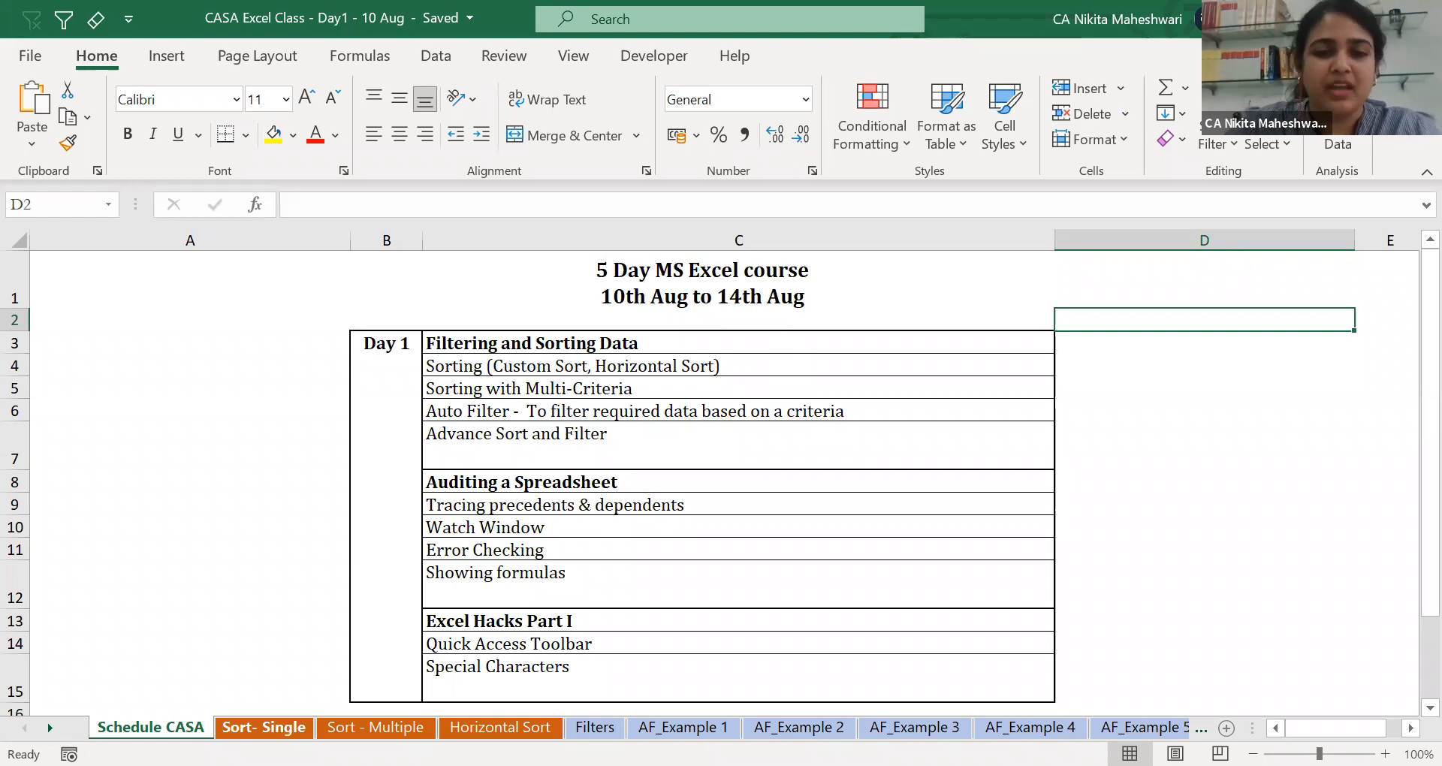
On the Sort- Single sheet, select the data table from the Date header in A3 through its last row and apply a filter.
{"action": "key", "text": "ctrl+Page_Down"}
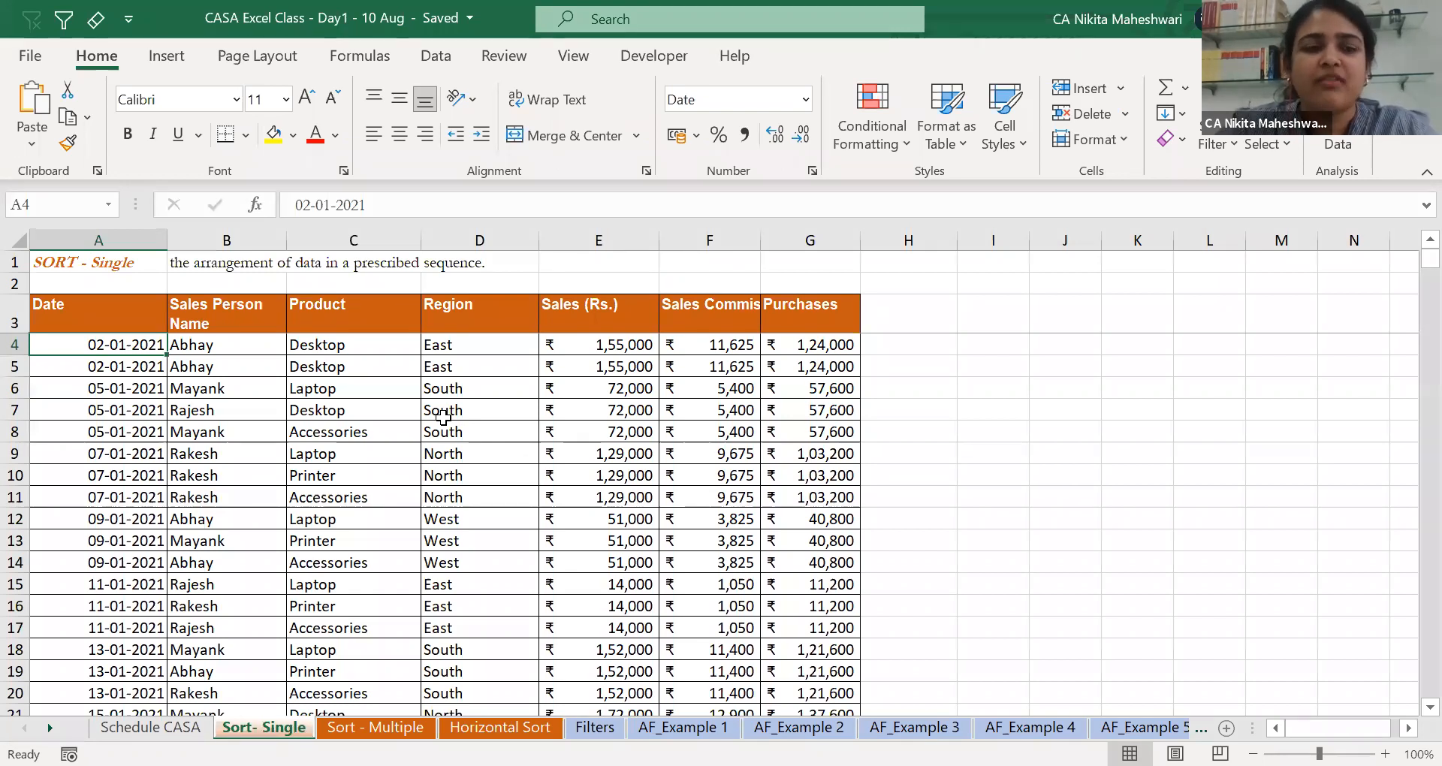
{"action": "left_click", "coordinate": [75, 315]}
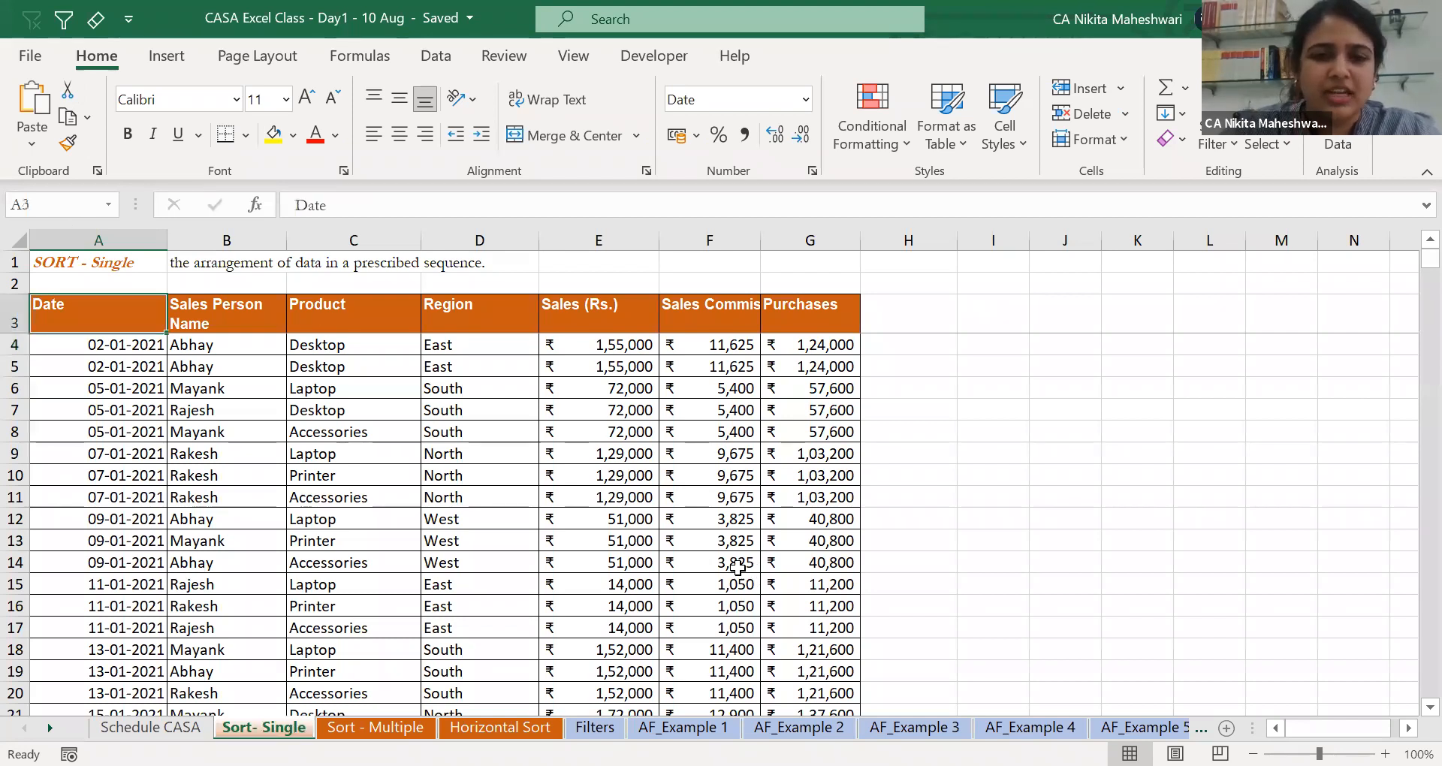
{"action": "key", "text": "ctrl+shift+End"}
{"action": "left_click", "coordinate": [437, 59]}
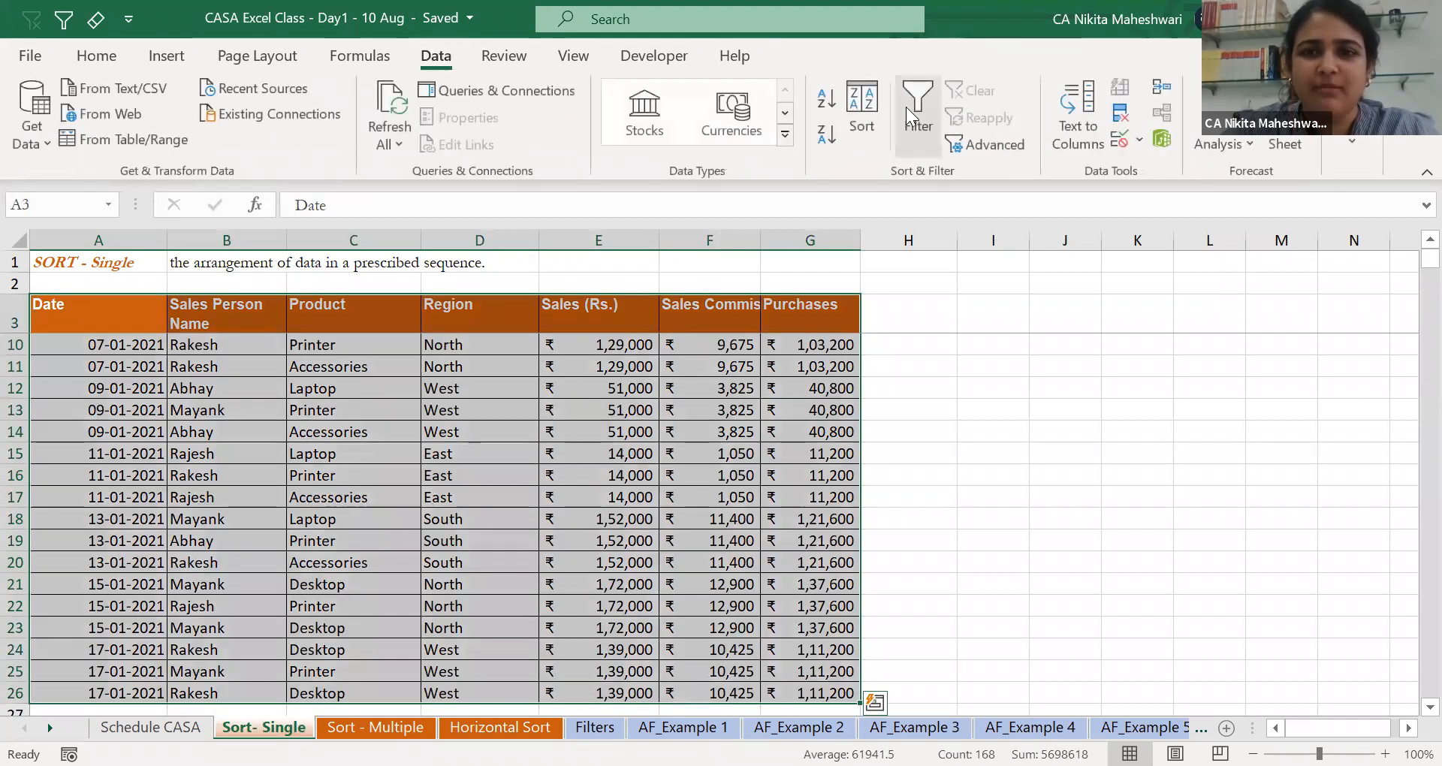
{"action": "left_click", "coordinate": [910, 113]}
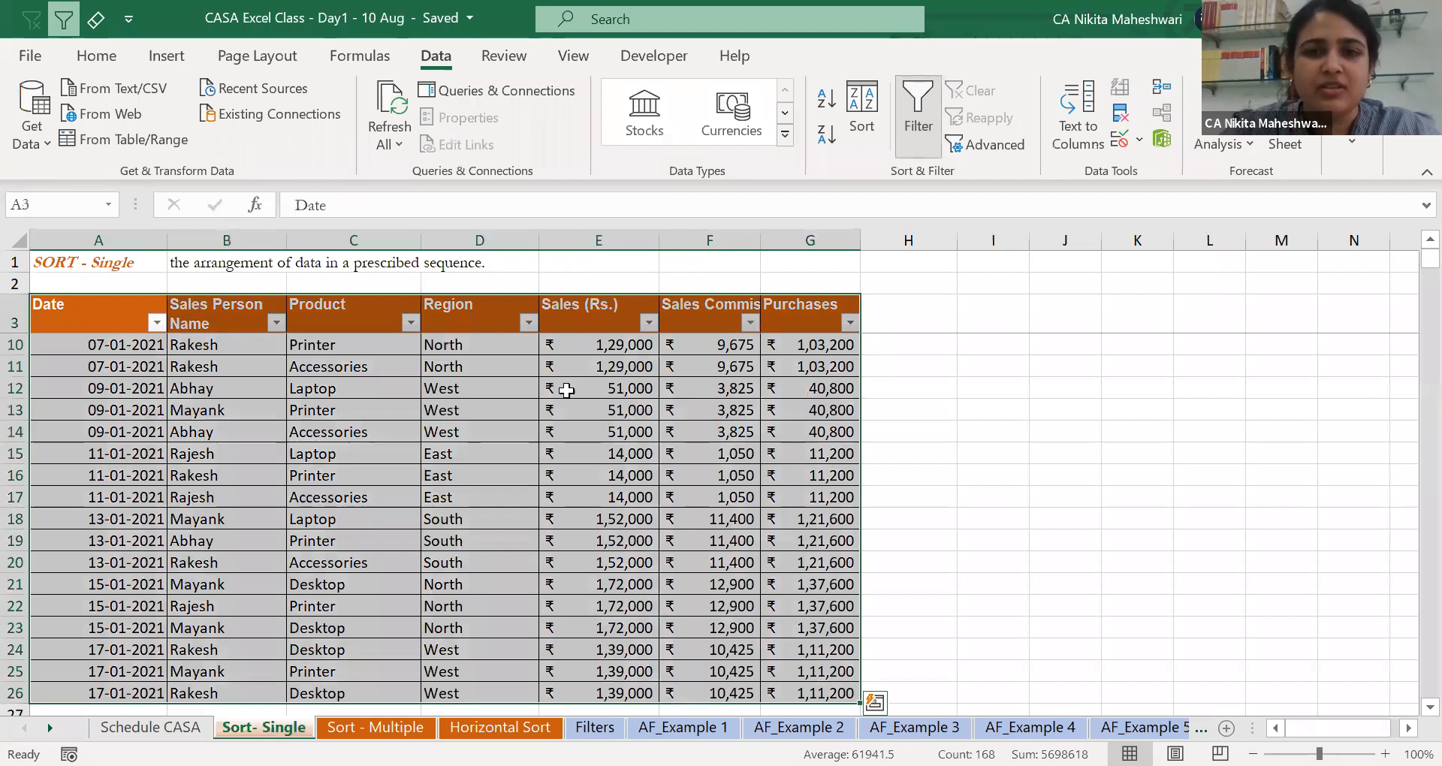
Compare the sort and filter options offered for the numeric Sales (Rs.) column with those for the text-based Region column.
{"action": "left_click", "coordinate": [617, 389]}
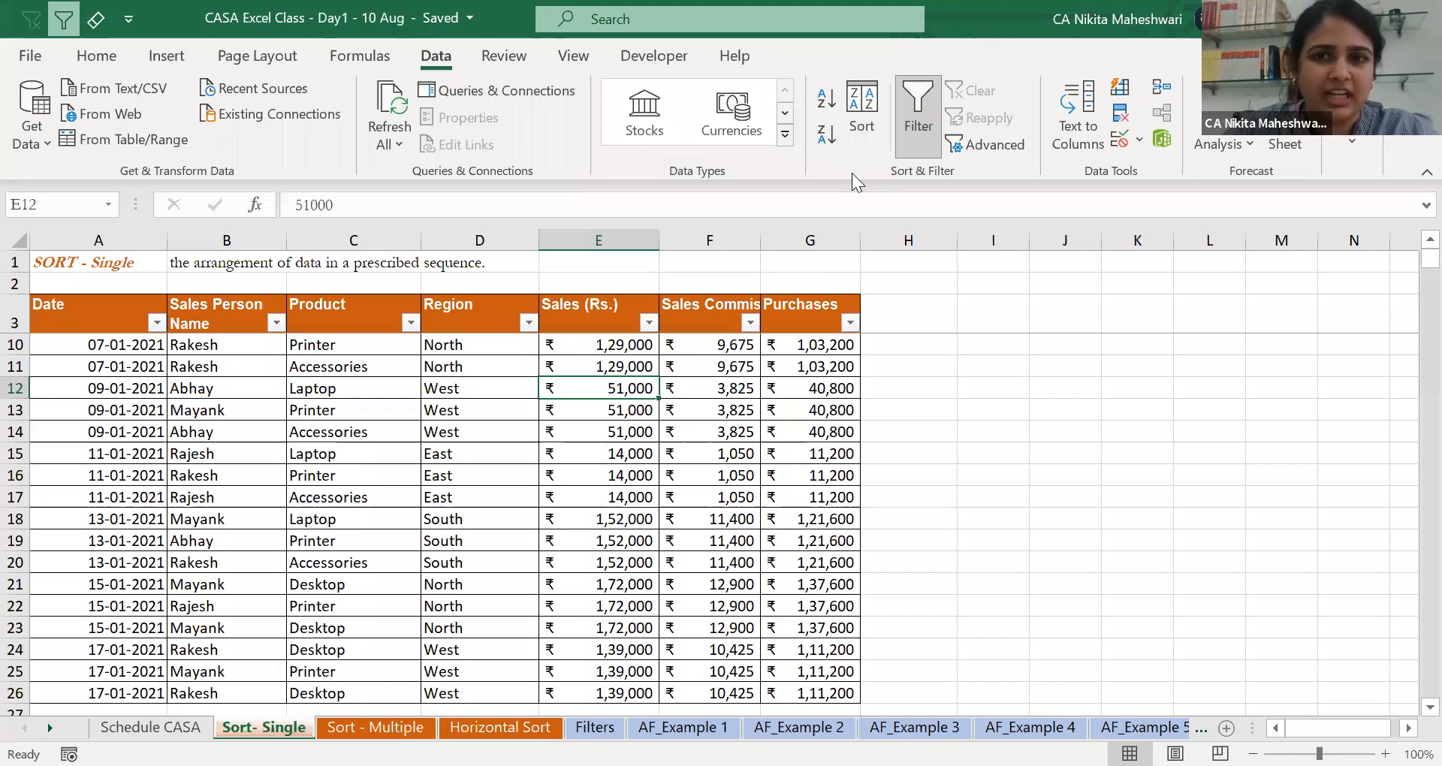
{"action": "left_click", "coordinate": [588, 327]}
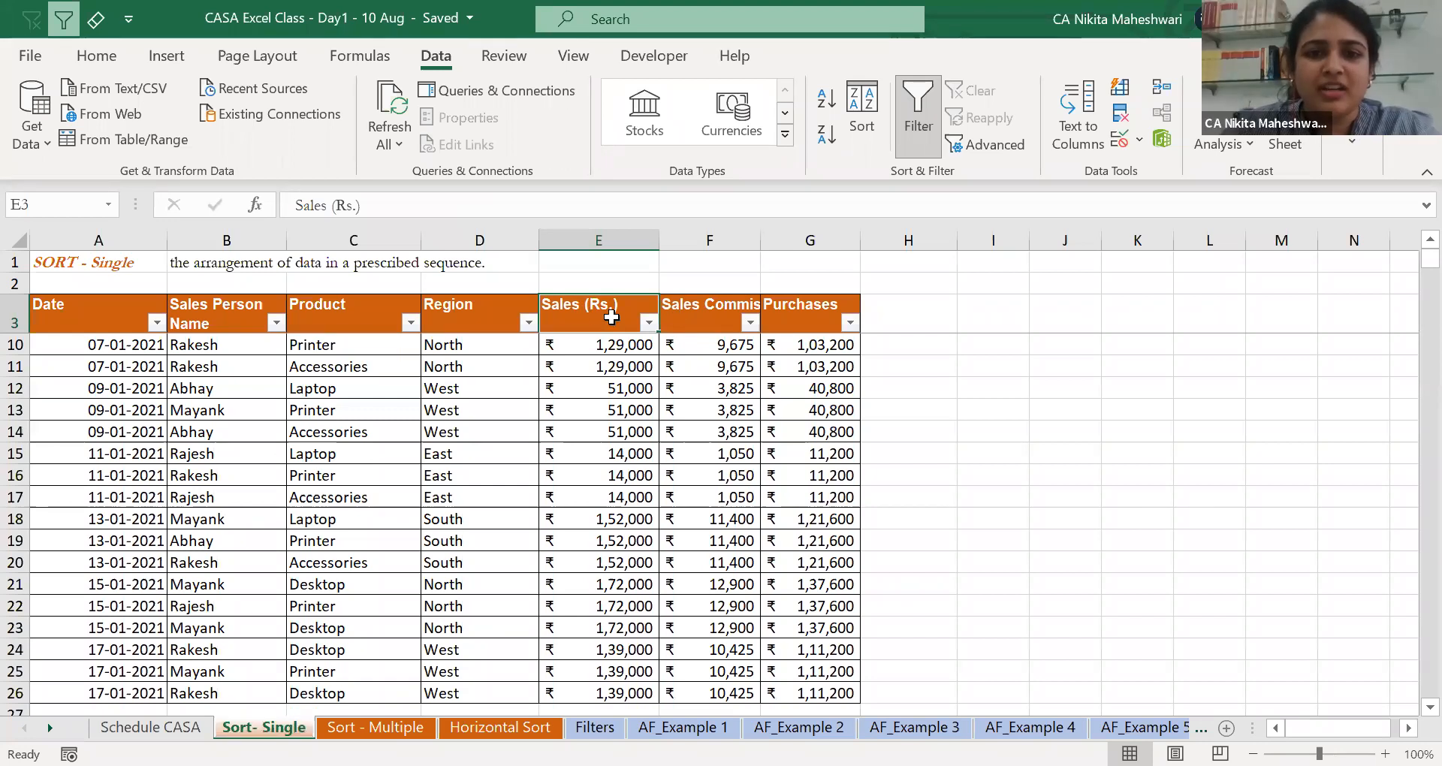
{"action": "left_click", "coordinate": [651, 328]}
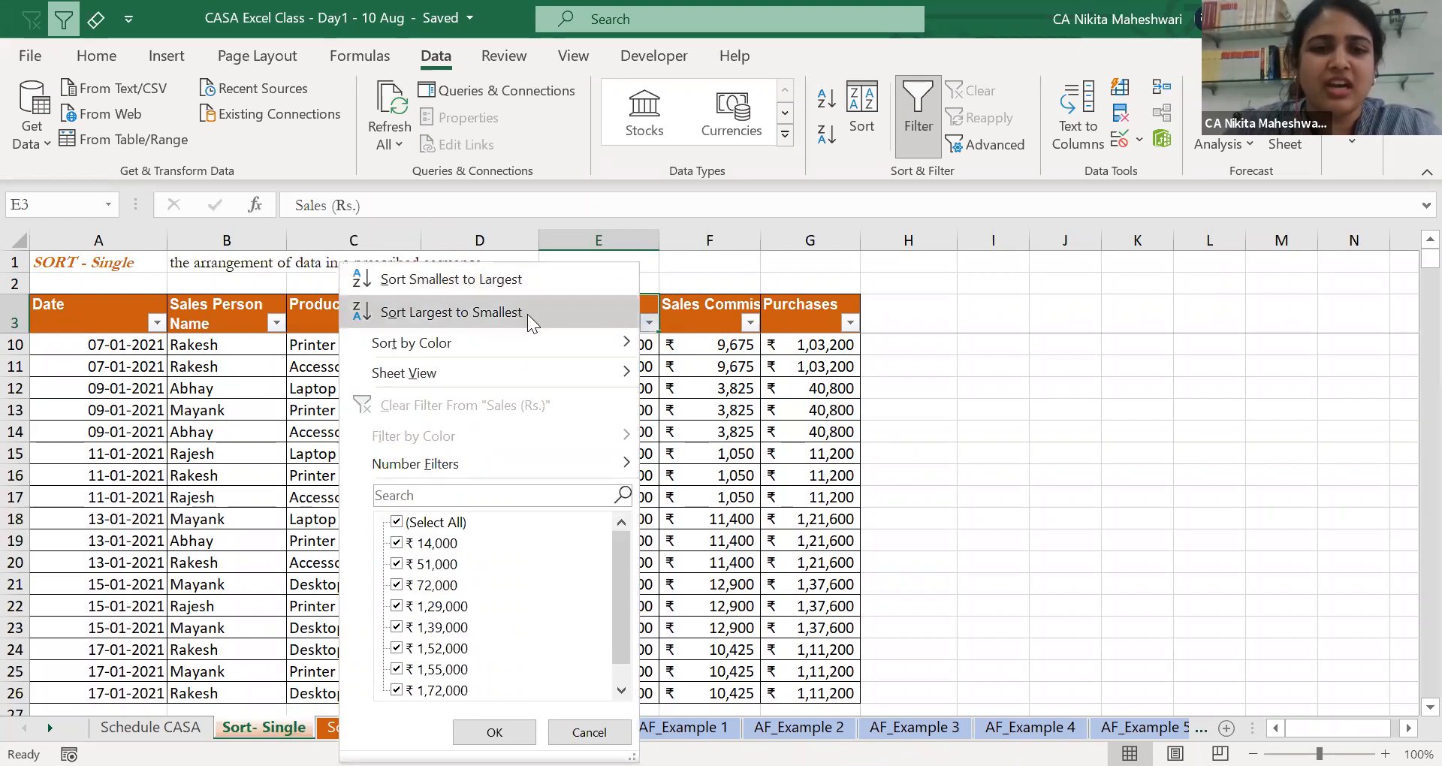
{"action": "left_click", "coordinate": [527, 313]}
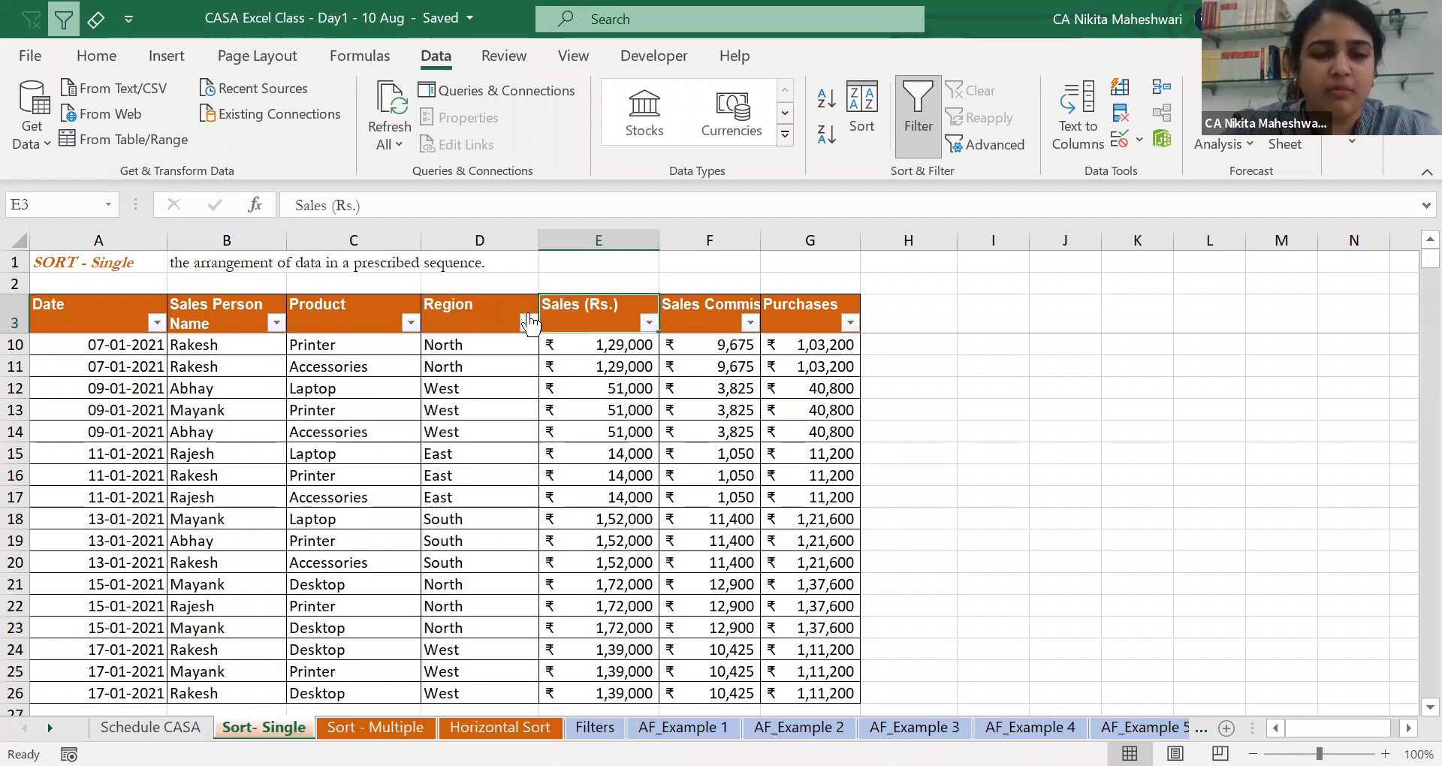
{"action": "left_click", "coordinate": [481, 319]}
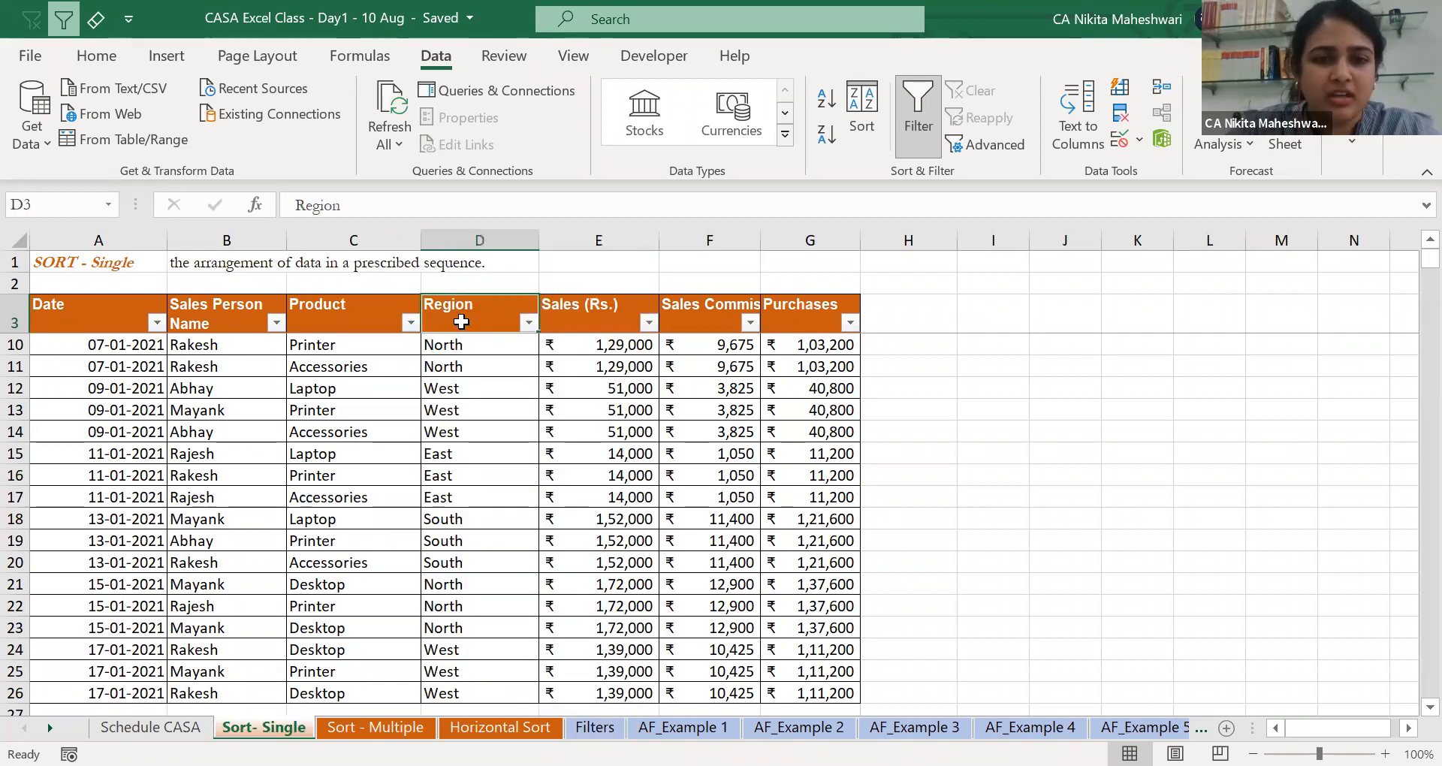
{"action": "left_click", "coordinate": [529, 323]}
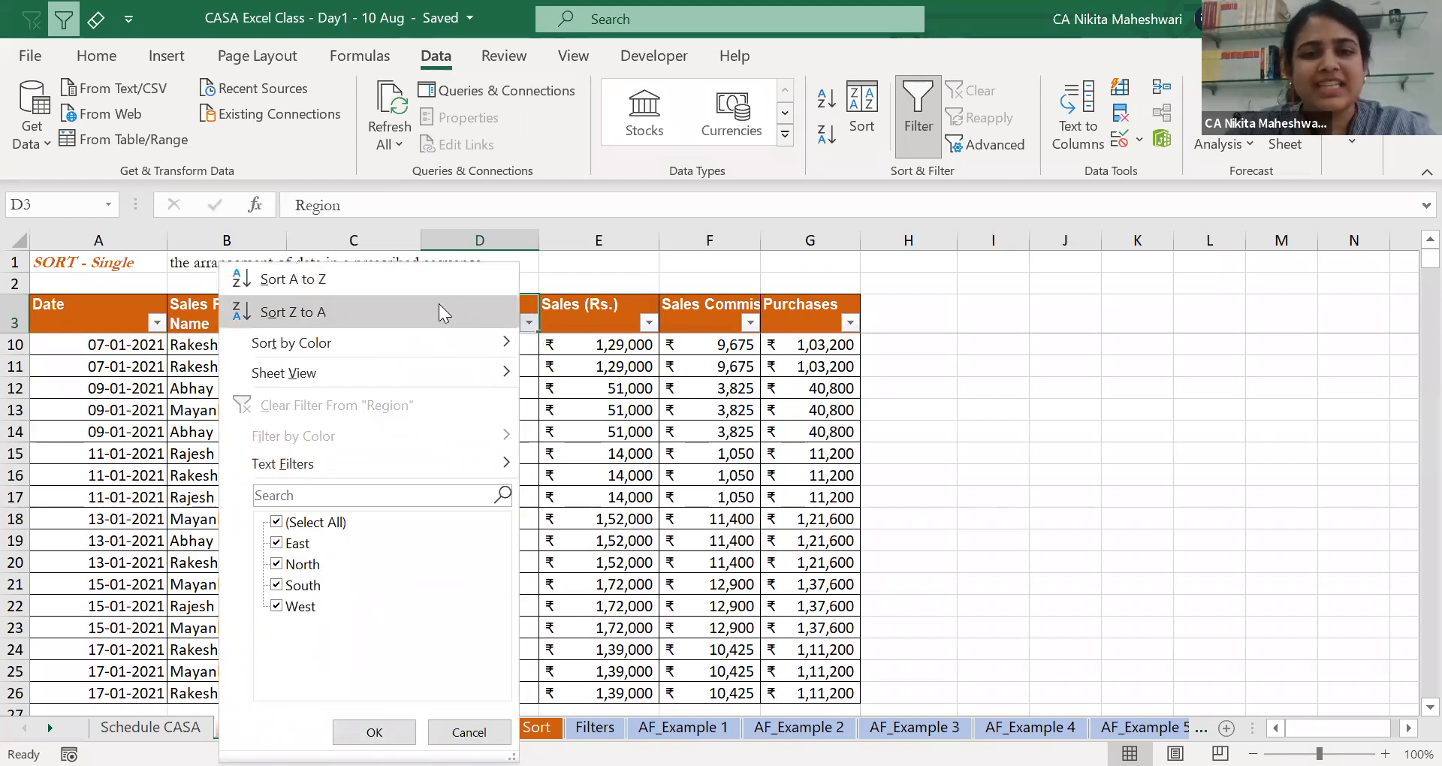
{"action": "key", "text": "Escape"}
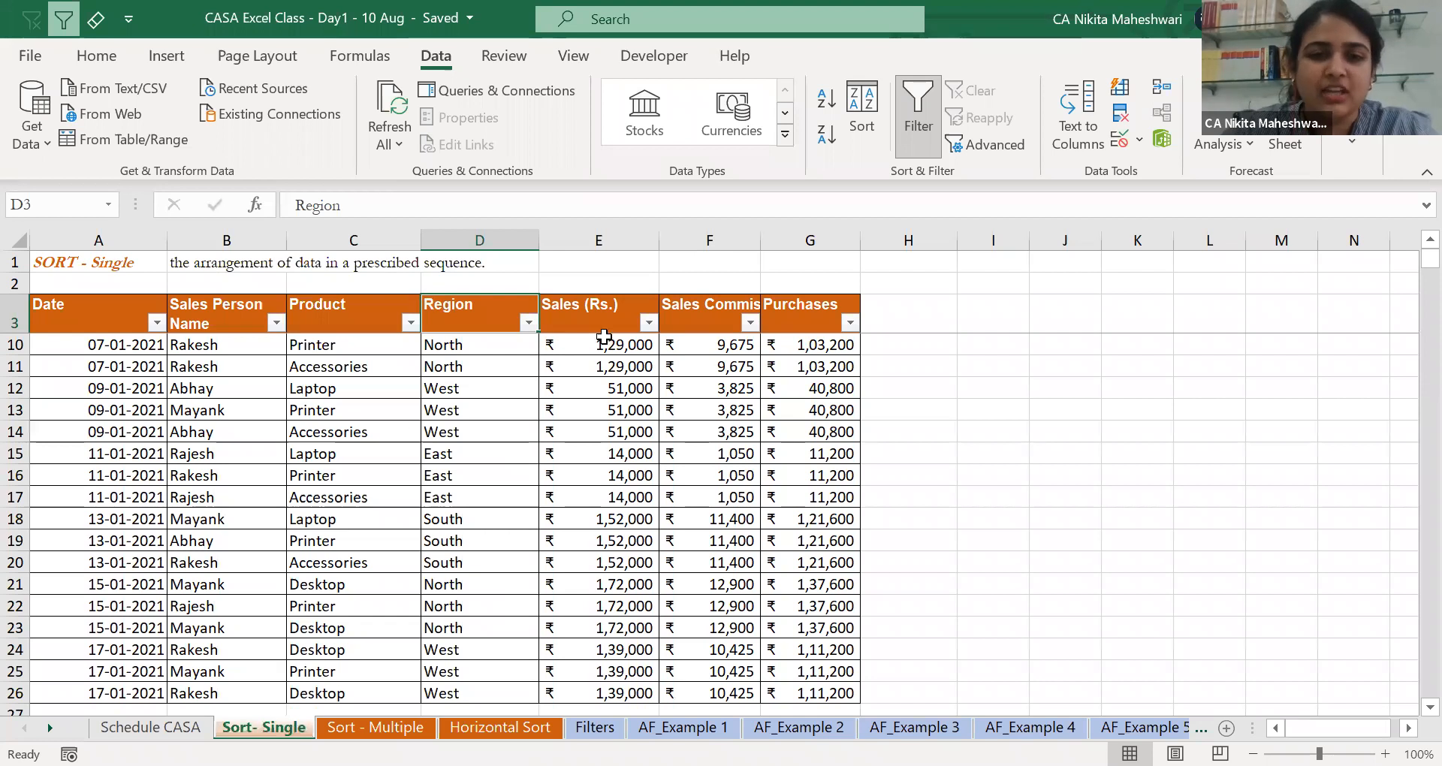
{"action": "left_click_drag", "start_coordinate": [586, 347], "coordinate": [597, 432]}
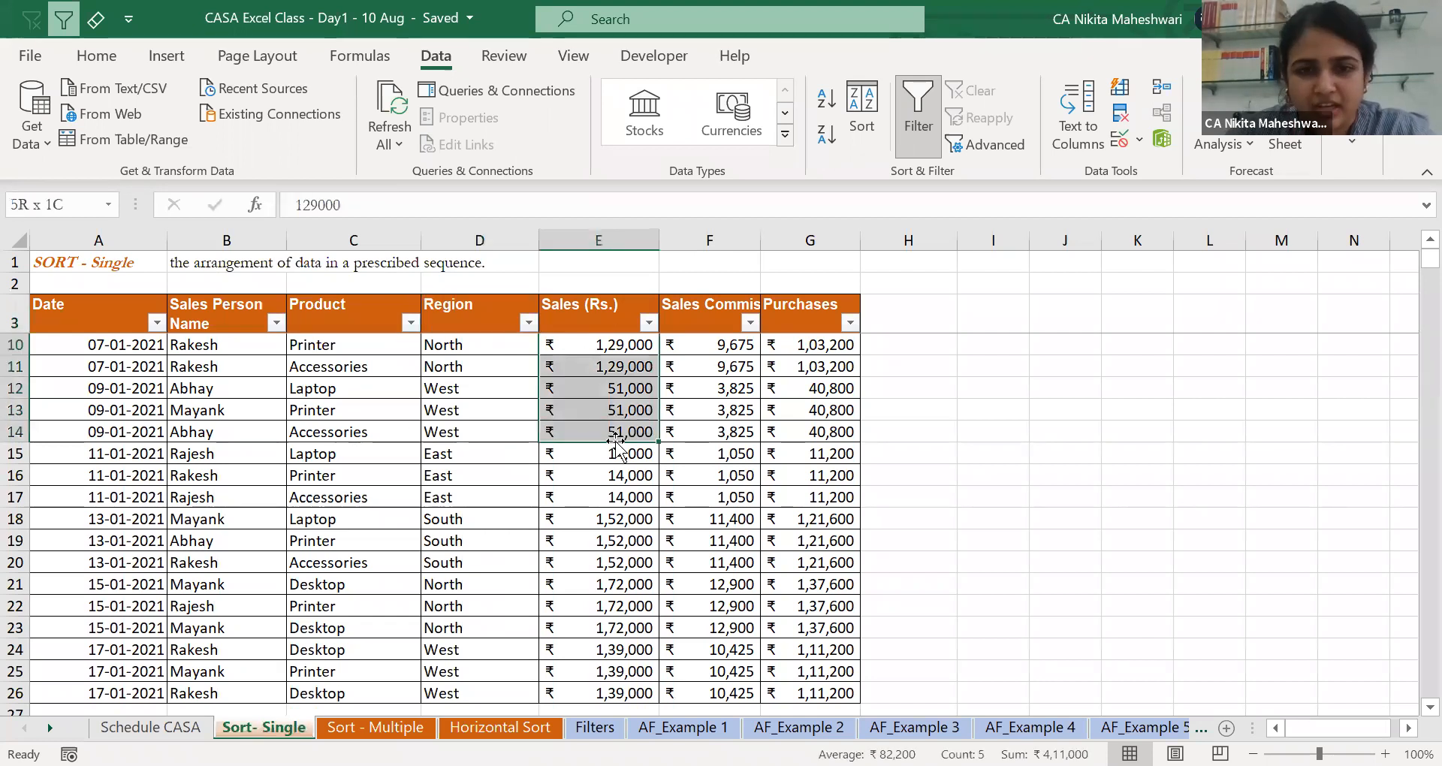
{"action": "left_click", "coordinate": [650, 323]}
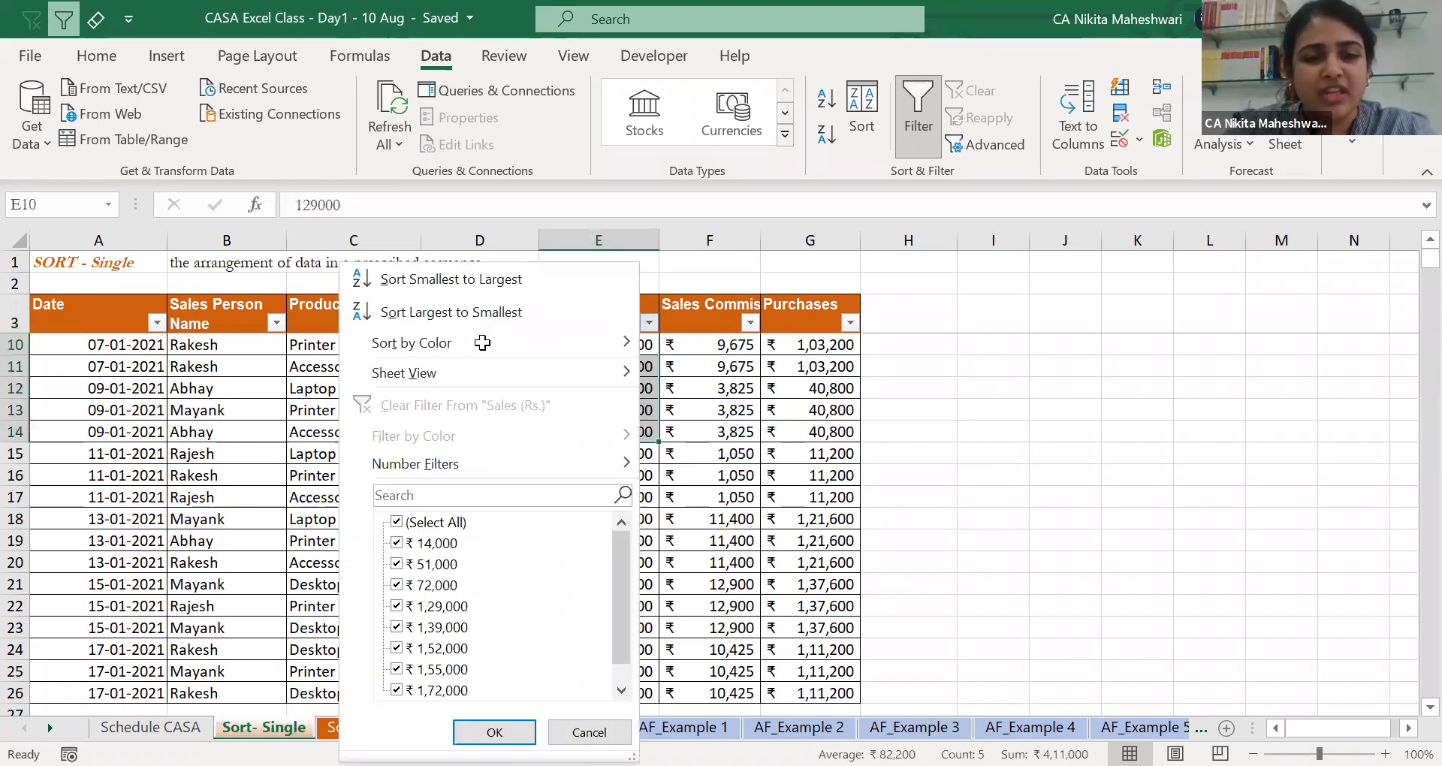
{"action": "key", "text": "Escape"}
{"action": "left_click_drag", "start_coordinate": [482, 343], "coordinate": [481, 432]}
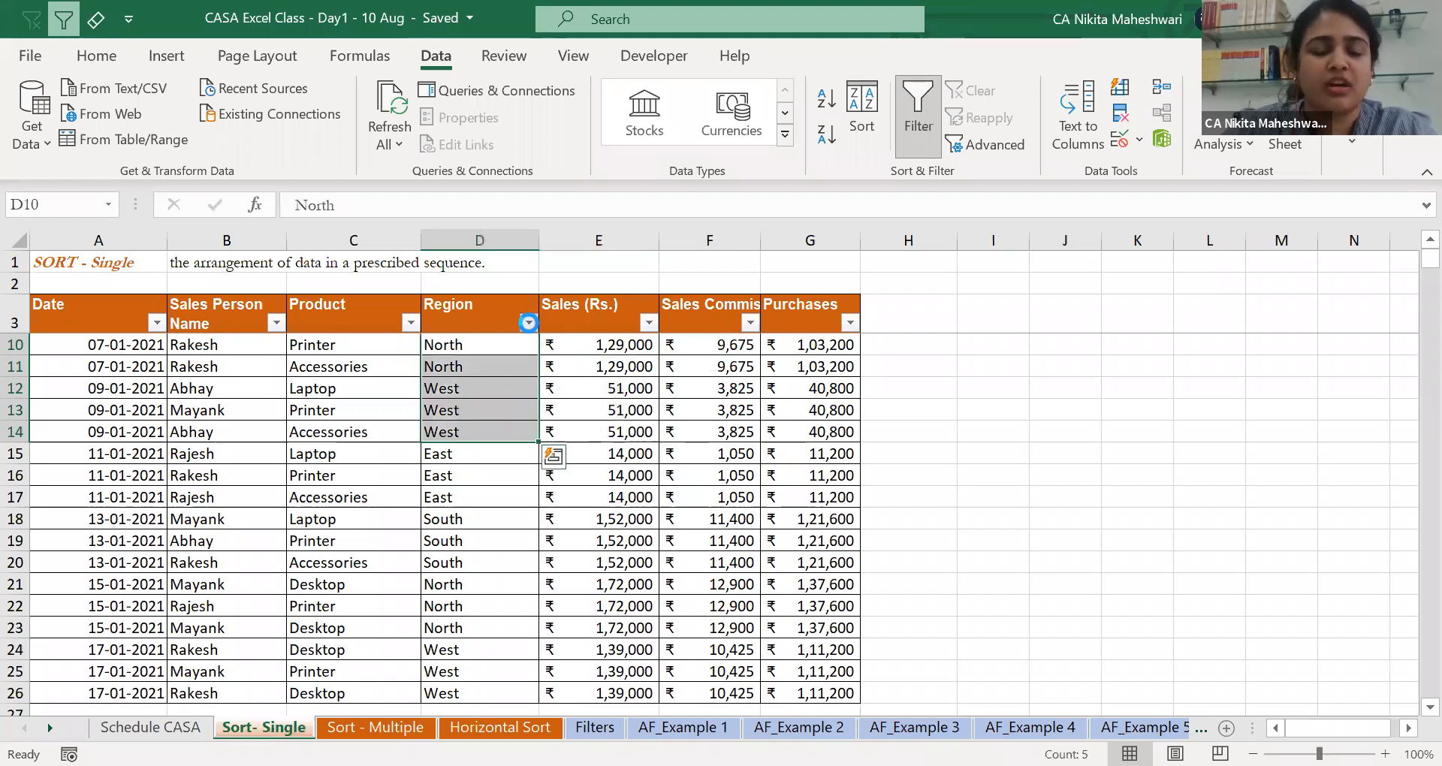
{"action": "left_click", "coordinate": [529, 323]}
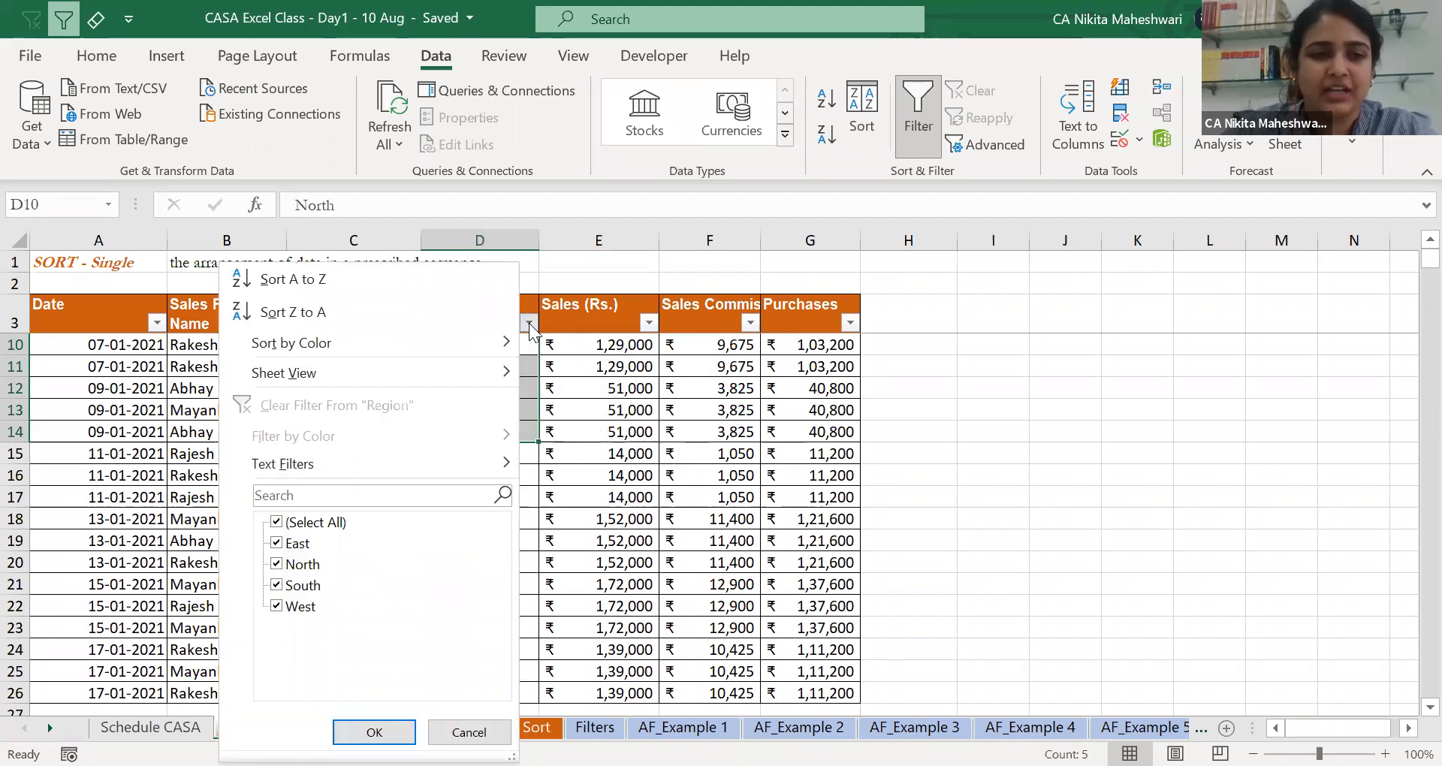
{"action": "key", "text": "Escape"}
Sort the table by Region from A to Z.
{"action": "left_click", "coordinate": [371, 365]}
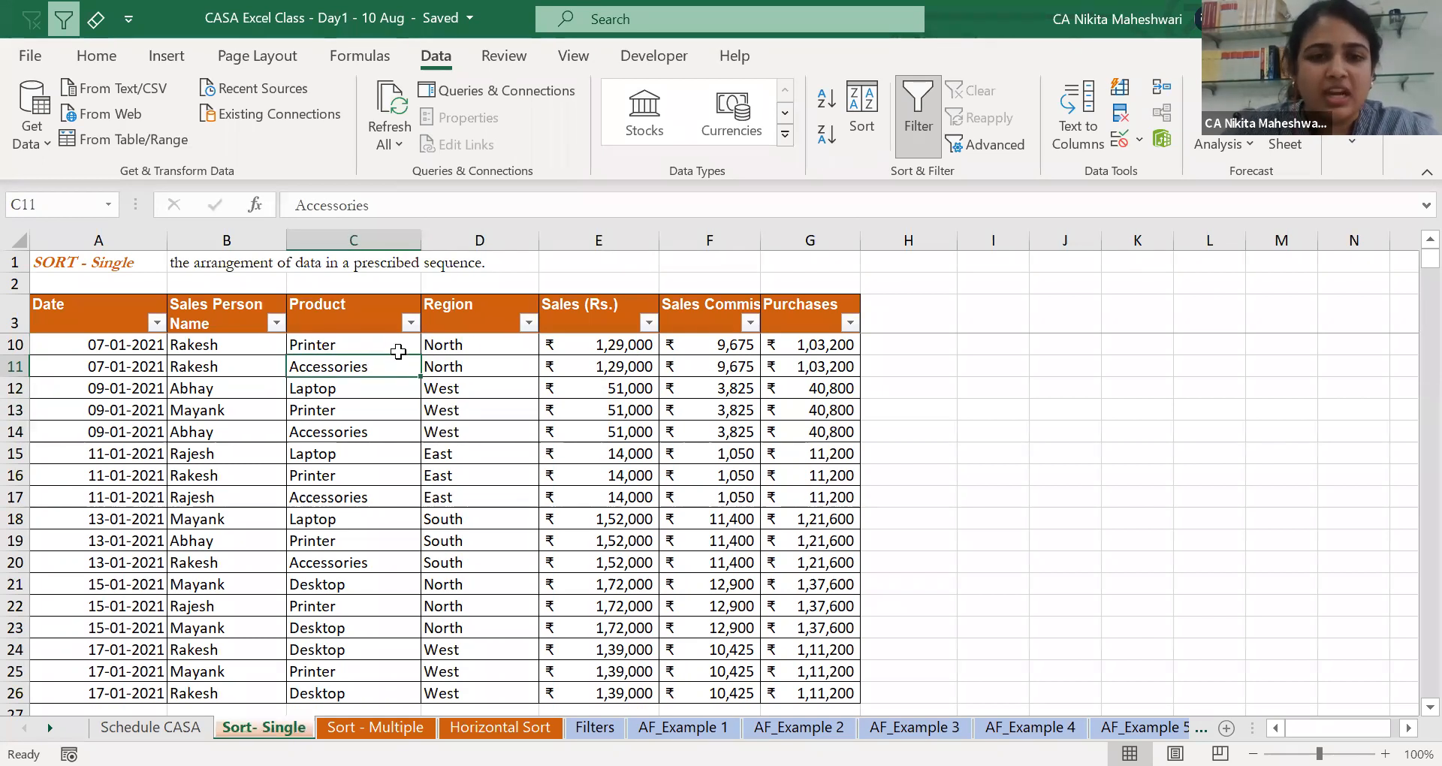
{"action": "left_click", "coordinate": [529, 323]}
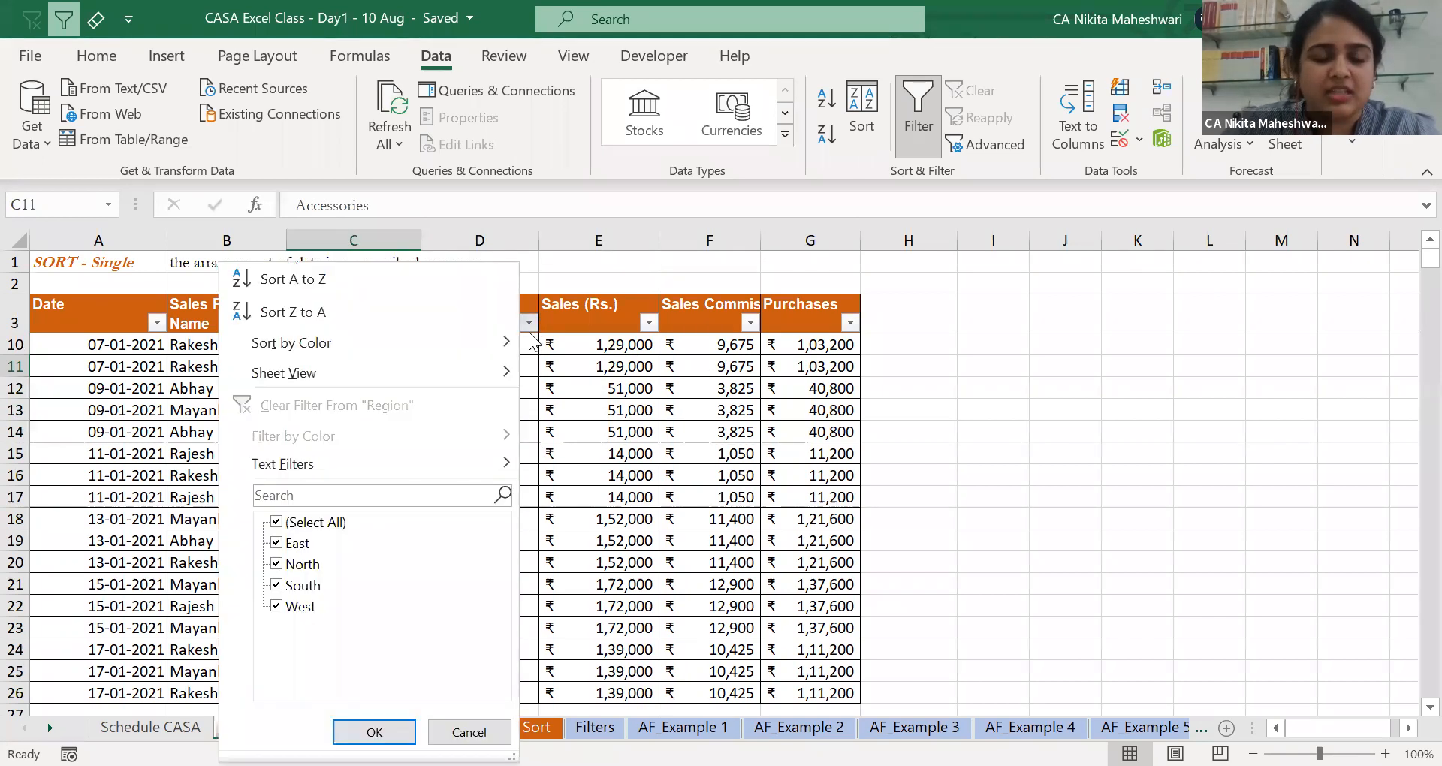
{"action": "left_click", "coordinate": [387, 282]}
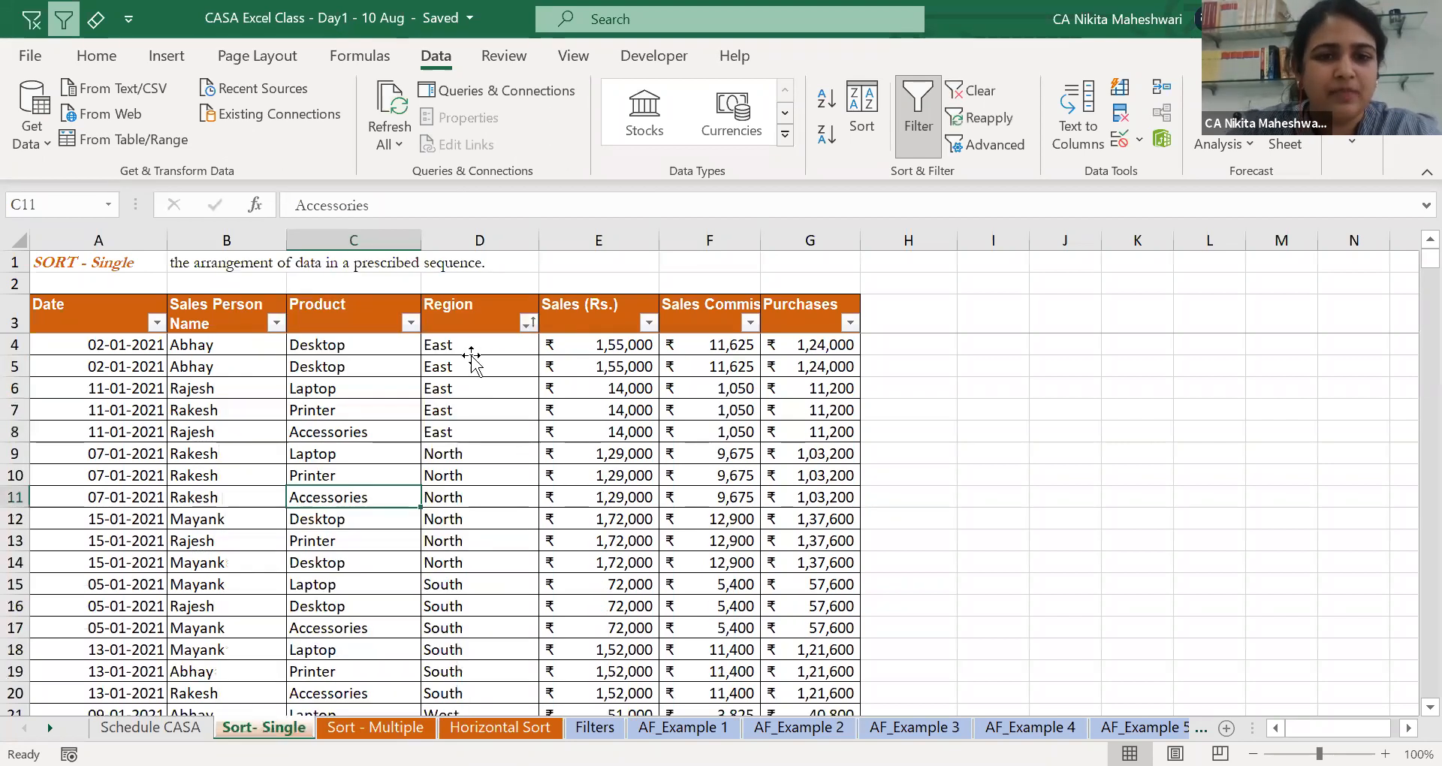
Go down the Region column to examine the order of the sorted entries, and return to its first data cell.
{"action": "key", "text": "Down"}
{"action": "key", "text": "Down"}
{"action": "key", "text": "Down"}
{"action": "key", "text": "Down"}
{"action": "key", "text": "Down"}
{"action": "key", "text": "Down"}
{"action": "key", "text": "Down"}
{"action": "key", "text": "Down"}
{"action": "key", "text": "Down"}
{"action": "key", "text": "Down"}
{"action": "key", "text": "Down"}
{"action": "key", "text": "Down"}
{"action": "key", "text": "Down"}
{"action": "key", "text": "Down"}
{"action": "key", "text": "Down"}
{"action": "key", "text": "Down"}
{"action": "key", "text": "Down"}
{"action": "key", "text": "Down"}
{"action": "key", "text": "Down"}
{"action": "key", "text": "Down"}
{"action": "key", "text": "ctrl+Up"}
{"action": "key", "text": "ctrl+Up"}
{"action": "key", "text": "Down"}
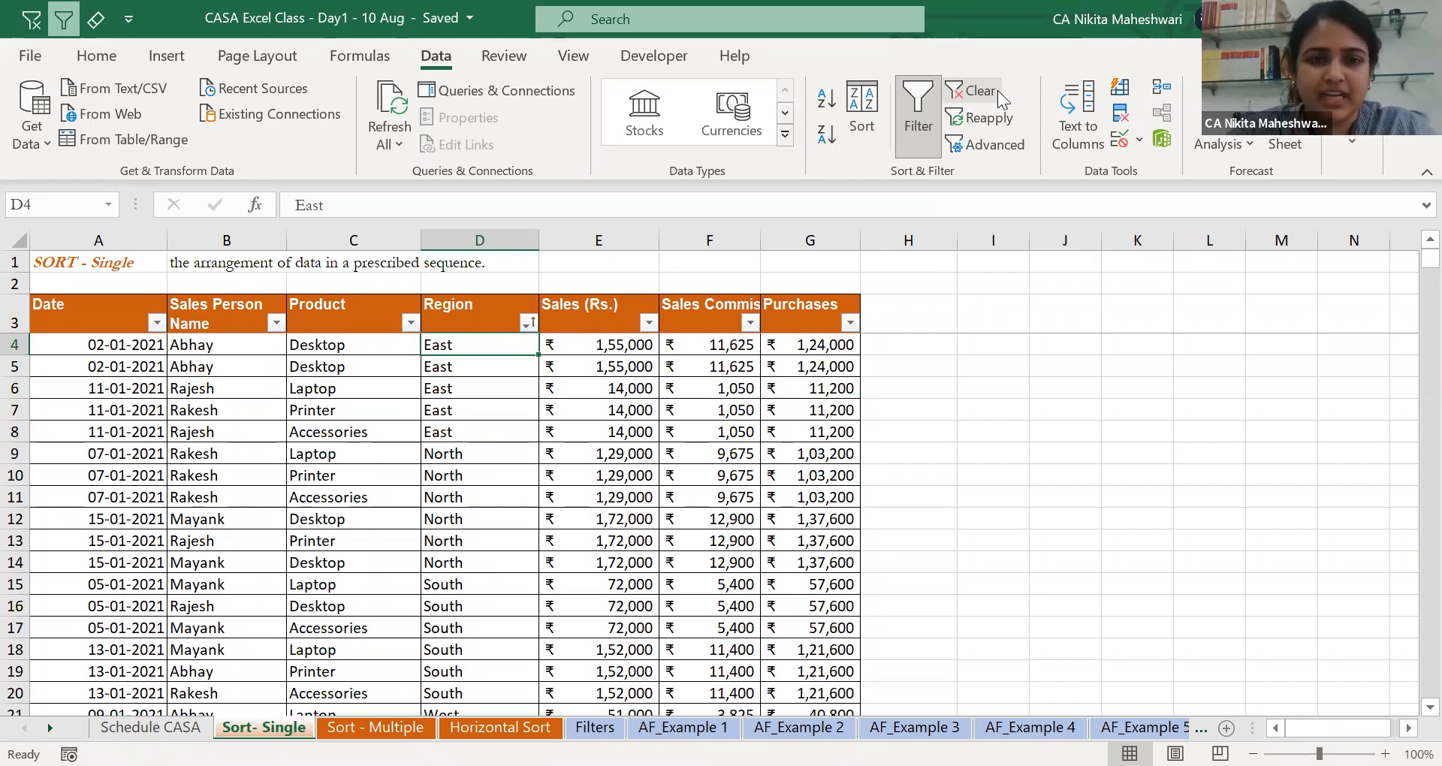
Undo the alphabetical sort of the Region column.
{"action": "key", "text": "ctrl+z"}
{"action": "left_click_drag", "start_coordinate": [461, 405], "coordinate": [461, 473]}
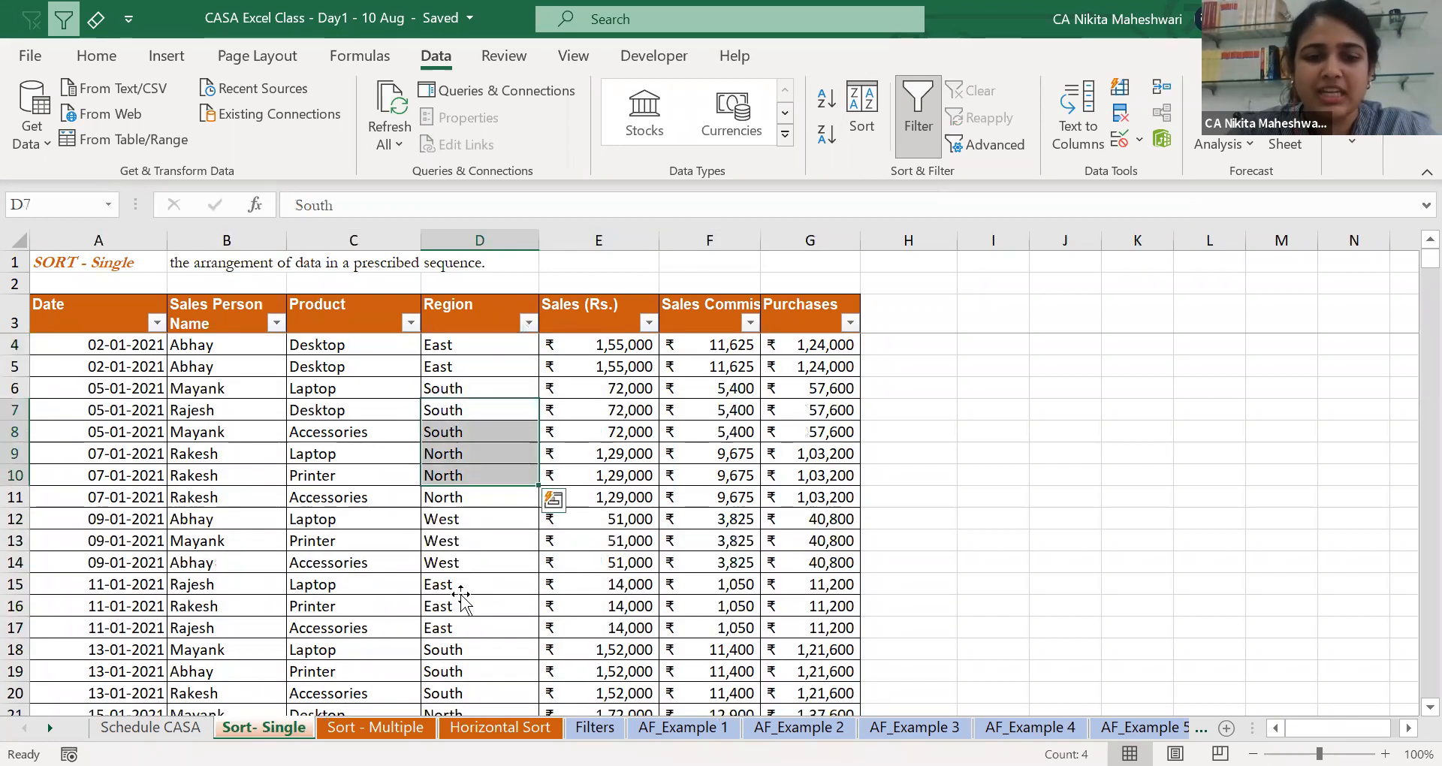
{"action": "left_click", "coordinate": [462, 601]}
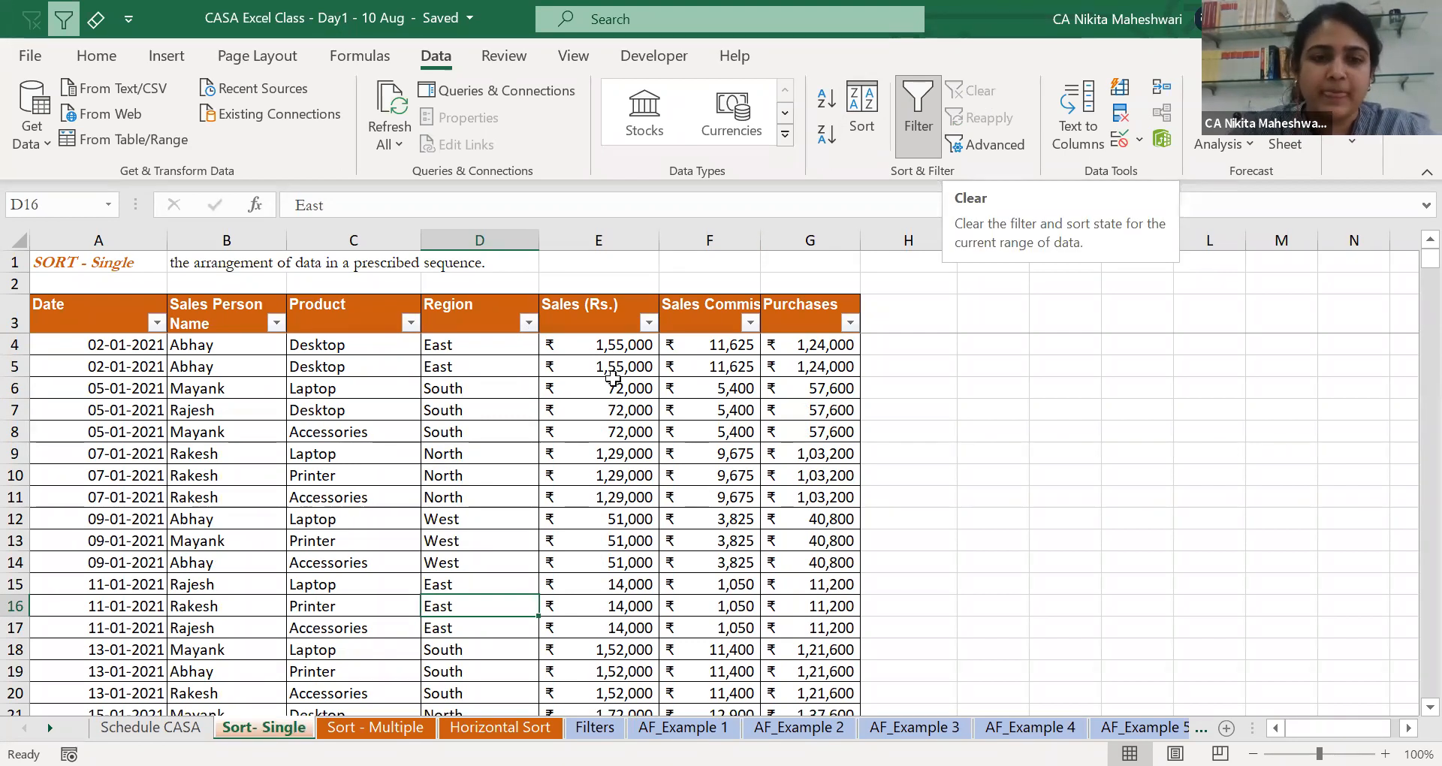
Beside the table, list the desired region order North, East, West, South in cells I3 to I6.
{"action": "left_click", "coordinate": [484, 314]}
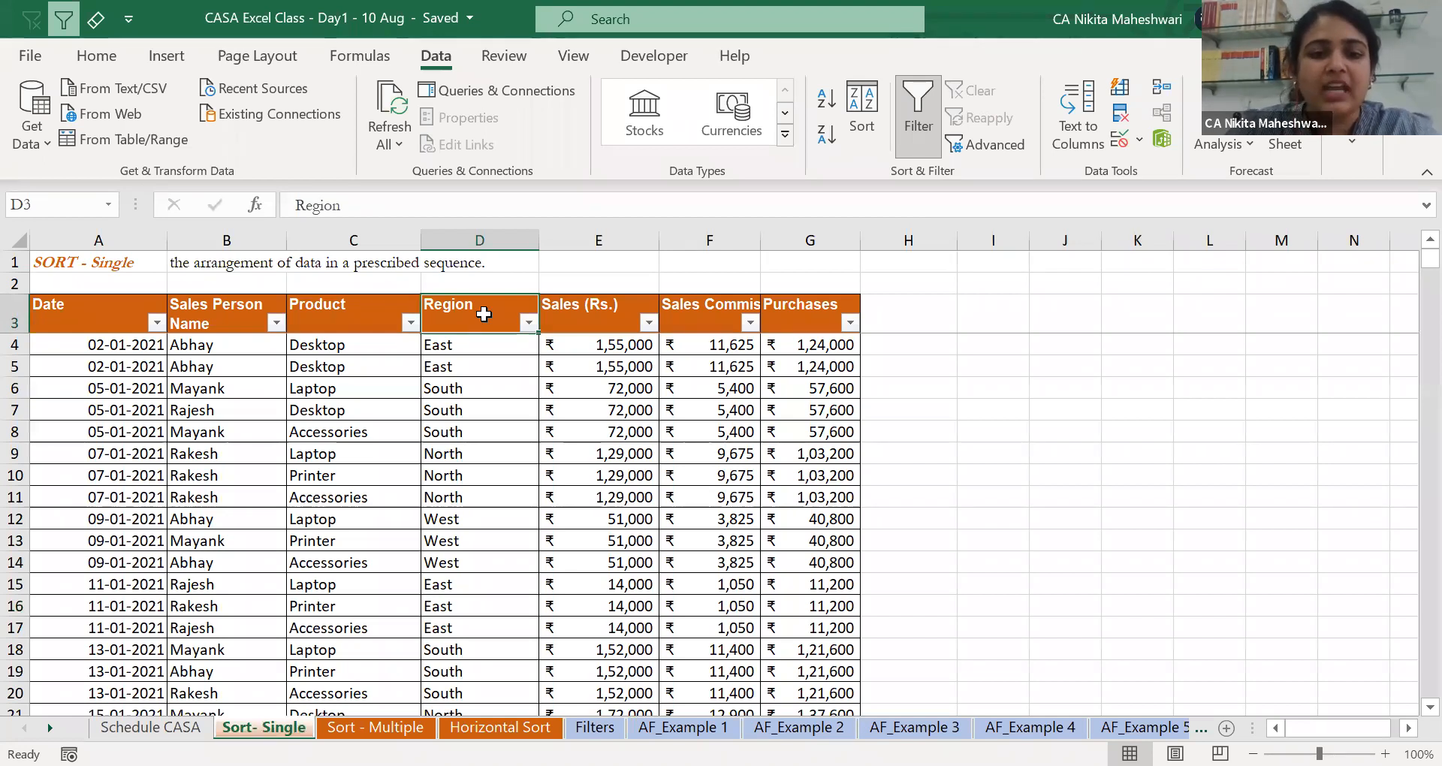
{"action": "key", "text": "shift+Down"}
{"action": "key", "text": "shift+Down"}
{"action": "key", "text": "shift+Down"}
{"action": "key", "text": "shift+Down"}
{"action": "key", "text": "shift+Down"}
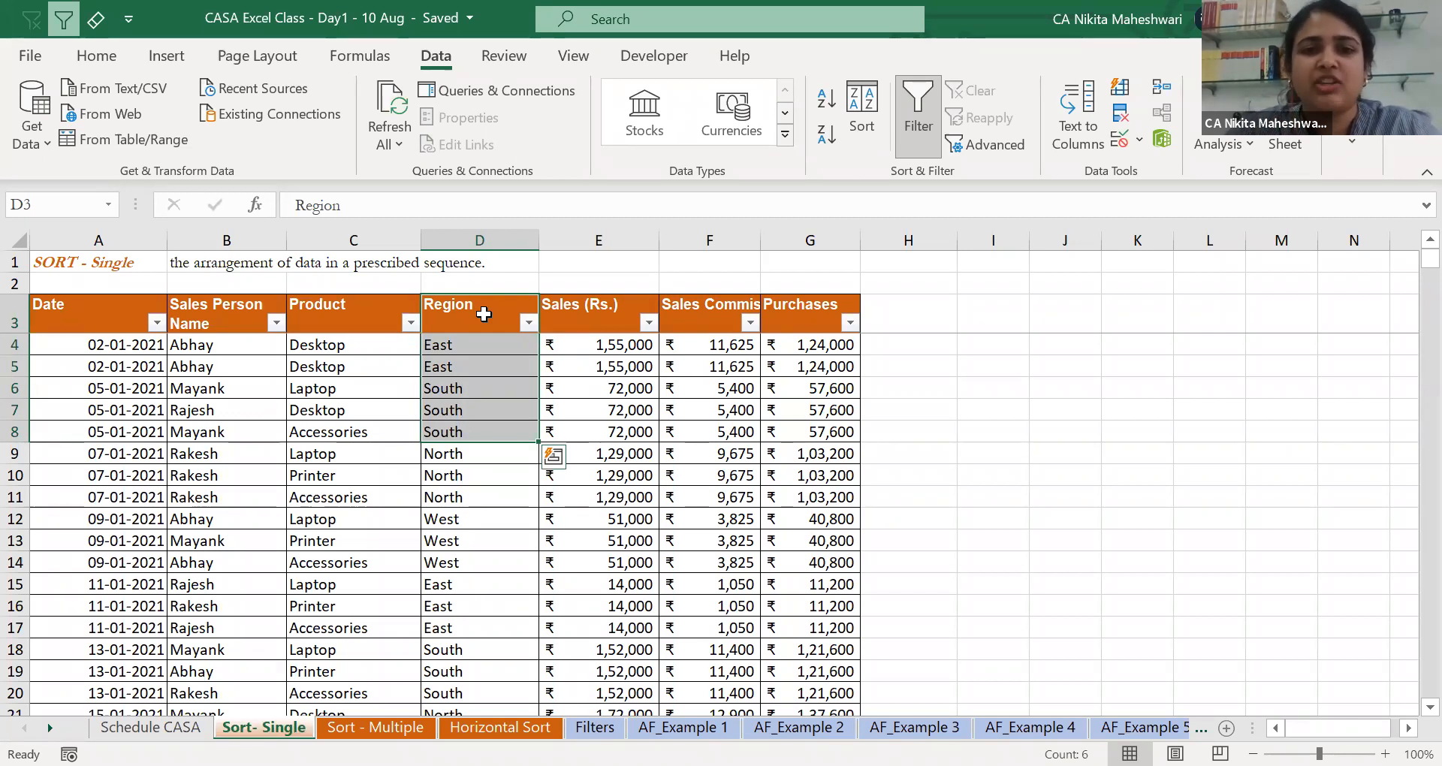
{"action": "key", "text": "Right"}
{"action": "key", "text": "Right"}
{"action": "key", "text": "Right"}
{"action": "key", "text": "Right"}
{"action": "key", "text": "Right"}
{"action": "type", "text": "North"}
{"action": "key", "text": "Return"}
{"action": "type", "text": "East"}
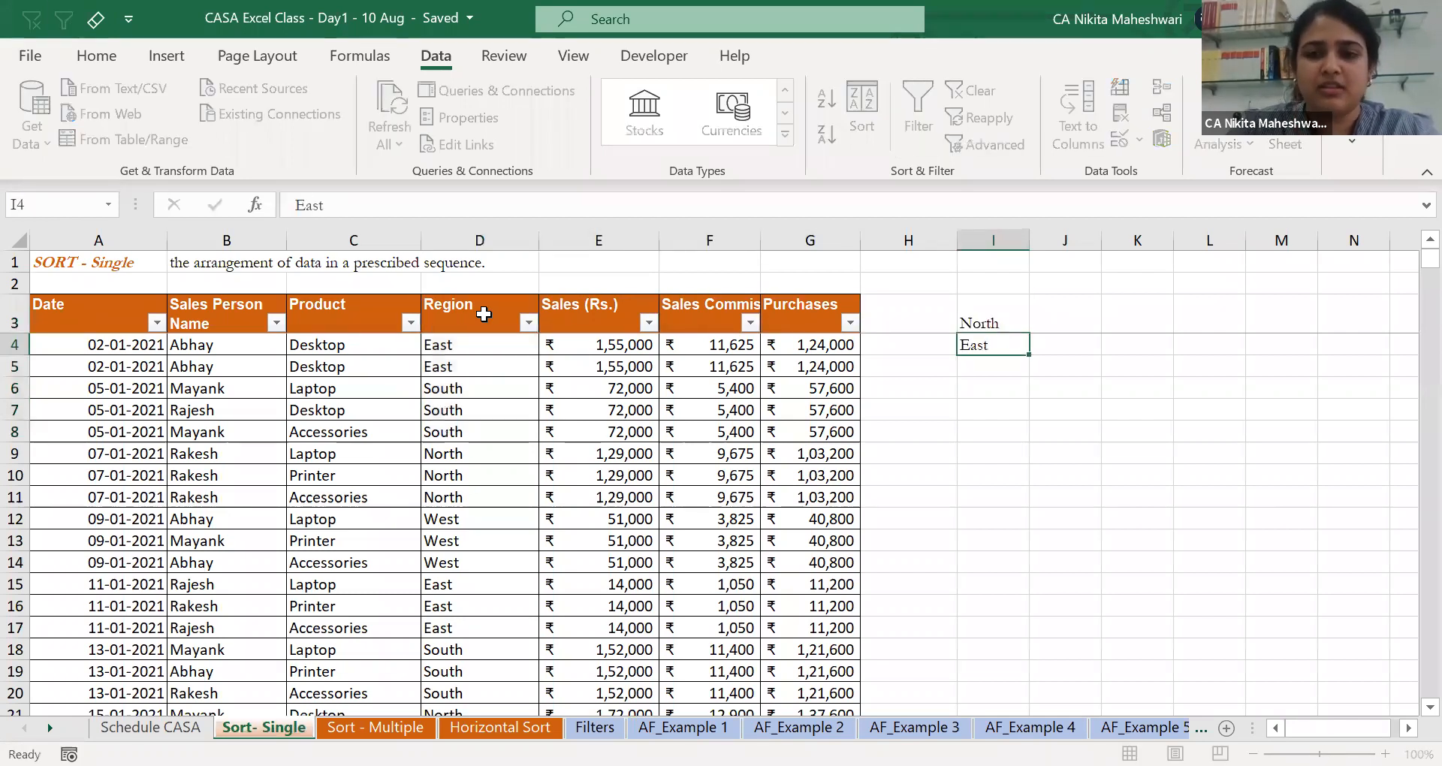
{"action": "key", "text": "Return"}
{"action": "type", "text": "West"}
{"action": "key", "text": "Return"}
{"action": "type", "text": "South"}
{"action": "key", "text": "Return"}
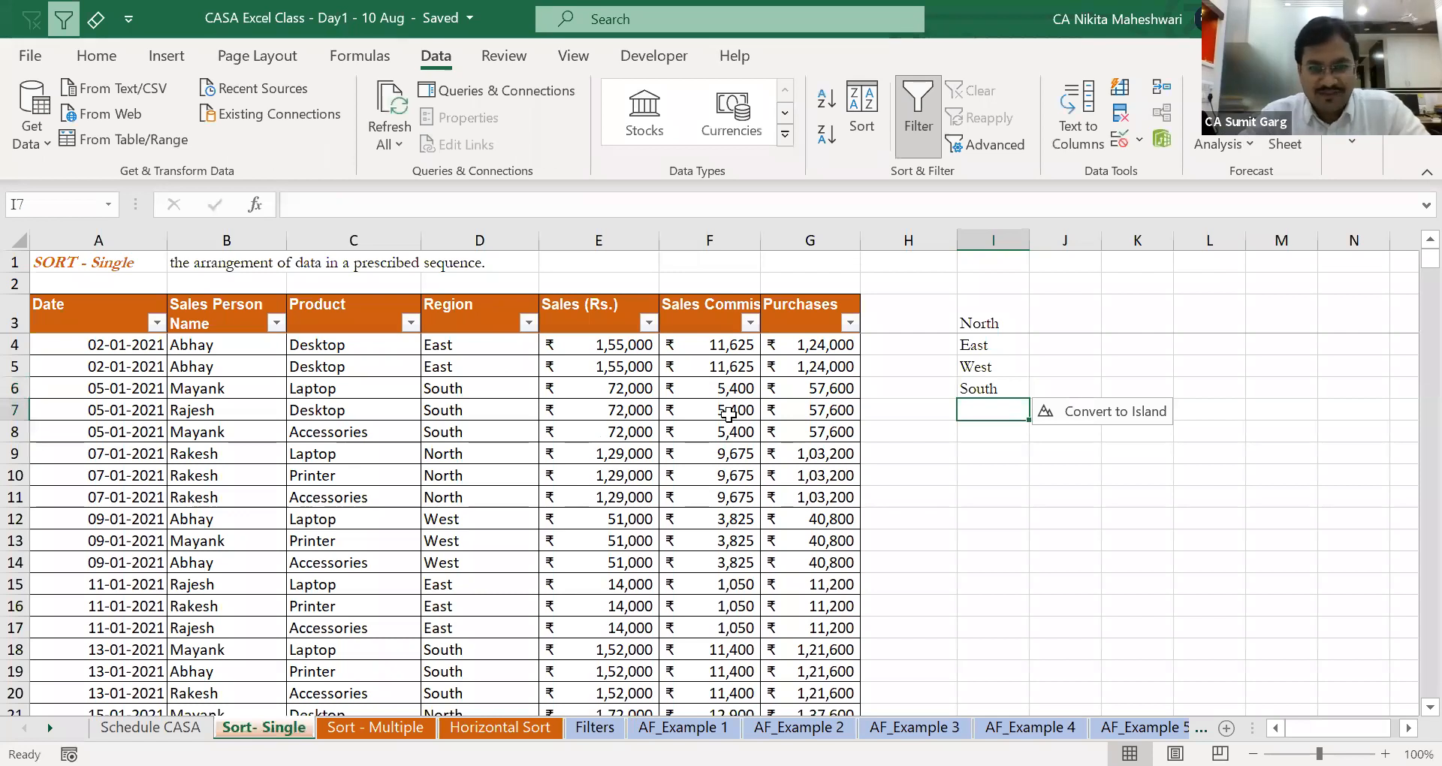
Remove the filter from the table and apply it again from a cell inside the data.
{"action": "left_click", "coordinate": [748, 113]}
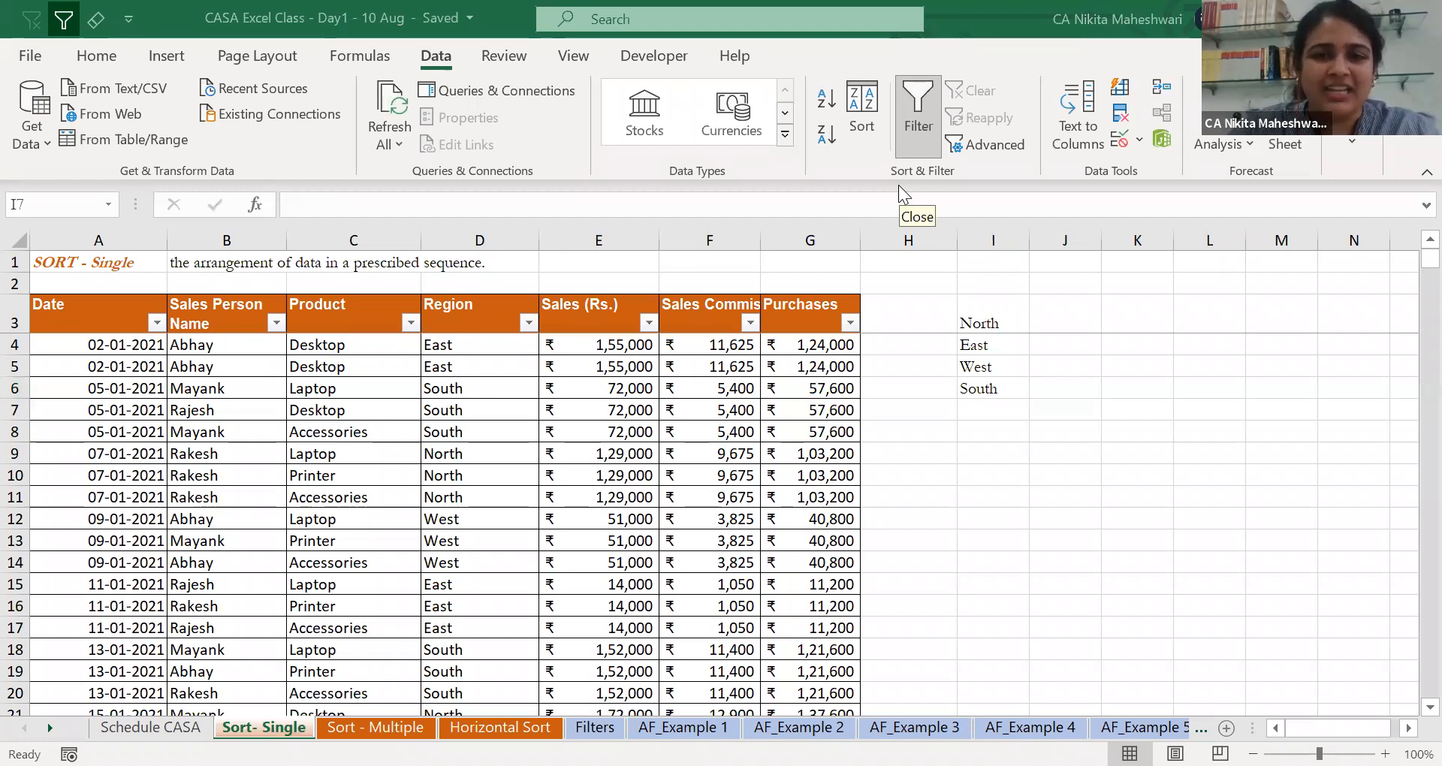
{"action": "left_click", "coordinate": [584, 318]}
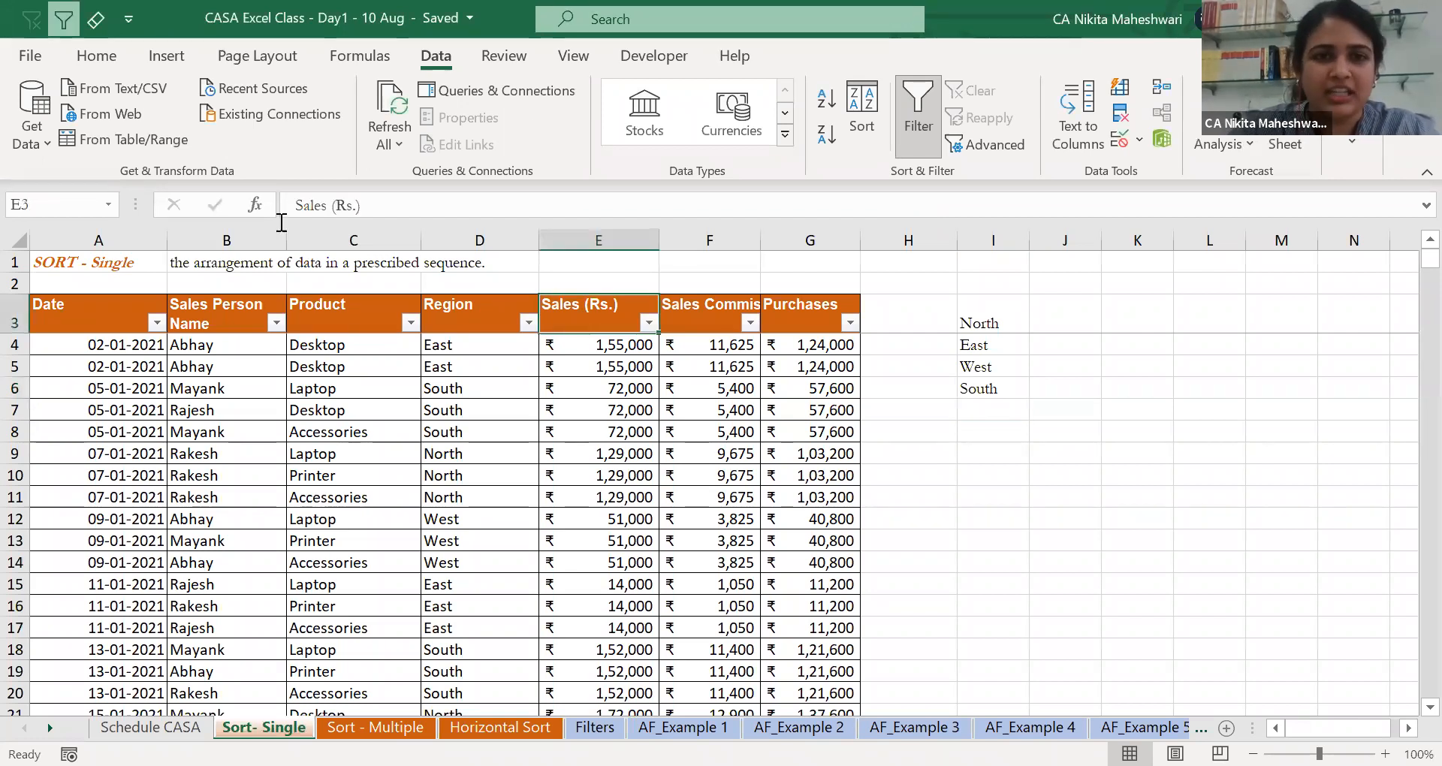
{"action": "left_click", "coordinate": [913, 107]}
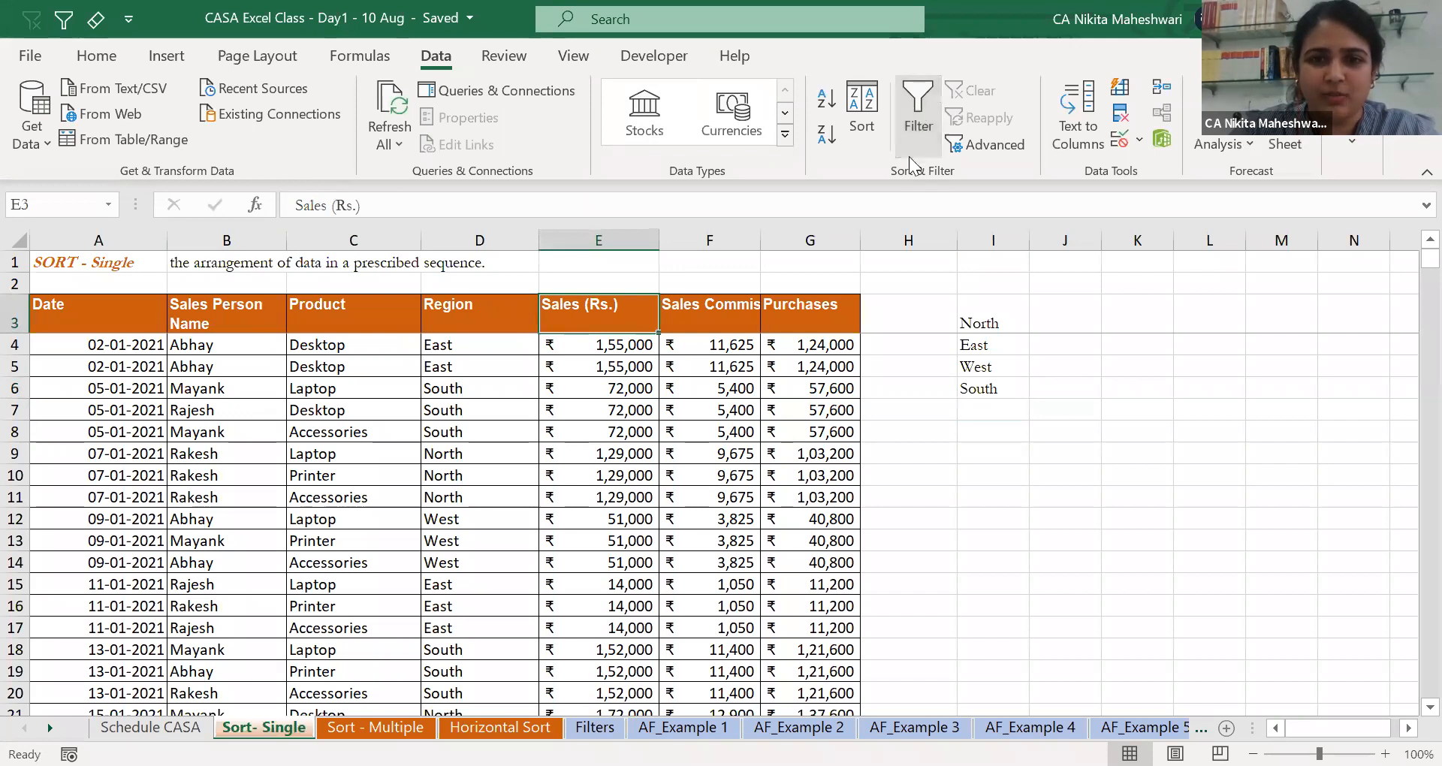
{"action": "left_click", "coordinate": [414, 371]}
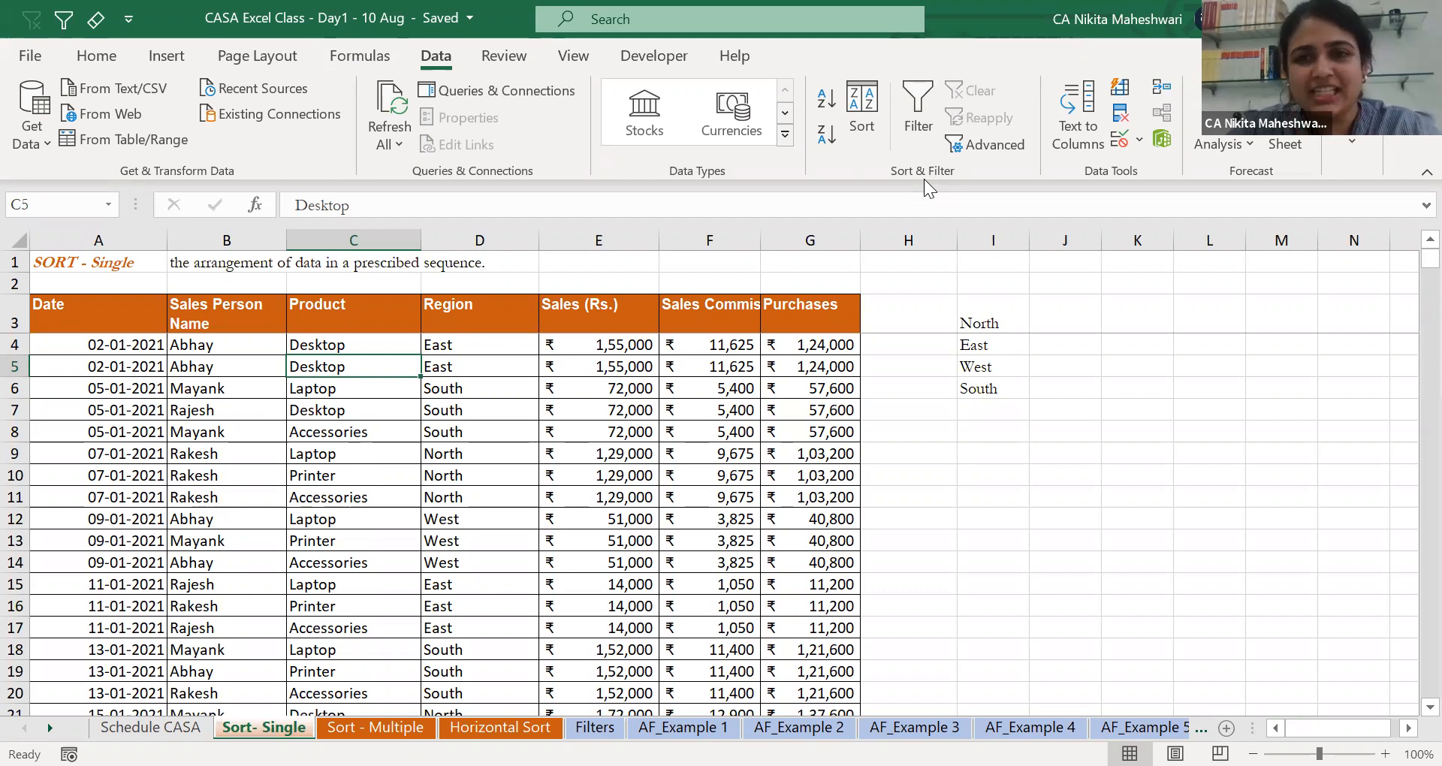
{"action": "left_click", "coordinate": [919, 120]}
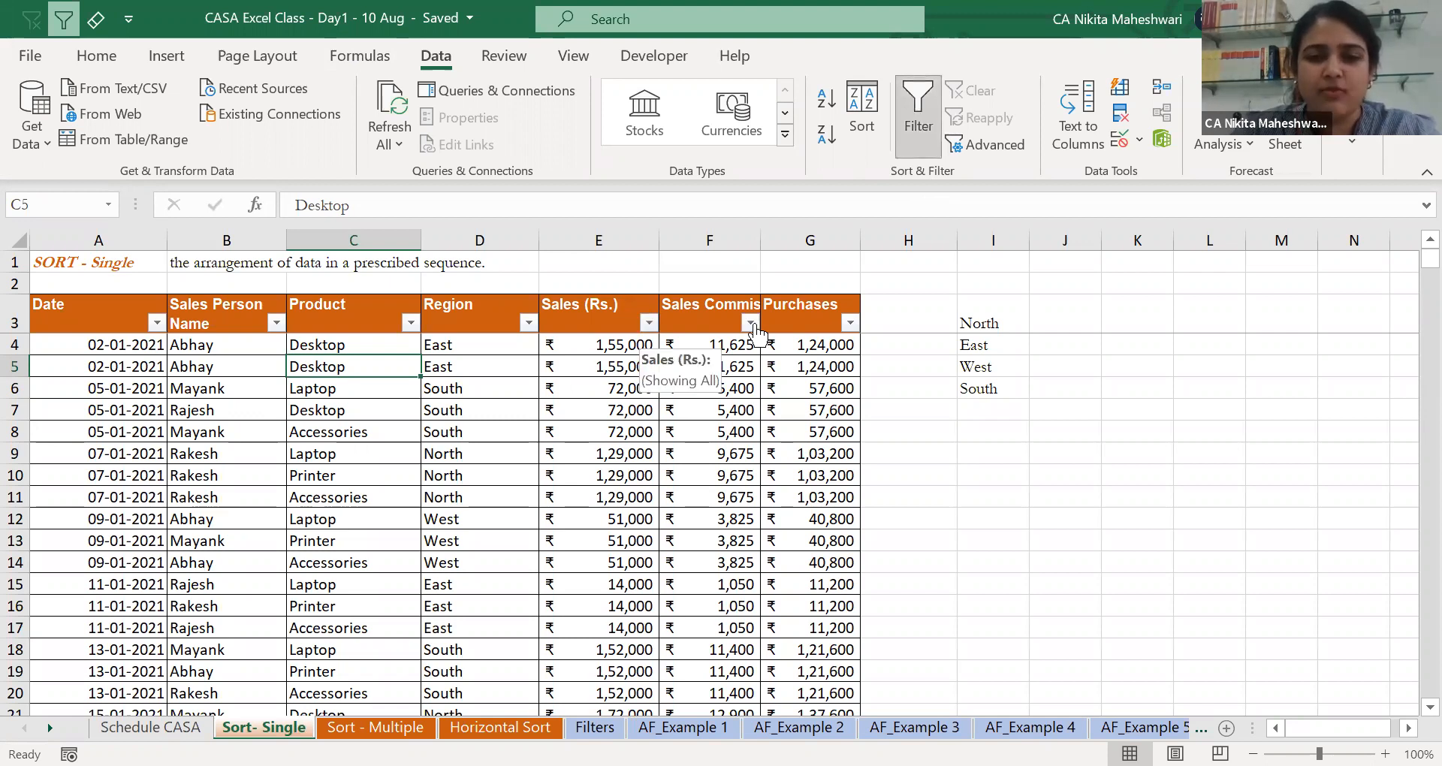
Examine the sort options and value lists offered for the Purchases and Region columns.
{"action": "left_click", "coordinate": [846, 323]}
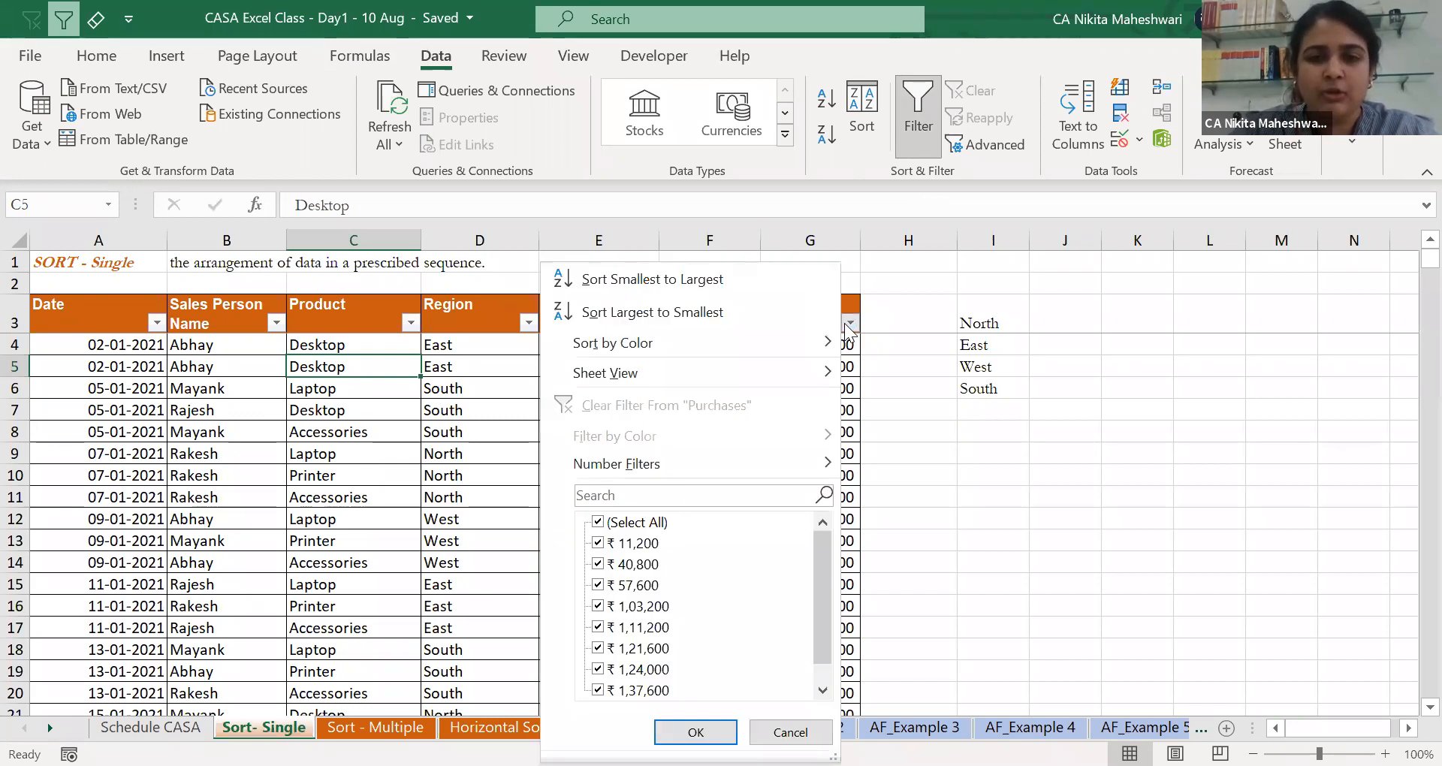
{"action": "left_click_drag", "start_coordinate": [818, 544], "coordinate": [813, 629]}
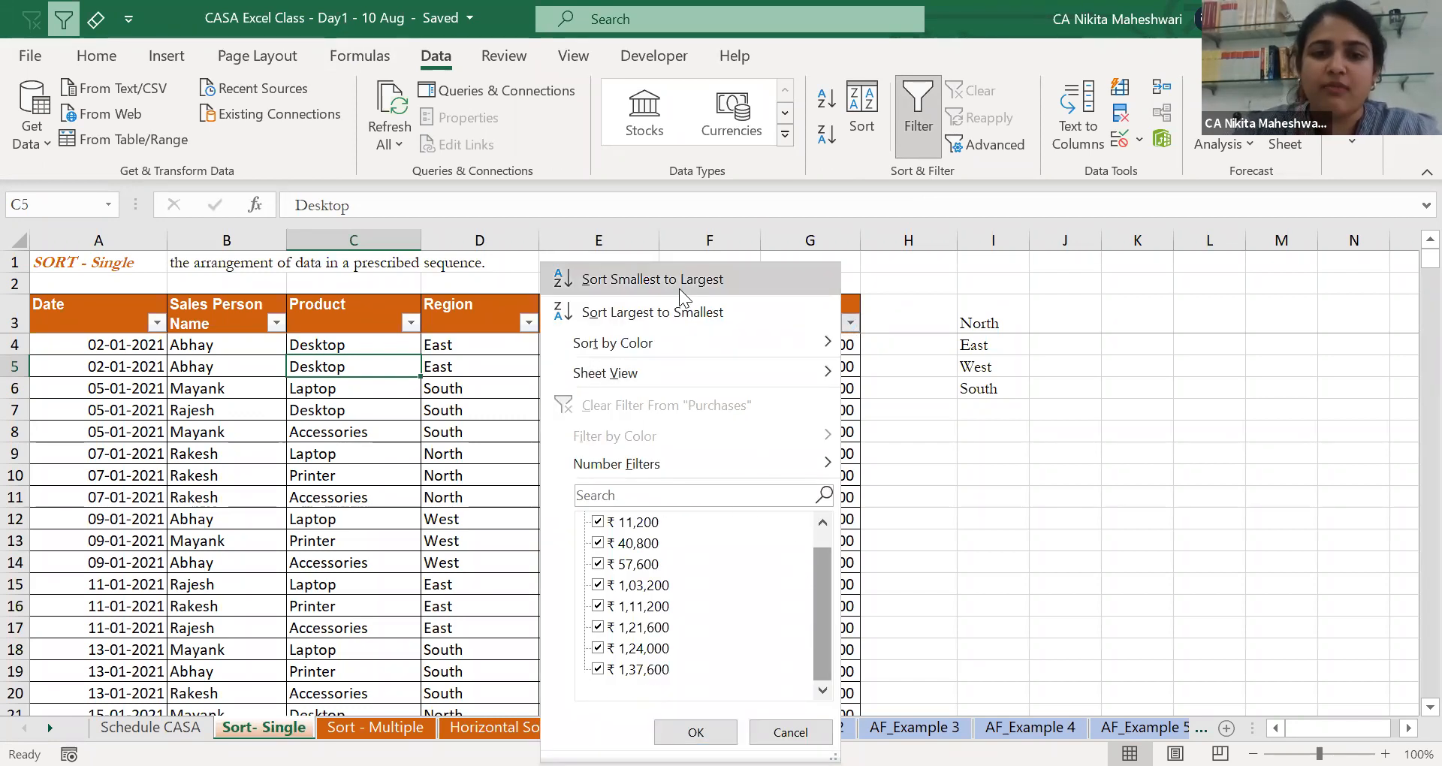
{"action": "left_click", "coordinate": [529, 322]}
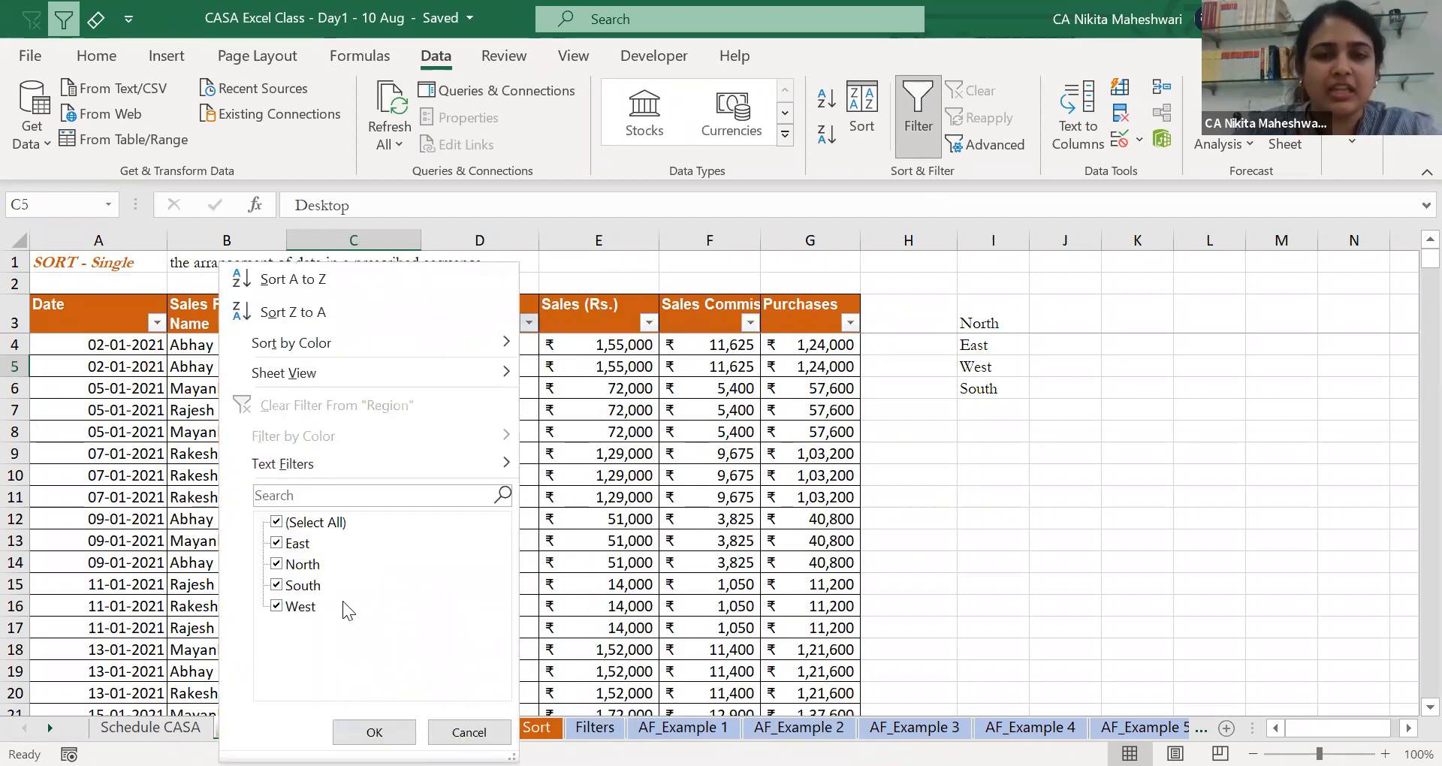
{"action": "key", "text": "Escape"}
{"action": "left_click", "coordinate": [478, 331]}
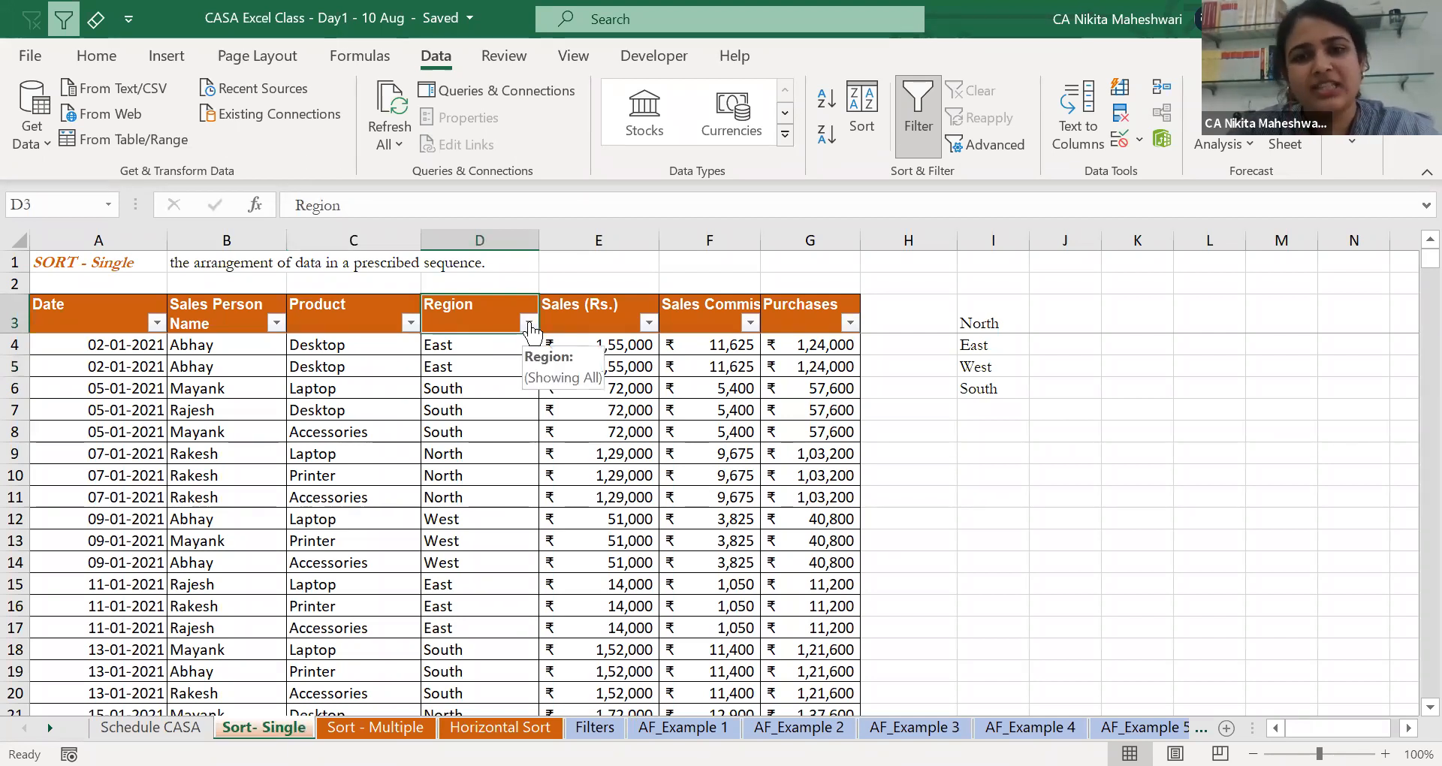
{"action": "left_click_drag", "start_coordinate": [455, 319], "coordinate": [454, 548]}
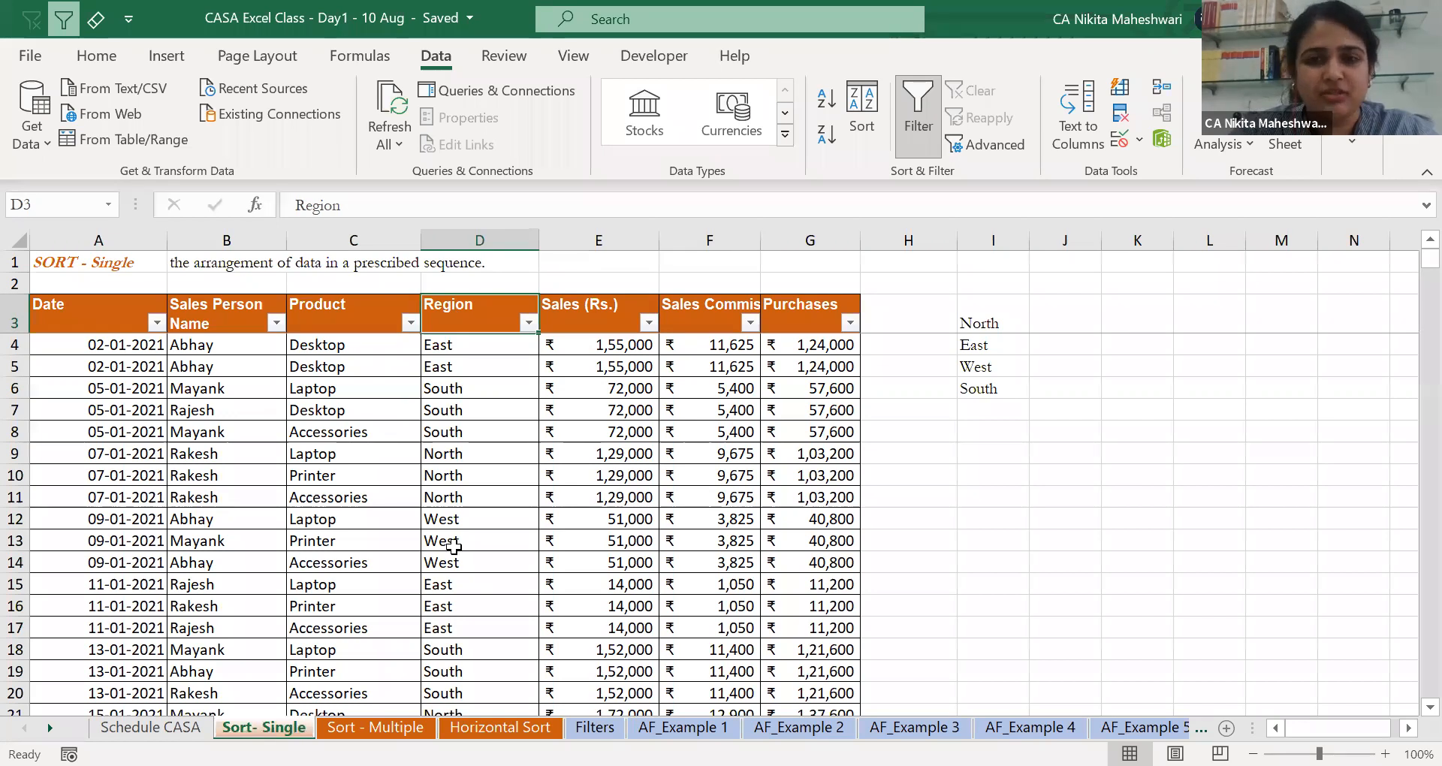
Compare the desired region order listed in I3 to I6 with the sort options offered for the Region column.
{"action": "left_click", "coordinate": [987, 319]}
{"action": "left_click", "coordinate": [996, 342]}
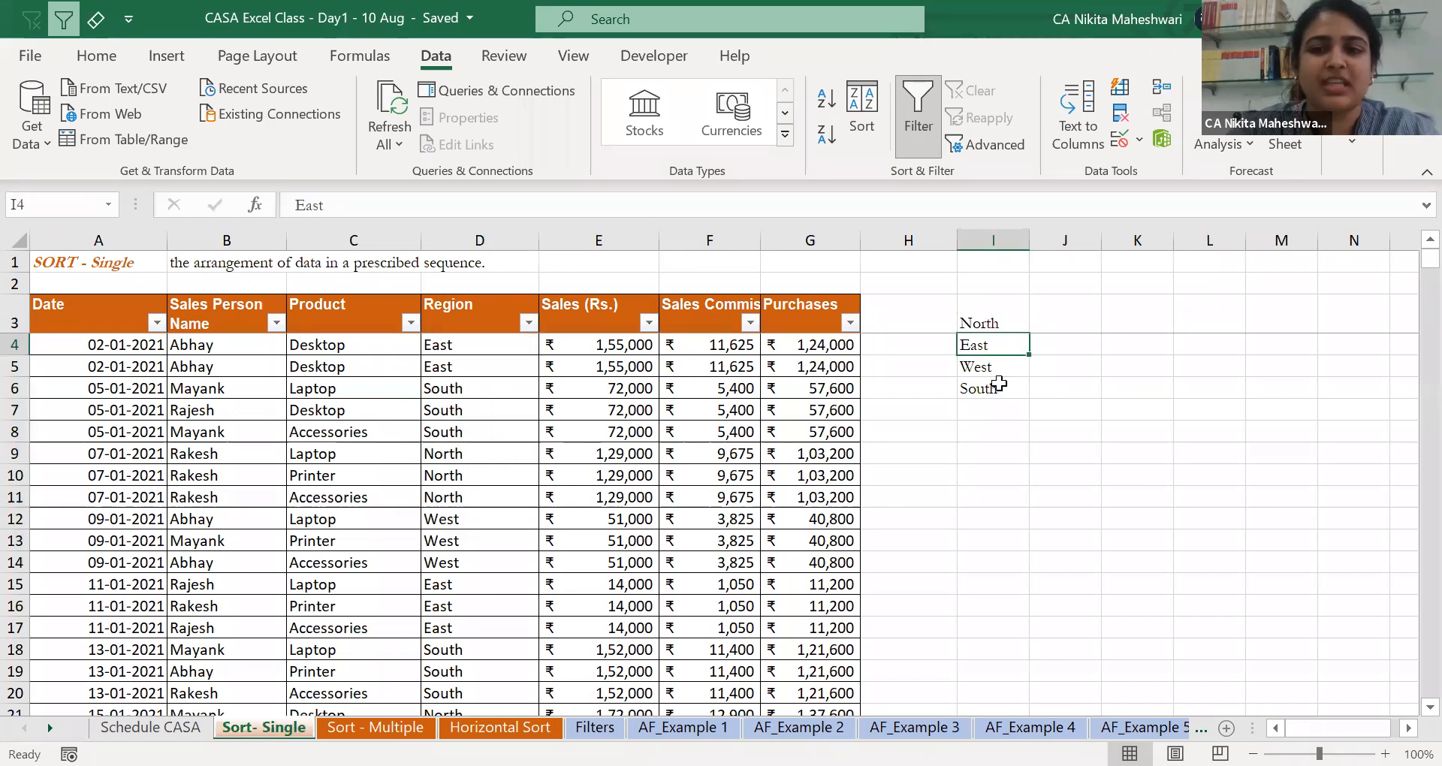
{"action": "key", "text": "Down"}
{"action": "key", "text": "Down"}
{"action": "left_click", "coordinate": [528, 323]}
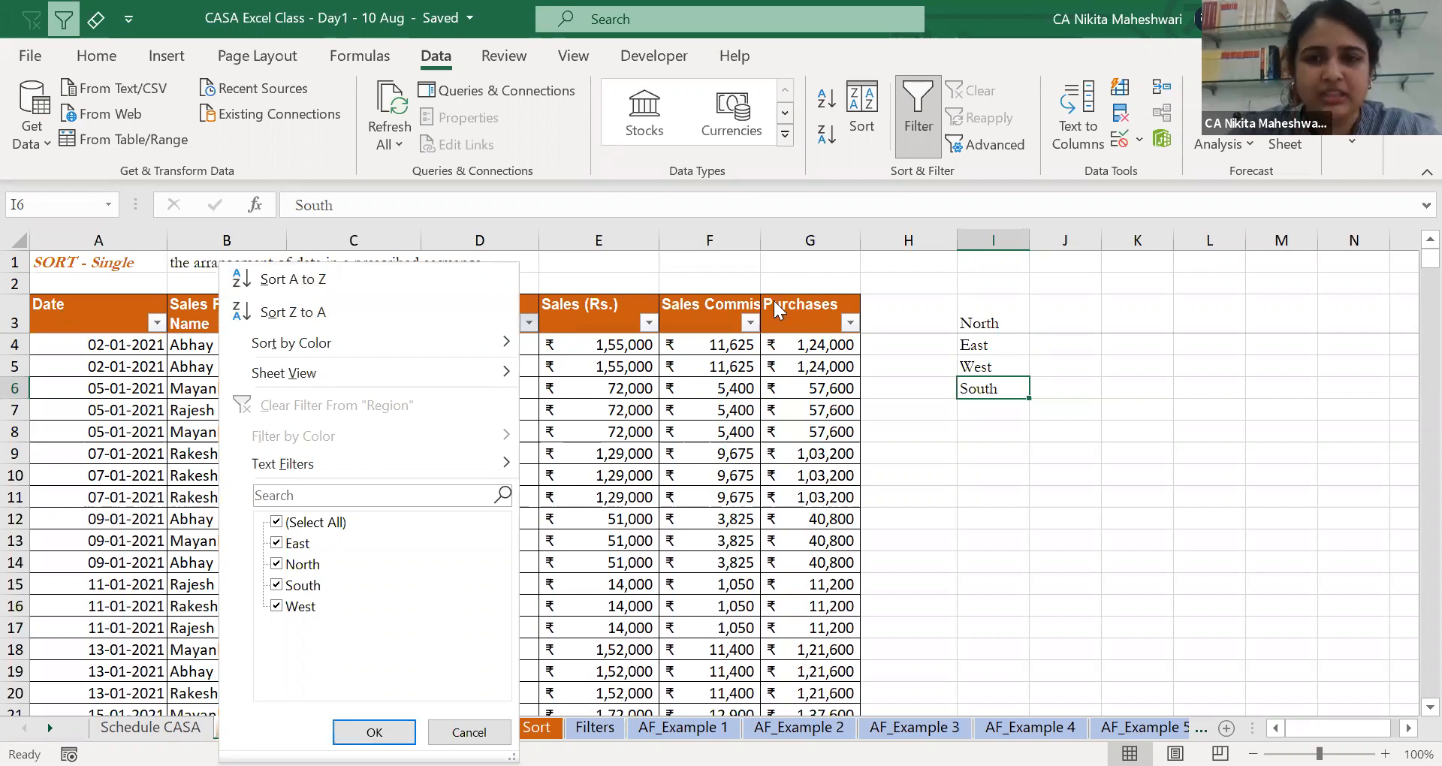
{"action": "left_click", "coordinate": [921, 318]}
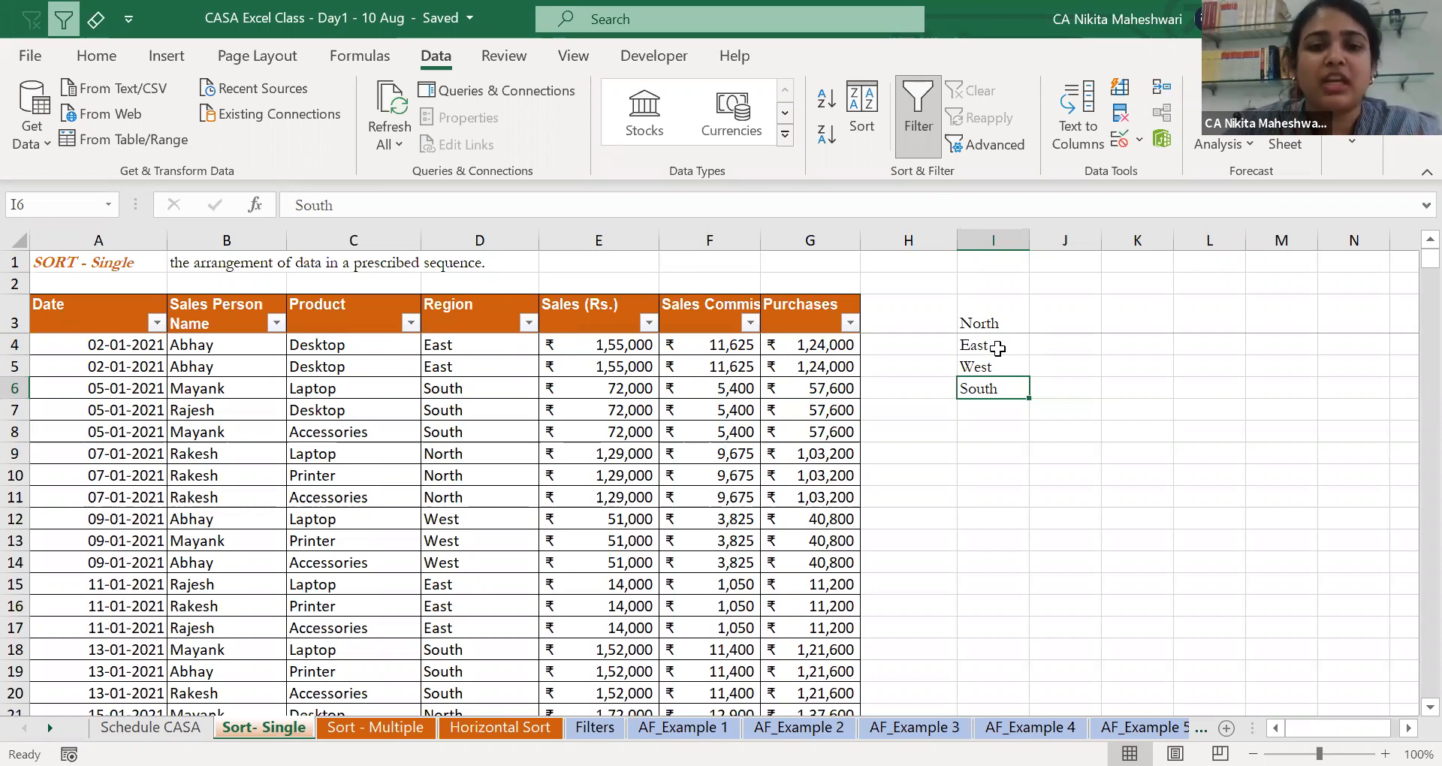
{"action": "left_click", "coordinate": [579, 327]}
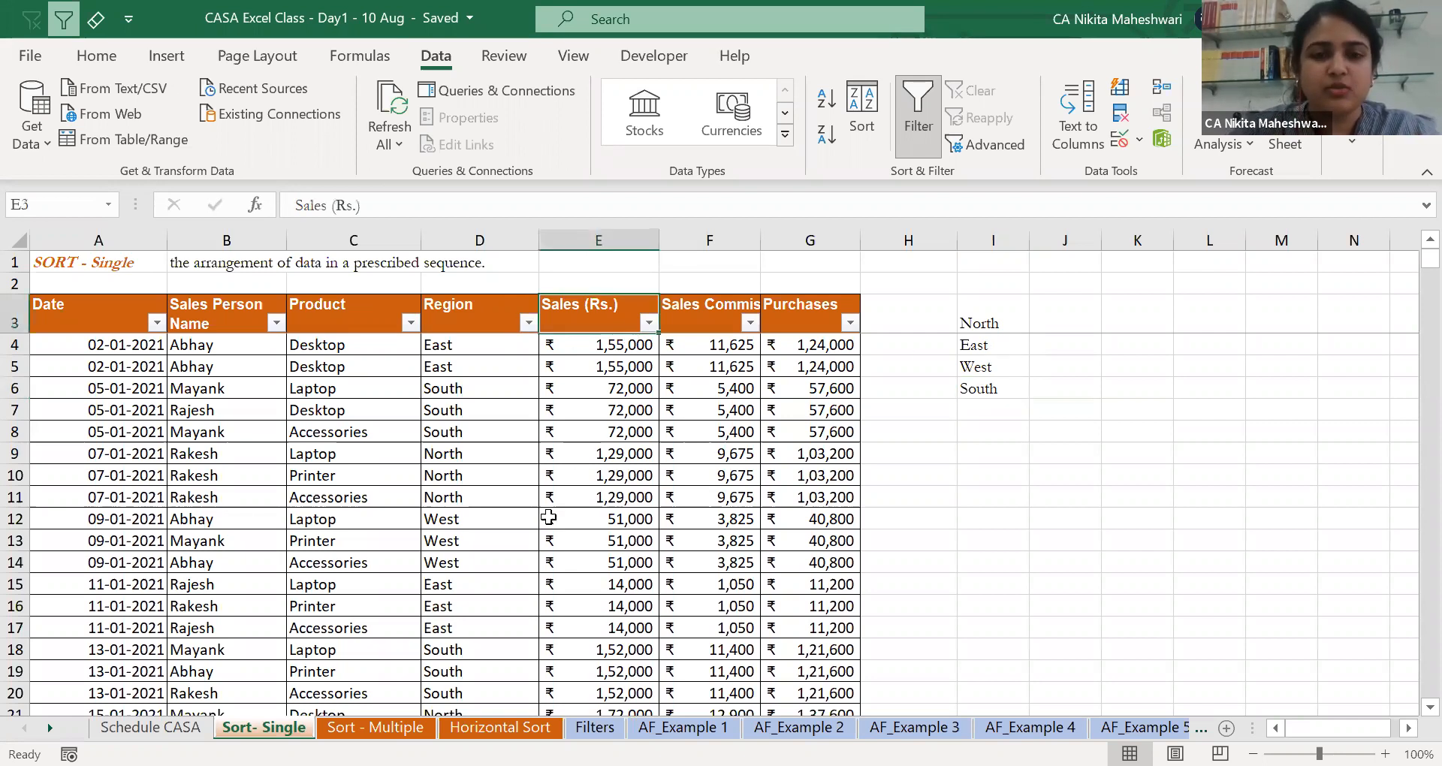
{"action": "left_click", "coordinate": [113, 322]}
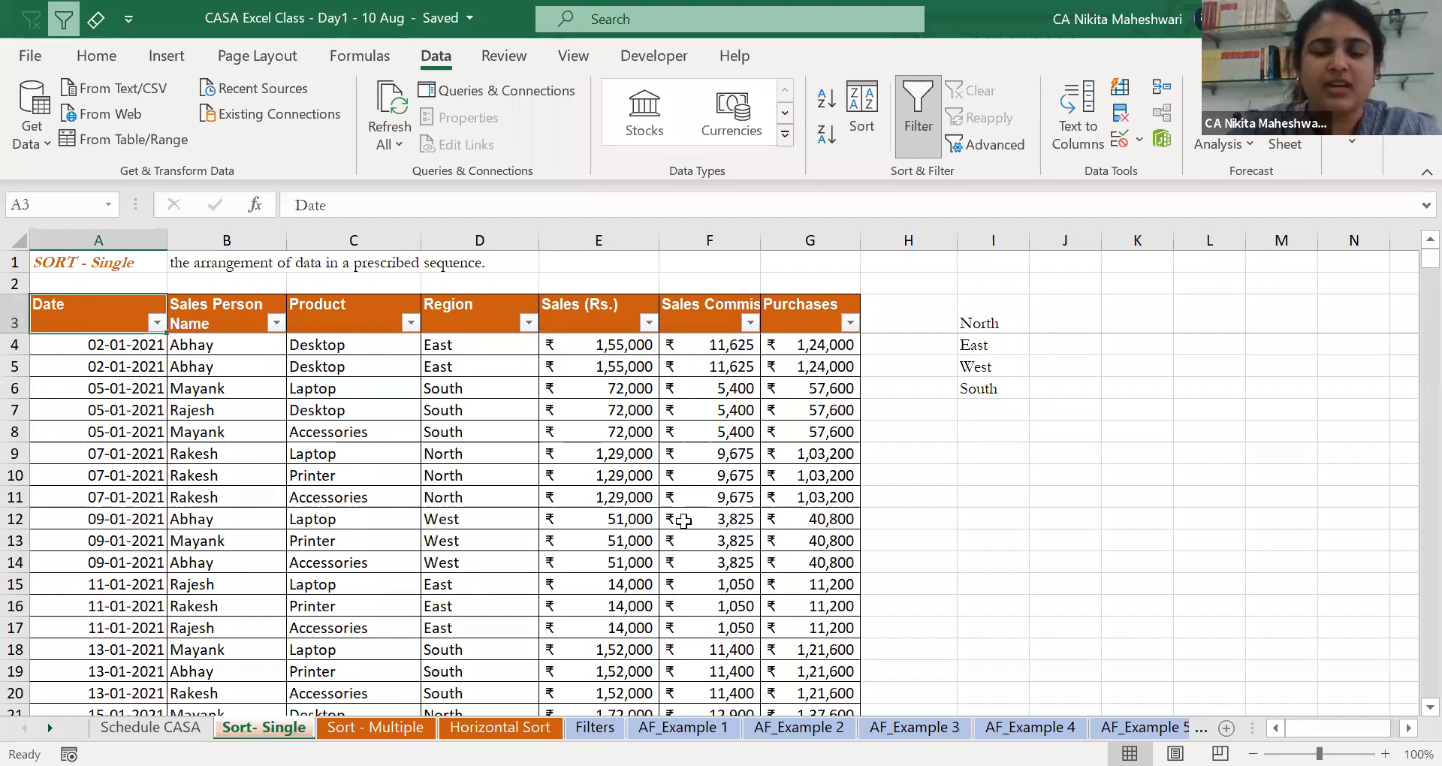
{"action": "key", "text": "ctrl+a"}
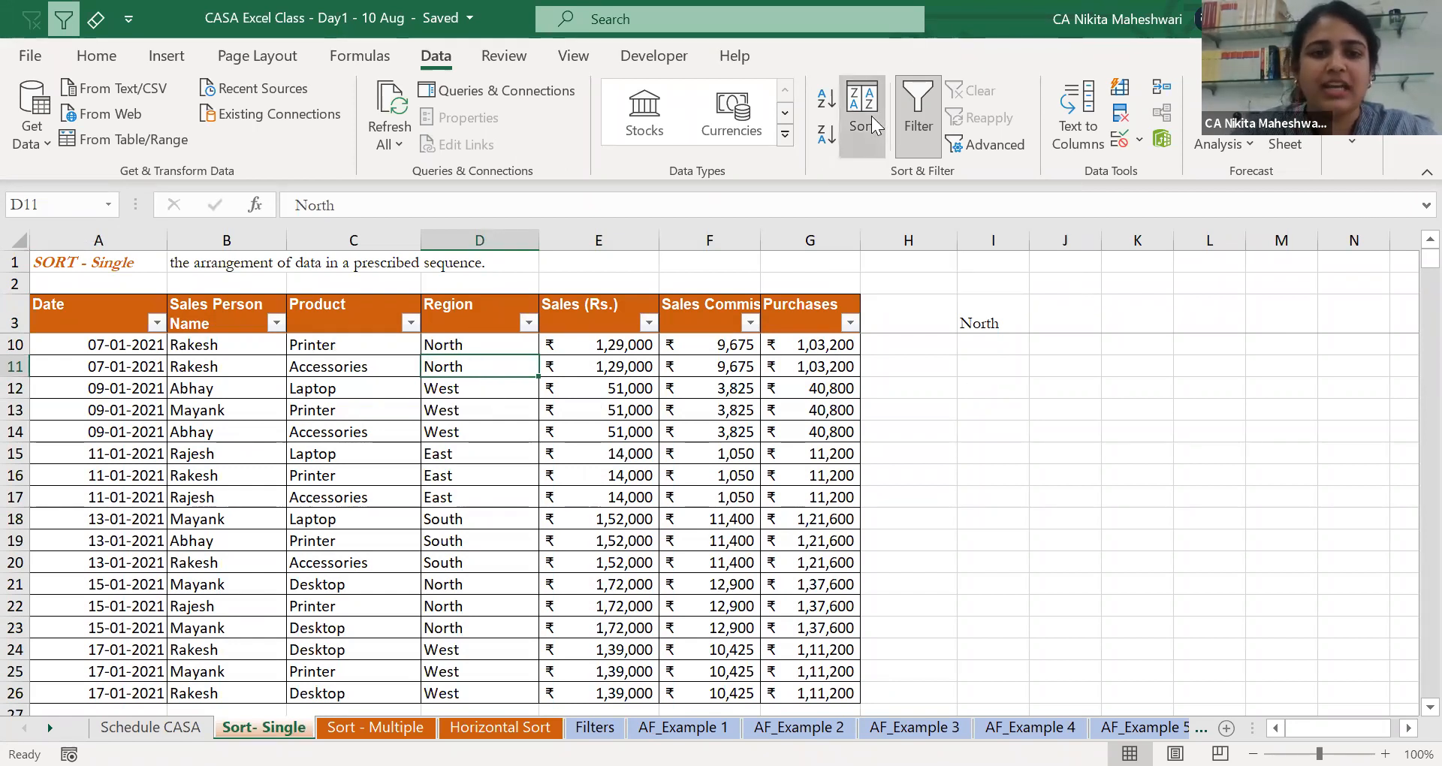
{"action": "left_click_drag", "start_coordinate": [563, 341], "coordinate": [1251, 23]}
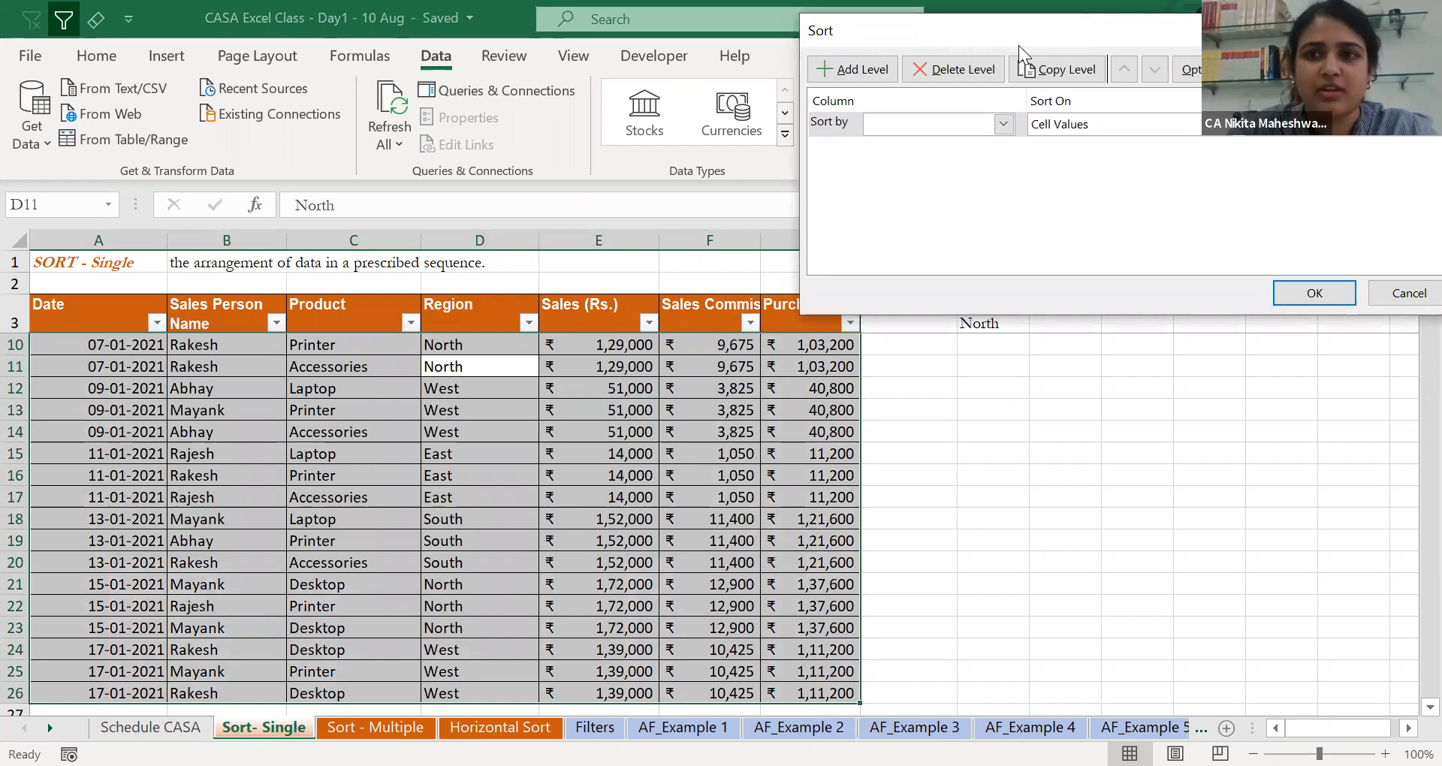
{"action": "left_click_drag", "start_coordinate": [1019, 45], "coordinate": [947, 56]}
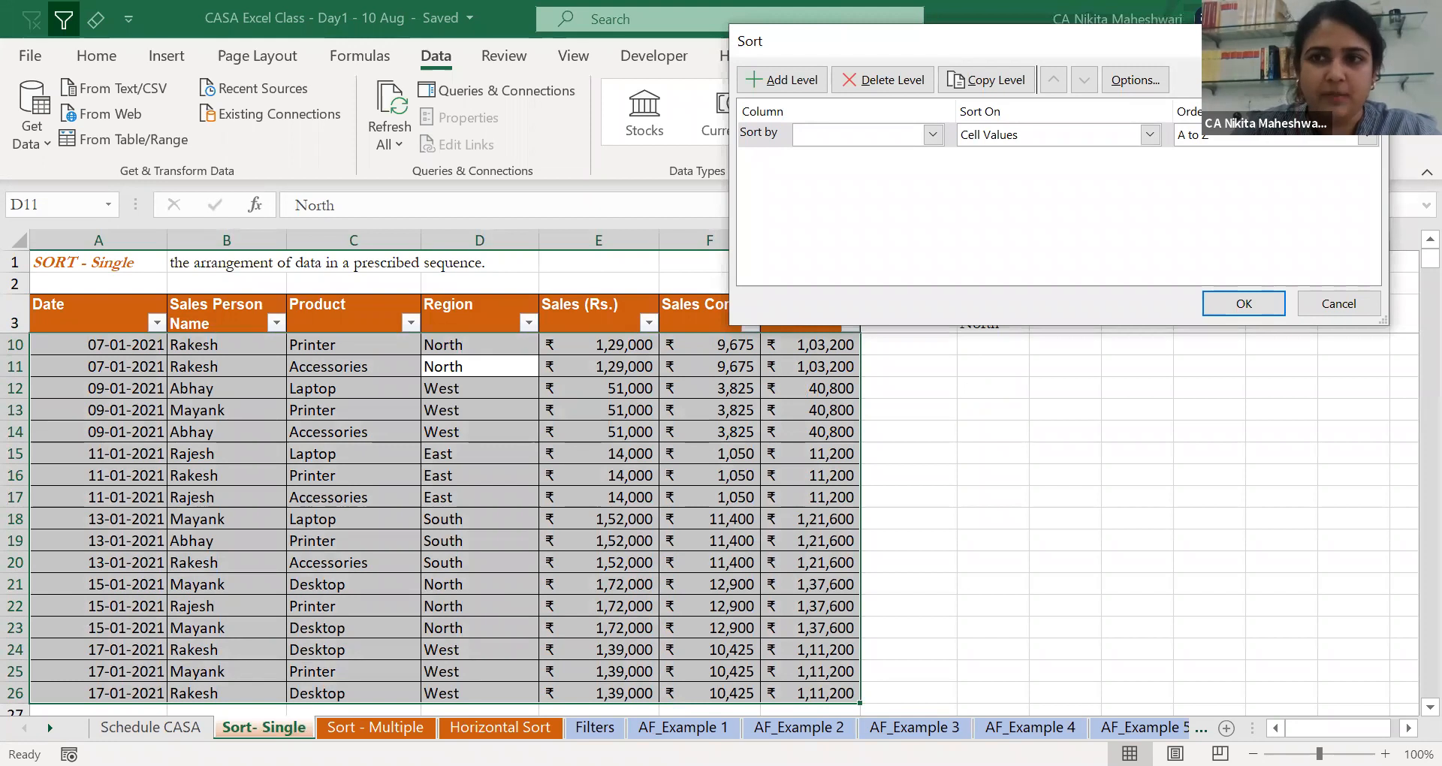
{"action": "key", "text": "Escape"}
Select the whole sales table from A3 to G26, headers included, and open the Sort dialog clear of the data.
{"action": "left_click", "coordinate": [72, 317]}
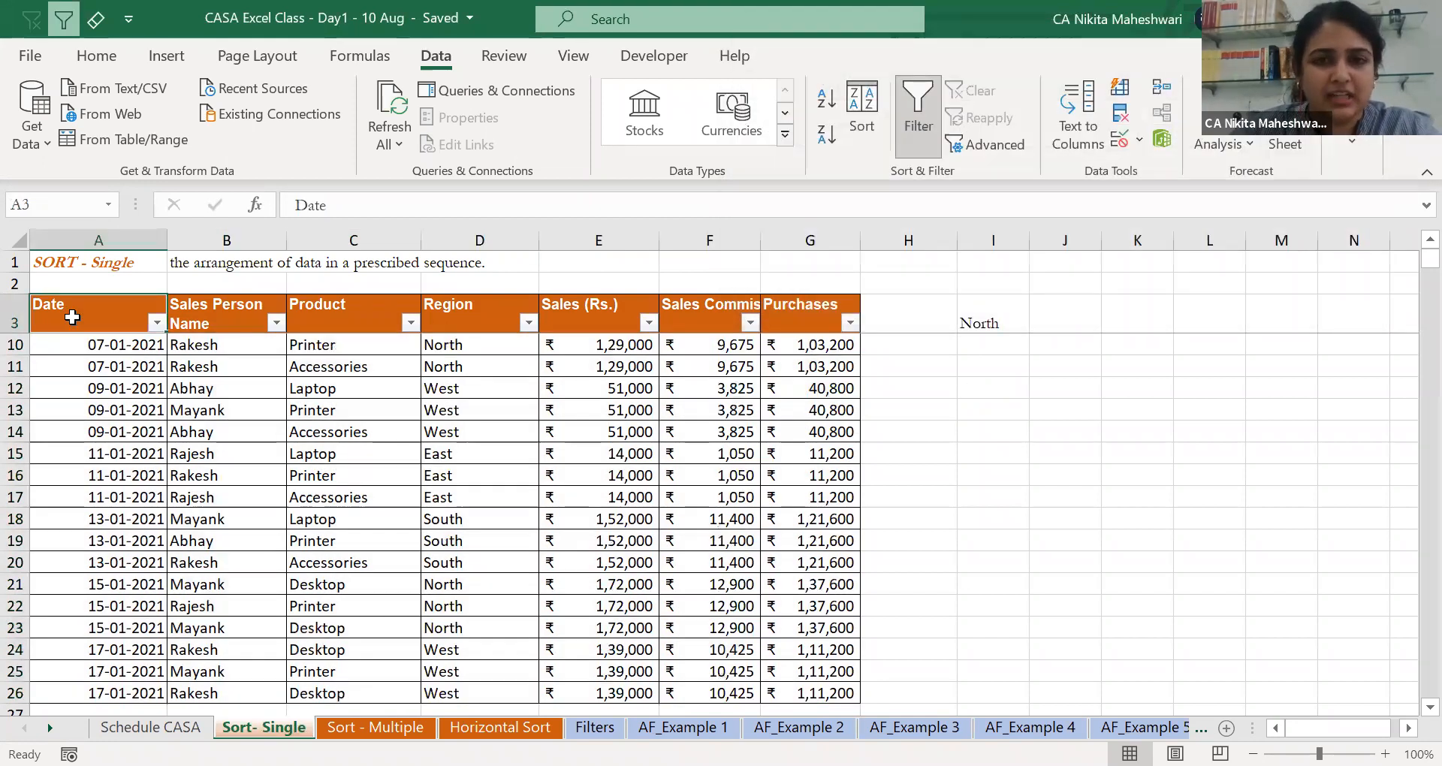
{"action": "key", "text": "ctrl+shift+Right"}
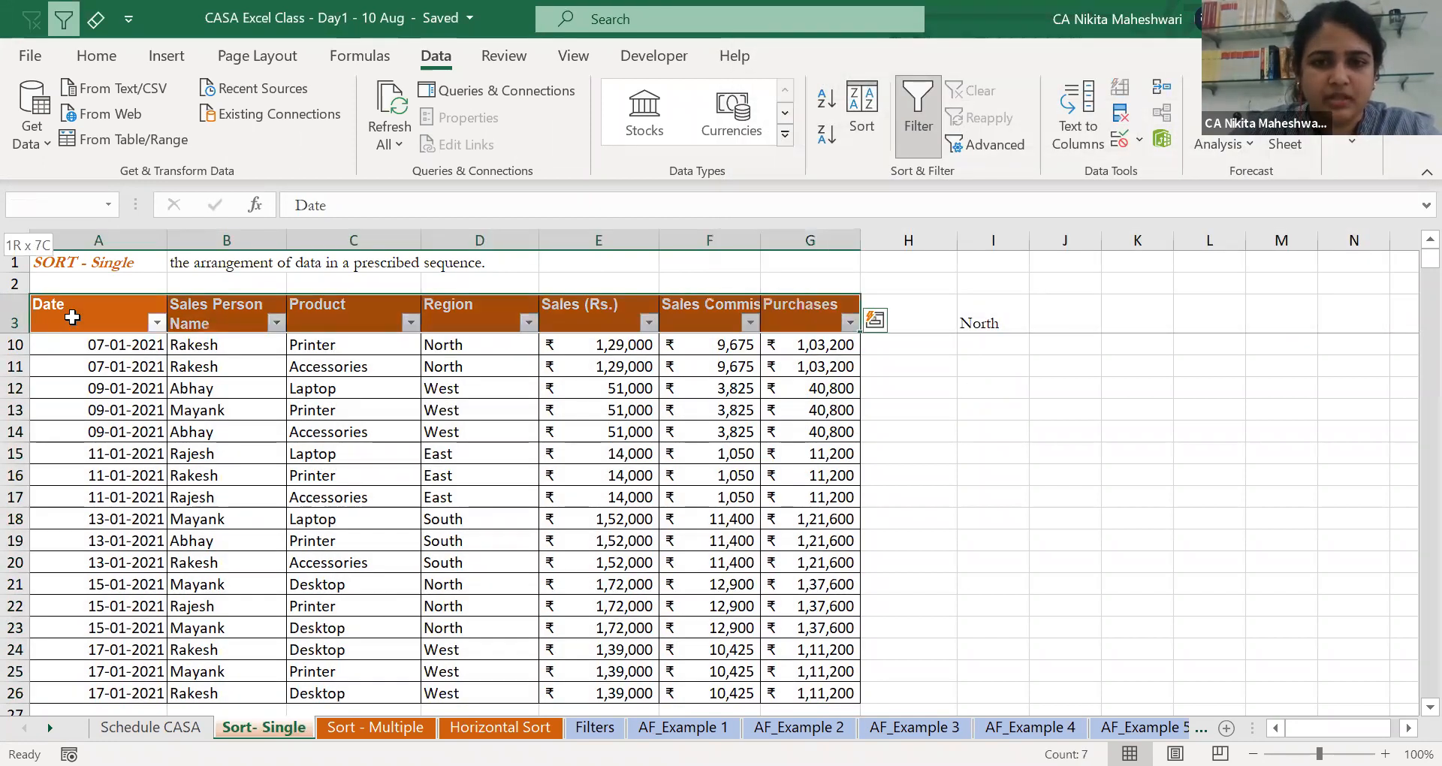
{"action": "key", "text": "ctrl+shift+Down"}
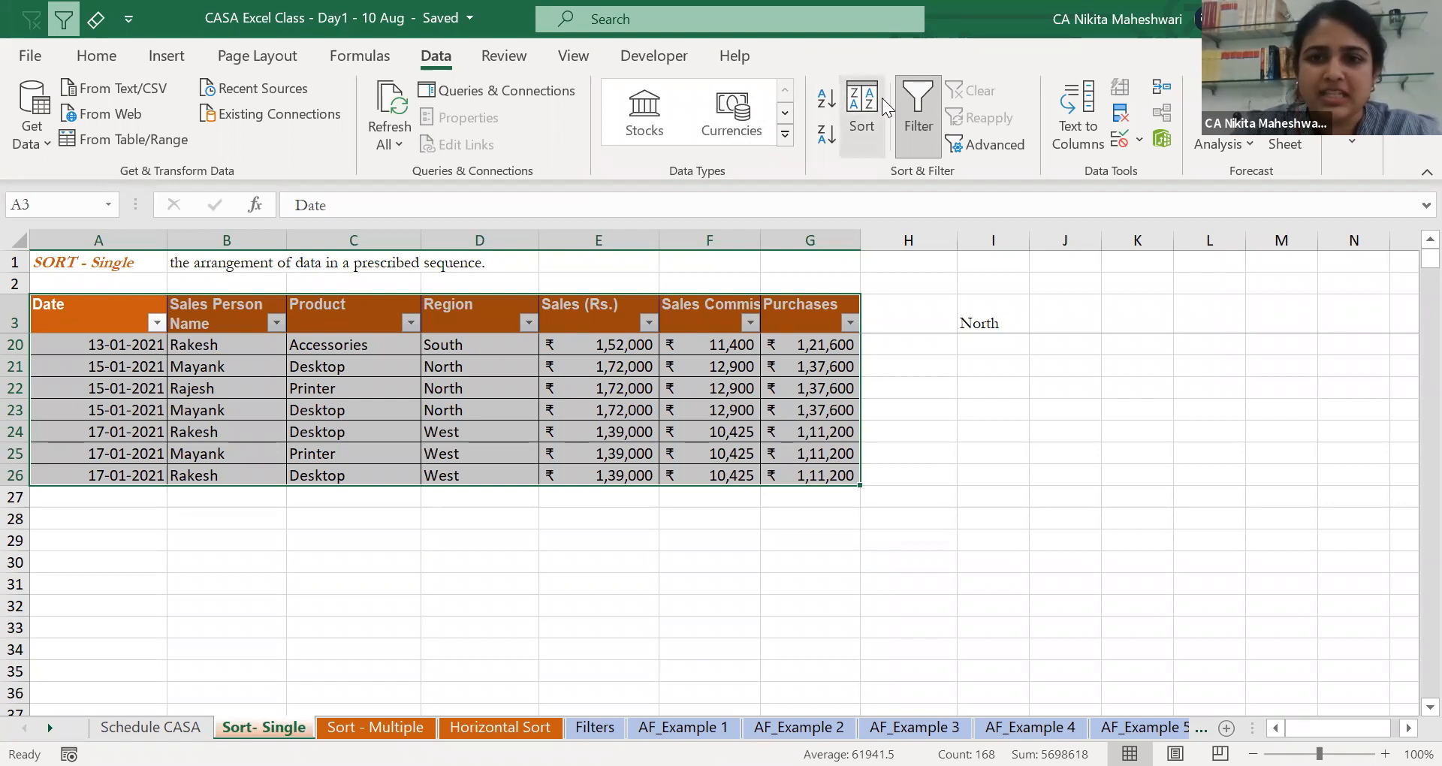
{"action": "left_click", "coordinate": [862, 112]}
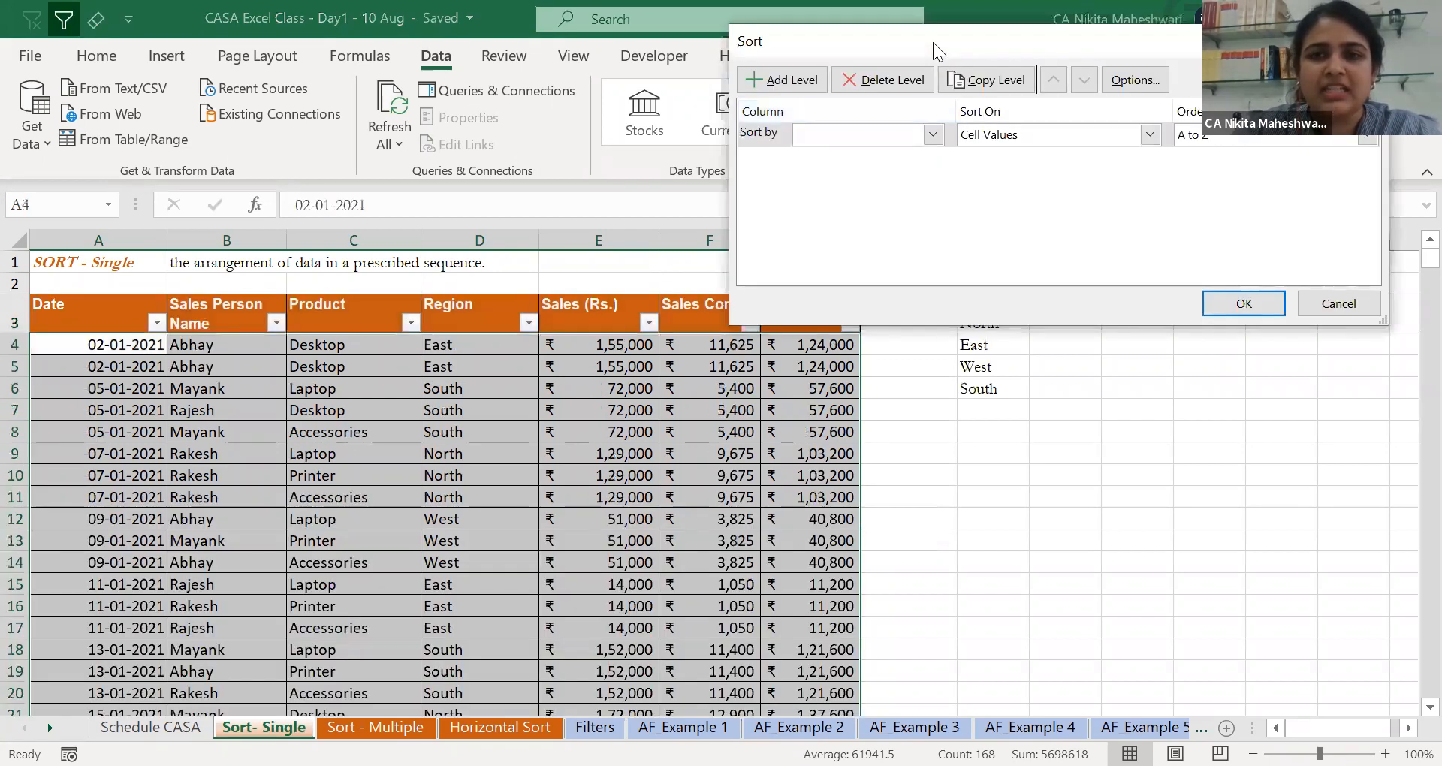
{"action": "left_click_drag", "start_coordinate": [933, 42], "coordinate": [640, 170]}
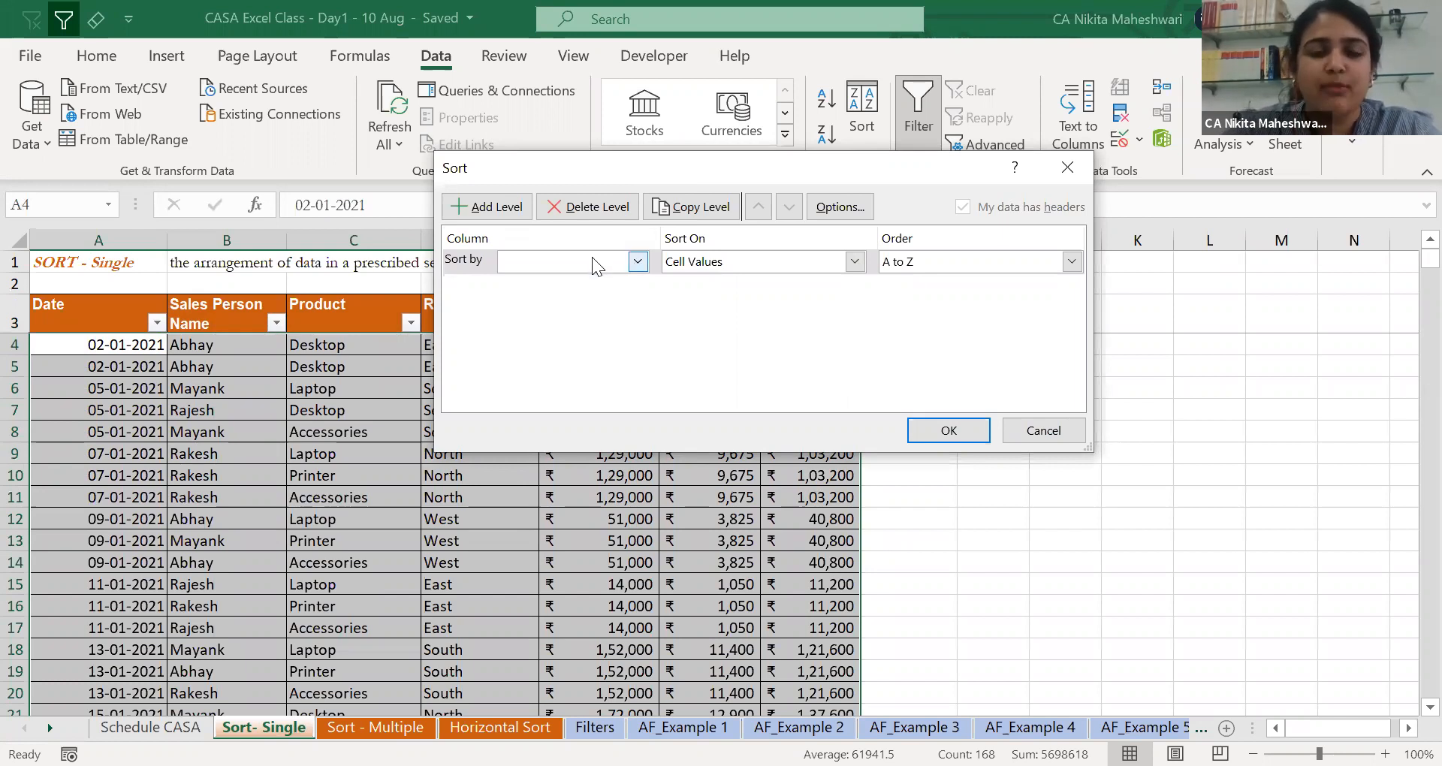
{"action": "left_click_drag", "start_coordinate": [620, 161], "coordinate": [908, 133]}
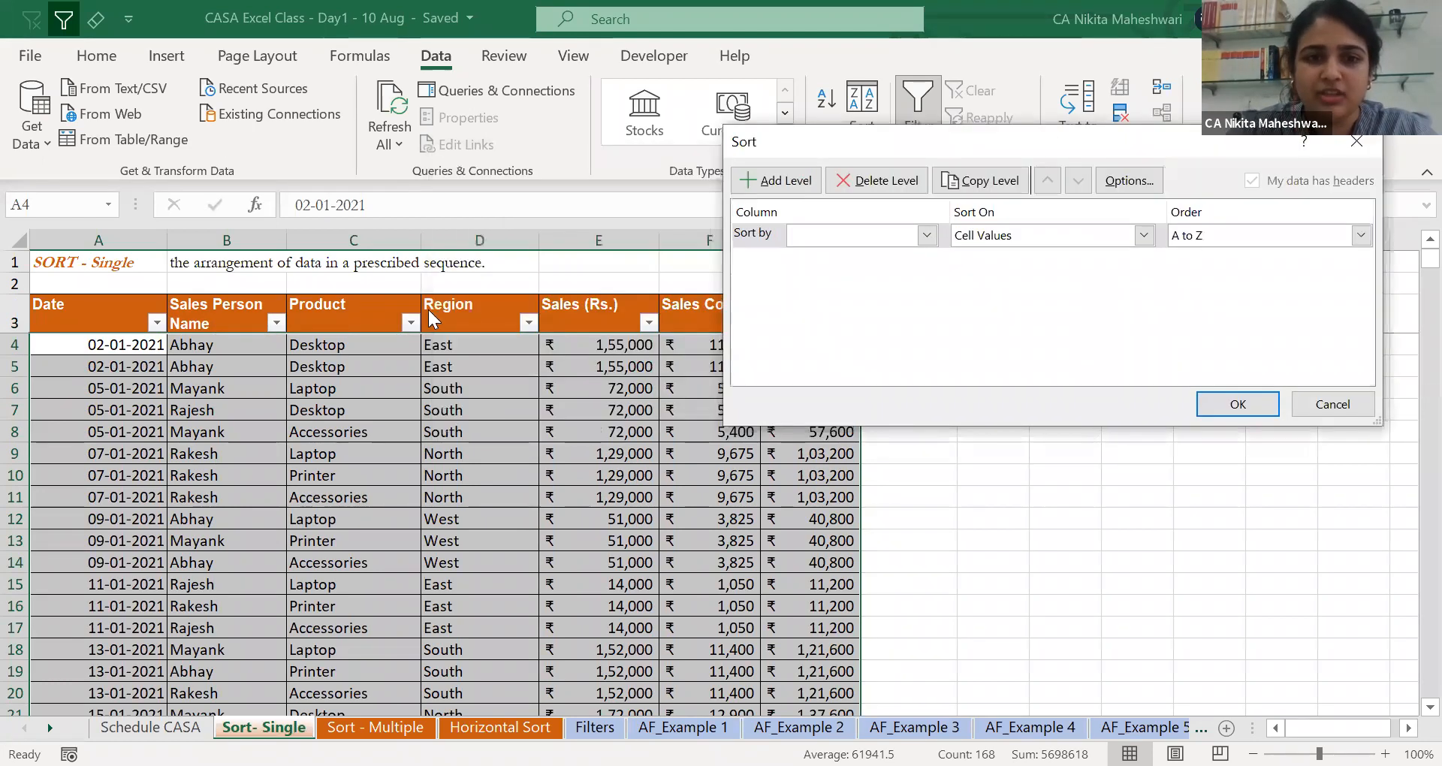
Sort the table by Region on cell values in A to Z order.
{"action": "left_click", "coordinate": [845, 236]}
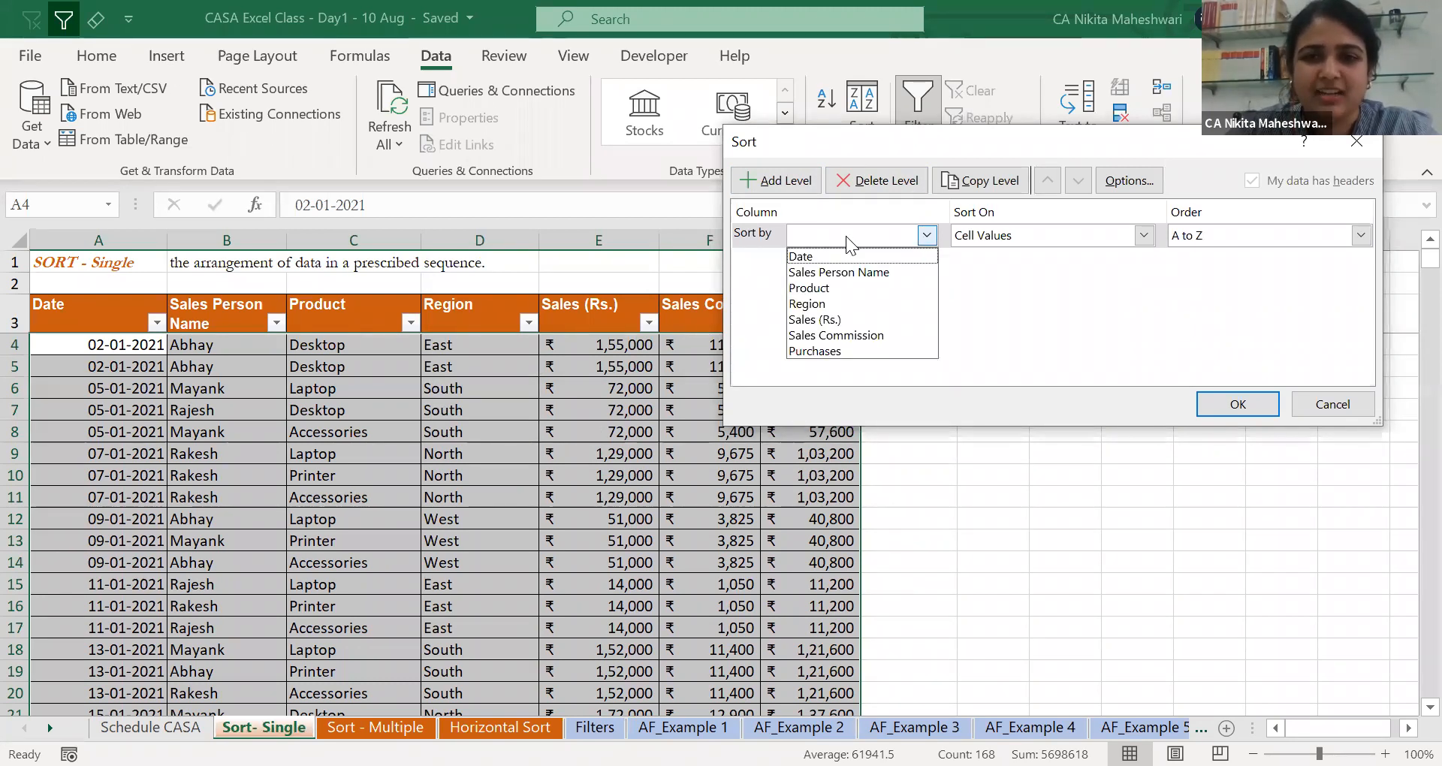
{"action": "left_click", "coordinate": [845, 300]}
{"action": "left_click", "coordinate": [1017, 239]}
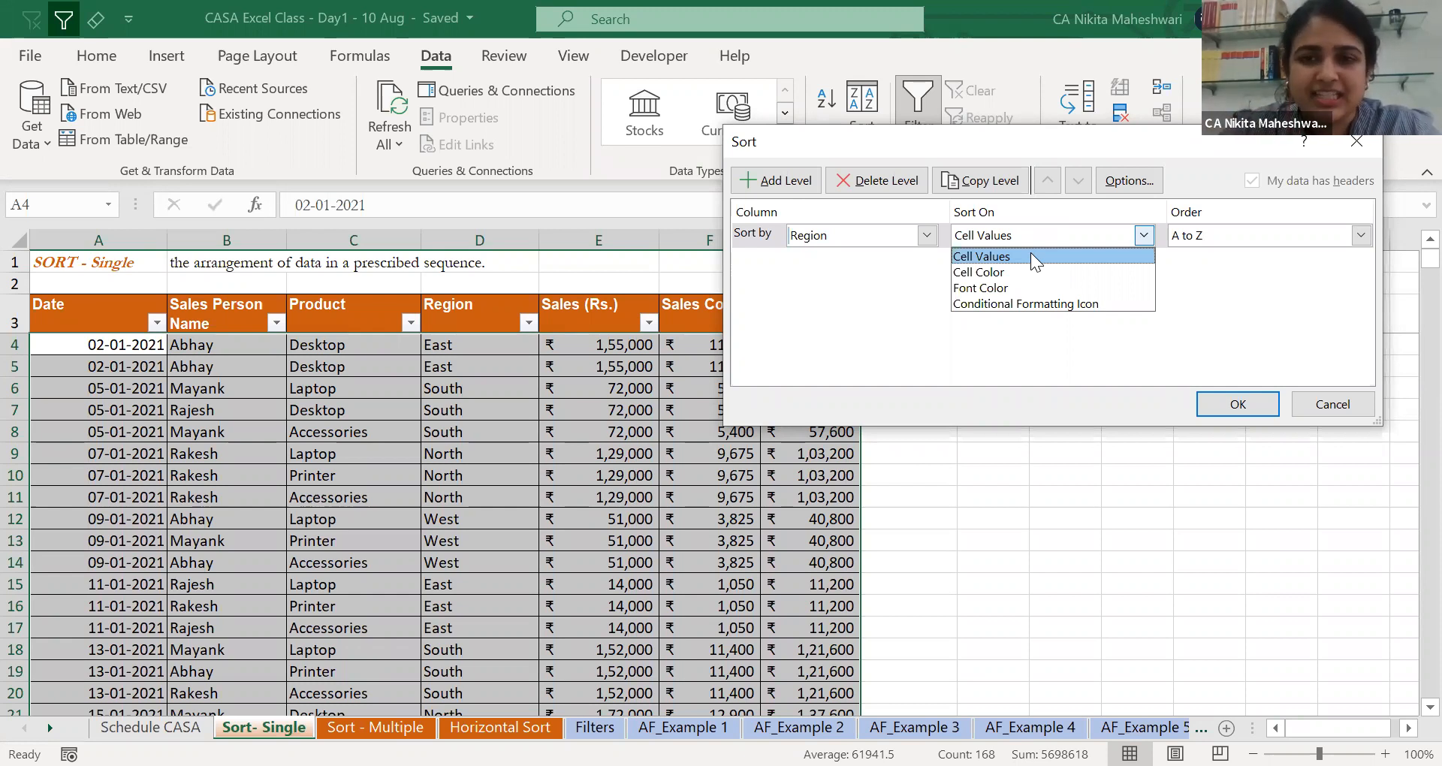
{"action": "left_click", "coordinate": [1030, 256]}
{"action": "left_click", "coordinate": [1221, 235]}
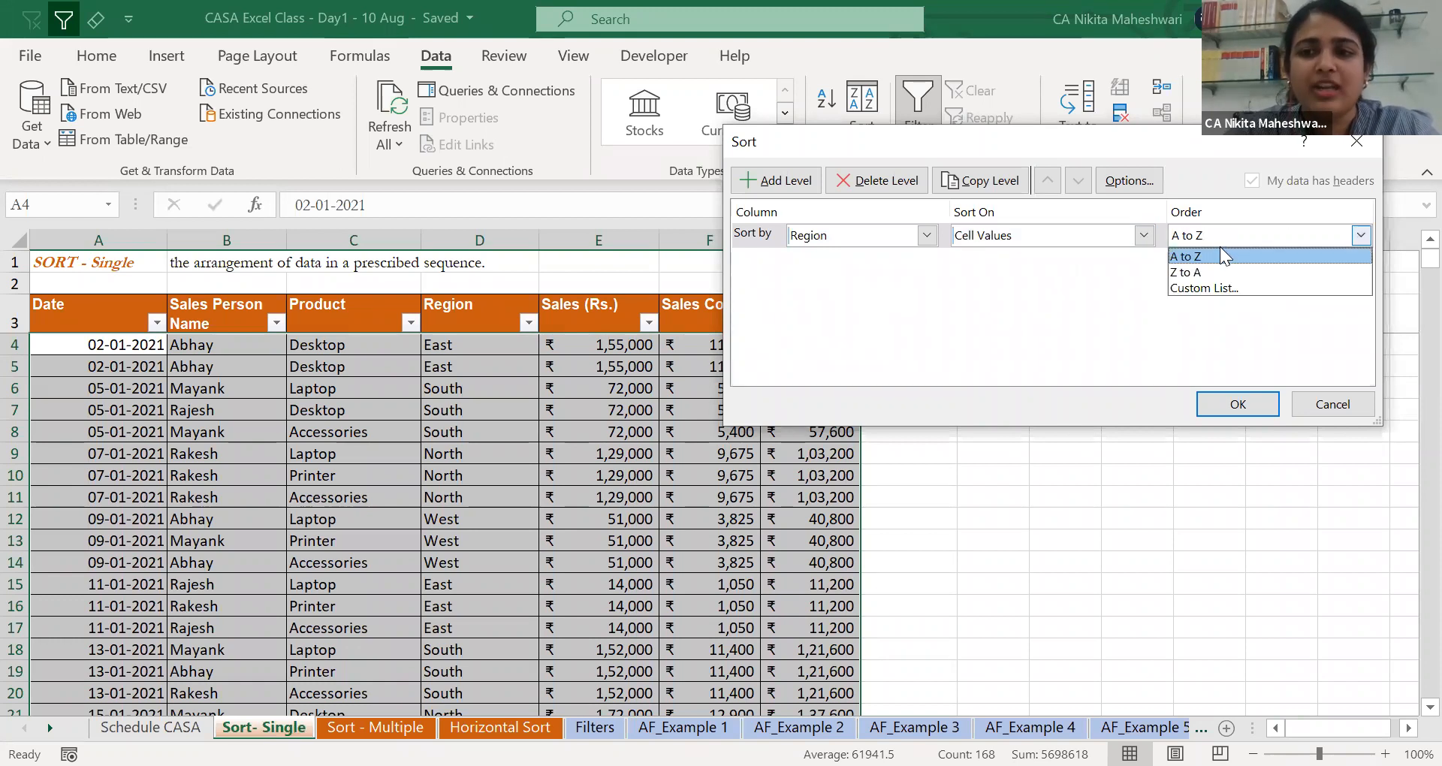
{"action": "left_click", "coordinate": [1218, 256]}
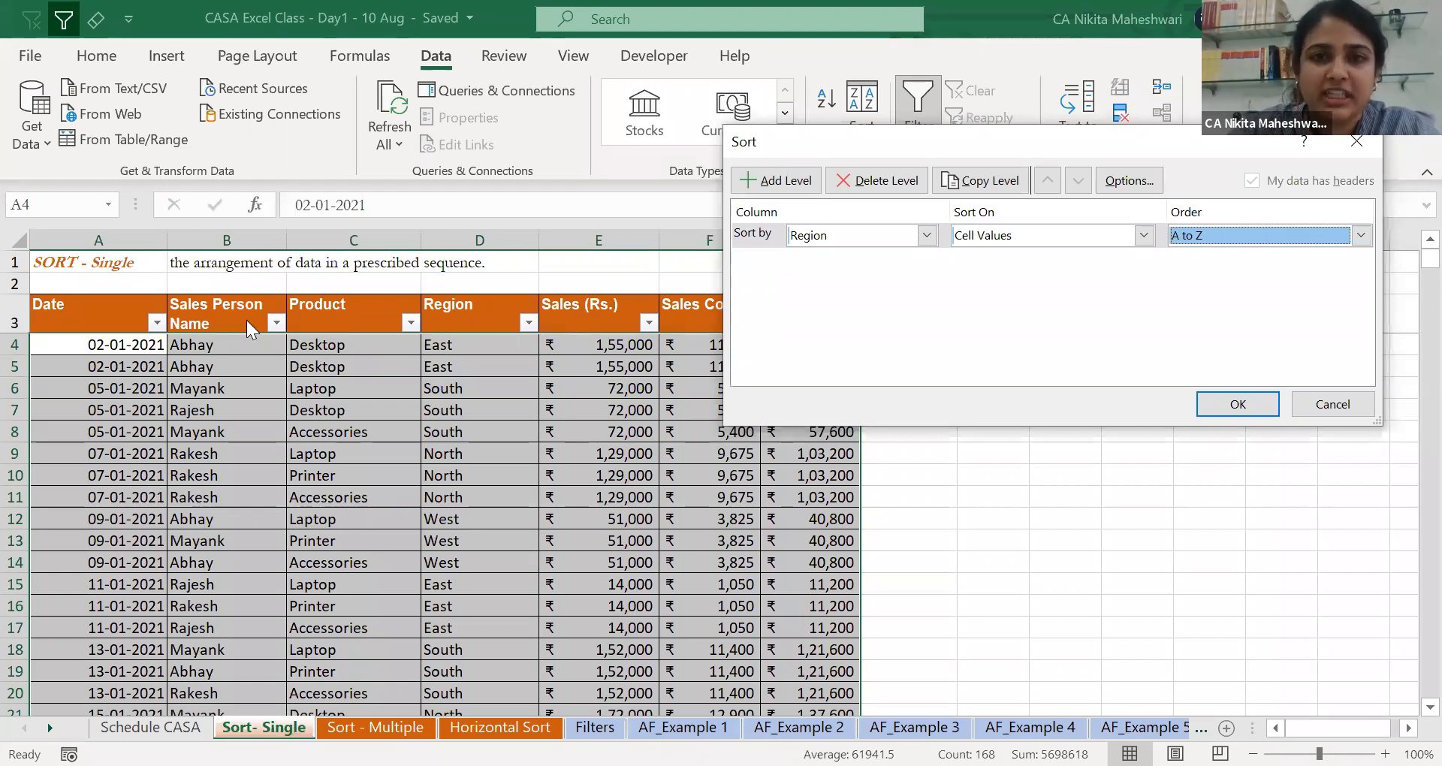
{"action": "left_click", "coordinate": [1240, 404]}
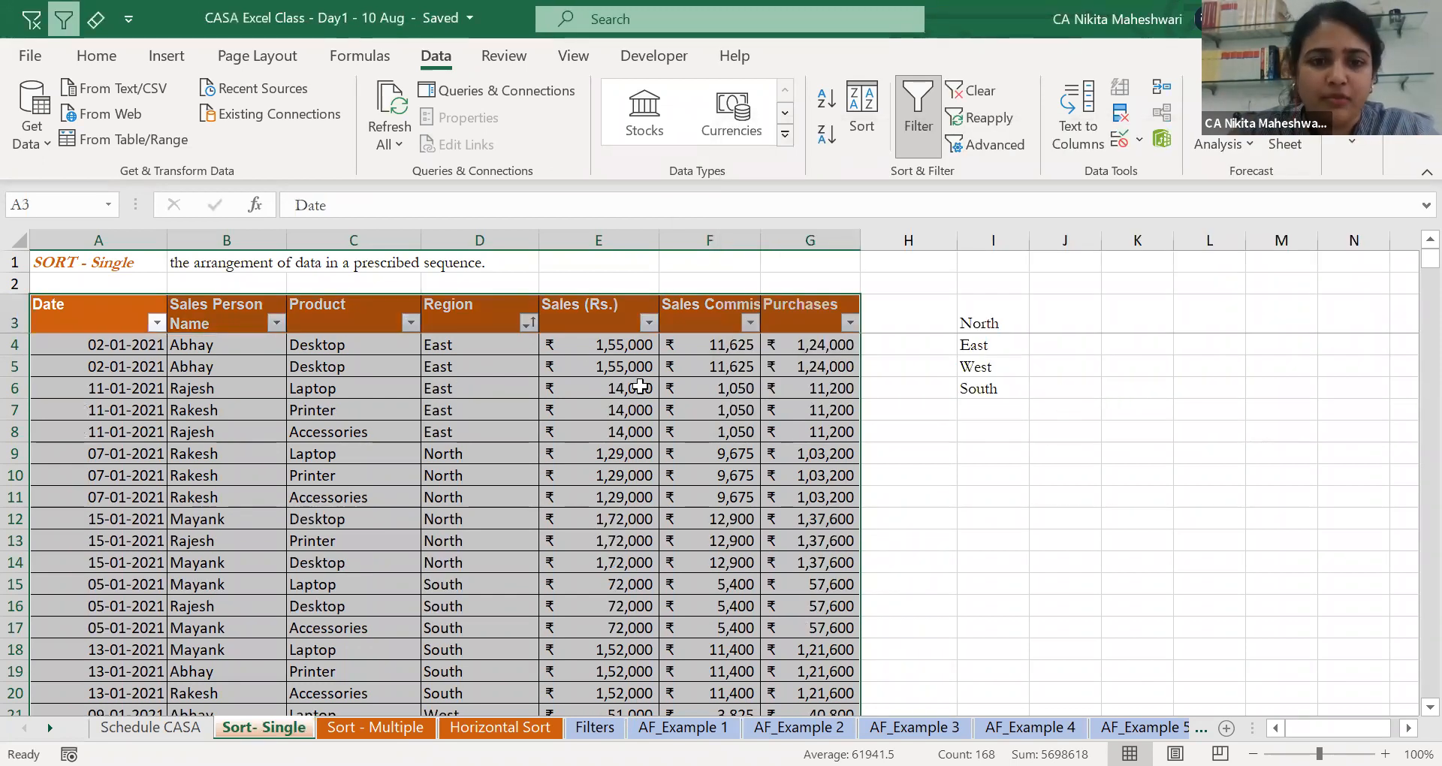
Undo the A to Z sort of the Region column.
{"action": "left_click", "coordinate": [599, 388]}
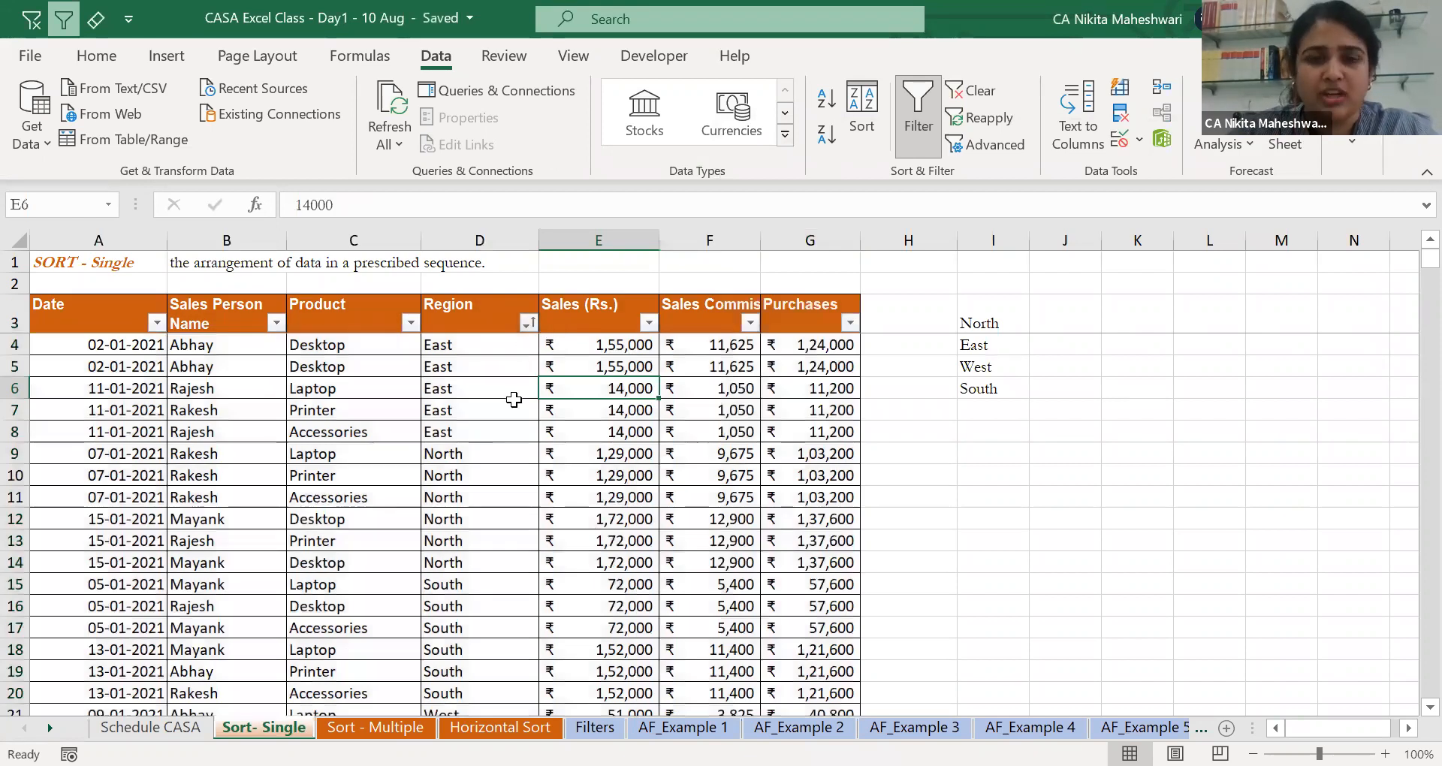
{"action": "left_click", "coordinate": [485, 319]}
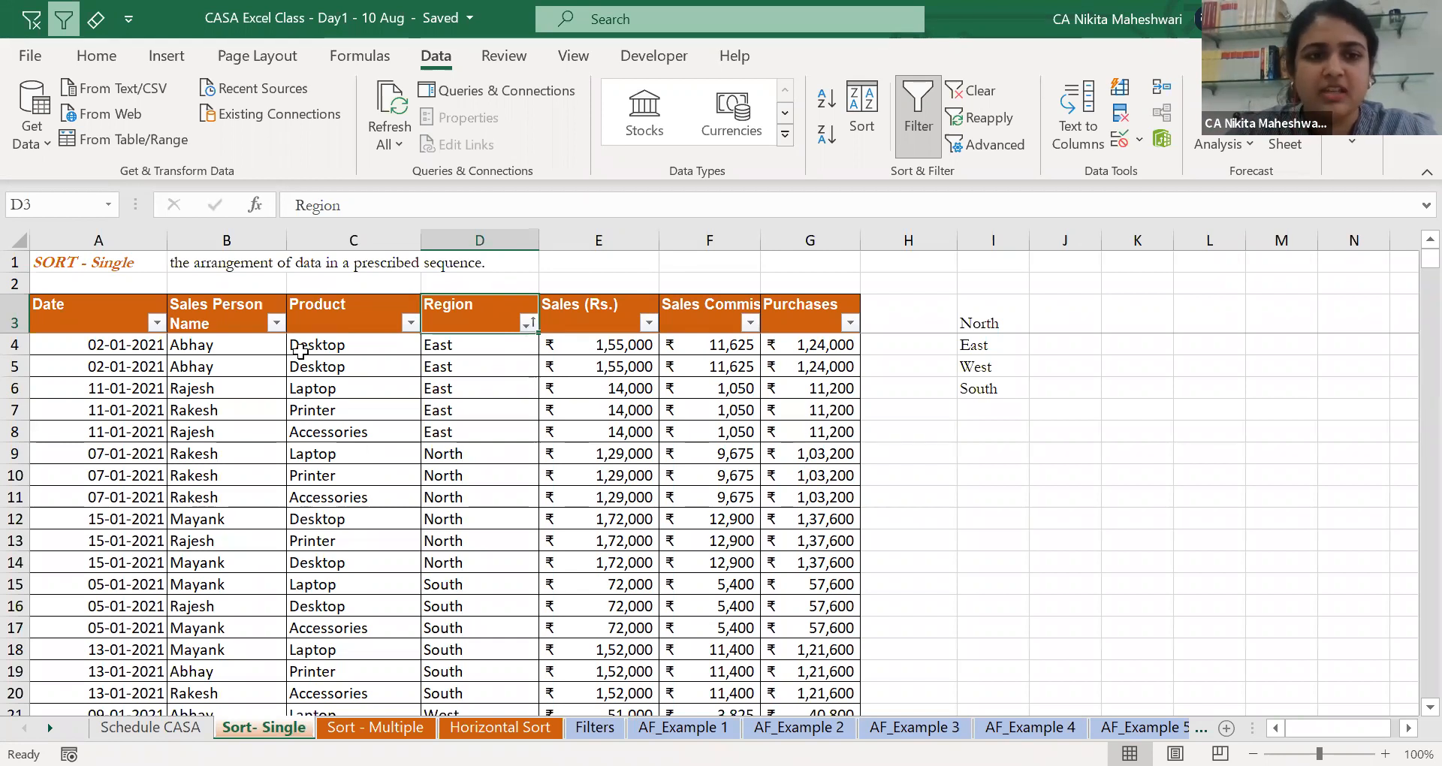
{"action": "key", "text": "ctrl+z"}
Highlight the sales person cell B6 with a yellow fill.
{"action": "left_click", "coordinate": [217, 366]}
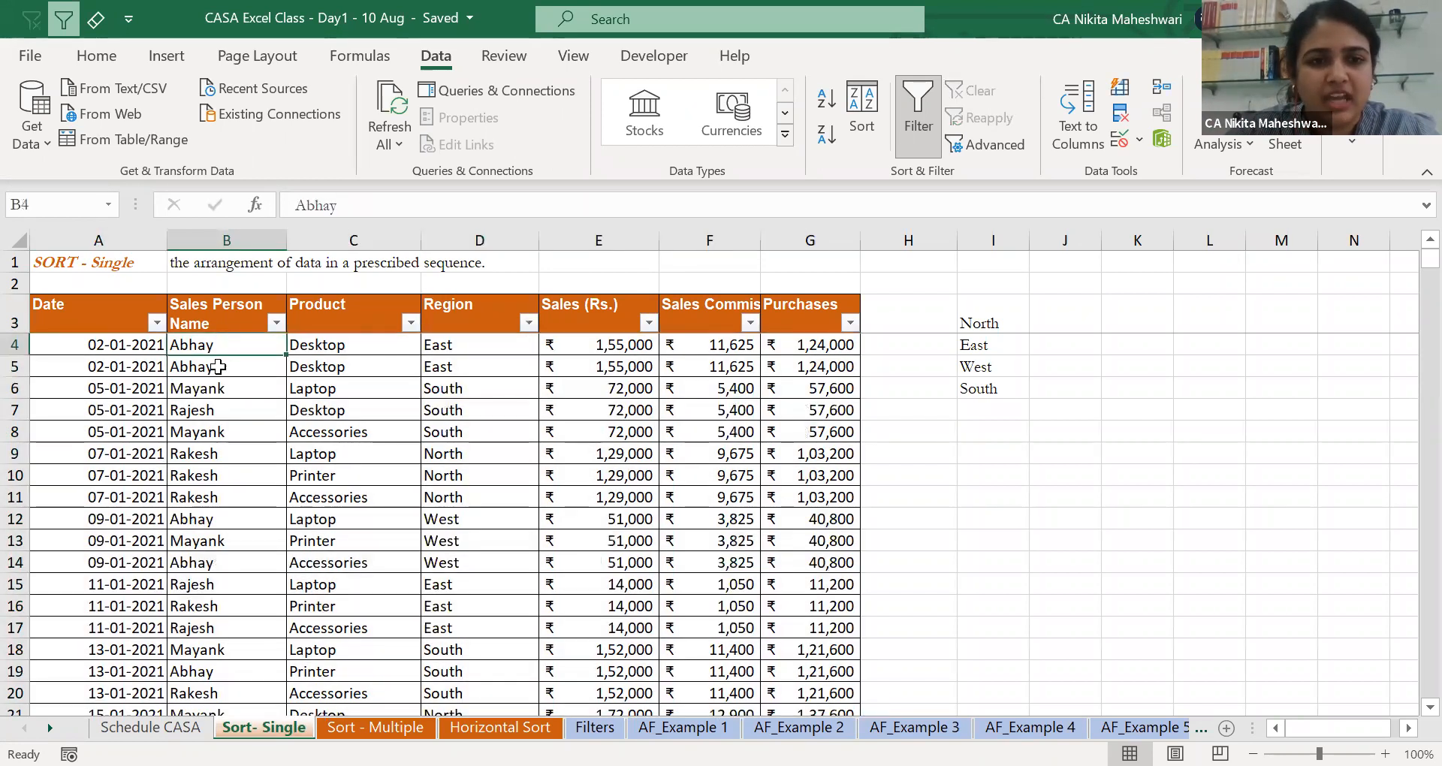
{"action": "left_click", "coordinate": [245, 392]}
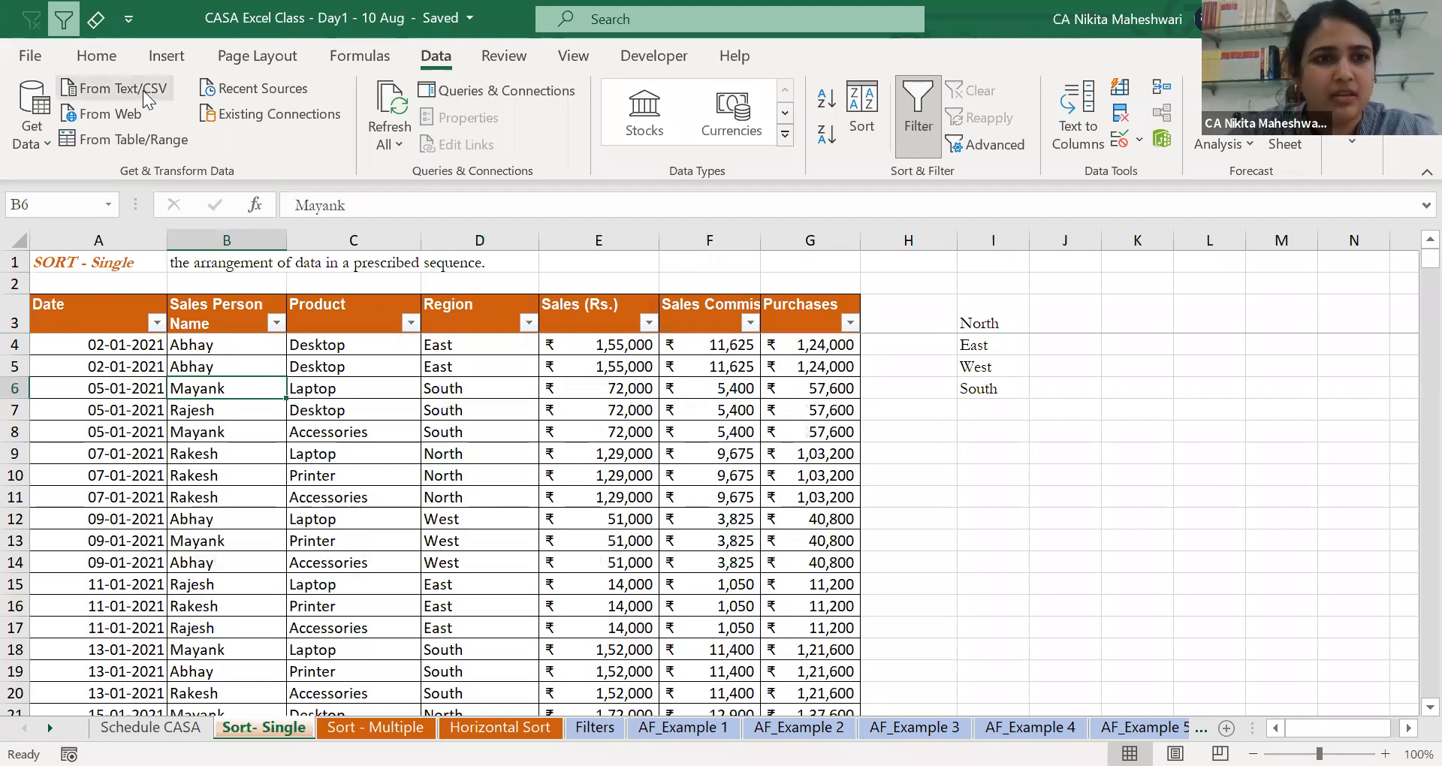
{"action": "left_click", "coordinate": [99, 61]}
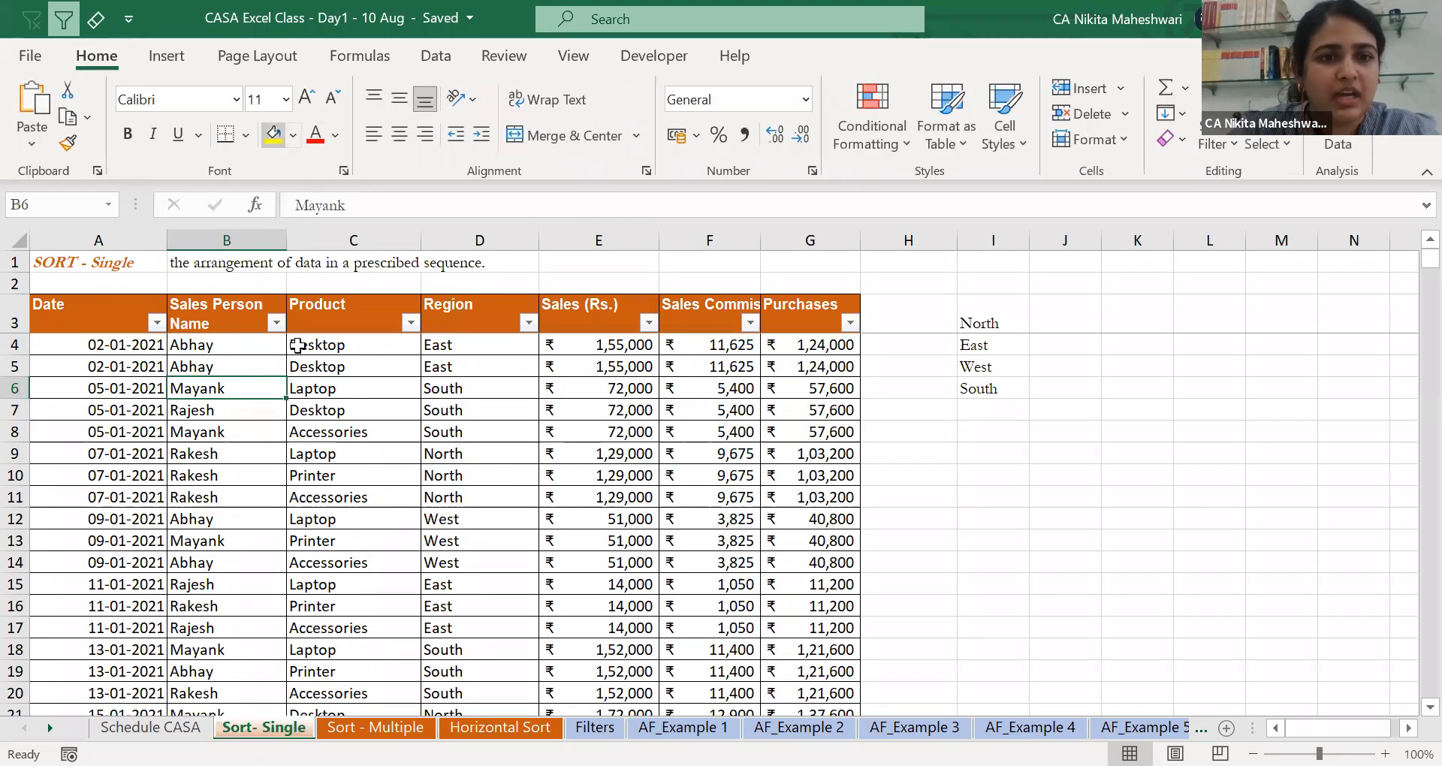
{"action": "left_click", "coordinate": [273, 135]}
{"action": "left_click", "coordinate": [315, 387]}
Sort the table with the highlighted cell by Region, on cell values from A to Z.
{"action": "left_click", "coordinate": [499, 321]}
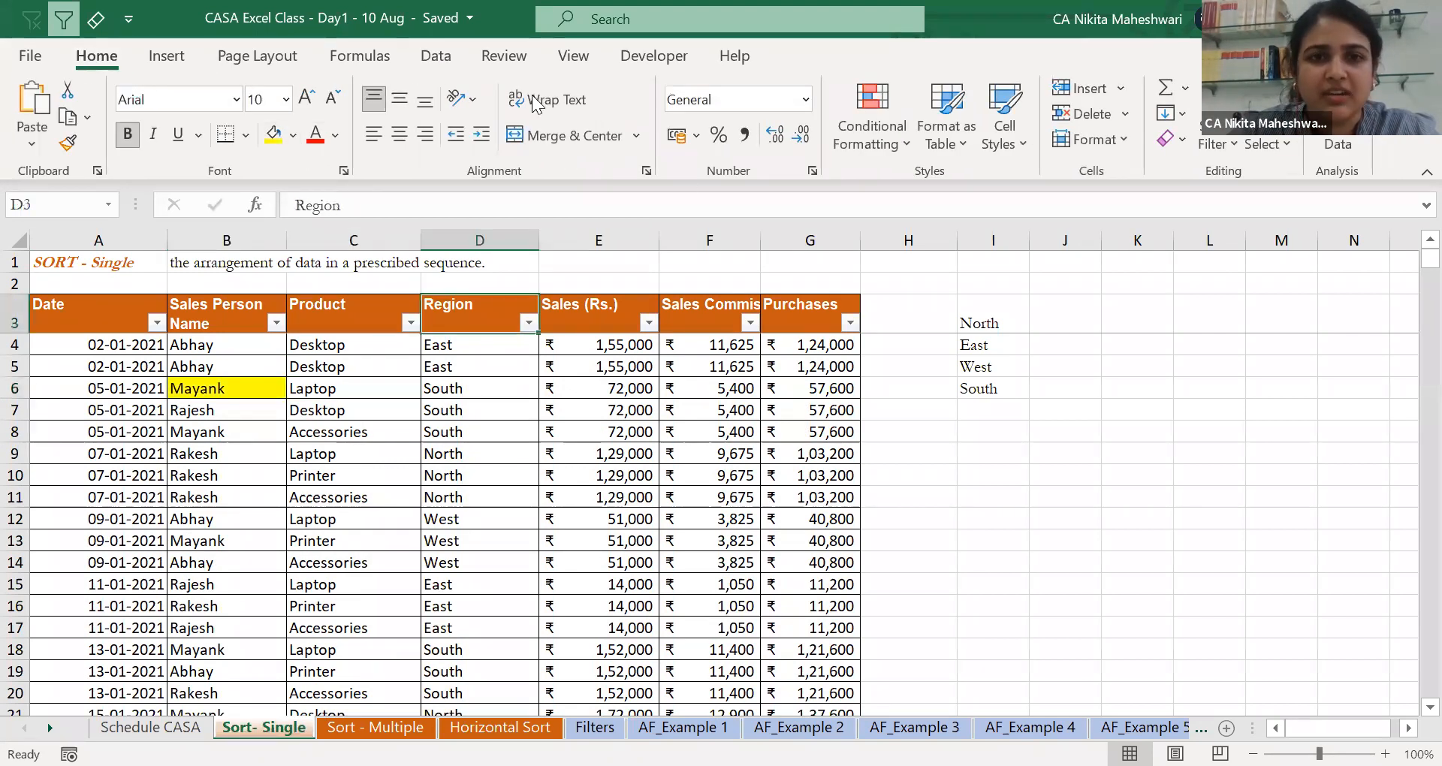
{"action": "left_click", "coordinate": [442, 57]}
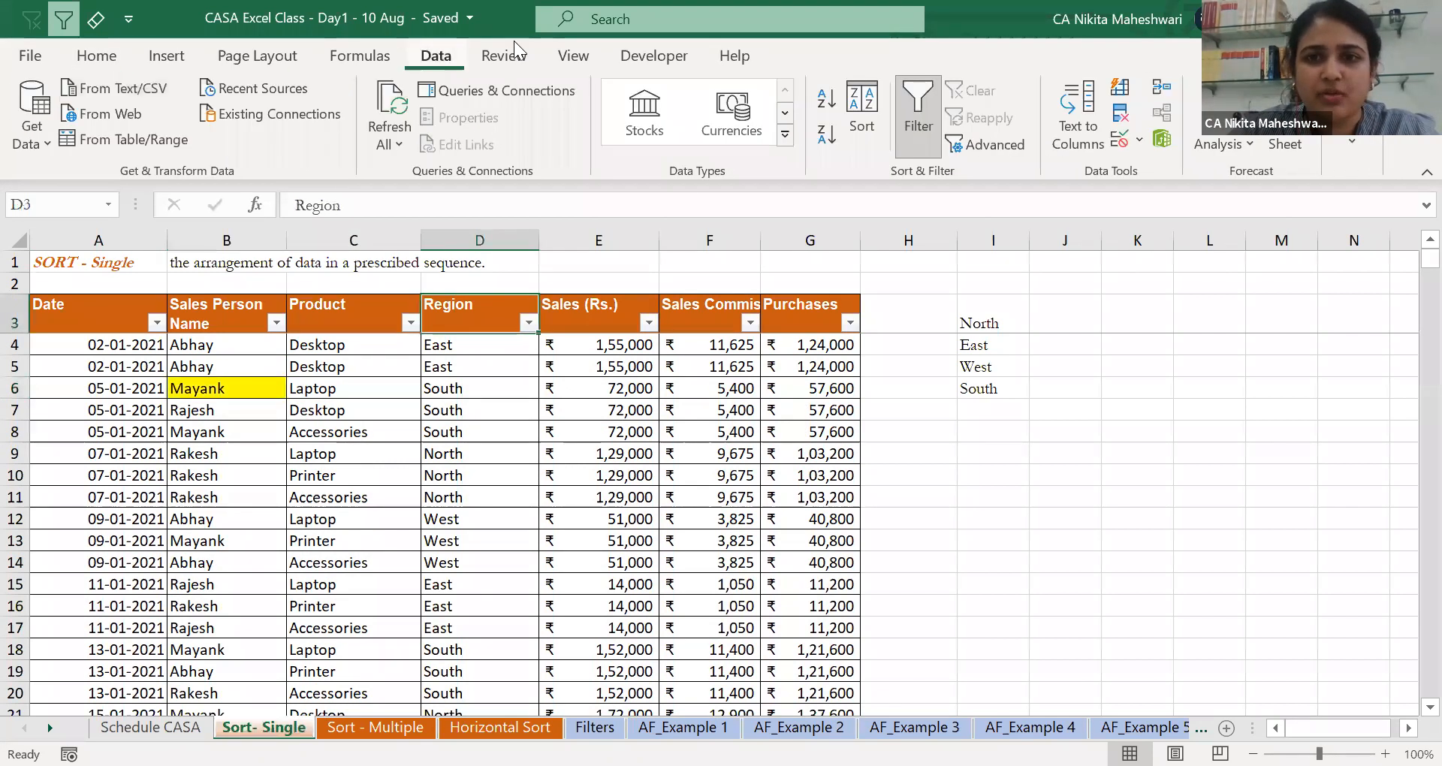
{"action": "left_click", "coordinate": [862, 124]}
{"action": "left_click", "coordinate": [841, 234]}
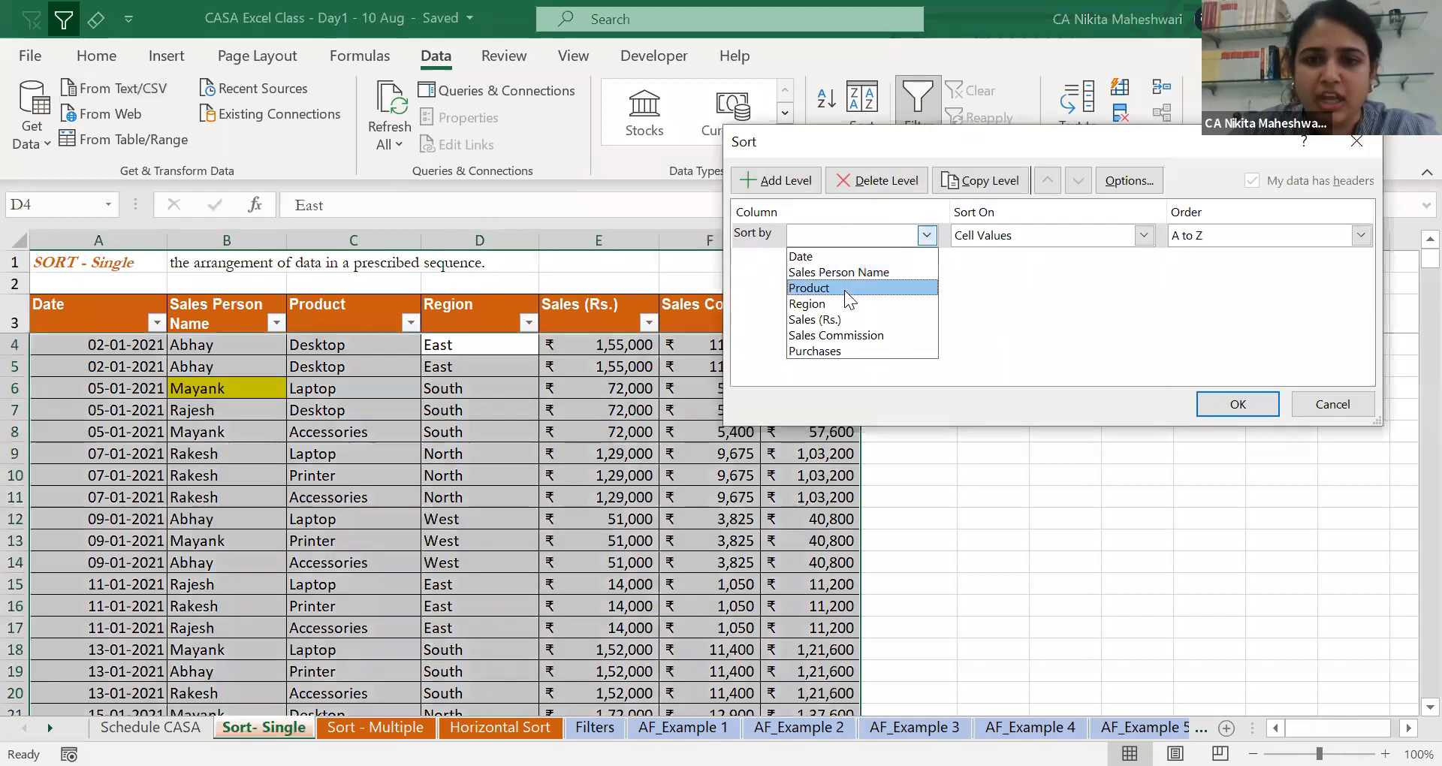
{"action": "left_click", "coordinate": [843, 304]}
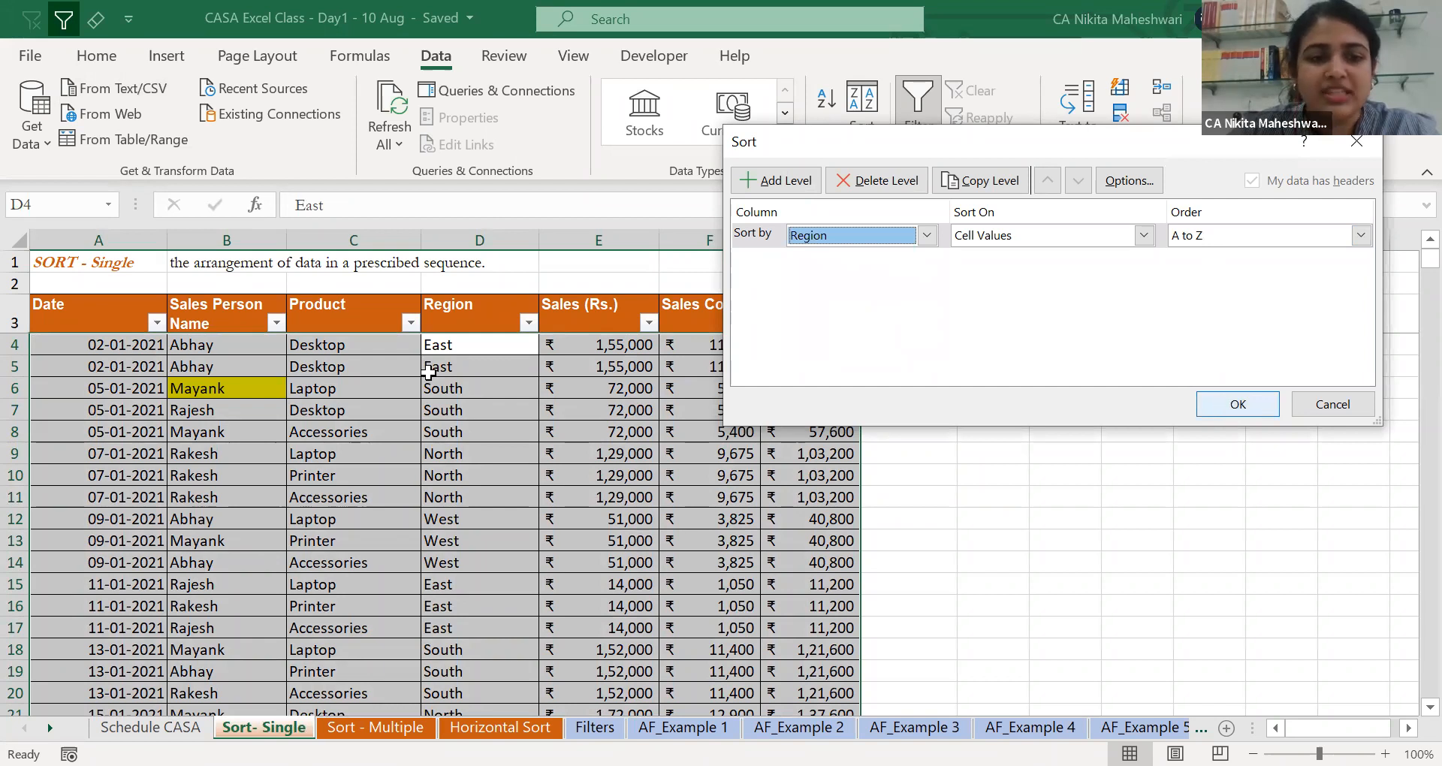
{"action": "key", "text": "Return"}
Undo the Region sort applied to the table with the highlighted cell.
{"action": "left_click", "coordinate": [274, 578]}
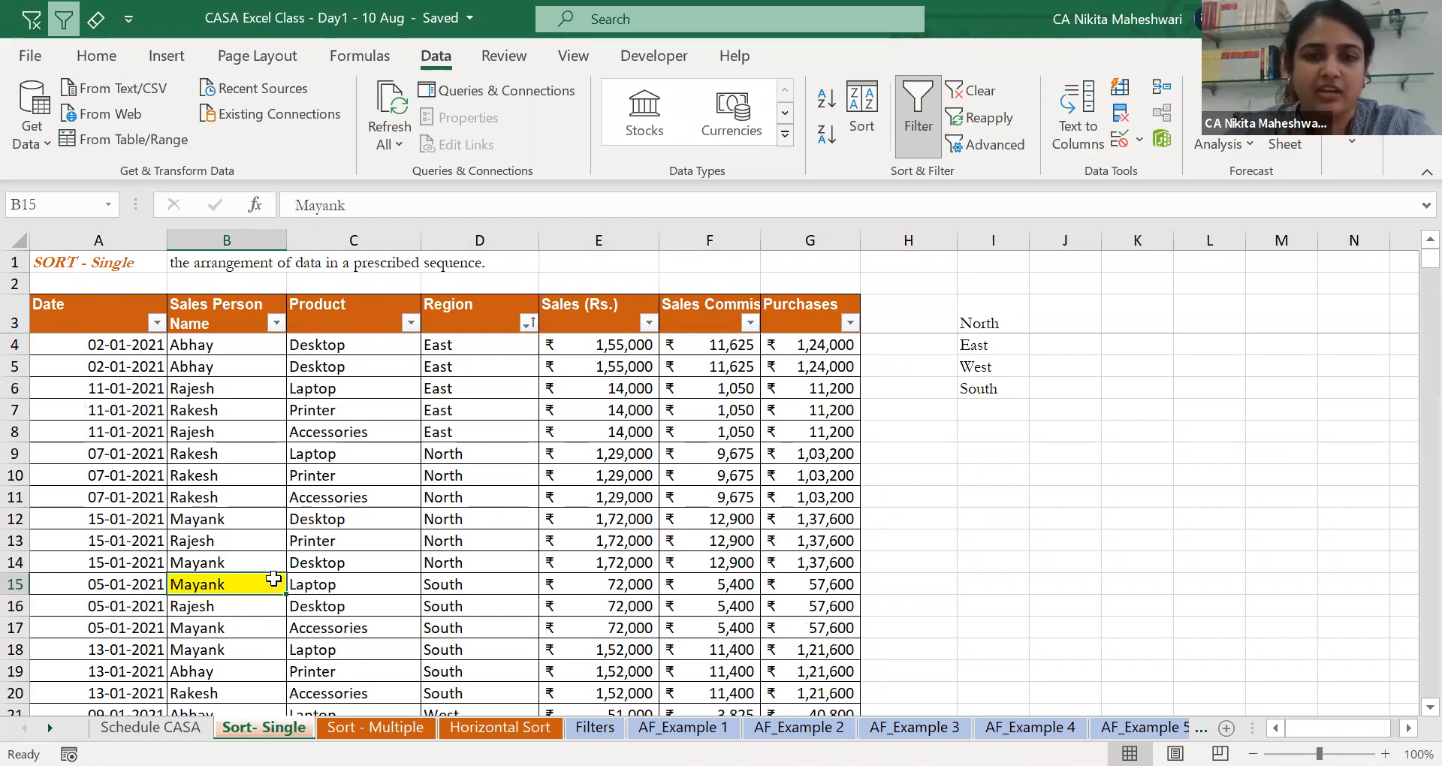
{"action": "key", "text": "ctrl+z"}
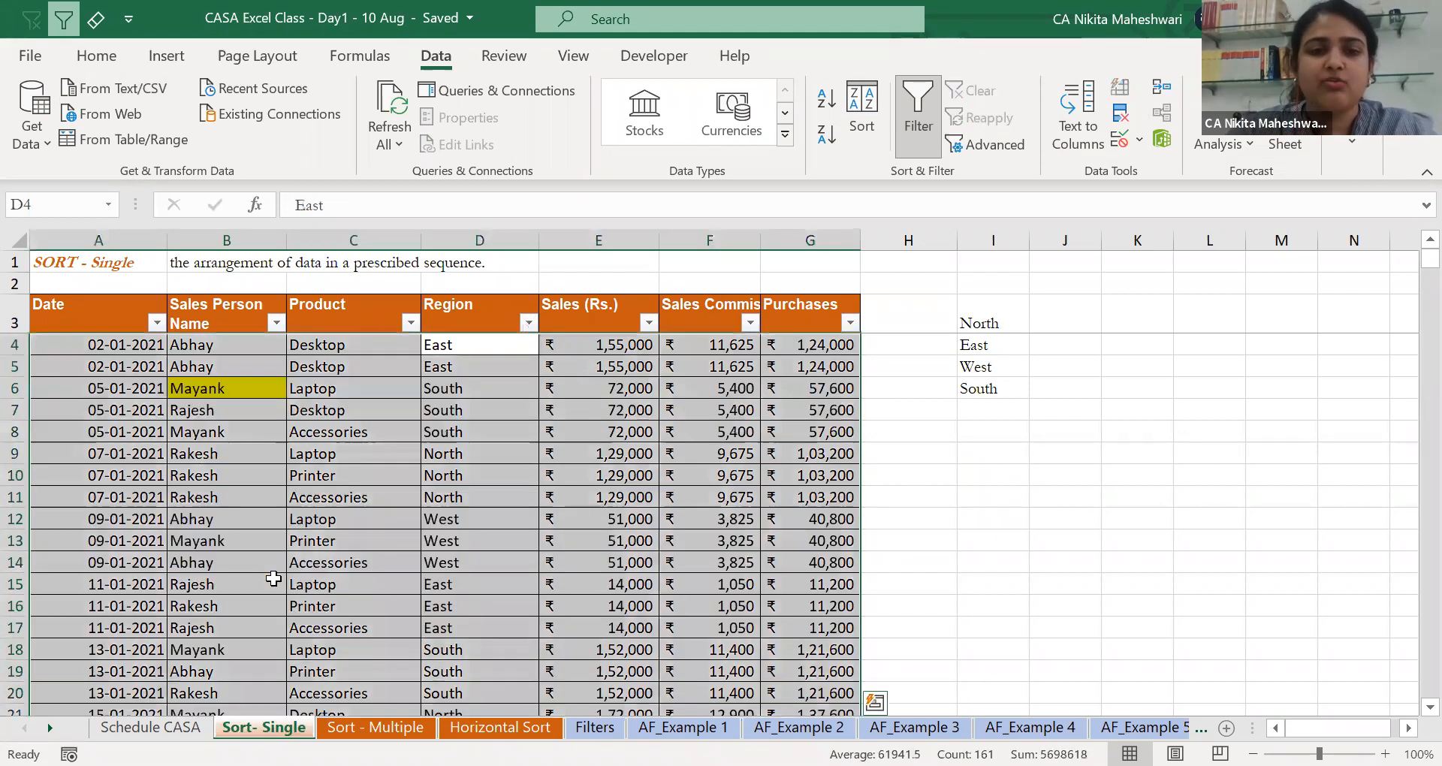
{"action": "left_click", "coordinate": [449, 308]}
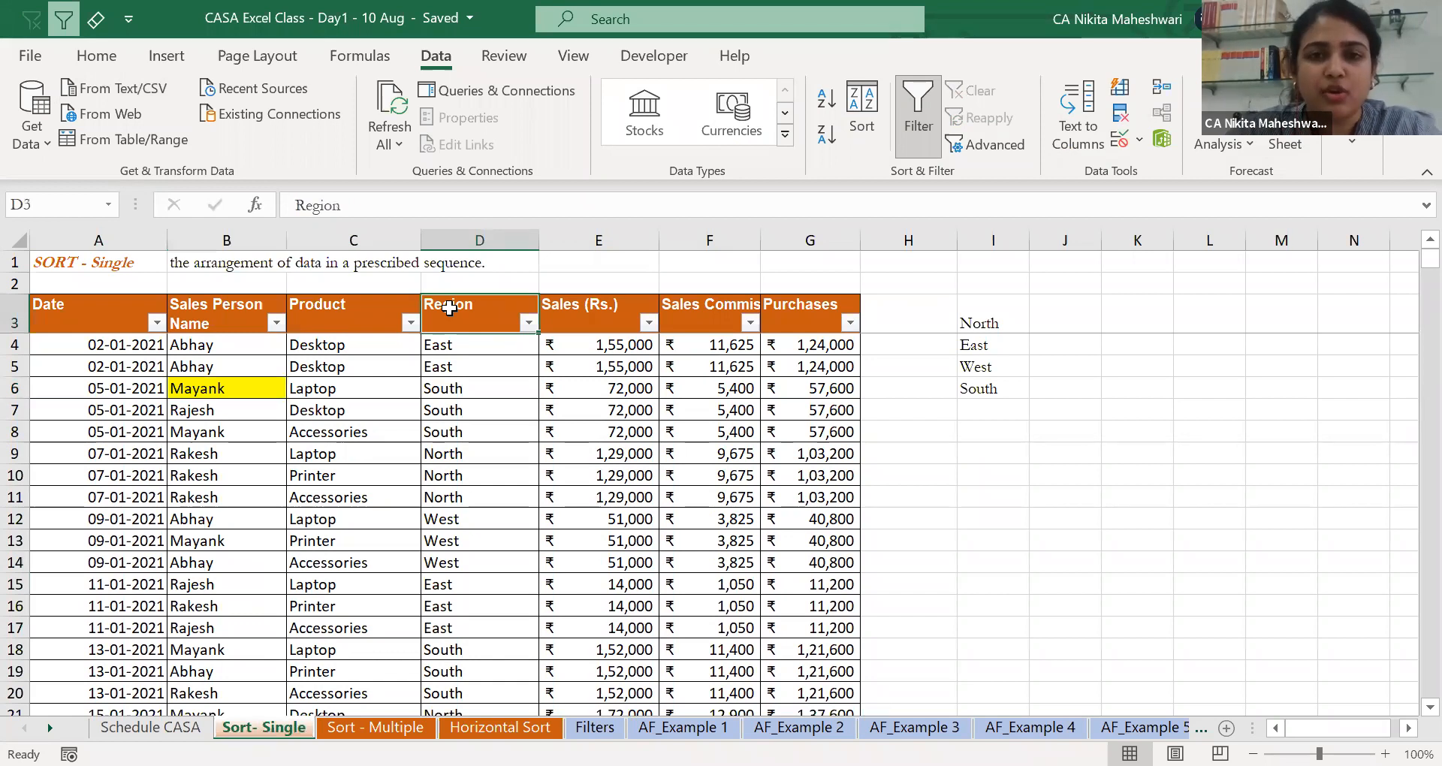
Set the sales table to sort by Region using a custom list order and start a new list.
{"action": "left_click", "coordinate": [1003, 320]}
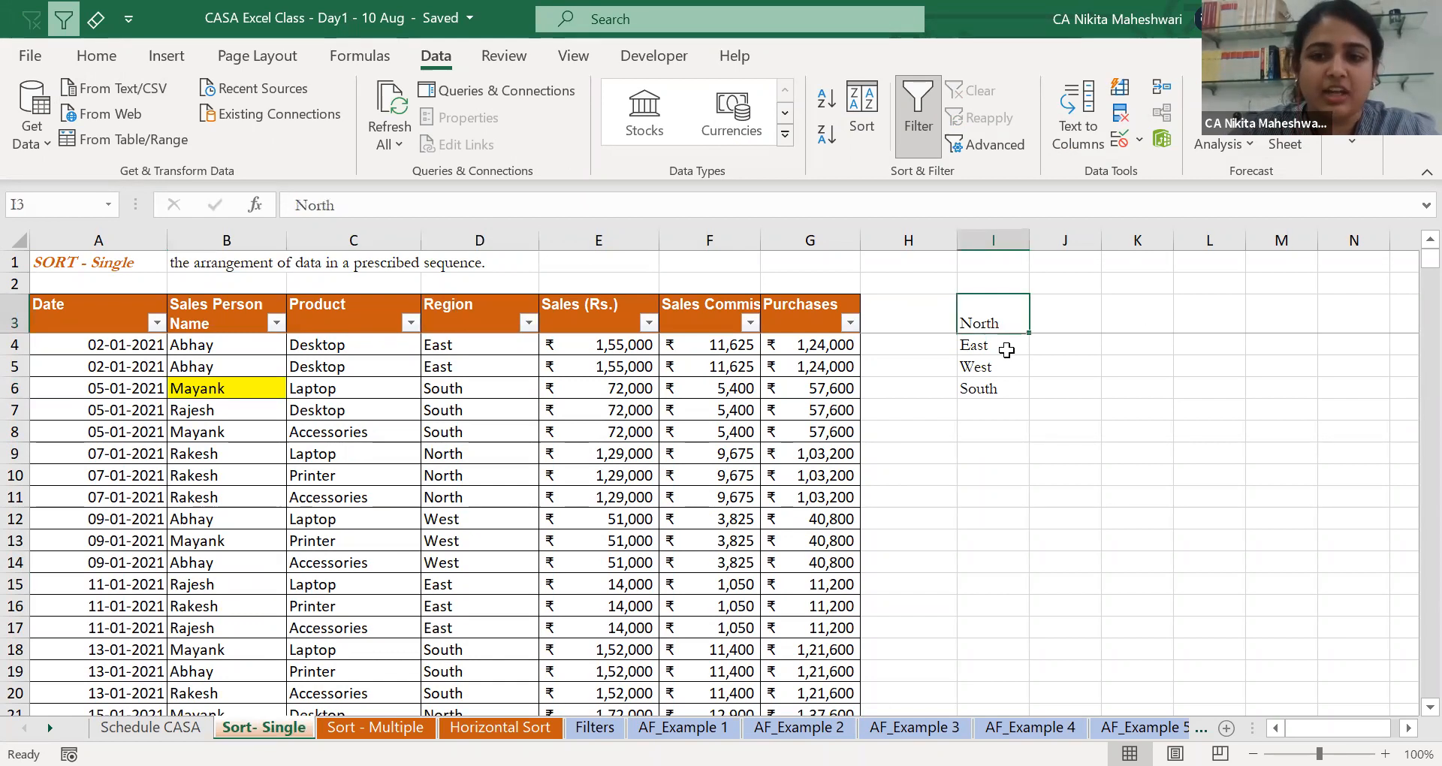
{"action": "left_click_drag", "start_coordinate": [1004, 320], "coordinate": [1012, 389]}
{"action": "left_click", "coordinate": [654, 360]}
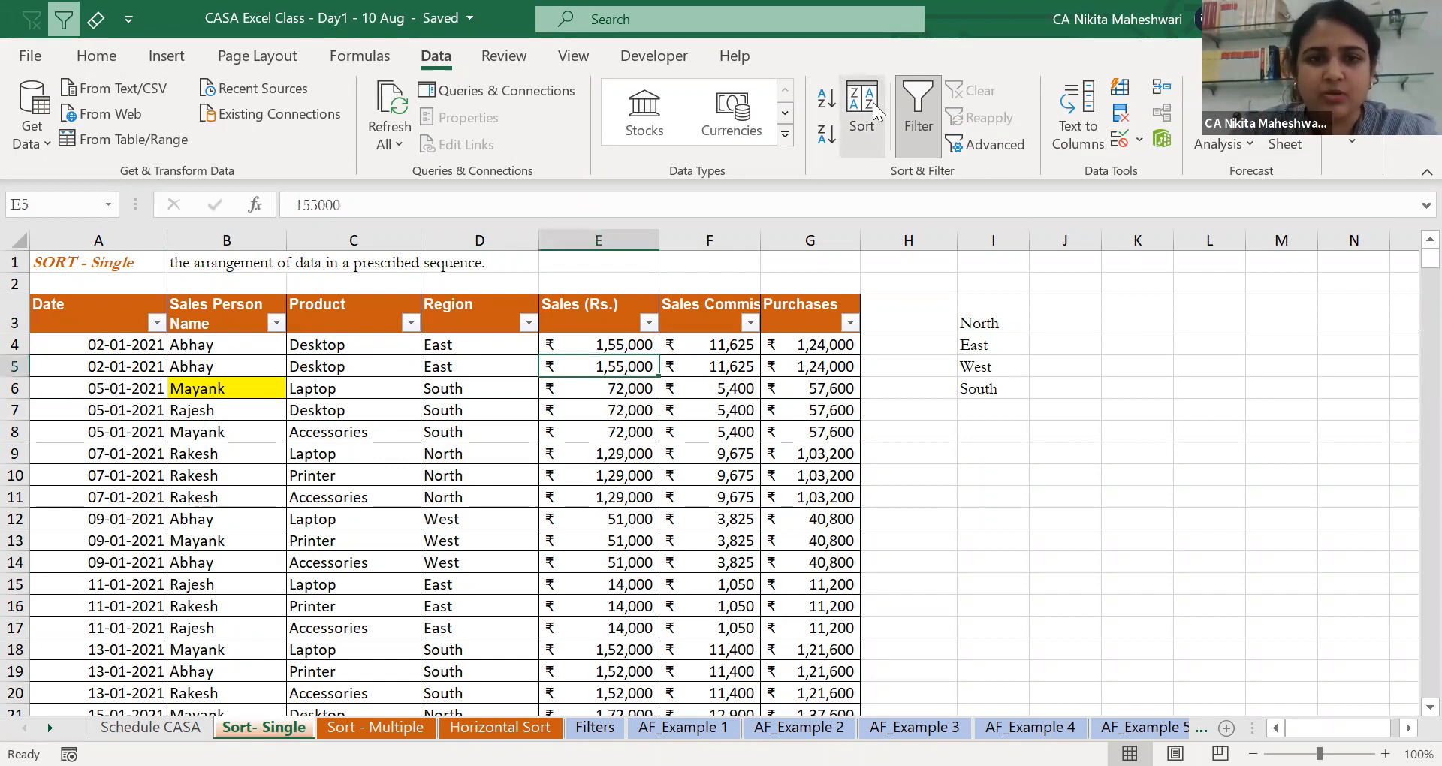
{"action": "left_click", "coordinate": [872, 123]}
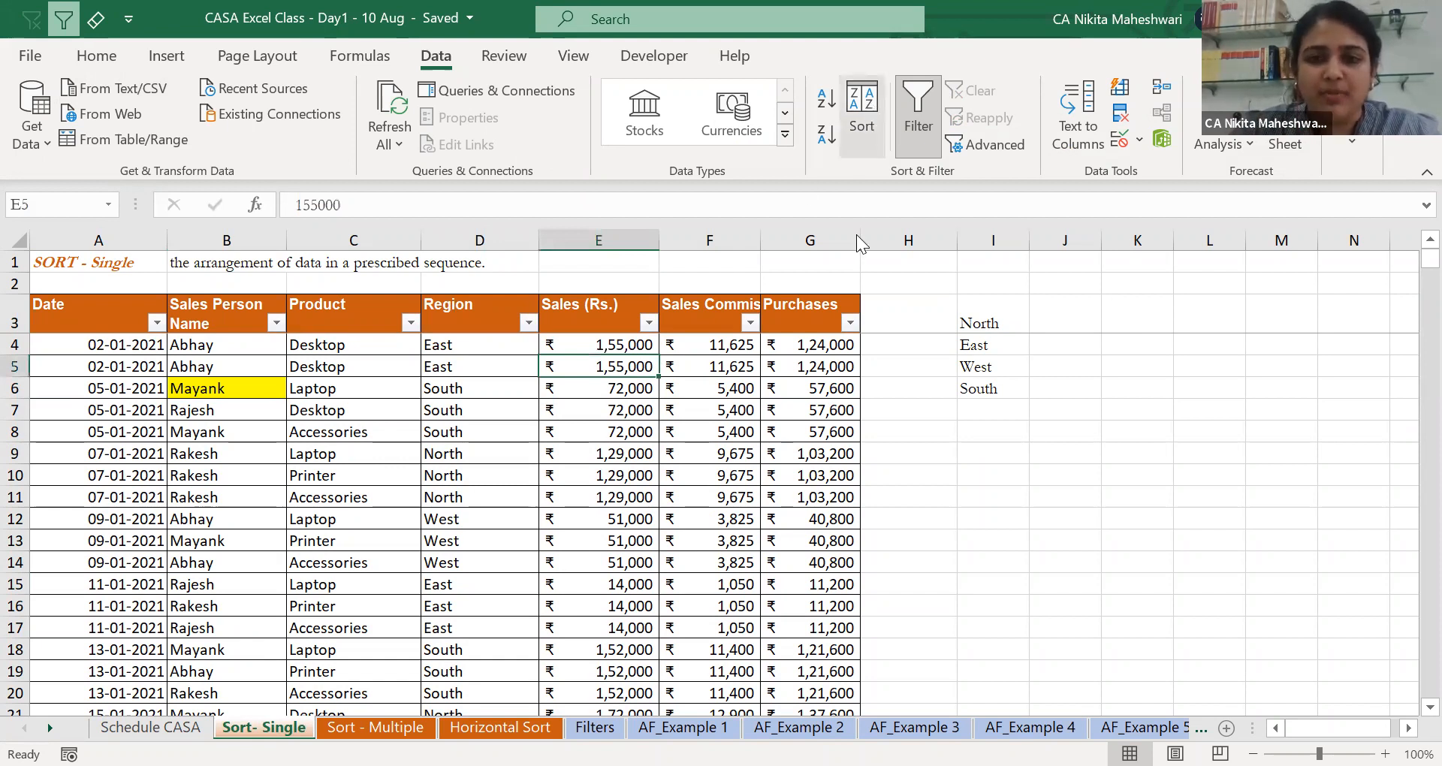
{"action": "left_click", "coordinate": [857, 235]}
{"action": "left_click", "coordinate": [838, 307]}
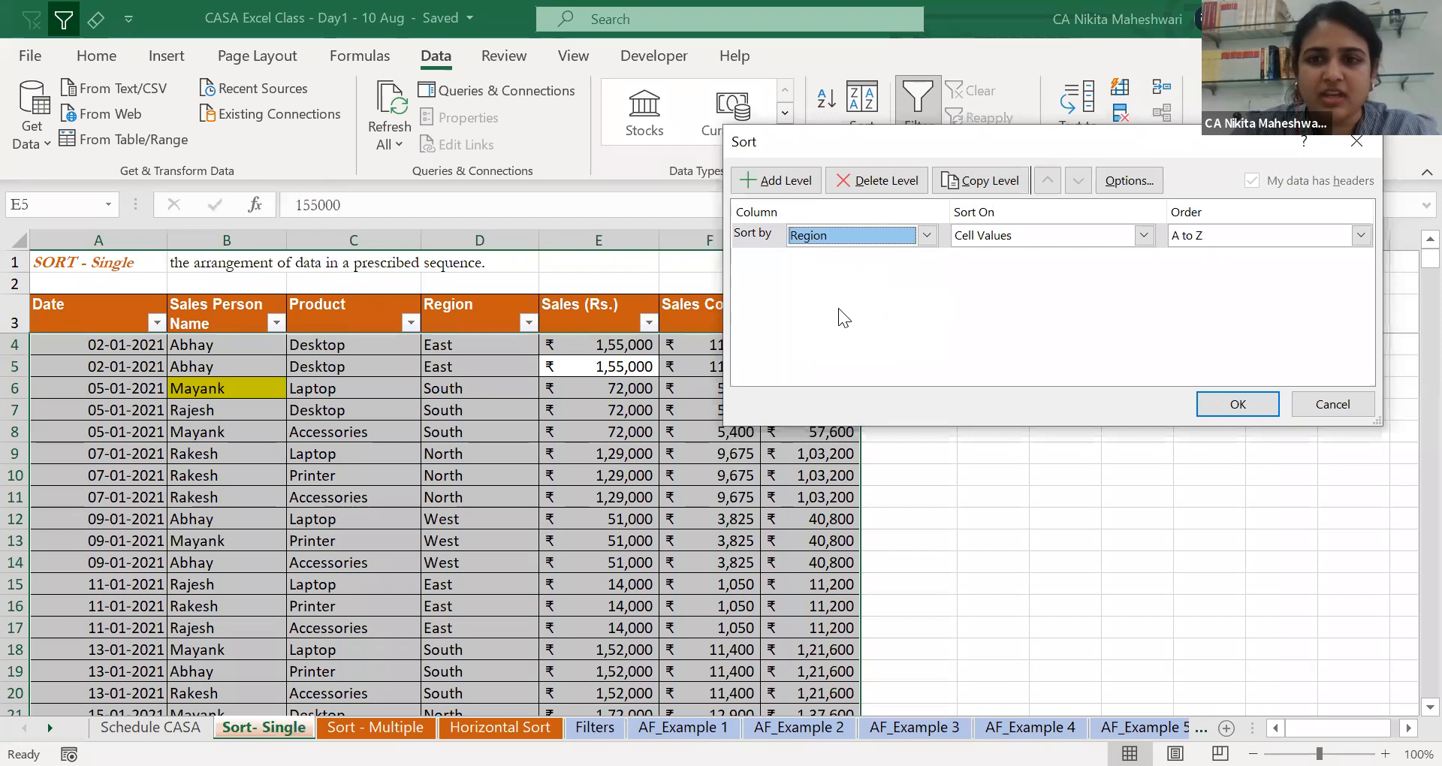
{"action": "left_click", "coordinate": [1282, 236]}
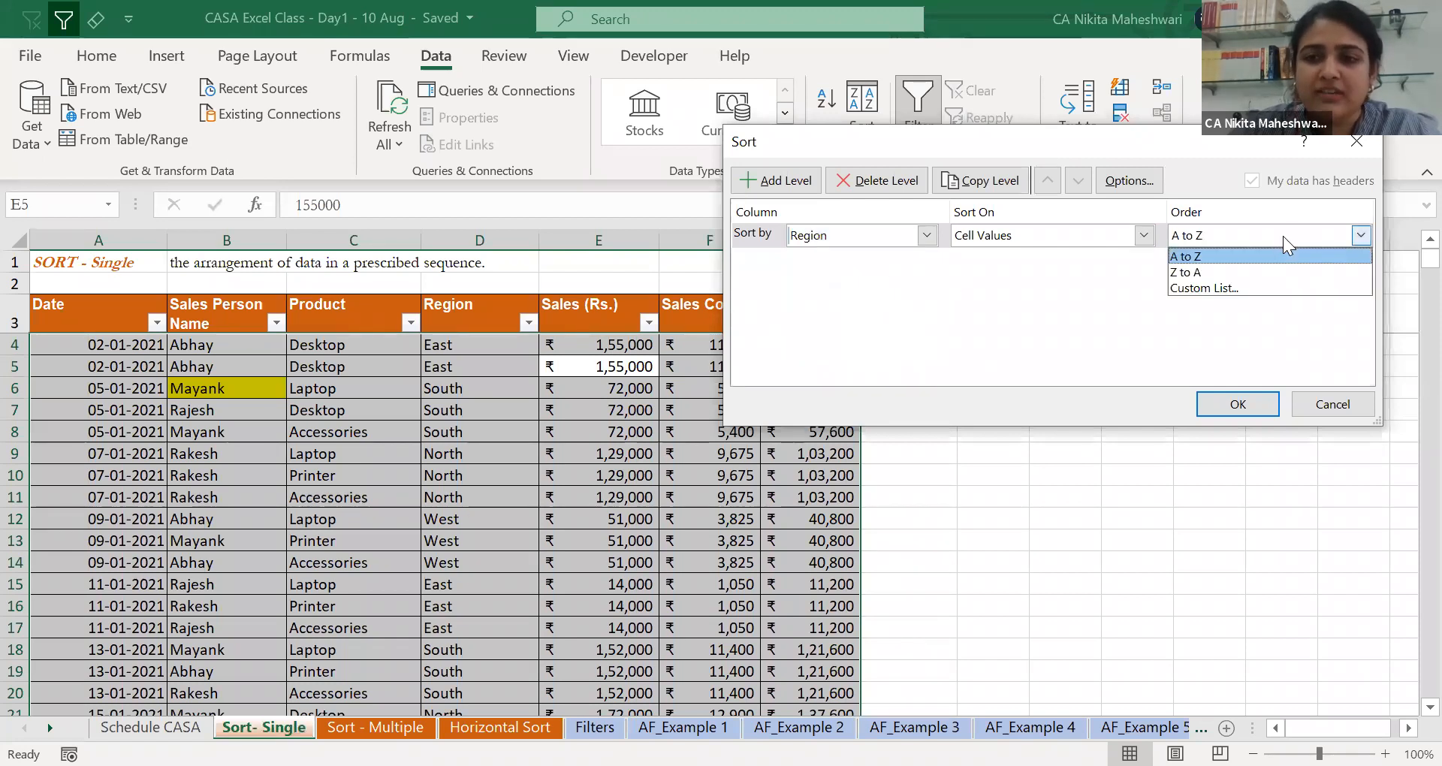
{"action": "left_click", "coordinate": [1282, 286]}
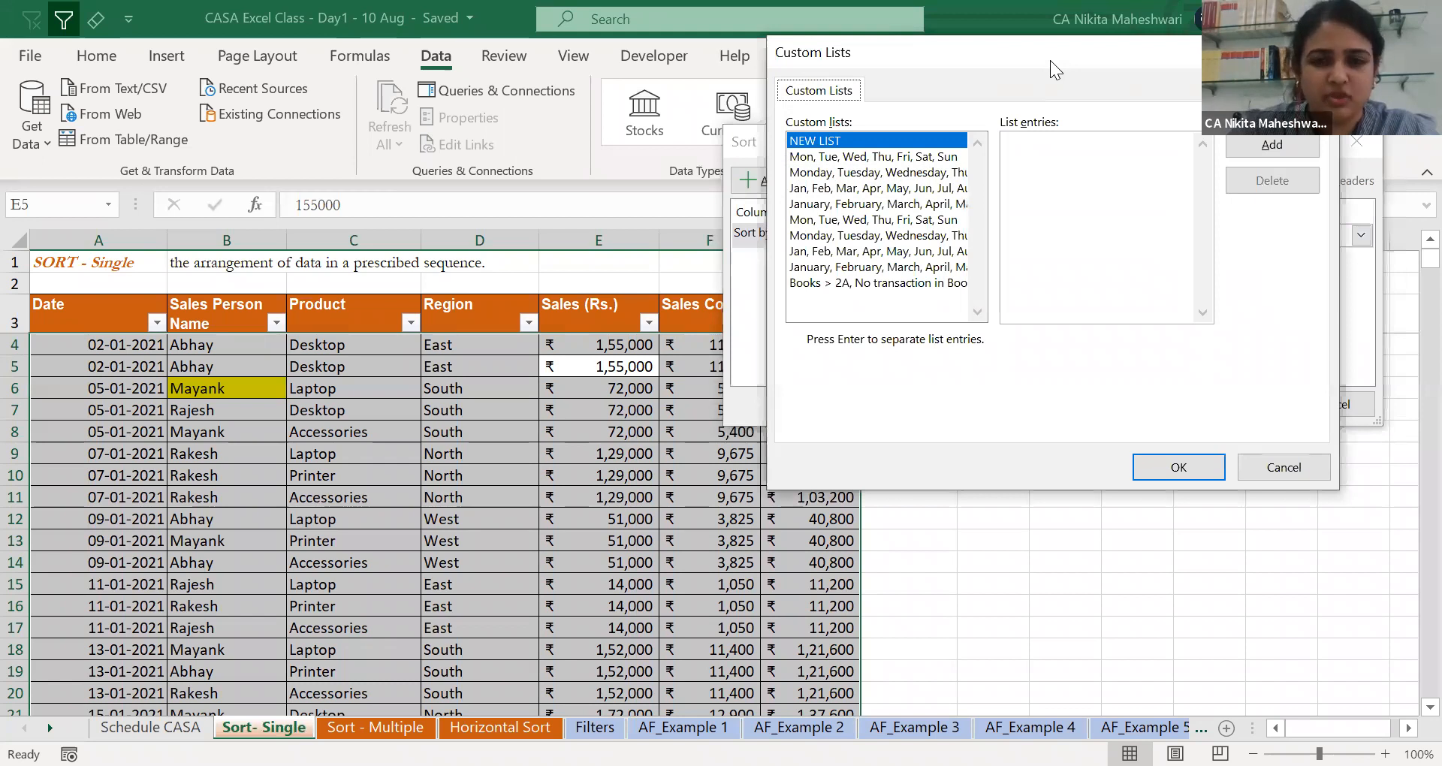
{"action": "left_click_drag", "start_coordinate": [1050, 60], "coordinate": [758, 300]}
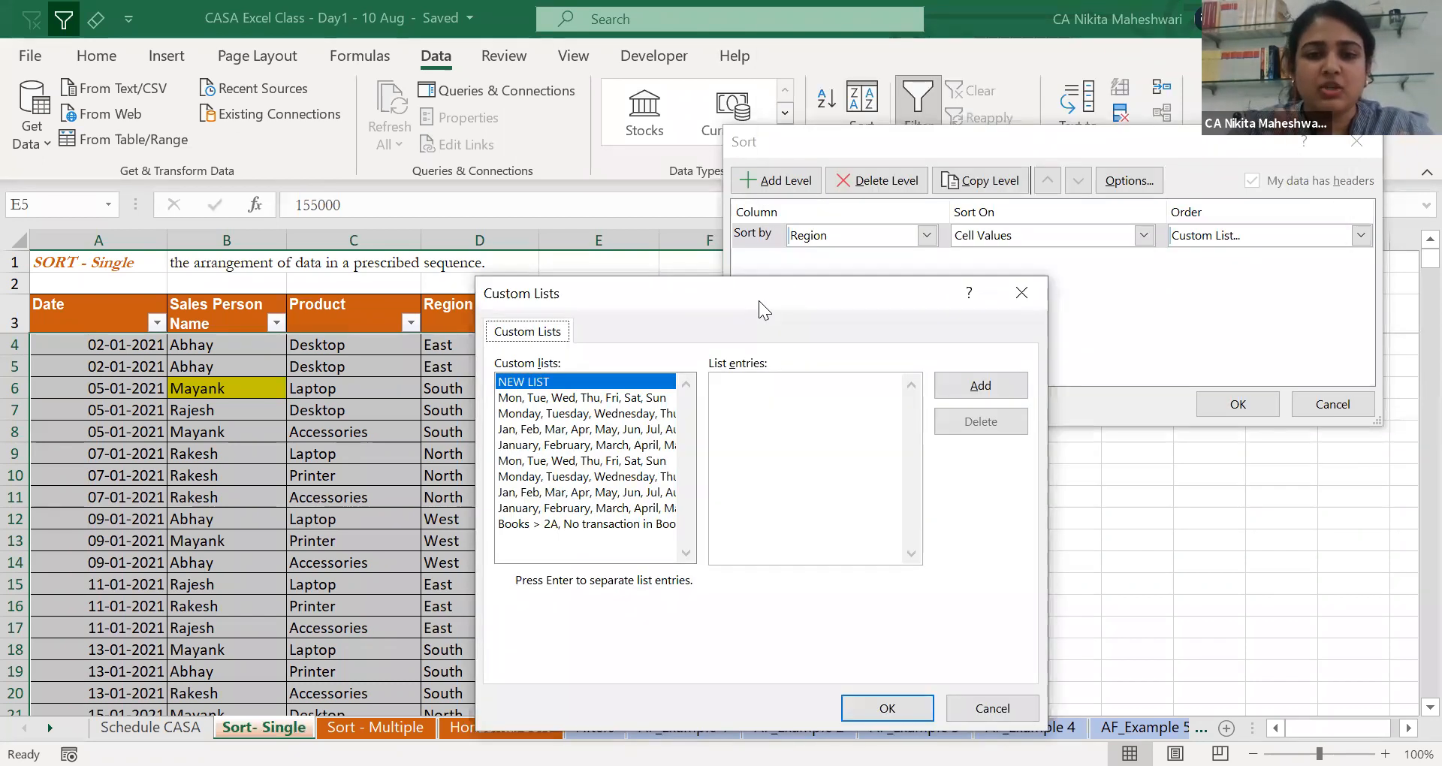
{"action": "left_click", "coordinate": [596, 398]}
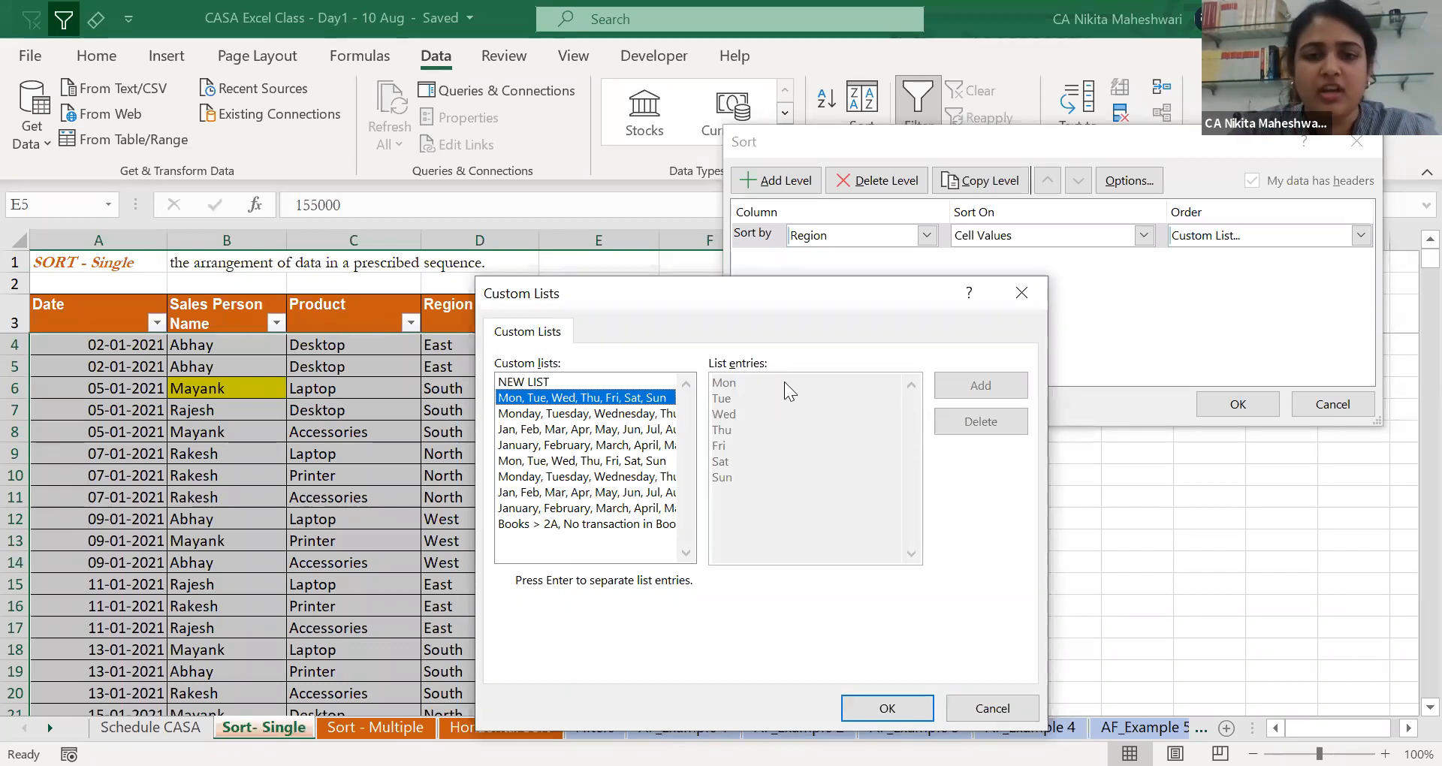
{"action": "left_click", "coordinate": [584, 446]}
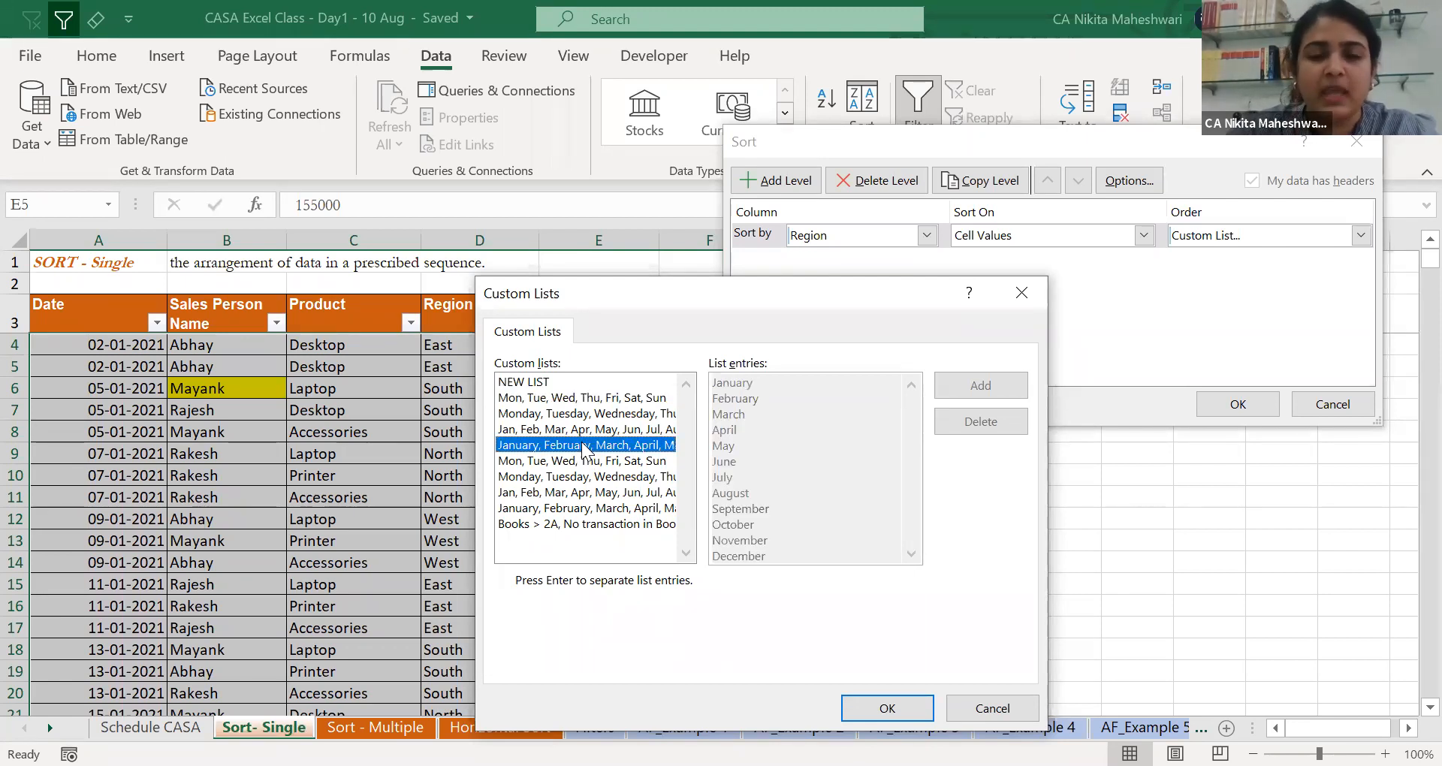
{"action": "left_click", "coordinate": [552, 383]}
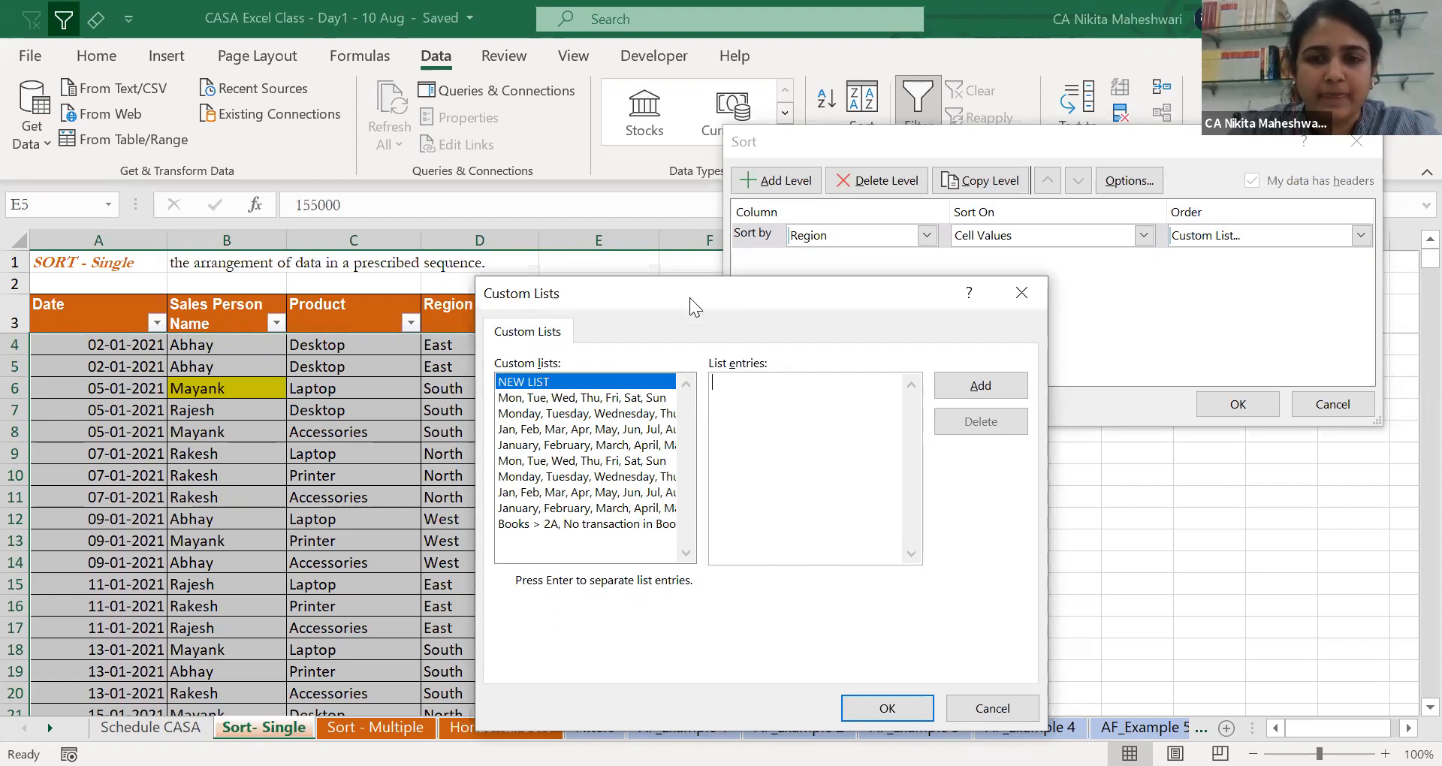
Add a custom list with the entries North, East, West, South and use it as the Region sort order.
{"action": "left_click_drag", "start_coordinate": [692, 298], "coordinate": [627, 297]}
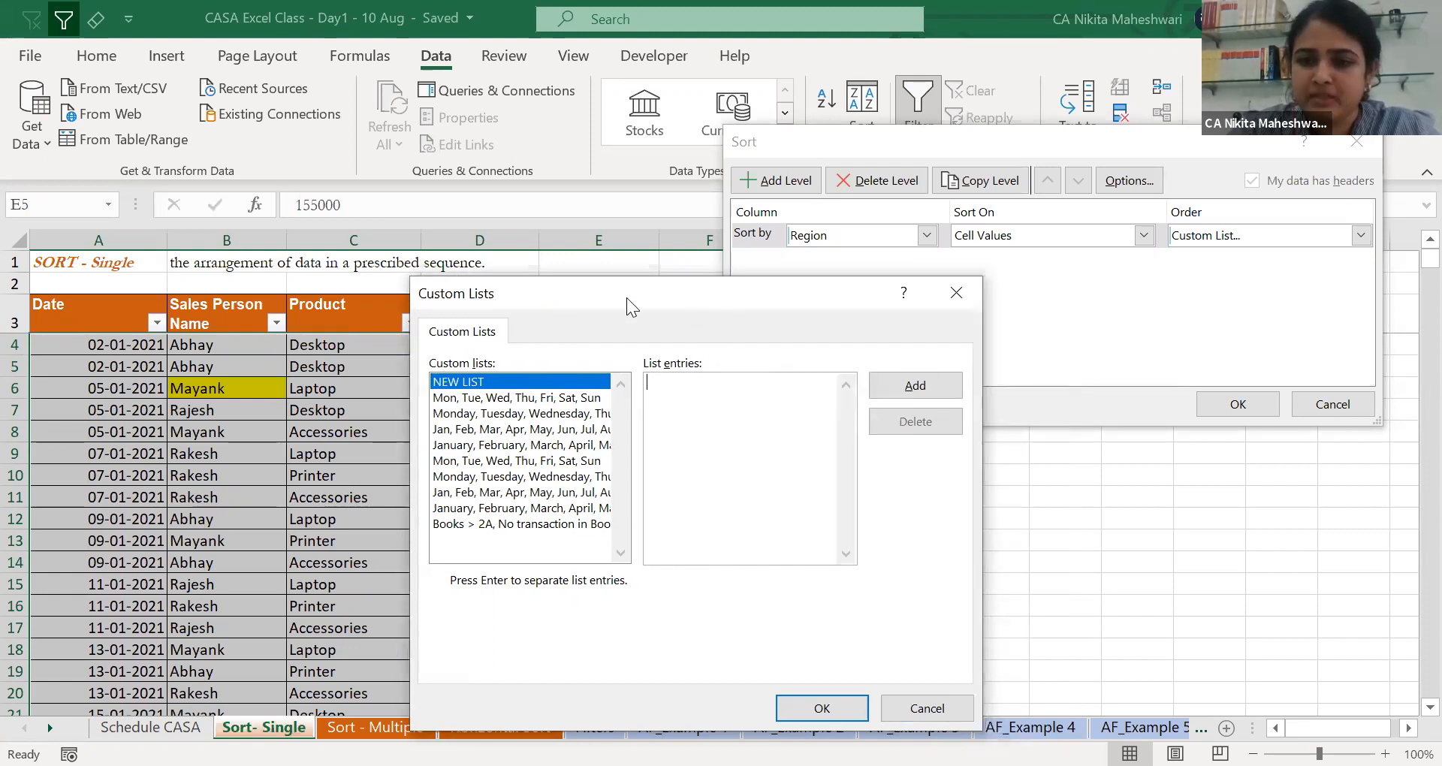
{"action": "left_click", "coordinate": [1008, 466]}
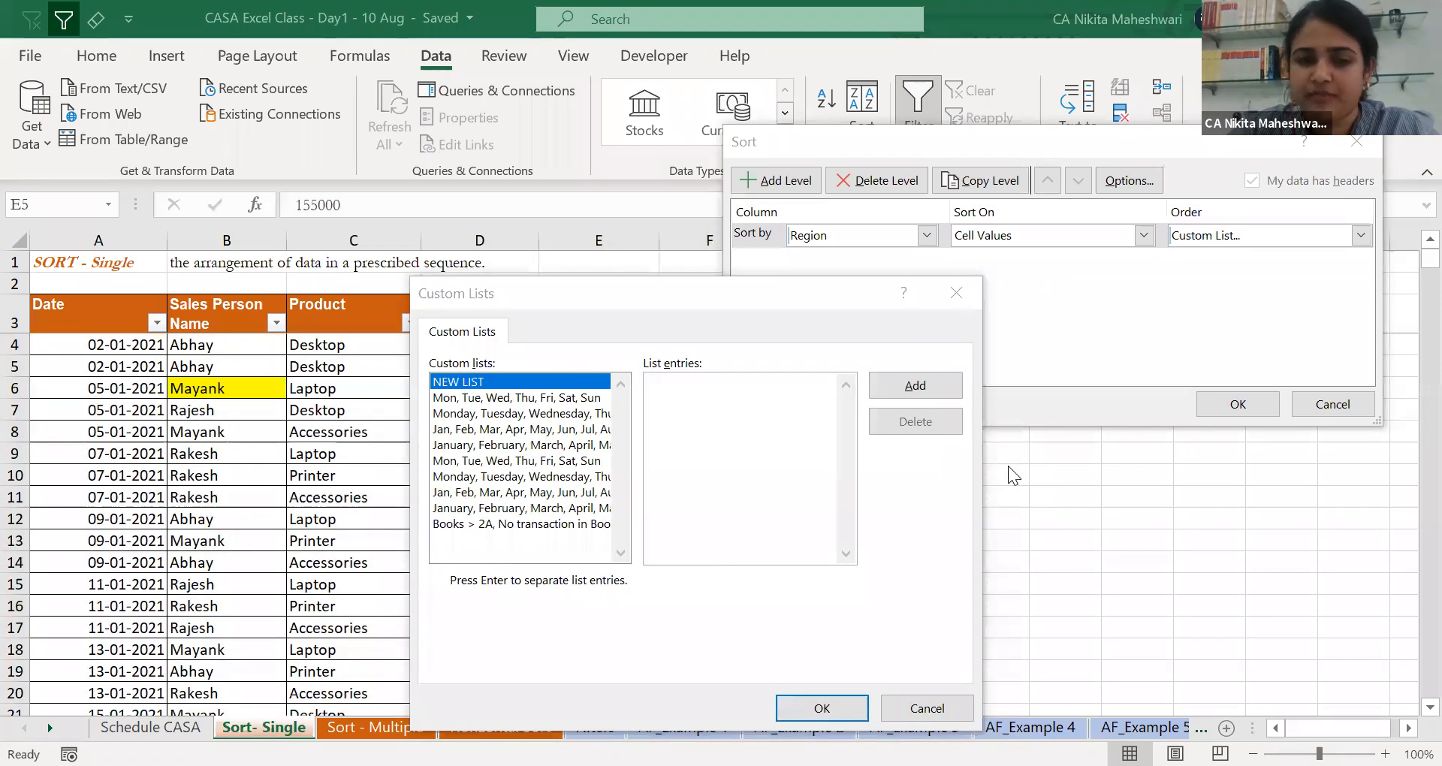
{"action": "left_click", "coordinate": [478, 624]}
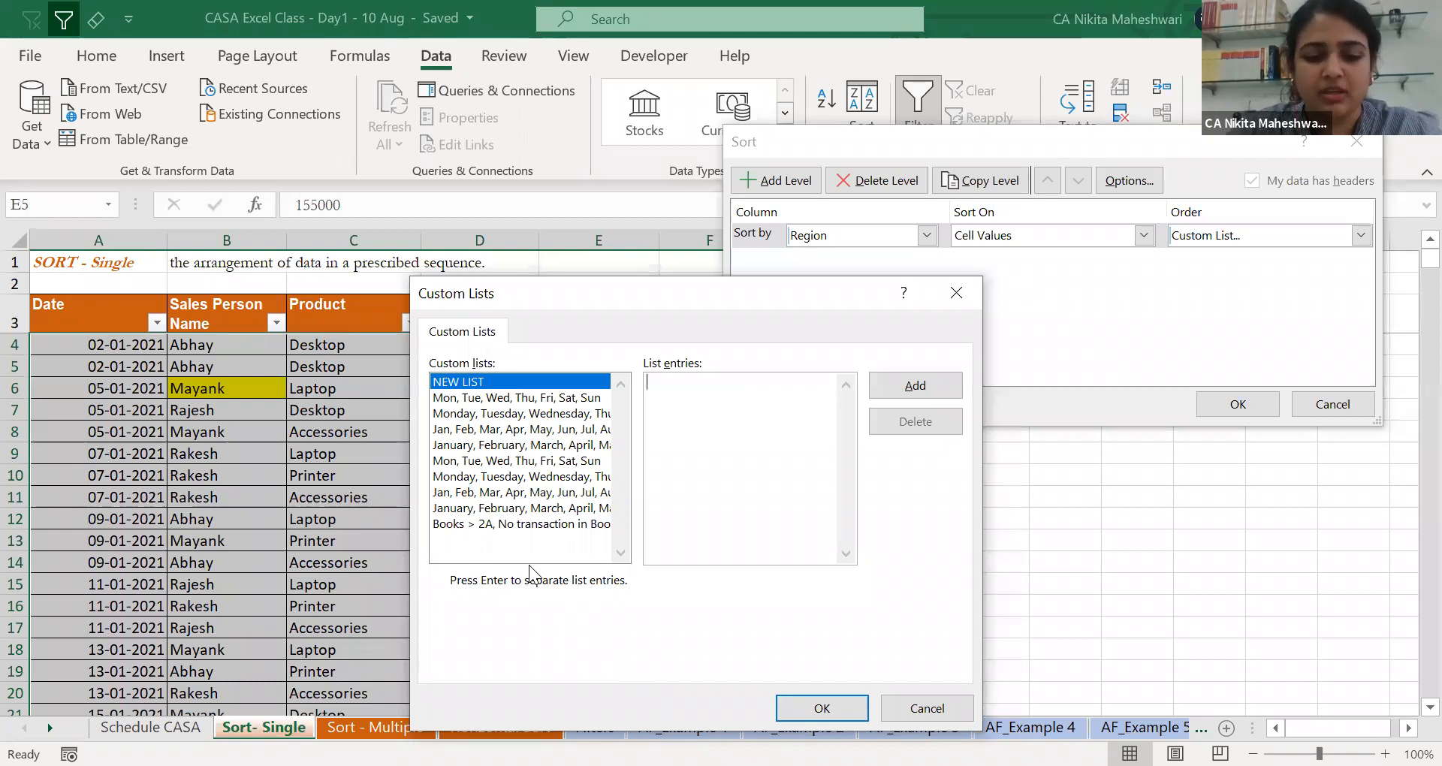
{"action": "type", "text": "th"}
{"action": "key", "text": "Return"}
{"action": "type", "text": "East"}
{"action": "key", "text": "Return"}
{"action": "type", "text": "West South"}
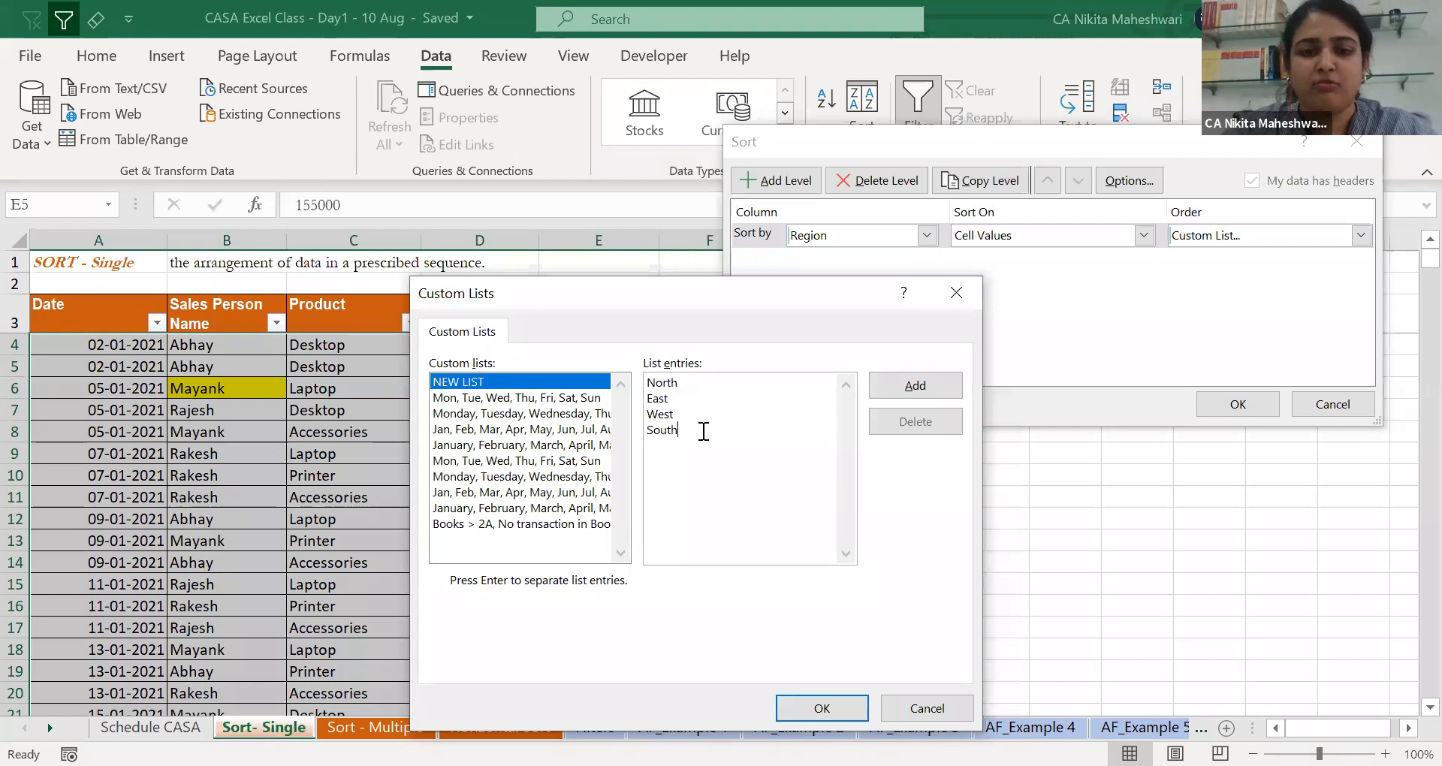
{"action": "left_click", "coordinate": [910, 398]}
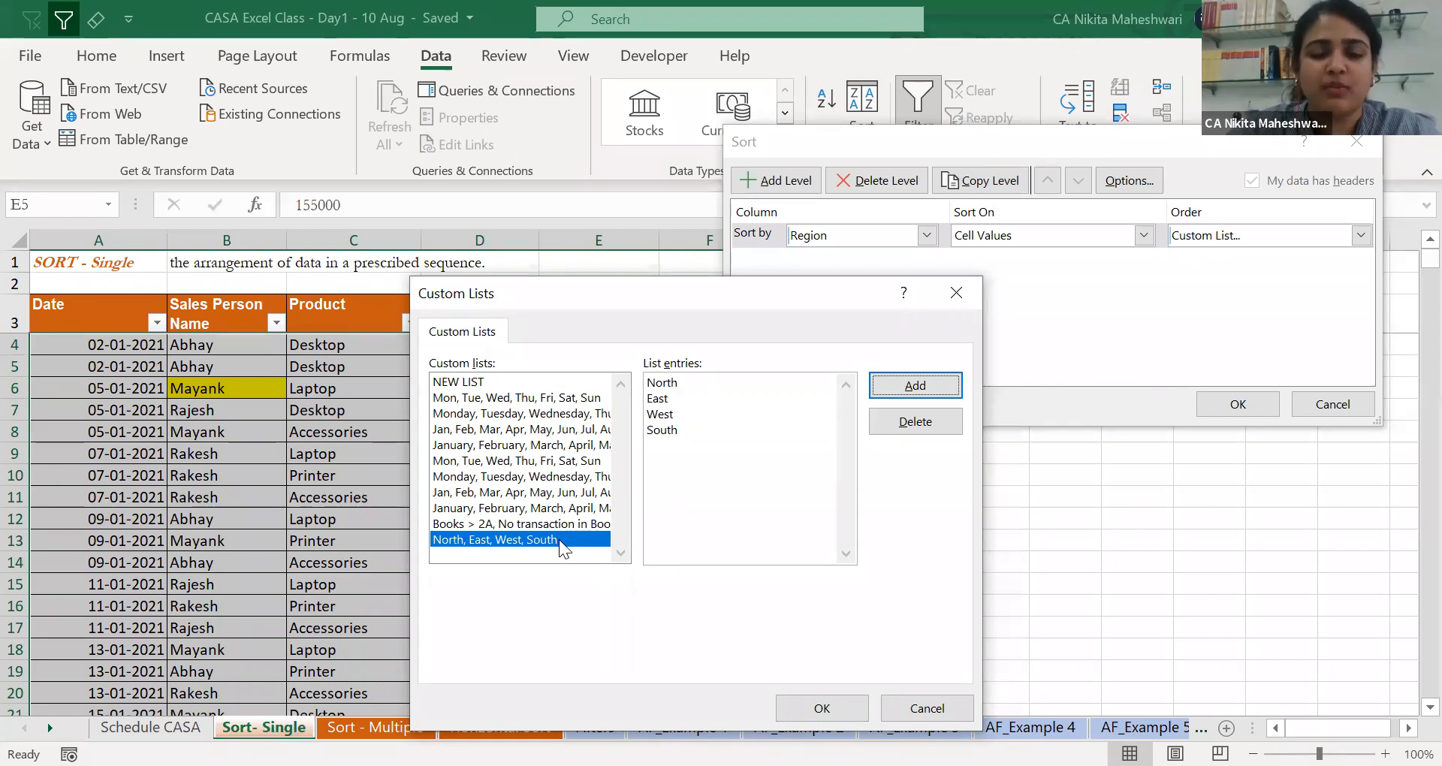
{"action": "left_click", "coordinate": [824, 699]}
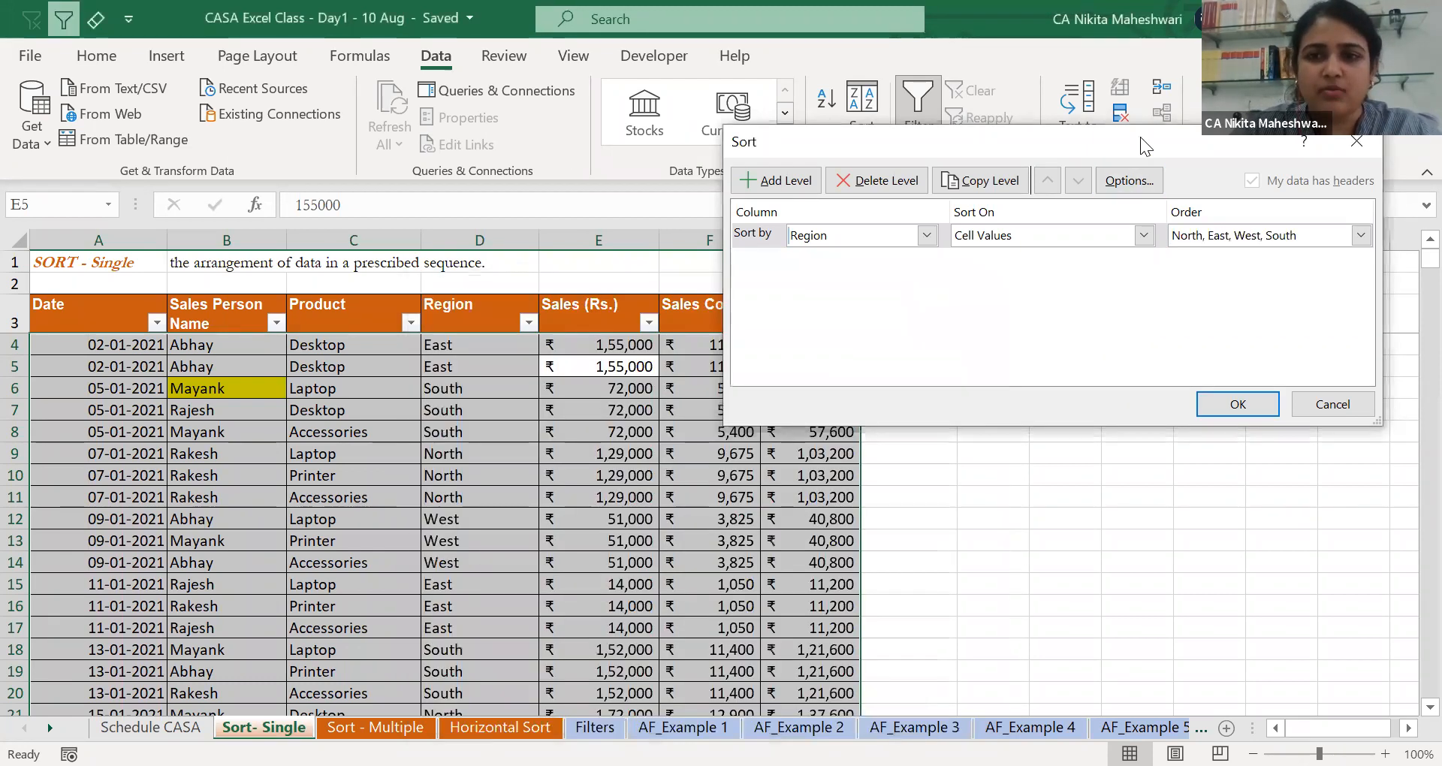
Sort the table by Region on cell values in the order North, East, West, South.
{"action": "left_click", "coordinate": [1016, 248]}
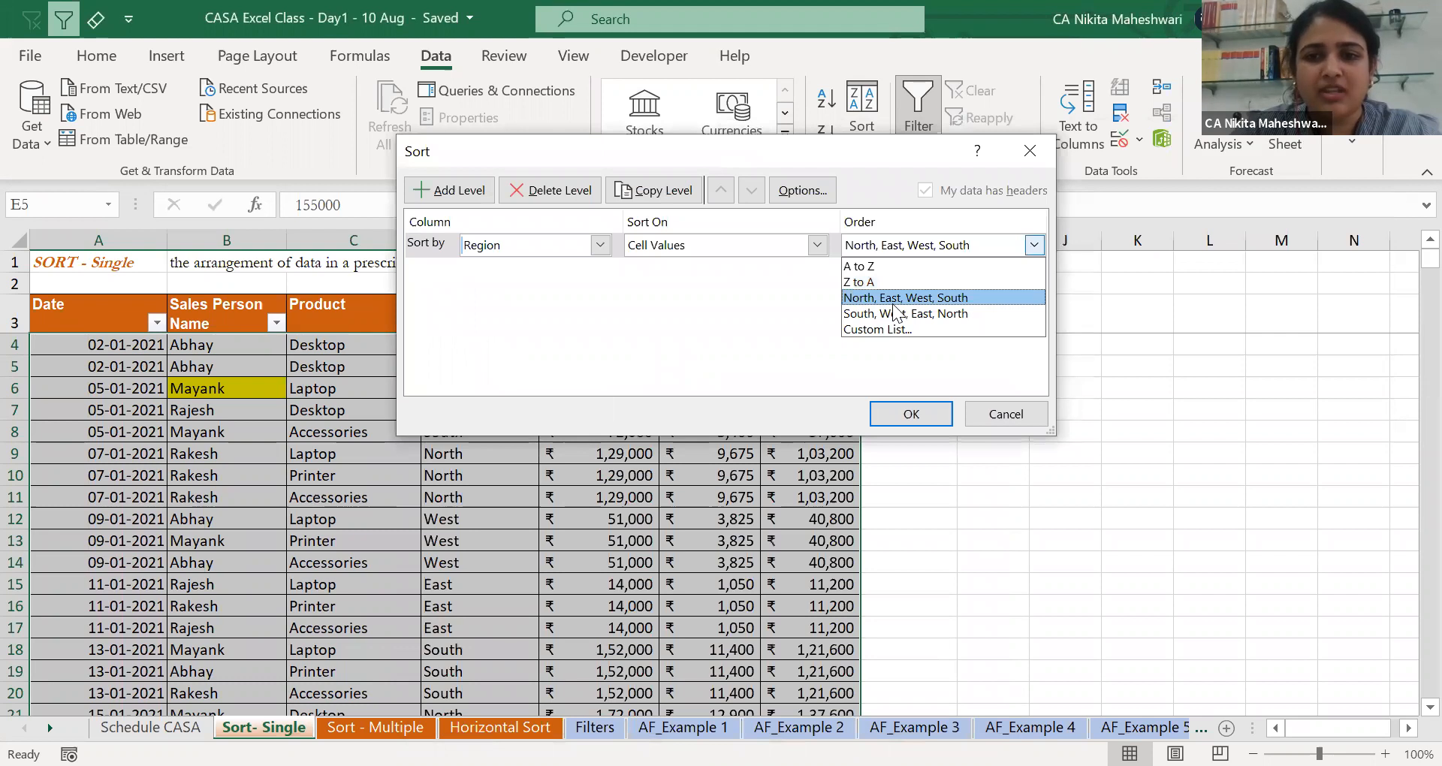
{"action": "left_click", "coordinate": [977, 297]}
{"action": "left_click", "coordinate": [1004, 242]}
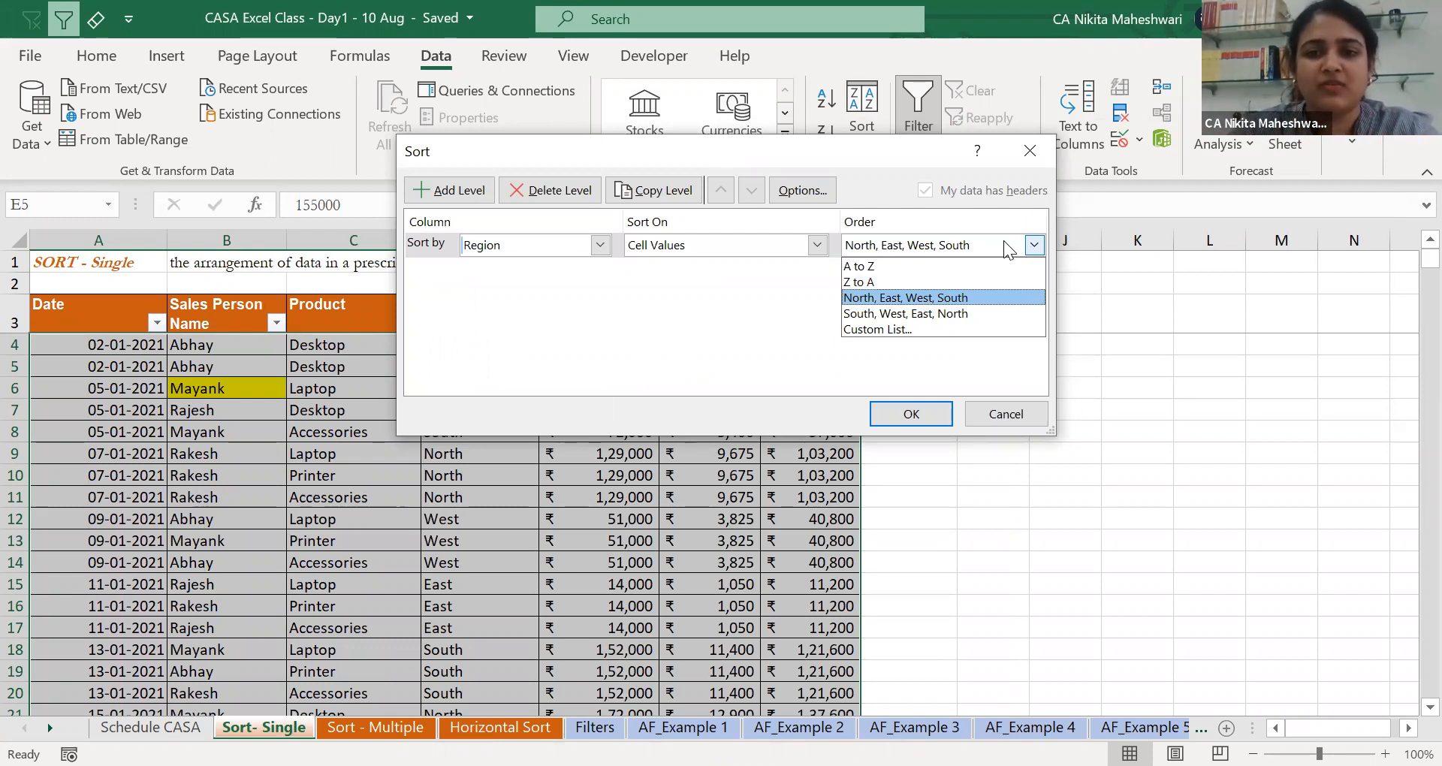
{"action": "left_click", "coordinate": [973, 298]}
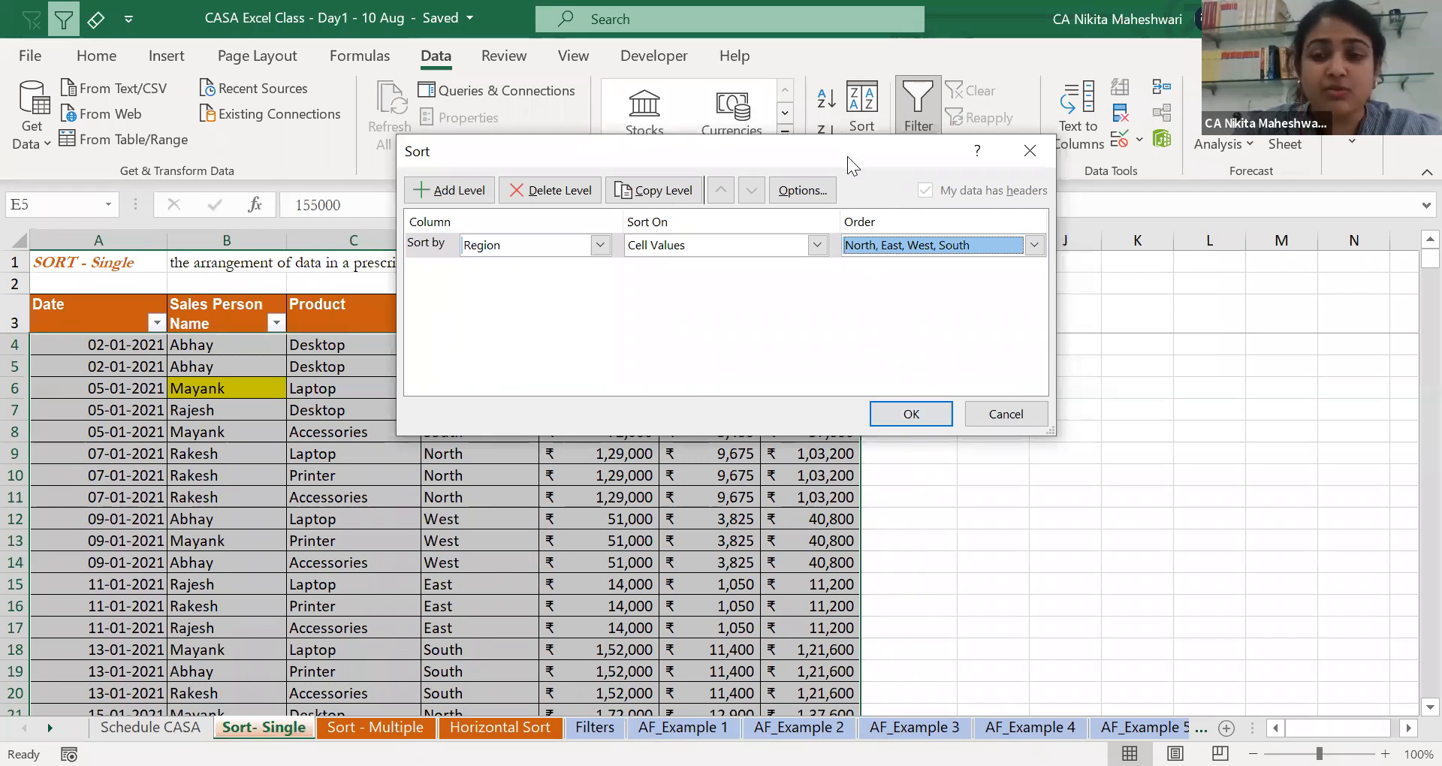
{"action": "left_click_drag", "start_coordinate": [847, 157], "coordinate": [1194, 50]}
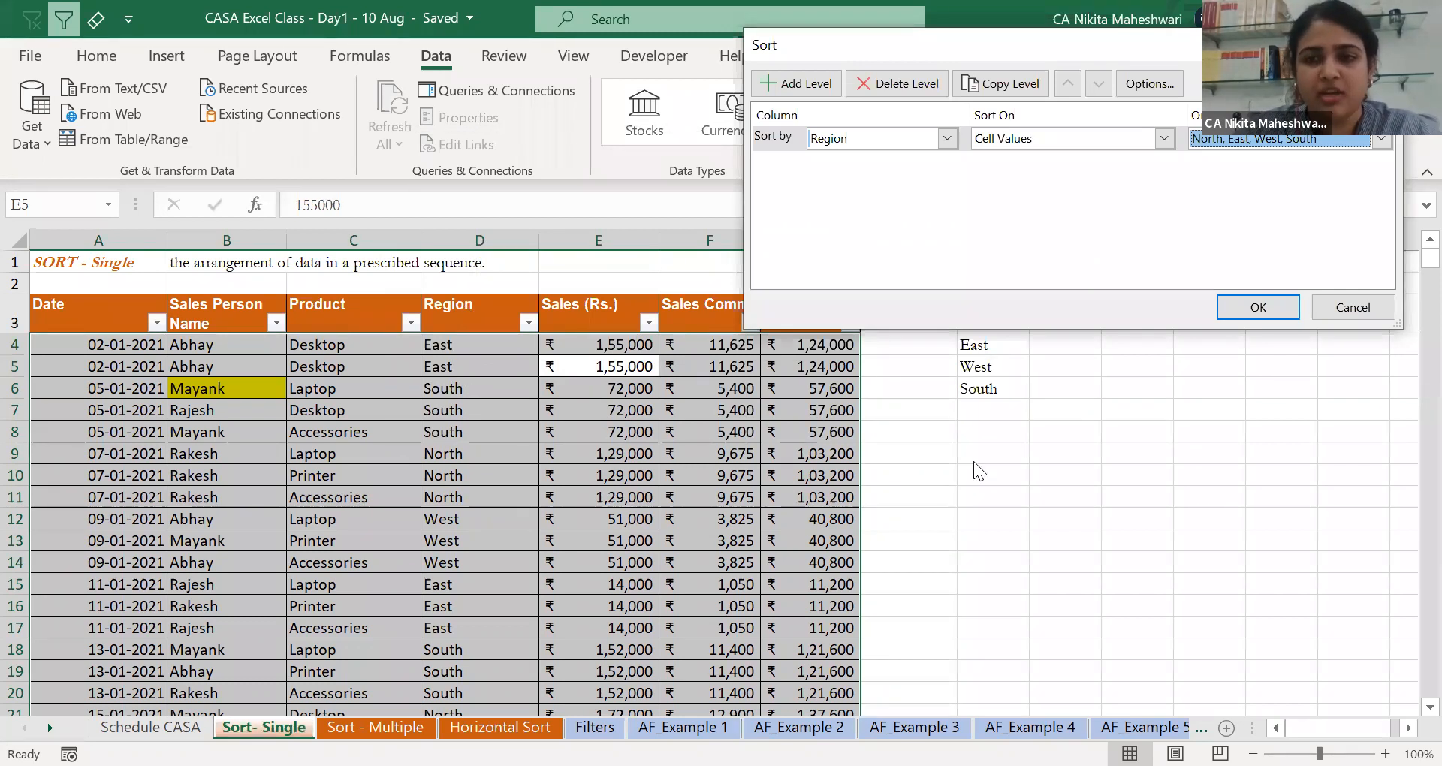
{"action": "left_click", "coordinate": [1284, 304]}
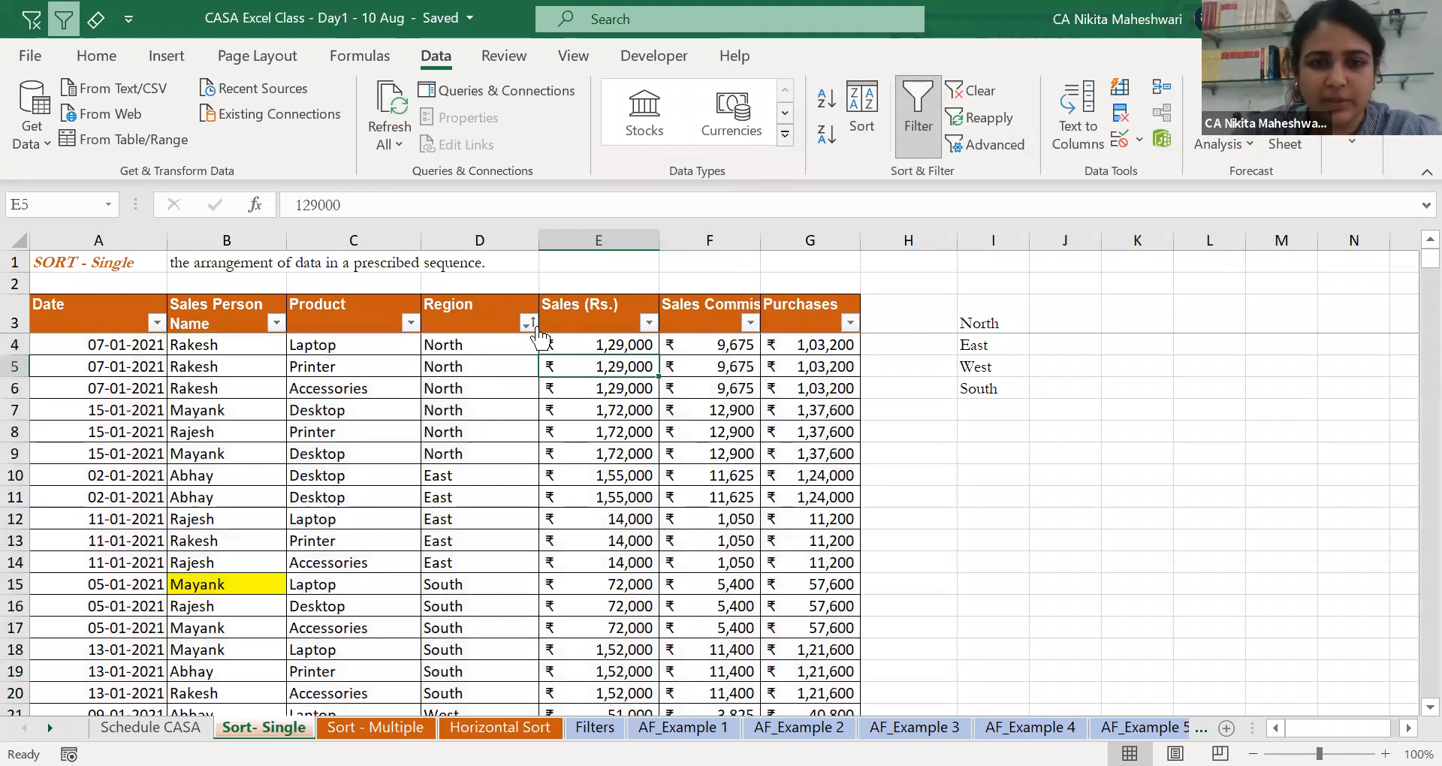
Examine the Region column down to the last row to check the sequence of the sorted regions.
{"action": "left_click_drag", "start_coordinate": [454, 346], "coordinate": [454, 694]}
{"action": "scroll", "coordinate": [453, 691], "scroll_direction": "down", "scroll_amount": 3}
{"action": "left_click_drag", "start_coordinate": [455, 562], "coordinate": [462, 669]}
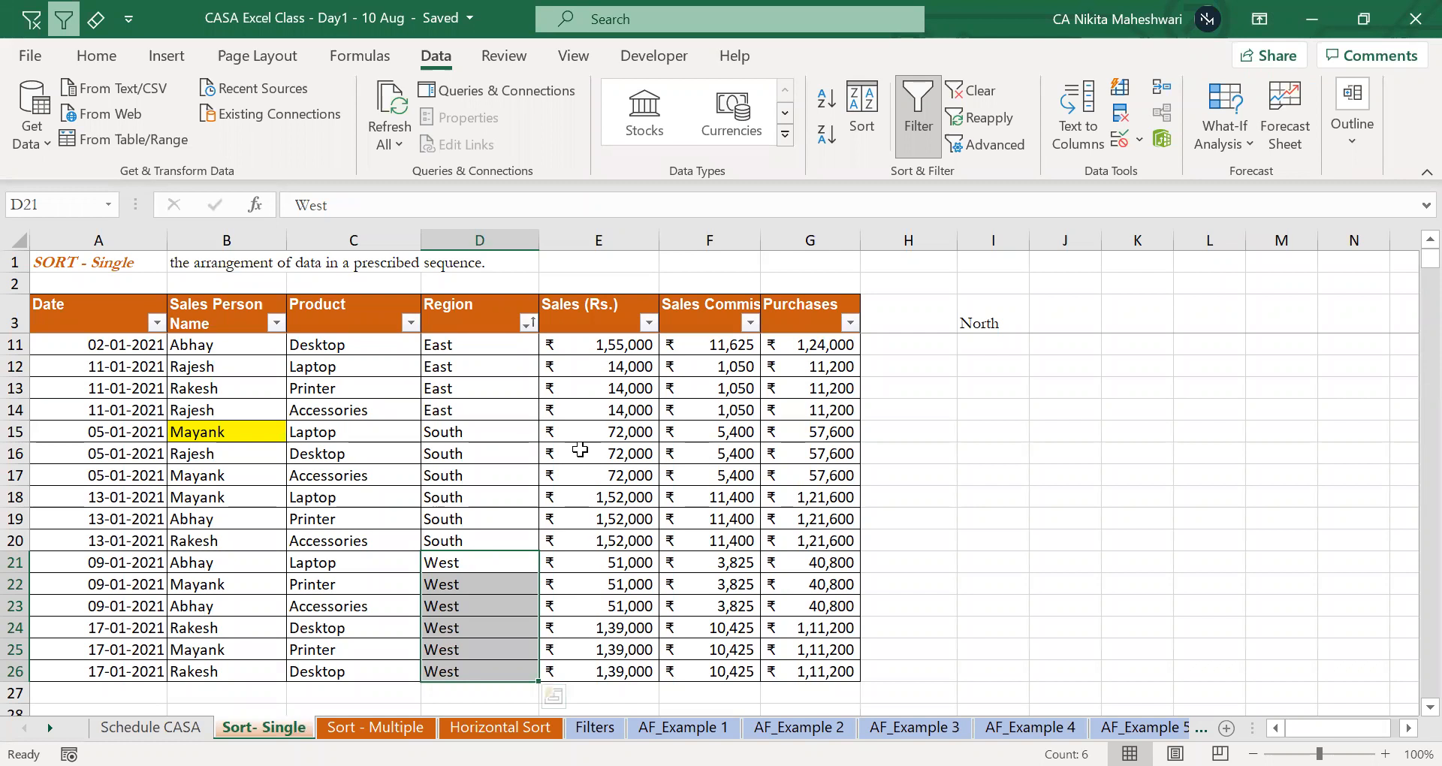
{"action": "left_click", "coordinate": [580, 449]}
{"action": "left_click", "coordinate": [476, 406]}
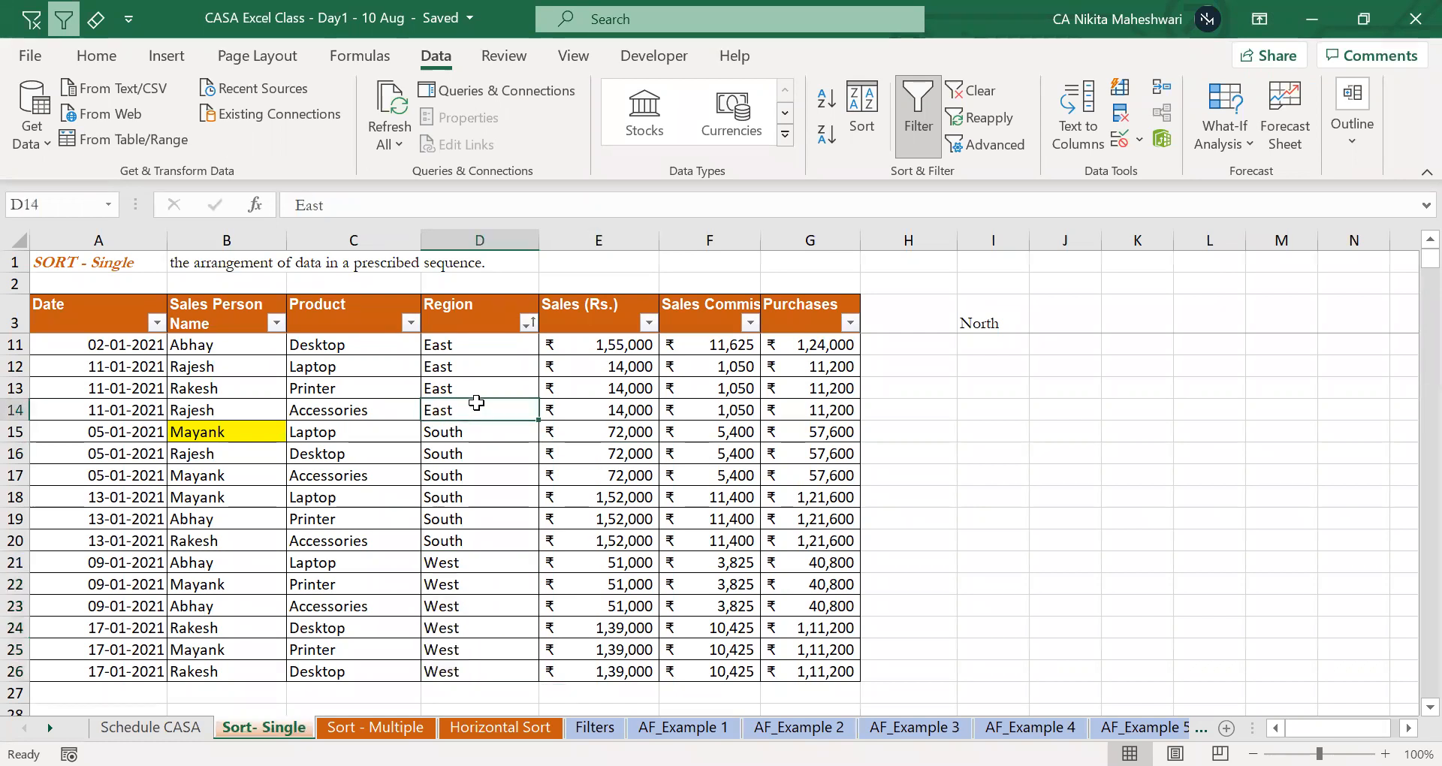
{"action": "scroll", "coordinate": [476, 403], "scroll_direction": "up", "scroll_amount": 3}
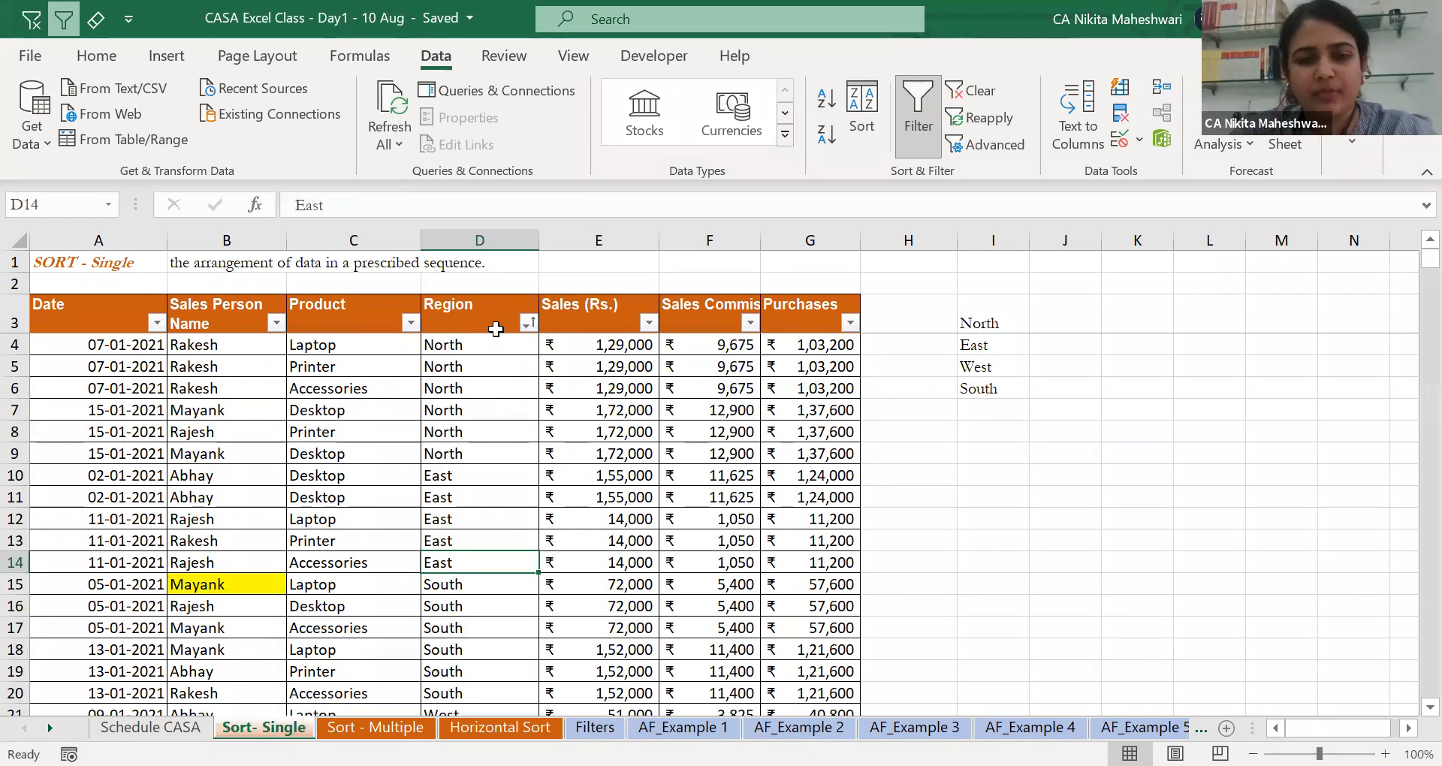
{"action": "left_click", "coordinate": [496, 329]}
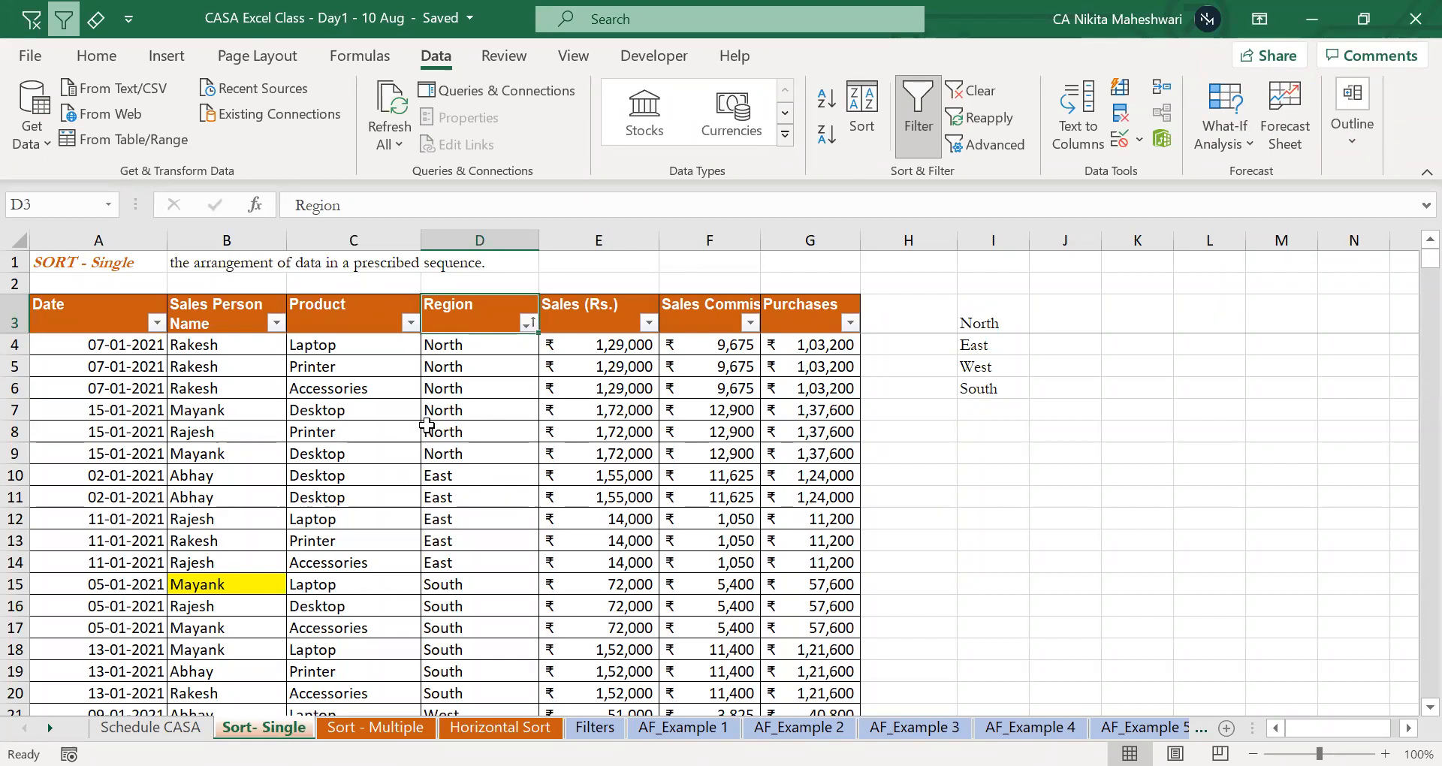
{"action": "scroll", "coordinate": [462, 498], "scroll_direction": "down", "scroll_amount": 2}
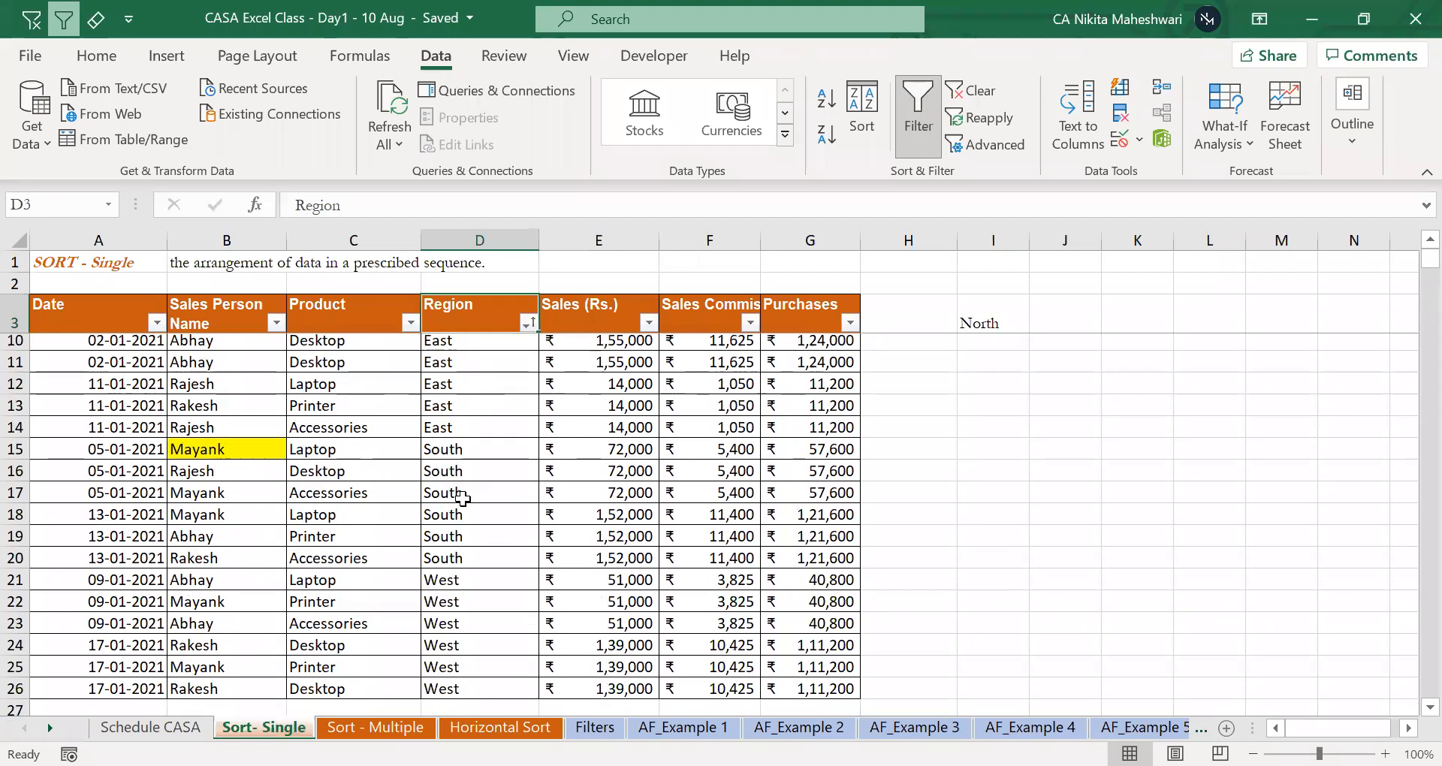
{"action": "scroll", "coordinate": [465, 499], "scroll_direction": "up", "scroll_amount": 2}
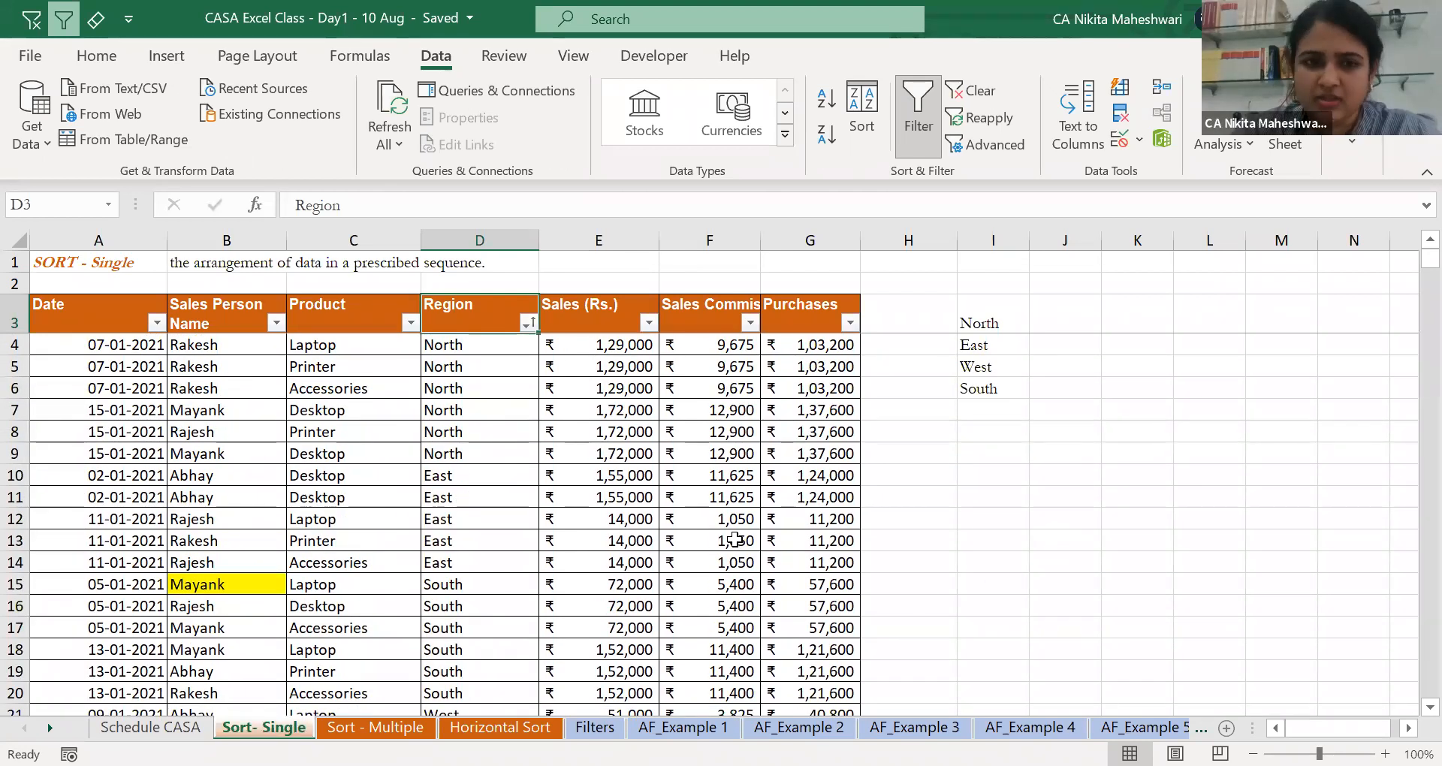
Undo the custom-order sort of the Region column.
{"action": "left_click", "coordinate": [464, 584]}
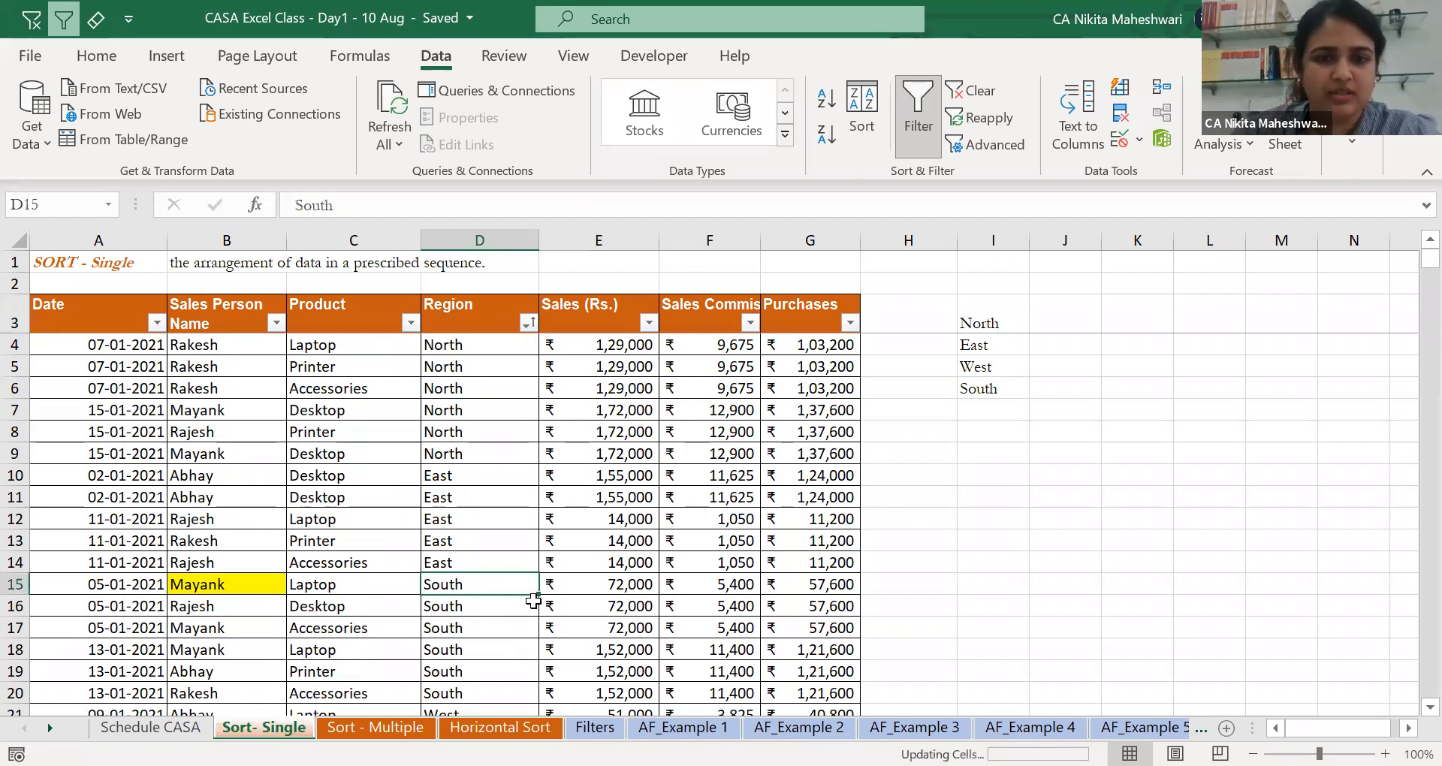
{"action": "key", "text": "ctrl+z"}
{"action": "left_click", "coordinate": [496, 362]}
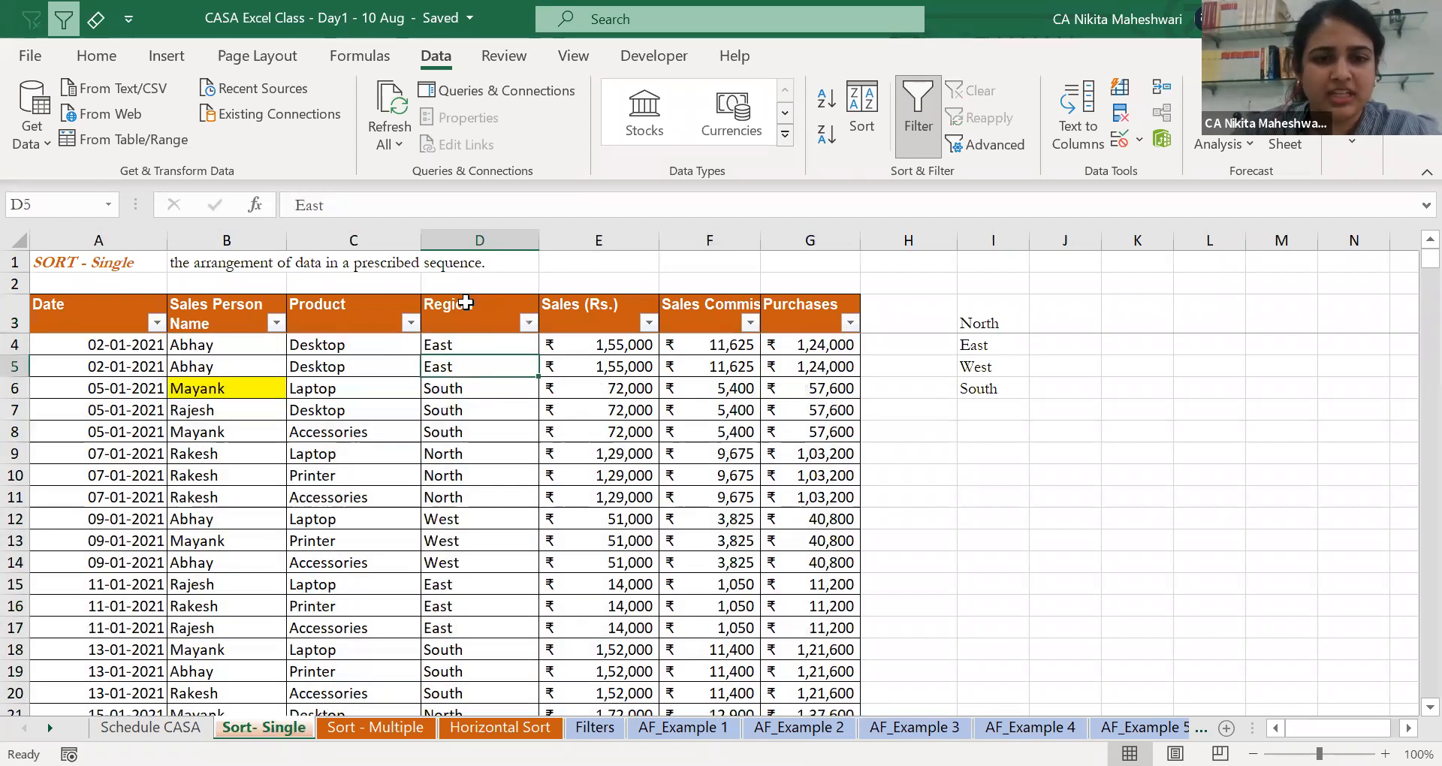
Set up a sort of the table by the Region column and choose Custom List as its order.
{"action": "left_click", "coordinate": [466, 302]}
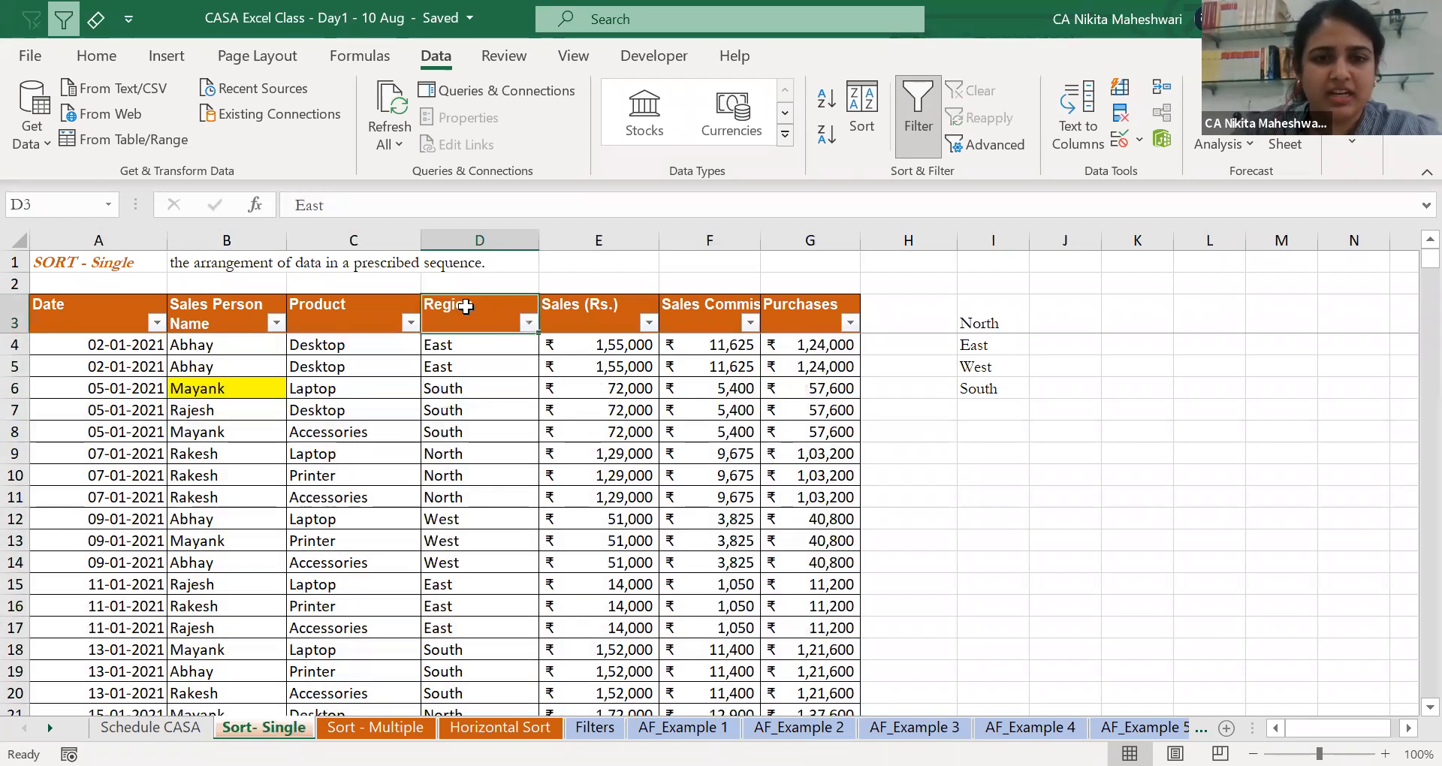
{"action": "left_click", "coordinate": [871, 98]}
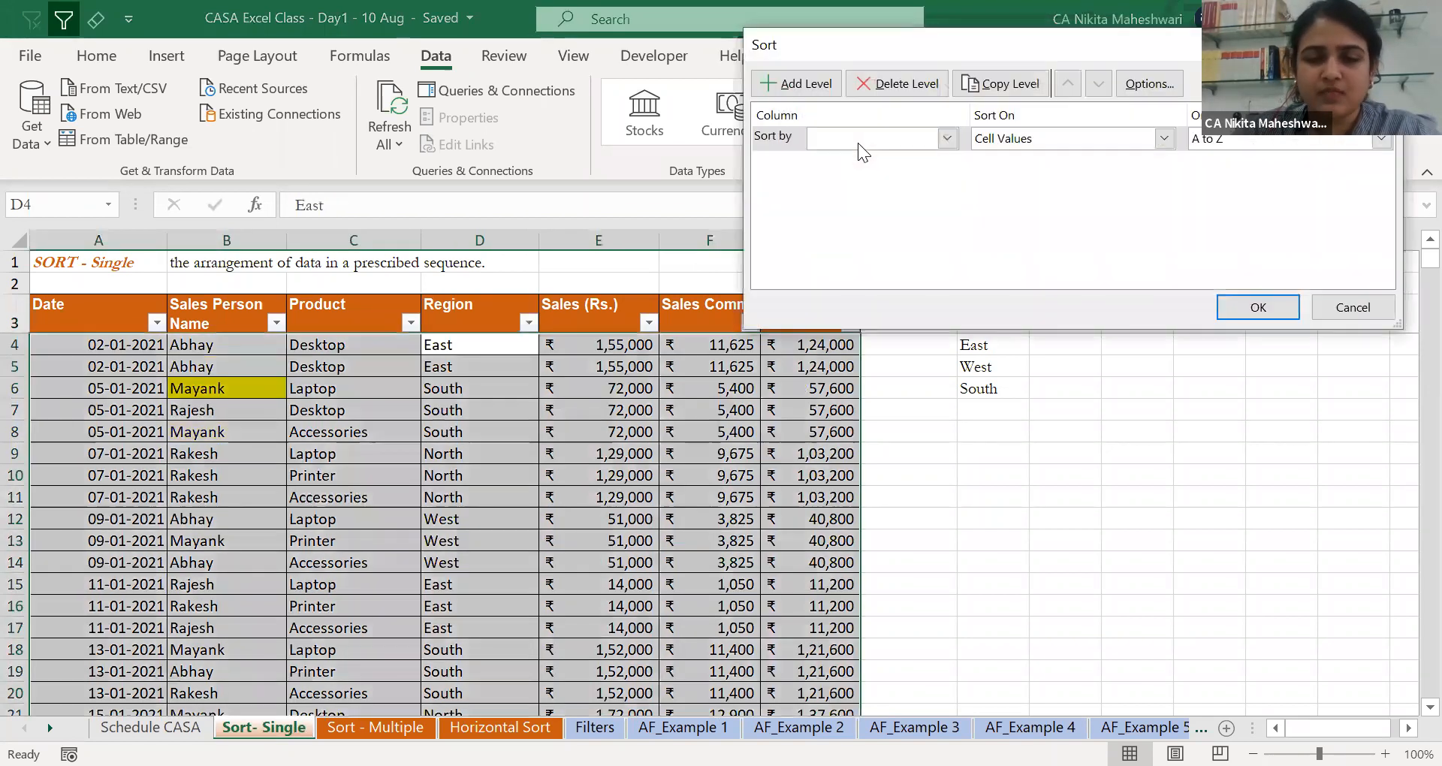
{"action": "left_click", "coordinate": [864, 141]}
{"action": "left_click", "coordinate": [858, 207]}
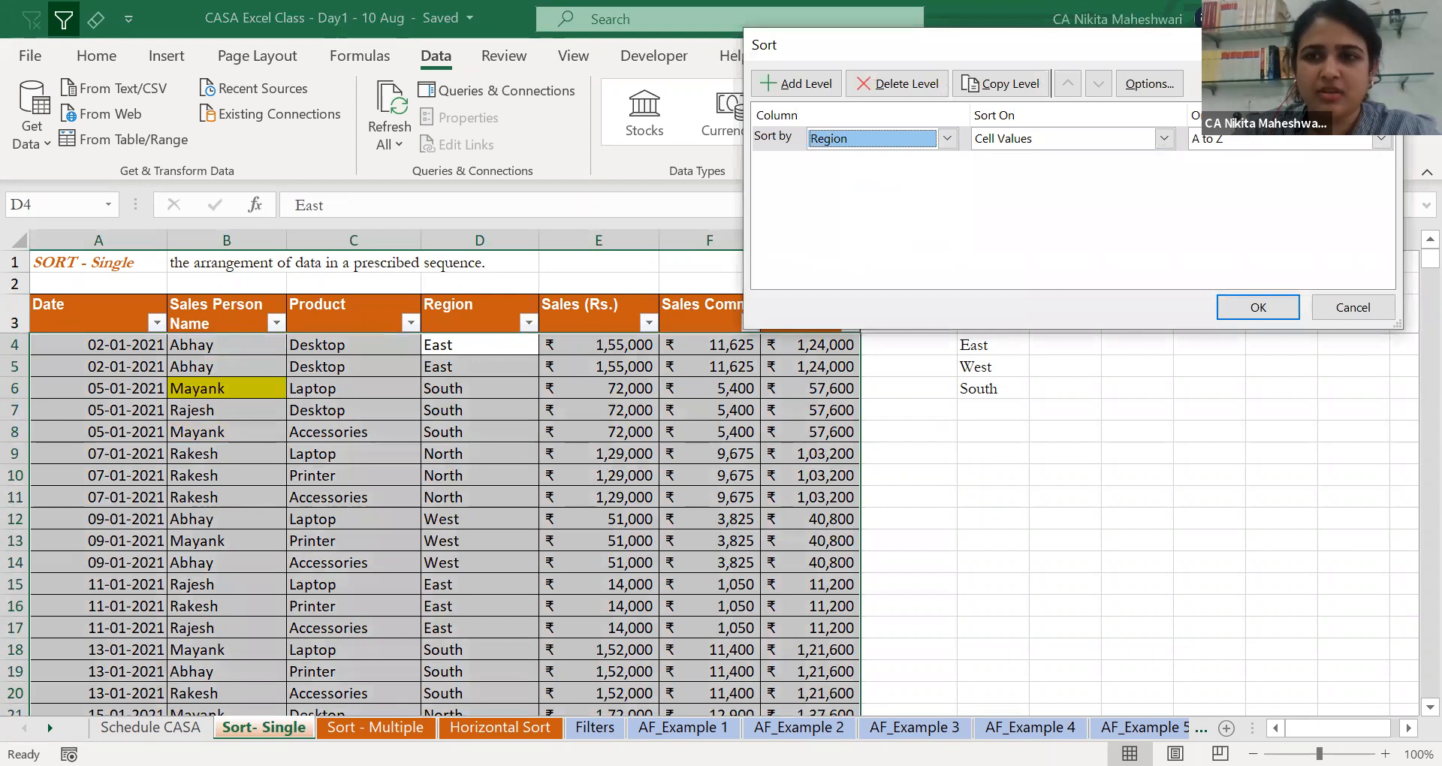
{"action": "left_click", "coordinate": [1281, 144]}
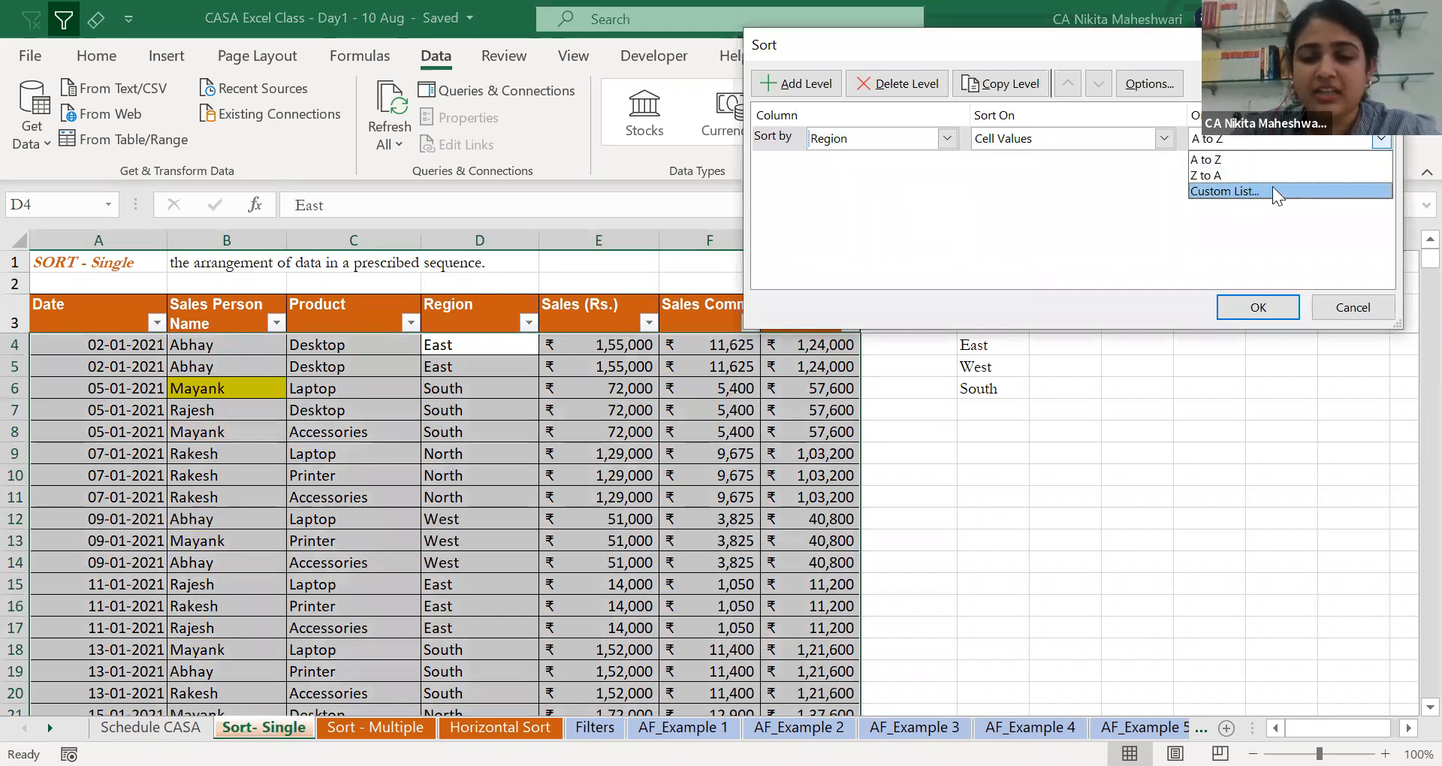
{"action": "left_click", "coordinate": [1273, 189]}
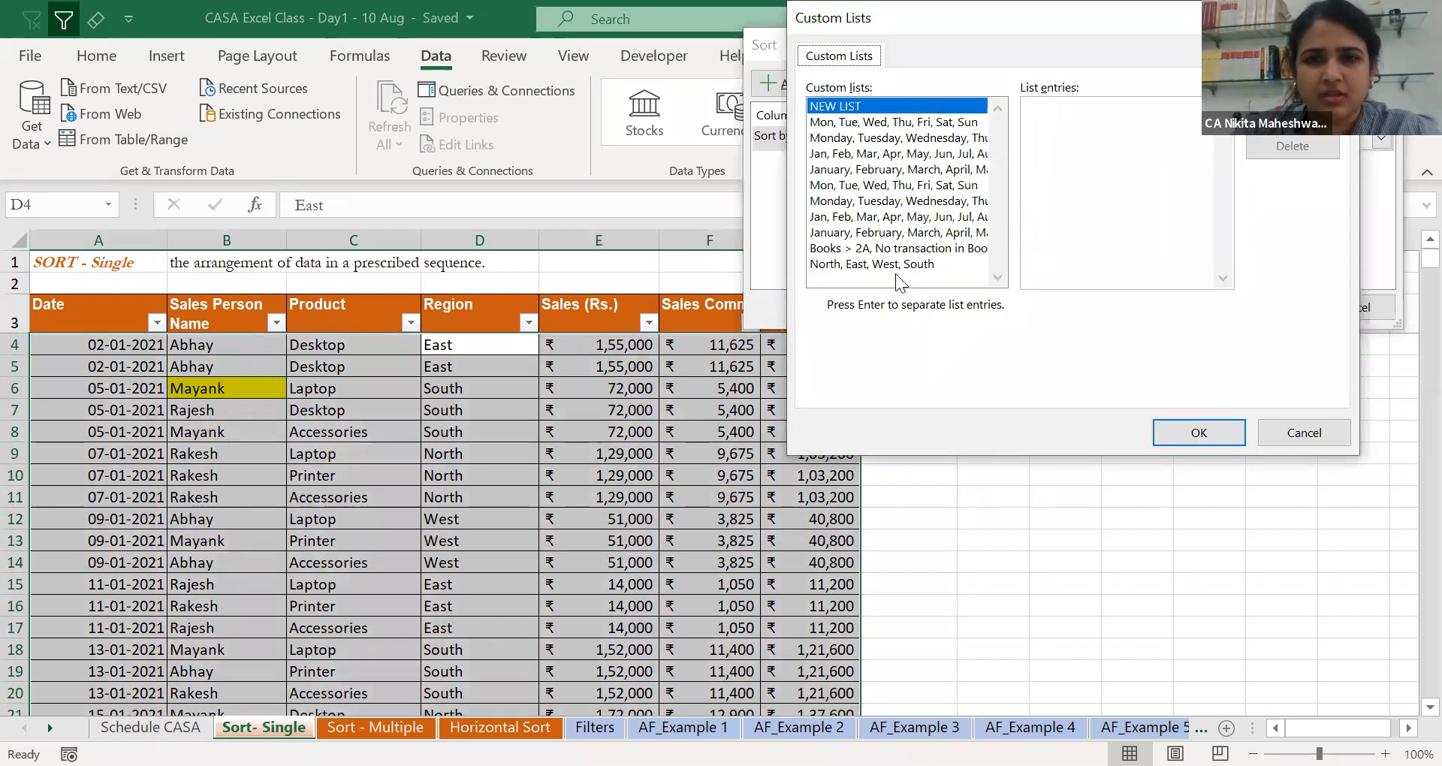
Enter and add the custom list entries North, East, West, South and select that list as the Region sort order.
{"action": "left_click", "coordinate": [1059, 127]}
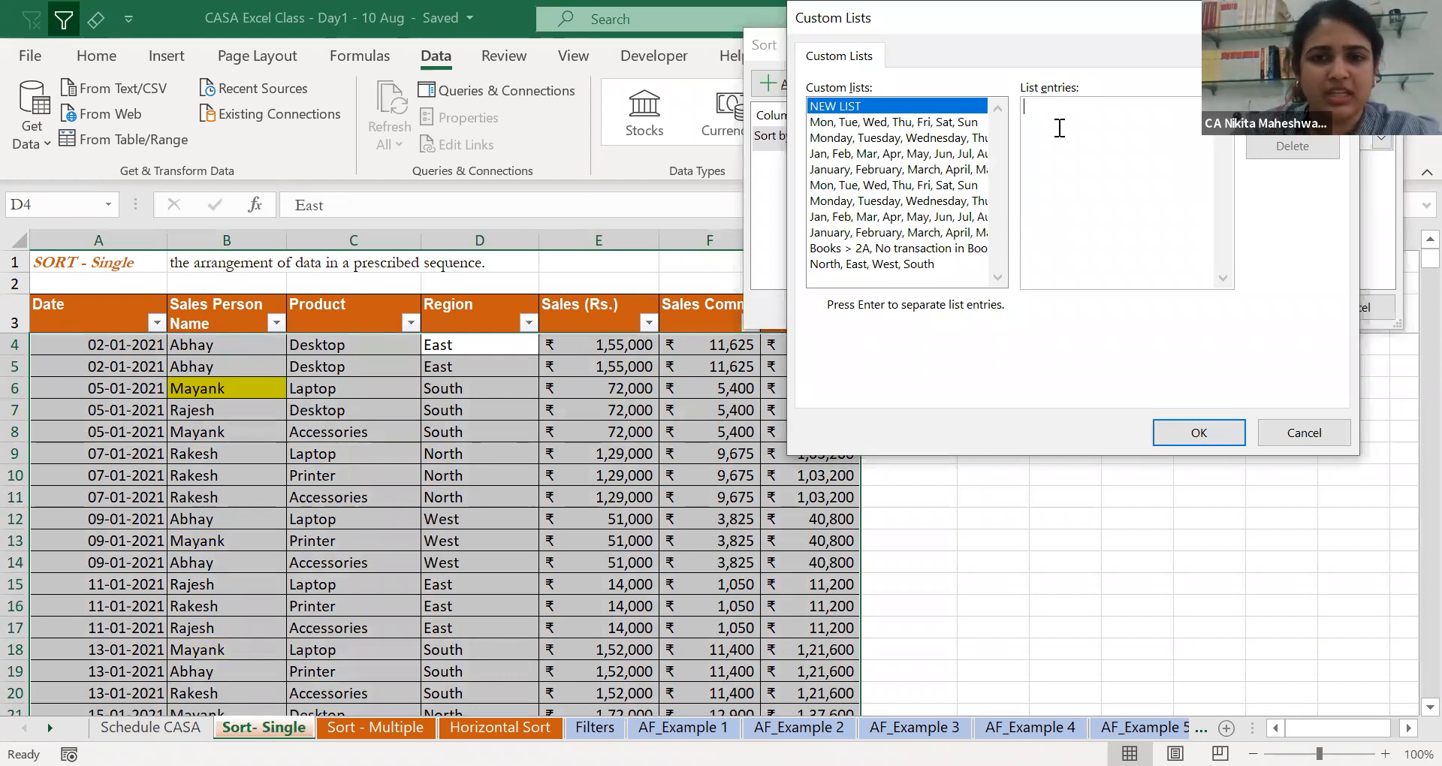
{"action": "type", "text": "North"}
{"action": "key", "text": "Return"}
{"action": "type", "text": "East"}
{"action": "key", "text": "Return"}
{"action": "type", "text": "West"}
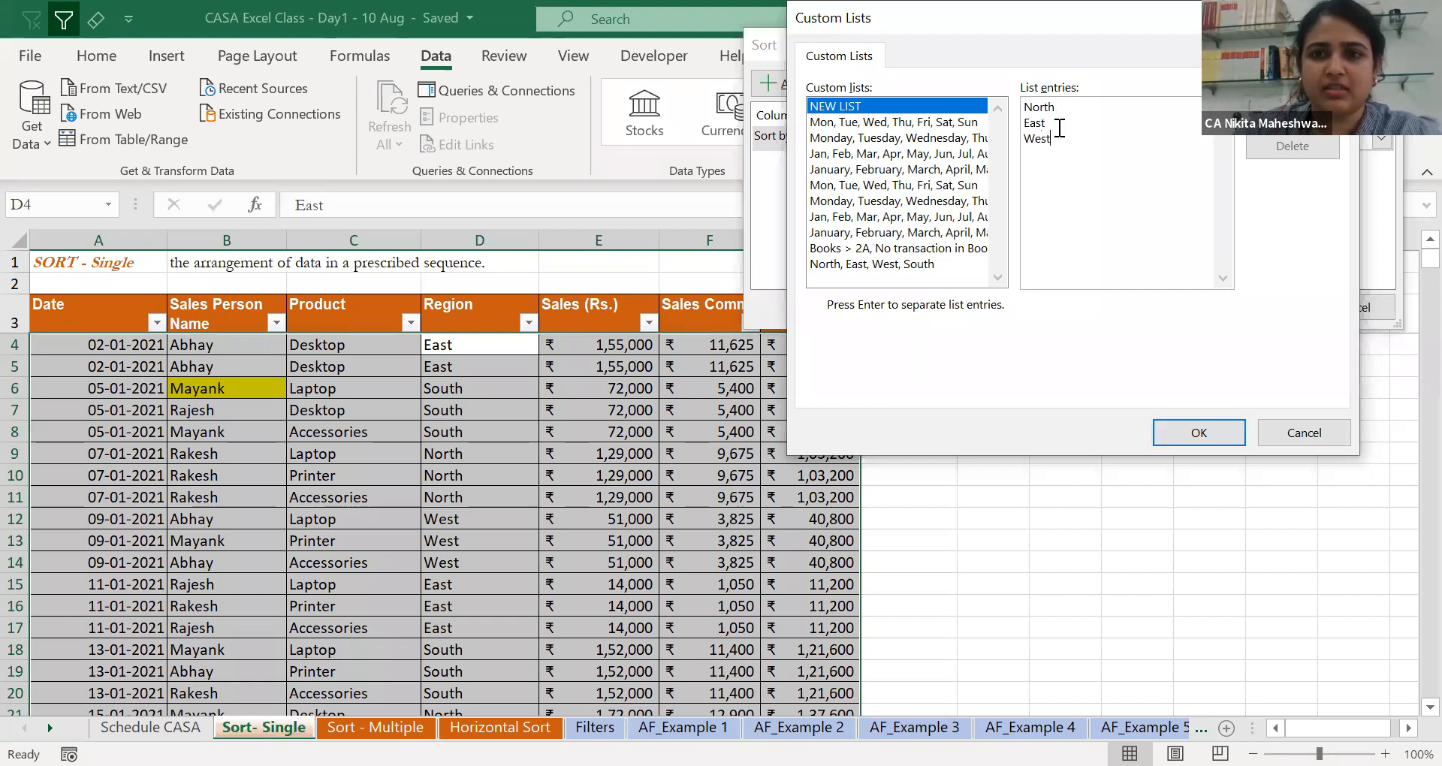
{"action": "key", "text": "Return"}
{"action": "type", "text": "South"}
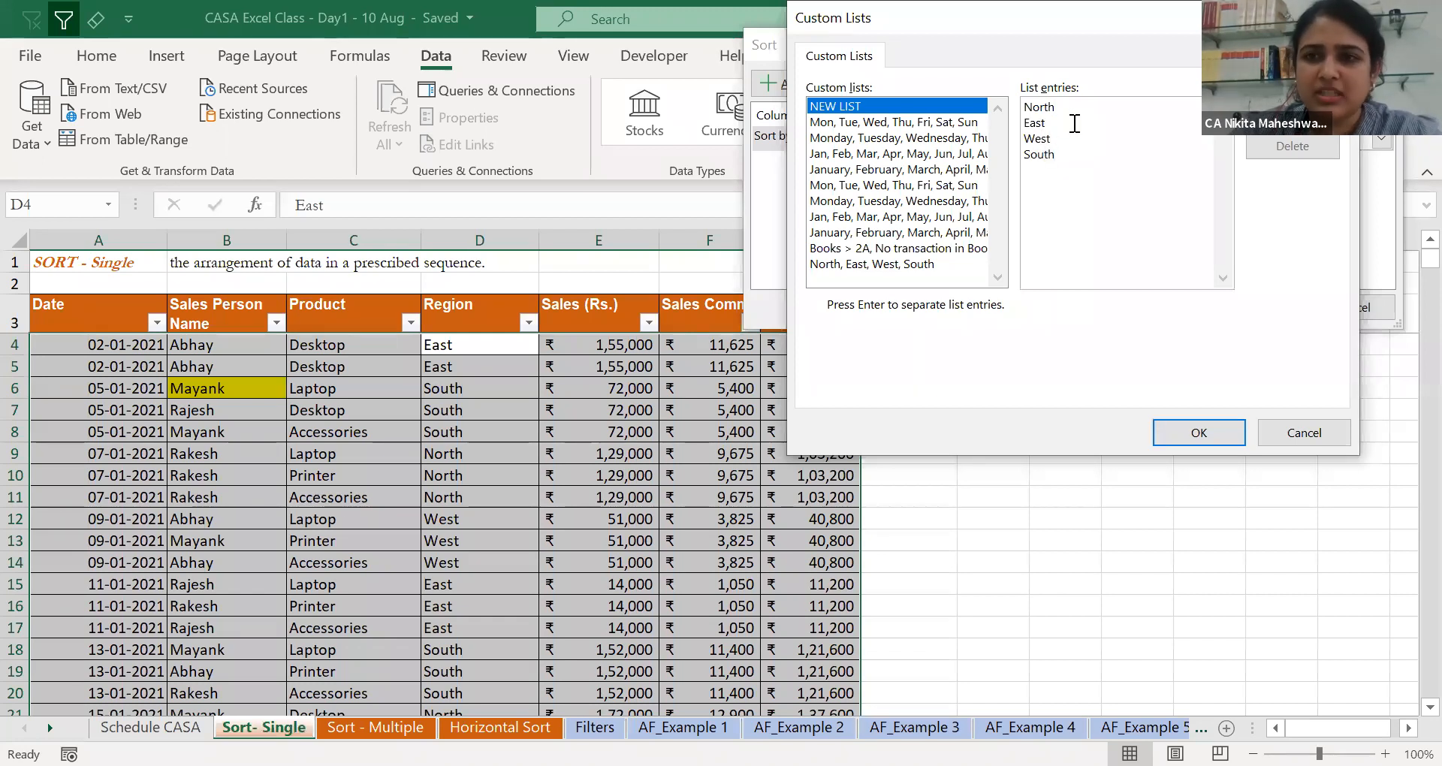
{"action": "left_click", "coordinate": [1292, 113]}
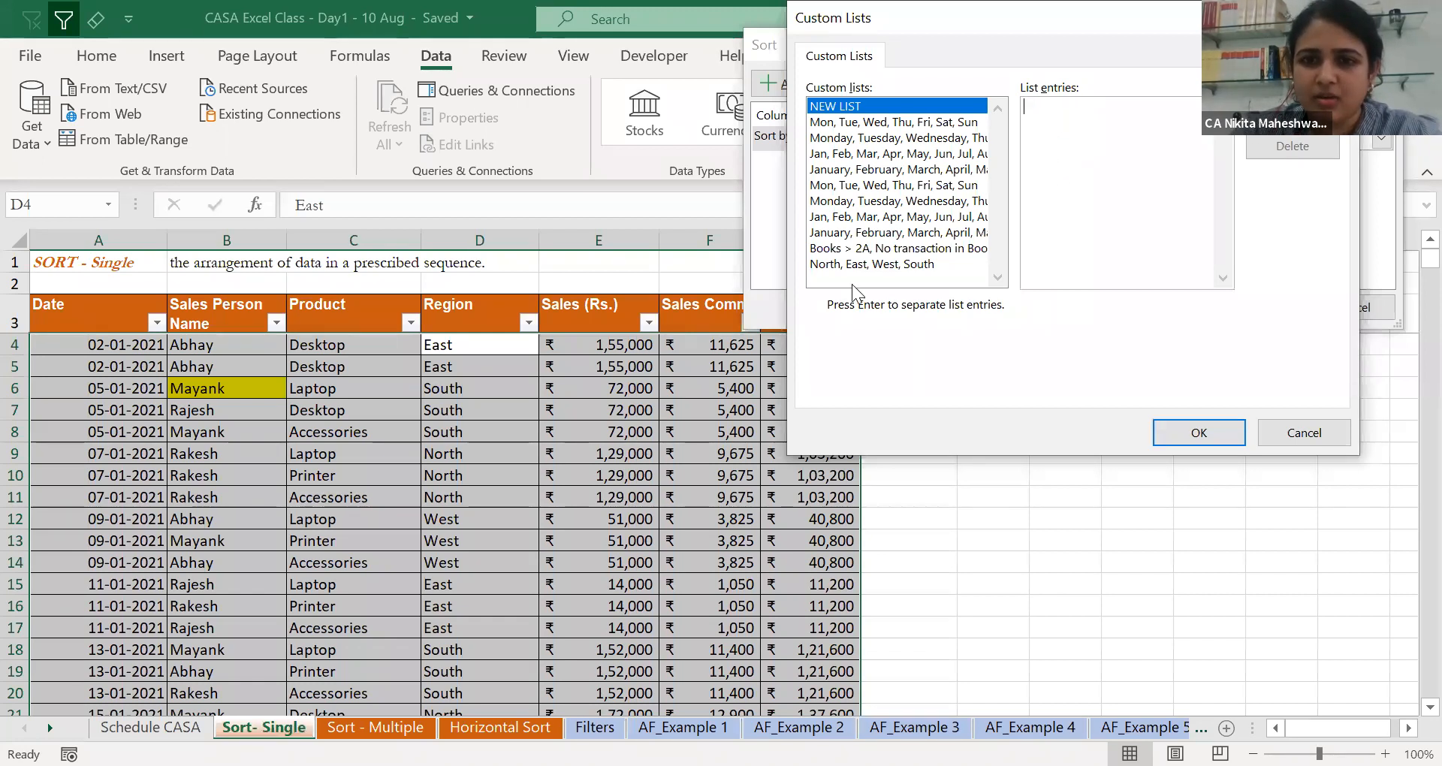
{"action": "left_click", "coordinate": [922, 263]}
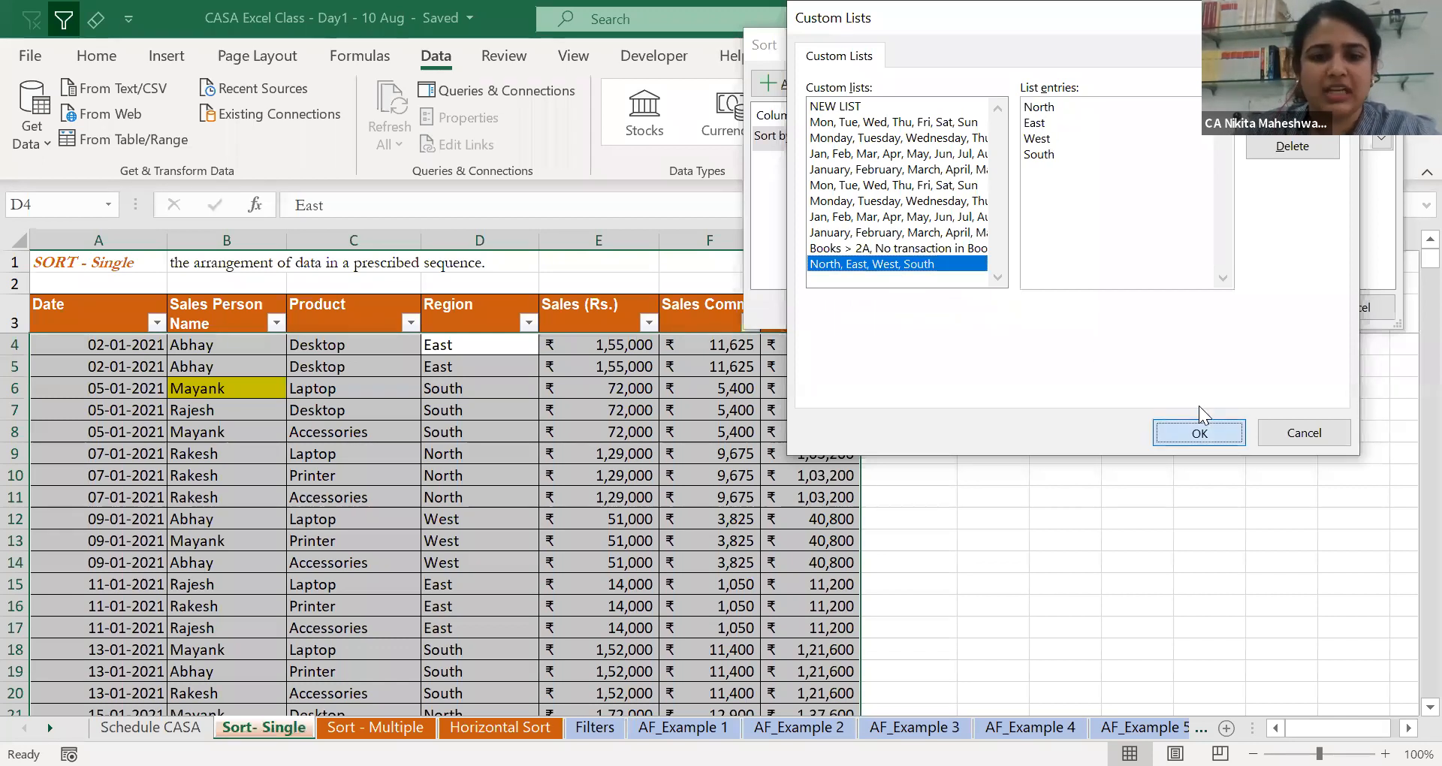
{"action": "left_click", "coordinate": [1199, 430]}
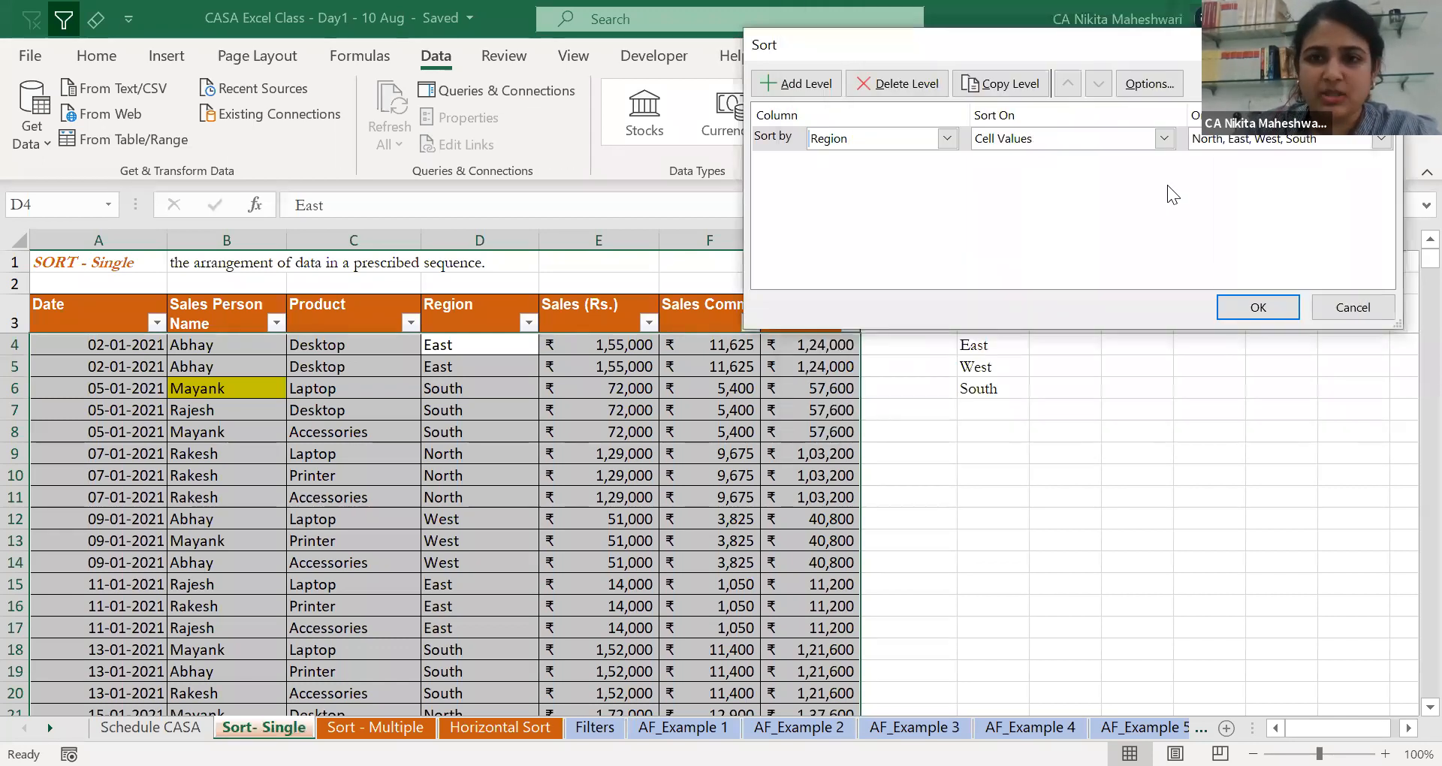
Sort the table by Region on cell values in the order North, East, West, South.
{"action": "left_click", "coordinate": [1241, 143]}
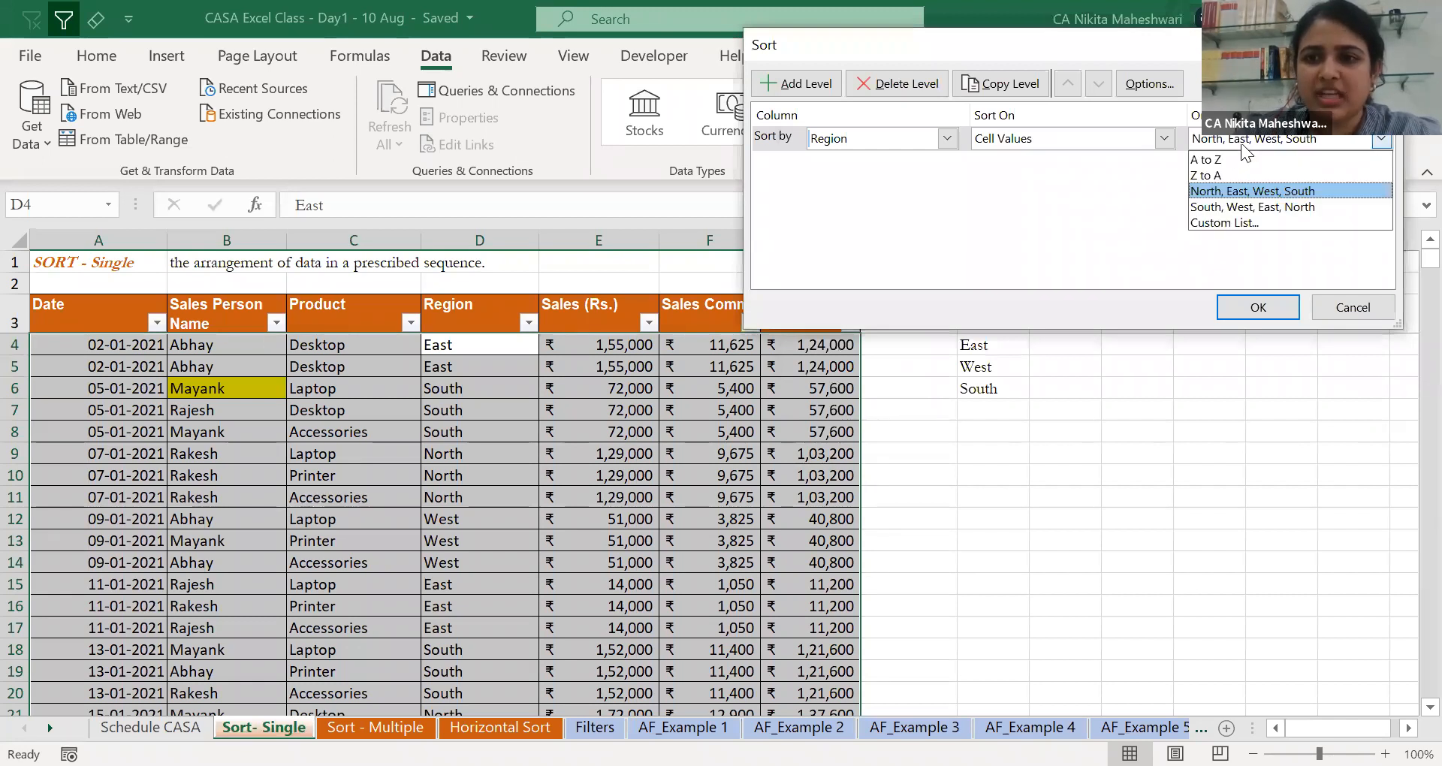
{"action": "left_click", "coordinate": [1242, 192]}
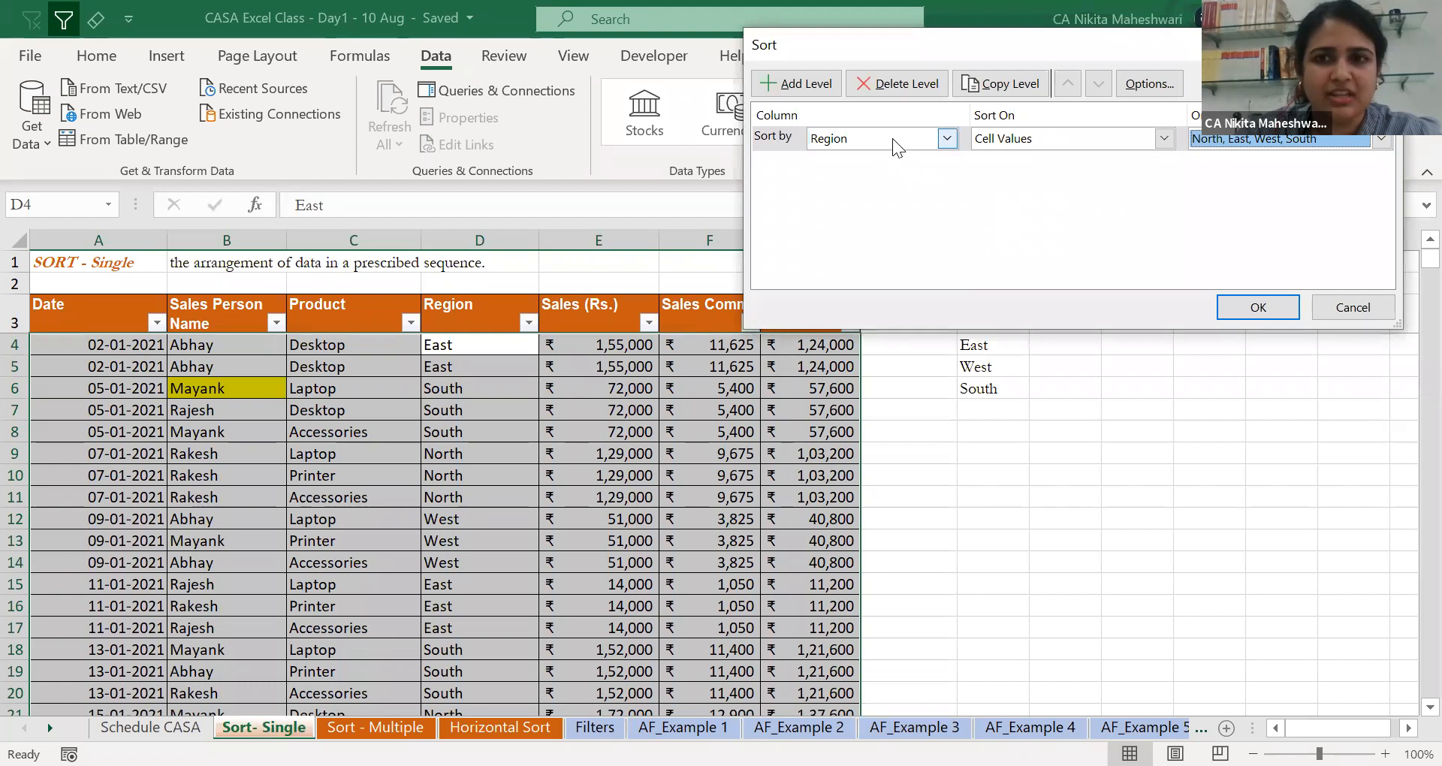
{"action": "left_click", "coordinate": [1024, 139]}
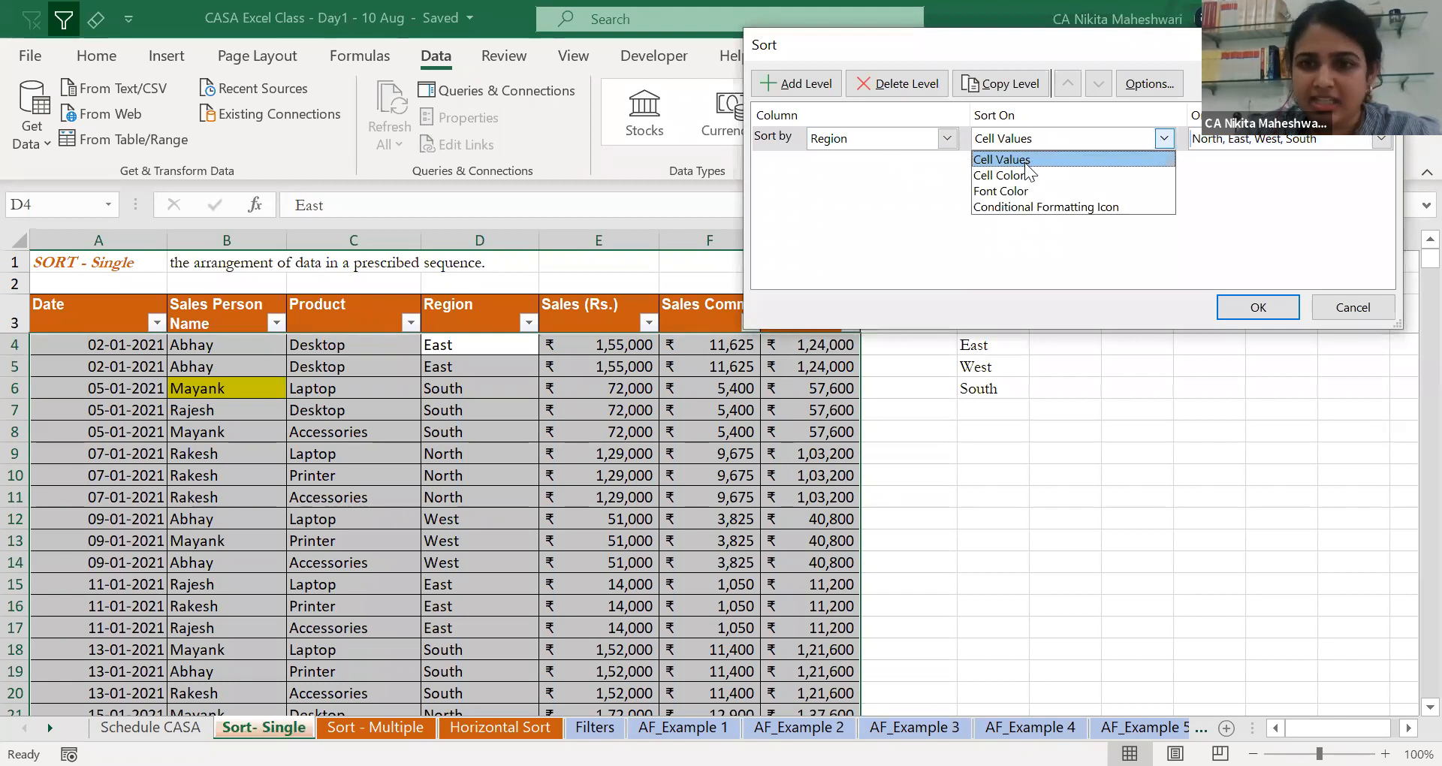
{"action": "left_click", "coordinate": [1025, 162]}
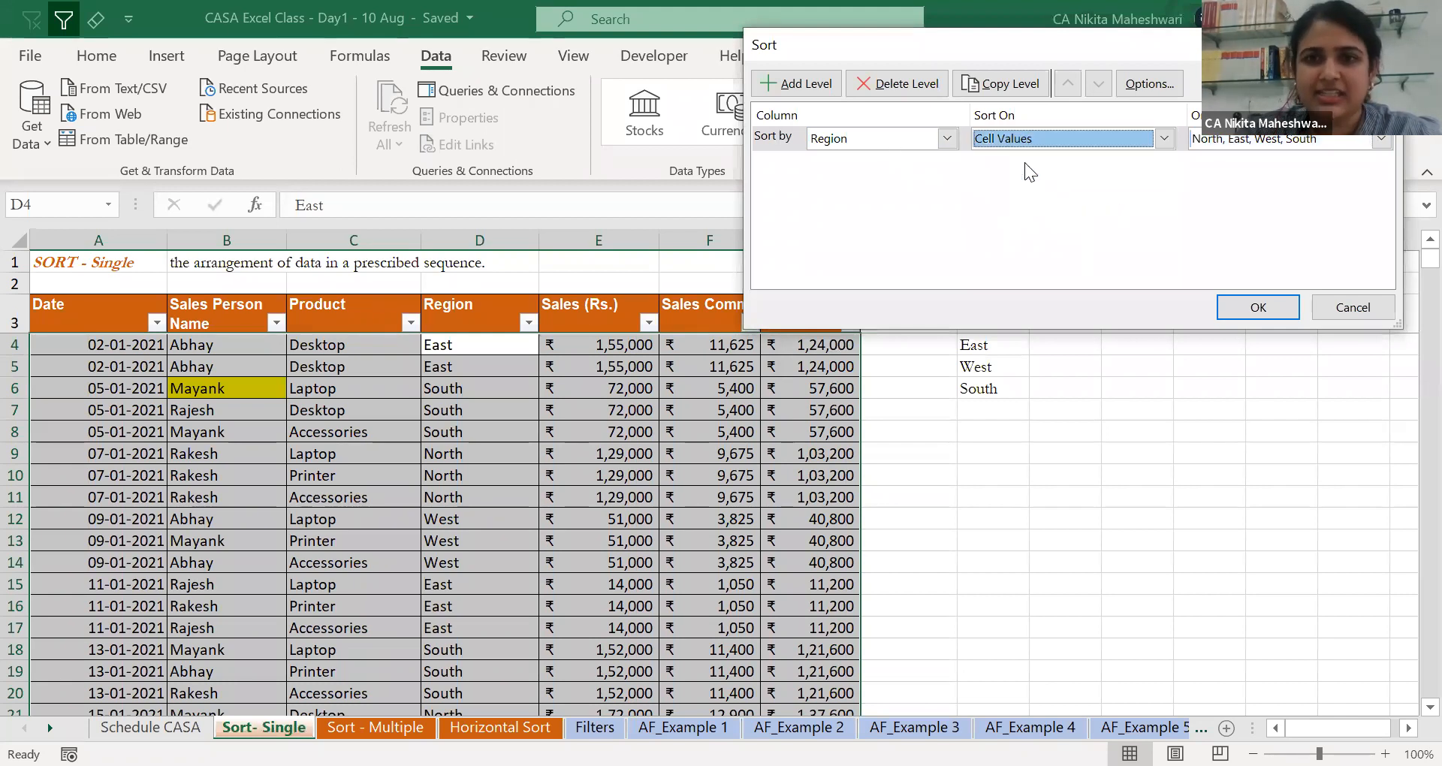
{"action": "left_click", "coordinate": [1258, 306]}
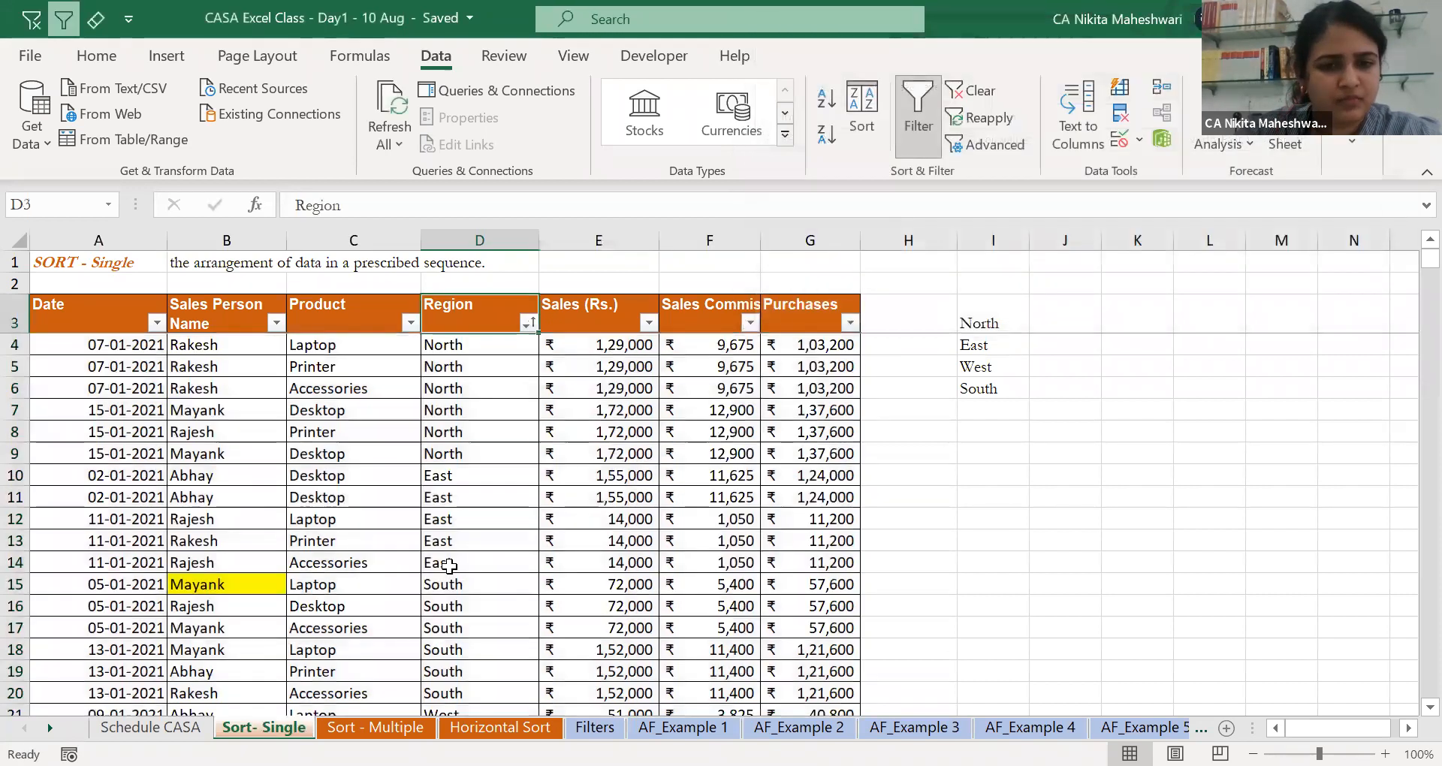
Examine the Region column from the last row up to the header to check the sequence of the sorted regions.
{"action": "scroll", "coordinate": [449, 566], "scroll_direction": "down", "scroll_amount": 2}
{"action": "scroll", "coordinate": [449, 566], "scroll_direction": "up", "scroll_amount": 2}
{"action": "scroll", "coordinate": [450, 566], "scroll_direction": "down", "scroll_amount": 5}
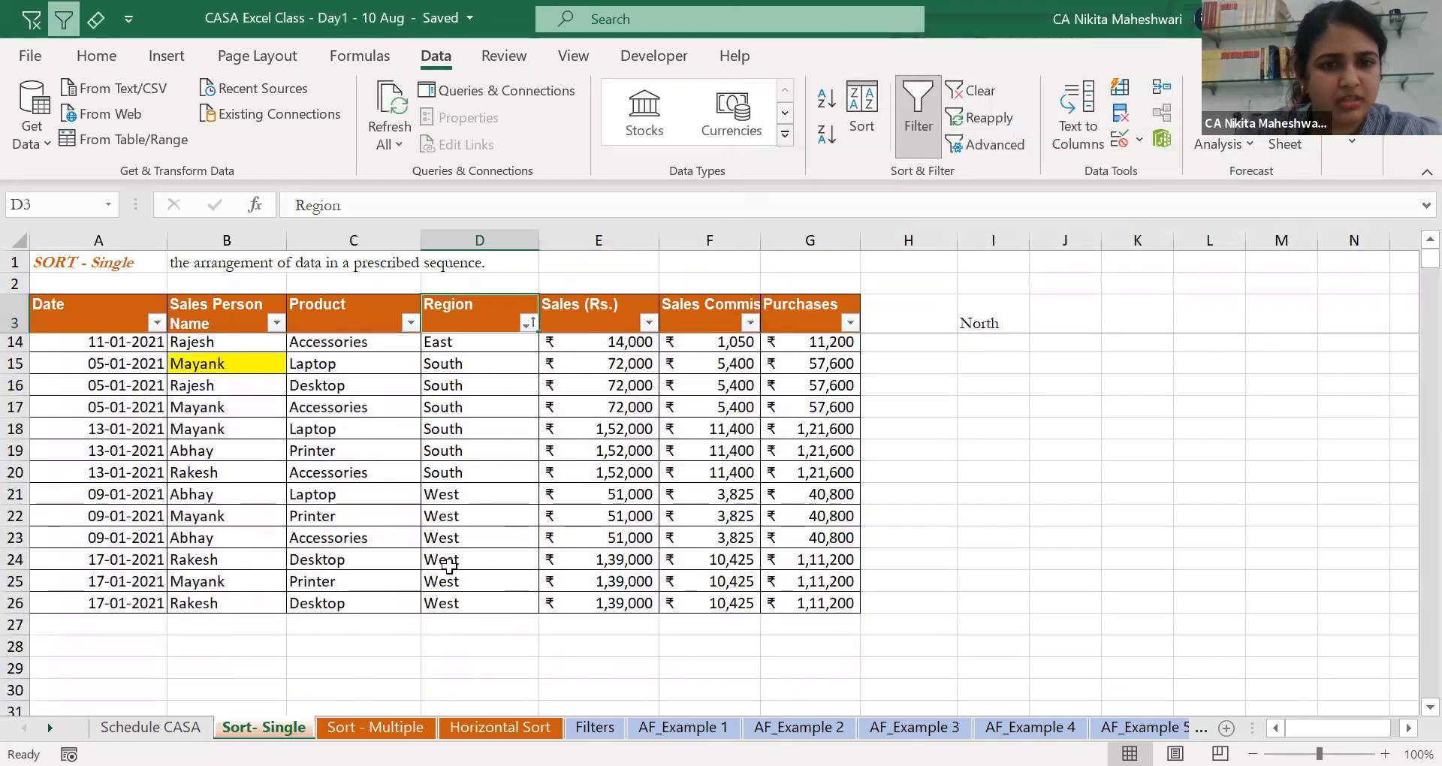
{"action": "scroll", "coordinate": [449, 566], "scroll_direction": "up", "scroll_amount": 2}
{"action": "scroll", "coordinate": [449, 565], "scroll_direction": "up", "scroll_amount": 2}
{"action": "left_click", "coordinate": [457, 592]}
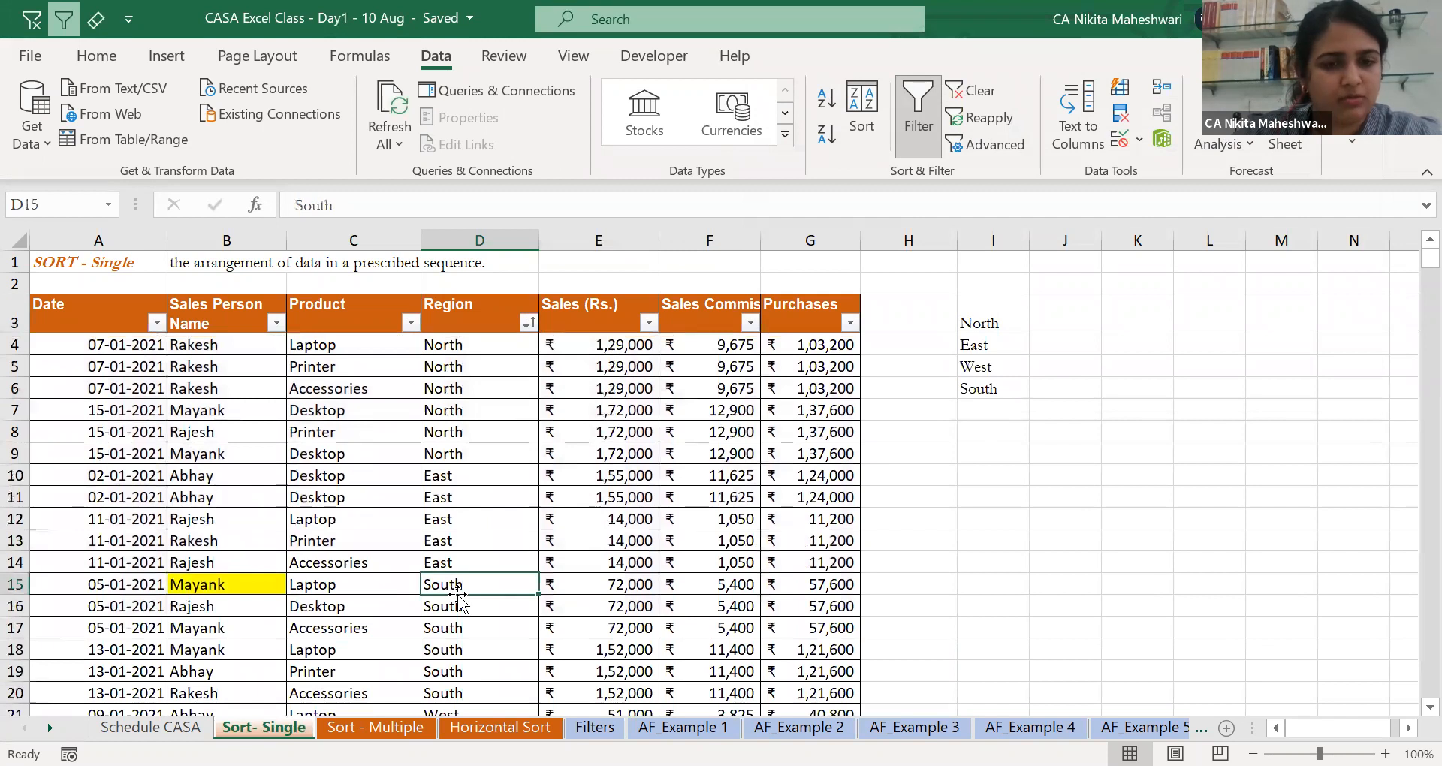
{"action": "key", "text": "ctrl+Down"}
{"action": "key", "text": "Up"}
{"action": "key", "text": "Up"}
{"action": "key", "text": "Up"}
{"action": "key", "text": "Up"}
{"action": "key", "text": "Up"}
{"action": "key", "text": "Up"}
{"action": "key", "text": "Up"}
{"action": "key", "text": "Up"}
{"action": "key", "text": "Up"}
{"action": "key", "text": "Up"}
{"action": "key", "text": "Up"}
{"action": "key", "text": "Up"}
{"action": "key", "text": "Up"}
{"action": "key", "text": "Up"}
{"action": "key", "text": "Up"}
{"action": "key", "text": "Up"}
{"action": "key", "text": "Up"}
{"action": "key", "text": "Up"}
{"action": "key", "text": "Up"}
{"action": "key", "text": "Up"}
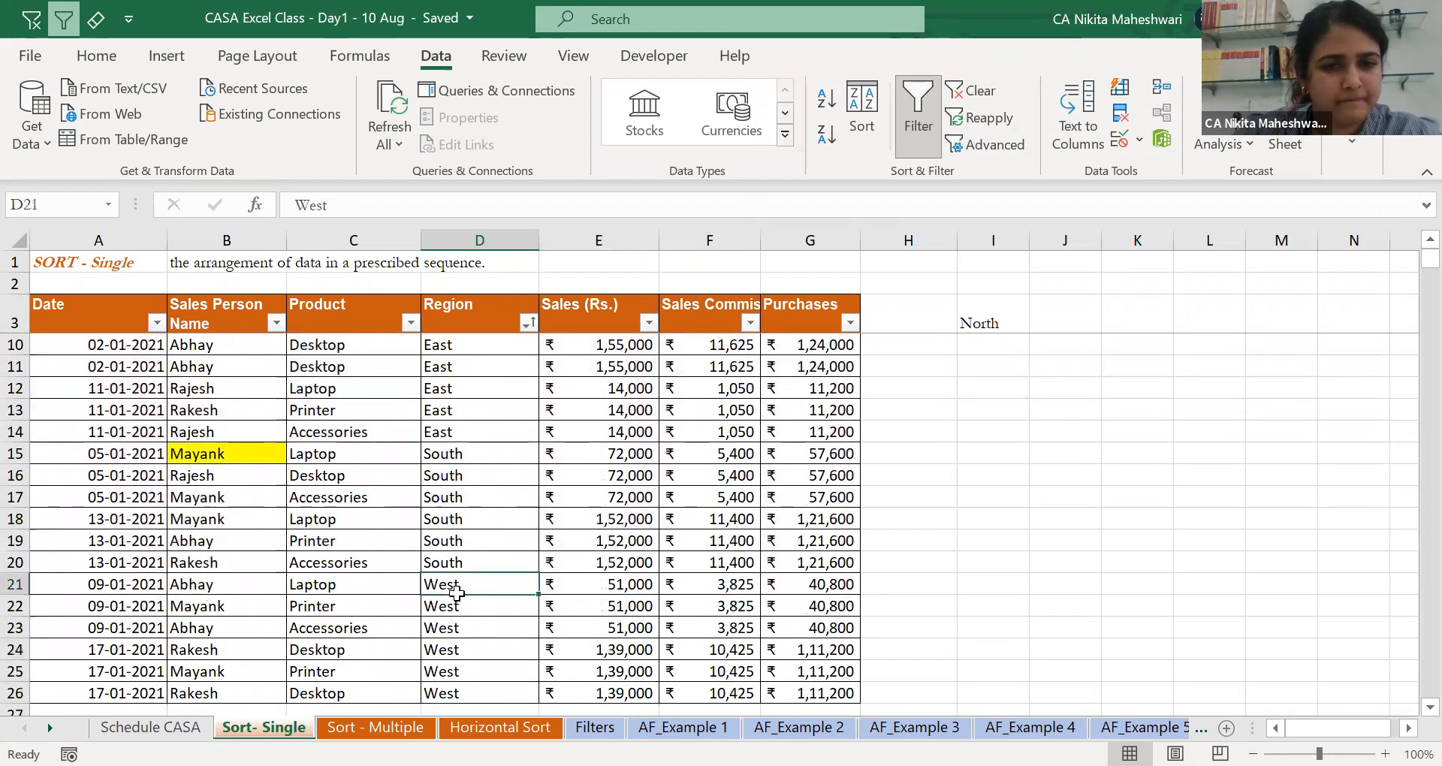
{"action": "key", "text": "Down"}
{"action": "key", "text": "Down"}
{"action": "key", "text": "Up"}
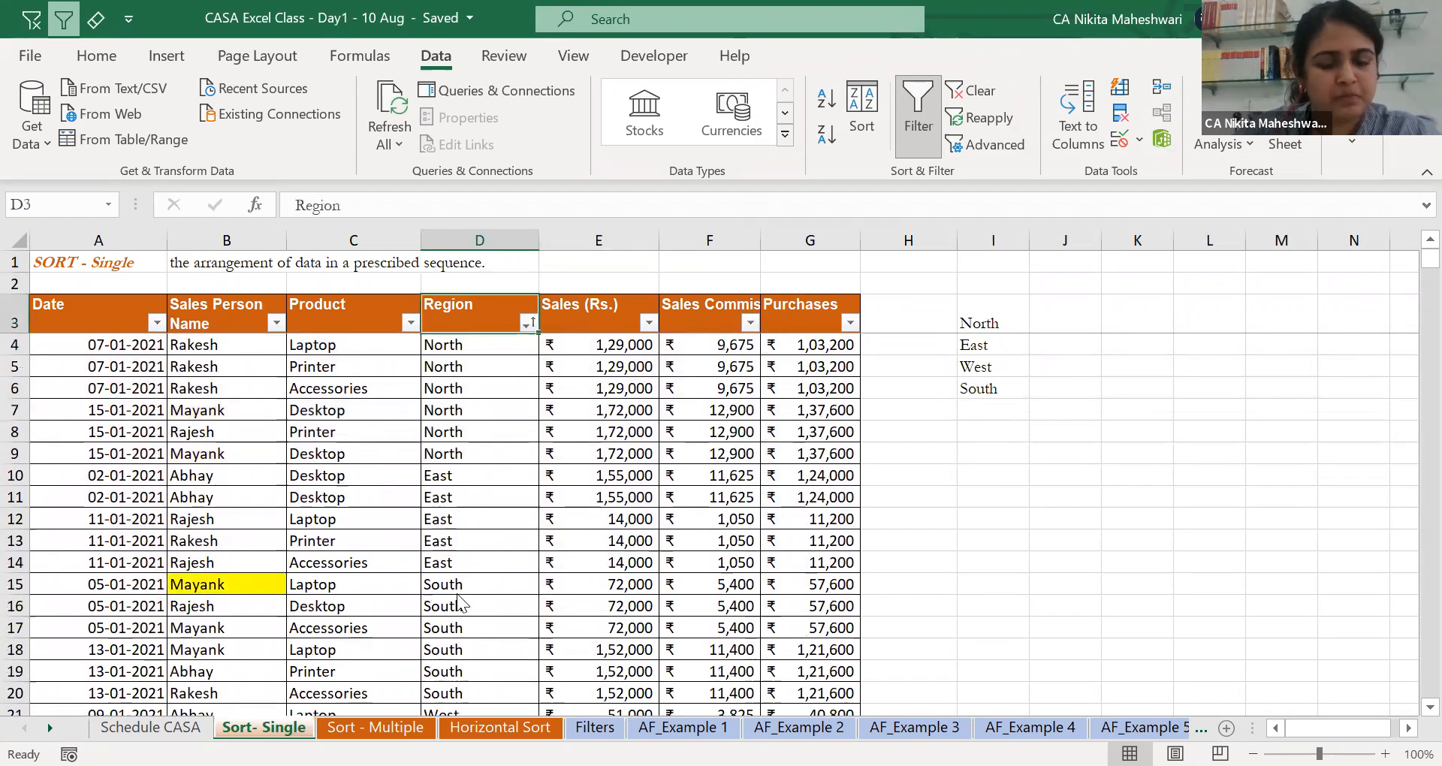
Clear the Region column's sort state and set up a new sort by Region with Custom List as its order.
{"action": "key", "text": "alt+Down"}
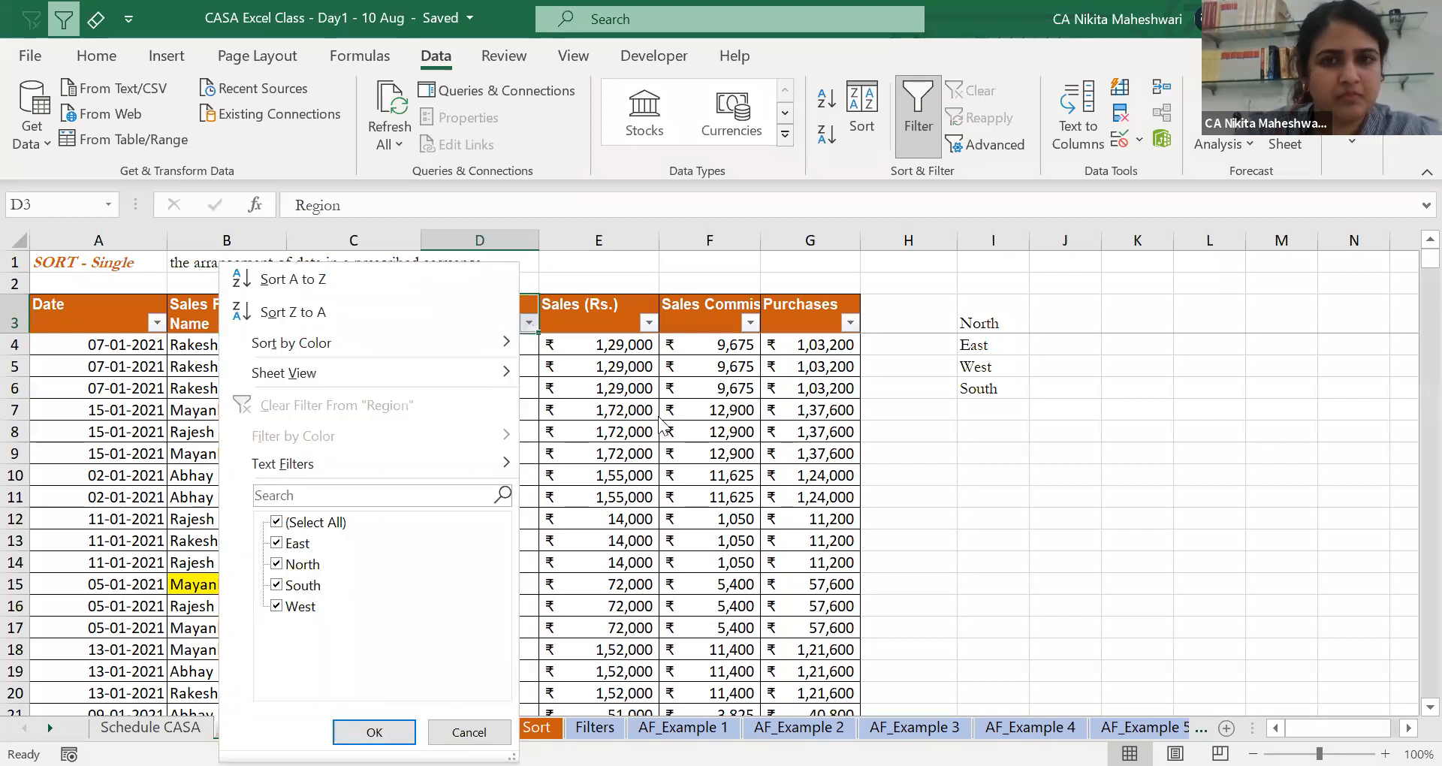
{"action": "left_click", "coordinate": [969, 94]}
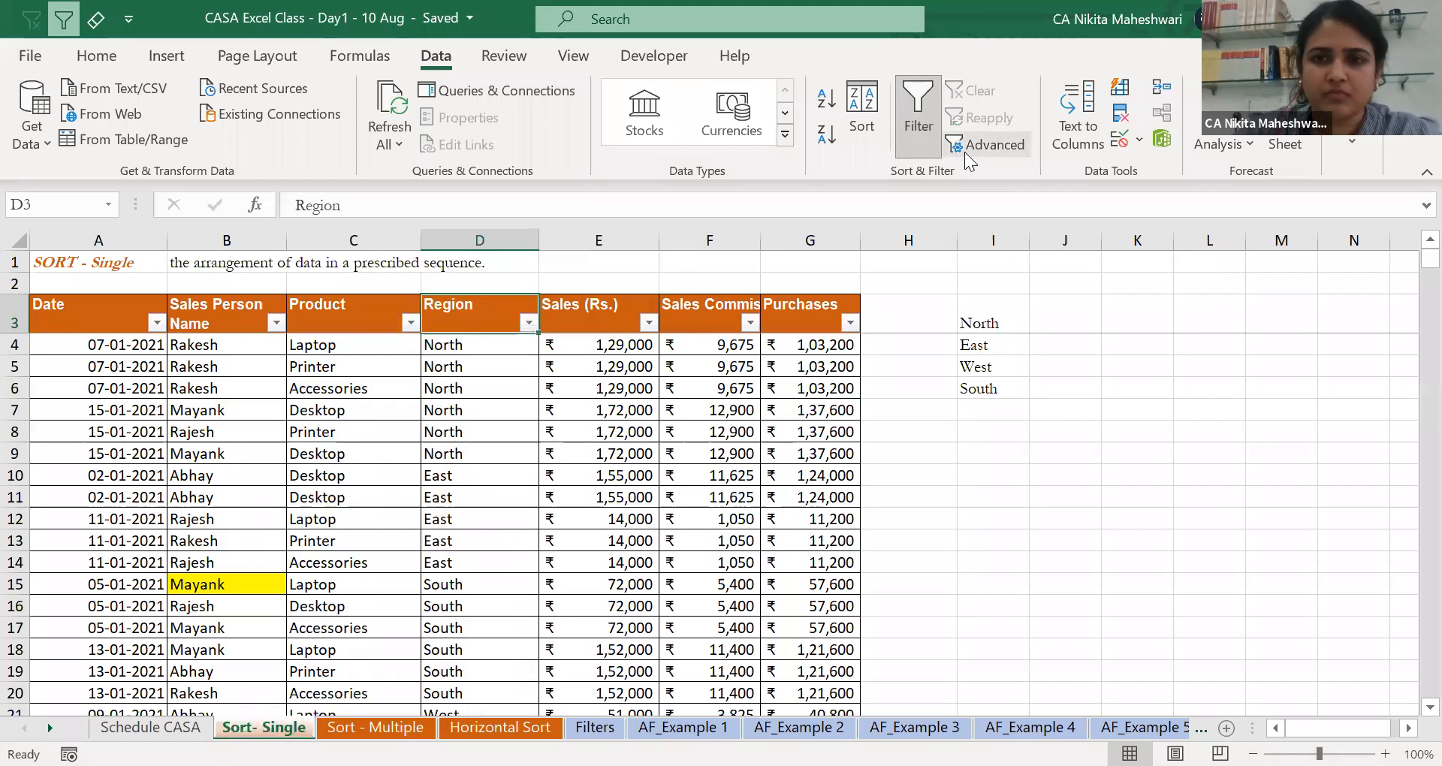
{"action": "left_click", "coordinate": [858, 125]}
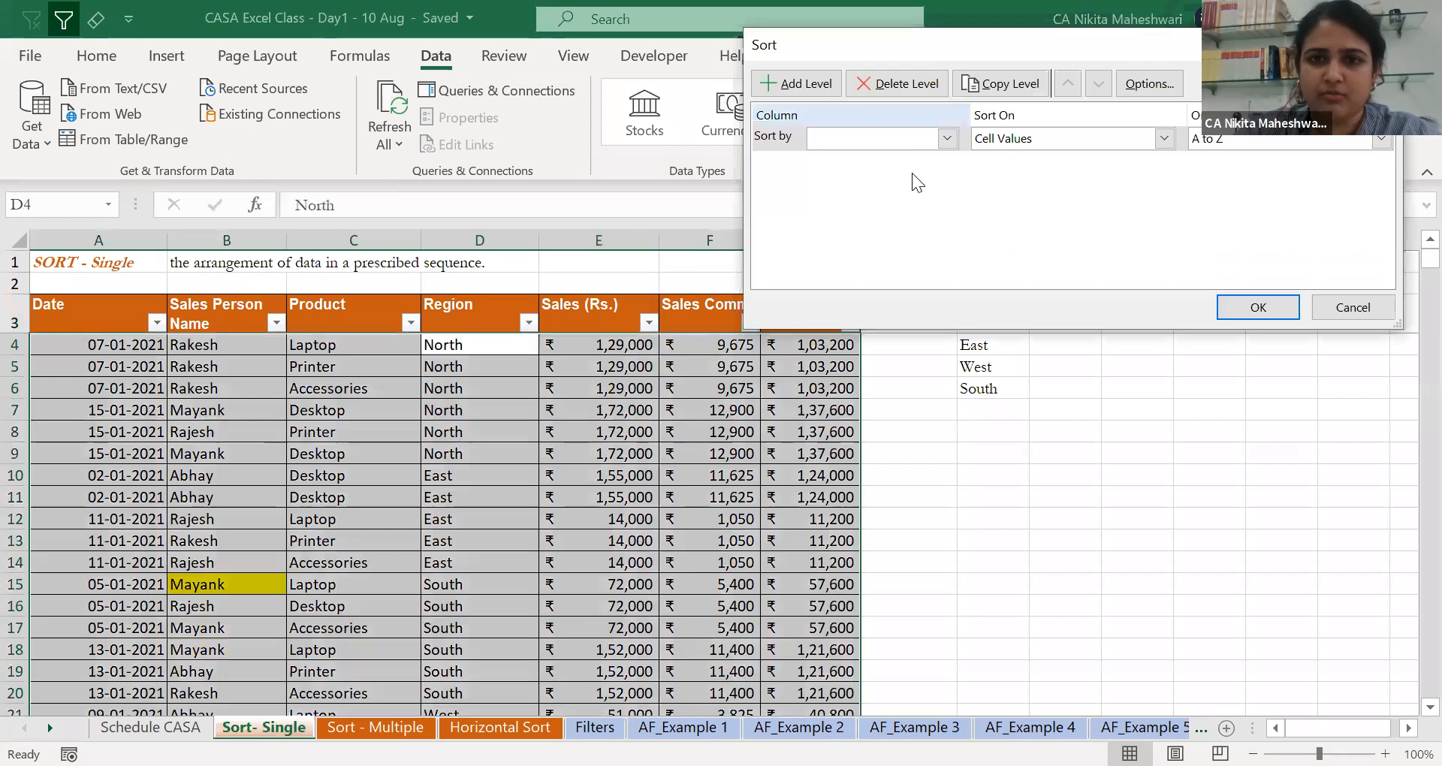
{"action": "left_click", "coordinate": [915, 147]}
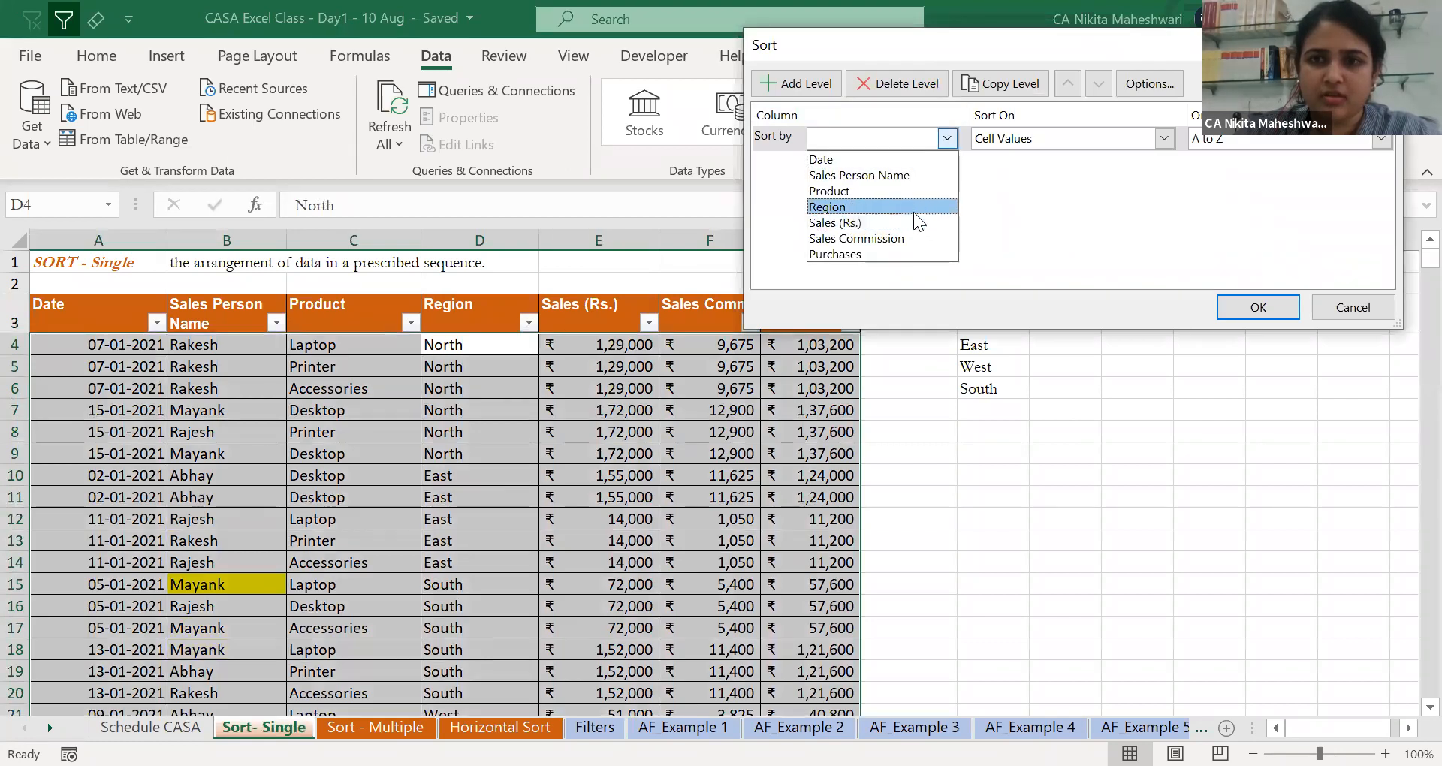
{"action": "left_click", "coordinate": [913, 210]}
{"action": "left_click", "coordinate": [1253, 143]}
{"action": "left_click", "coordinate": [1240, 193]}
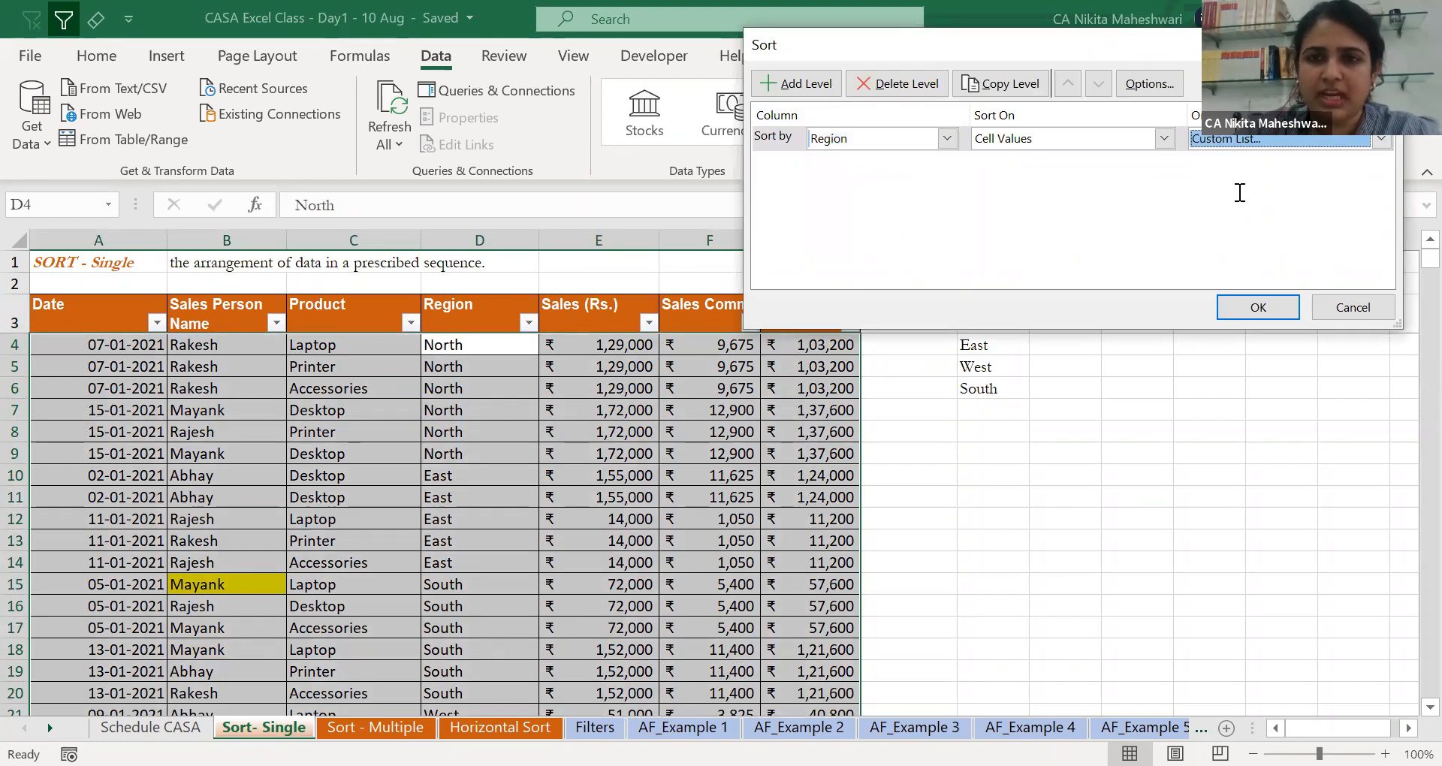
Create the custom list East, West, North, South and sort the table by Region in that order.
{"action": "left_click", "coordinate": [1079, 127]}
{"action": "type", "text": "East"}
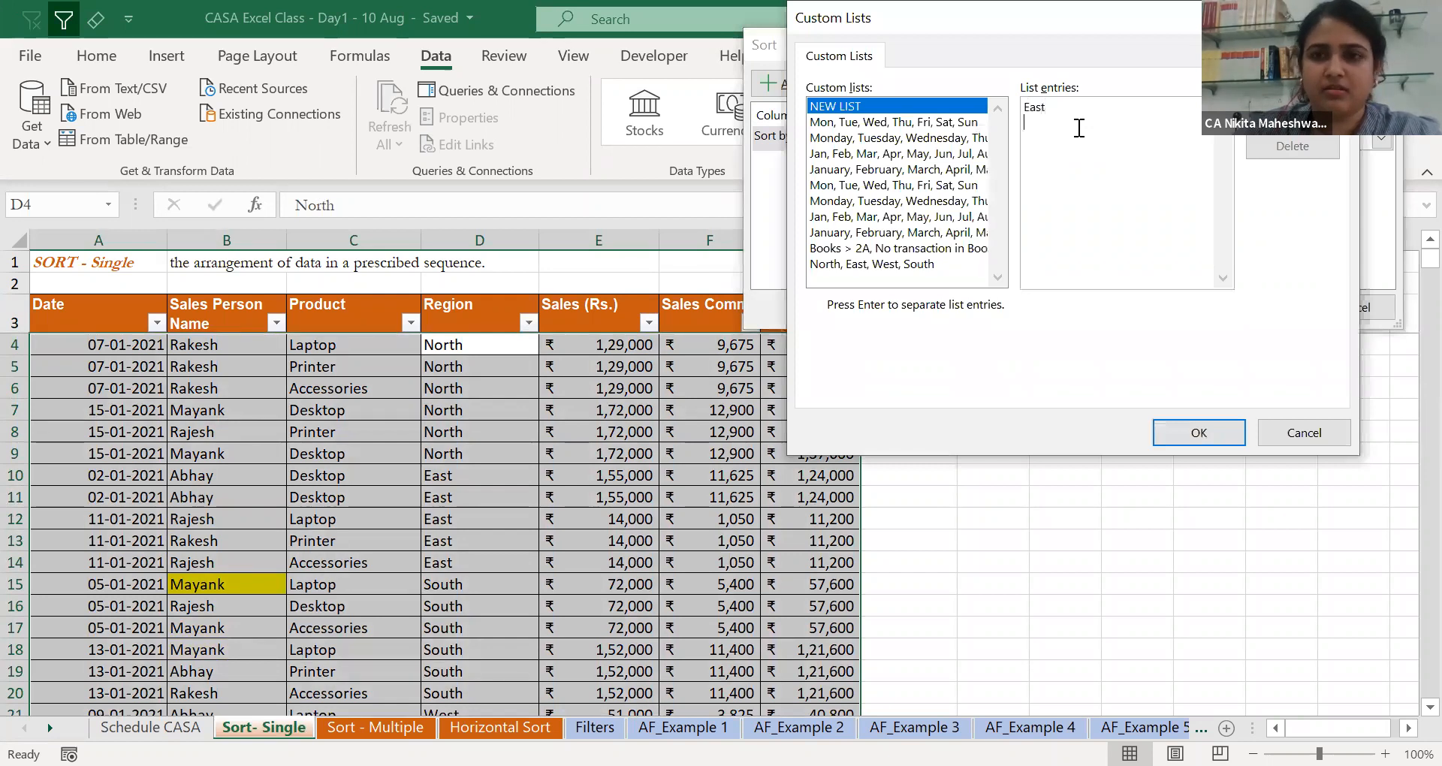
{"action": "key", "text": "Return"}
{"action": "type", "text": "West"}
{"action": "key", "text": "Return"}
{"action": "type", "text": "North"}
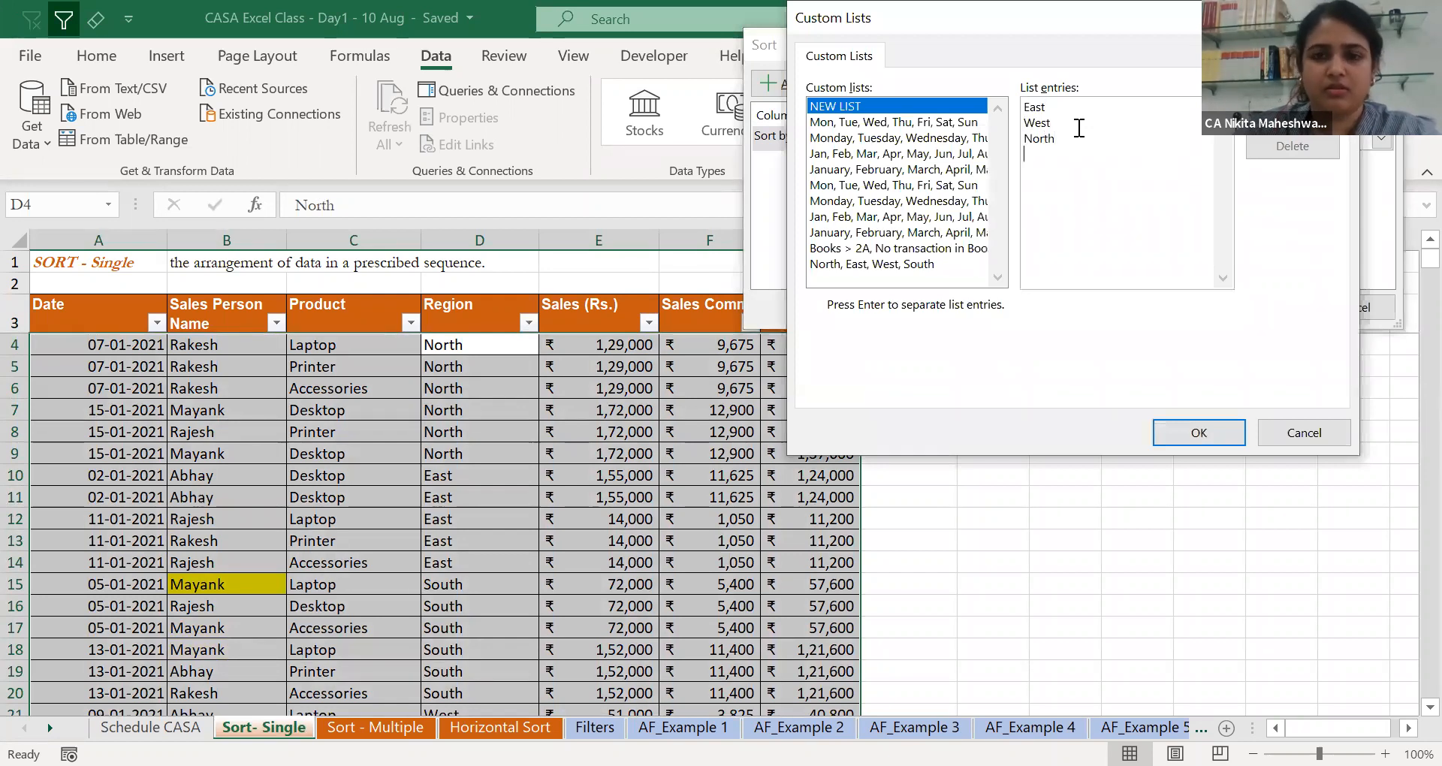
{"action": "key", "text": "Return"}
{"action": "type", "text": "South"}
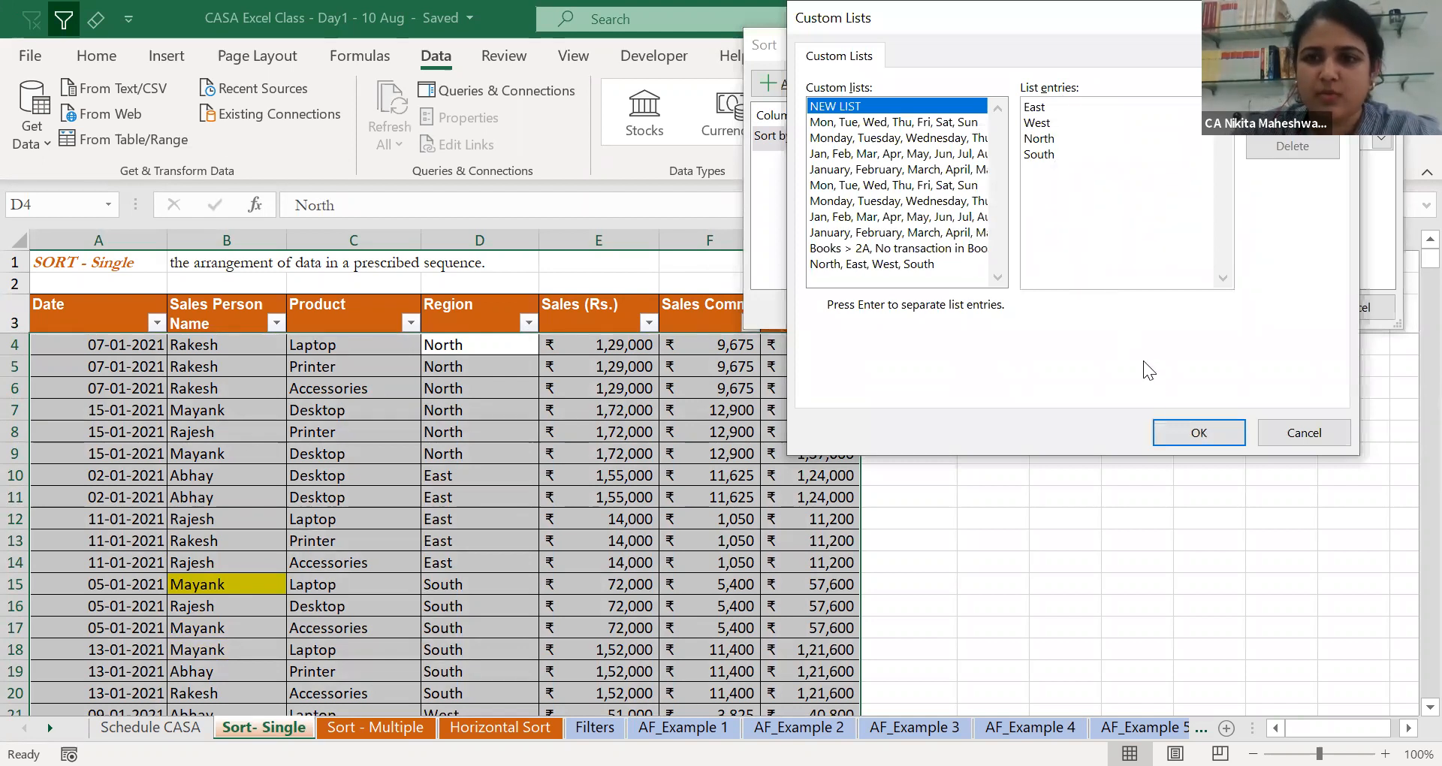
{"action": "left_click", "coordinate": [1194, 432]}
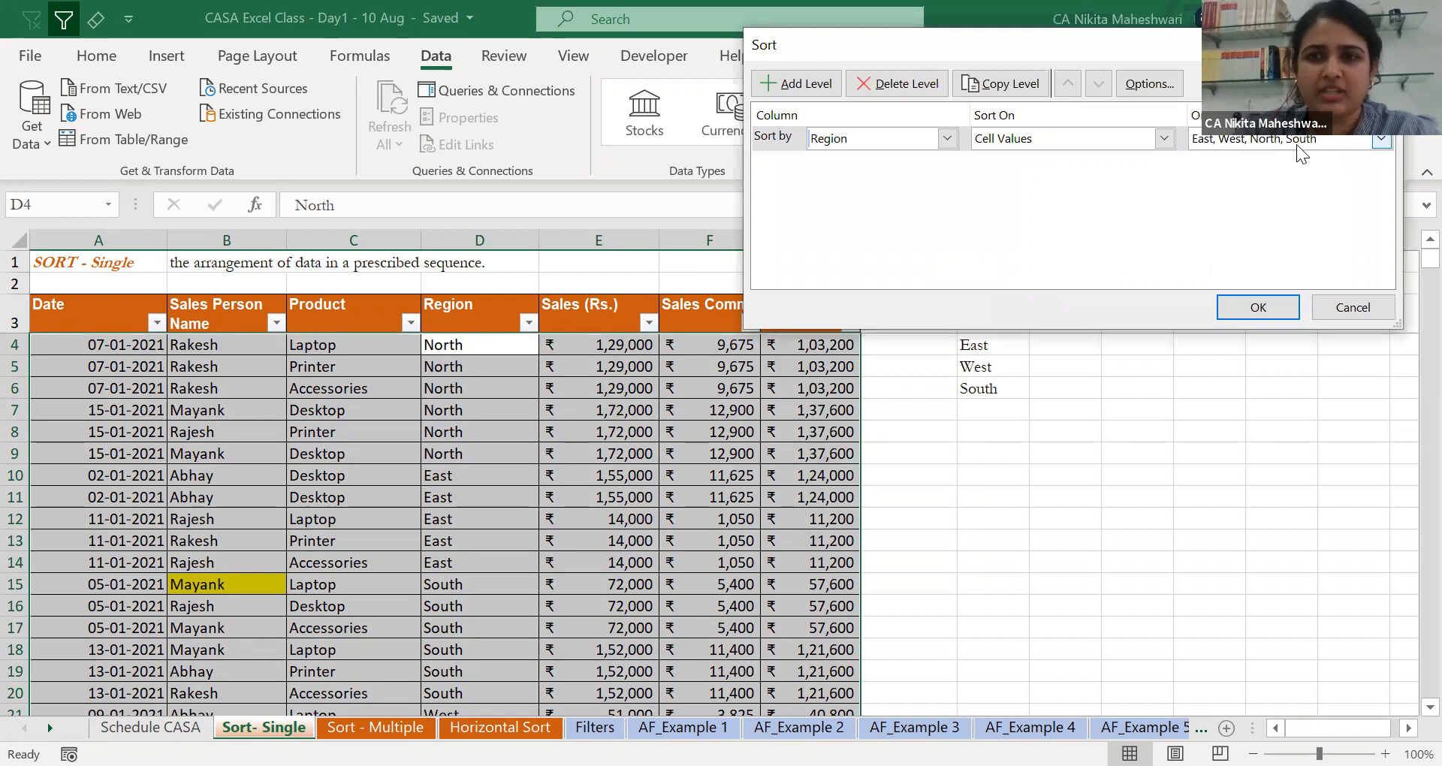
{"action": "left_click", "coordinate": [1235, 306]}
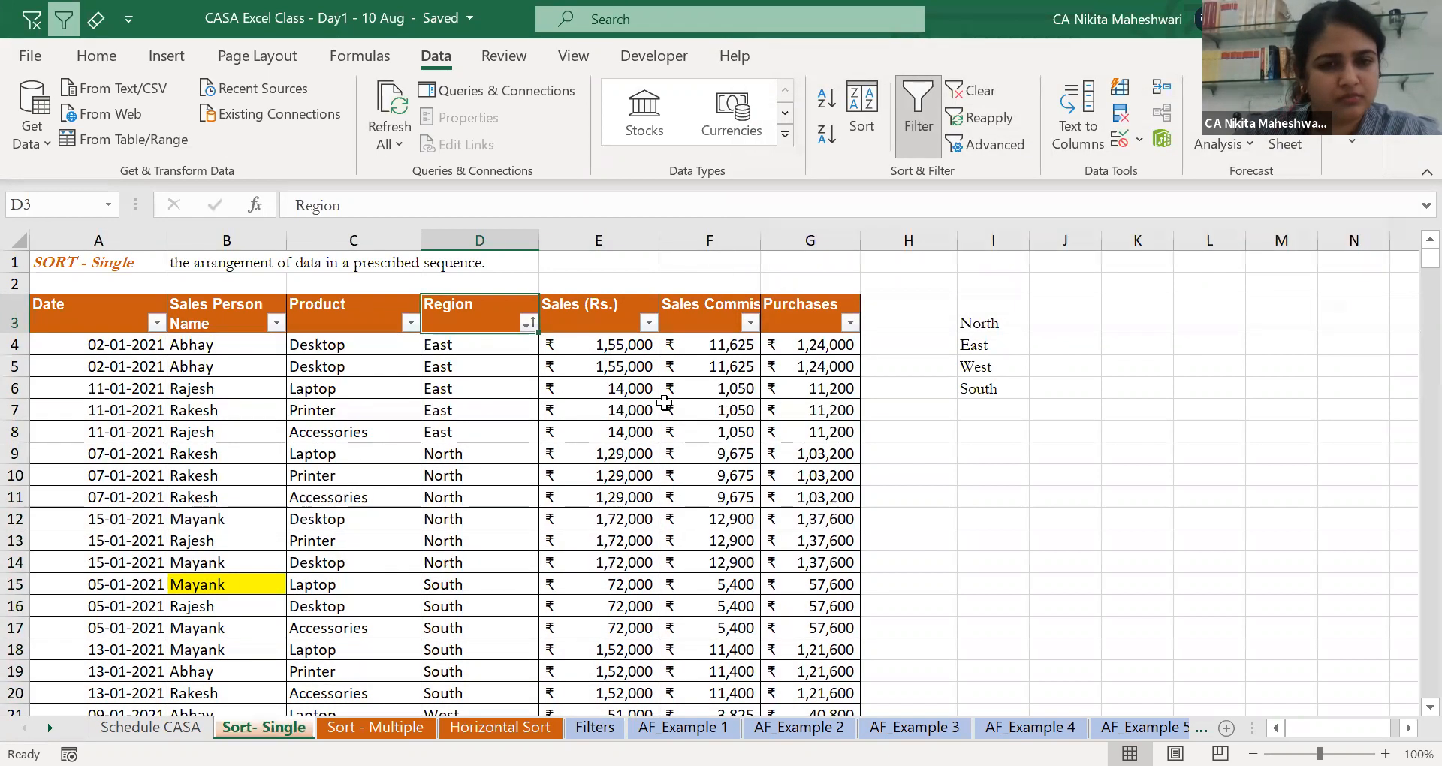
{"action": "scroll", "coordinate": [522, 553], "scroll_direction": "down", "scroll_amount": 5}
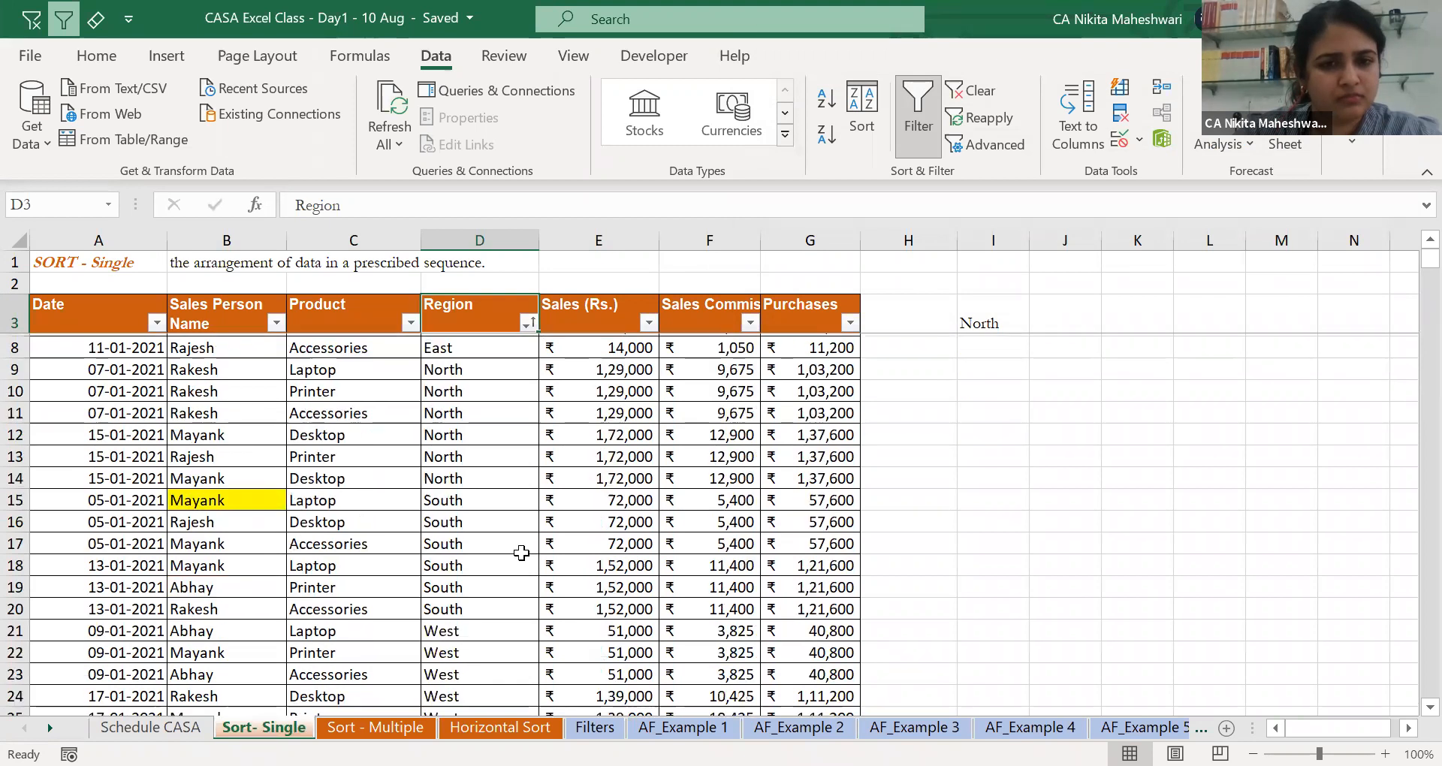
{"action": "scroll", "coordinate": [521, 553], "scroll_direction": "up", "scroll_amount": 5}
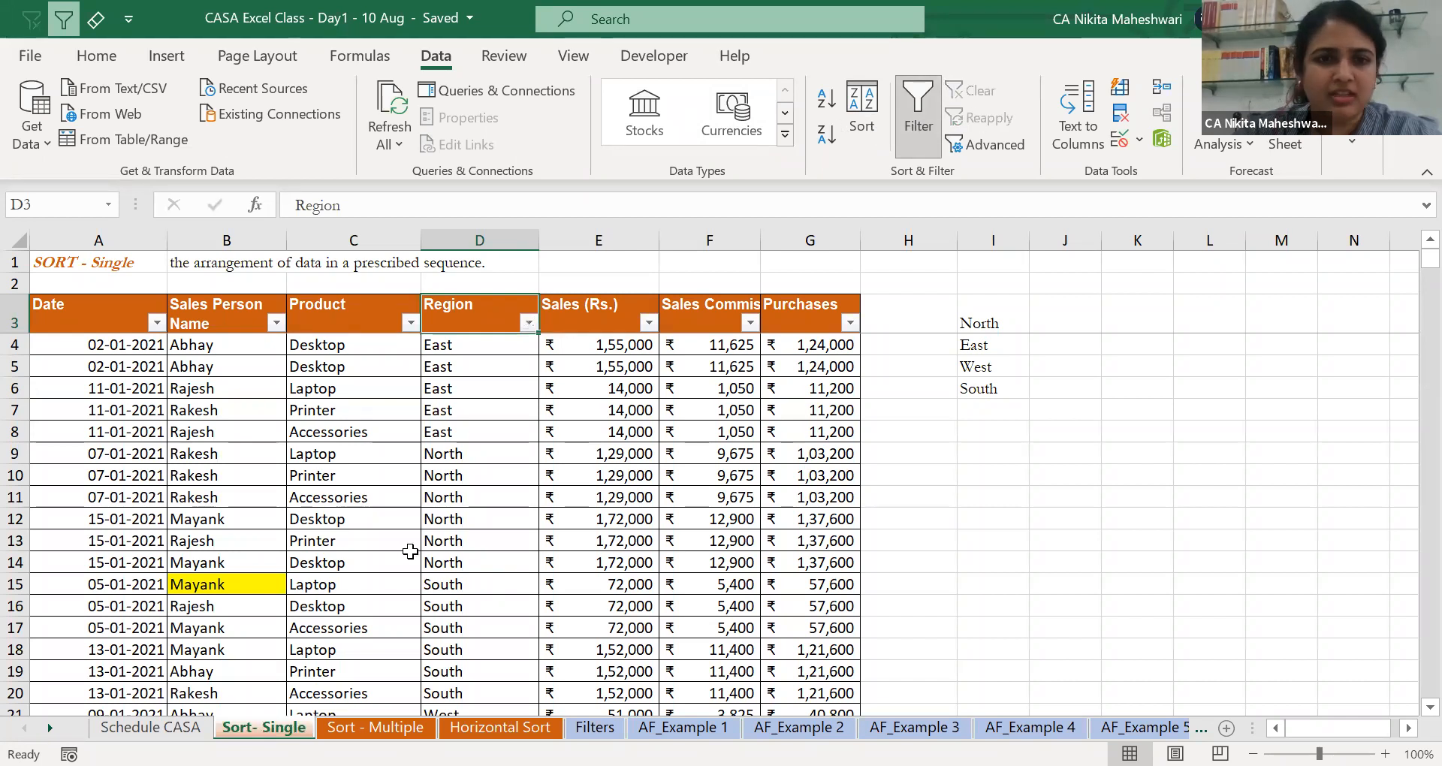
Remove the filter buttons from the table's header row and undo the filter placed on the two selected Product cells.
{"action": "left_click_drag", "start_coordinate": [405, 563], "coordinate": [405, 542]}
{"action": "left_click", "coordinate": [855, 144]}
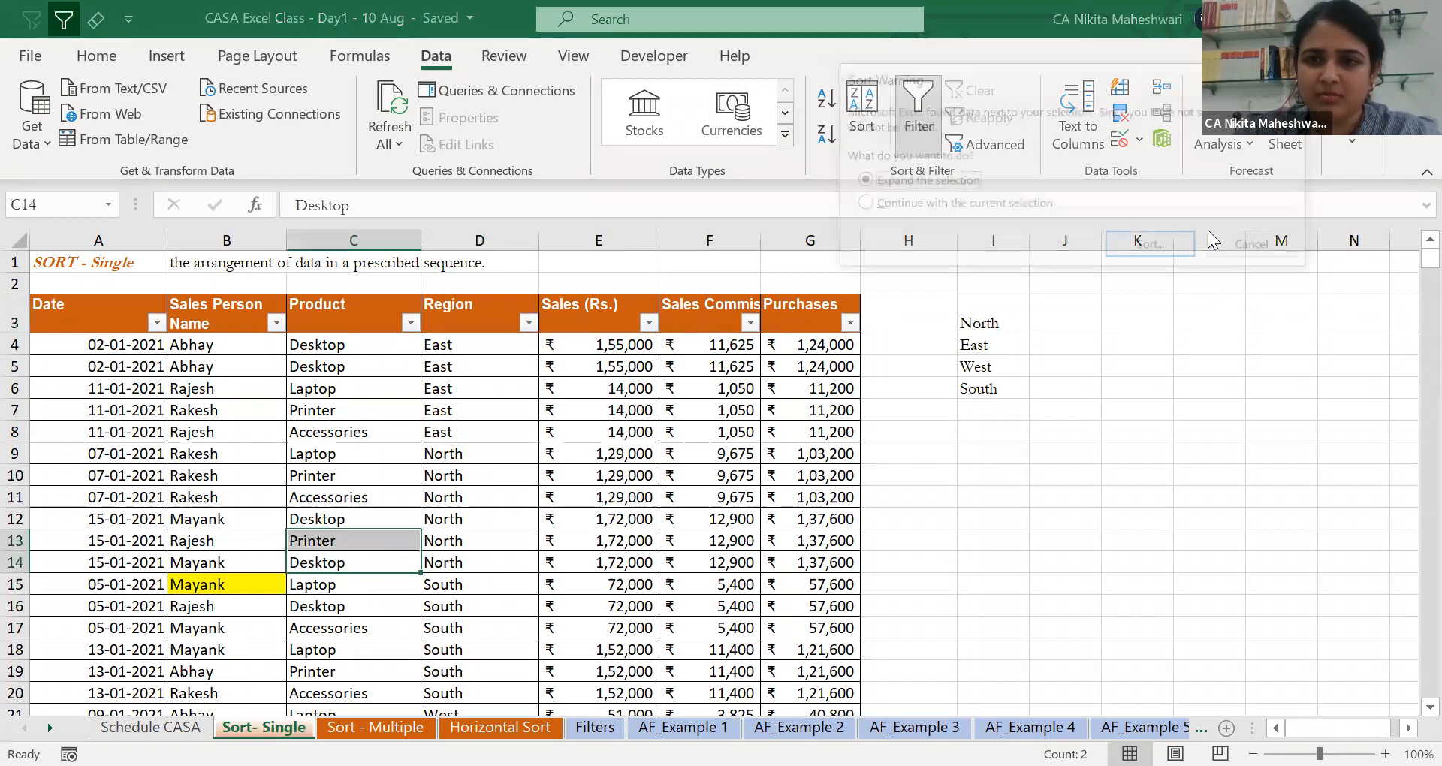
{"action": "left_click", "coordinate": [931, 112]}
{"action": "left_click", "coordinate": [932, 123]}
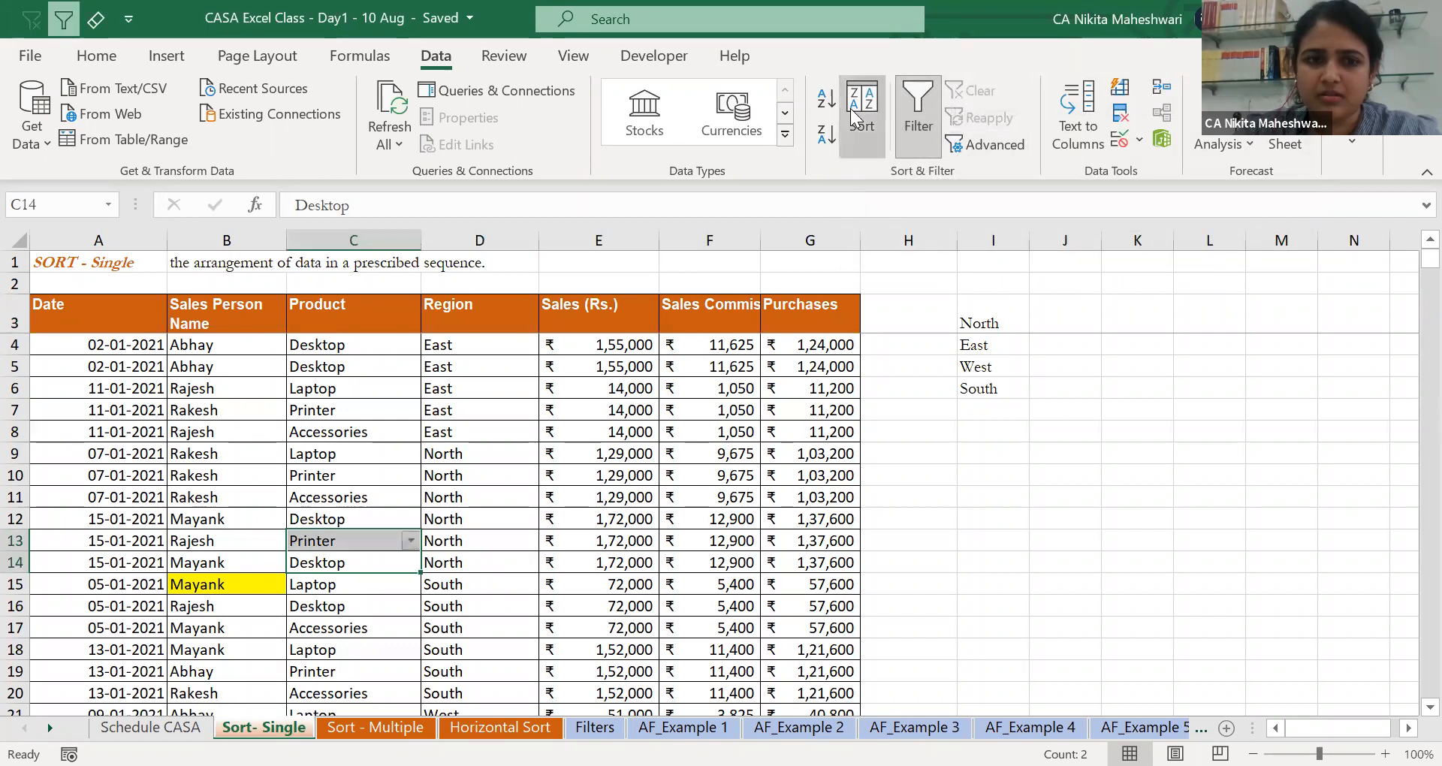
{"action": "key", "text": "ctrl+z"}
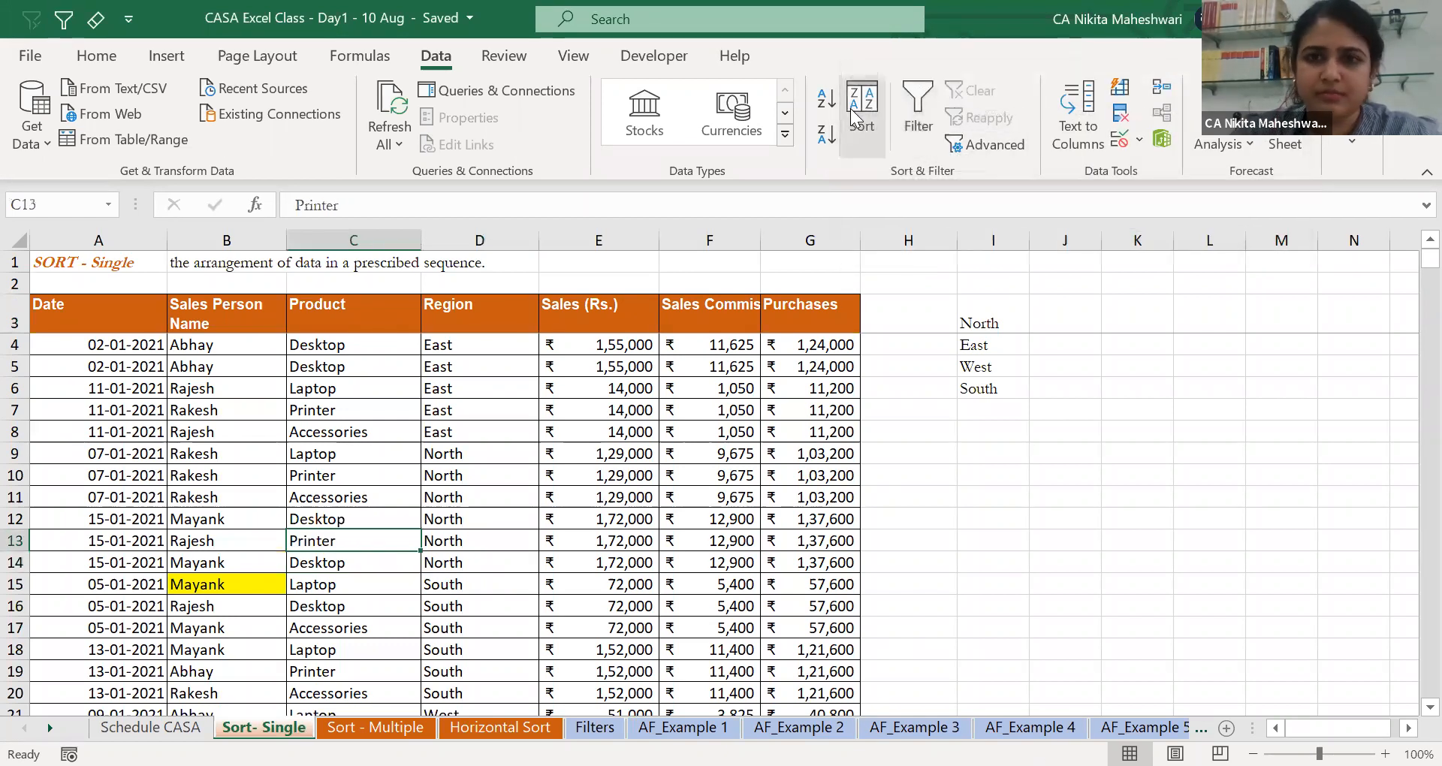
{"action": "left_click", "coordinate": [909, 109]}
{"action": "left_click", "coordinate": [875, 105]}
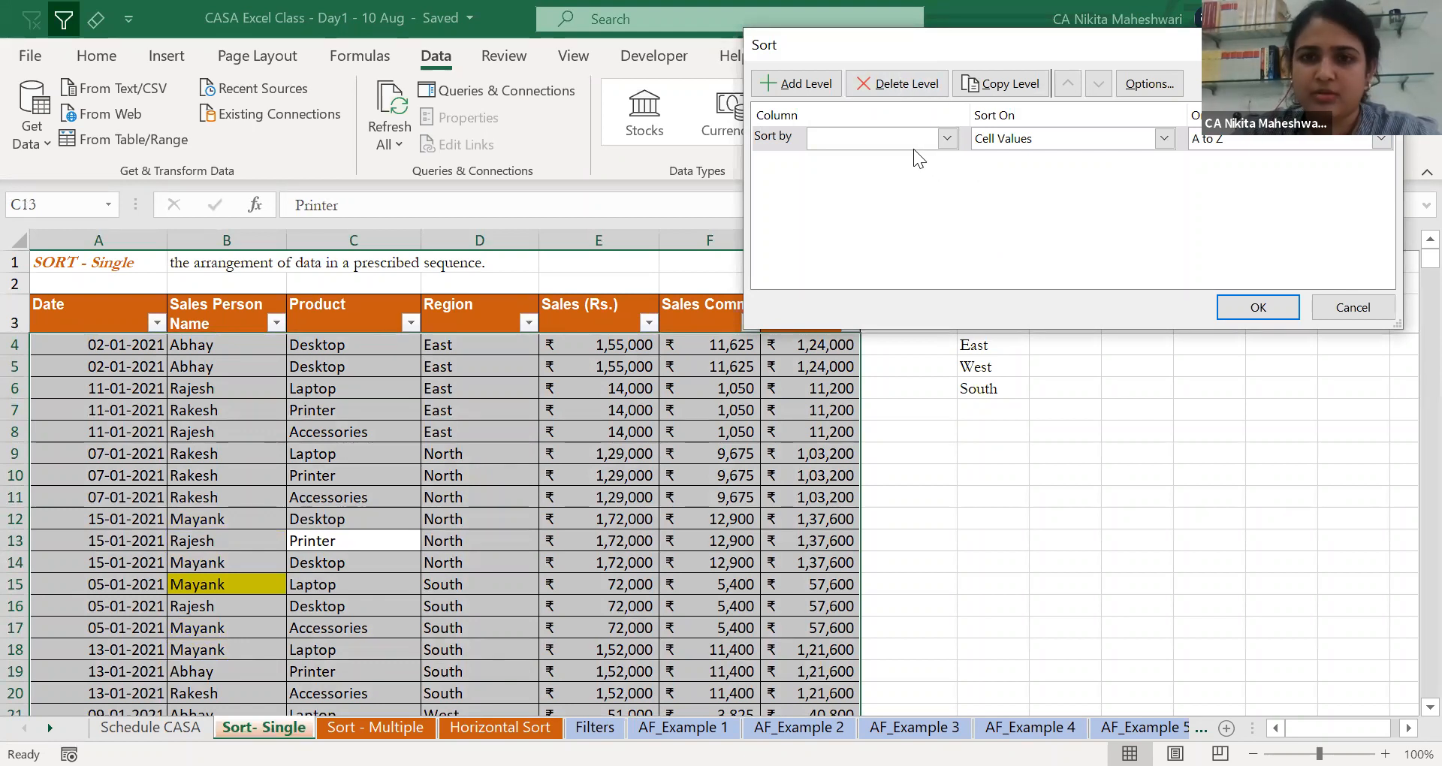
{"action": "left_click", "coordinate": [1338, 308]}
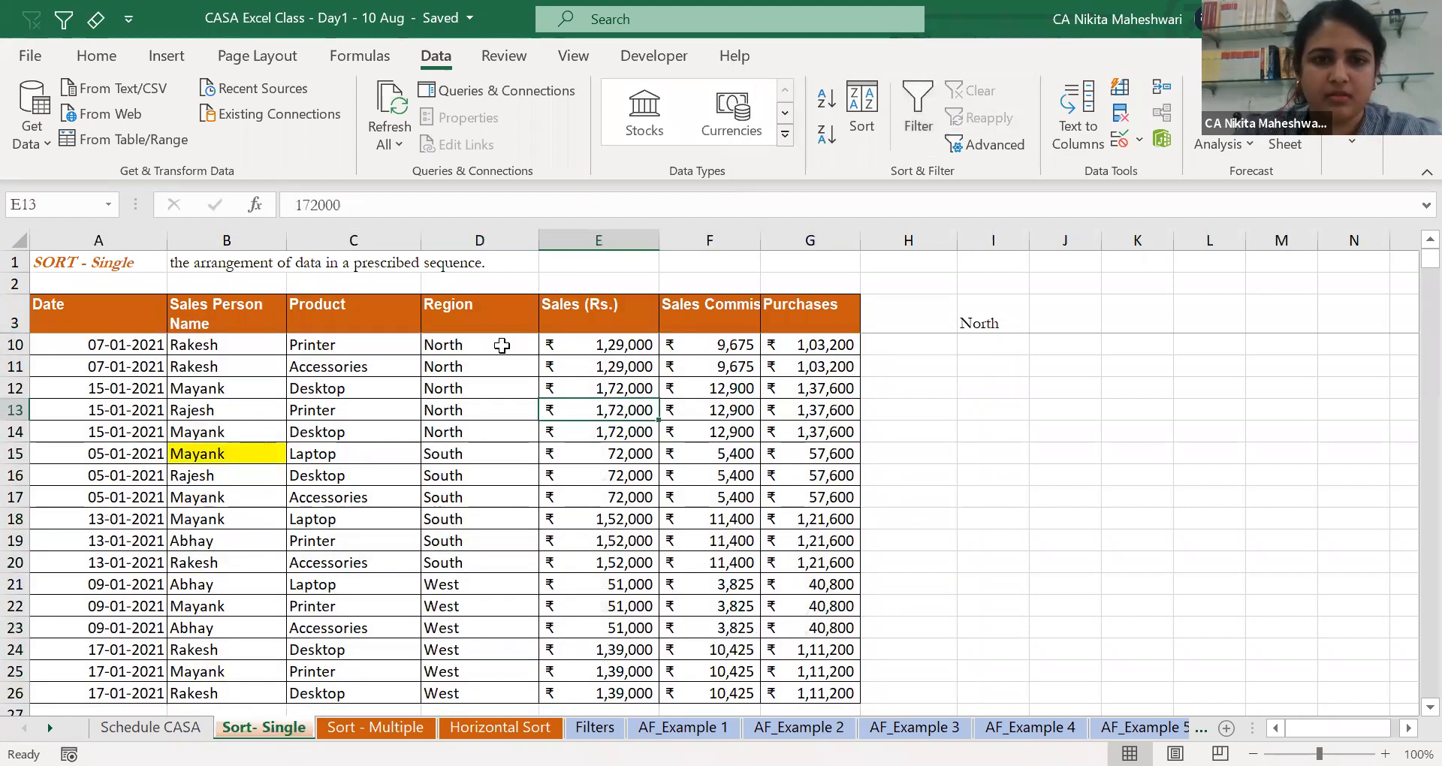
Set up a sort of the sales table by Region on cell values, with Custom List as its order.
{"action": "left_click", "coordinate": [472, 309]}
{"action": "key", "text": "Home"}
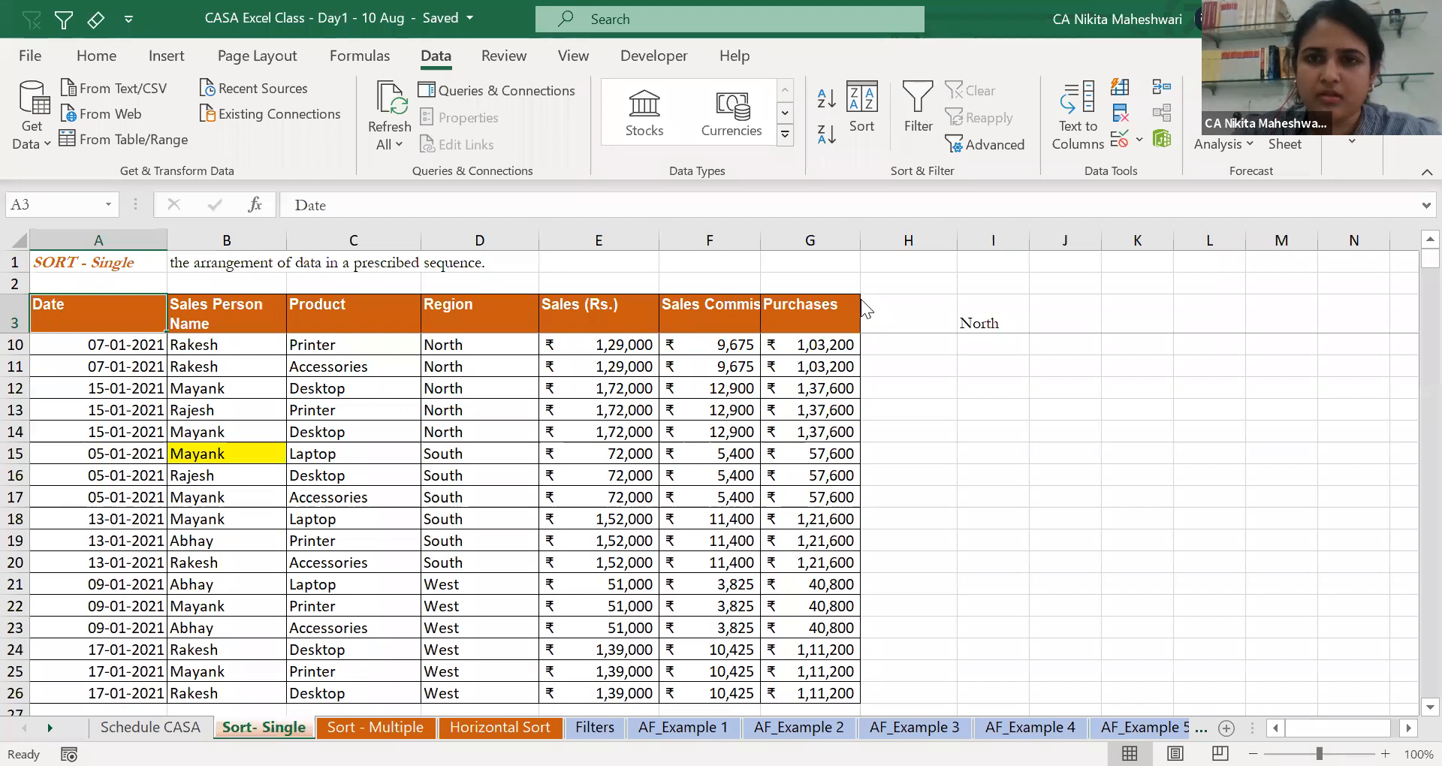
{"action": "left_click", "coordinate": [868, 104]}
{"action": "left_click", "coordinate": [947, 139]}
{"action": "left_click", "coordinate": [929, 207]}
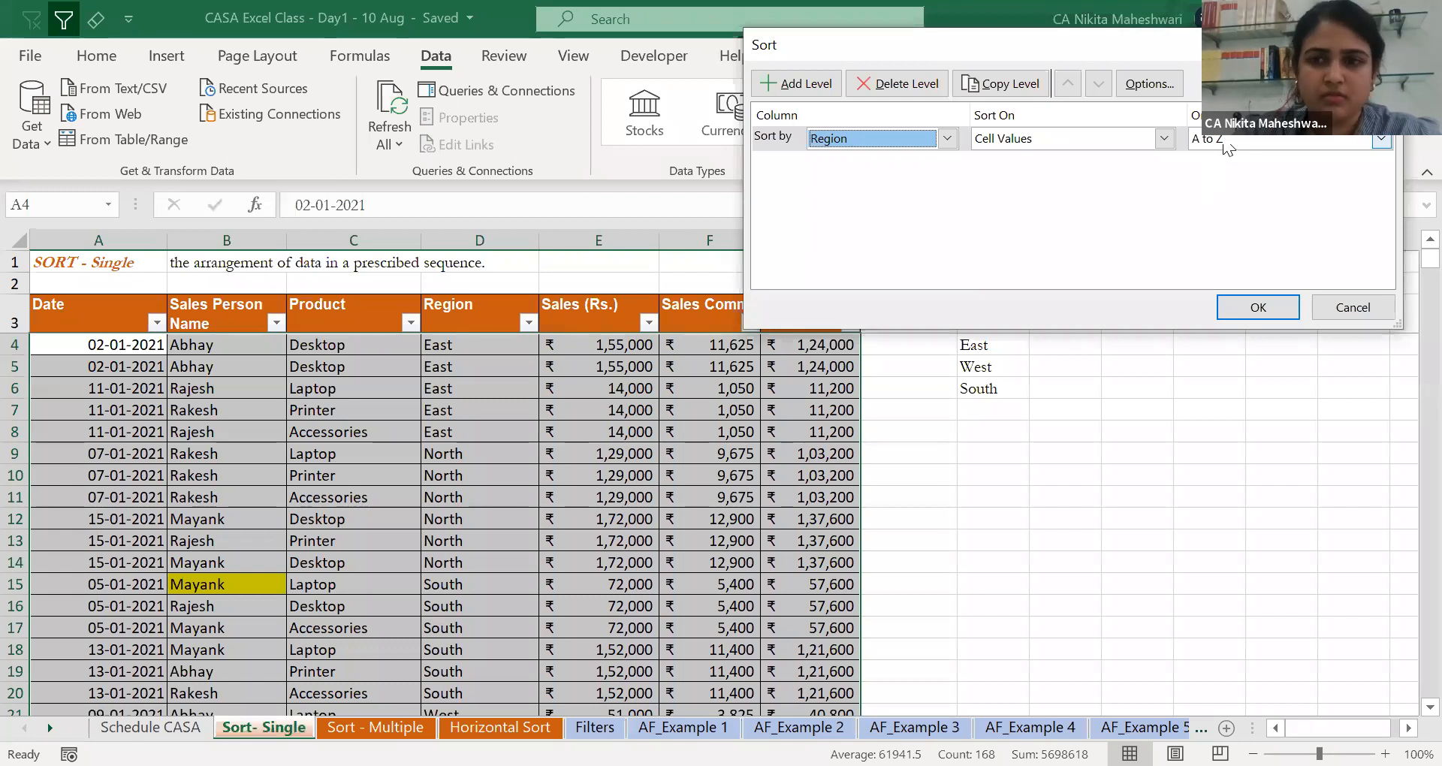
{"action": "left_click", "coordinate": [1229, 145]}
{"action": "left_click", "coordinate": [1228, 197]}
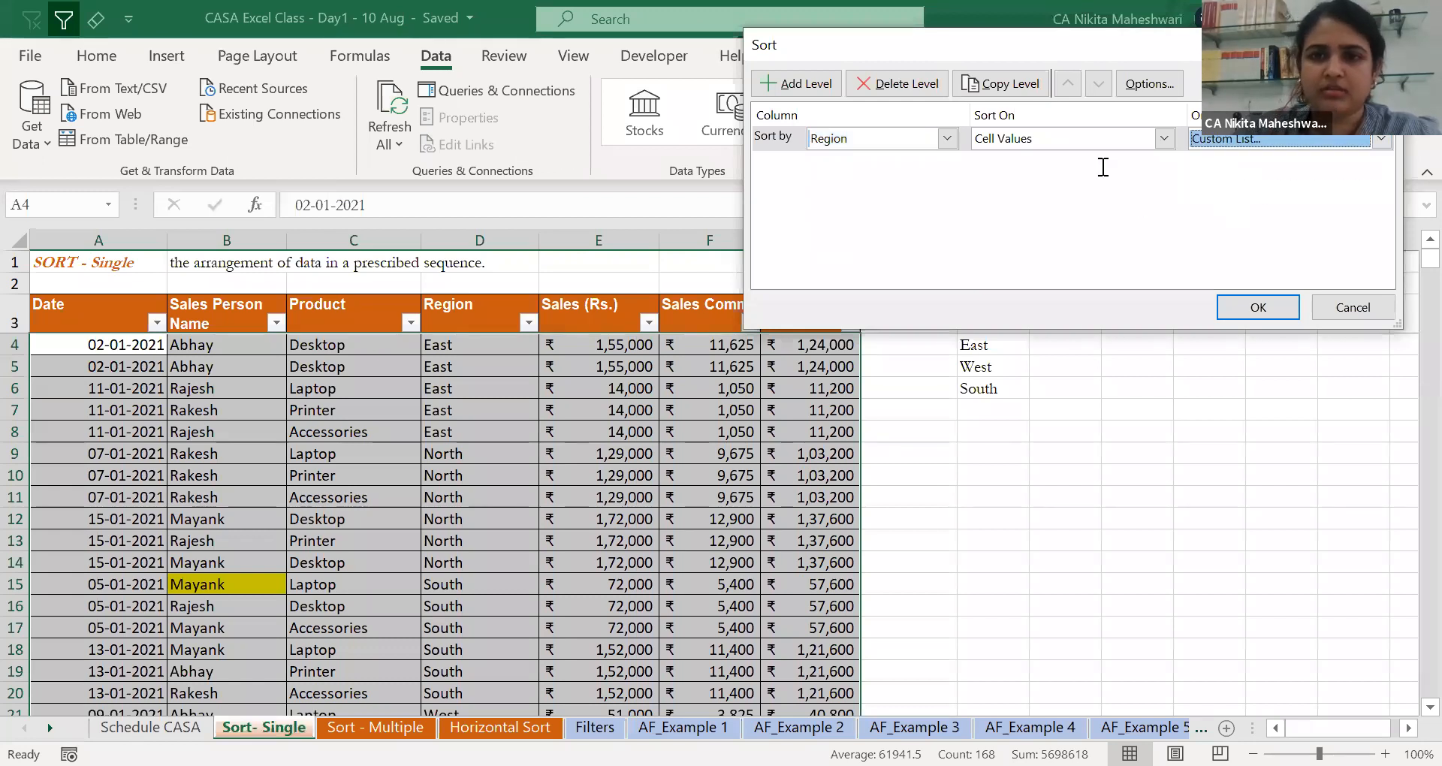
{"action": "type", "text": "North,East"}
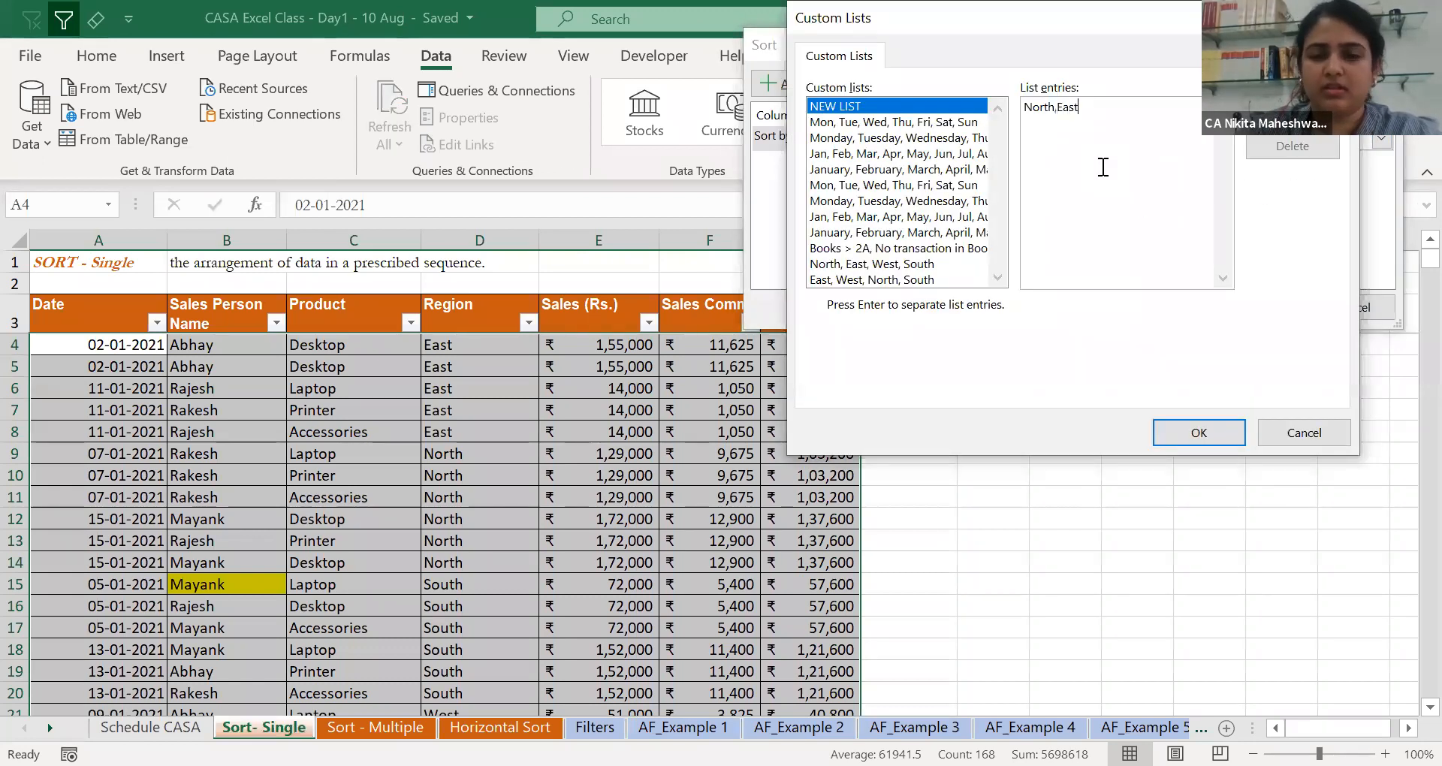
{"action": "type", "text": ",South,"}
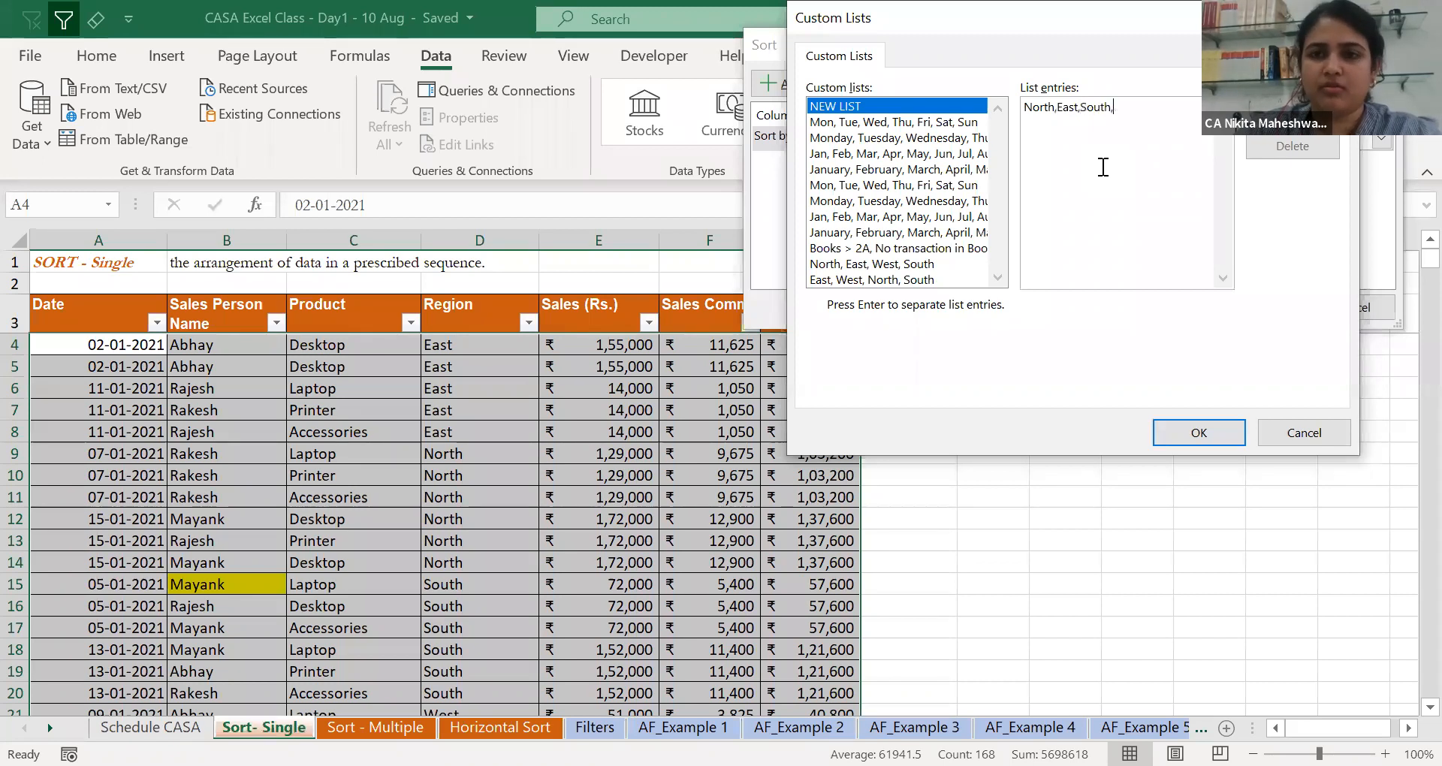
{"action": "type", "text": "So"}
{"action": "key", "text": "BackSpace"}
{"action": "key", "text": "BackSpace"}
{"action": "type", "text": "West,South"}
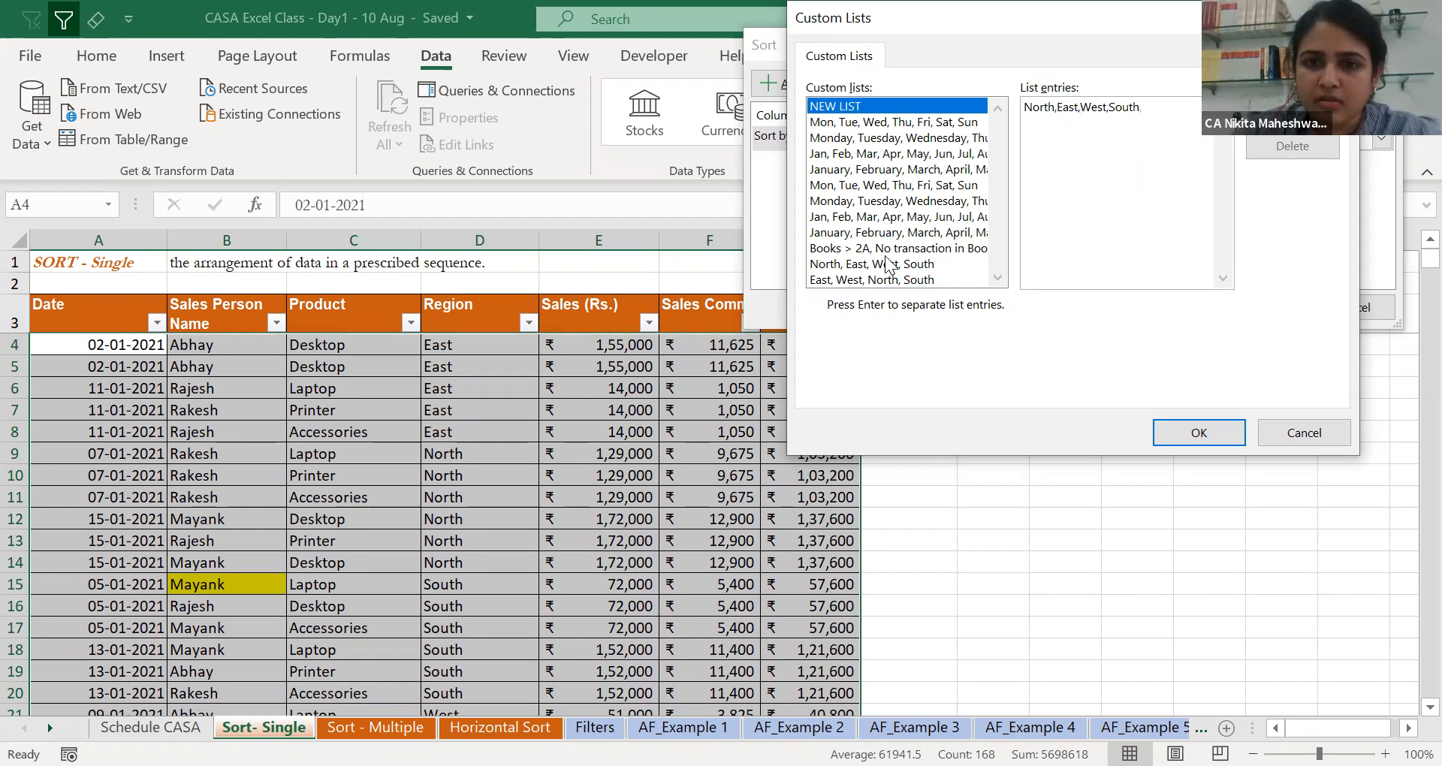
Permanently delete the custom lists North, East, West, South and East, West, North, South.
{"action": "left_click", "coordinate": [888, 265]}
{"action": "left_click", "coordinate": [1292, 146]}
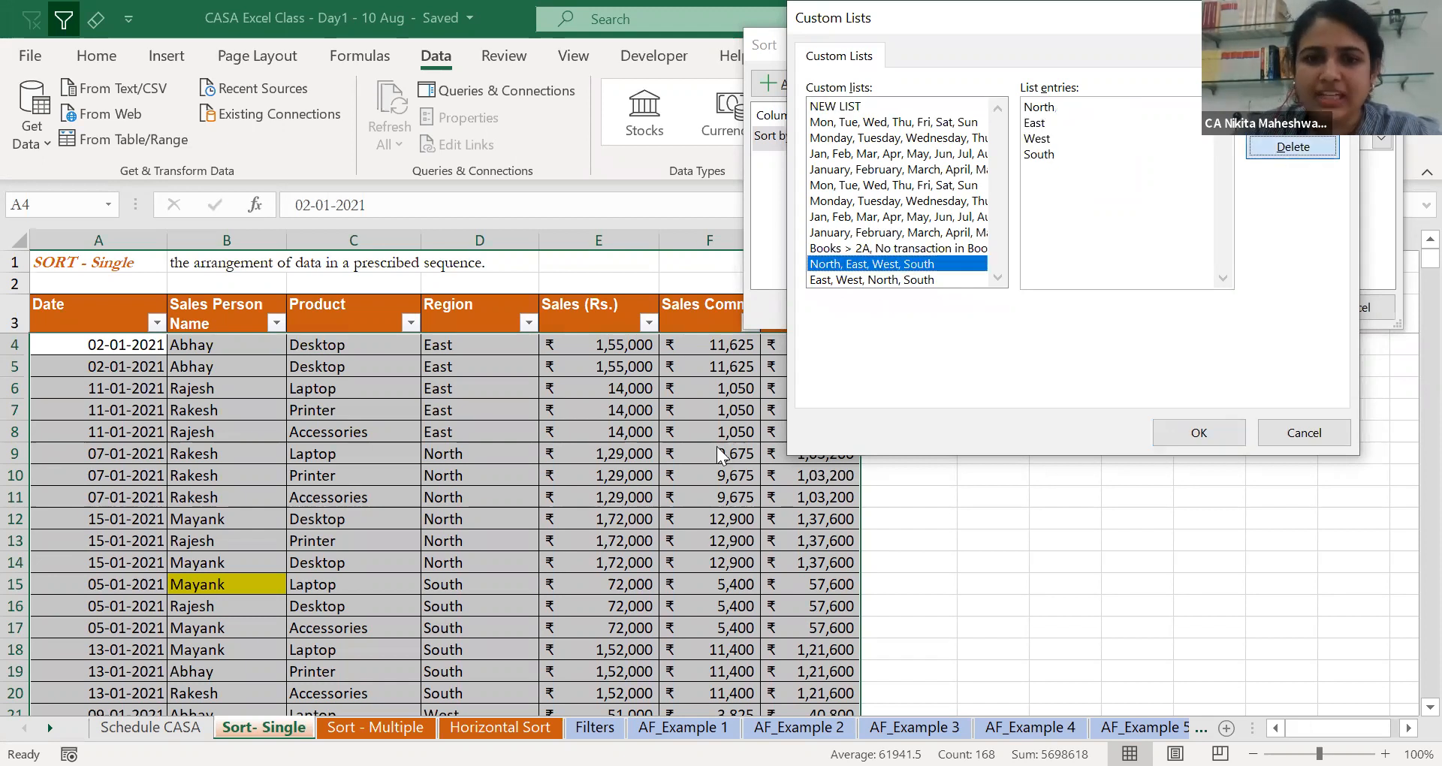
{"action": "left_click", "coordinate": [687, 458]}
{"action": "left_click", "coordinate": [1292, 146]}
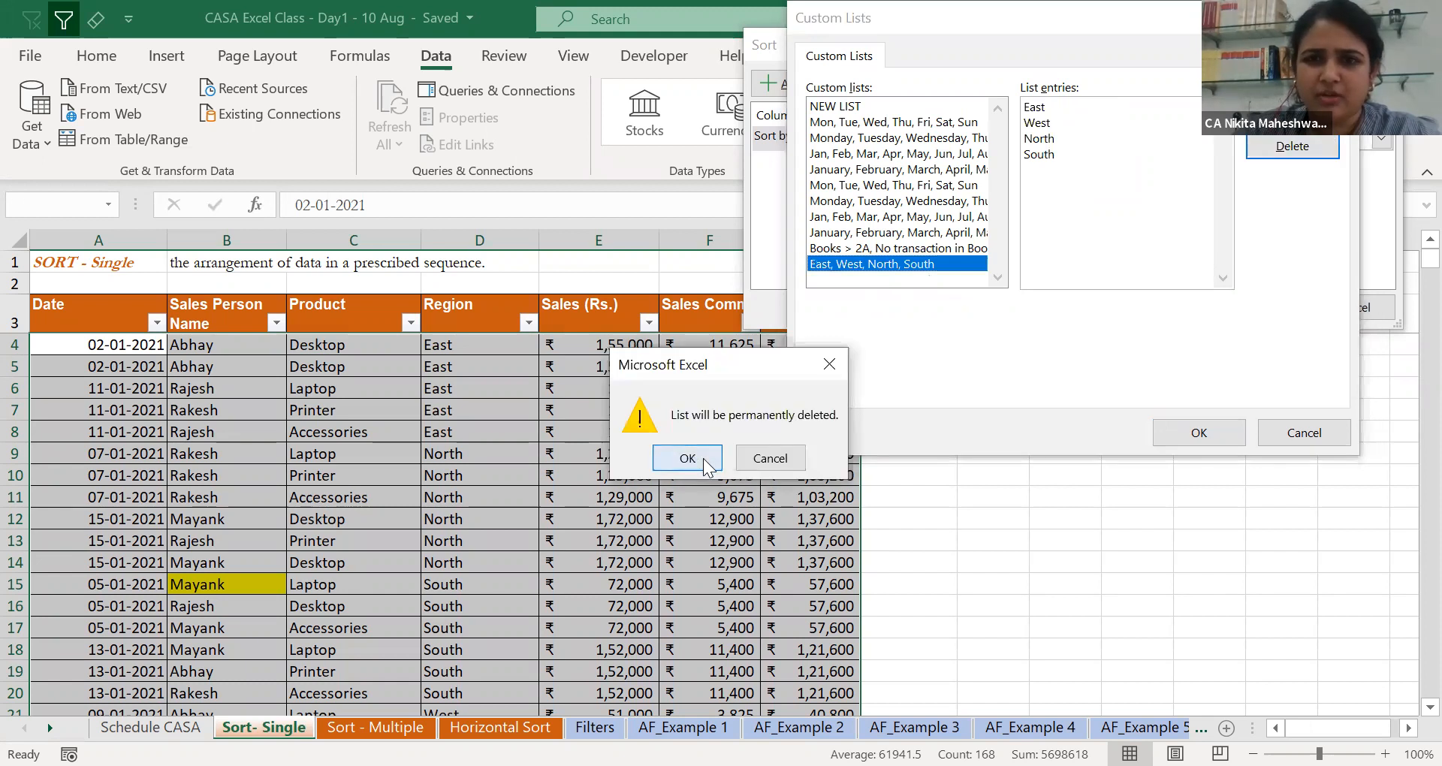
{"action": "left_click", "coordinate": [687, 457]}
Create the custom list North, East, West, South and sort the table by Region in that order.
{"action": "type", "text": "orth,Eas"}
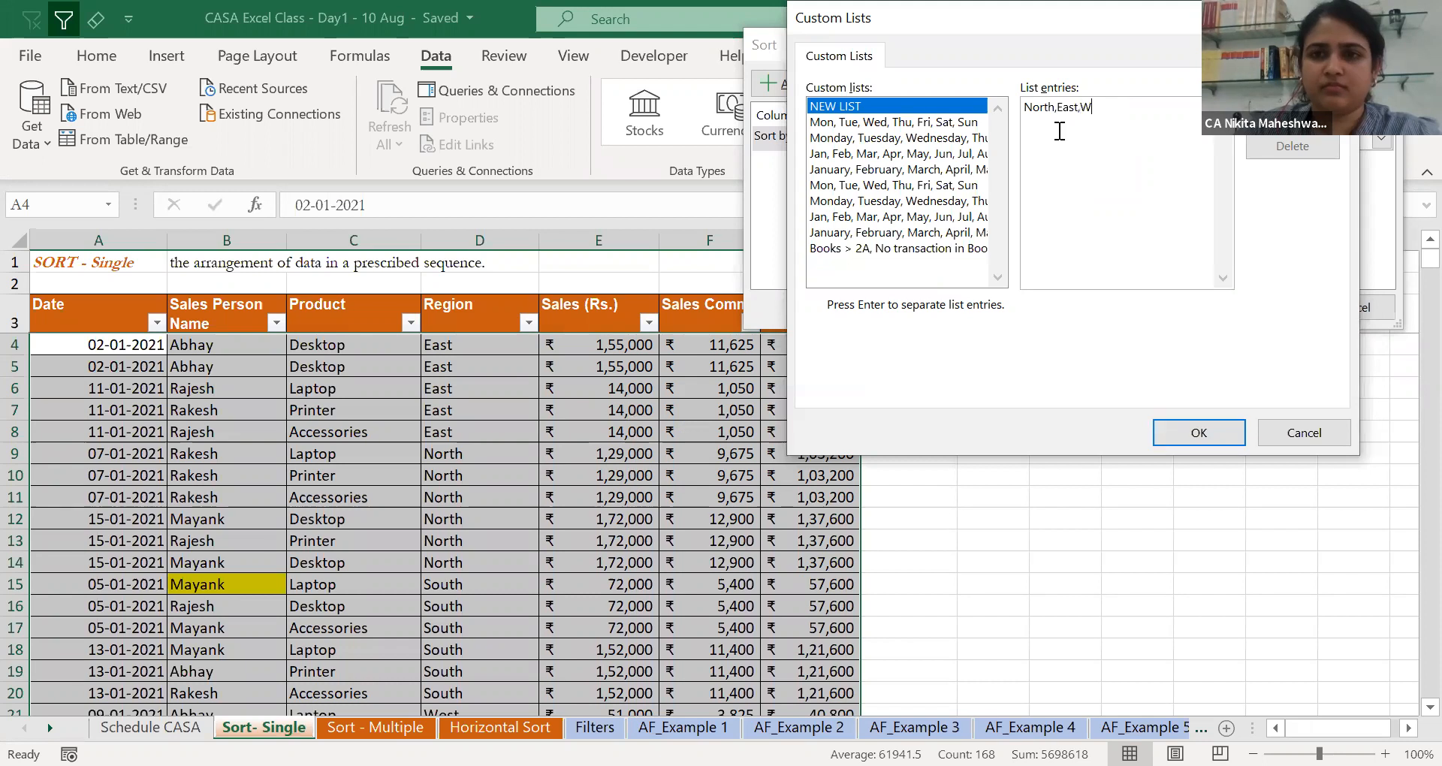
{"action": "type", "text": "t,West,South,"}
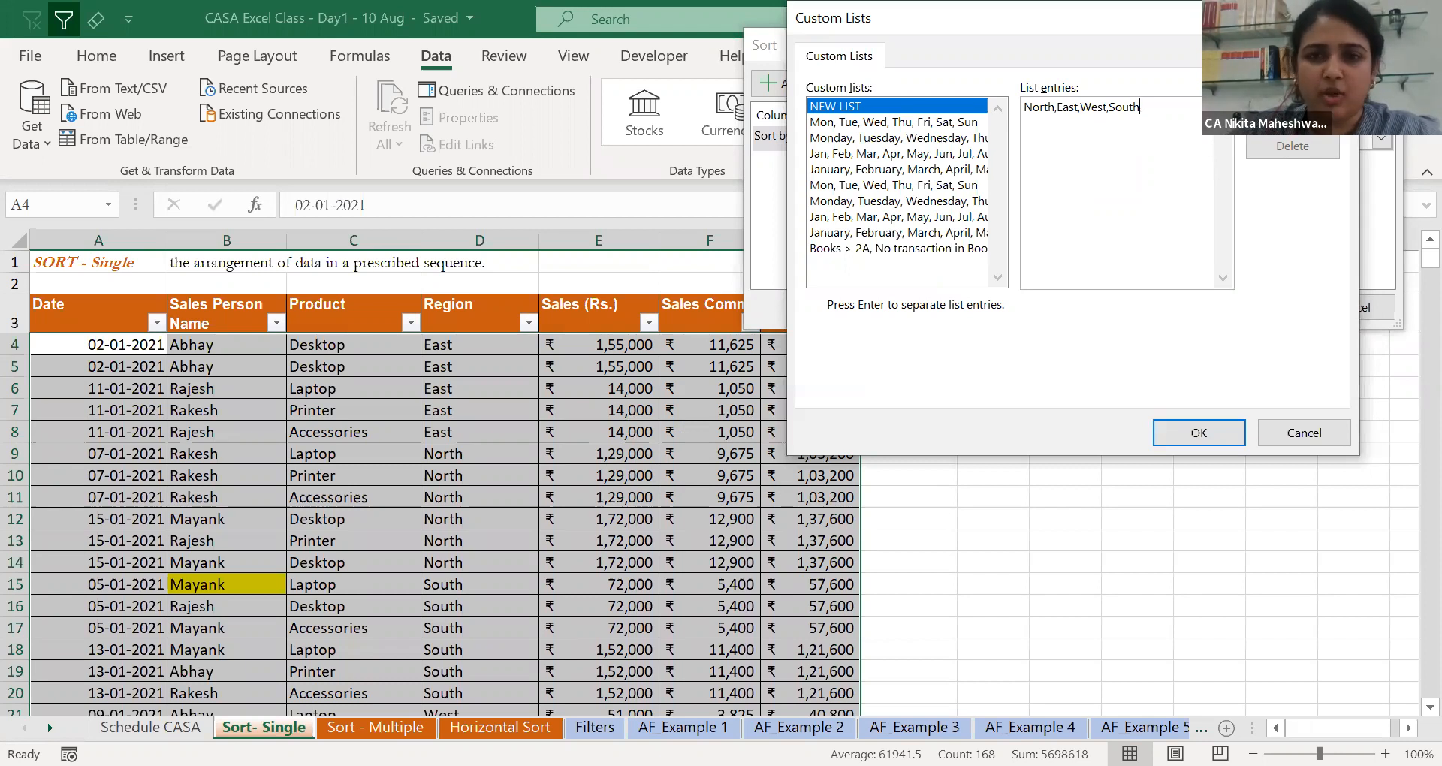
{"action": "left_click", "coordinate": [1291, 113]}
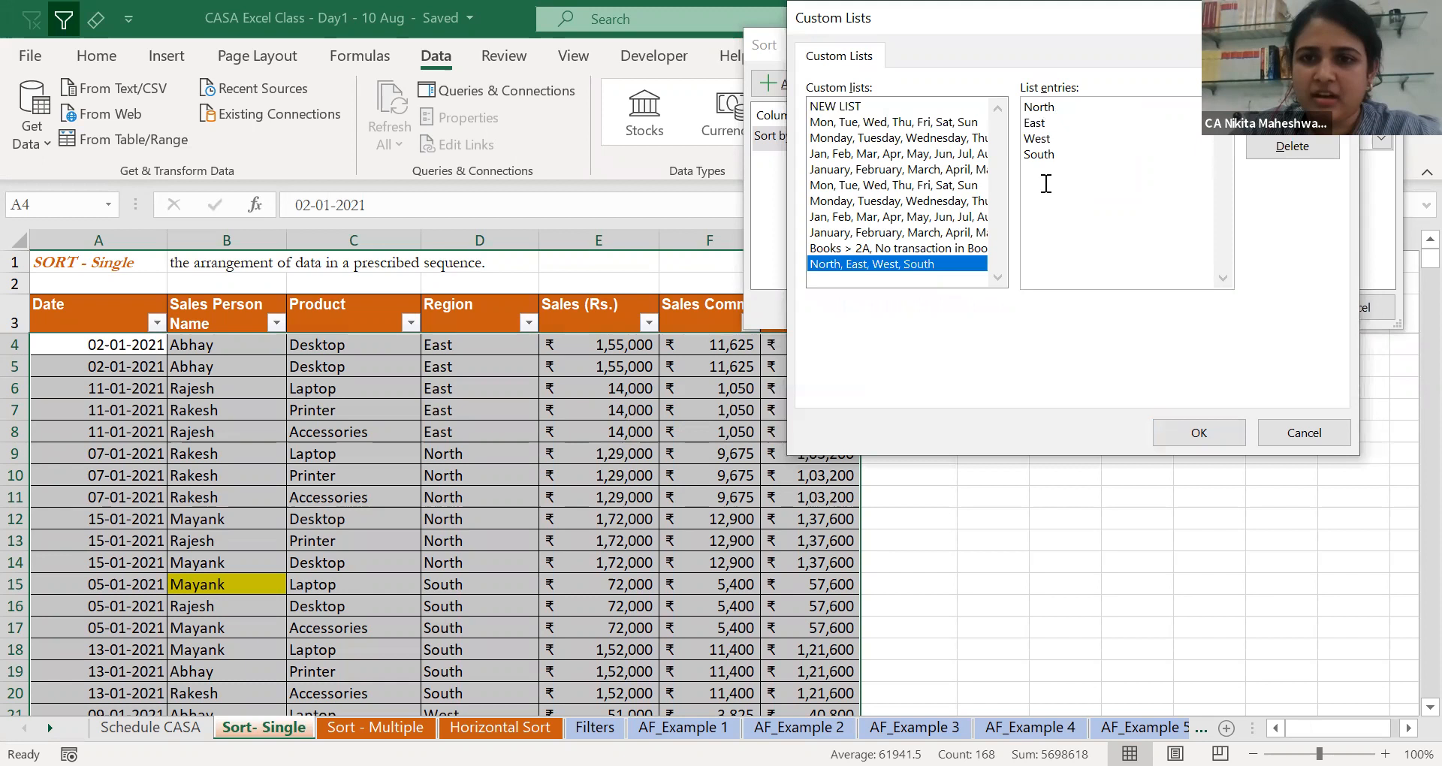
{"action": "left_click", "coordinate": [1157, 422]}
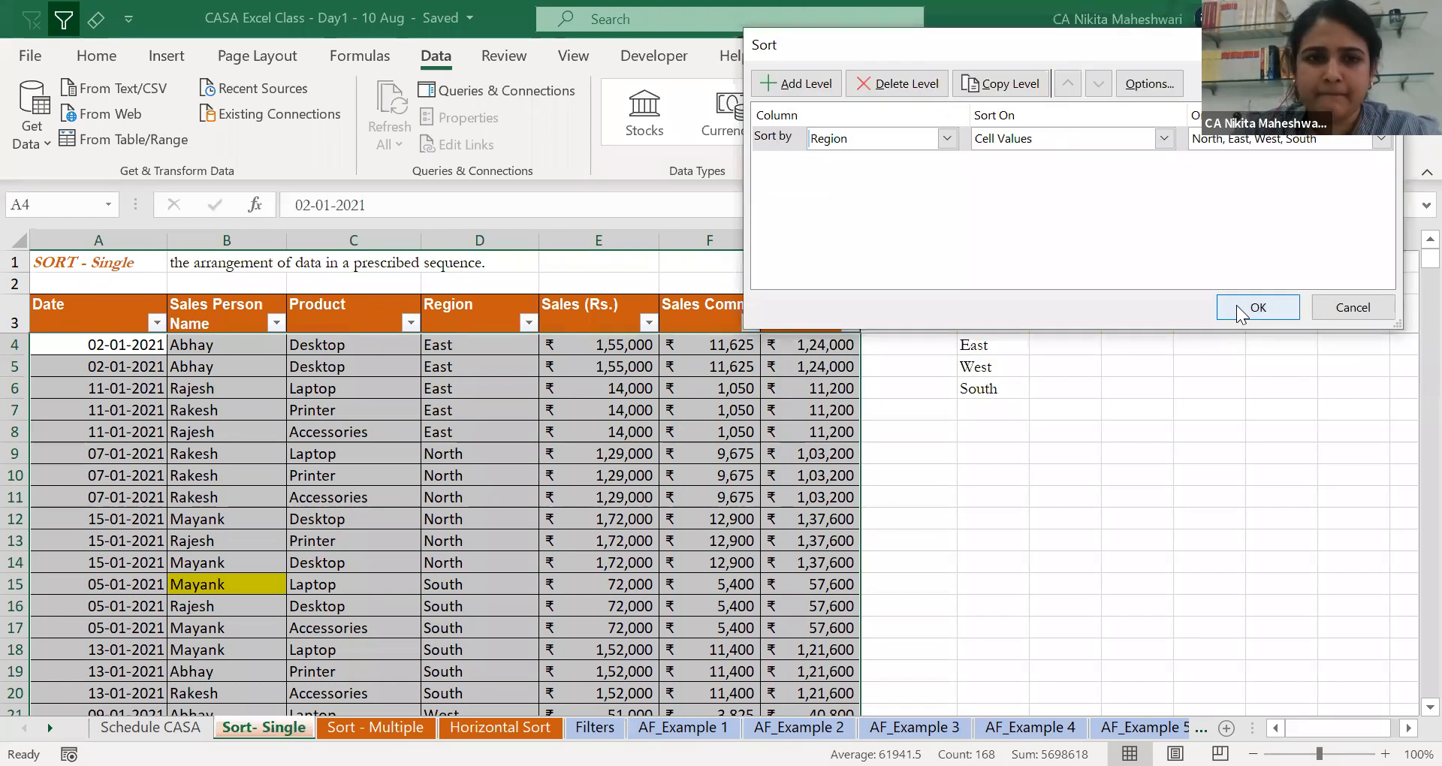
{"action": "left_click", "coordinate": [1236, 306]}
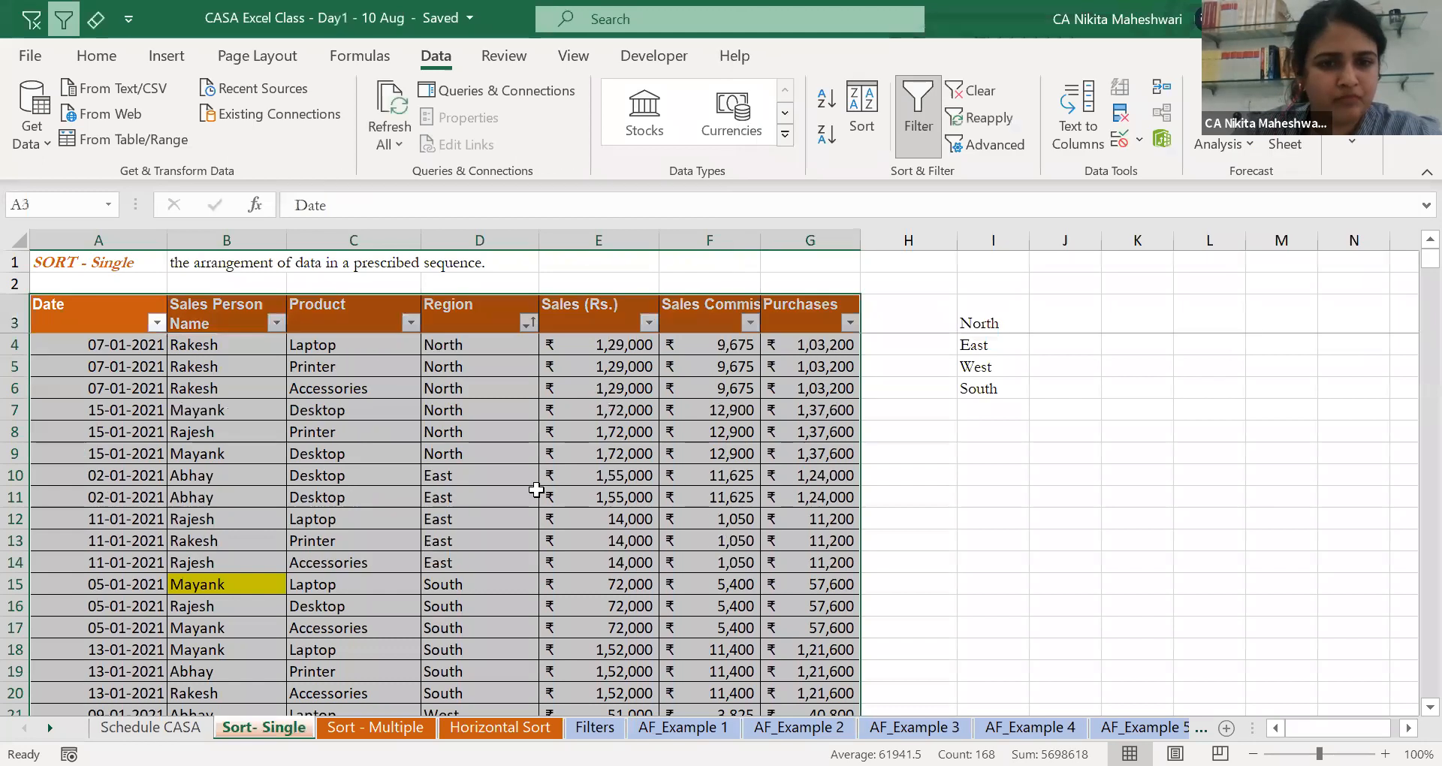
Examine the South and West rows of the Region column and review the sort order set in the Sort dialog.
{"action": "left_click", "coordinate": [495, 580]}
{"action": "key", "text": "Down"}
{"action": "key", "text": "Down"}
{"action": "key", "text": "Down"}
{"action": "key", "text": "Down"}
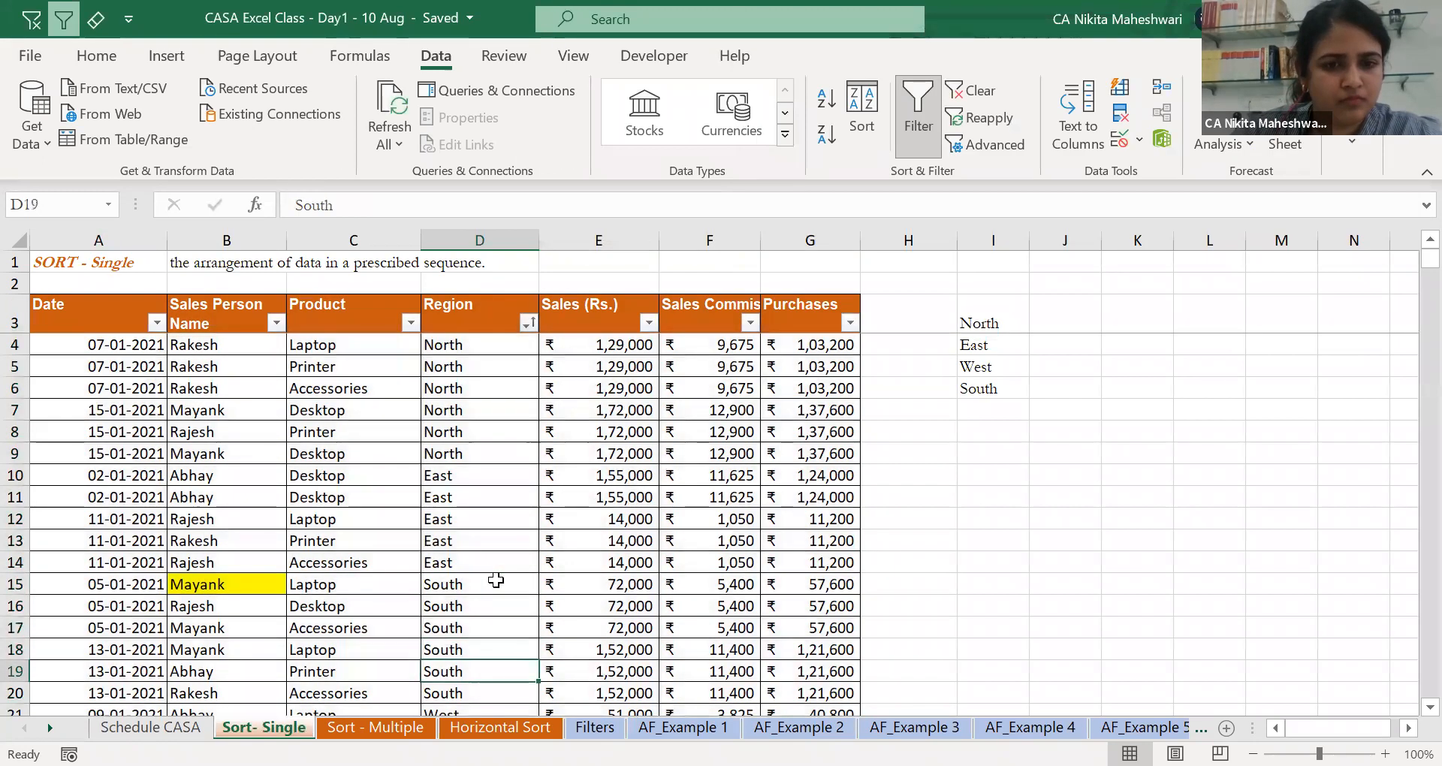
{"action": "key", "text": "Down"}
{"action": "key", "text": "Down"}
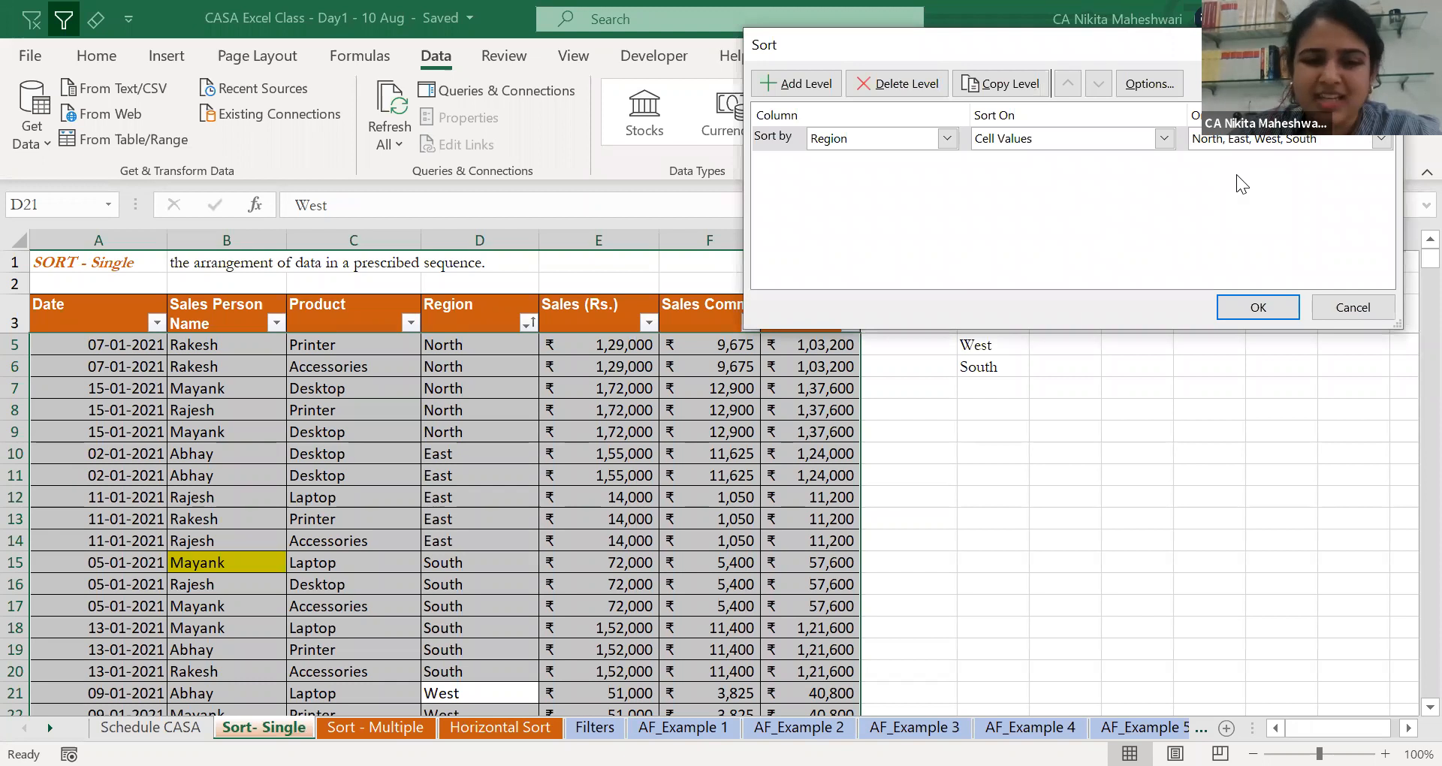
{"action": "key", "text": "Escape"}
{"action": "key", "text": "Up"}
{"action": "key", "text": "Up"}
{"action": "key", "text": "Up"}
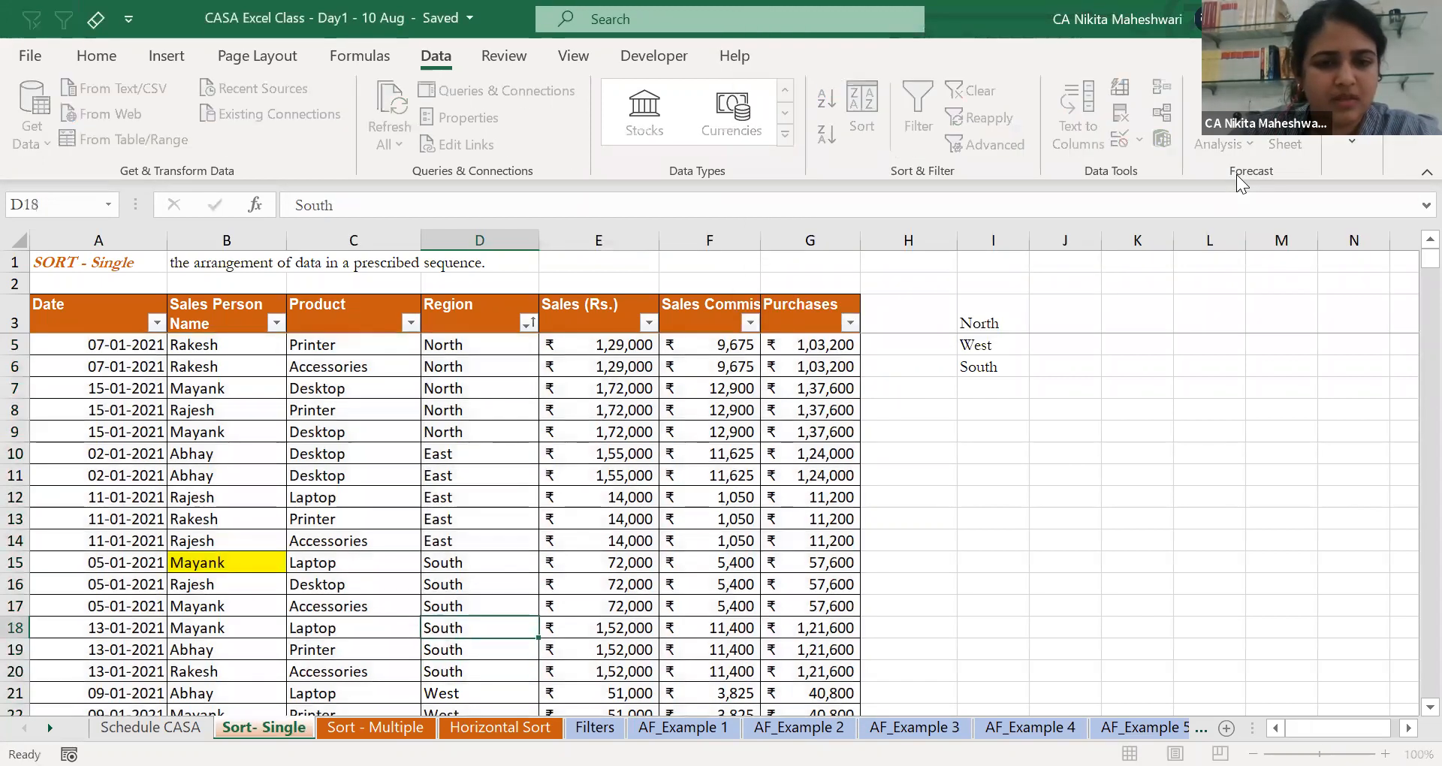
Inspect the contents of the West cells D26 and D21 in the Region column for stray trailing spaces.
{"action": "key", "text": "ctrl+Down"}
{"action": "key", "text": "F2"}
{"action": "key", "text": "Escape"}
{"action": "key", "text": "F2"}
{"action": "key", "text": "shift+Left"}
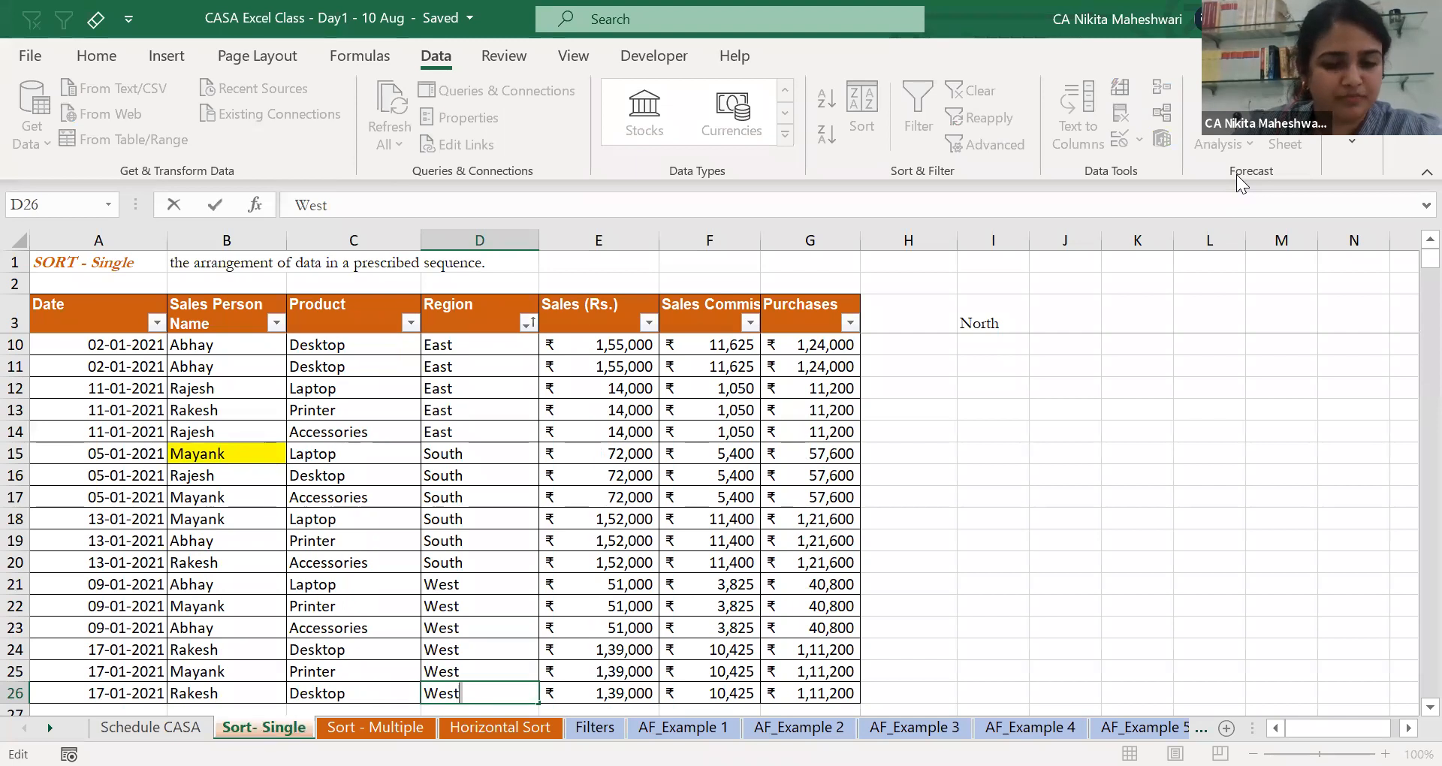
{"action": "key", "text": "Escape"}
{"action": "key", "text": "Up"}
{"action": "key", "text": "Up"}
{"action": "key", "text": "Up"}
{"action": "key", "text": "Up"}
{"action": "key", "text": "Up"}
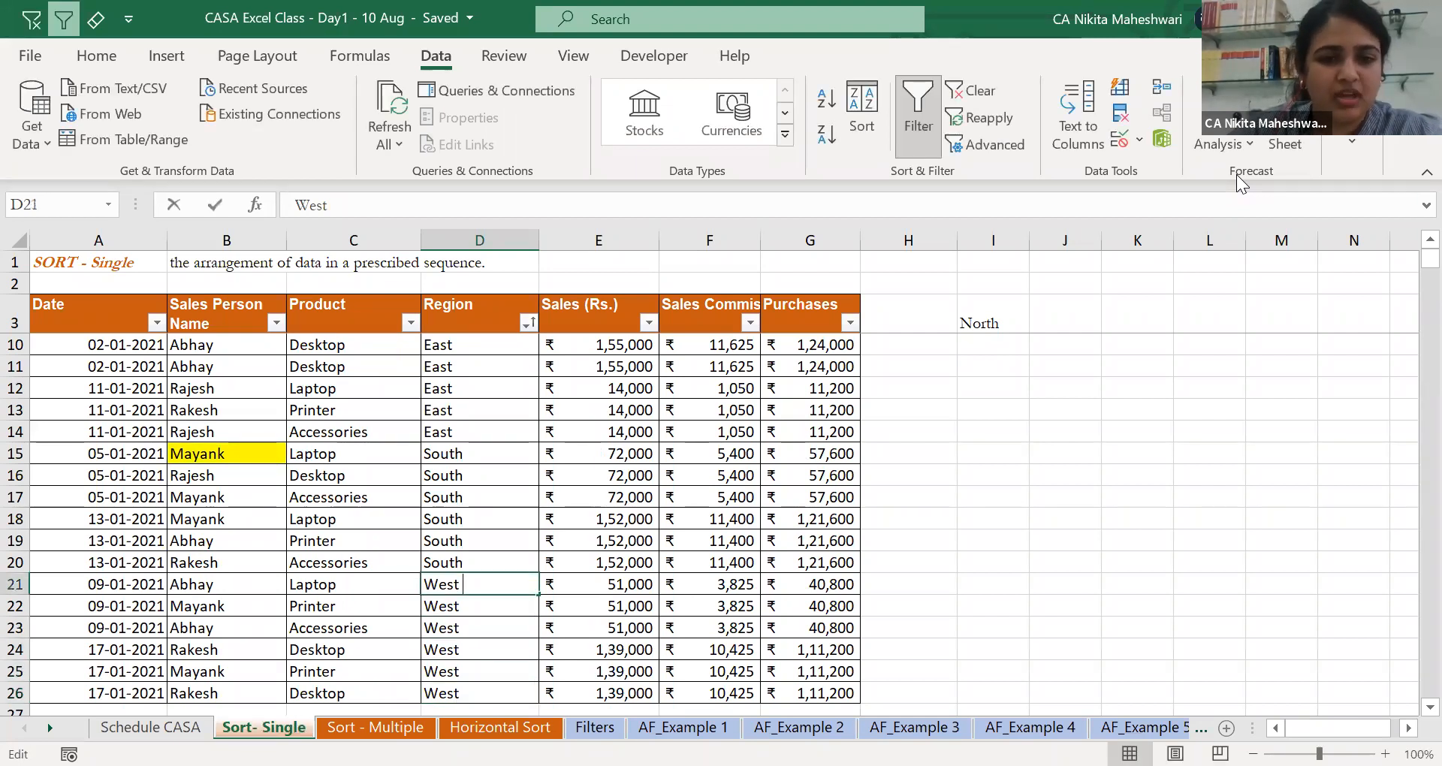
{"action": "key", "text": "F2"}
{"action": "key", "text": "Escape"}
Re-enter West without a trailing space in the Region cells D21 to D26.
{"action": "key", "text": "ctrl+shift+Down"}
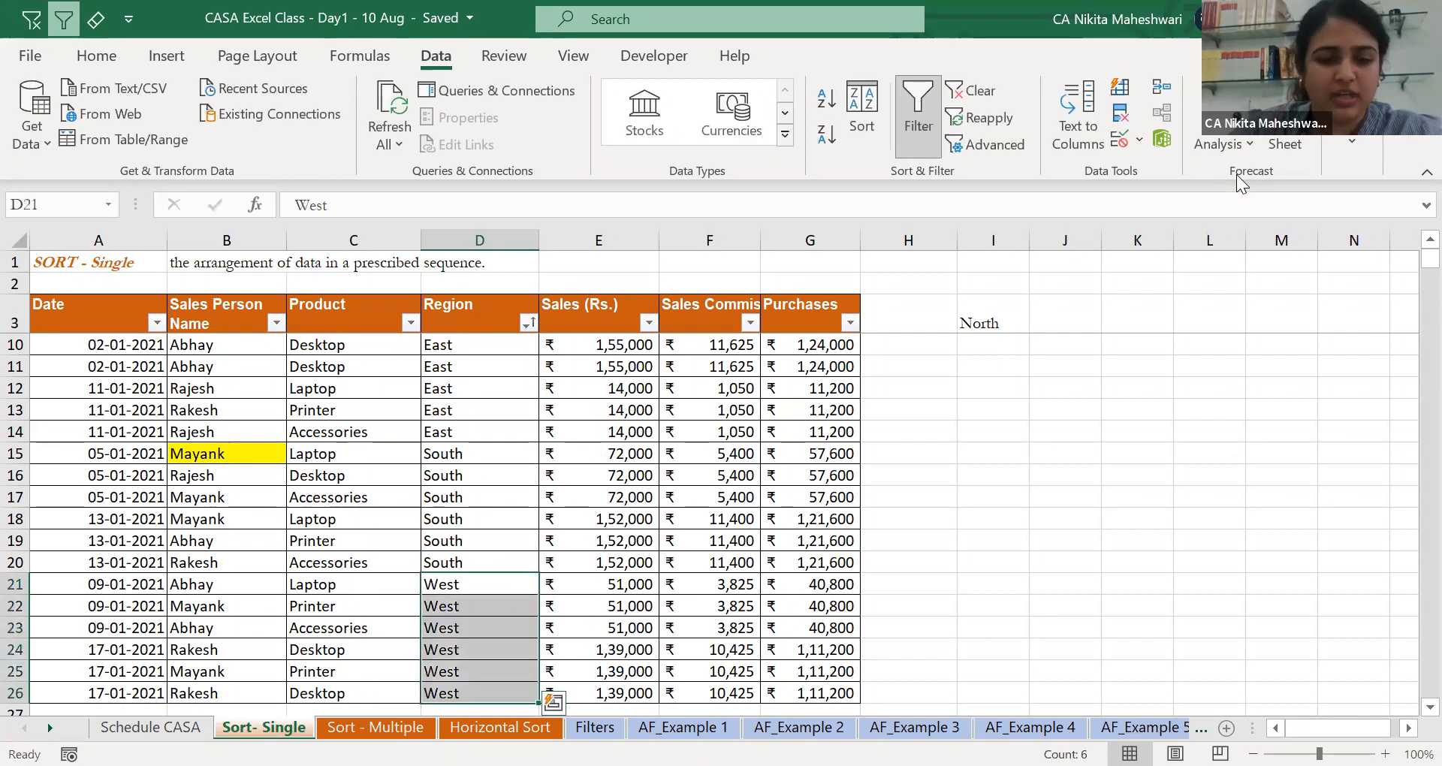
{"action": "type", "text": "W"}
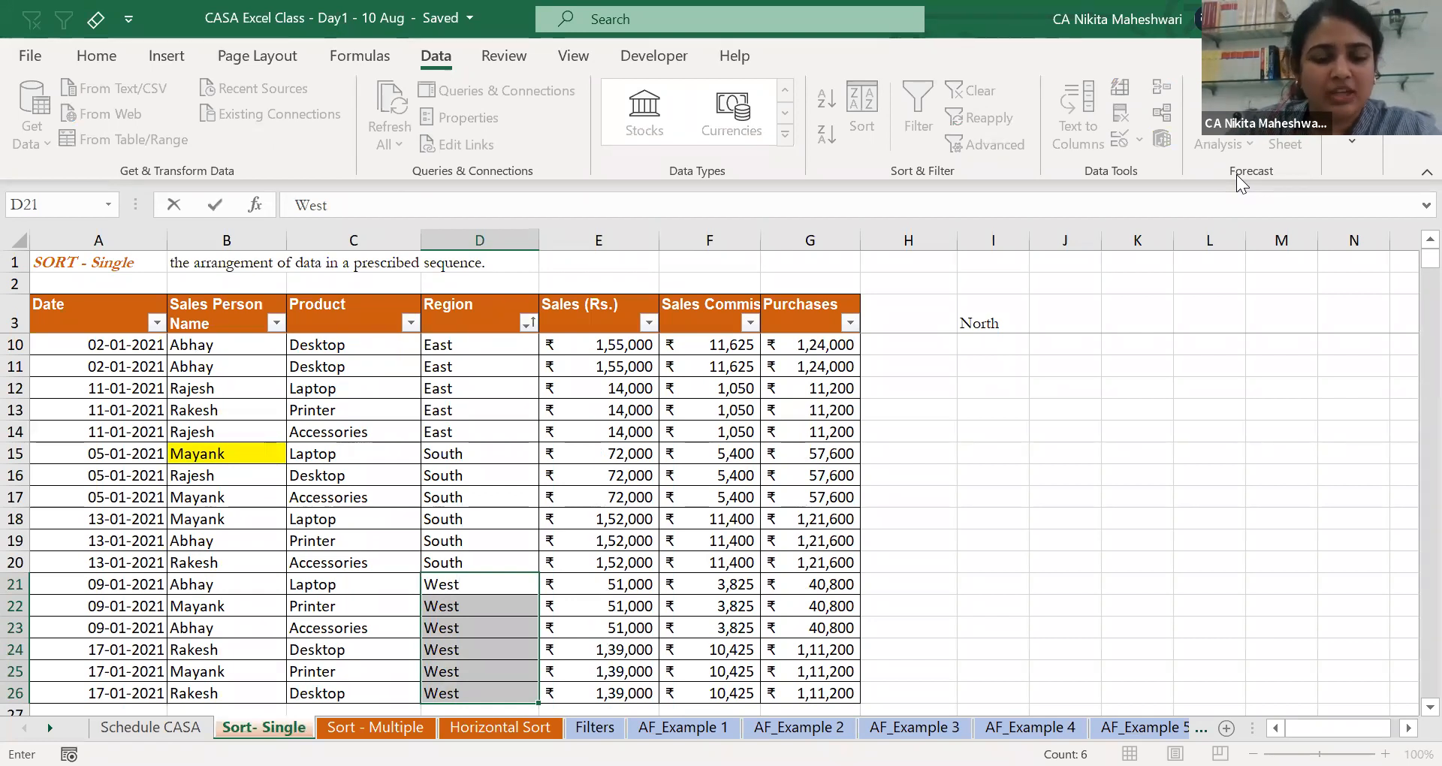
{"action": "key", "text": "Escape"}
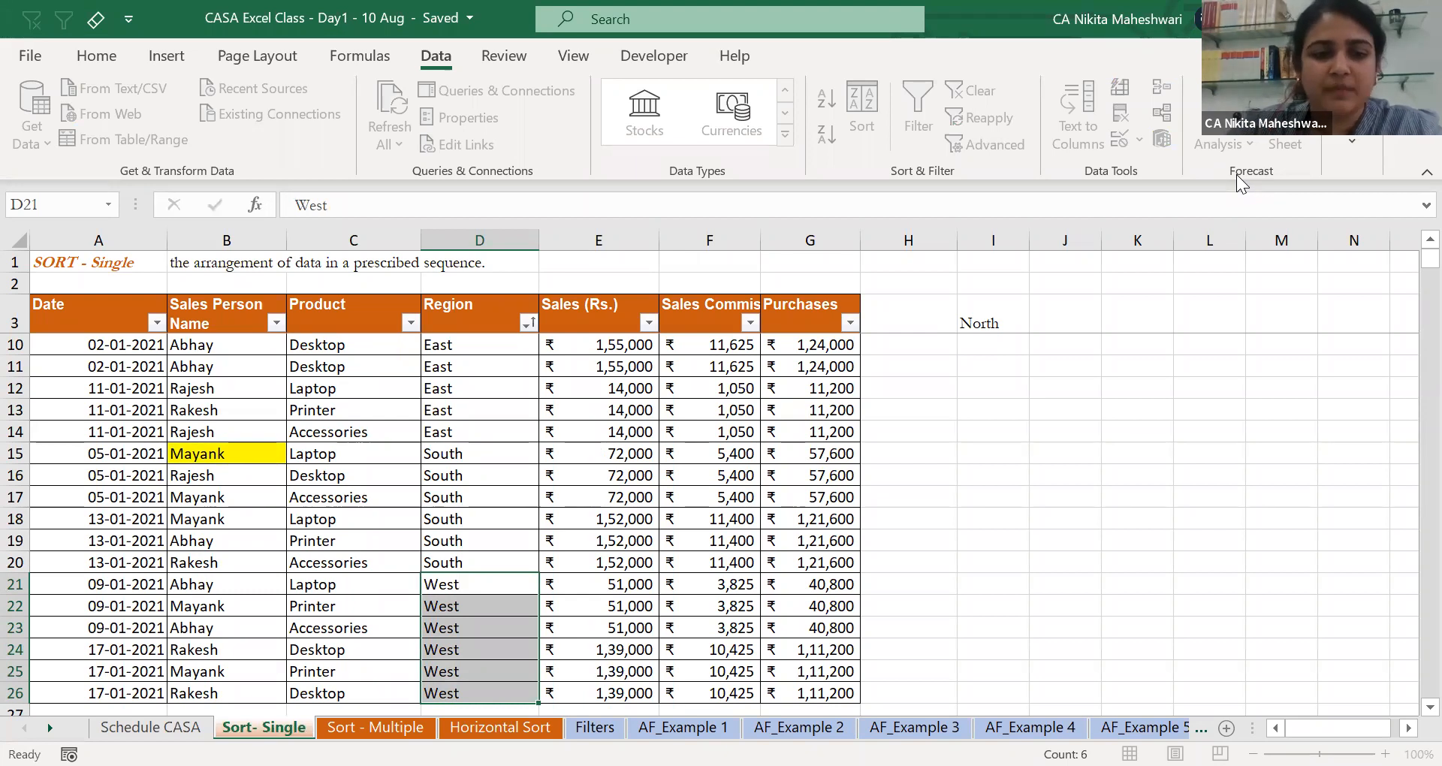
Try to strip all spaces from the Region values, starting at D4, with Find and Replace.
{"action": "key", "text": "Up"}
{"action": "key", "text": "ctrl+Up"}
{"action": "key", "text": "Down"}
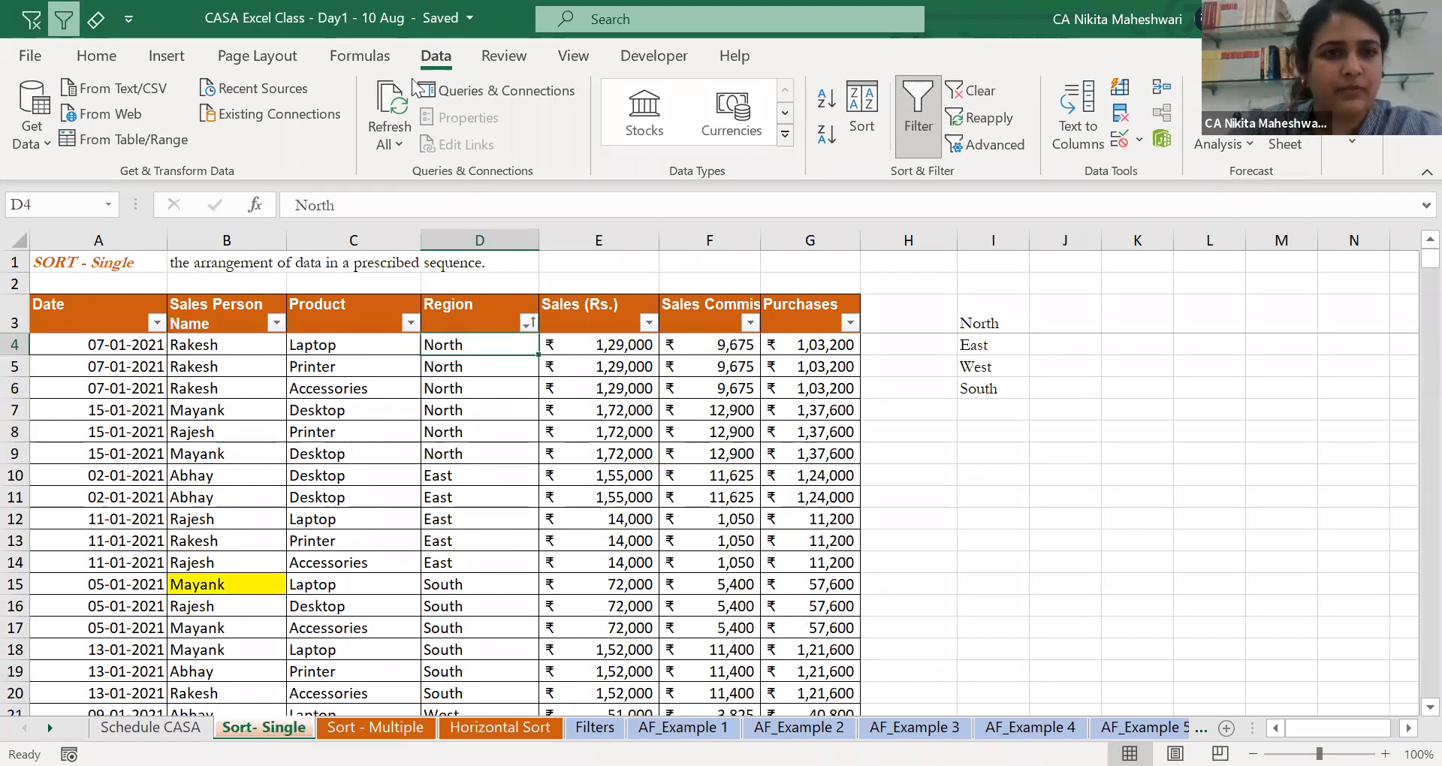
{"action": "key", "text": "ctrl+shift+Down"}
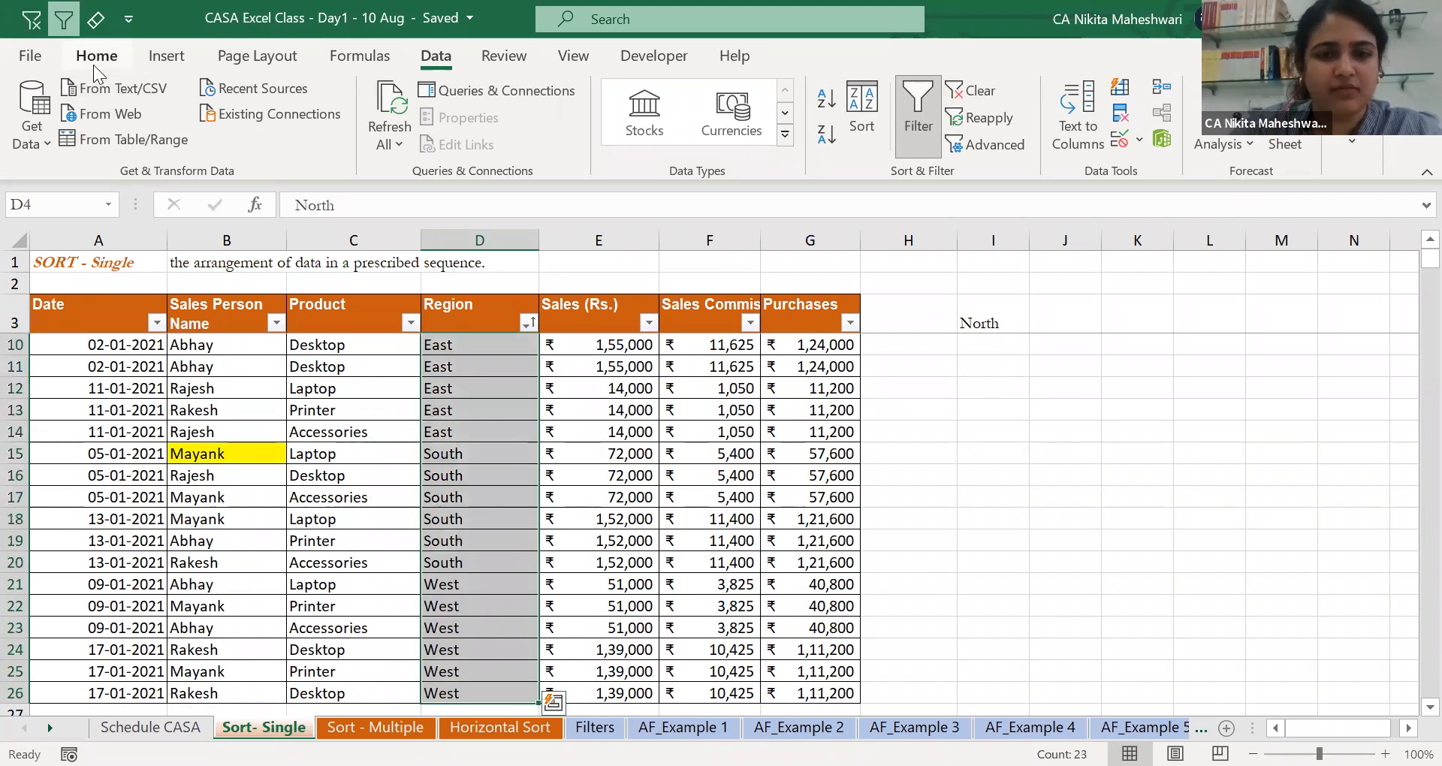
{"action": "key", "text": "ctrl+h"}
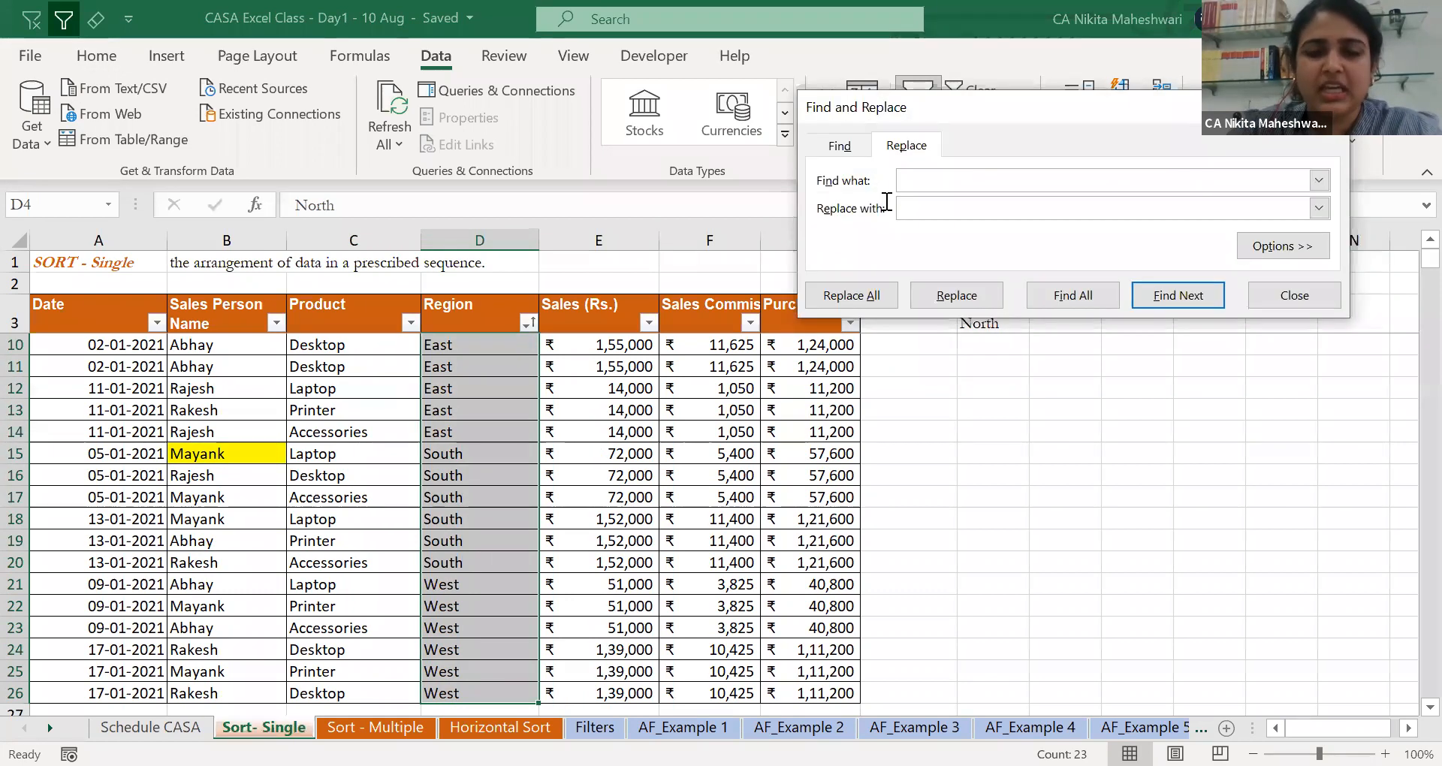
{"action": "left_click", "coordinate": [875, 235]}
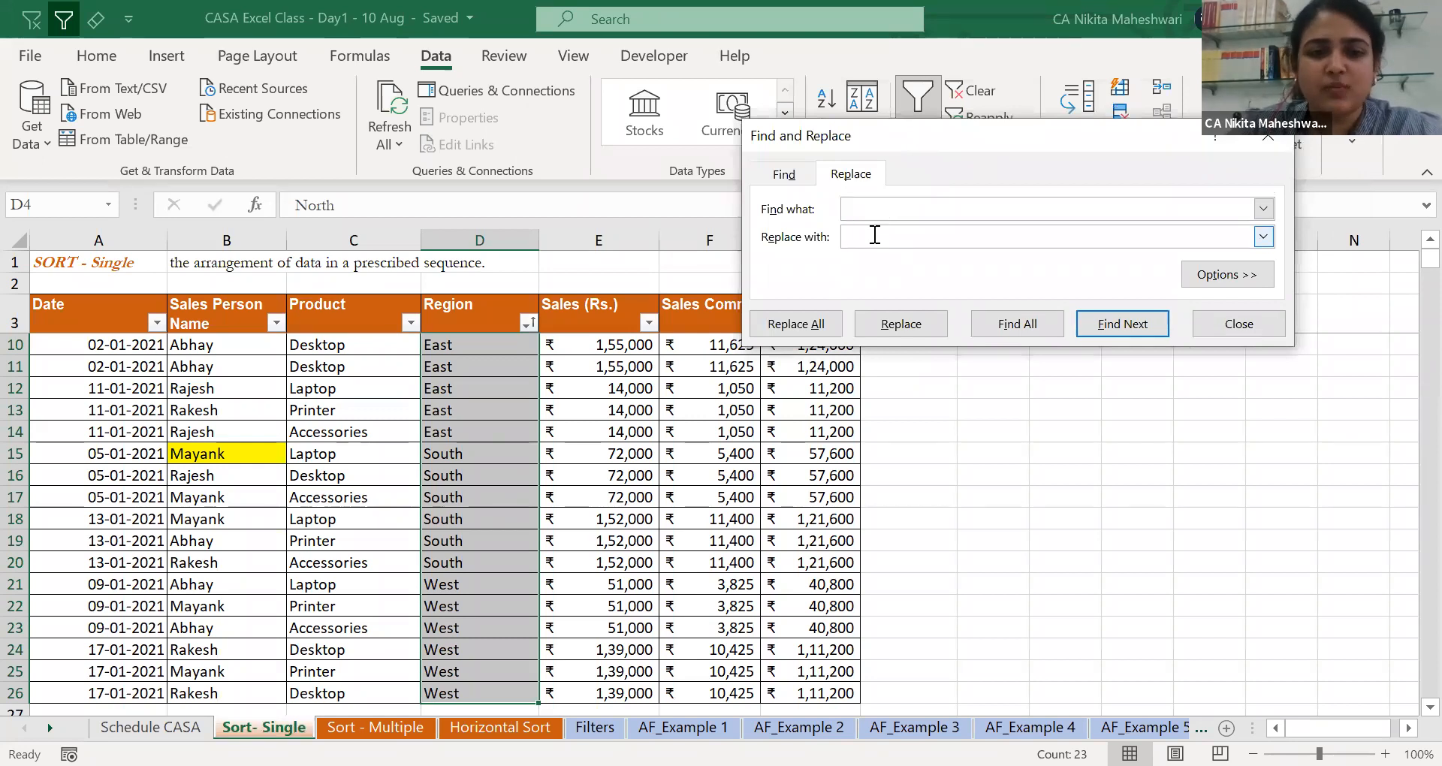
{"action": "left_click", "coordinate": [826, 332]}
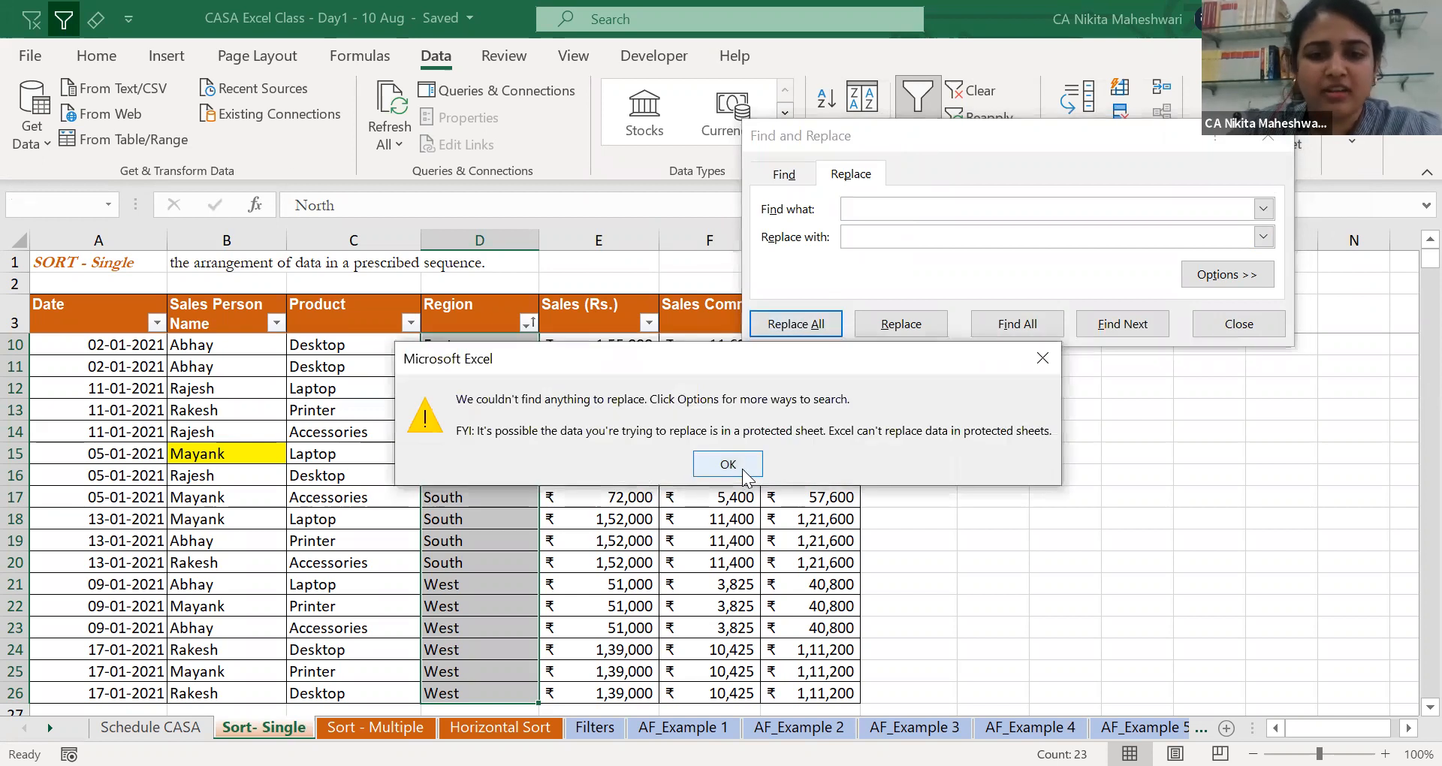
{"action": "left_click", "coordinate": [742, 469]}
{"action": "key", "text": "Escape"}
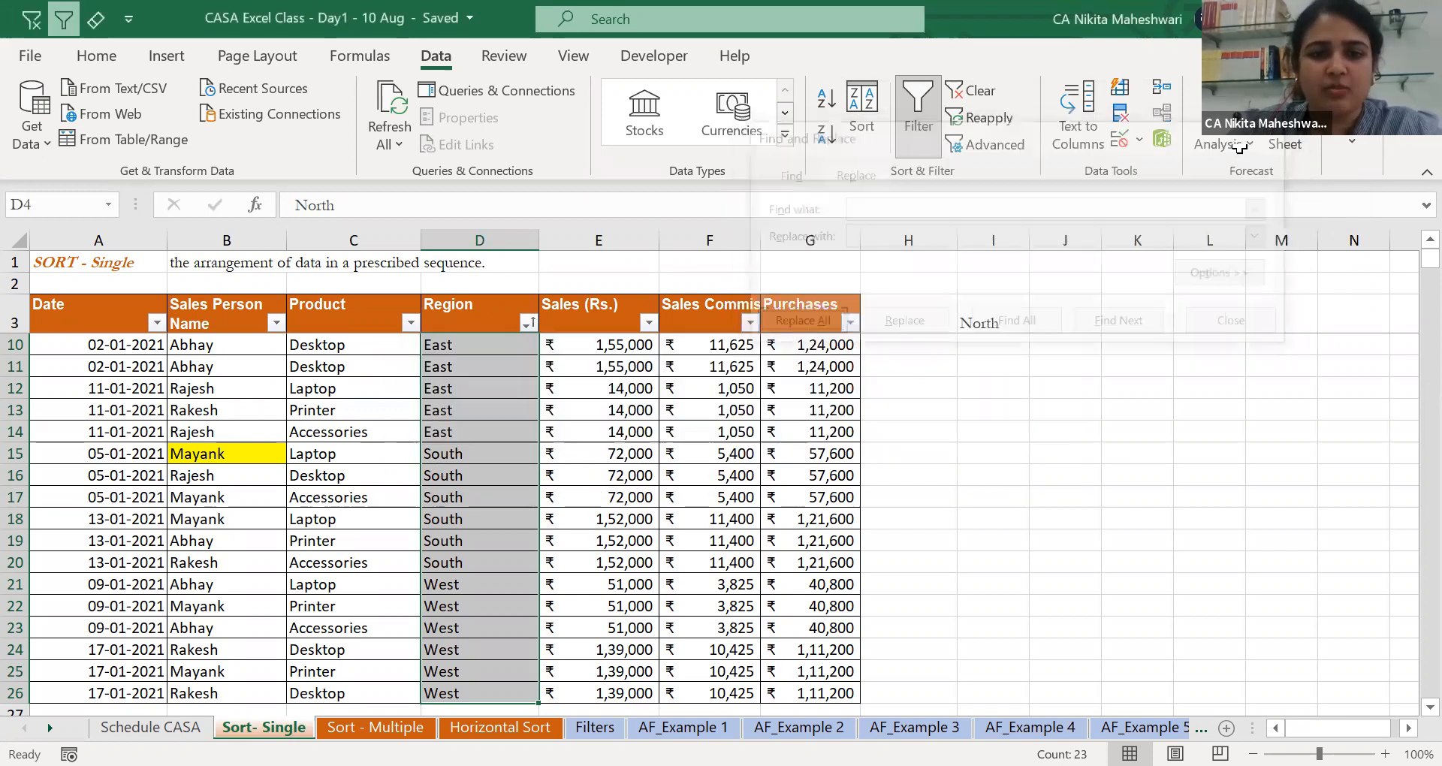
Reapply the sort of the sales table by Region in the order North, East, West, South.
{"action": "left_click", "coordinate": [582, 446]}
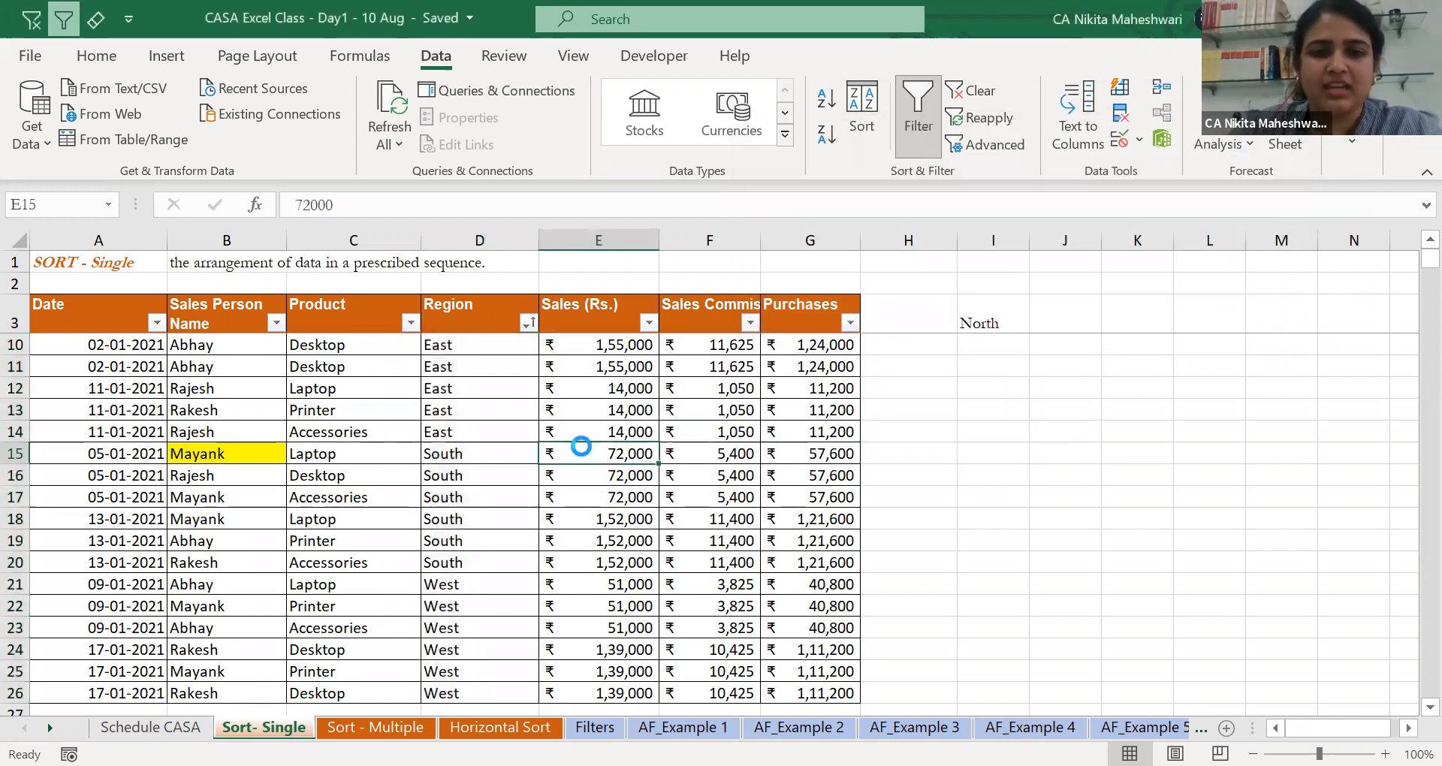
{"action": "left_click", "coordinate": [874, 110]}
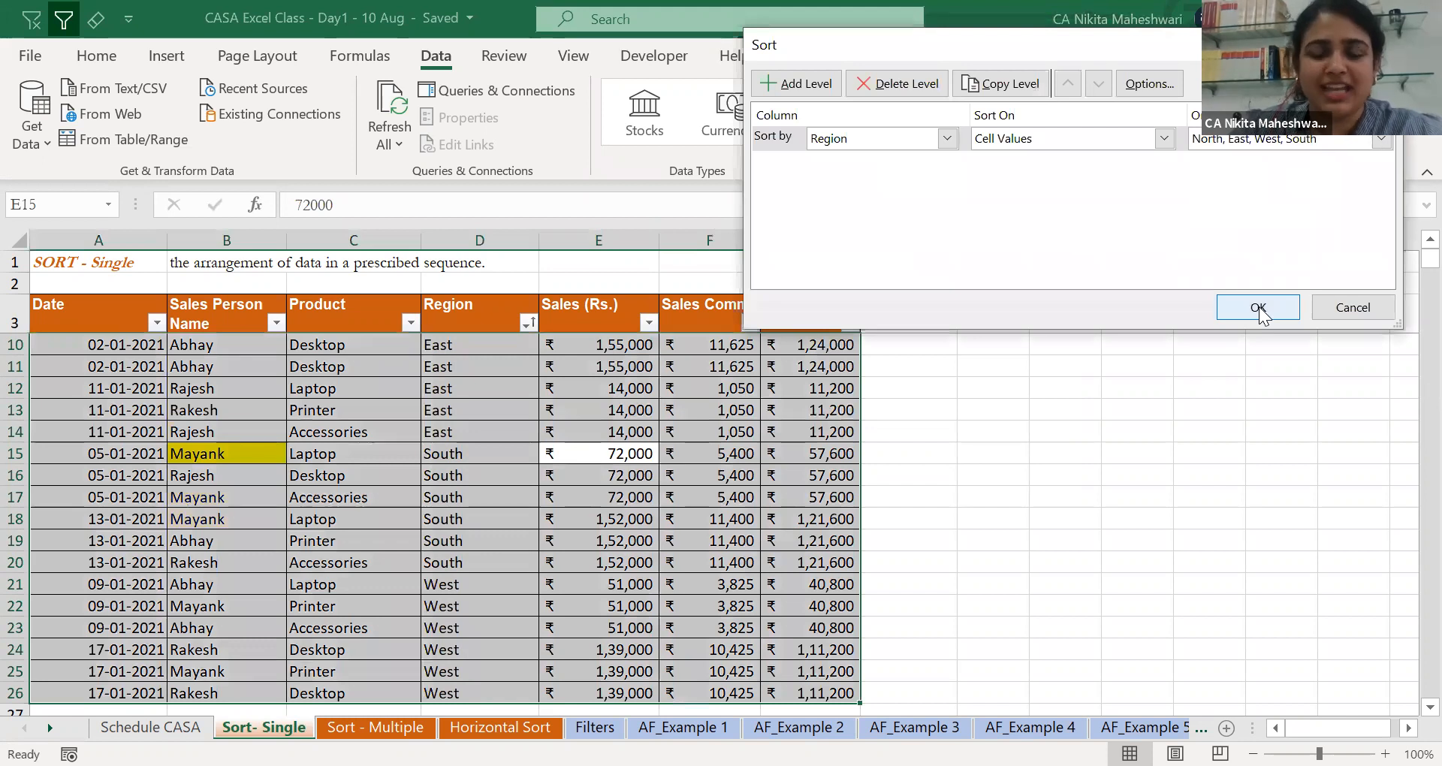
{"action": "left_click", "coordinate": [1259, 308]}
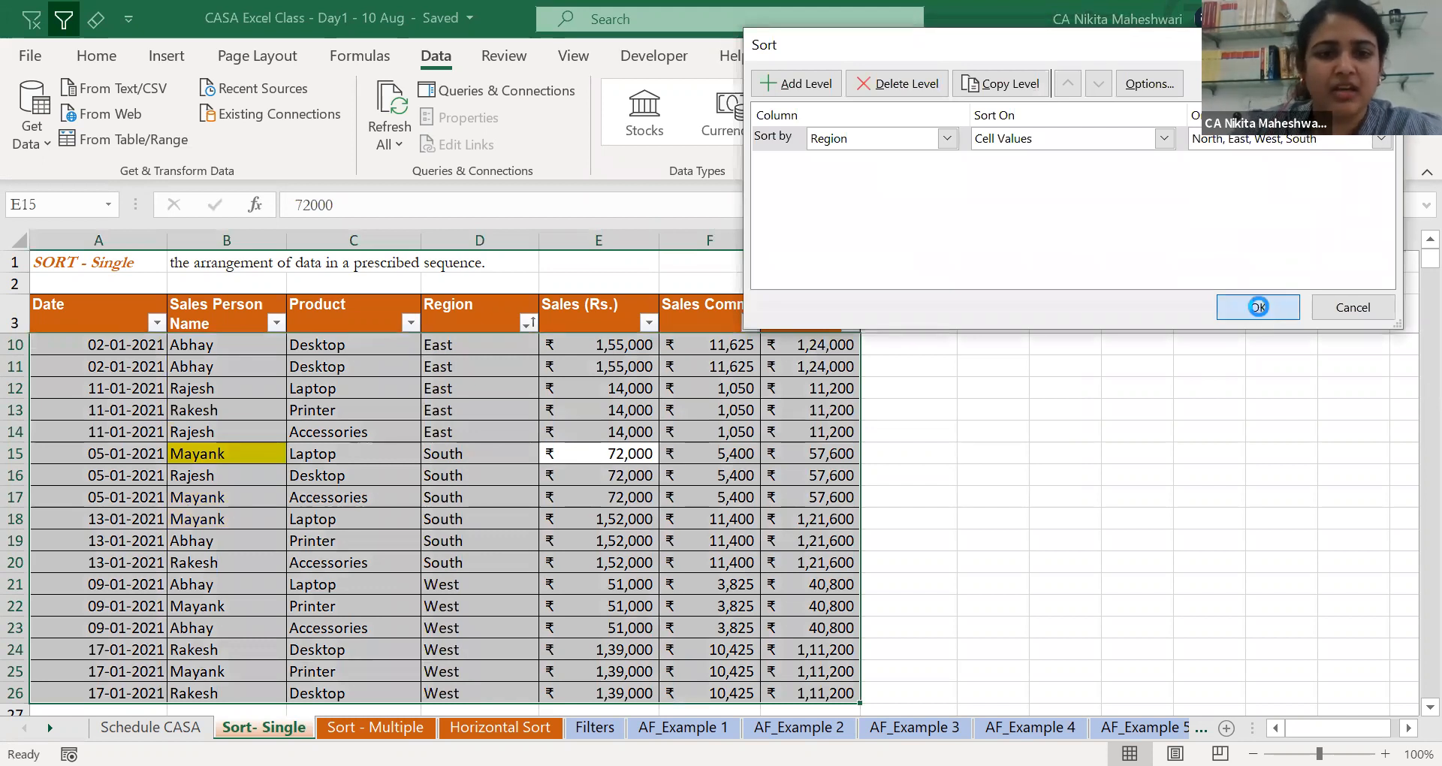
Examine the Region column from the last rows up to the first data row to check the re-sorted sequence.
{"action": "left_click", "coordinate": [496, 472]}
{"action": "left_click_drag", "start_coordinate": [470, 456], "coordinate": [466, 695]}
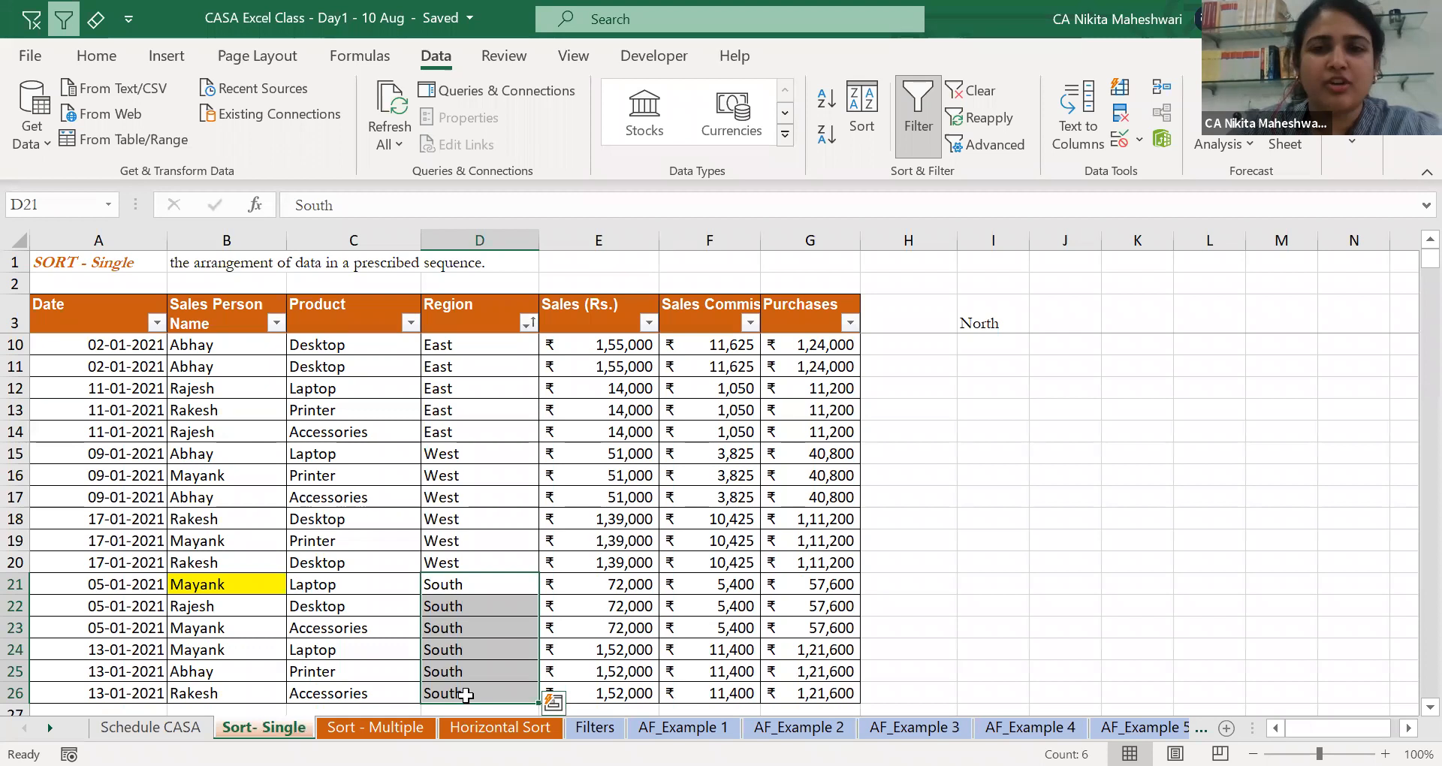
{"action": "key", "text": "Up"}
{"action": "key", "text": "Up"}
{"action": "key", "text": "Up"}
{"action": "key", "text": "Up"}
{"action": "key", "text": "Up"}
{"action": "key", "text": "Up"}
{"action": "key", "text": "Up"}
{"action": "key", "text": "Up"}
{"action": "key", "text": "Up"}
{"action": "key", "text": "Up"}
{"action": "key", "text": "Up"}
{"action": "key", "text": "Up"}
{"action": "key", "text": "Up"}
{"action": "key", "text": "Up"}
{"action": "key", "text": "Up"}
{"action": "key", "text": "Up"}
{"action": "key", "text": "Up"}
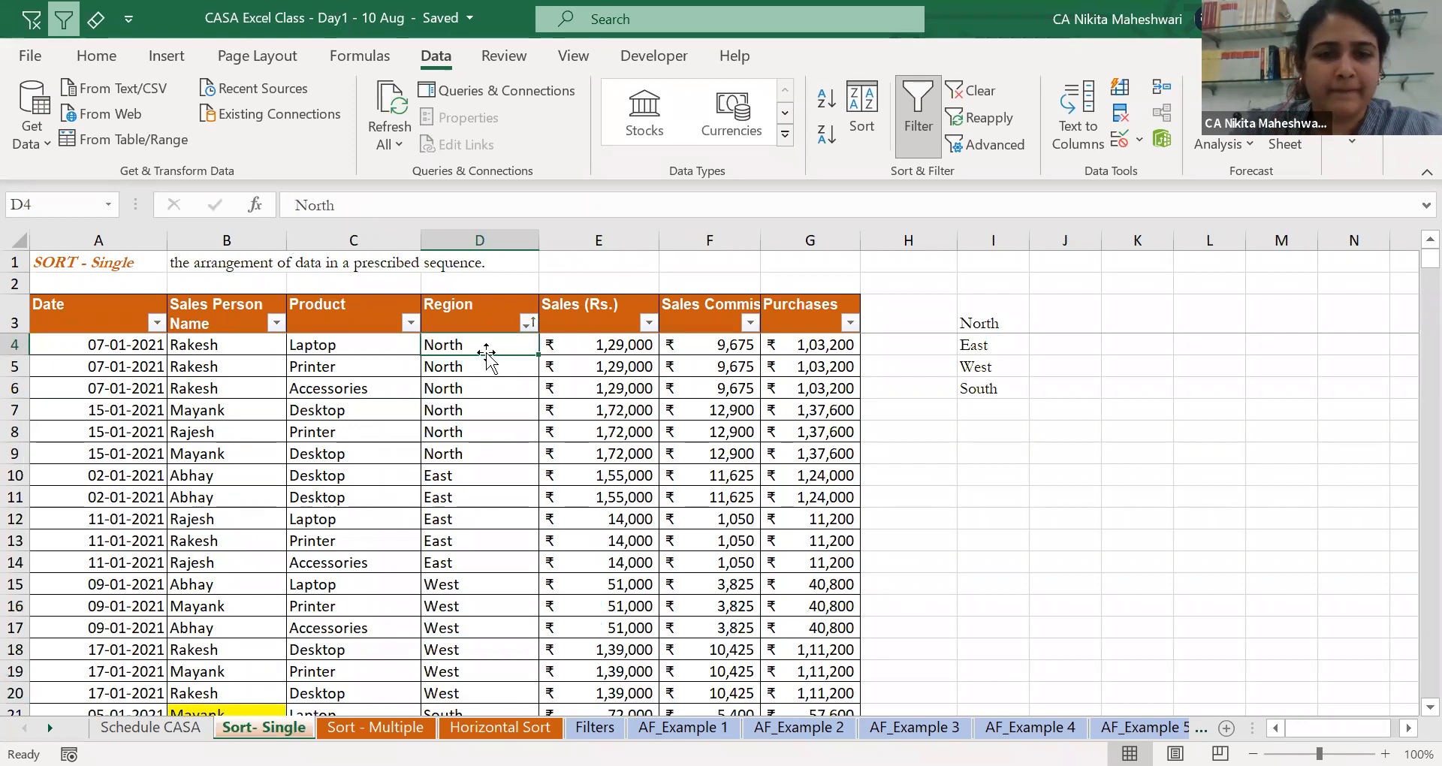
{"action": "left_click", "coordinate": [533, 412]}
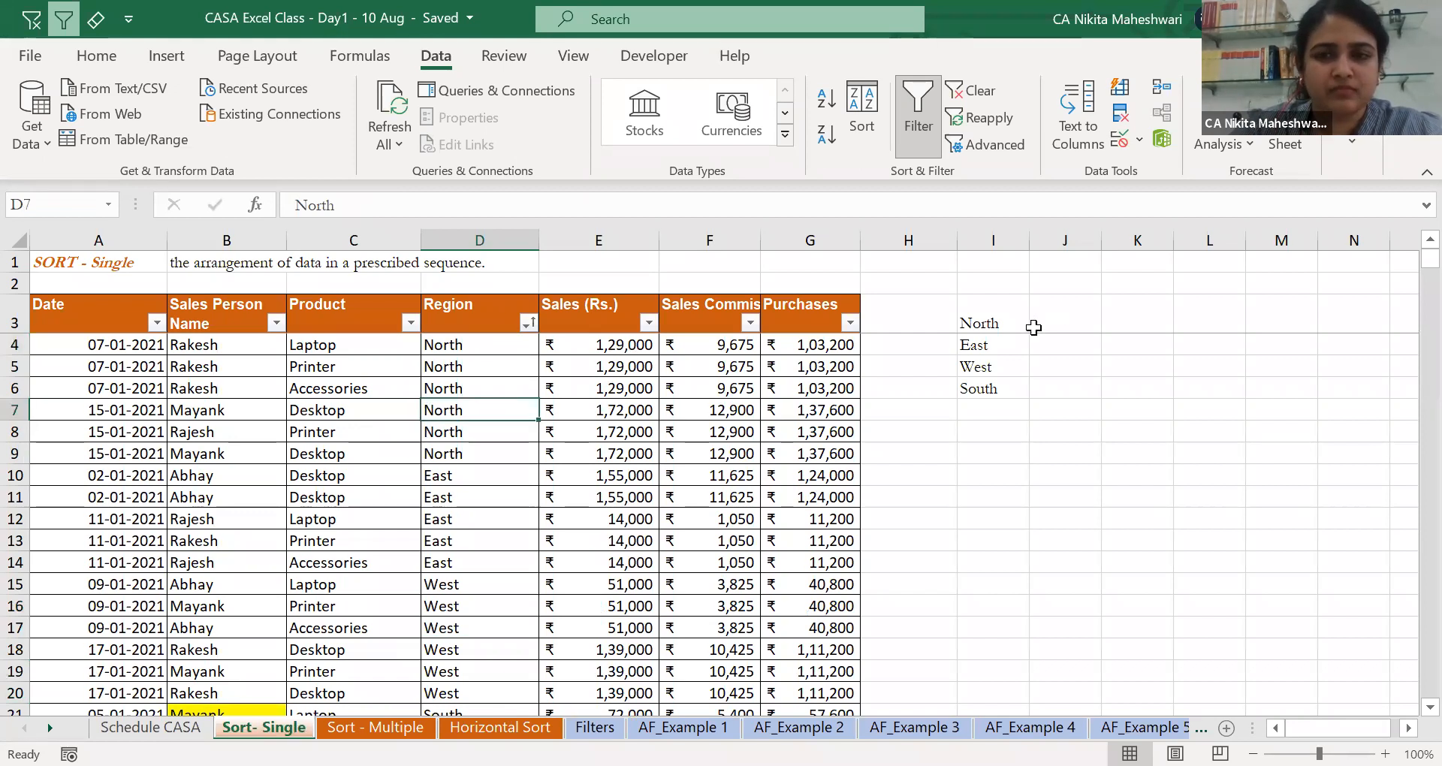
Examine the Region column from the North and East rows down to the last South rows to check the custom order.
{"action": "left_click", "coordinate": [509, 469]}
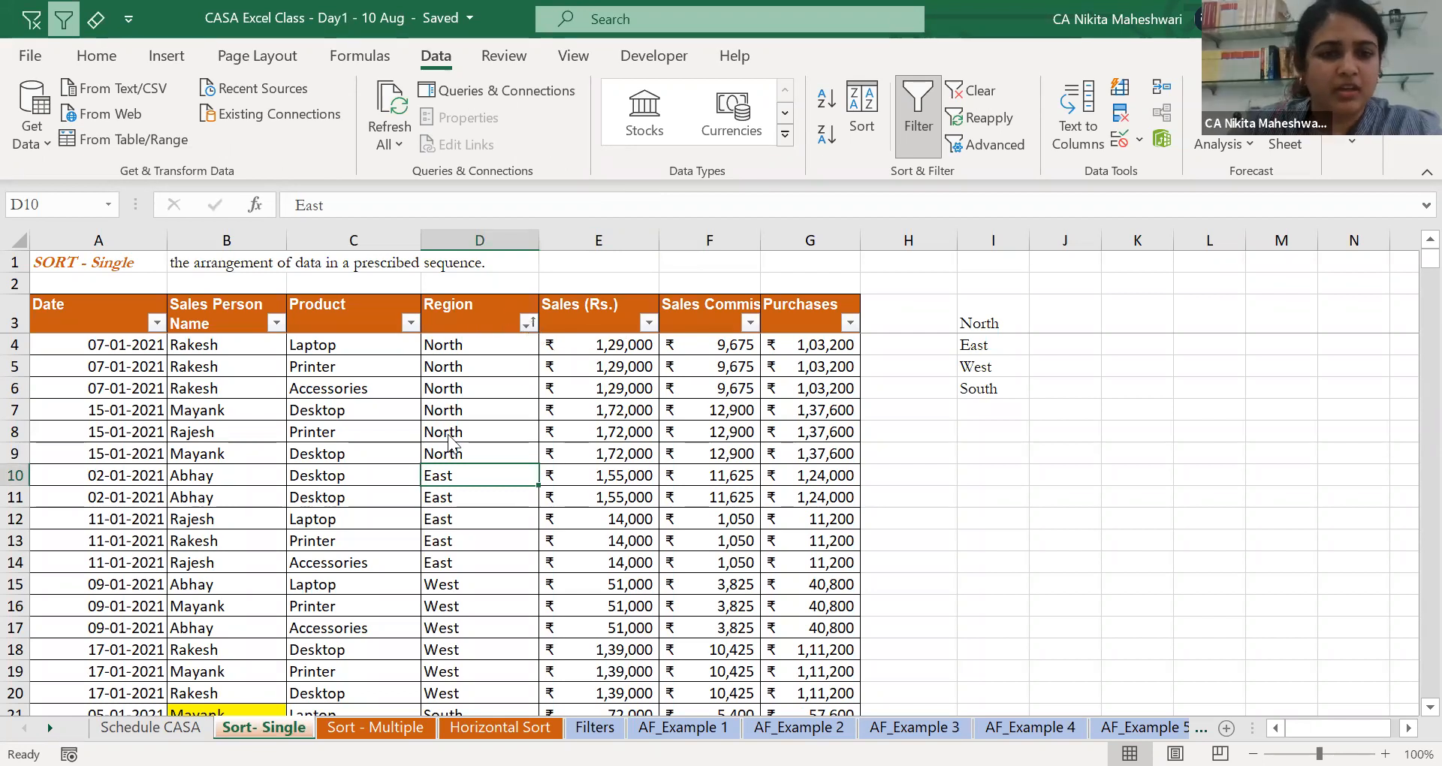
{"action": "left_click", "coordinate": [529, 323]}
{"action": "key", "text": "Escape"}
{"action": "left_click", "coordinate": [468, 364]}
{"action": "key", "text": "ctrl+Down"}
{"action": "key", "text": "Up"}
{"action": "key", "text": "Up"}
{"action": "key", "text": "Up"}
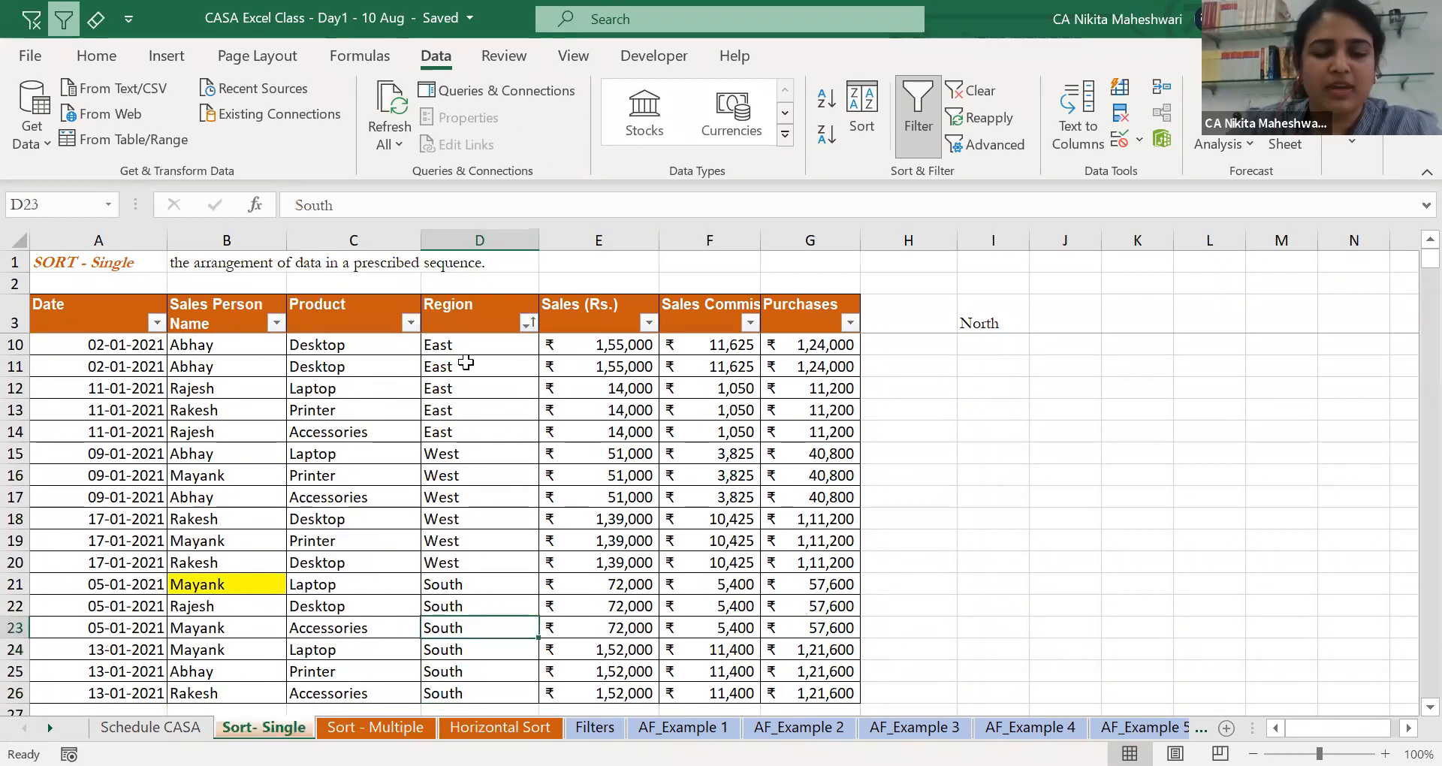
Enter WEST in the blank cell I12, inspect the end of its text for a trailing space, and clear the cell.
{"action": "left_click", "coordinate": [1025, 386]}
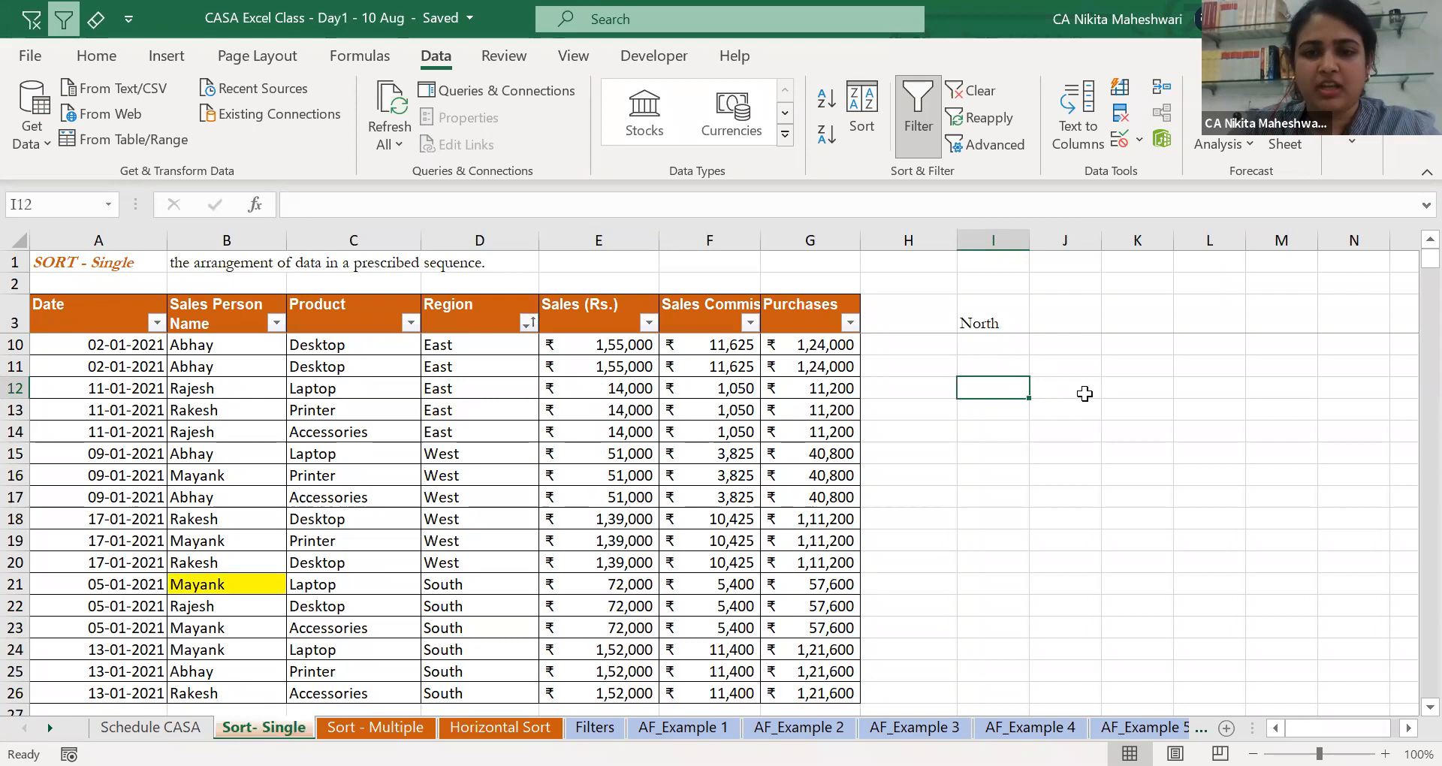
{"action": "type", "text": "WEST"}
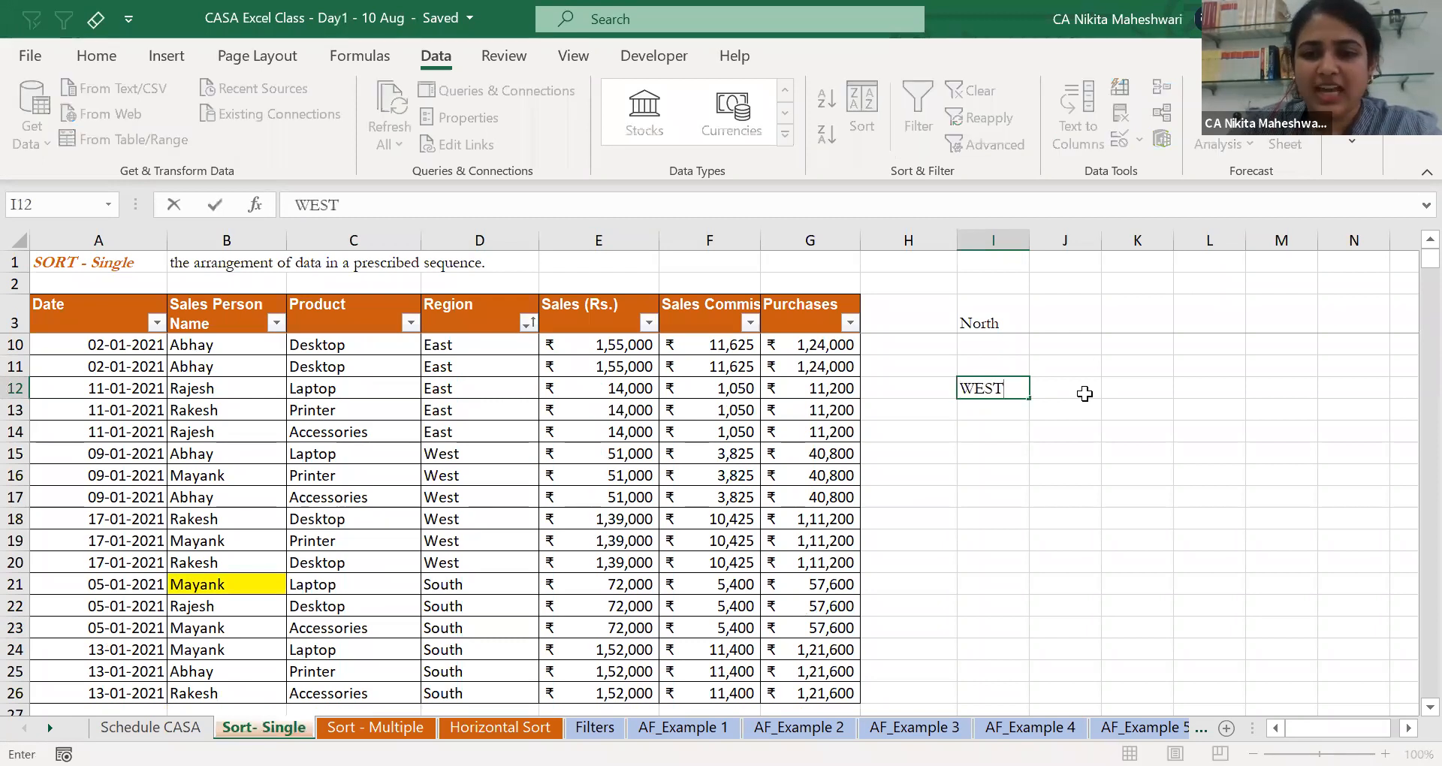
{"action": "key", "text": "F2"}
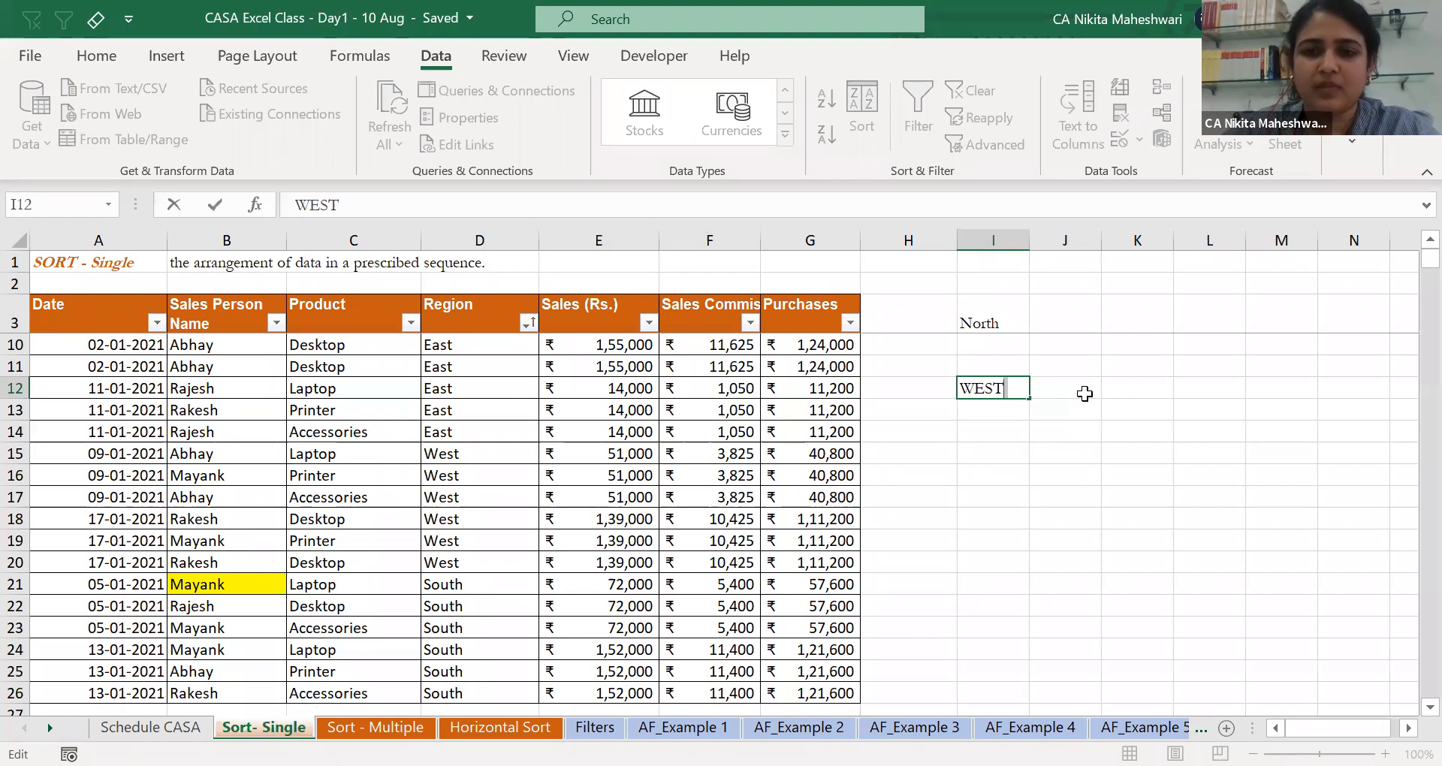
{"action": "key", "text": "Escape"}
{"action": "key", "text": "F2"}
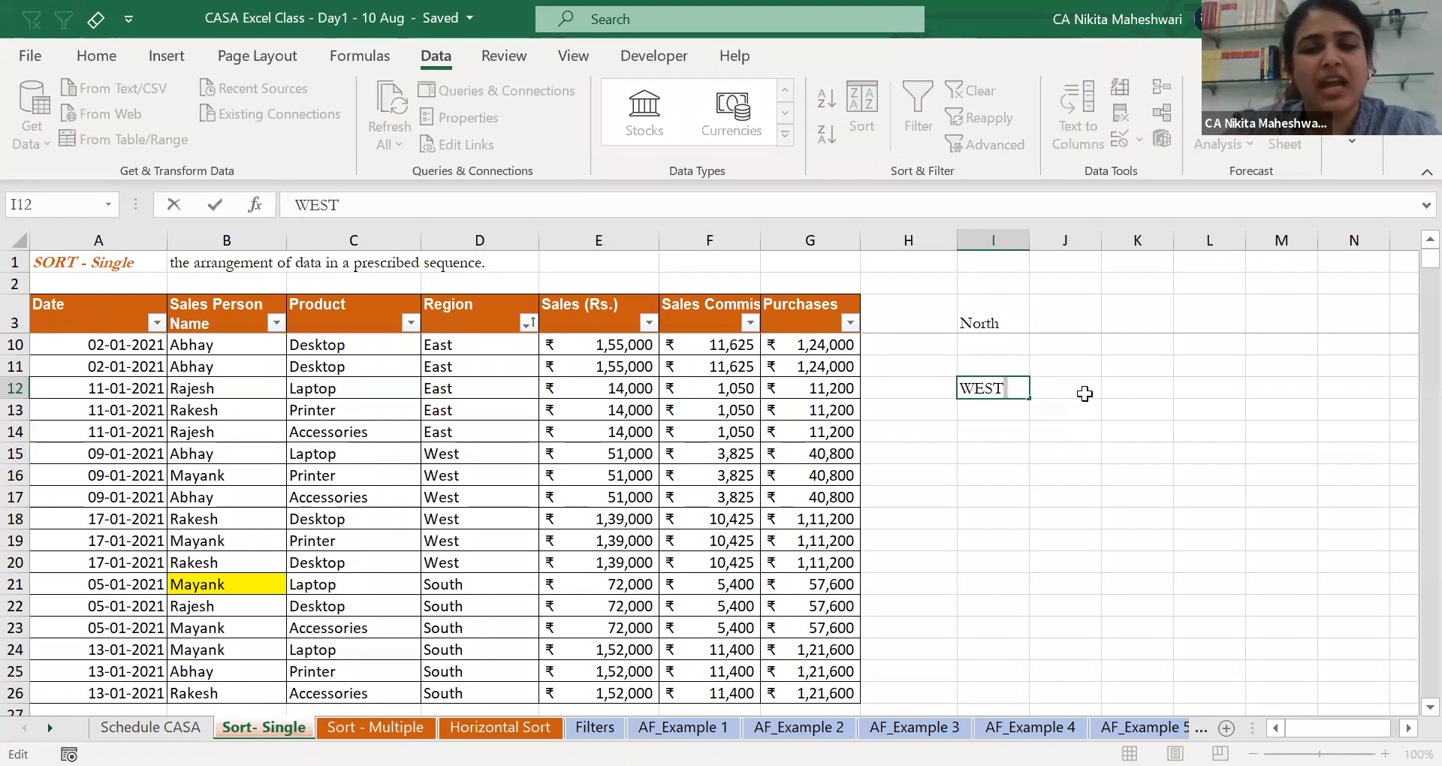
{"action": "key", "text": "Escape"}
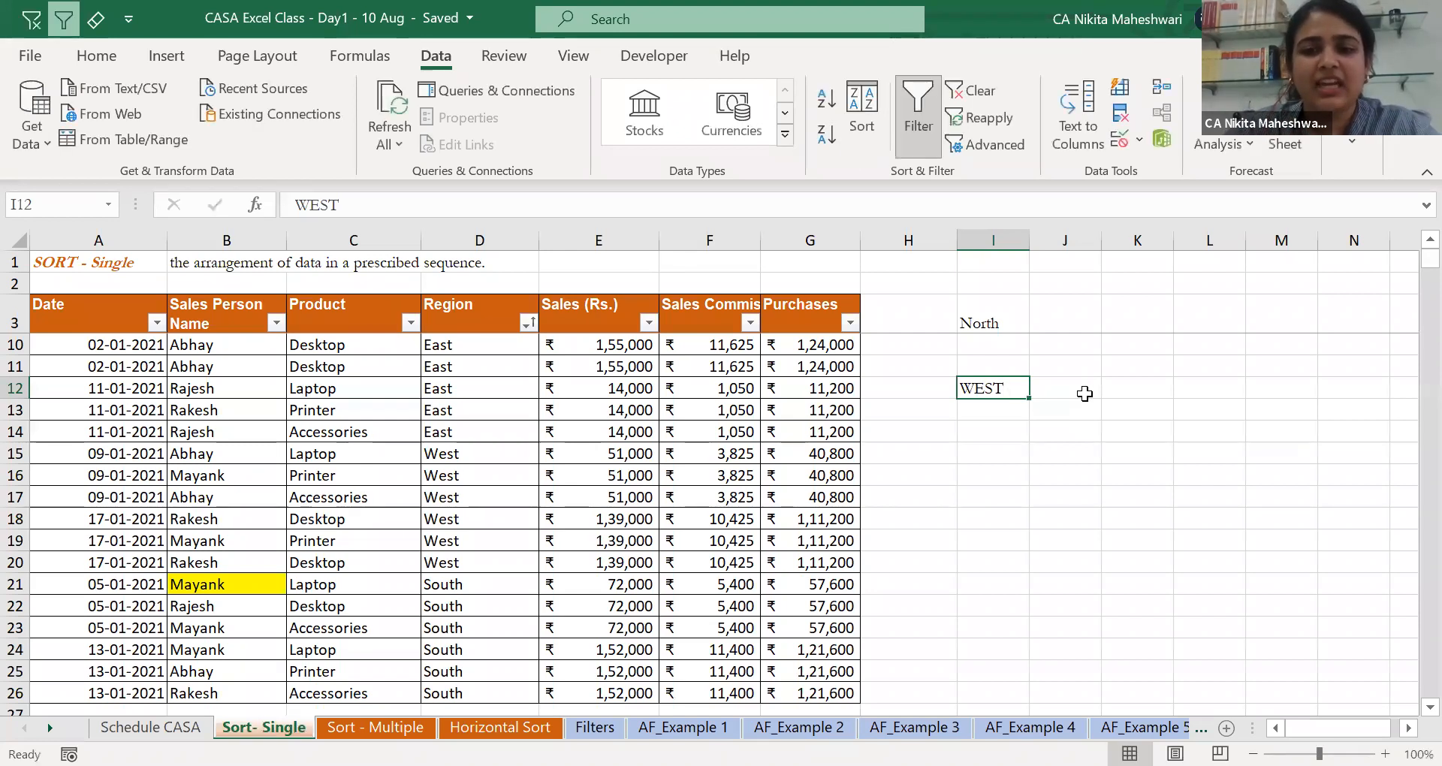
{"action": "key", "text": "Delete"}
Undo the Region sort of the sales table and look over the Region values in their restored order.
{"action": "left_click", "coordinate": [510, 326]}
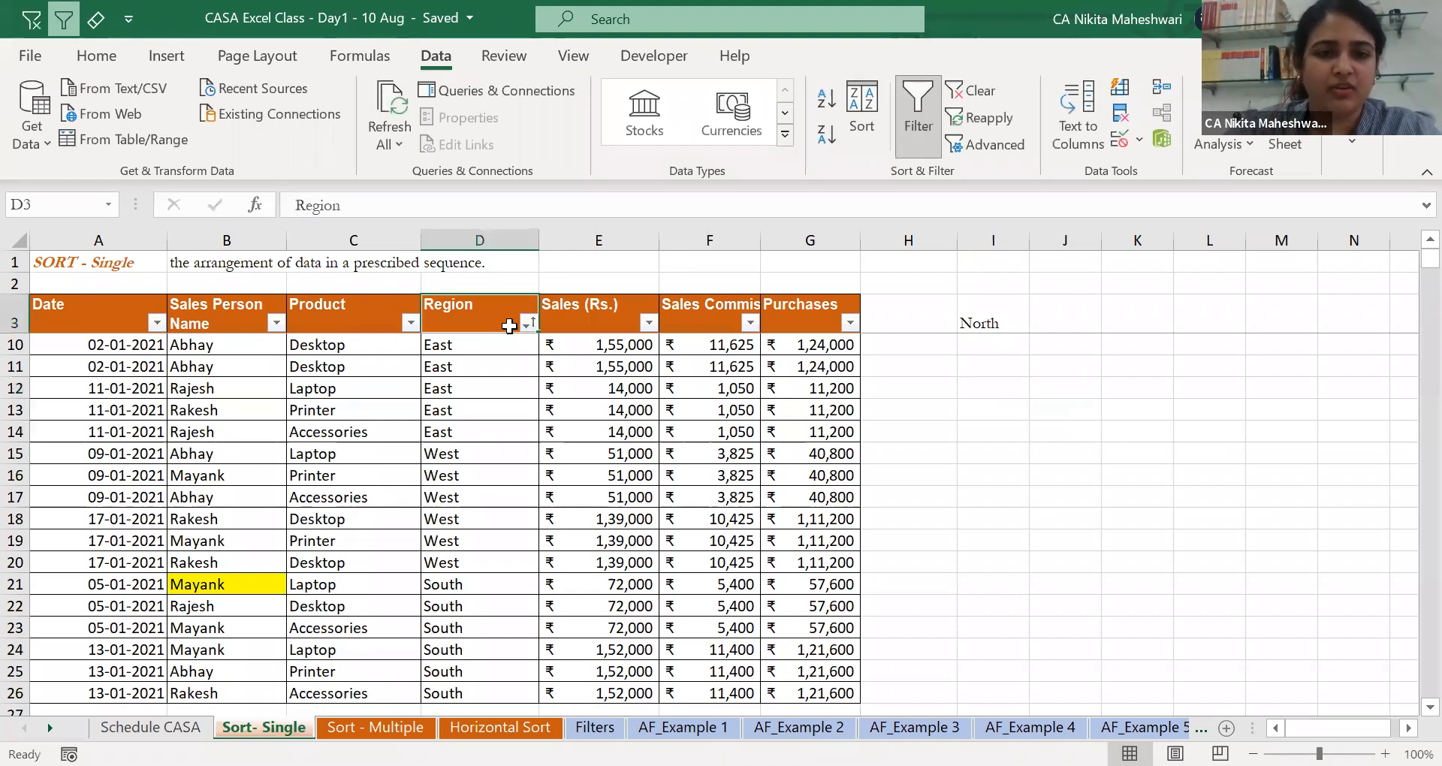
{"action": "key", "text": "Left"}
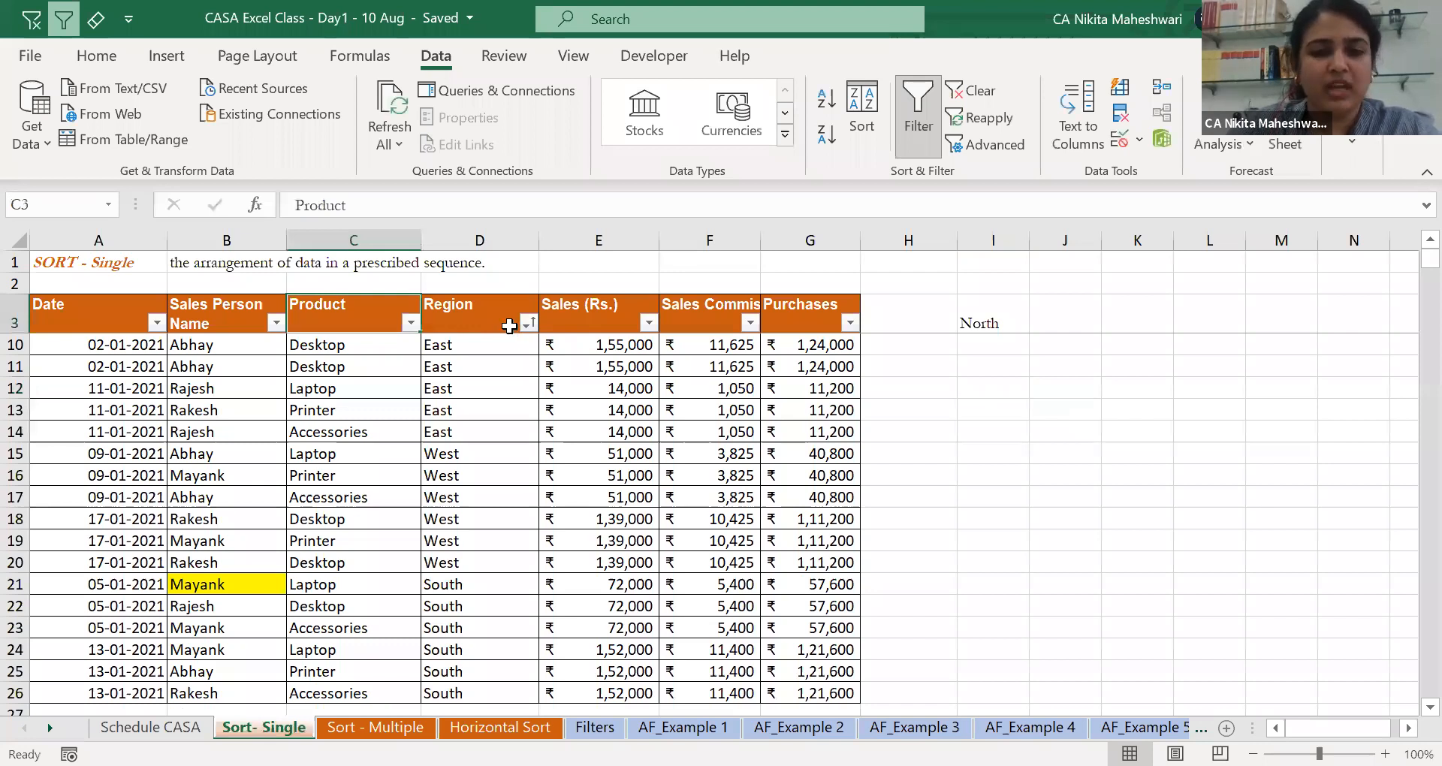
{"action": "key", "text": "ctrl+z"}
{"action": "left_click_drag", "start_coordinate": [456, 344], "coordinate": [473, 651]}
{"action": "left_click", "coordinate": [601, 388]}
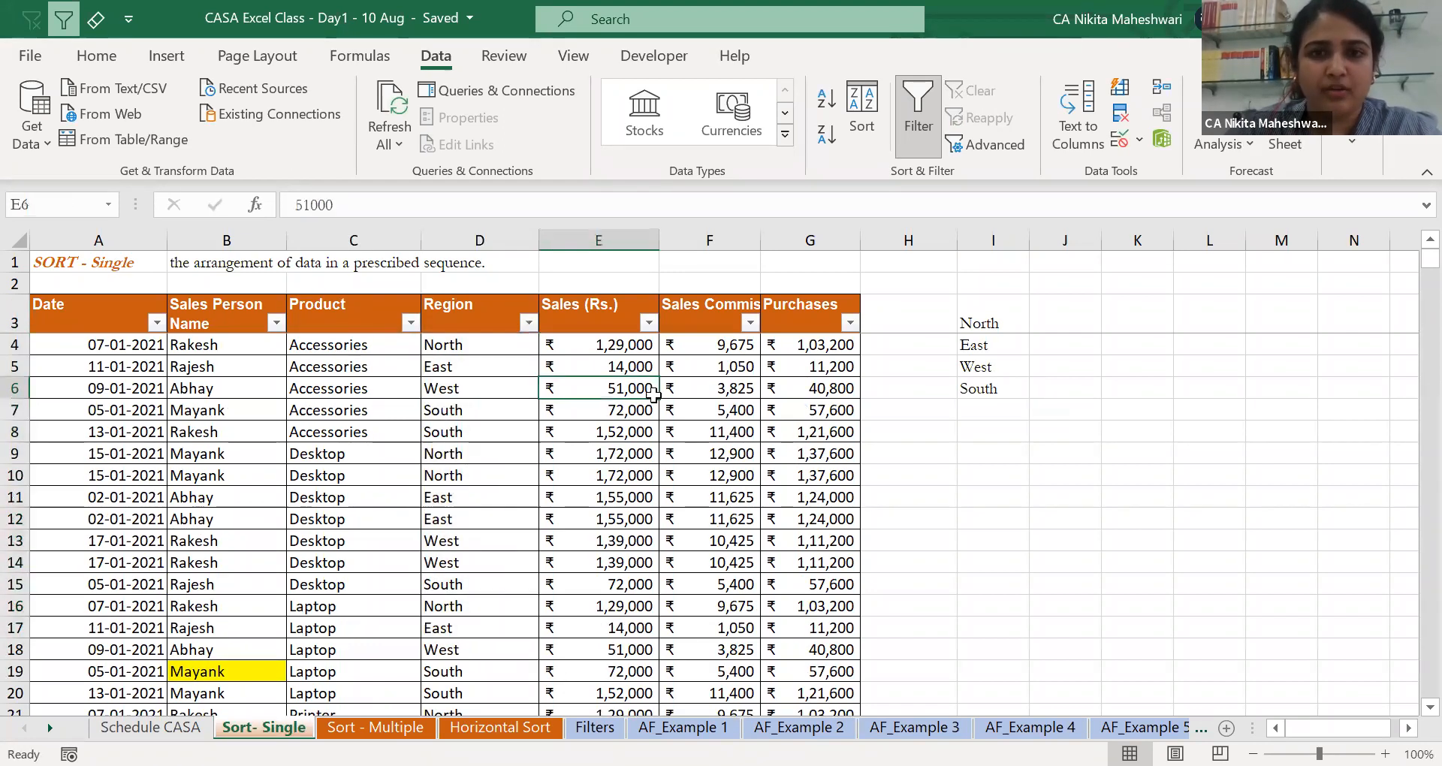
Set up a sort of the sales table by Region on cell values, choosing the custom list North, East, West, South as the order.
{"action": "left_click", "coordinate": [867, 124]}
{"action": "left_click", "coordinate": [924, 139]}
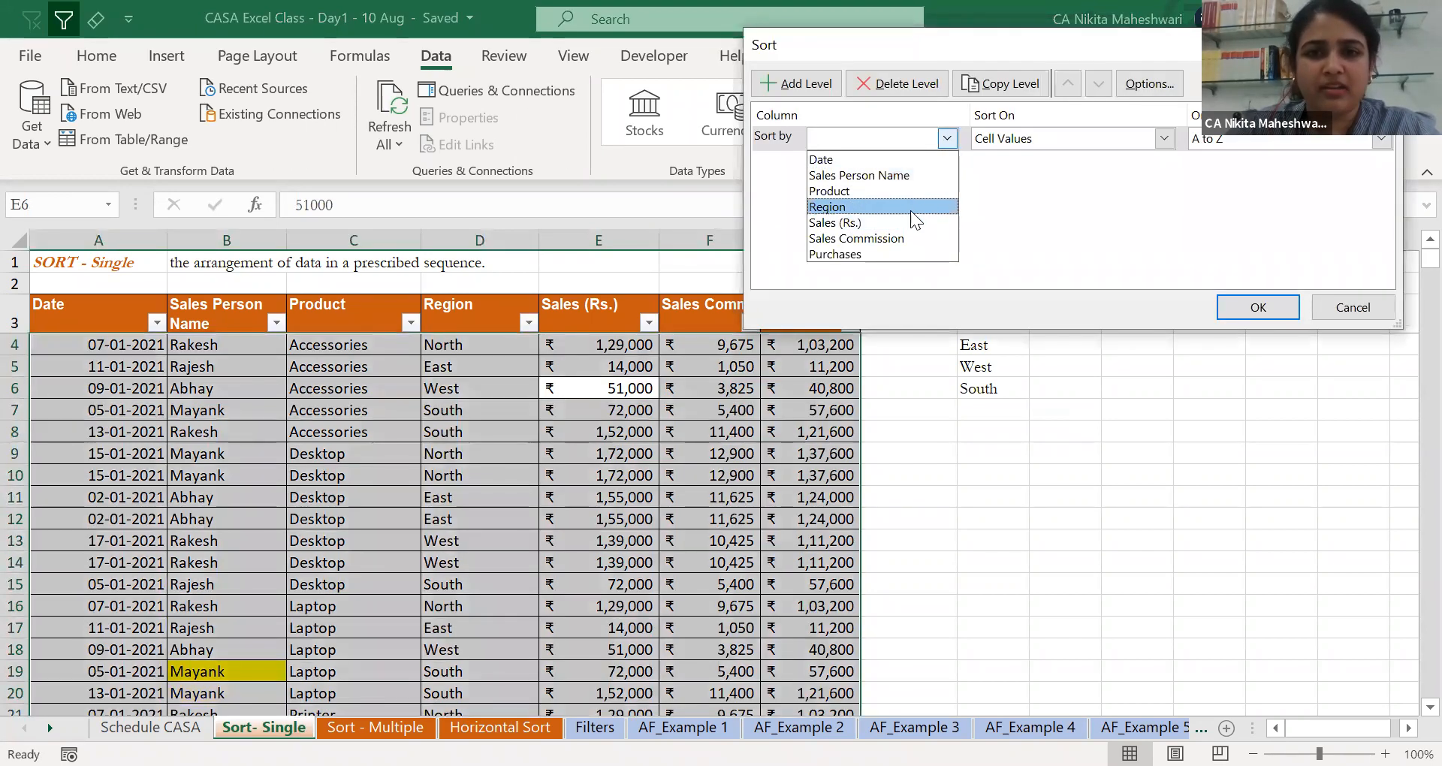
{"action": "left_click", "coordinate": [911, 208]}
{"action": "left_click", "coordinate": [1209, 139]}
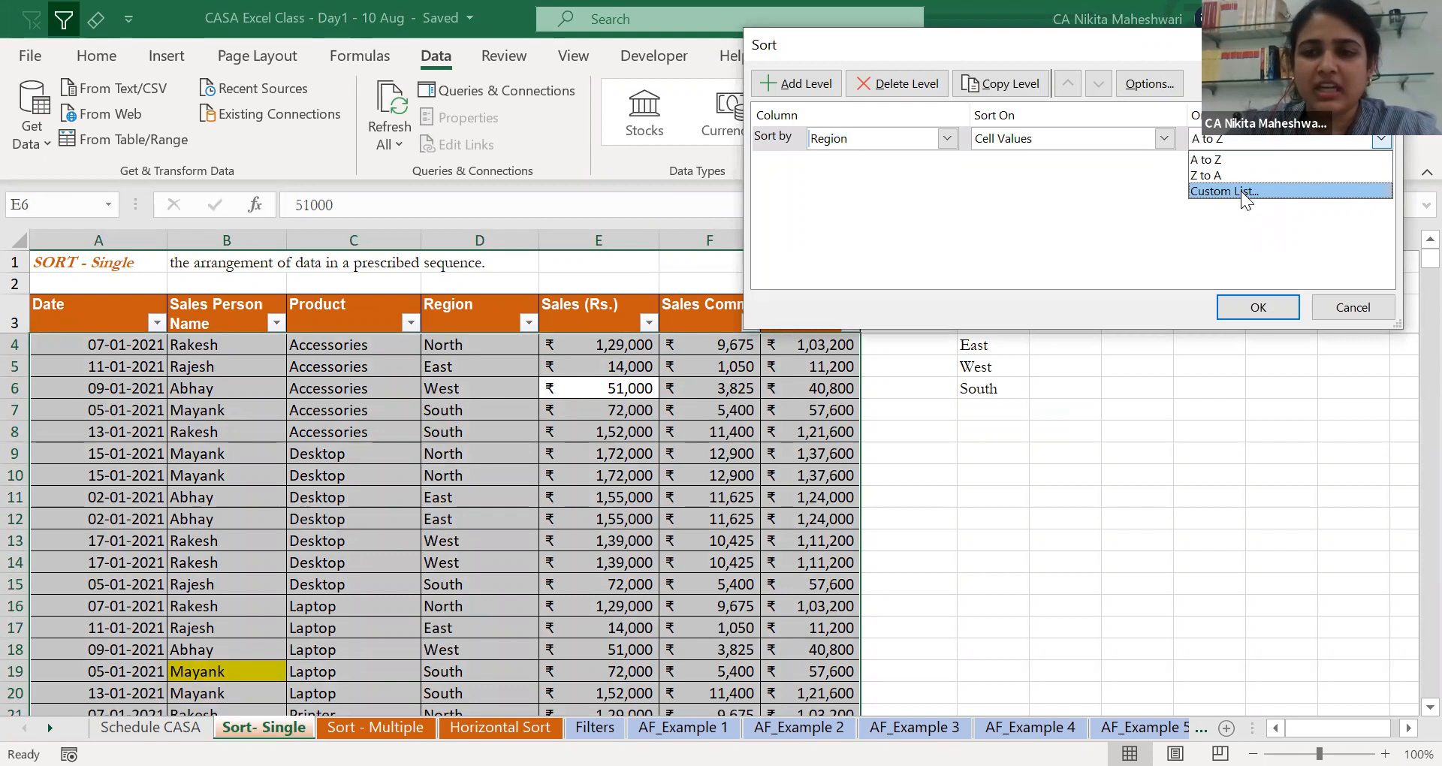
{"action": "left_click", "coordinate": [1241, 191]}
{"action": "left_click", "coordinate": [894, 264]}
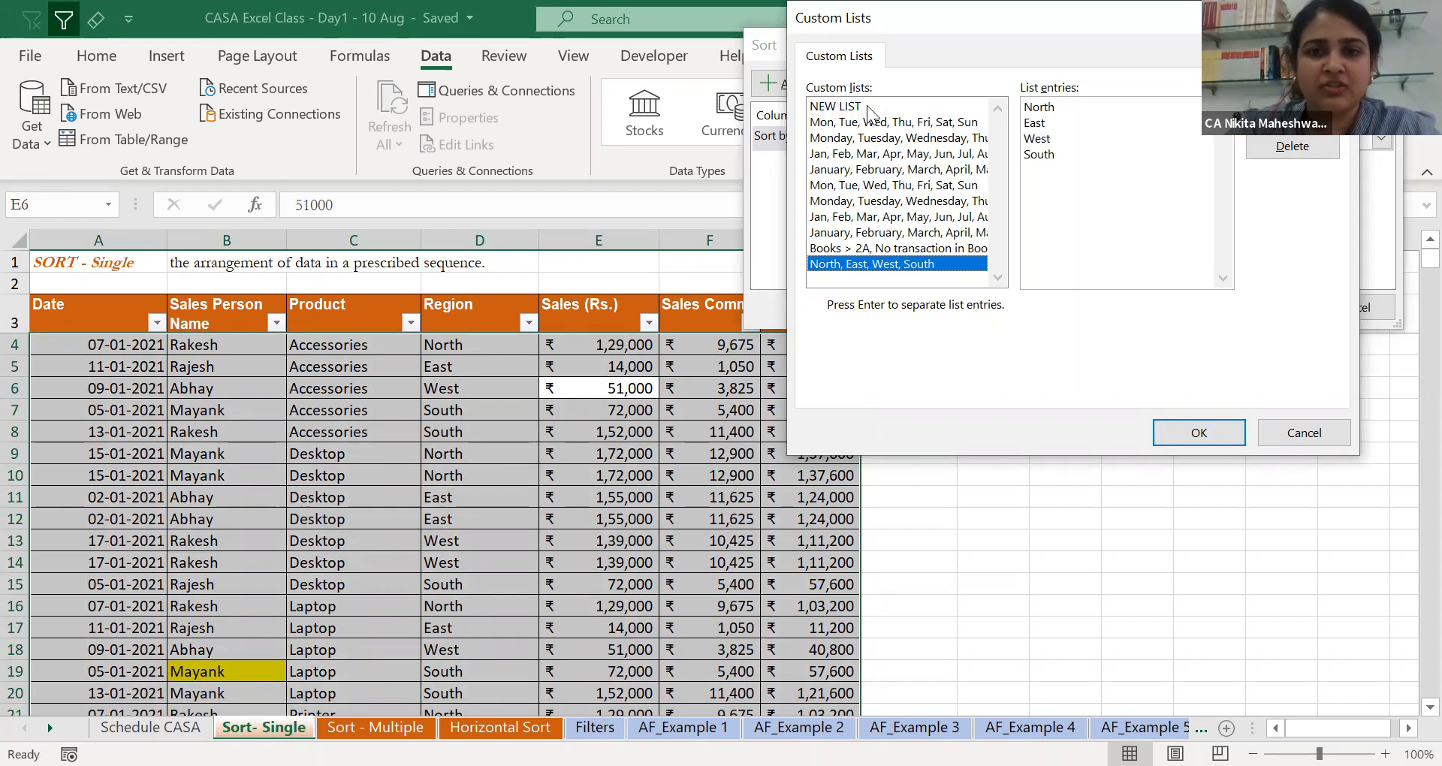
{"action": "left_click", "coordinate": [840, 107]}
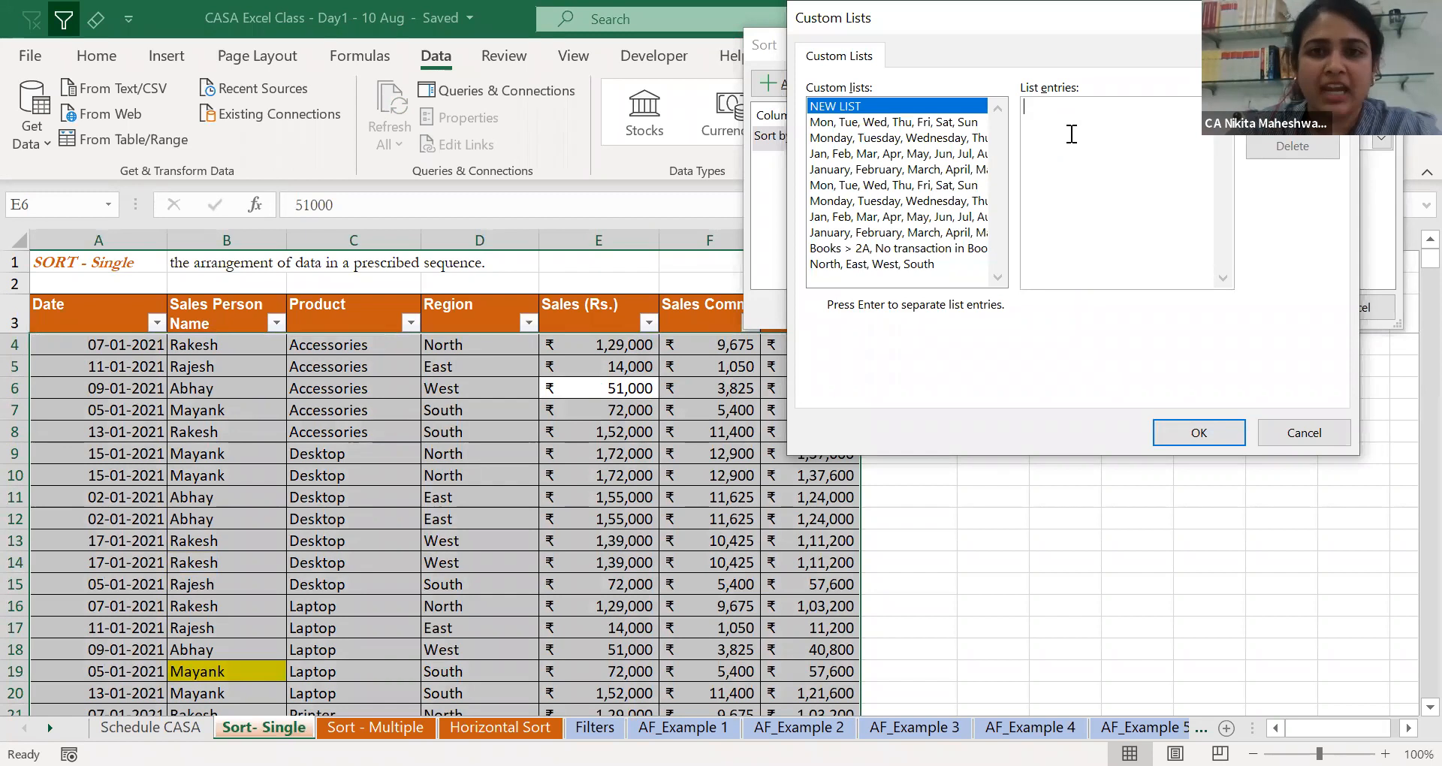
{"action": "left_click", "coordinate": [1072, 134]}
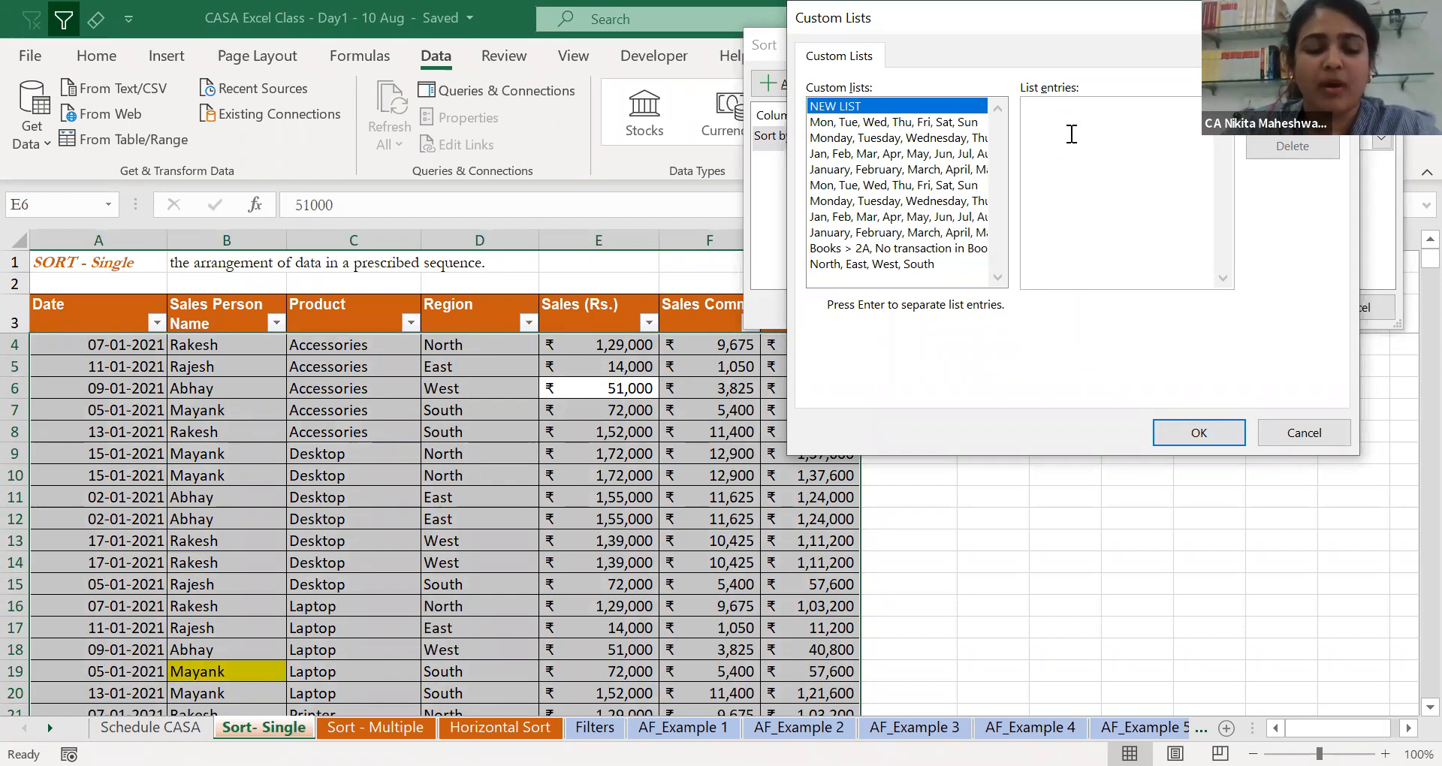
{"action": "type", "text": "NORTH"}
{"action": "key", "text": "BackSpace"}
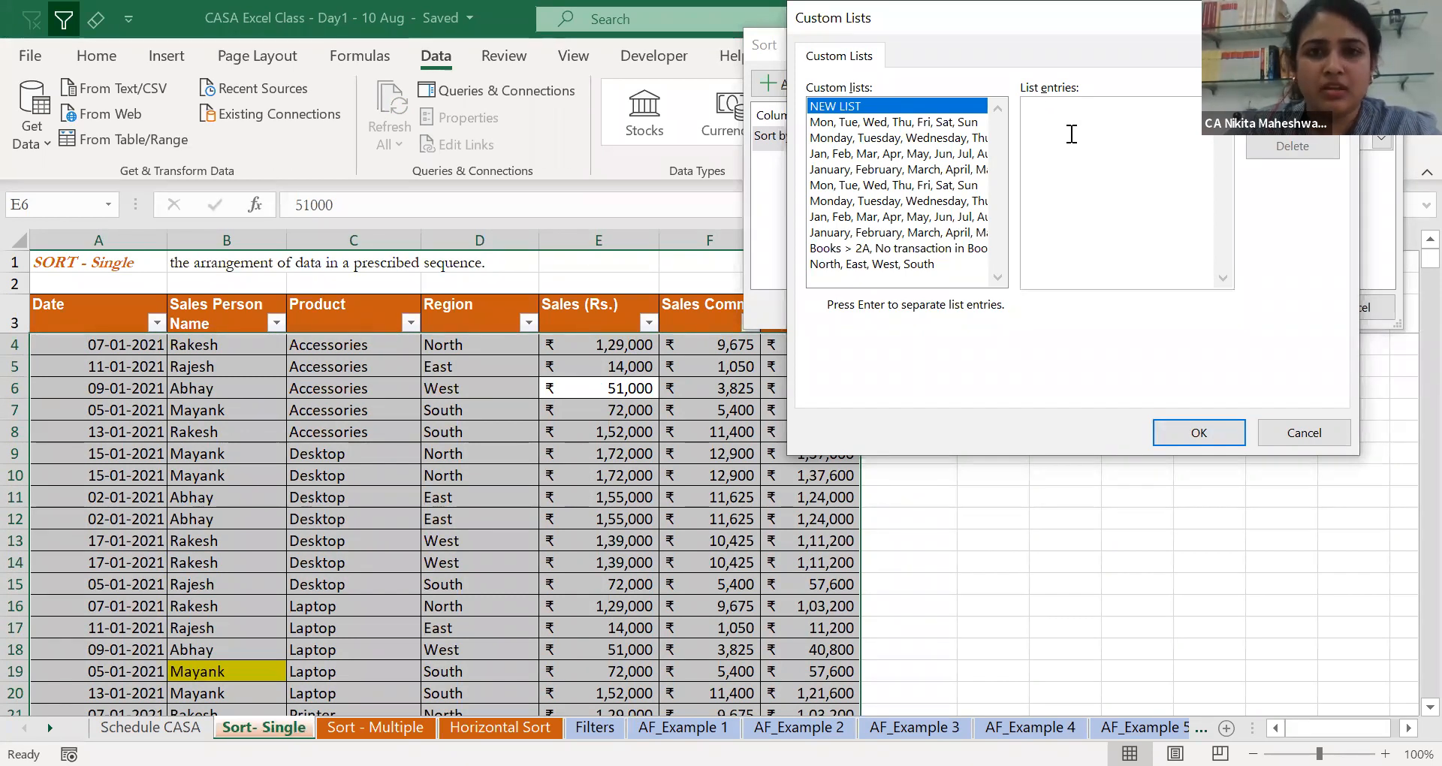
Apply the Region sort with the North, East, West, South custom list and check the order down the Region column.
{"action": "left_click", "coordinate": [889, 264]}
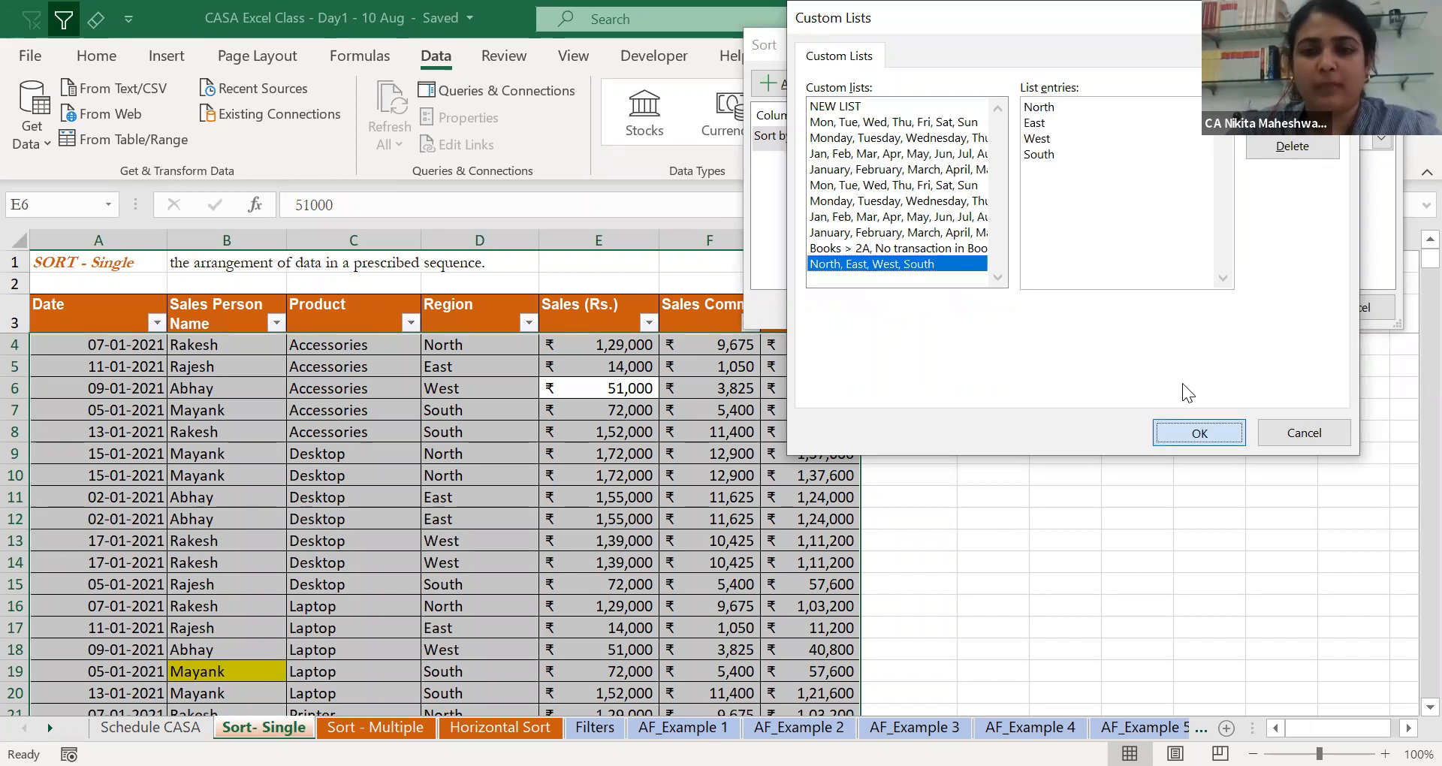
{"action": "left_click", "coordinate": [1199, 433]}
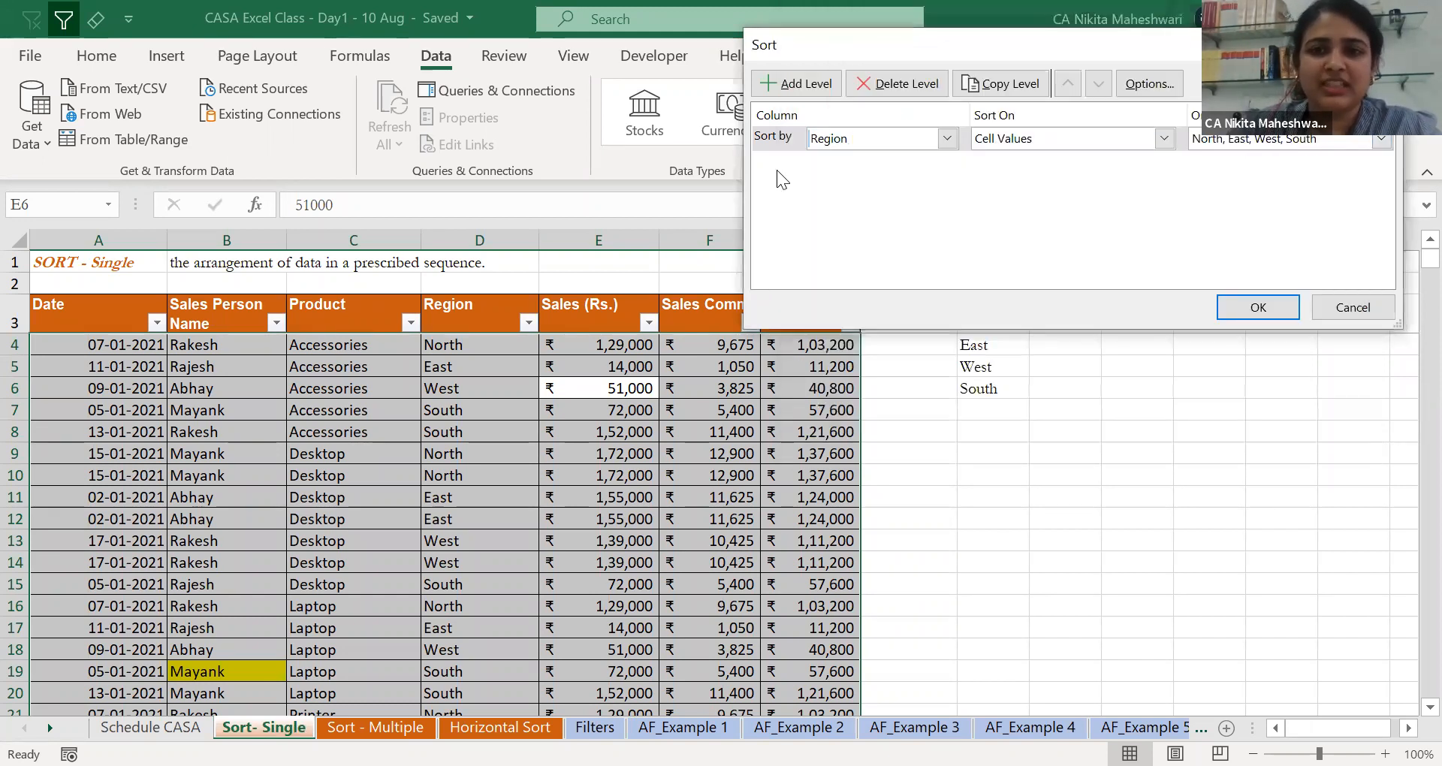
{"action": "left_click", "coordinate": [1259, 309]}
{"action": "left_click", "coordinate": [528, 344]}
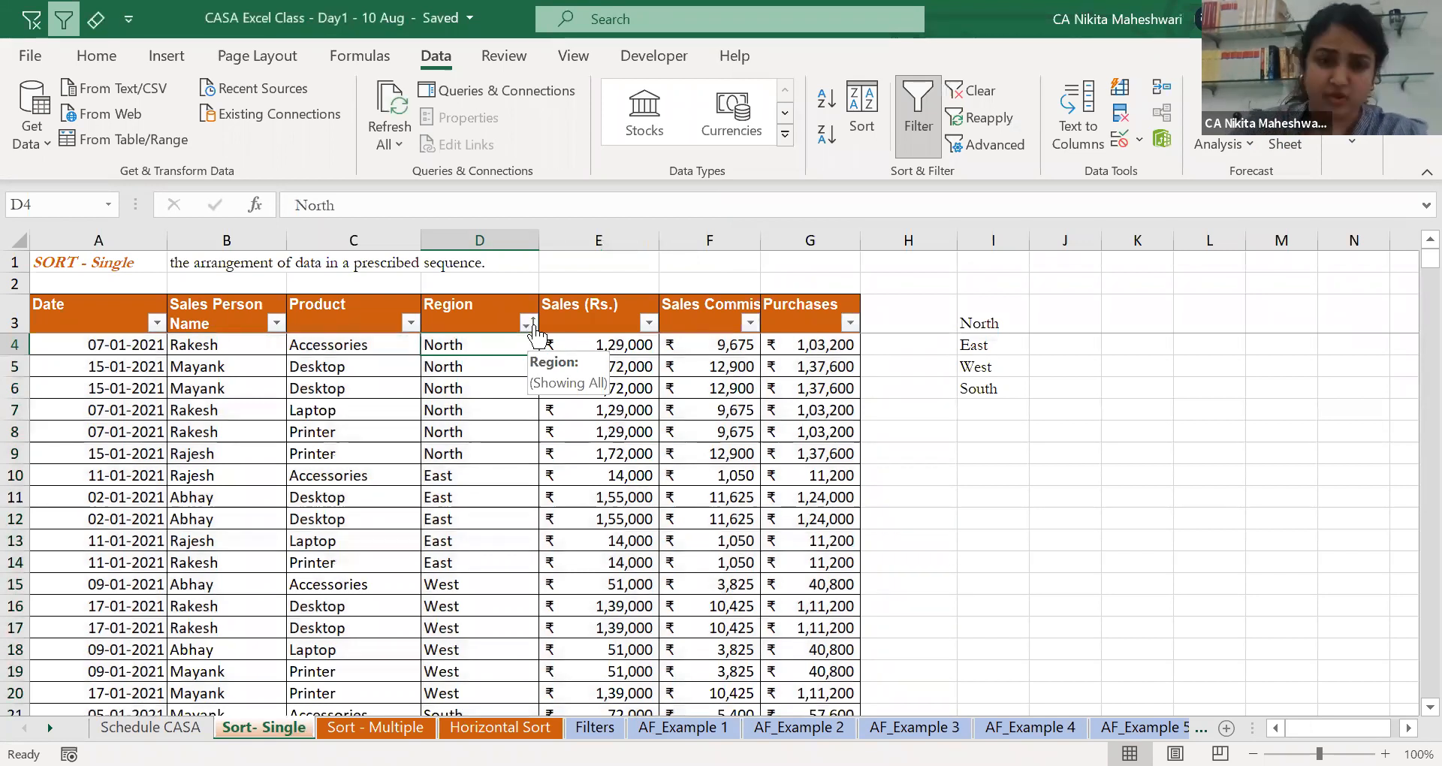
{"action": "left_click_drag", "start_coordinate": [493, 339], "coordinate": [461, 690]}
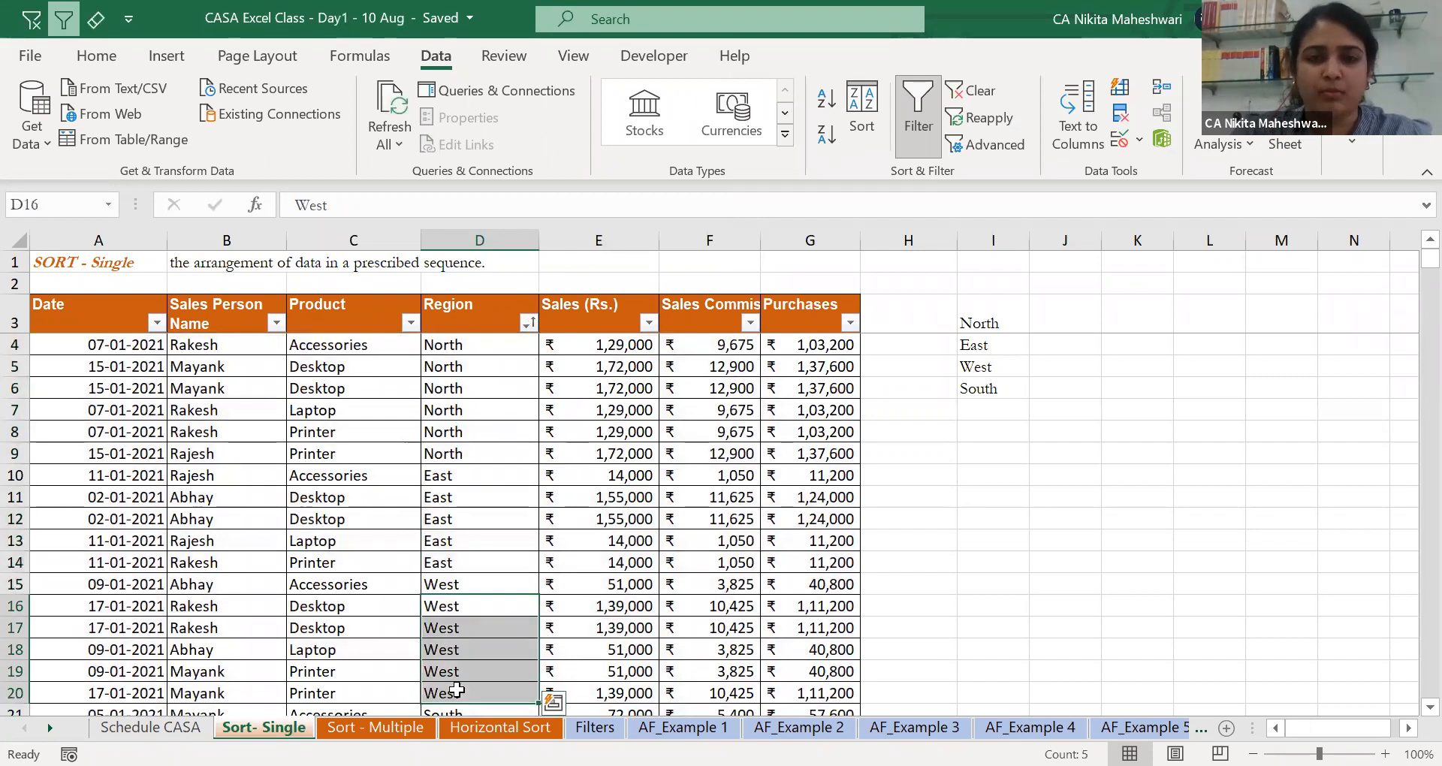
Review the saved custom lists for the Region sort, including the Books > 2A list, and keep the North, East, West, South order.
{"action": "left_click", "coordinate": [594, 570]}
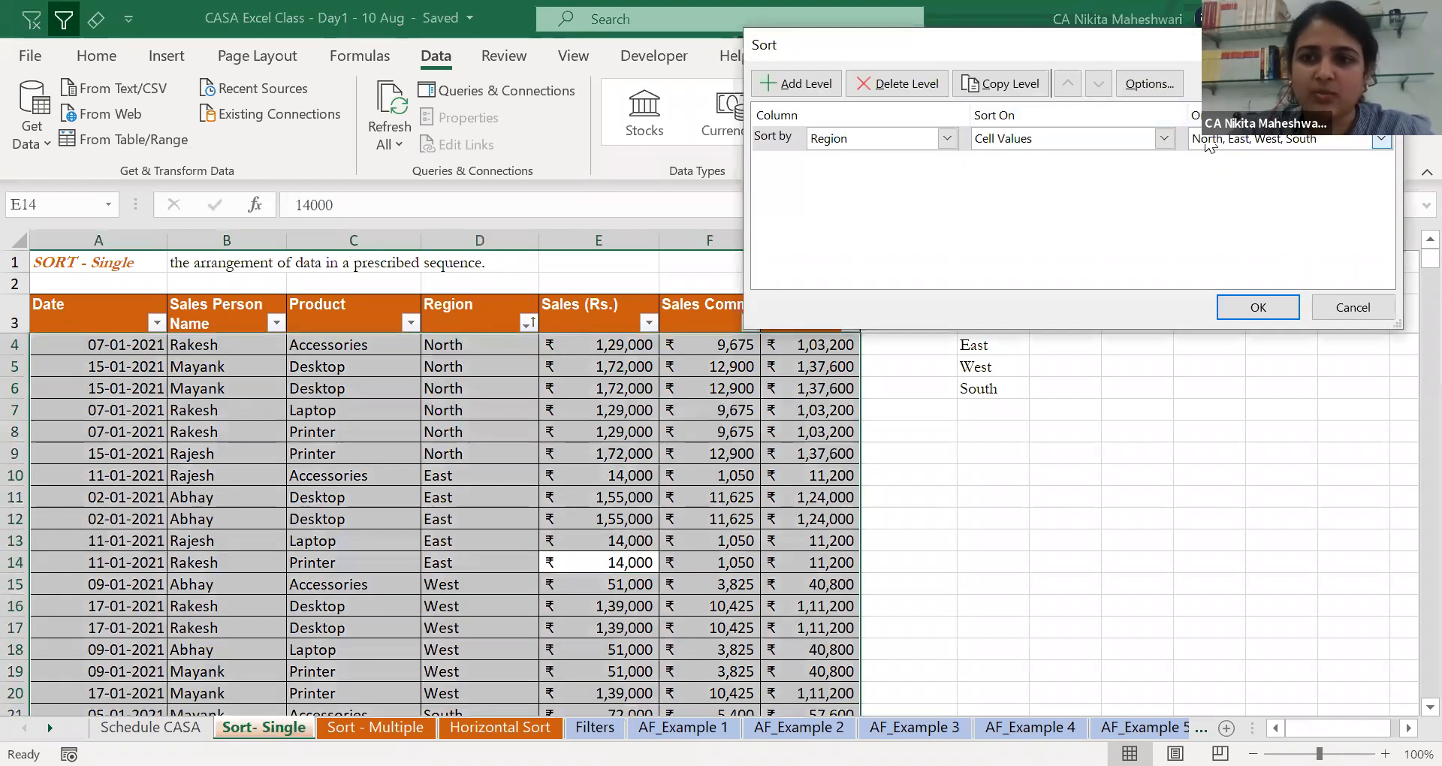
{"action": "left_click", "coordinate": [1210, 140]}
{"action": "left_click", "coordinate": [1214, 221]}
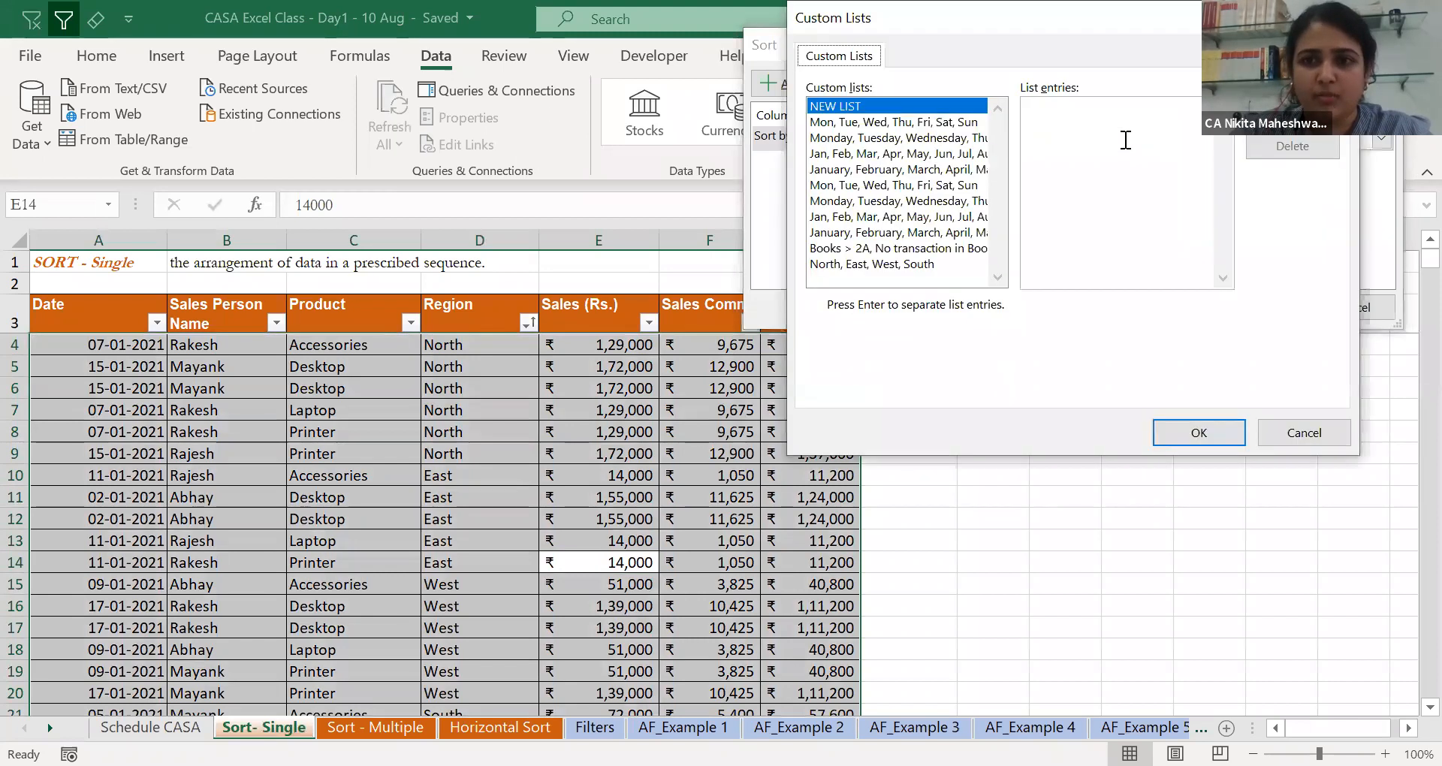
{"action": "left_click", "coordinate": [1126, 227]}
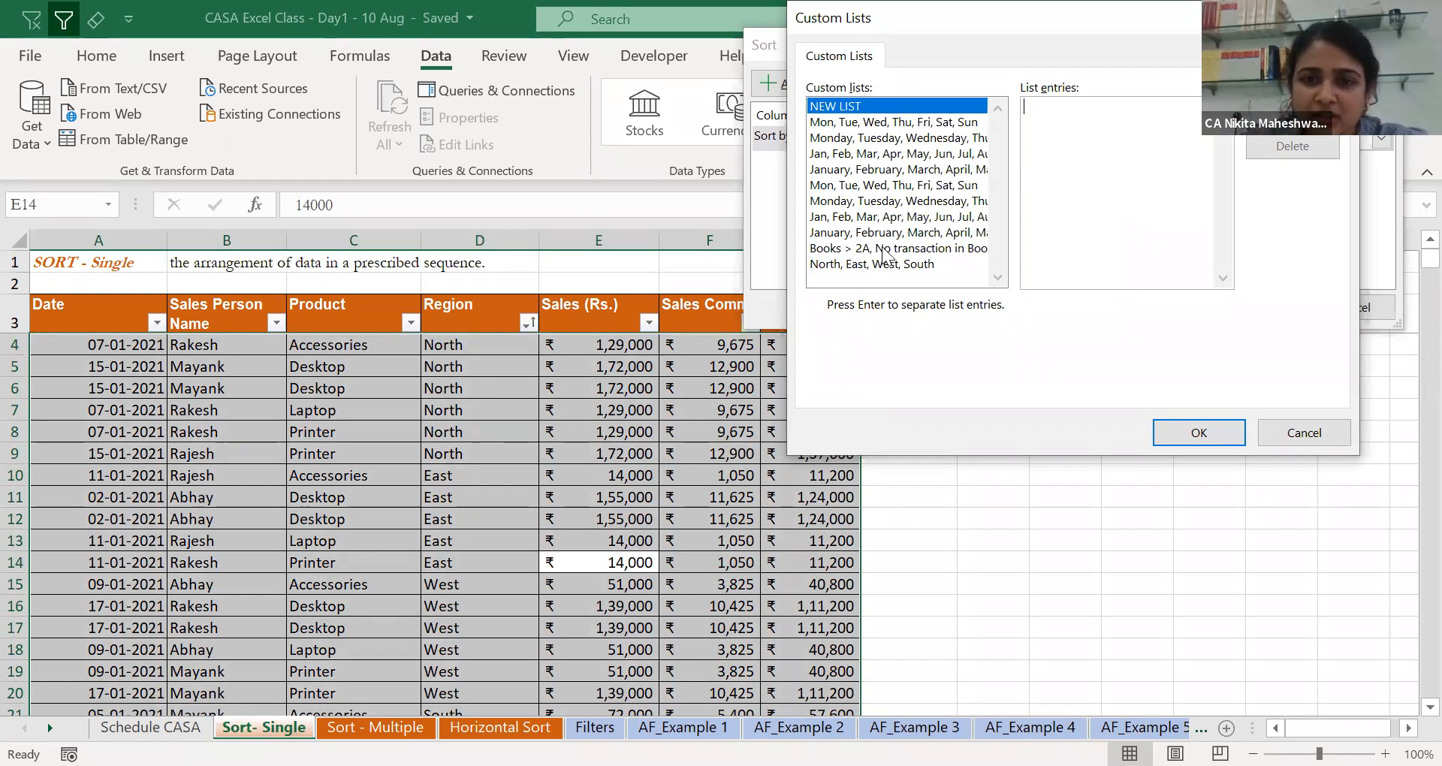
{"action": "left_click", "coordinate": [915, 248]}
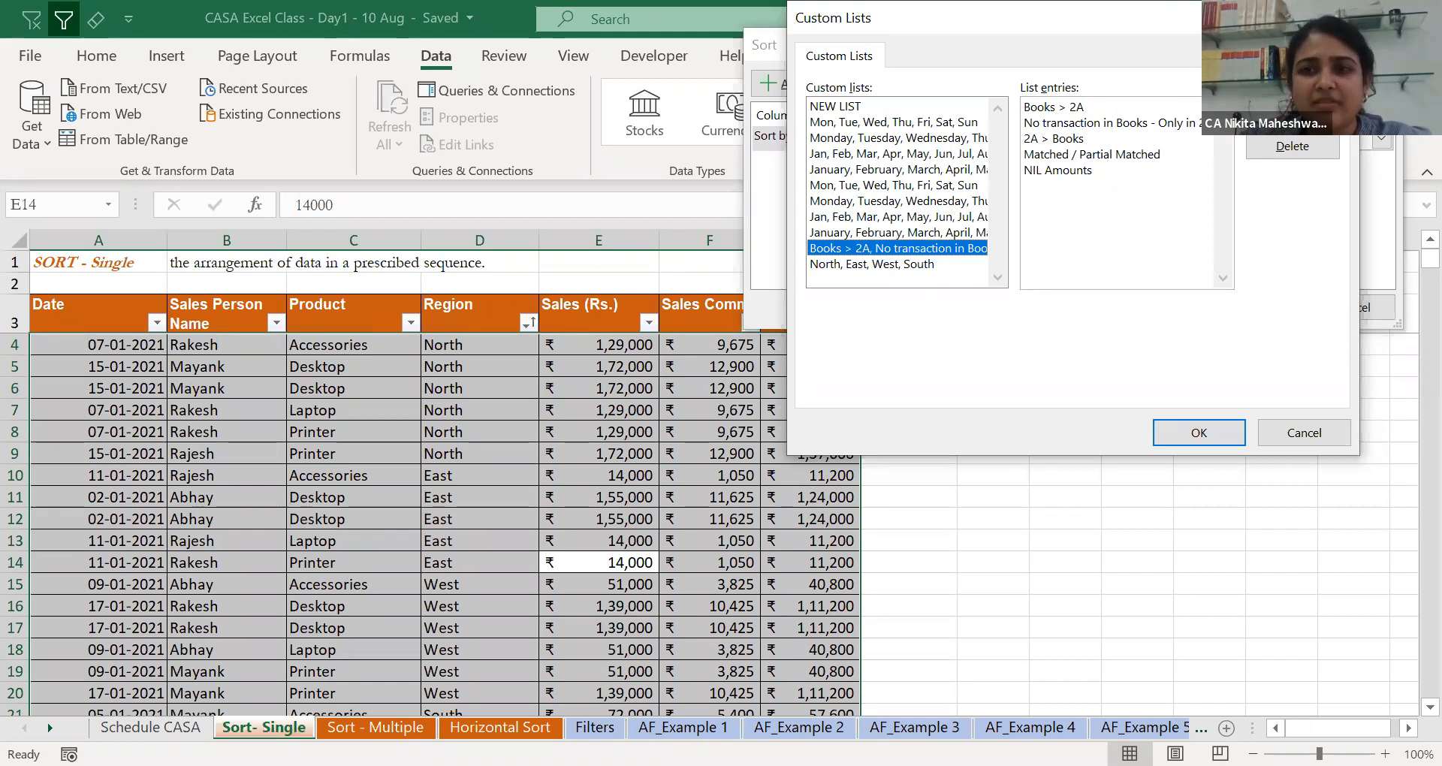
{"action": "left_click", "coordinate": [925, 260]}
{"action": "left_click", "coordinate": [849, 108]}
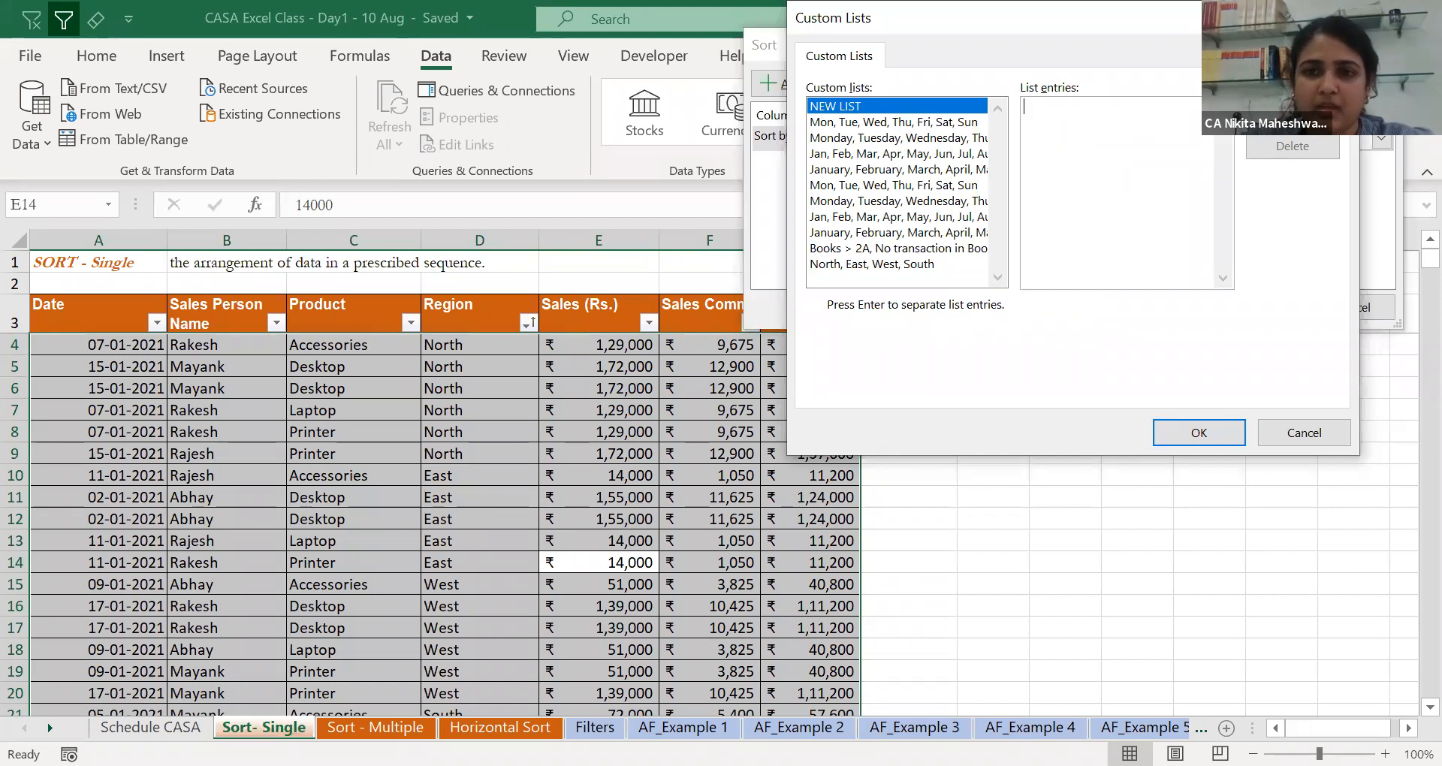
{"action": "key", "text": "Escape"}
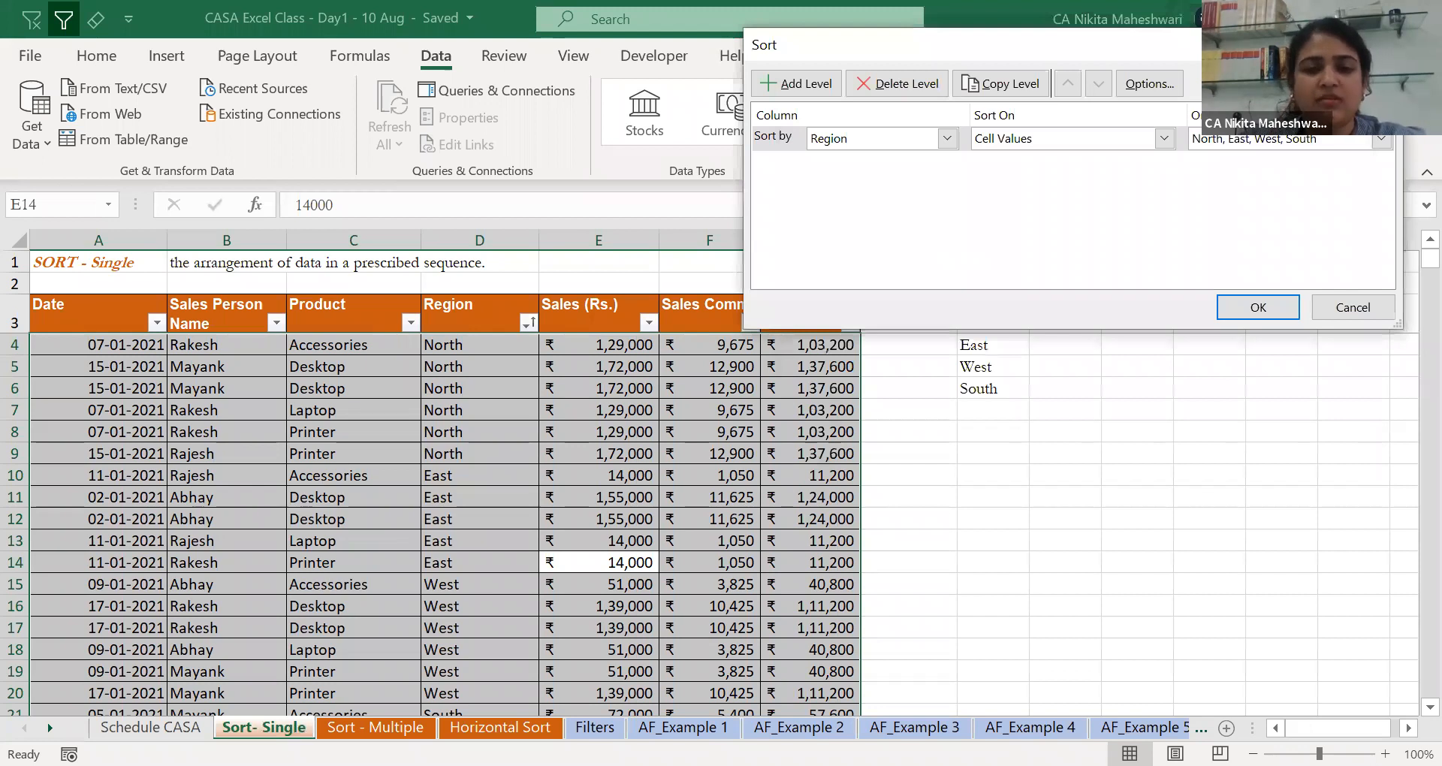
{"action": "key", "text": "Return"}
{"action": "left_click", "coordinate": [668, 455]}
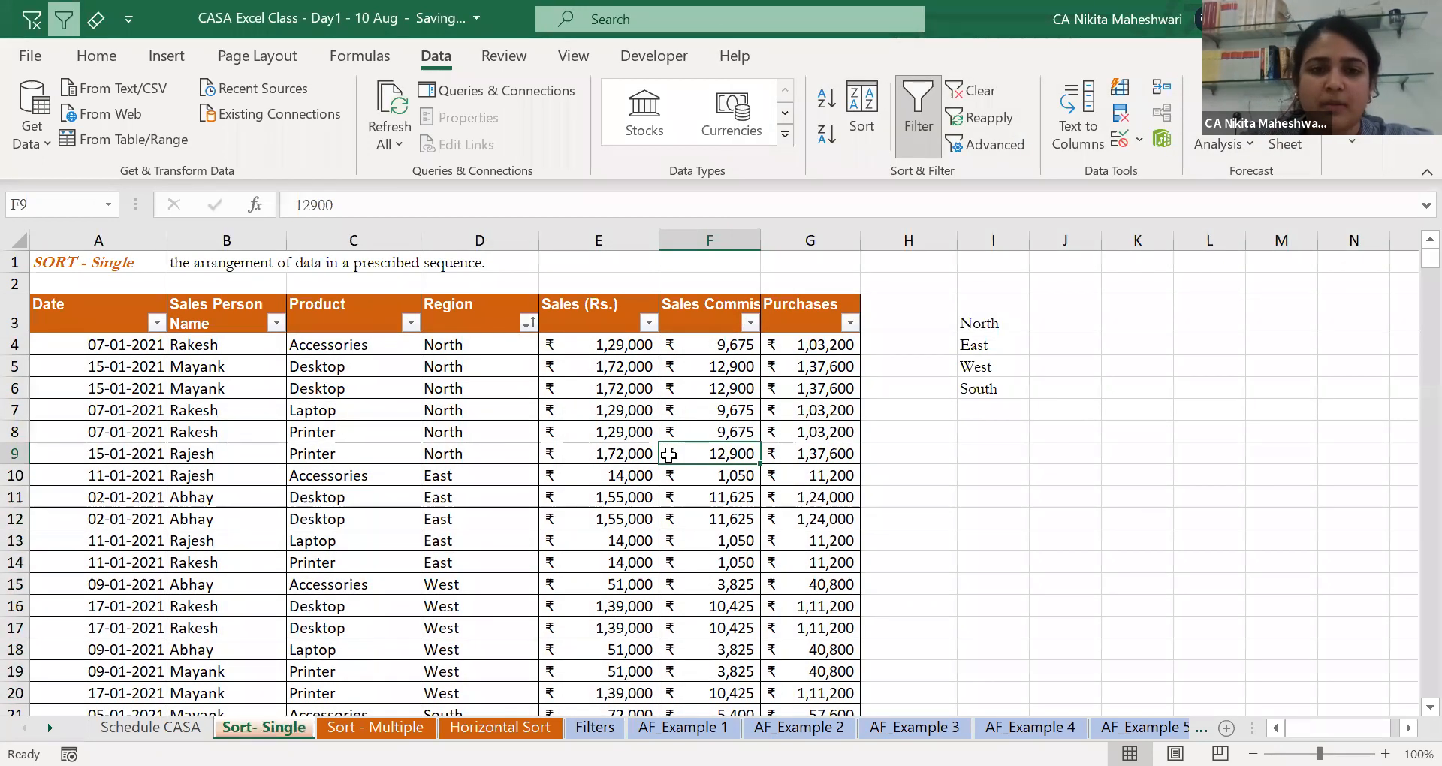
Clear the North, East, West, South reference list in cells I3 to I6 and undo the deletion.
{"action": "left_click", "coordinate": [978, 325]}
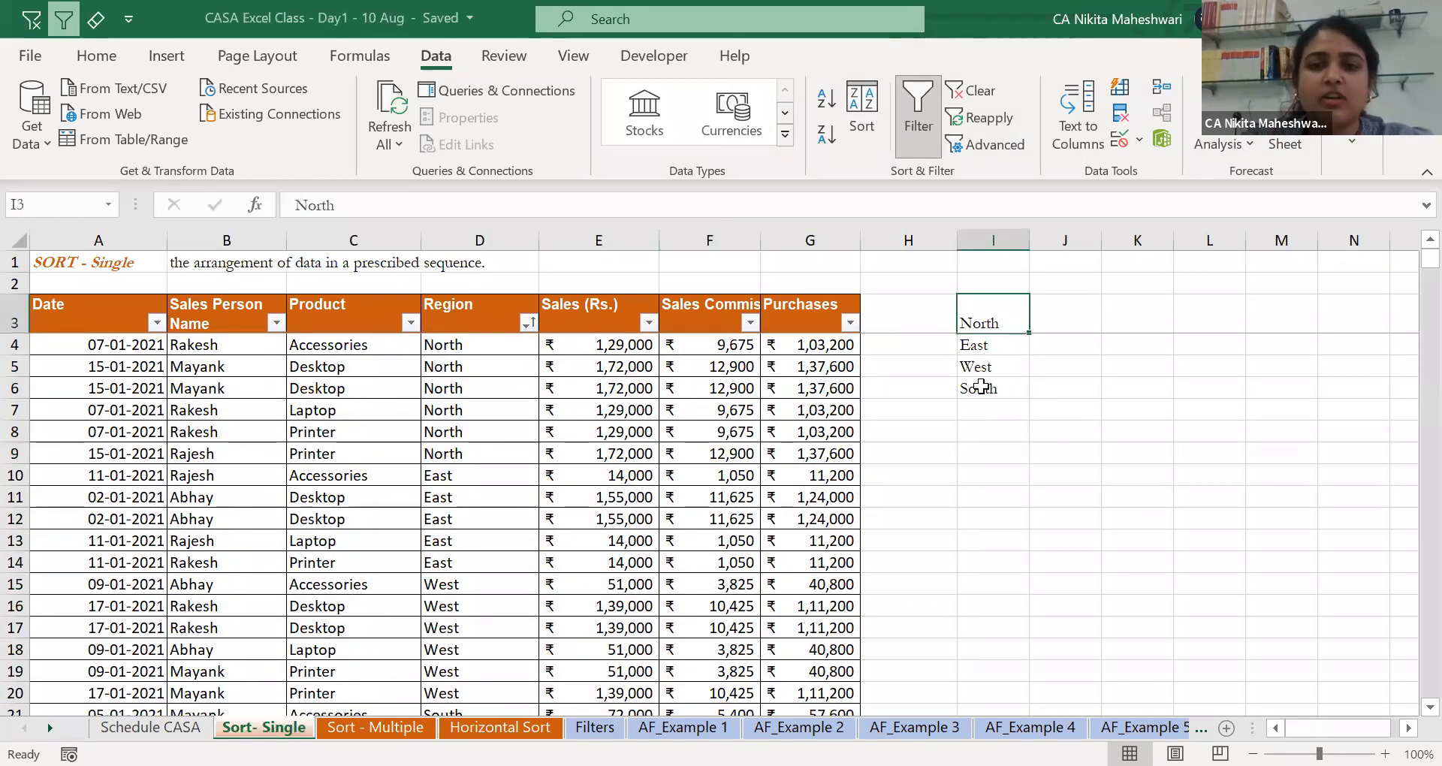
{"action": "left_click", "coordinate": [981, 387], "text": "shift"}
{"action": "key", "text": "Delete"}
{"action": "left_click", "coordinate": [1019, 316]}
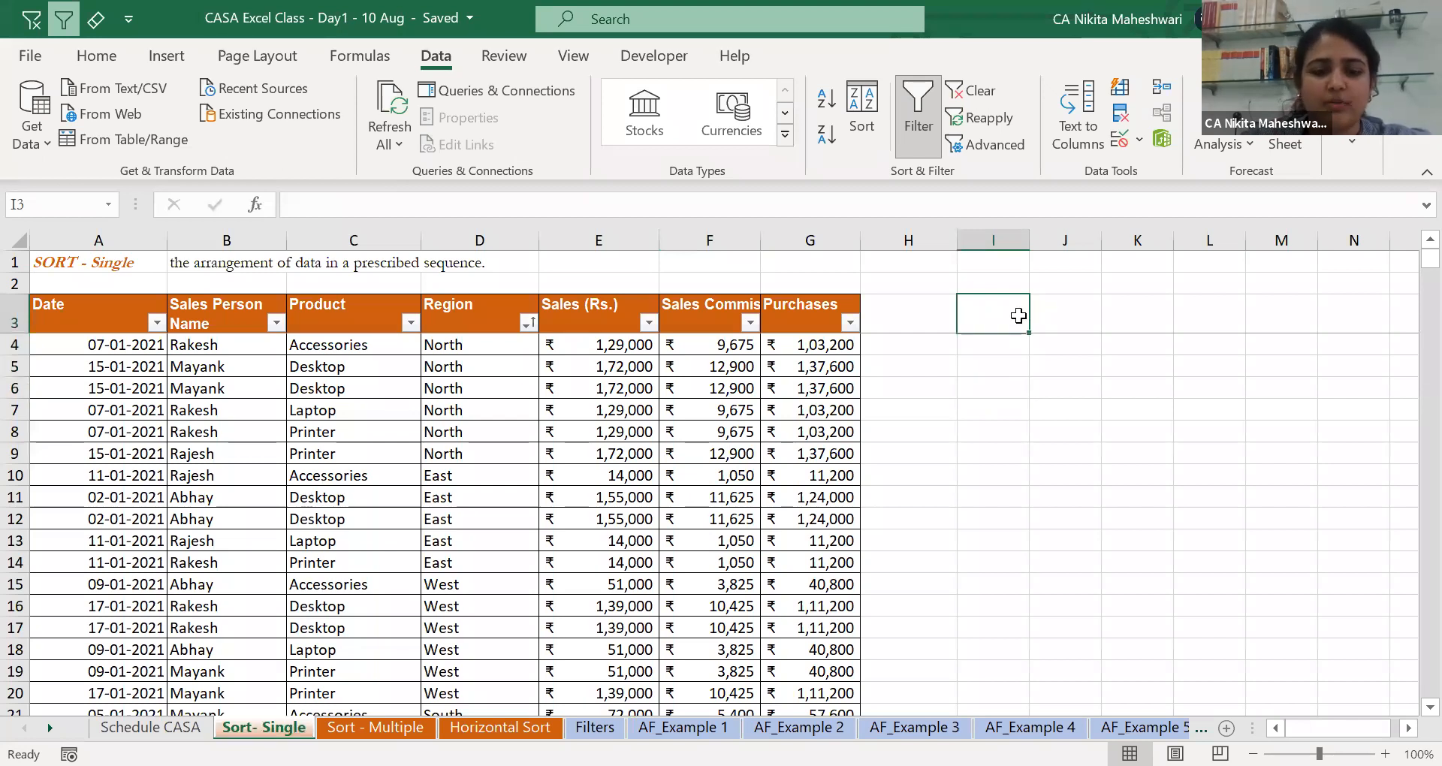
{"action": "key", "text": "ctrl+z"}
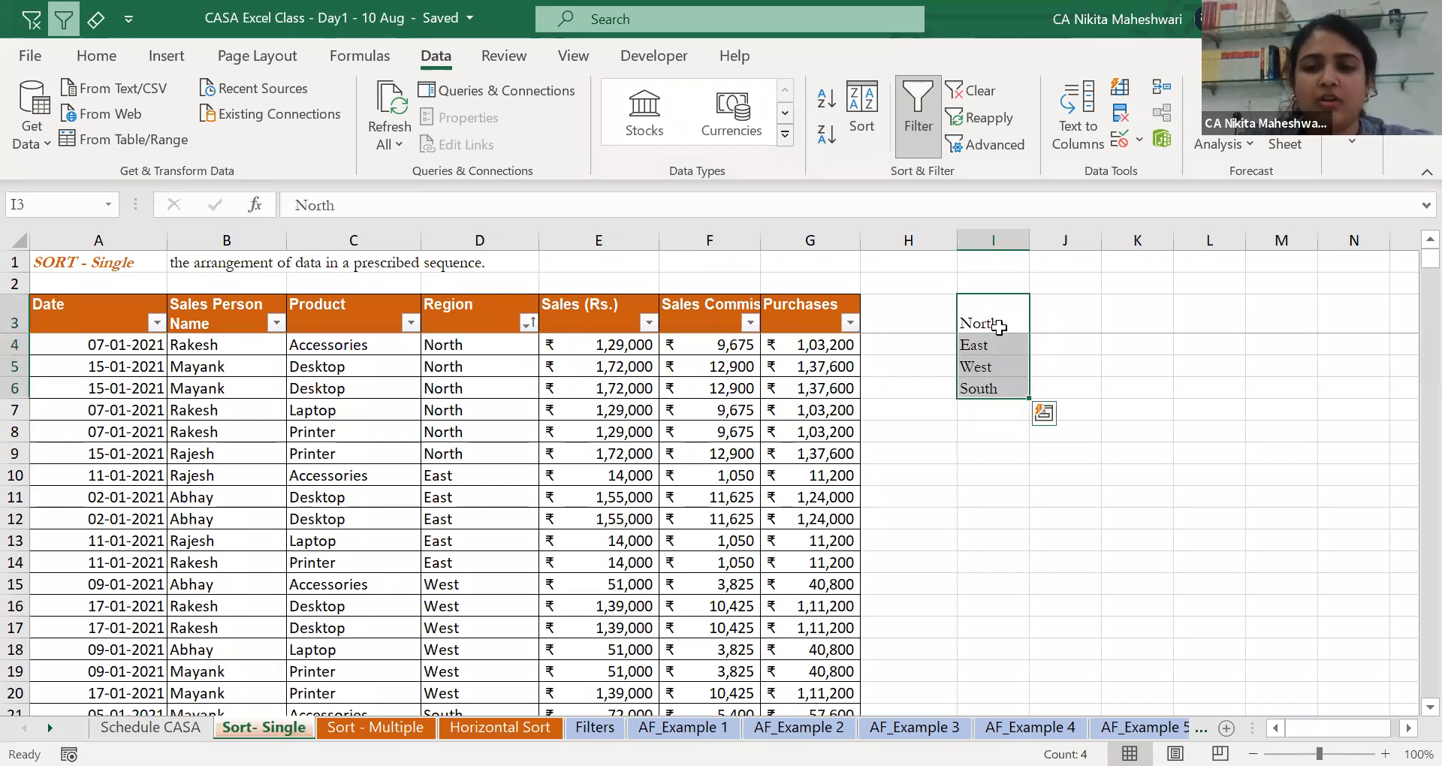
{"action": "left_click", "coordinate": [1045, 313]}
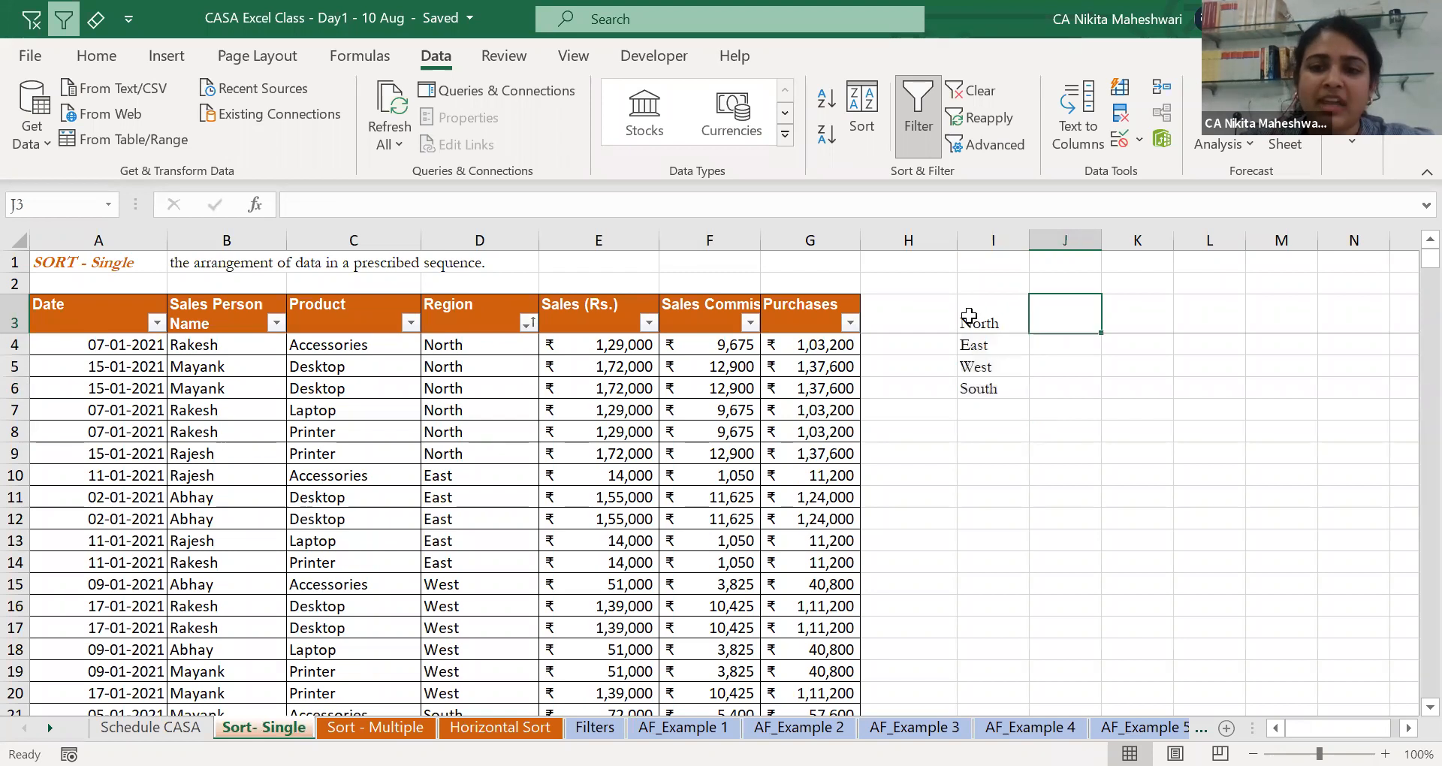
Fill the Sales Person Name cells B4 to B9 with yellow.
{"action": "left_click", "coordinate": [483, 367]}
{"action": "left_click_drag", "start_coordinate": [247, 344], "coordinate": [235, 455]}
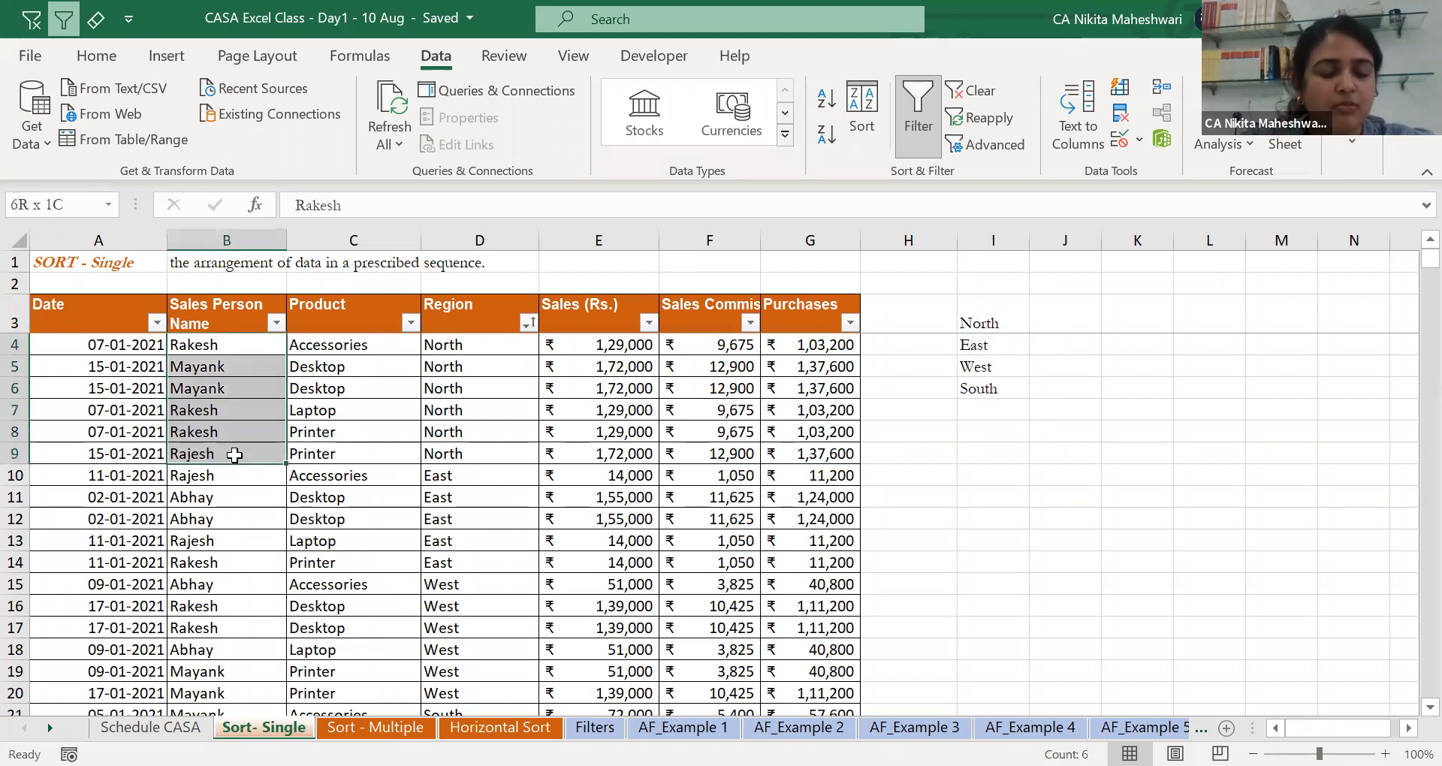
{"action": "left_click", "coordinate": [96, 55]}
{"action": "left_click", "coordinate": [273, 135]}
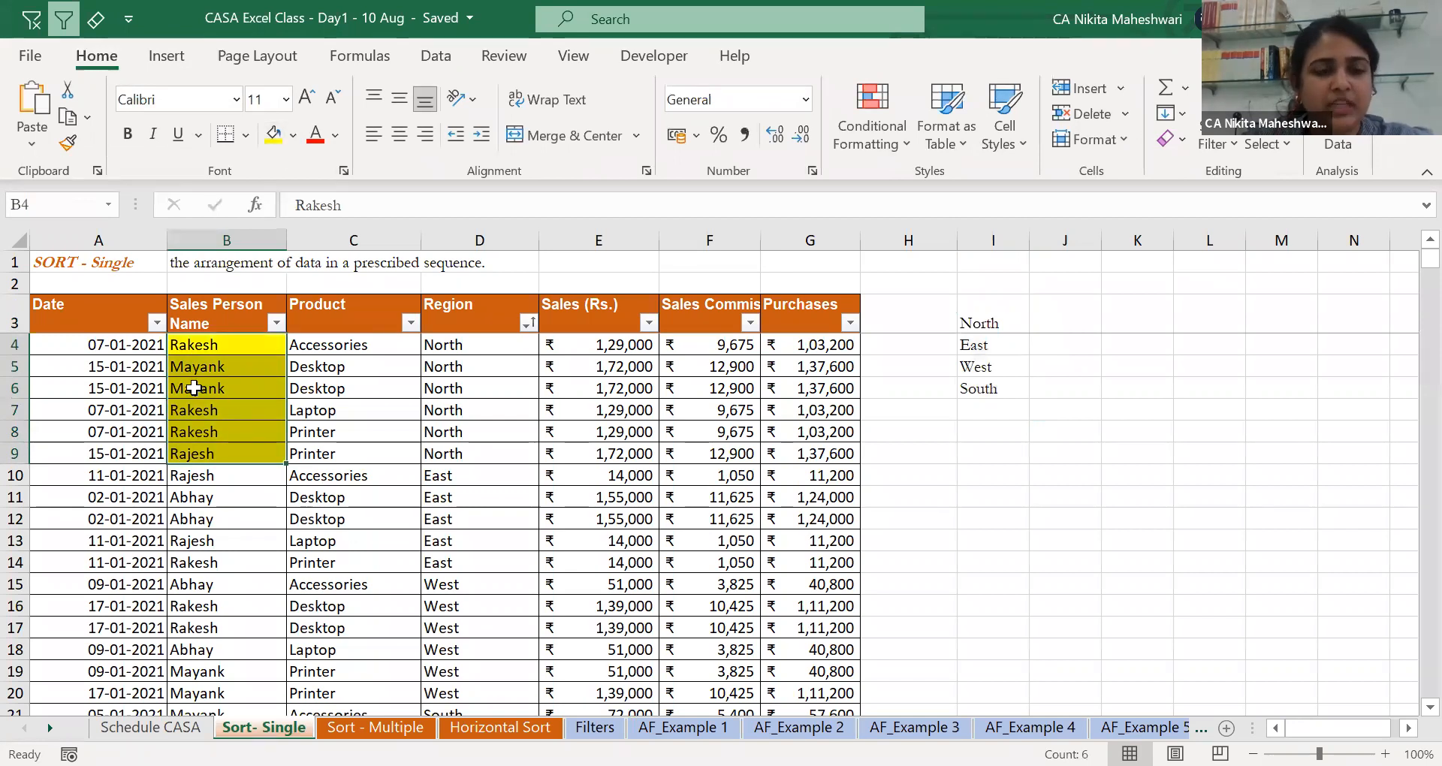
{"action": "left_click", "coordinate": [266, 371]}
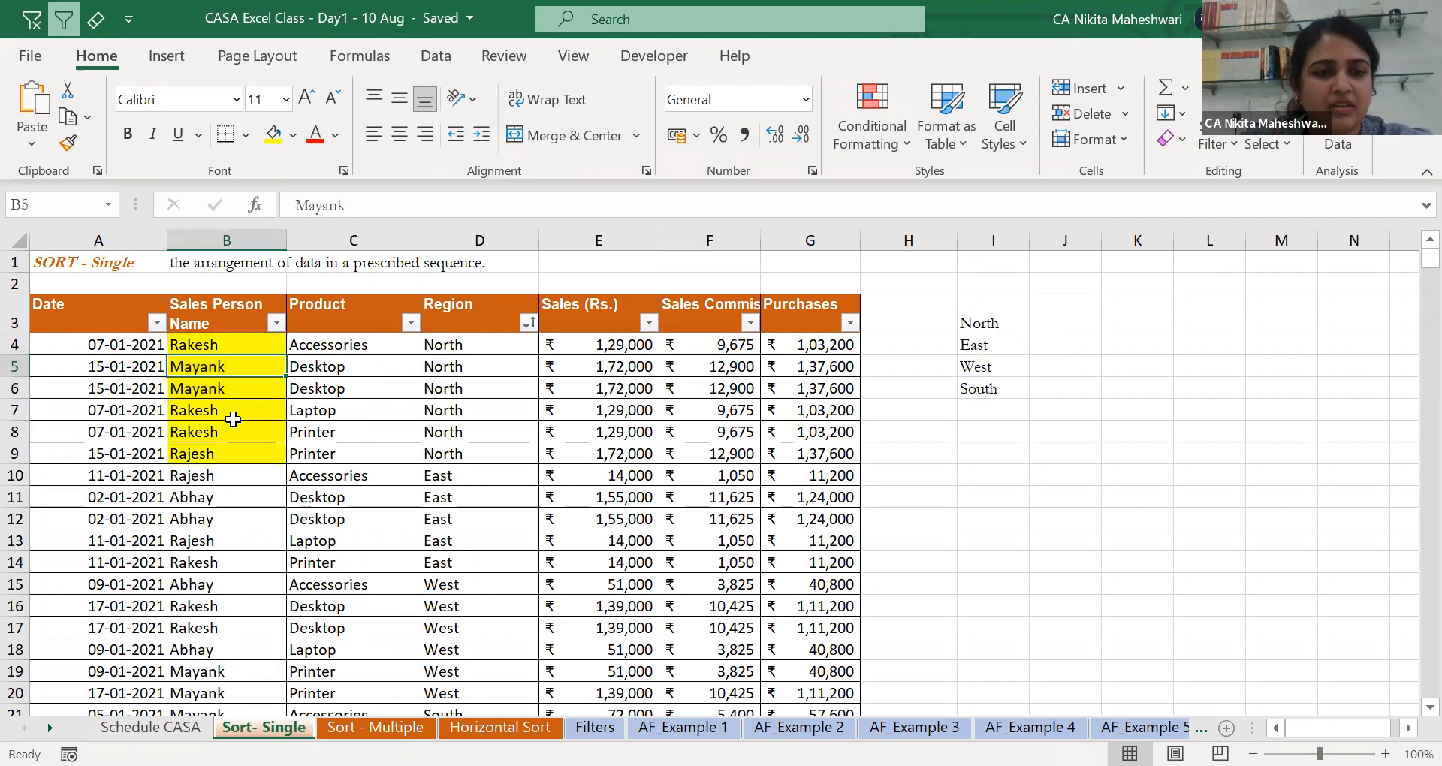
{"action": "left_click", "coordinate": [269, 452]}
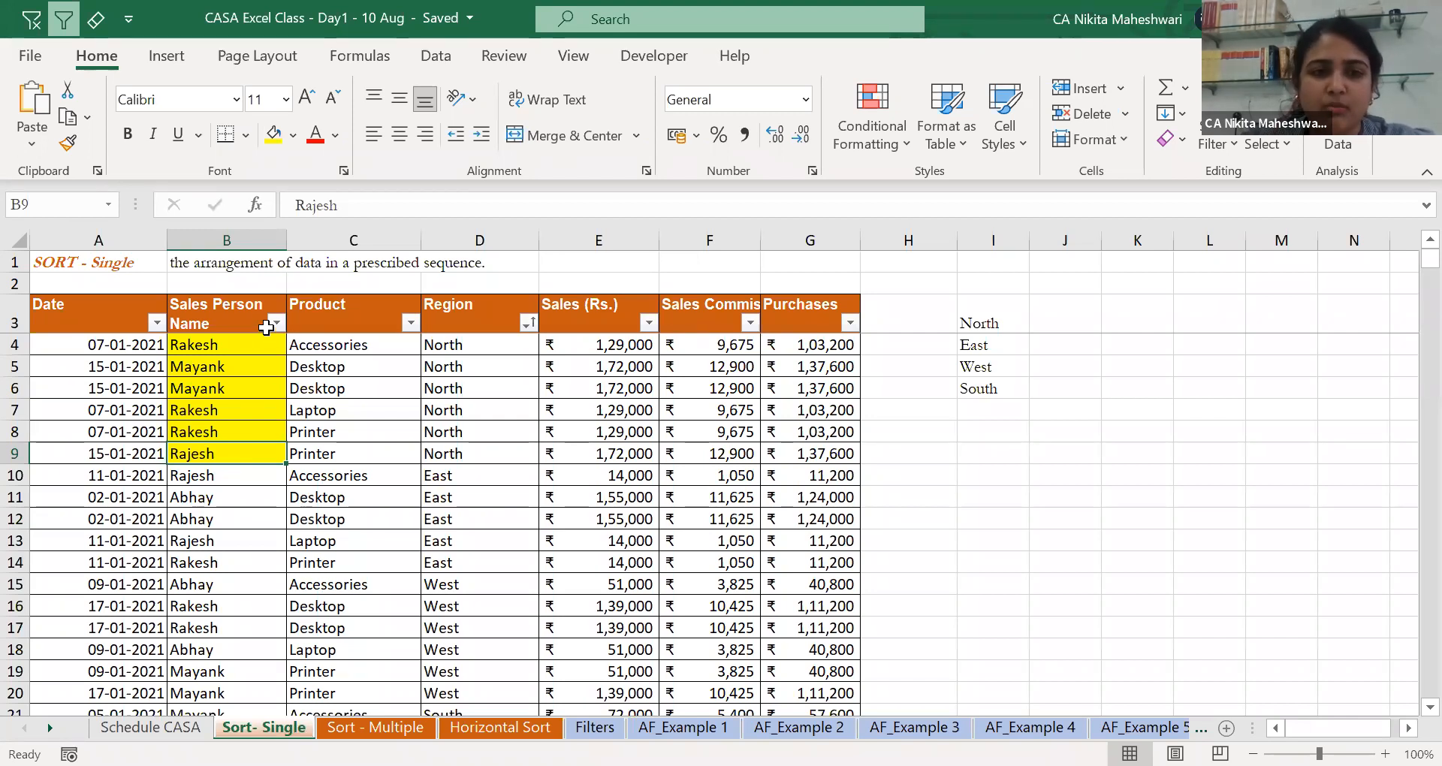
Compare the North cells in the Region column with the yellow Sales Person Name cells B4 to B9.
{"action": "left_click", "coordinate": [980, 465]}
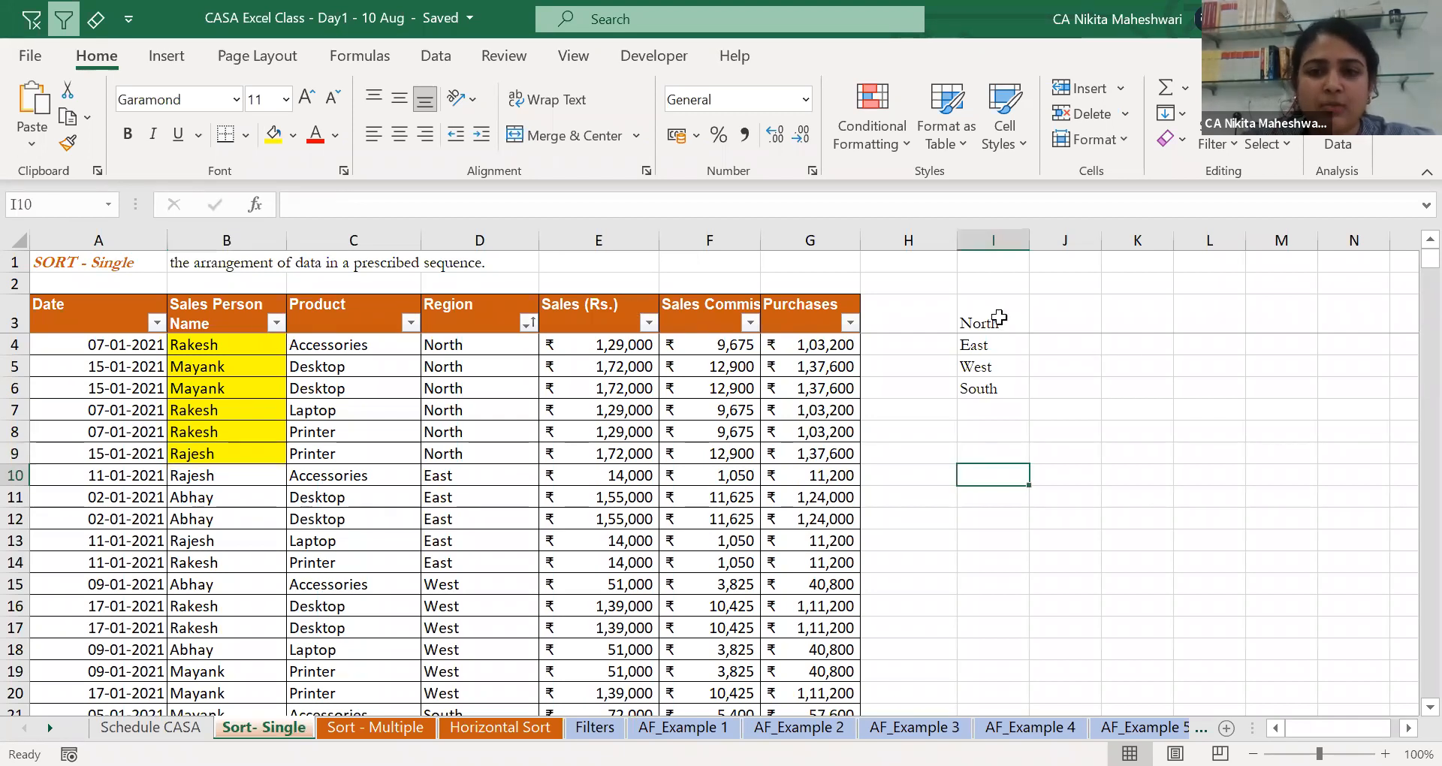
{"action": "left_click_drag", "start_coordinate": [443, 346], "coordinate": [489, 579]}
{"action": "left_click_drag", "start_coordinate": [481, 345], "coordinate": [498, 449]}
{"action": "left_click_drag", "start_coordinate": [200, 344], "coordinate": [218, 460]}
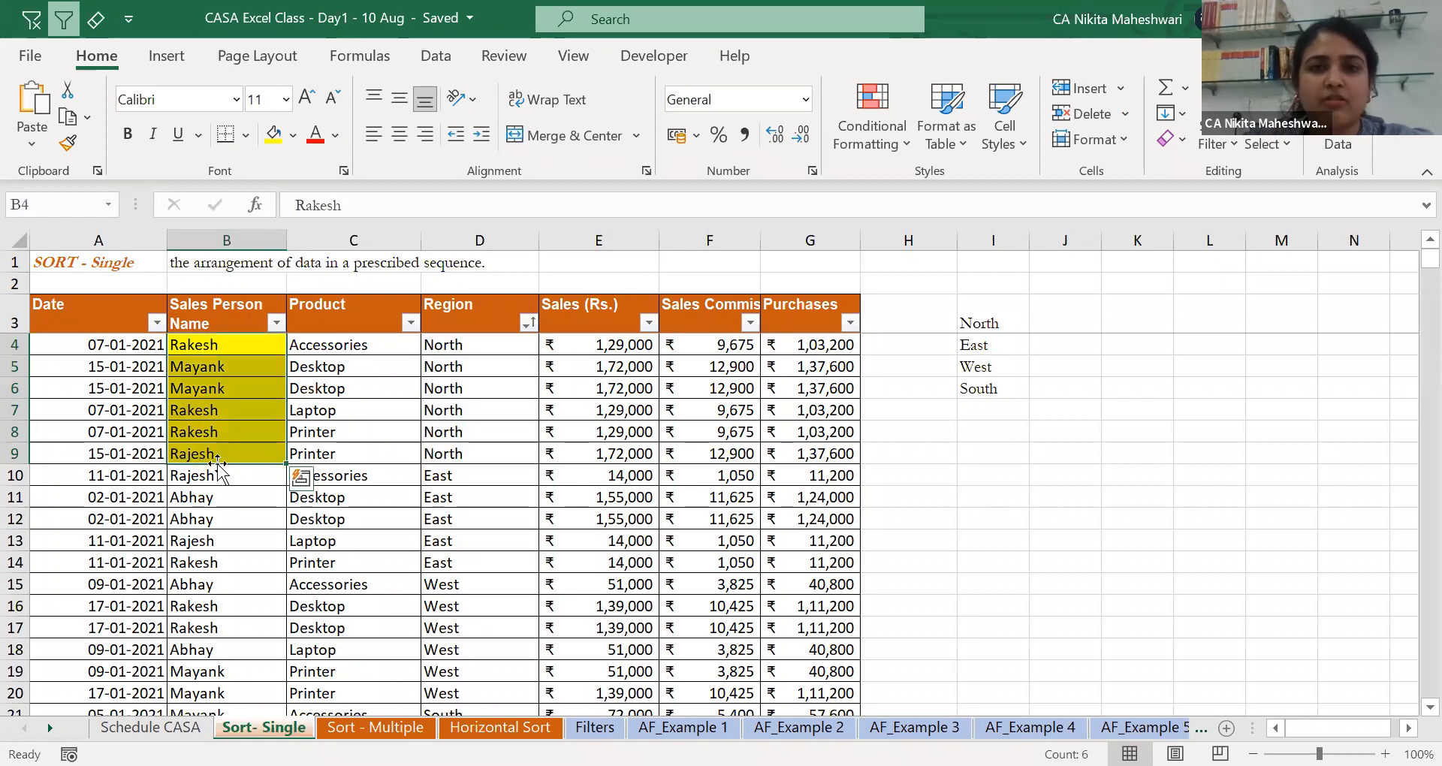
{"action": "left_click", "coordinate": [1062, 327]}
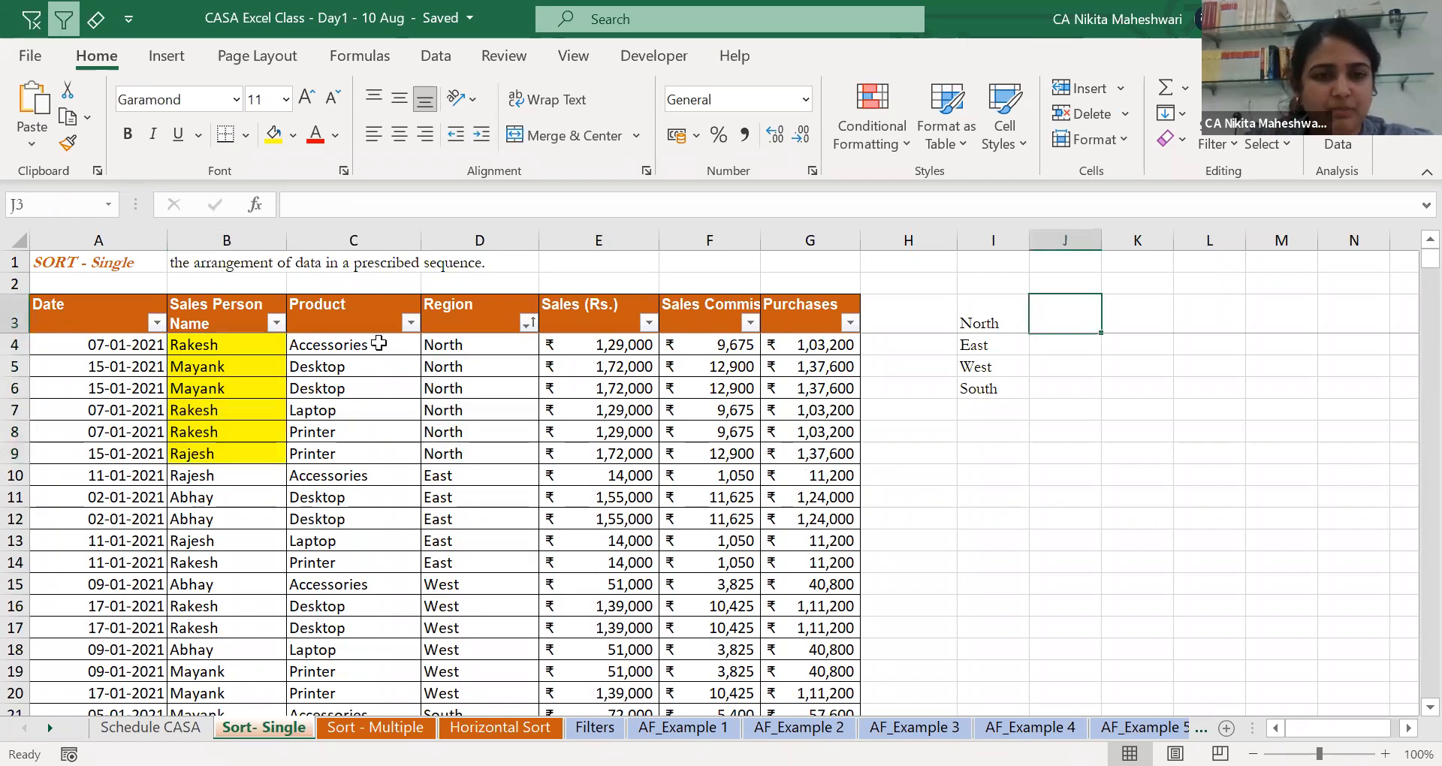
Review the sort level set on the table for Region, with its North, East, West, South order, and close the sort settings.
{"action": "left_click", "coordinate": [250, 337]}
{"action": "left_click", "coordinate": [435, 57]}
{"action": "left_click", "coordinate": [864, 111]}
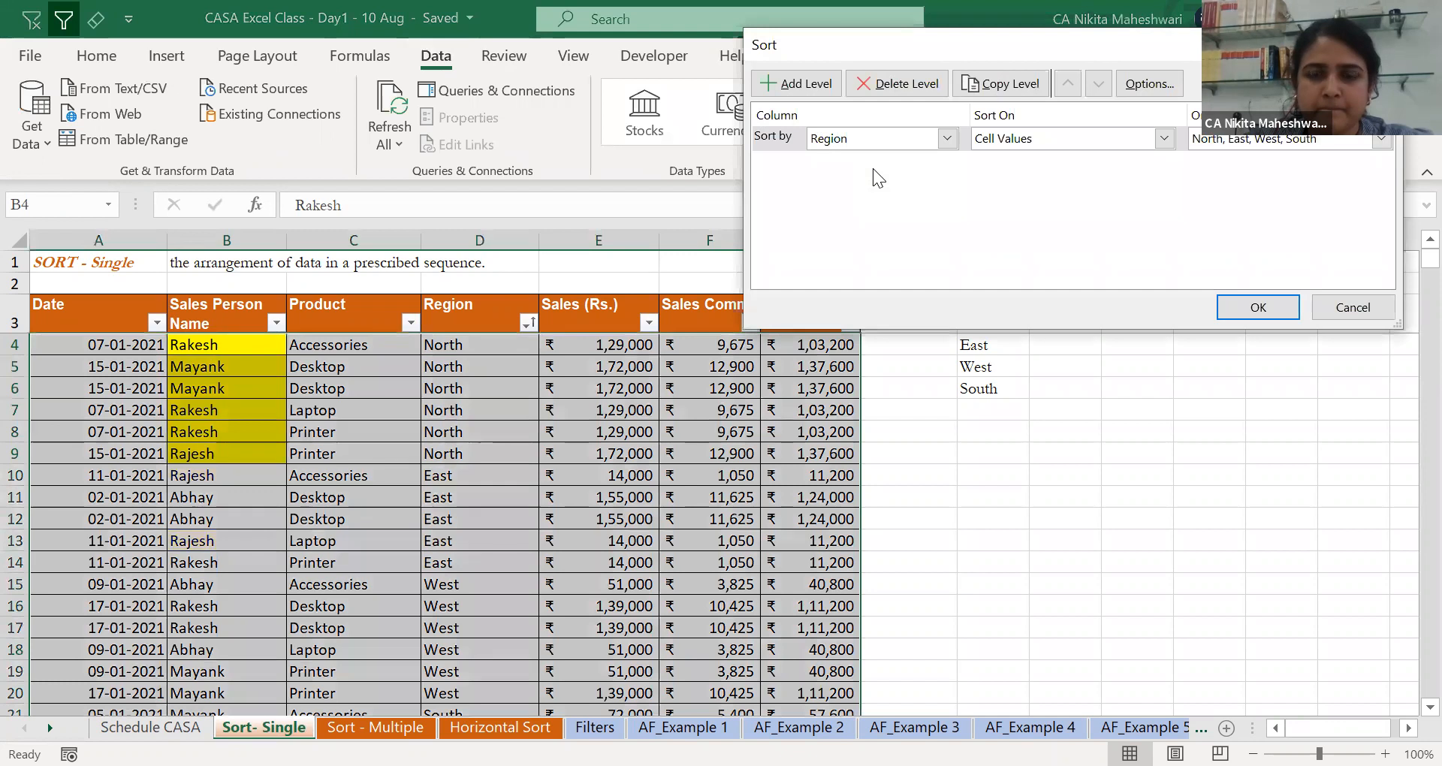
{"action": "key", "text": "Return"}
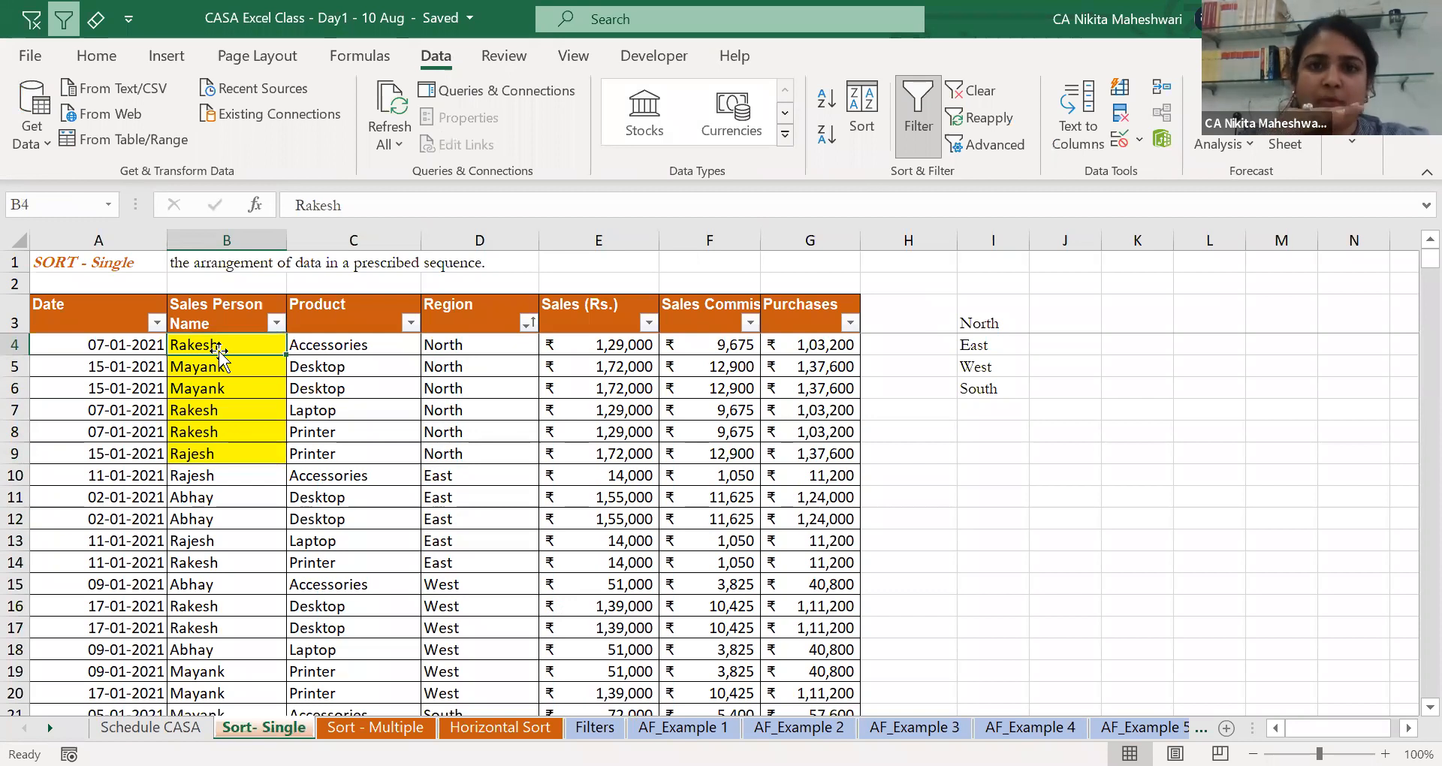
Examine the Region order against the highlighted Sales Person Name cells and view the sort and filter choices for Sales Person Name.
{"action": "left_click_drag", "start_coordinate": [432, 345], "coordinate": [440, 665]}
{"action": "left_click_drag", "start_coordinate": [210, 342], "coordinate": [212, 420]}
{"action": "left_click_drag", "start_coordinate": [443, 348], "coordinate": [449, 455]}
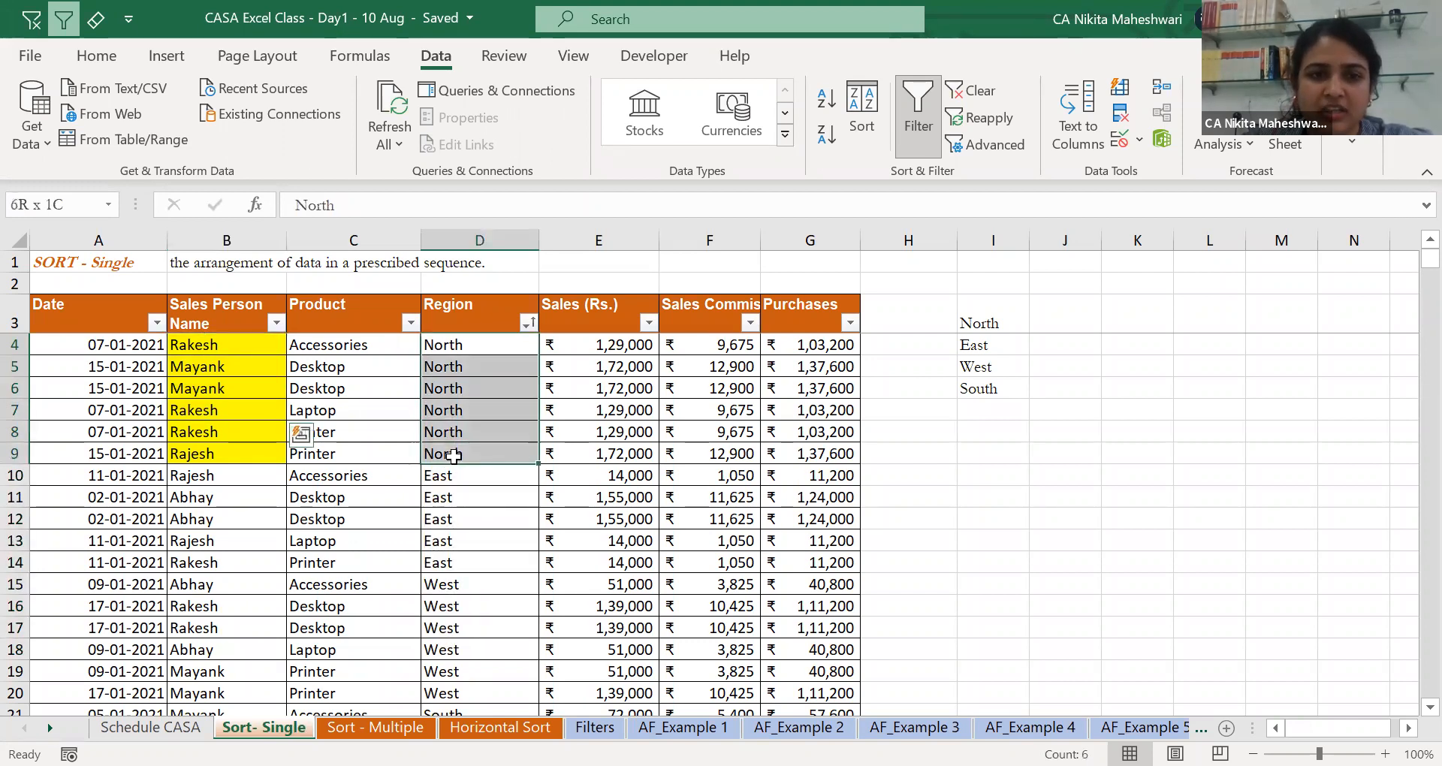
{"action": "left_click_drag", "start_coordinate": [237, 344], "coordinate": [260, 453]}
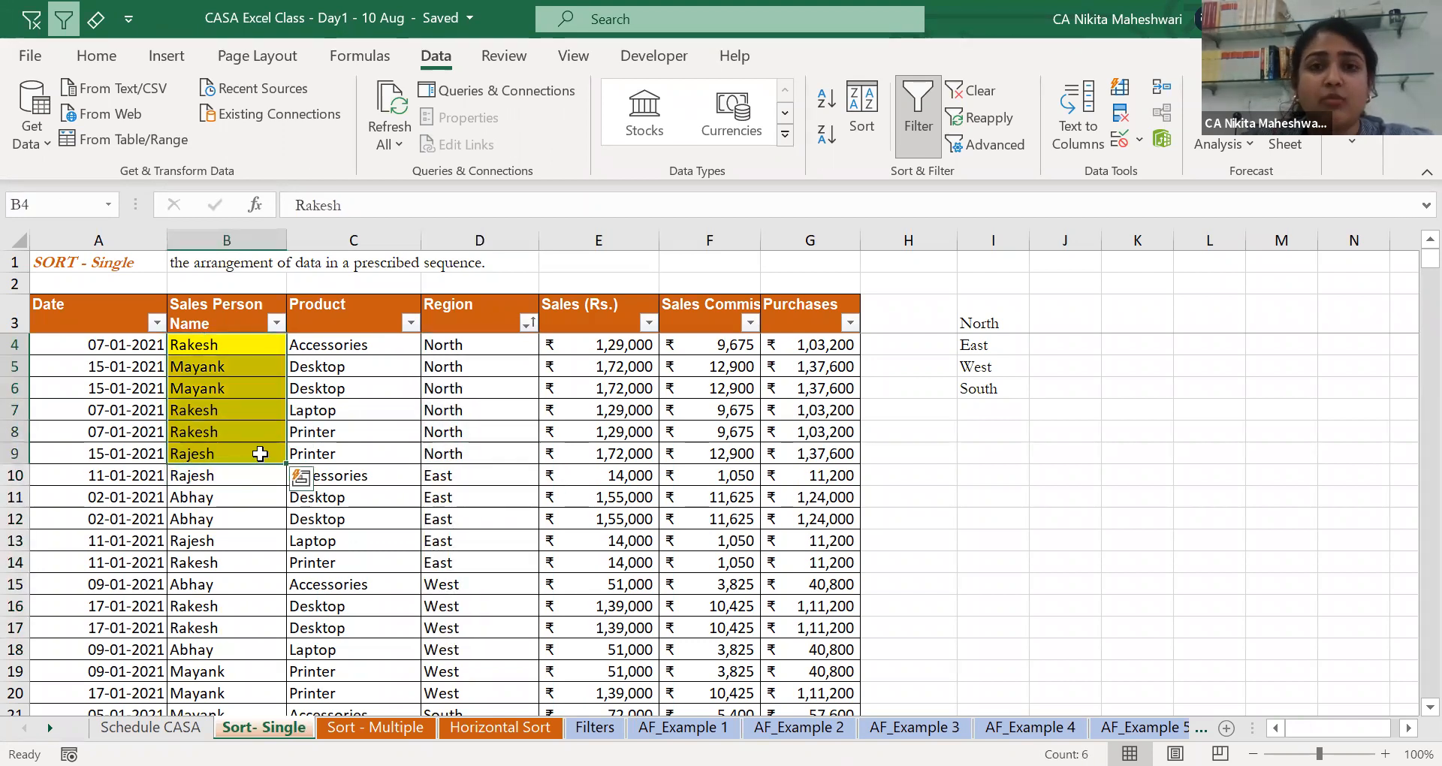
{"action": "left_click", "coordinate": [280, 321]}
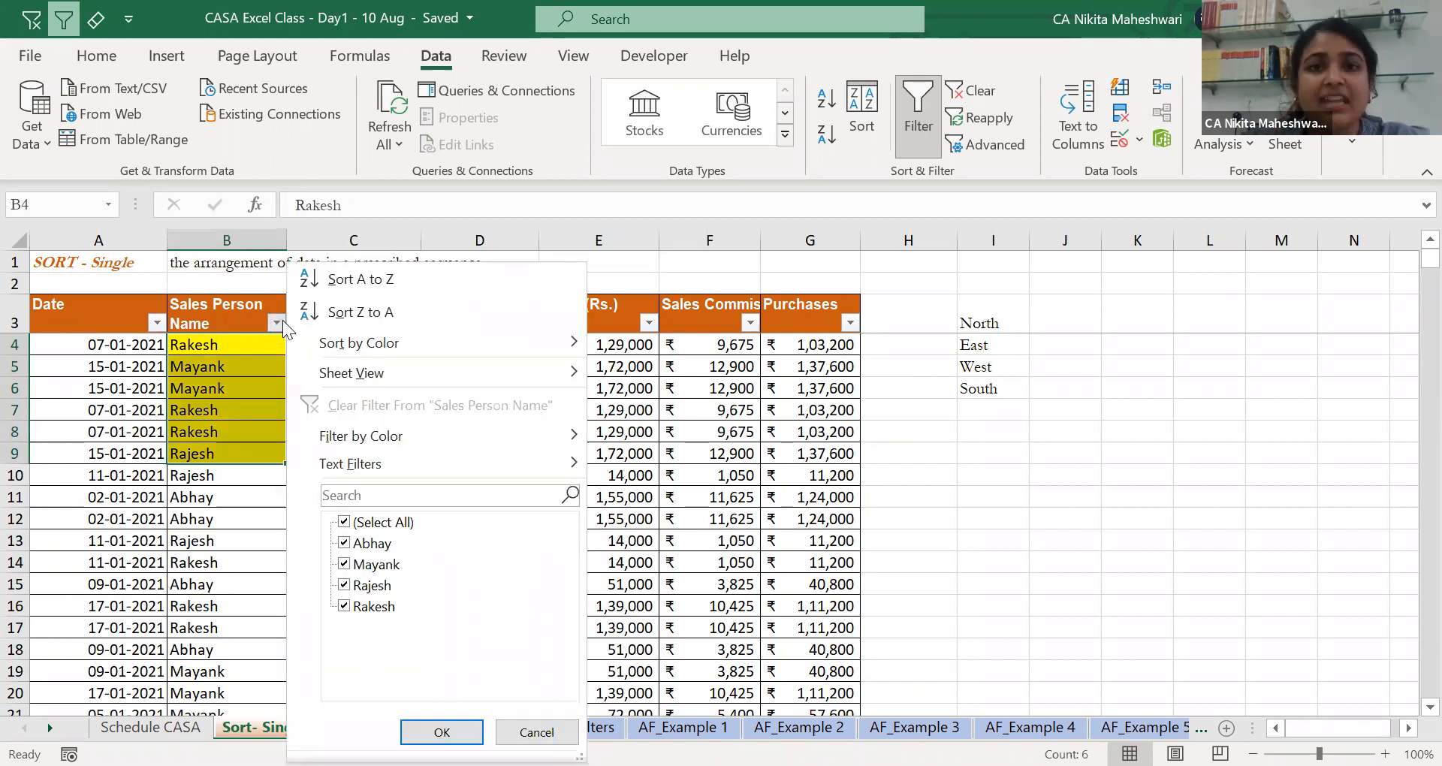
{"action": "left_click", "coordinate": [285, 329]}
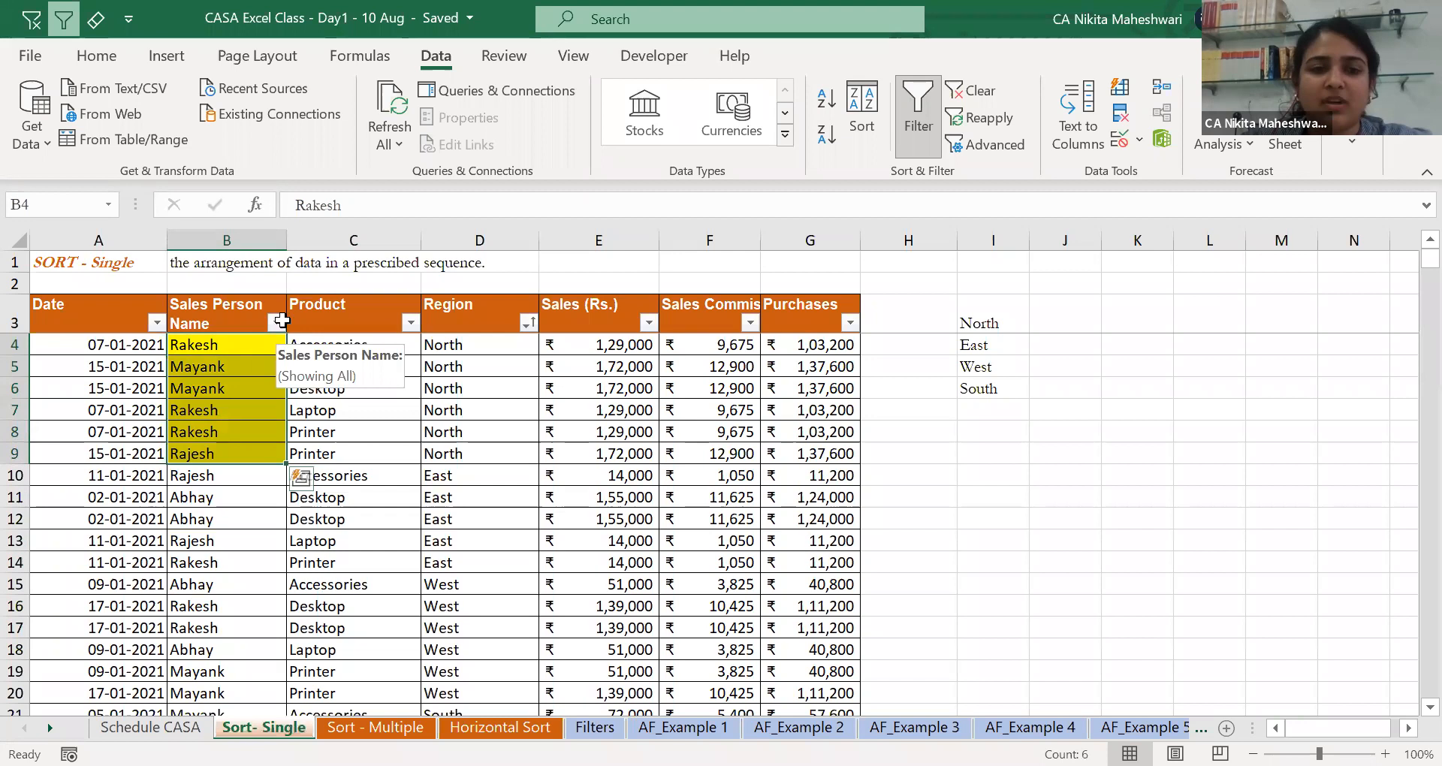
{"action": "left_click_drag", "start_coordinate": [458, 350], "coordinate": [459, 507]}
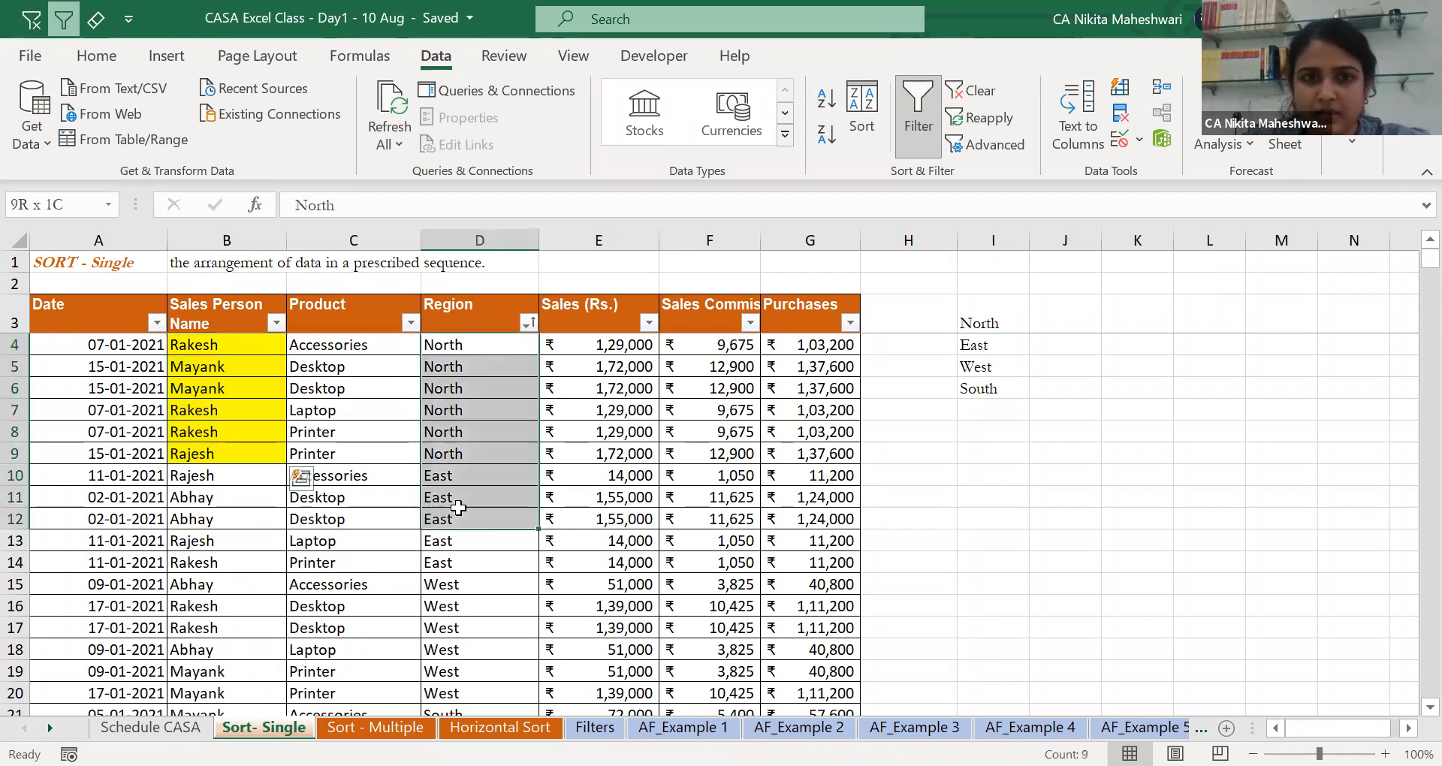
Try sorting the table by Sales Person Name from A to Z alone, check the Region column, and undo the sort.
{"action": "left_click", "coordinate": [271, 325]}
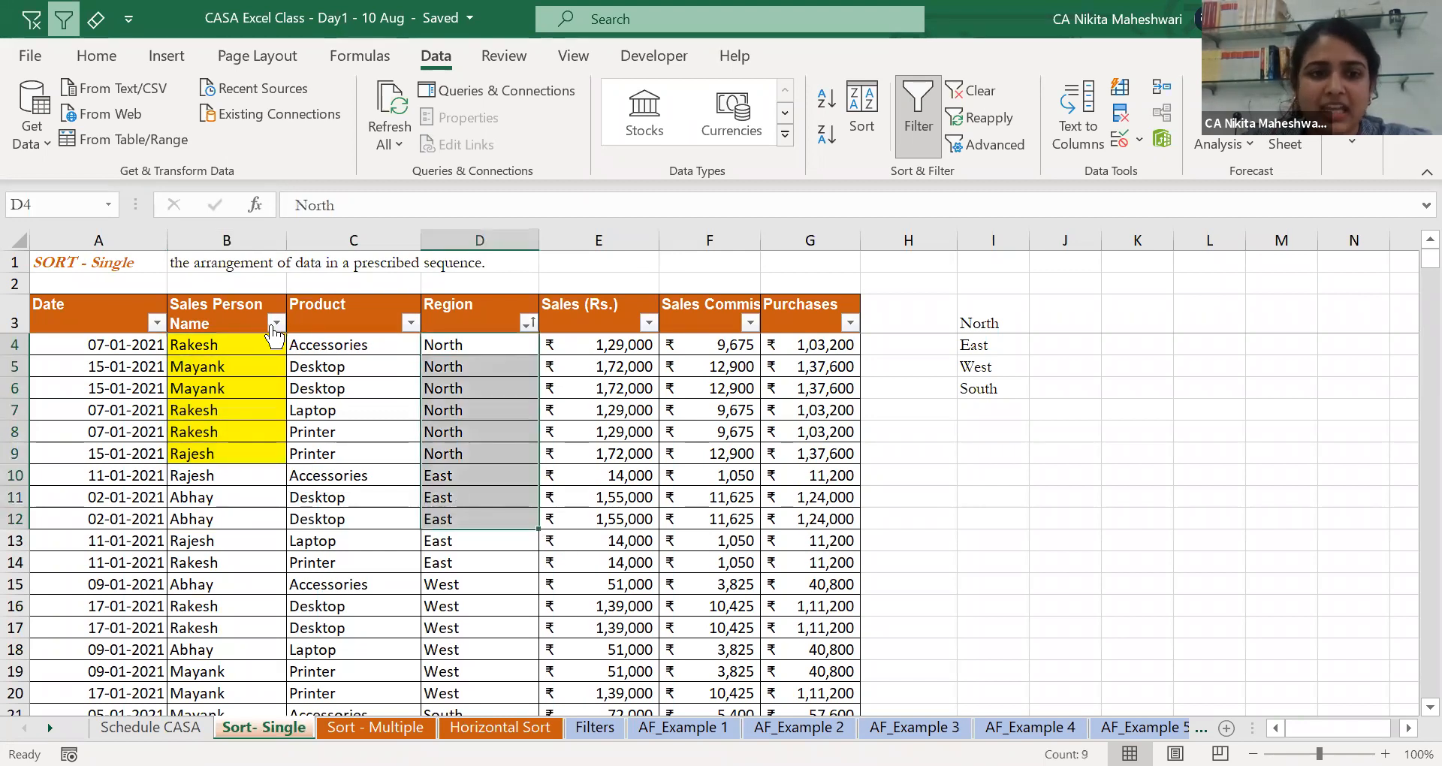
{"action": "left_click", "coordinate": [326, 283]}
{"action": "left_click", "coordinate": [454, 367]}
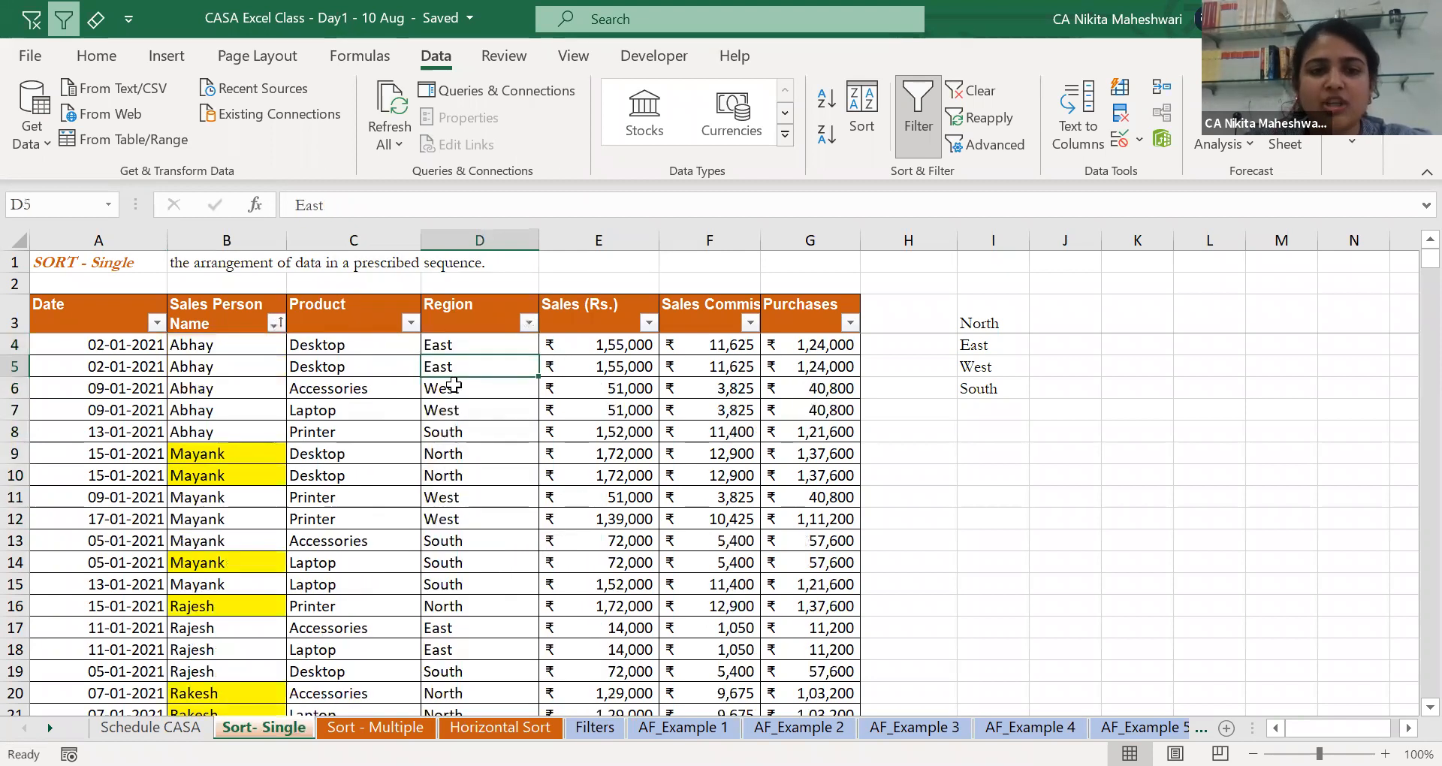
{"action": "key", "text": "ctrl+z"}
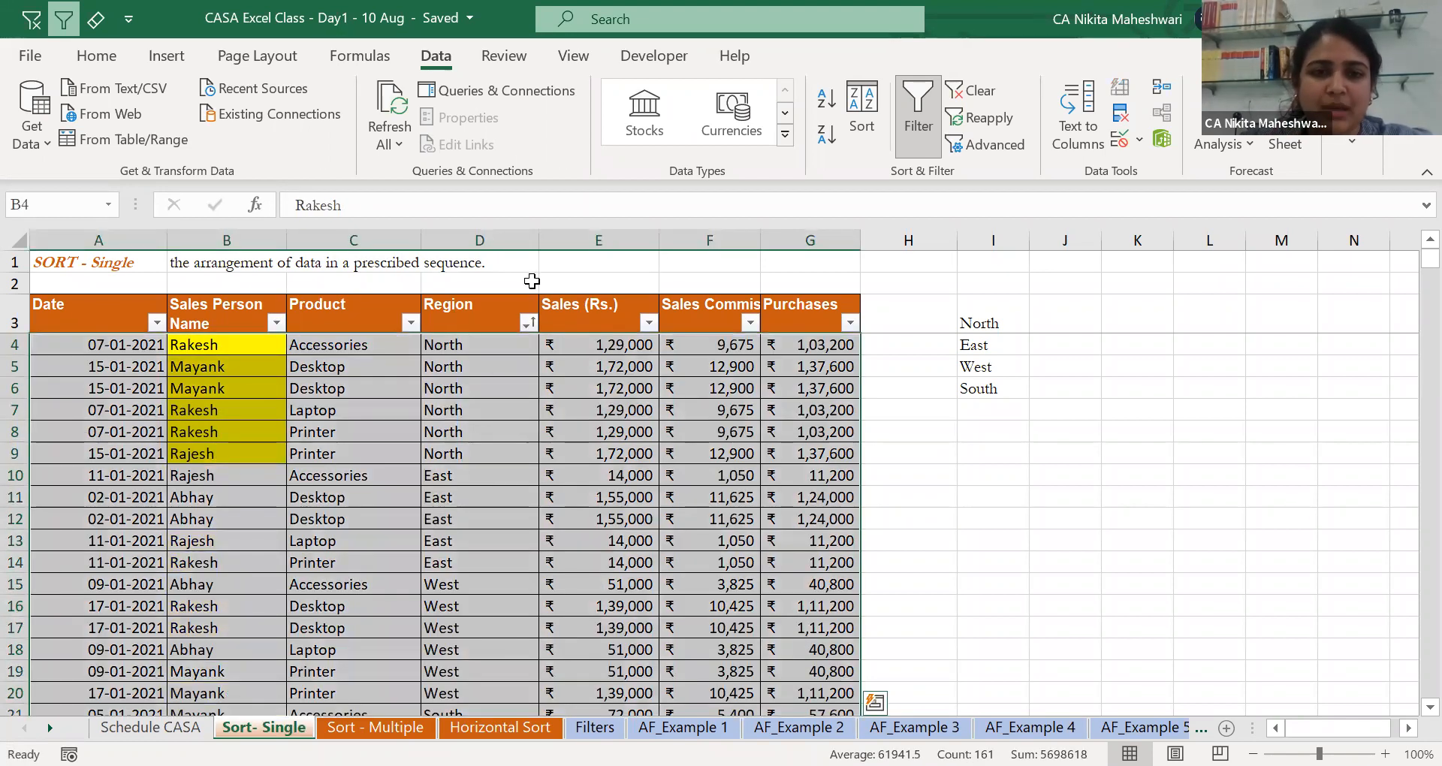
Start a custom sort of the table with Sales Person Name as the first level, by cell values from A to Z.
{"action": "left_click", "coordinate": [495, 383]}
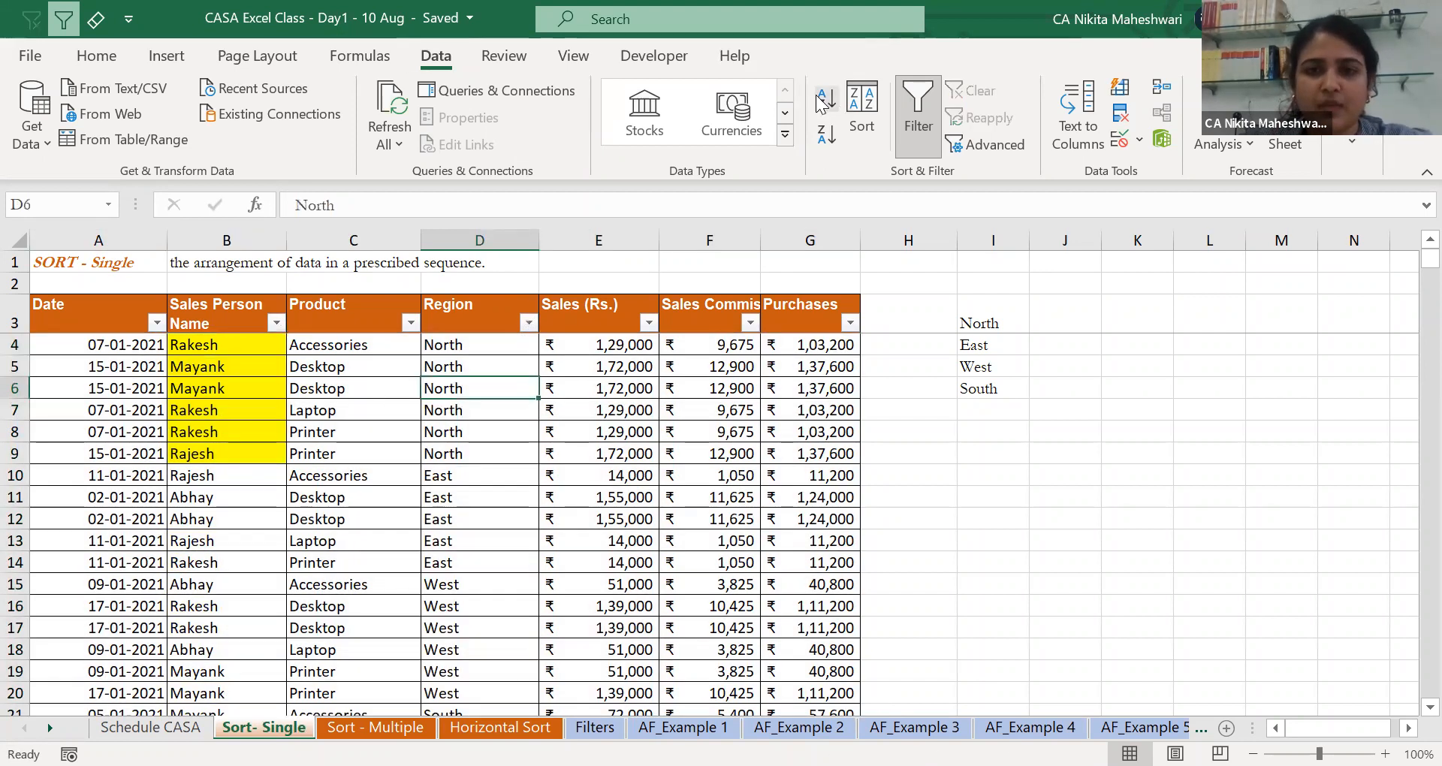
{"action": "left_click", "coordinate": [856, 120]}
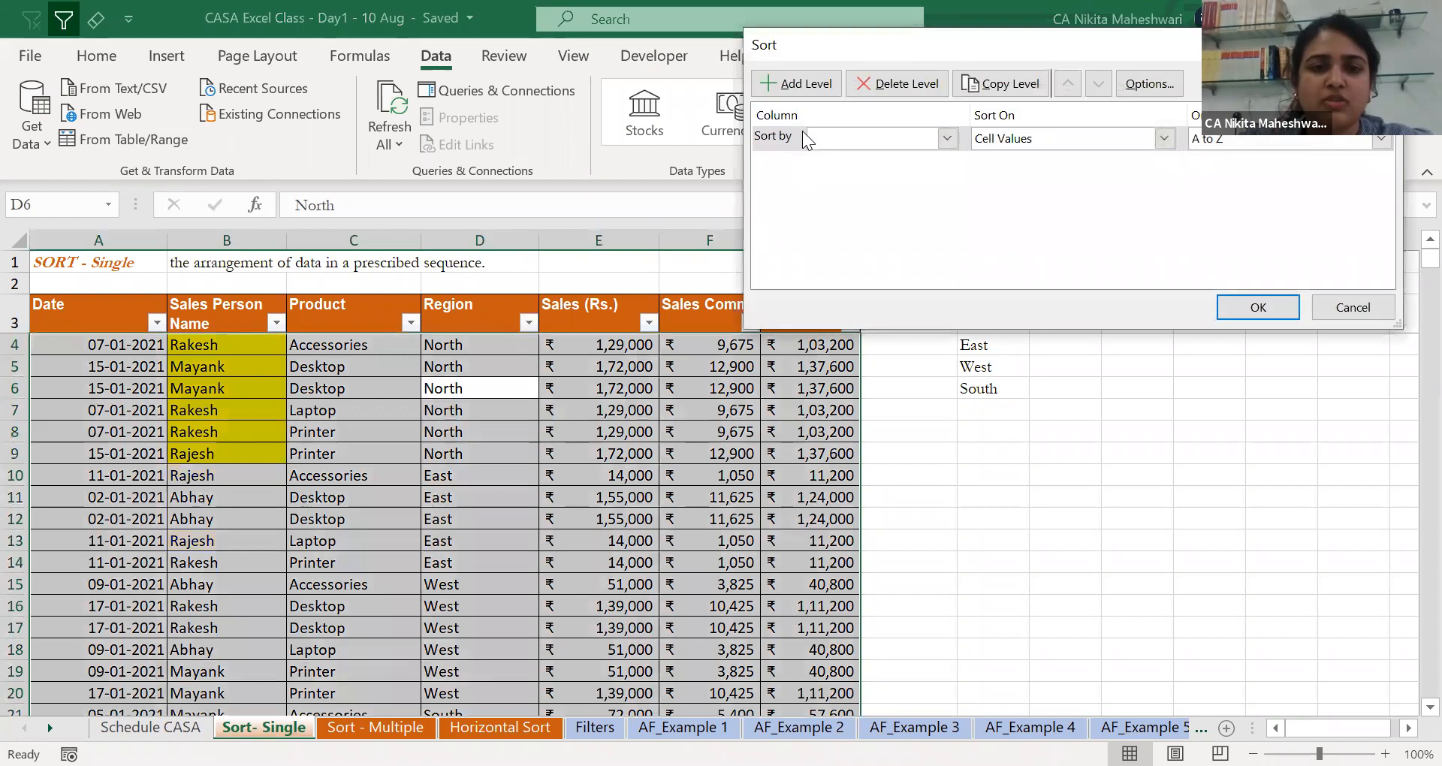
{"action": "left_click", "coordinate": [873, 137]}
{"action": "left_click", "coordinate": [876, 175]}
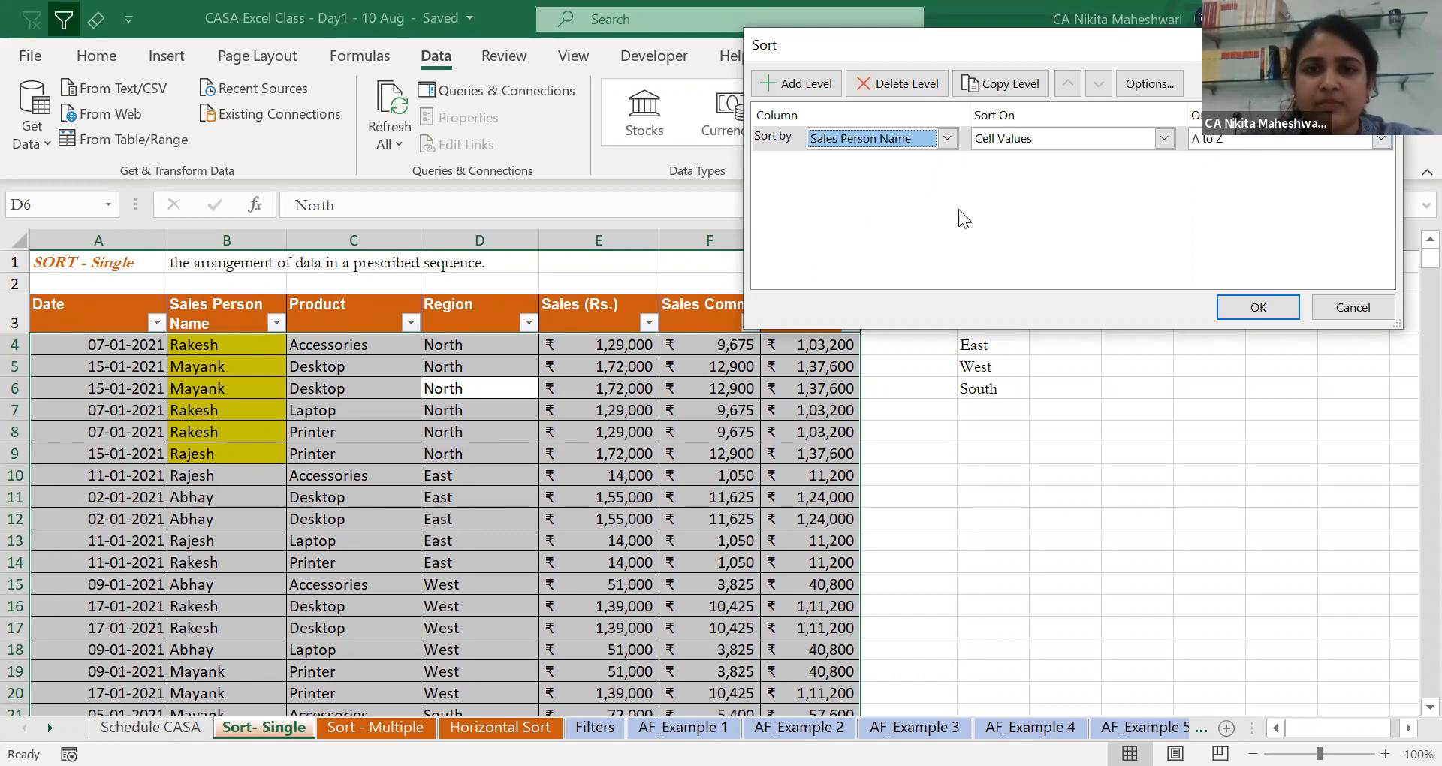
Add a second sort level for Region using the North, East, West, South custom list and apply the two-level sort.
{"action": "left_click", "coordinate": [819, 85]}
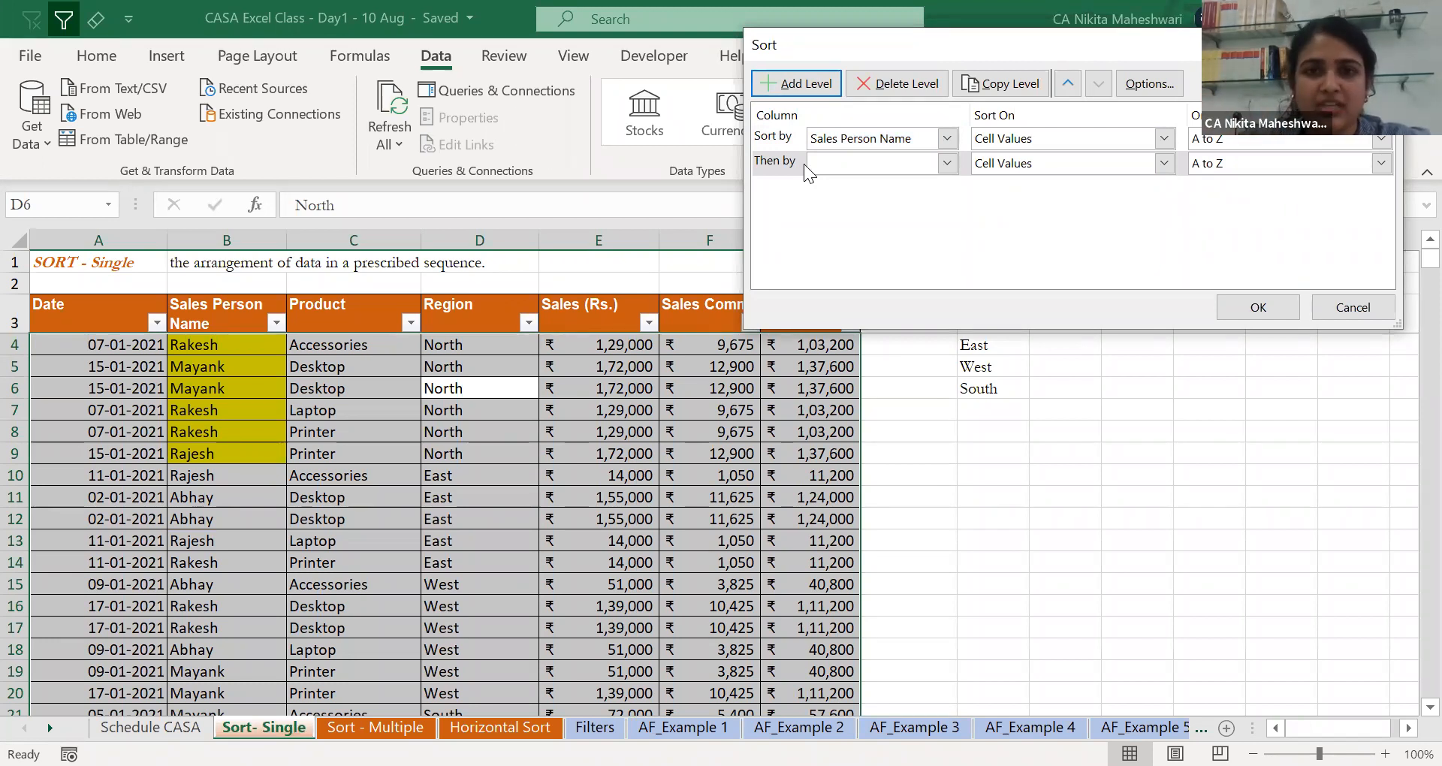
{"action": "left_click", "coordinate": [838, 163]}
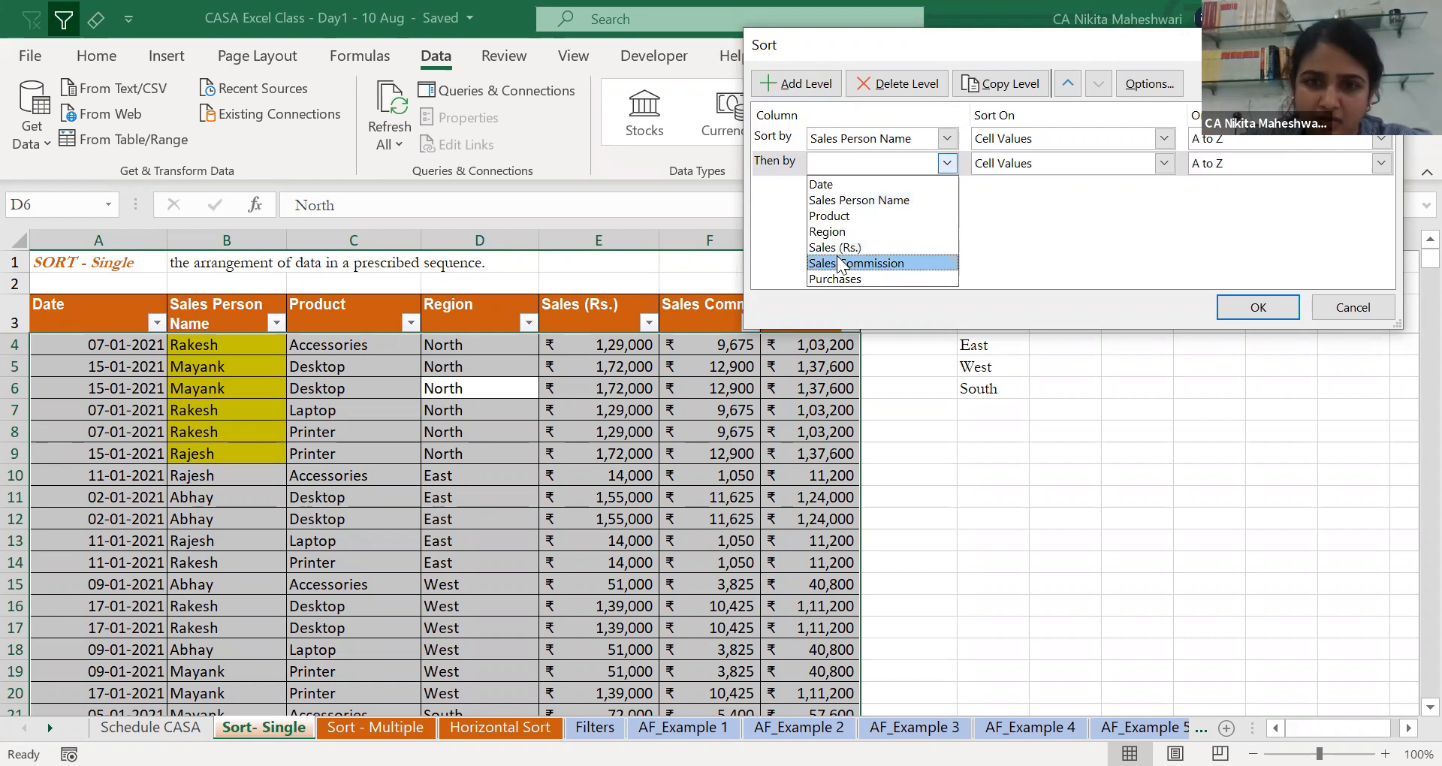
{"action": "left_click", "coordinate": [828, 232]}
{"action": "left_click", "coordinate": [1219, 169]}
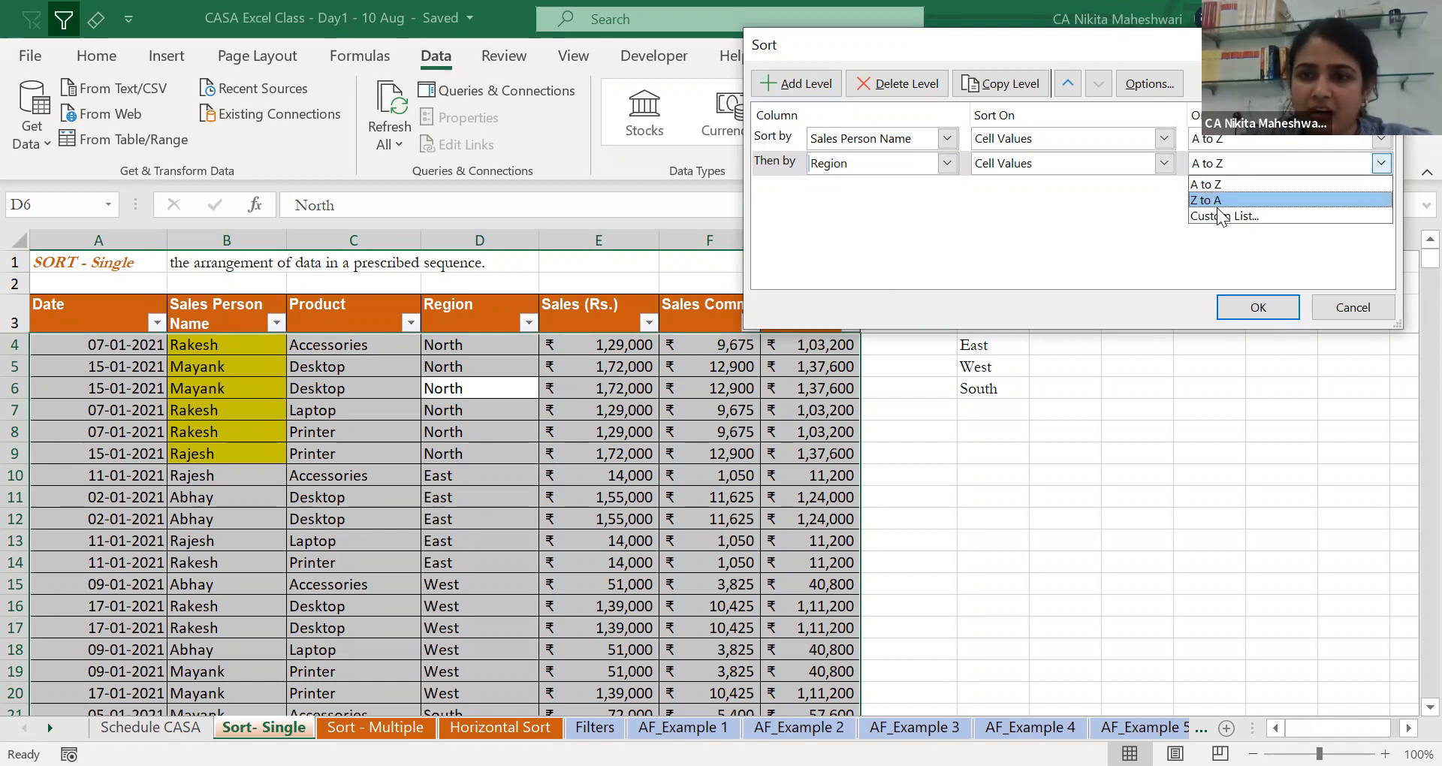
{"action": "left_click", "coordinate": [1214, 215]}
{"action": "left_click", "coordinate": [848, 267]}
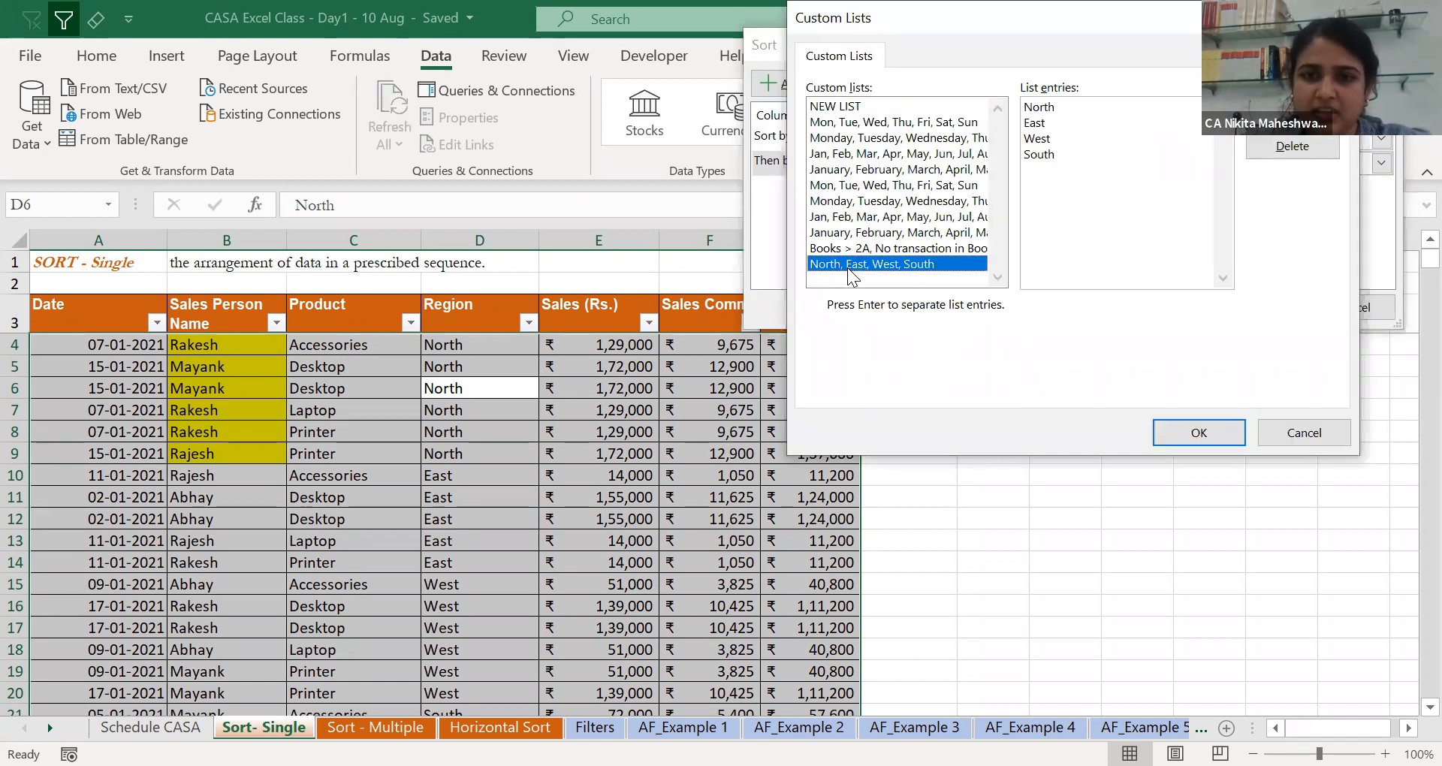
{"action": "left_click", "coordinate": [1188, 431]}
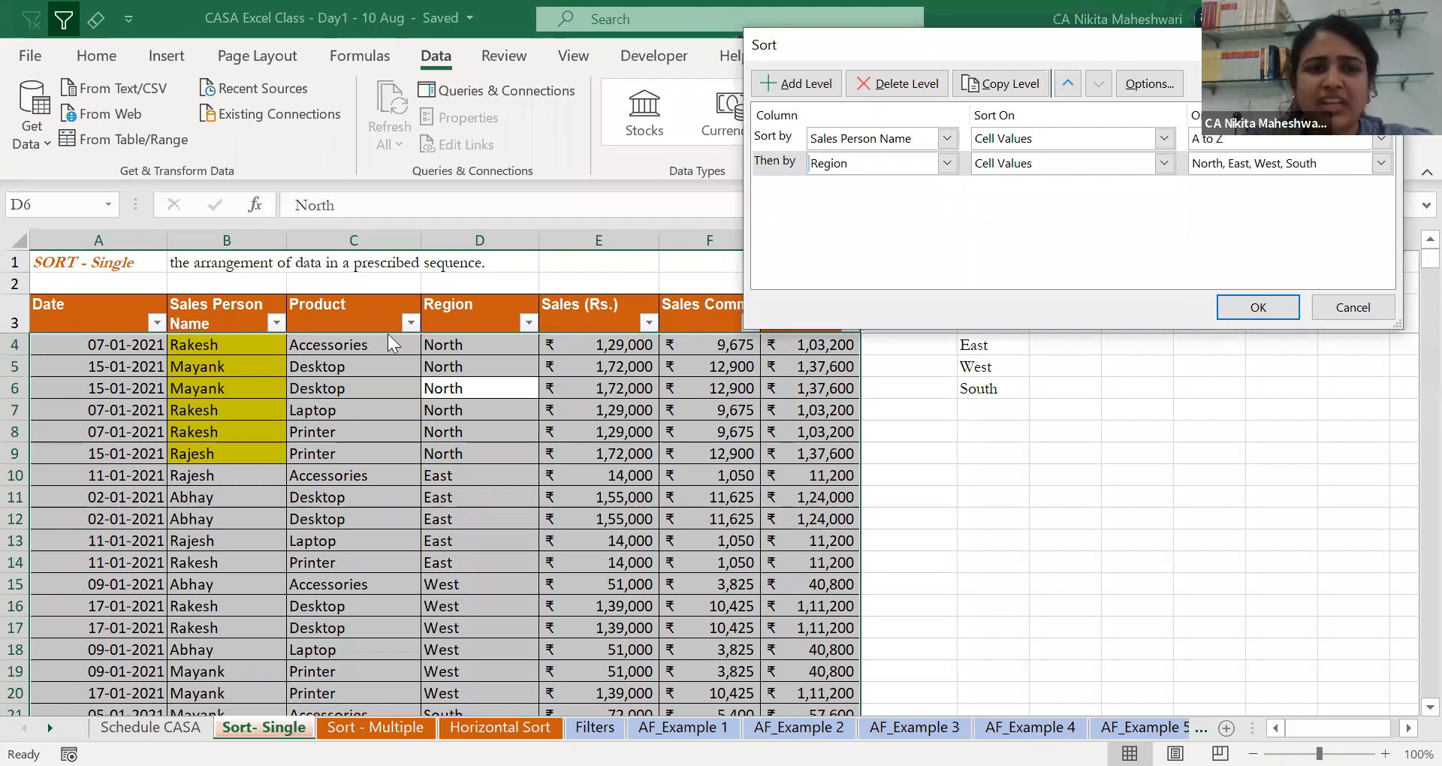
{"action": "left_click", "coordinate": [1258, 309]}
{"action": "left_click", "coordinate": [471, 409]}
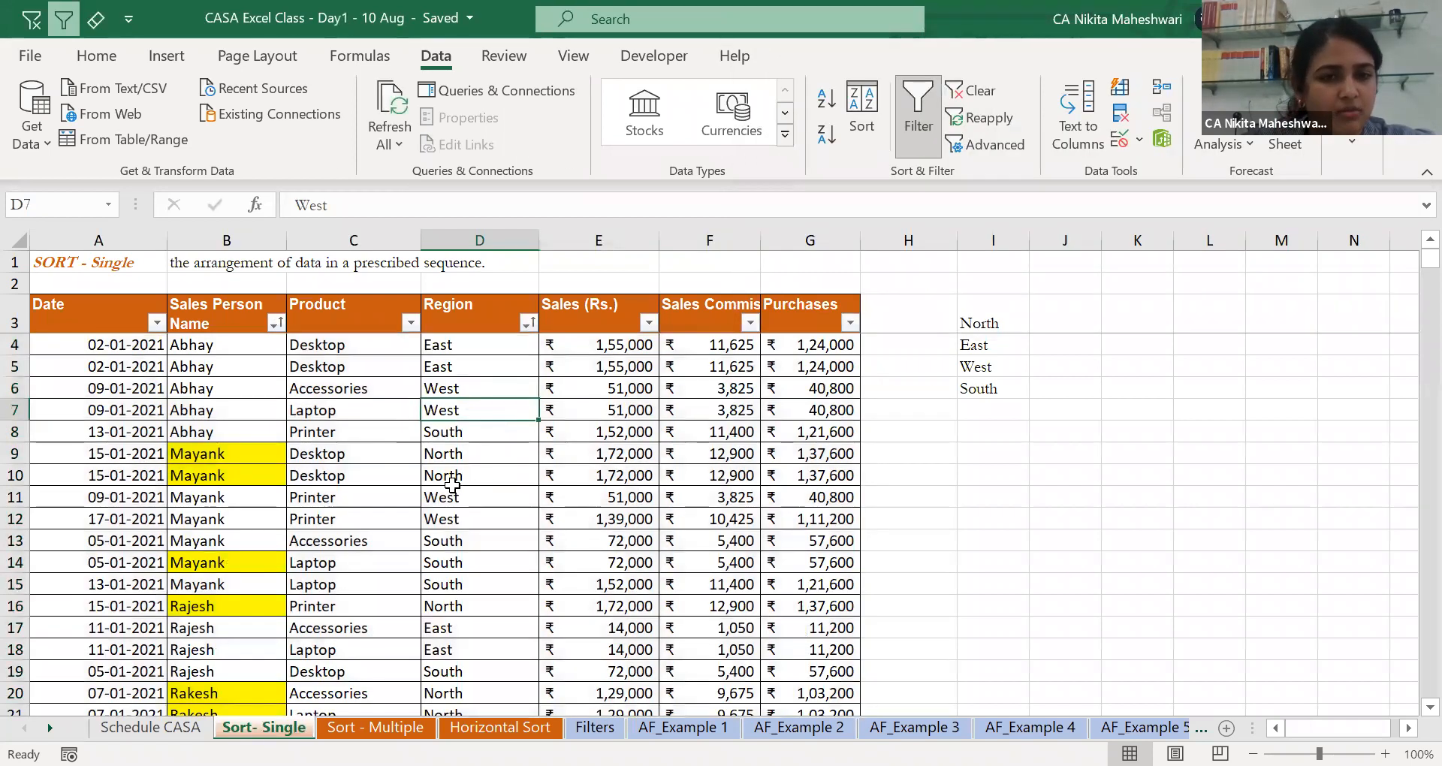
Move the Region sort level above the Sales Person Name level.
{"action": "left_click", "coordinate": [254, 436]}
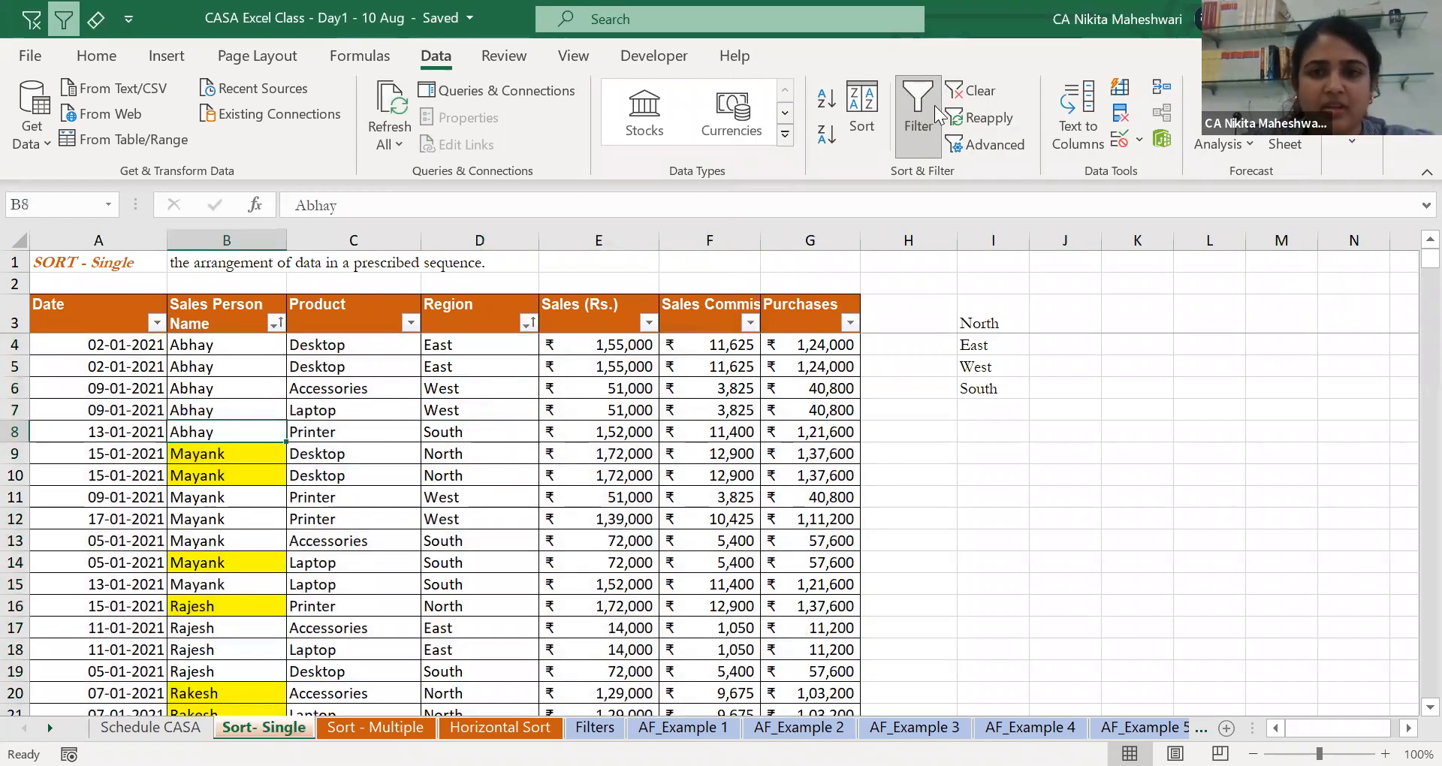
{"action": "left_click", "coordinate": [862, 120]}
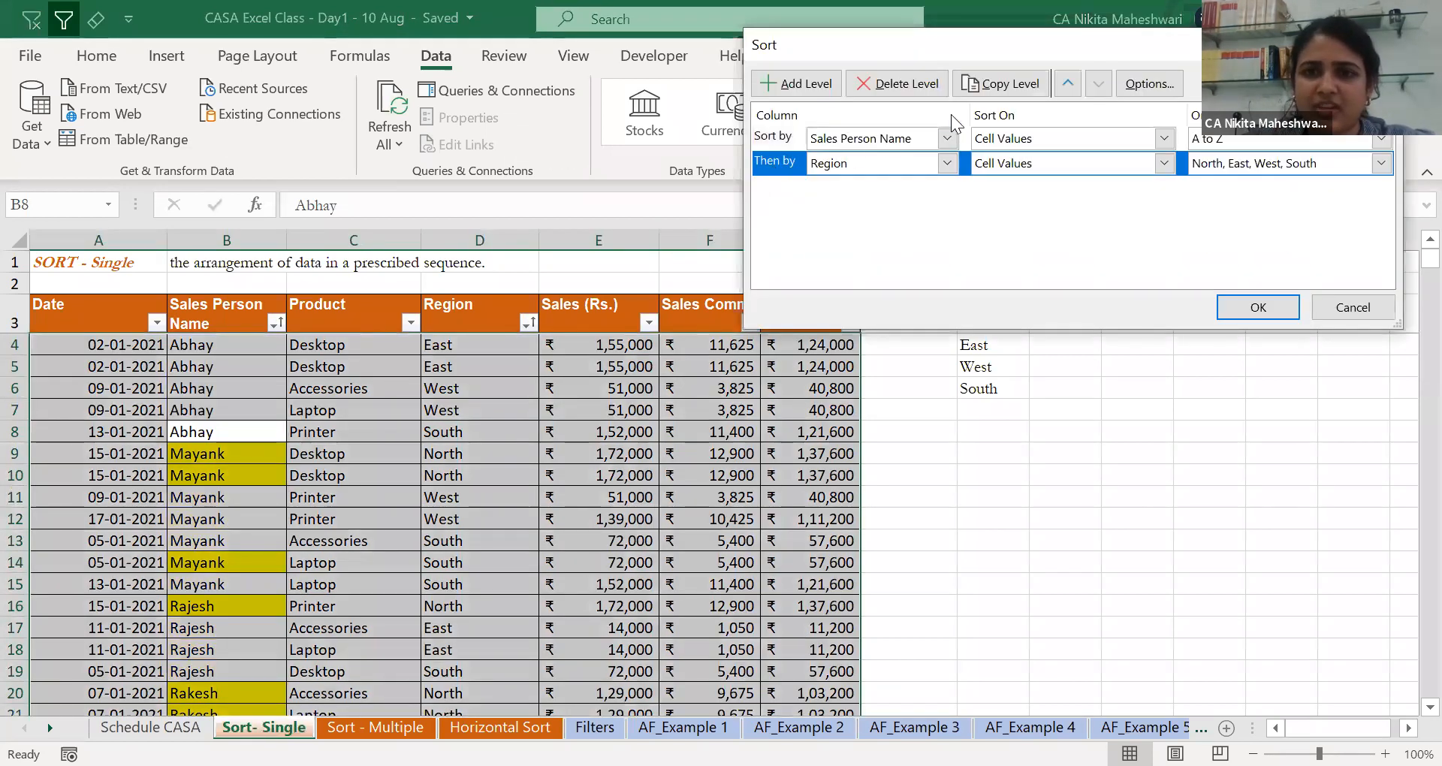
{"action": "left_click", "coordinate": [1068, 85]}
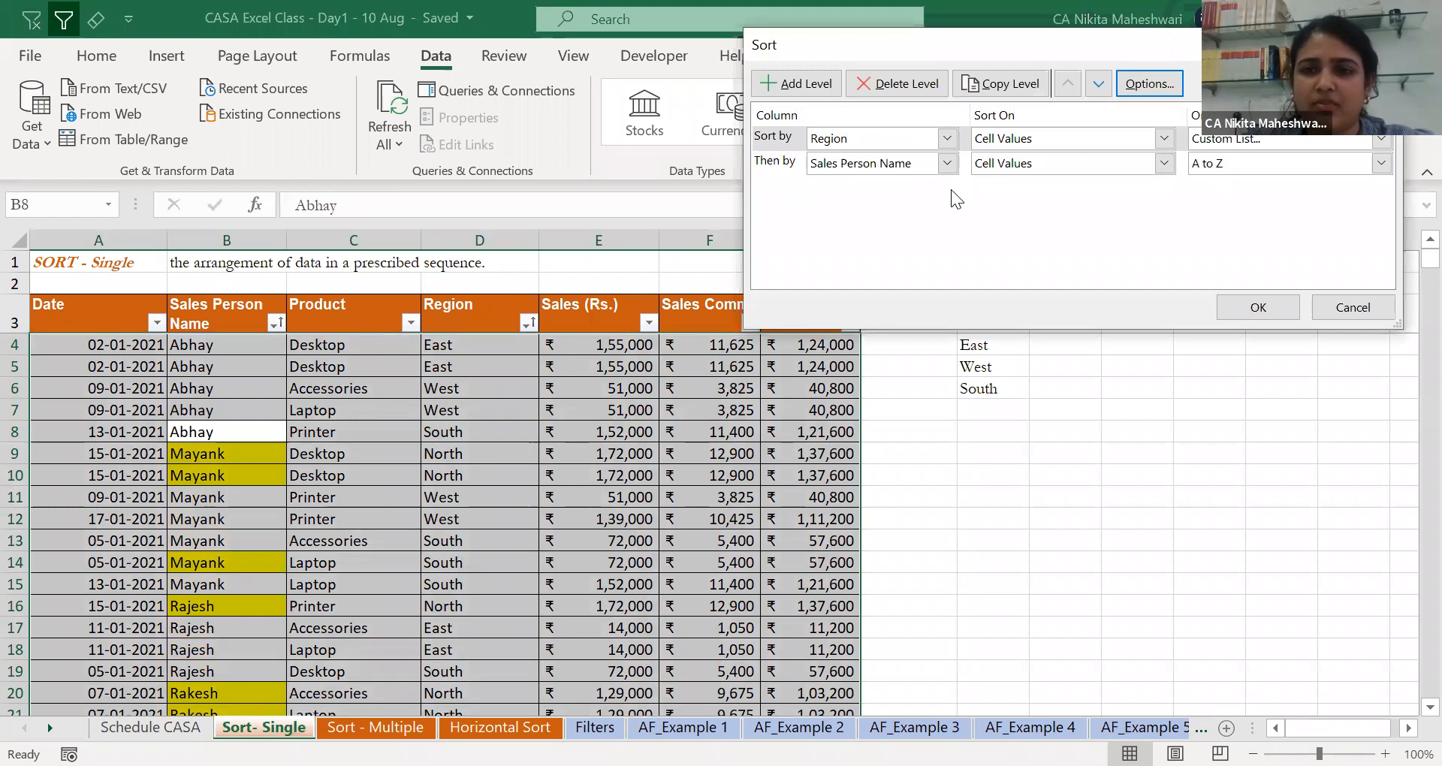
Try to choose a custom list order for the Region level, apply the sort, and check the order down the Region column.
{"action": "left_click", "coordinate": [1247, 141]}
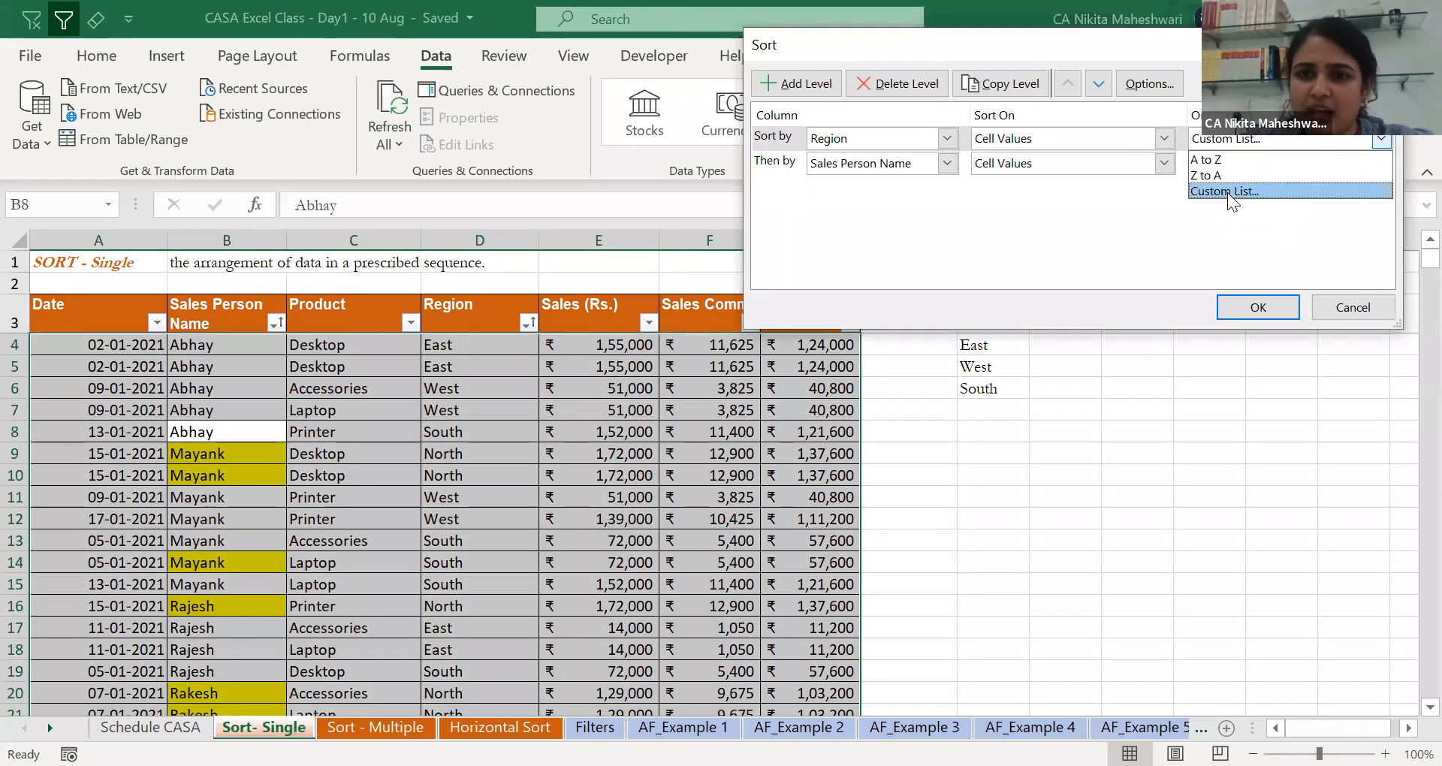
{"action": "left_click", "coordinate": [1228, 192]}
{"action": "left_click", "coordinate": [1296, 141]}
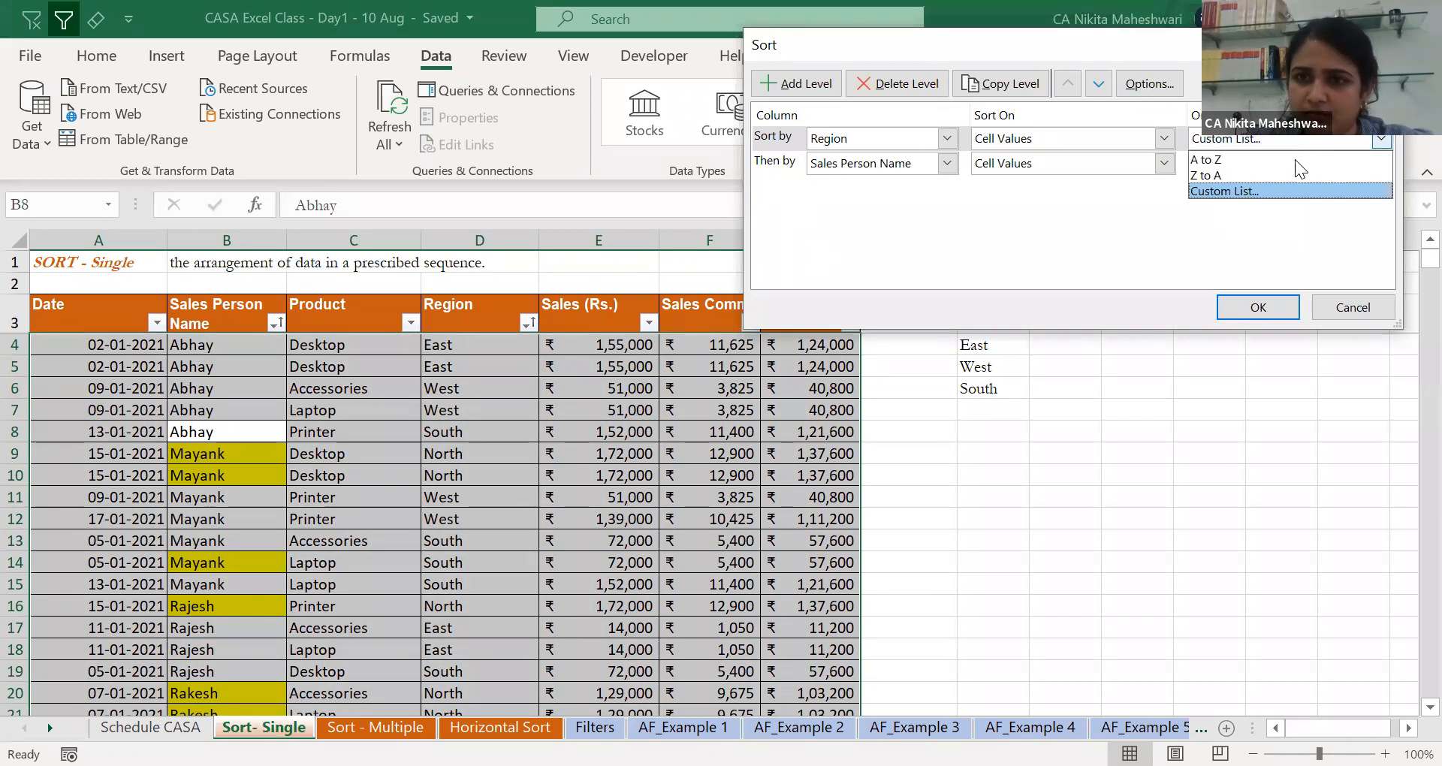
{"action": "left_click", "coordinate": [1245, 189]}
{"action": "left_click", "coordinate": [1381, 140]}
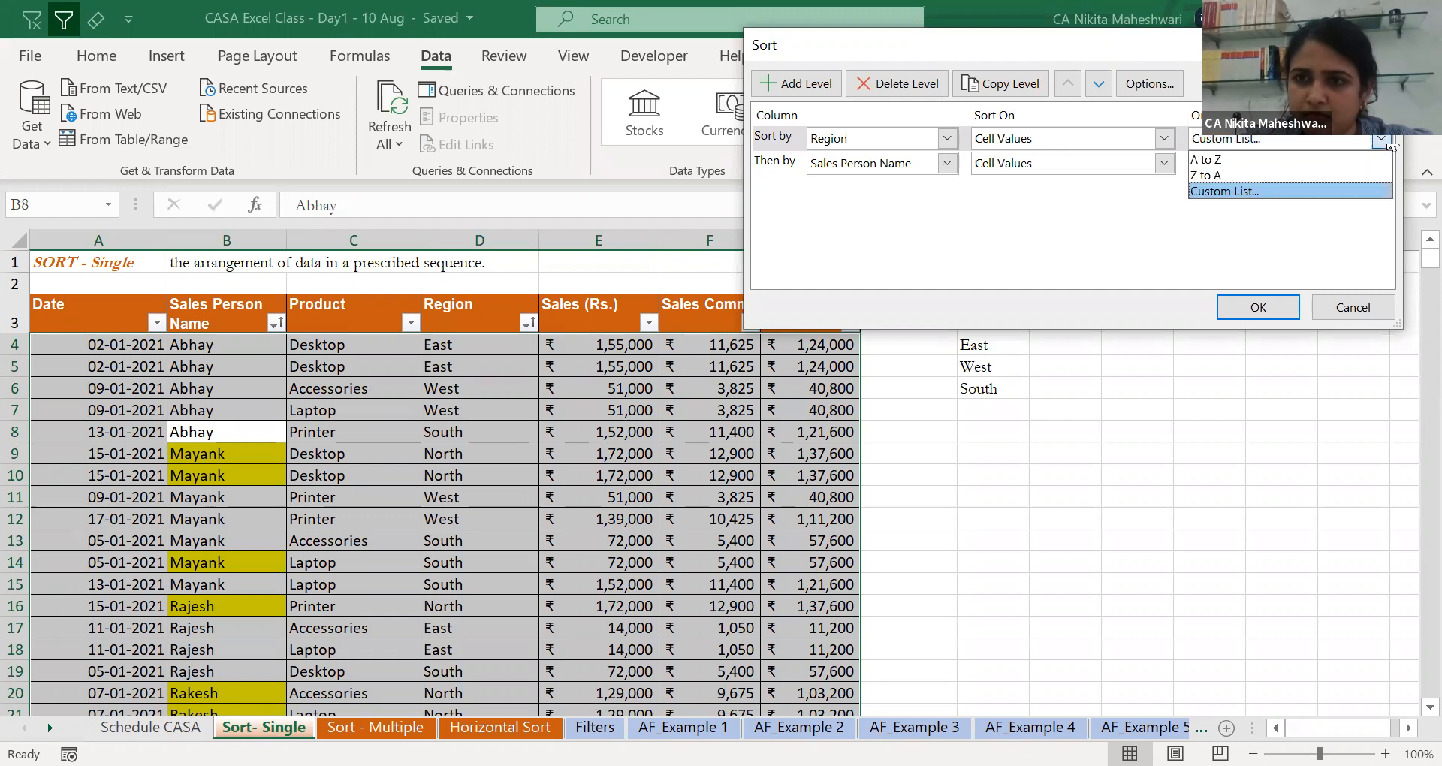
{"action": "left_click", "coordinate": [1243, 191]}
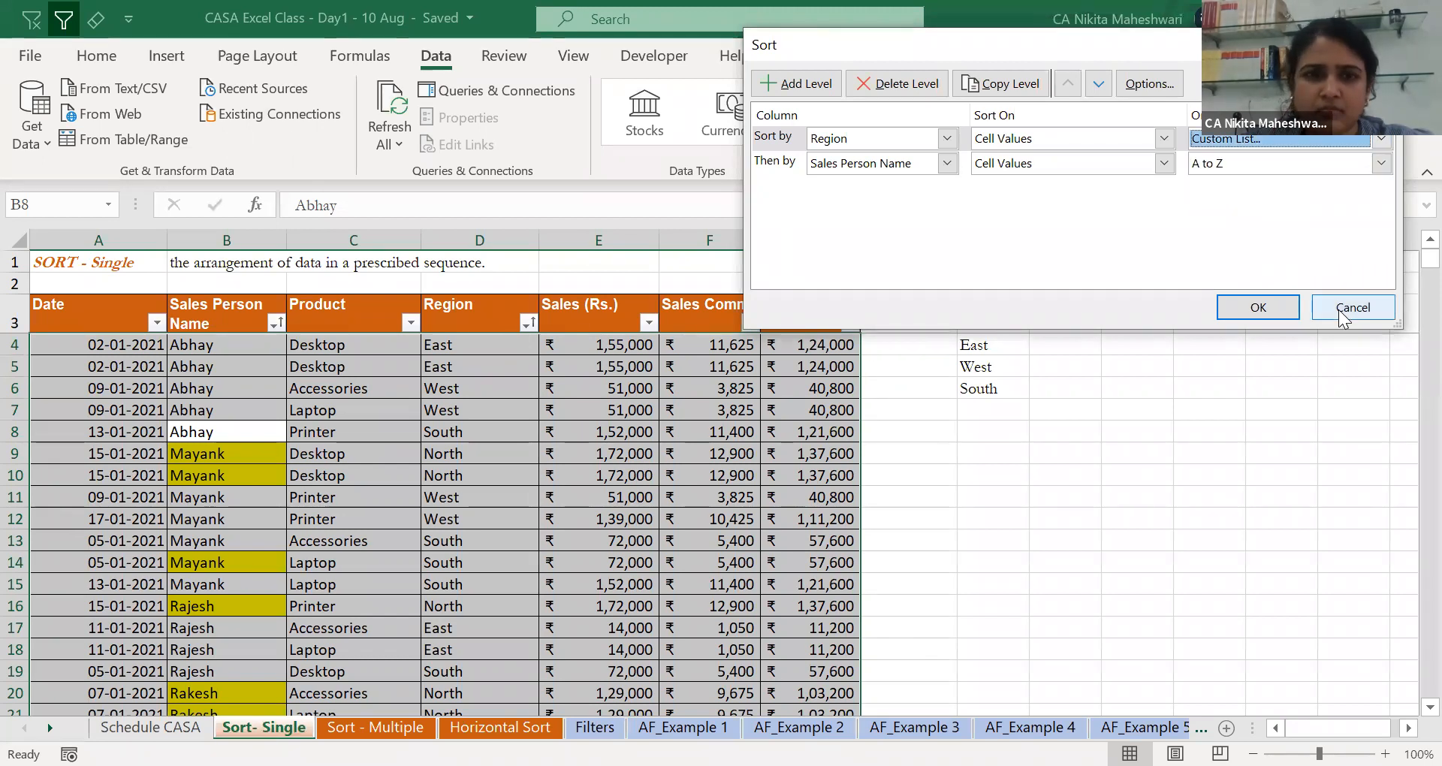
{"action": "left_click", "coordinate": [1286, 304]}
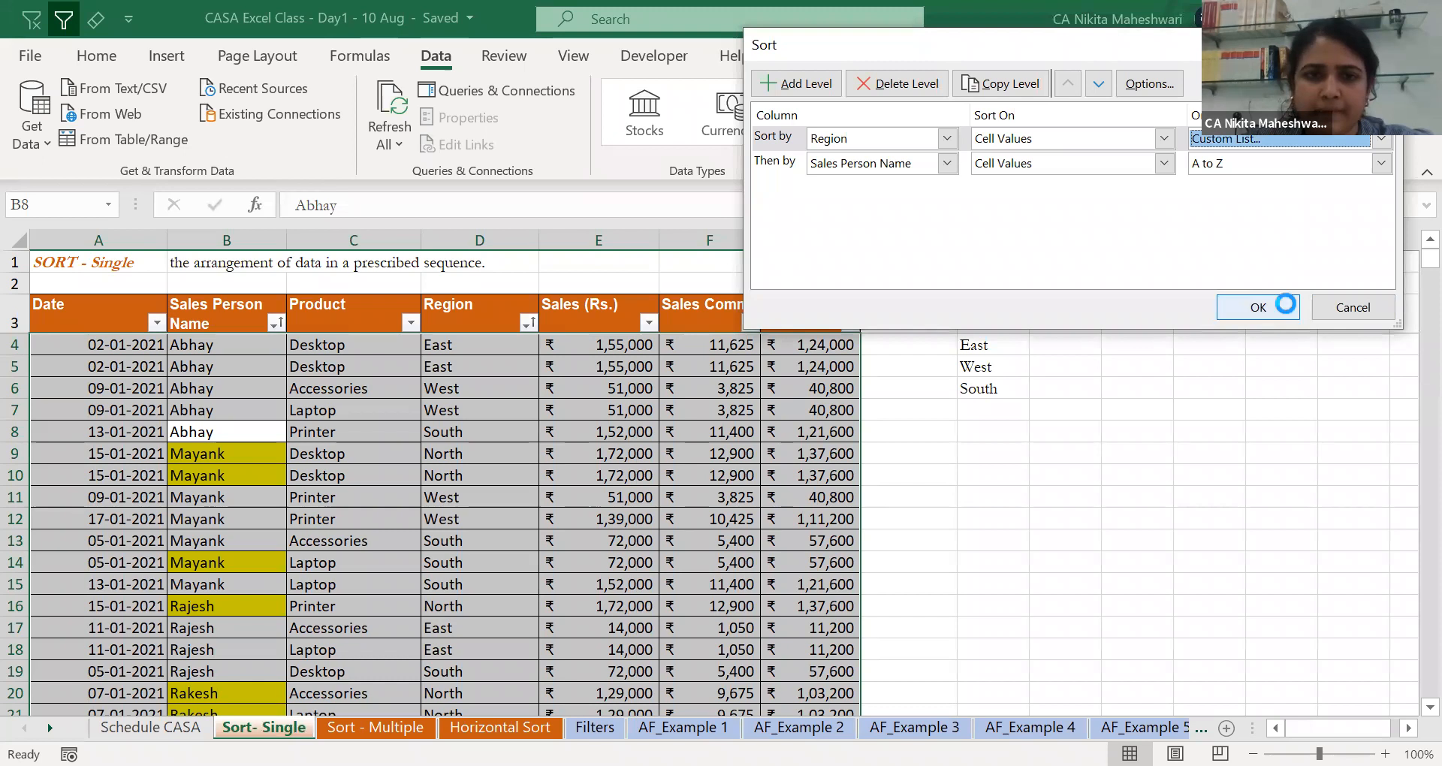
{"action": "left_click", "coordinate": [476, 369]}
{"action": "scroll", "coordinate": [487, 459], "scroll_direction": "down", "scroll_amount": 5}
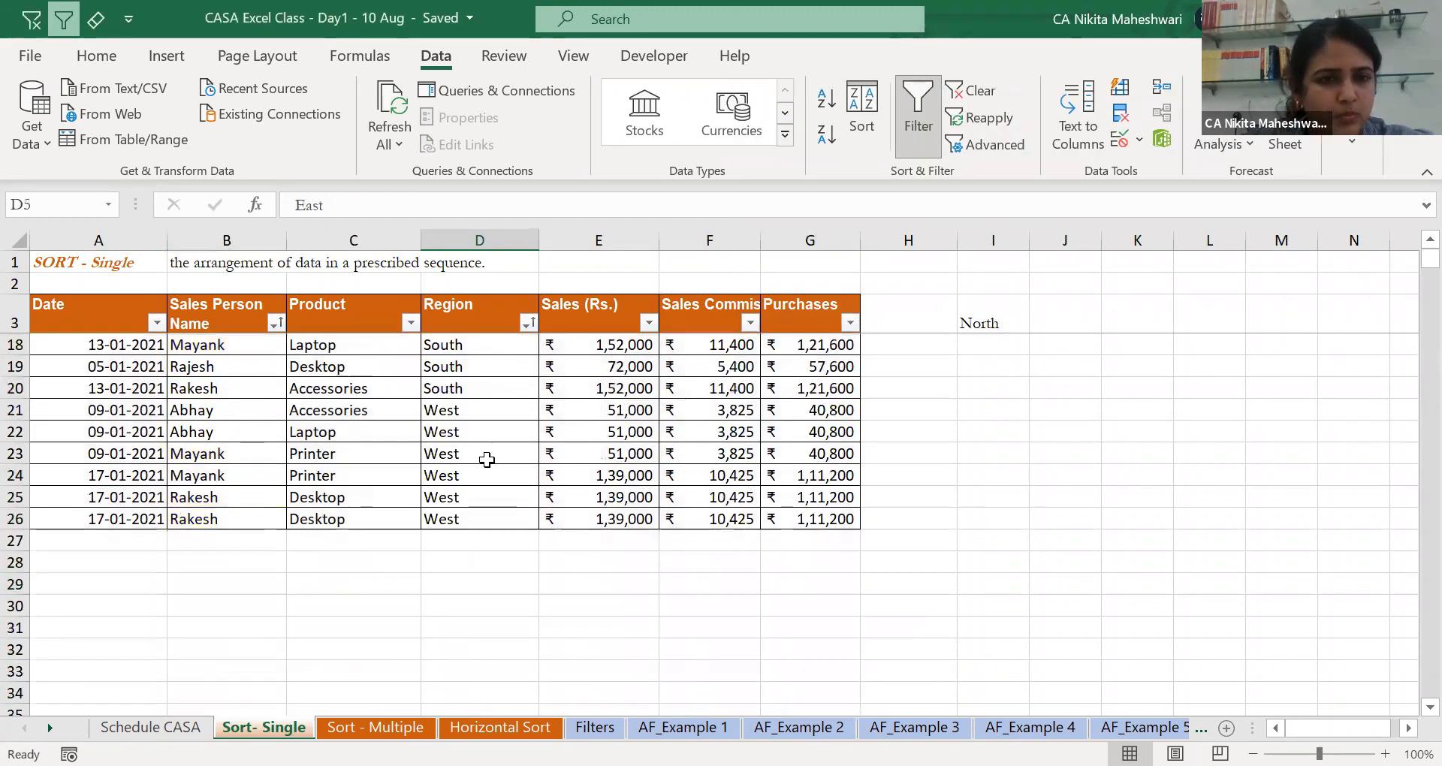
{"action": "scroll", "coordinate": [487, 460], "scroll_direction": "up", "scroll_amount": 5}
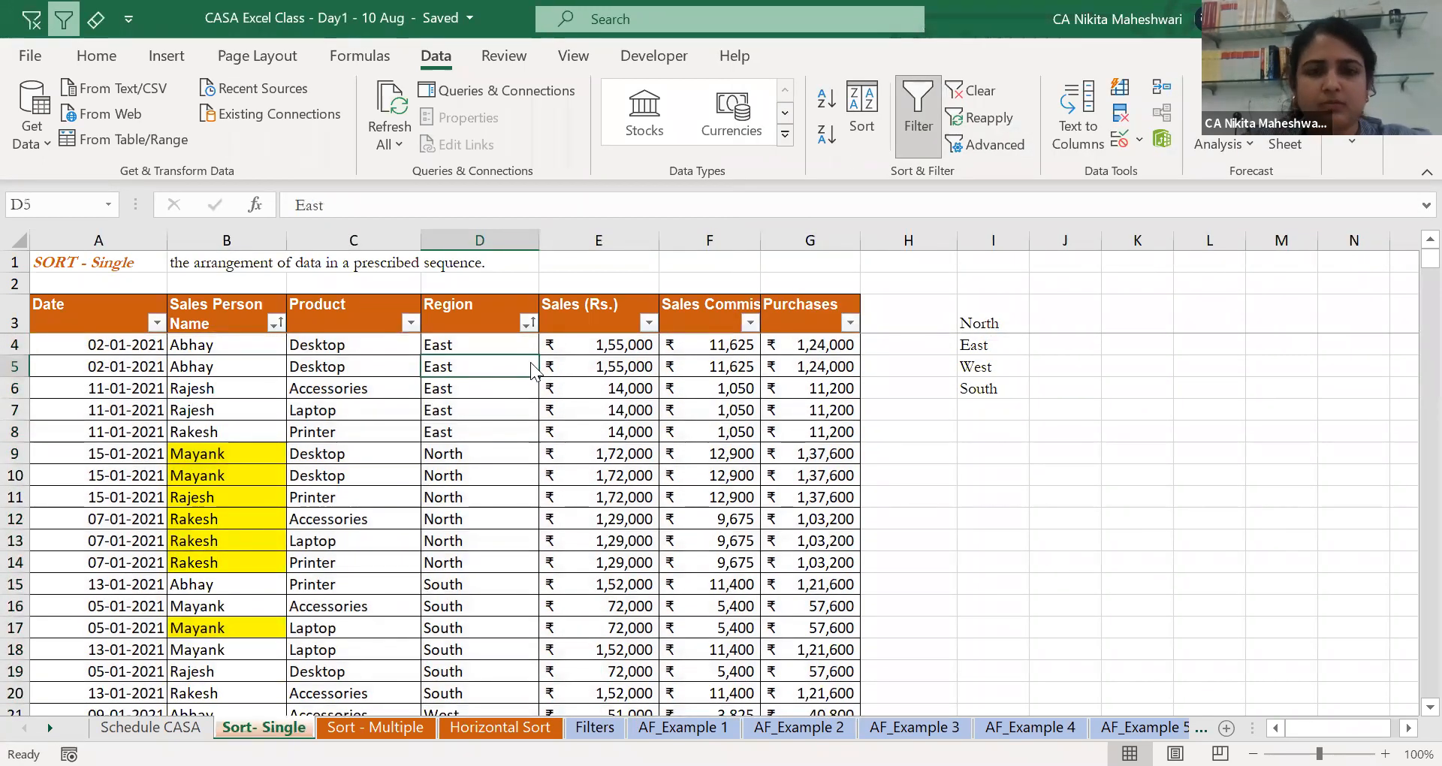
Start a custom sort with Region as the first level, ordered by the North, East, West, South custom list.
{"action": "left_click", "coordinate": [862, 113]}
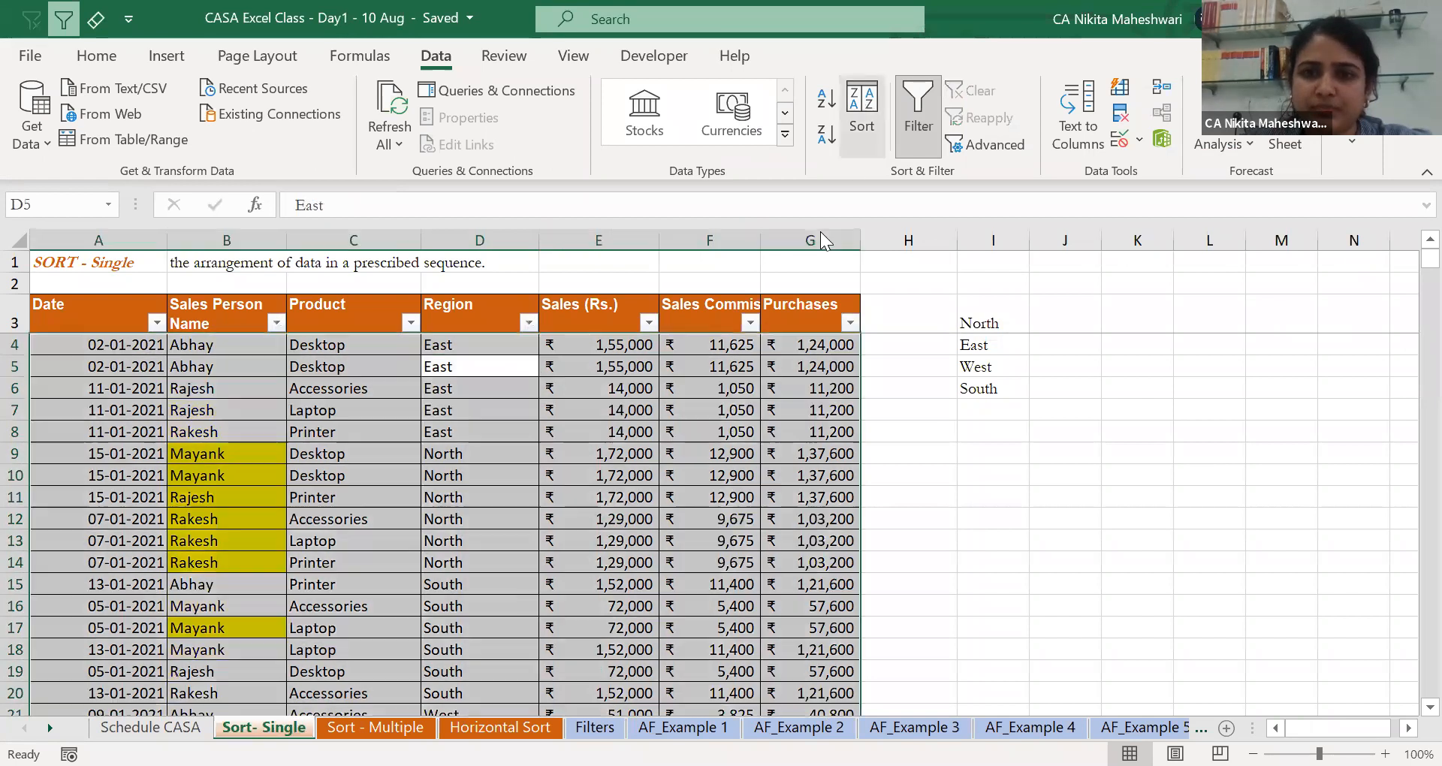
{"action": "left_click", "coordinate": [916, 138]}
{"action": "left_click", "coordinate": [910, 206]}
{"action": "left_click", "coordinate": [1205, 140]}
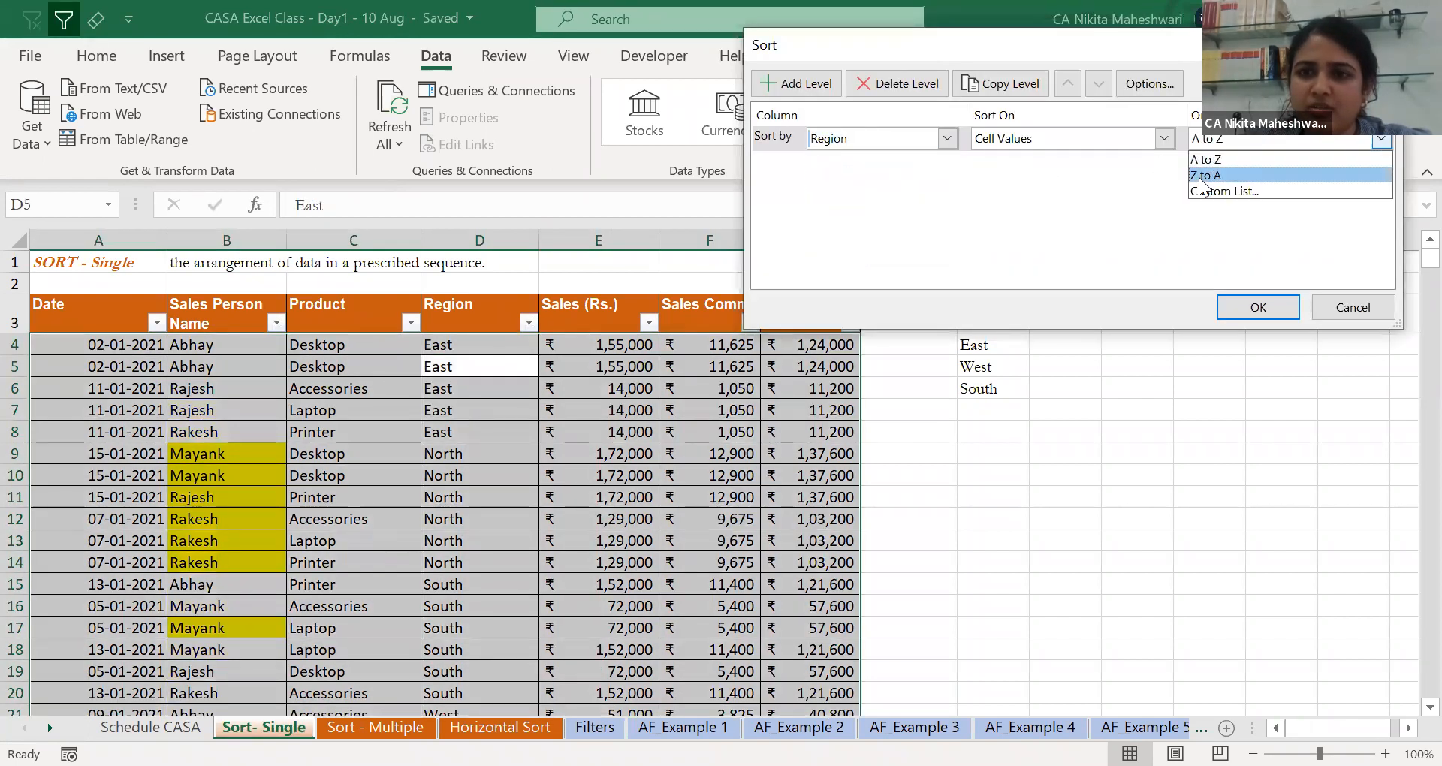
{"action": "left_click", "coordinate": [1224, 190]}
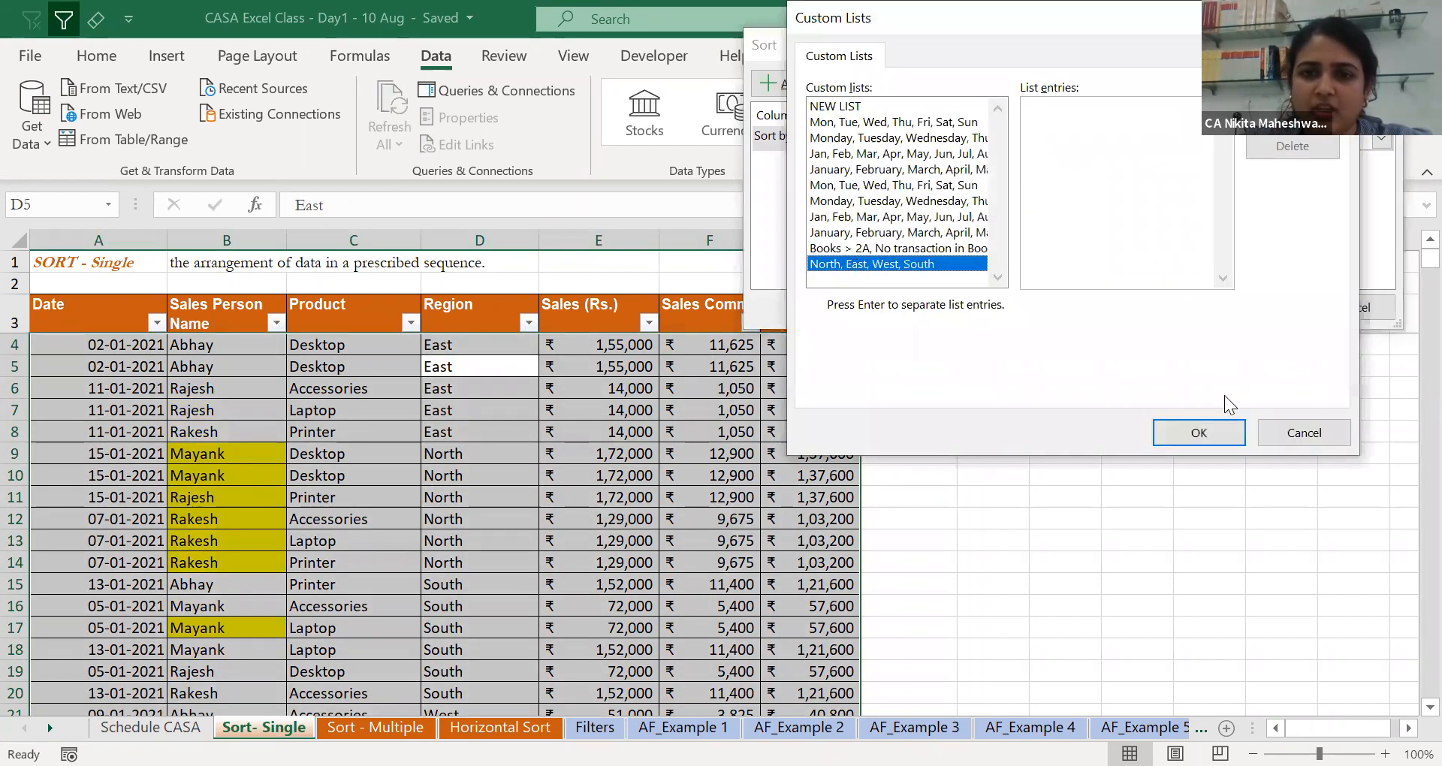
{"action": "left_click", "coordinate": [1198, 432]}
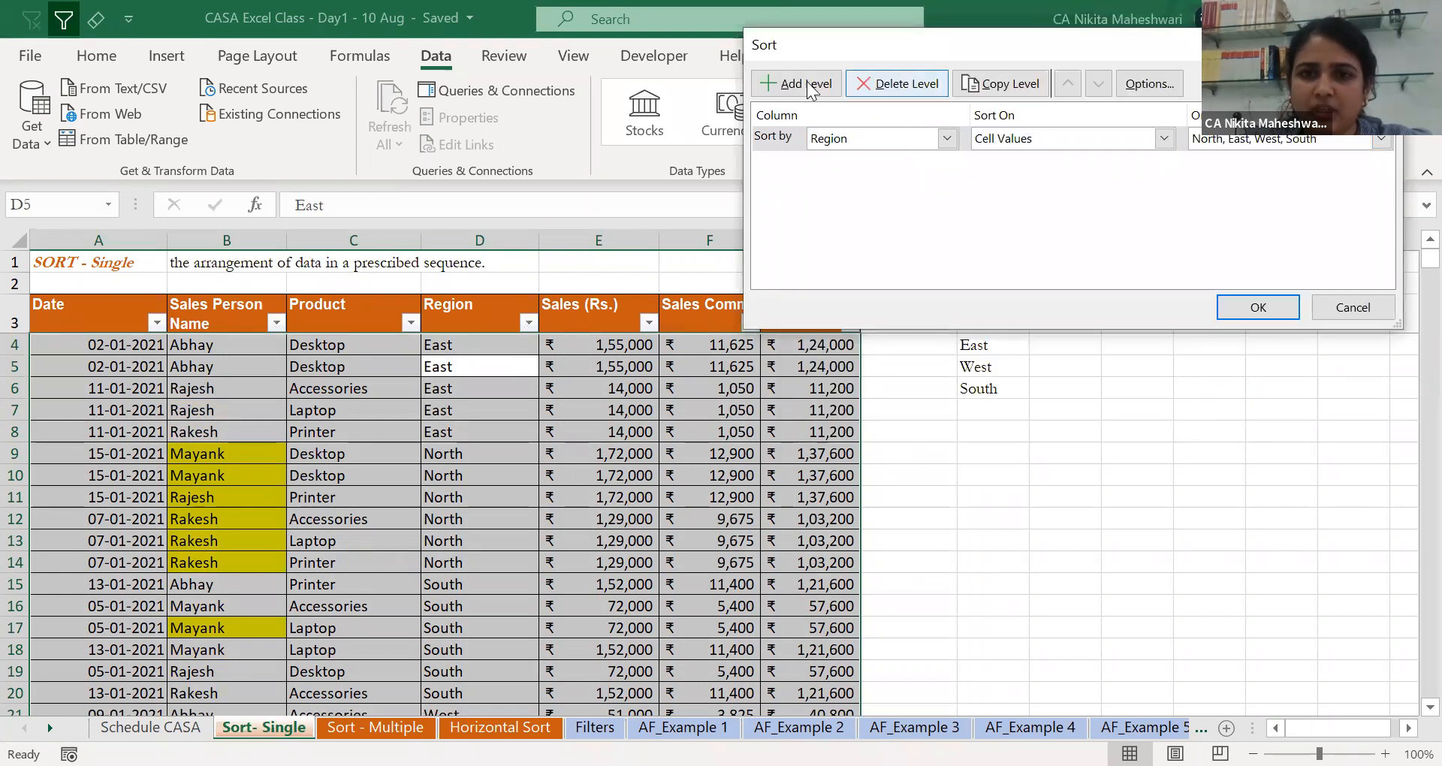
Add a second sort level for Sales Person Name from A to Z and apply the two-level sort.
{"action": "left_click", "coordinate": [797, 83]}
{"action": "left_click", "coordinate": [864, 161]}
{"action": "left_click", "coordinate": [871, 197]}
{"action": "left_click", "coordinate": [1219, 166]}
{"action": "left_click", "coordinate": [1222, 184]}
{"action": "left_click", "coordinate": [1259, 308]}
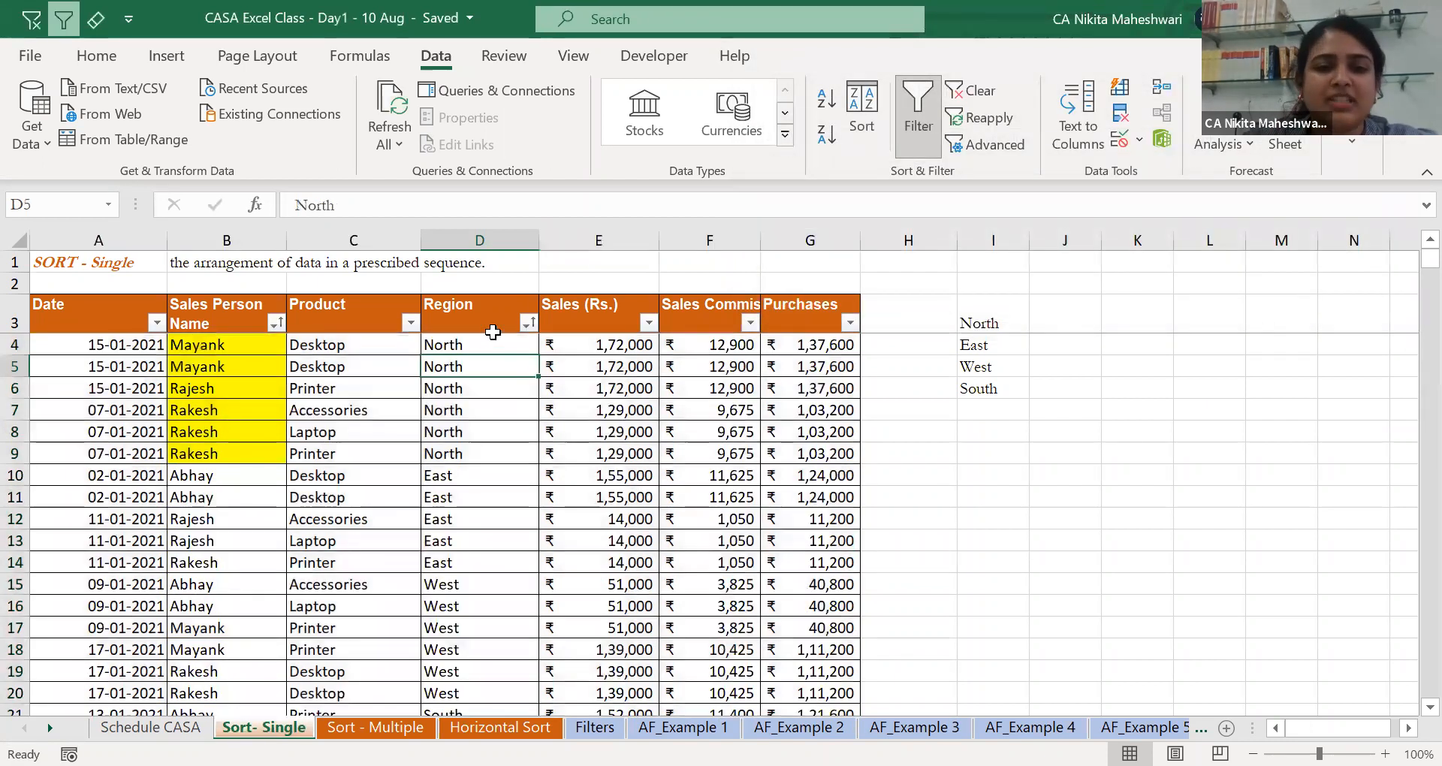
Check the order of the sales person names within the North rows and view the Region column's filter options.
{"action": "left_click", "coordinate": [492, 329]}
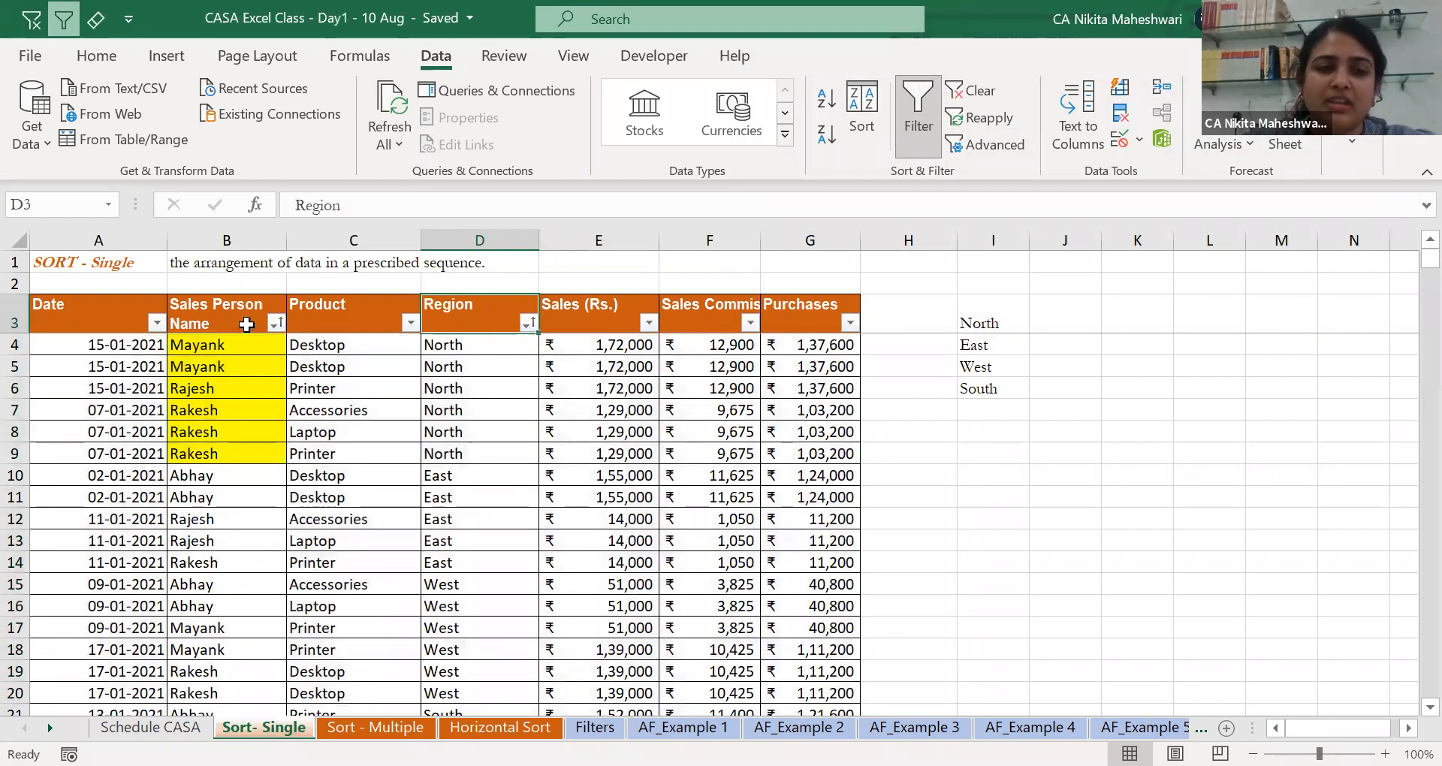
{"action": "left_click_drag", "start_coordinate": [234, 344], "coordinate": [239, 449]}
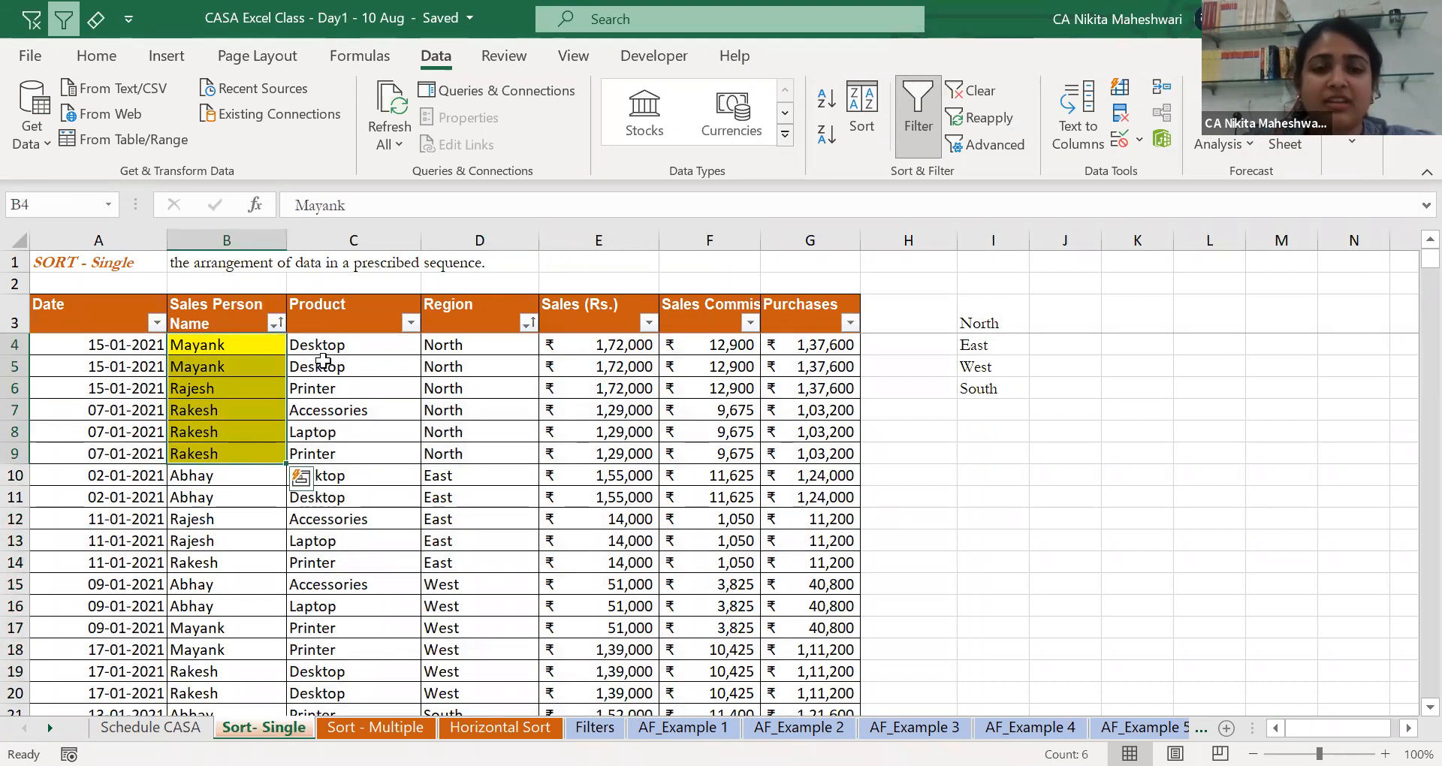
{"action": "left_click", "coordinate": [525, 324]}
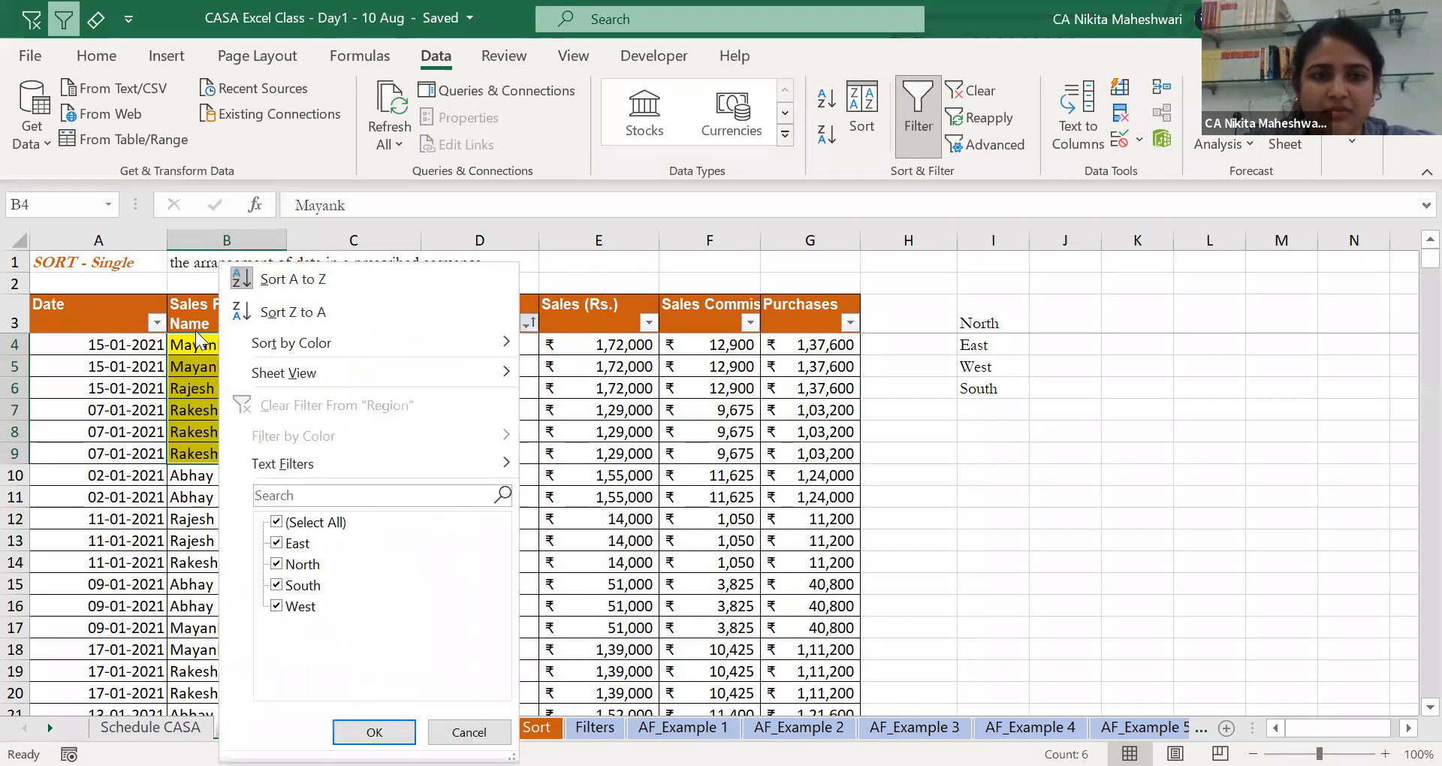
{"action": "left_click", "coordinate": [492, 317]}
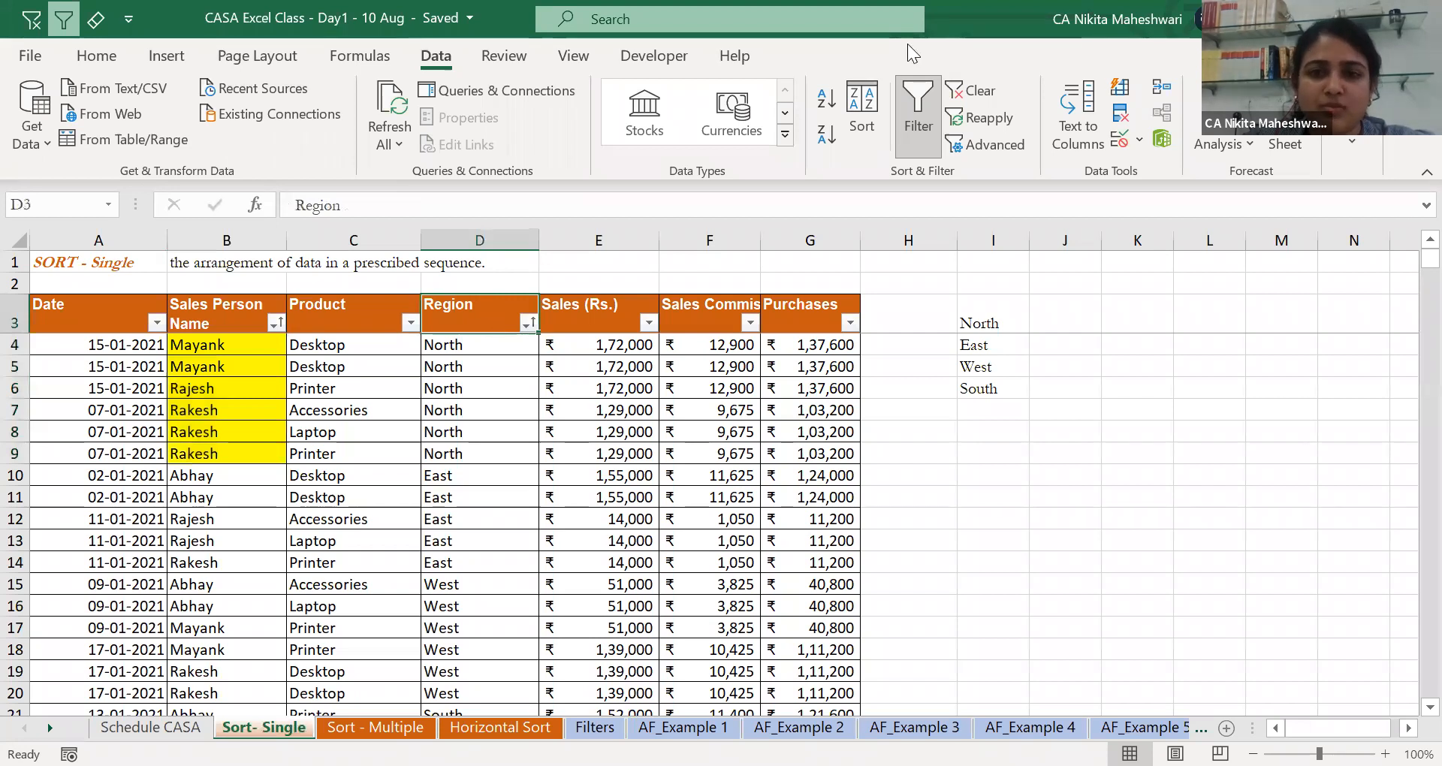
Add a third sort level for Product by cell values from Z to A and apply the three-level sort.
{"action": "left_click", "coordinate": [872, 120]}
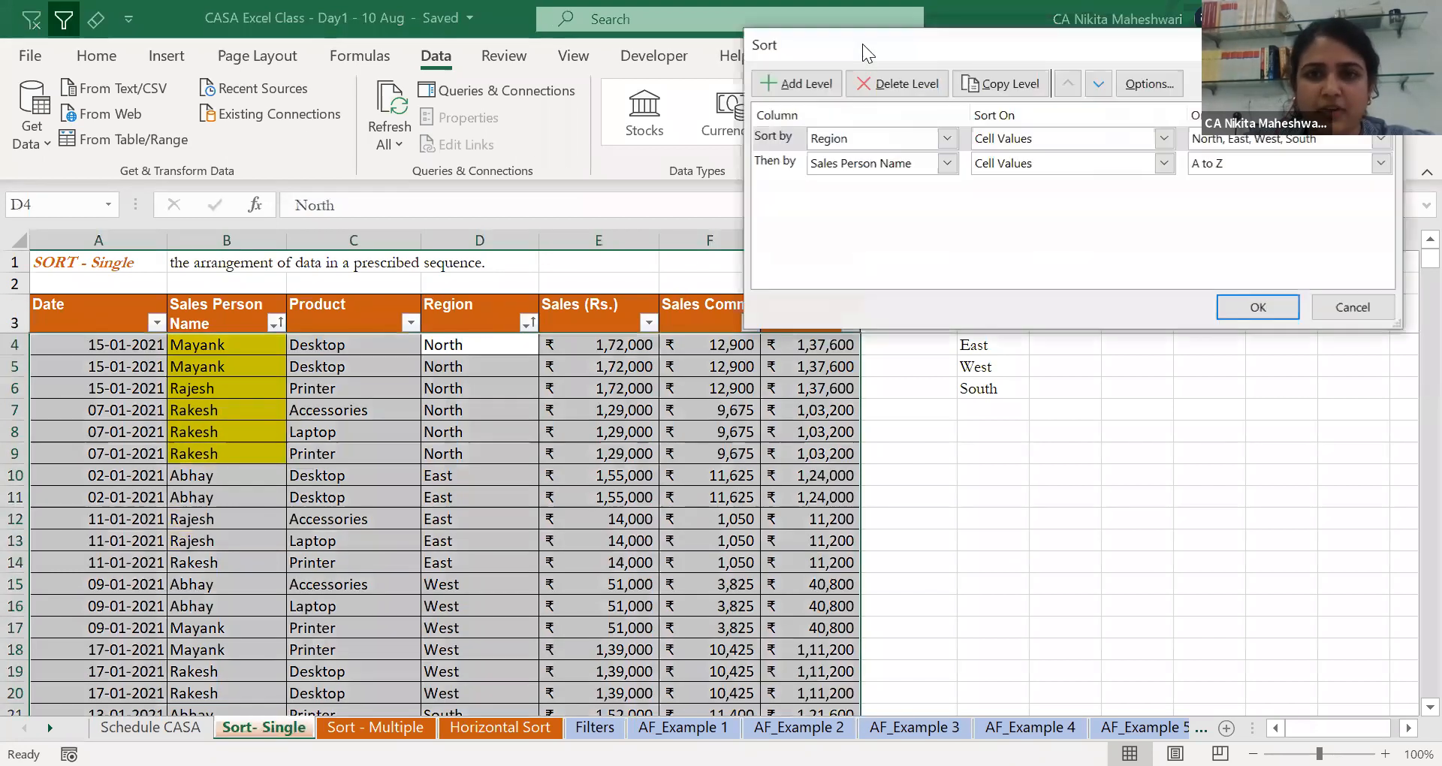
{"action": "left_click_drag", "start_coordinate": [834, 45], "coordinate": [816, 178]}
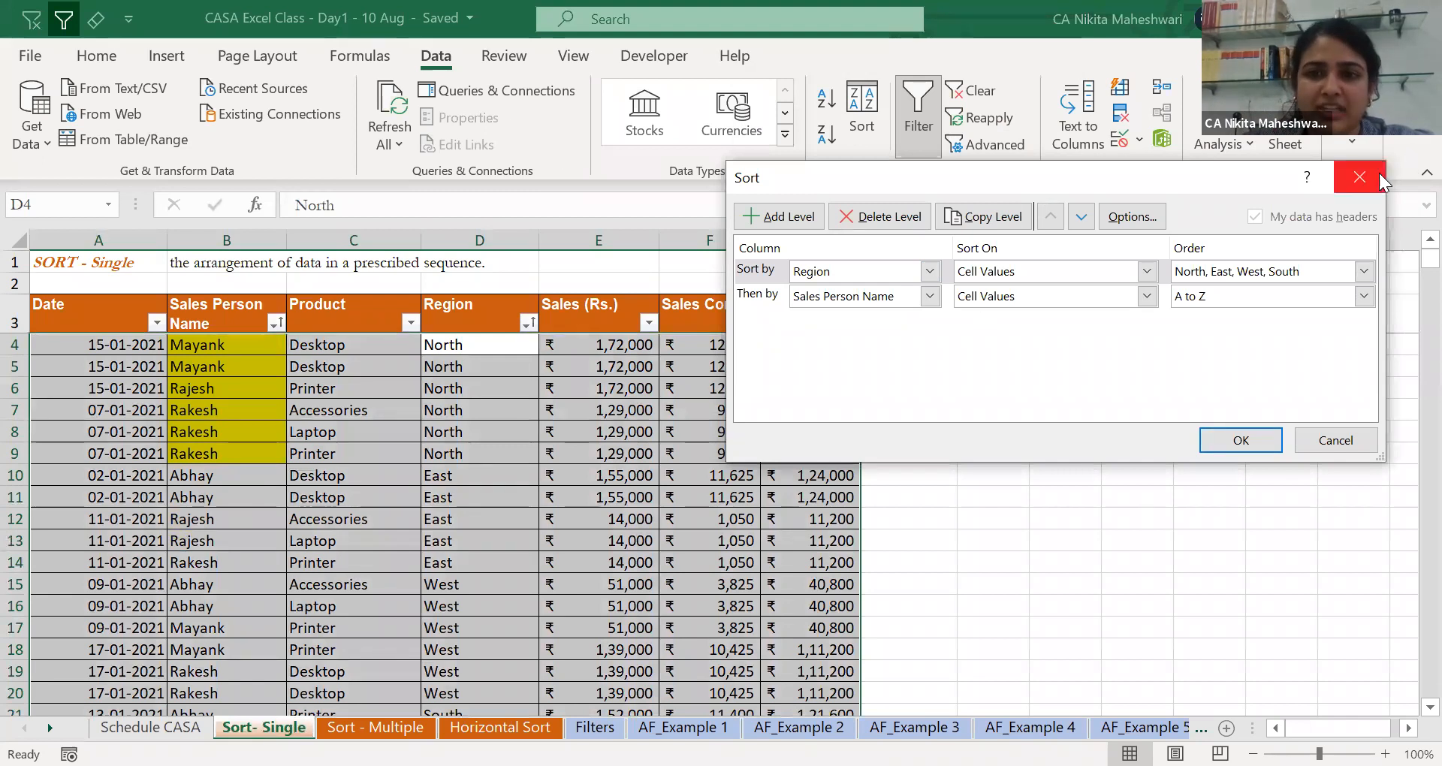
{"action": "left_click", "coordinate": [817, 296]}
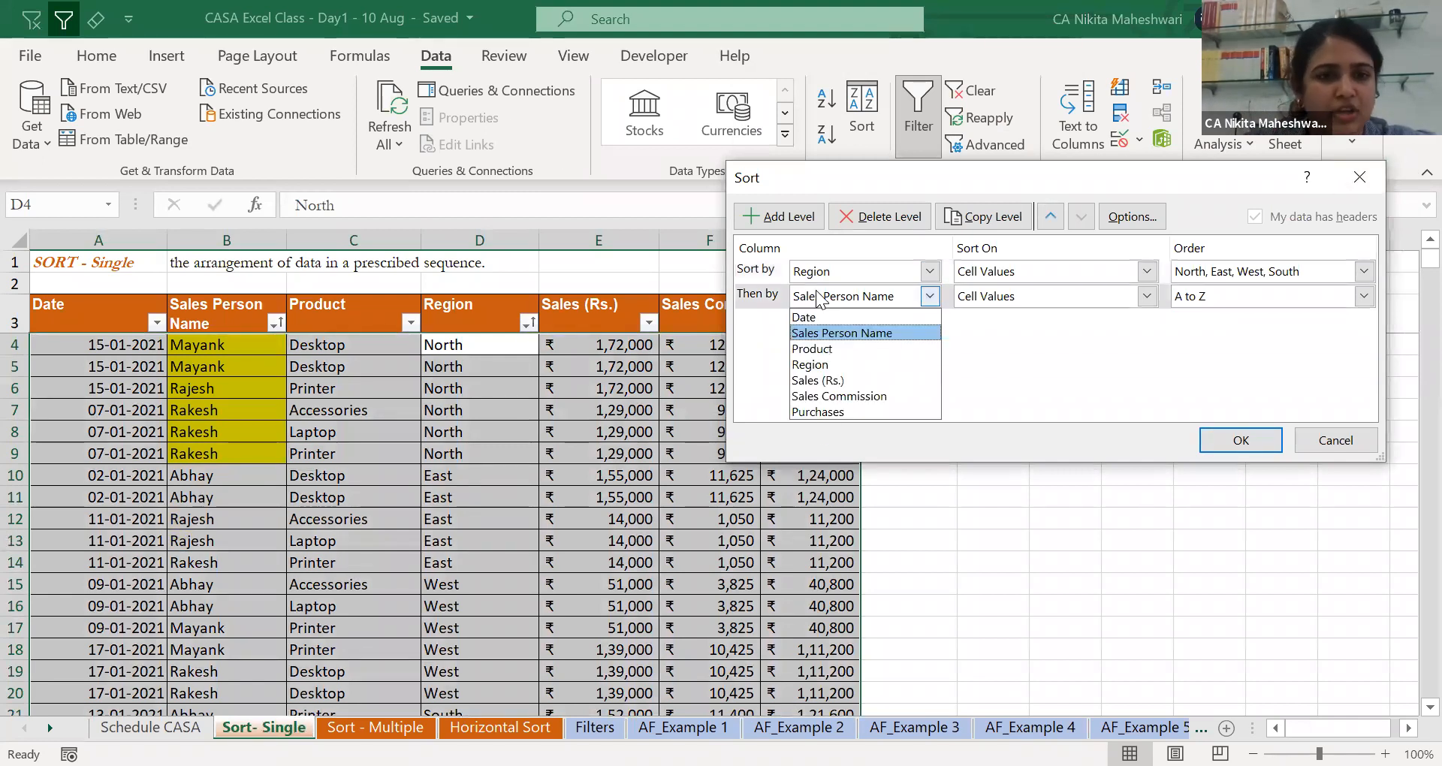
{"action": "left_click", "coordinate": [748, 301]}
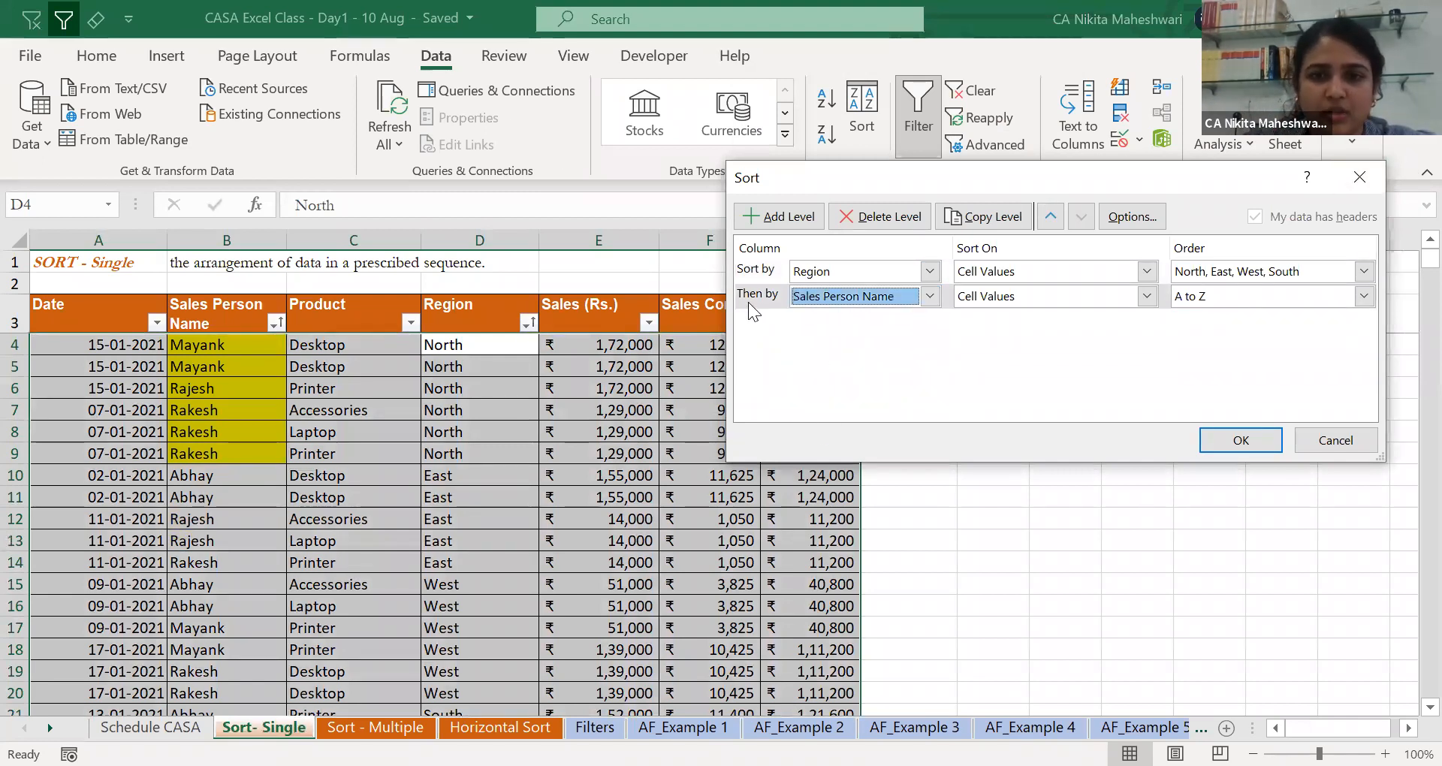
{"action": "left_click", "coordinate": [783, 219]}
{"action": "left_click", "coordinate": [891, 328]}
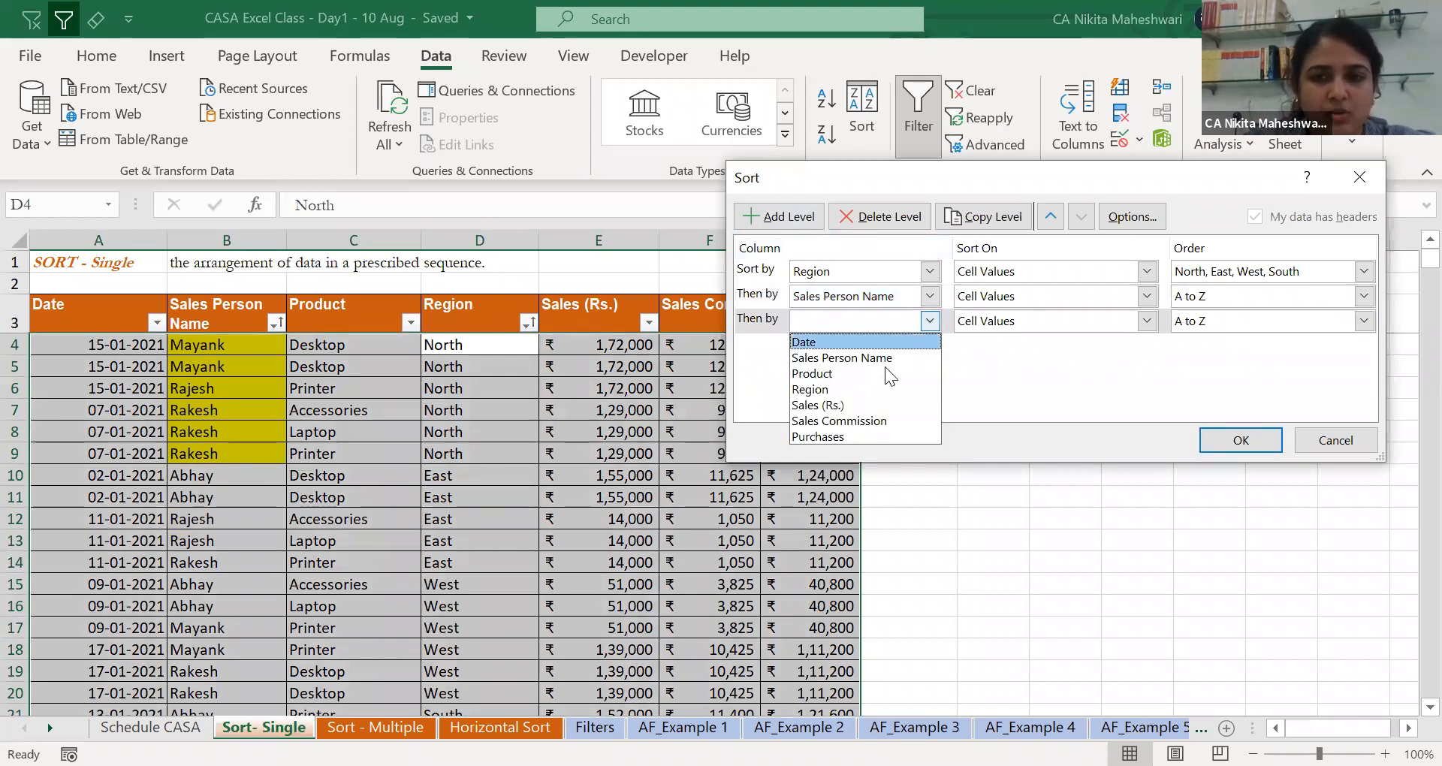
{"action": "left_click", "coordinate": [885, 373]}
{"action": "left_click", "coordinate": [1194, 320]}
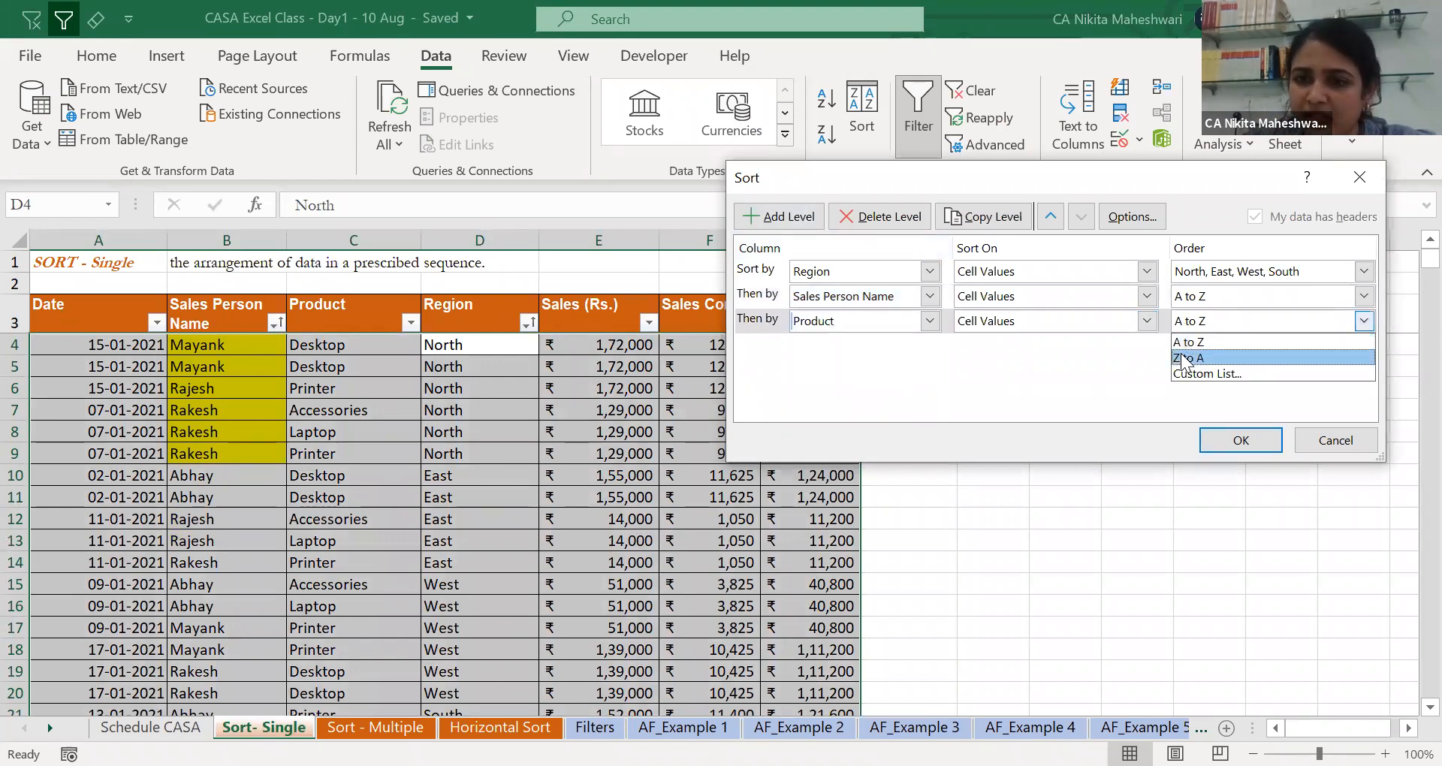
{"action": "left_click", "coordinate": [1181, 353]}
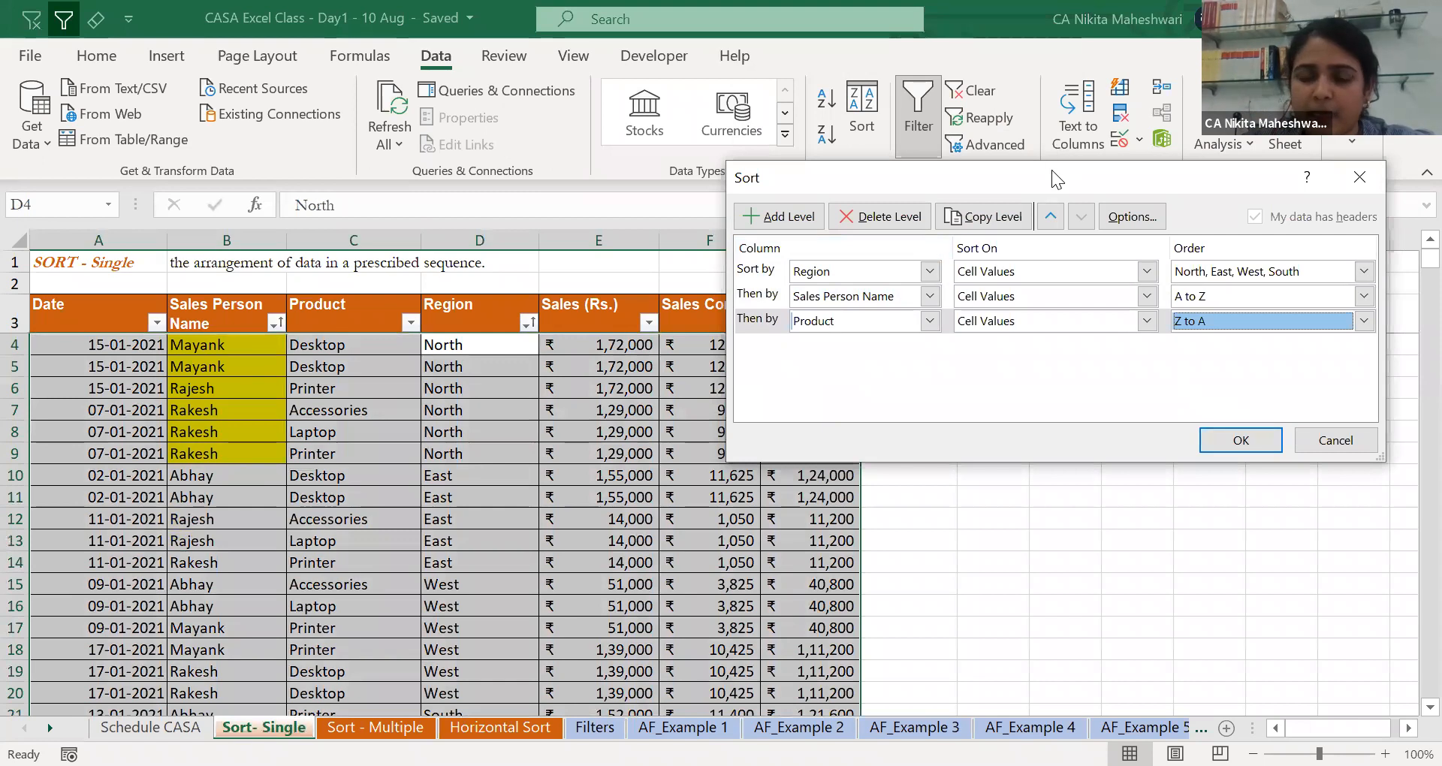
{"action": "left_click_drag", "start_coordinate": [1052, 170], "coordinate": [725, 149]}
{"action": "left_click", "coordinate": [916, 419]}
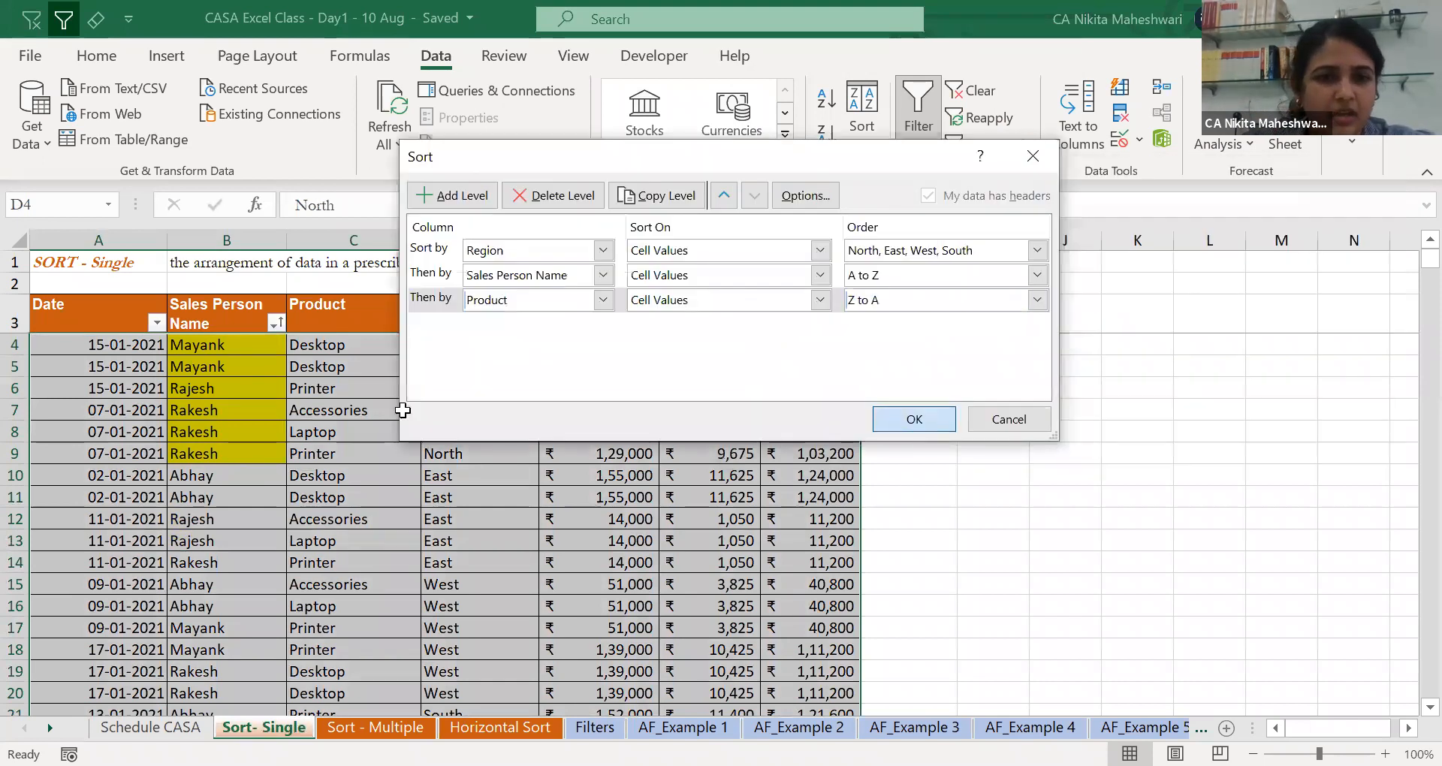
Examine the product order for each sales person within the North rows, including the repeated names.
{"action": "left_click_drag", "start_coordinate": [353, 354], "coordinate": [364, 454]}
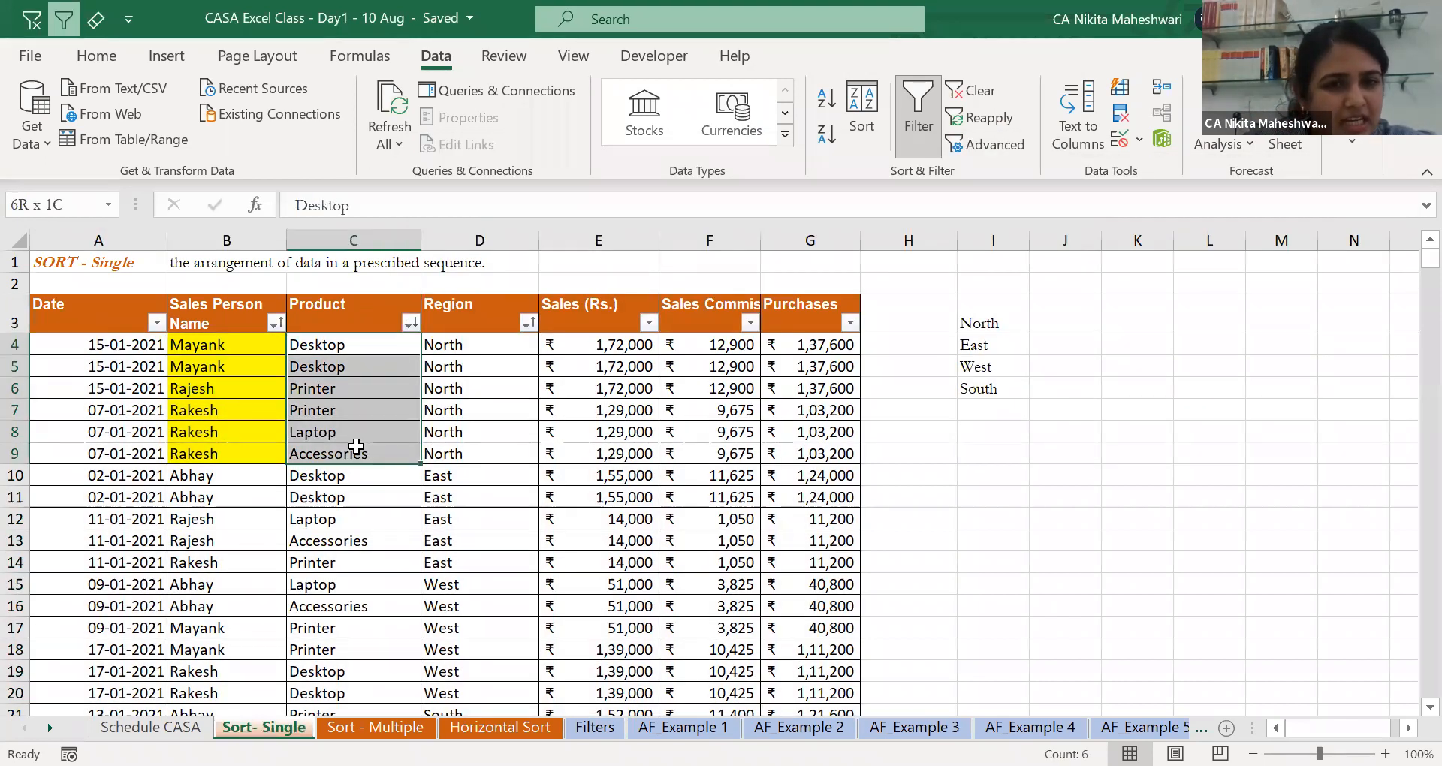
{"action": "left_click", "coordinate": [365, 371]}
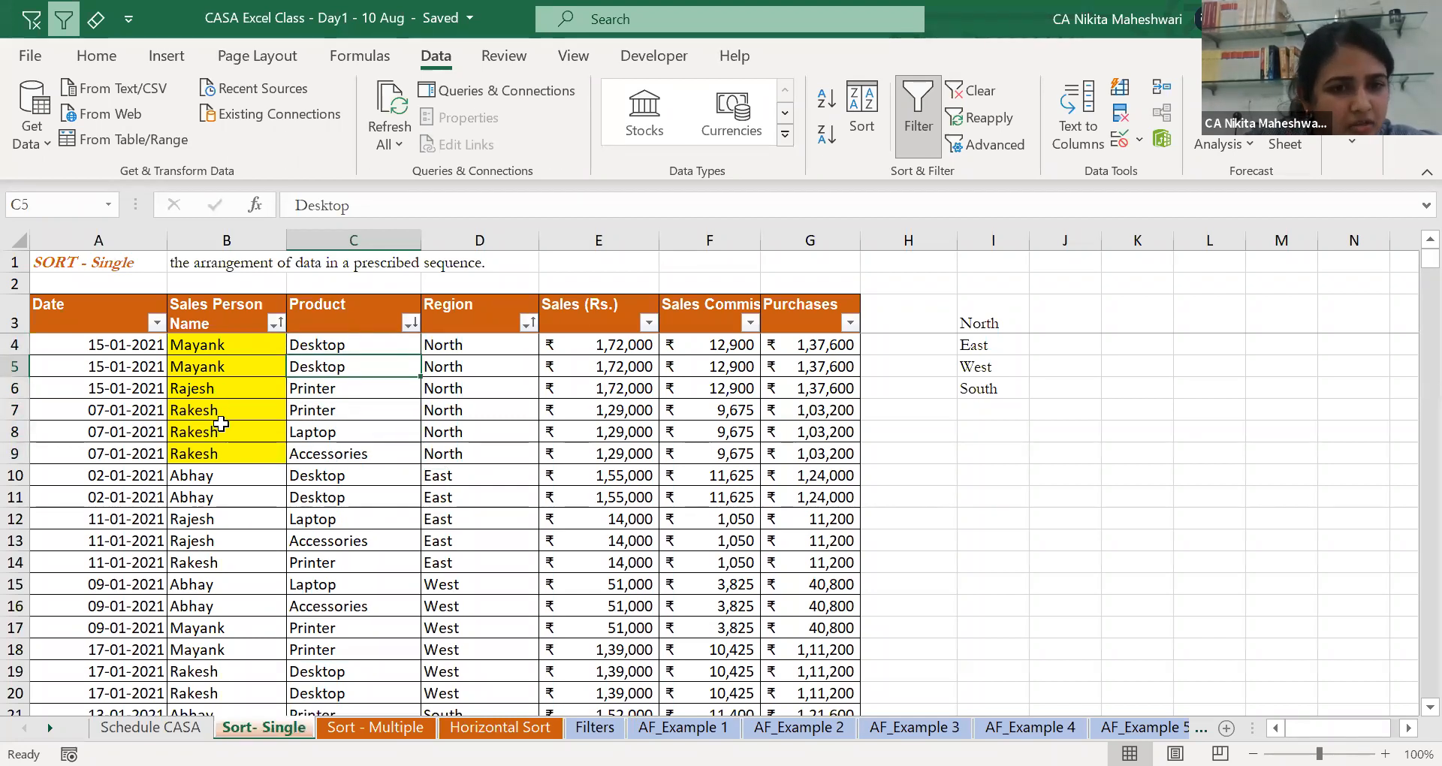
{"action": "left_click_drag", "start_coordinate": [227, 405], "coordinate": [232, 451]}
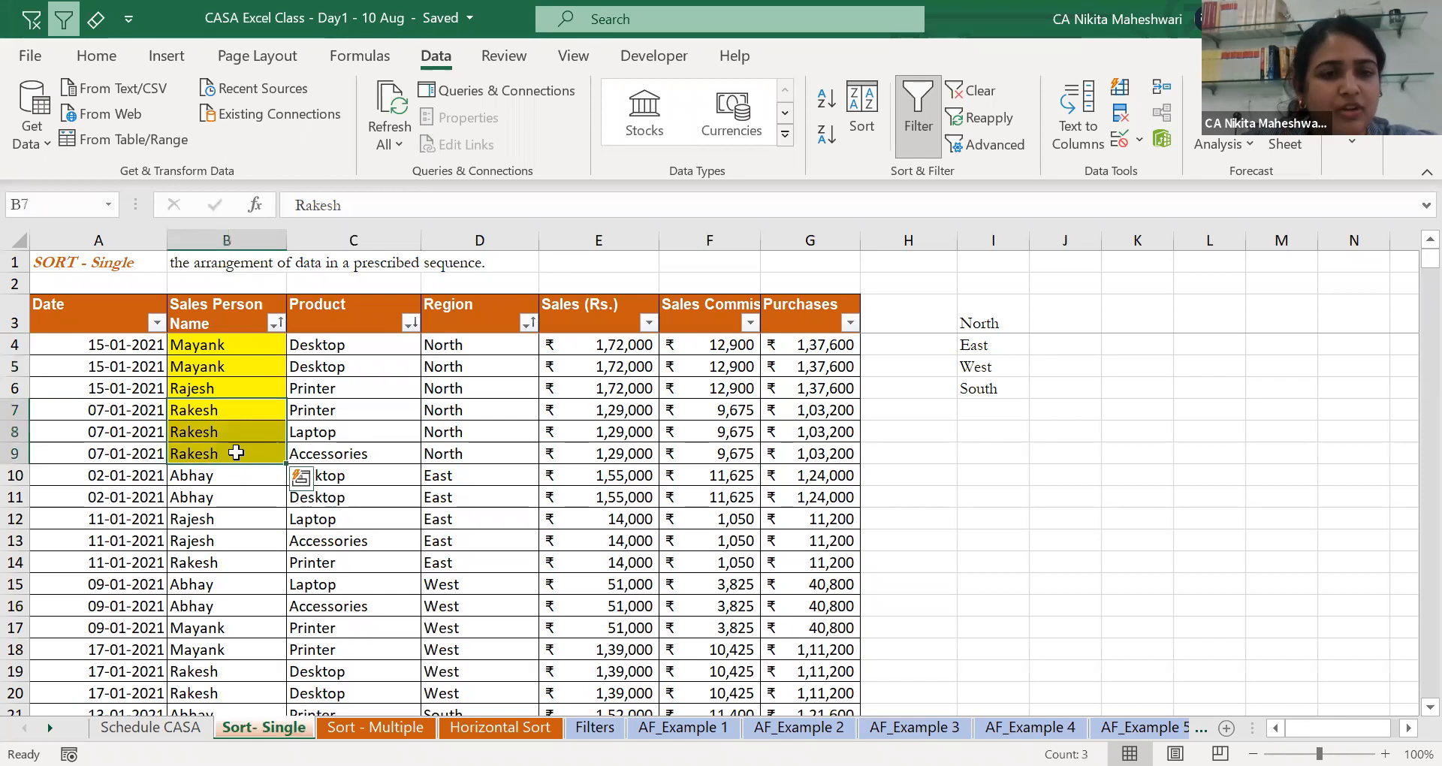
{"action": "left_click_drag", "start_coordinate": [311, 344], "coordinate": [311, 369]}
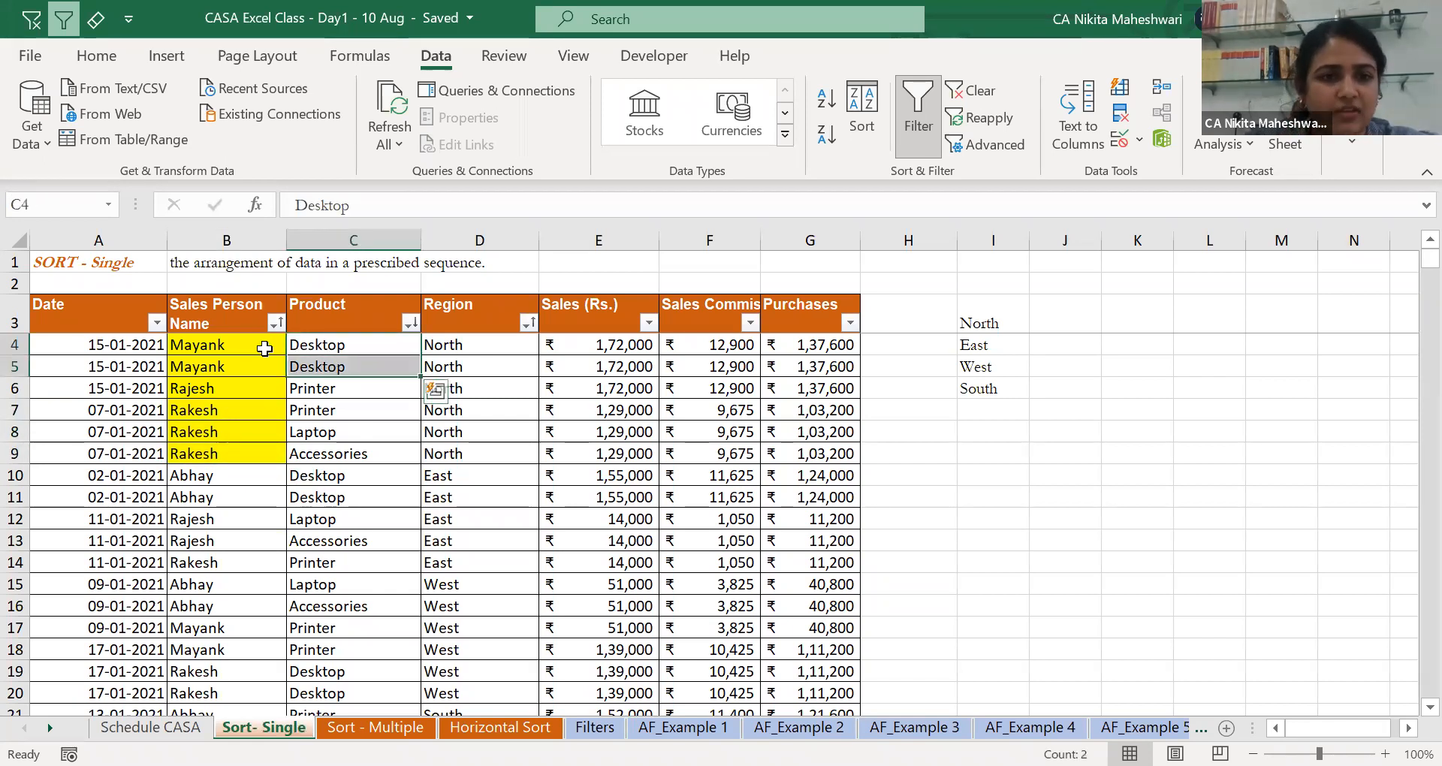
{"action": "left_click", "coordinate": [236, 387]}
{"action": "left_click", "coordinate": [215, 418]}
{"action": "left_click_drag", "start_coordinate": [315, 410], "coordinate": [323, 449]}
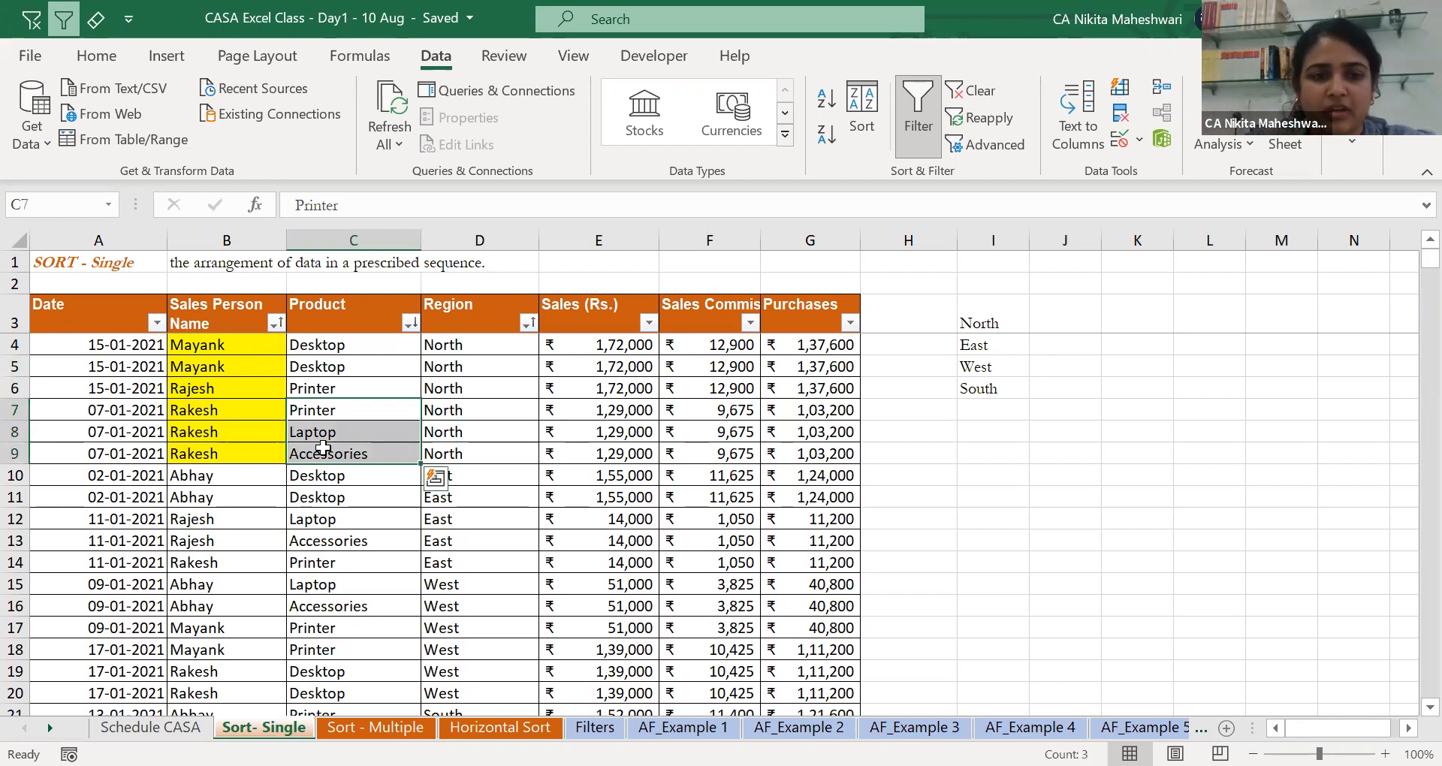
{"action": "left_click_drag", "start_coordinate": [368, 411], "coordinate": [370, 453]}
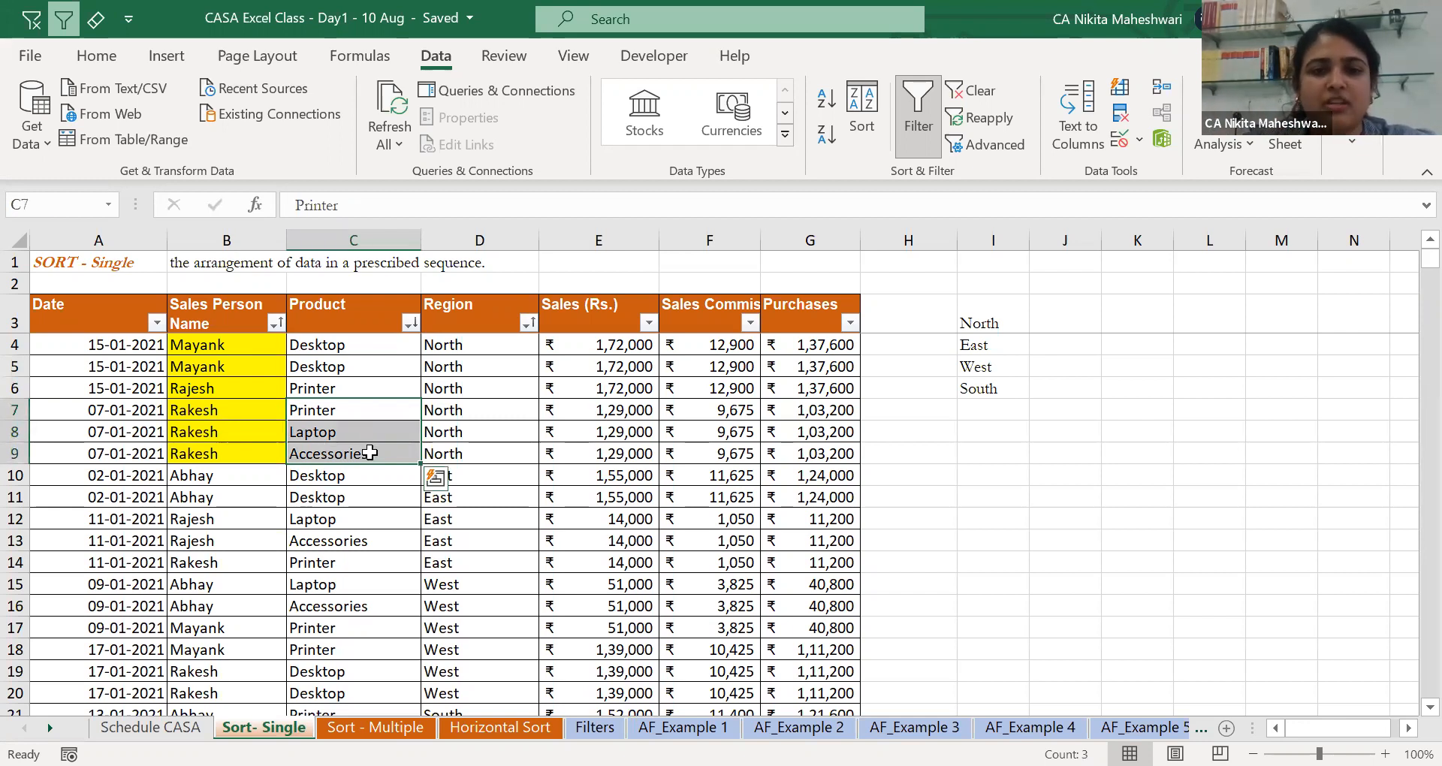
{"action": "left_click", "coordinate": [391, 310]}
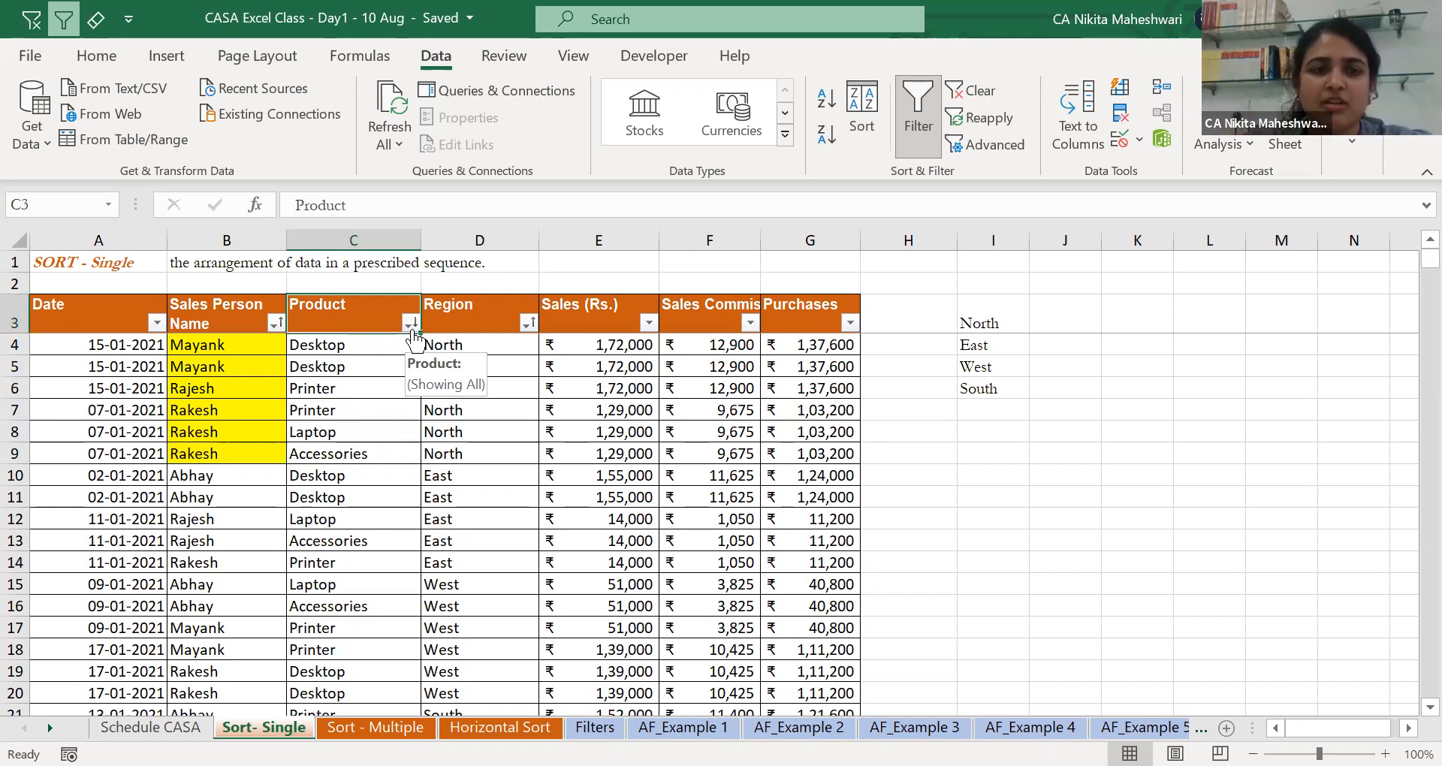
{"action": "key", "text": "Left"}
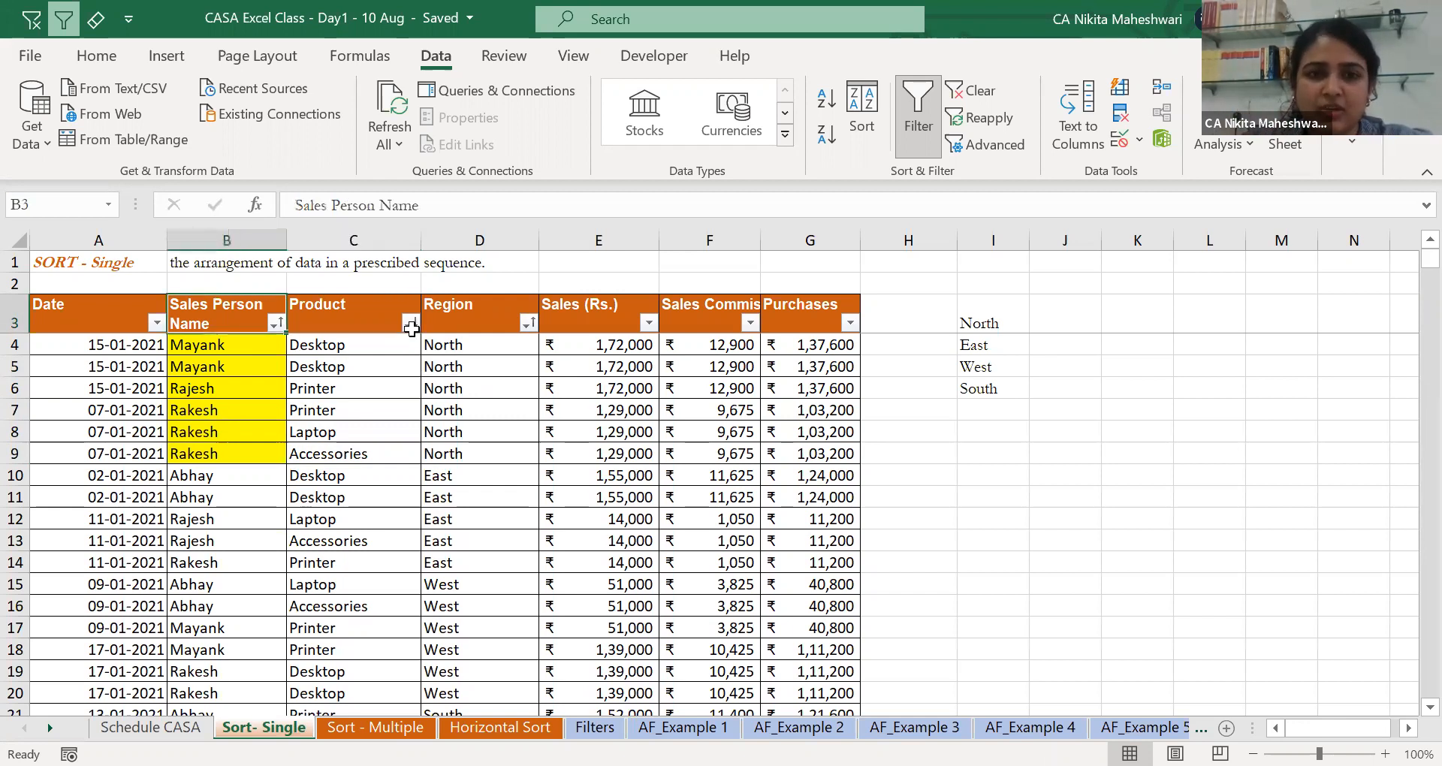
Review the Region, Sales Person Name and Product levels in the Sort dialog and close it without changes.
{"action": "left_click", "coordinate": [459, 317]}
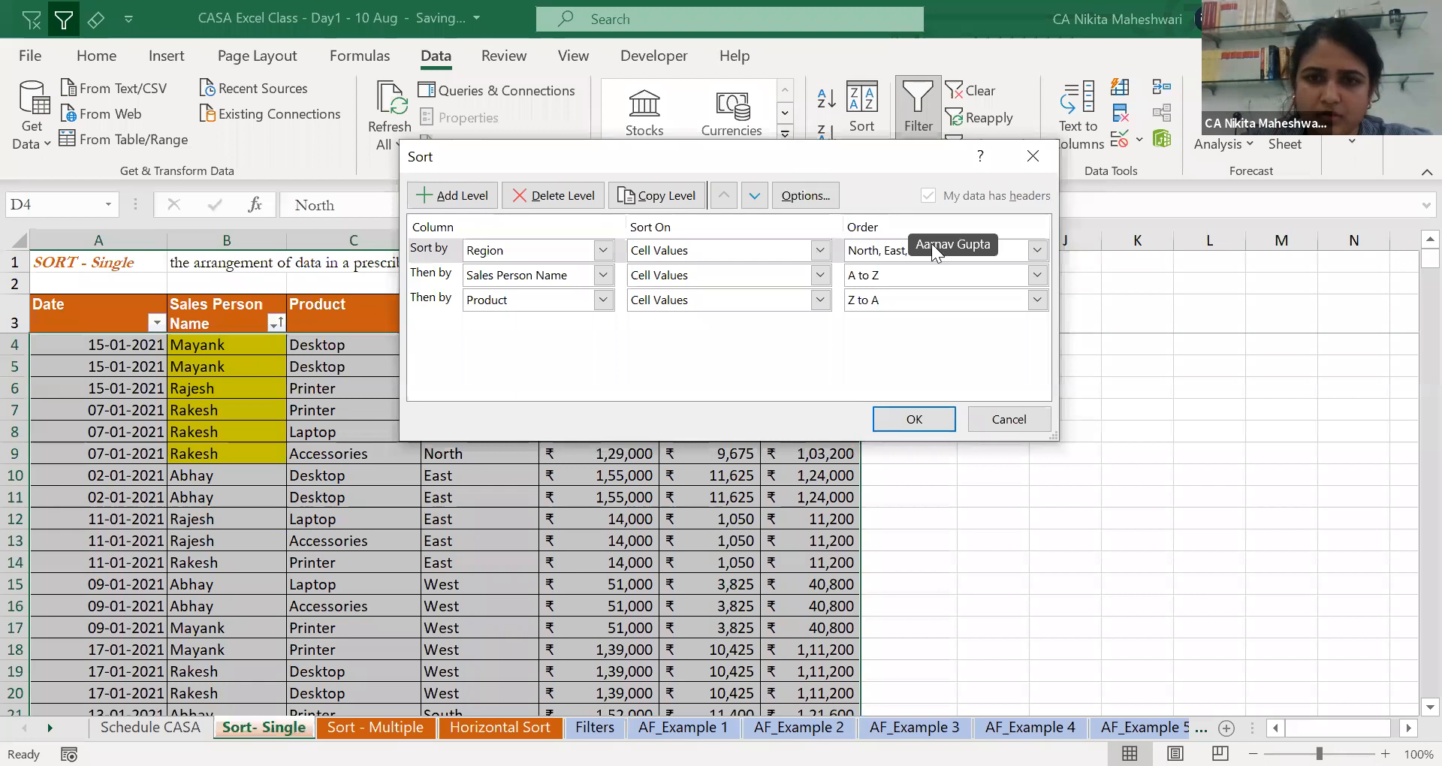
{"action": "left_click_drag", "start_coordinate": [901, 157], "coordinate": [722, 267]}
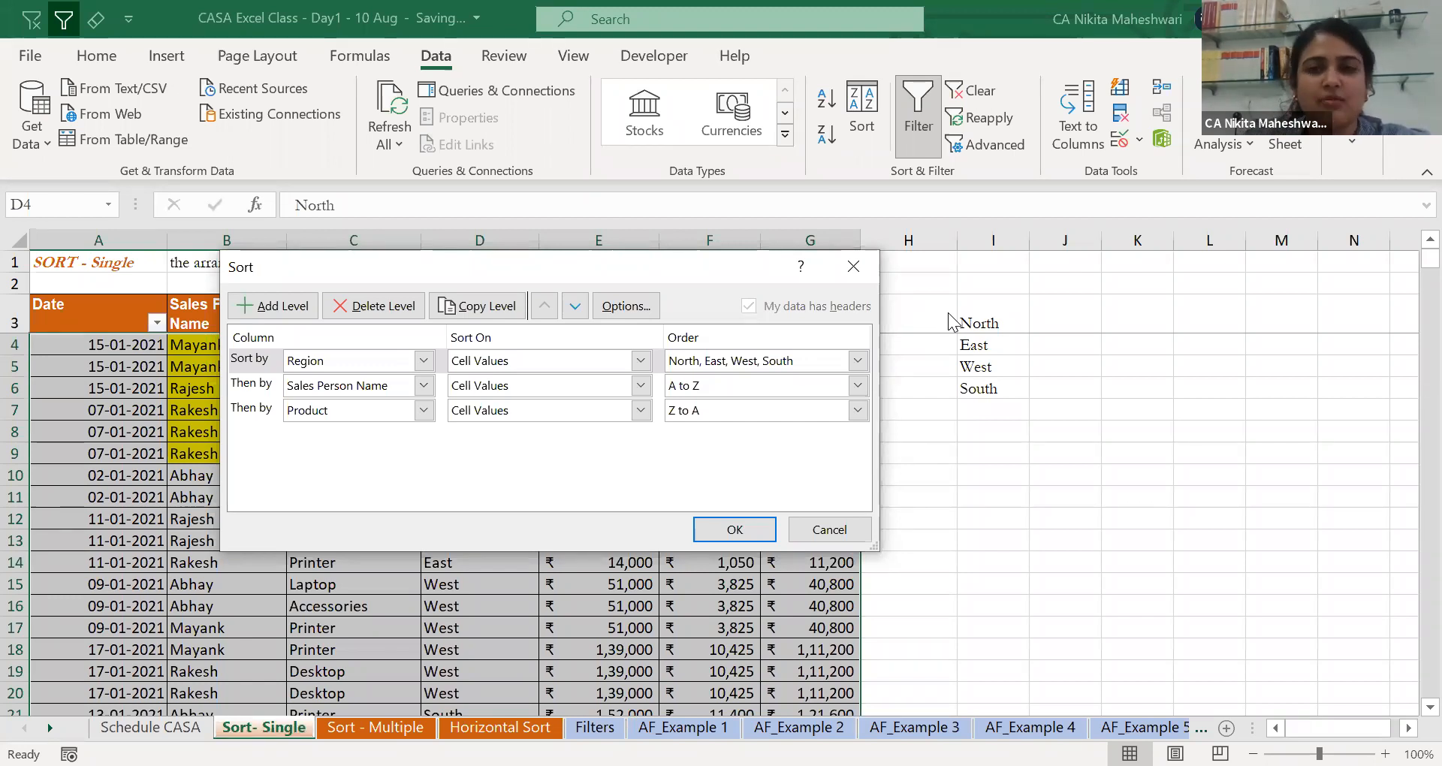
{"action": "left_click", "coordinate": [444, 394]}
{"action": "left_click", "coordinate": [444, 418]}
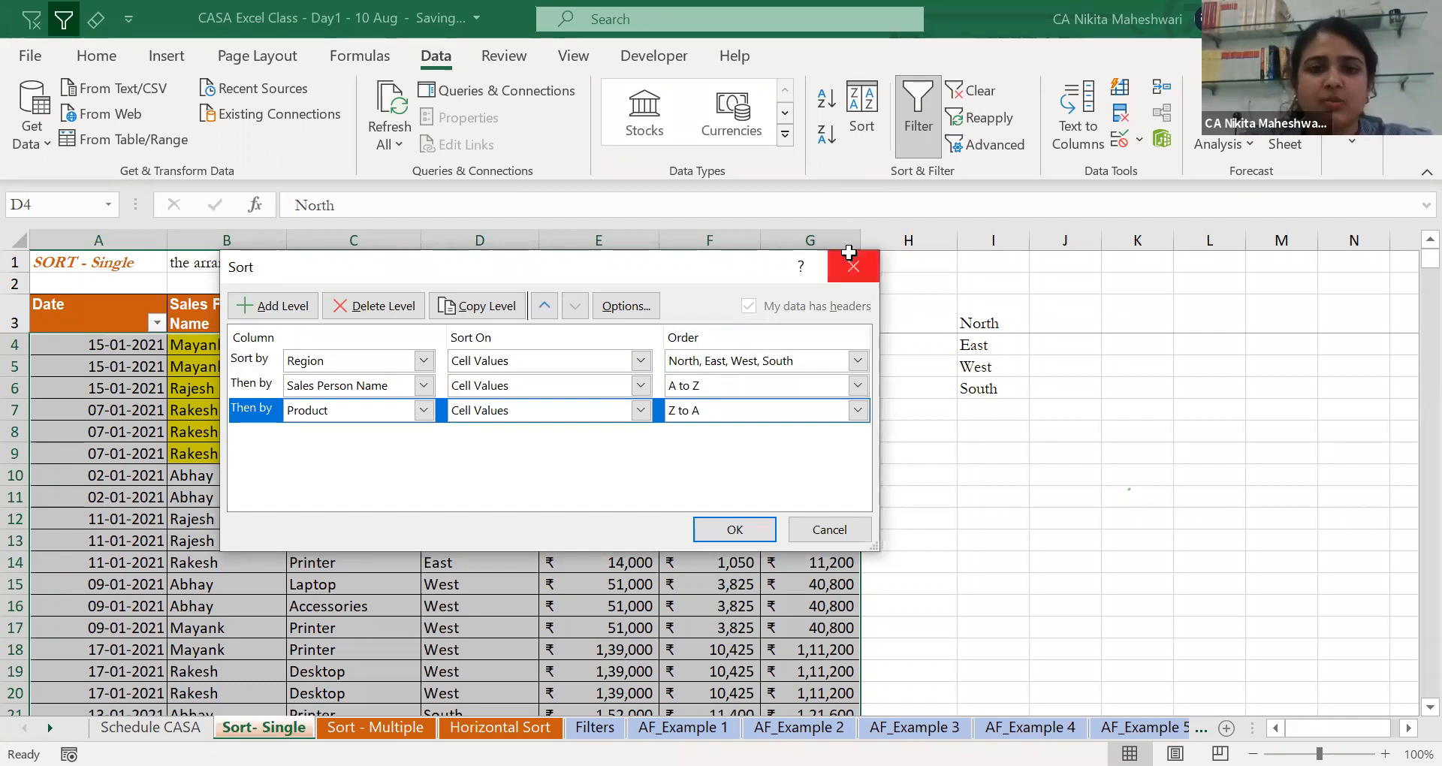
{"action": "left_click", "coordinate": [854, 262]}
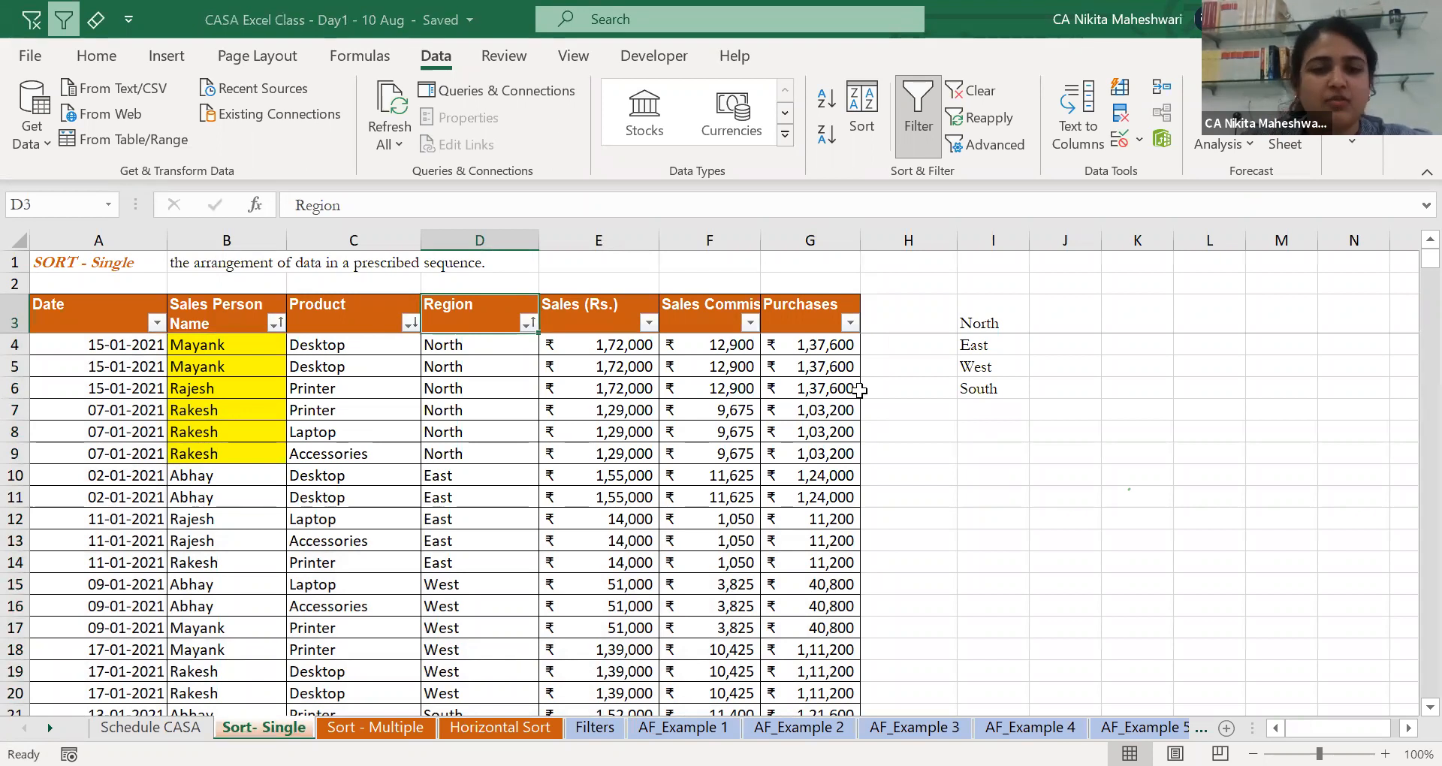
Go to the Horizontal Sort sheet and clear the "SORT - Multiple" title from cell A1.
{"action": "left_click", "coordinate": [639, 410]}
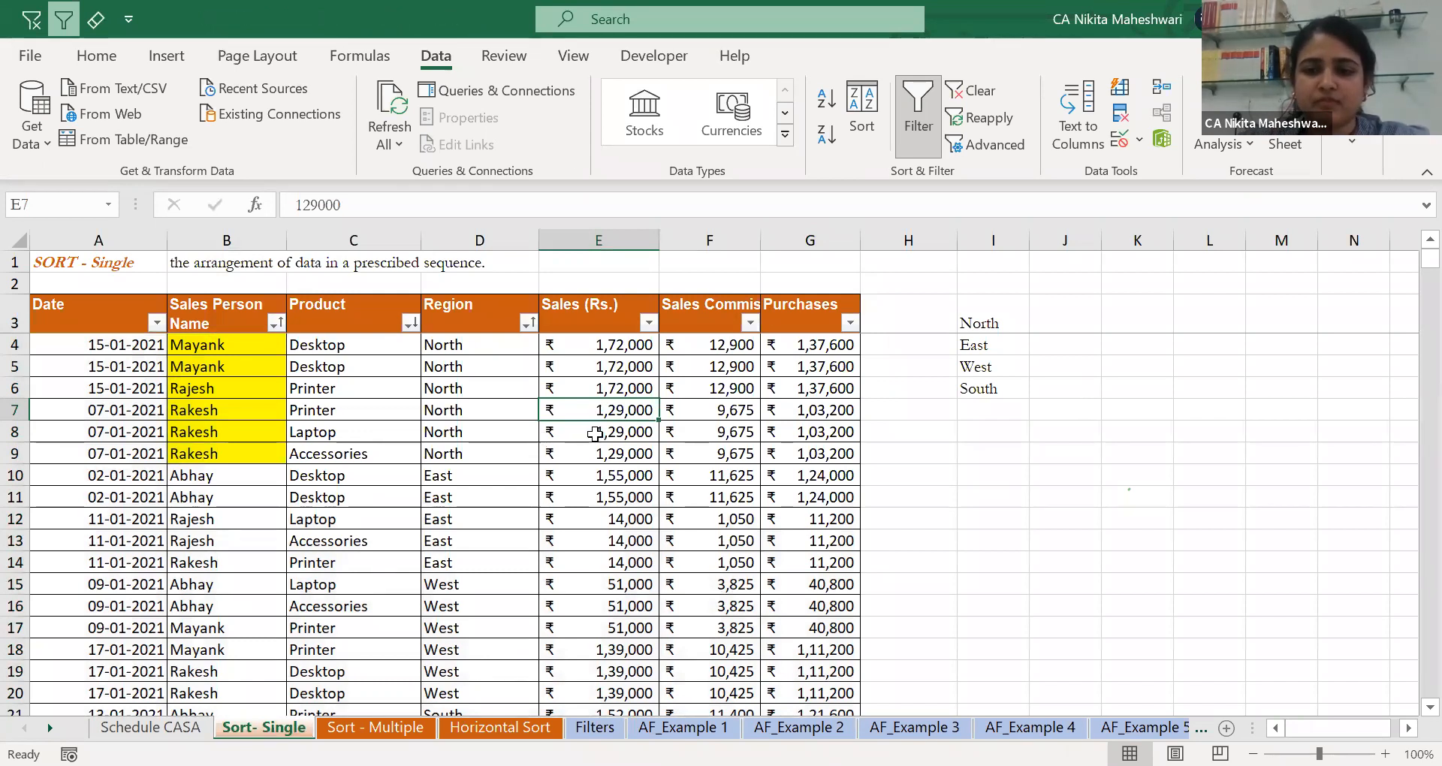
{"action": "key", "text": "ctrl+Page_Down"}
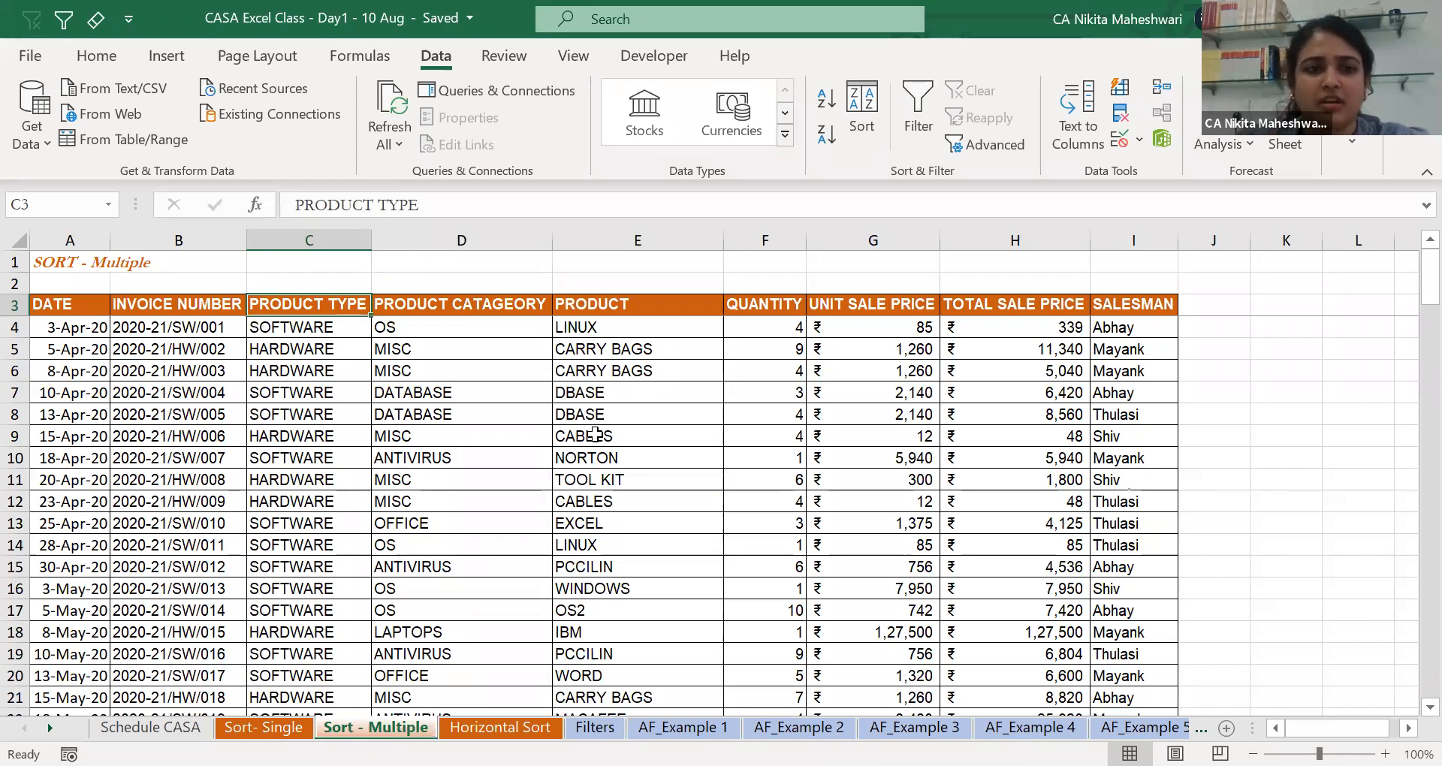
{"action": "key", "text": "ctrl+Page_Up"}
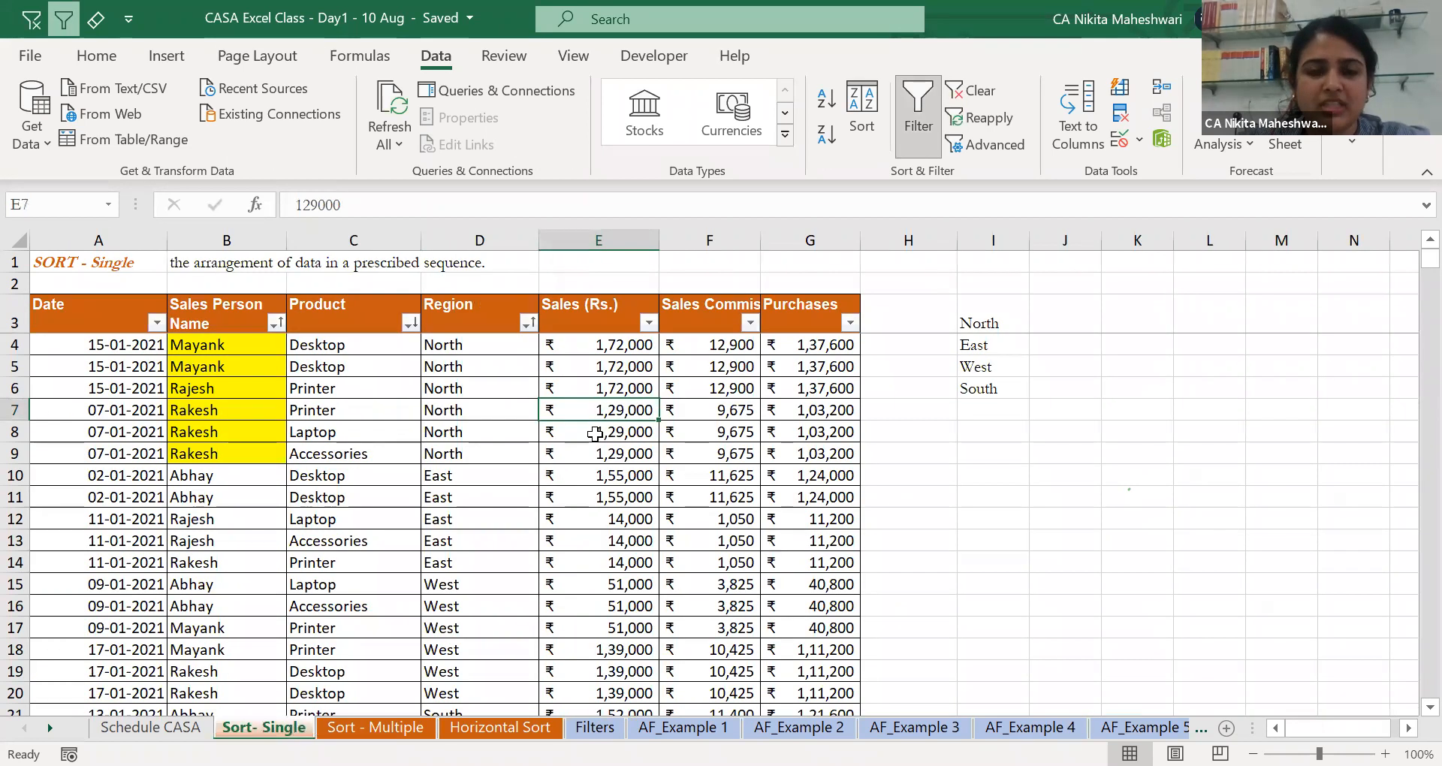
{"action": "key", "text": "ctrl+Page_Down"}
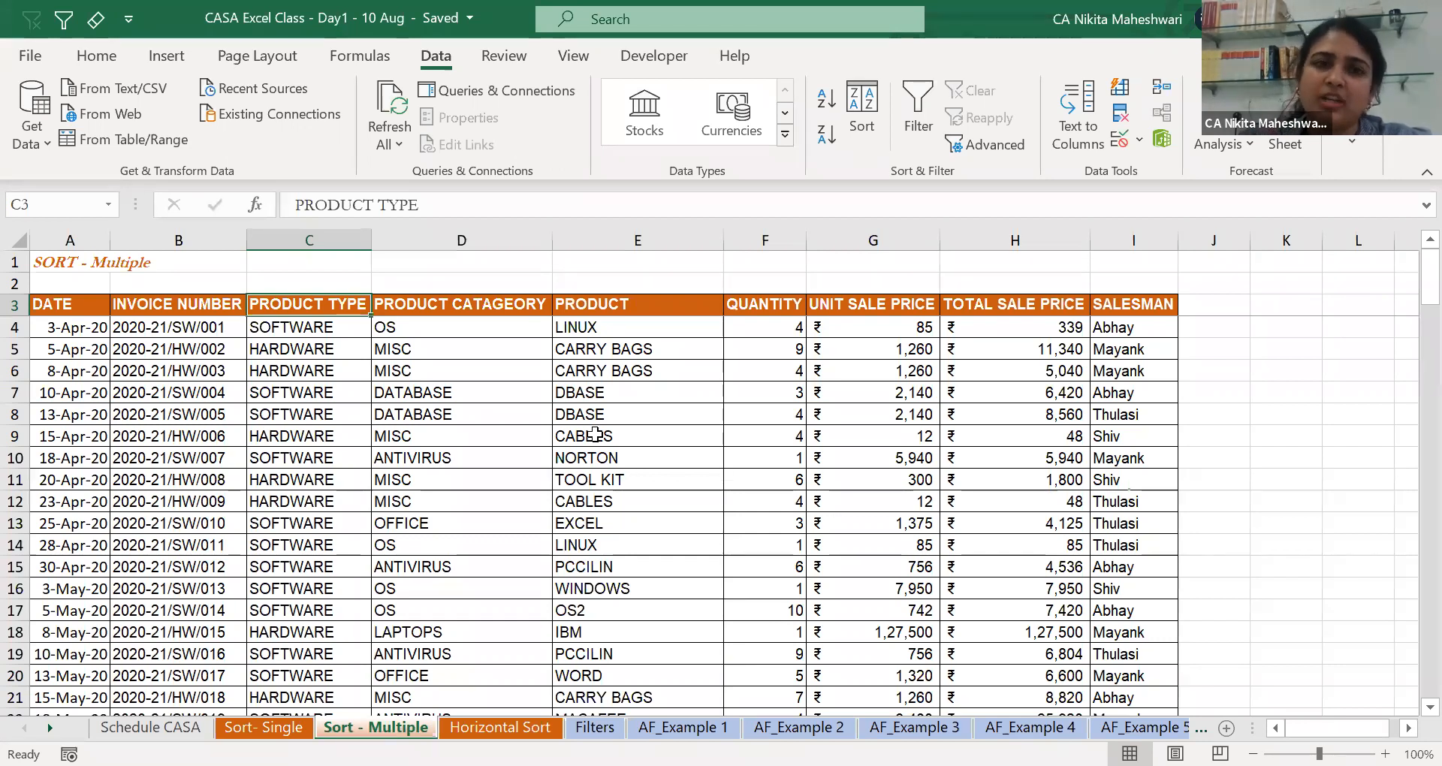
{"action": "key", "text": "ctrl+Page_Down"}
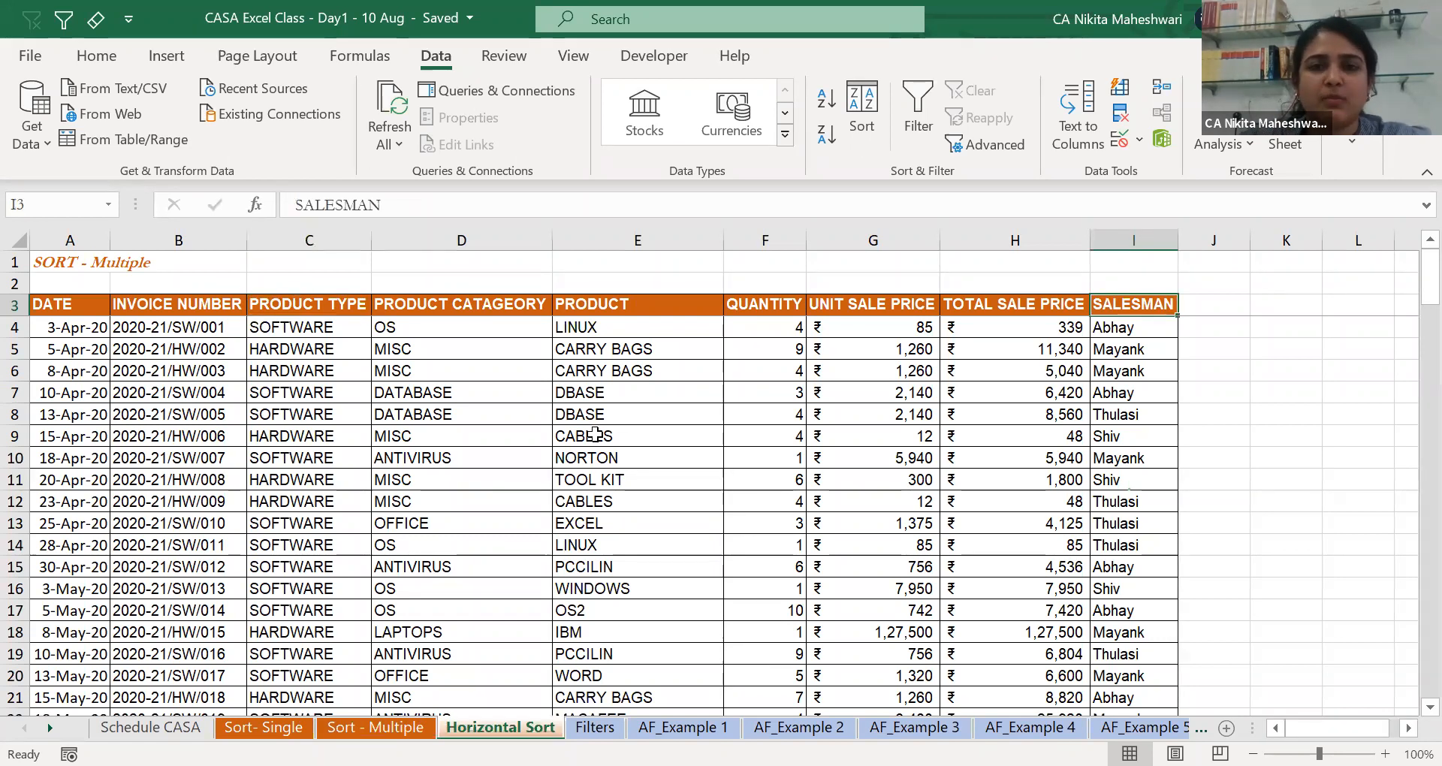
{"action": "left_click", "coordinate": [76, 261]}
{"action": "key", "text": "Delete"}
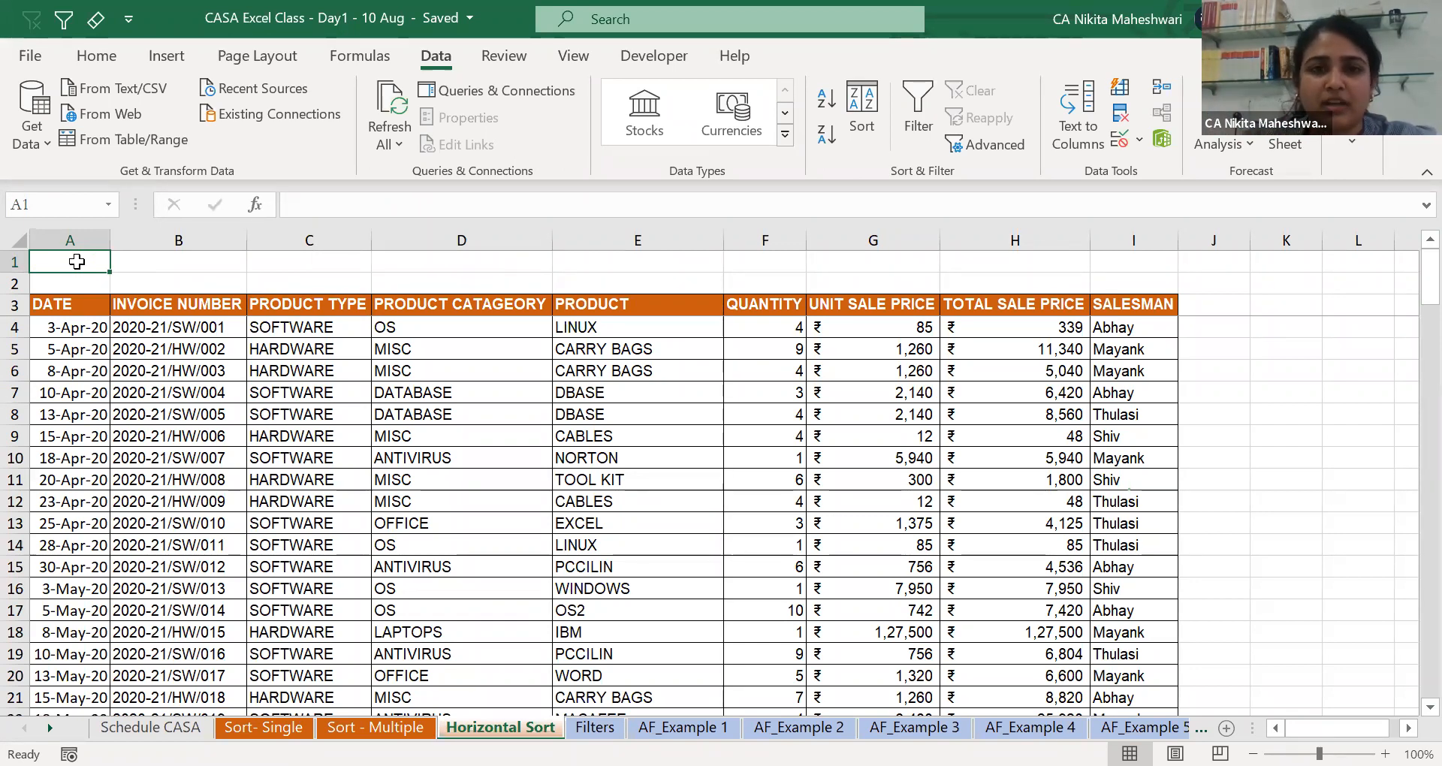
Examine the column headings in row 3, from DATE across to PRODUCT, to see their current order.
{"action": "left_click", "coordinate": [51, 304]}
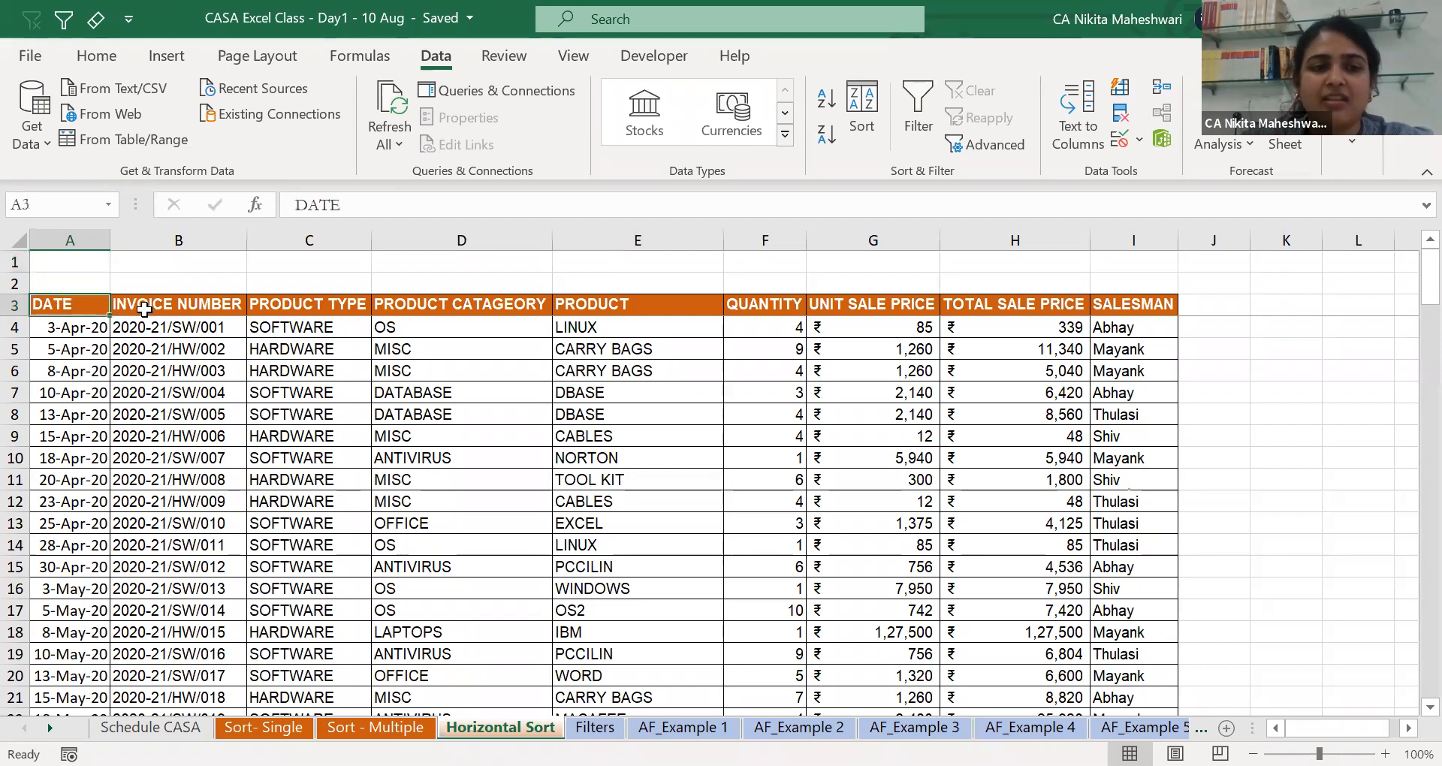
{"action": "left_click", "coordinate": [165, 303]}
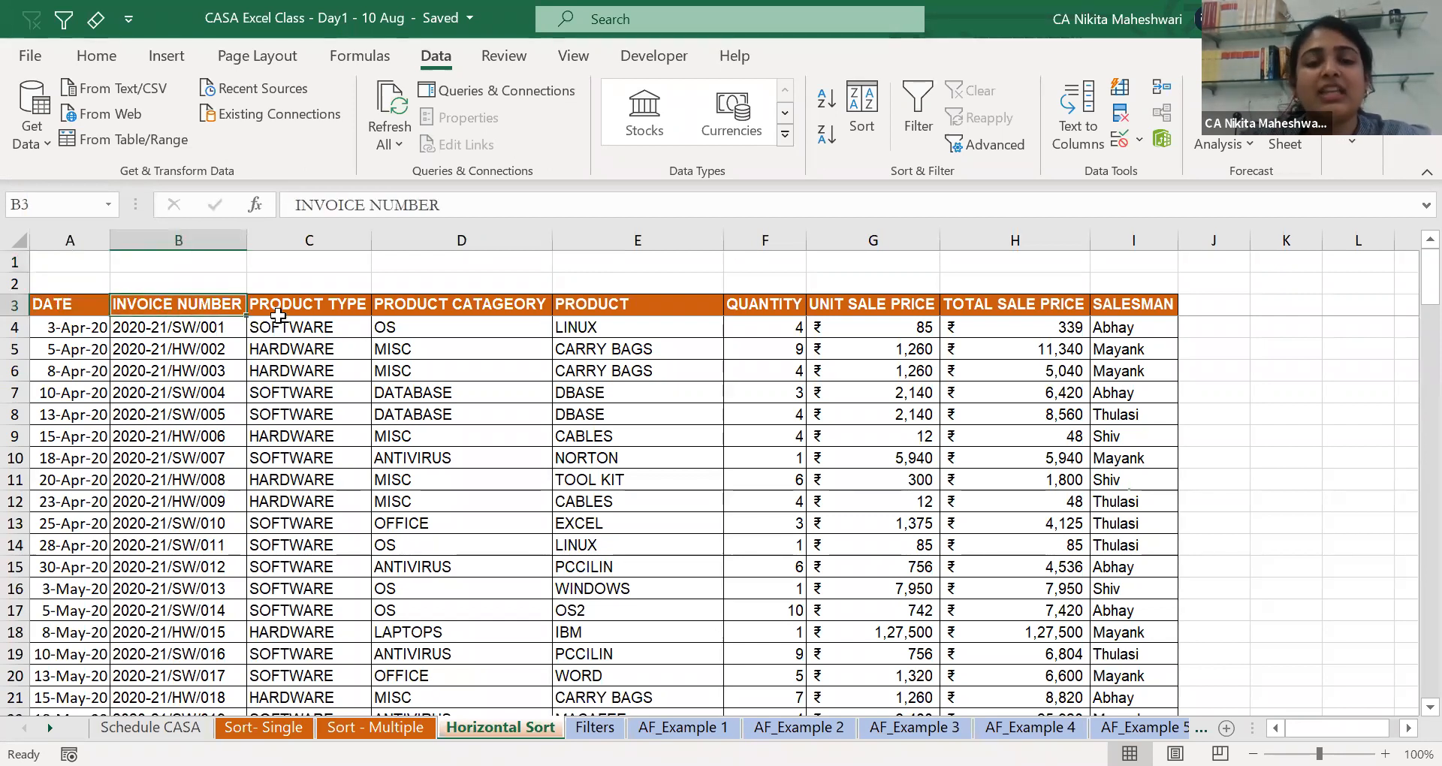
{"action": "left_click", "coordinate": [280, 306]}
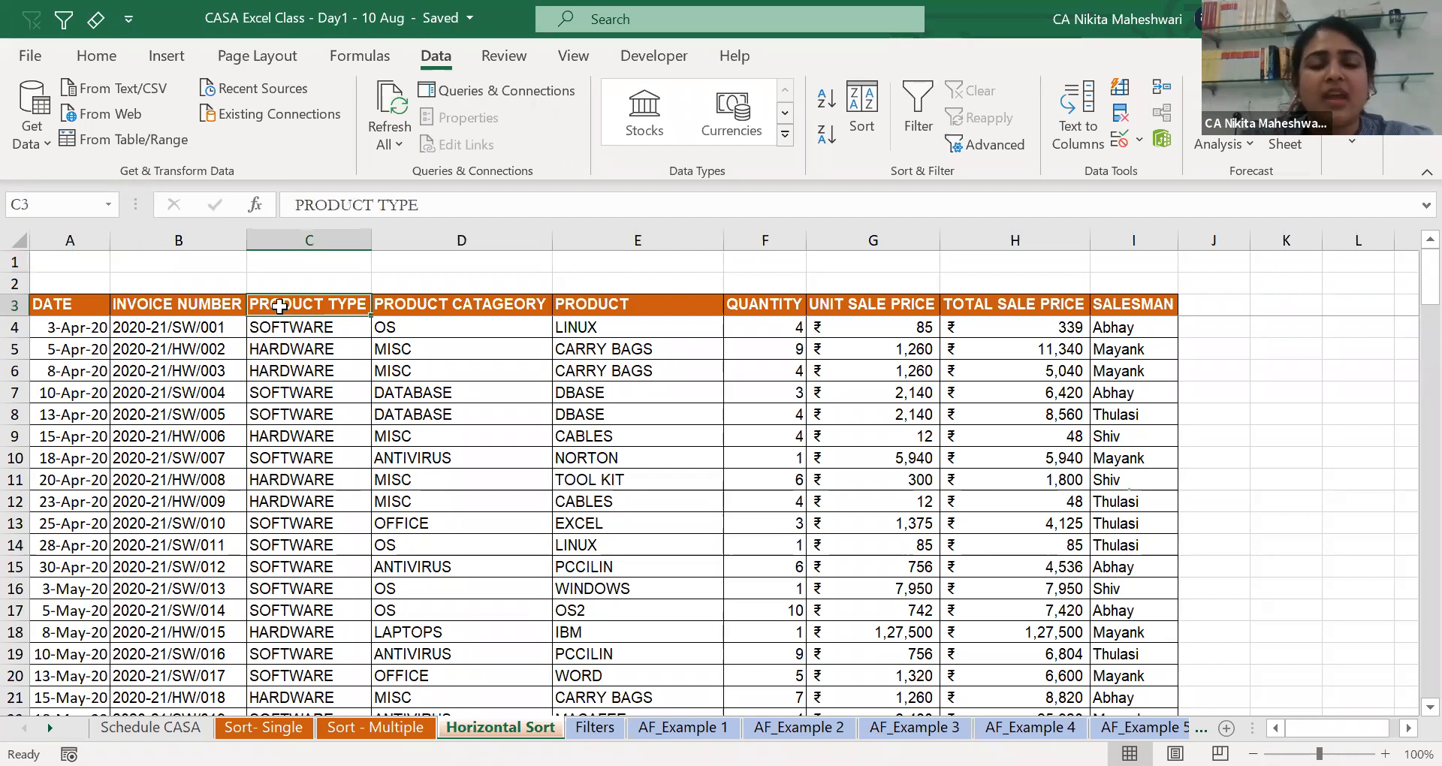
{"action": "left_click", "coordinate": [718, 304]}
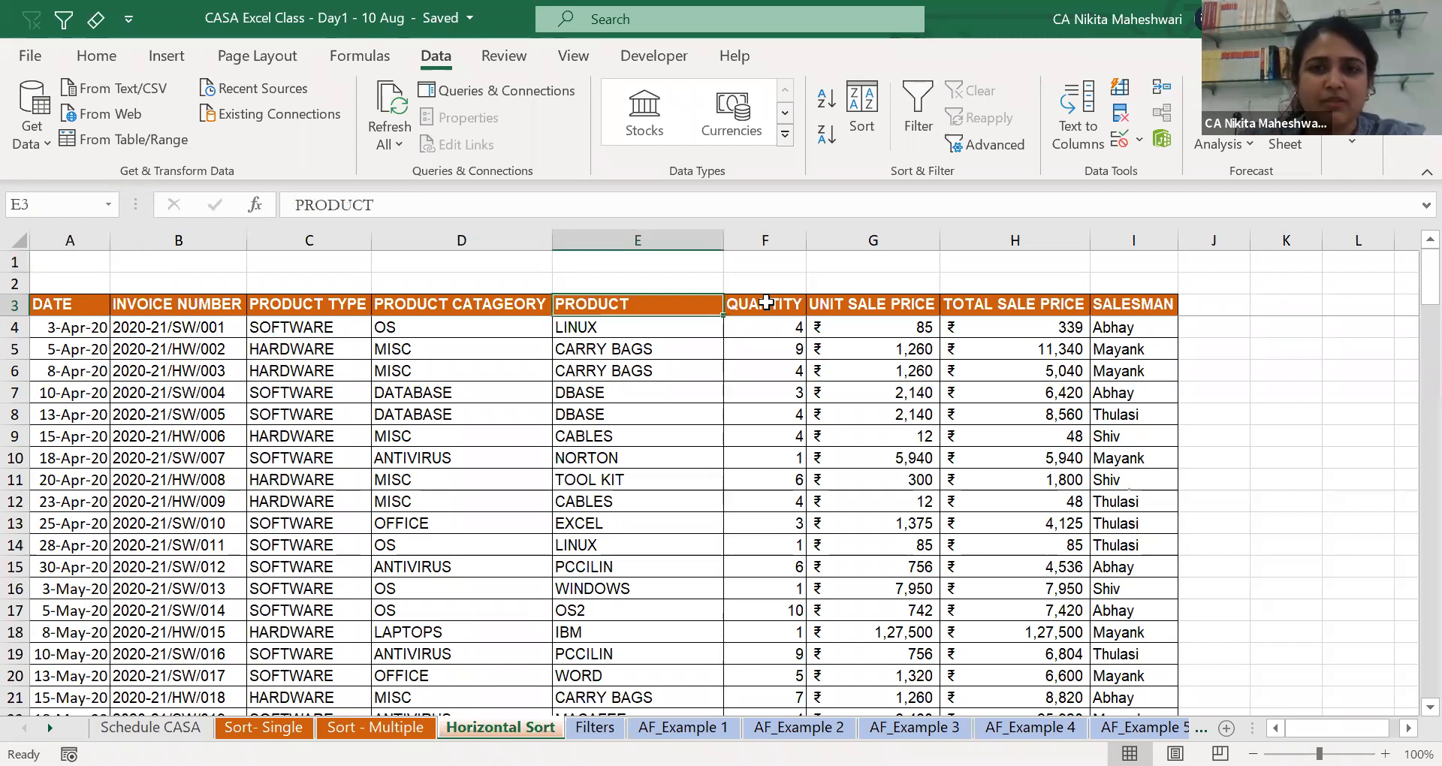
{"action": "left_click", "coordinate": [68, 299]}
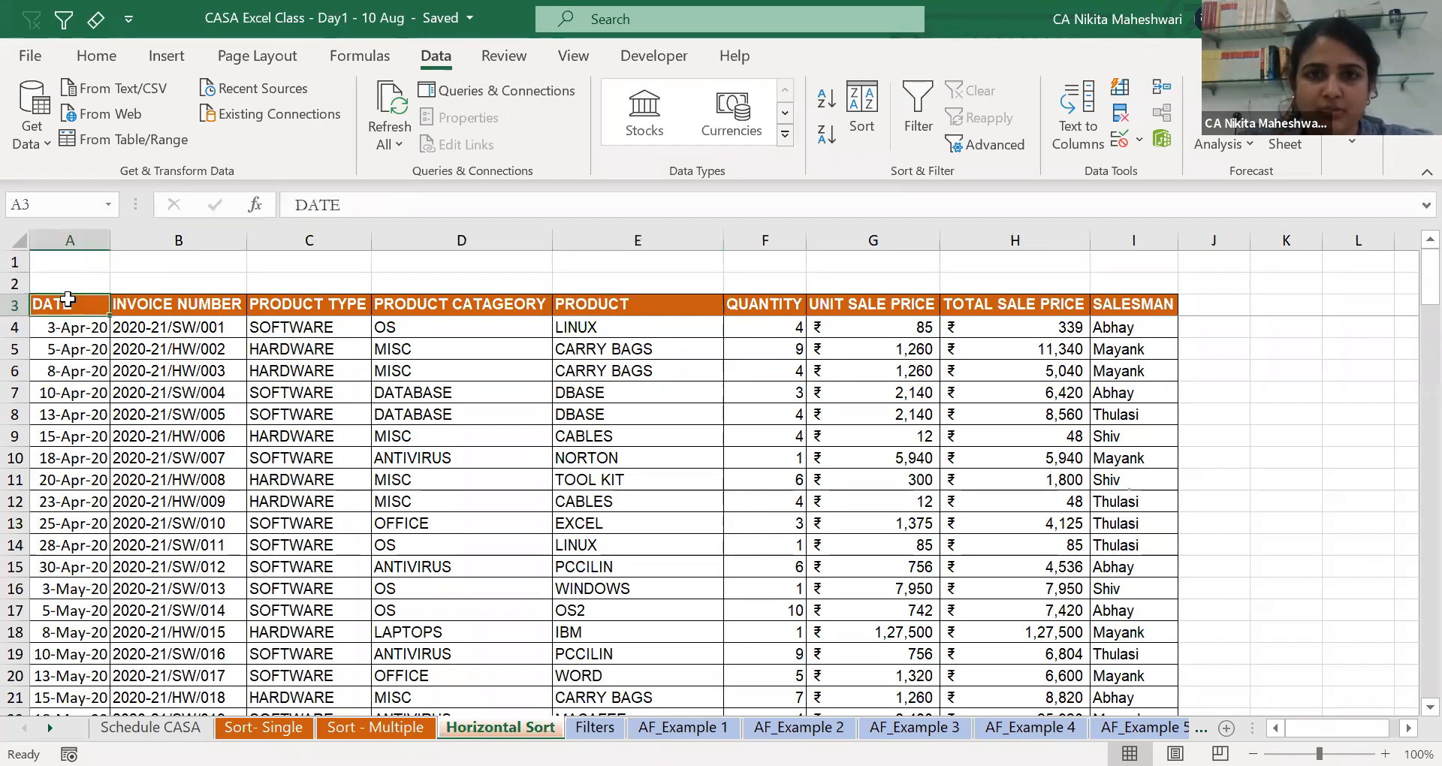
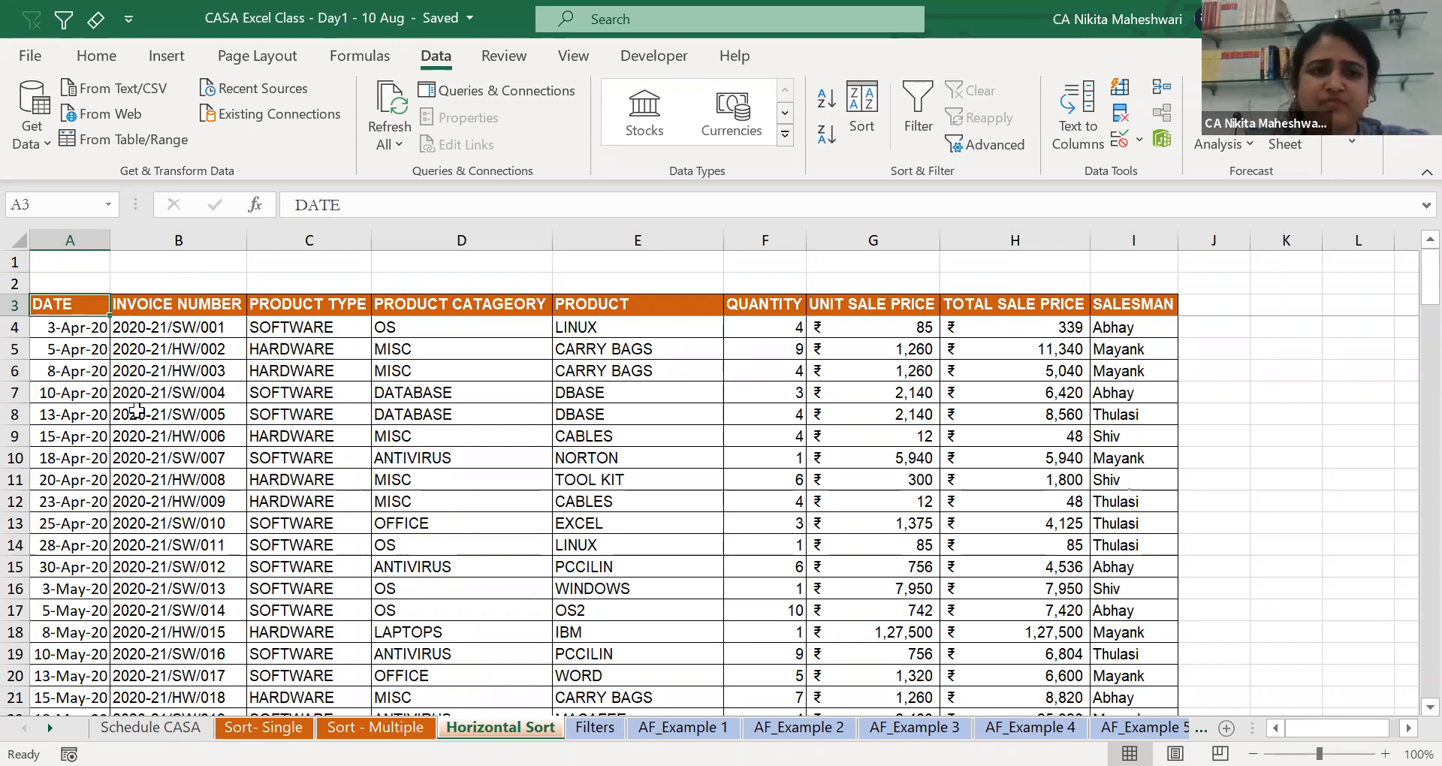
{"action": "left_click_drag", "start_coordinate": [70, 304], "coordinate": [471, 298]}
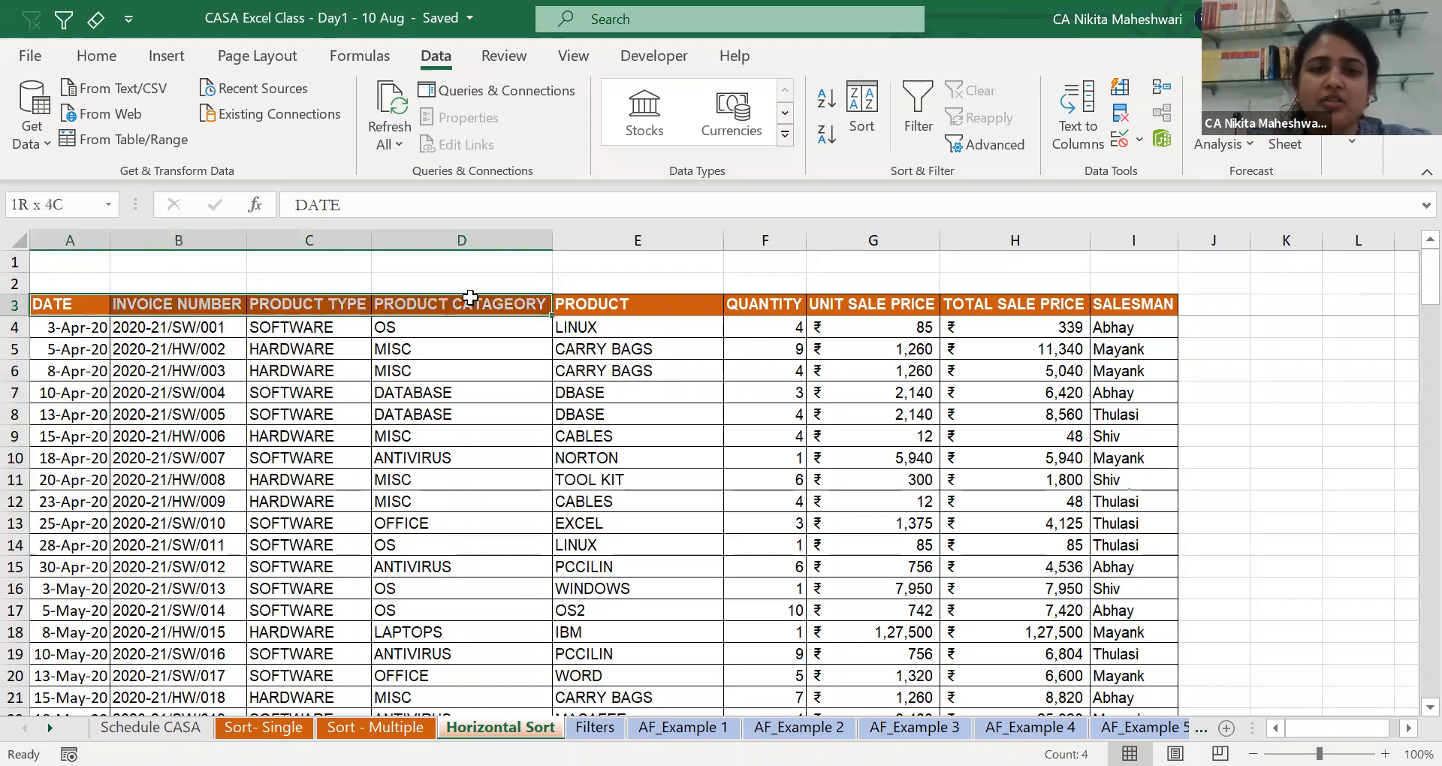
Start a custom sort on the sales table and set its orientation to Sort left to right.
{"action": "left_click", "coordinate": [391, 476]}
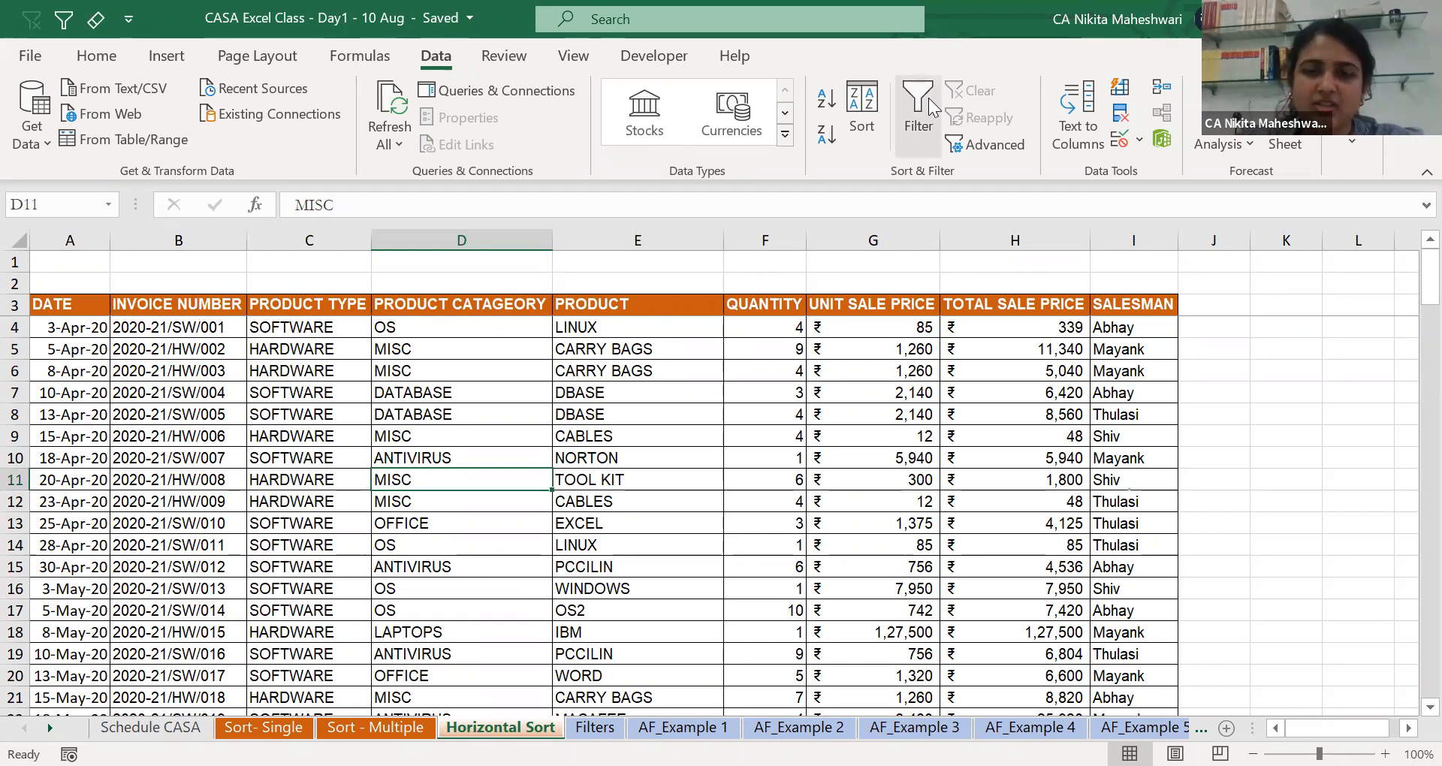
{"action": "left_click", "coordinate": [878, 113]}
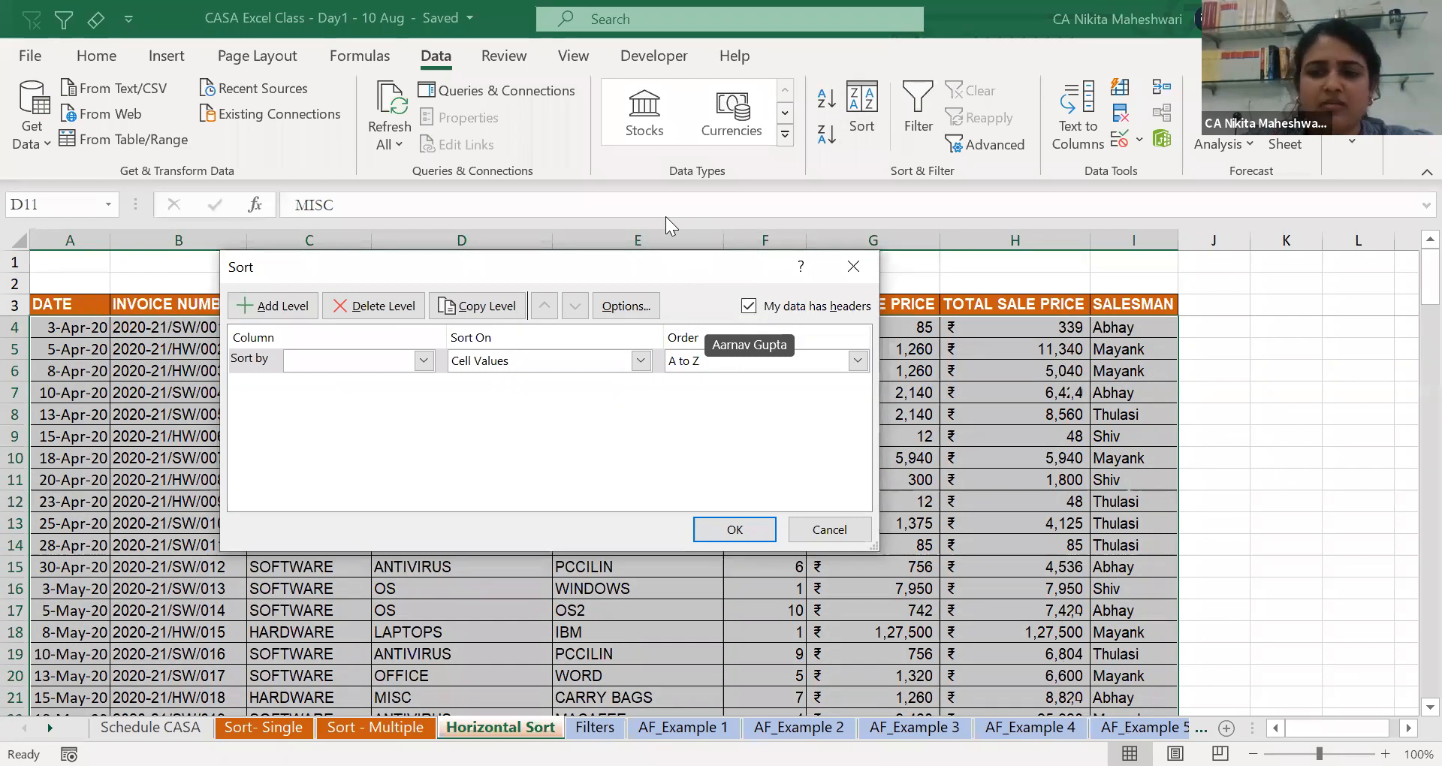
{"action": "left_click_drag", "start_coordinate": [699, 268], "coordinate": [658, 204]}
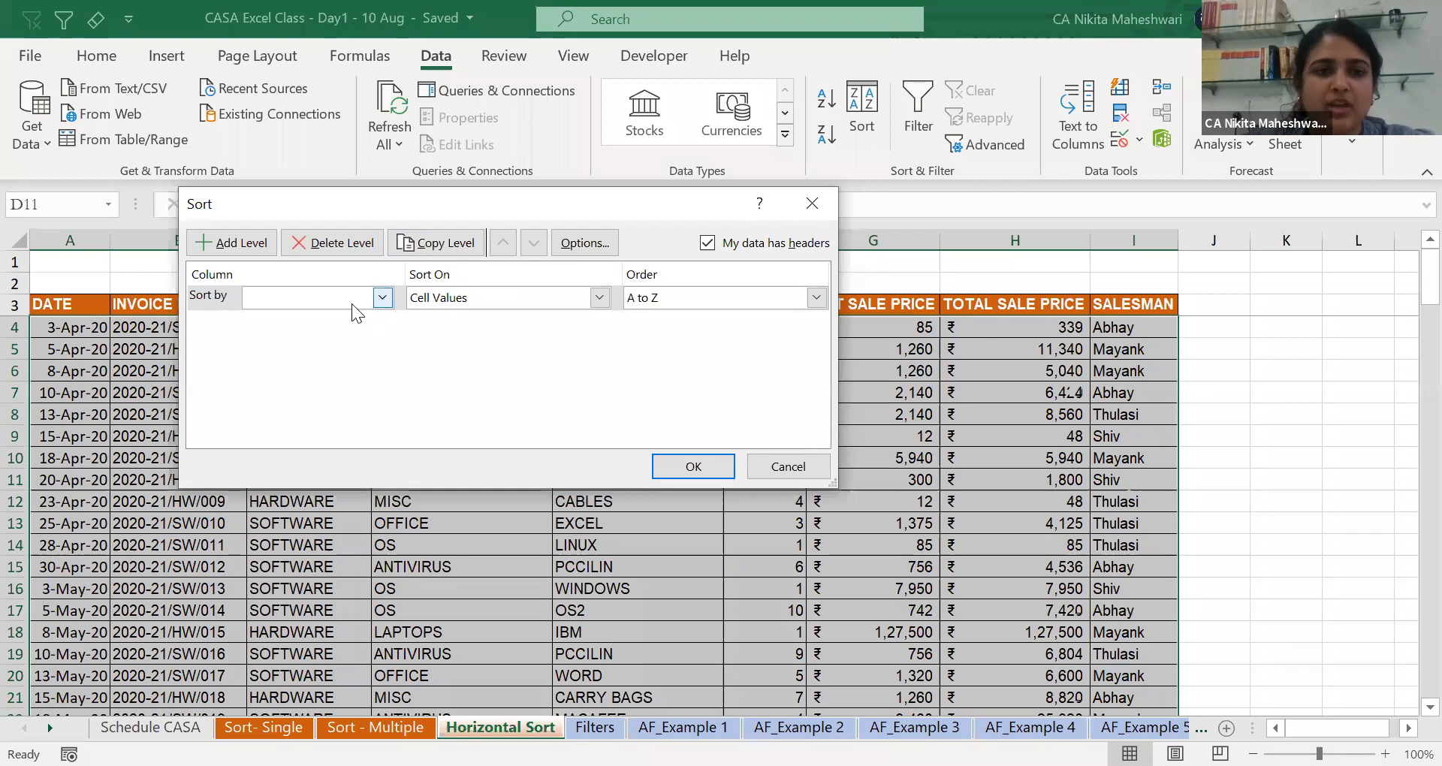
{"action": "left_click", "coordinate": [600, 239]}
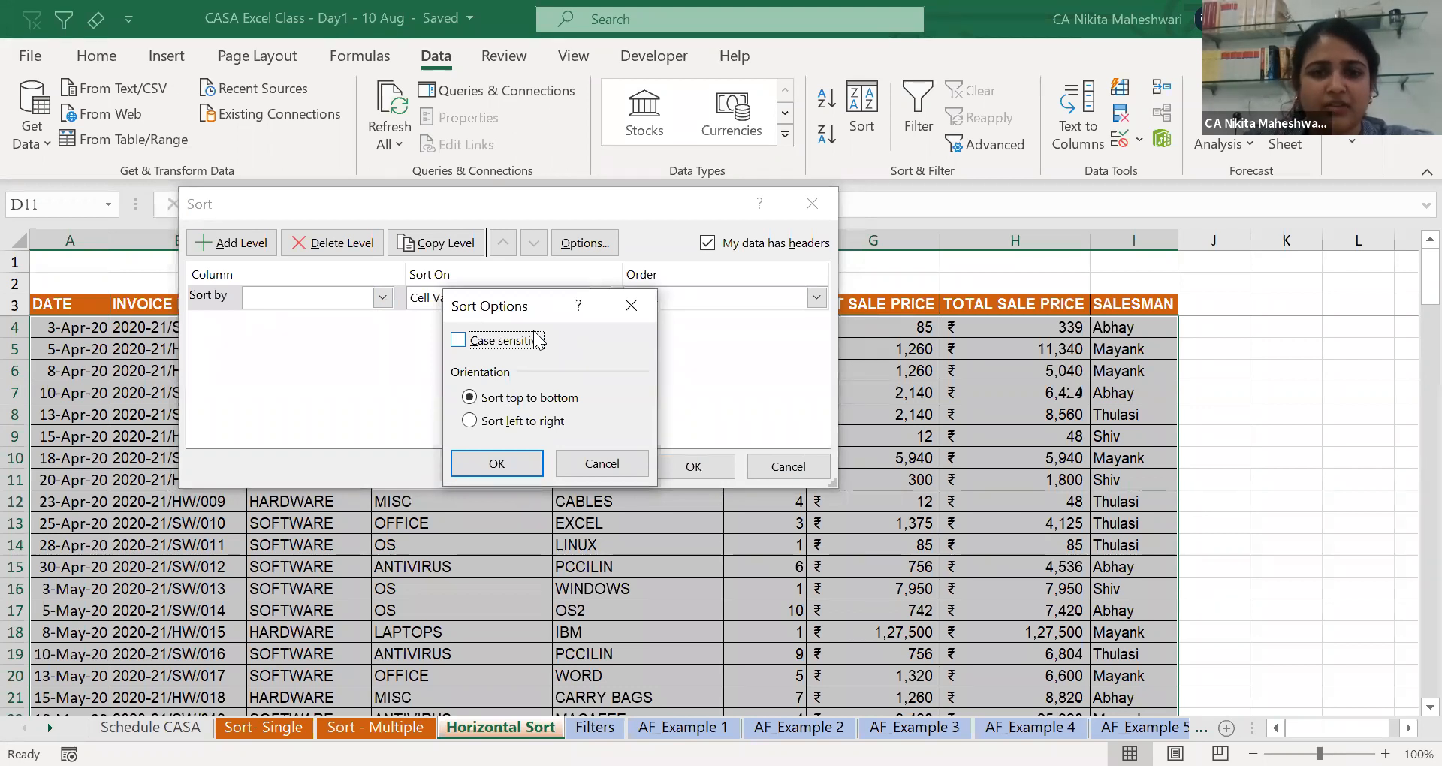
{"action": "left_click", "coordinate": [552, 425]}
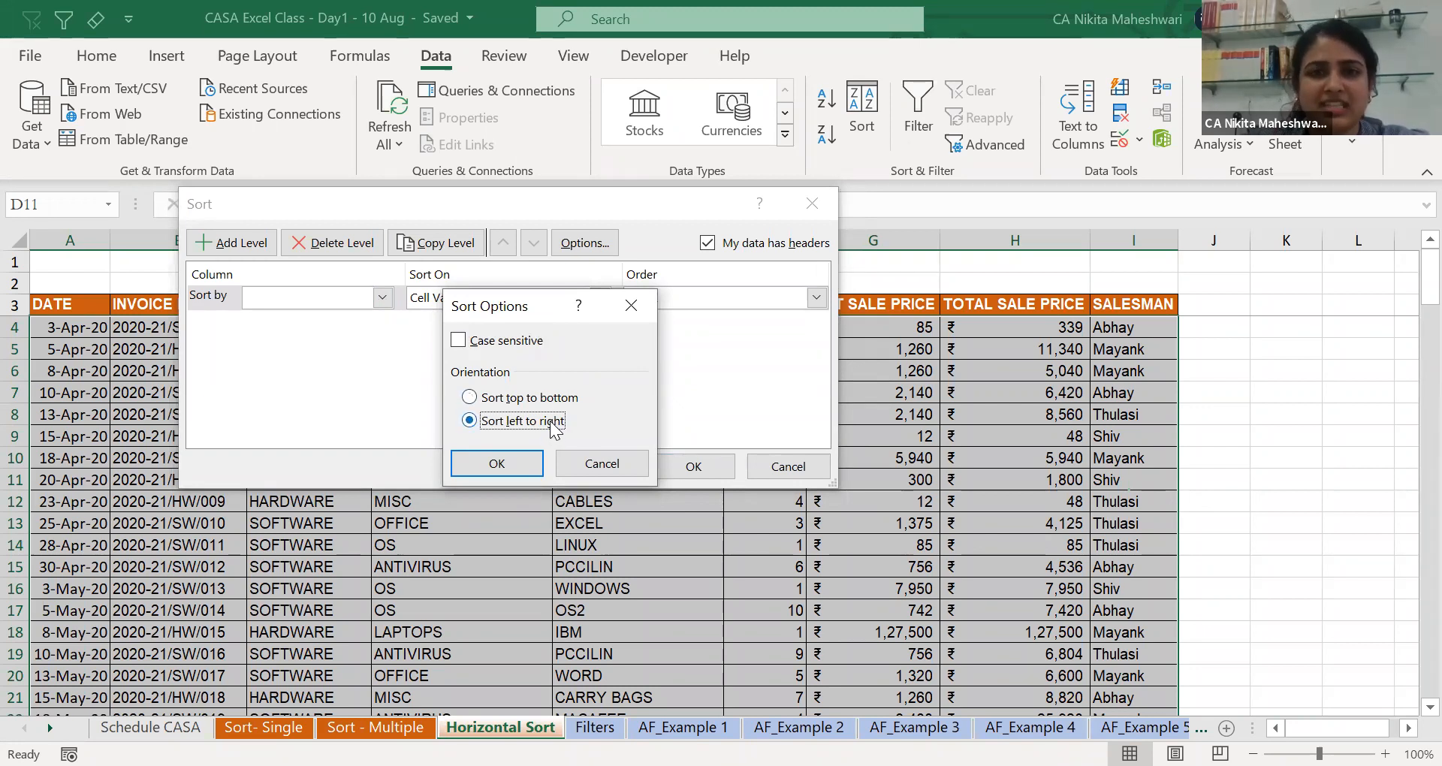
{"action": "left_click", "coordinate": [496, 463]}
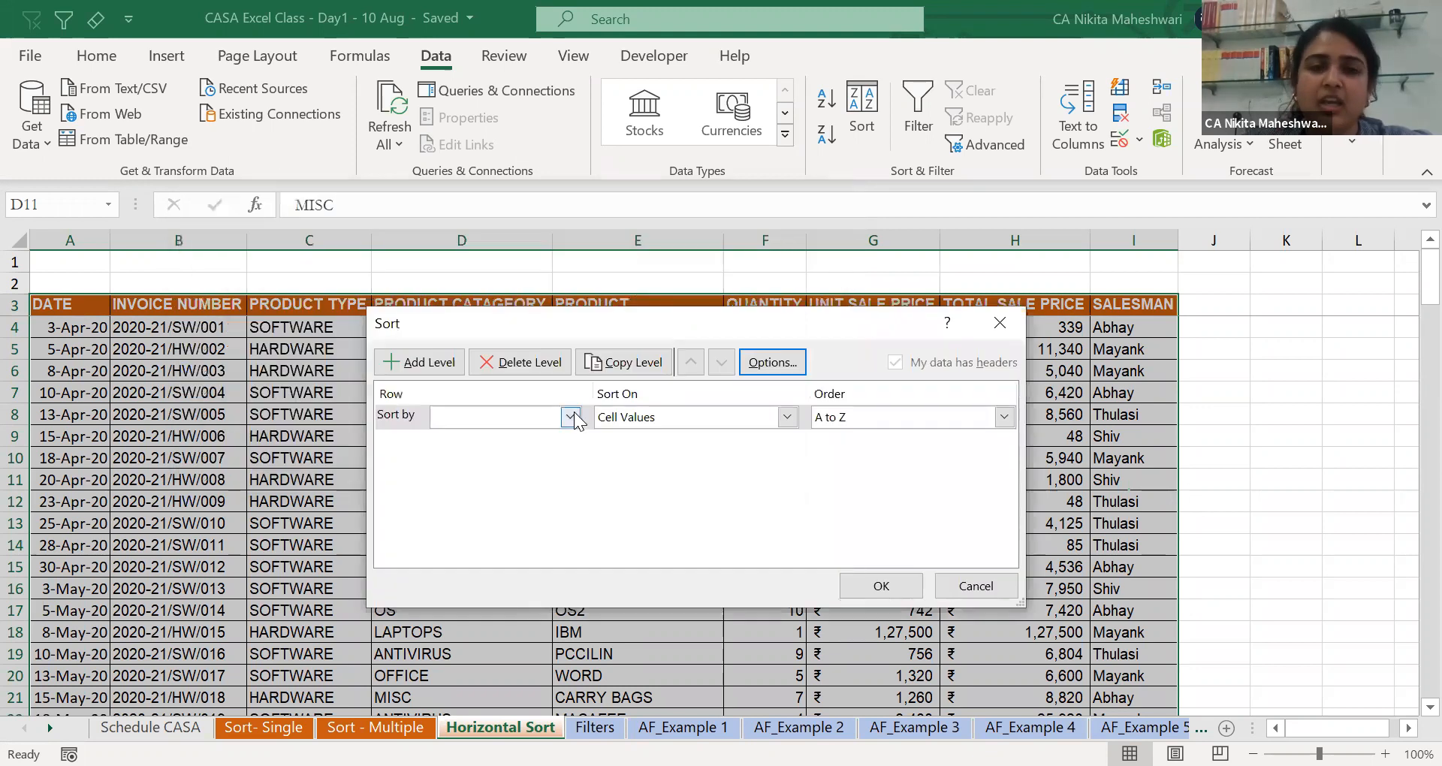
Sort the table's columns by Row 3 on cell values in A to Z order.
{"action": "left_click", "coordinate": [570, 417]}
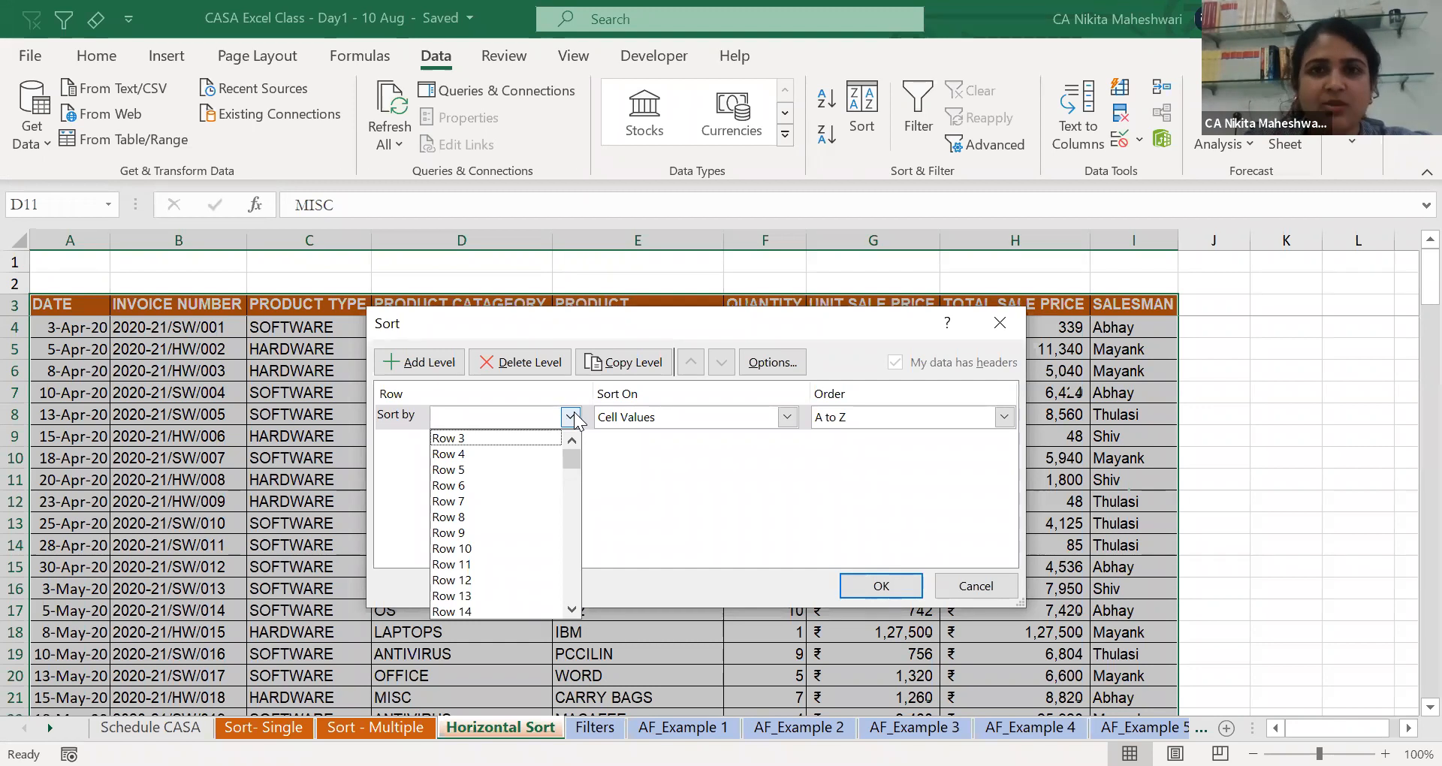
{"action": "left_click", "coordinate": [494, 440]}
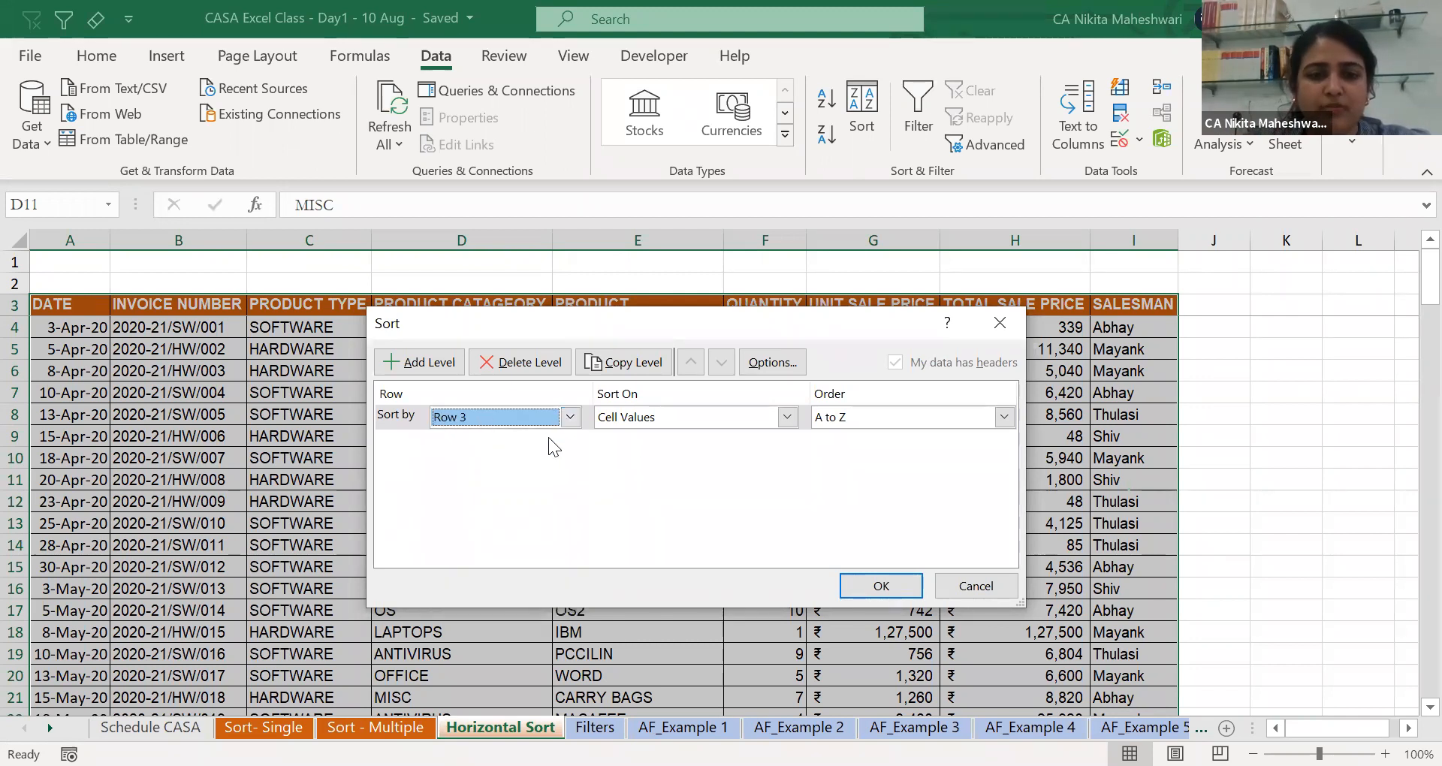
{"action": "left_click", "coordinate": [883, 413]}
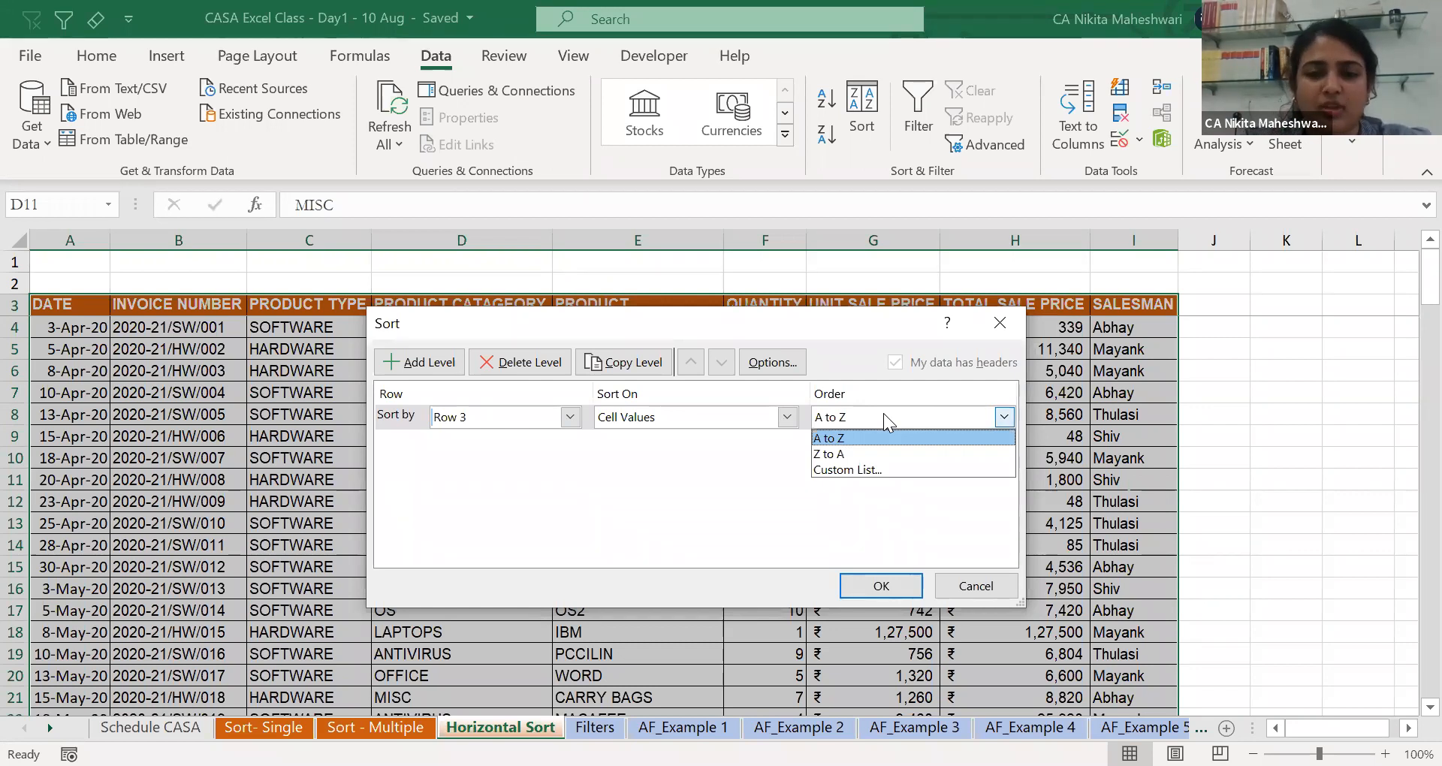
{"action": "left_click", "coordinate": [882, 436]}
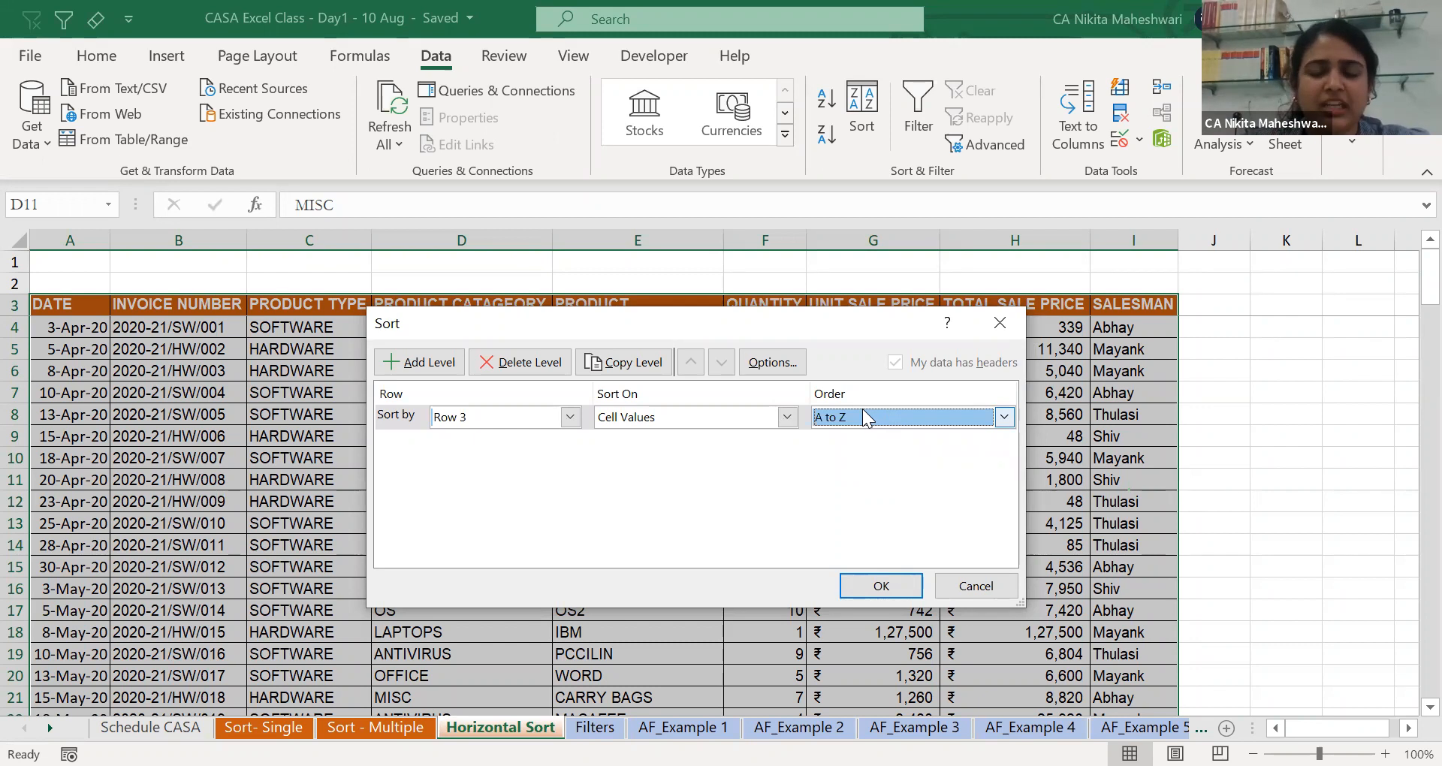
{"action": "left_click", "coordinate": [882, 588]}
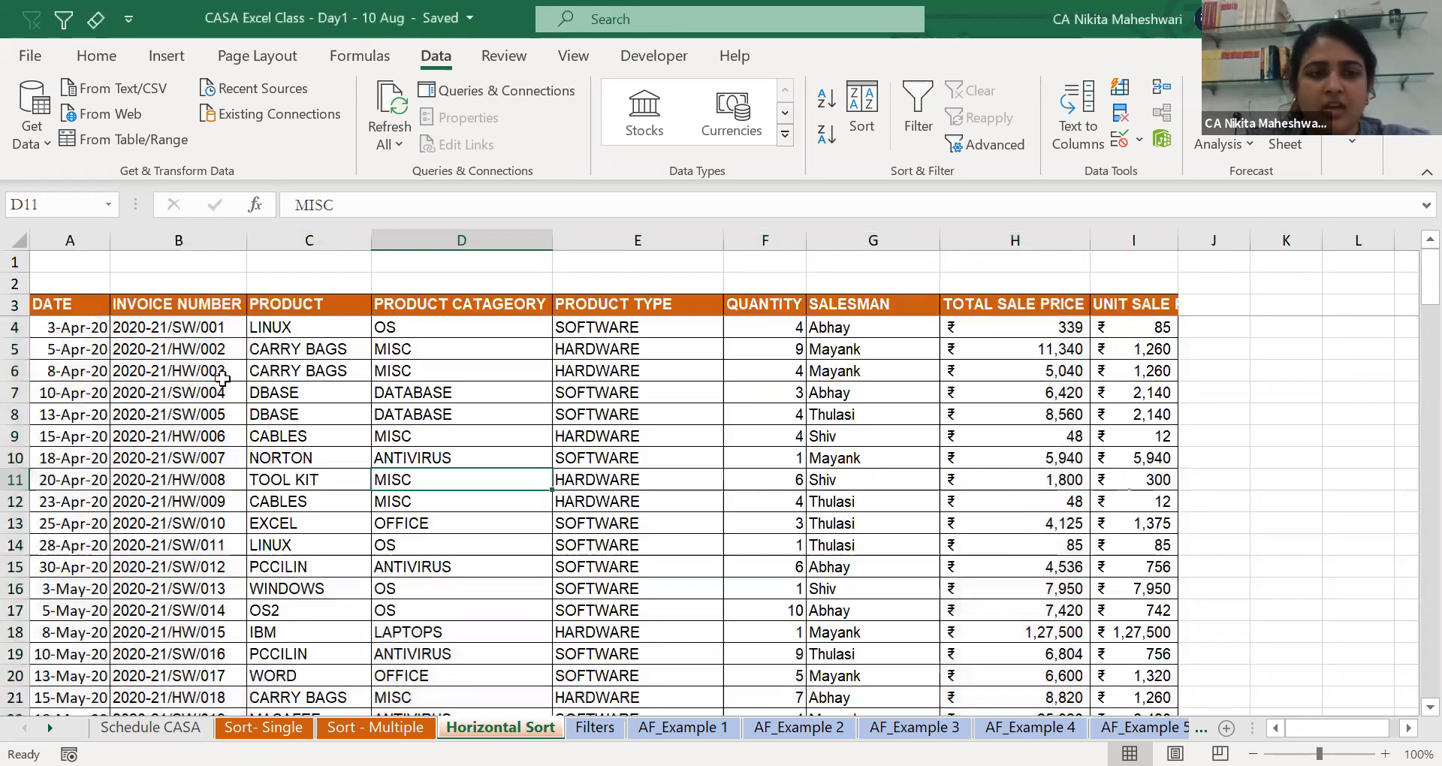
Check the rearranged column headings in row 3, including DATE, UNIT SALE PRICE and TOTAL SALE PRICE.
{"action": "left_click", "coordinate": [87, 299]}
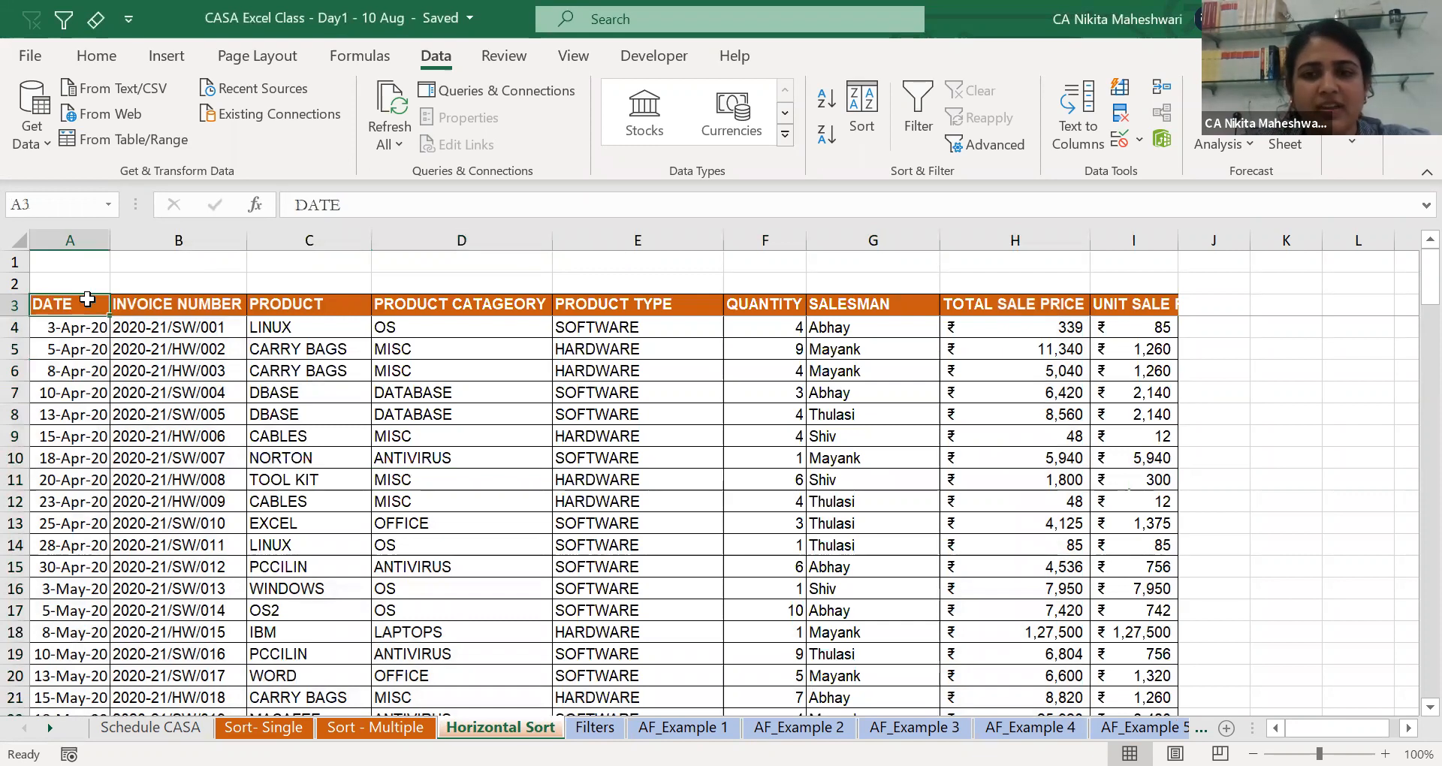
{"action": "left_click", "coordinate": [1125, 300]}
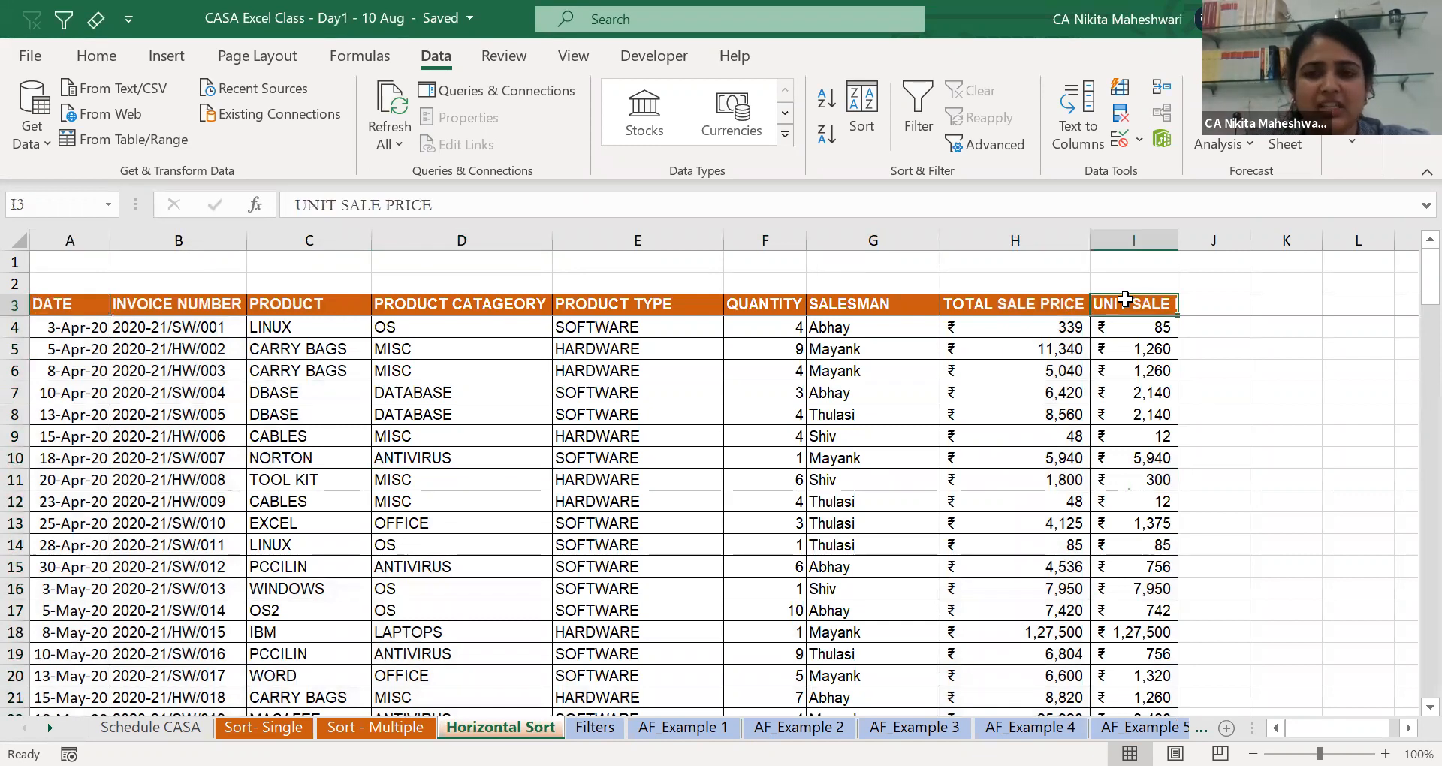
{"action": "key", "text": "Left"}
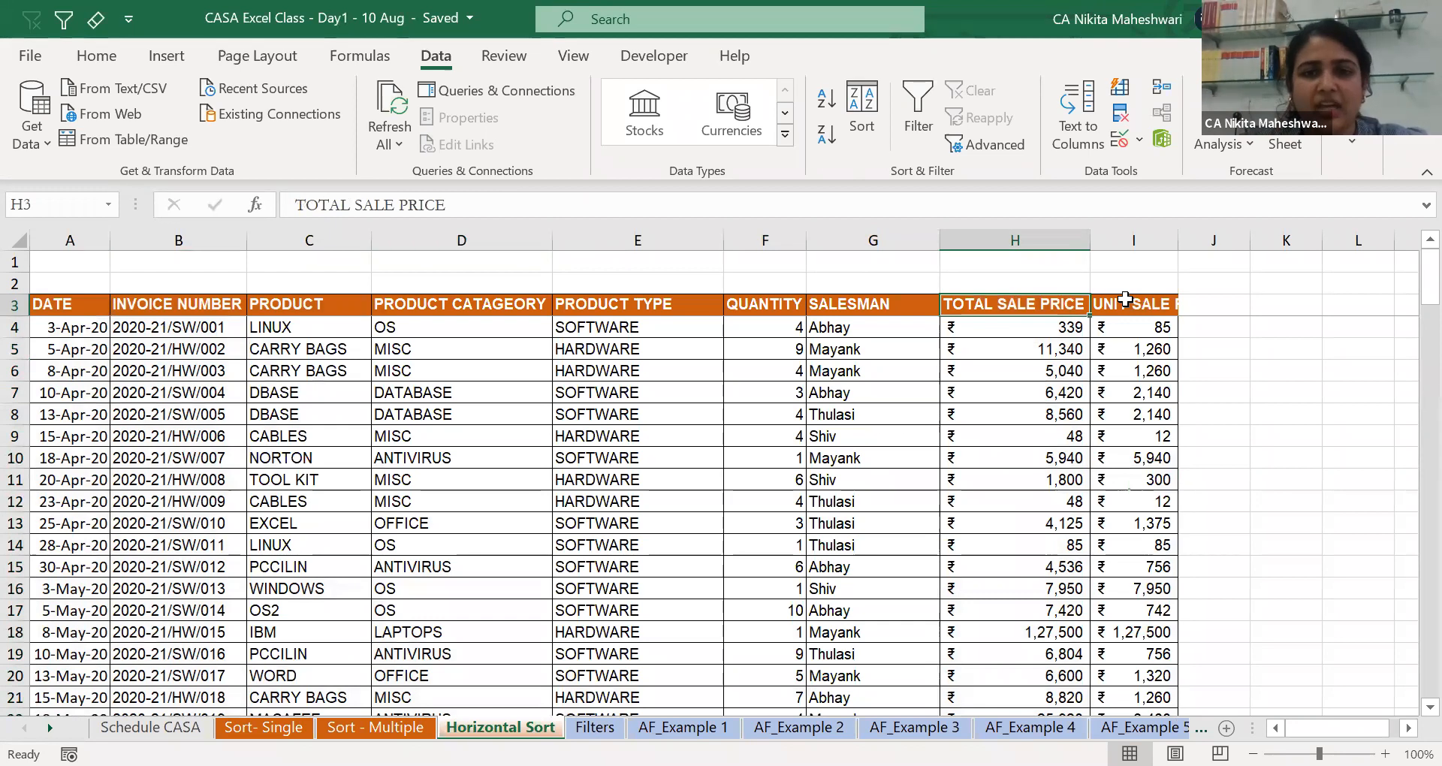
{"action": "key", "text": "Left"}
{"action": "key", "text": "Left"}
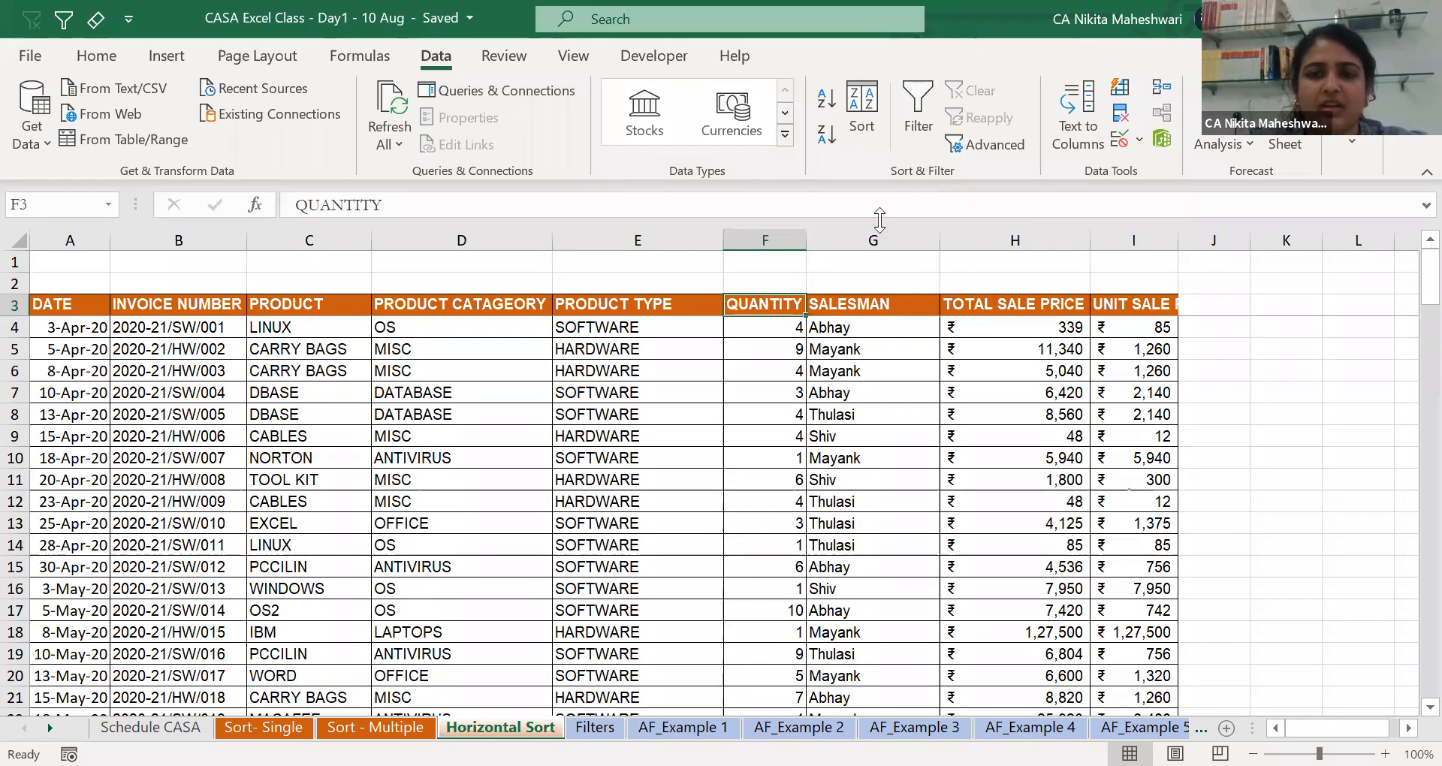
Undo the left-to-right sort of the columns and deselect the table.
{"action": "key", "text": "ctrl+z"}
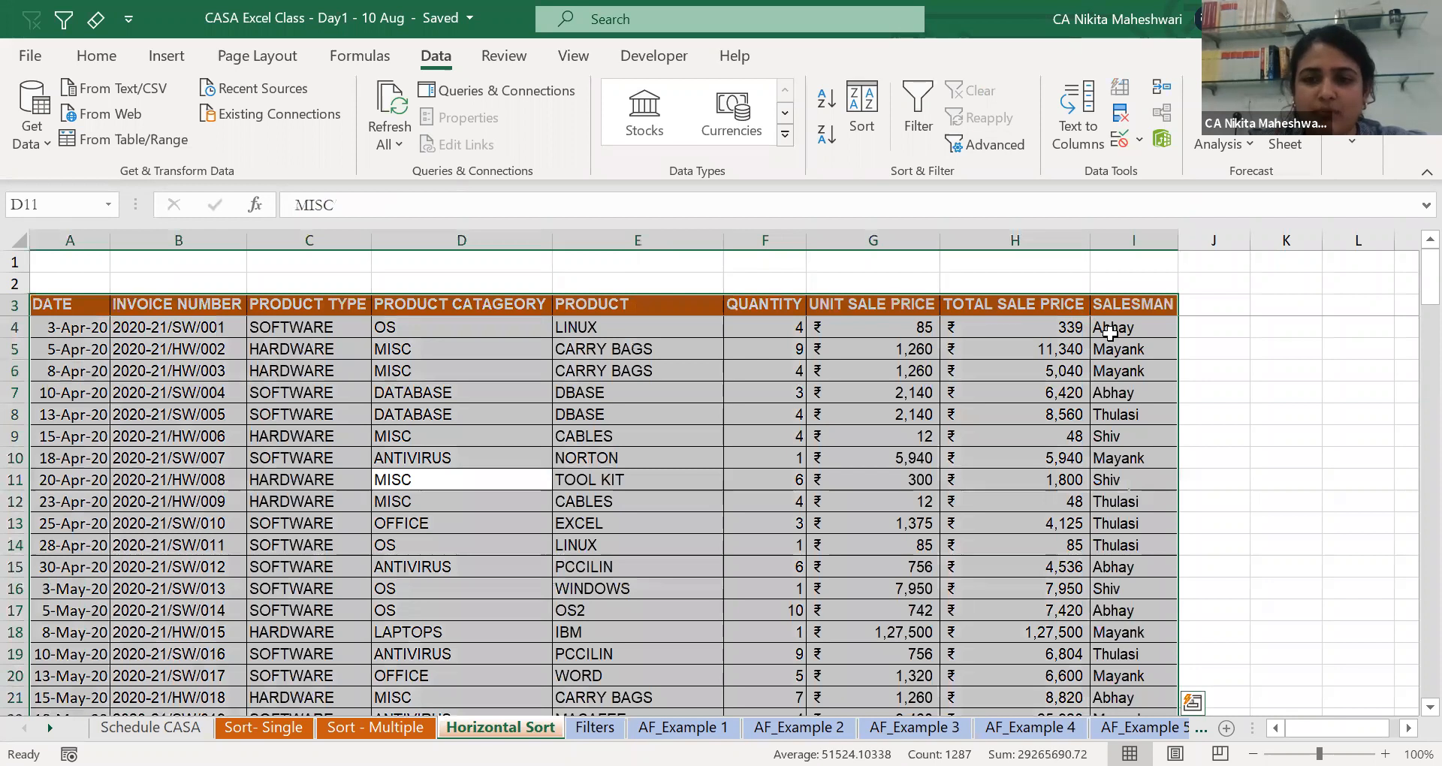
{"action": "left_click", "coordinate": [1079, 391]}
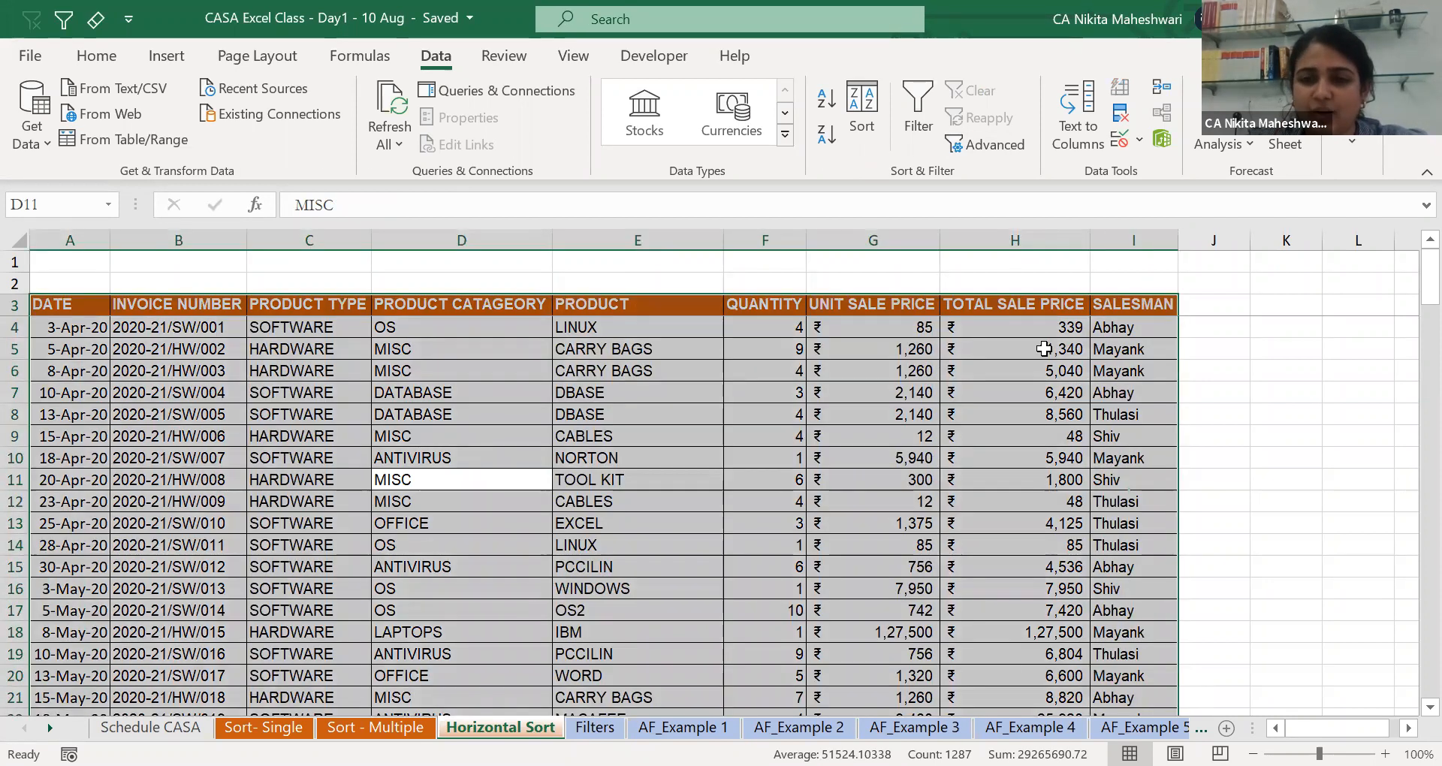
{"action": "left_click", "coordinate": [1044, 349]}
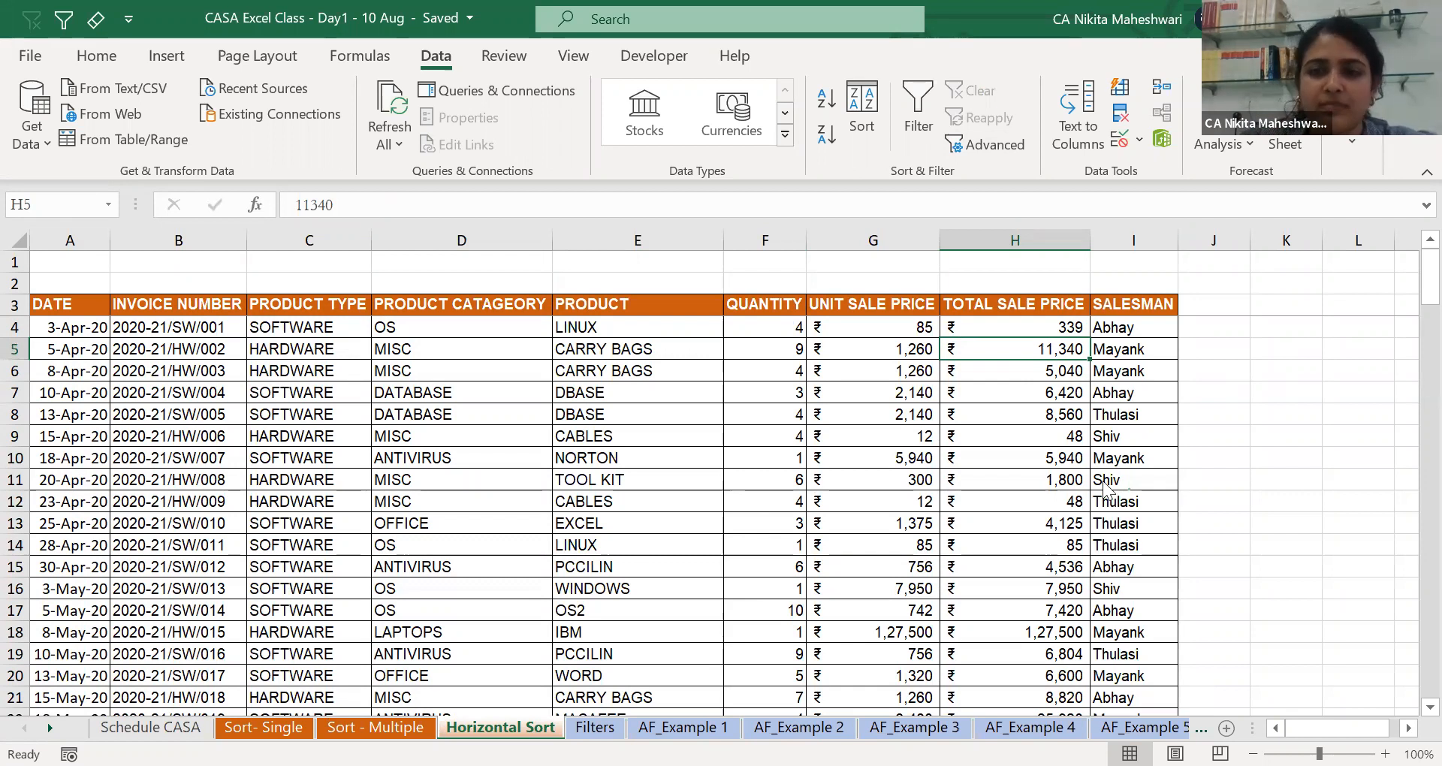
Copy the table's header row A3:I3 and paste it into row 3 starting at cell P3.
{"action": "left_click", "coordinate": [49, 323]}
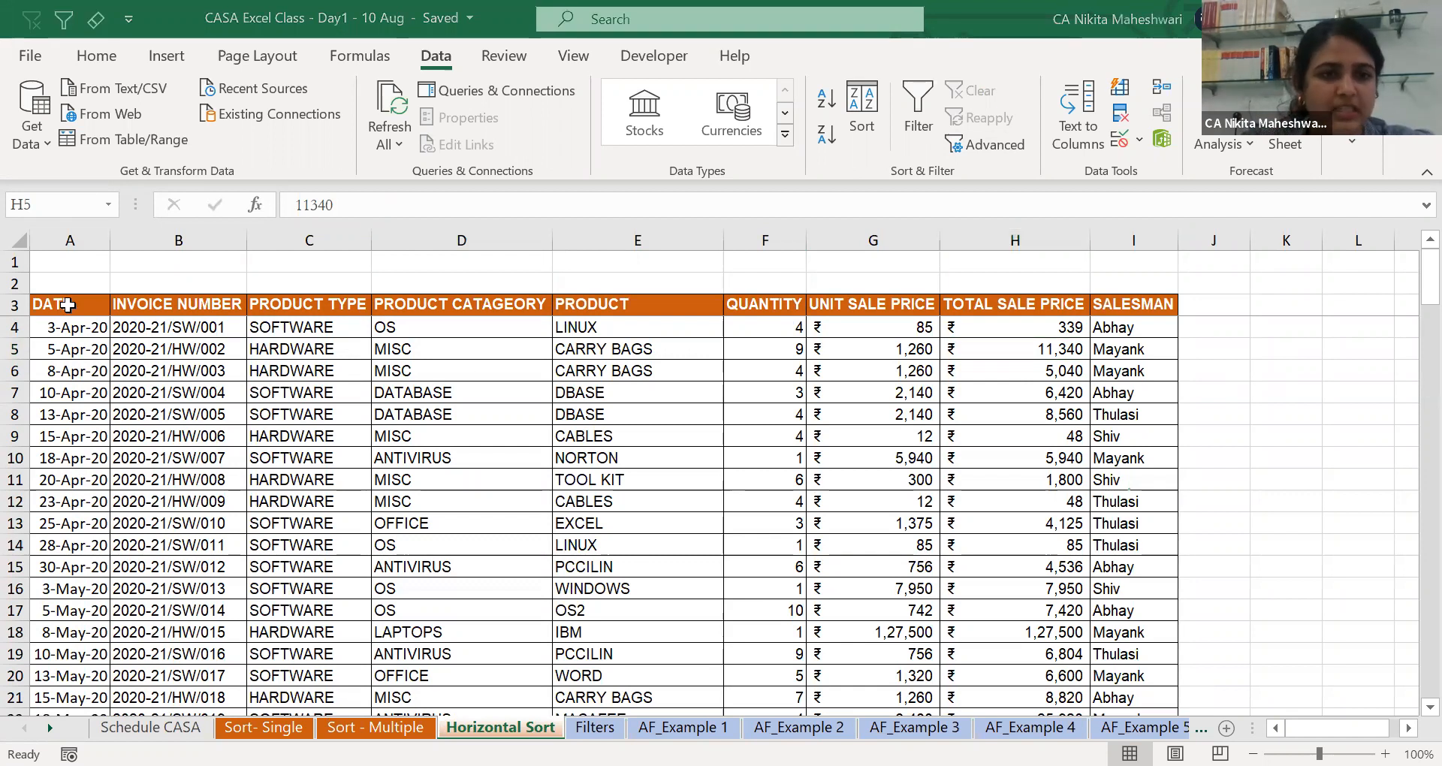
{"action": "left_click", "coordinate": [67, 305]}
{"action": "left_click", "coordinate": [68, 305]}
{"action": "key", "text": "ctrl+shift+Right"}
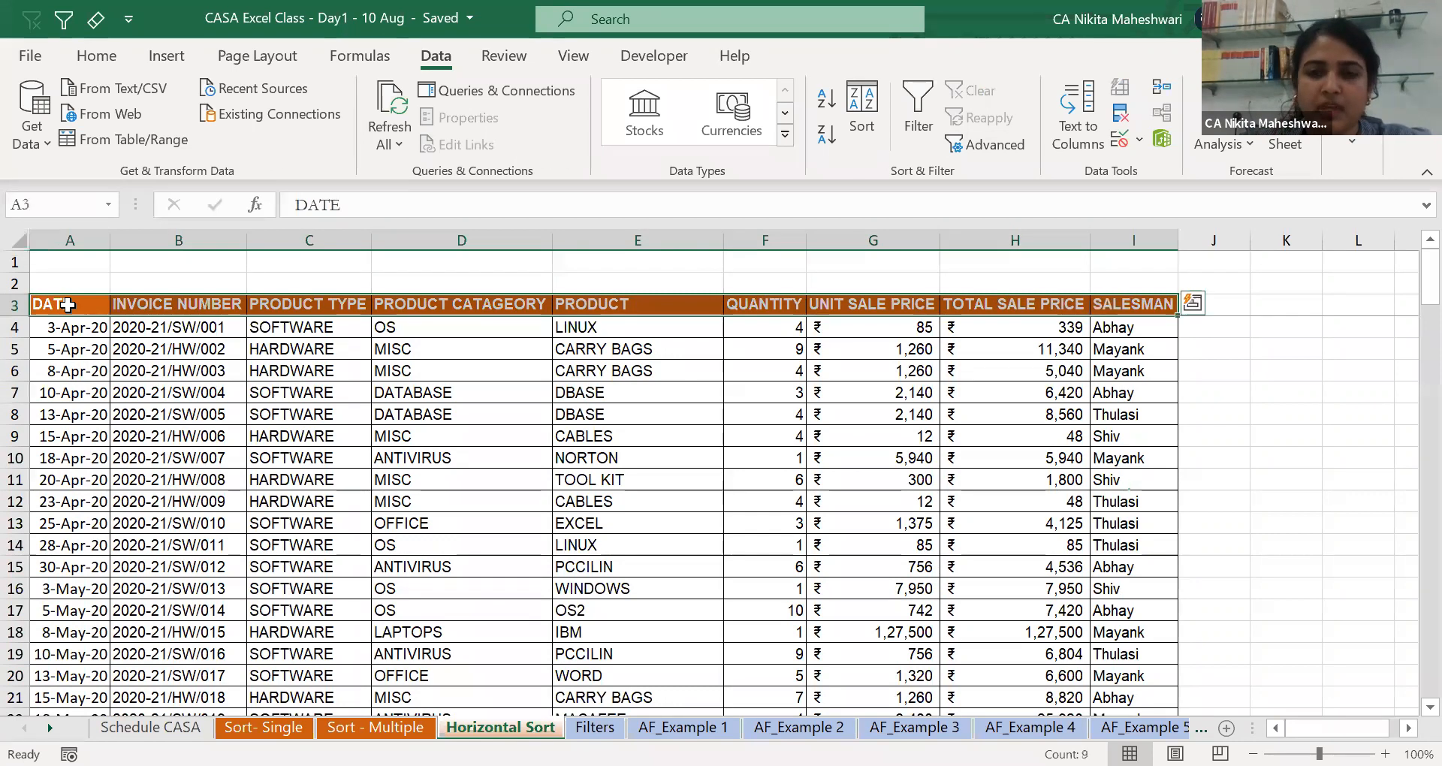
{"action": "key", "text": "ctrl+c"}
{"action": "key", "text": "Right"}
{"action": "key", "text": "Right"}
{"action": "key", "text": "Right"}
{"action": "key", "text": "Right"}
{"action": "key", "text": "Right"}
{"action": "key", "text": "Right"}
{"action": "key", "text": "Right"}
{"action": "key", "text": "Right"}
{"action": "key", "text": "Right"}
{"action": "key", "text": "Right"}
{"action": "key", "text": "Right"}
{"action": "key", "text": "Right"}
{"action": "key", "text": "Right"}
{"action": "key", "text": "Right"}
{"action": "key", "text": "Right"}
{"action": "key", "text": "Right"}
{"action": "key", "text": "Right"}
{"action": "key", "text": "Right"}
{"action": "key", "text": "Right"}
{"action": "key", "text": "Right"}
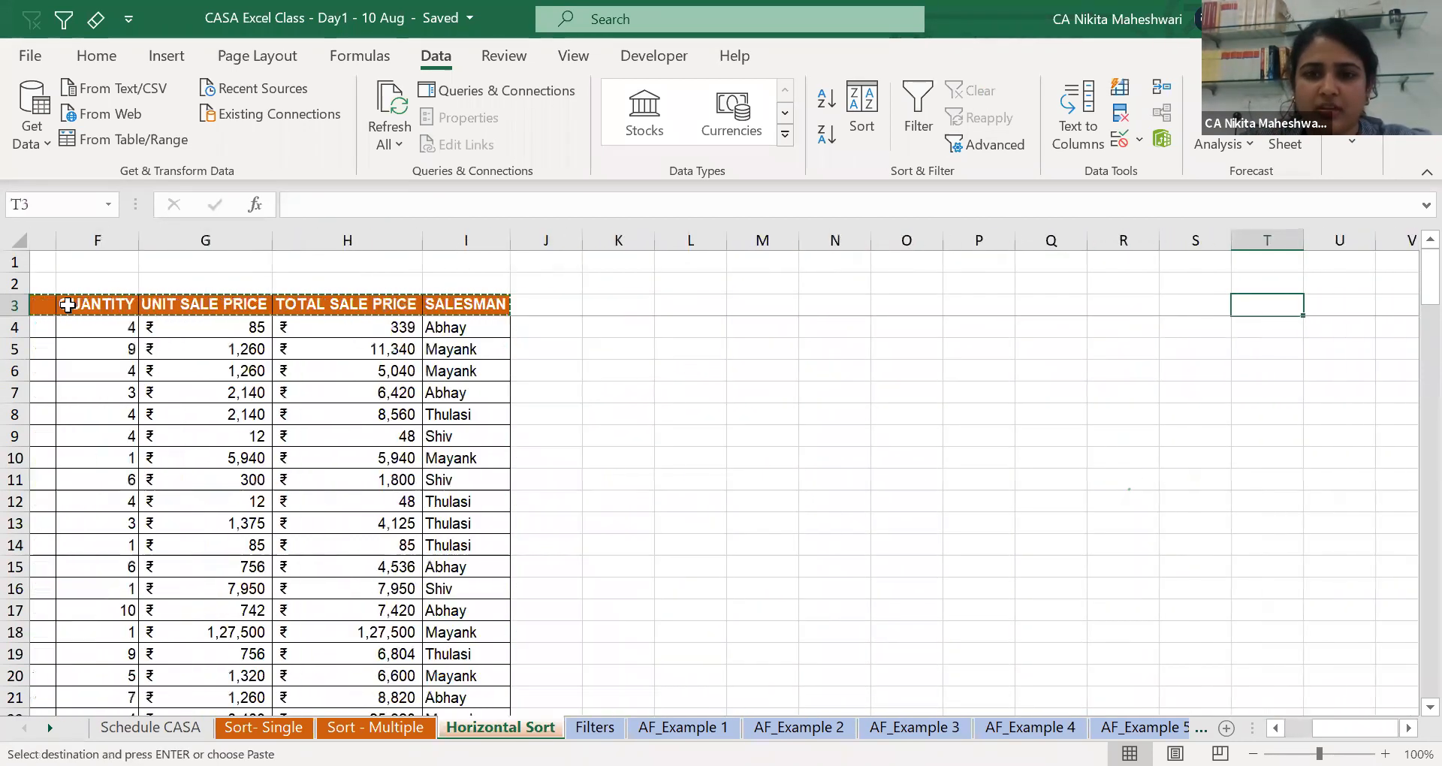
{"action": "key", "text": "Left"}
{"action": "key", "text": "Left"}
{"action": "key", "text": "Left"}
{"action": "key", "text": "Left"}
{"action": "key", "text": "Left"}
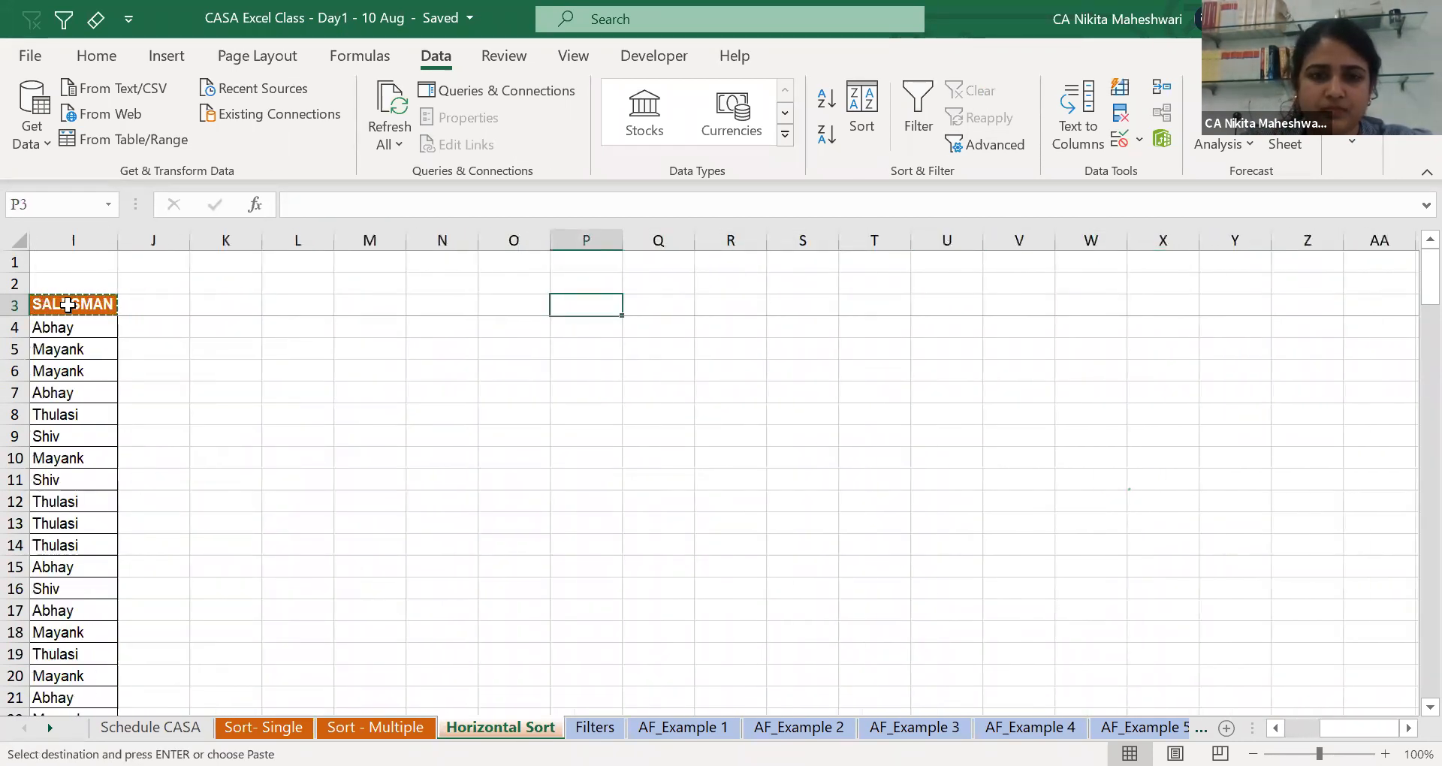
{"action": "key", "text": "Return"}
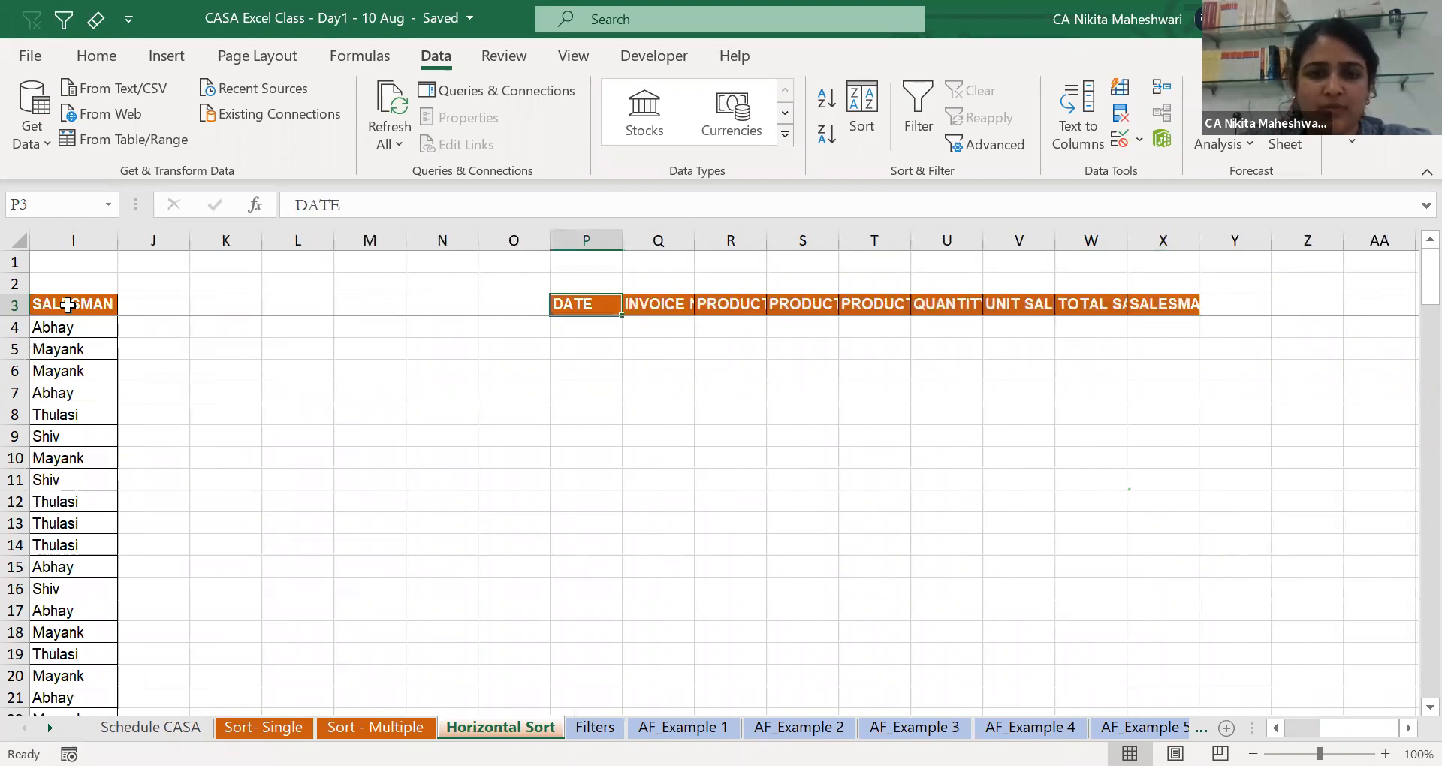
{"action": "key", "text": "ctrl+c"}
{"action": "key", "text": "ctrl+shift+Right"}
{"action": "key", "text": "ctrl+shift+Left"}
{"action": "key", "text": "Escape"}
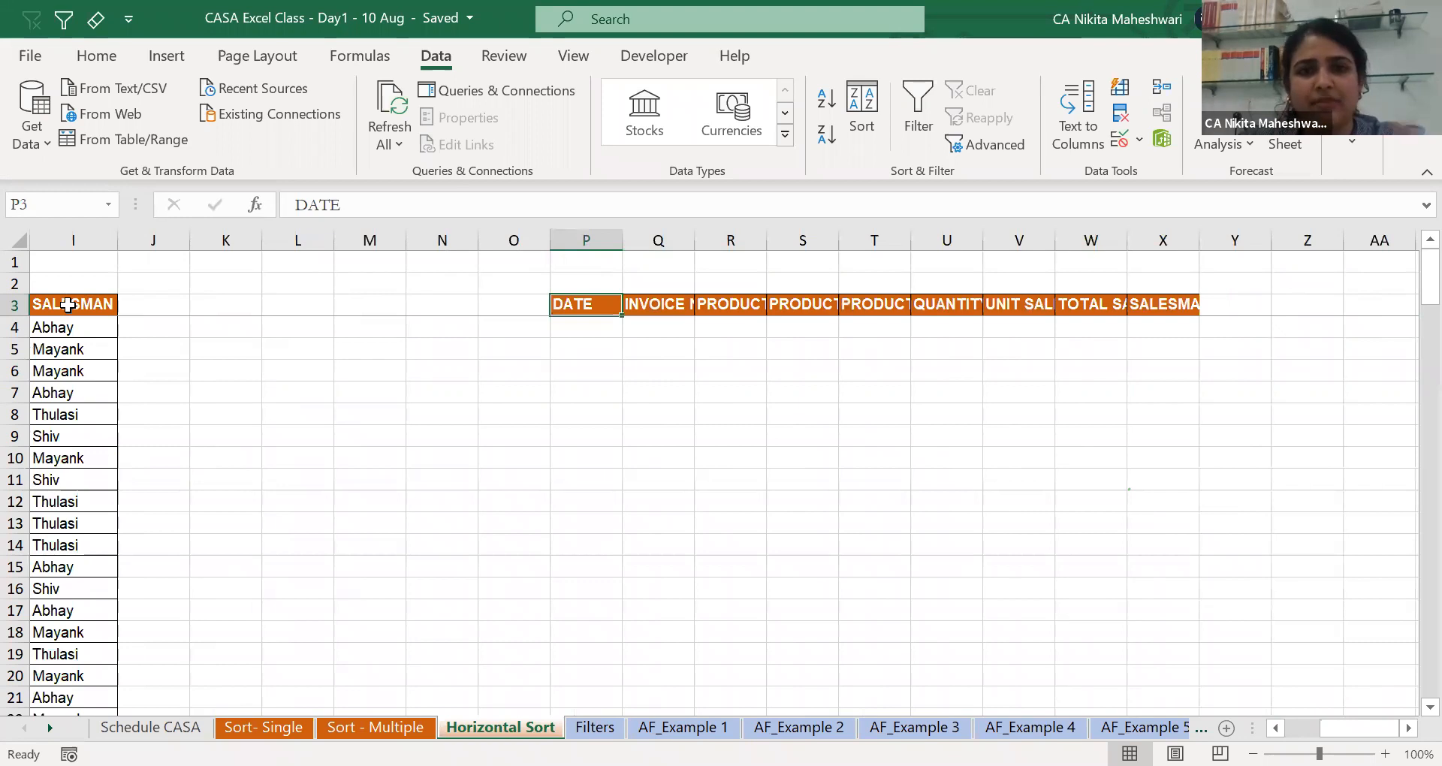
{"action": "key", "text": "ctrl+shift+Right"}
{"action": "key", "text": "Down"}
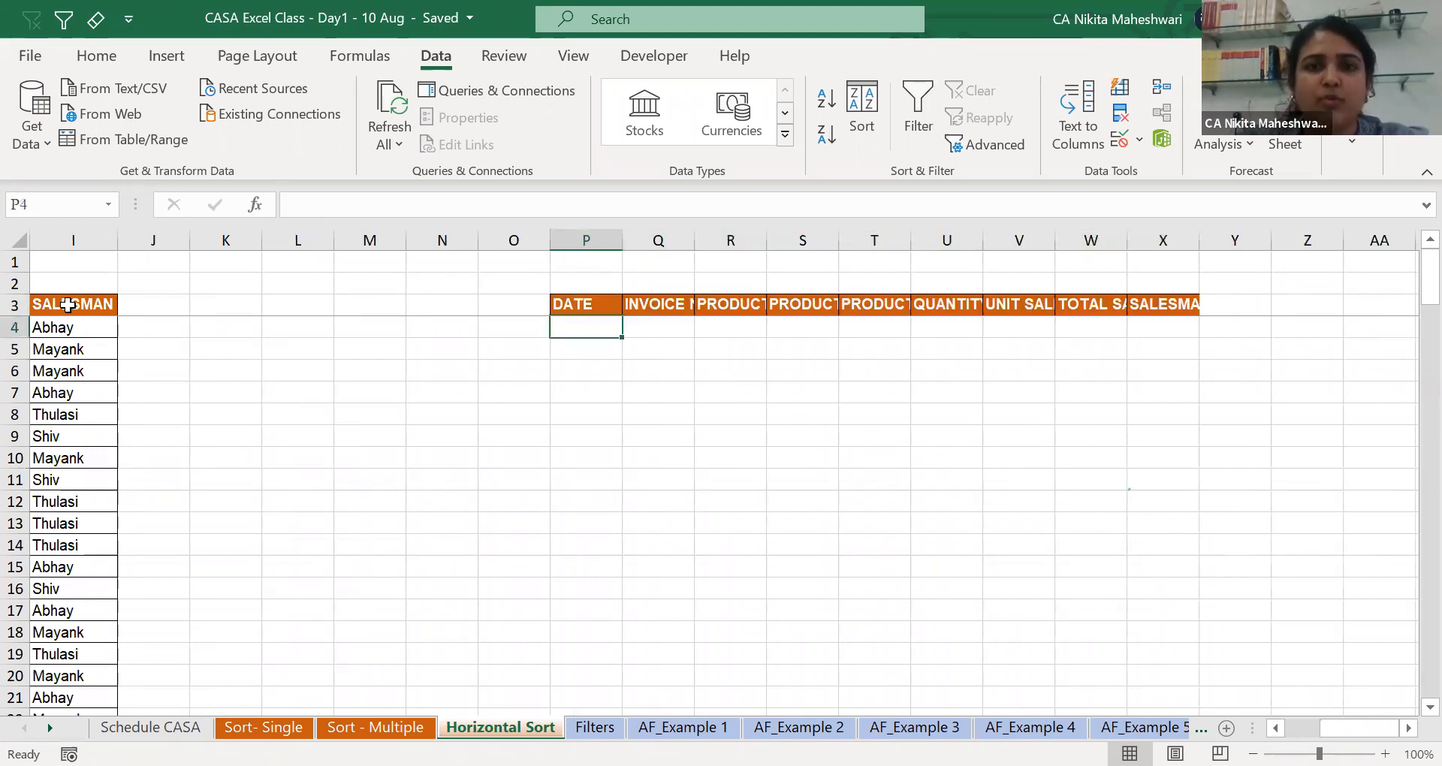
{"action": "key", "text": "Up"}
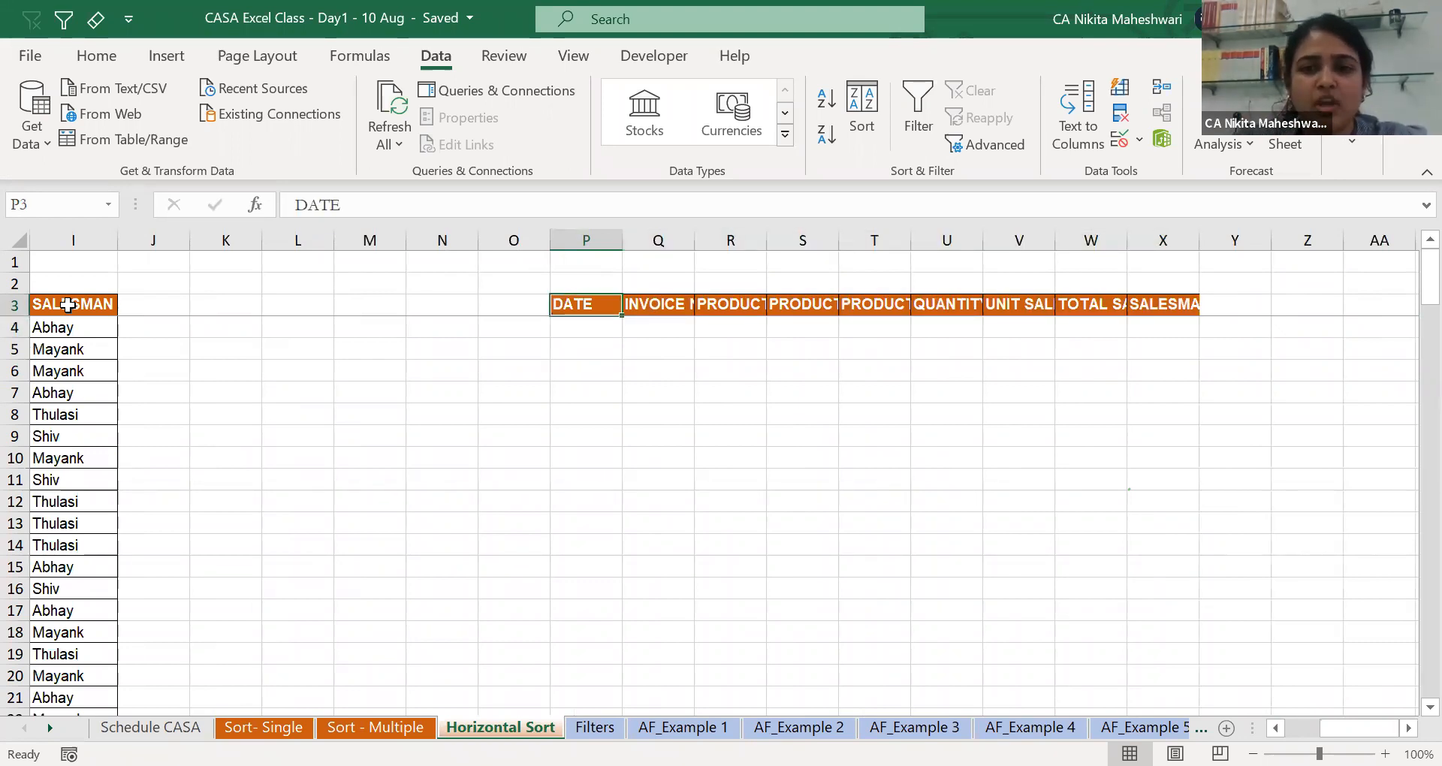
Copy the header row P3:X3 and paste it transposed as a vertical list starting at cell P5.
{"action": "key", "text": "ctrl+shift+Right"}
{"action": "key", "text": "ctrl+c"}
{"action": "key", "text": "Down"}
{"action": "key", "text": "Down"}
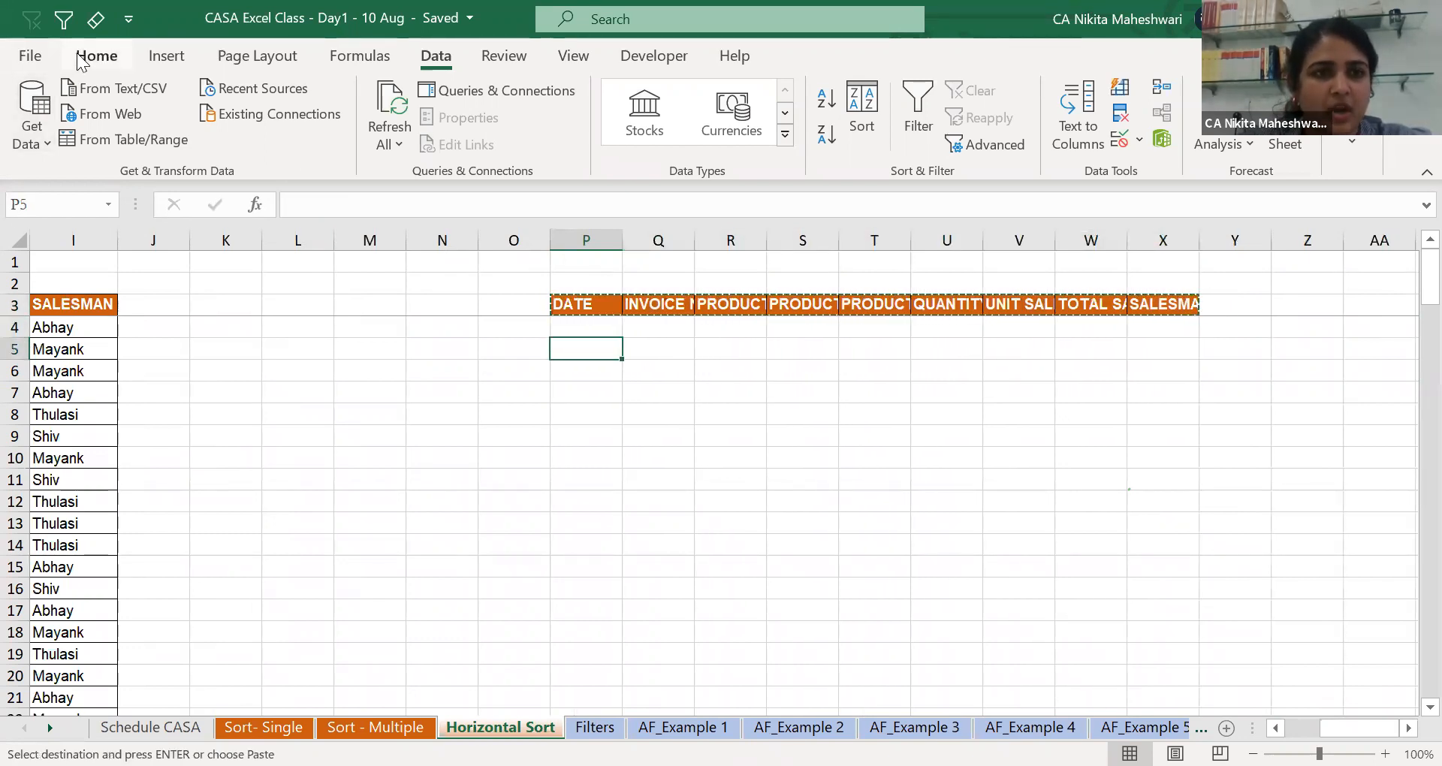
{"action": "left_click", "coordinate": [96, 57]}
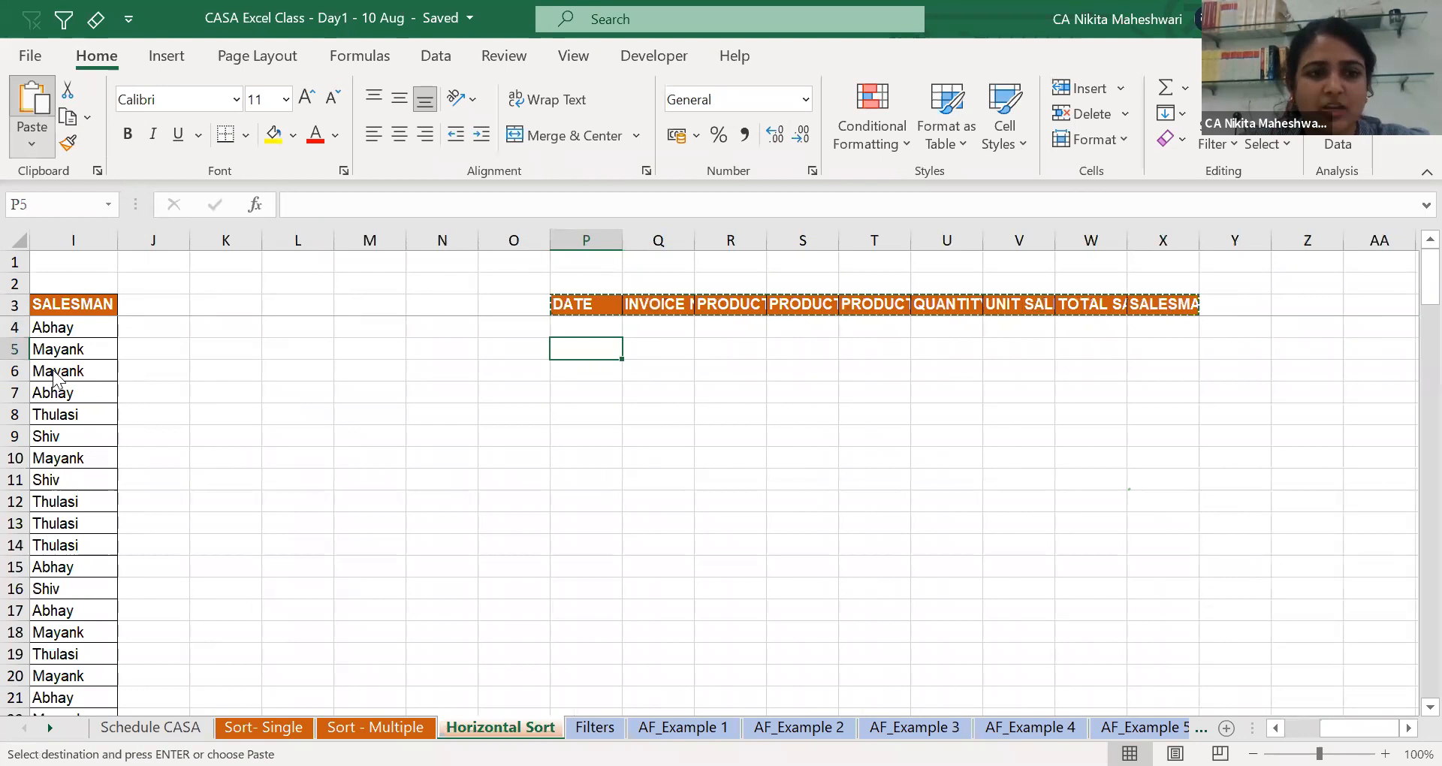
{"action": "left_click", "coordinate": [81, 425]}
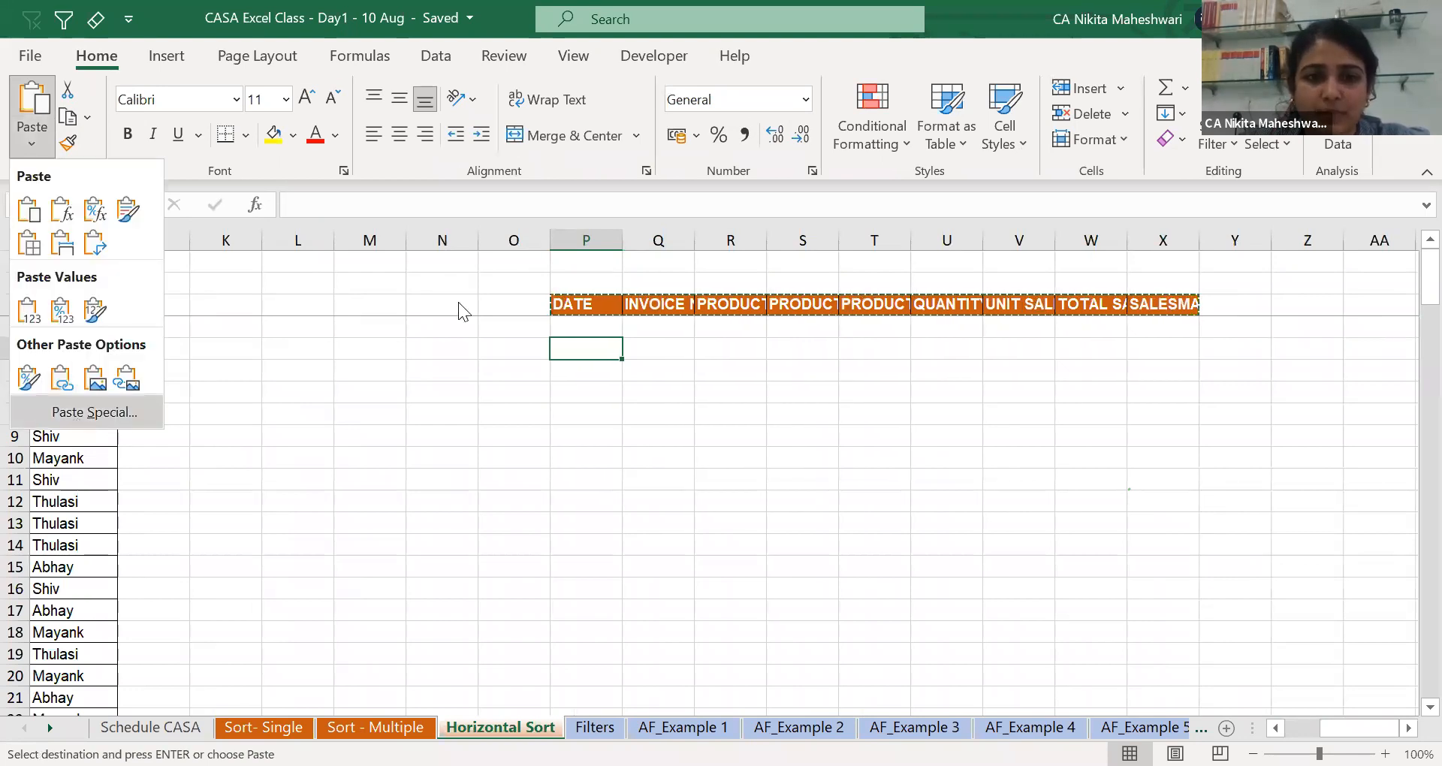
{"action": "left_click_drag", "start_coordinate": [531, 269], "coordinate": [127, 190]}
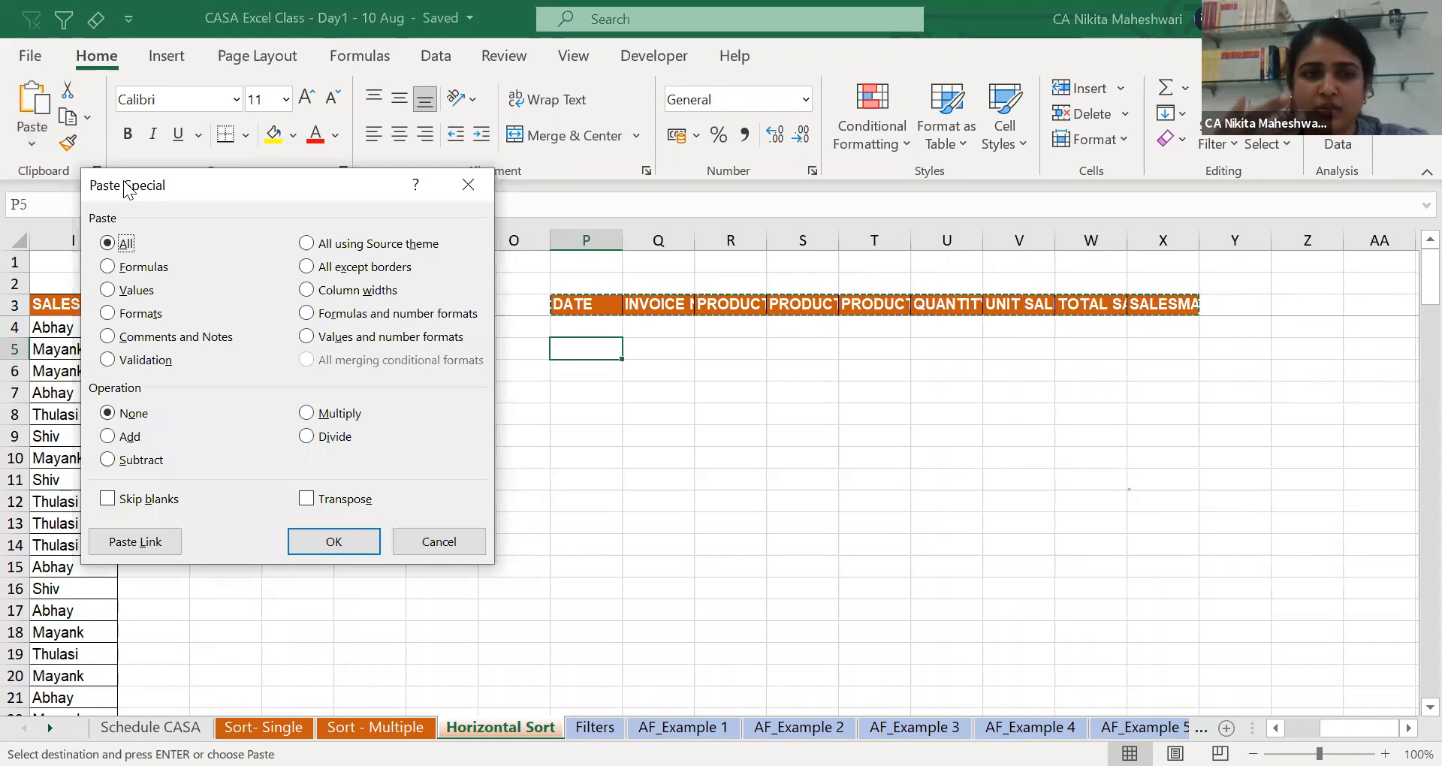
{"action": "left_click", "coordinate": [307, 498]}
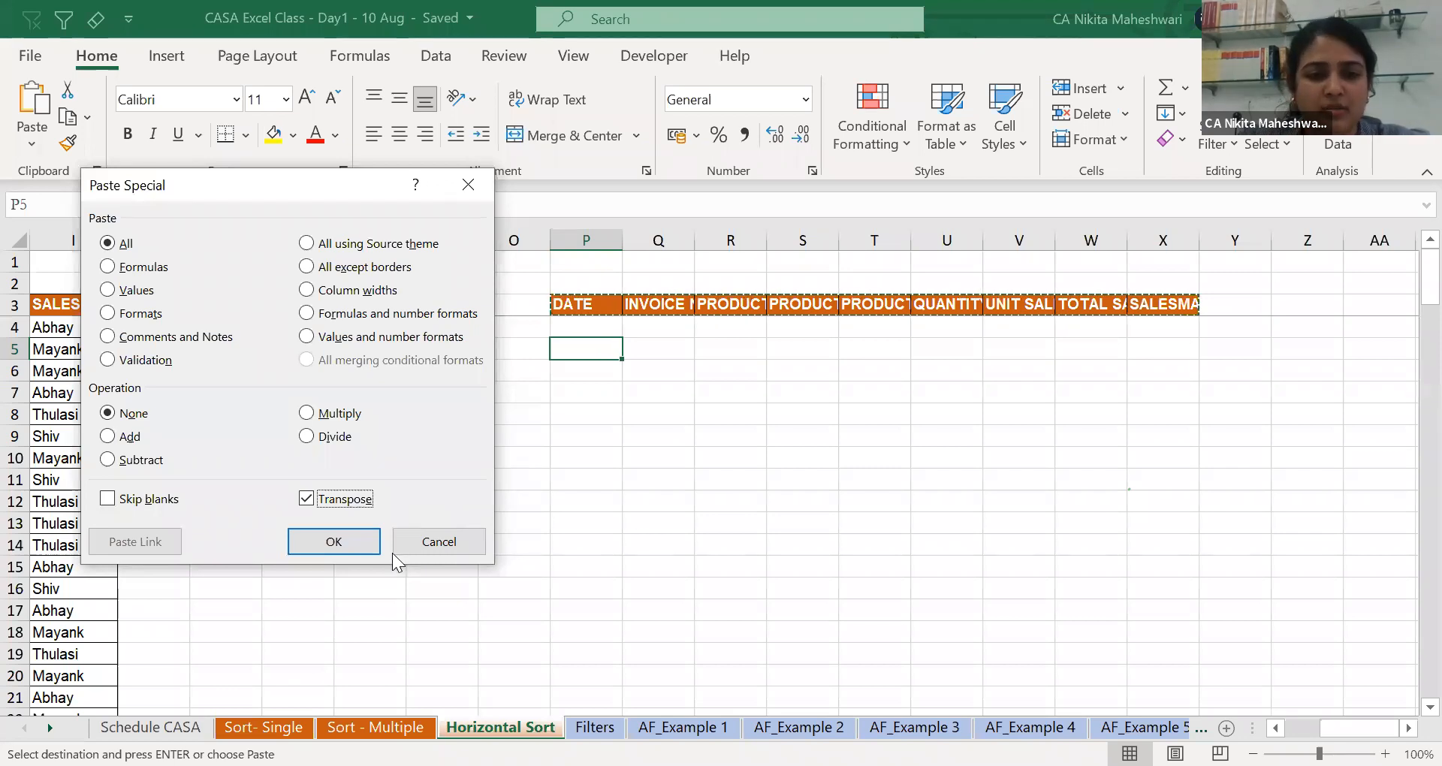
{"action": "left_click", "coordinate": [342, 548]}
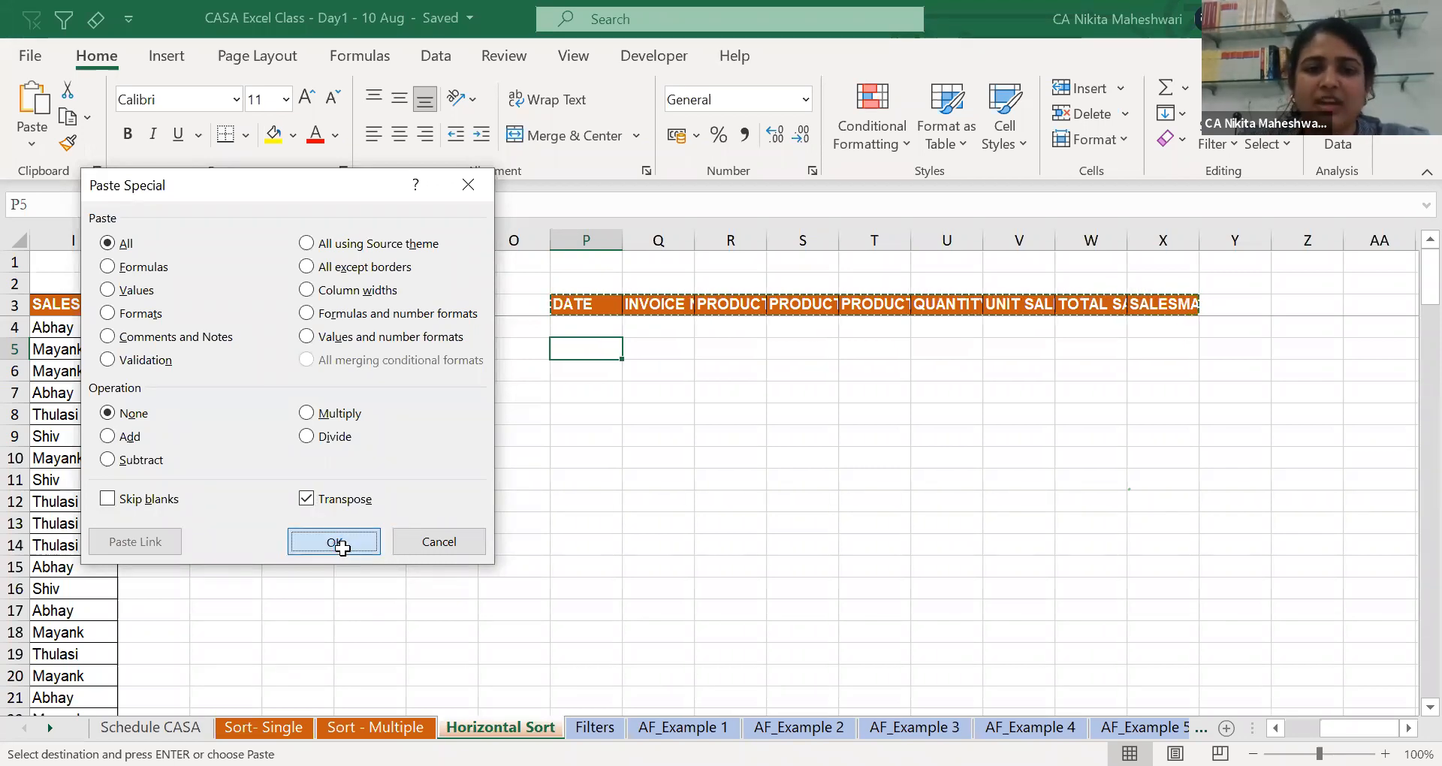
{"action": "key", "text": "Escape"}
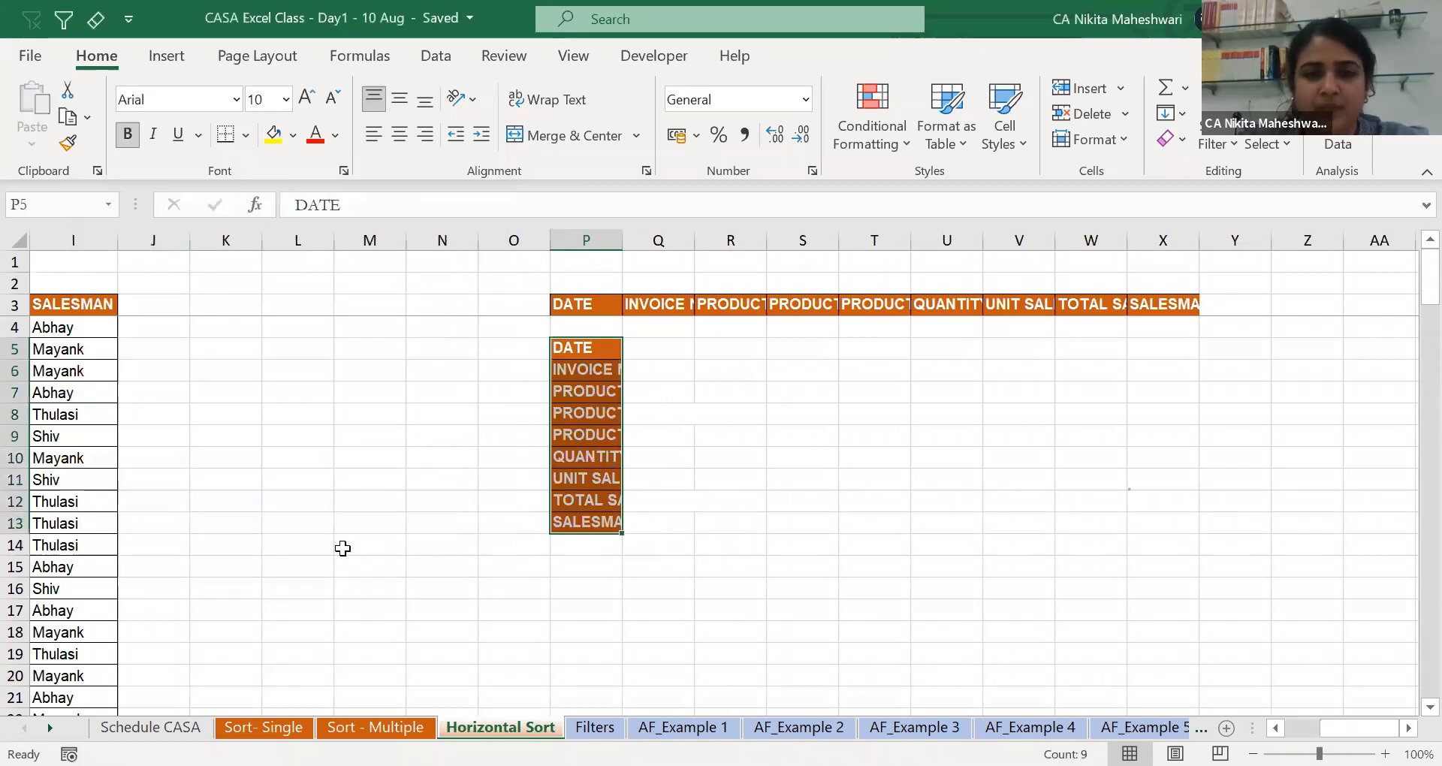
AutoFit column P to the transposed headings and select the list P5:P13.
{"action": "key", "text": "alt+h"}
{"action": "key", "text": "o"}
{"action": "key", "text": "i"}
{"action": "left_click", "coordinate": [707, 413]}
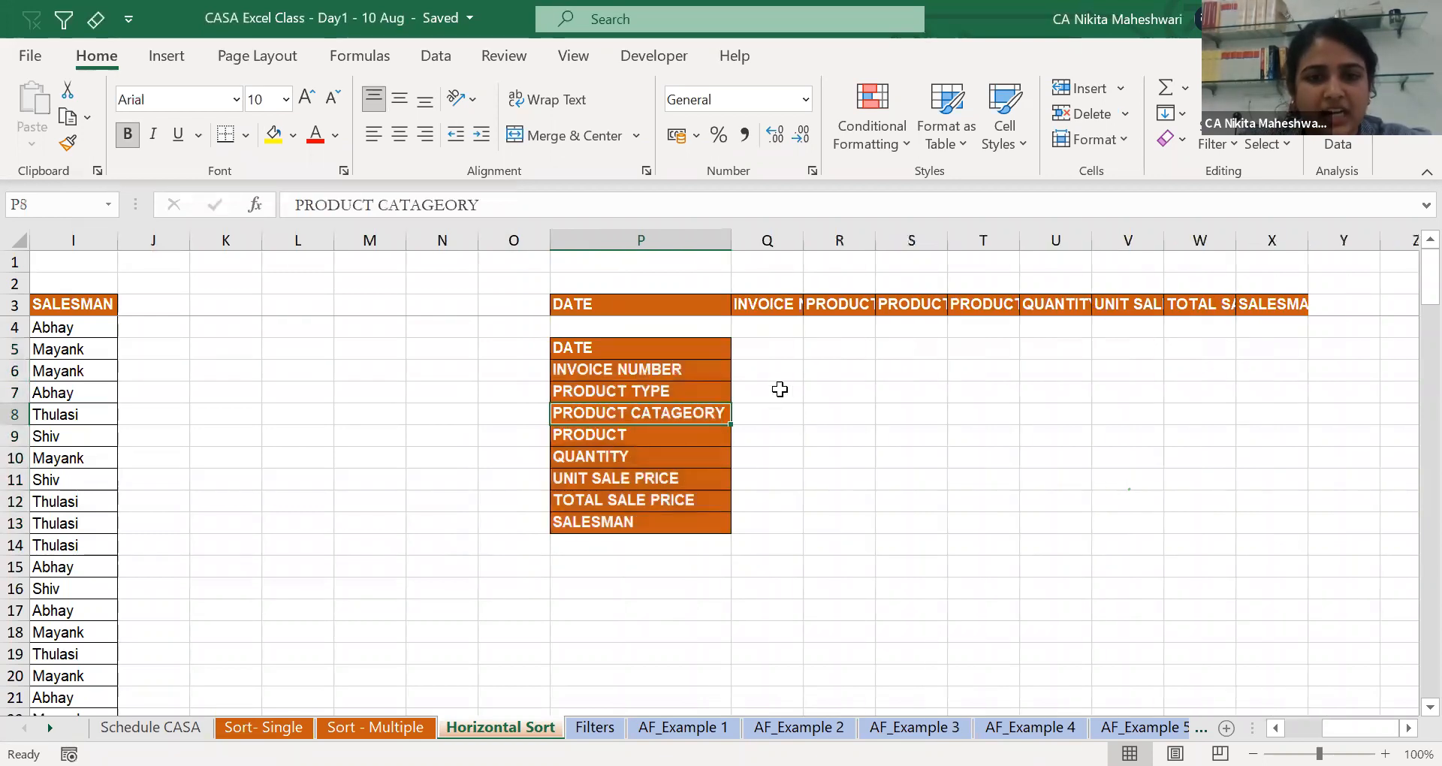
{"action": "left_click_drag", "start_coordinate": [657, 343], "coordinate": [684, 520]}
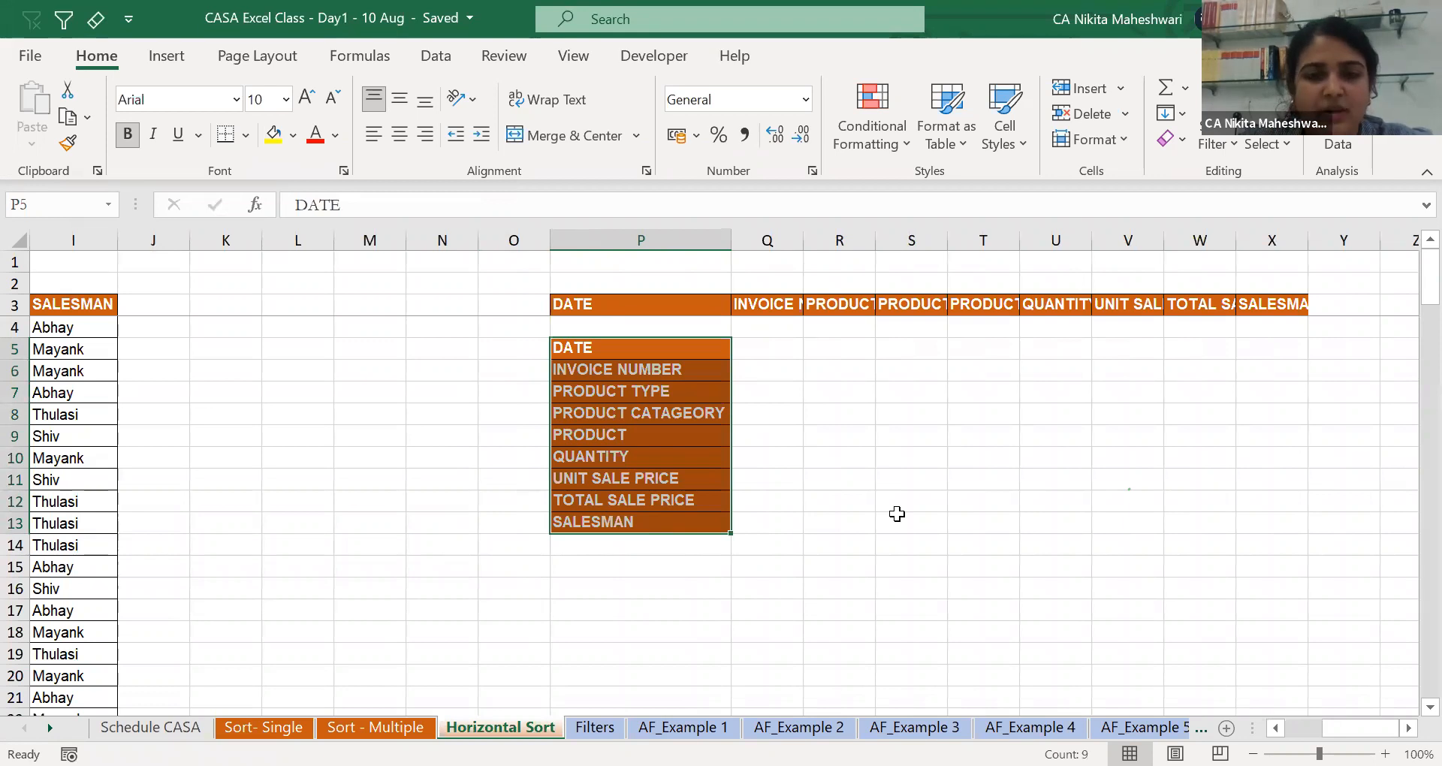
Copy the DATE heading from P5 and paste it into cell R5.
{"action": "left_click", "coordinate": [699, 347]}
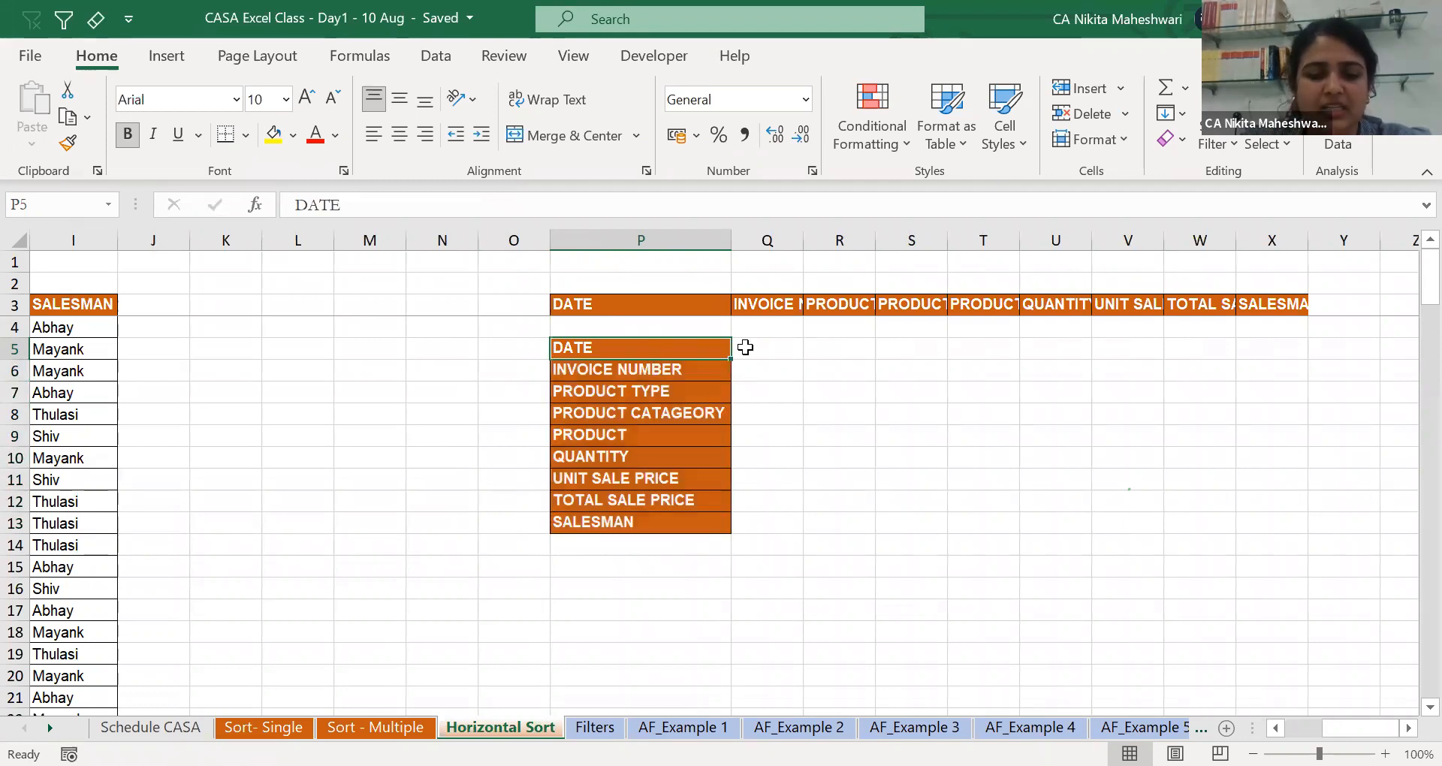
{"action": "key", "text": "ctrl+c"}
{"action": "key", "text": "Right"}
{"action": "key", "text": "Right"}
{"action": "key", "text": "Return"}
Copy the UNIT SALE PRICE heading from P11 and paste it into R6, directly below DATE.
{"action": "left_click", "coordinate": [706, 368]}
{"action": "key", "text": "ctrl+c"}
{"action": "key", "text": "Escape"}
{"action": "key", "text": "Down"}
{"action": "key", "text": "Down"}
{"action": "key", "text": "Down"}
{"action": "key", "text": "Down"}
{"action": "key", "text": "Down"}
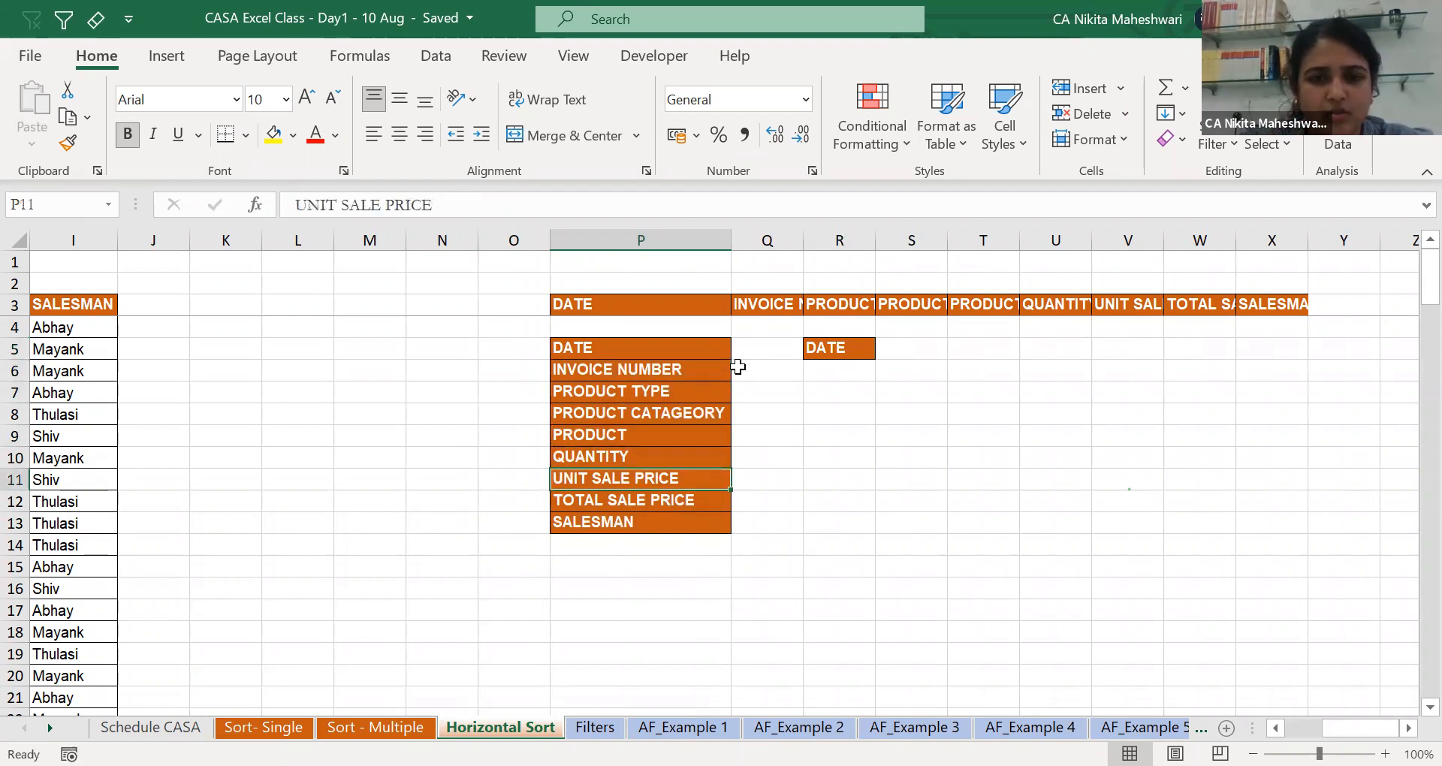
{"action": "key", "text": "ctrl+c"}
{"action": "key", "text": "Right"}
{"action": "key", "text": "Right"}
{"action": "key", "text": "ctrl+Up"}
{"action": "key", "text": "Down"}
{"action": "key", "text": "Return"}
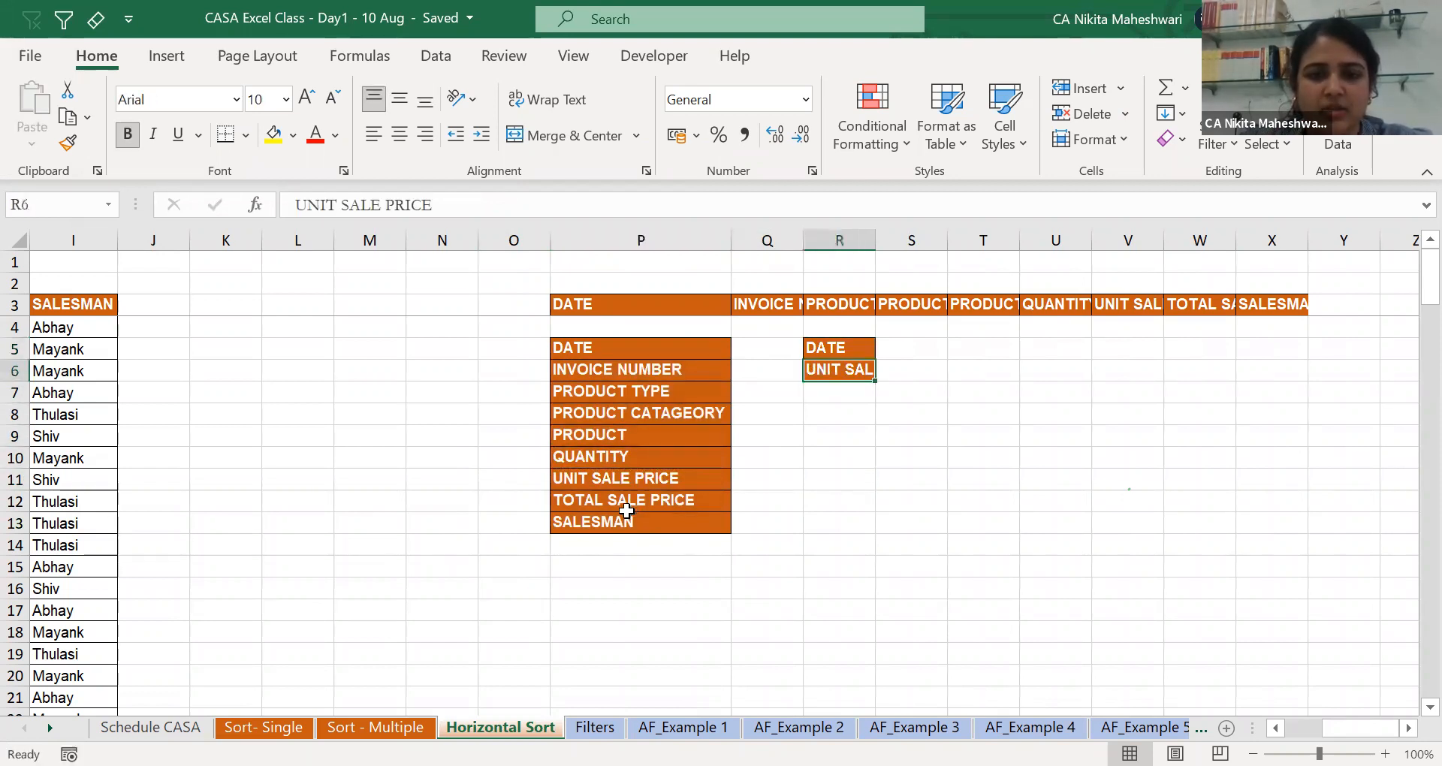
Copy the SALESMAN heading from P13 and paste it into R7, directly below UNIT SALE PRICE.
{"action": "left_click", "coordinate": [628, 518]}
{"action": "key", "text": "ctrl+c"}
{"action": "key", "text": "Right"}
{"action": "key", "text": "Right"}
{"action": "key", "text": "ctrl+Up"}
{"action": "key", "text": "Down"}
{"action": "key", "text": "Return"}
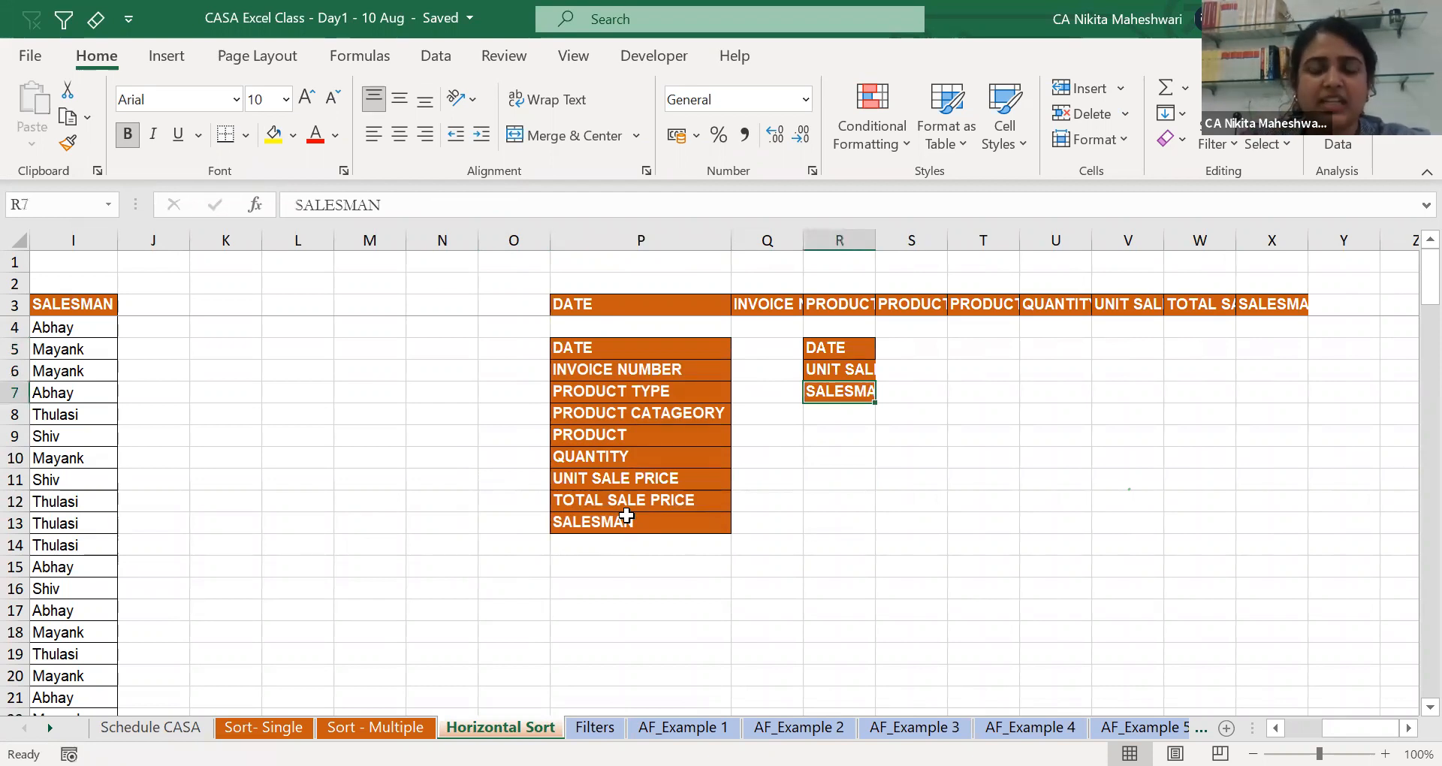
AutoFit column R to the three headings in R5:R7.
{"action": "key", "text": "Up"}
{"action": "key", "text": "Up"}
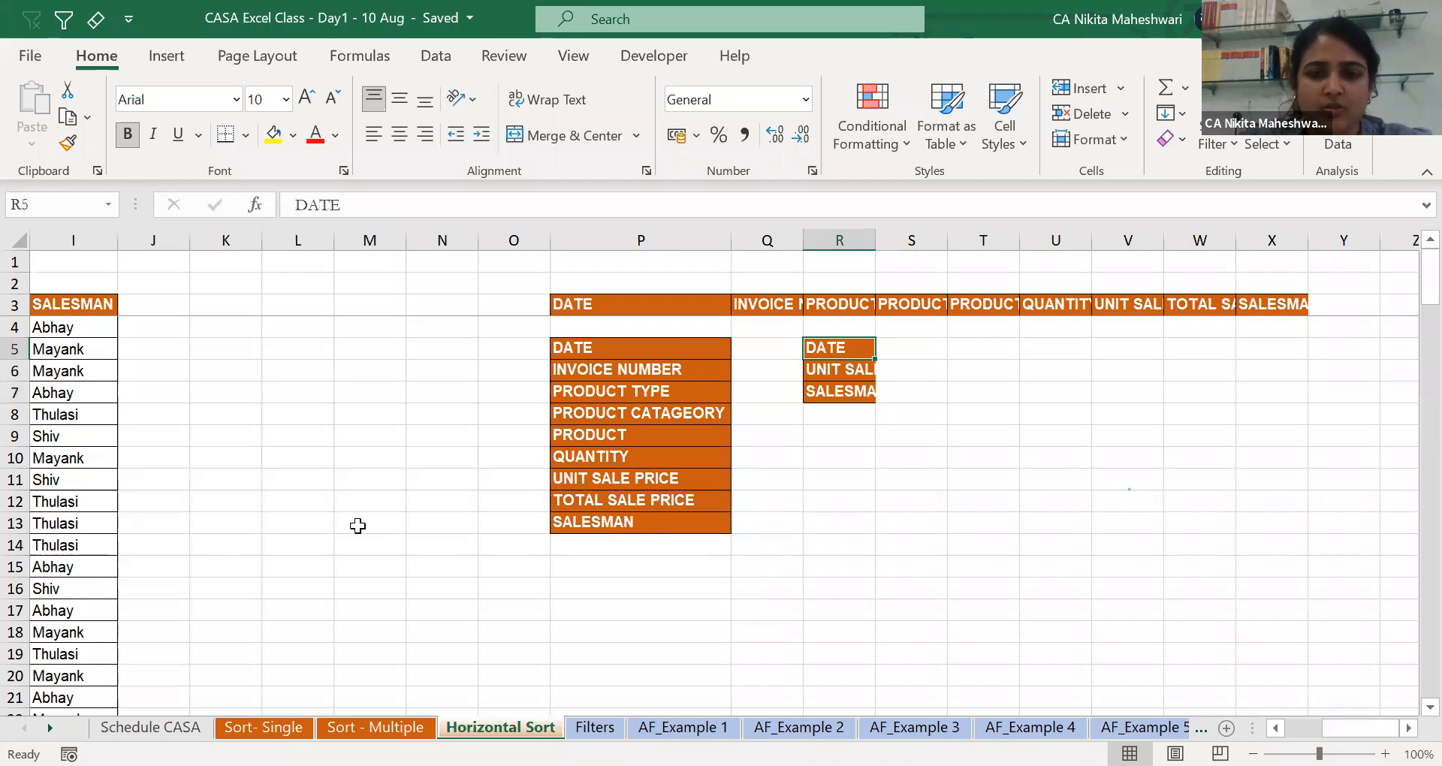
{"action": "key", "text": "shift+Down"}
{"action": "key", "text": "shift+Down"}
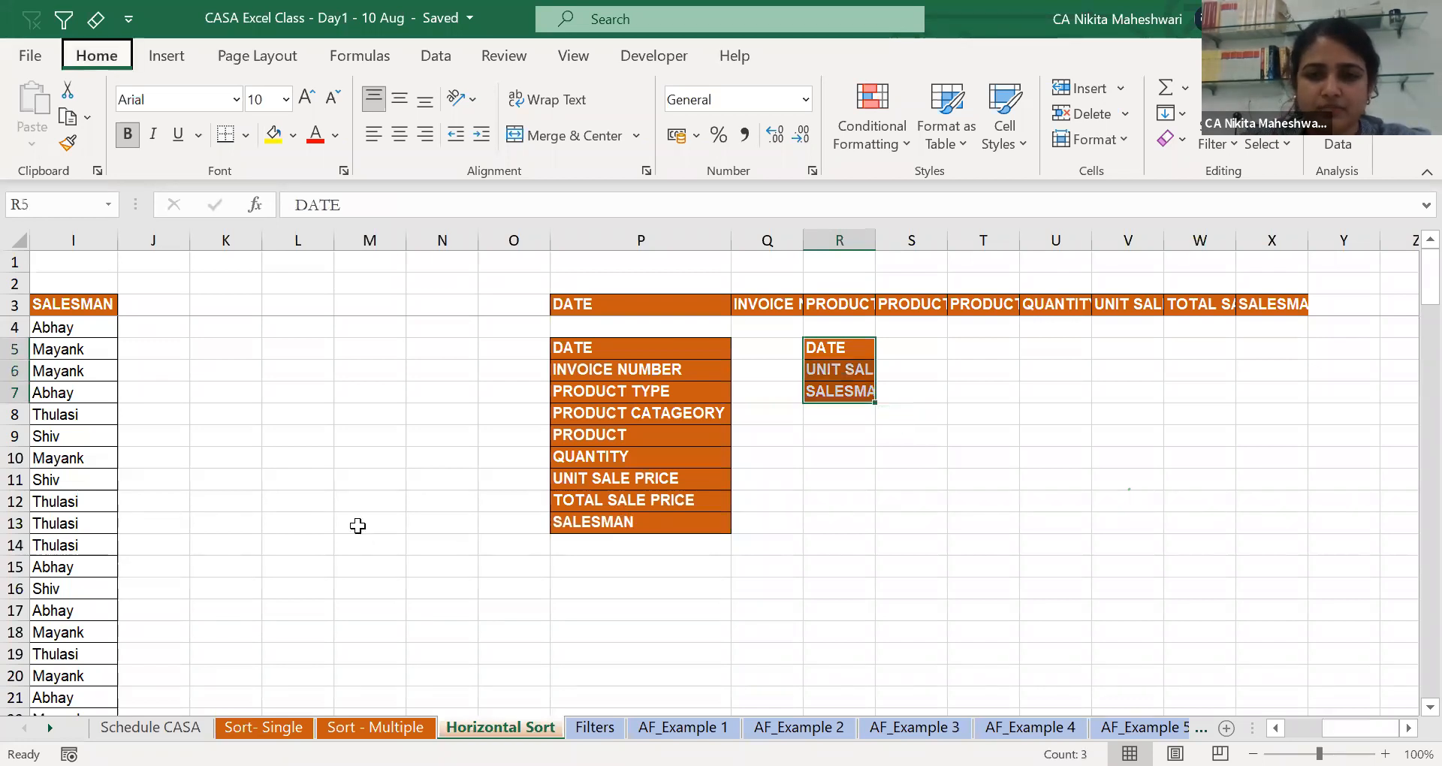
{"action": "key", "text": "o"}
{"action": "key", "text": "i"}
Copy the three headings in R5:R7, paste them at K5 beside the sales table, and select cell H4.
{"action": "key", "text": "ctrl+c"}
{"action": "key", "text": "ctrl+Left"}
{"action": "key", "text": "ctrl+Left"}
{"action": "key", "text": "ctrl+Left"}
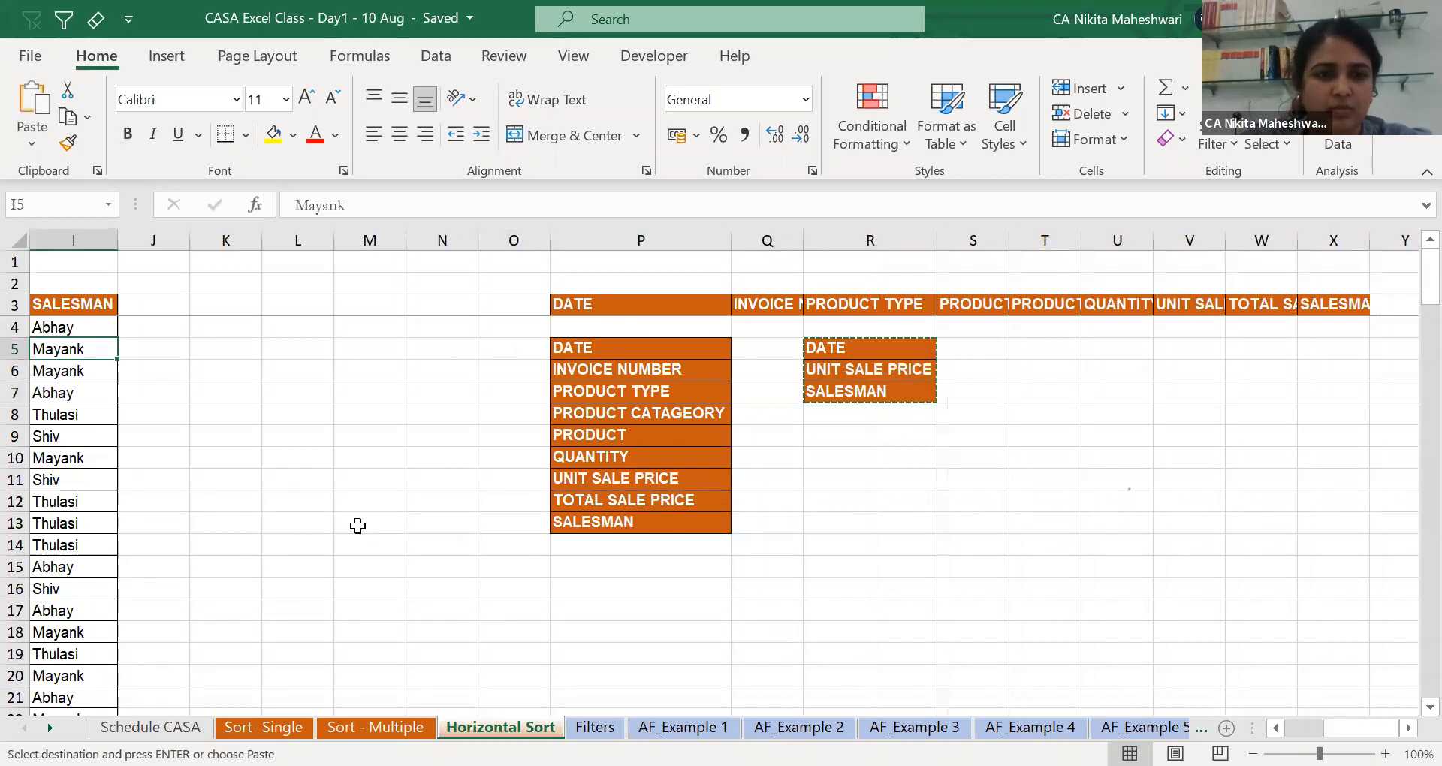
{"action": "key", "text": "Right"}
{"action": "key", "text": "Right"}
{"action": "key", "text": "Right"}
{"action": "key", "text": "Right"}
{"action": "key", "text": "Right"}
{"action": "key", "text": "Right"}
{"action": "key", "text": "Right"}
{"action": "key", "text": "Right"}
{"action": "key", "text": "Right"}
{"action": "key", "text": "Right"}
{"action": "key", "text": "Right"}
{"action": "key", "text": "Right"}
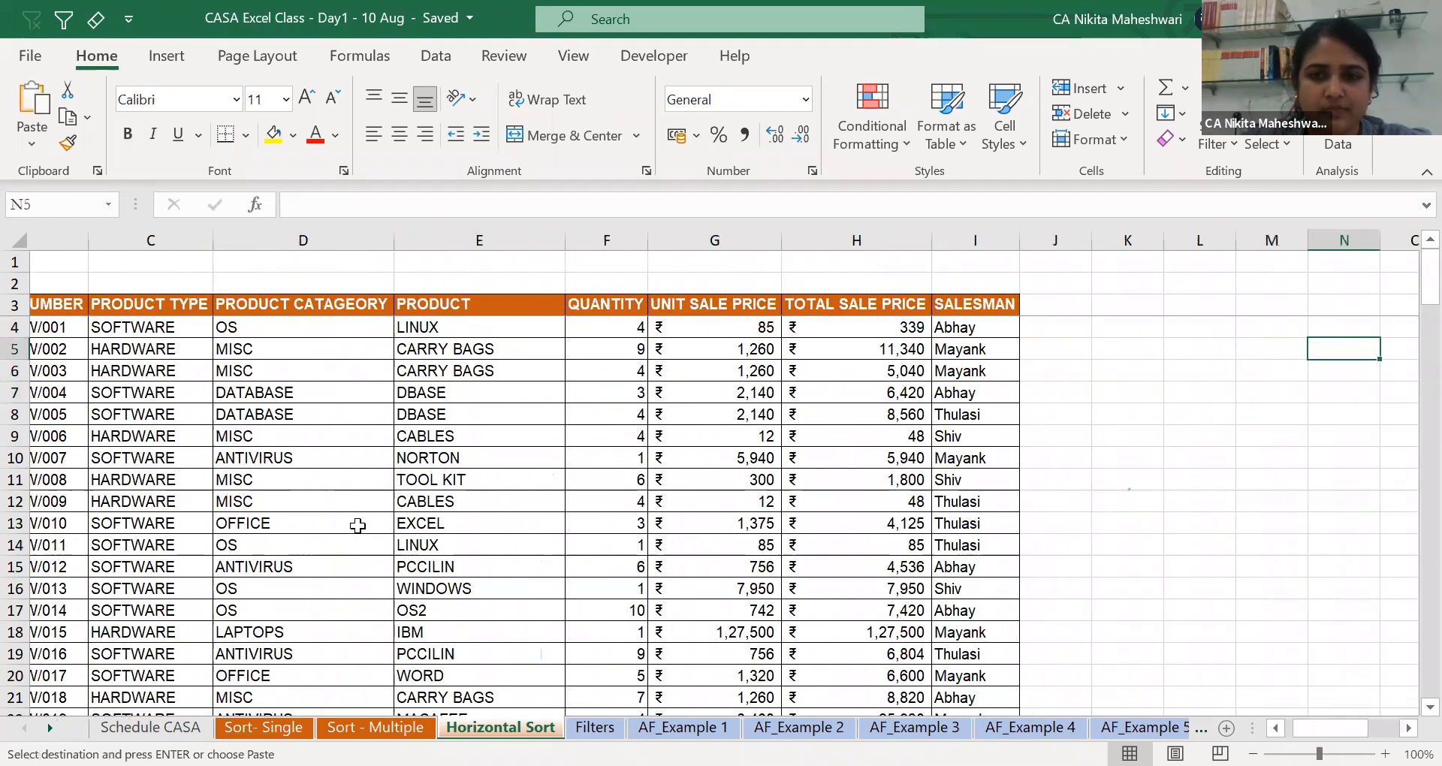
{"action": "key", "text": "Left"}
{"action": "key", "text": "Left"}
{"action": "key", "text": "Return"}
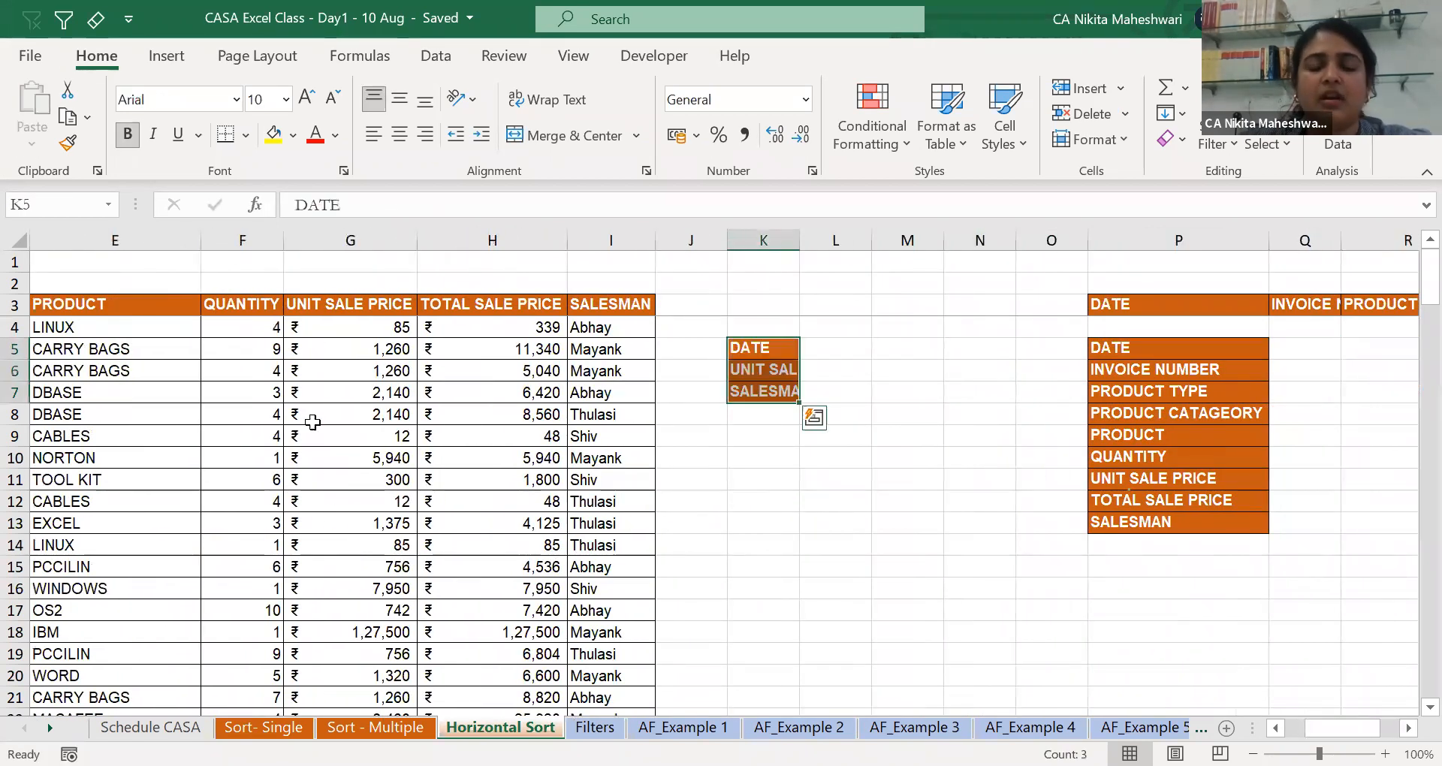
{"action": "left_click", "coordinate": [495, 324]}
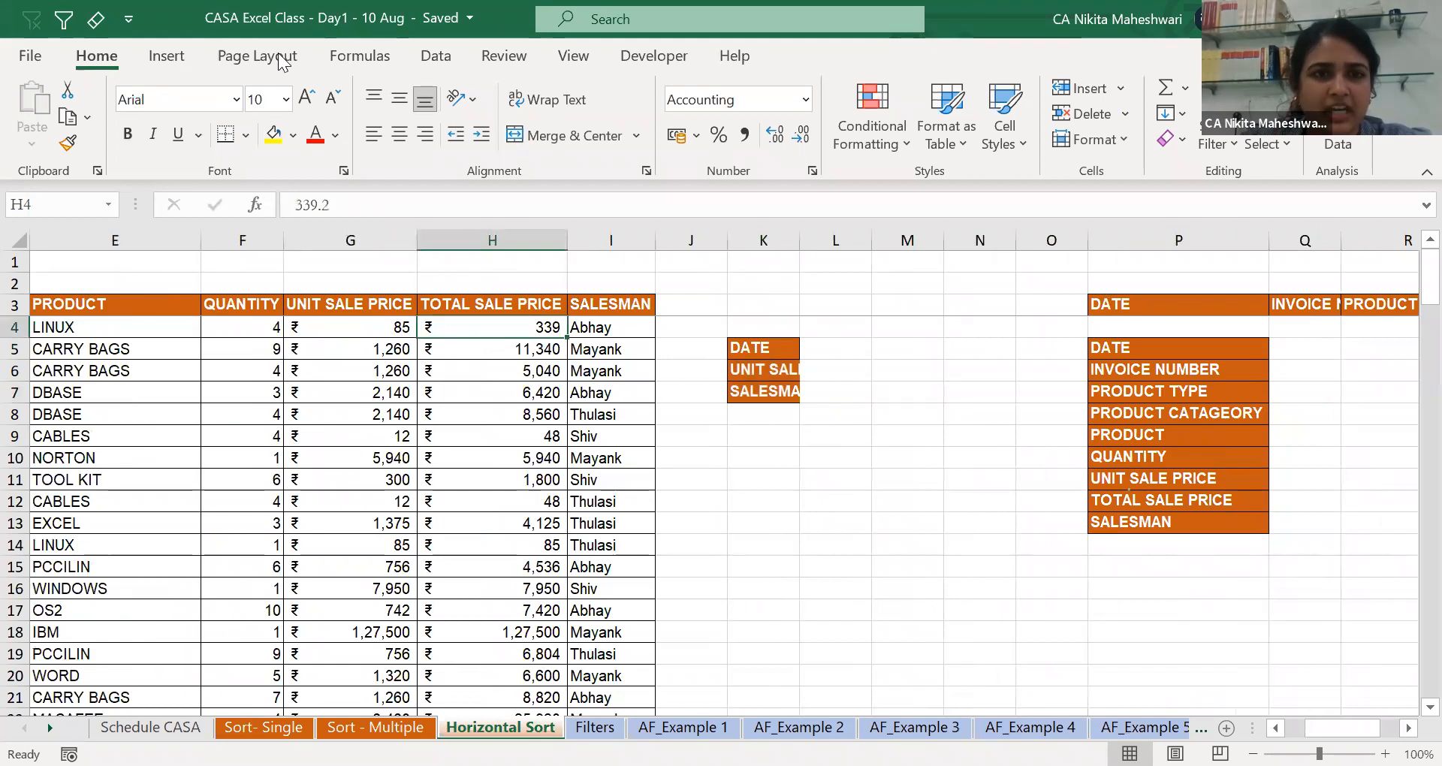
Set up a left-to-right sort of the sales data table, sorting by Row 3.
{"action": "left_click", "coordinate": [436, 56]}
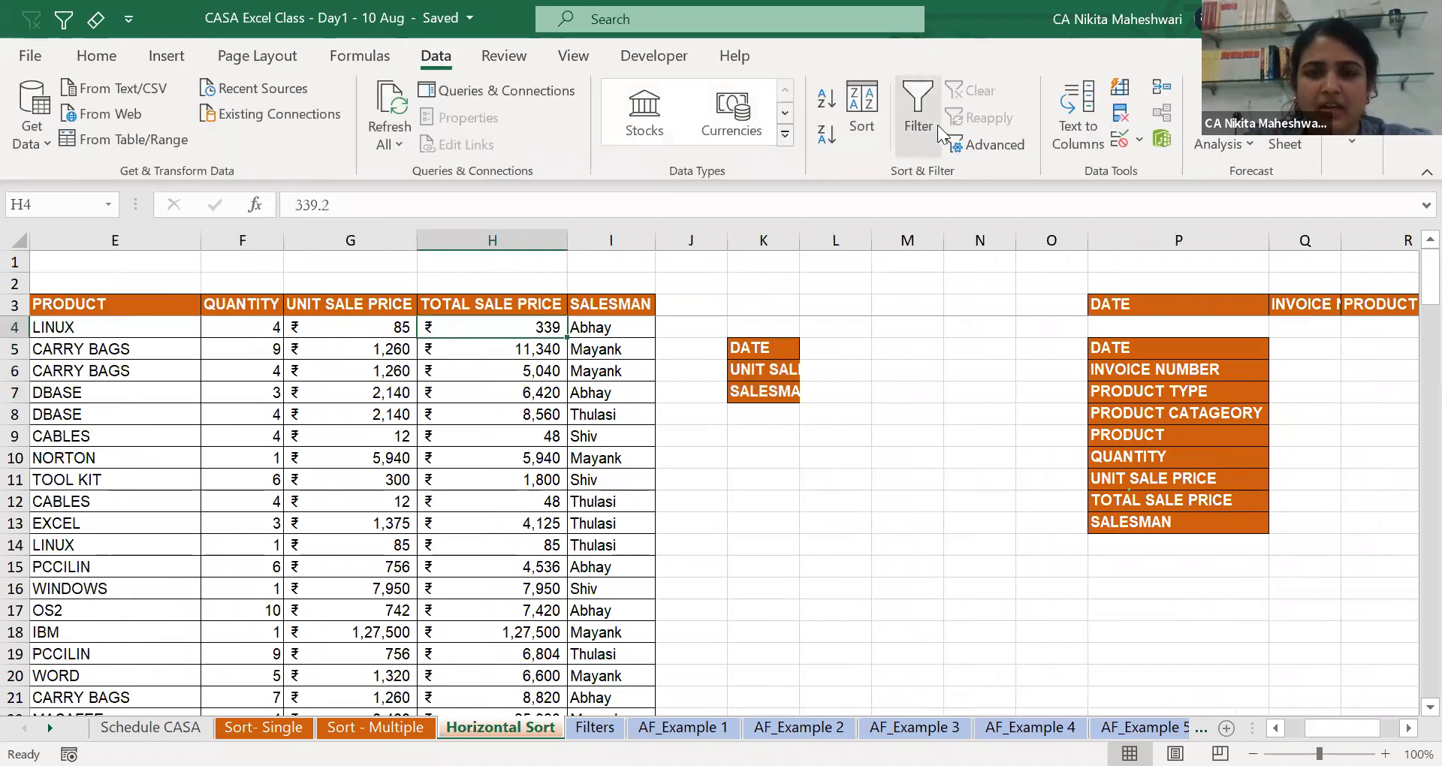
{"action": "left_click", "coordinate": [874, 99]}
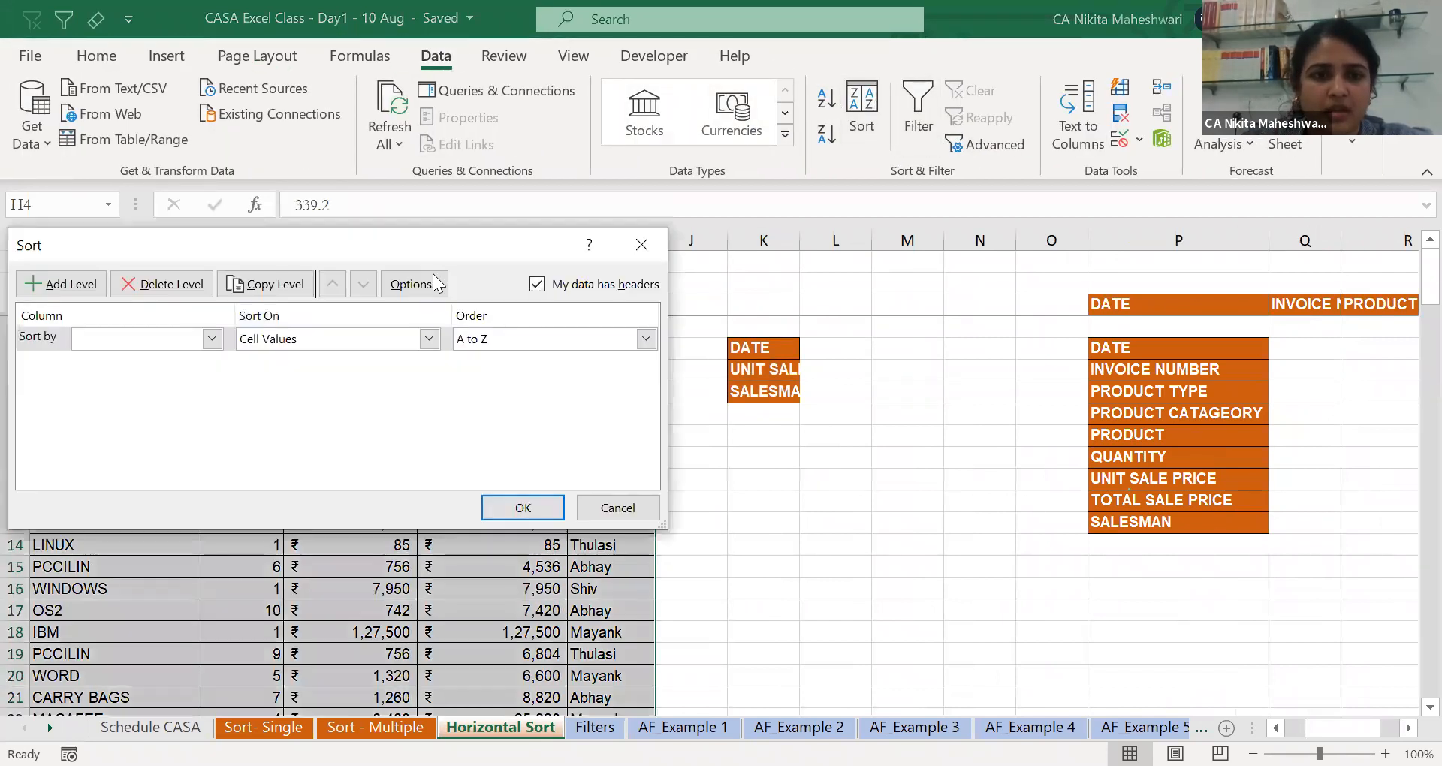
{"action": "left_click", "coordinate": [436, 285]}
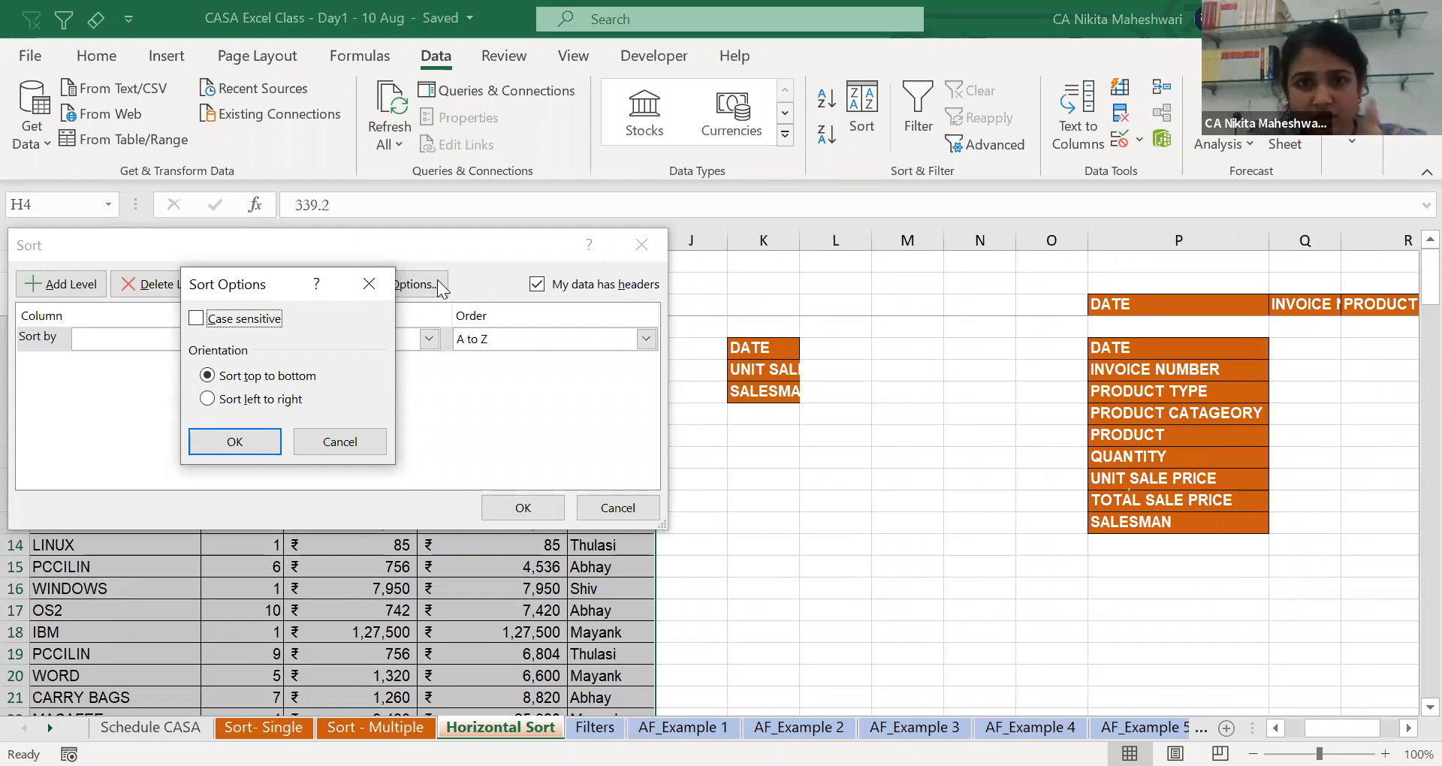
{"action": "left_click", "coordinate": [290, 398]}
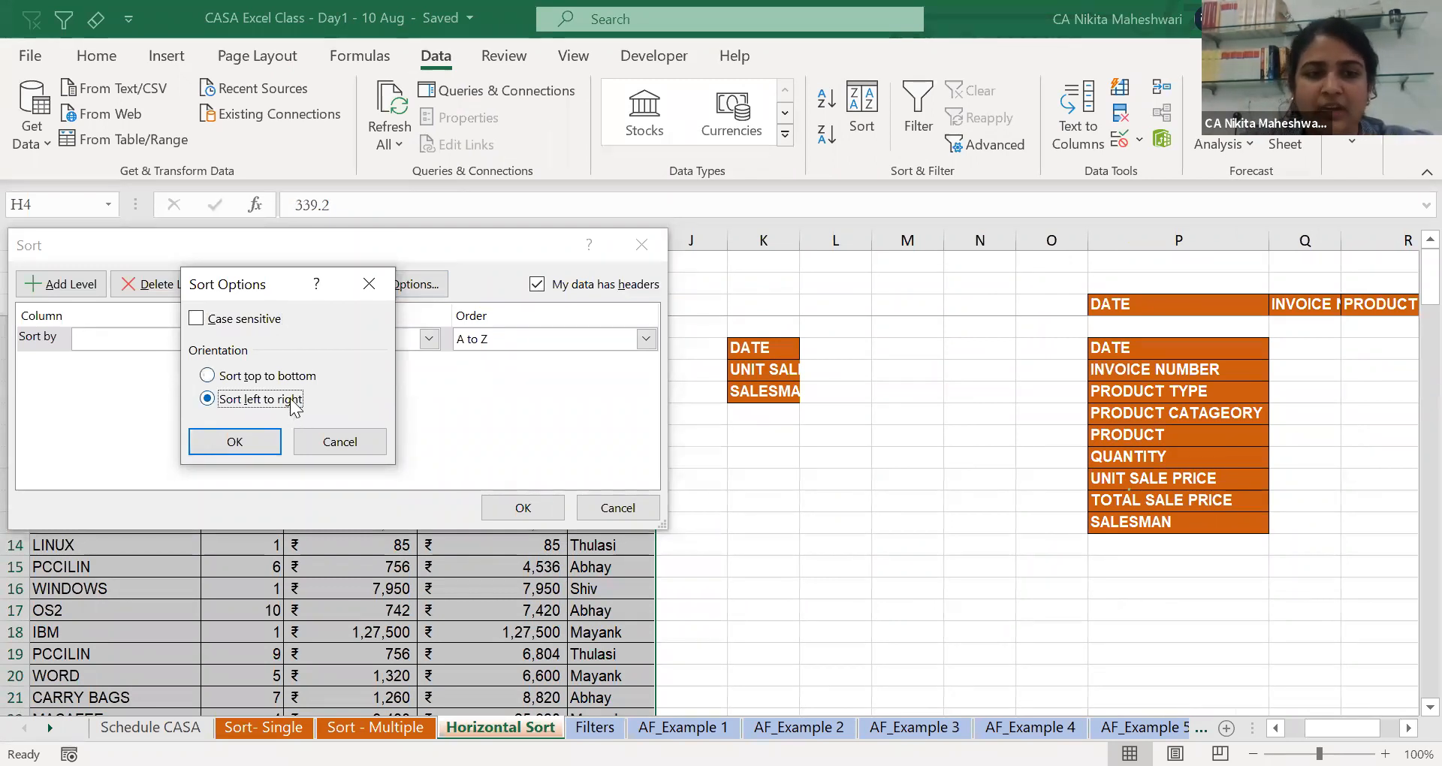
{"action": "left_click", "coordinate": [242, 439]}
{"action": "left_click", "coordinate": [213, 339]}
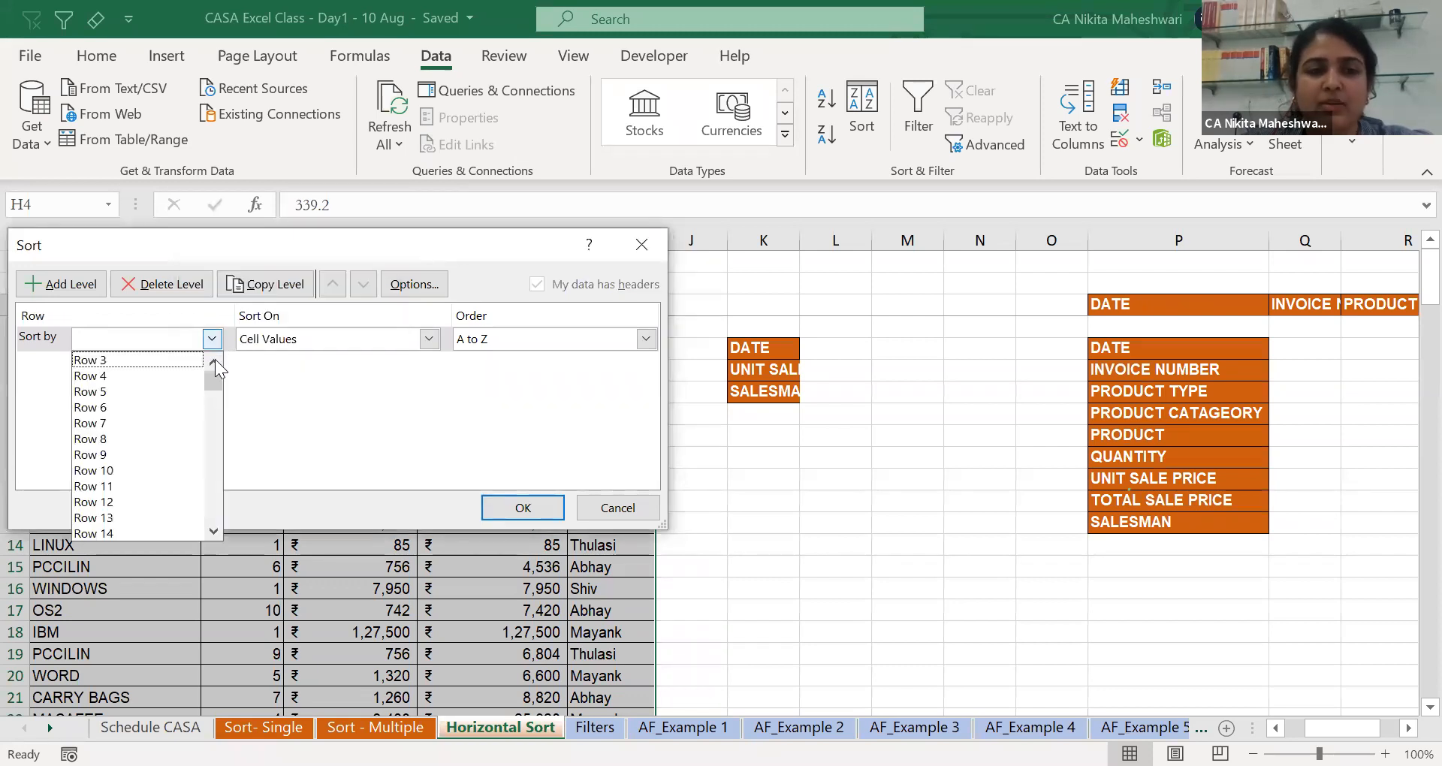
{"action": "left_click_drag", "start_coordinate": [323, 242], "coordinate": [326, 402]}
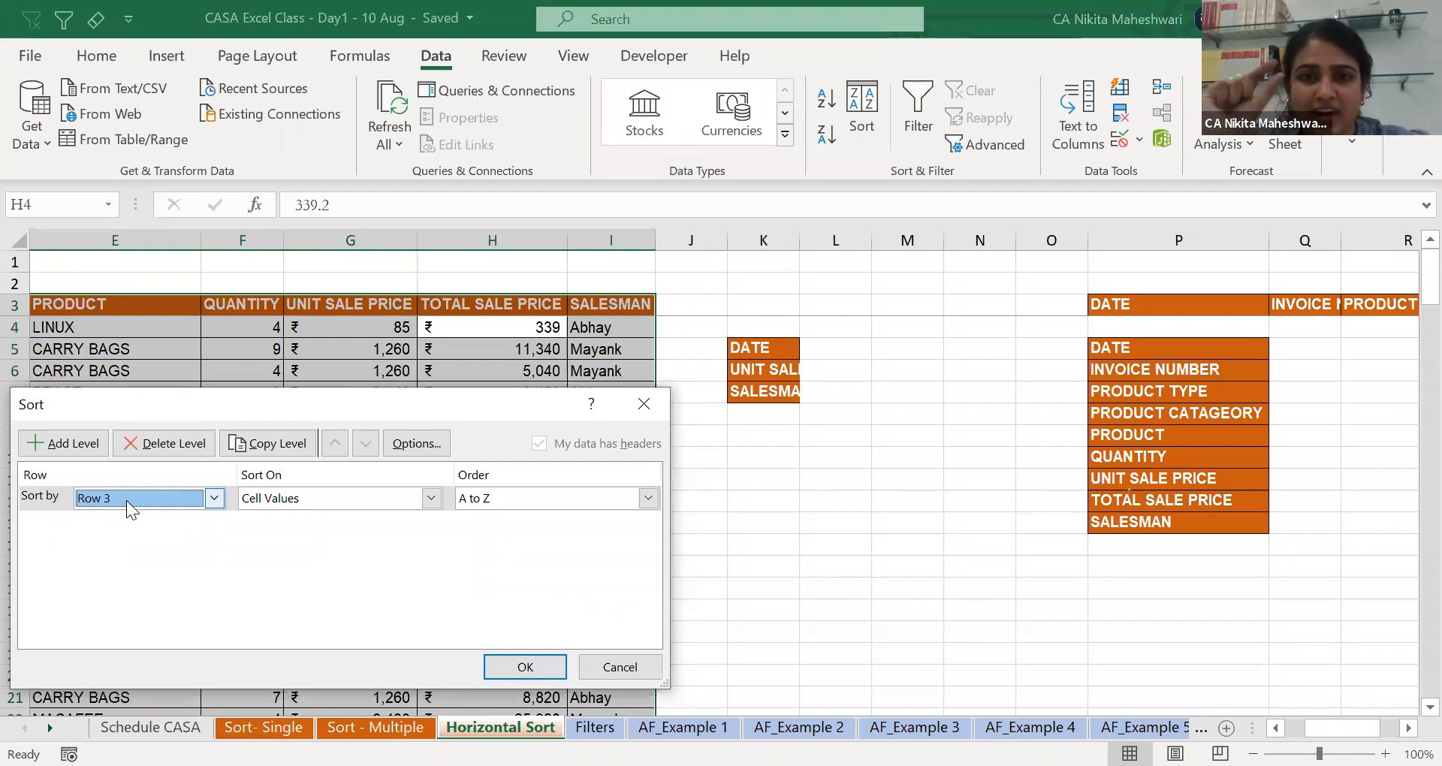
Set the sort order to a new custom list with the entries DATE, UNIT SALE PRICE and SALESMAN.
{"action": "left_click", "coordinate": [483, 504]}
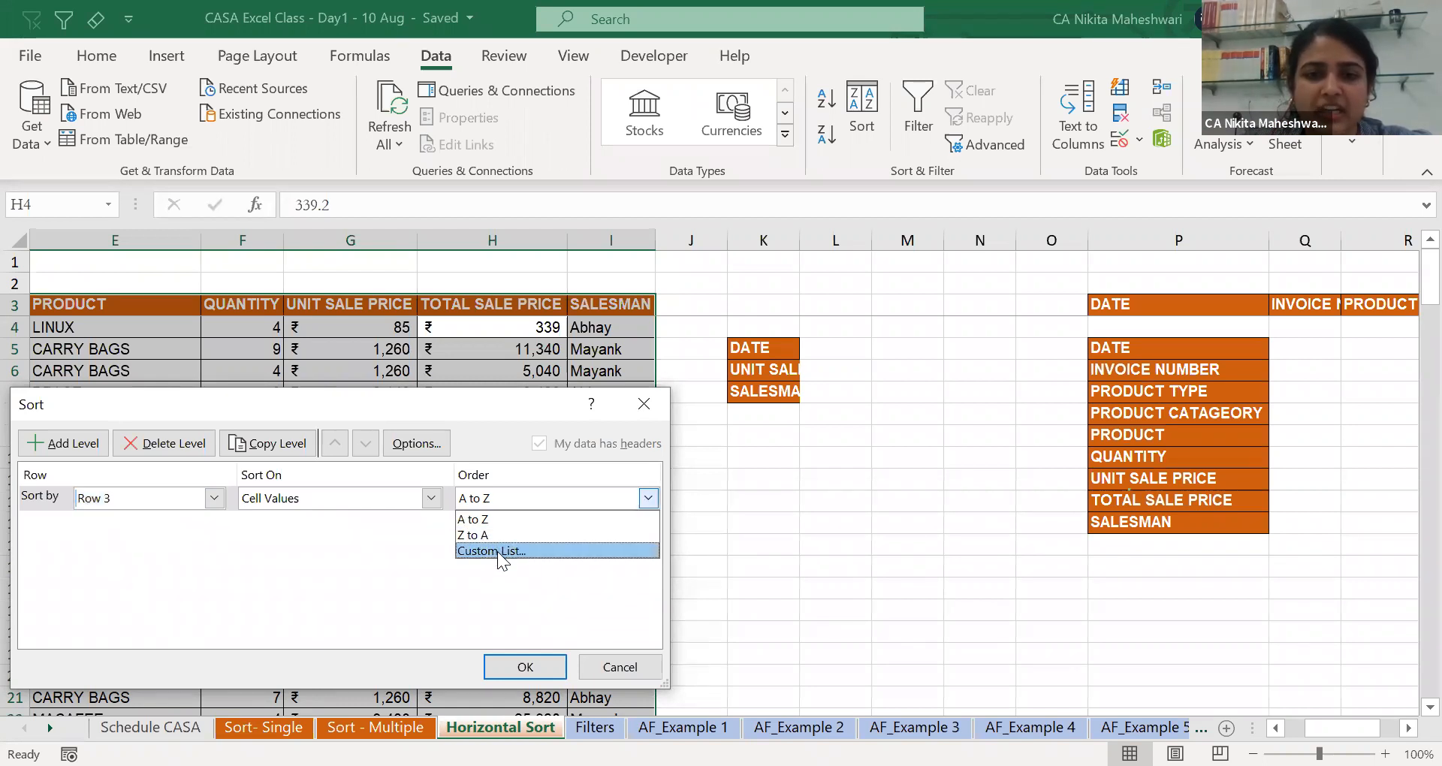
{"action": "left_click", "coordinate": [499, 551]}
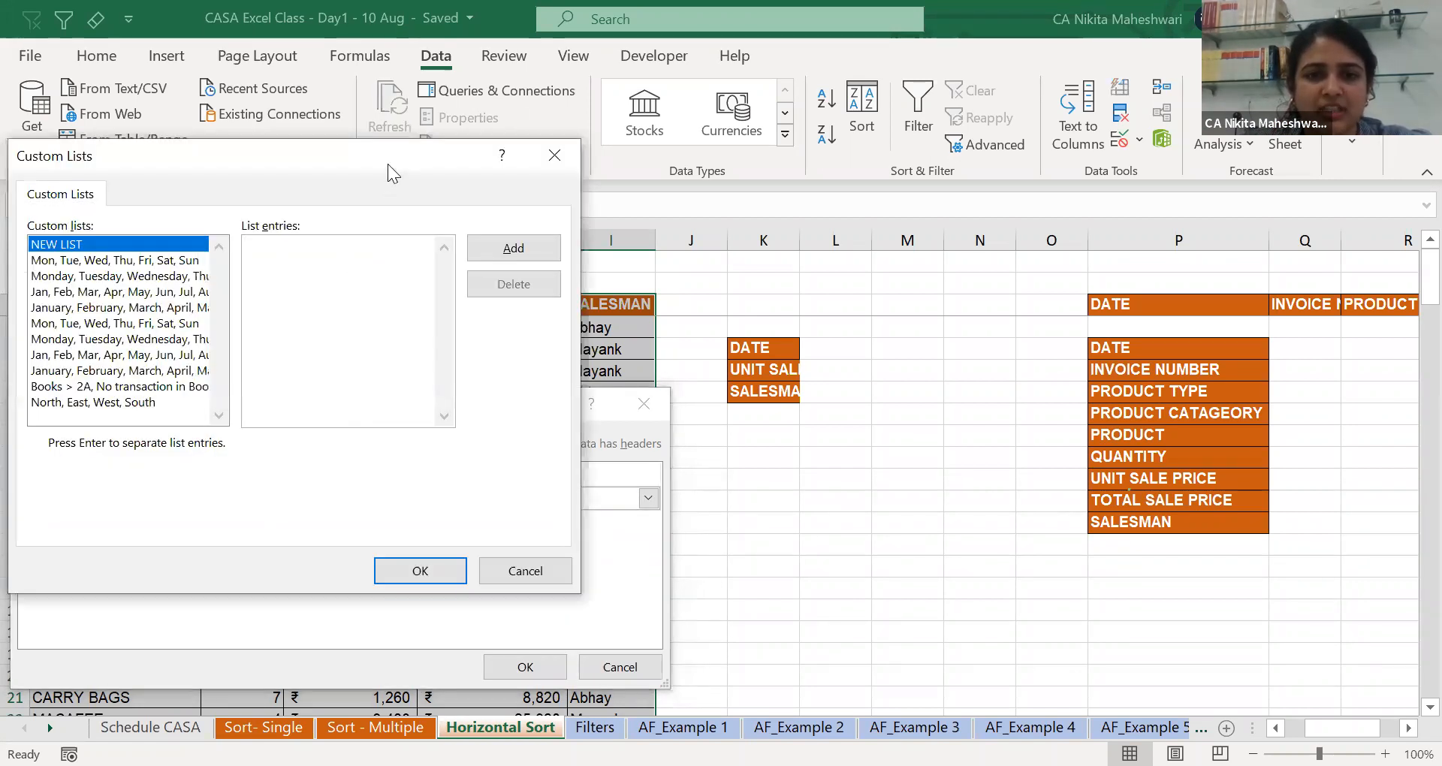
{"action": "left_click_drag", "start_coordinate": [387, 164], "coordinate": [1096, 329]}
{"action": "type", "text": "DAT"}
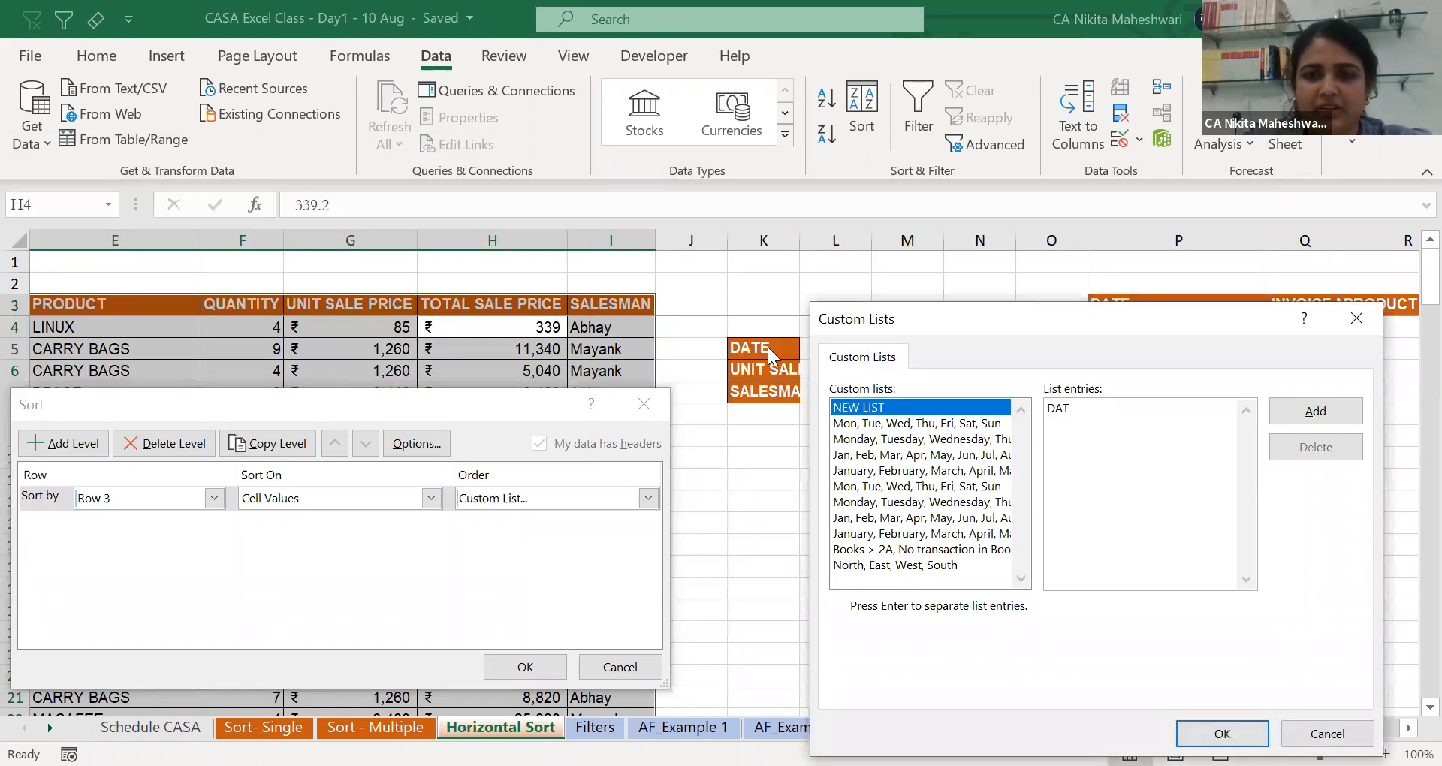
{"action": "type", "text": "E UNI"}
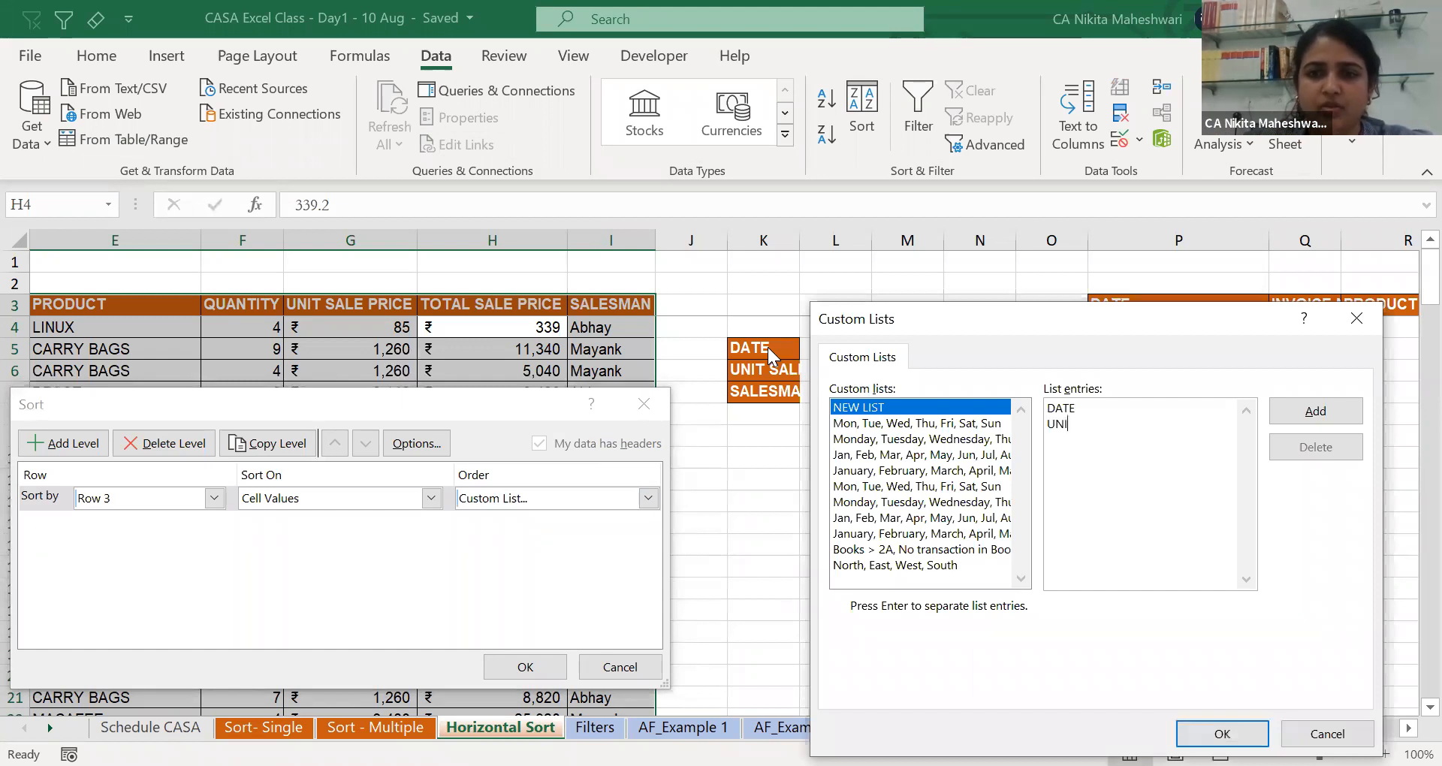
{"action": "type", "text": "T SALE"}
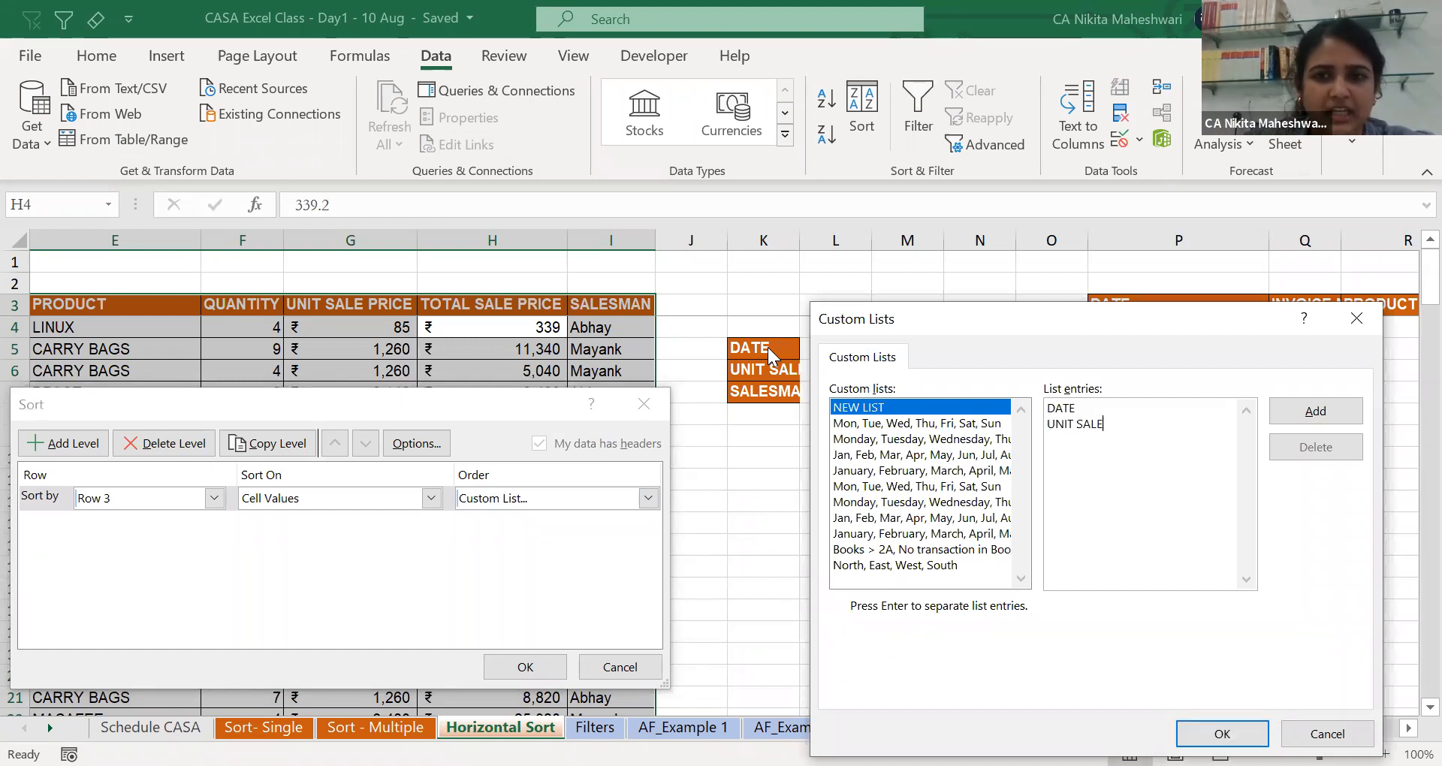
{"action": "type", "text": " PRICE "}
{"action": "type", "text": "SALESMAN"}
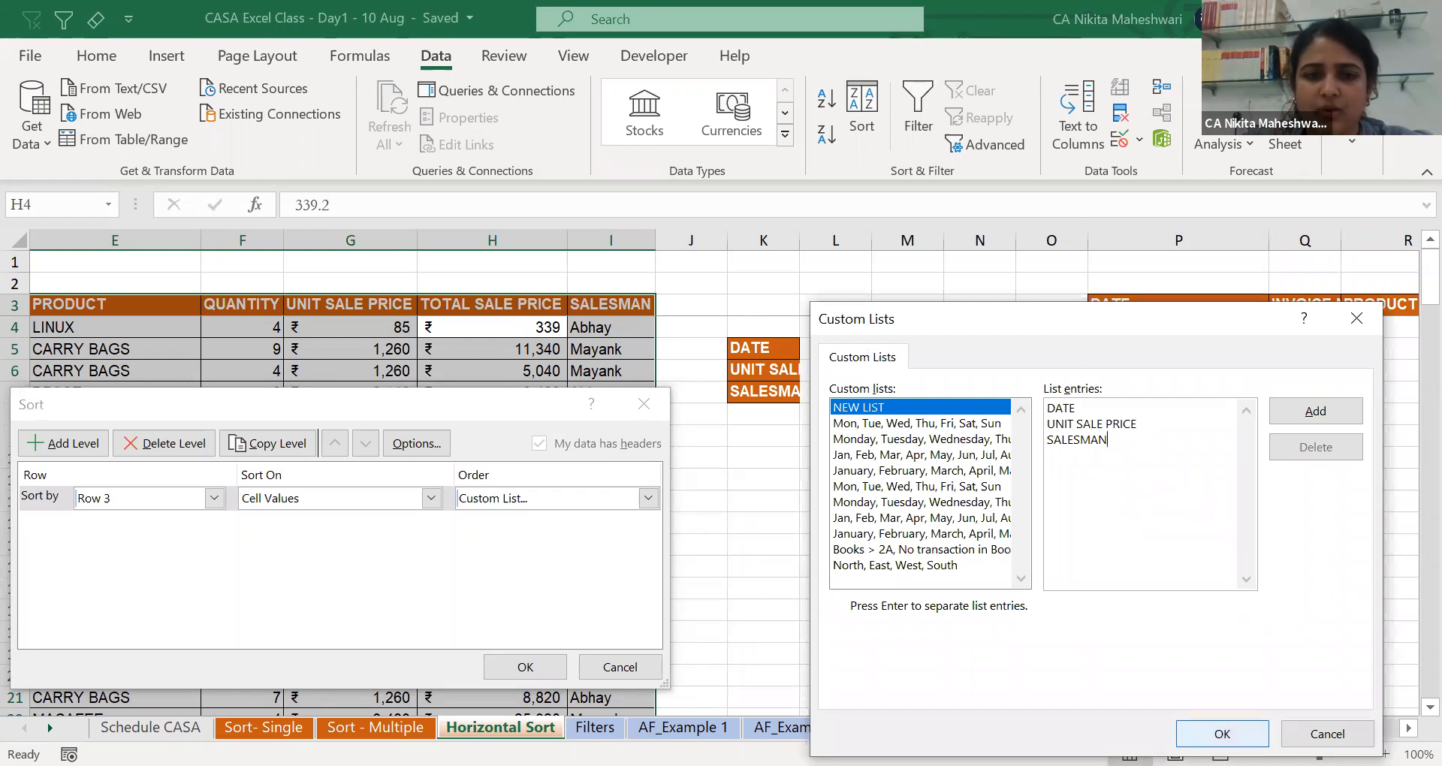
{"action": "left_click", "coordinate": [1223, 734]}
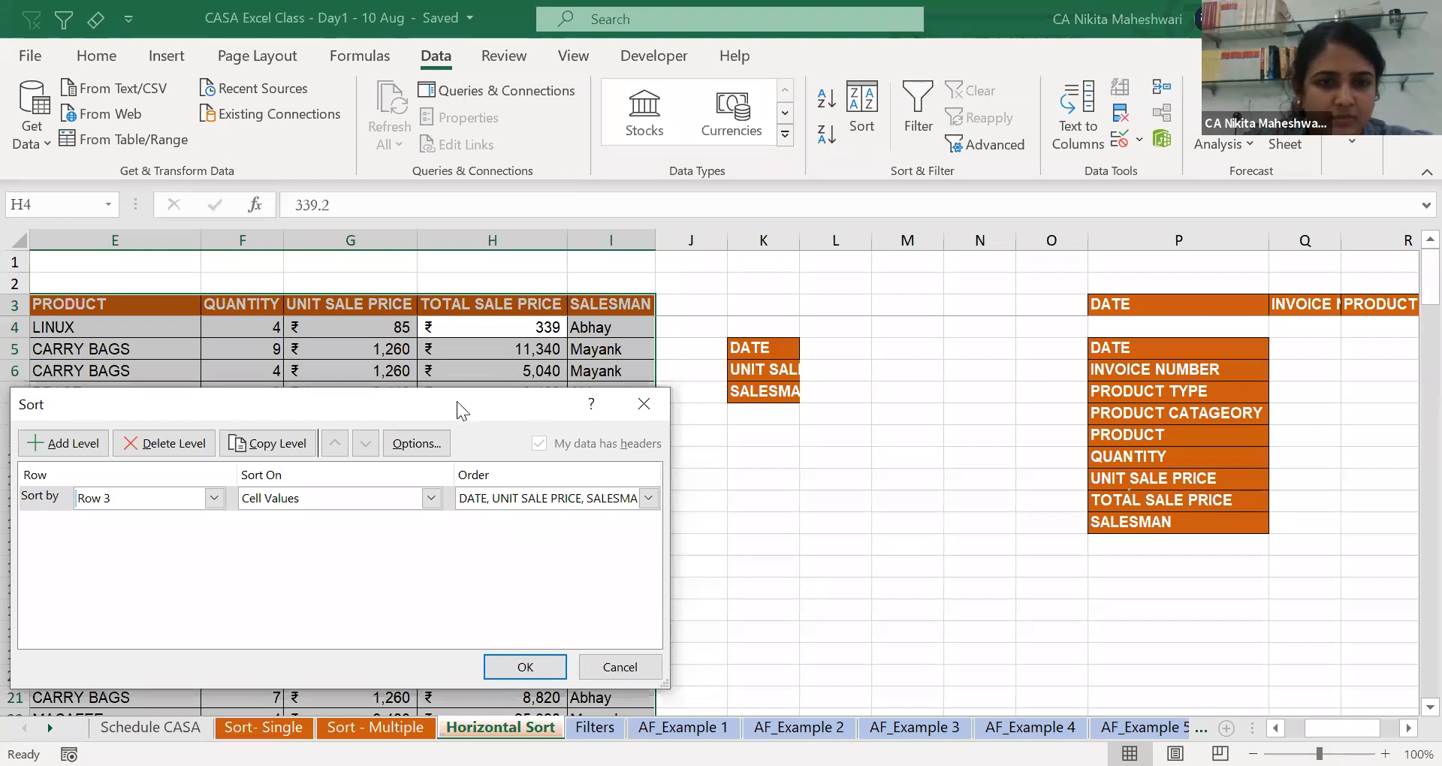
Review the table behind the Sort dialog and apply the horizontal sort.
{"action": "left_click_drag", "start_coordinate": [457, 402], "coordinate": [1166, 287]}
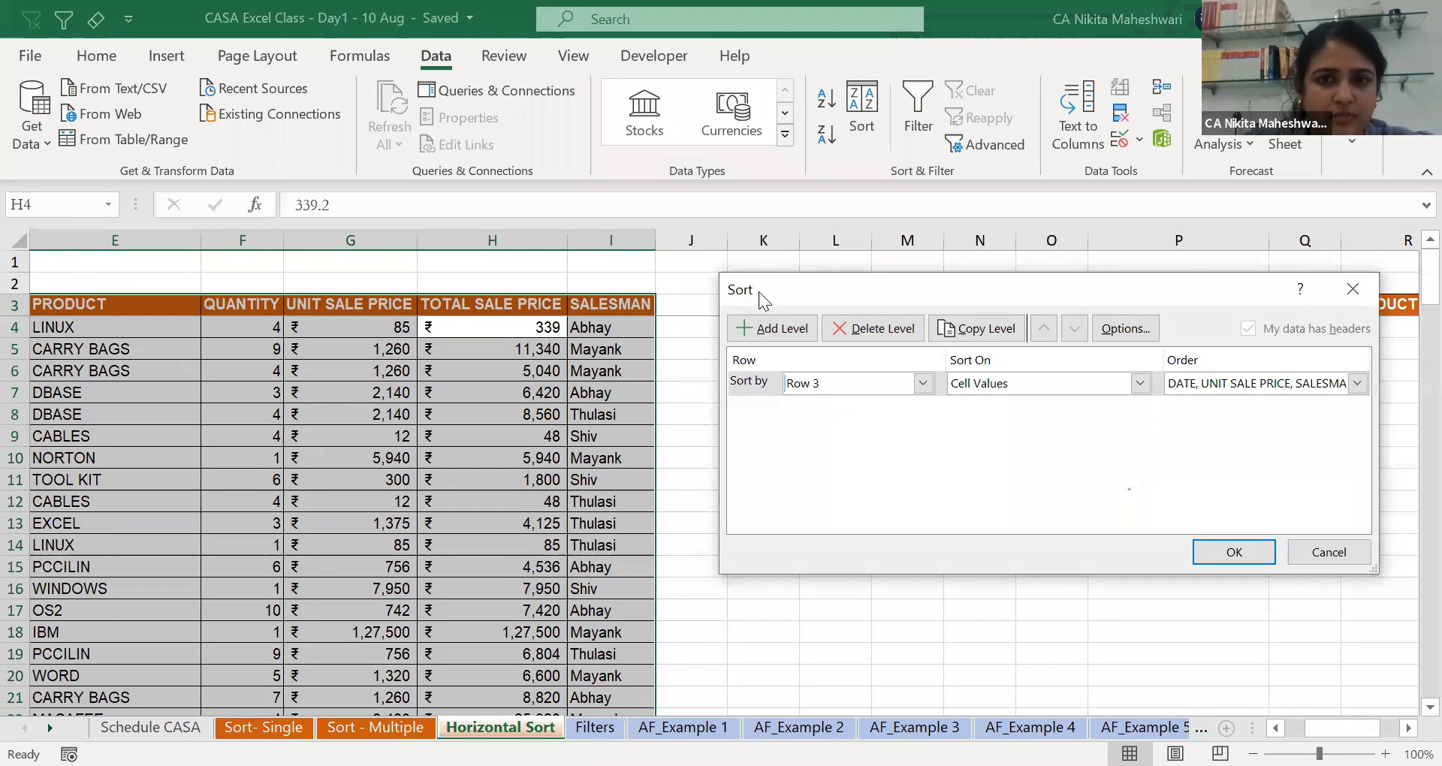
{"action": "left_click_drag", "start_coordinate": [758, 291], "coordinate": [223, 332]}
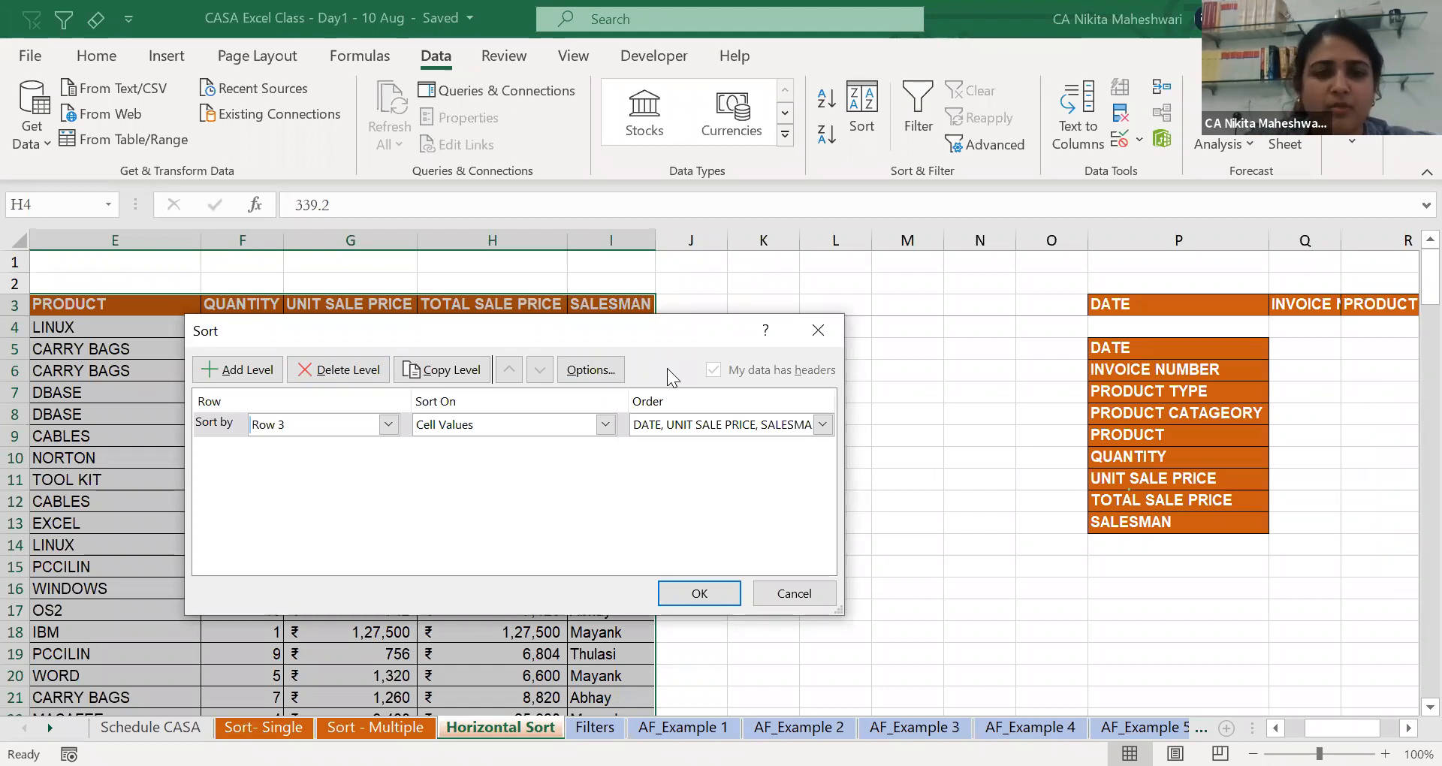
{"action": "left_click_drag", "start_coordinate": [628, 338], "coordinate": [1144, 258]}
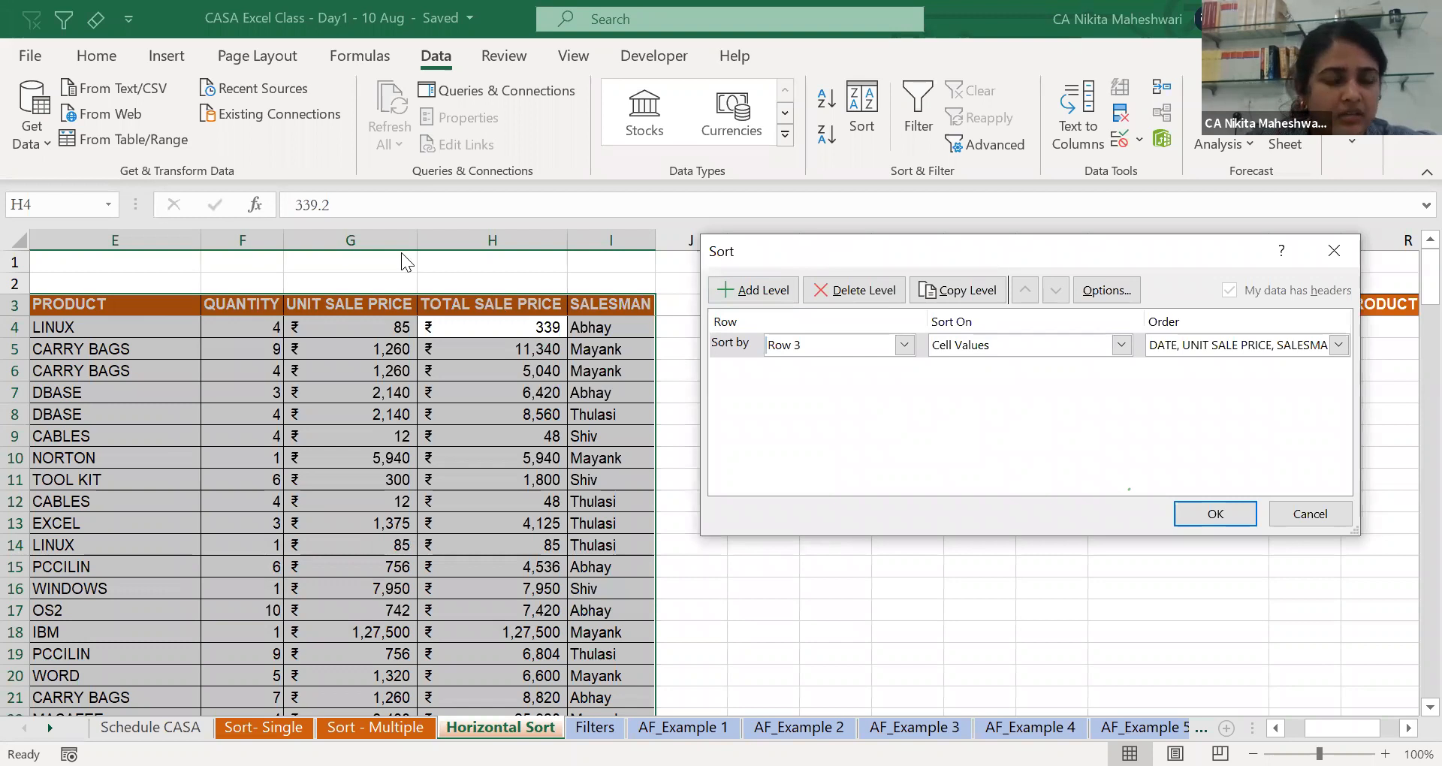
{"action": "left_click_drag", "start_coordinate": [869, 246], "coordinate": [377, 341]}
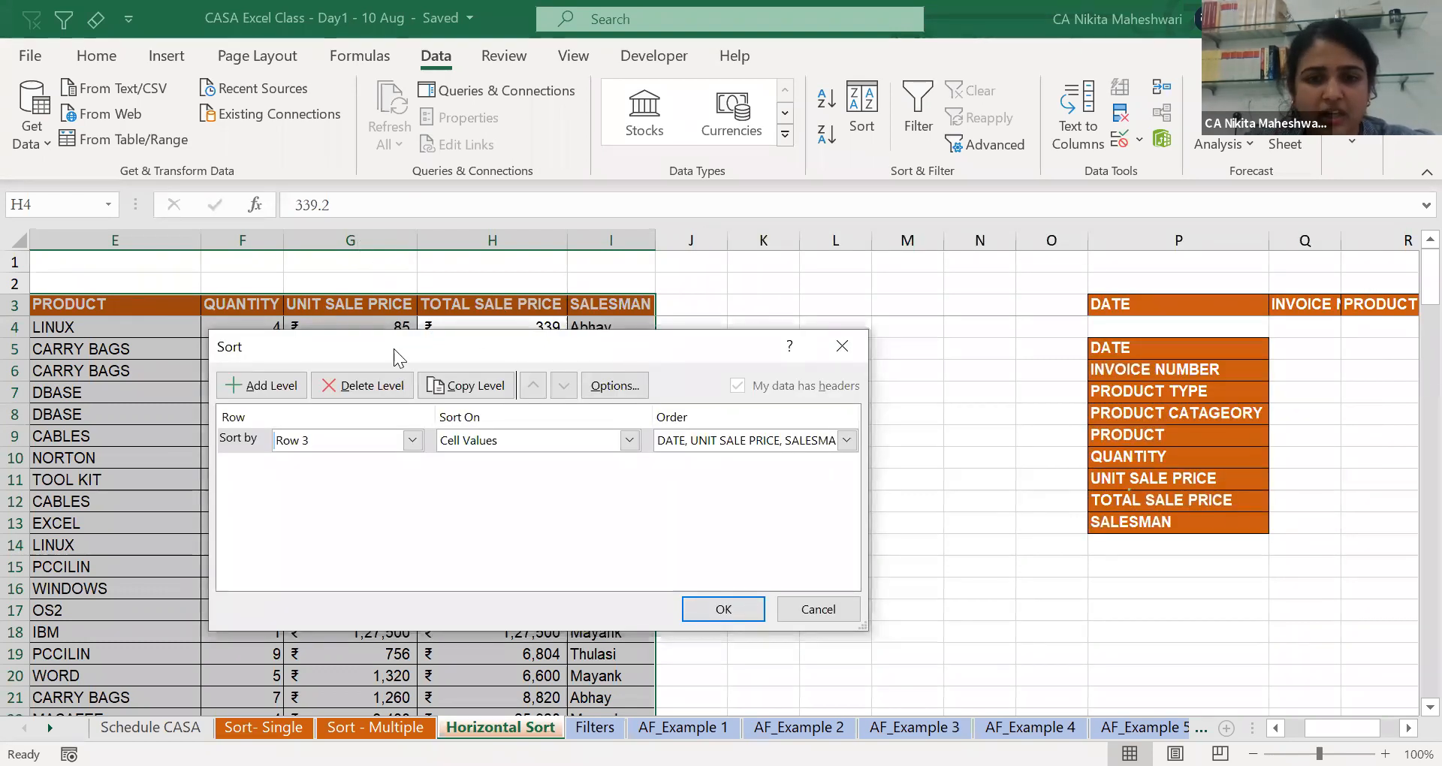
{"action": "left_click", "coordinate": [732, 605]}
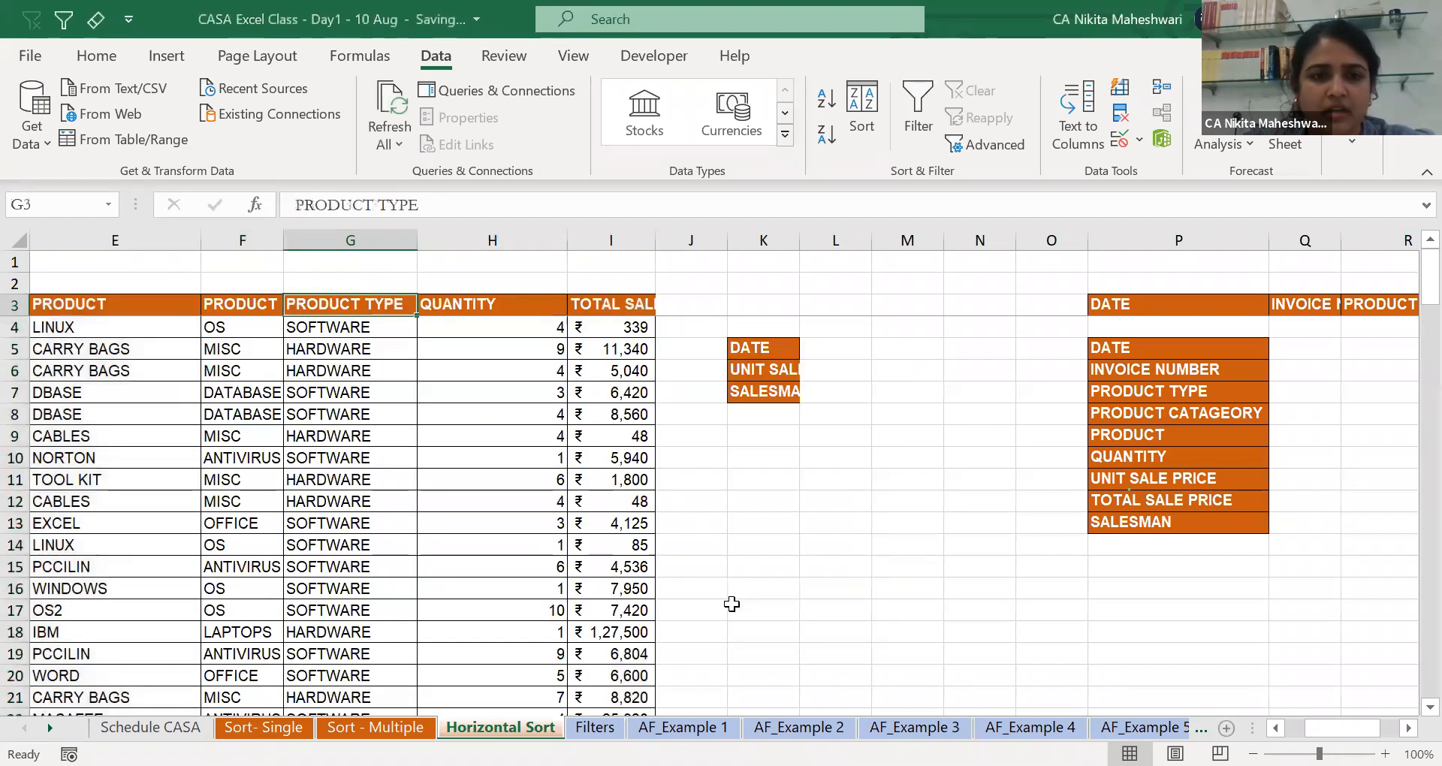
Examine the order of the column headers in row 3, from DATE through the columns not in the custom list.
{"action": "key", "text": "ctrl+Left"}
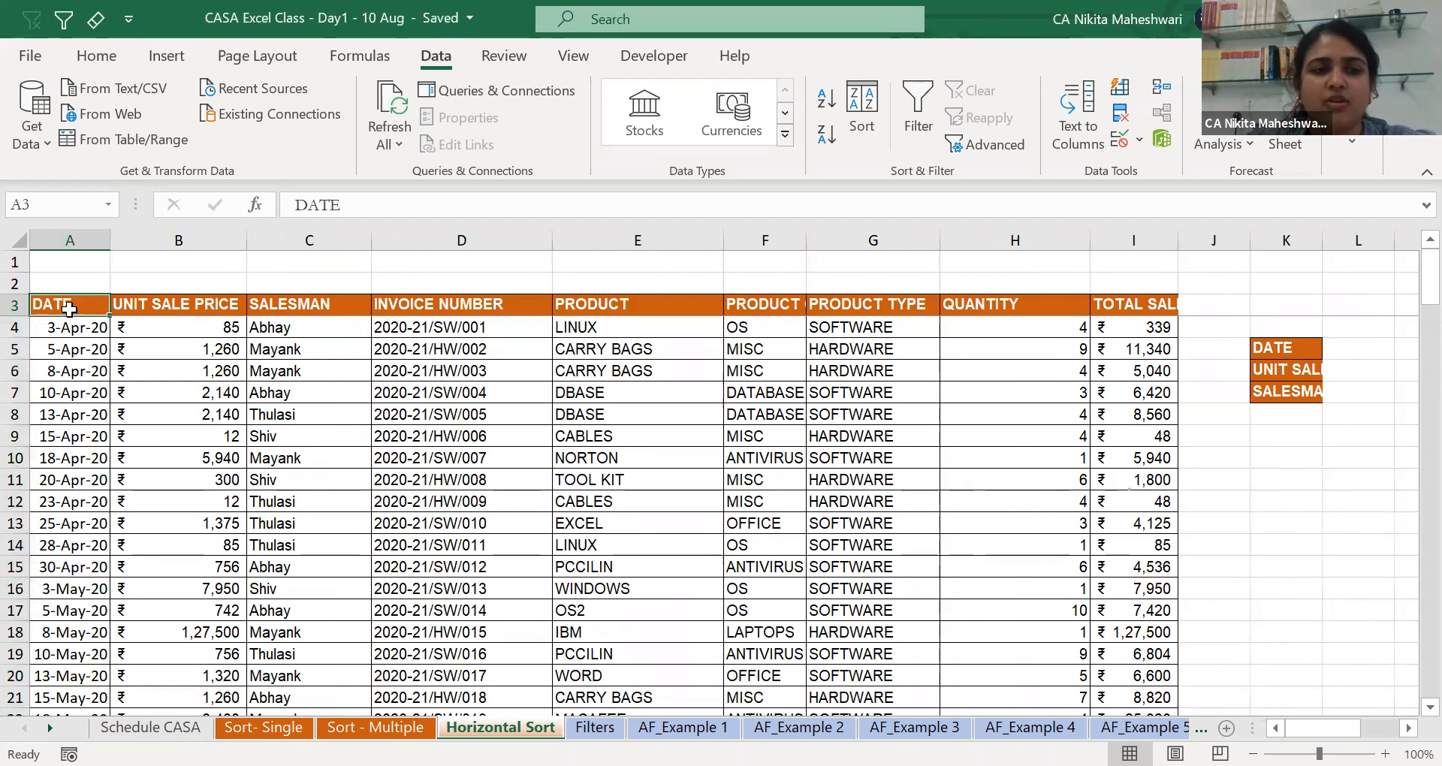
{"action": "left_click", "coordinate": [209, 308]}
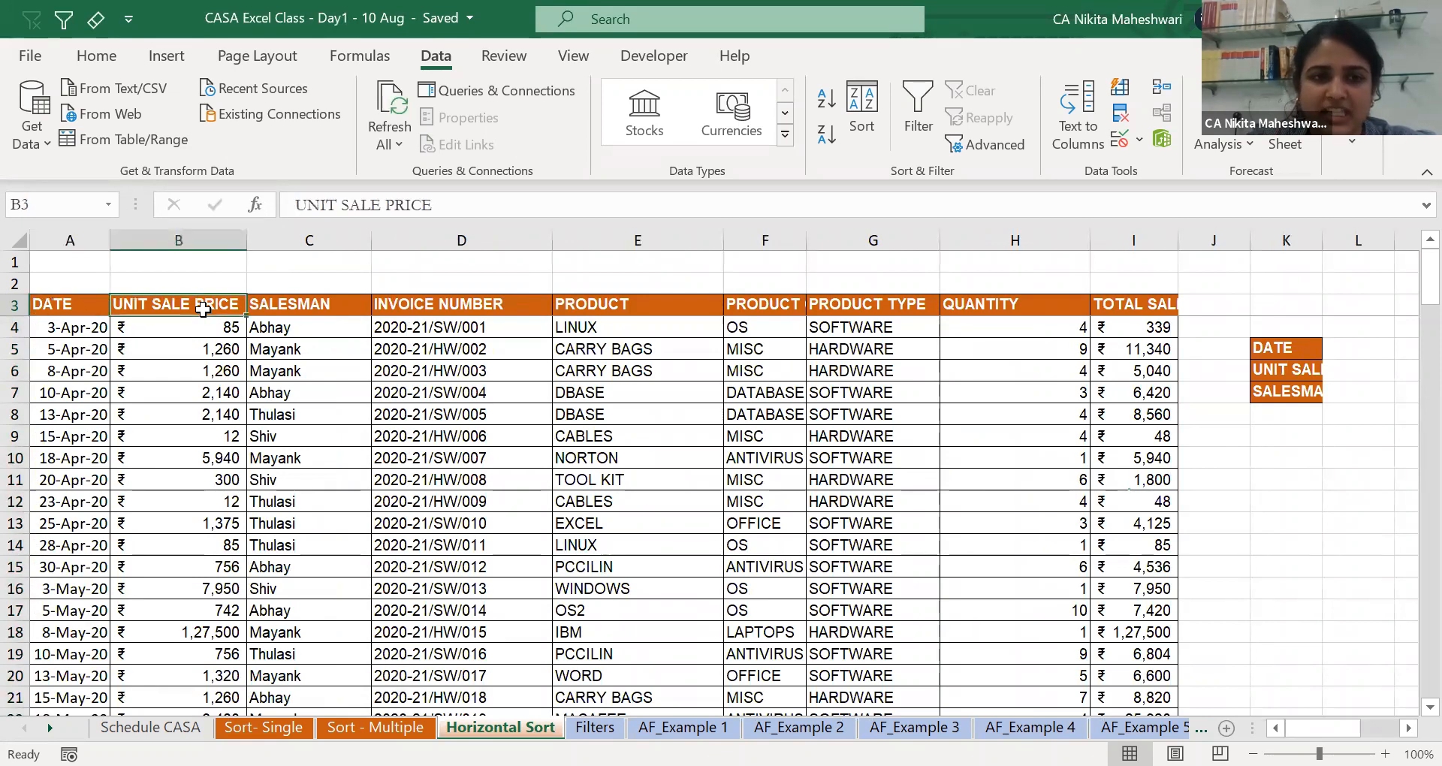
{"action": "left_click", "coordinate": [290, 308]}
{"action": "left_click_drag", "start_coordinate": [64, 305], "coordinate": [281, 308]}
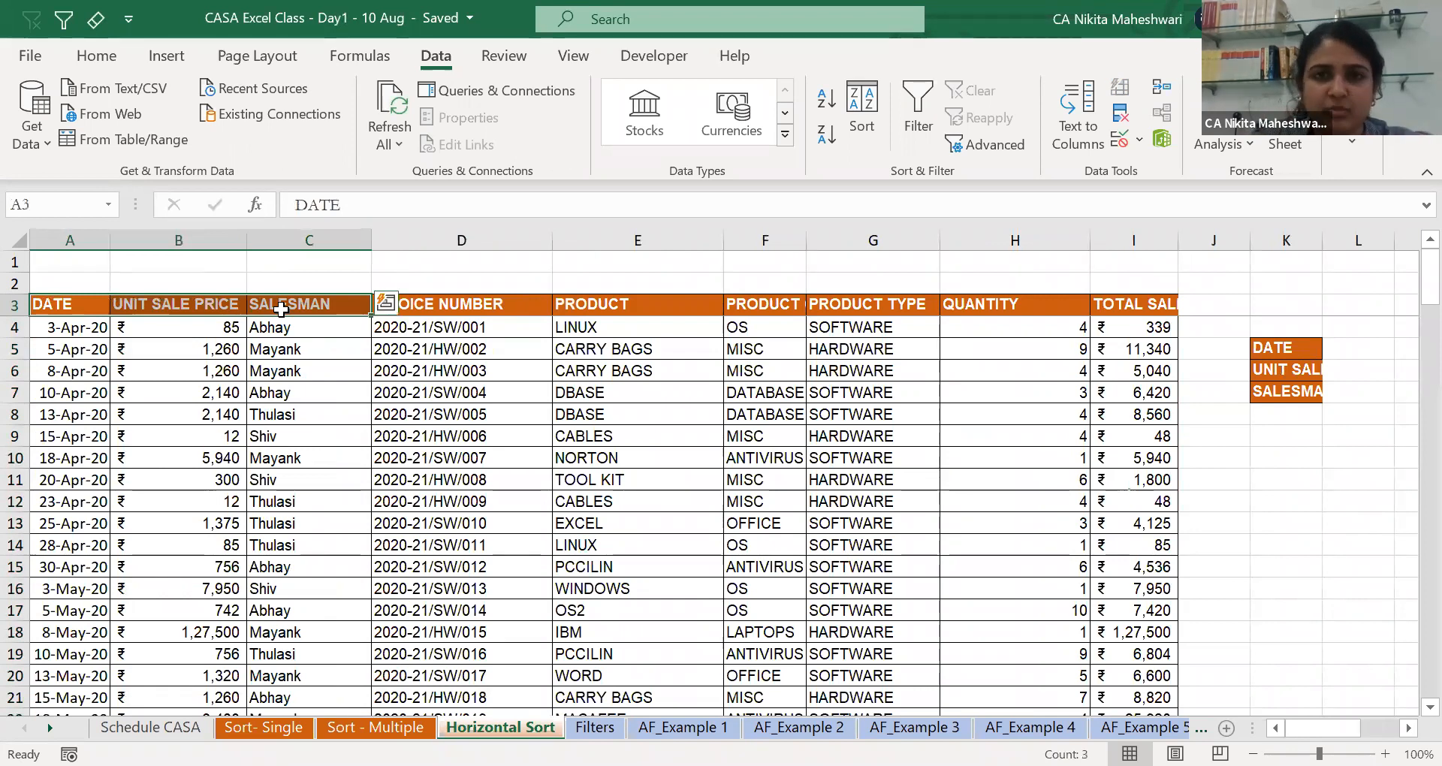
{"action": "key", "text": "Right"}
{"action": "key", "text": "Right"}
{"action": "key", "text": "Right"}
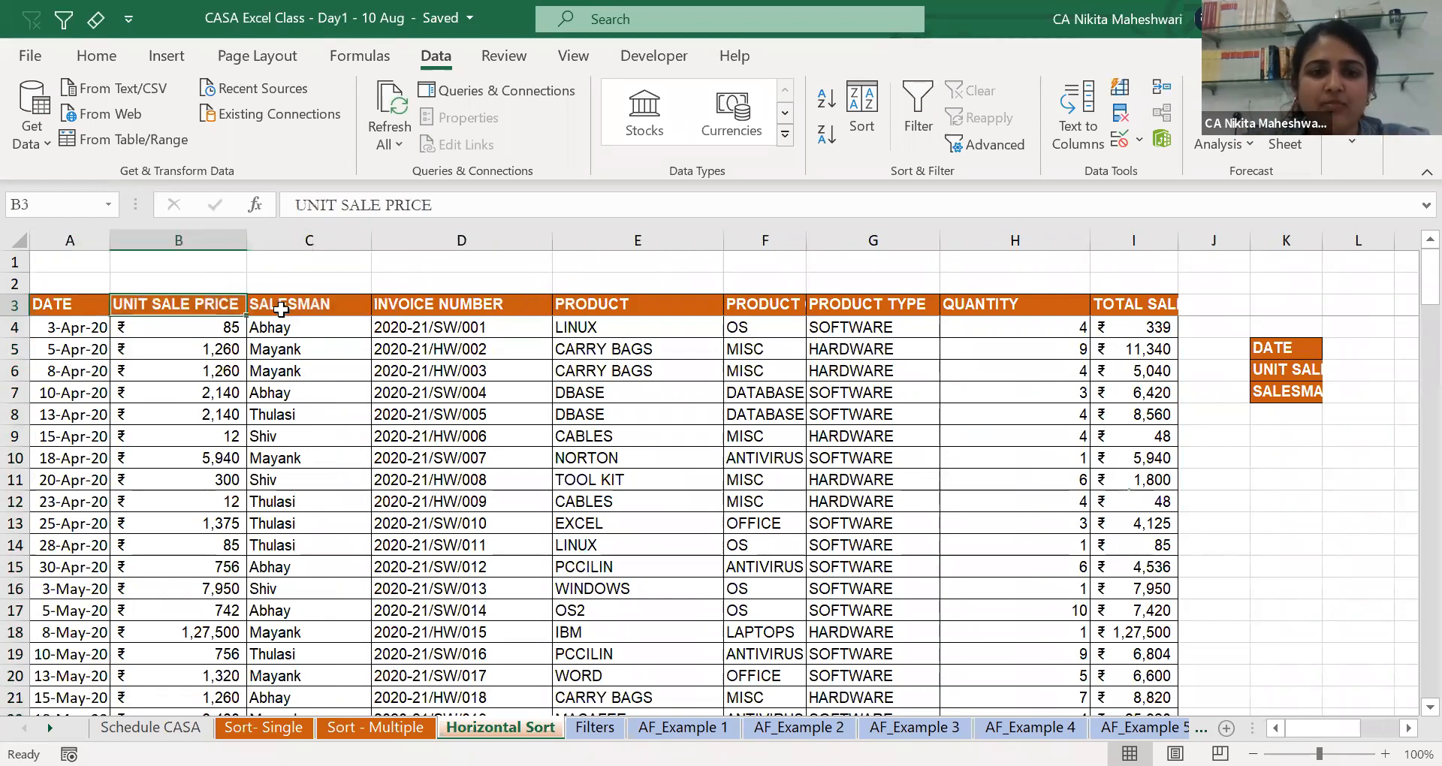
{"action": "key", "text": "ctrl+shift+Right"}
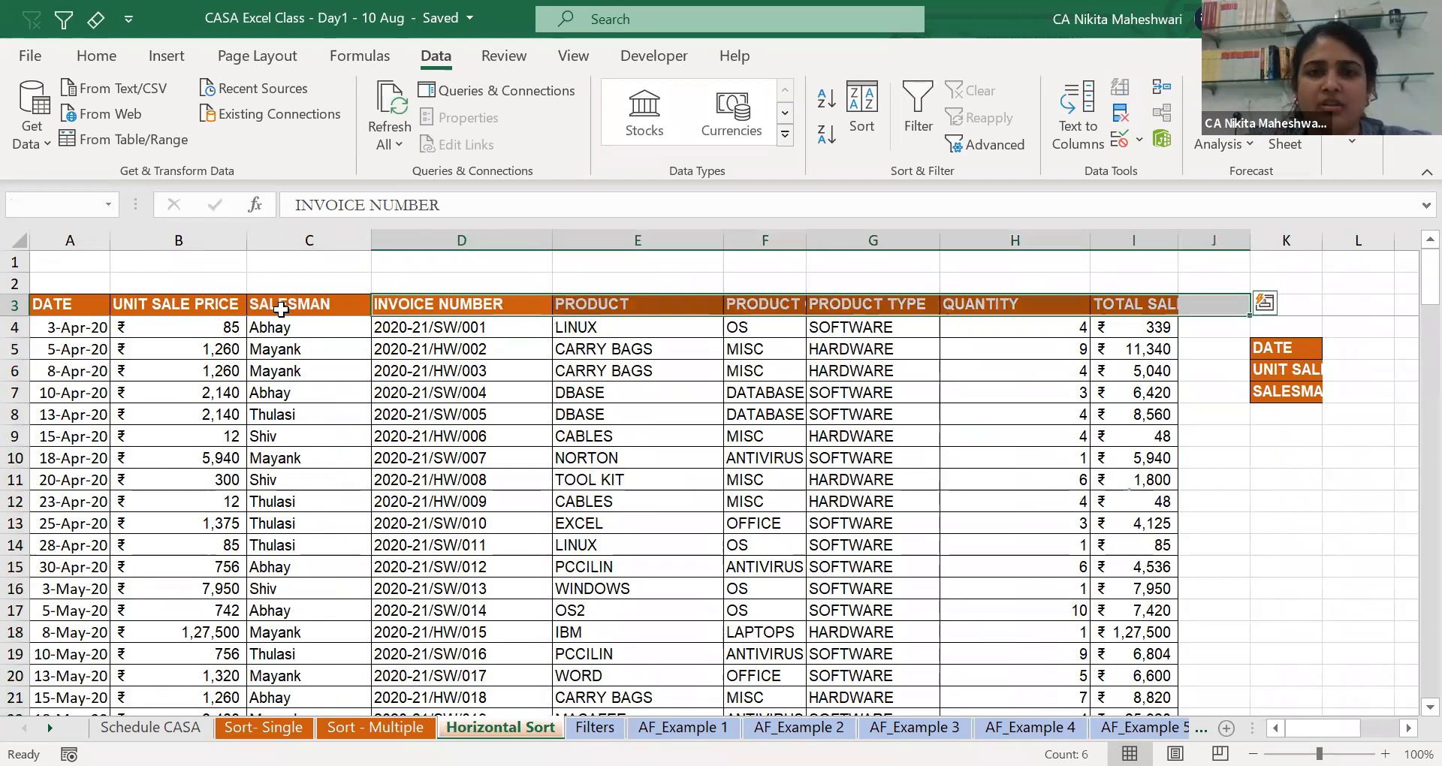
{"action": "key", "text": "Left"}
{"action": "key", "text": "Left"}
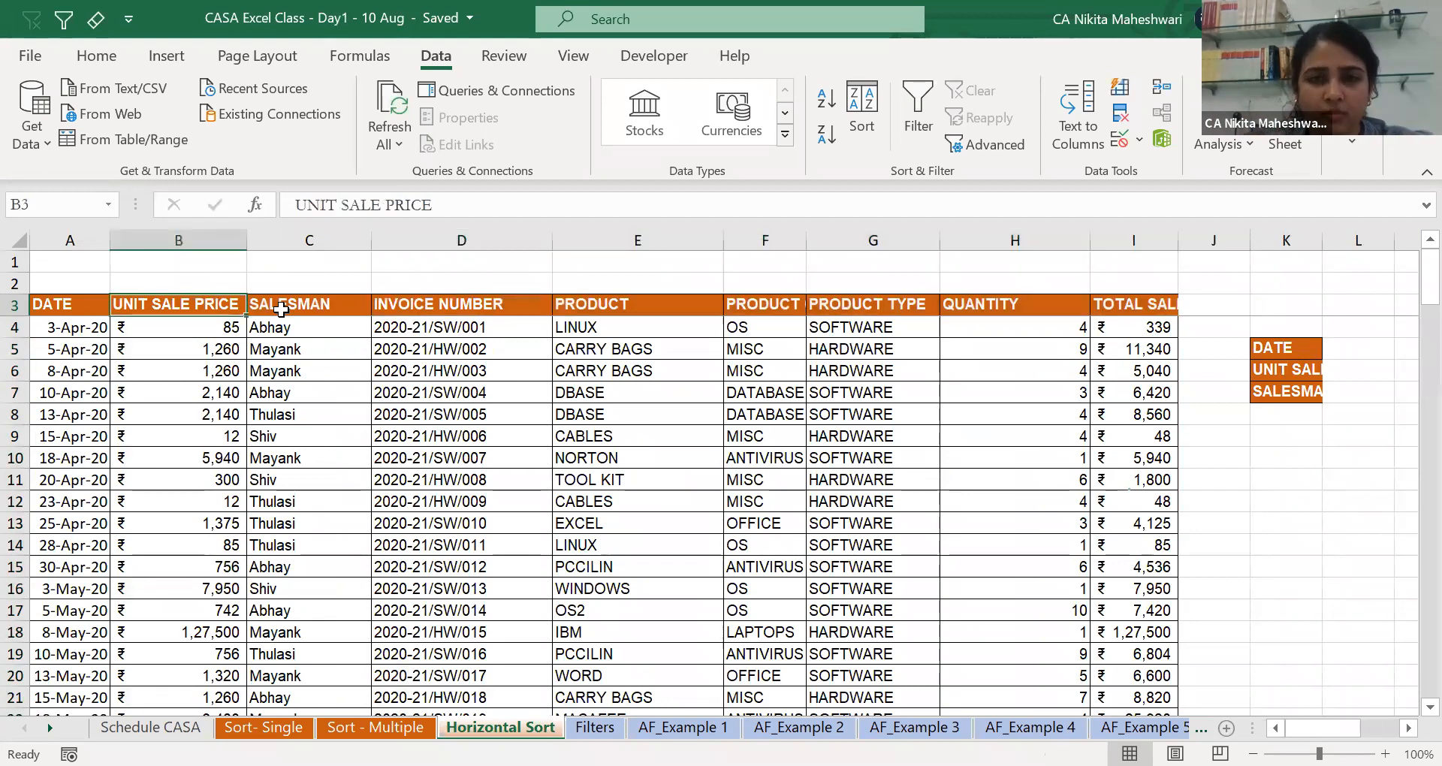
{"action": "key", "text": "Down"}
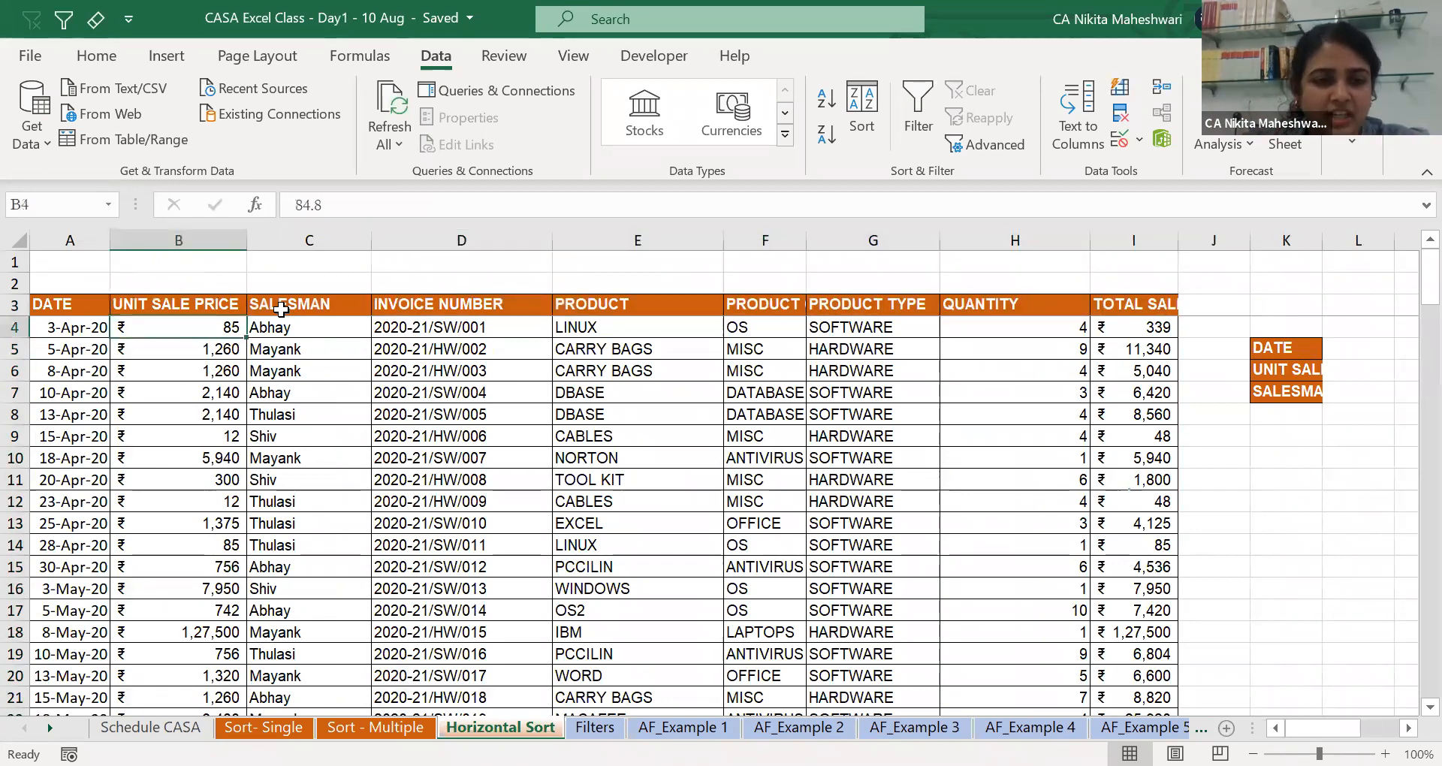
Fill the whole DATE, UNIT SALE PRICE and SALESMAN columns of the table, headers included, with orange.
{"action": "left_click", "coordinate": [281, 309]}
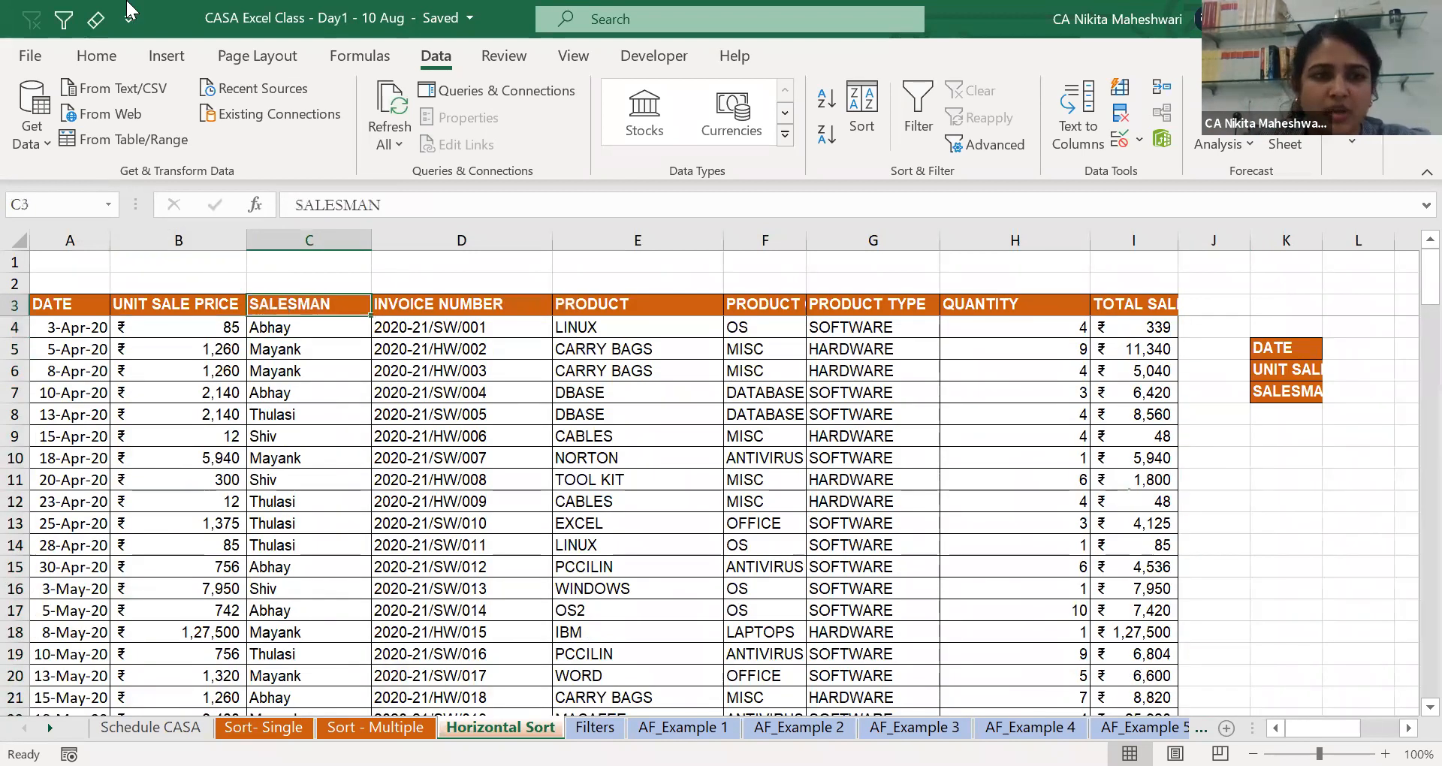
{"action": "key", "text": "ctrl+shift+Left"}
{"action": "key", "text": "ctrl+shift+Down"}
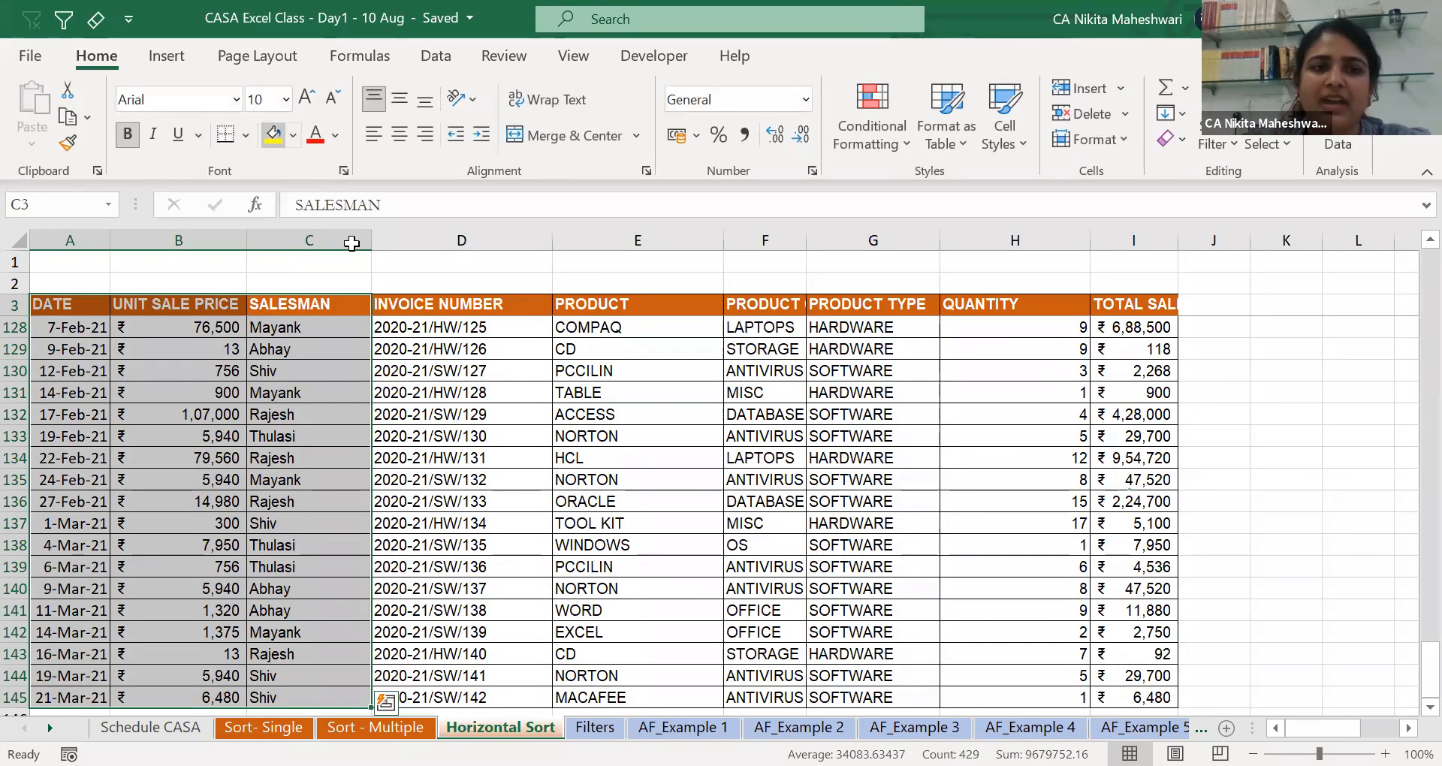
{"action": "left_click", "coordinate": [274, 135]}
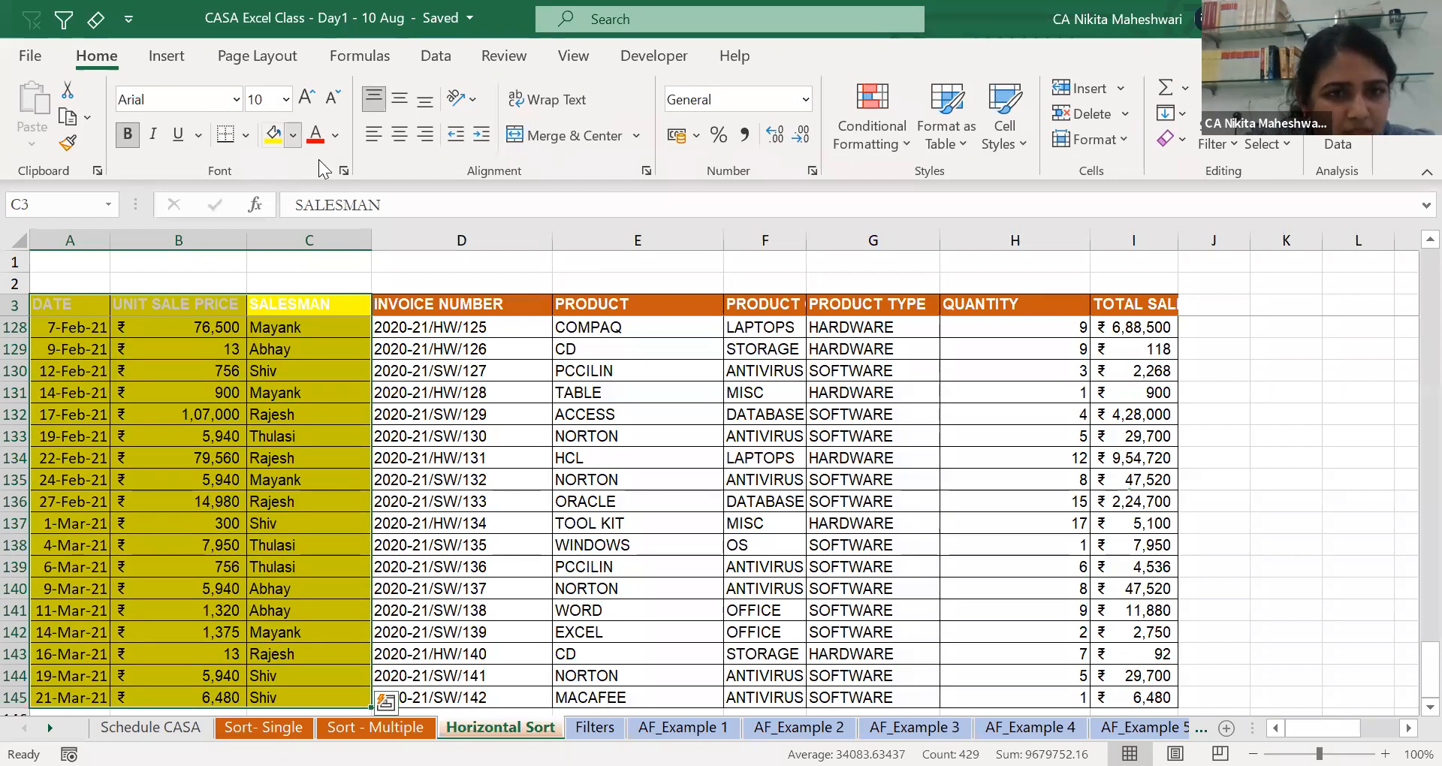
{"action": "left_click", "coordinate": [386, 213]}
{"action": "left_click", "coordinate": [501, 330]}
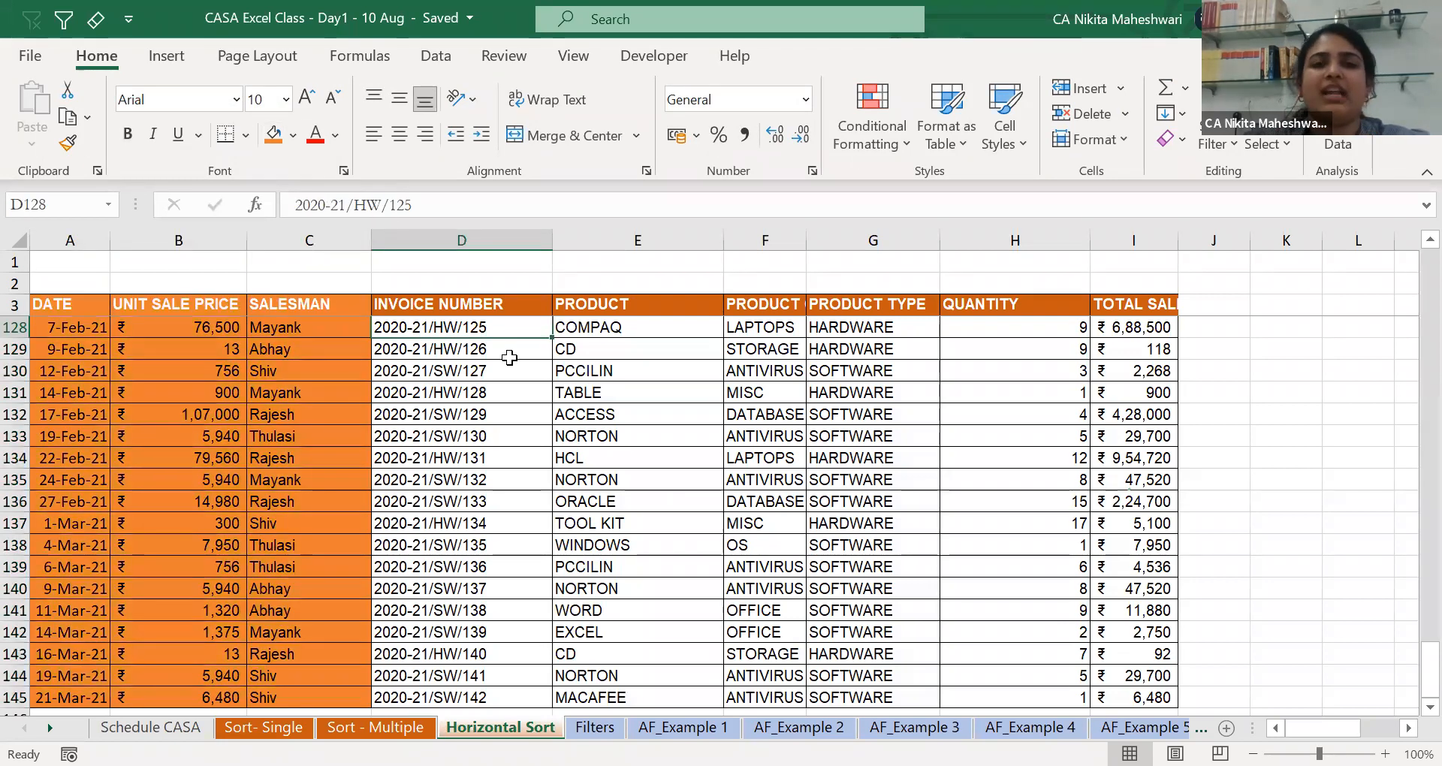
Examine the remaining unhighlighted columns from INVOICE NUMBER onward and return to the header row.
{"action": "left_click_drag", "start_coordinate": [427, 350], "coordinate": [951, 378]}
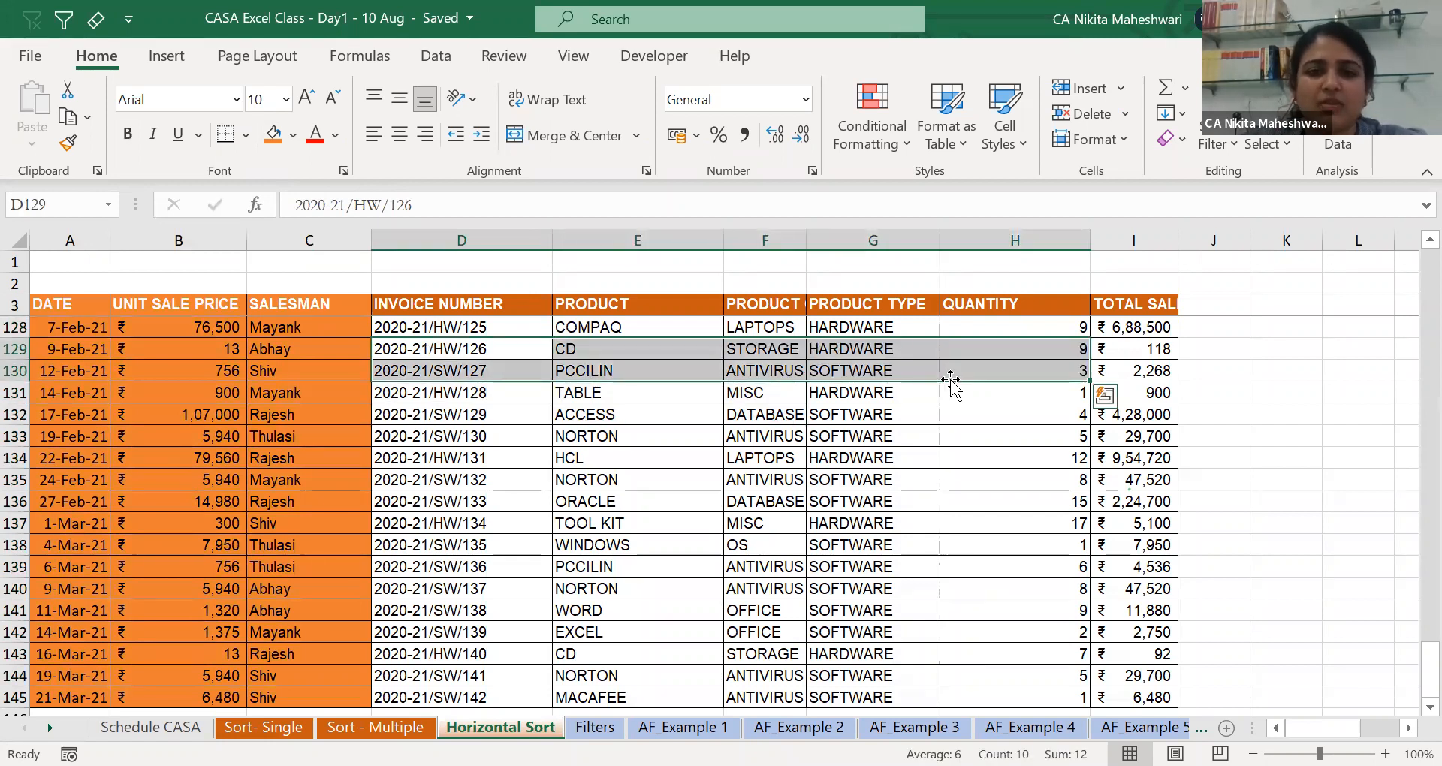
{"action": "key", "text": "shift+Right"}
{"action": "key", "text": "shift+Right"}
{"action": "key", "text": "shift+Right"}
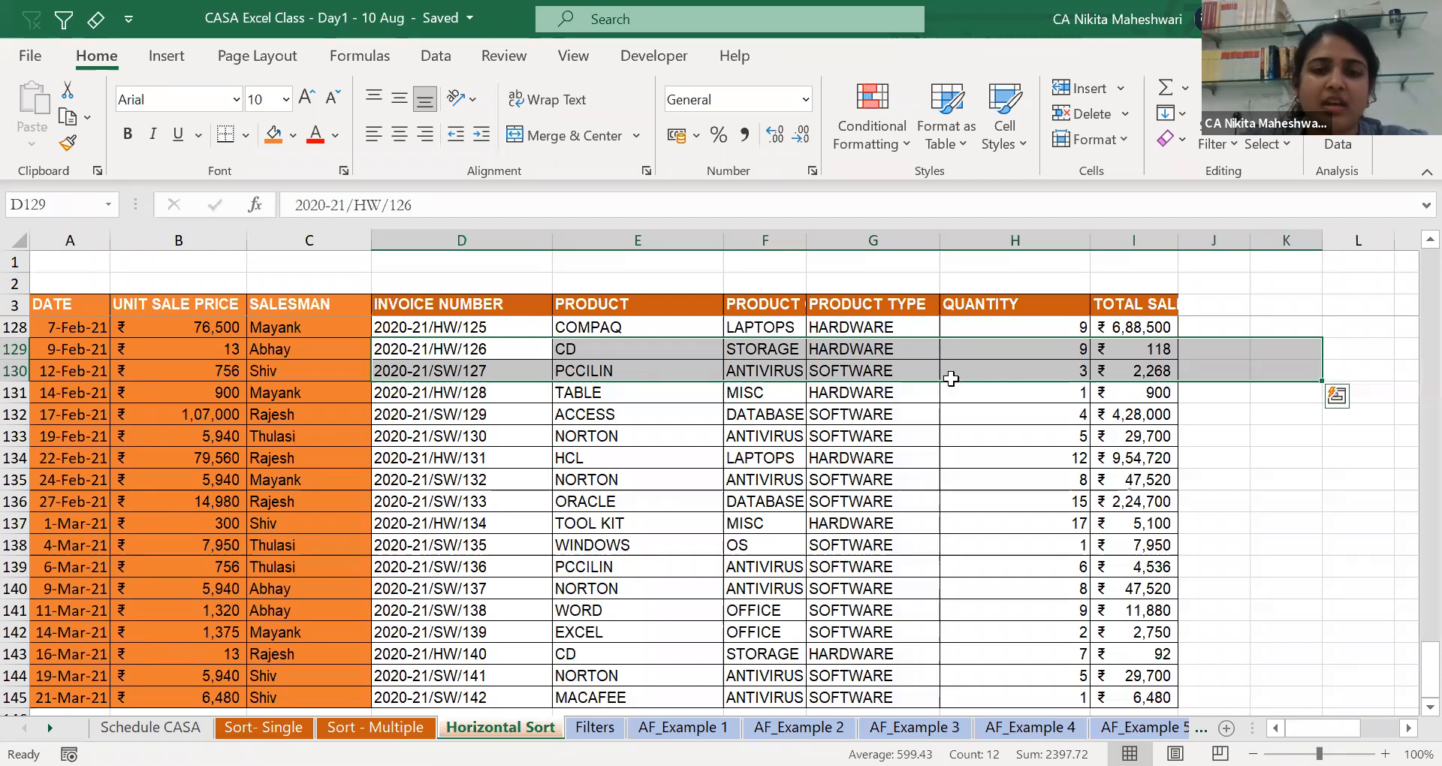
{"action": "key", "text": "Up"}
{"action": "key", "text": "Up"}
{"action": "key", "text": "Up"}
{"action": "key", "text": "Up"}
{"action": "key", "text": "Up"}
{"action": "key", "text": "Up"}
{"action": "key", "text": "ctrl+Up"}
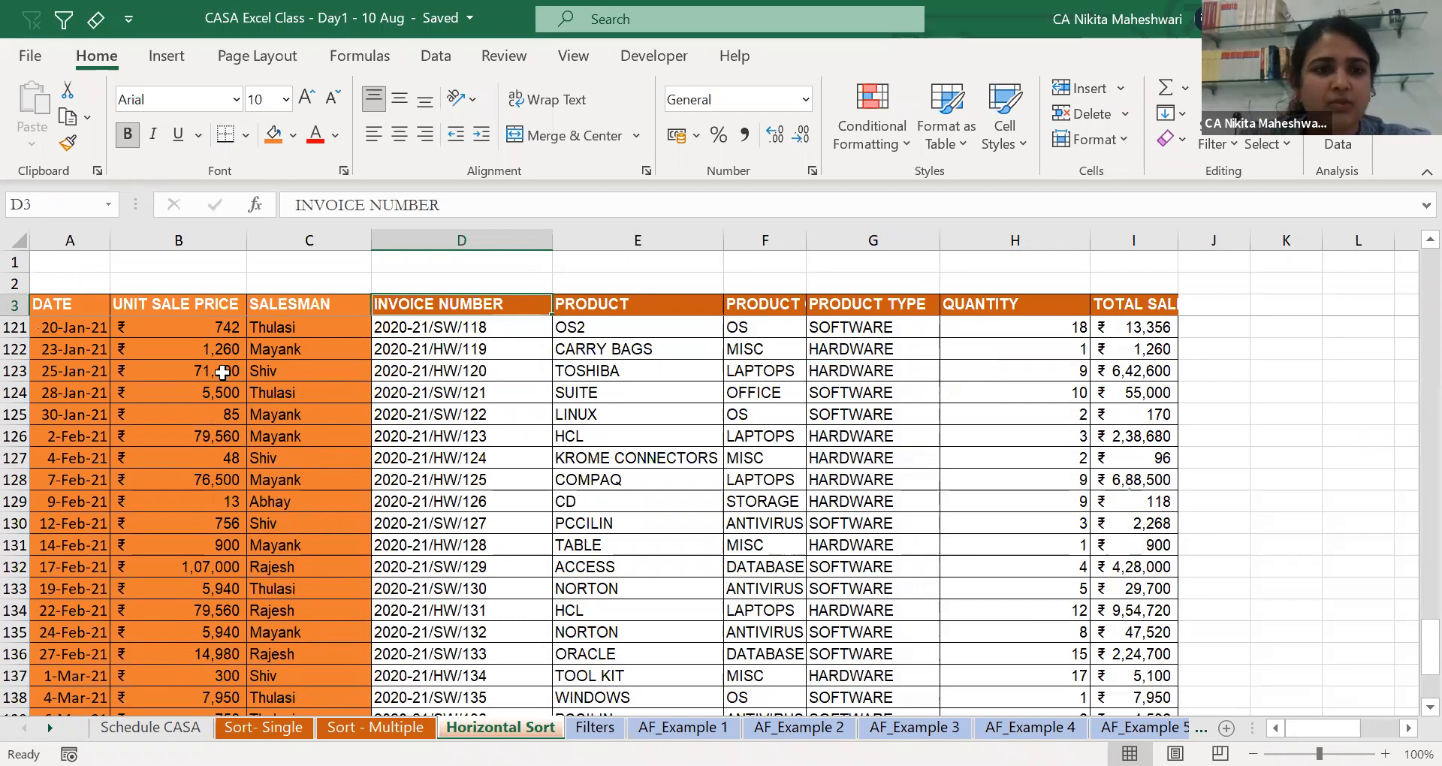
{"action": "left_click", "coordinate": [190, 331]}
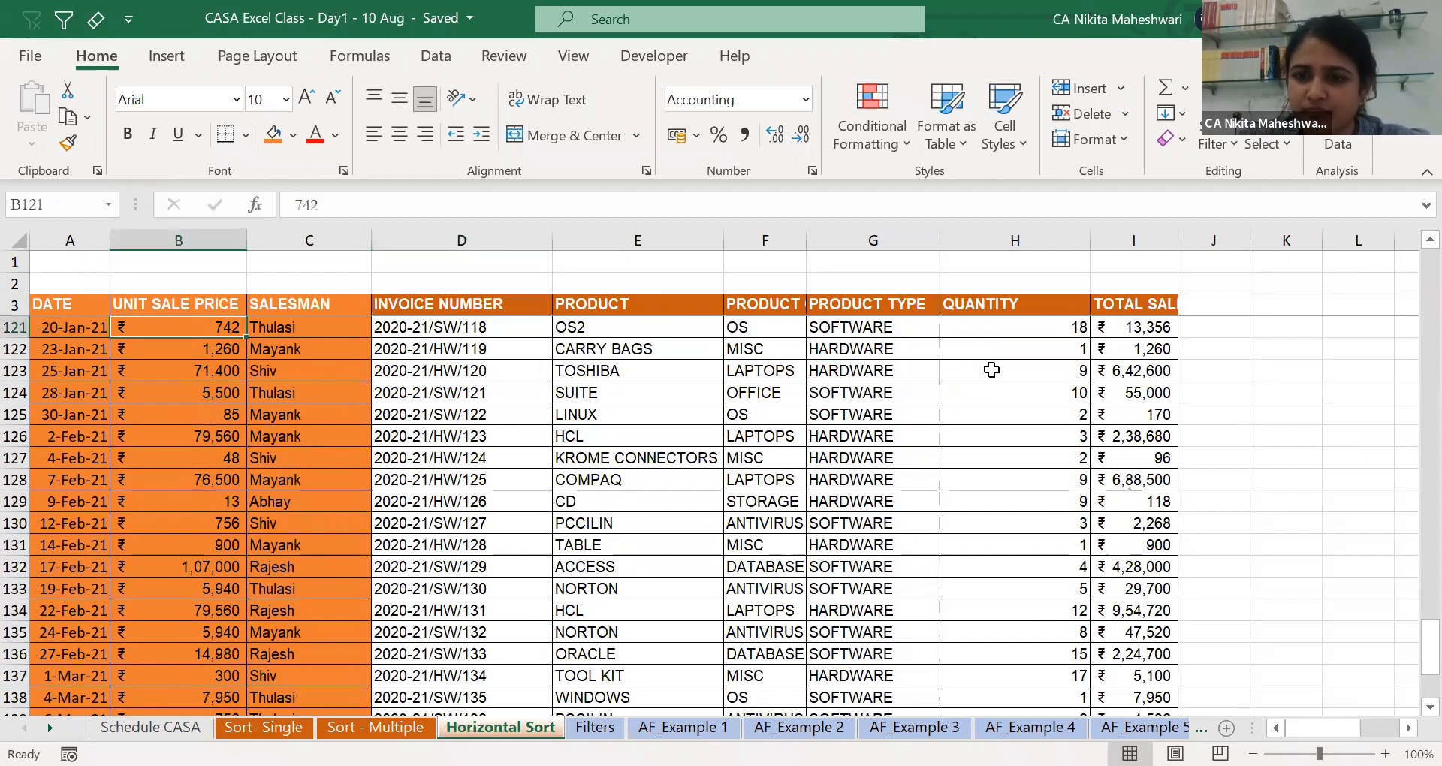
{"action": "key", "text": "alt+Tab"}
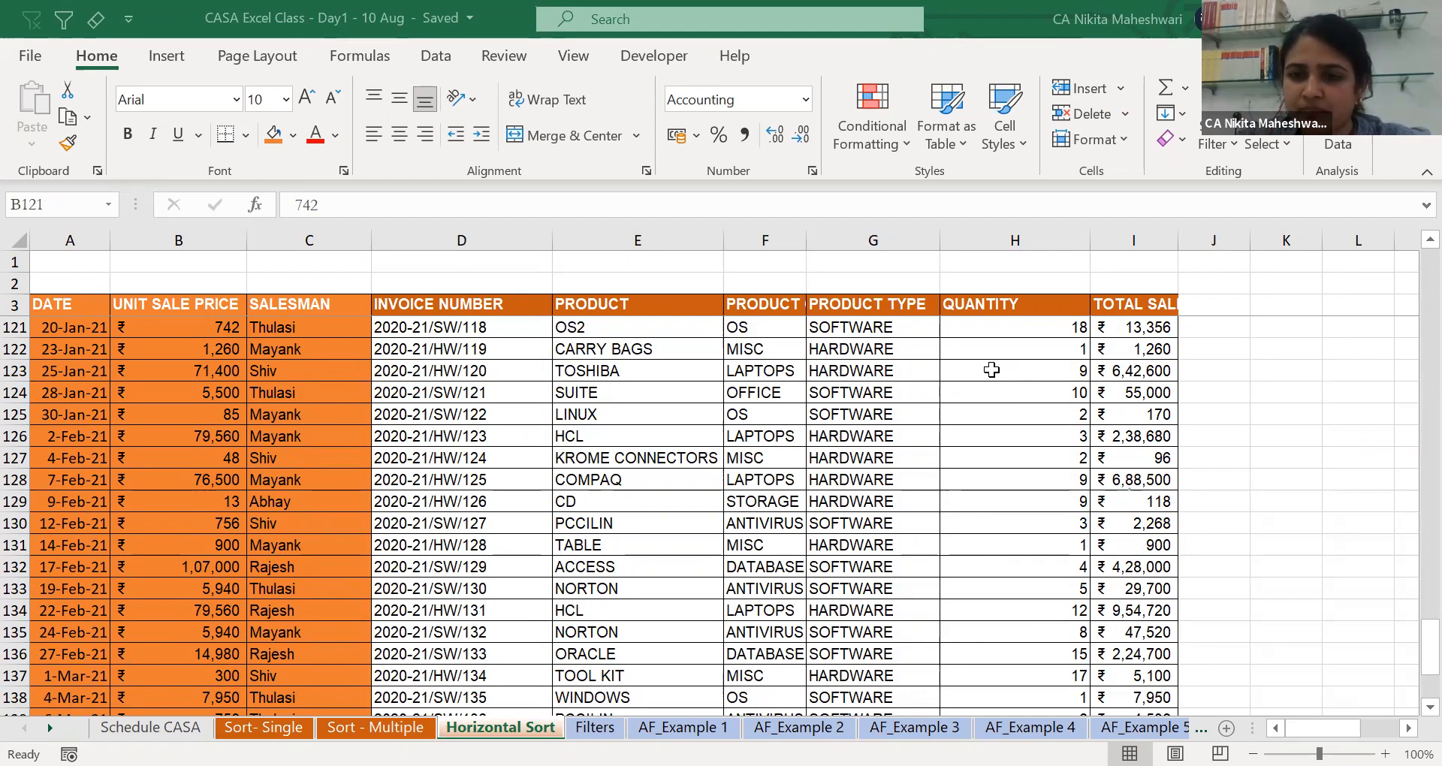
{"action": "left_click", "coordinate": [819, 304]}
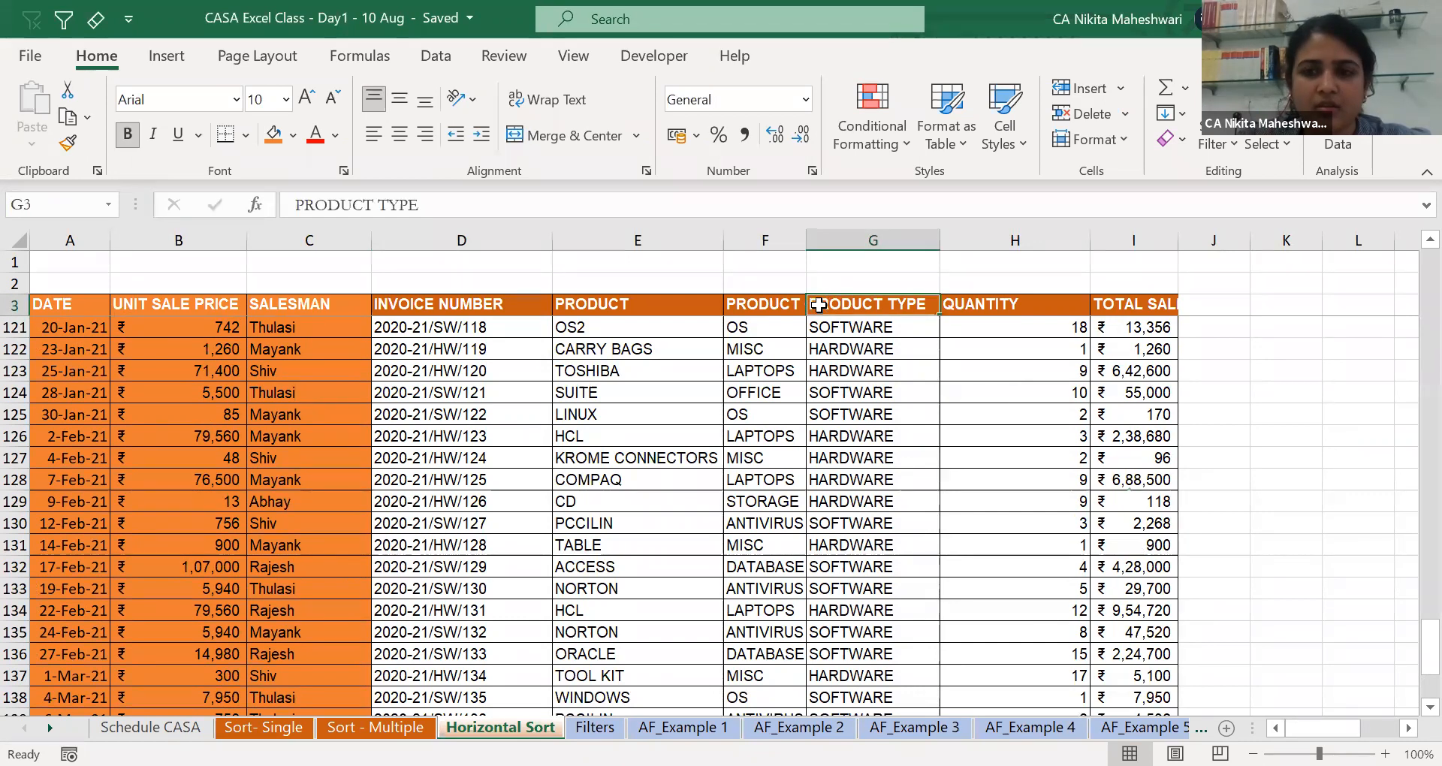
Copy the separate header row in P3:X3, from DATE through SALESMAN.
{"action": "key", "text": "Right"}
{"action": "key", "text": "Right"}
{"action": "key", "text": "Right"}
{"action": "key", "text": "Right"}
{"action": "key", "text": "Right"}
{"action": "key", "text": "Right"}
{"action": "key", "text": "Right"}
{"action": "key", "text": "Right"}
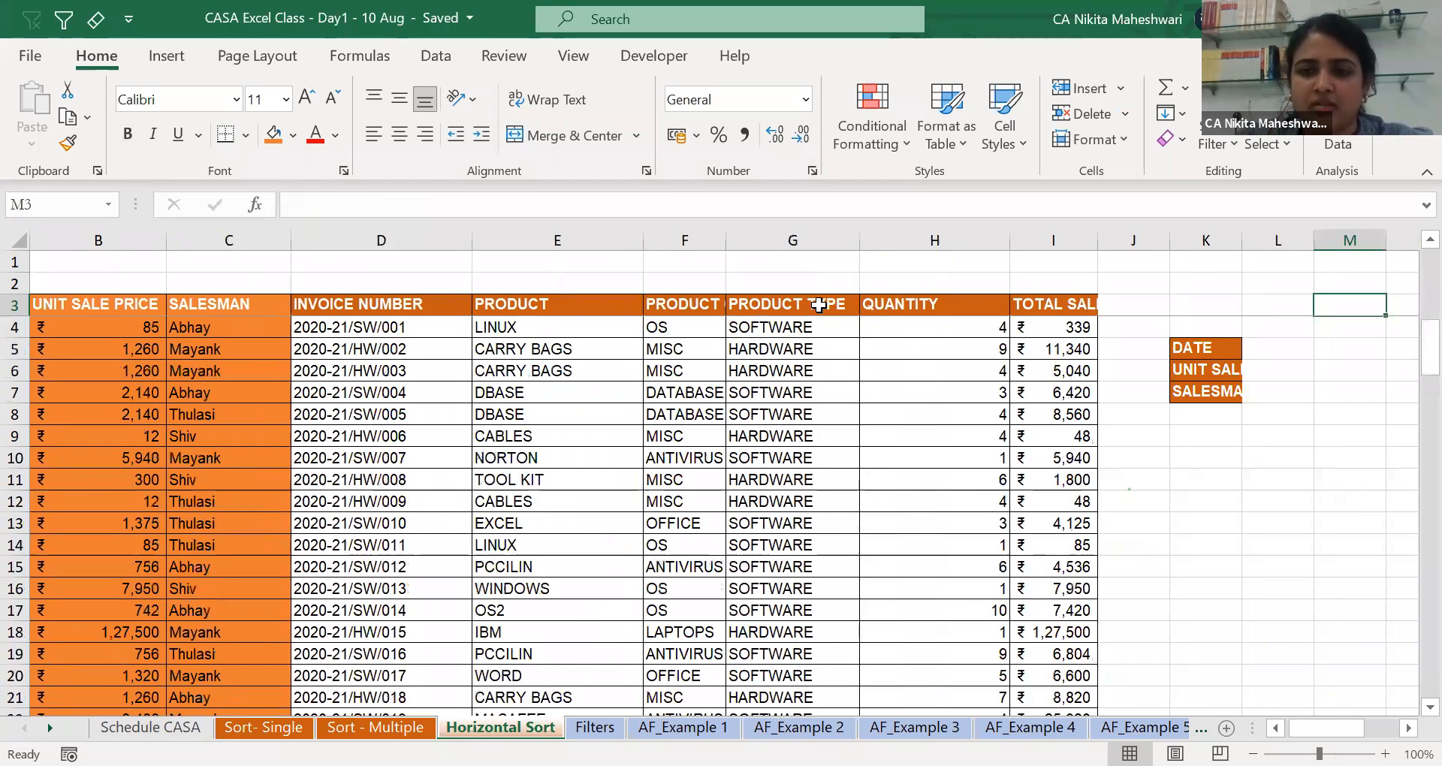
{"action": "key", "text": "Right"}
{"action": "key", "text": "Right"}
{"action": "key", "text": "Right"}
{"action": "key", "text": "Right"}
{"action": "key", "text": "Right"}
{"action": "key", "text": "Right"}
{"action": "key", "text": "Right"}
{"action": "key", "text": "Right"}
{"action": "key", "text": "Right"}
{"action": "key", "text": "Right"}
{"action": "key", "text": "Right"}
{"action": "key", "text": "Right"}
{"action": "key", "text": "Right"}
{"action": "key", "text": "Right"}
{"action": "key", "text": "Right"}
{"action": "key", "text": "Left"}
{"action": "key", "text": "Left"}
{"action": "key", "text": "Left"}
{"action": "key", "text": "Left"}
{"action": "key", "text": "Left"}
{"action": "key", "text": "Down"}
{"action": "key", "text": "Down"}
{"action": "key", "text": "Left"}
{"action": "key", "text": "Left"}
{"action": "key", "text": "Left"}
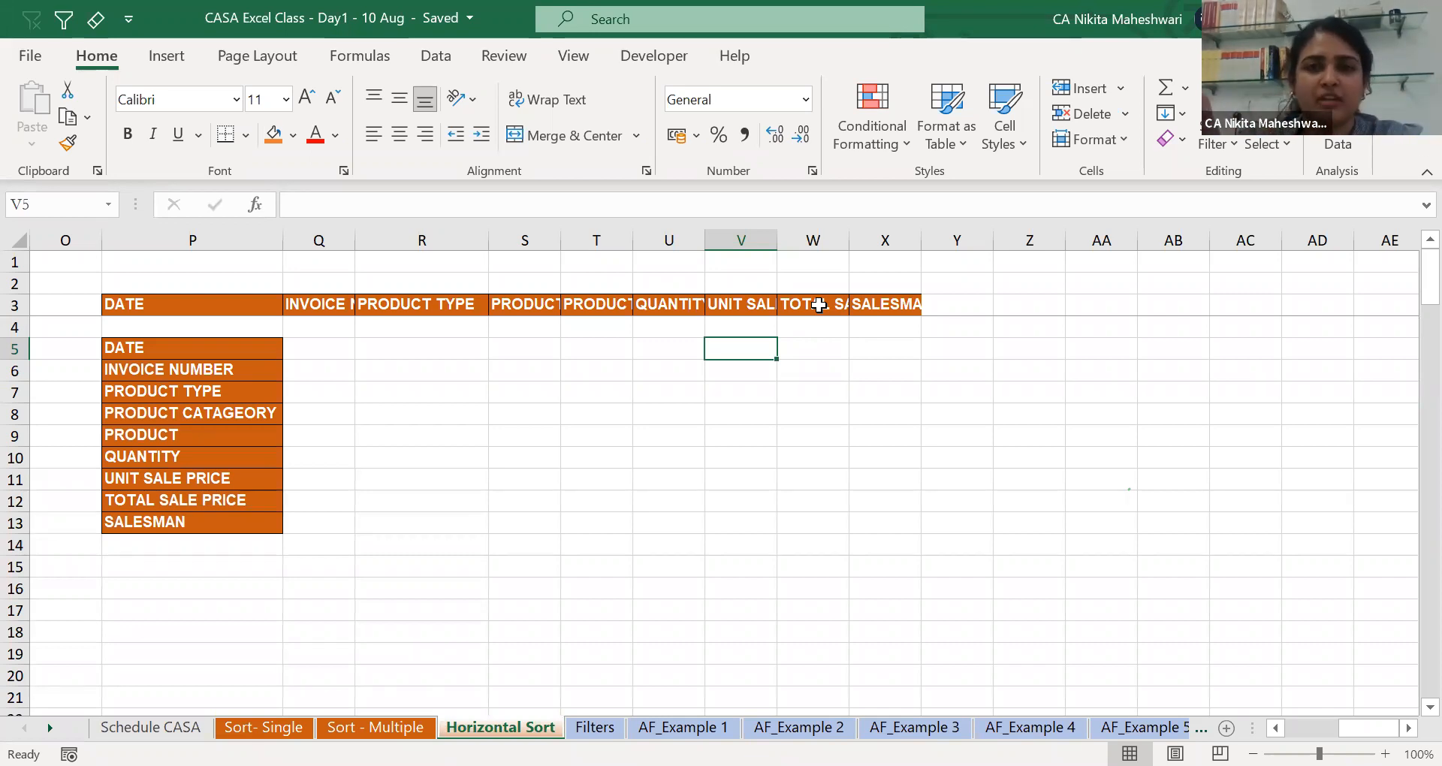
{"action": "left_click_drag", "start_coordinate": [201, 308], "coordinate": [882, 303]}
{"action": "key", "text": "ctrl+c"}
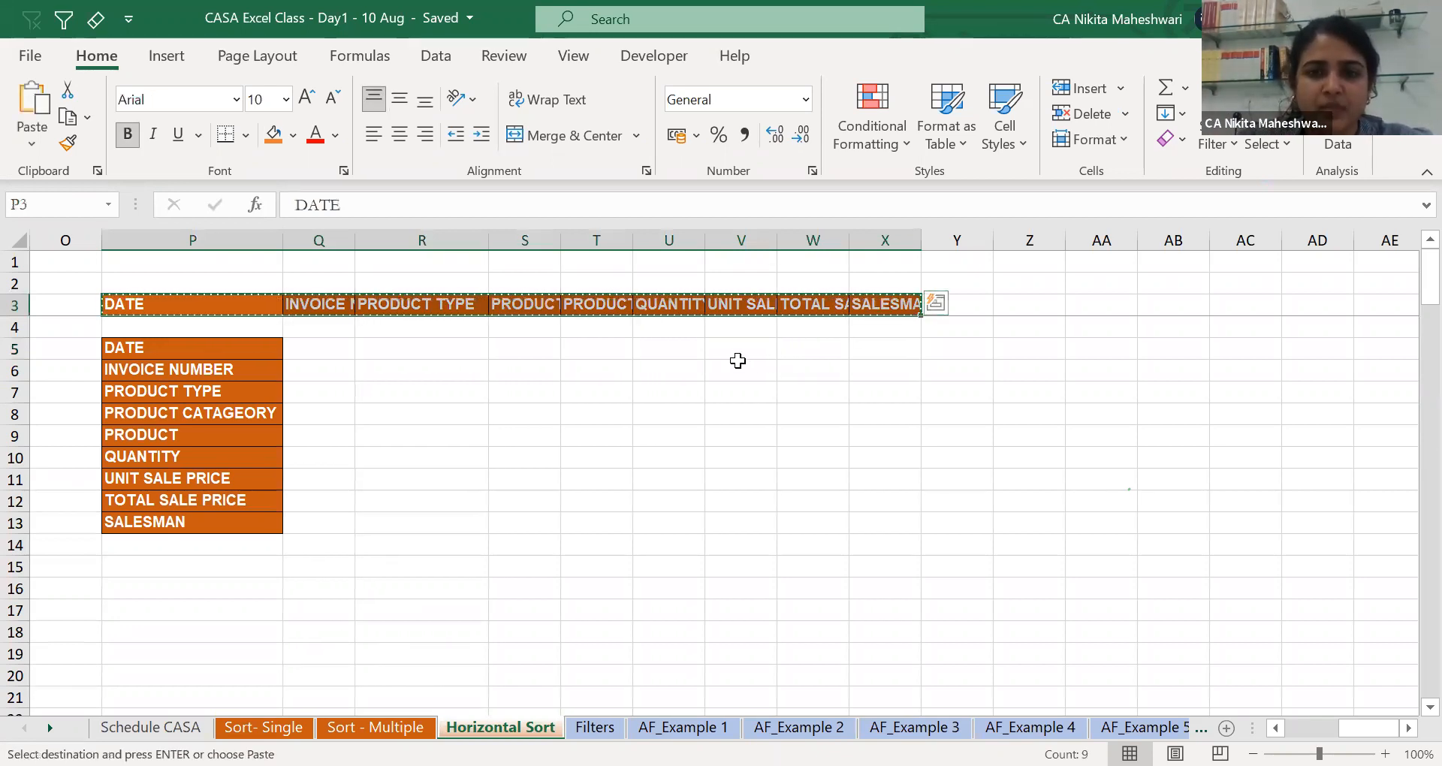
Paste the copied headers as a vertical list starting in V6, using Paste Special with Transpose.
{"action": "left_click", "coordinate": [739, 368]}
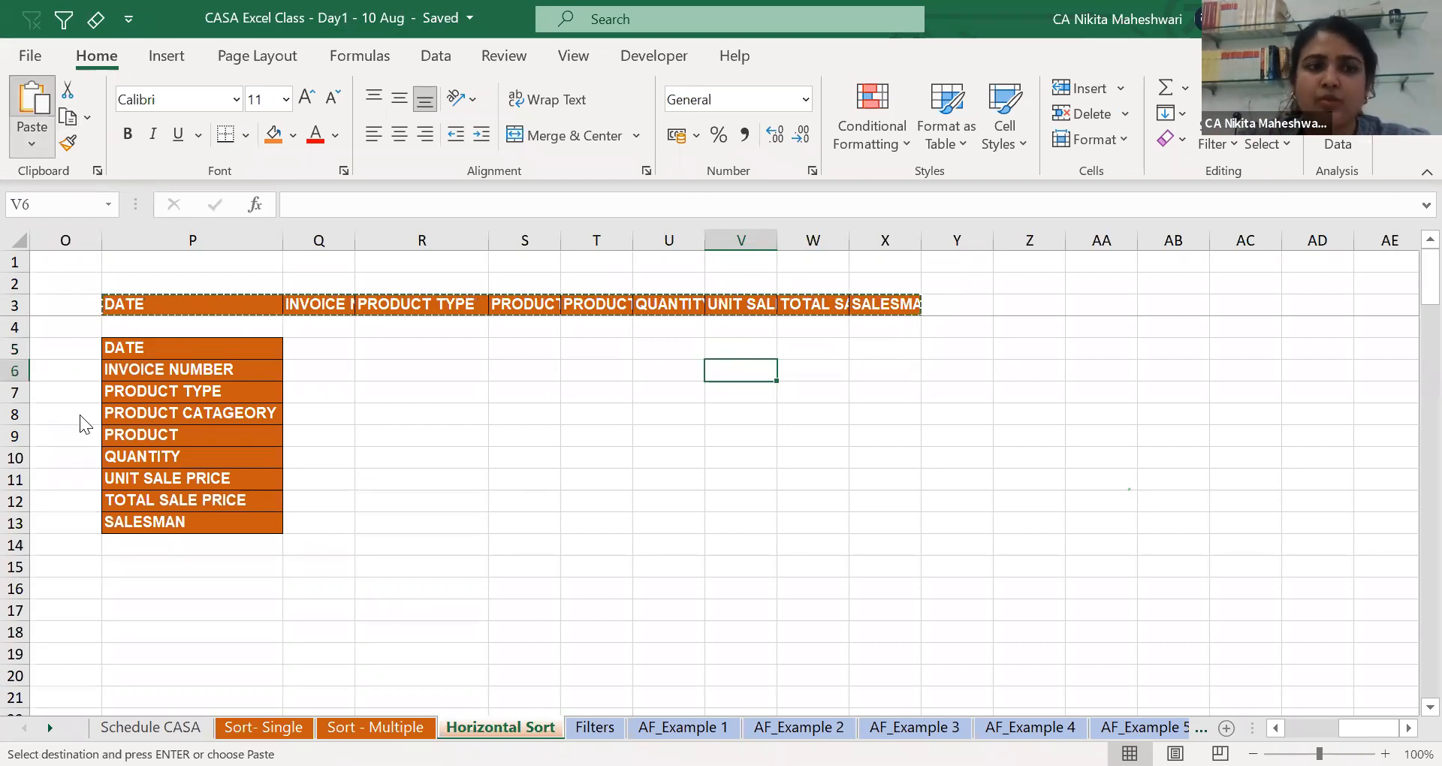
{"action": "left_click", "coordinate": [96, 467]}
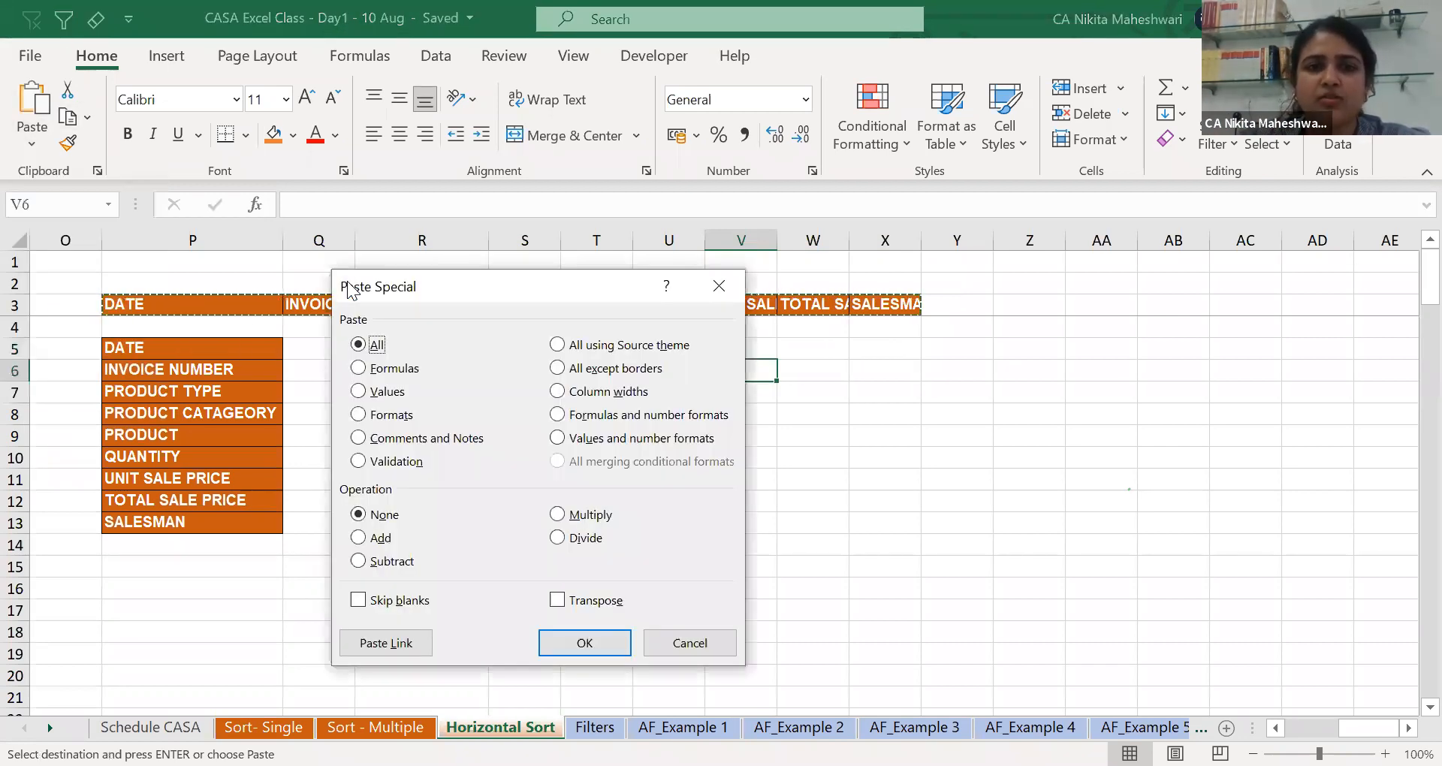
{"action": "left_click_drag", "start_coordinate": [348, 282], "coordinate": [144, 134]}
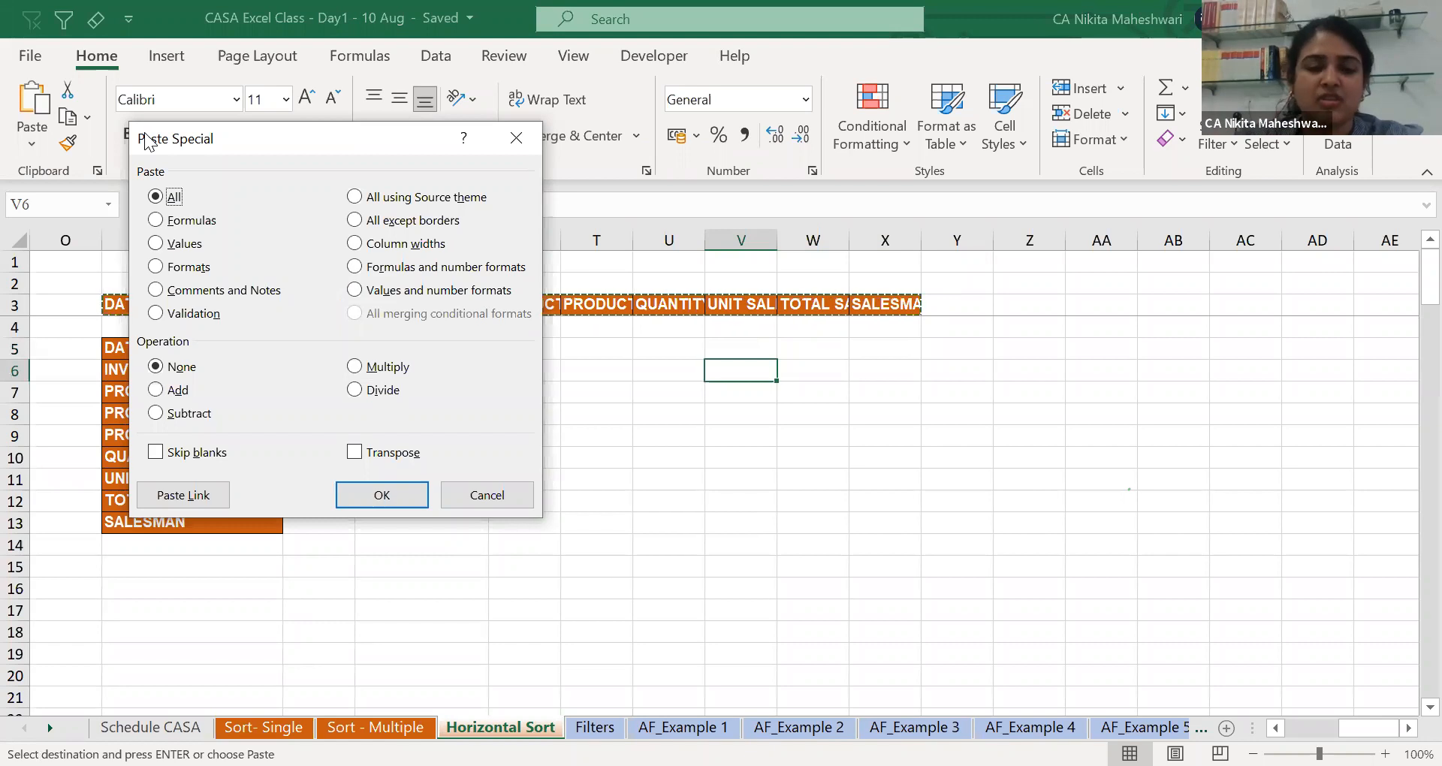
{"action": "left_click", "coordinate": [385, 454]}
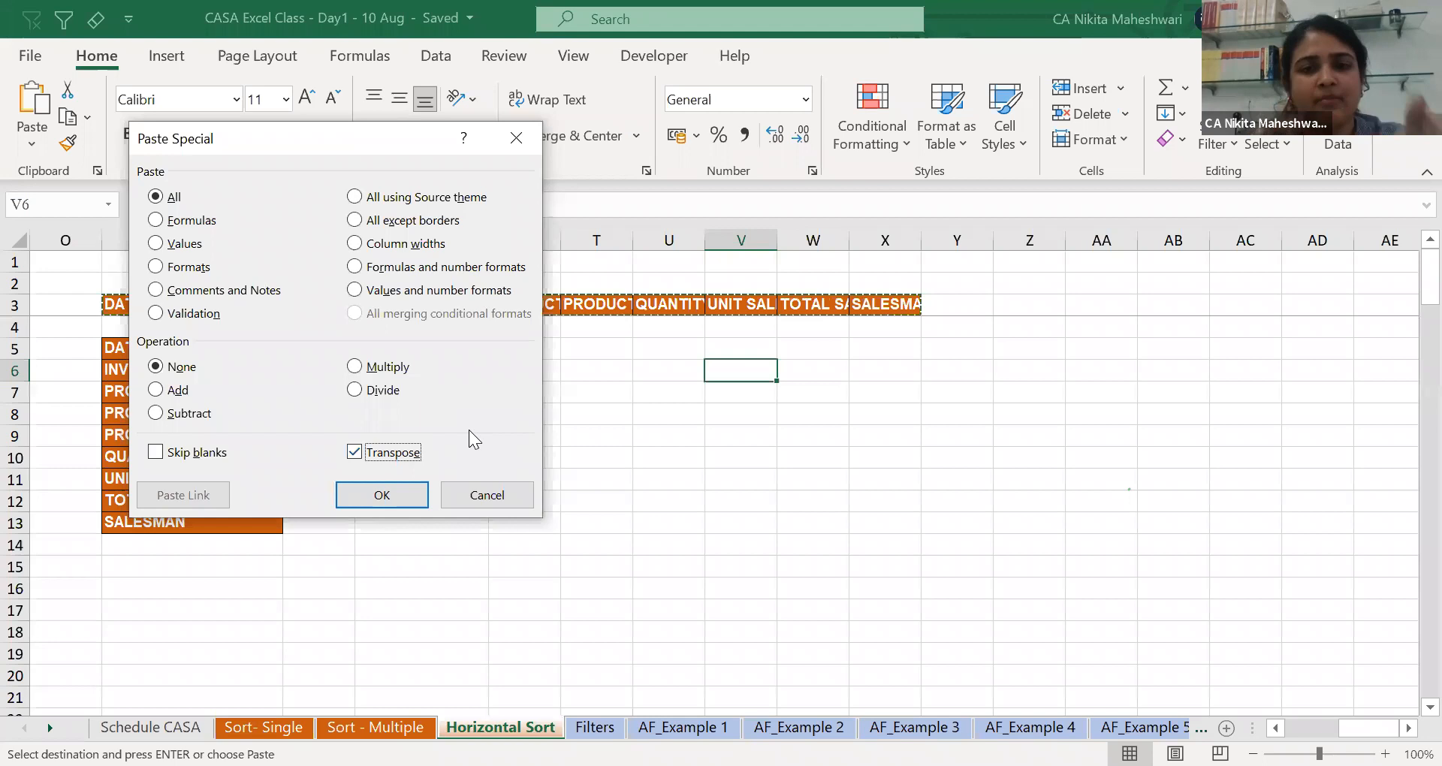
{"action": "left_click_drag", "start_coordinate": [367, 142], "coordinate": [296, 414]}
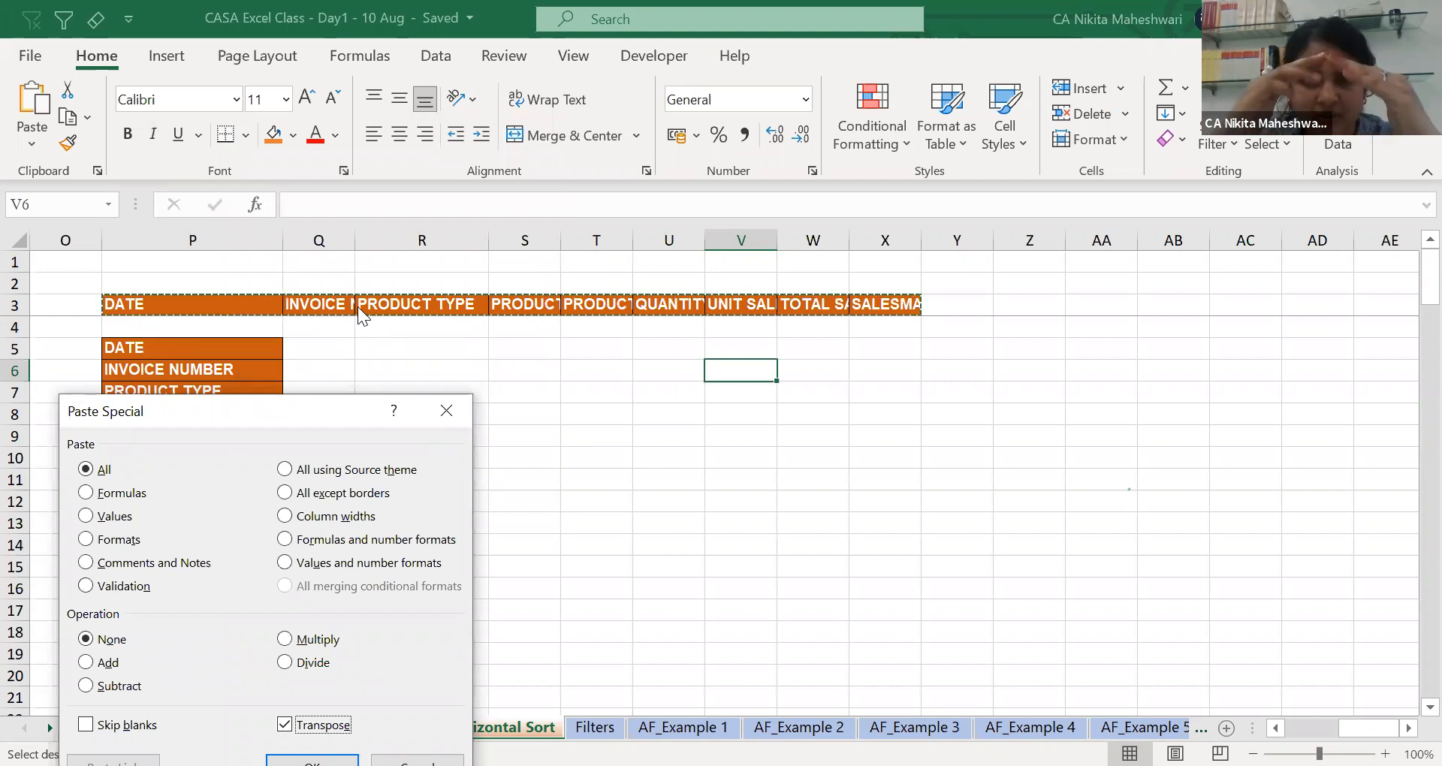
{"action": "left_click_drag", "start_coordinate": [223, 403], "coordinate": [211, 279]}
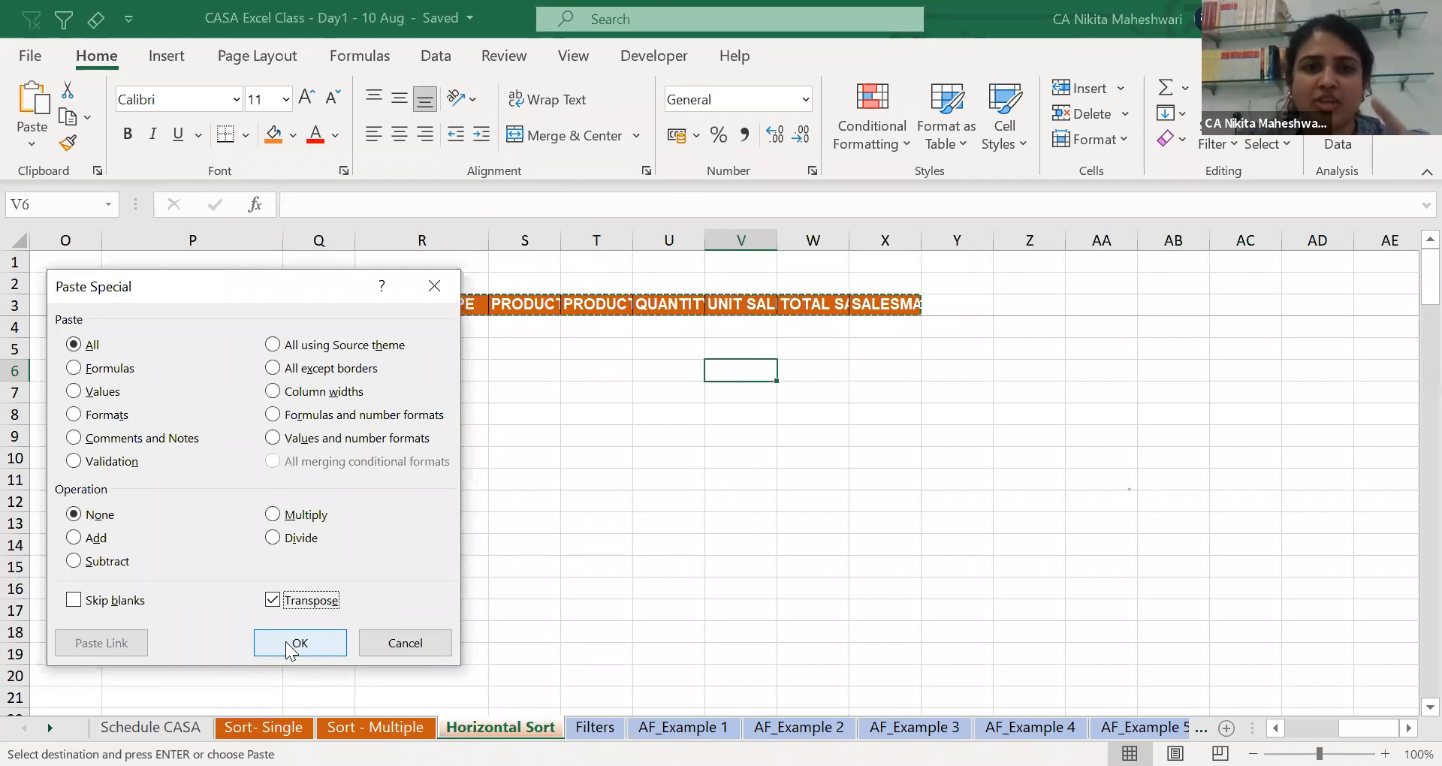
{"action": "left_click", "coordinate": [286, 643]}
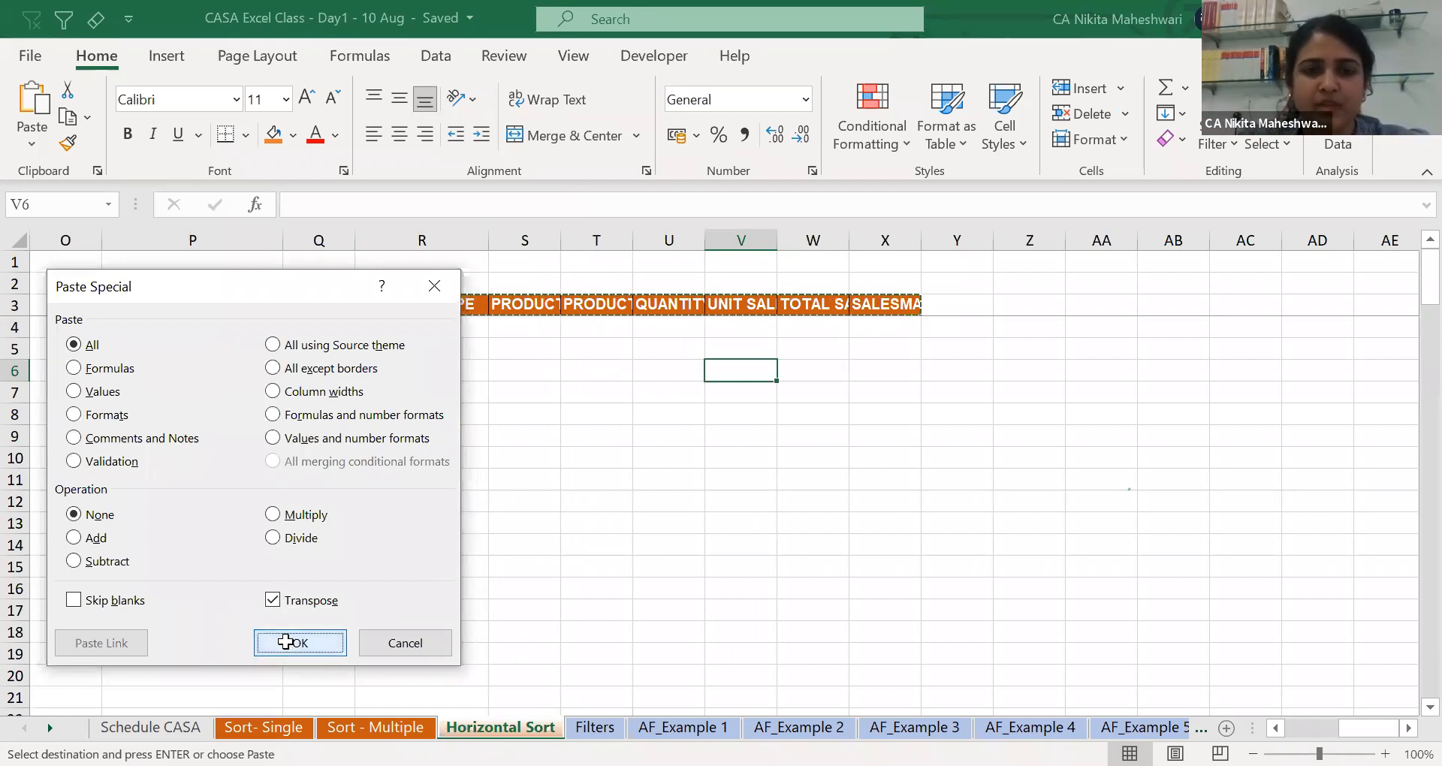
Copy the vertical header list in V6:V14 and paste it transposed into a row starting in S18.
{"action": "left_click_drag", "start_coordinate": [758, 370], "coordinate": [752, 545]}
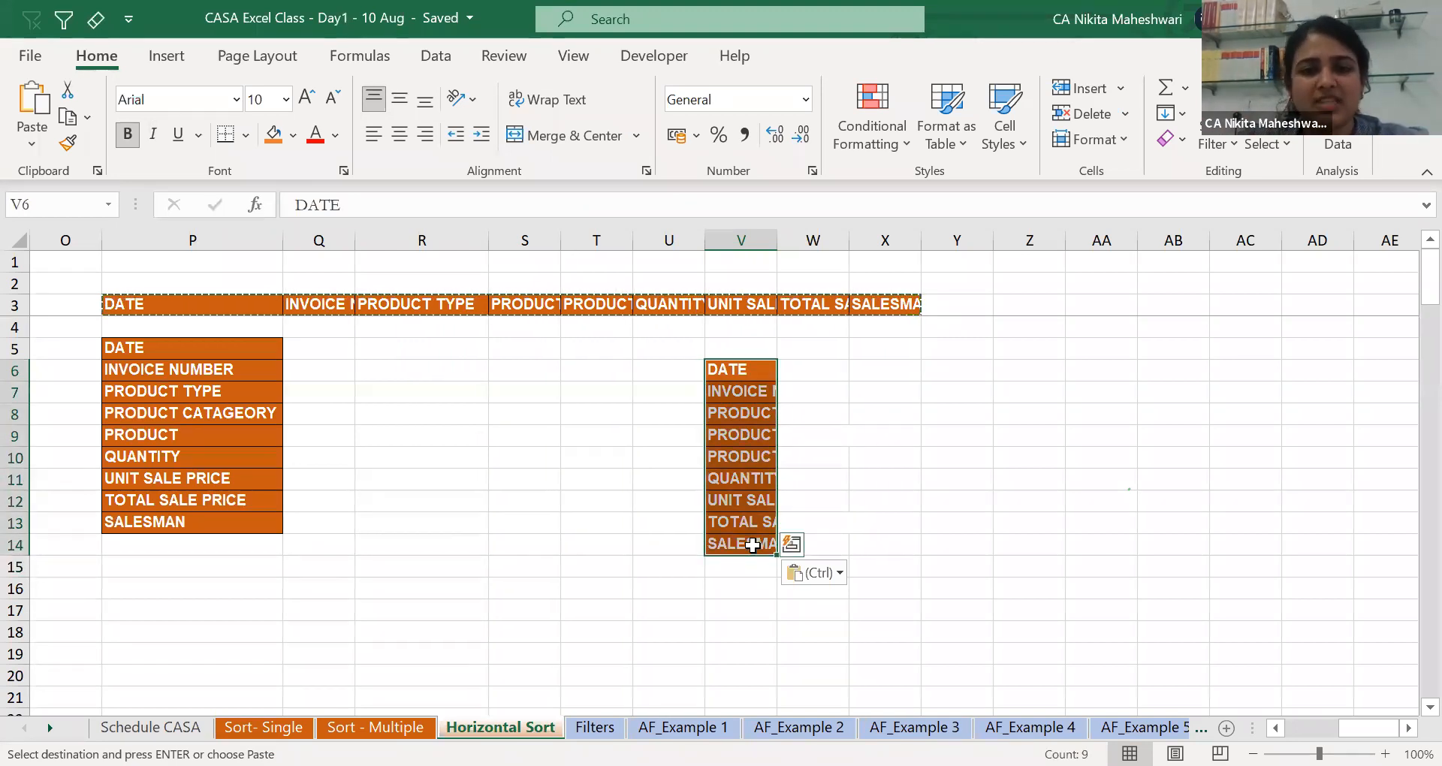
{"action": "key", "text": "Escape"}
{"action": "key", "text": "ctrl+c"}
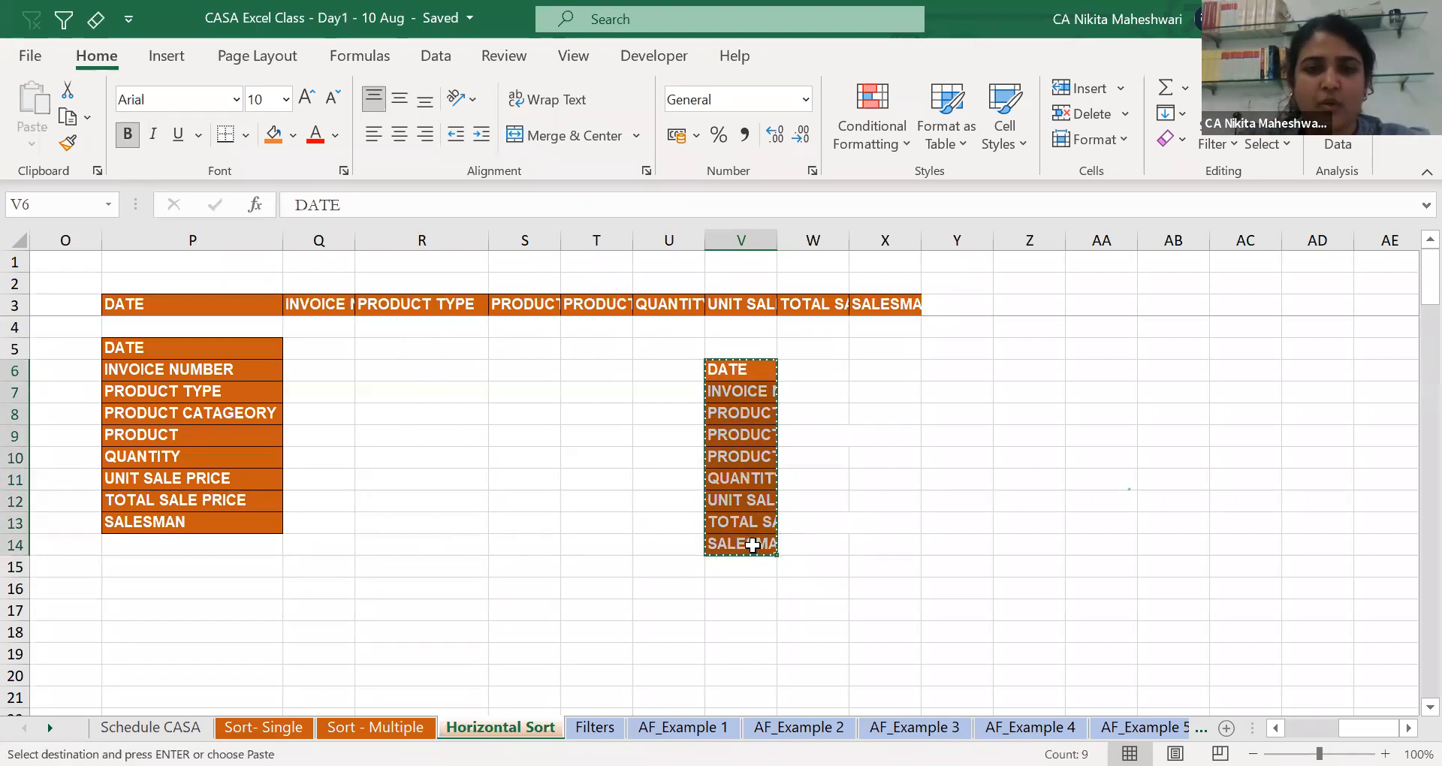
{"action": "key", "text": "Down"}
{"action": "key", "text": "Down"}
{"action": "key", "text": "Down"}
{"action": "key", "text": "Down"}
{"action": "key", "text": "Down"}
{"action": "key", "text": "Down"}
{"action": "key", "text": "Down"}
{"action": "key", "text": "Down"}
{"action": "key", "text": "Down"}
{"action": "key", "text": "Down"}
{"action": "key", "text": "Left"}
{"action": "key", "text": "Left"}
{"action": "key", "text": "Left"}
{"action": "key", "text": "Down"}
{"action": "key", "text": "Down"}
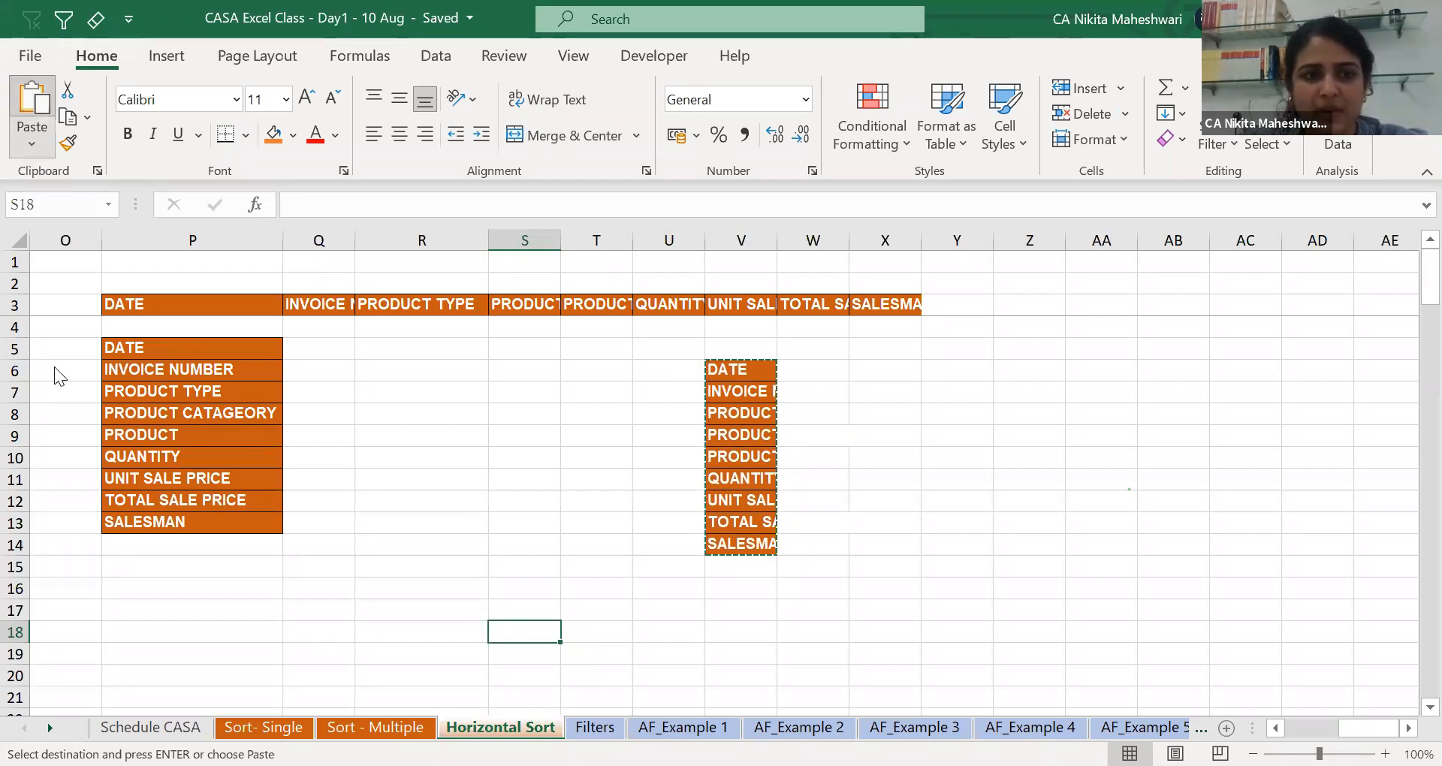
{"action": "key", "text": "ctrl+alt+v"}
{"action": "left_click", "coordinate": [292, 601]}
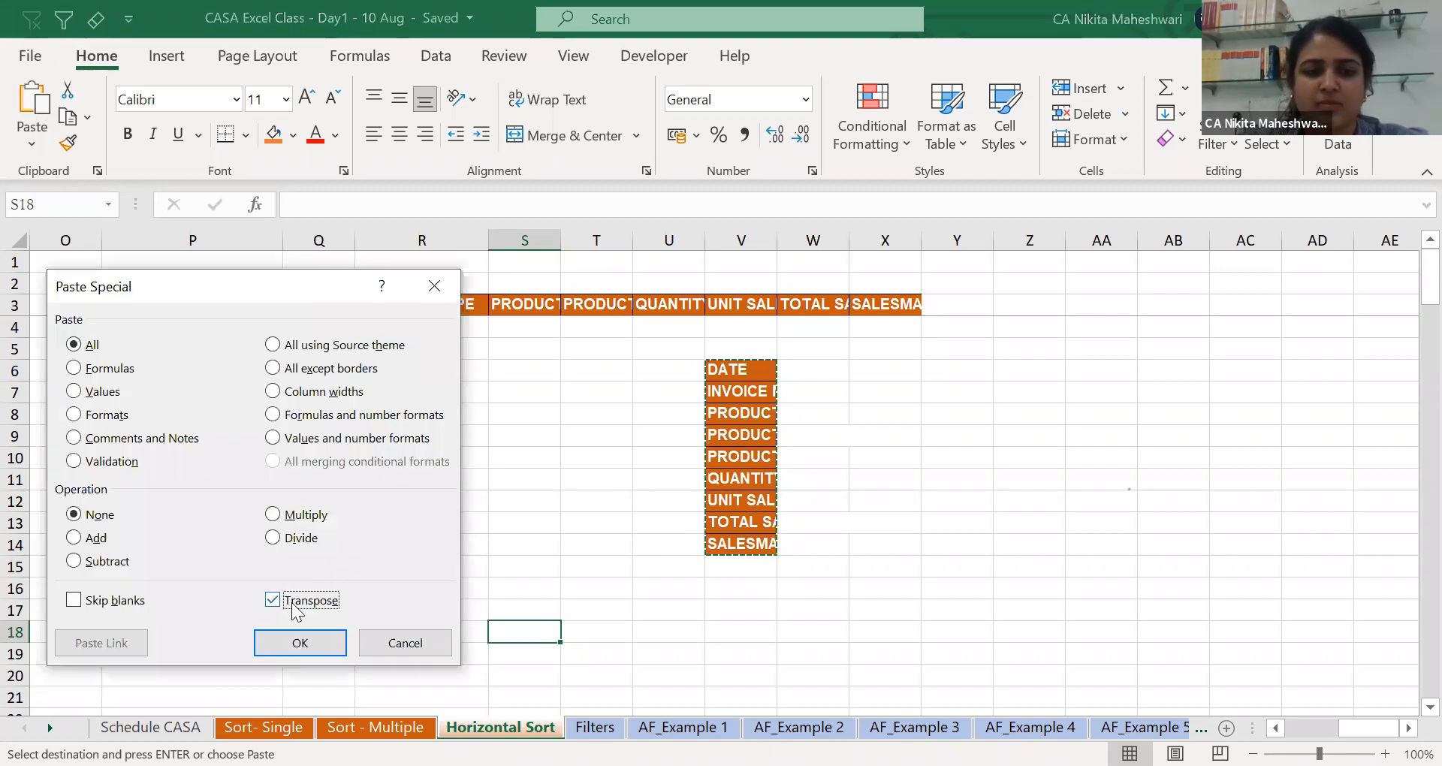
{"action": "left_click", "coordinate": [335, 643]}
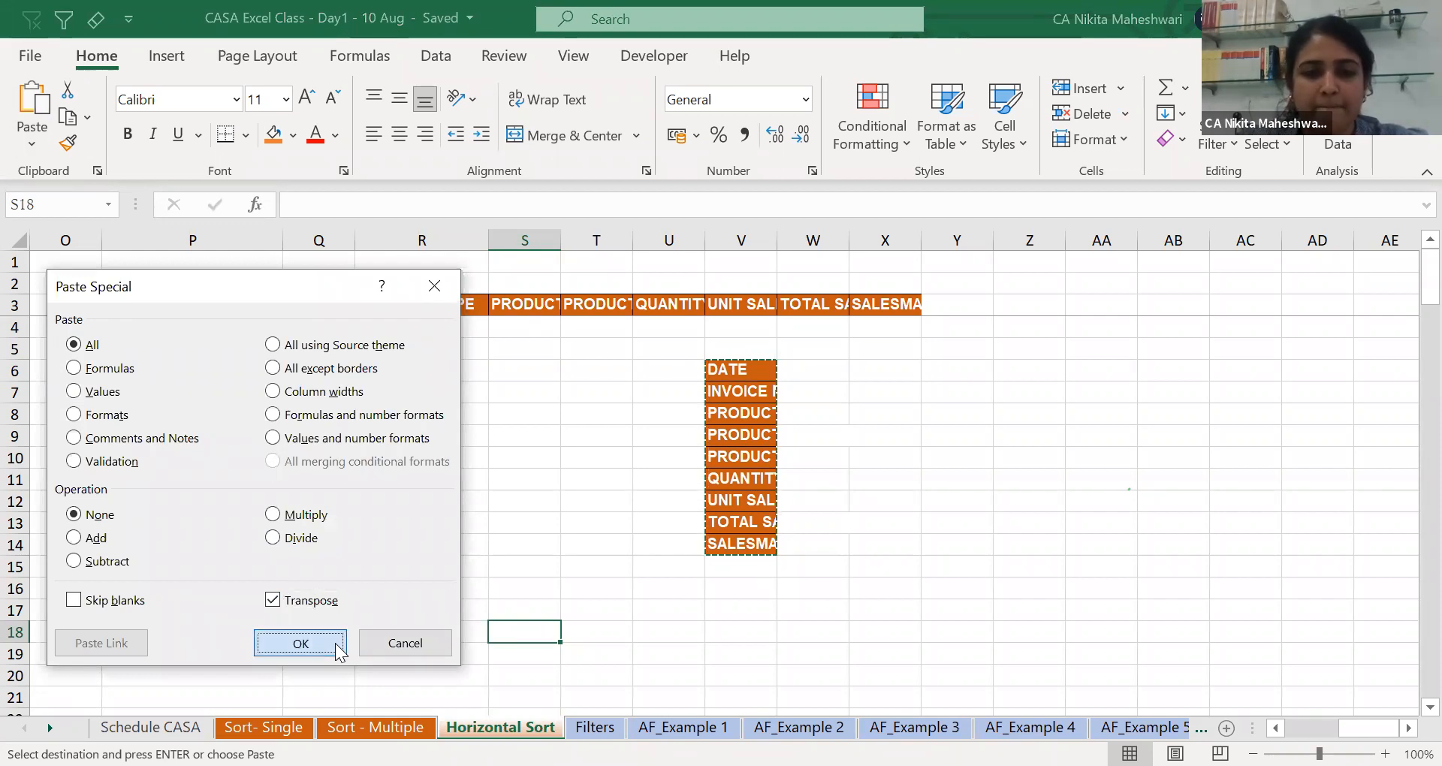
{"action": "key", "text": "Right"}
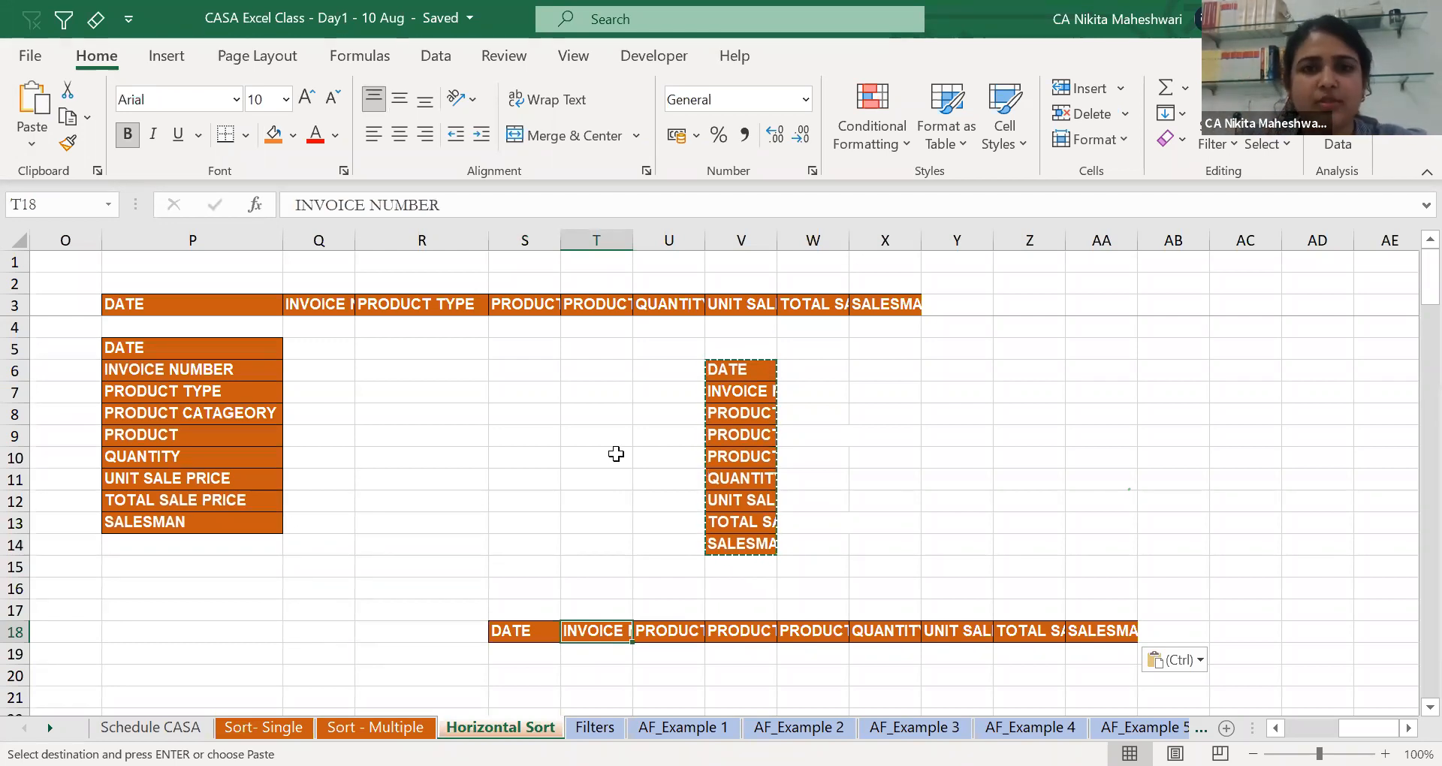
{"action": "key", "text": "Escape"}
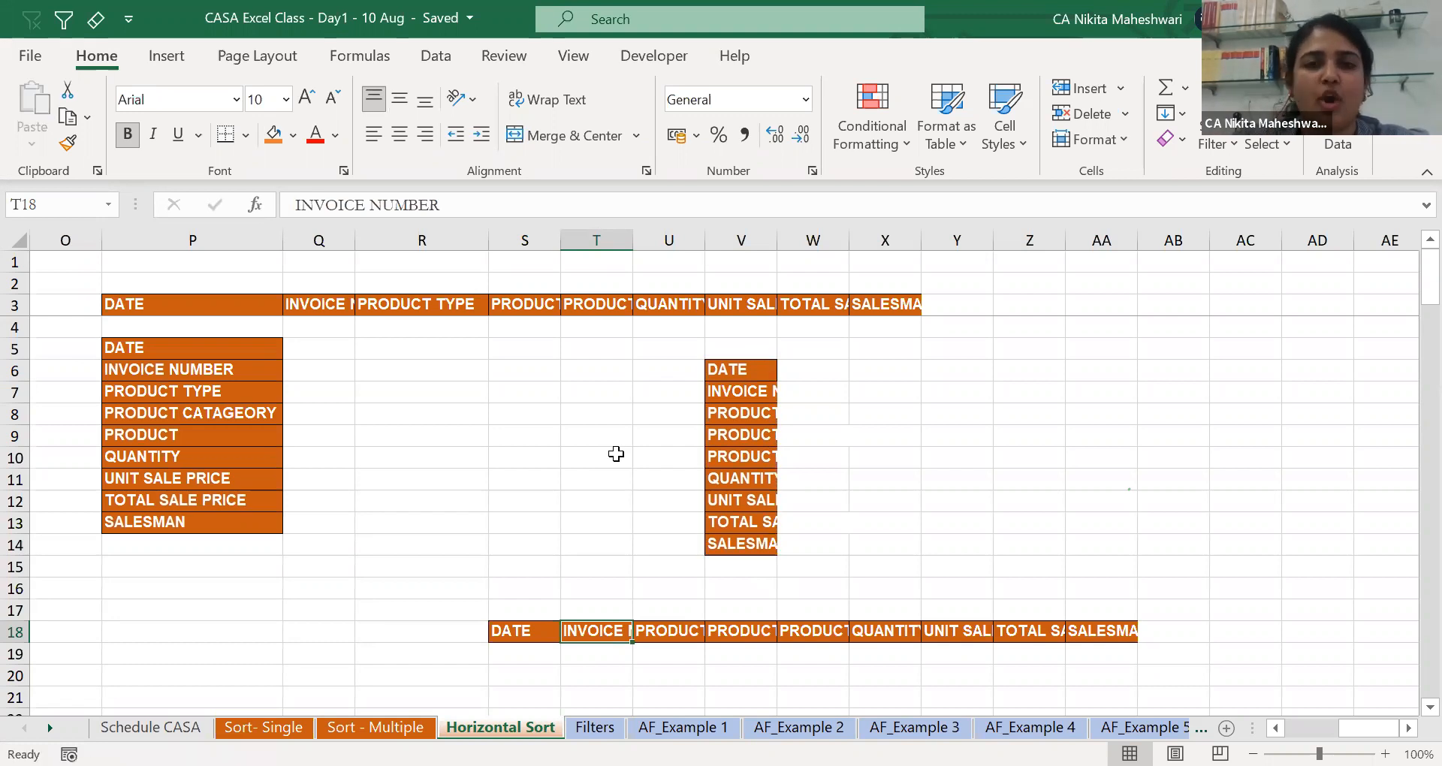
Apply the General number format to the first UNIT SALE PRICE value in B4 and check its underlying value.
{"action": "key", "text": "ctrl+Left"}
{"action": "key", "text": "ctrl+Left"}
{"action": "key", "text": "ctrl+Left"}
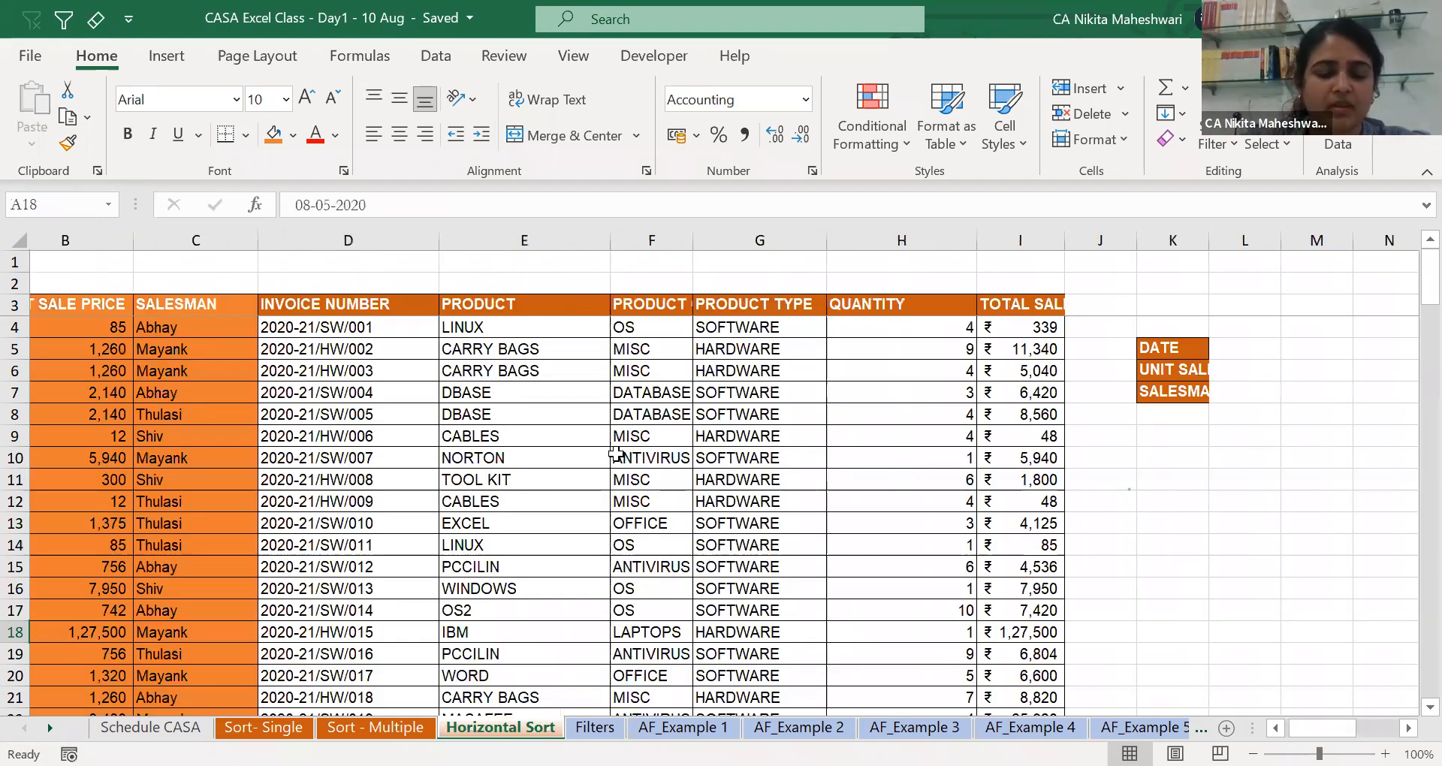
{"action": "left_click", "coordinate": [287, 326]}
{"action": "left_click", "coordinate": [162, 331]}
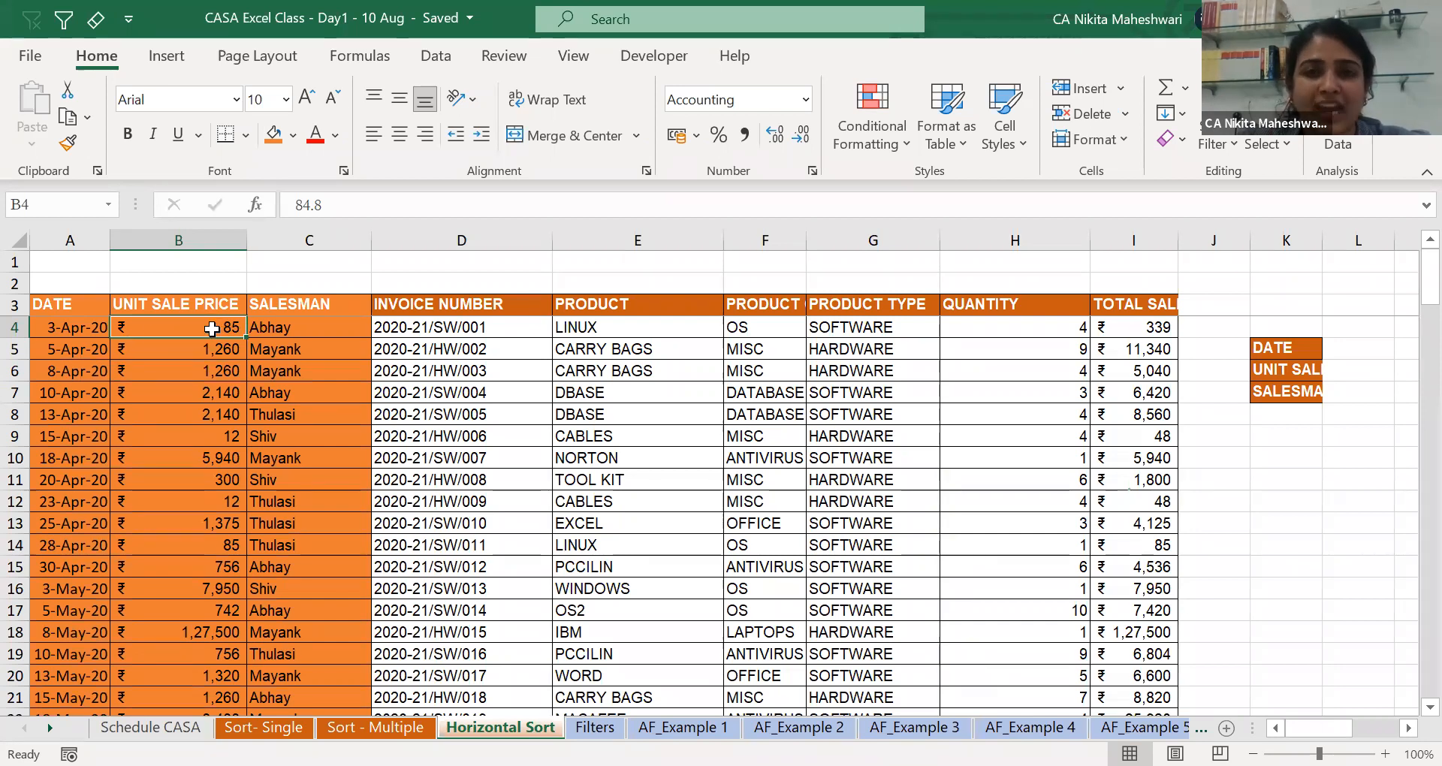
{"action": "left_click", "coordinate": [805, 99]}
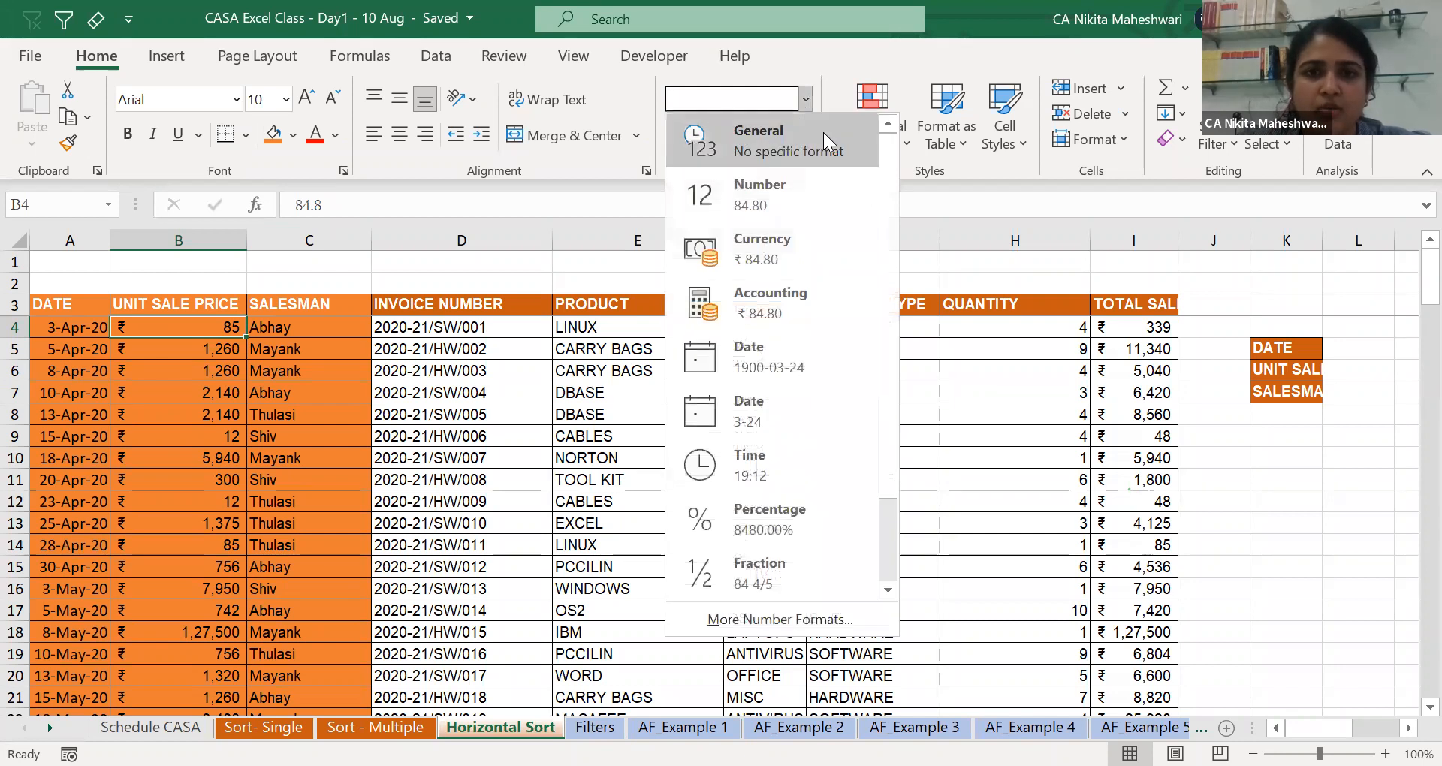
{"action": "left_click", "coordinate": [823, 132]}
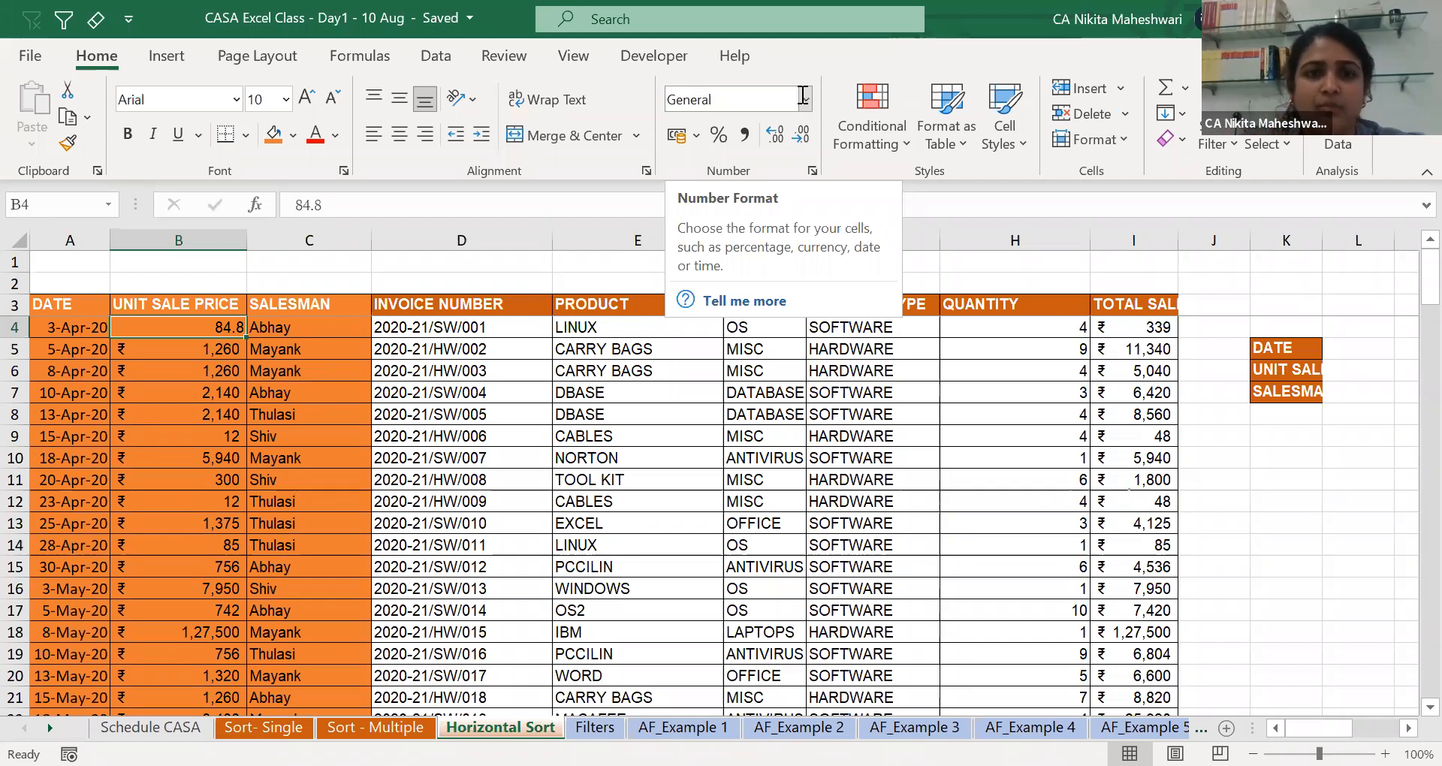
{"action": "left_click_drag", "start_coordinate": [321, 204], "coordinate": [282, 205]}
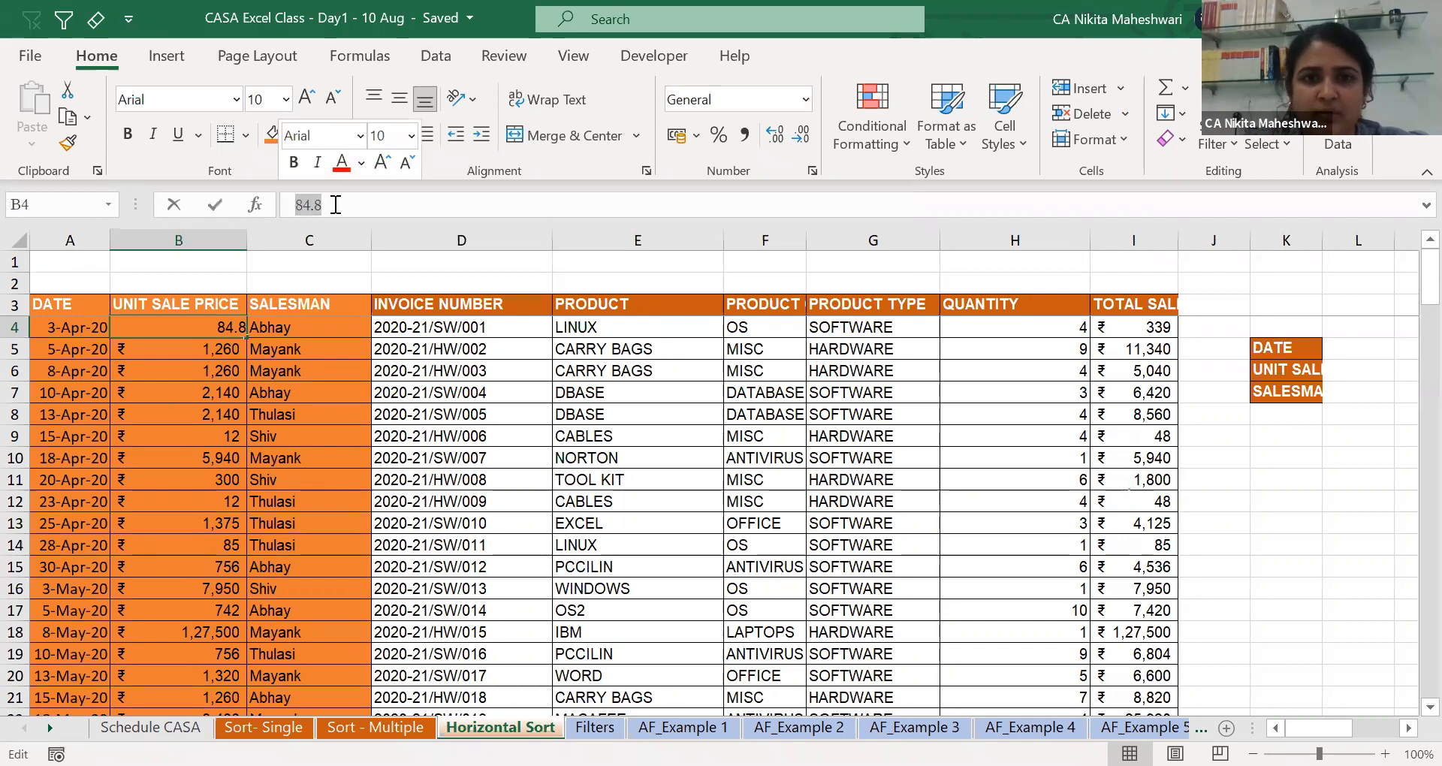
{"action": "key", "text": "Return"}
{"action": "left_click", "coordinate": [194, 323]}
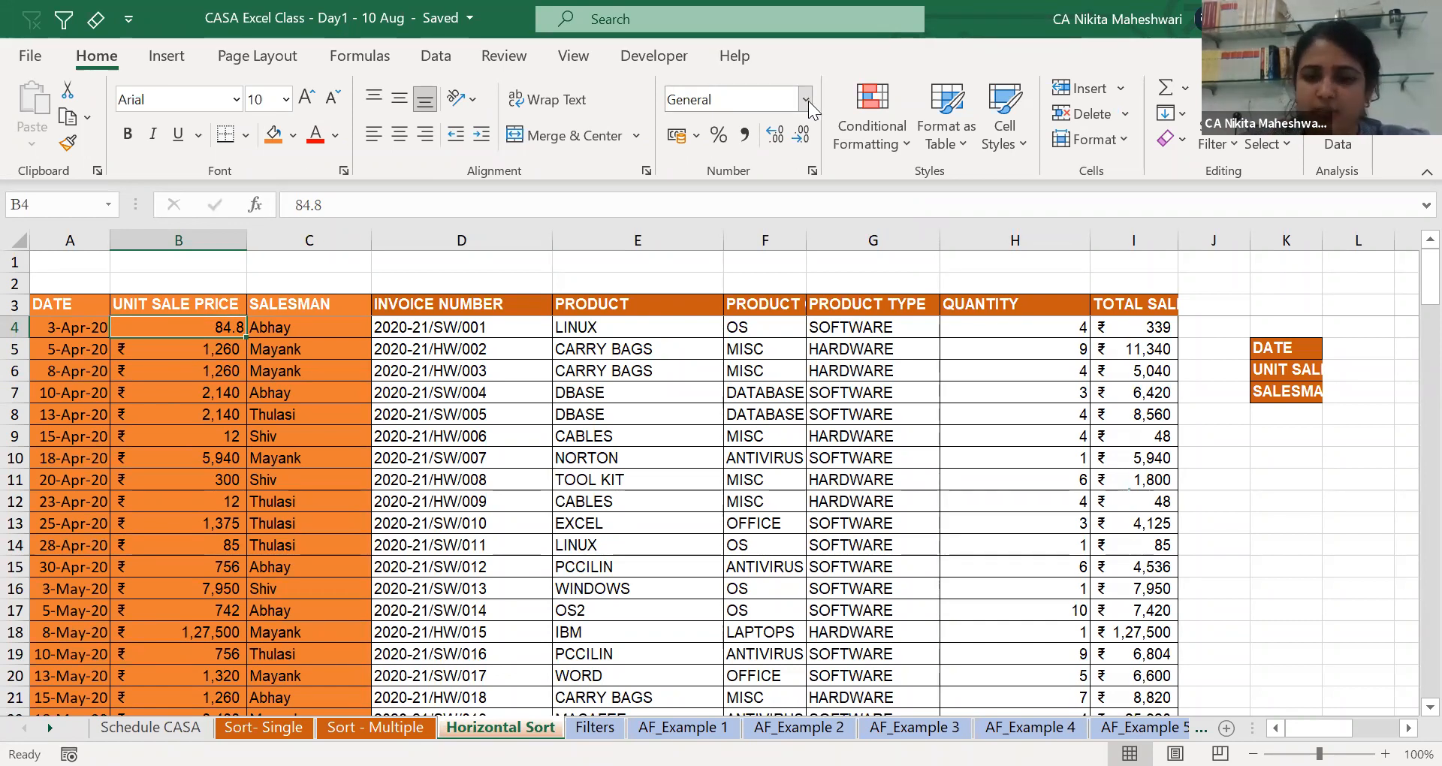
Insert two blank columns between the UNIT SALE PRICE and SALESMAN columns.
{"action": "key", "text": "Right"}
{"action": "key", "text": "ctrl+space"}
{"action": "key", "text": "ctrl+shift+plus"}
{"action": "key", "text": "ctrl+shift+plus"}
{"action": "key", "text": "Left"}
{"action": "key", "text": "Right"}
{"action": "key", "text": "Left"}
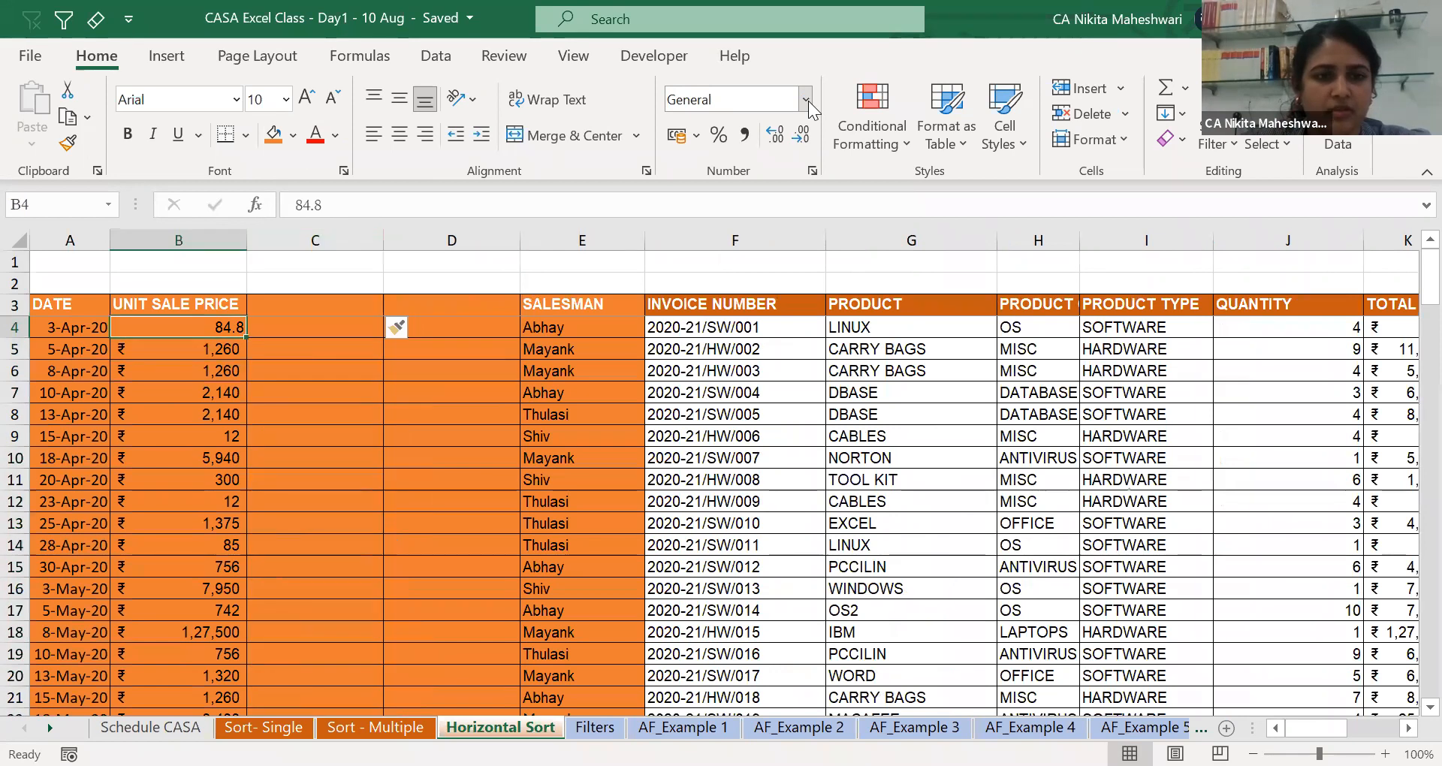
Fill the entire UNIT SALE PRICE column and the two blank columns beside it, B to D, with light green.
{"action": "key", "text": "ctrl+space"}
{"action": "key", "text": "shift+Right"}
{"action": "key", "text": "shift+Right"}
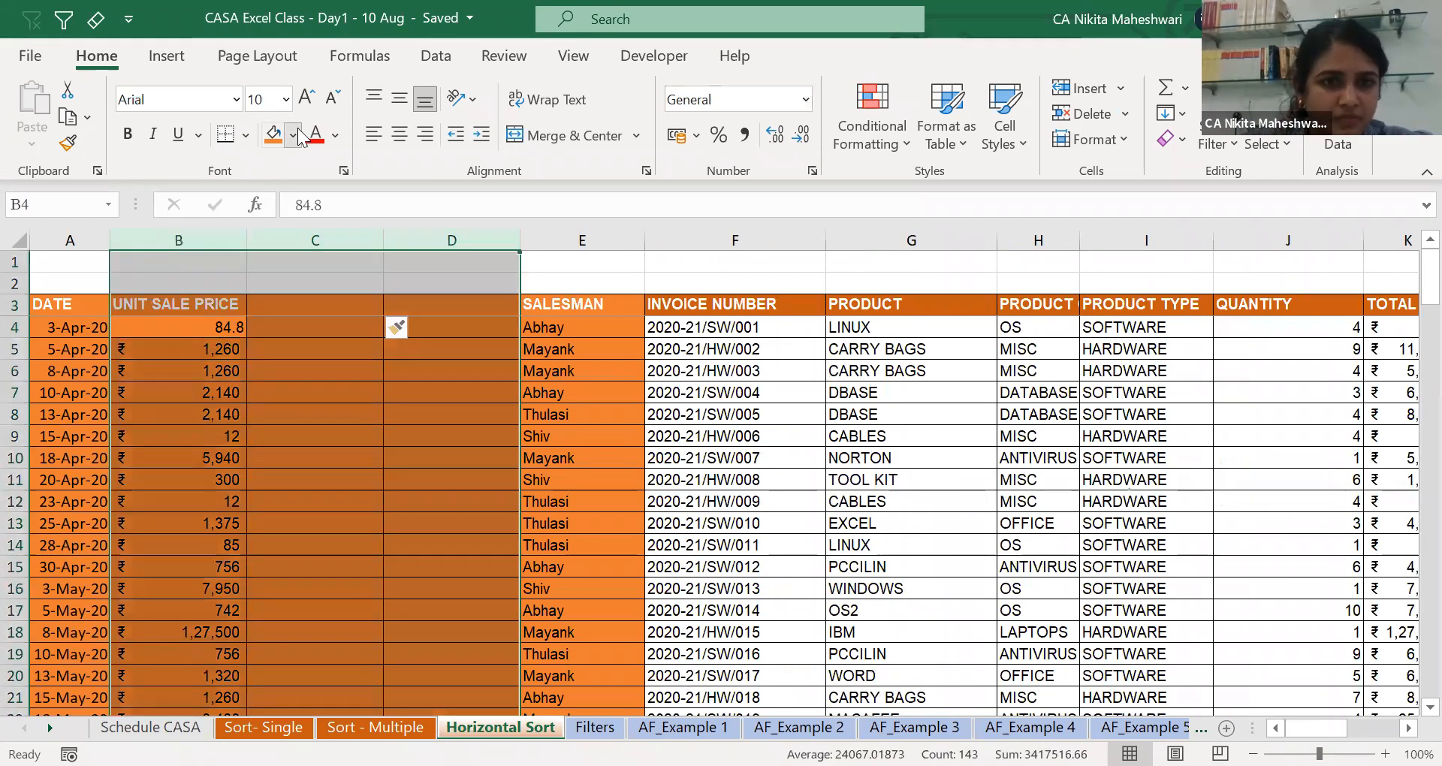
{"action": "left_click", "coordinate": [299, 137]}
{"action": "left_click", "coordinate": [307, 310]}
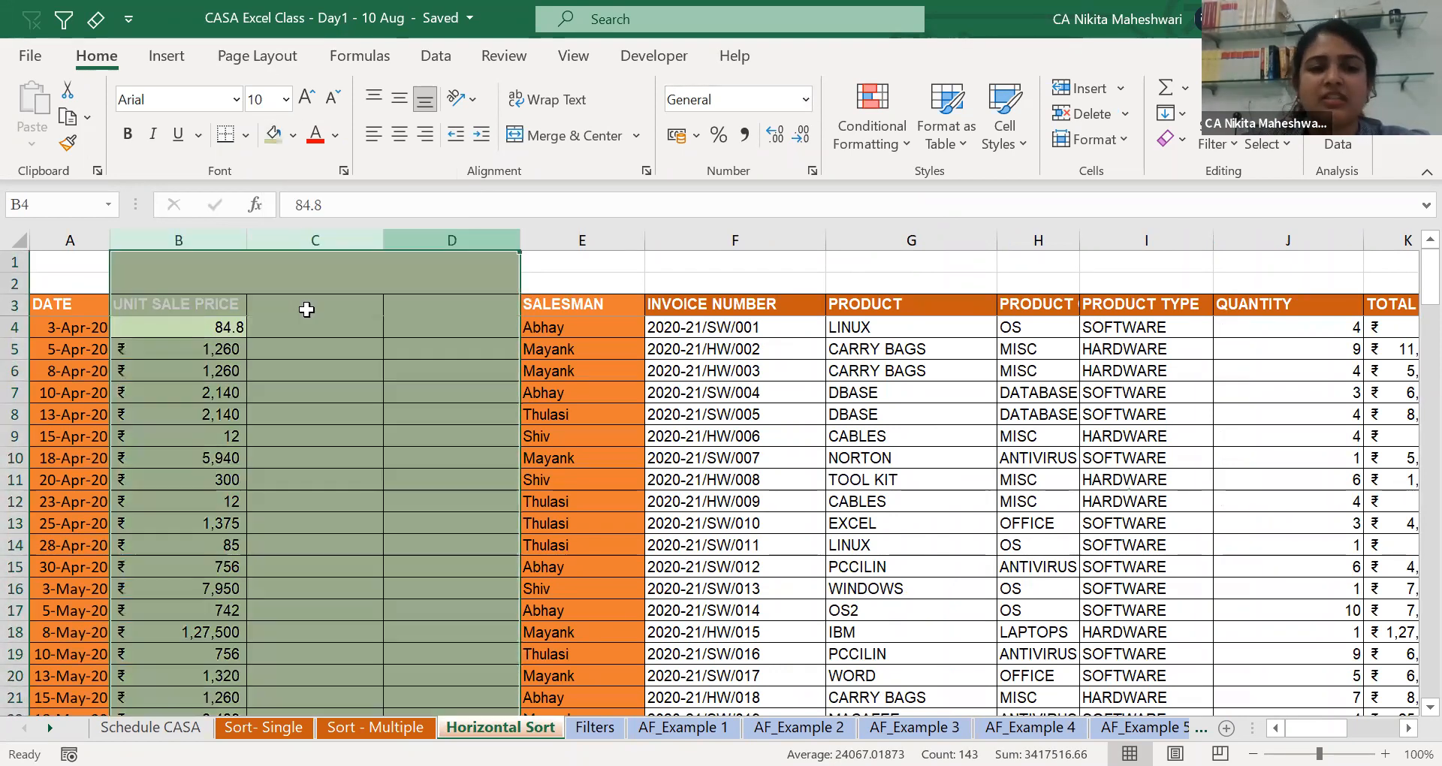
Enter the label GENERAL in C4 beside the first price and look over the available number formats.
{"action": "left_click", "coordinate": [346, 328]}
{"action": "type", "text": "GE"}
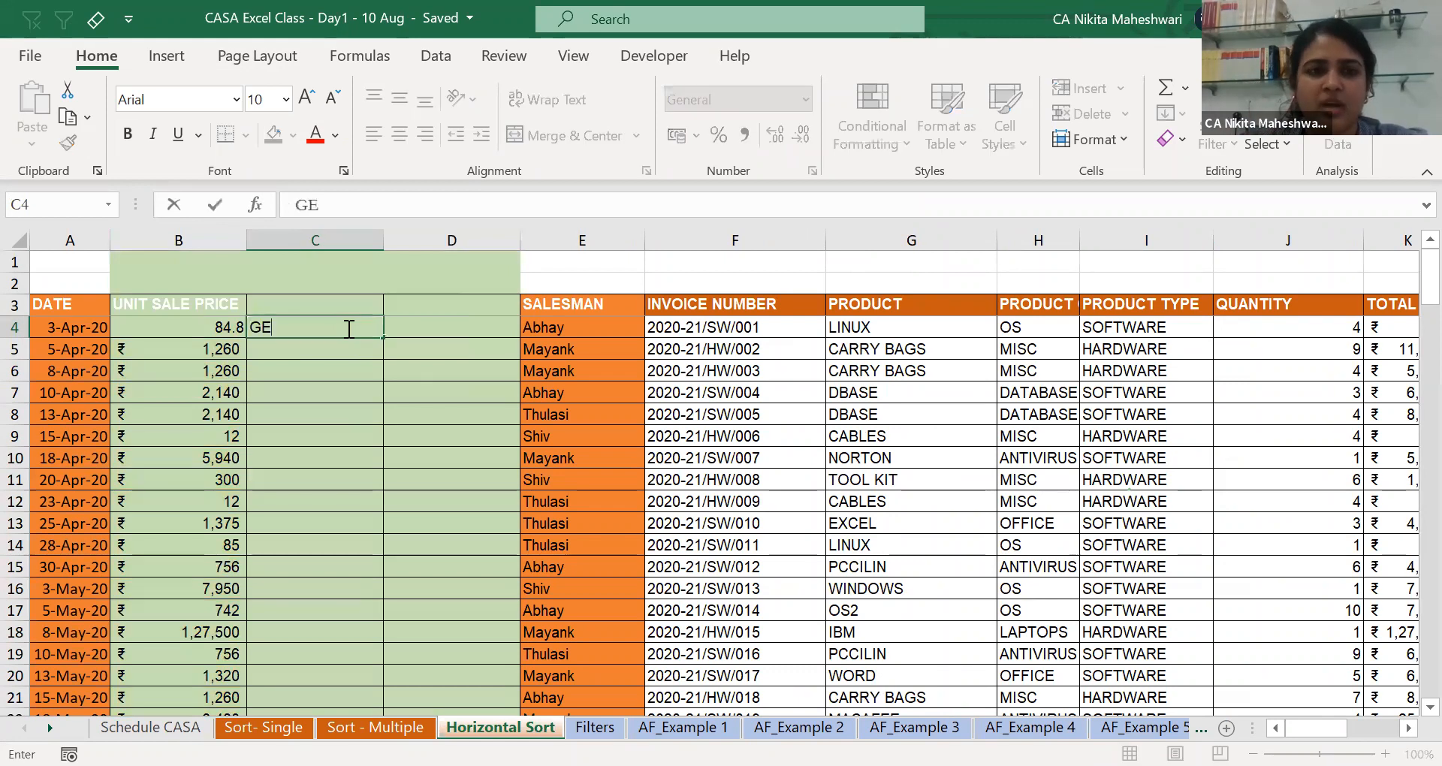
{"action": "type", "text": "NERAL"}
{"action": "key", "text": "ctrl+Return"}
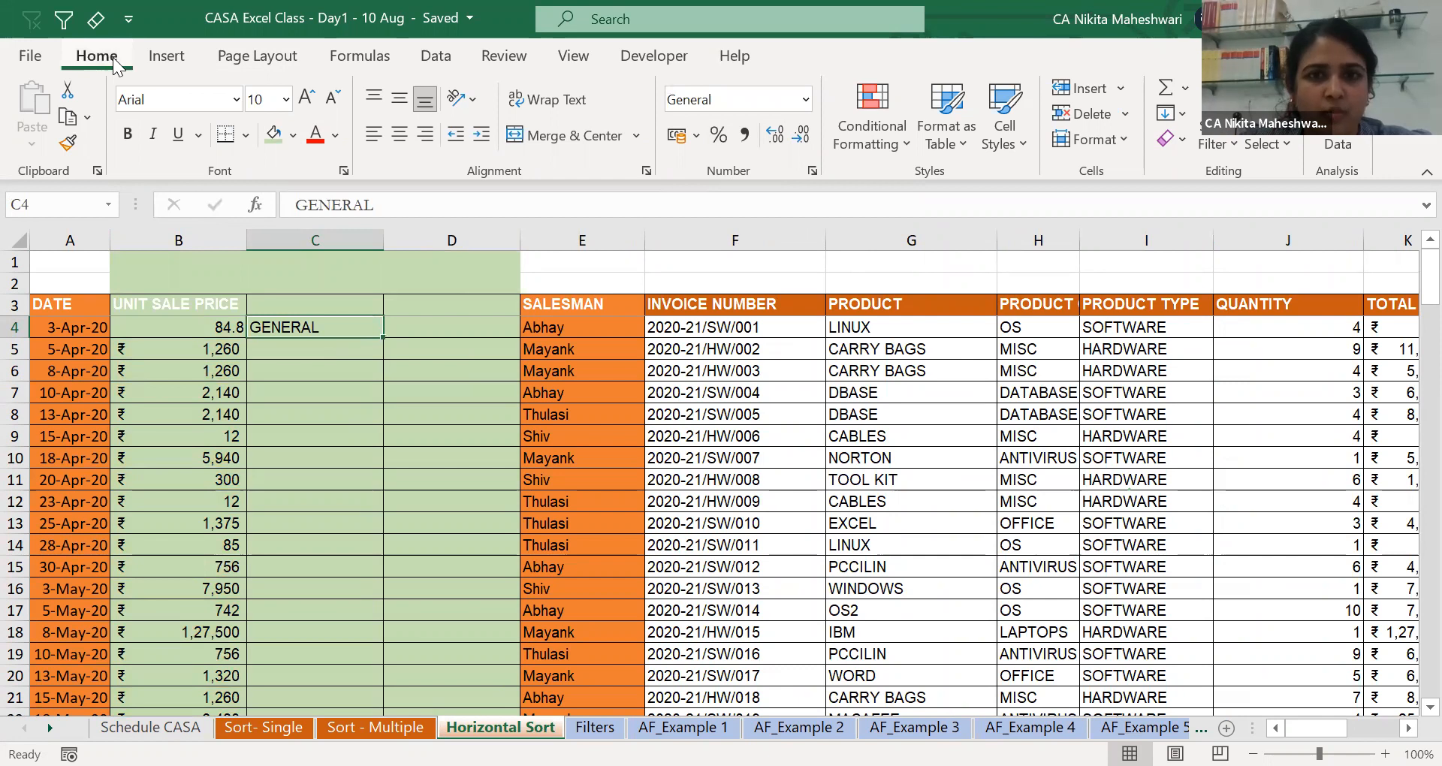
{"action": "left_click", "coordinate": [807, 101]}
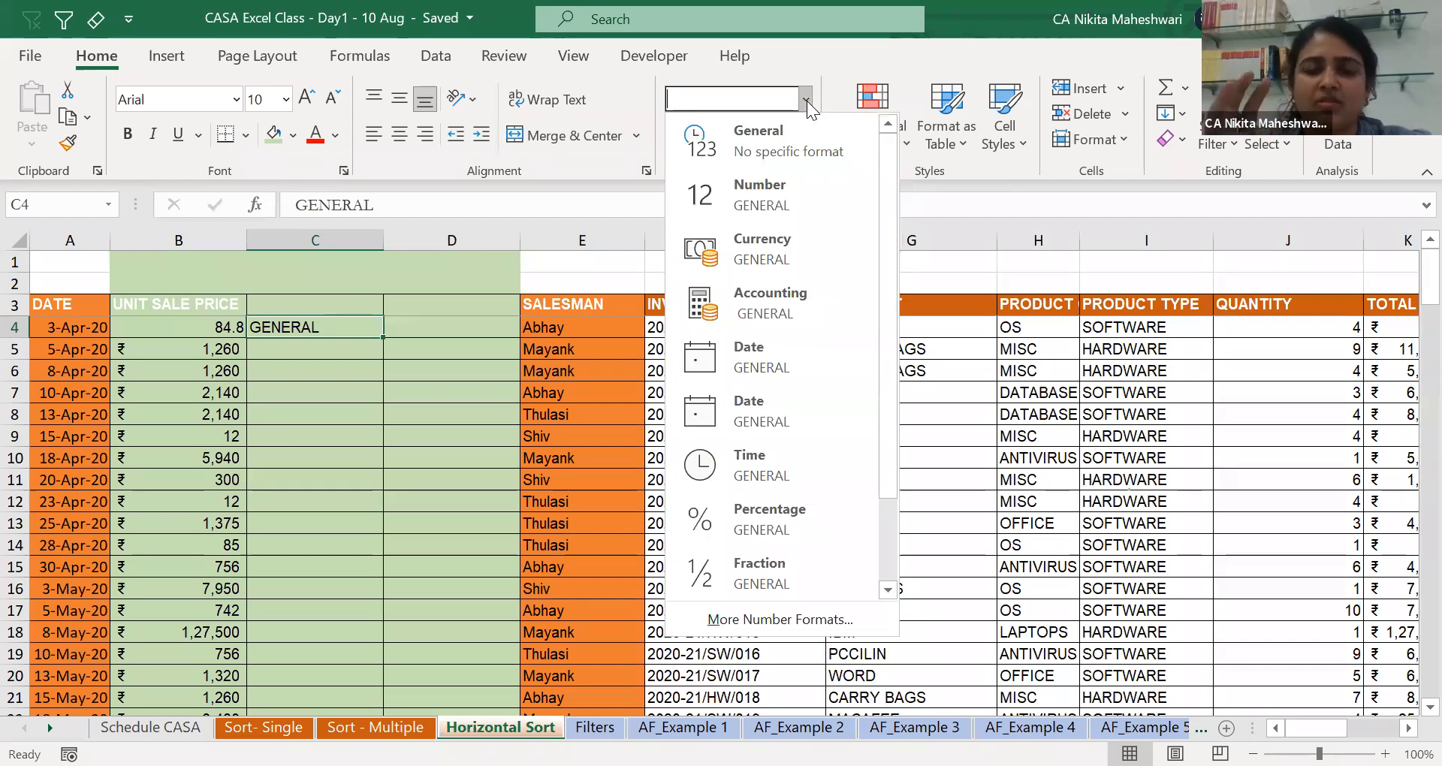
{"action": "left_click", "coordinate": [807, 101]}
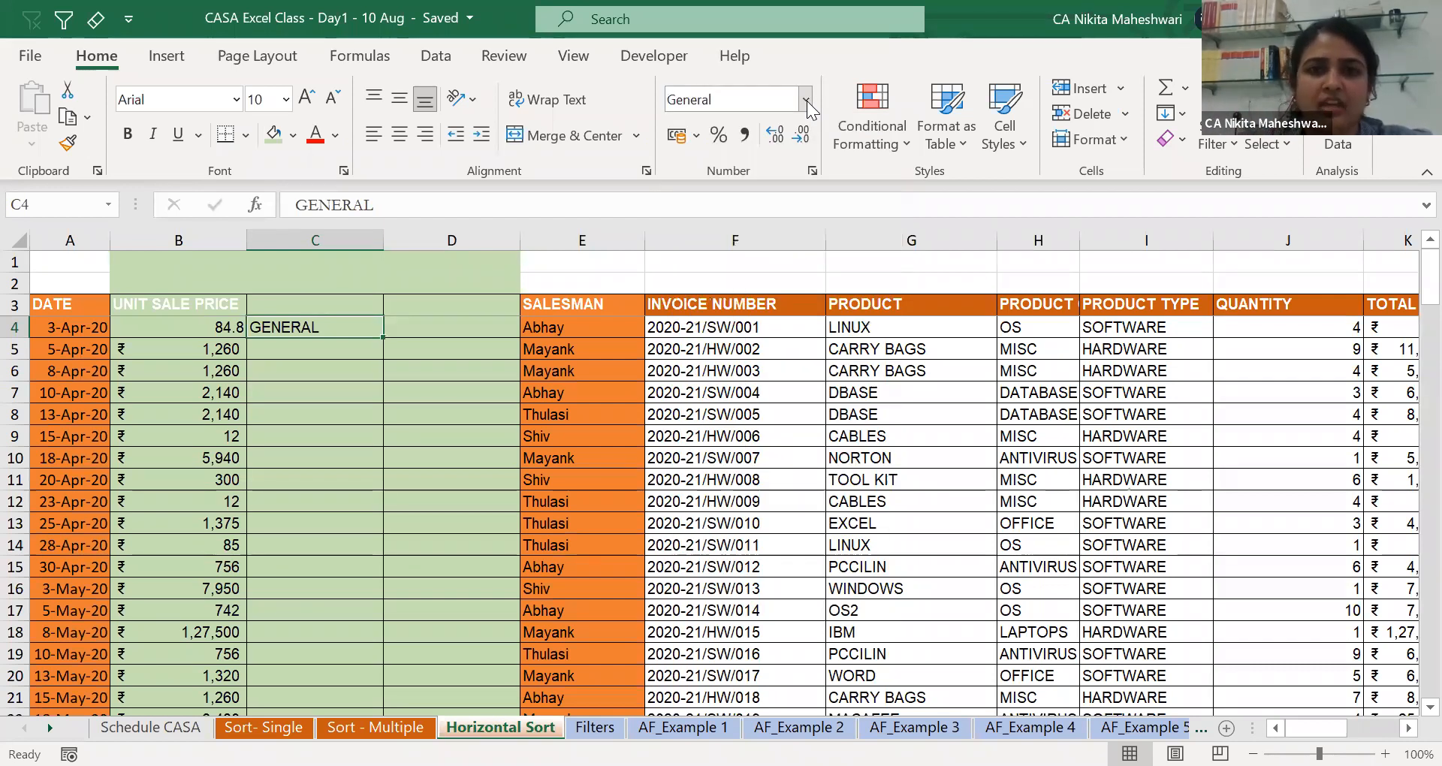
Apply the Number format to the second UNIT SALE PRICE value in B5.
{"action": "key", "text": "Down"}
{"action": "key", "text": "Left"}
{"action": "left_click", "coordinate": [807, 101]}
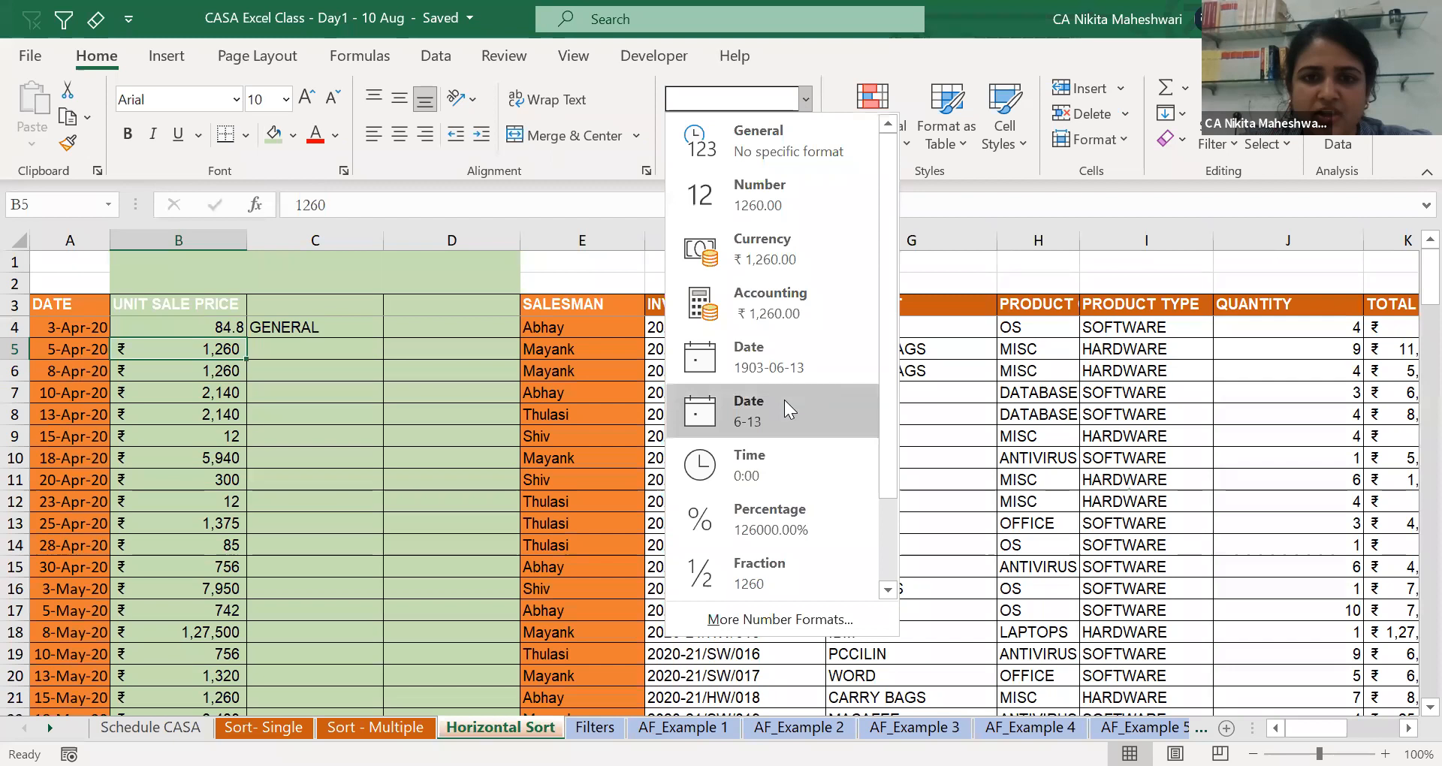
{"action": "left_click", "coordinate": [774, 206]}
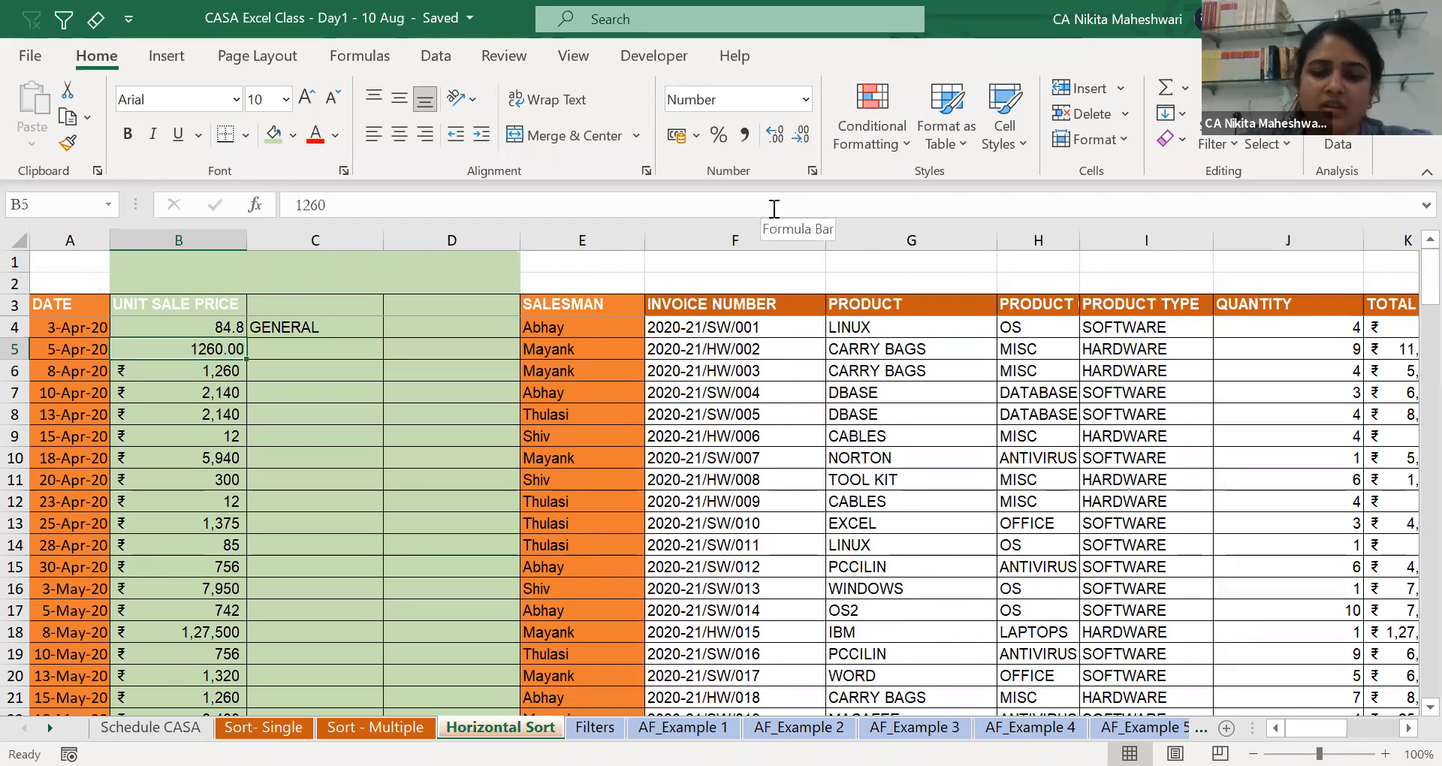
Enter the label NUMBER in C5 beside the second price and compare the formats of the prices in B4 and B6.
{"action": "key", "text": "Right"}
{"action": "type", "text": "NUMBER"}
{"action": "key", "text": "Return"}
{"action": "key", "text": "Up"}
{"action": "key", "text": "Left"}
{"action": "key", "text": "Right"}
{"action": "key", "text": "ctrl+shift+grave"}
{"action": "key", "text": "Left"}
{"action": "key", "text": "Down"}
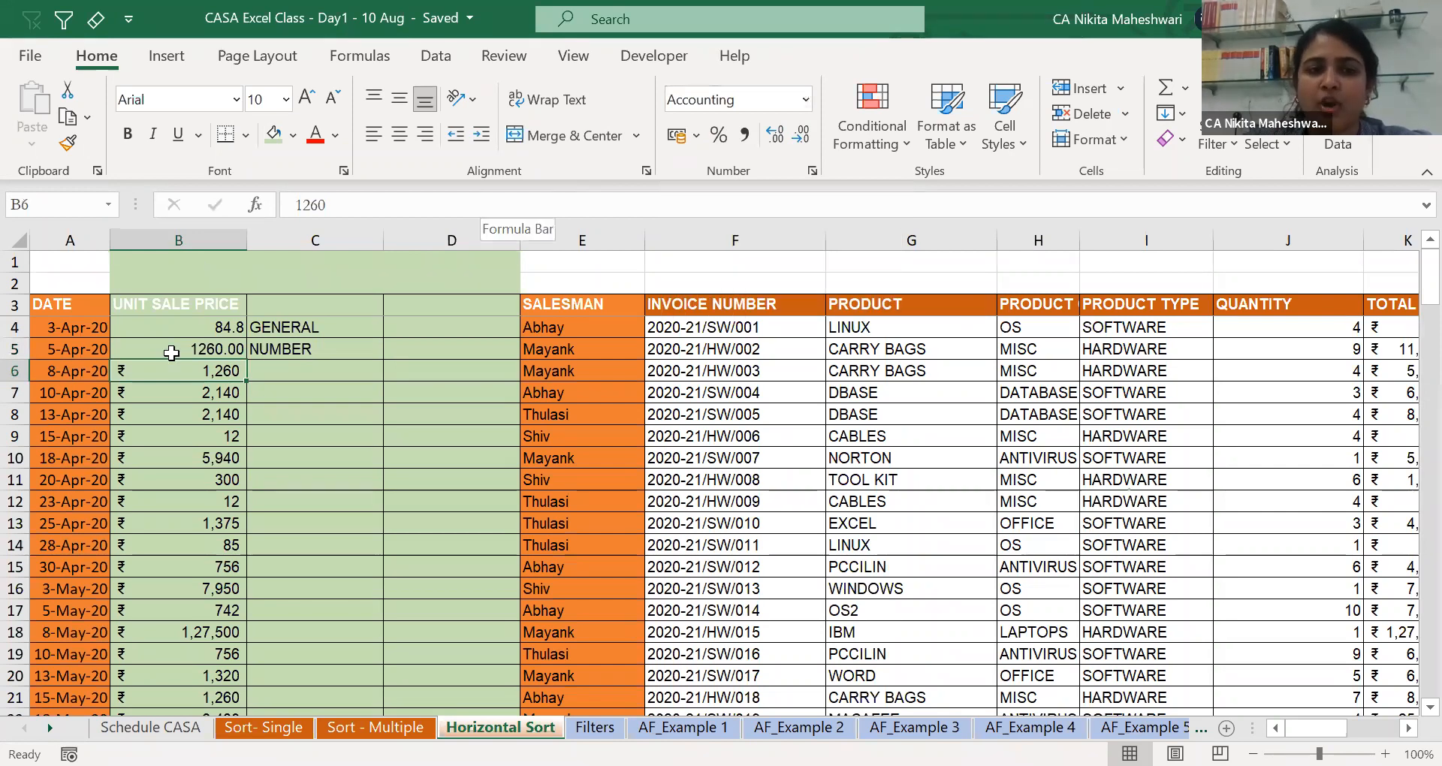
{"action": "left_click", "coordinate": [174, 327]}
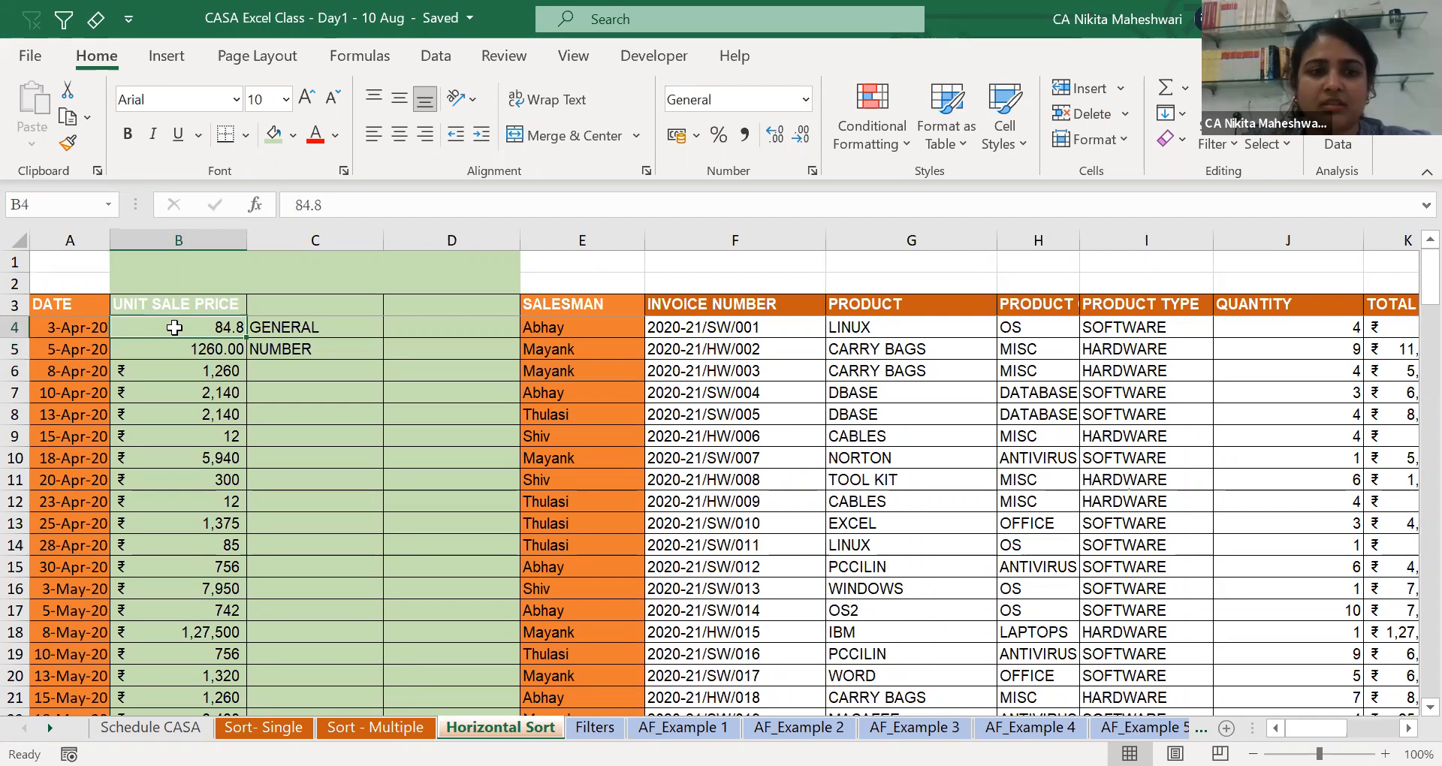
{"action": "left_click", "coordinate": [176, 371]}
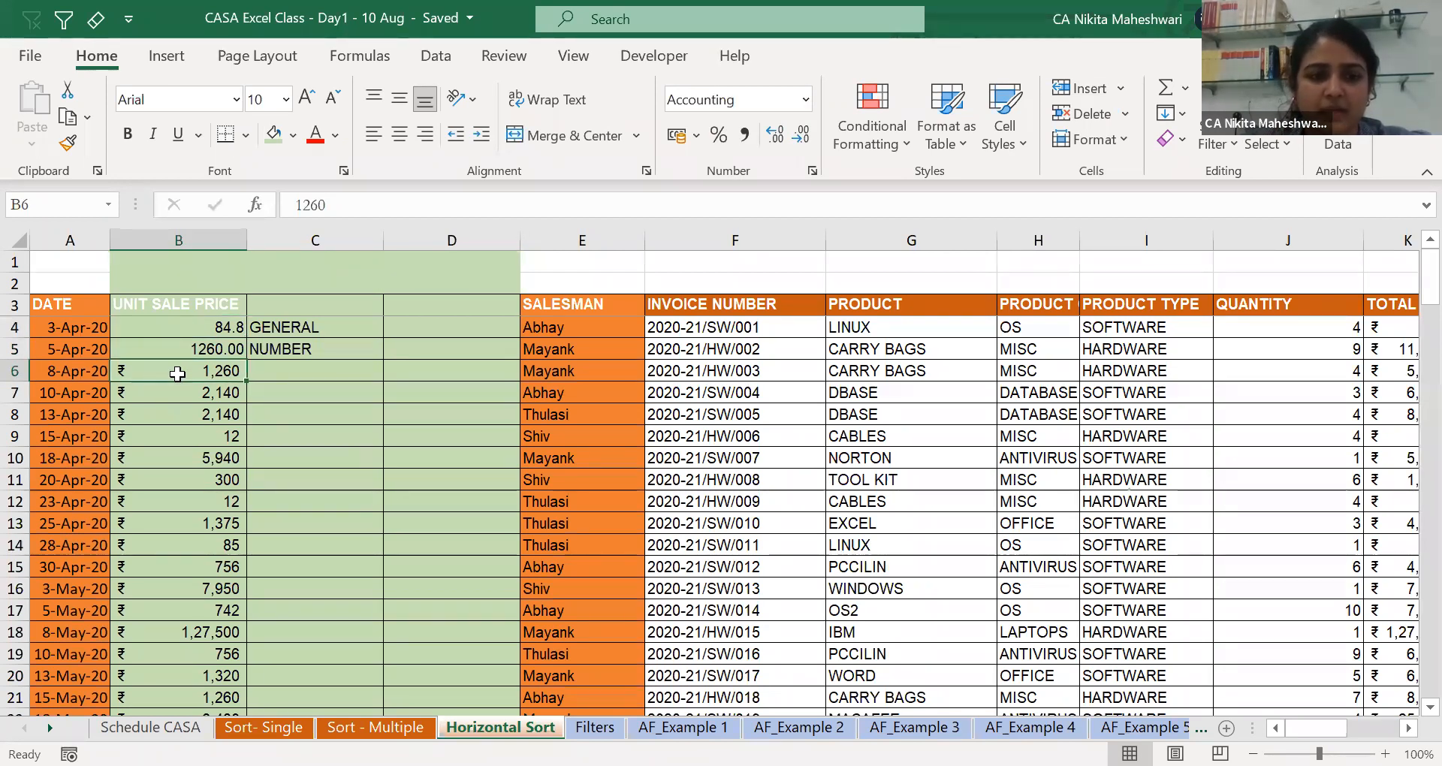
Open the cell format settings for the third UNIT SALE PRICE value in B6 and set its Accounting format to 5 decimal places.
{"action": "right_click", "coordinate": [177, 373]}
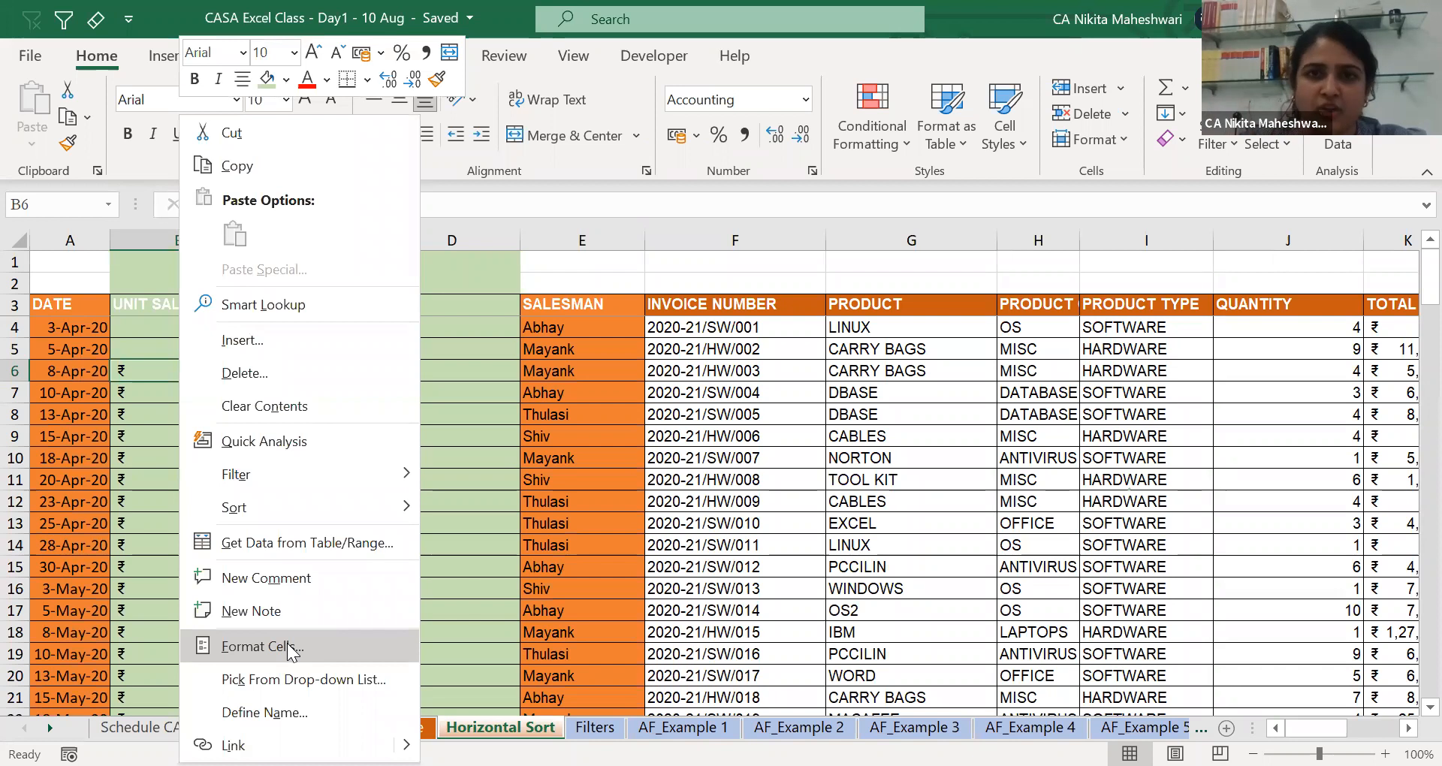
{"action": "left_click", "coordinate": [287, 643]}
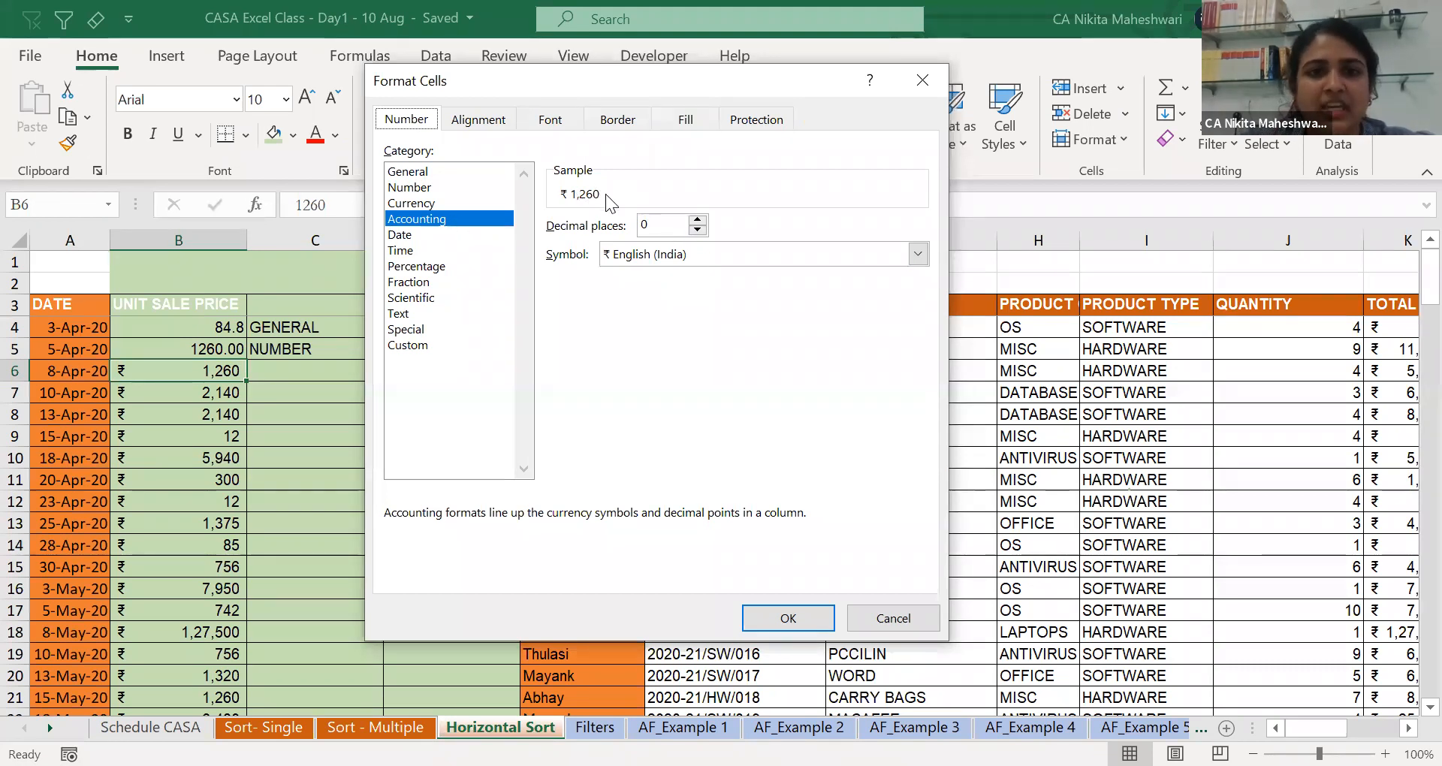
{"action": "left_click", "coordinate": [697, 221]}
{"action": "left_click", "coordinate": [697, 222]}
{"action": "left_click", "coordinate": [697, 221]}
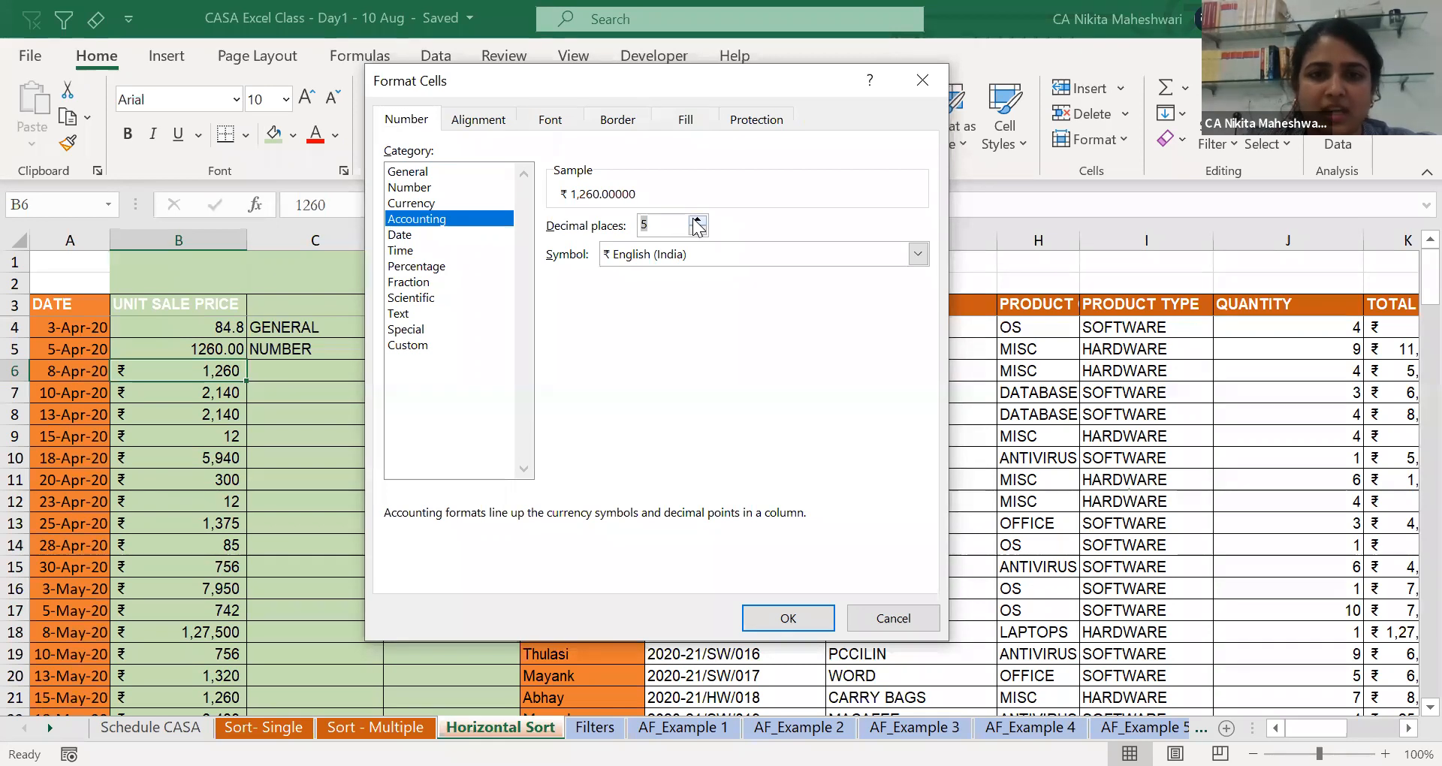
Try the currency symbols None, $ Spanish (Chile) and INR in the Accounting format for B6.
{"action": "left_click", "coordinate": [728, 251]}
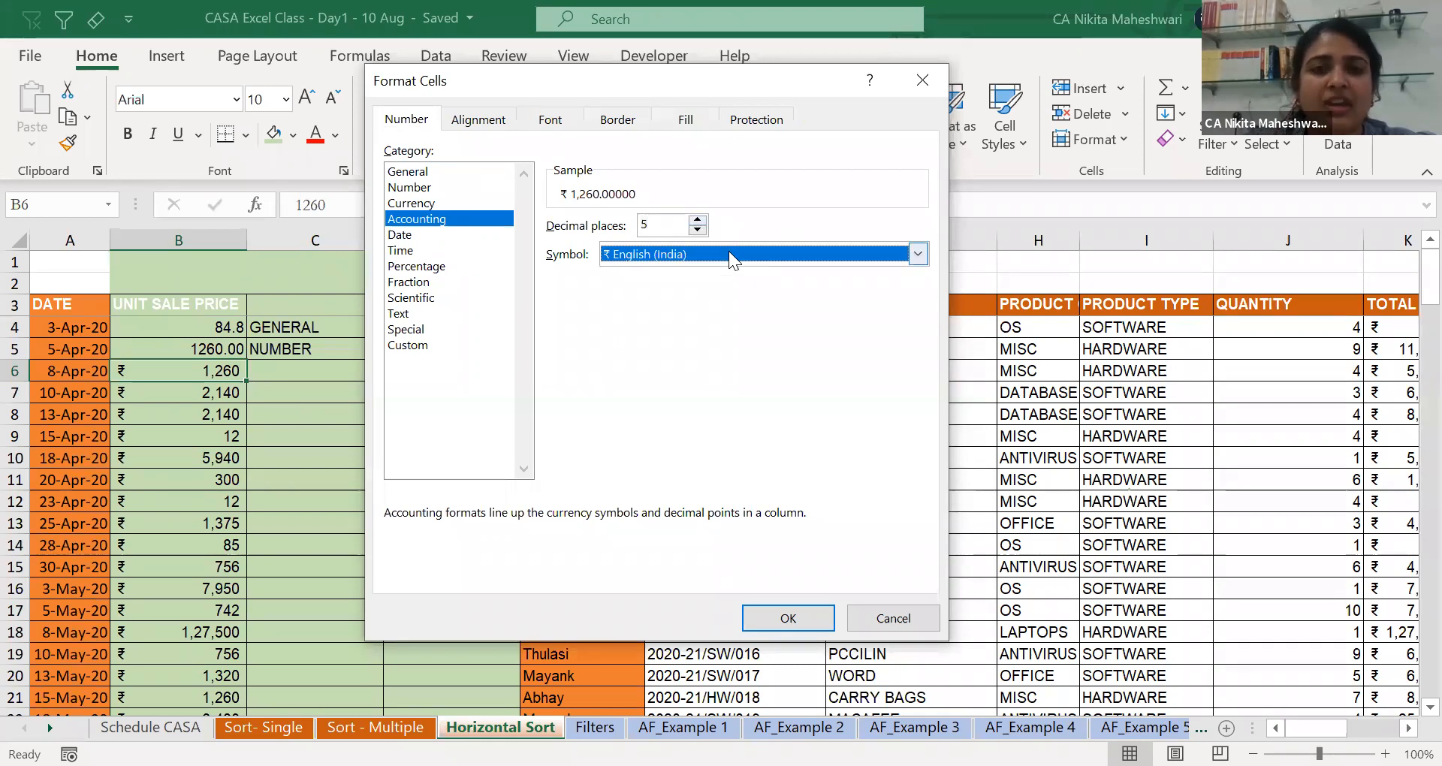
{"action": "left_click_drag", "start_coordinate": [919, 348], "coordinate": [922, 266]}
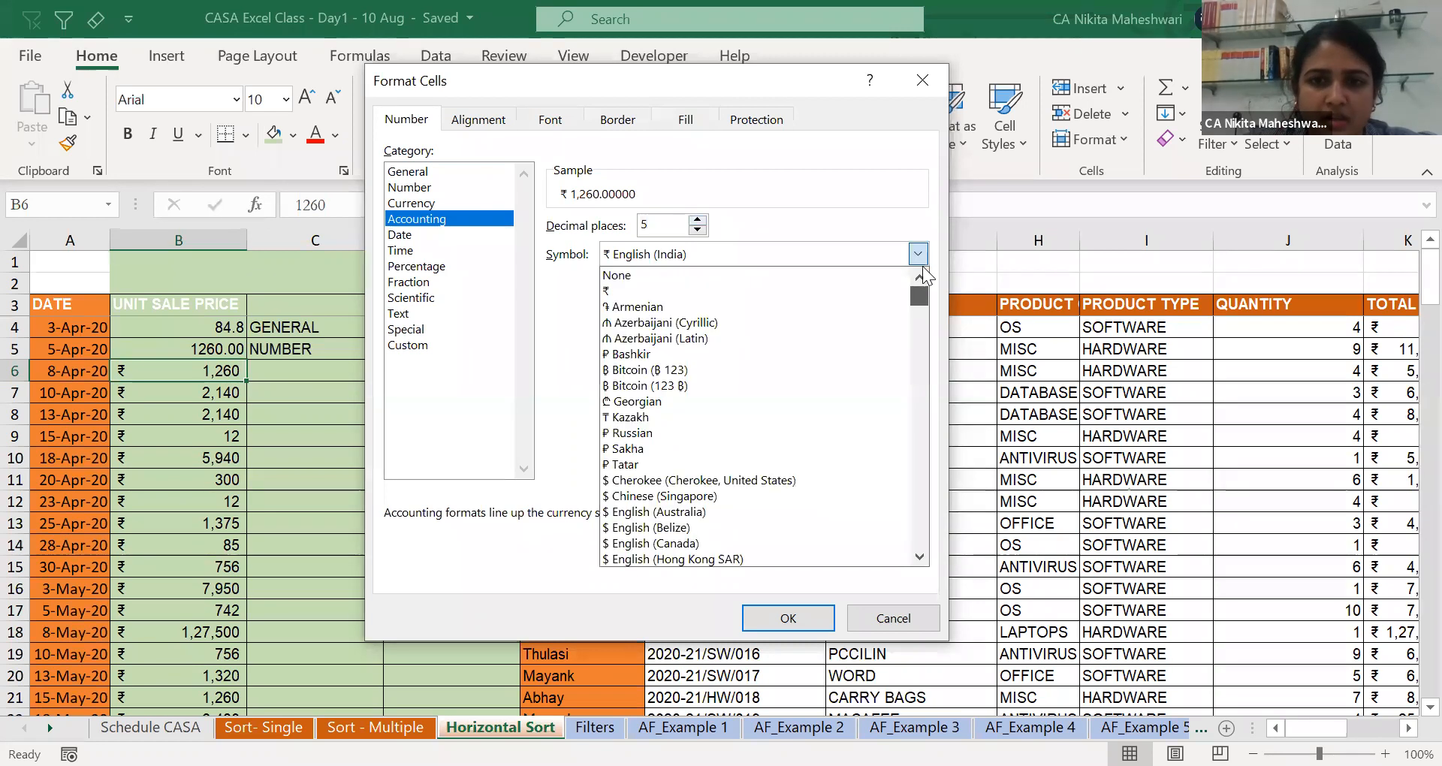
{"action": "left_click", "coordinate": [777, 276]}
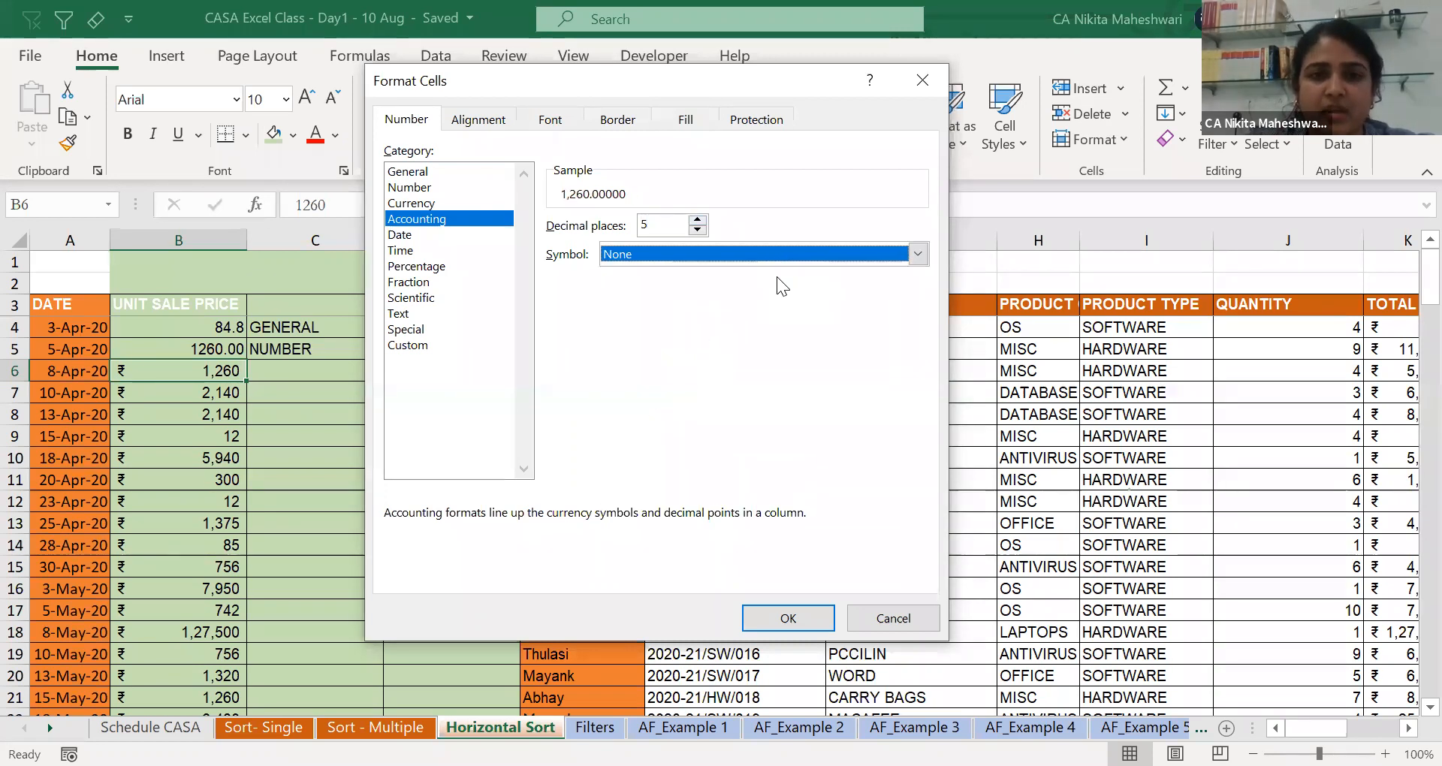
{"action": "left_click", "coordinate": [774, 258]}
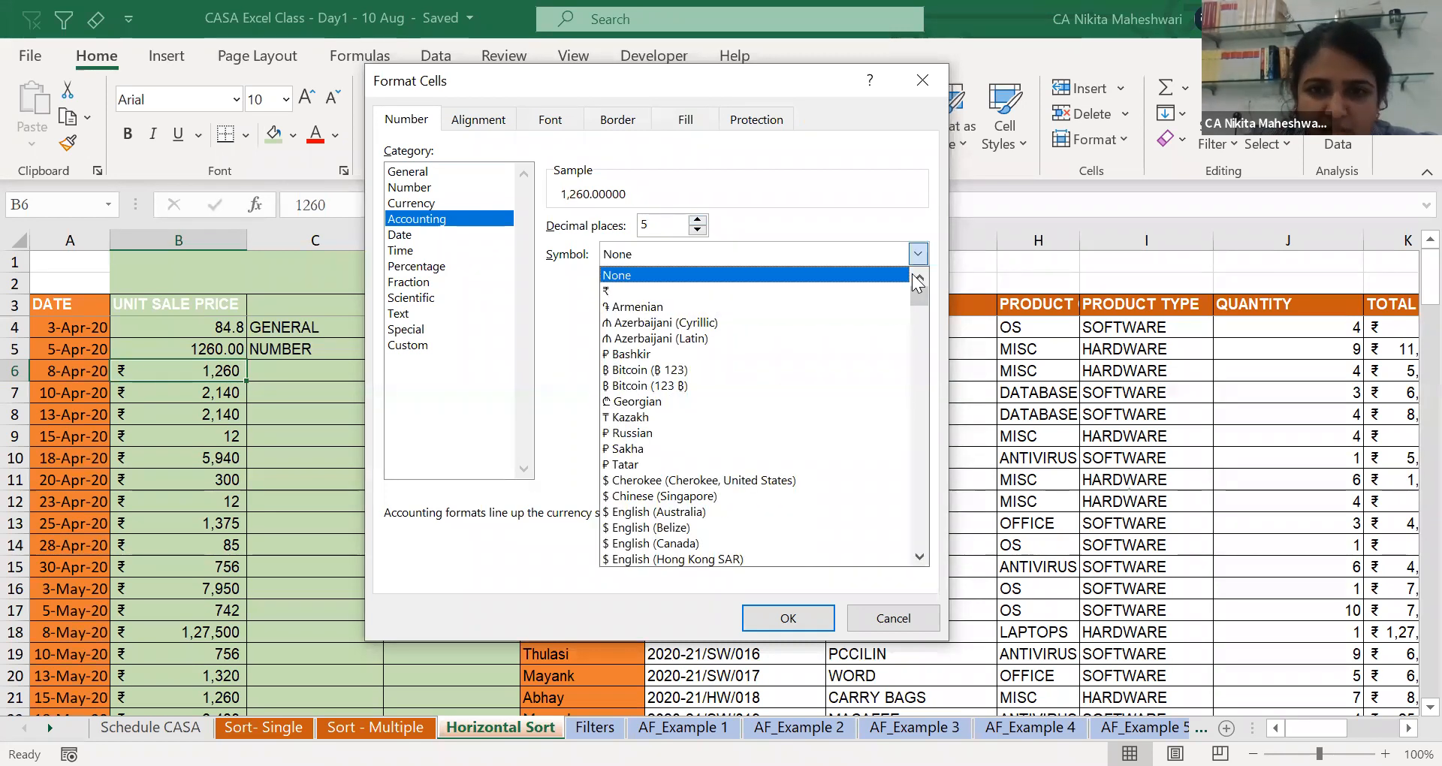
{"action": "left_click_drag", "start_coordinate": [917, 343], "coordinate": [907, 309]}
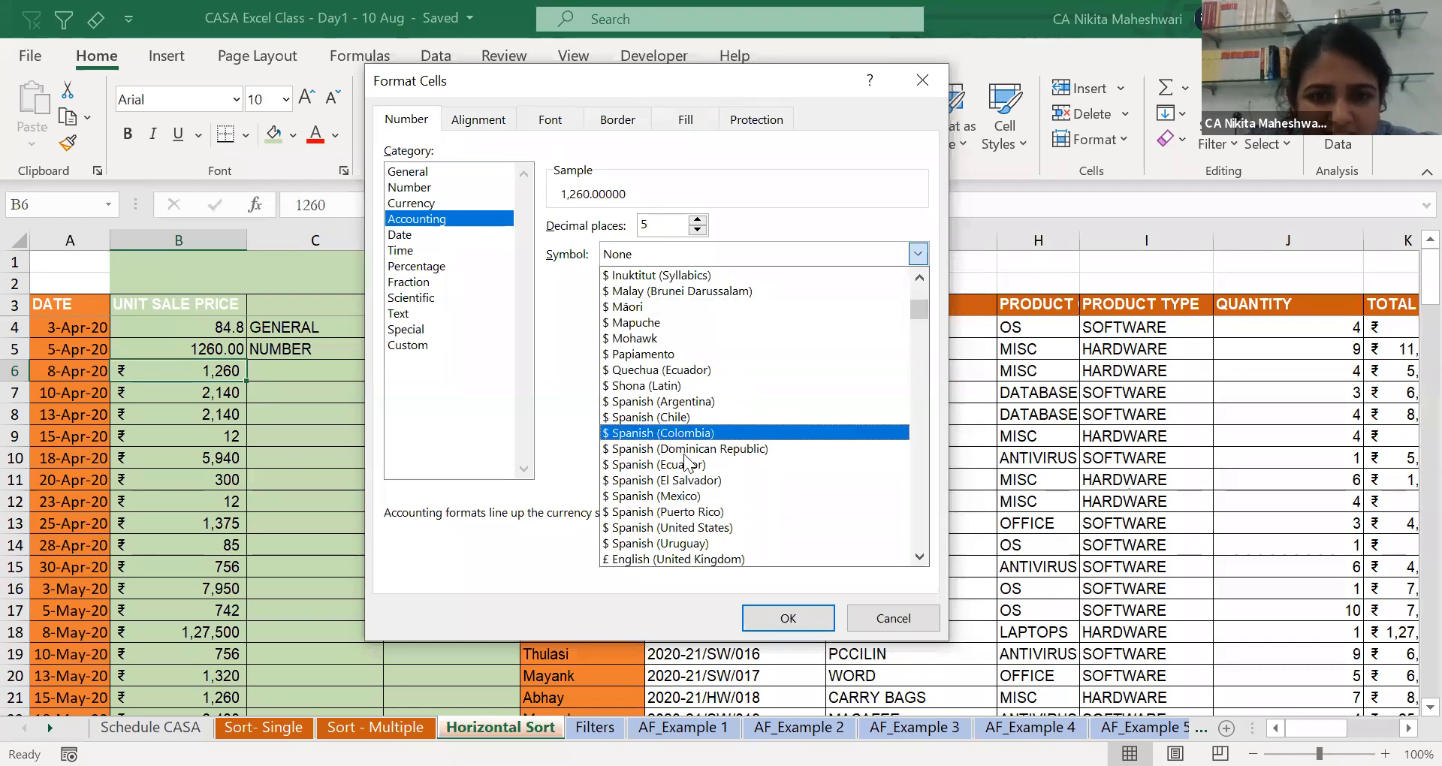
{"action": "left_click", "coordinate": [681, 418]}
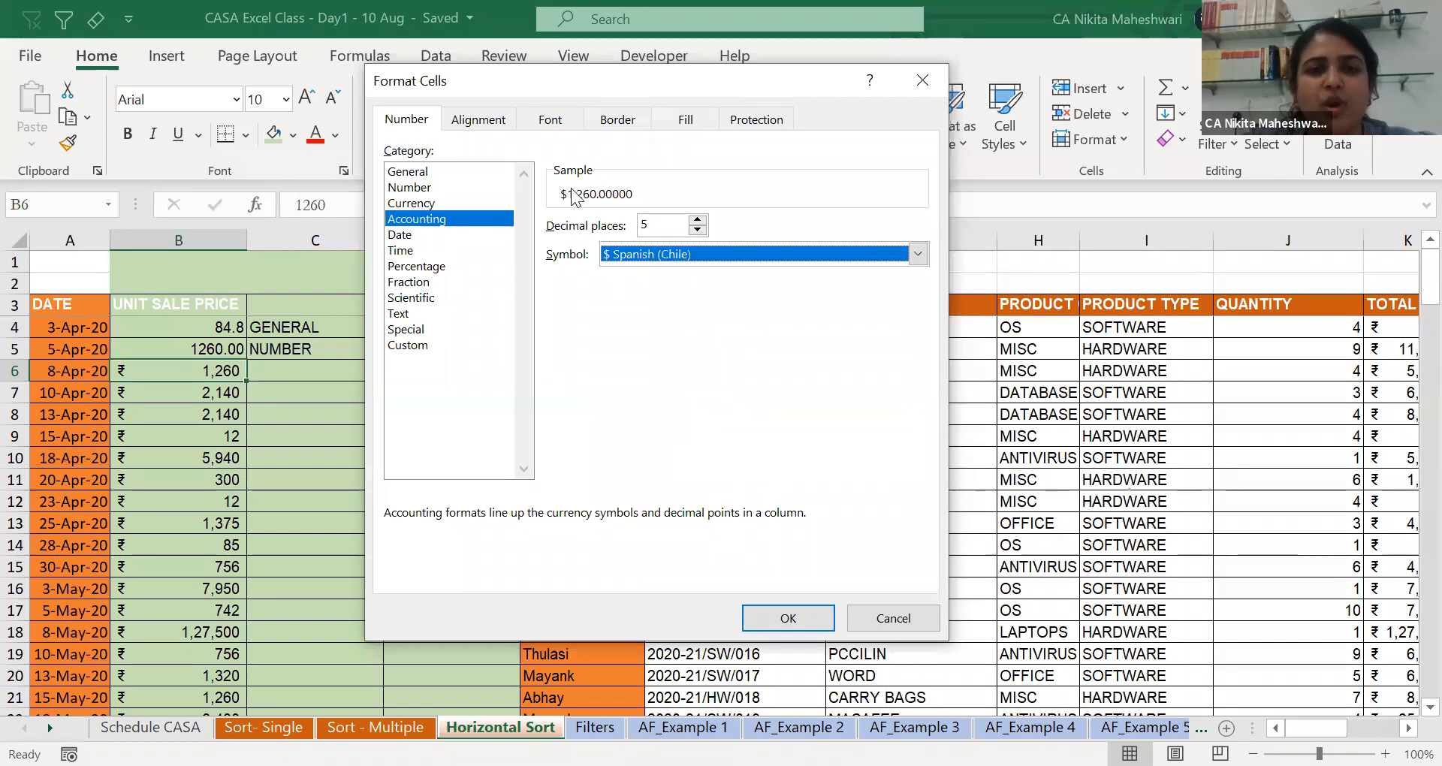
{"action": "left_click", "coordinate": [717, 263]}
{"action": "left_click_drag", "start_coordinate": [919, 310], "coordinate": [913, 466]}
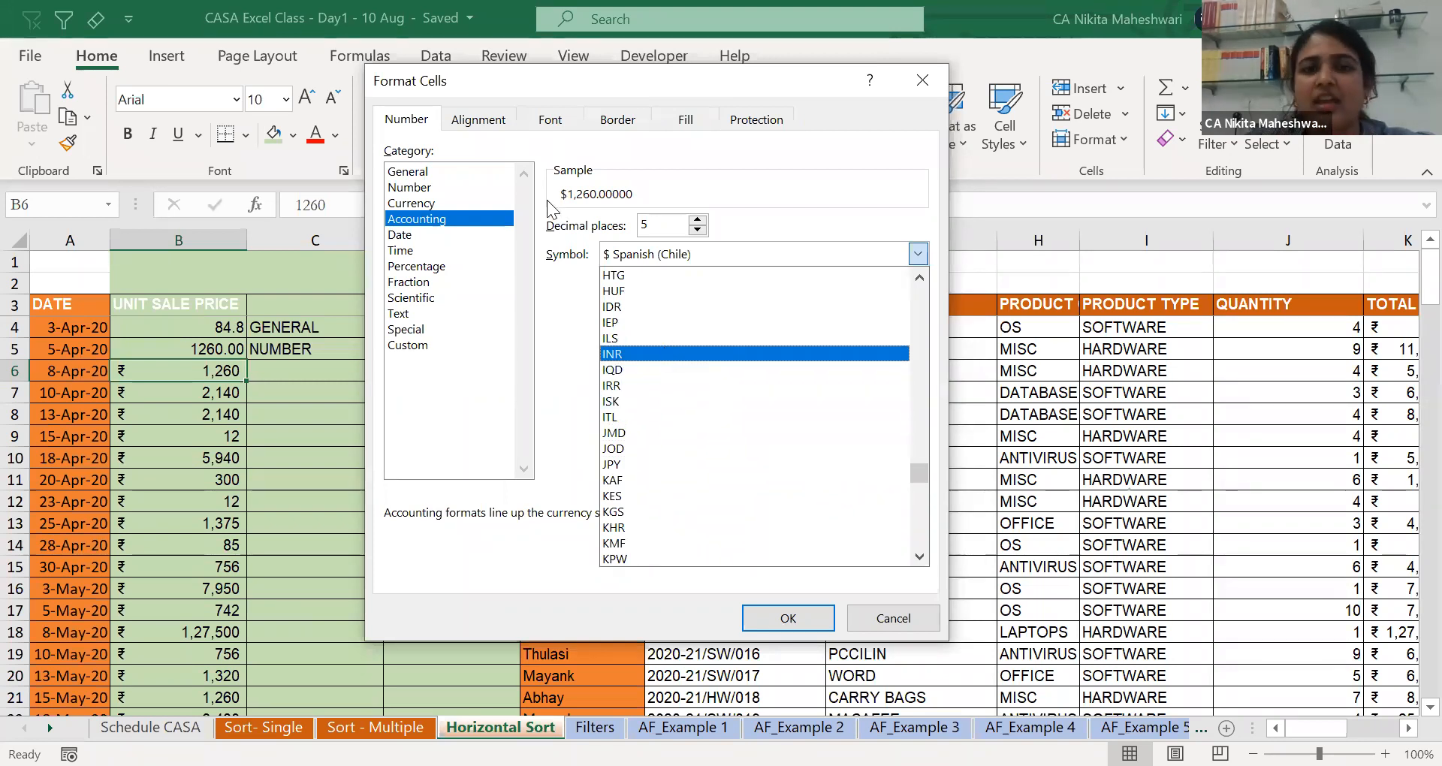
{"action": "left_click", "coordinate": [665, 353]}
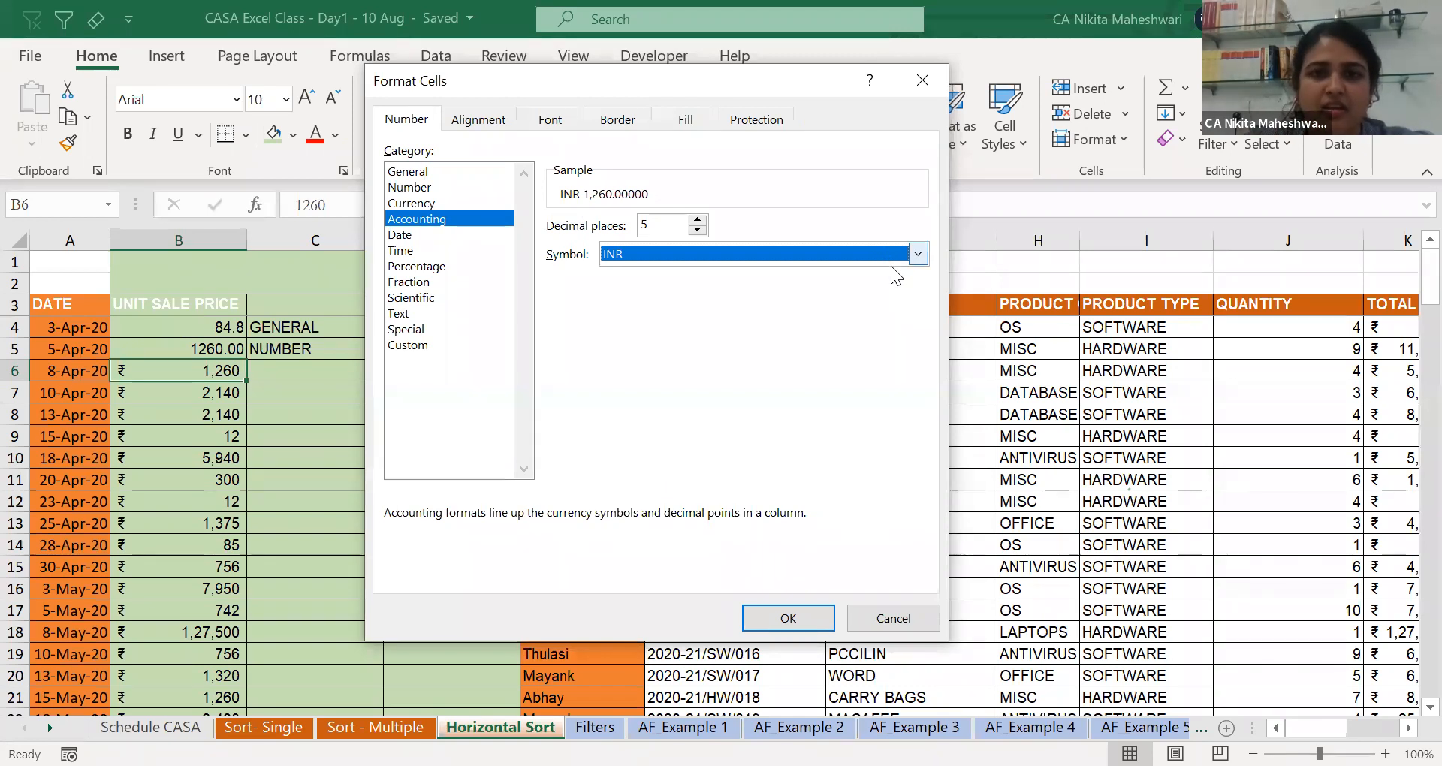
Apply the Accounting format with the USD symbol and 3 decimal places to the price in B6.
{"action": "left_click", "coordinate": [917, 255]}
{"action": "left_click_drag", "start_coordinate": [913, 476], "coordinate": [904, 522]}
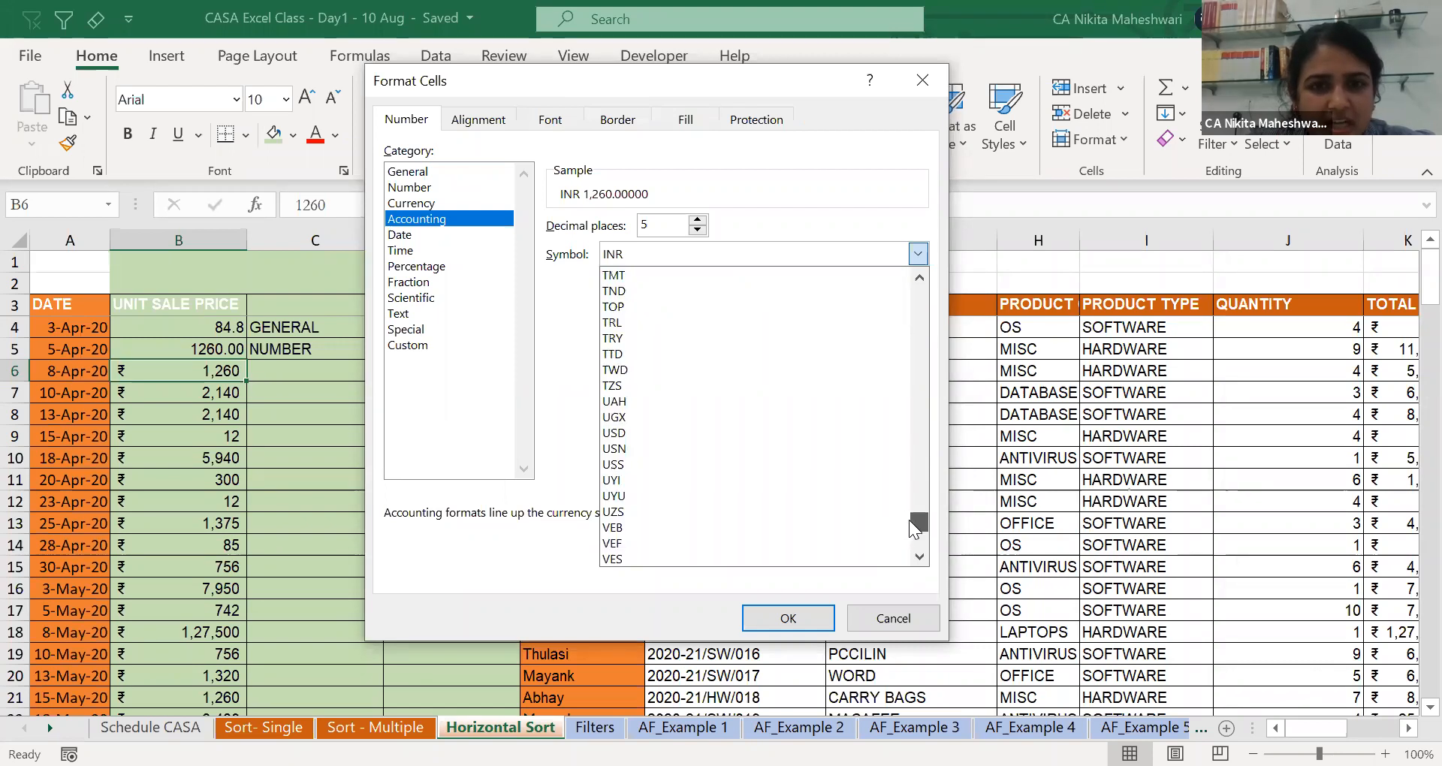
{"action": "left_click", "coordinate": [663, 463]}
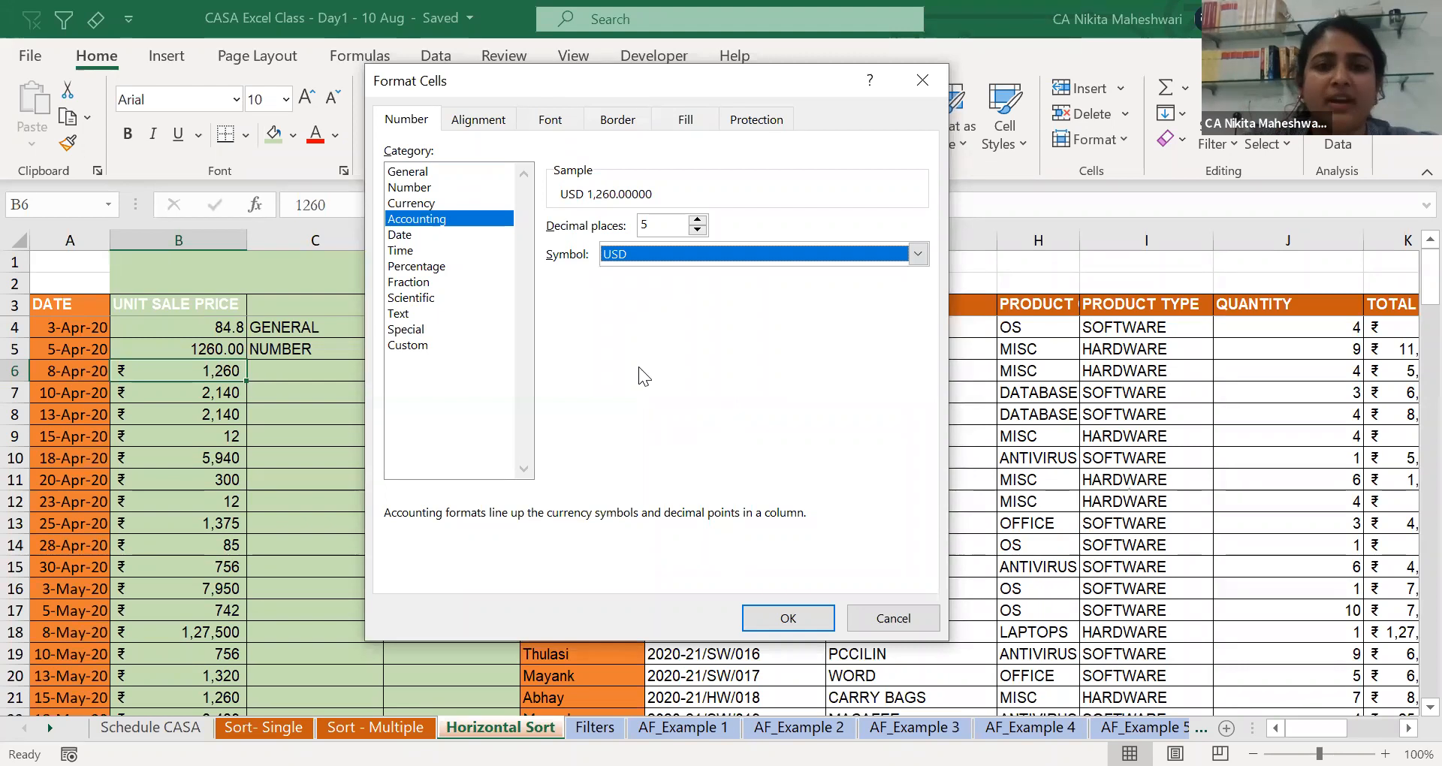
{"action": "left_click", "coordinate": [698, 230]}
{"action": "left_click", "coordinate": [698, 230]}
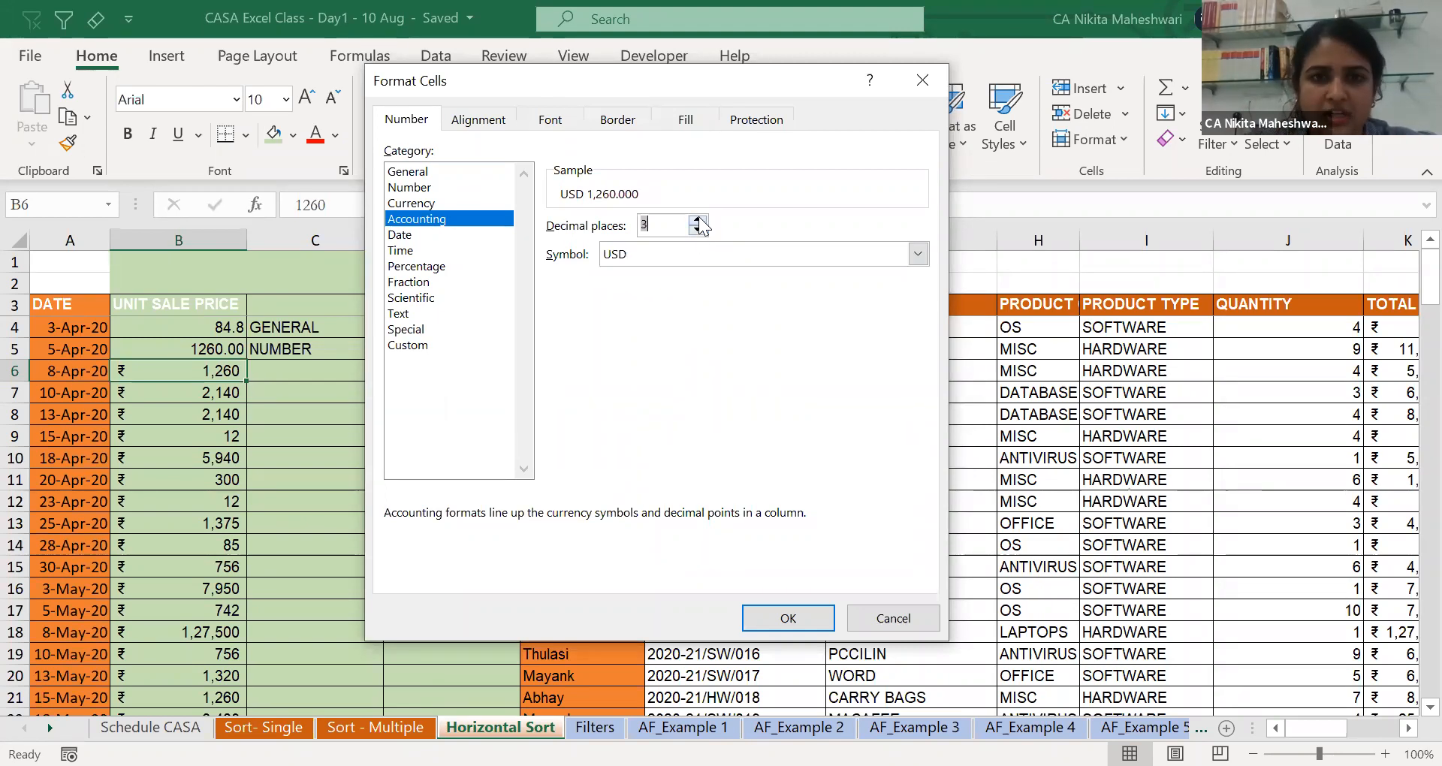
{"action": "left_click", "coordinate": [771, 623]}
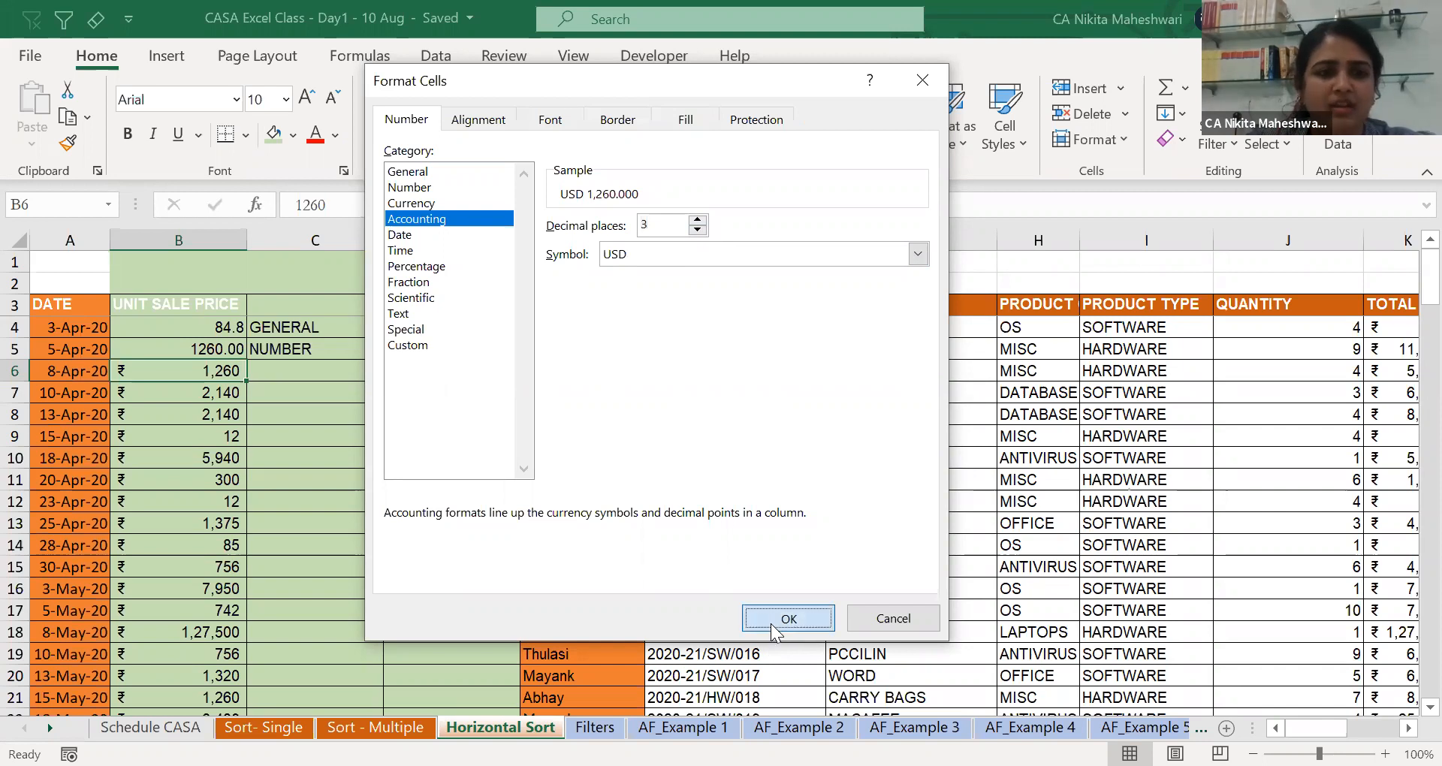
Enter the label "number formats" in C6 beside the third price.
{"action": "left_click", "coordinate": [294, 365]}
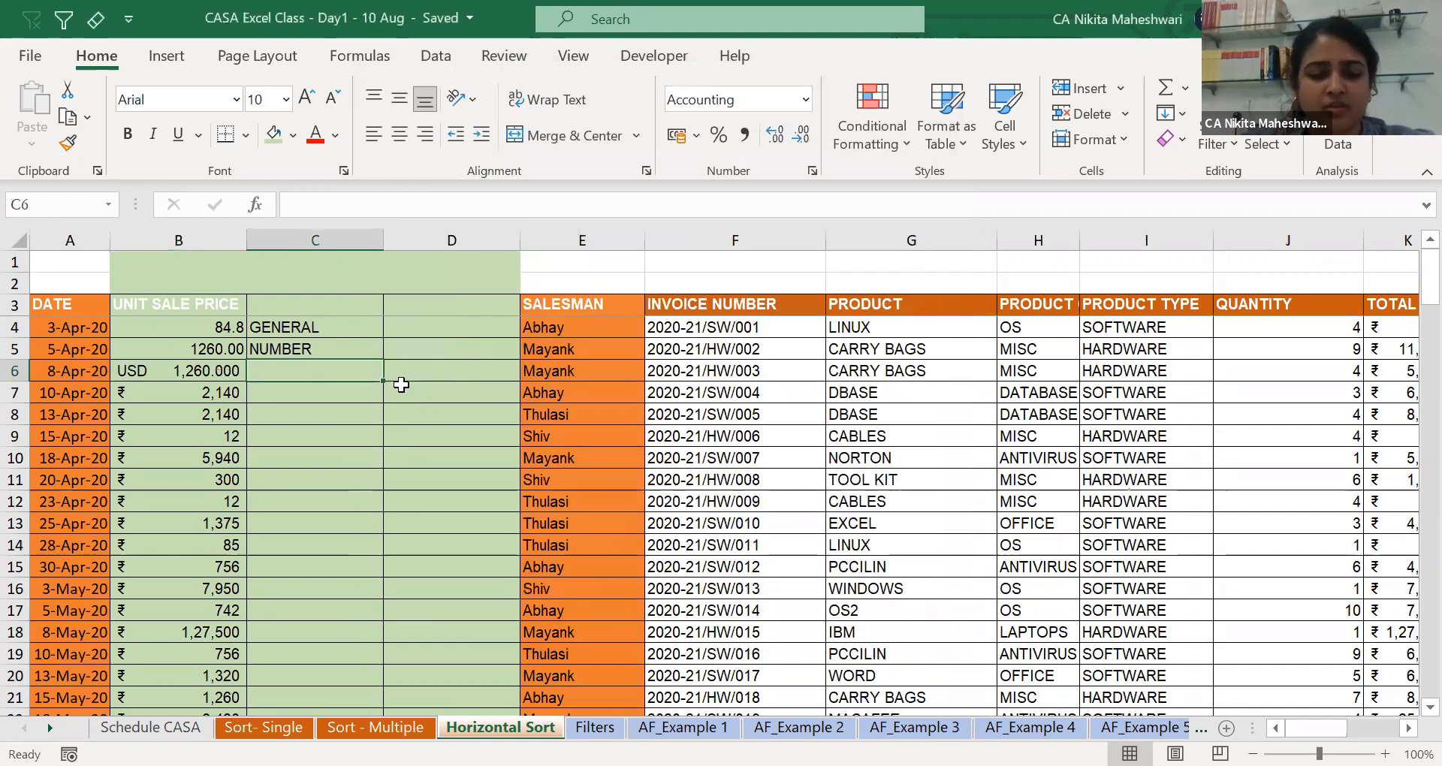
{"action": "type", "text": "number formats"}
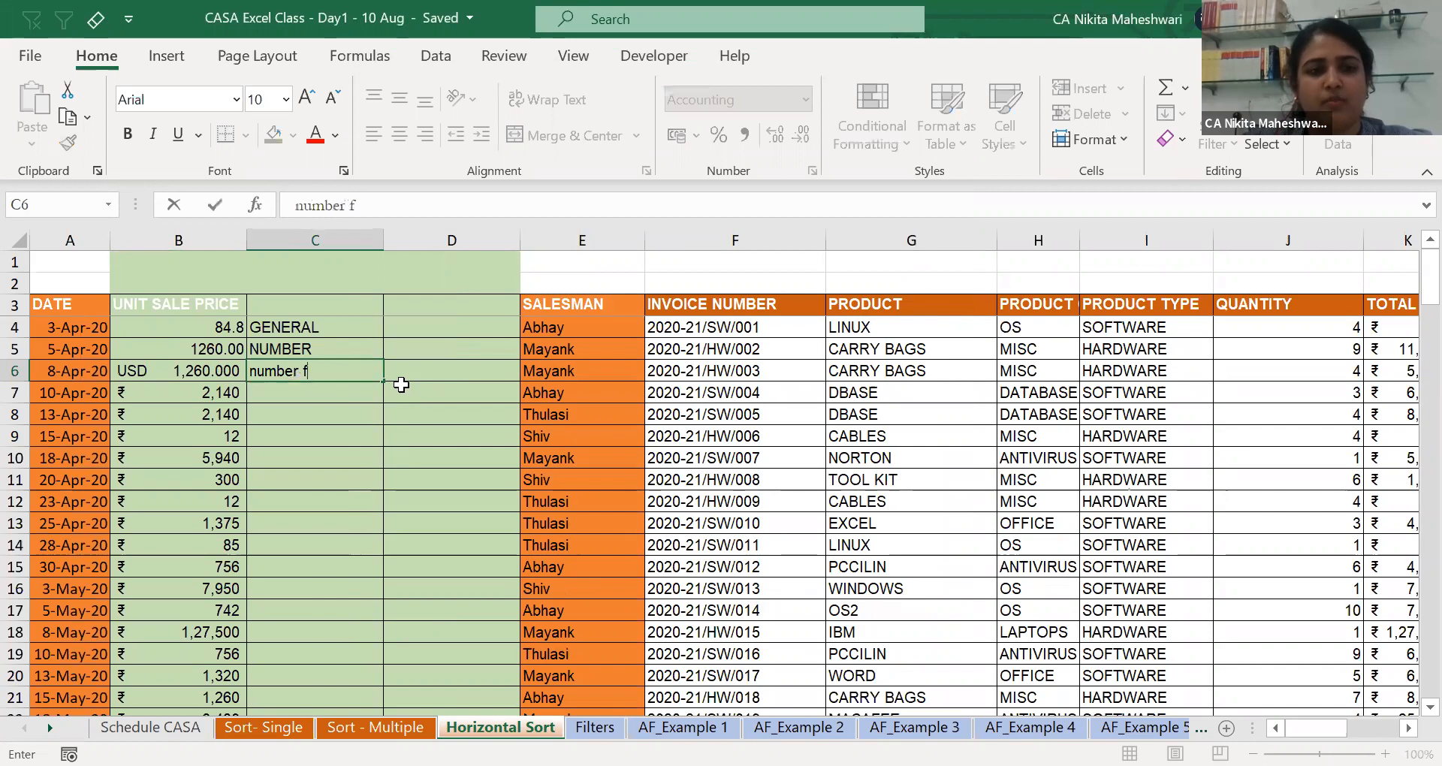
{"action": "key", "text": "Return"}
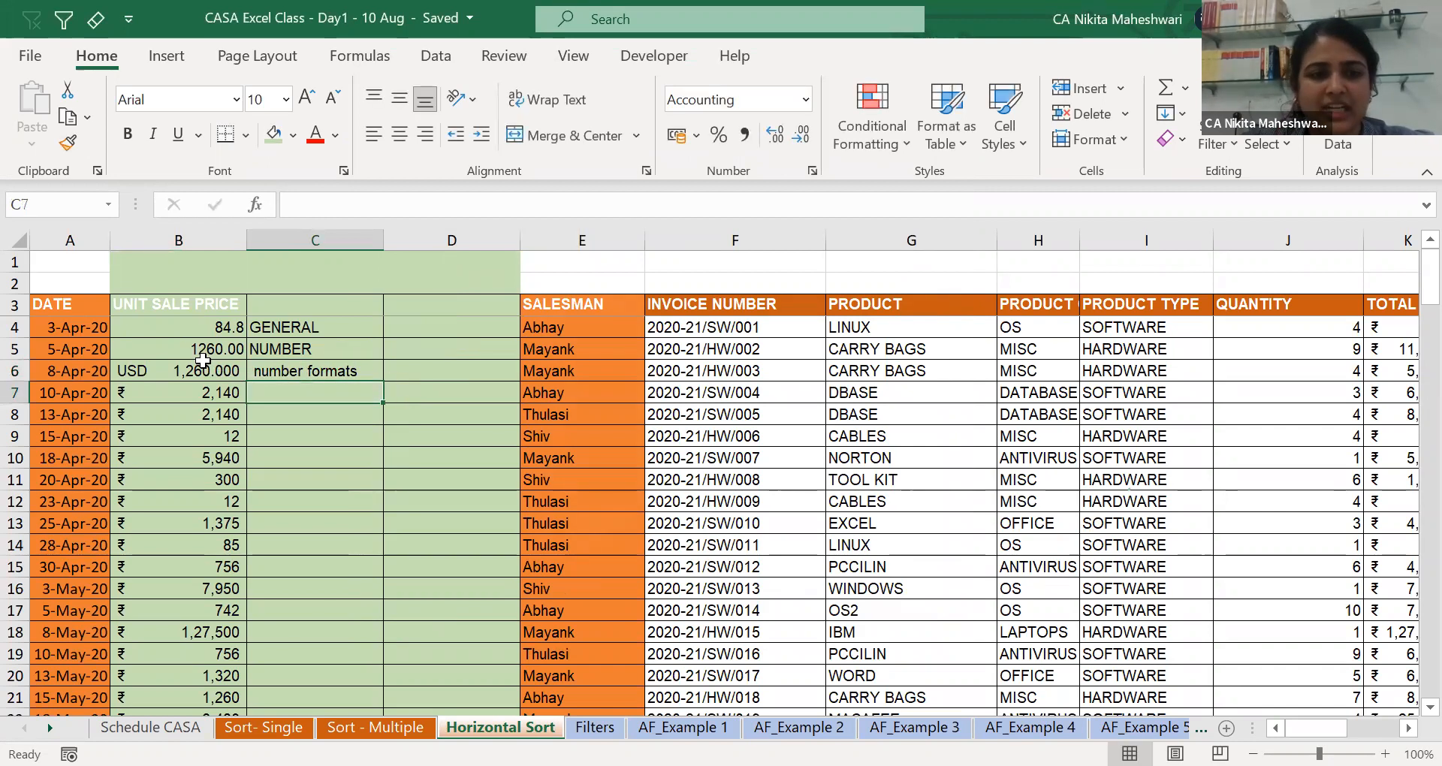
Preview the custom number formats 0.00 and #,##0.00 for the price in B6 without applying them.
{"action": "left_click", "coordinate": [210, 368]}
{"action": "right_click", "coordinate": [210, 368]}
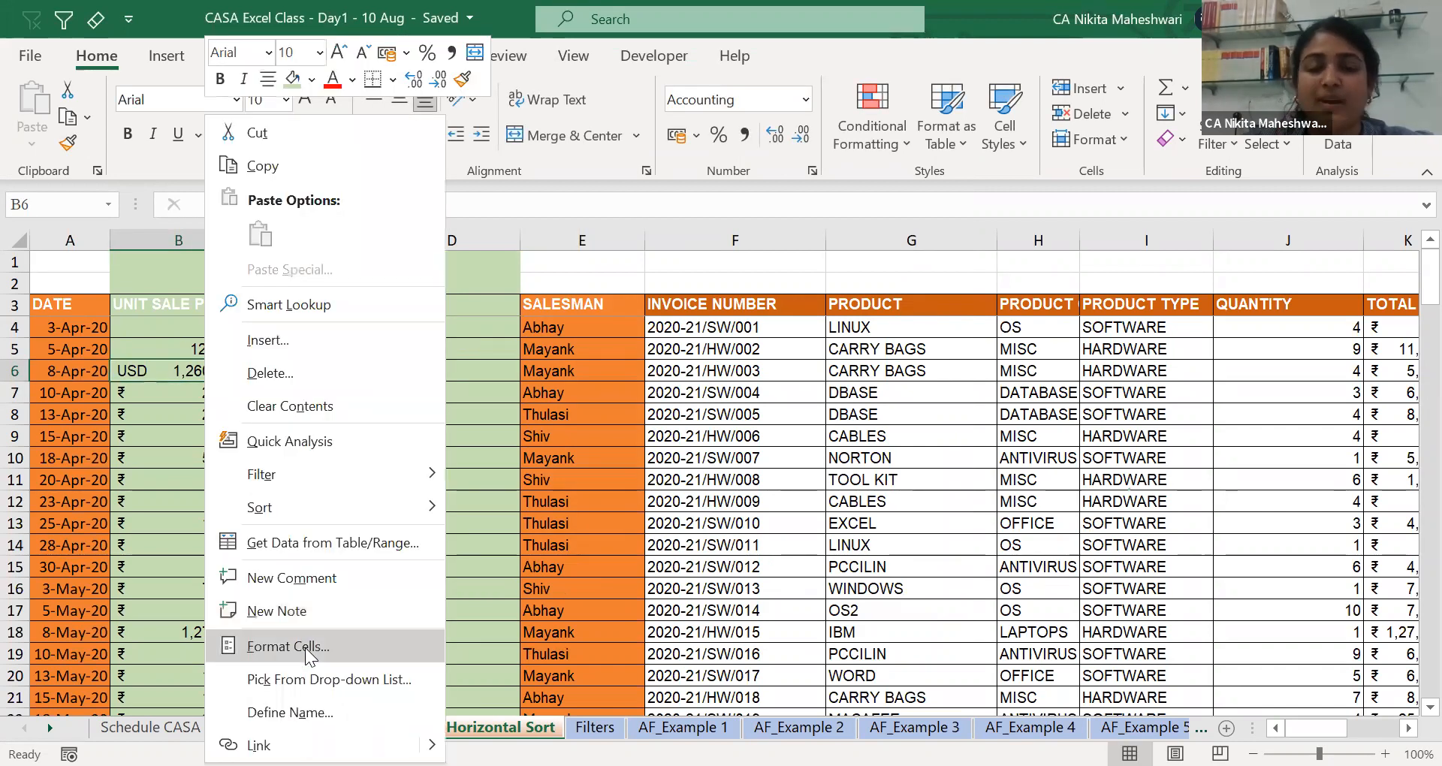
{"action": "left_click", "coordinate": [288, 646]}
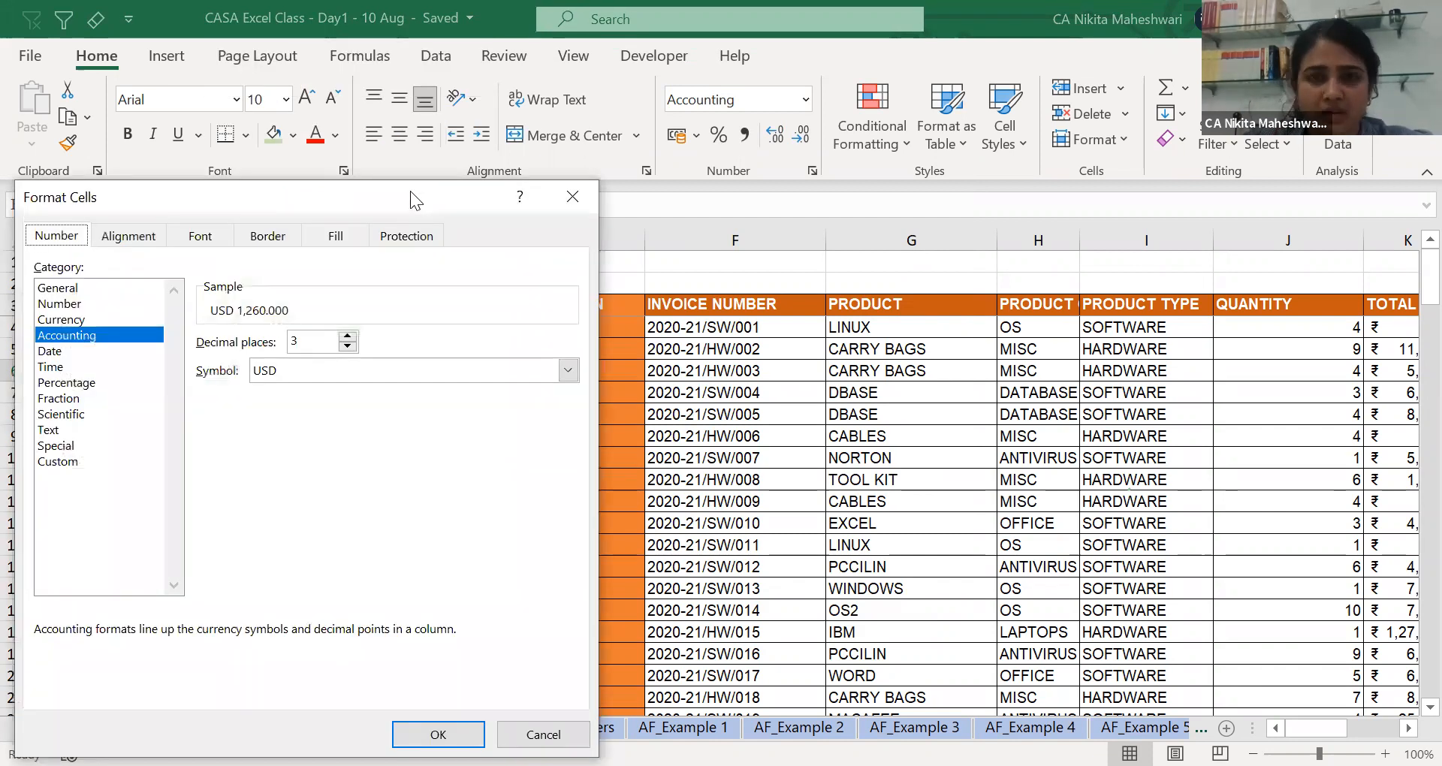
{"action": "left_click_drag", "start_coordinate": [410, 191], "coordinate": [827, 85]}
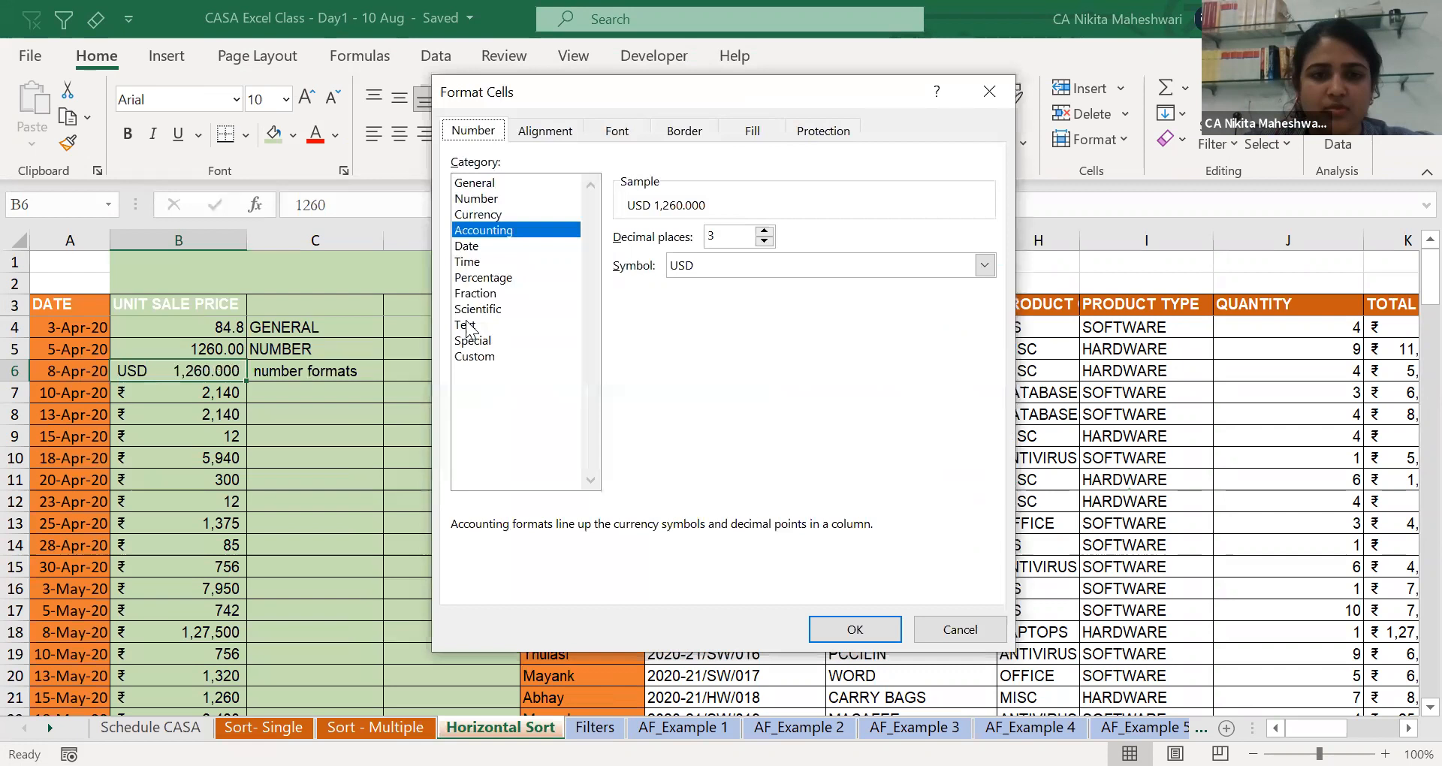
{"action": "left_click", "coordinate": [473, 355]}
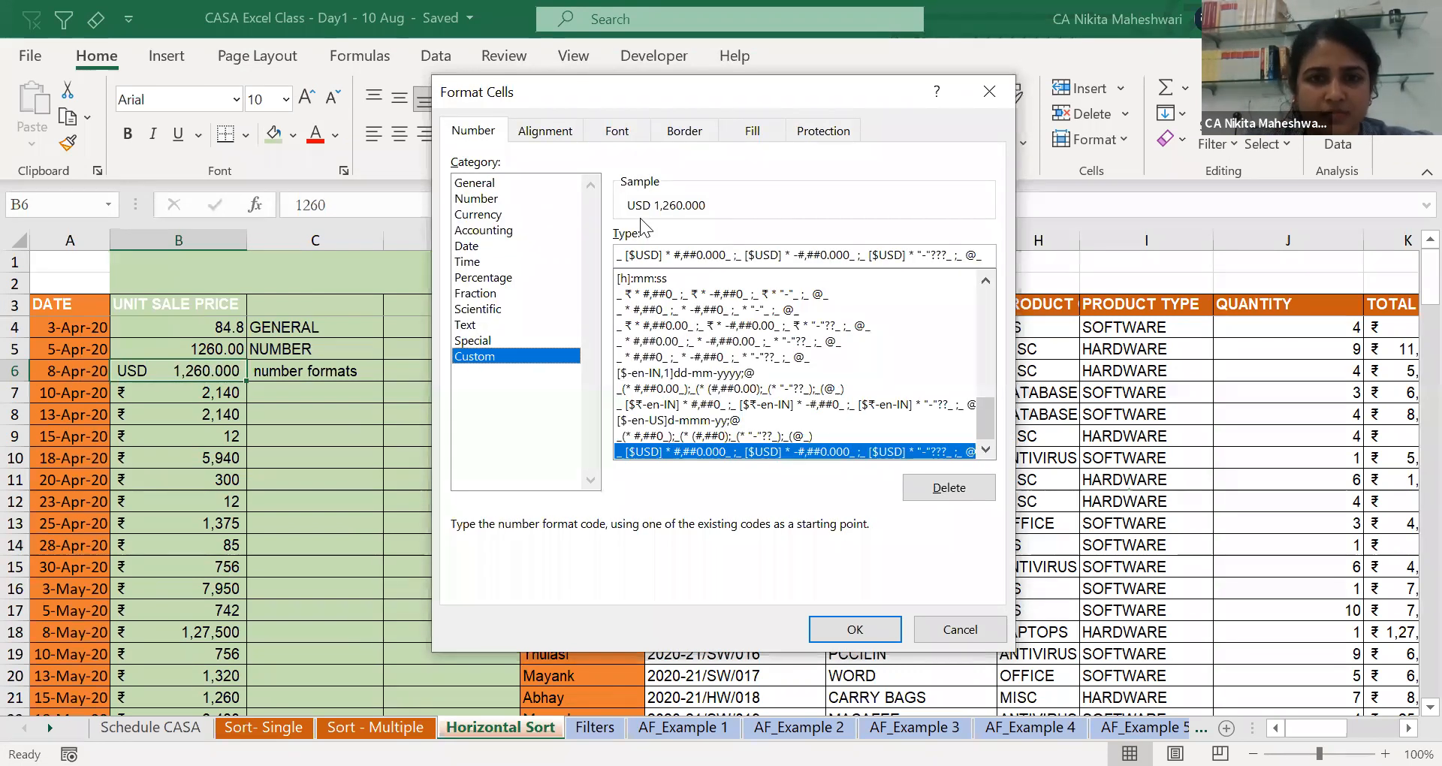
{"action": "left_click_drag", "start_coordinate": [990, 405], "coordinate": [982, 296]}
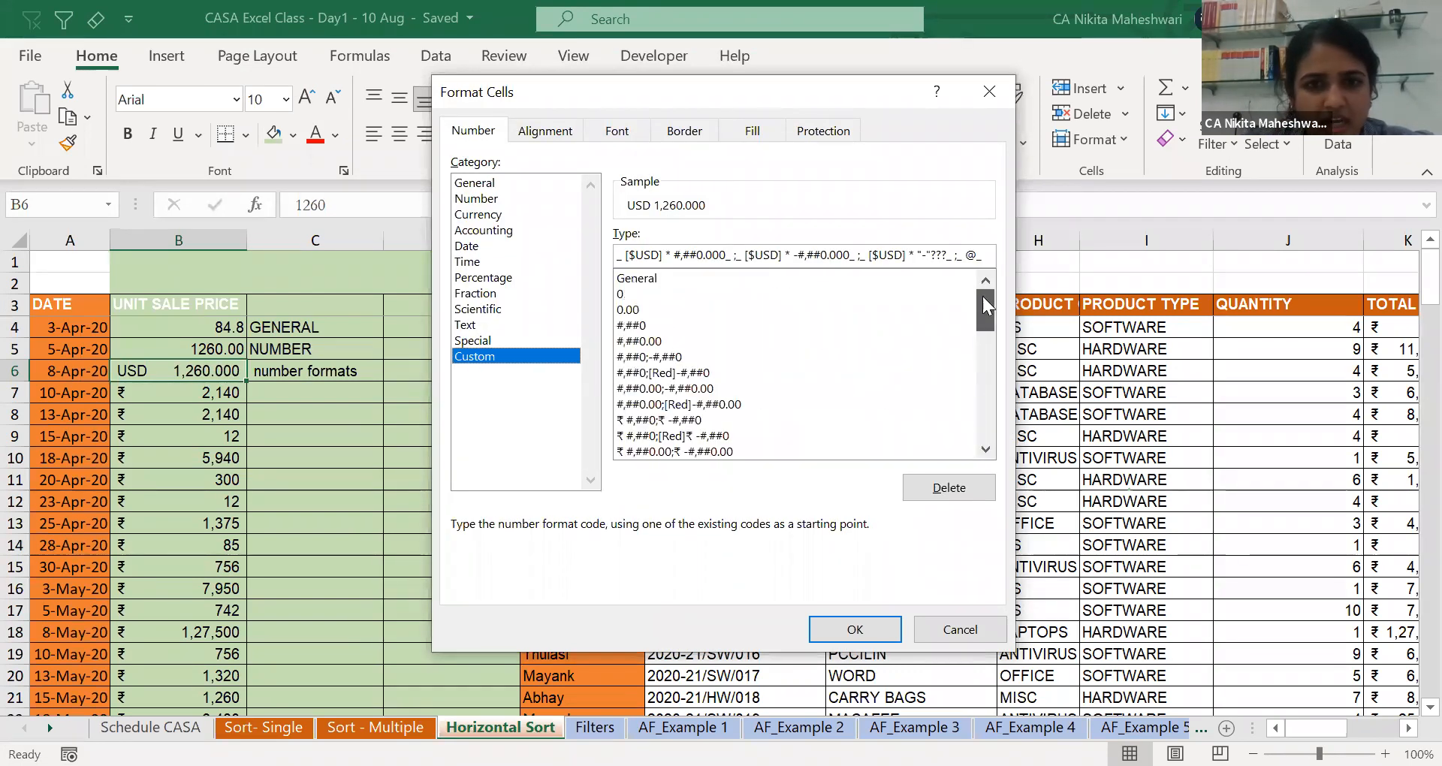
{"action": "left_click", "coordinate": [635, 309]}
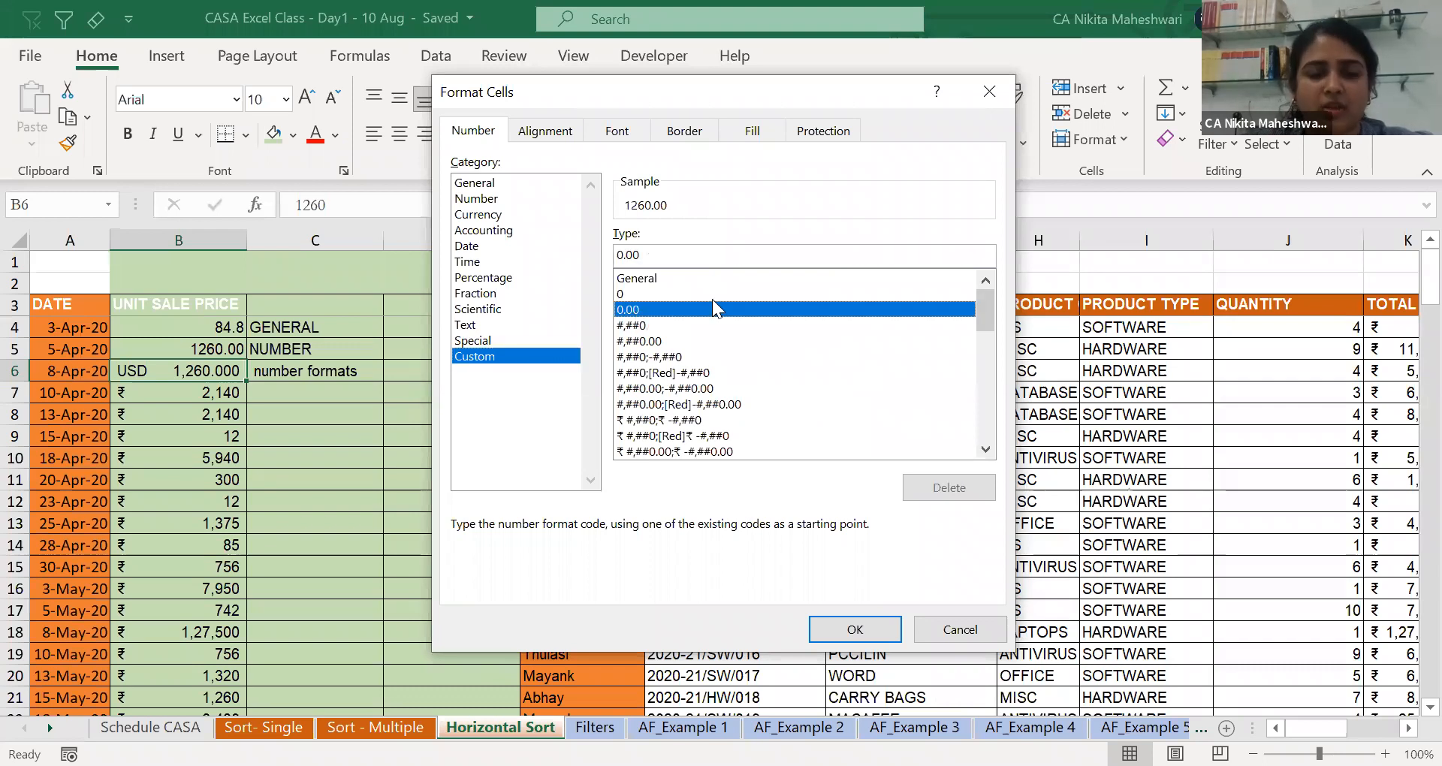
{"action": "left_click", "coordinate": [636, 343]}
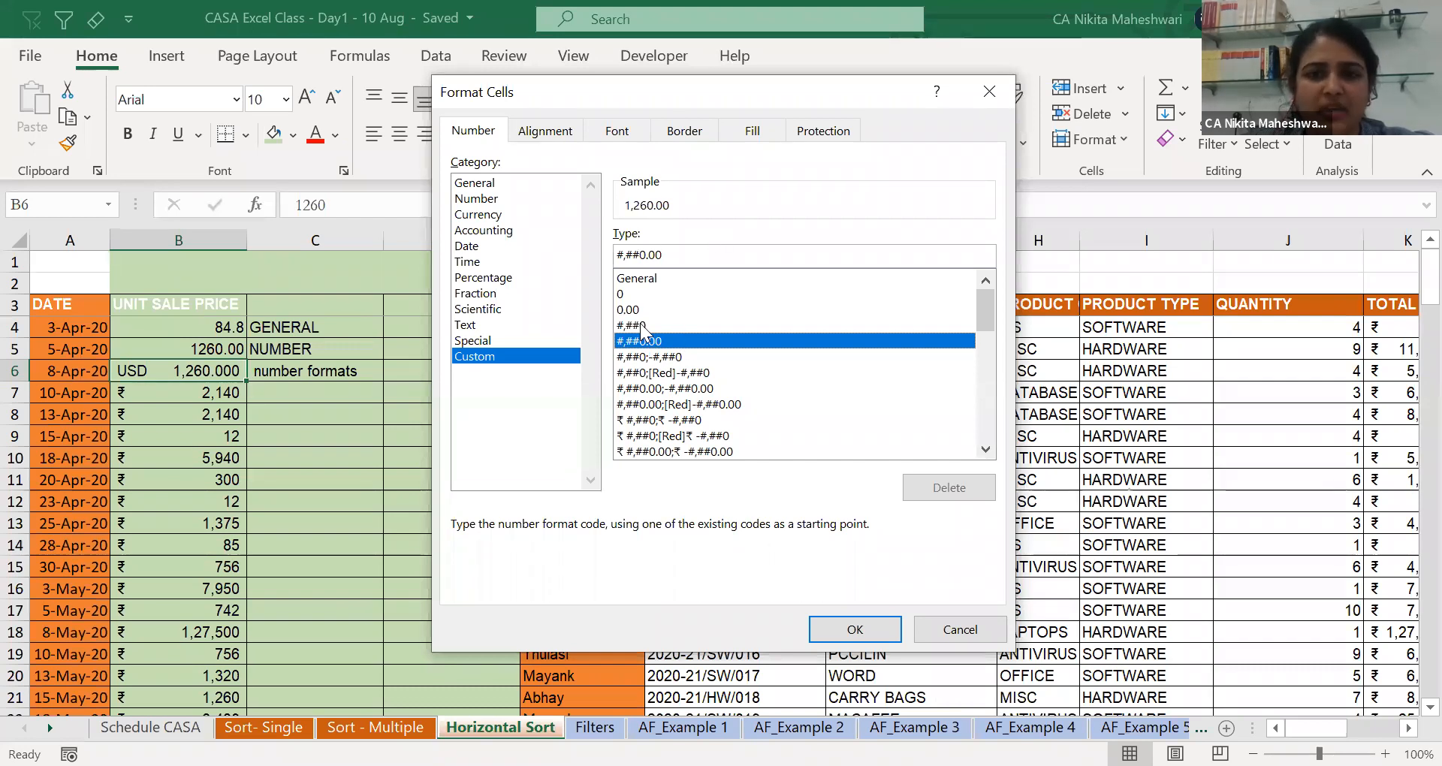
{"action": "left_click", "coordinate": [986, 95]}
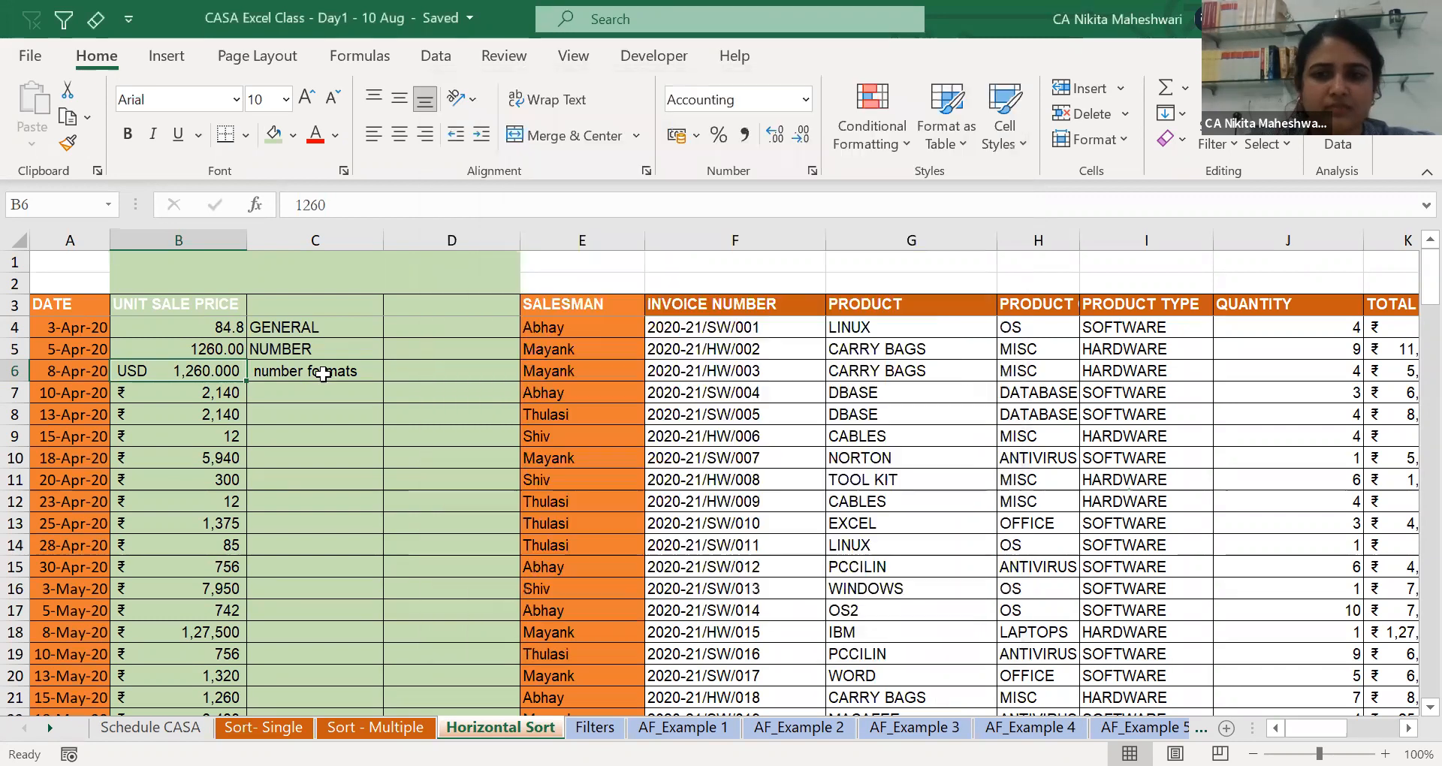
{"action": "left_click", "coordinate": [323, 374]}
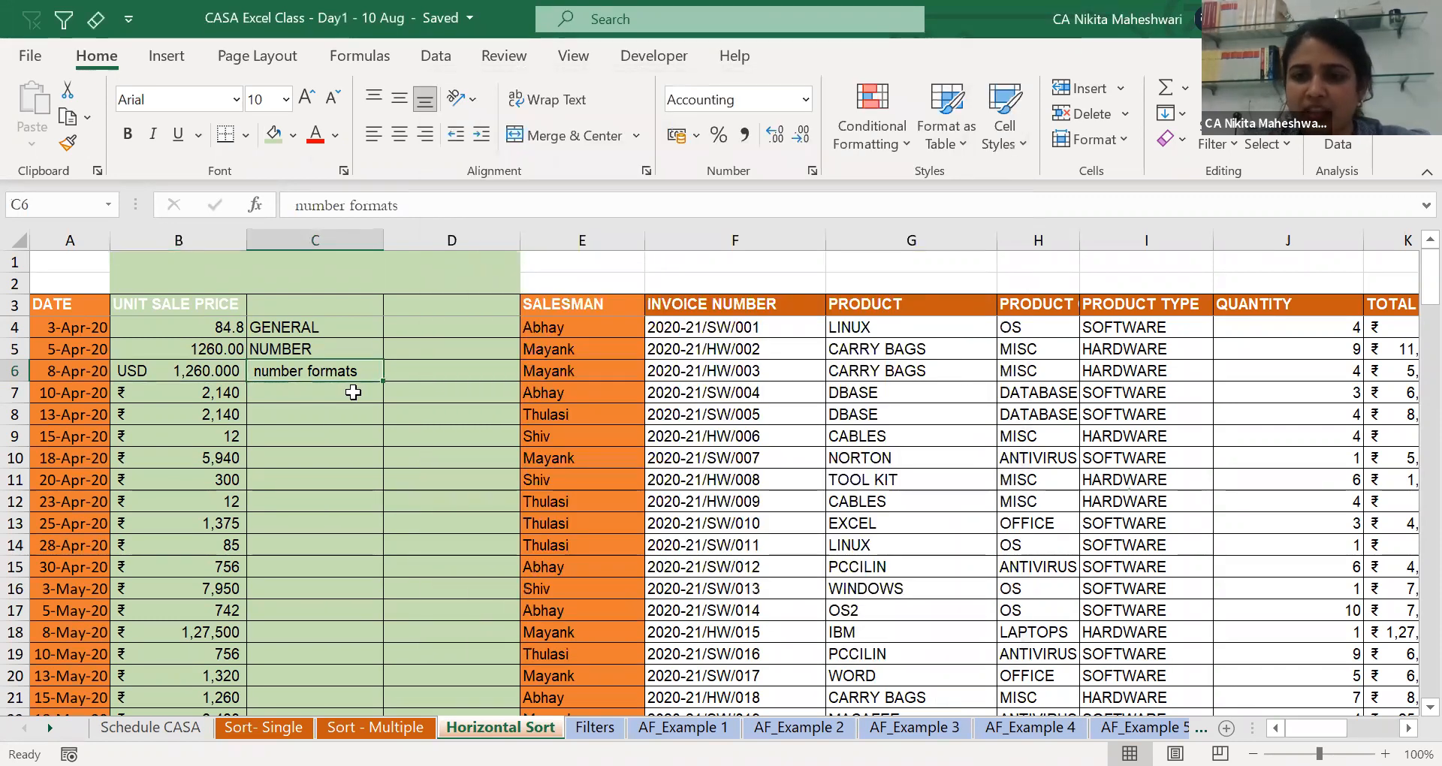
{"action": "left_click", "coordinate": [650, 417]}
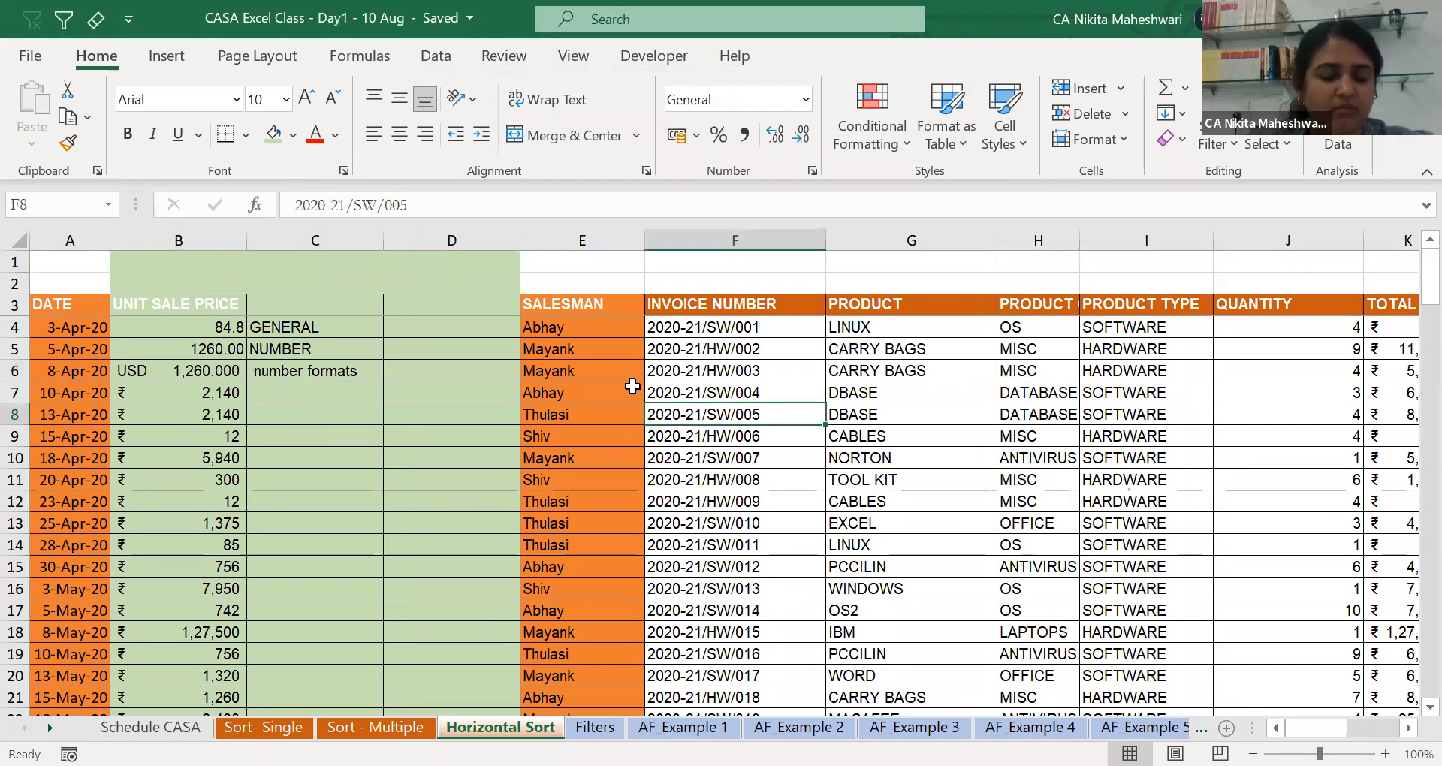
{"action": "key", "text": "Left"}
{"action": "key", "text": "Left"}
{"action": "key", "text": "Up"}
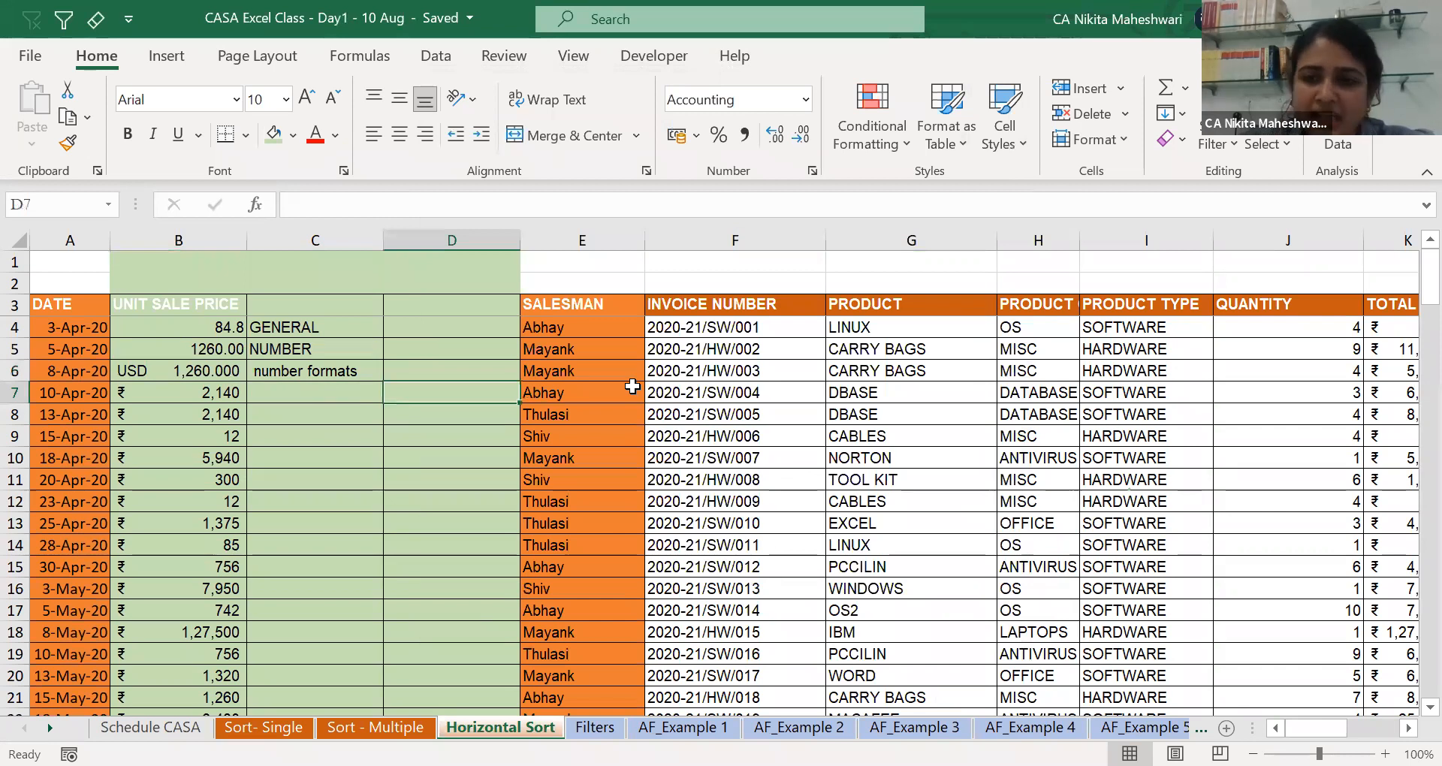
{"action": "left_click", "coordinate": [1409, 358]}
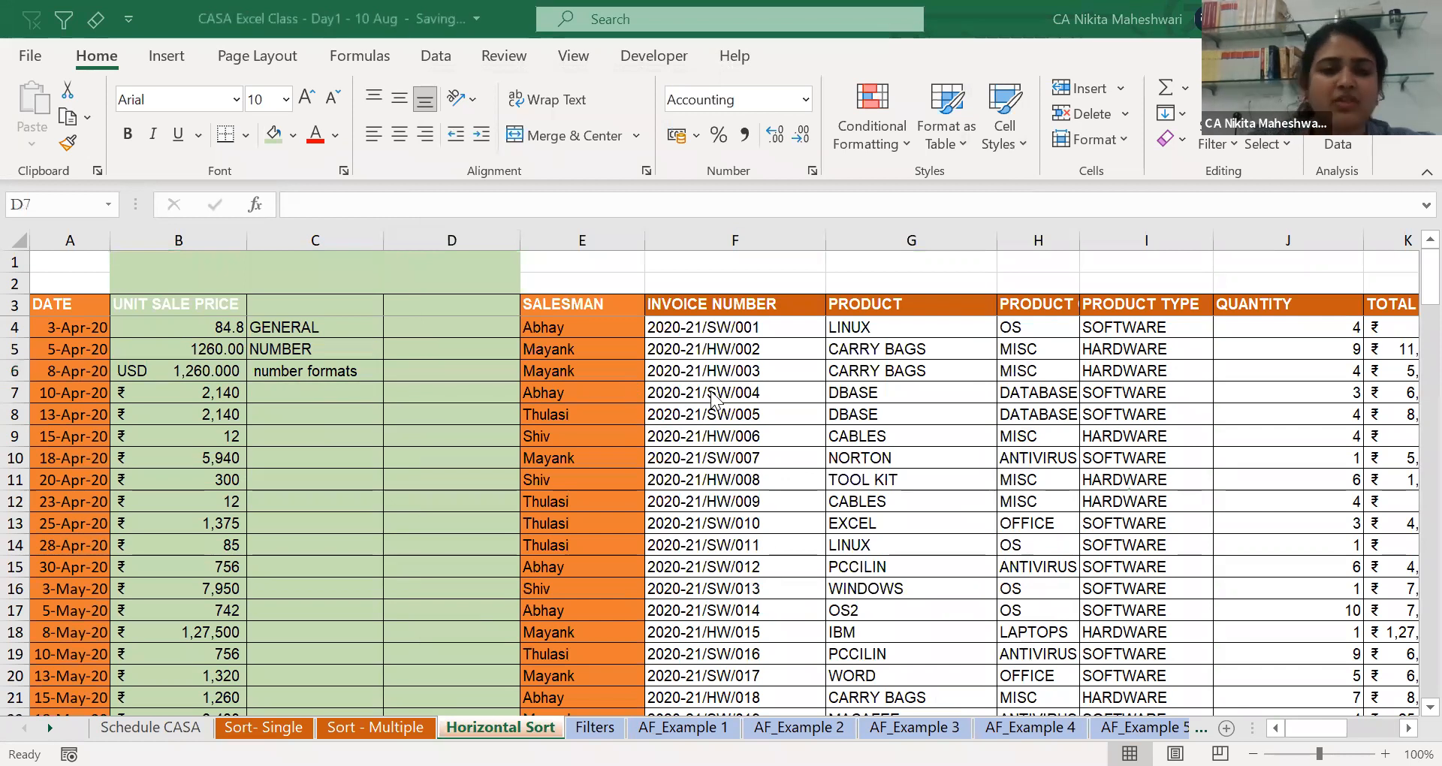
Apply the General format to the labels in C4 to C6 and look over the further number format categories.
{"action": "left_click_drag", "start_coordinate": [264, 323], "coordinate": [292, 369]}
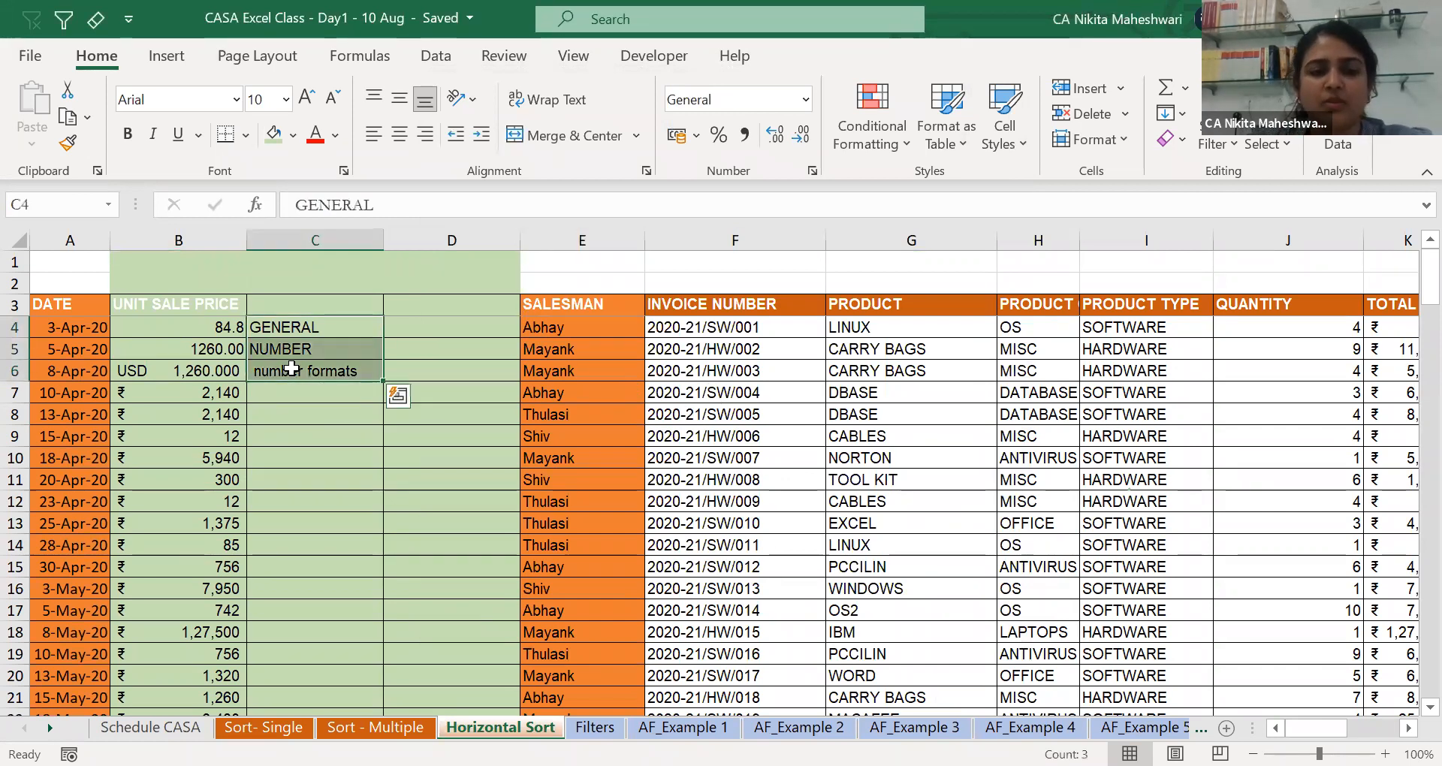
{"action": "left_click", "coordinate": [805, 99]}
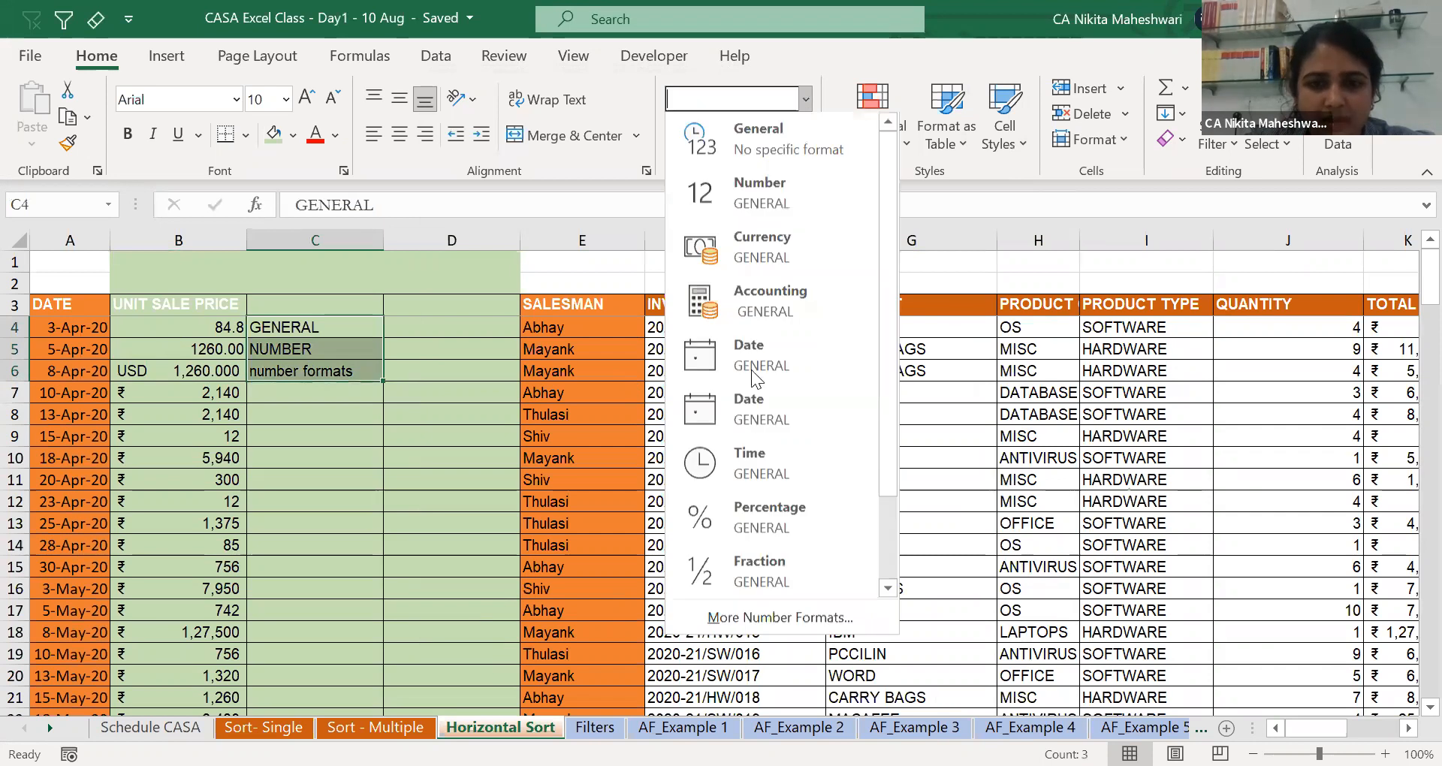
{"action": "left_click", "coordinate": [776, 621]}
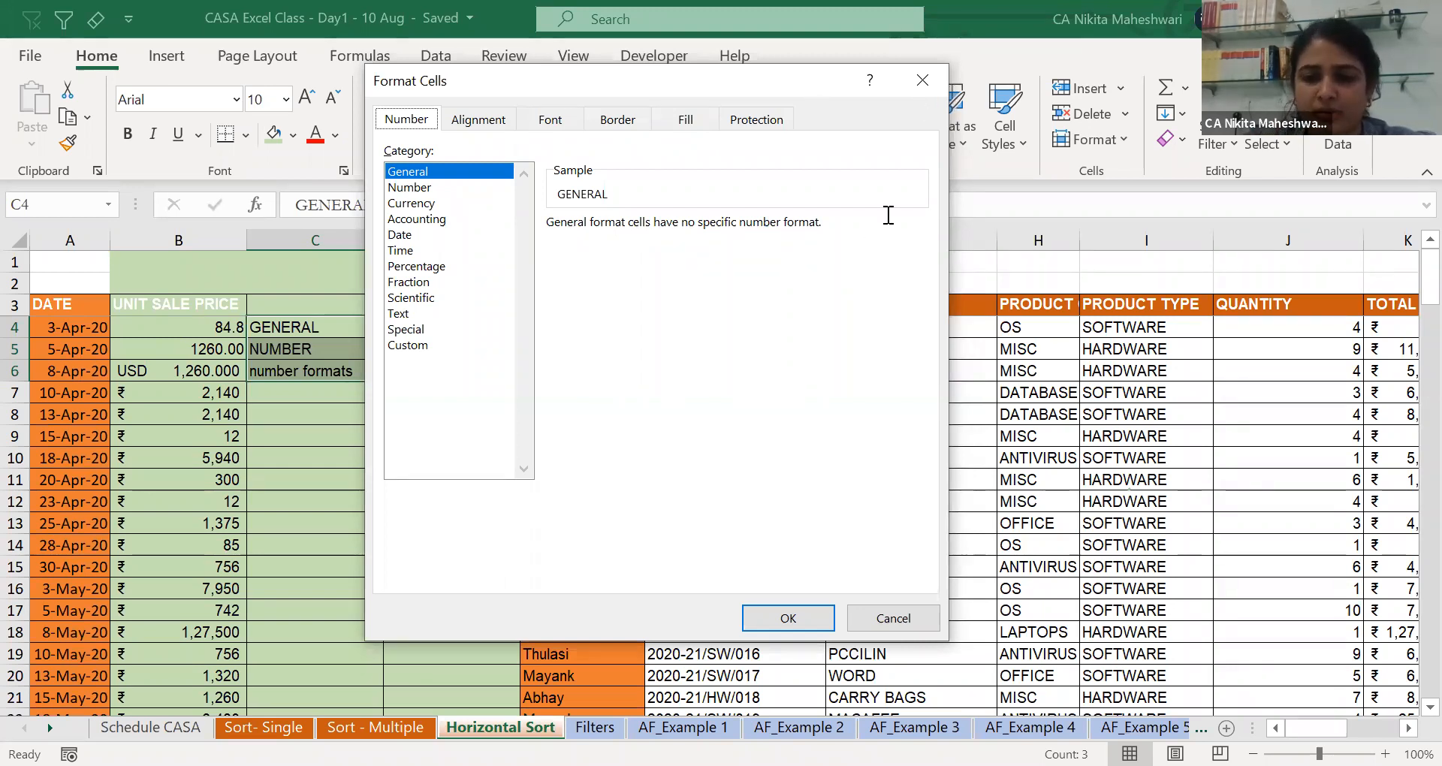
{"action": "key", "text": "Escape"}
{"action": "left_click", "coordinate": [723, 348]}
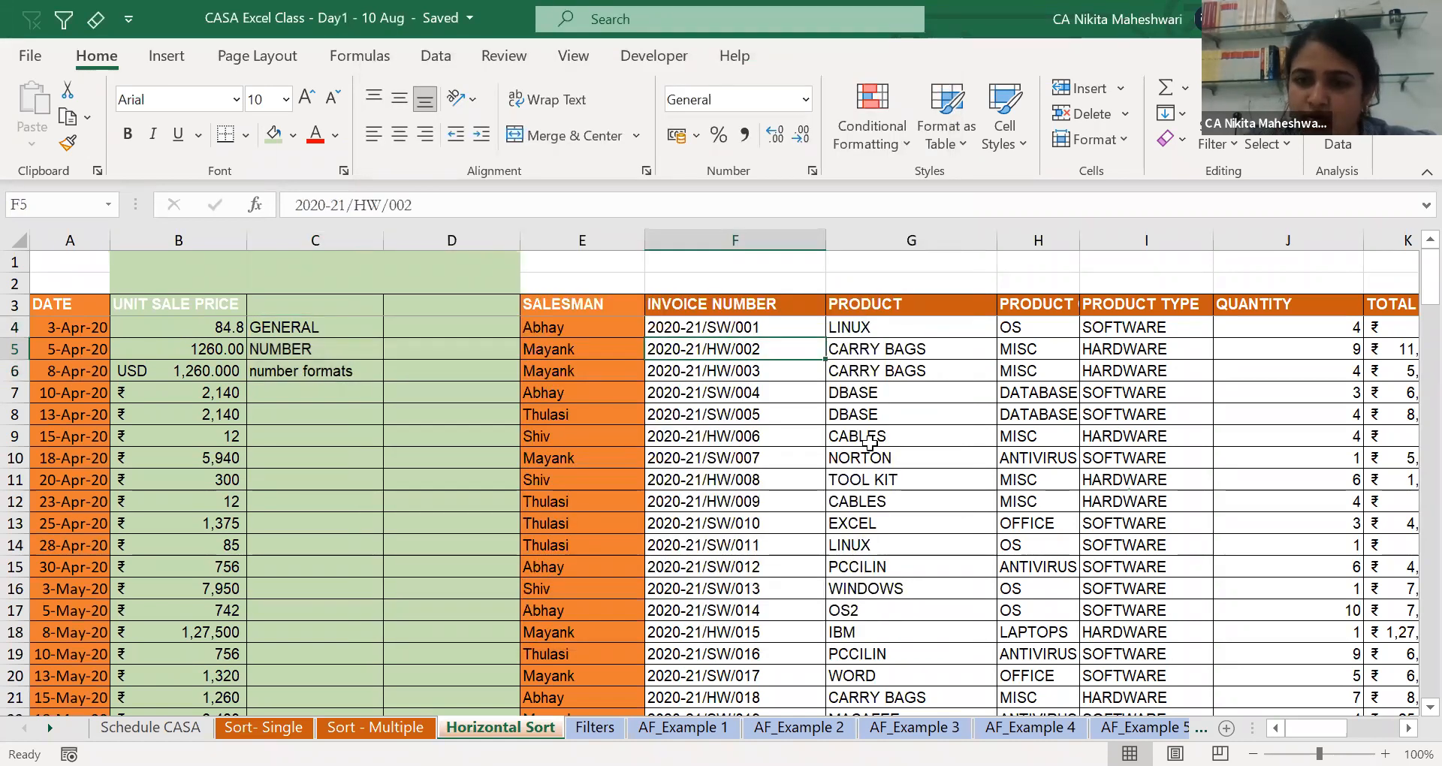
{"action": "left_click", "coordinate": [220, 330]}
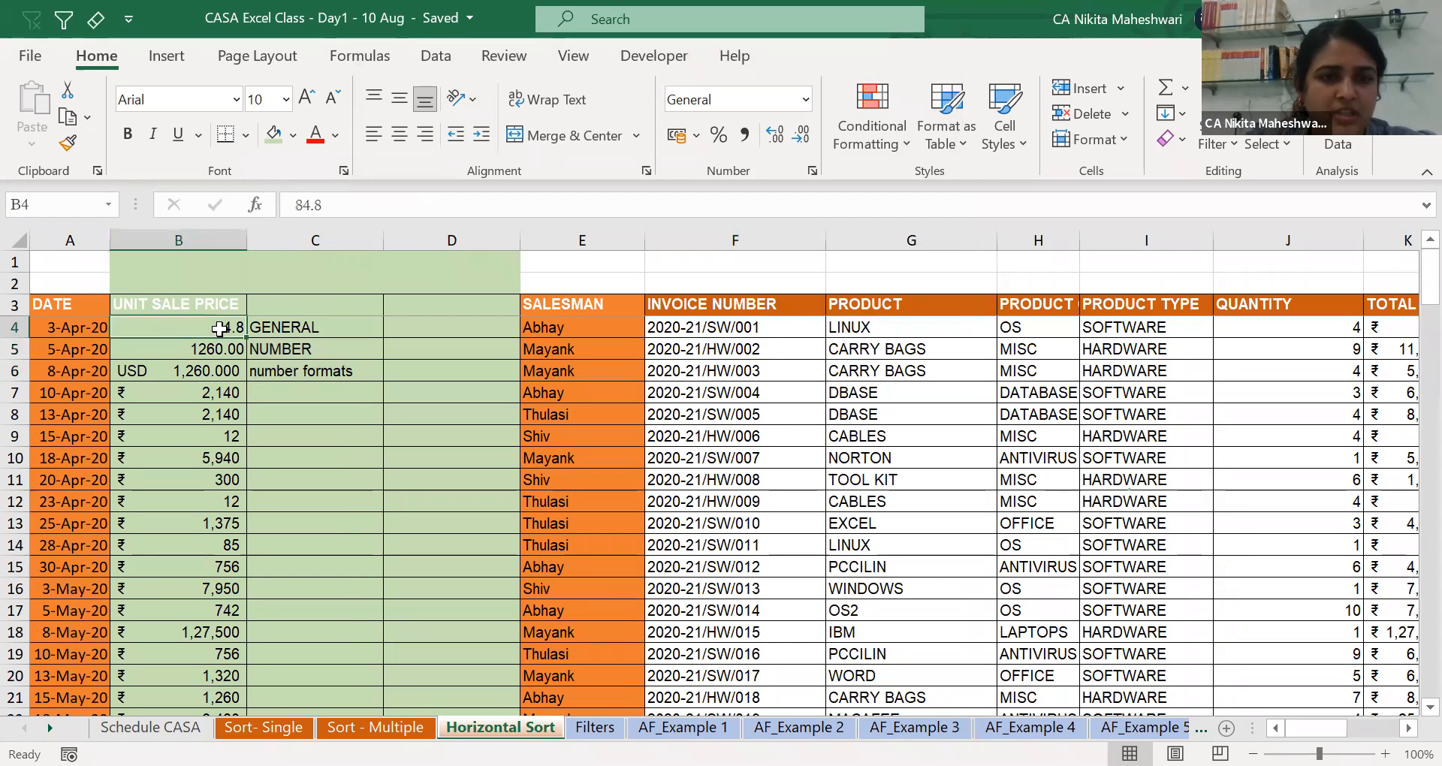
Apply the General number format to the UNIT SALE PRICE values in B4 to B86.
{"action": "key", "text": "ctrl+shift+Down"}
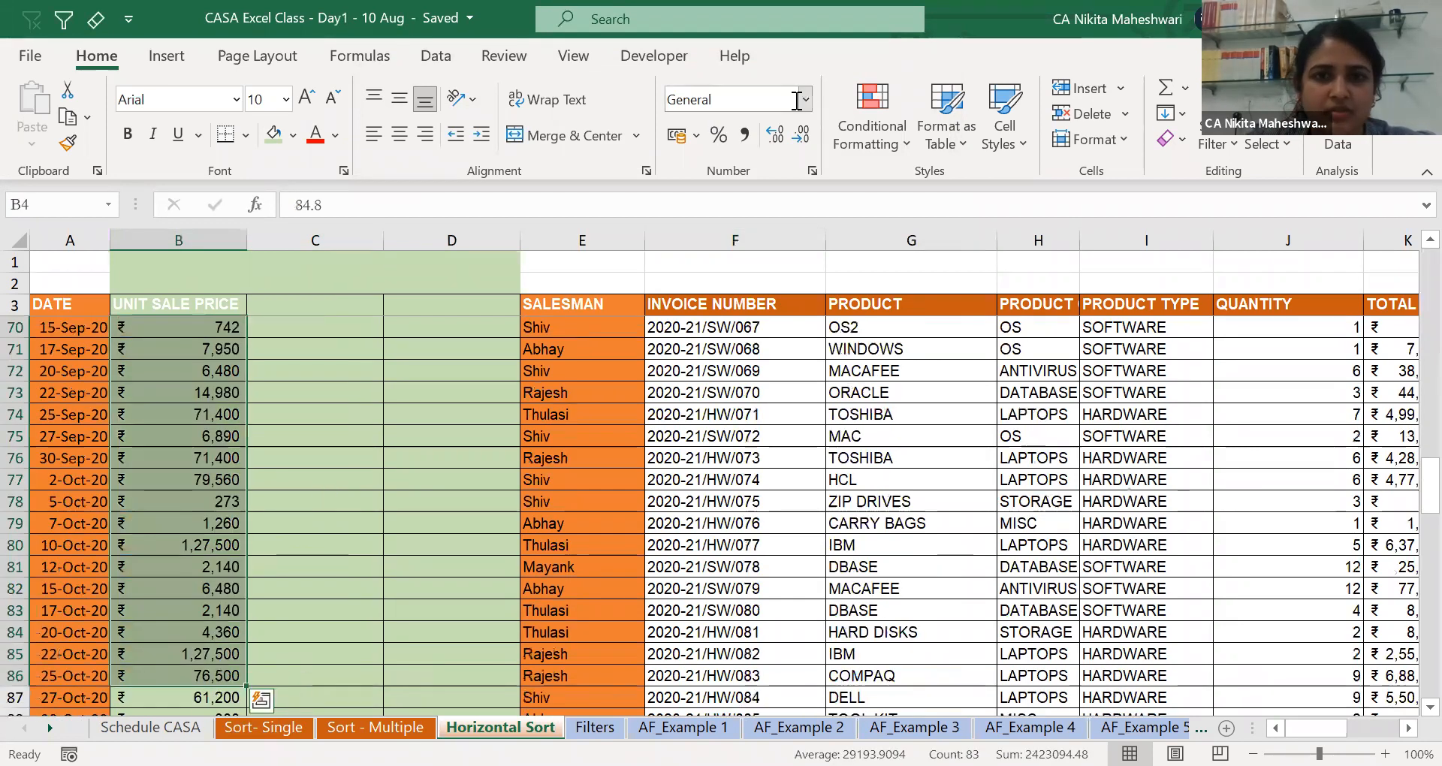
{"action": "left_click", "coordinate": [776, 109]}
{"action": "key", "text": "Return"}
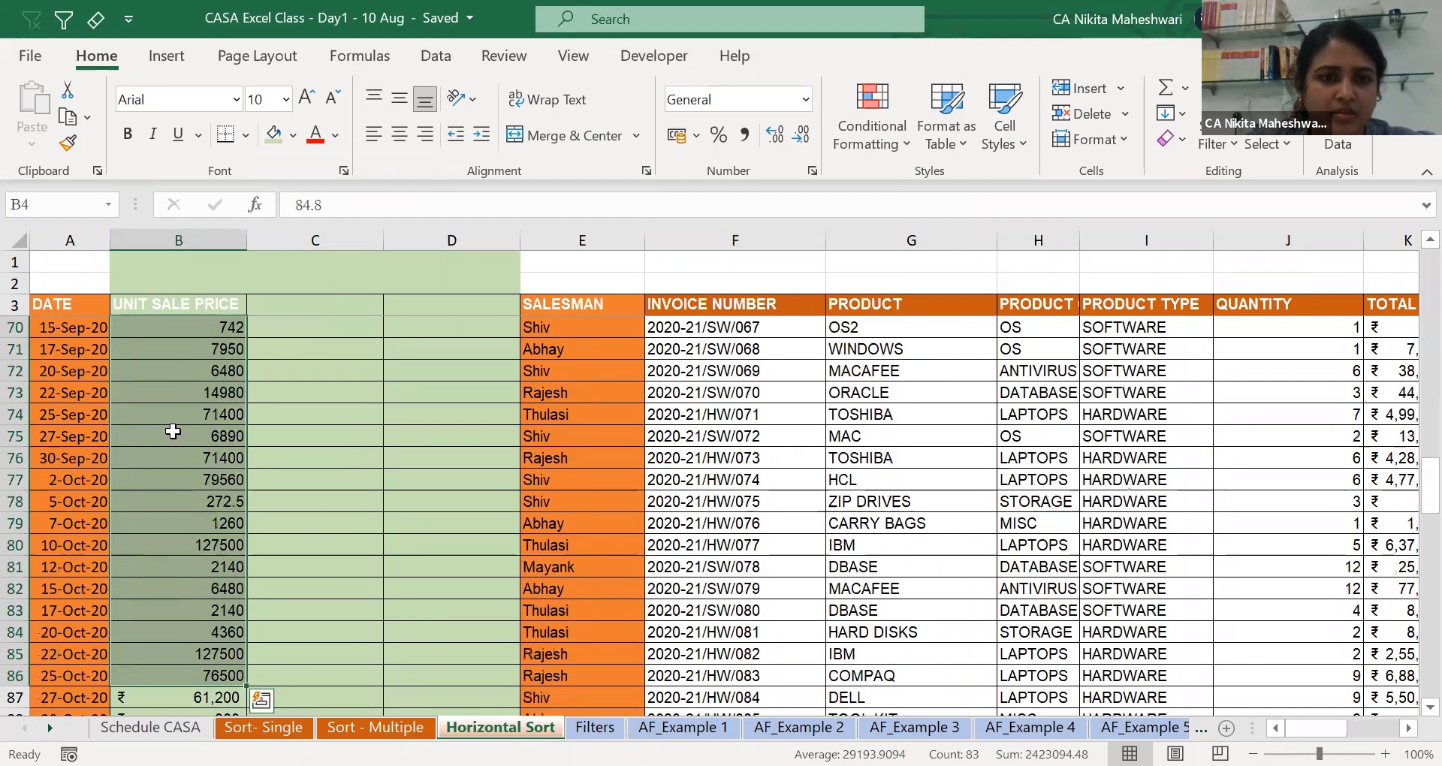
Insert two blank rows above row 87 and total the prices in B87 with =SUM(B4:B86).
{"action": "left_click", "coordinate": [206, 302]}
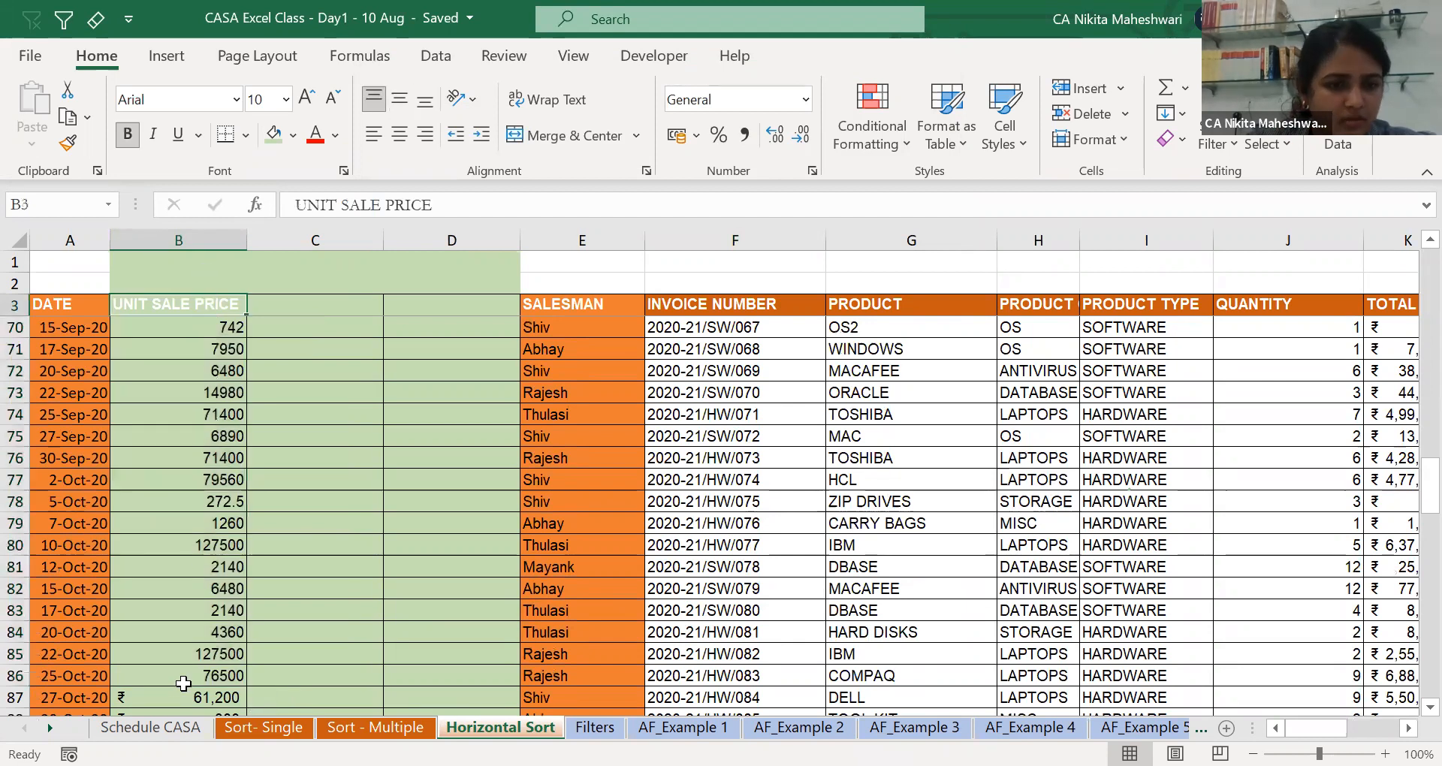
{"action": "left_click", "coordinate": [191, 677]}
{"action": "key", "text": "Down"}
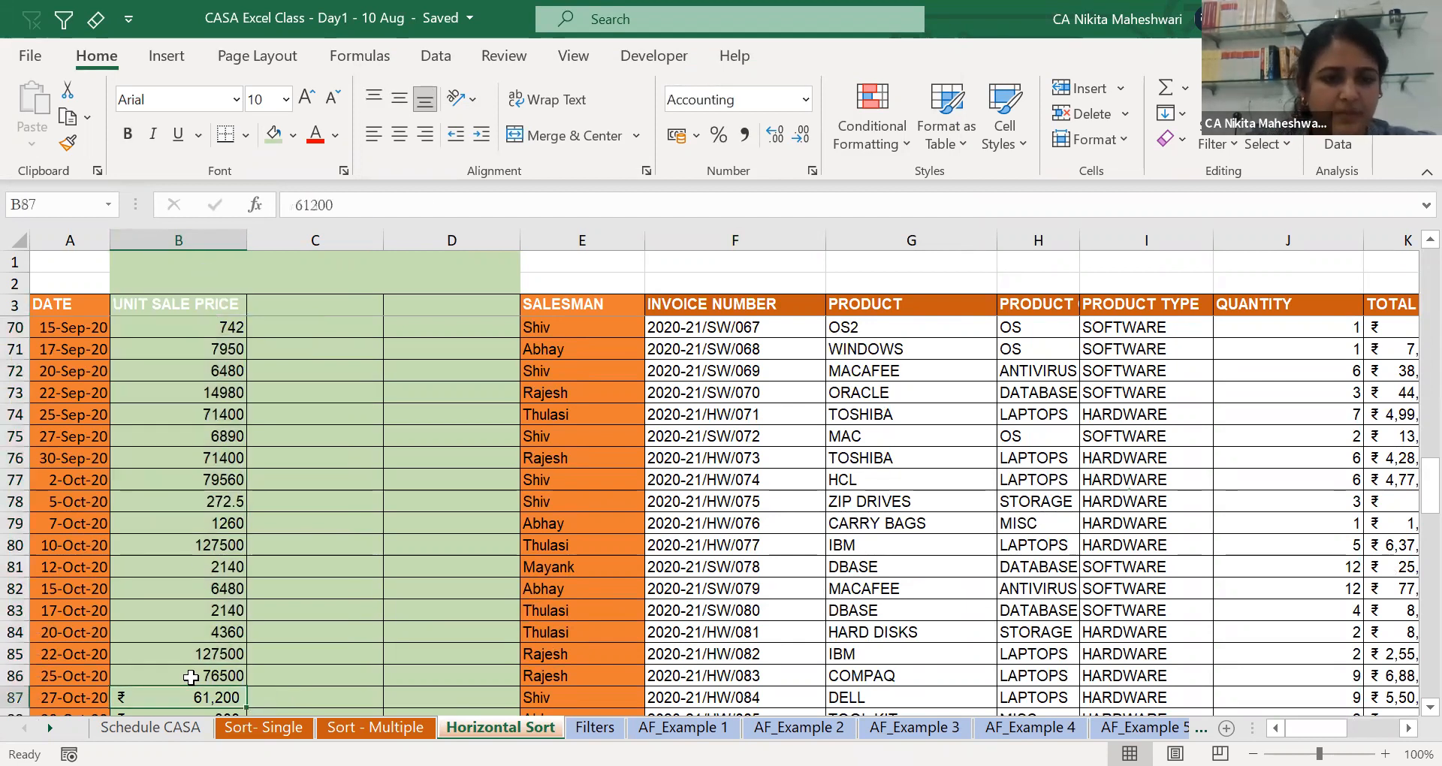
{"action": "key", "text": "alt+i"}
{"action": "key", "text": "r"}
{"action": "key", "text": "alt+i"}
{"action": "key", "text": "r"}
{"action": "key", "text": "alt+equal"}
{"action": "key", "text": "ctrl+Return"}
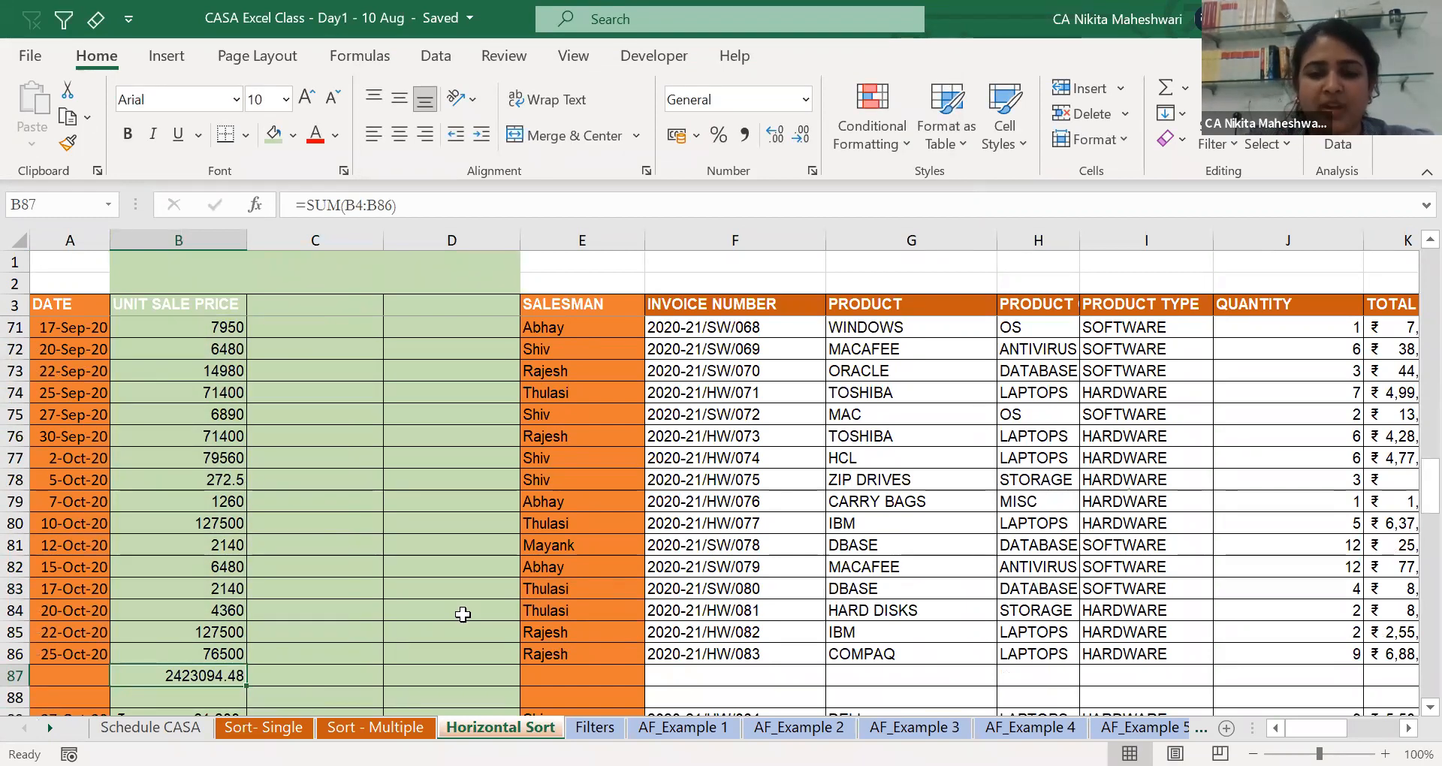
{"action": "key", "text": "F2"}
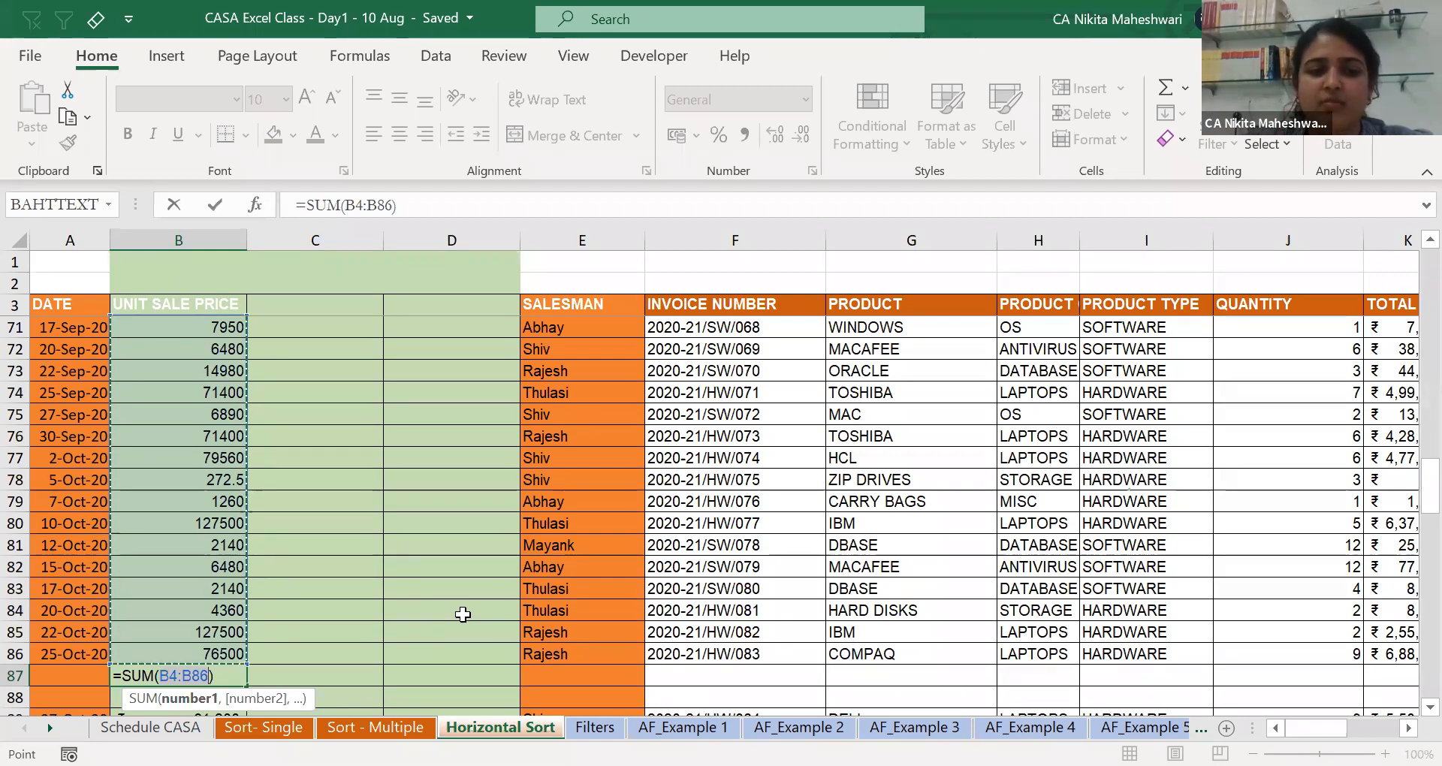
{"action": "key", "text": "shift+Return"}
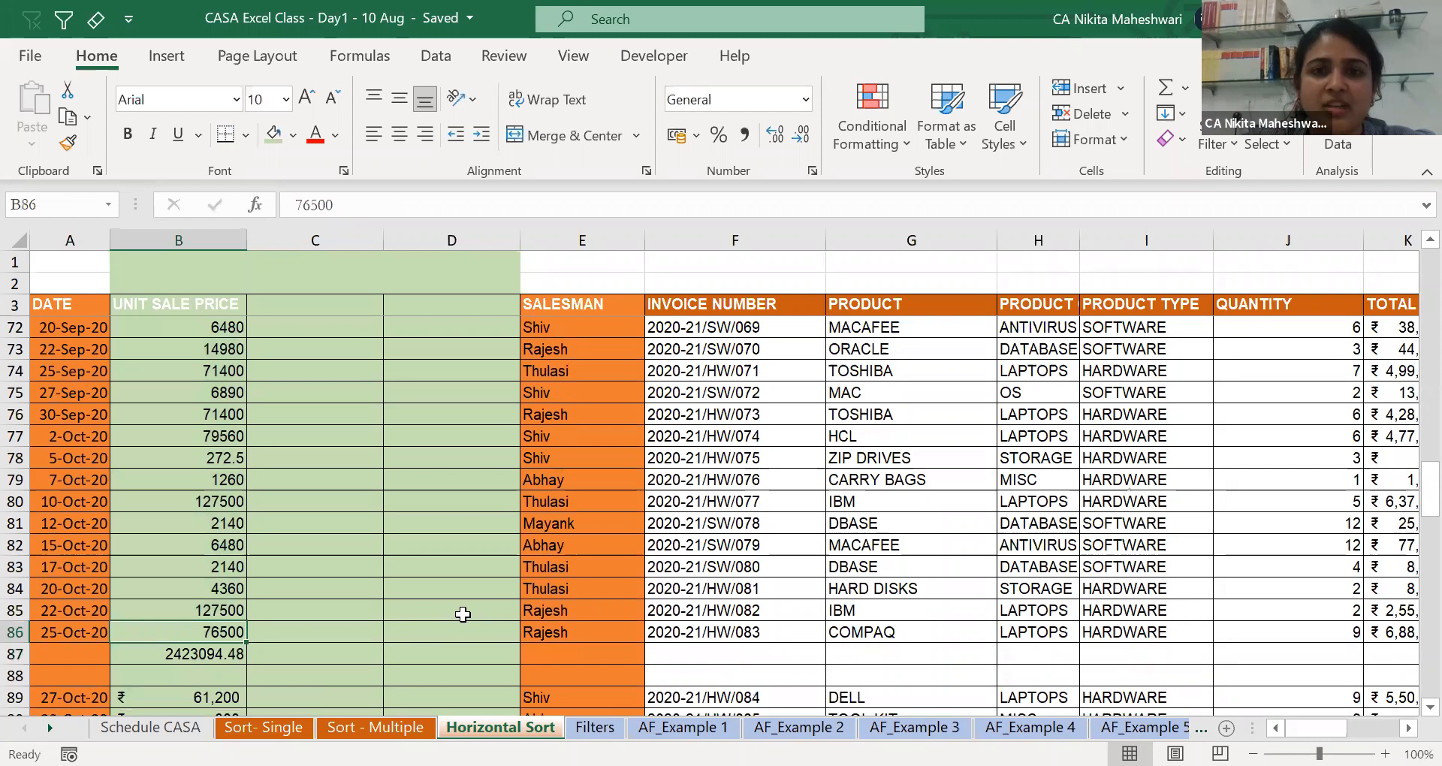
Apply the Number format with two decimals to the prices in B4 to B86 and check the total below them.
{"action": "key", "text": "ctrl+shift+Up"}
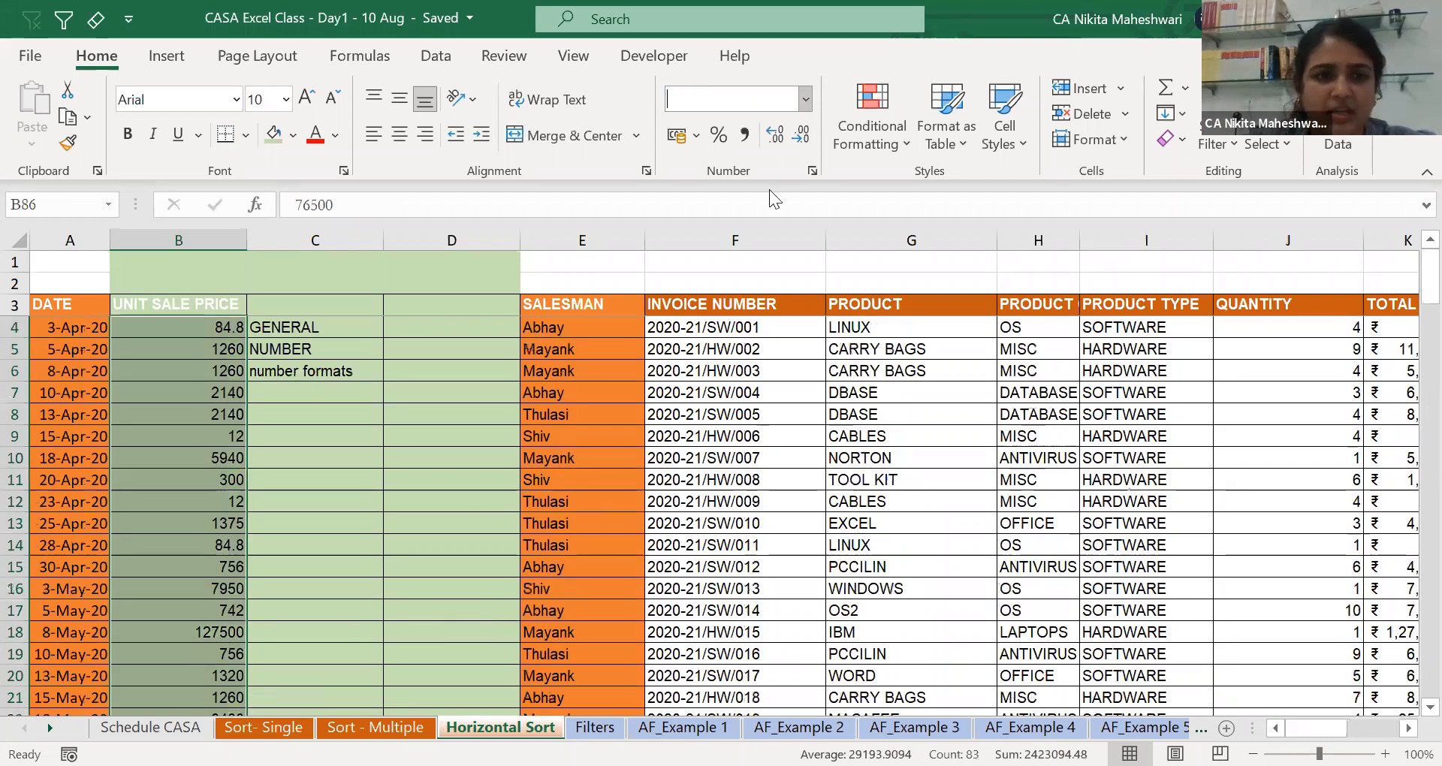
{"action": "key", "text": "Down"}
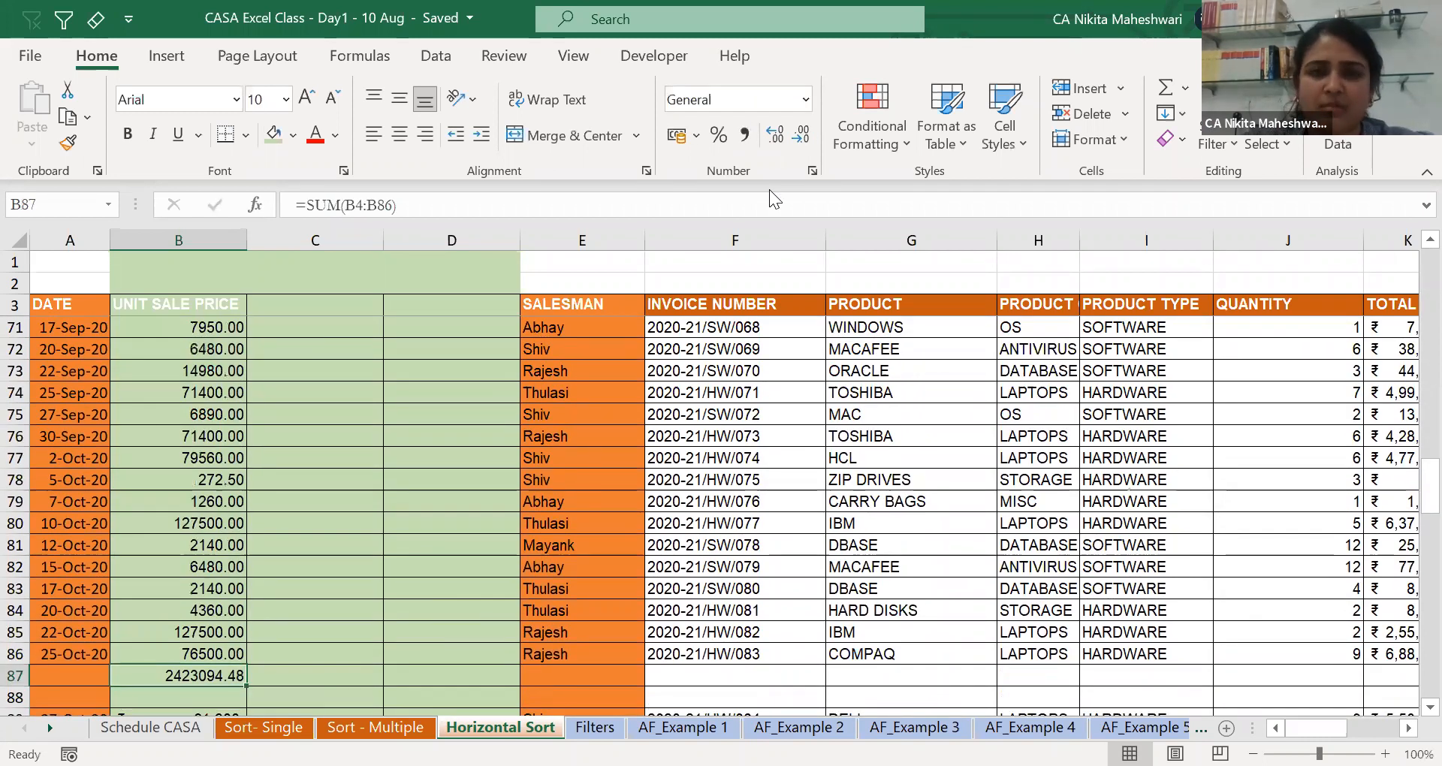
{"action": "left_click_drag", "start_coordinate": [163, 458], "coordinate": [169, 517]}
{"action": "key", "text": "ctrl+Down"}
{"action": "key", "text": "Up"}
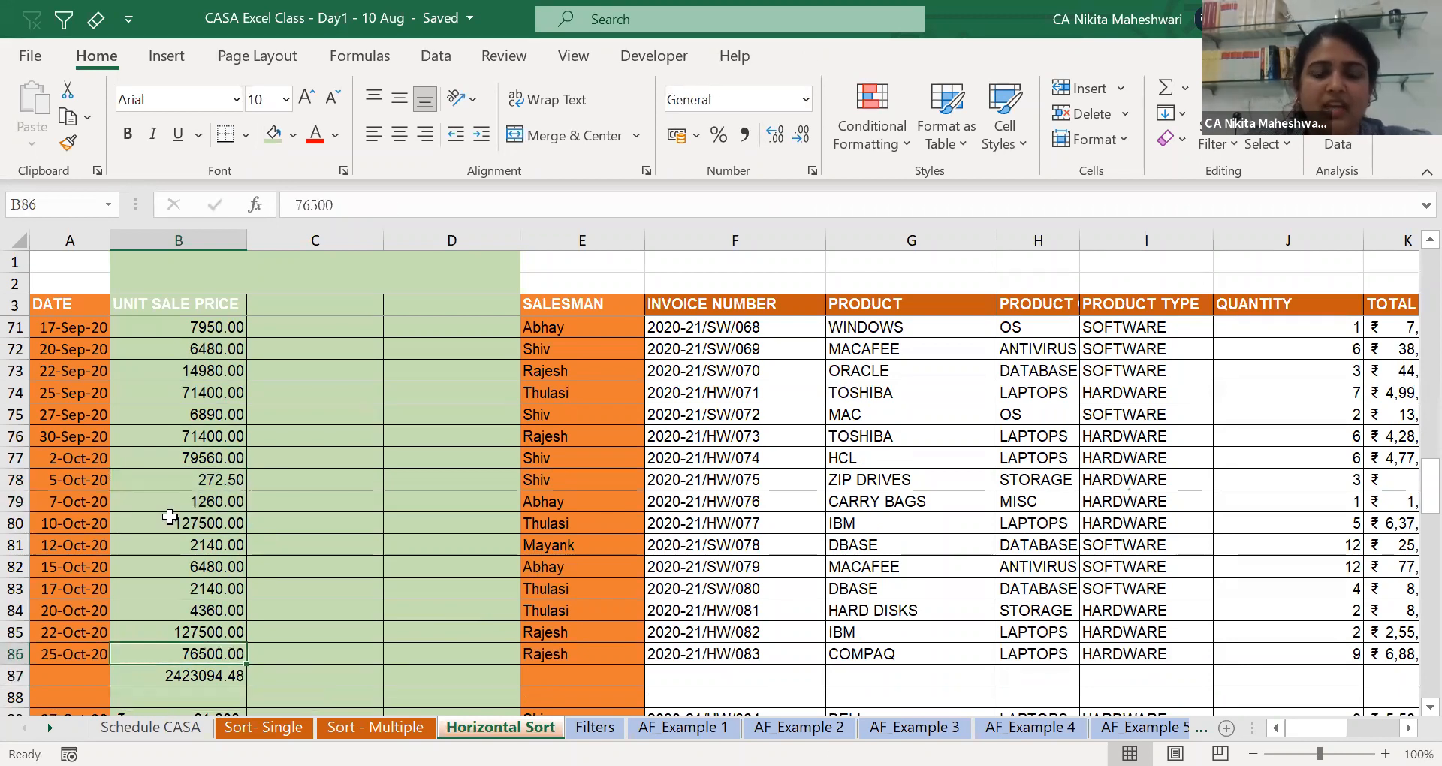
Apply the Text format to the prices in B4 to B86 and inspect the SUM formula in B87.
{"action": "key", "text": "ctrl+shift+Up"}
{"action": "left_click", "coordinate": [806, 99]}
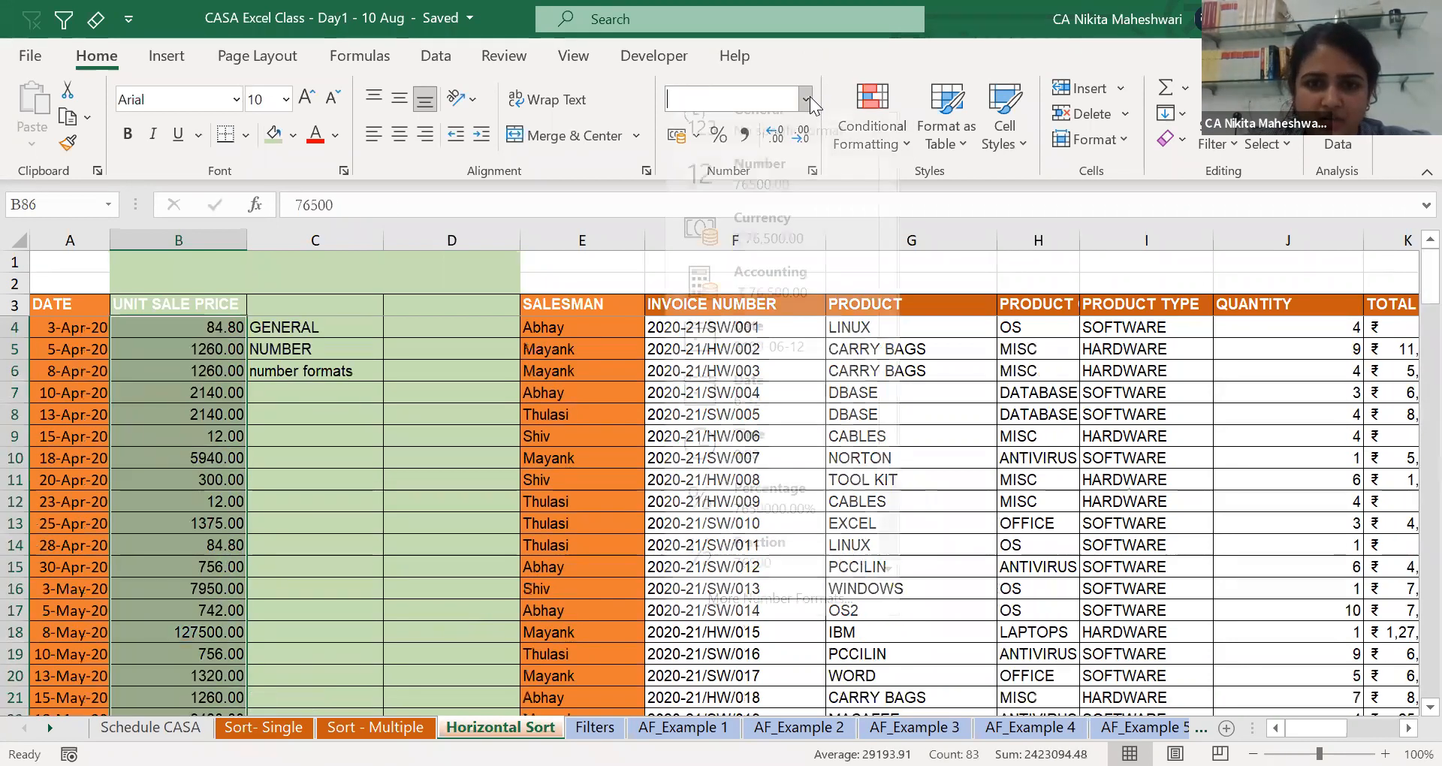
{"action": "scroll", "coordinate": [760, 466], "scroll_direction": "down", "scroll_amount": 1}
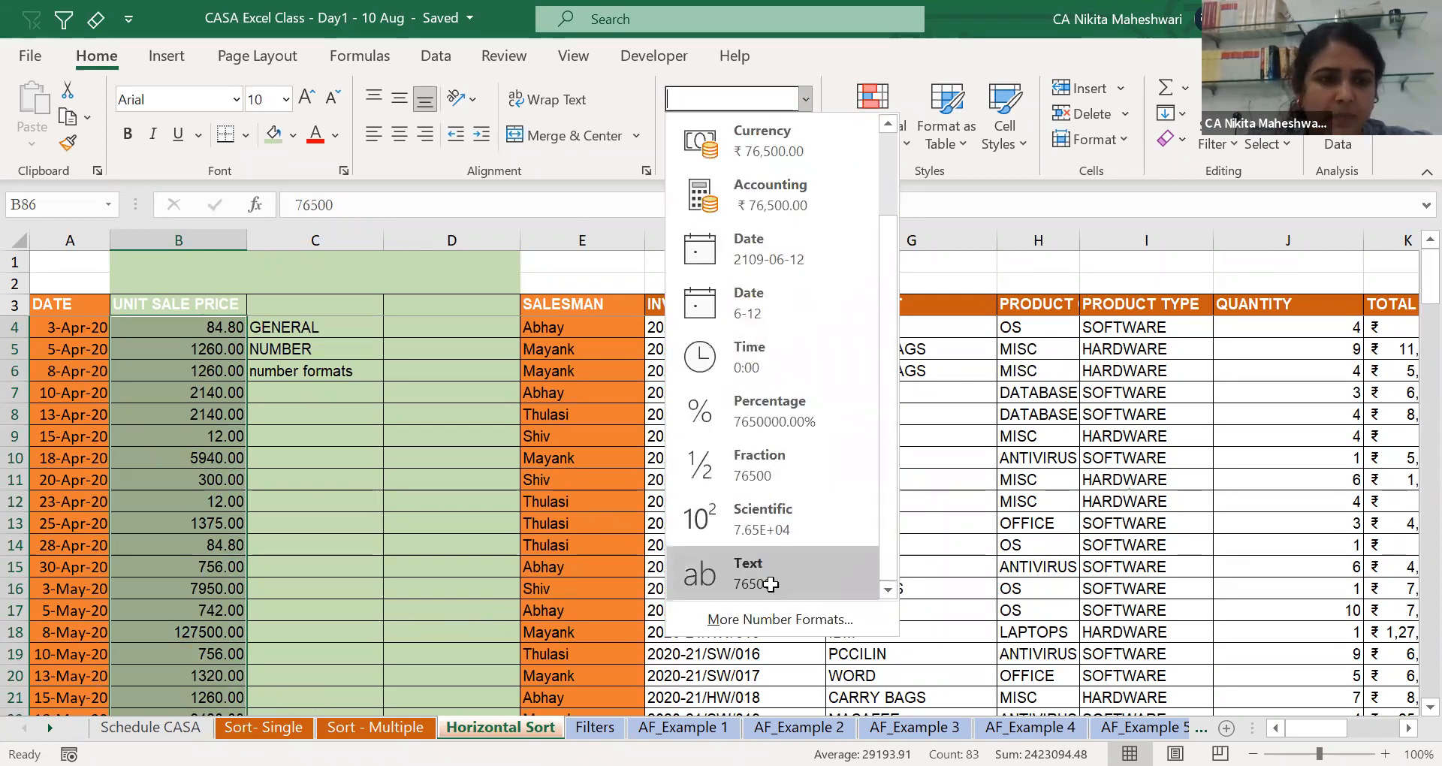
{"action": "left_click", "coordinate": [771, 584]}
{"action": "key", "text": "Down"}
{"action": "key", "text": "F2"}
{"action": "key", "text": "Escape"}
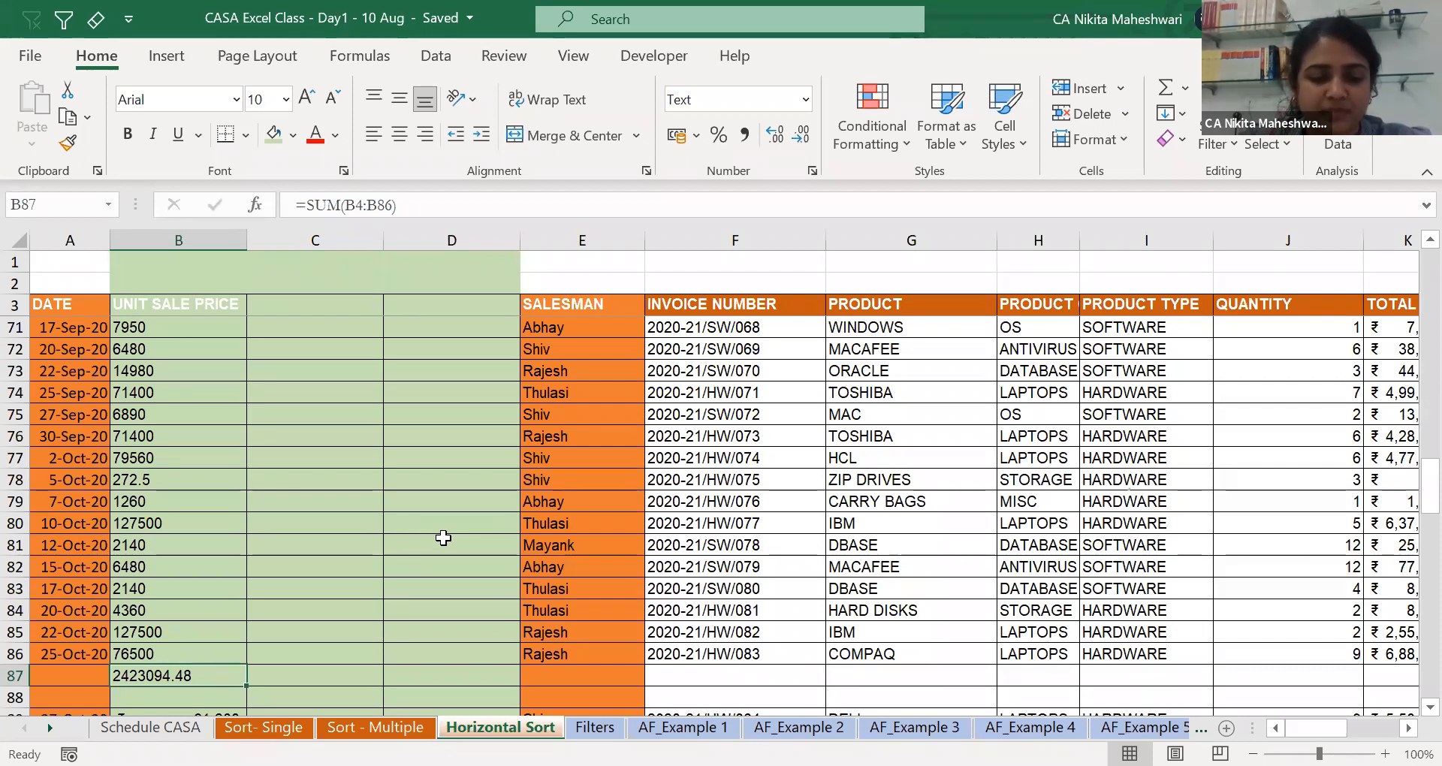
{"action": "key", "text": "ctrl+Page_Up"}
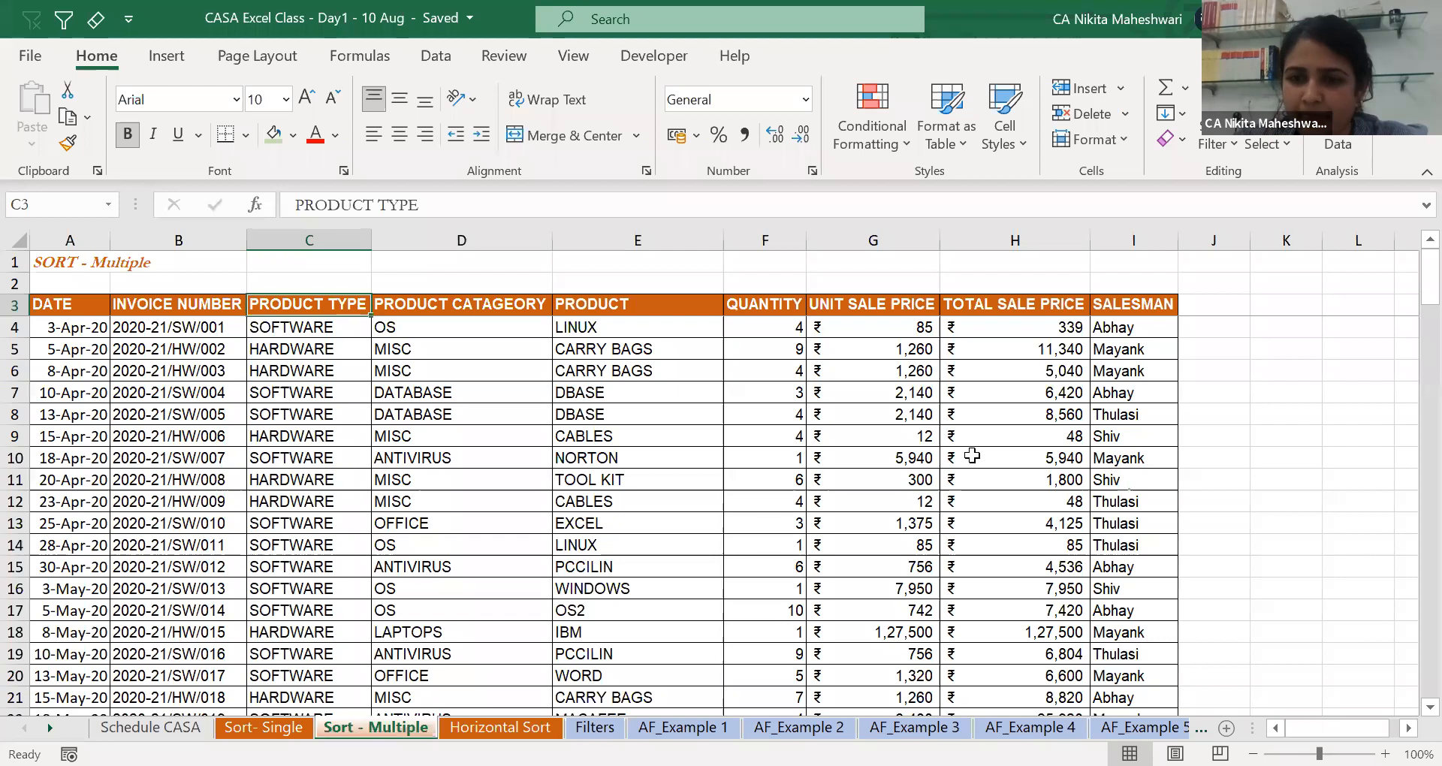
{"action": "key", "text": "ctrl+Page_Down"}
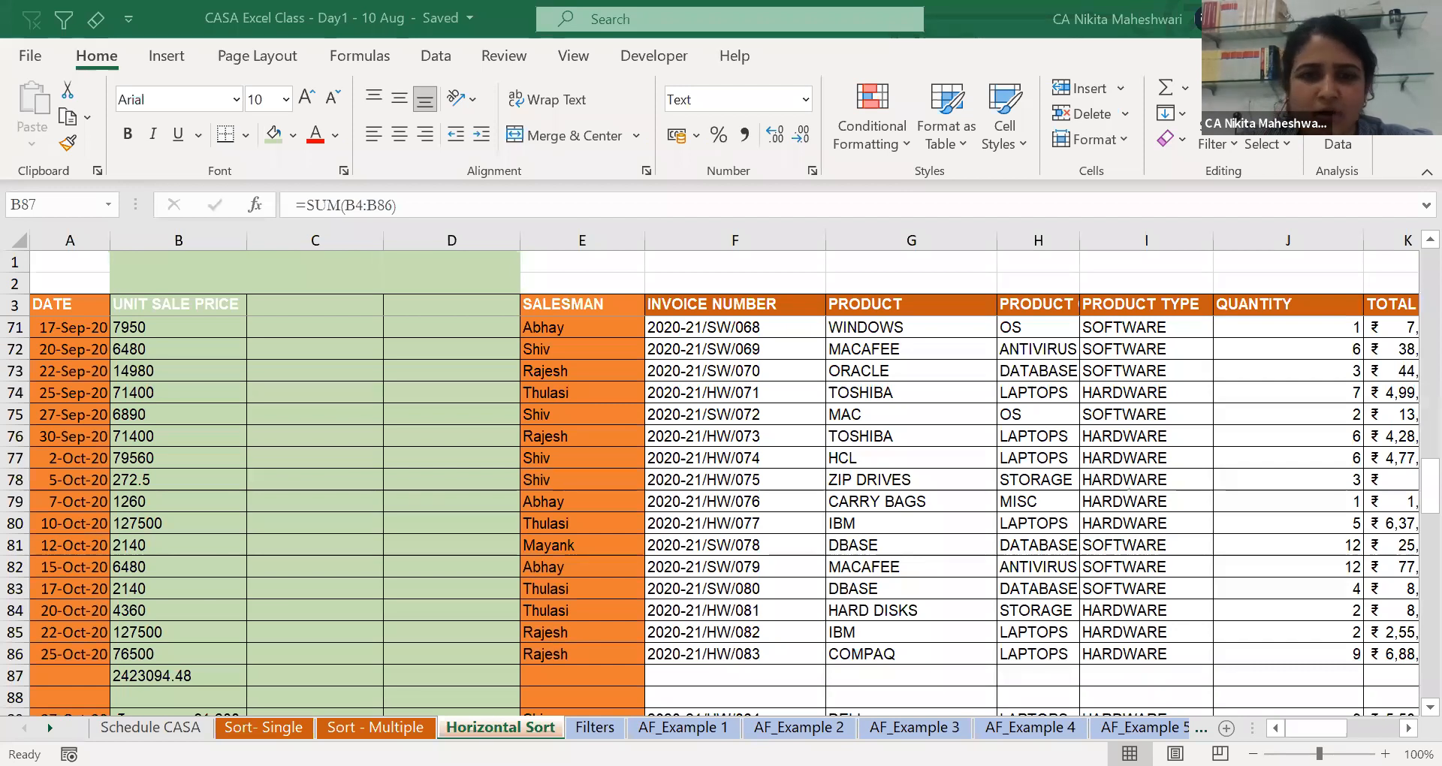
Delete the two inserted rows 87 and 88, including the price total, and return to the first invoice number.
{"action": "left_click", "coordinate": [750, 328]}
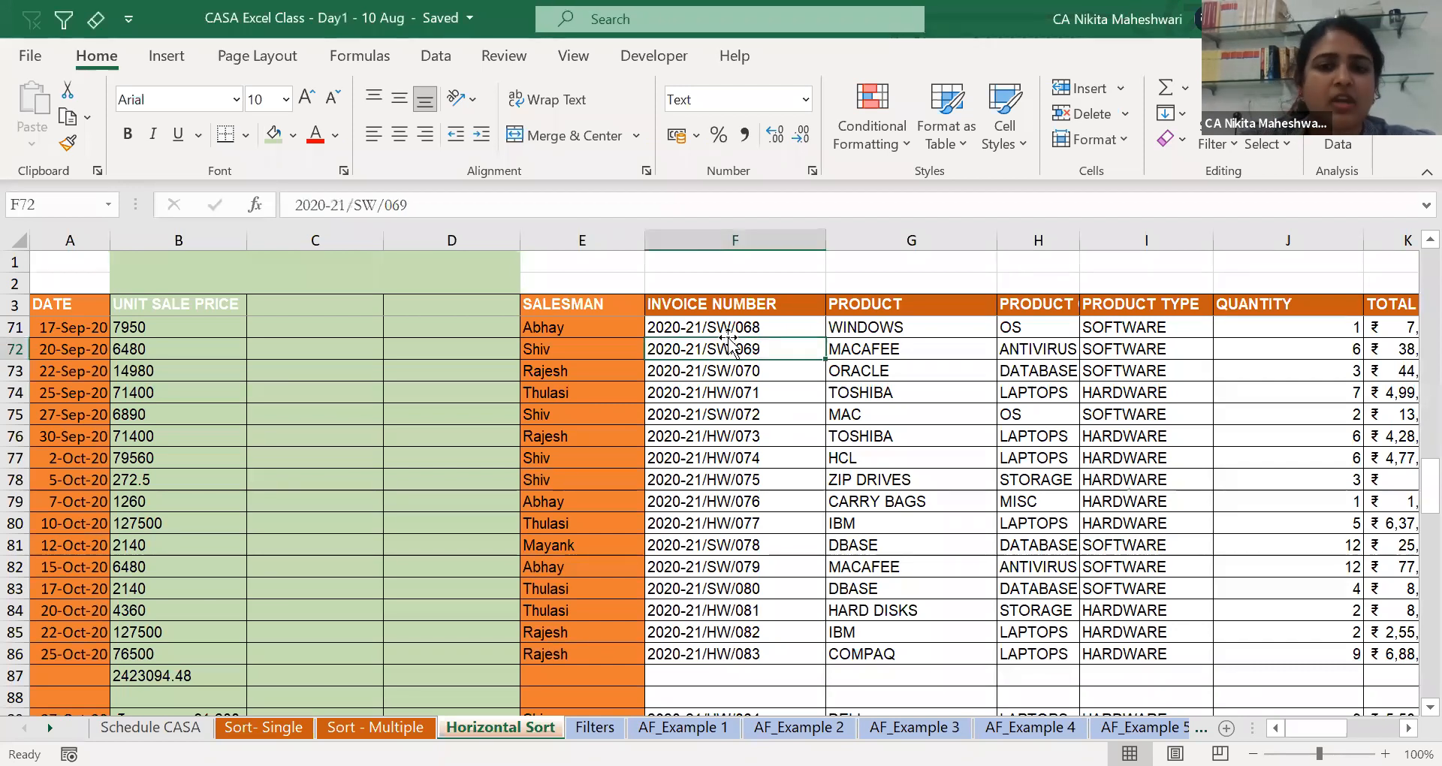
{"action": "key", "text": "ctrl+Up"}
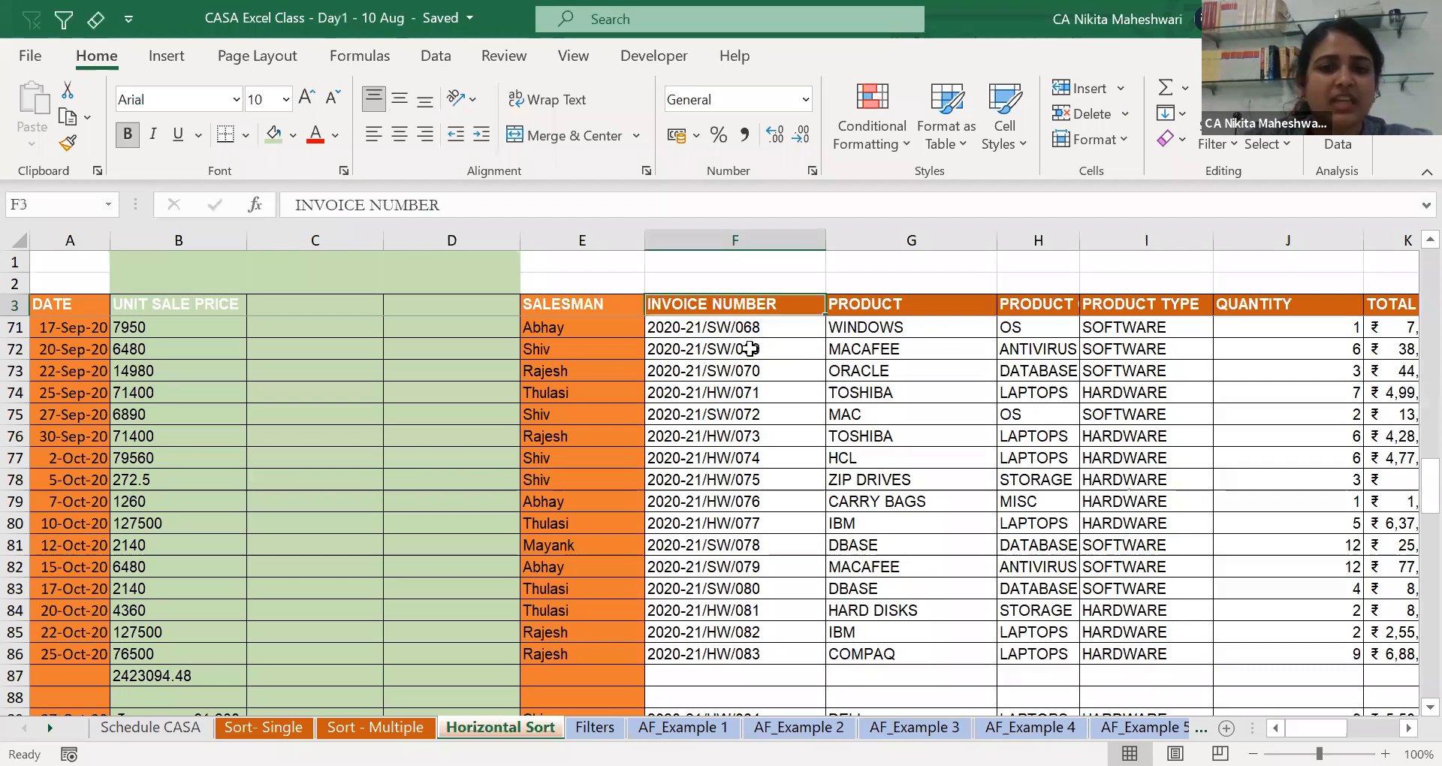
{"action": "key", "text": "Down"}
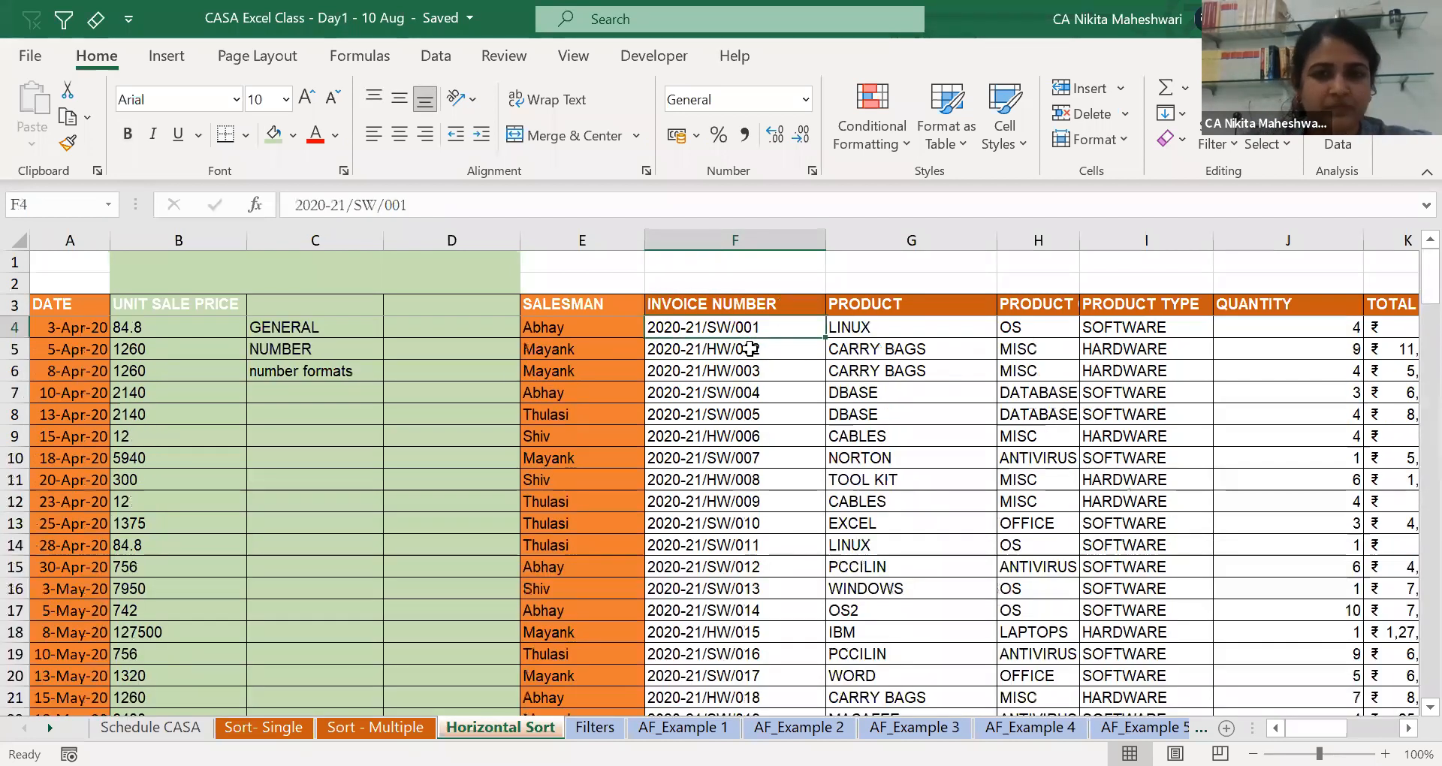
{"action": "key", "text": "ctrl+shift+Down"}
{"action": "key", "text": "ctrl+Down"}
{"action": "key", "text": "Down"}
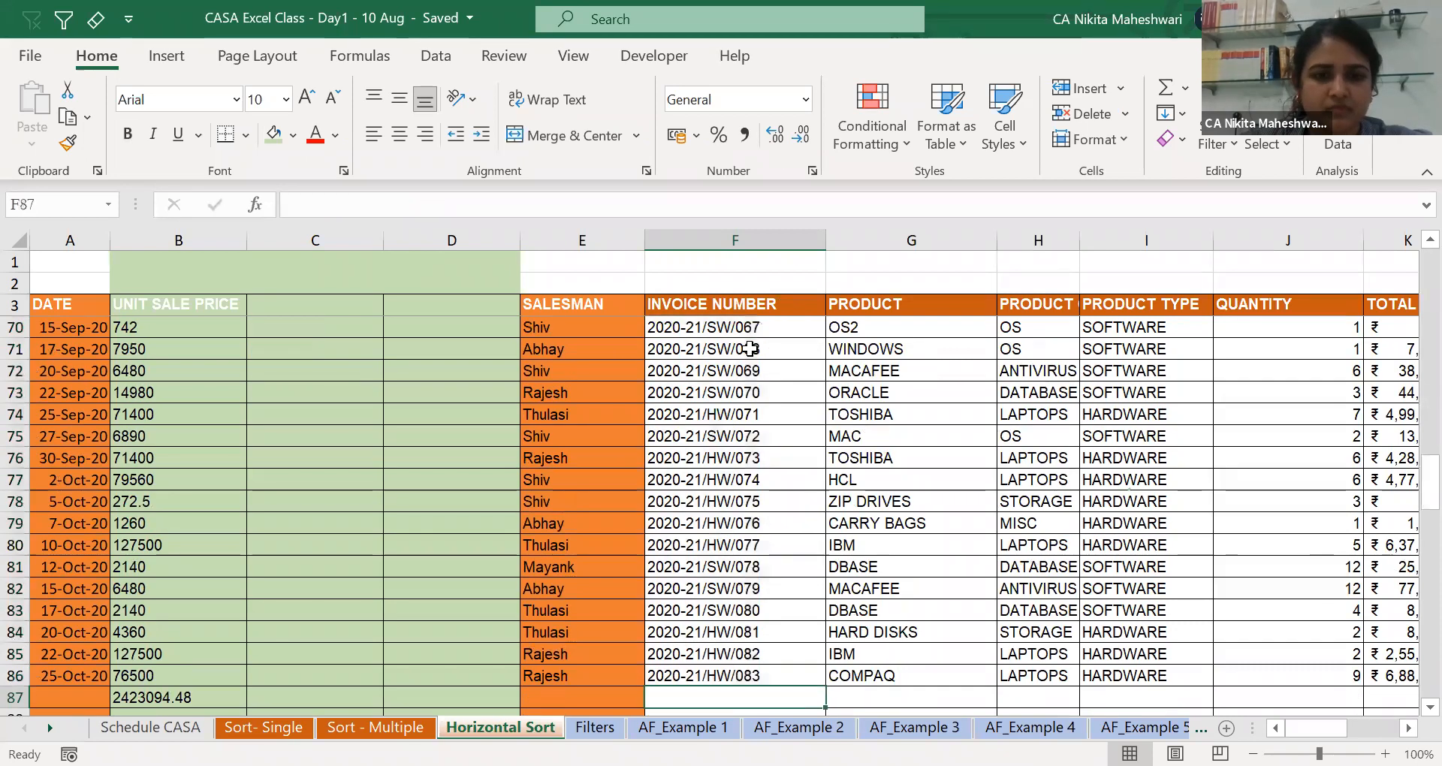
{"action": "key", "text": "shift+Down"}
{"action": "key", "text": "shift+Down"}
{"action": "key", "text": "shift+Up"}
{"action": "key", "text": "ctrl+Up"}
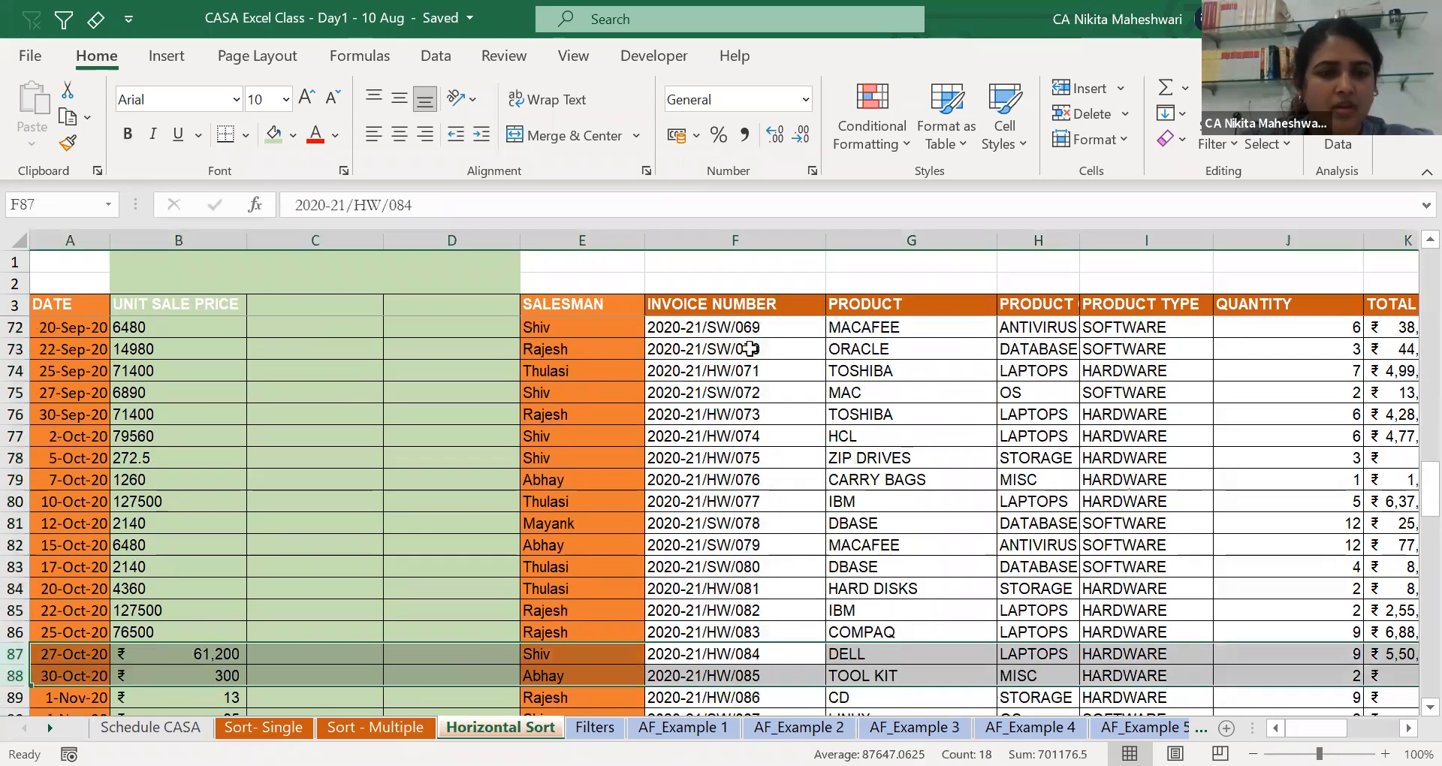
{"action": "key", "text": "ctrl+Up"}
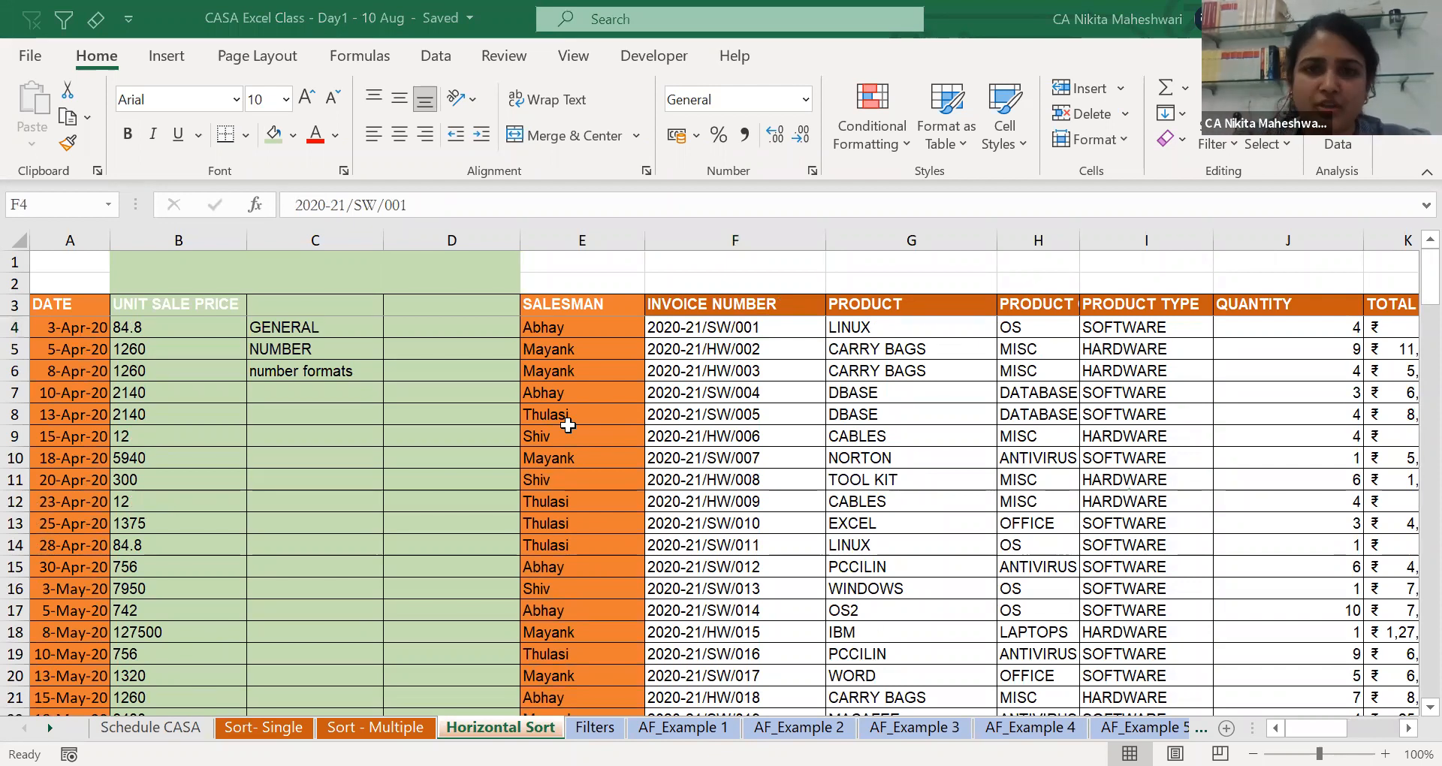
{"action": "left_click", "coordinate": [592, 416]}
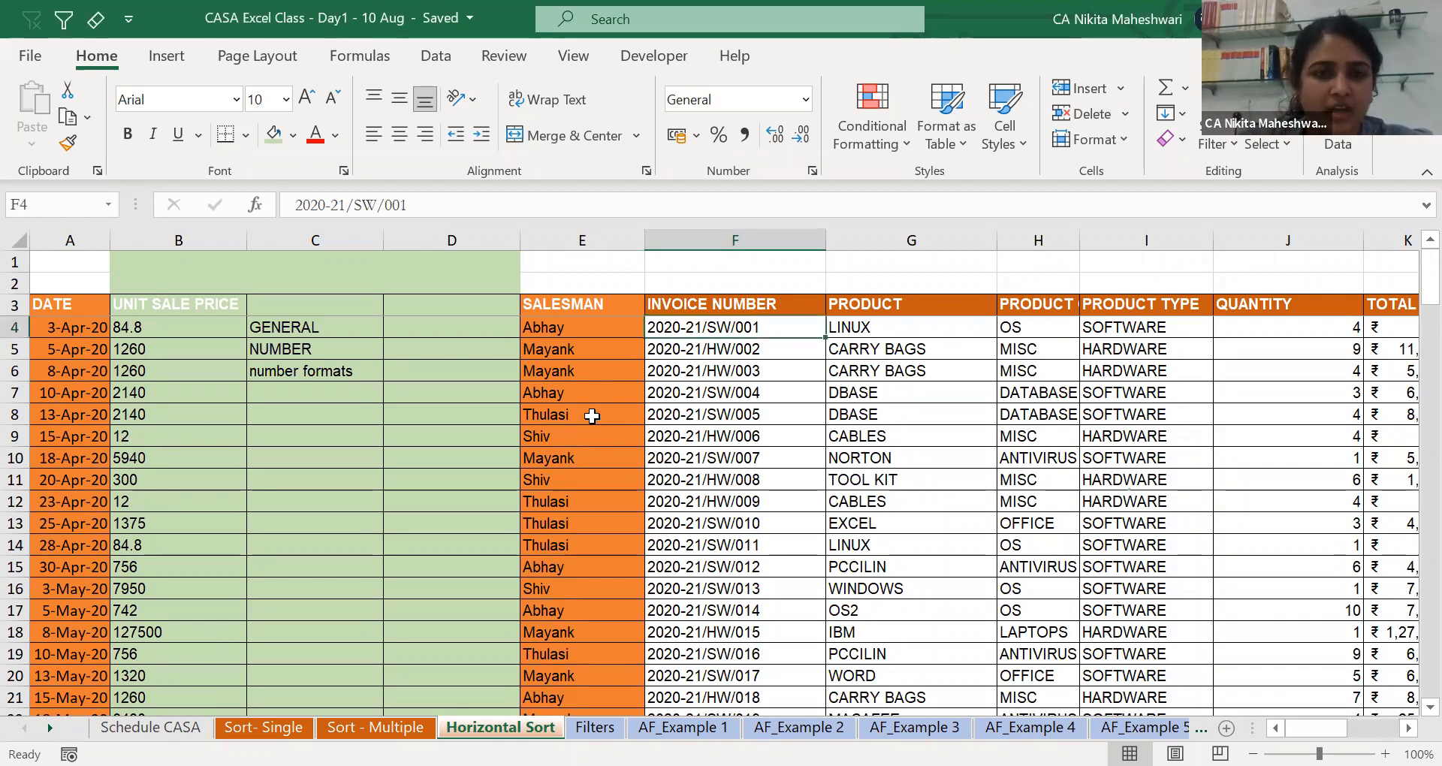
{"action": "left_click", "coordinate": [470, 677]}
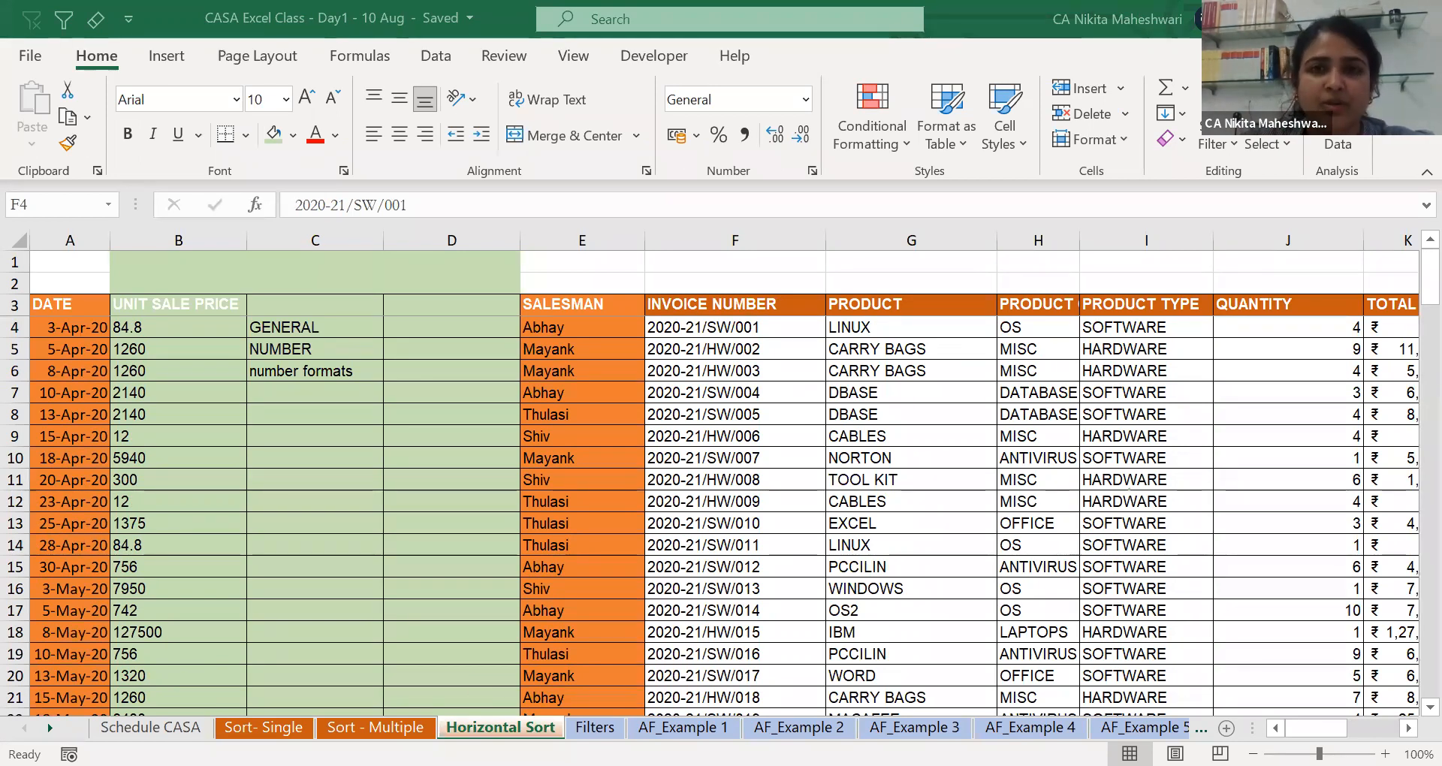
{"action": "left_click", "coordinate": [629, 577]}
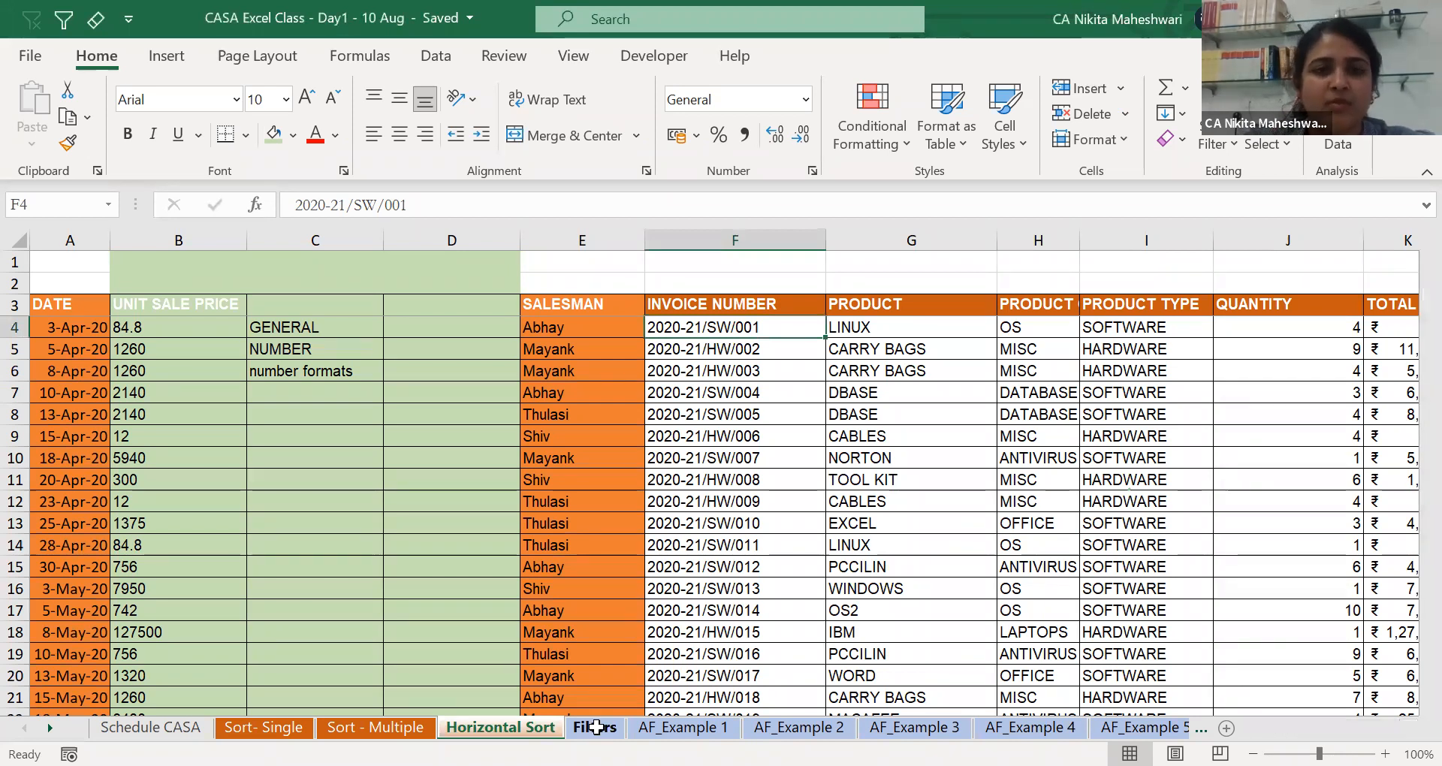
Switch to the Filters sheet and turn on filtering for the header row of its sales table.
{"action": "left_click", "coordinate": [595, 727]}
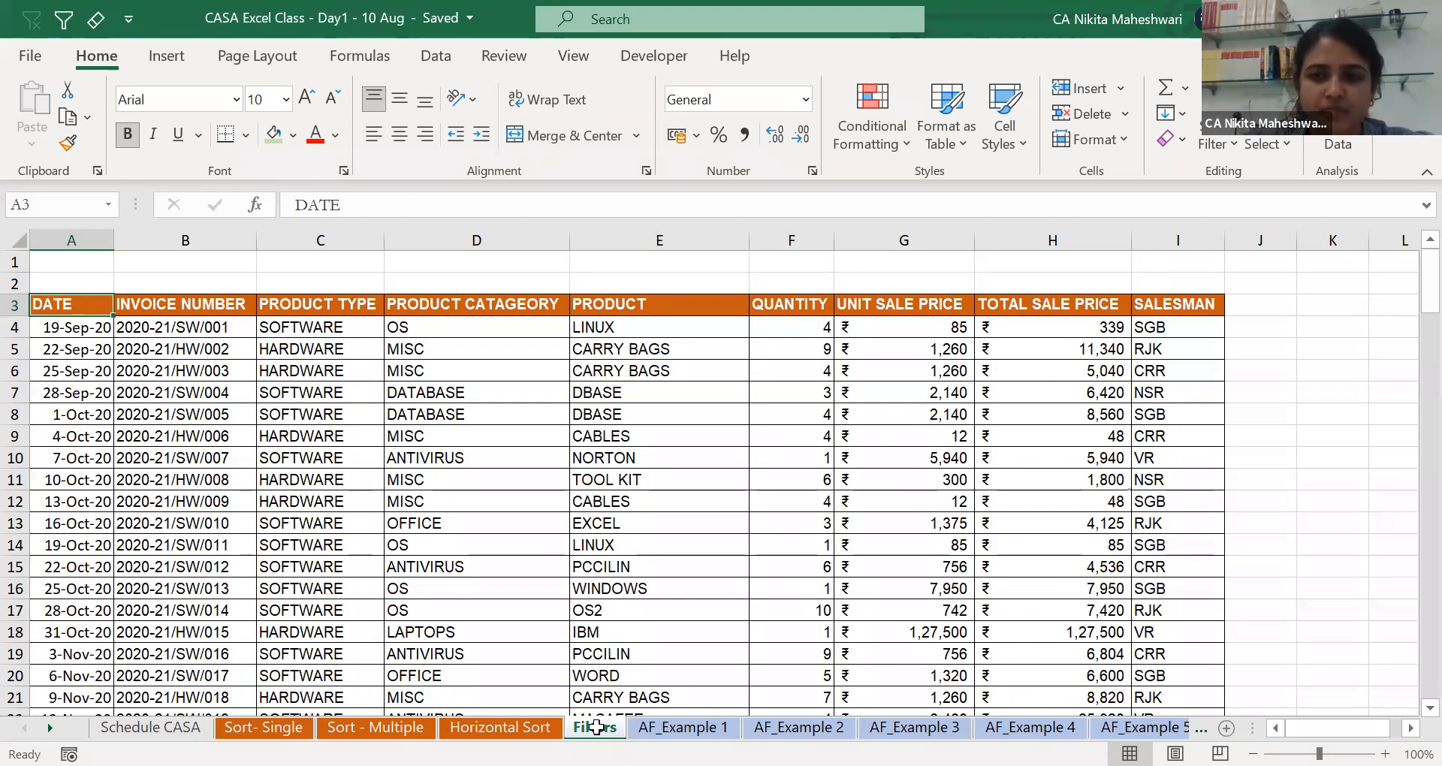
{"action": "left_click", "coordinate": [597, 305]}
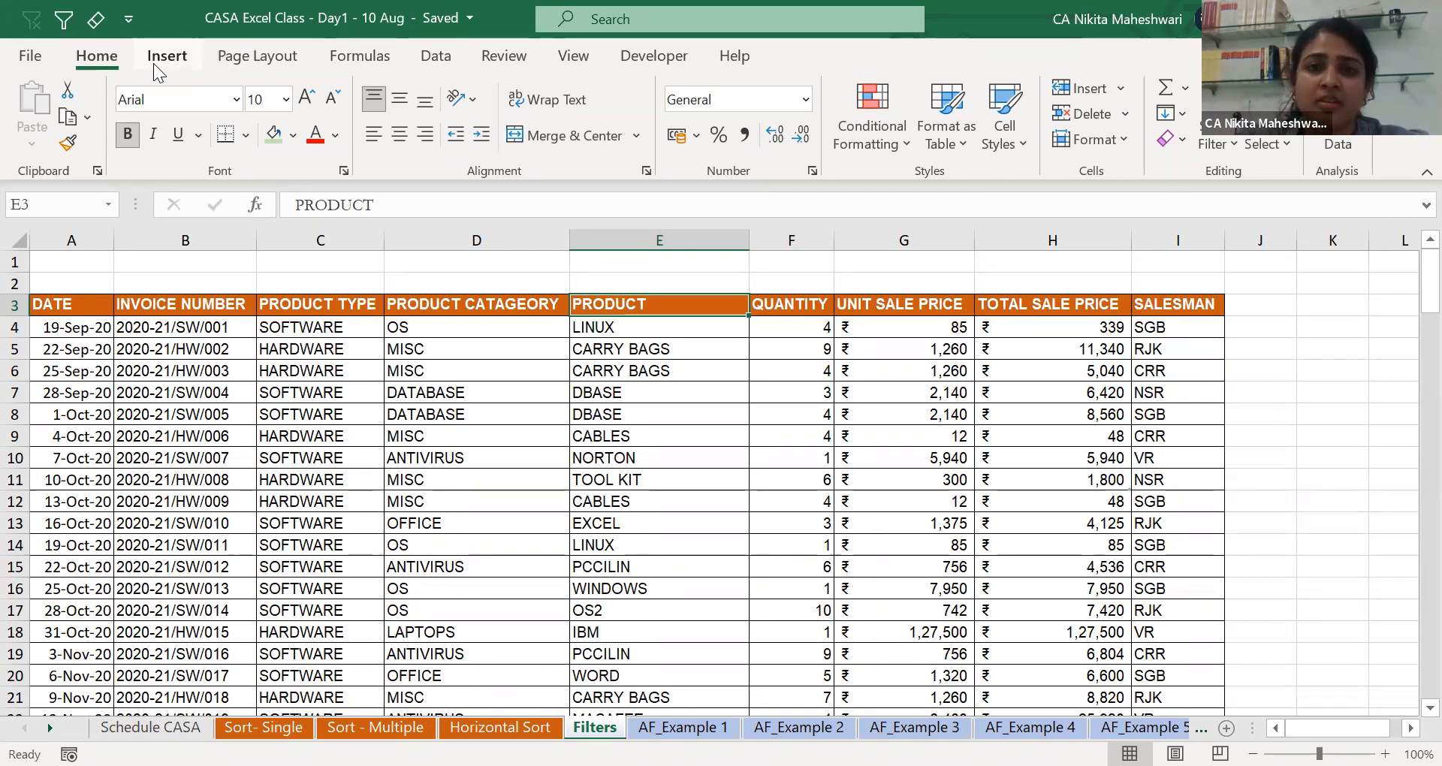
{"action": "left_click", "coordinate": [433, 58]}
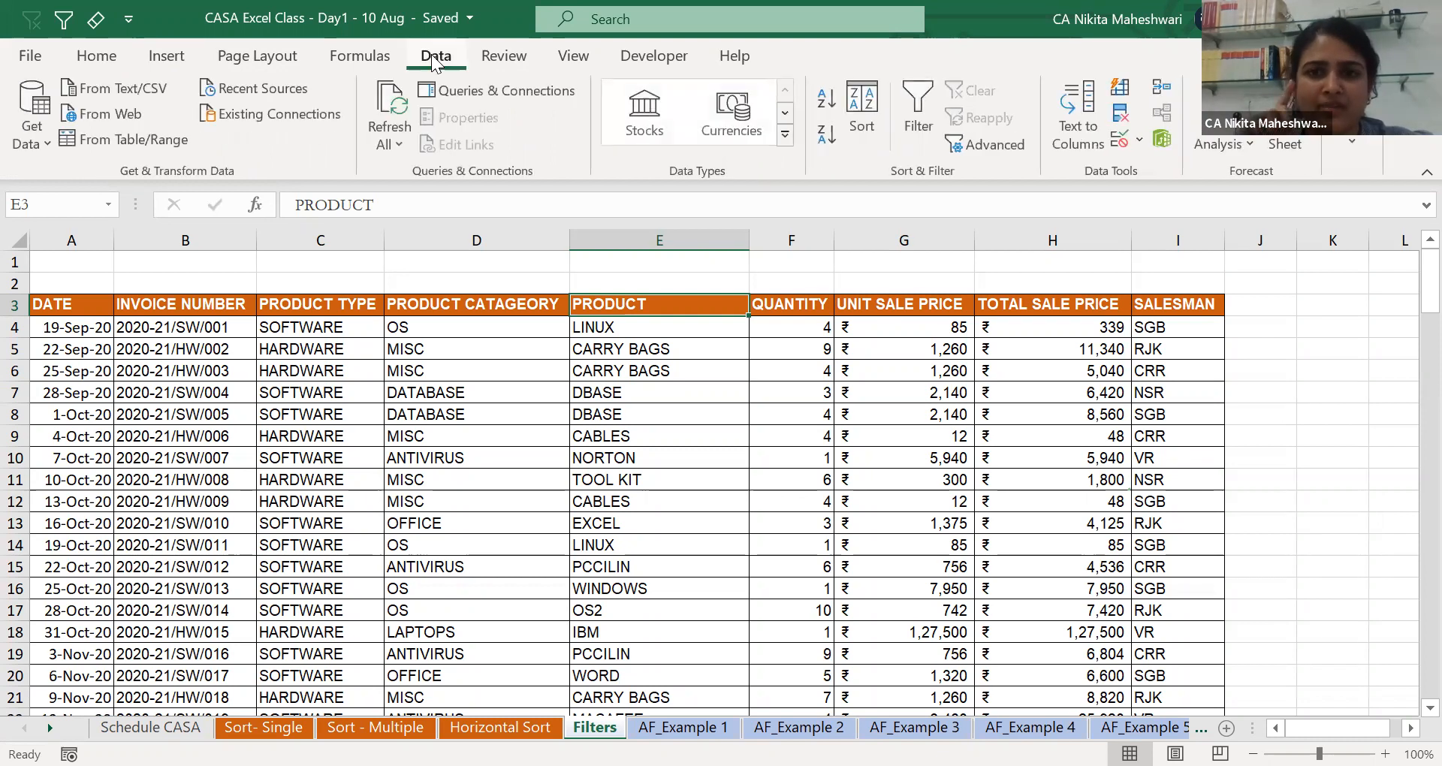
{"action": "left_click", "coordinate": [915, 134]}
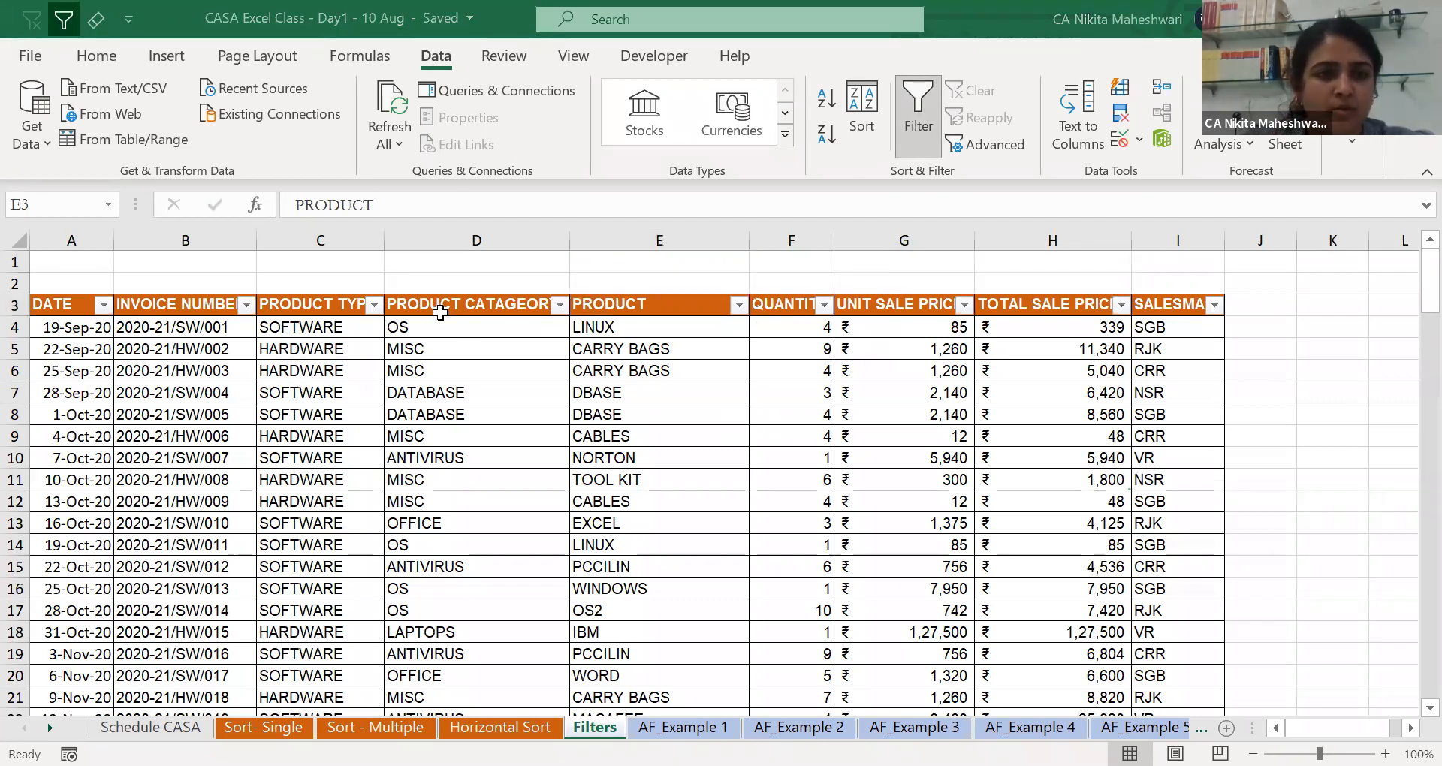
Try selecting only SOFTWARE in the PRODUCT TYPE filter, and reselect all values without applying it.
{"action": "left_click", "coordinate": [352, 304]}
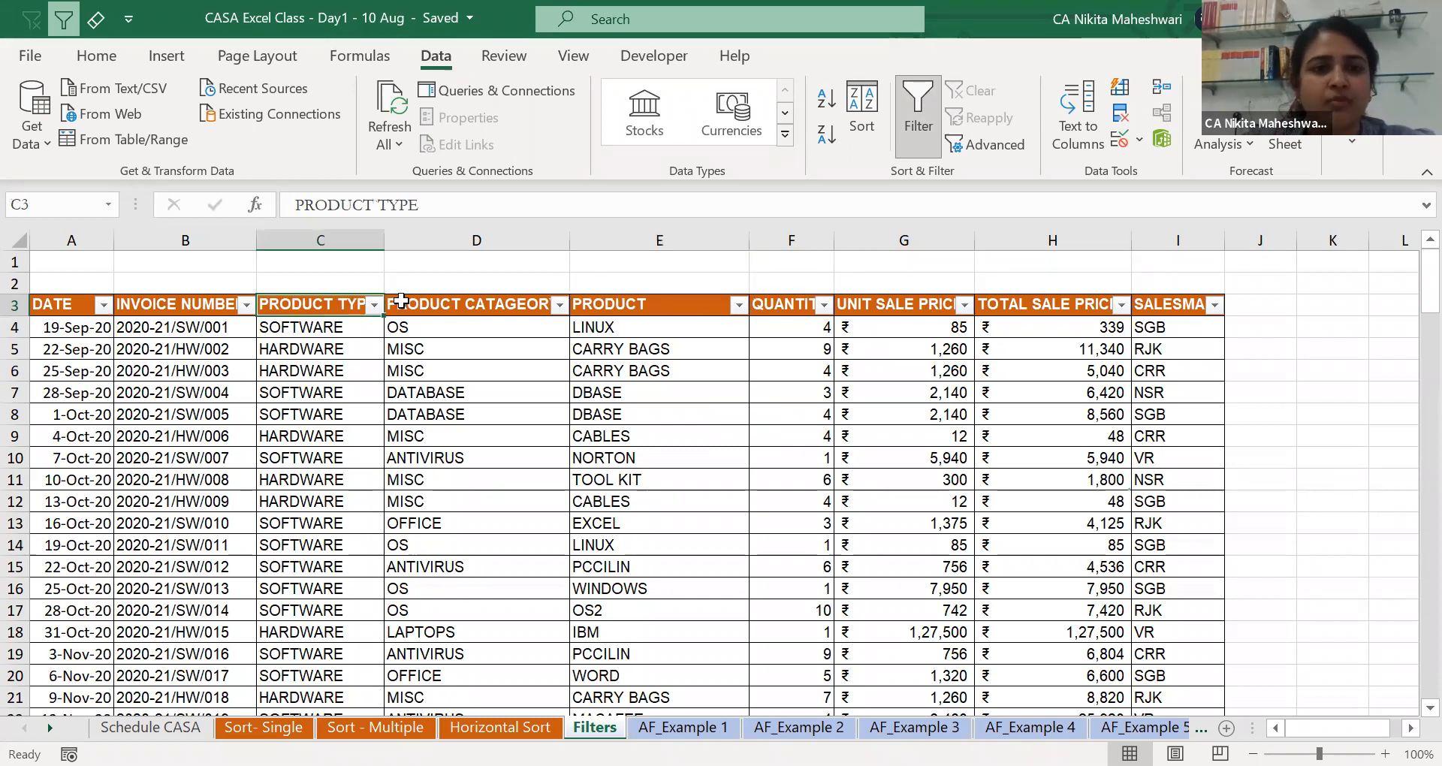
{"action": "left_click", "coordinate": [374, 304]}
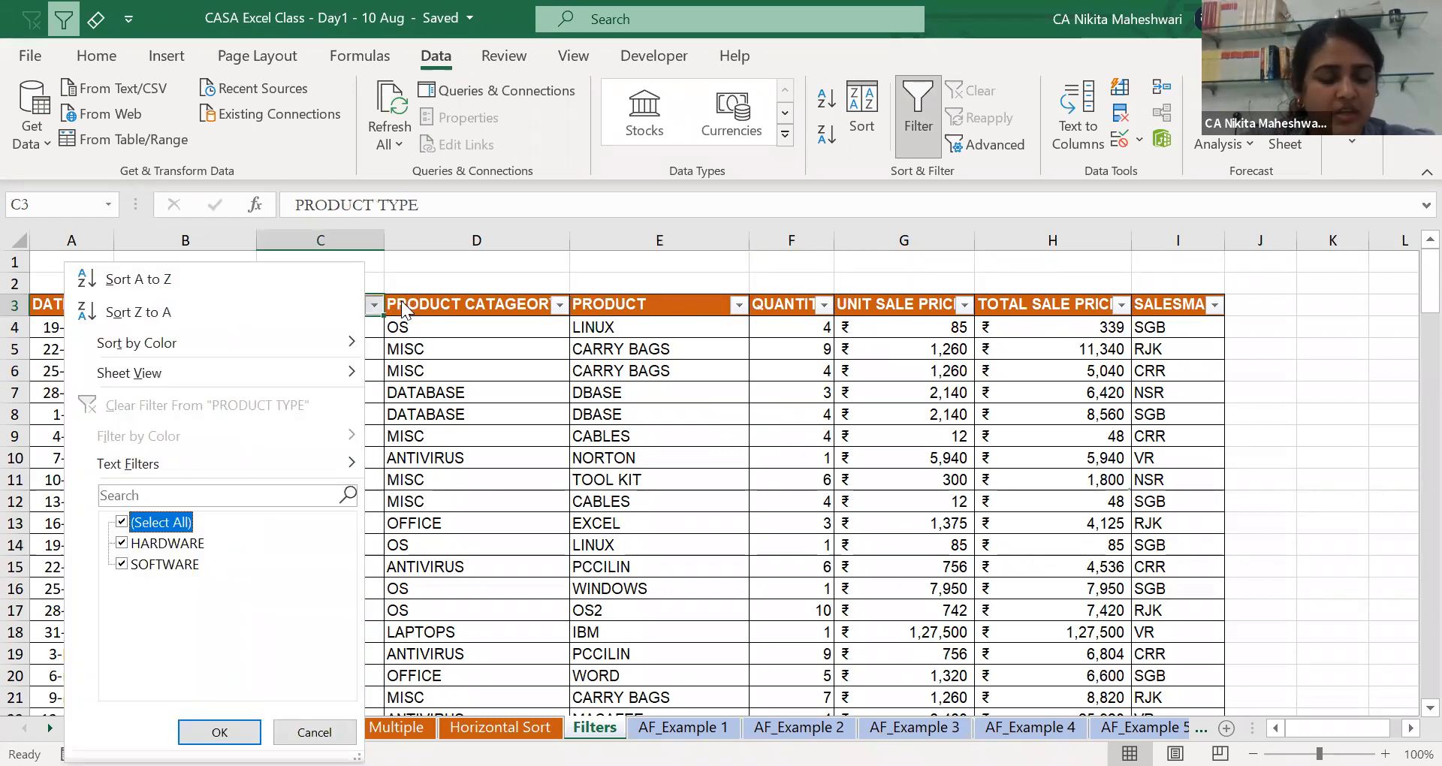
{"action": "left_click", "coordinate": [384, 308]}
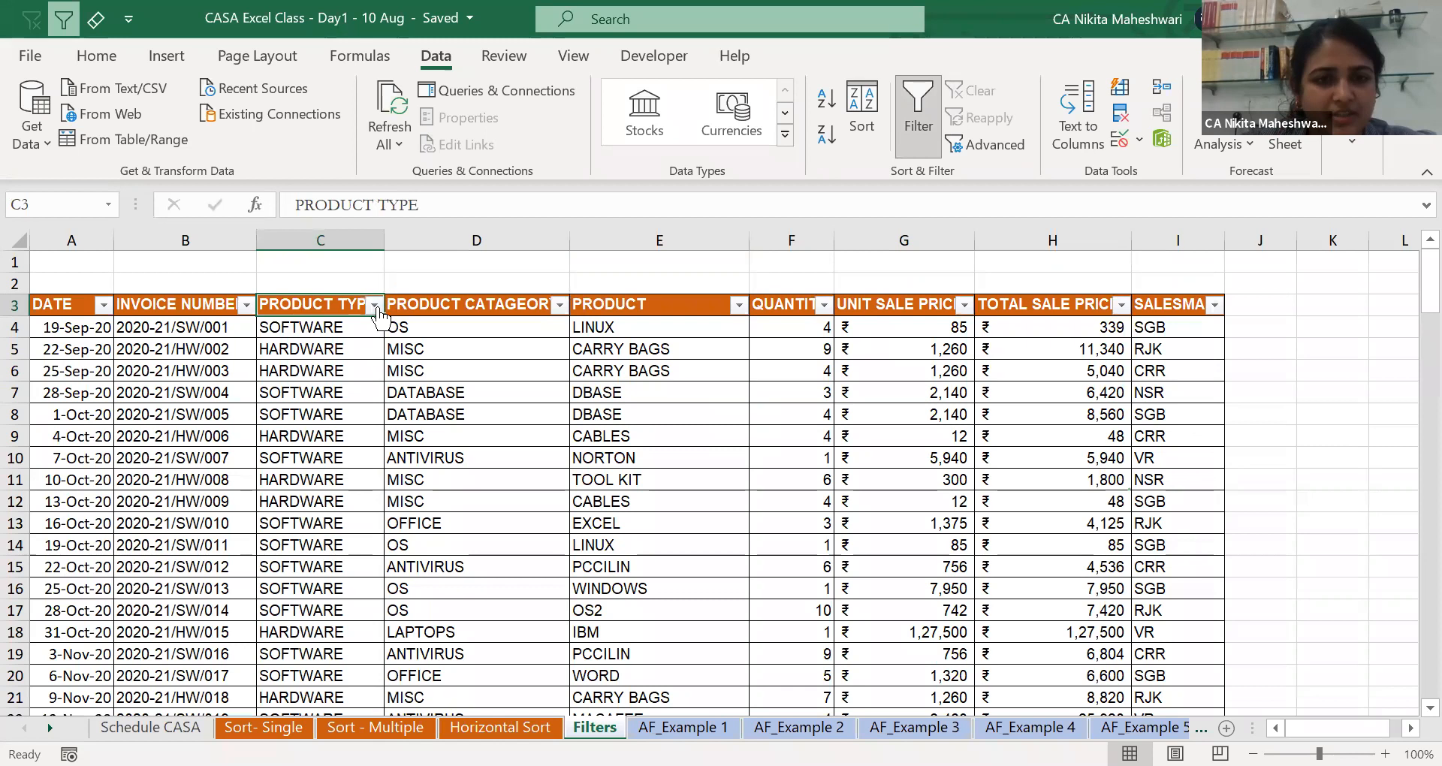
{"action": "left_click", "coordinate": [375, 305]}
{"action": "left_click", "coordinate": [154, 525]}
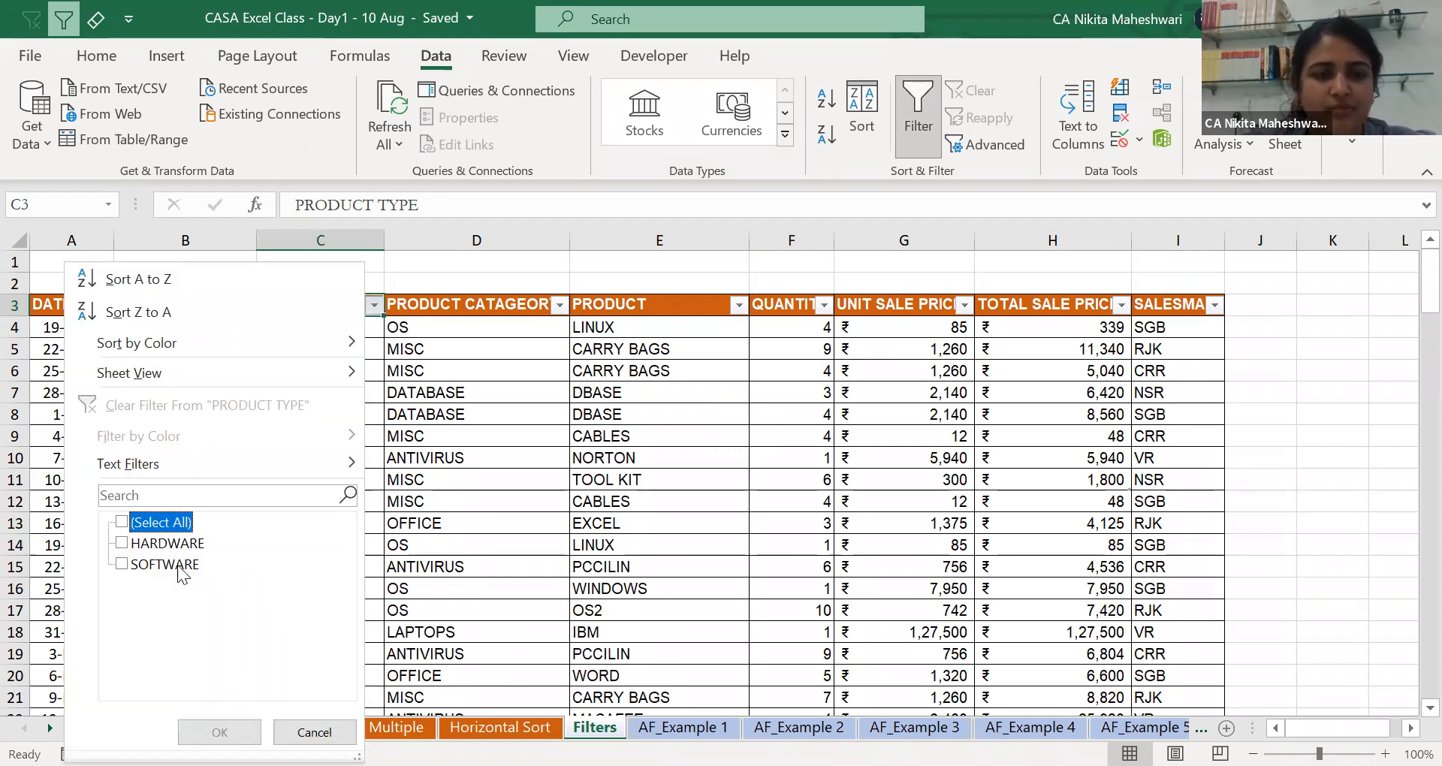
{"action": "left_click", "coordinate": [179, 568]}
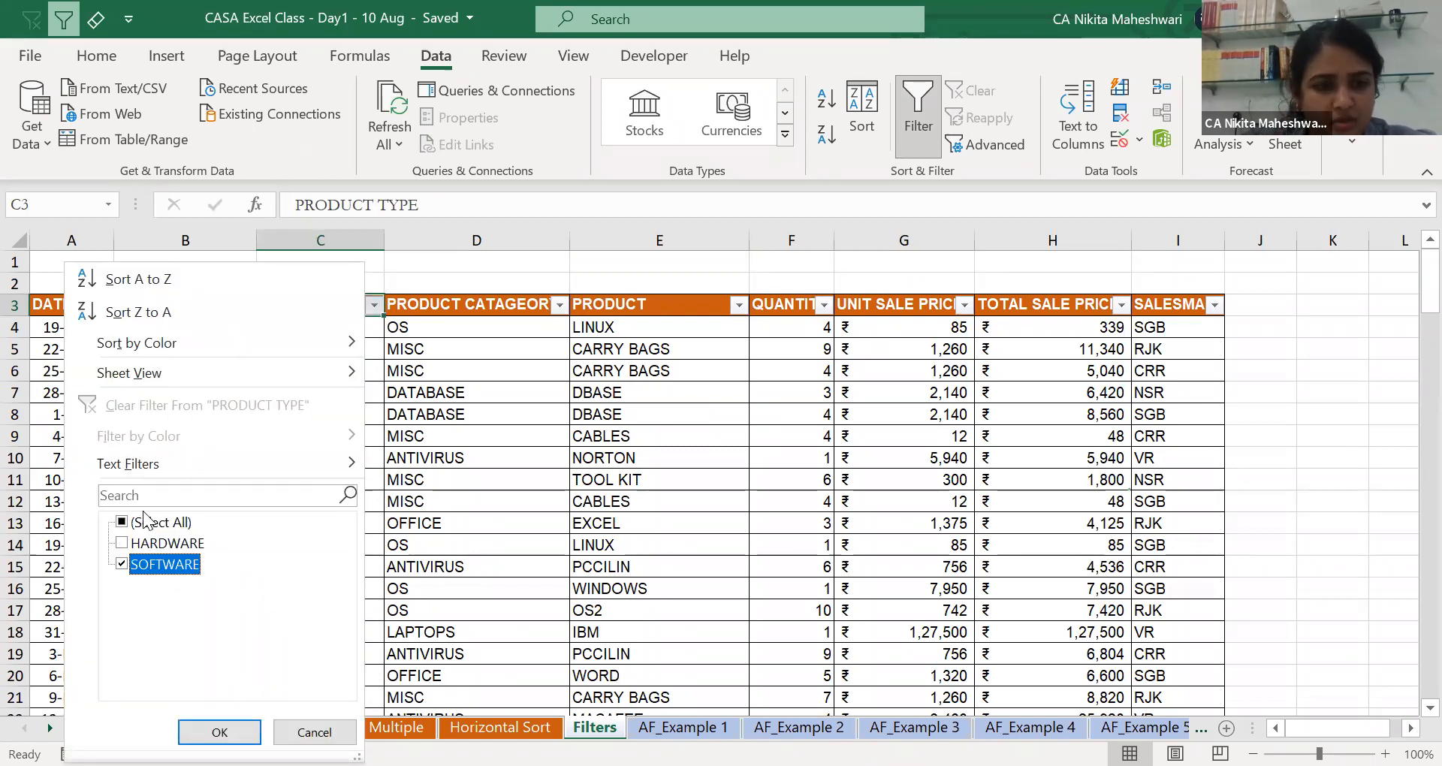
{"action": "left_click", "coordinate": [172, 523]}
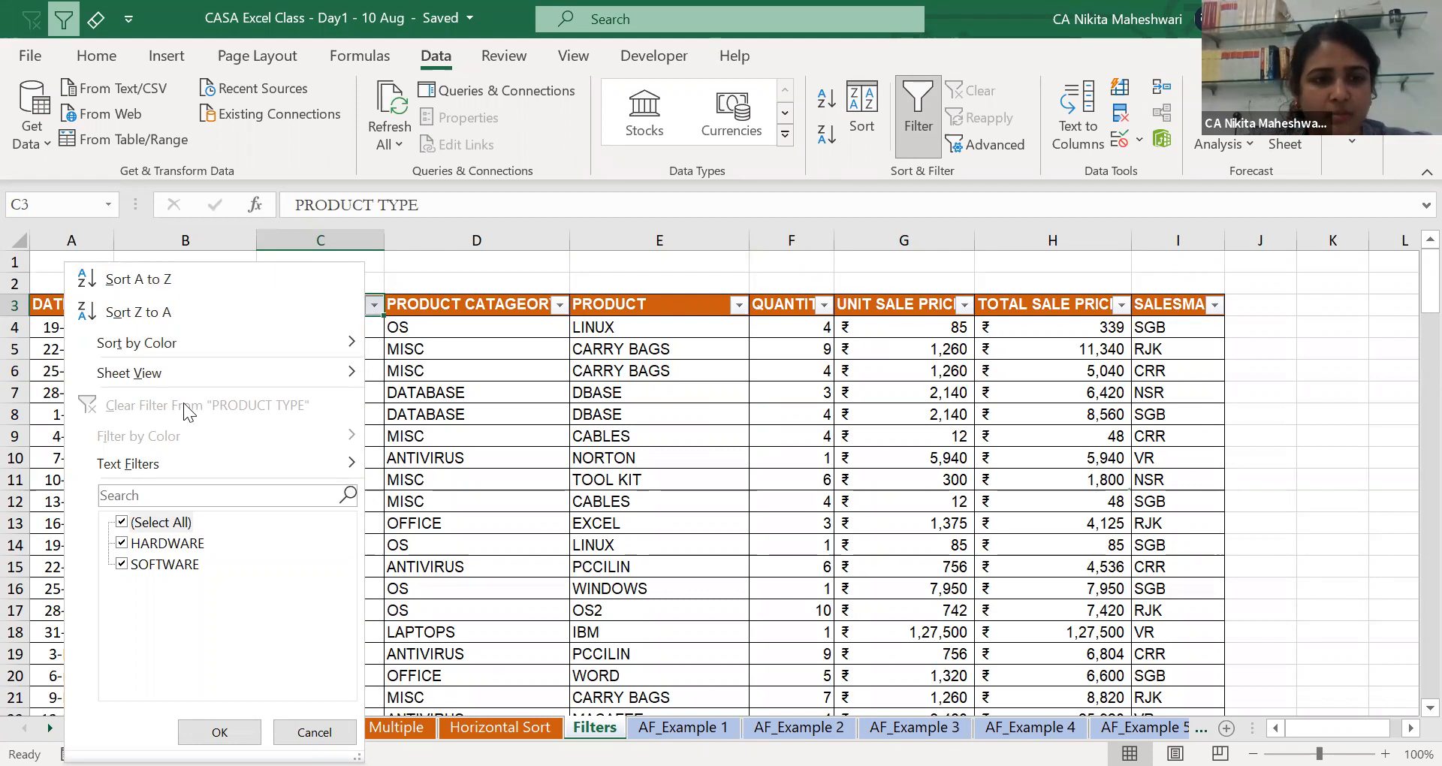
Try selecting only HARDWARE in the PRODUCT TYPE filter and look at the available text filter conditions.
{"action": "left_click", "coordinate": [198, 467]}
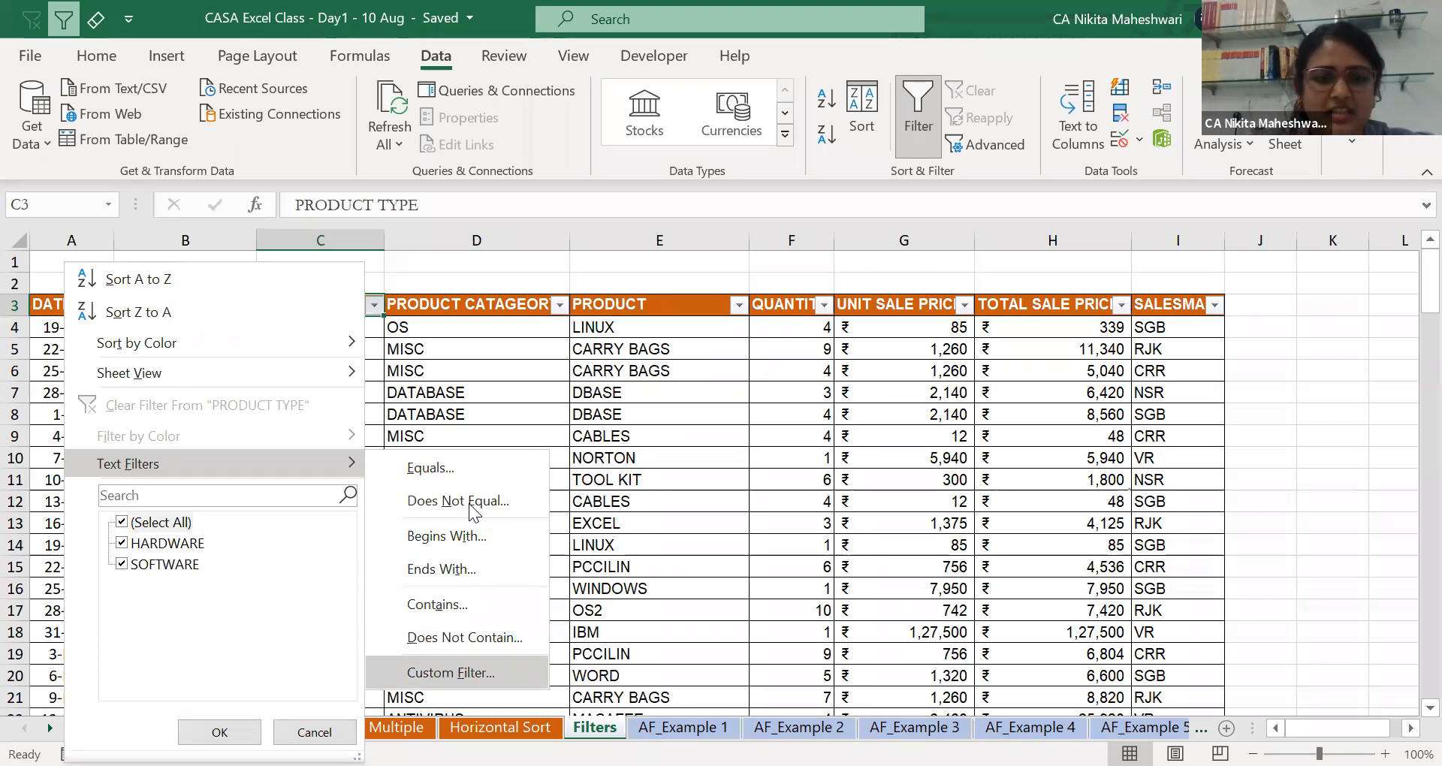
{"action": "left_click", "coordinate": [189, 524]}
{"action": "left_click", "coordinate": [190, 554]}
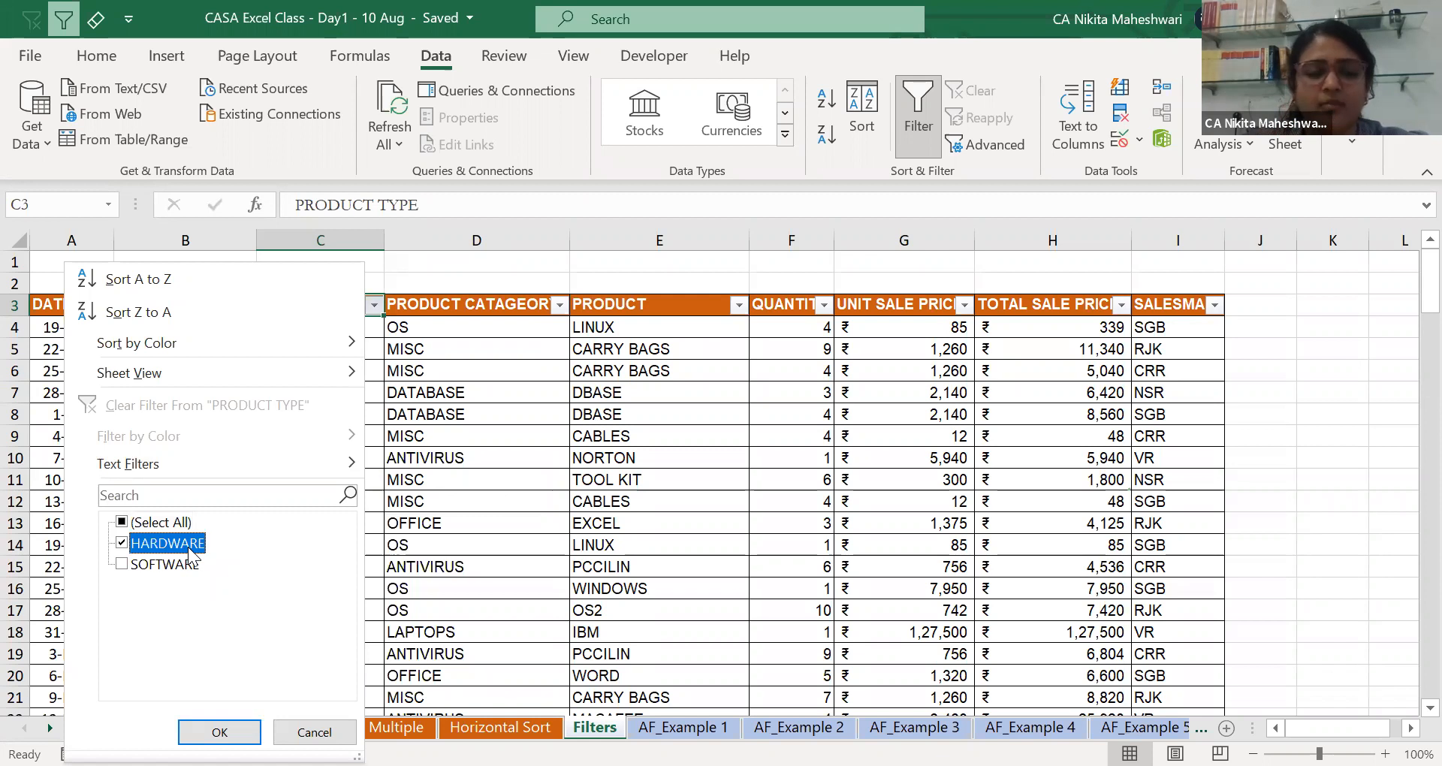
{"action": "left_click", "coordinate": [218, 465]}
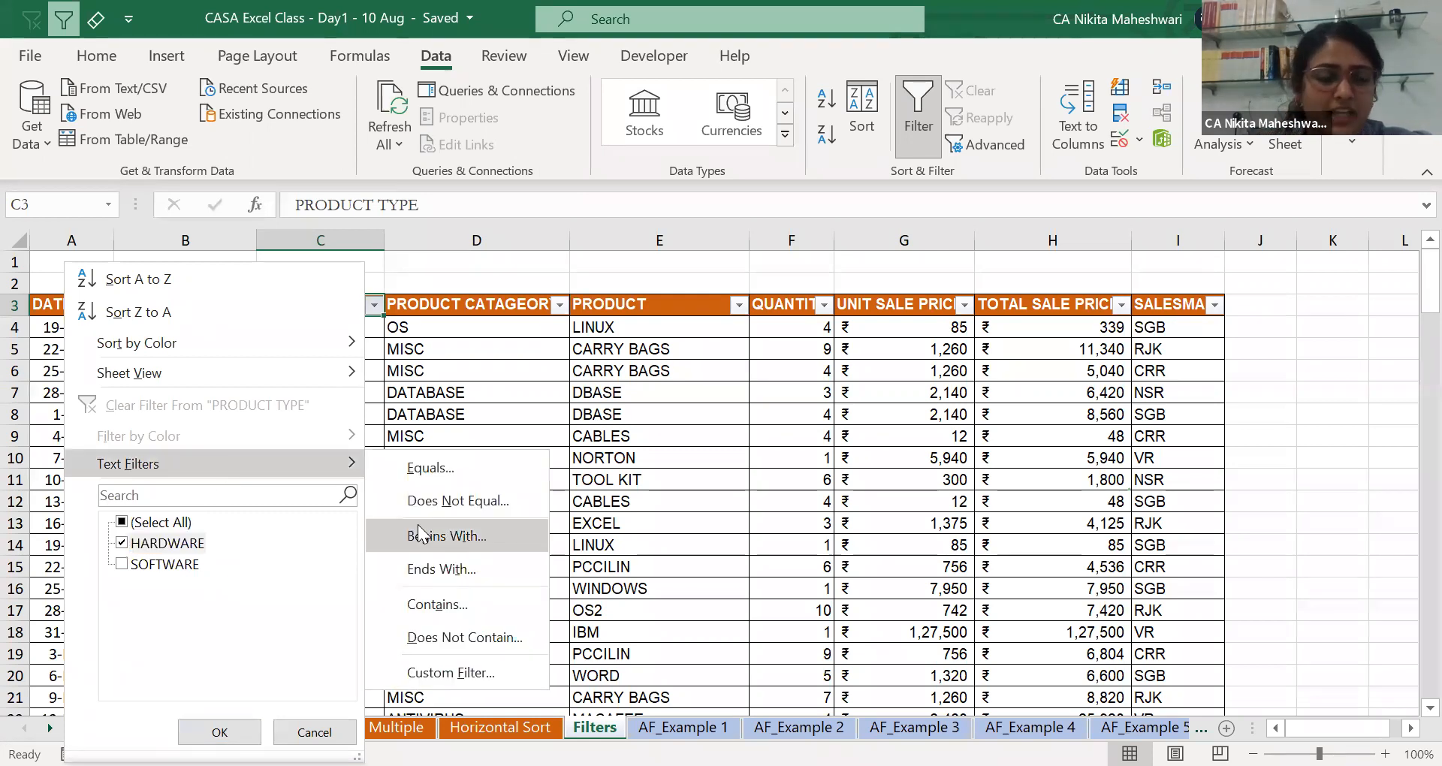
Filter the PRODUCT TYPE column to show only SOFTWARE records.
{"action": "left_click", "coordinate": [150, 526]}
{"action": "left_click", "coordinate": [154, 526]}
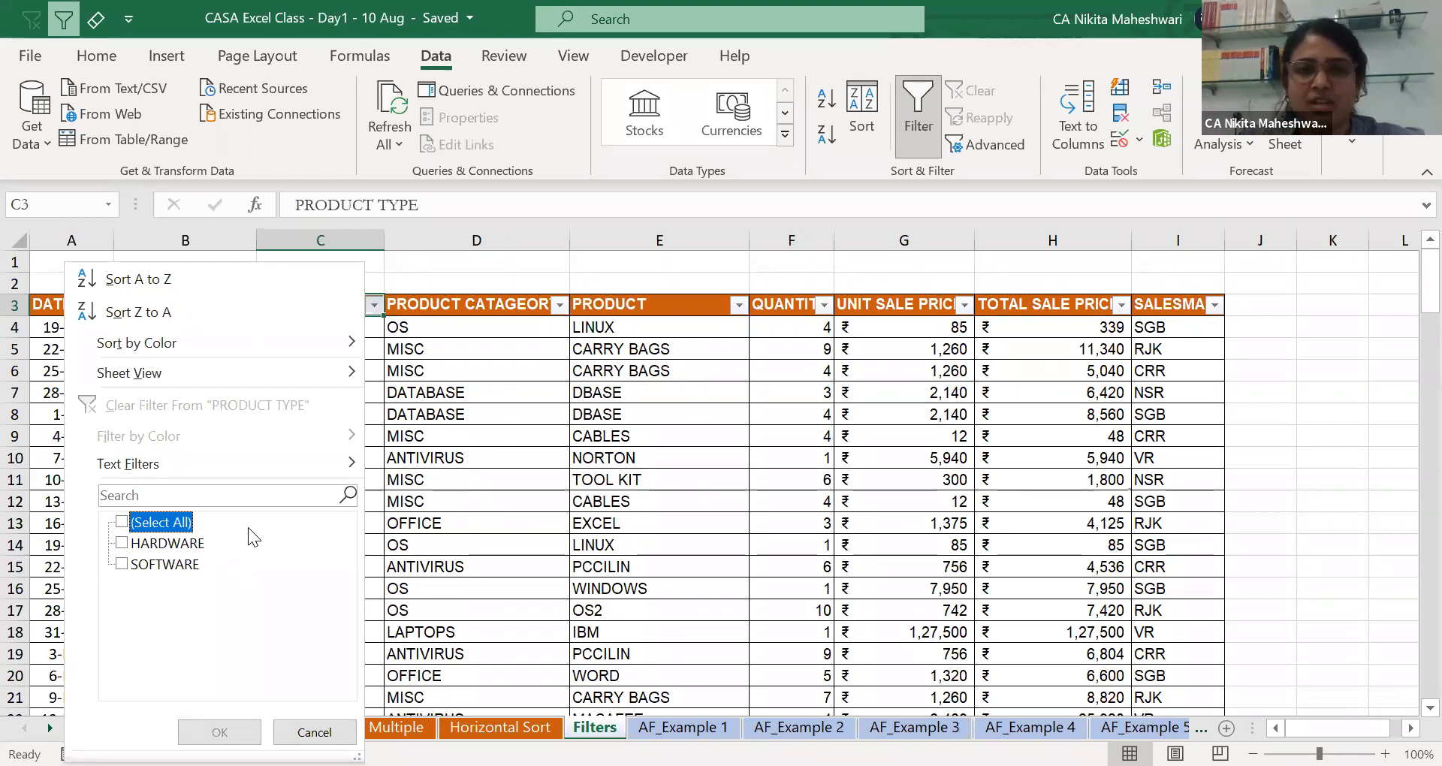
{"action": "key", "text": "Down"}
{"action": "key", "text": "Down"}
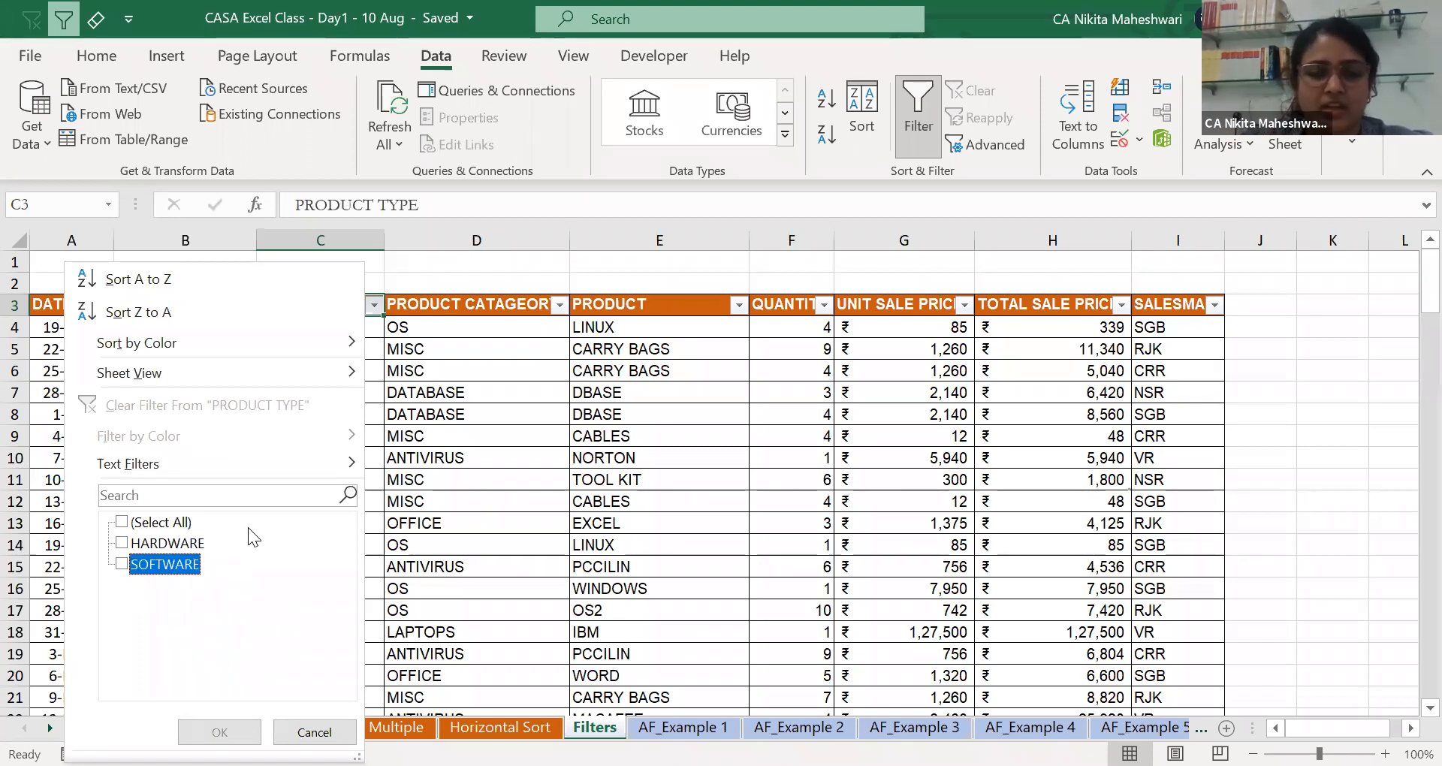
{"action": "left_click", "coordinate": [121, 565]}
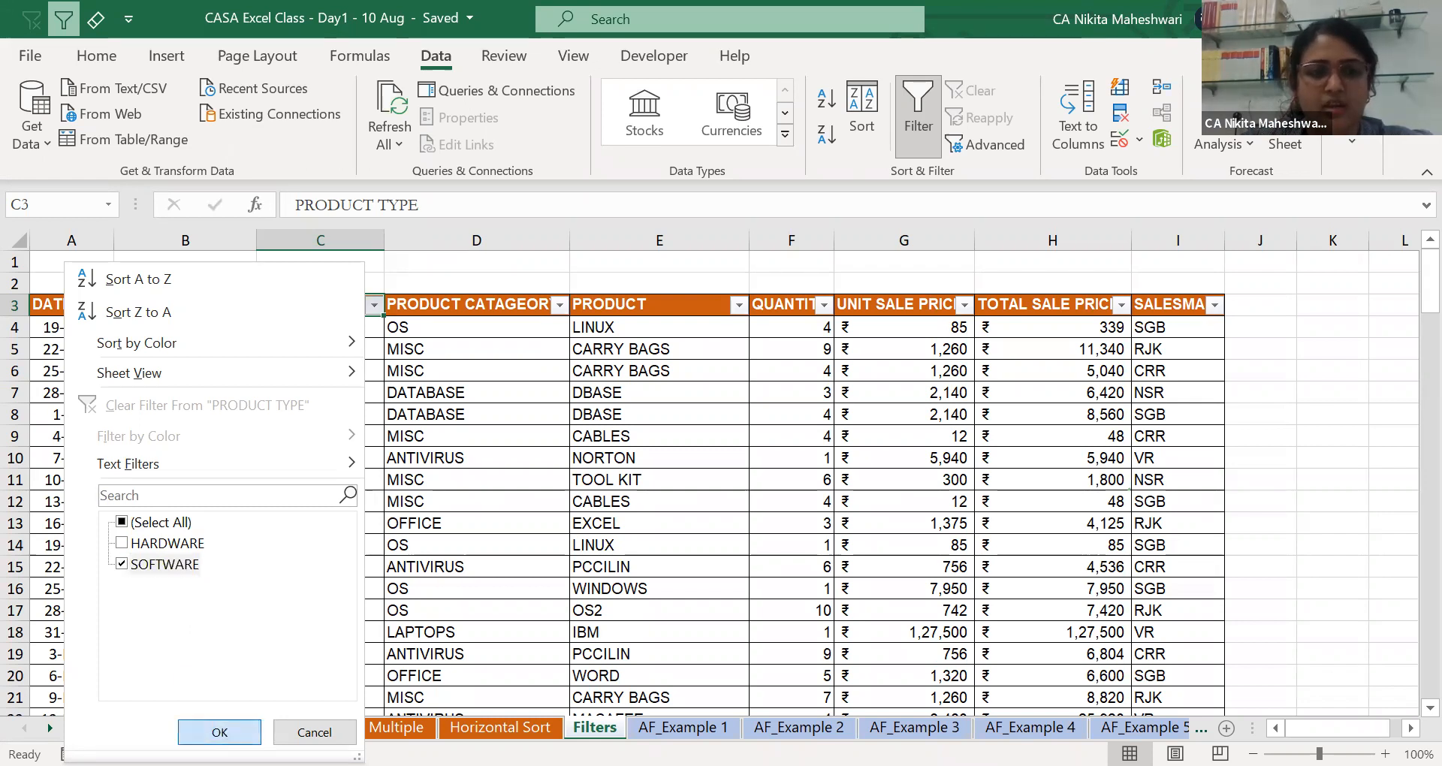
{"action": "left_click", "coordinate": [219, 733]}
Look through the filtered SOFTWARE records down to the end of the table and return to the first record.
{"action": "key", "text": "Down"}
{"action": "key", "text": "Page_Down"}
{"action": "key", "text": "Page_Down"}
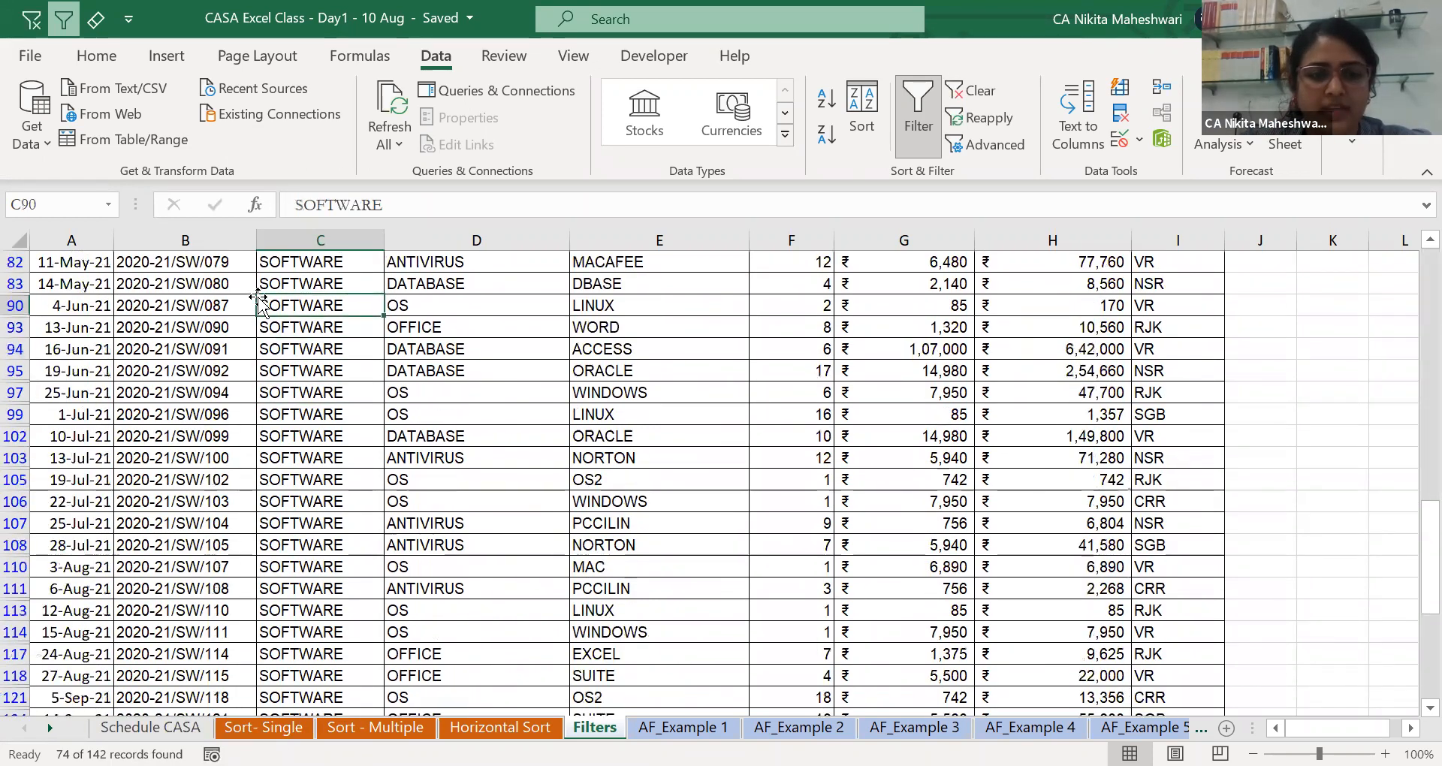
{"action": "key", "text": "ctrl+Down"}
{"action": "key", "text": "ctrl+Up"}
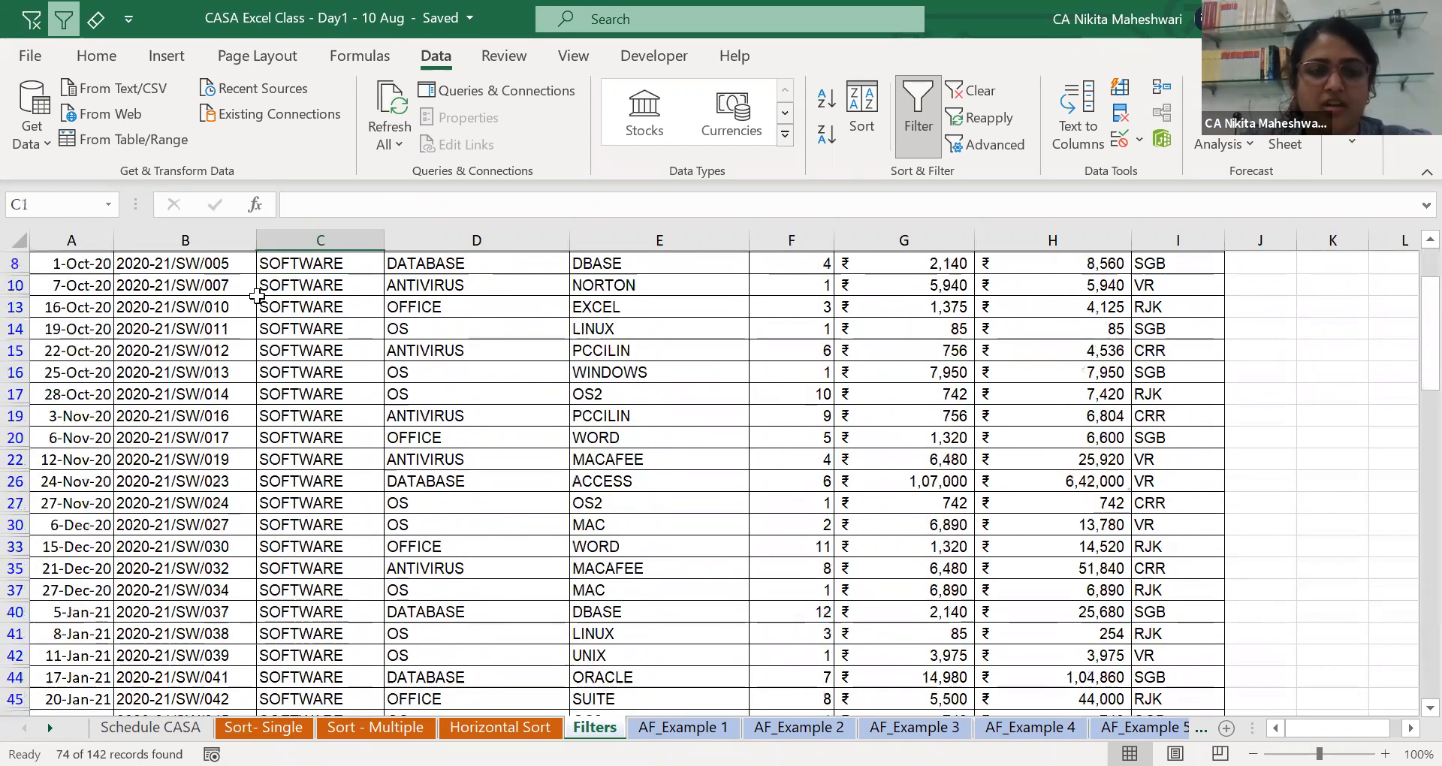
{"action": "key", "text": "Down"}
{"action": "key", "text": "Down"}
{"action": "key", "text": "Down"}
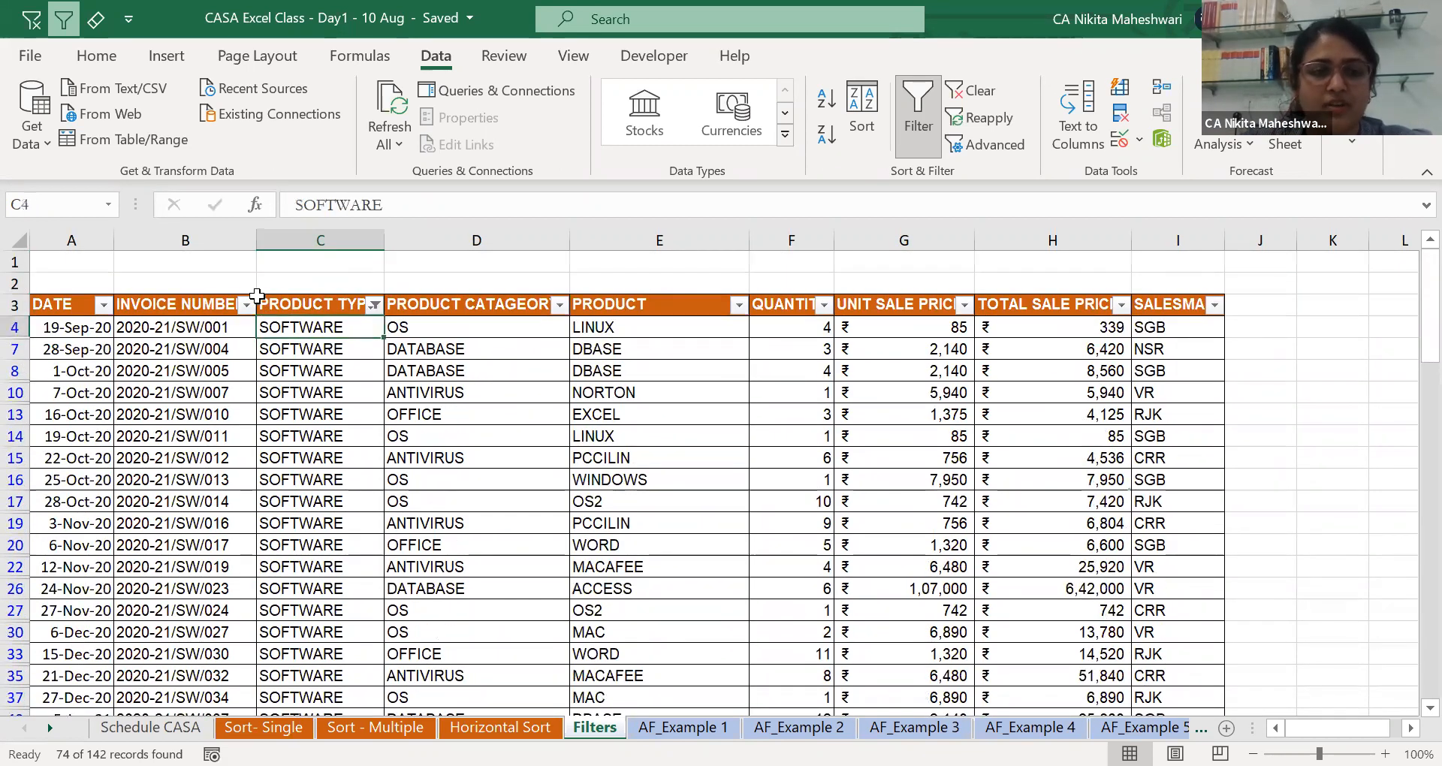
Freeze the rows above the first data row so the header row 3 stays in view, starting from cell A4.
{"action": "key", "text": "Left"}
{"action": "key", "text": "Left"}
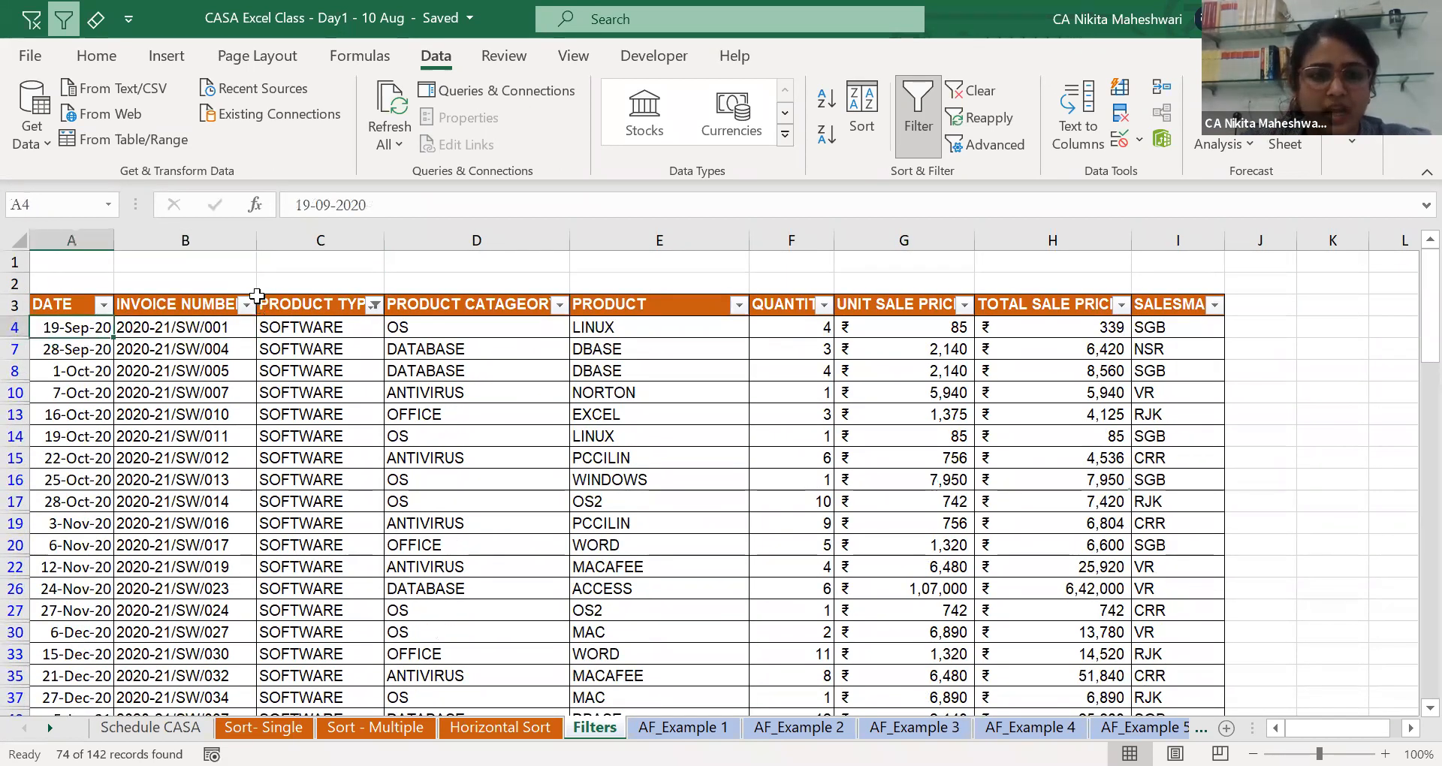
{"action": "key", "text": "alt+w"}
{"action": "key", "text": "f"}
{"action": "key", "text": "f"}
Review the PRODUCT CATAGEORY, PRODUCT and PRODUCT TYPE headers and examine the list of values in the PRODUCT filter.
{"action": "left_click", "coordinate": [525, 308]}
{"action": "left_click", "coordinate": [698, 308]}
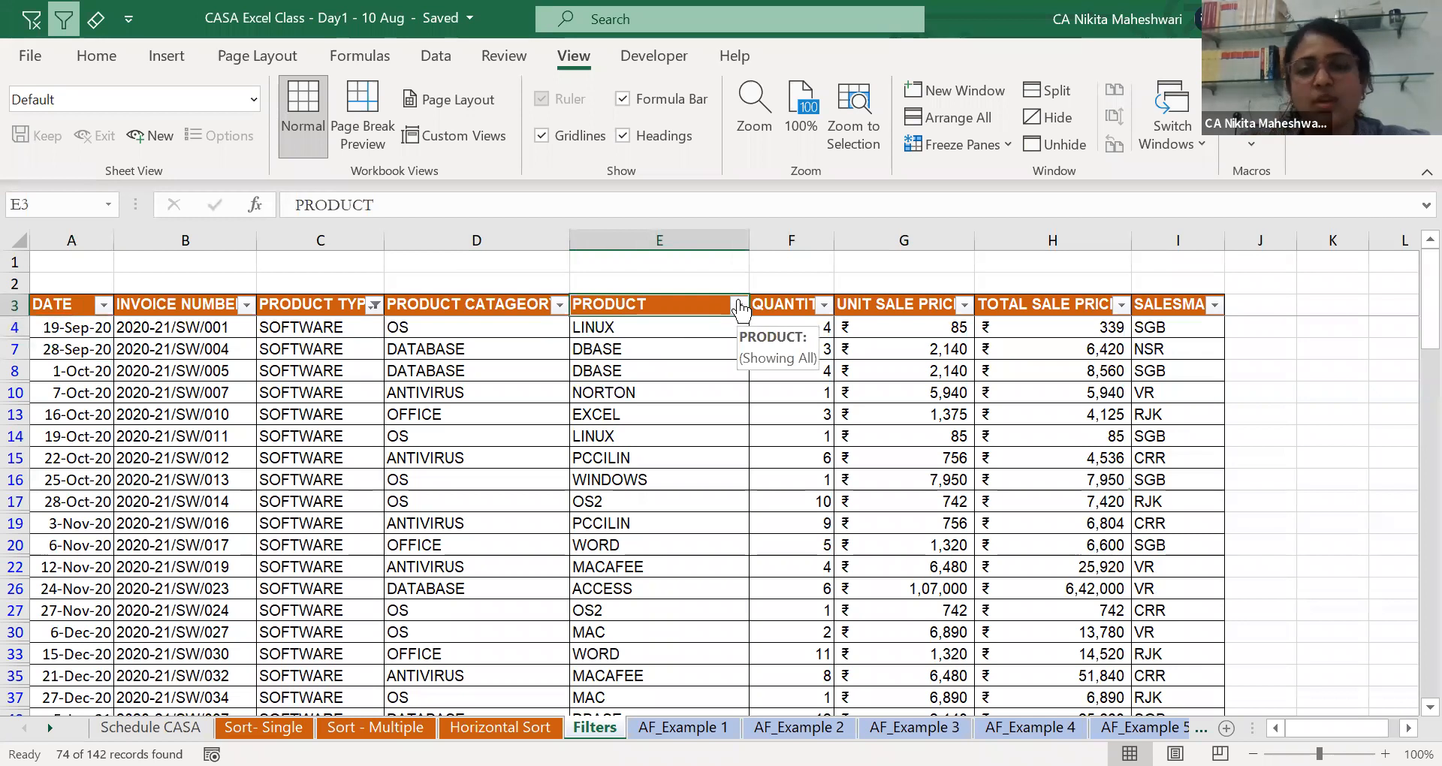
{"action": "left_click", "coordinate": [740, 307]}
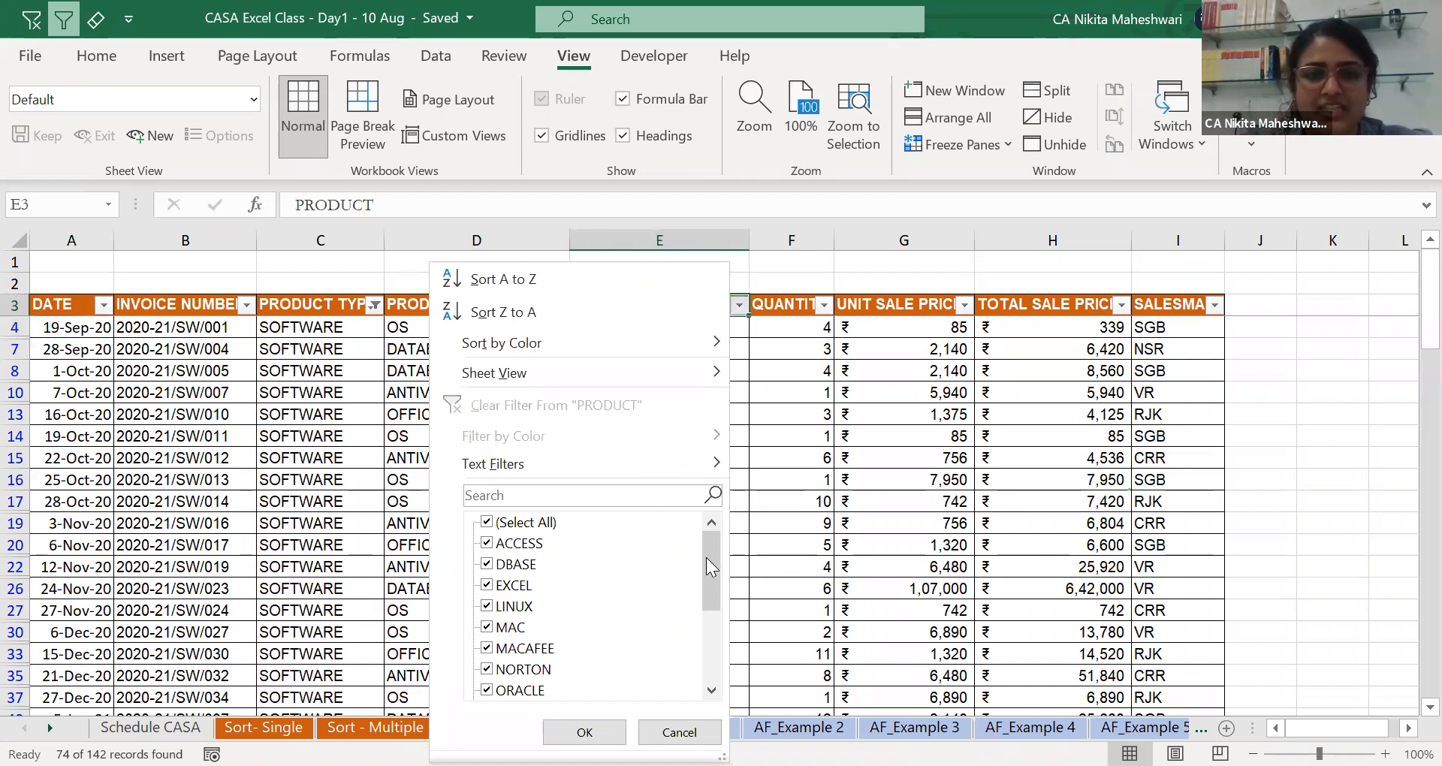
{"action": "key", "text": "Escape"}
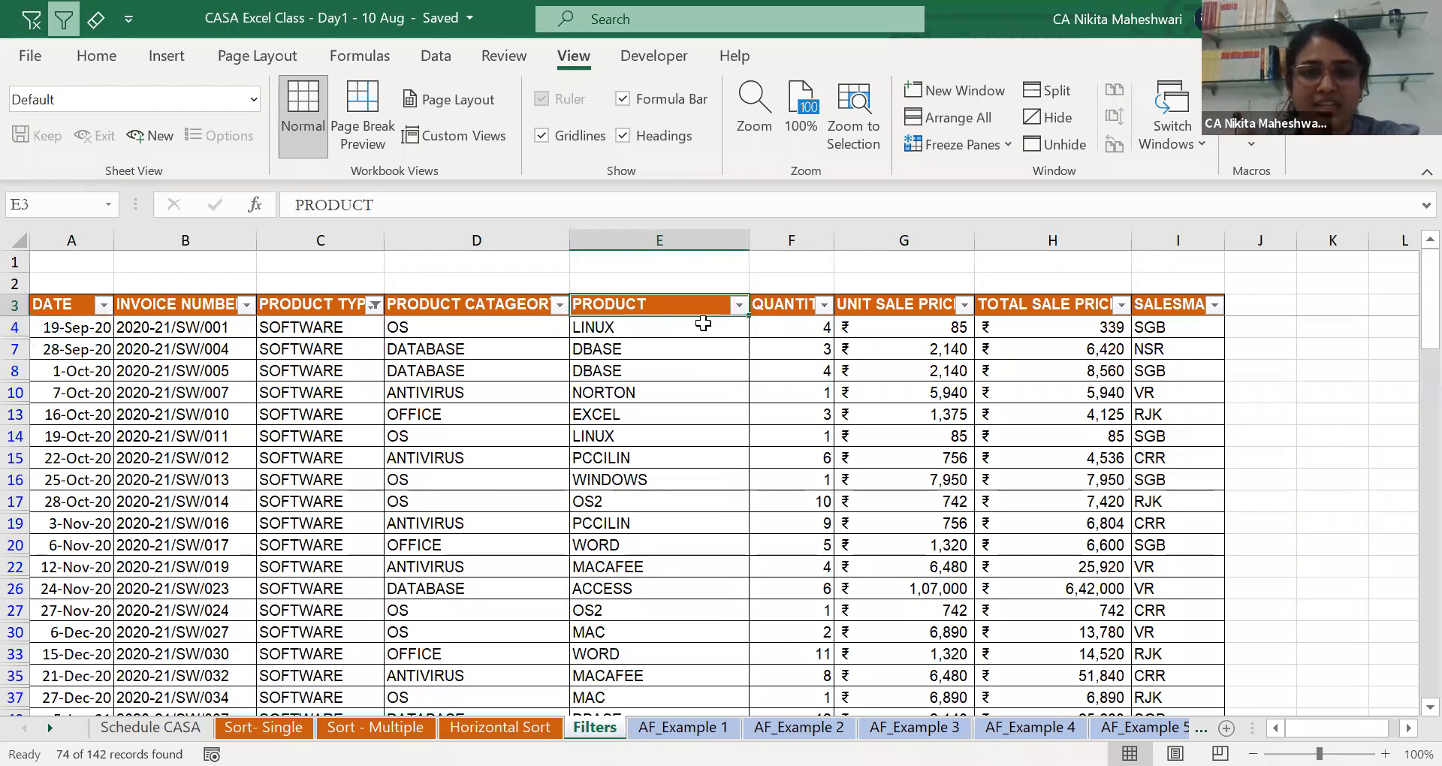
{"action": "left_click", "coordinate": [330, 307]}
{"action": "left_click", "coordinate": [658, 309]}
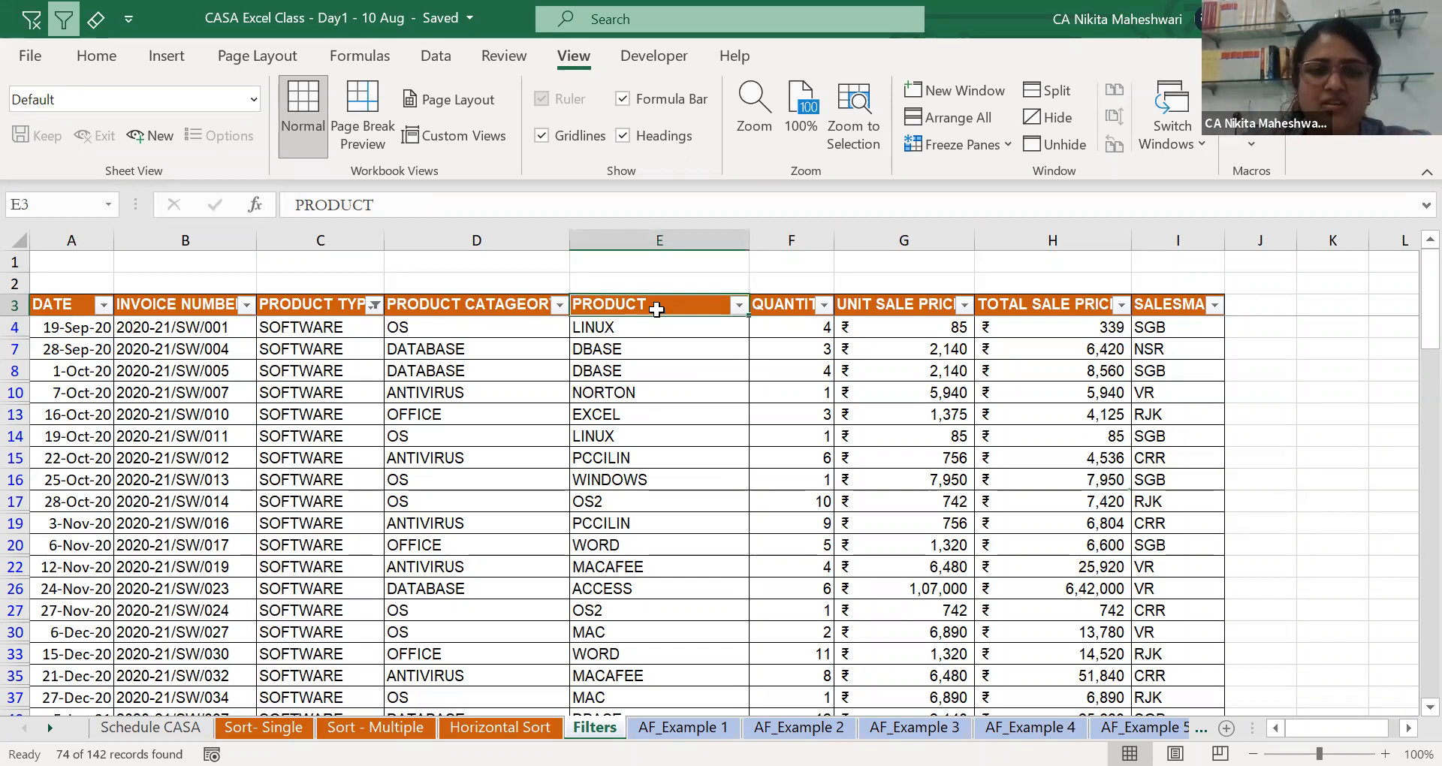
{"action": "left_click", "coordinate": [510, 311]}
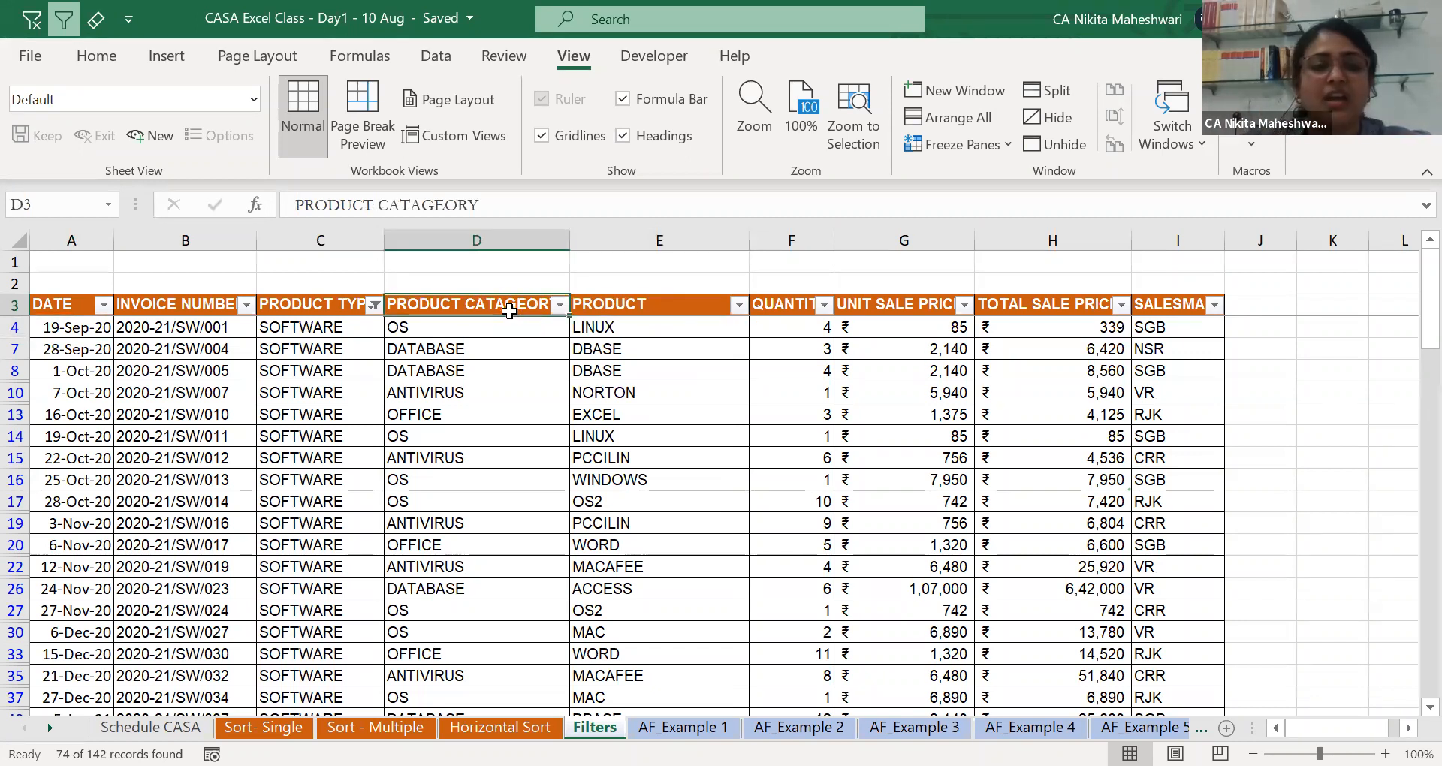
{"action": "key", "text": "Home"}
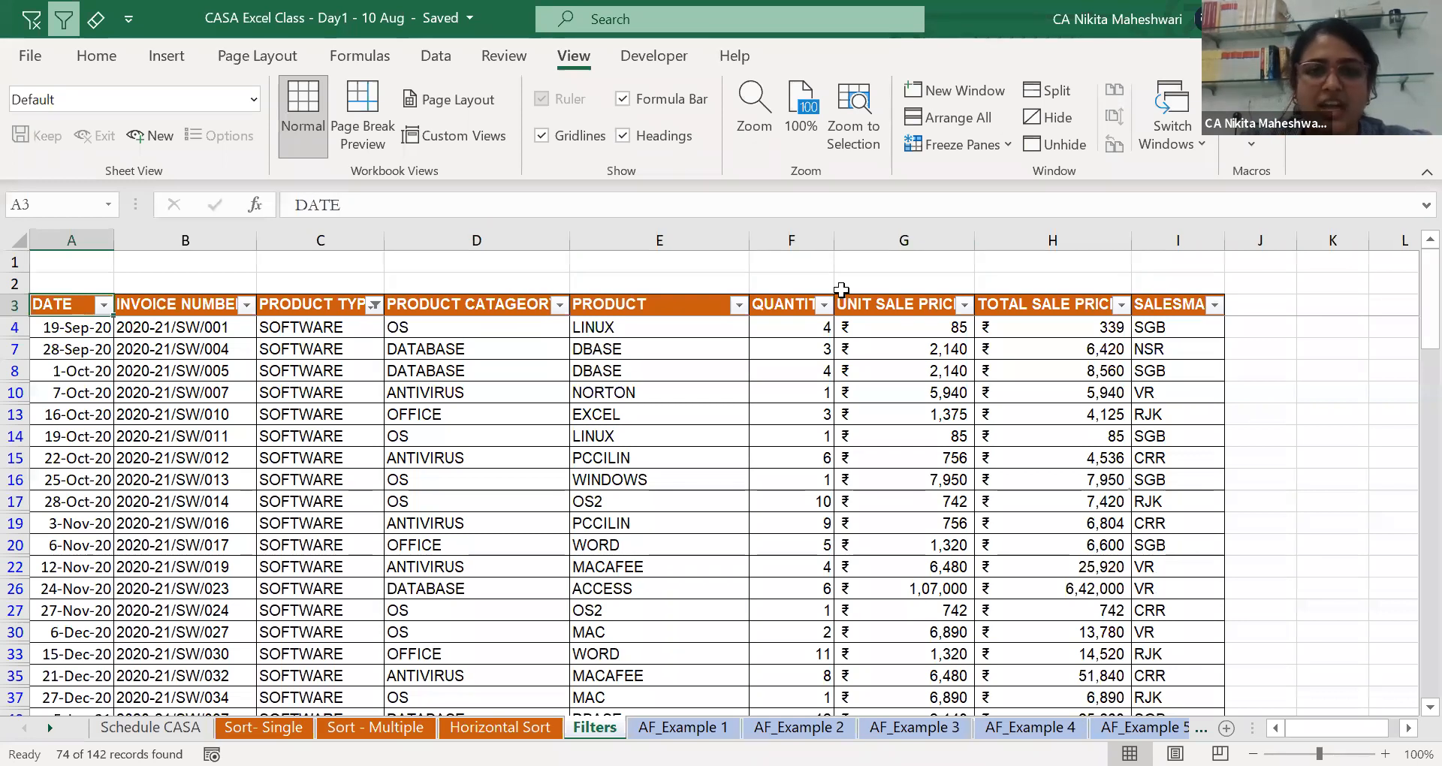
In the PRODUCT filter, keep the other products selected and exclude DBASE and MACAFEE.
{"action": "left_click", "coordinate": [741, 306]}
{"action": "left_click", "coordinate": [504, 521]}
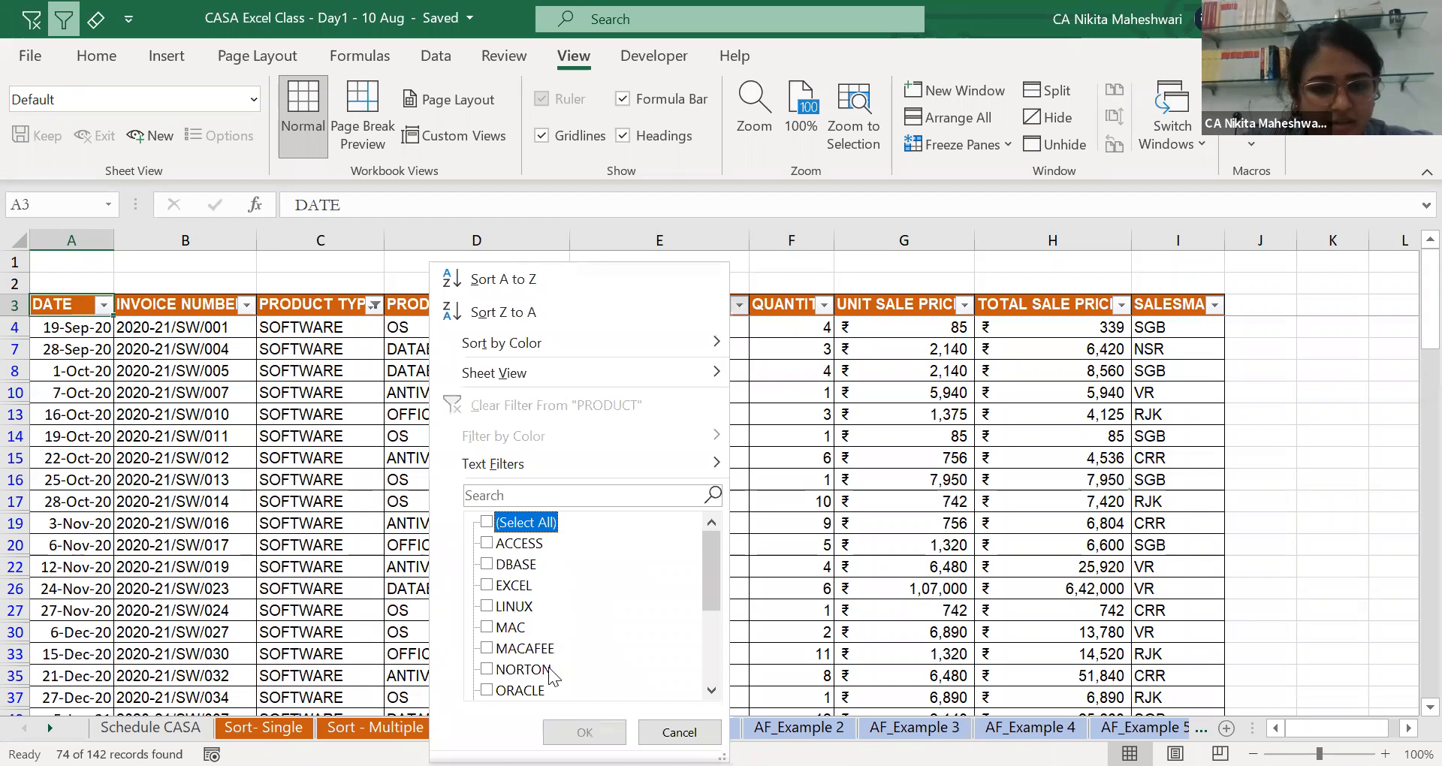
{"action": "scroll", "coordinate": [549, 667], "scroll_direction": "down", "scroll_amount": 3}
{"action": "scroll", "coordinate": [548, 667], "scroll_direction": "up", "scroll_amount": 3}
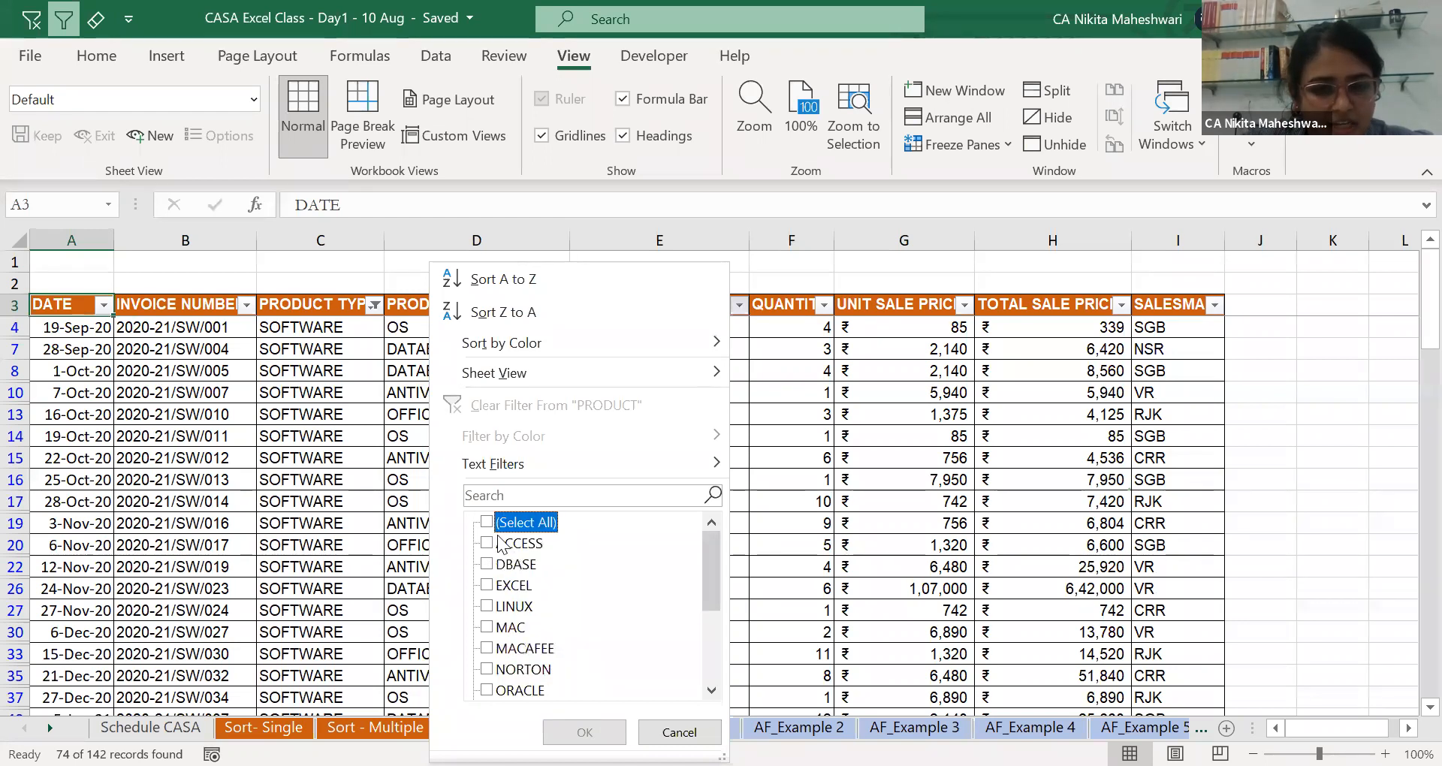
{"action": "left_click", "coordinate": [525, 522]}
{"action": "left_click", "coordinate": [511, 585]}
{"action": "key", "text": "Up"}
{"action": "key", "text": "space"}
{"action": "key", "text": "Down"}
{"action": "key", "text": "space"}
{"action": "key", "text": "Down"}
{"action": "key", "text": "Down"}
{"action": "key", "text": "Down"}
{"action": "key", "text": "space"}
Also exclude ORACLE, PCCILIN and UNIX, and apply the PRODUCT filter.
{"action": "key", "text": "Down"}
{"action": "key", "text": "Down"}
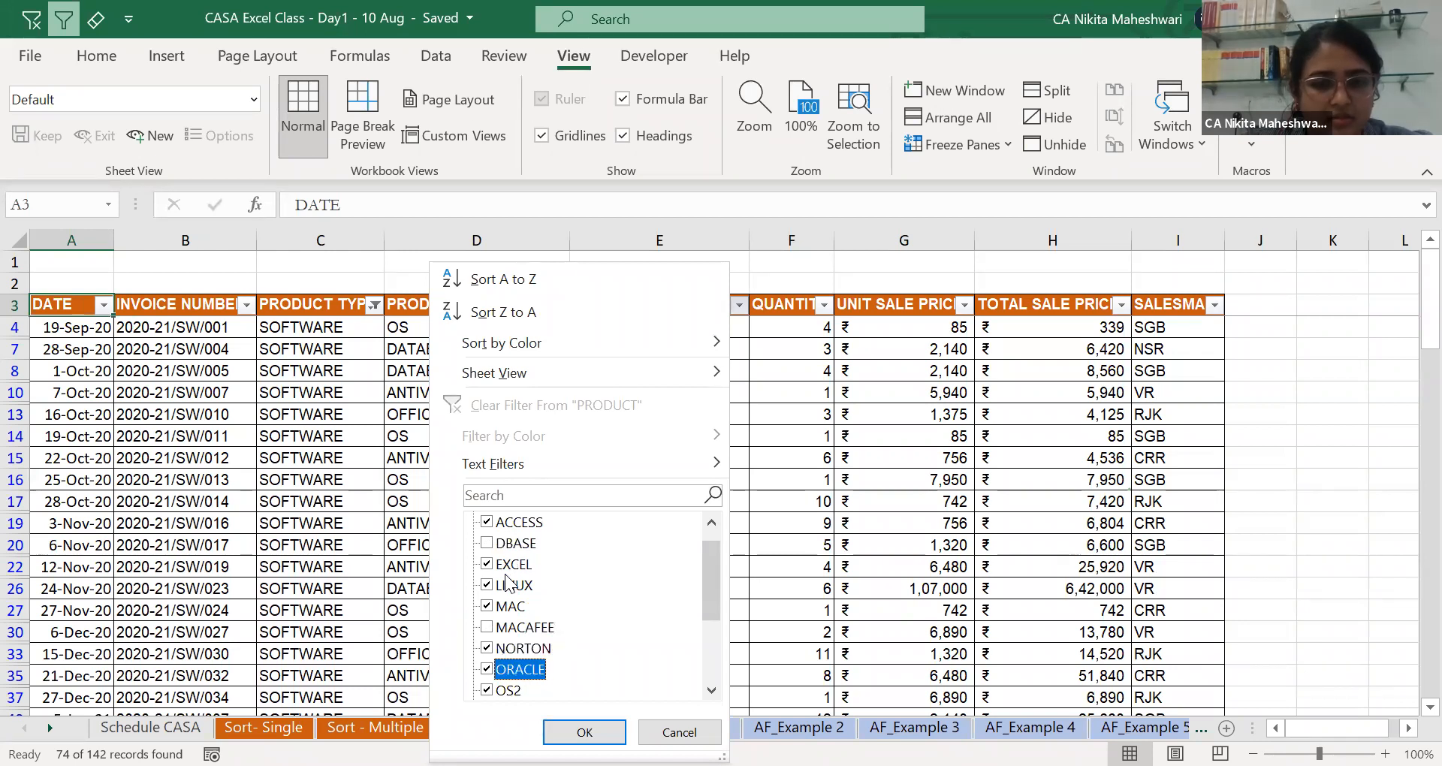
{"action": "key", "text": "space"}
{"action": "key", "text": "Down"}
{"action": "key", "text": "Down"}
{"action": "key", "text": "space"}
{"action": "key", "text": "Down"}
{"action": "key", "text": "Down"}
{"action": "key", "text": "space"}
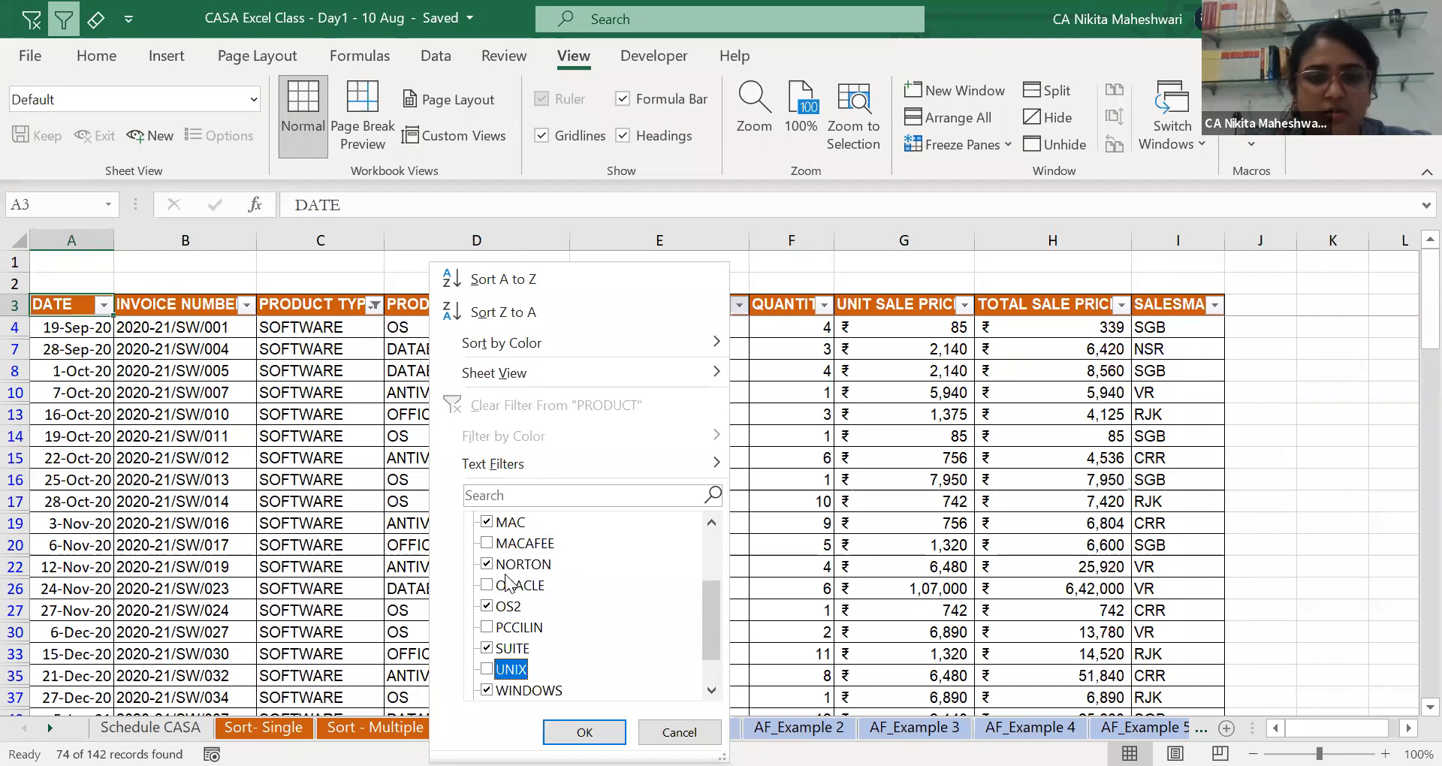
{"action": "key", "text": "Return"}
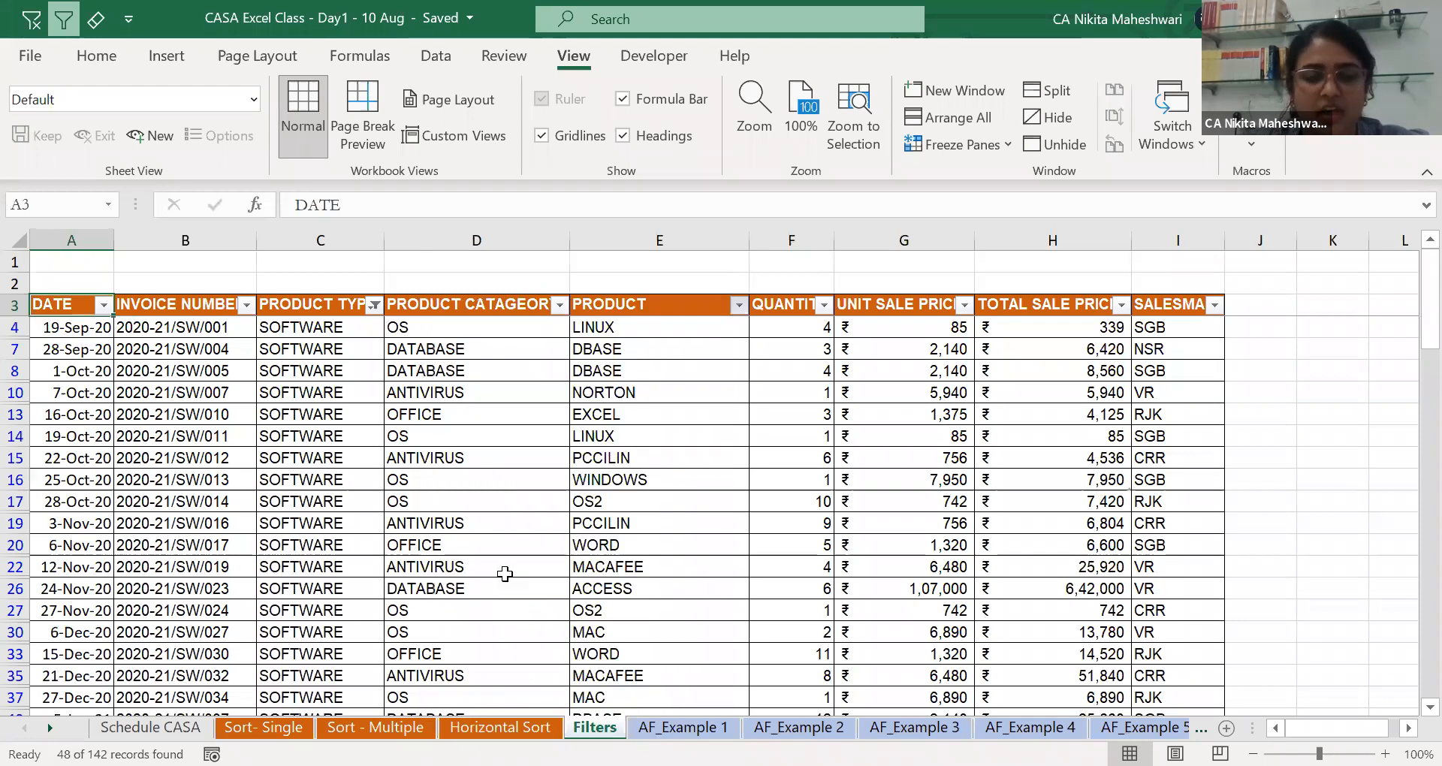
Look through the records filtered by PRODUCT TYPE and PRODUCT down to the last row and return to the beginning.
{"action": "key", "text": "Down"}
{"action": "key", "text": "Down"}
{"action": "key", "text": "Page_Down"}
{"action": "key", "text": "Page_Down"}
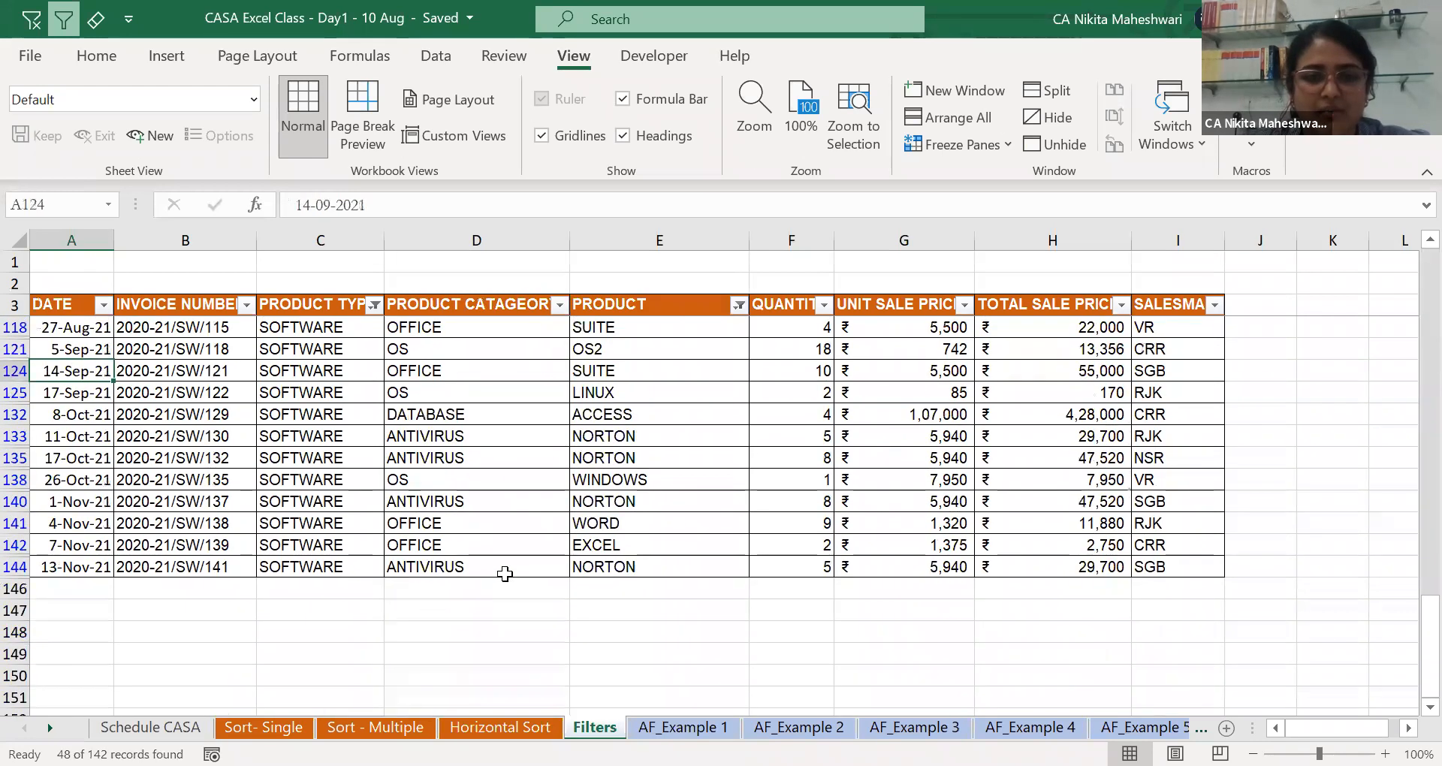
{"action": "key", "text": "Page_Up"}
{"action": "key", "text": "Page_Up"}
{"action": "key", "text": "Page_Down"}
{"action": "key", "text": "Page_Down"}
{"action": "key", "text": "Page_Up"}
{"action": "key", "text": "Page_Up"}
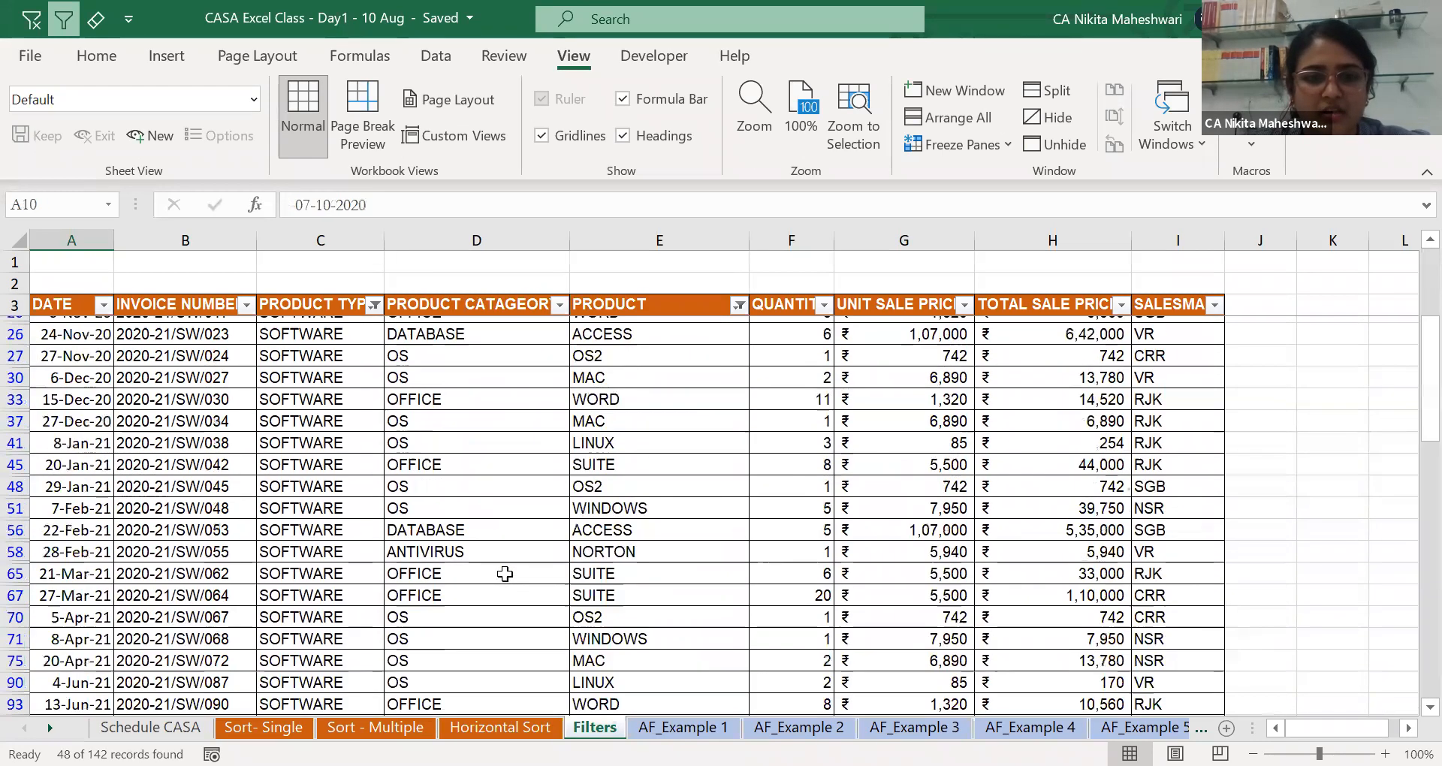
{"action": "key", "text": "Up"}
{"action": "key", "text": "Up"}
Select the filtered PRODUCT entries from E4 to the last record to check their count, and return to the PRODUCT header.
{"action": "key", "text": "Right"}
{"action": "key", "text": "Down"}
{"action": "key", "text": "Right"}
{"action": "key", "text": "Right"}
{"action": "key", "text": "Right"}
{"action": "key", "text": "Right"}
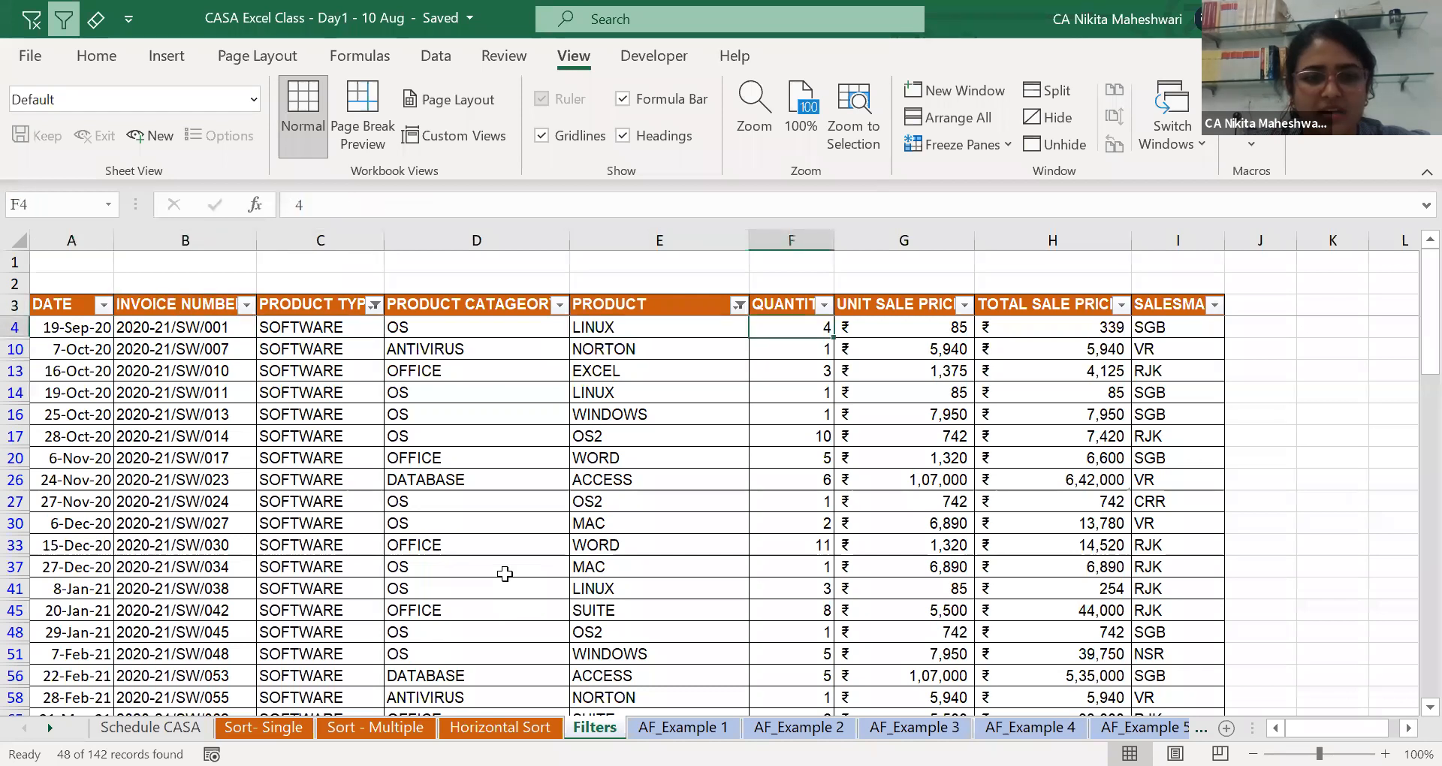
{"action": "key", "text": "Left"}
{"action": "key", "text": "ctrl+shift+Down"}
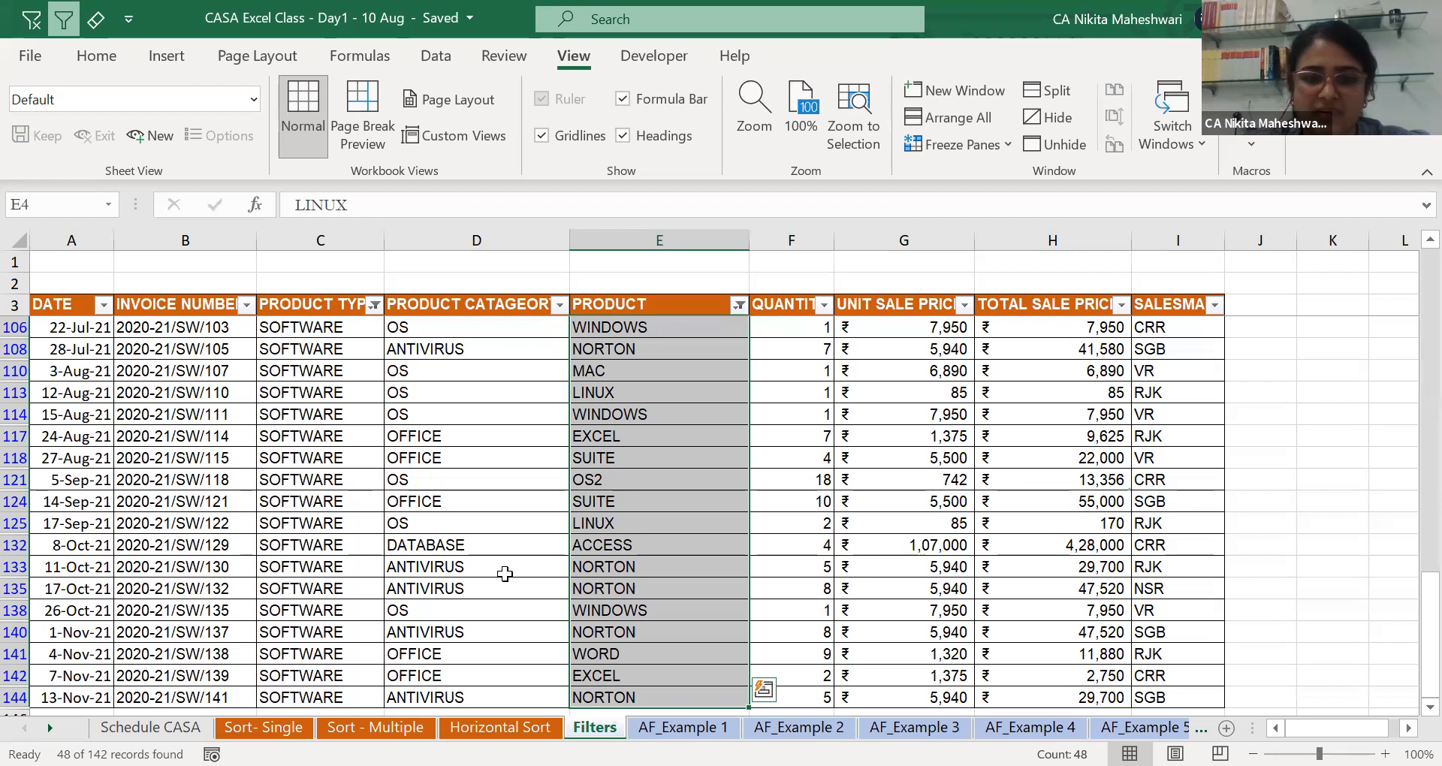
{"action": "key", "text": "ctrl+Up"}
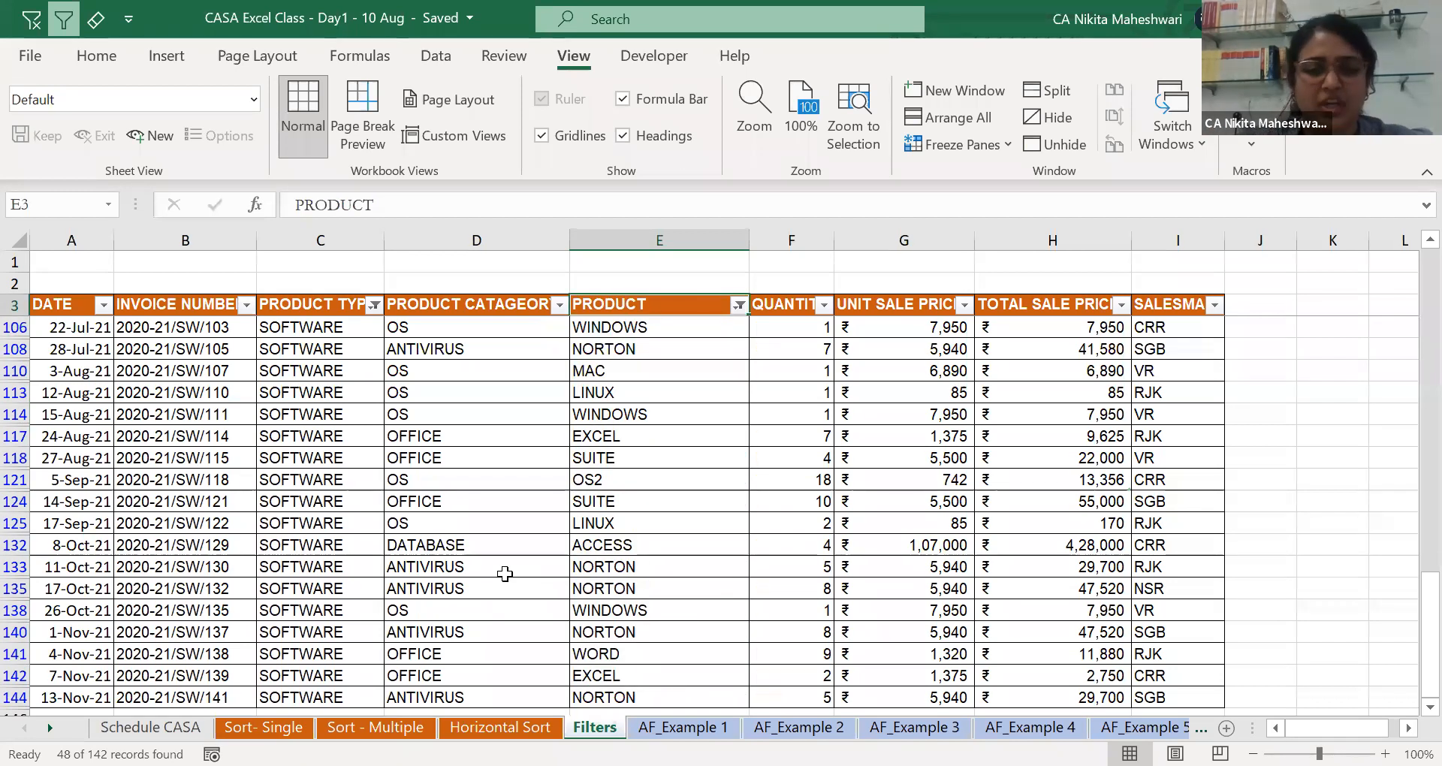
Compare the filter options offered for the numeric QUANTITY column with the text filter conditions of PRODUCT TYPE.
{"action": "key", "text": "Right"}
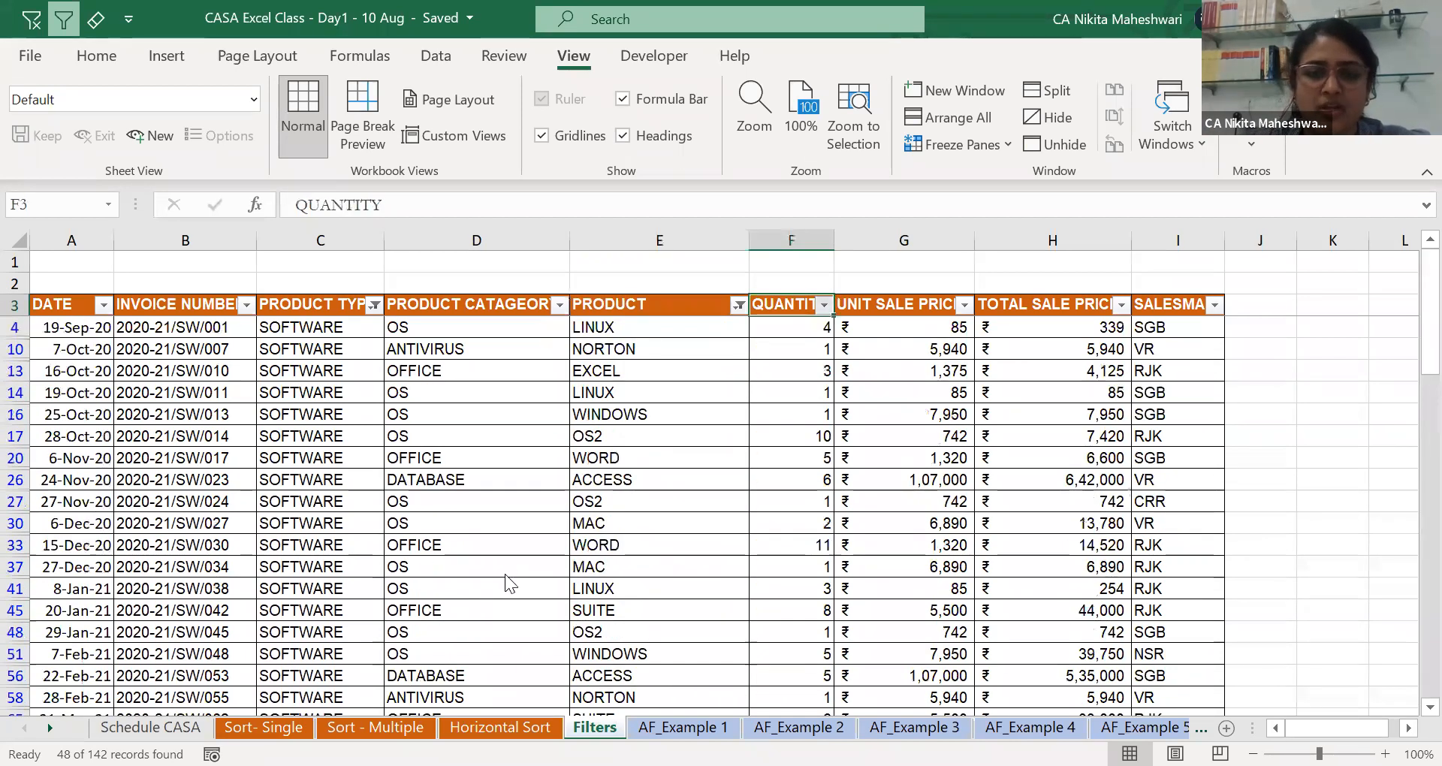
{"action": "key", "text": "alt+Down"}
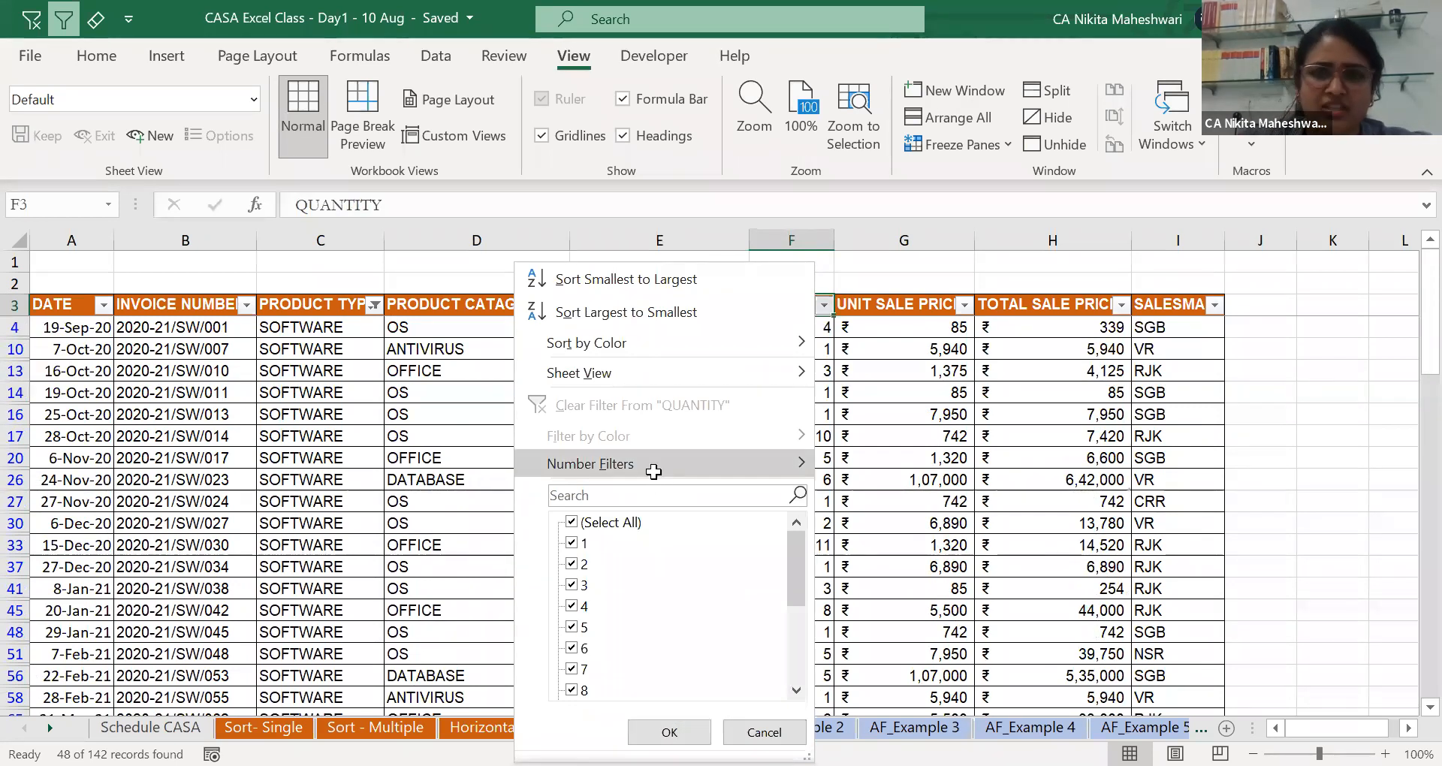
{"action": "key", "text": "Escape"}
{"action": "key", "text": "Left"}
{"action": "key", "text": "Left"}
{"action": "key", "text": "Left"}
{"action": "key", "text": "Left"}
{"action": "key", "text": "Right"}
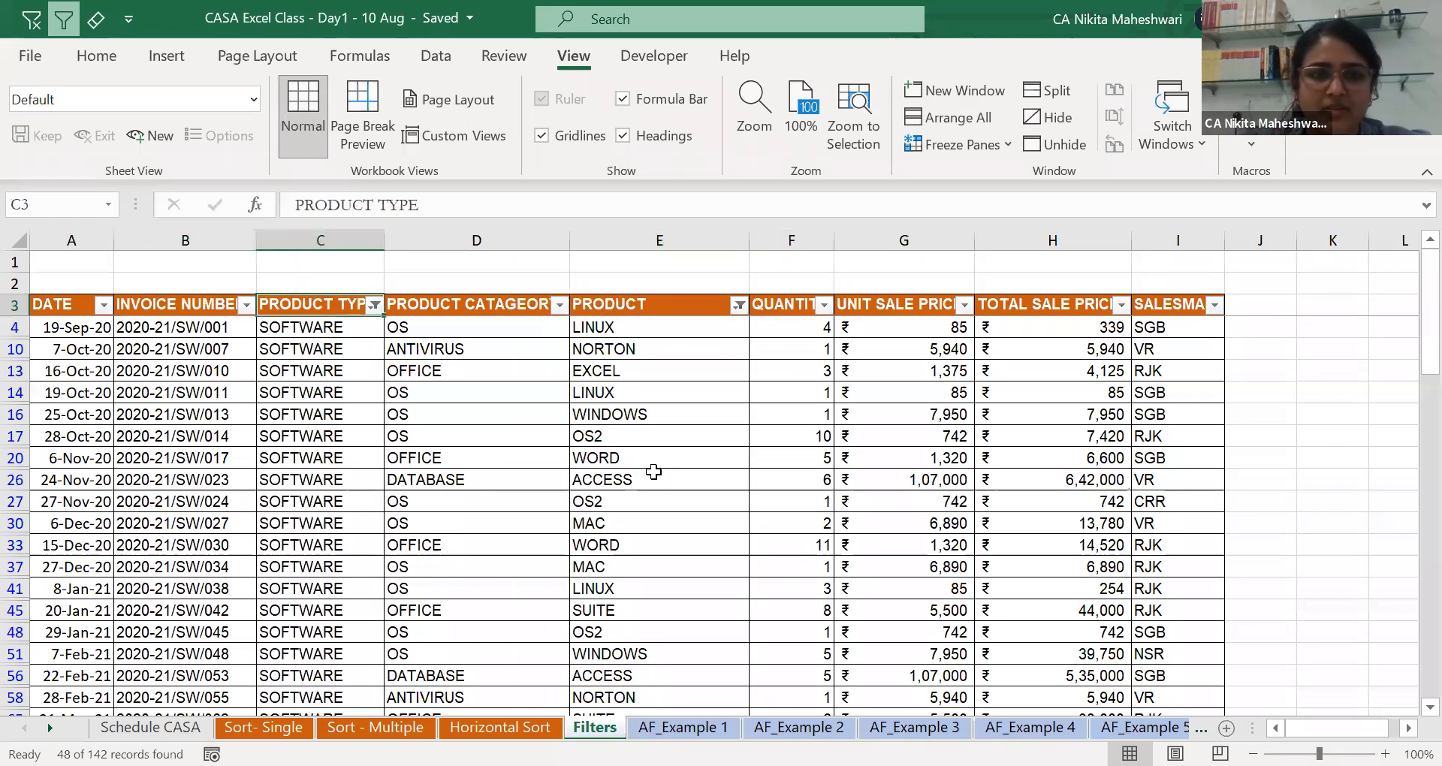
{"action": "key", "text": "alt+Down"}
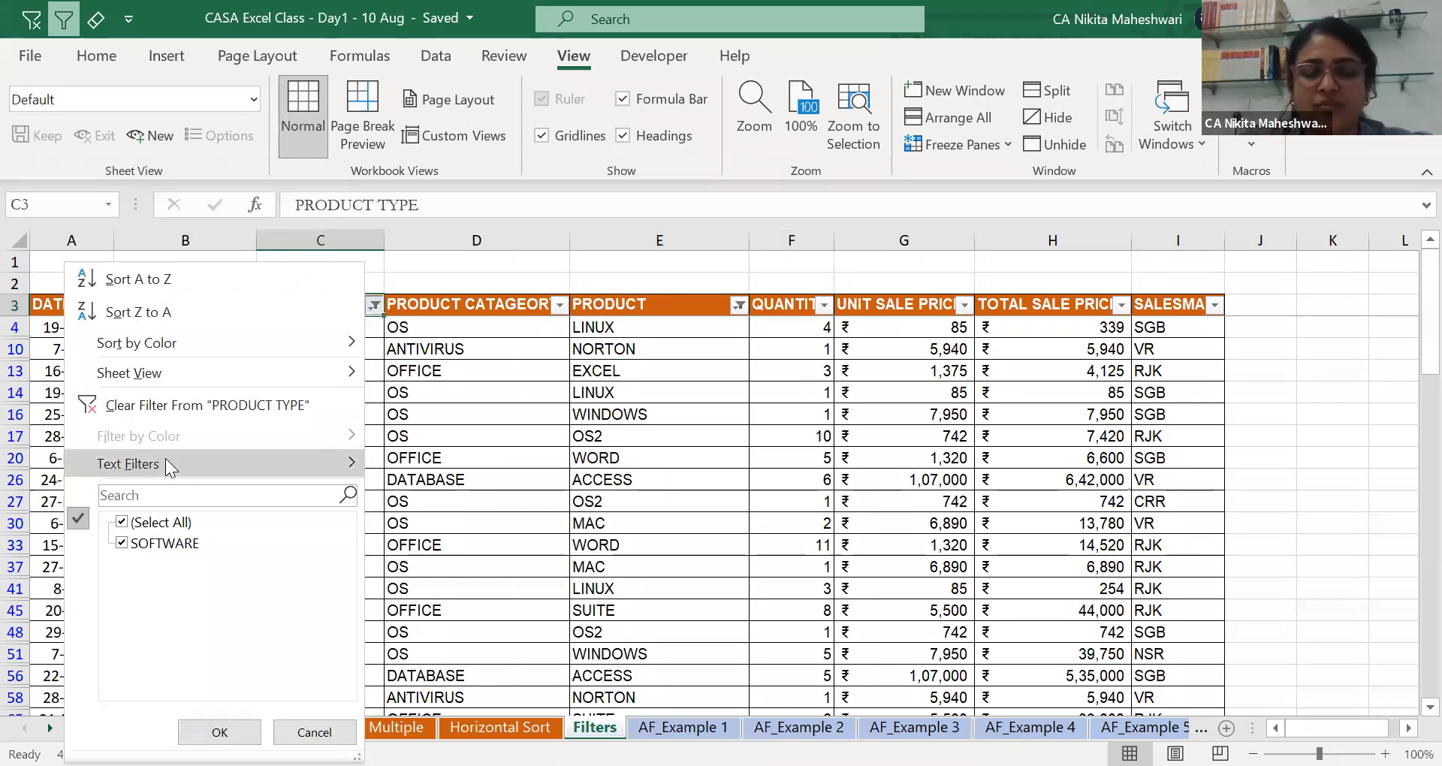
{"action": "mouse_move", "coordinate": [167, 460]}
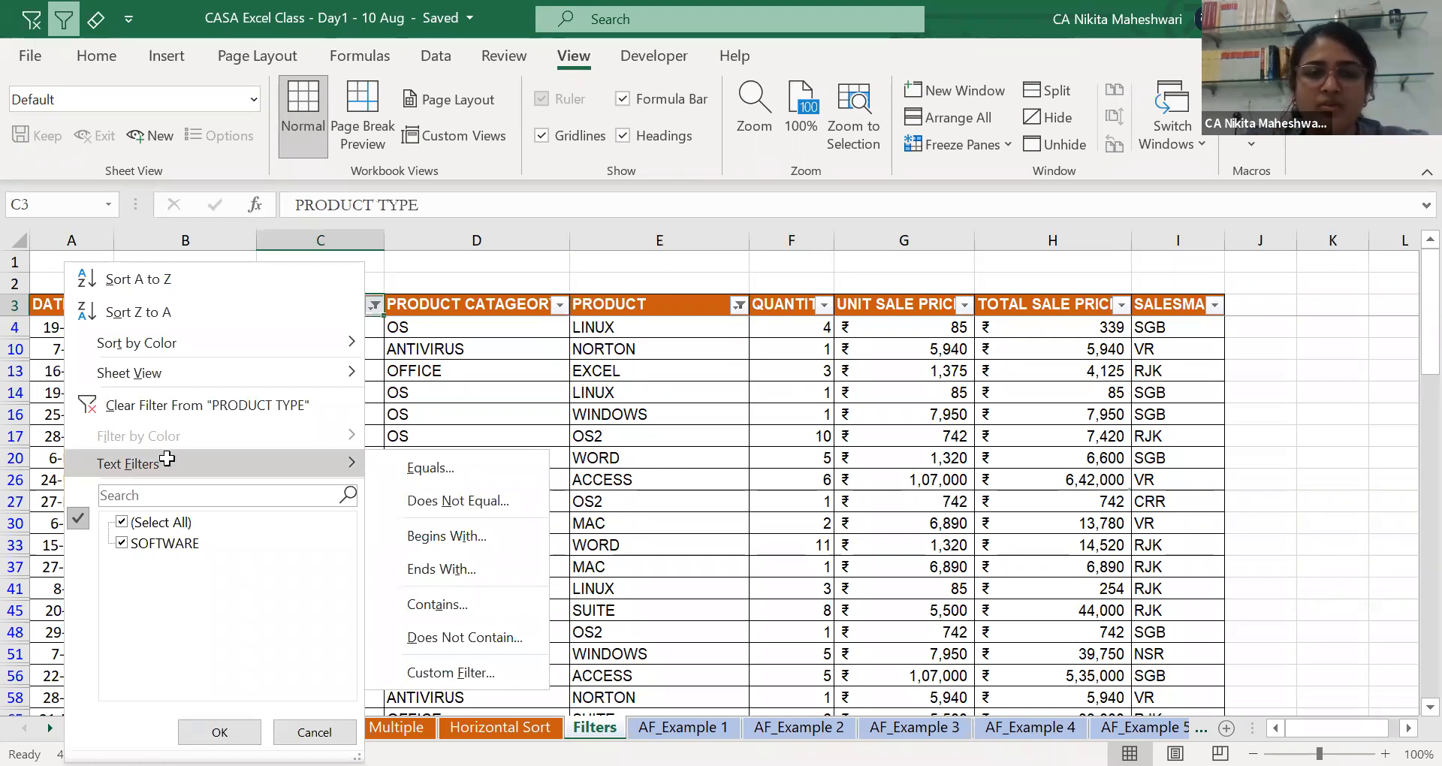
{"action": "key", "text": "Escape"}
{"action": "key", "text": "Escape"}
Filter the QUANTITY column with a number filter for values less than or equal to 5.
{"action": "key", "text": "Right"}
{"action": "key", "text": "Right"}
{"action": "key", "text": "Right"}
{"action": "key", "text": "alt+Down"}
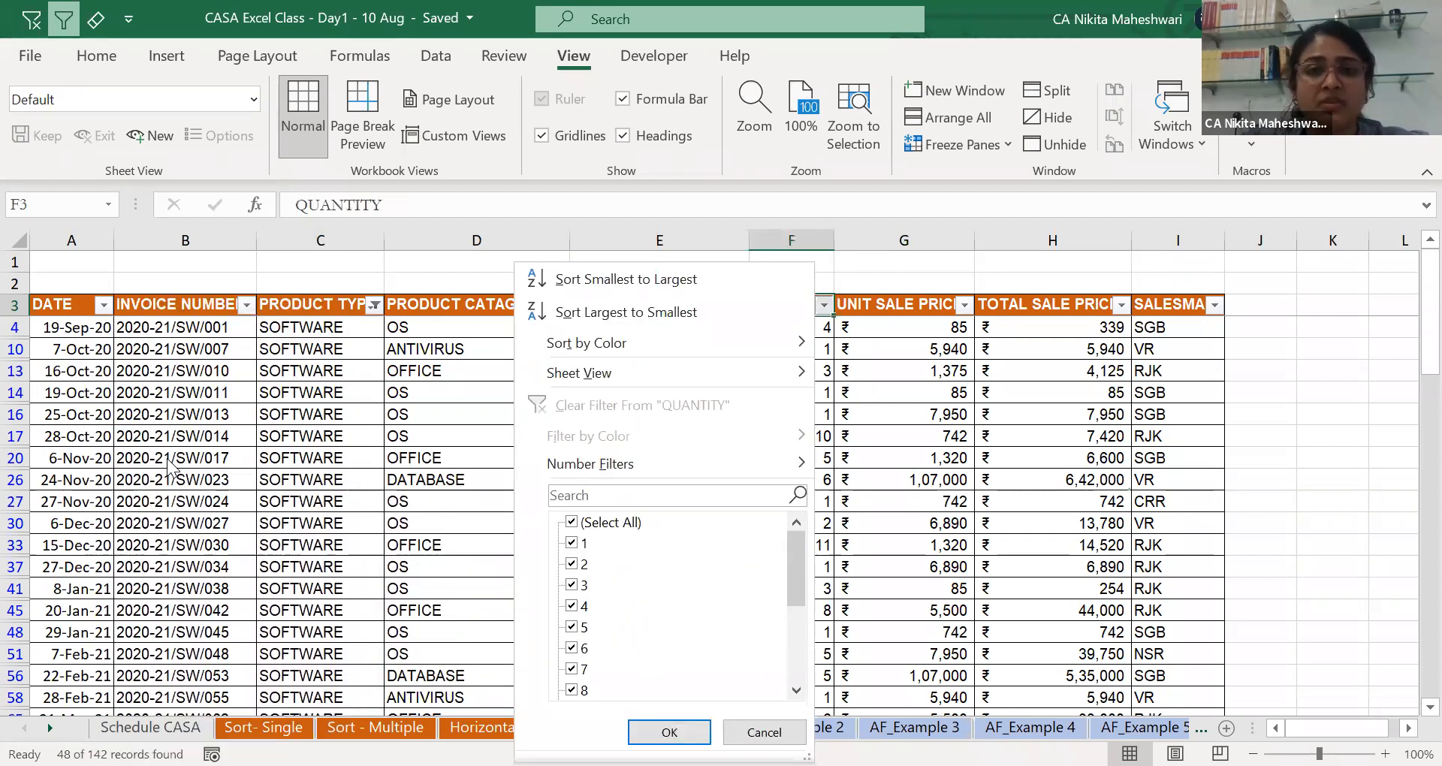
{"action": "left_click", "coordinate": [641, 455]}
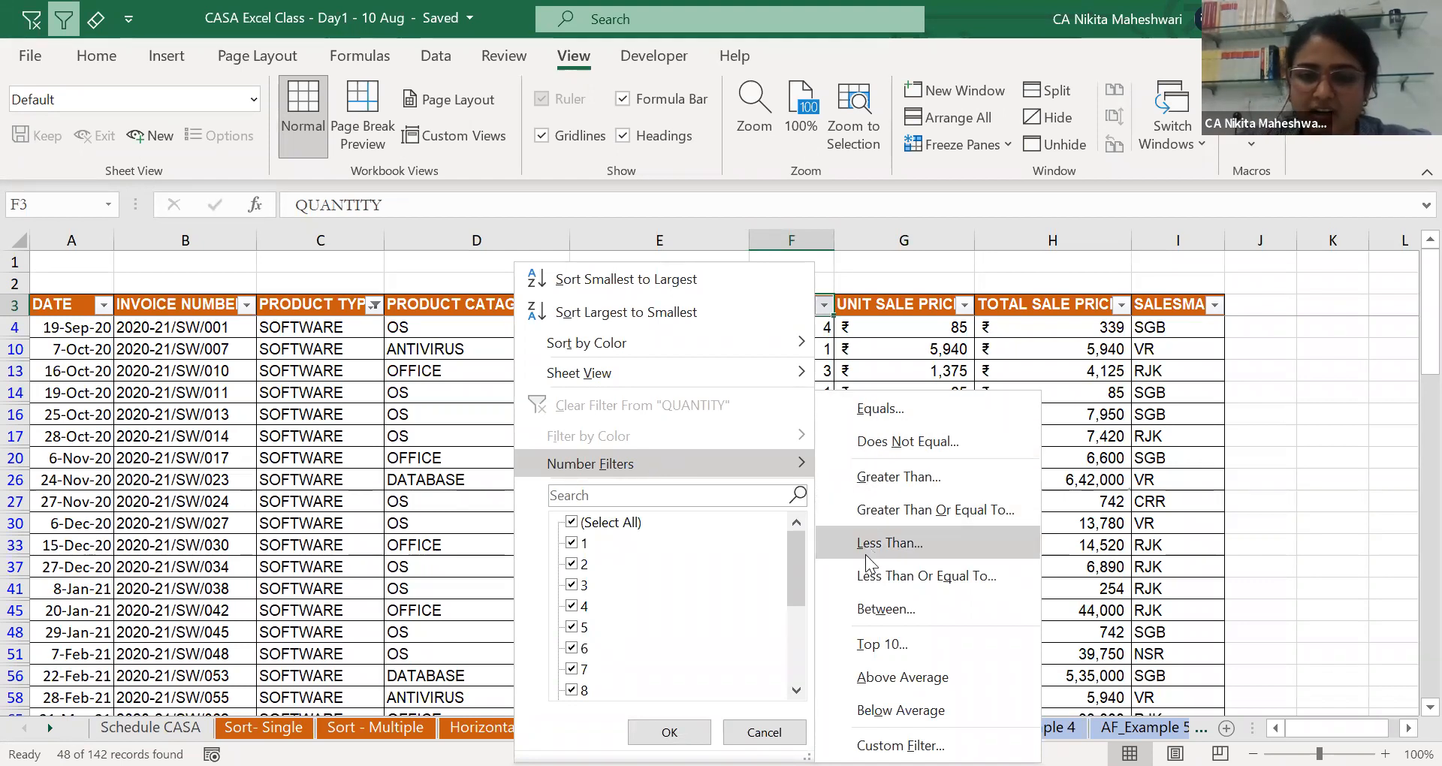
{"action": "left_click", "coordinate": [906, 561]}
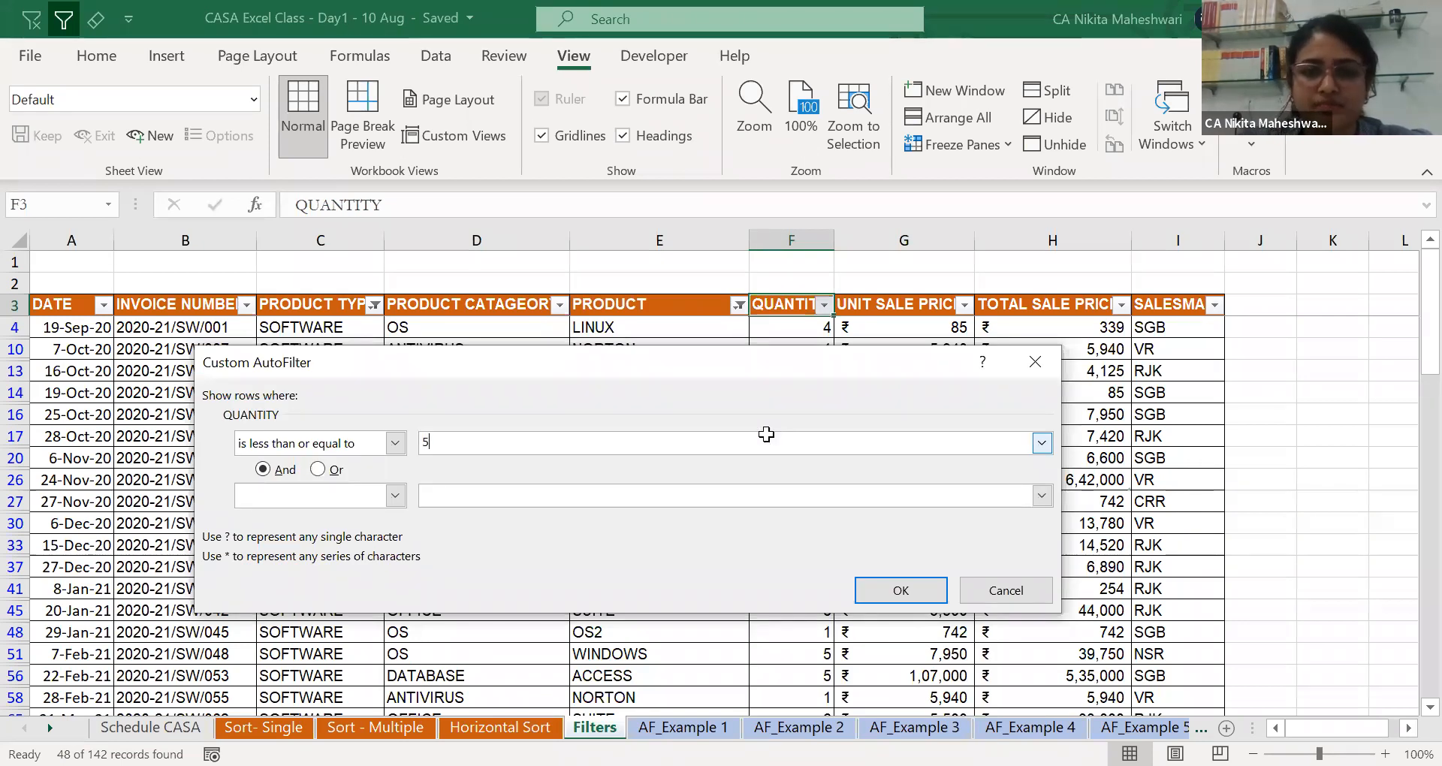
{"action": "key", "text": "Return"}
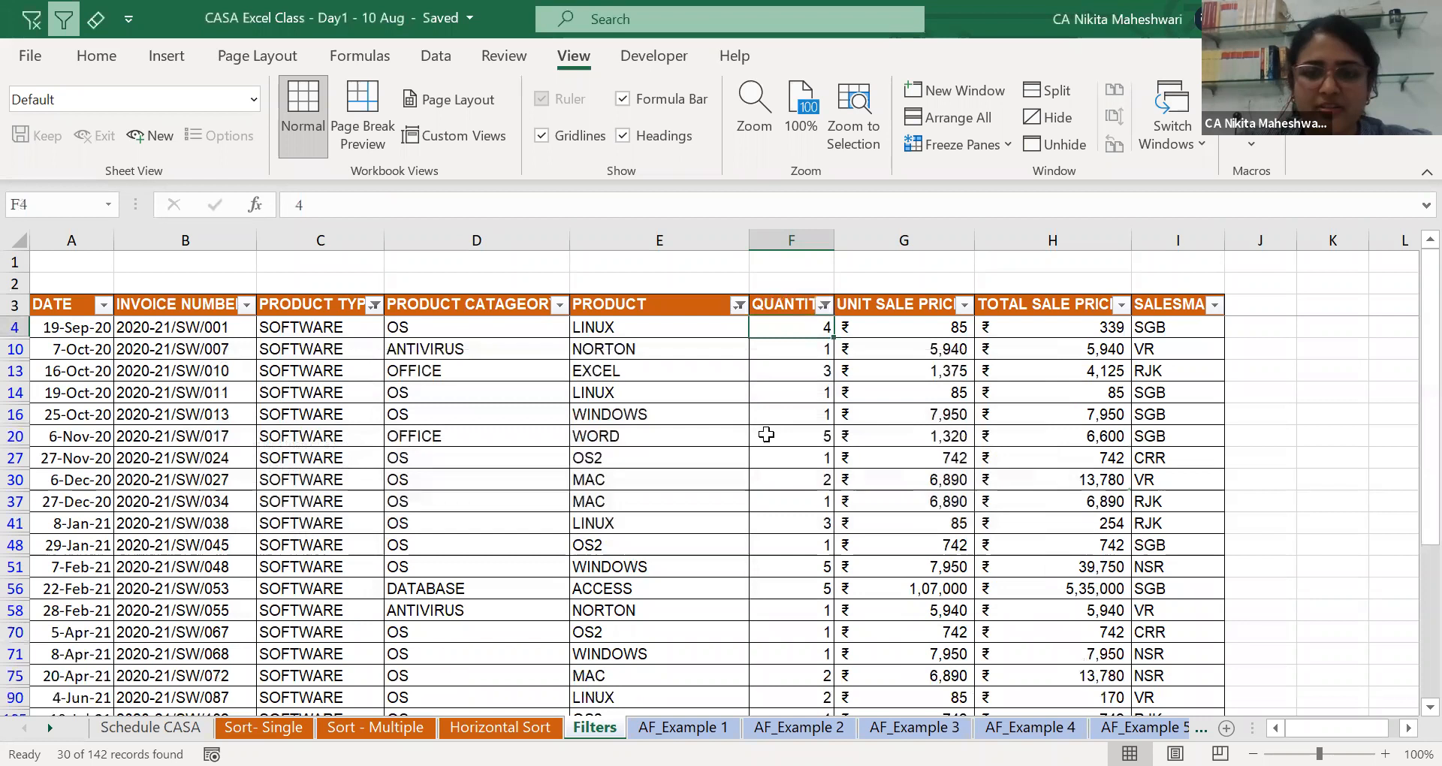
Select the filtered QUANTITY values from F4 down to the last record to check their summary figures.
{"action": "key", "text": "ctrl+shift+Down"}
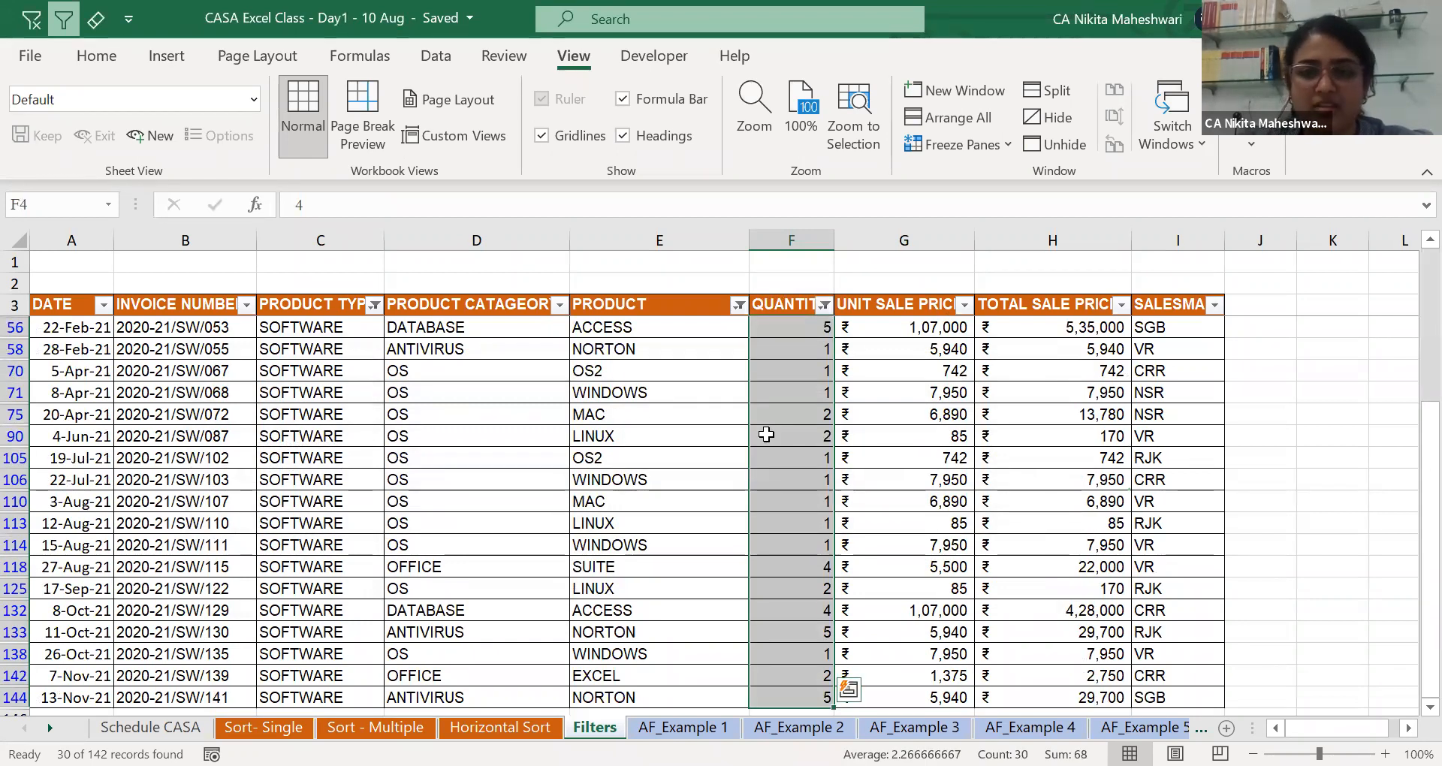
{"action": "key", "text": "Right"}
{"action": "key", "text": "Right"}
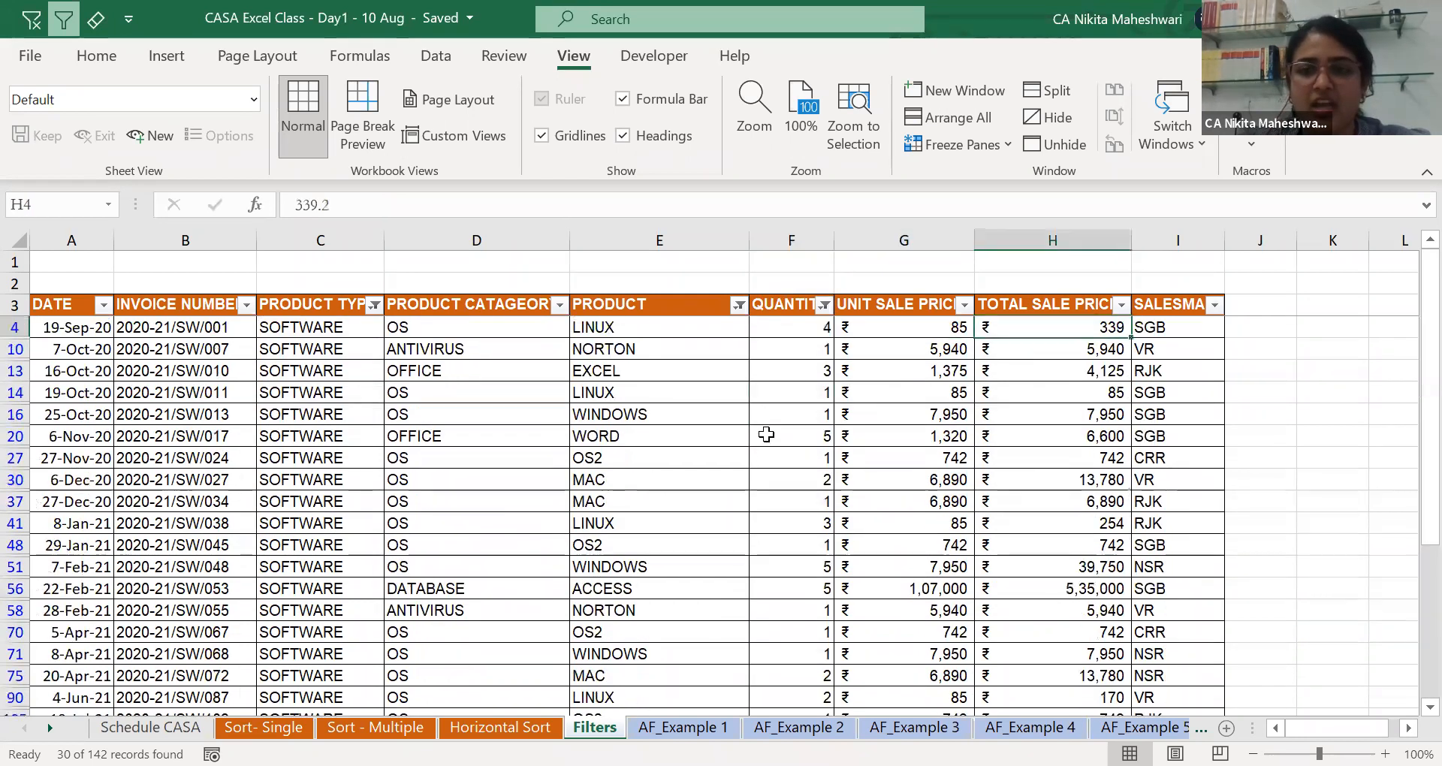
Filter the SALESMAN column to show only CRR.
{"action": "key", "text": "Right"}
{"action": "key", "text": "Up"}
{"action": "key", "text": "alt+Down"}
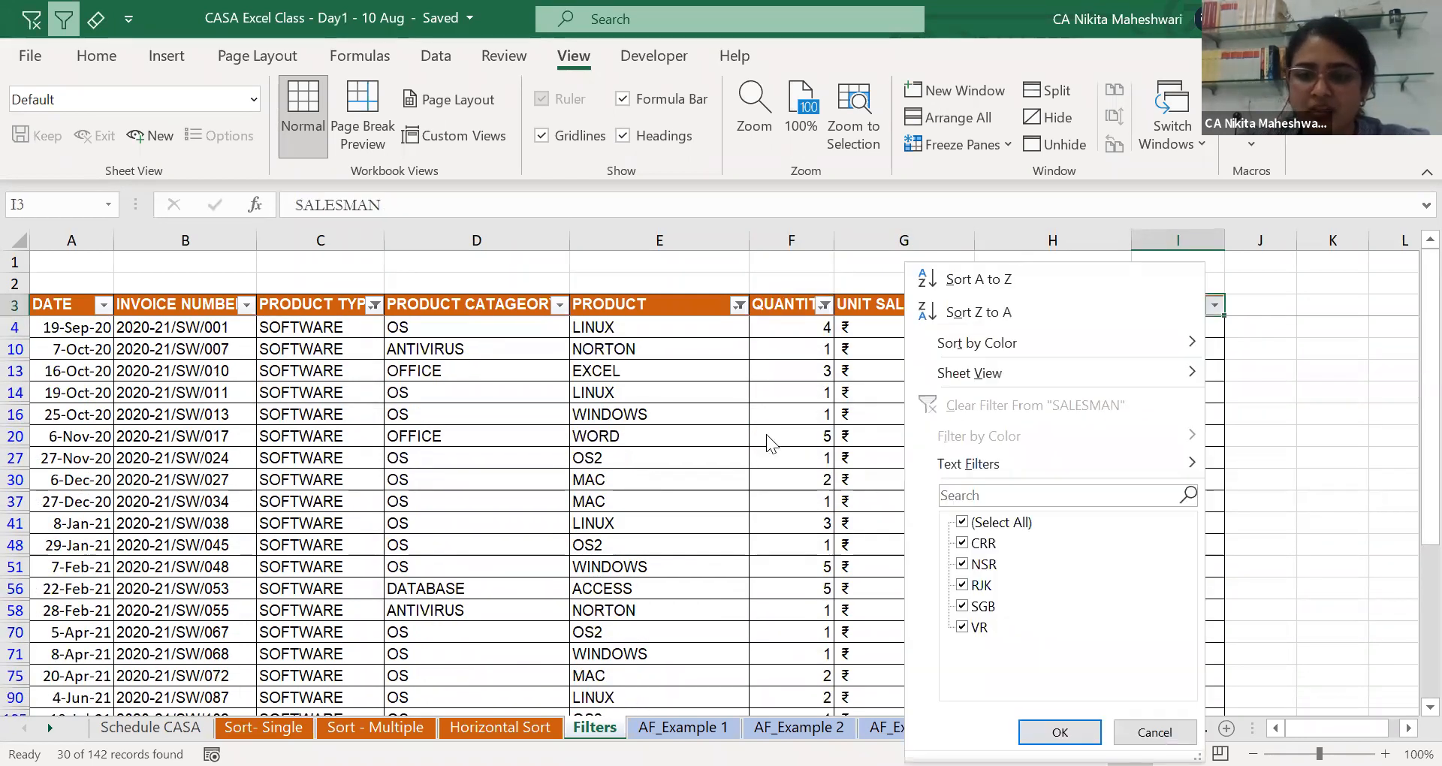
{"action": "key", "text": "Return"}
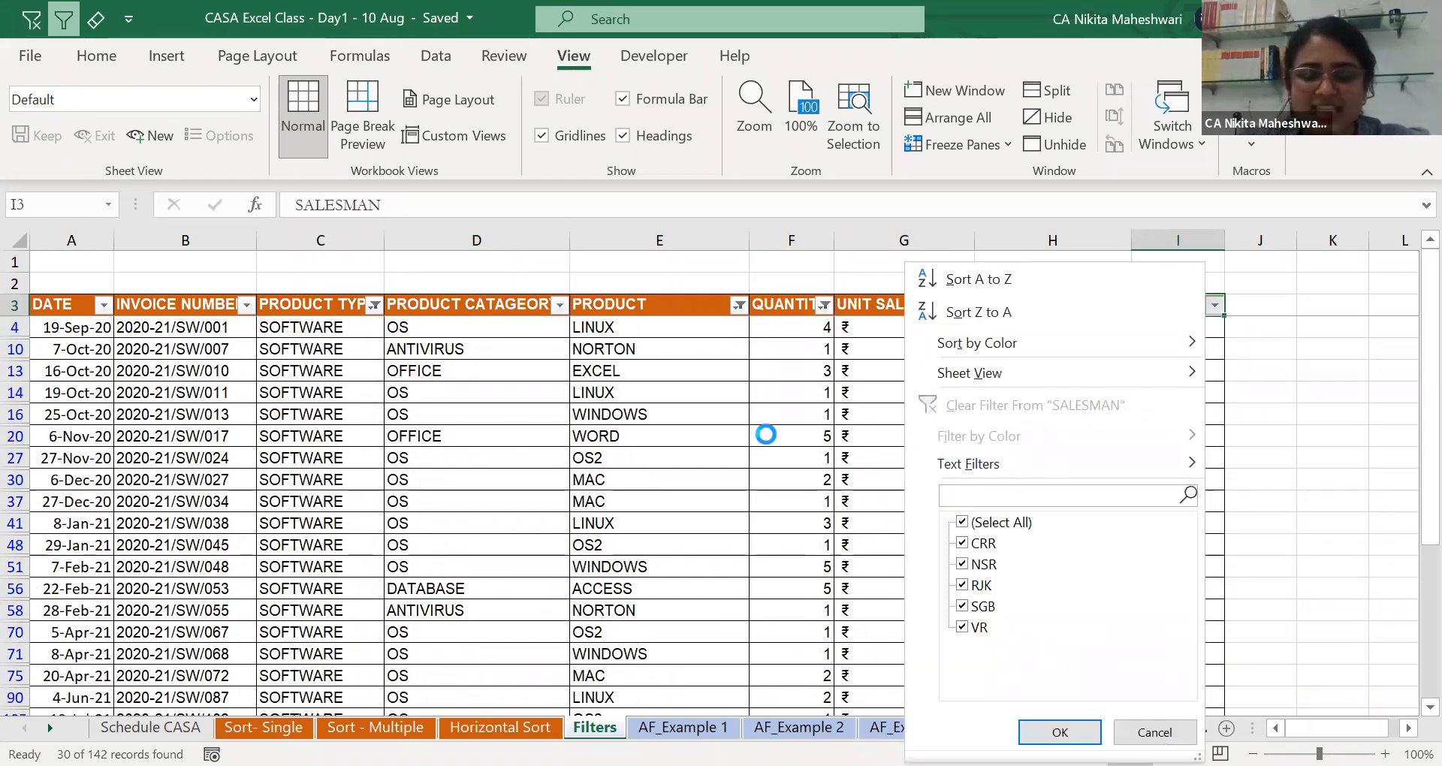
{"action": "key", "text": "alt+Down"}
{"action": "key", "text": "e"}
{"action": "key", "text": "Down"}
{"action": "key", "text": "space"}
{"action": "key", "text": "Down"}
{"action": "key", "text": "space"}
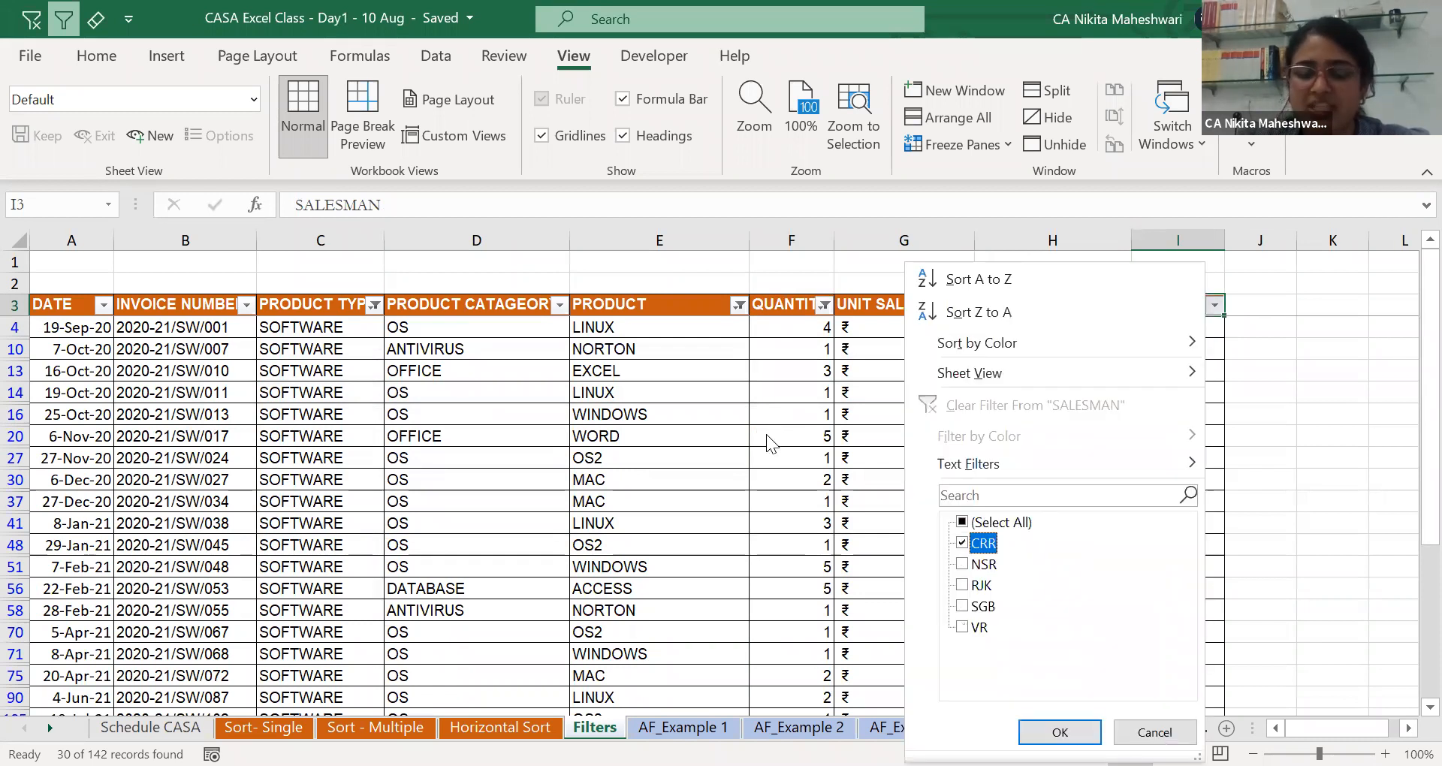
{"action": "key", "text": "Tab"}
{"action": "key", "text": "Return"}
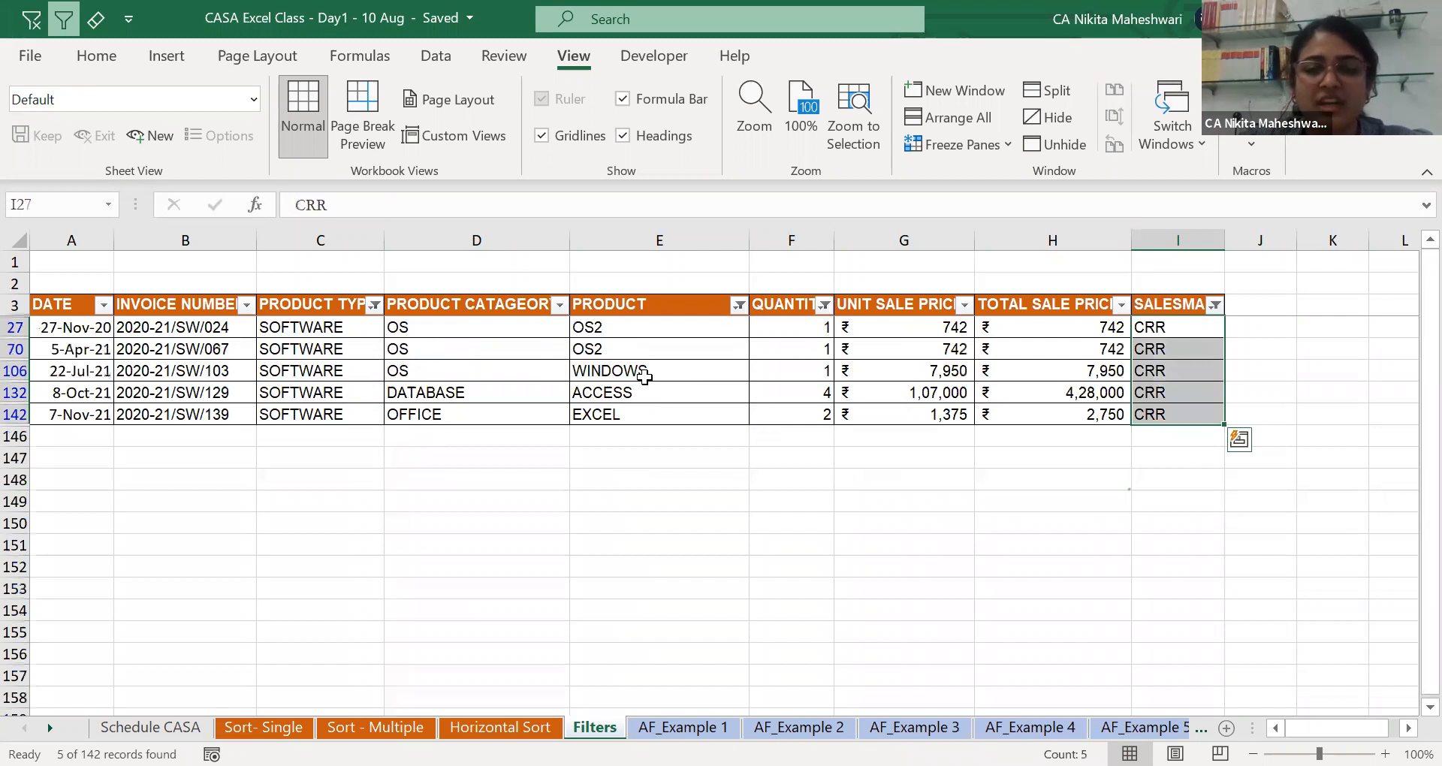
Check which filter is applied to the PRODUCT TYPE column and view its option for clearing that filter.
{"action": "left_click", "coordinate": [644, 378]}
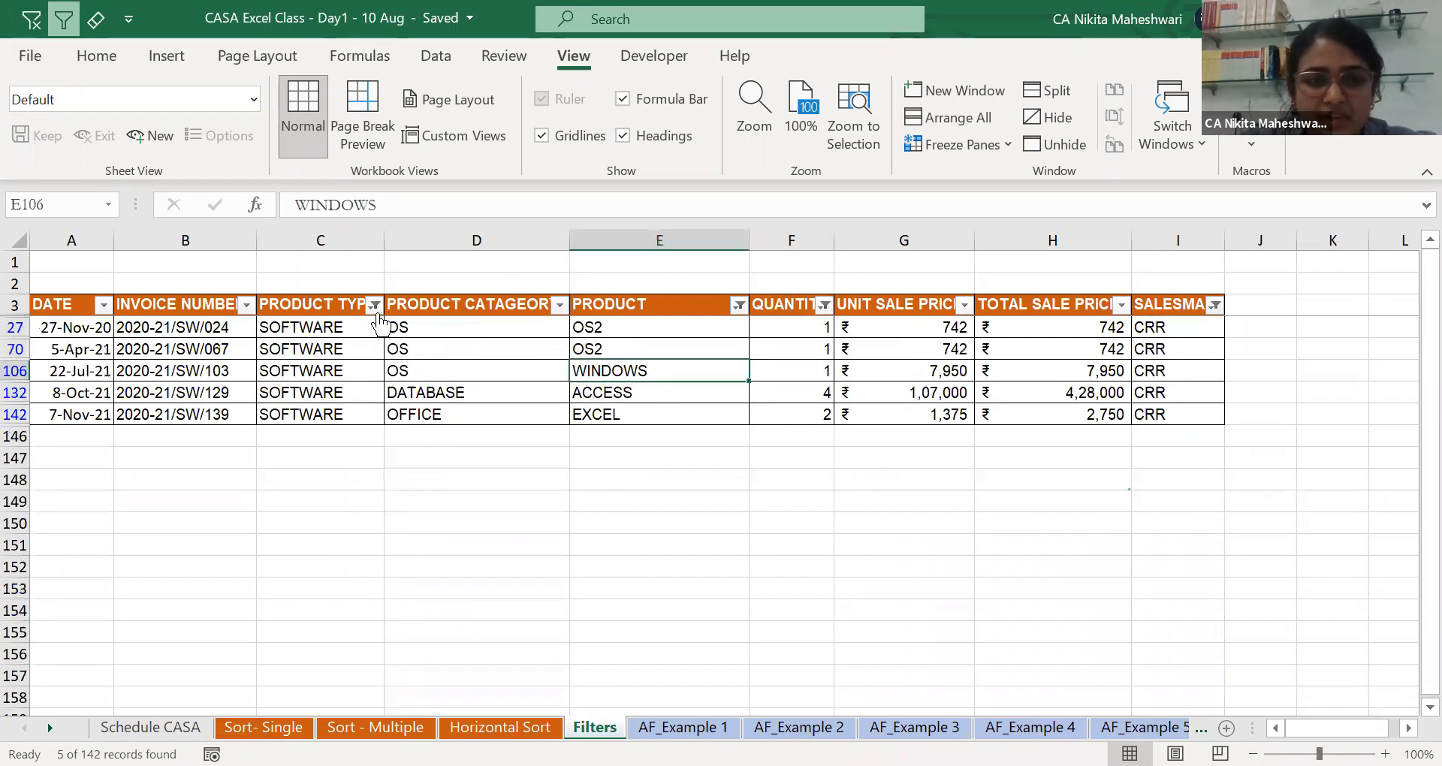
{"action": "mouse_move", "coordinate": [379, 322]}
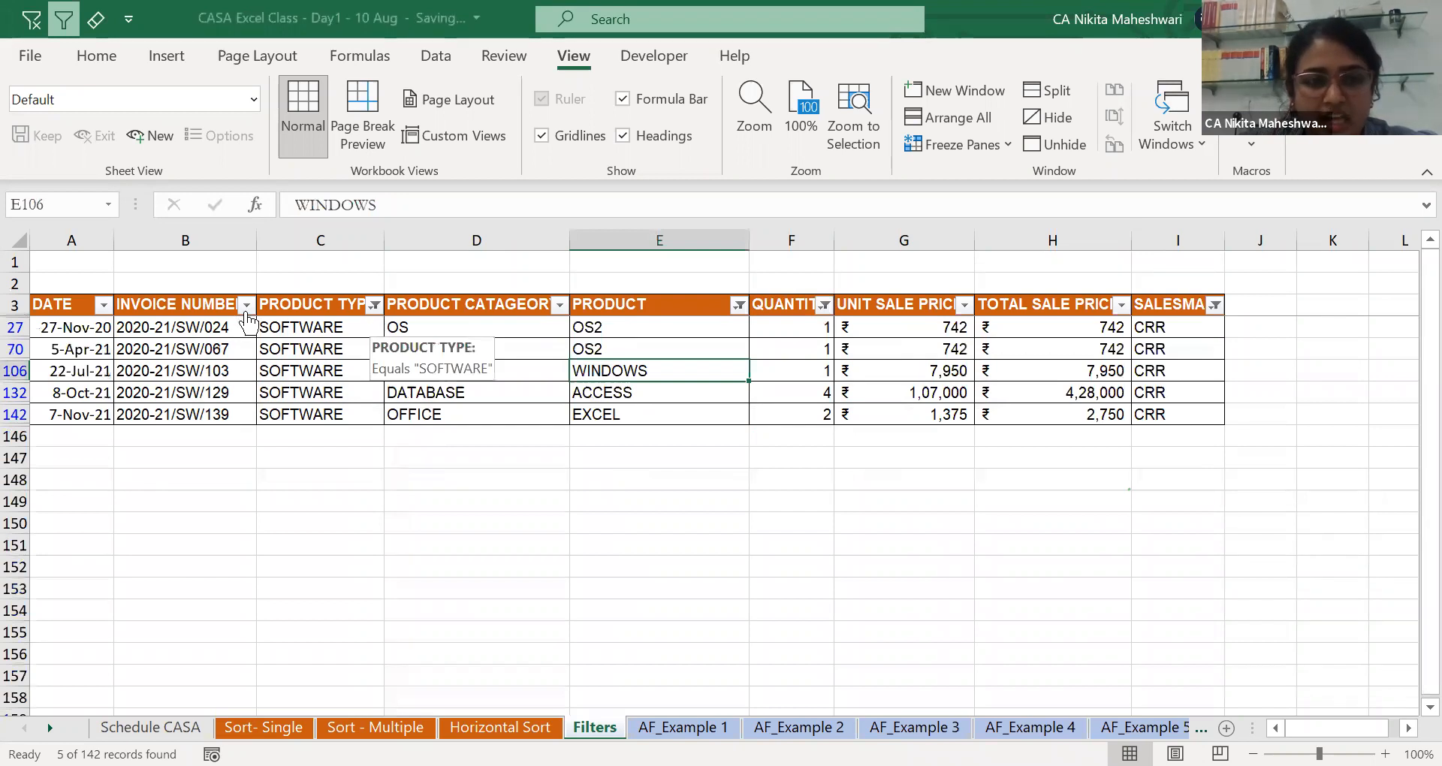
{"action": "left_click", "coordinate": [246, 306]}
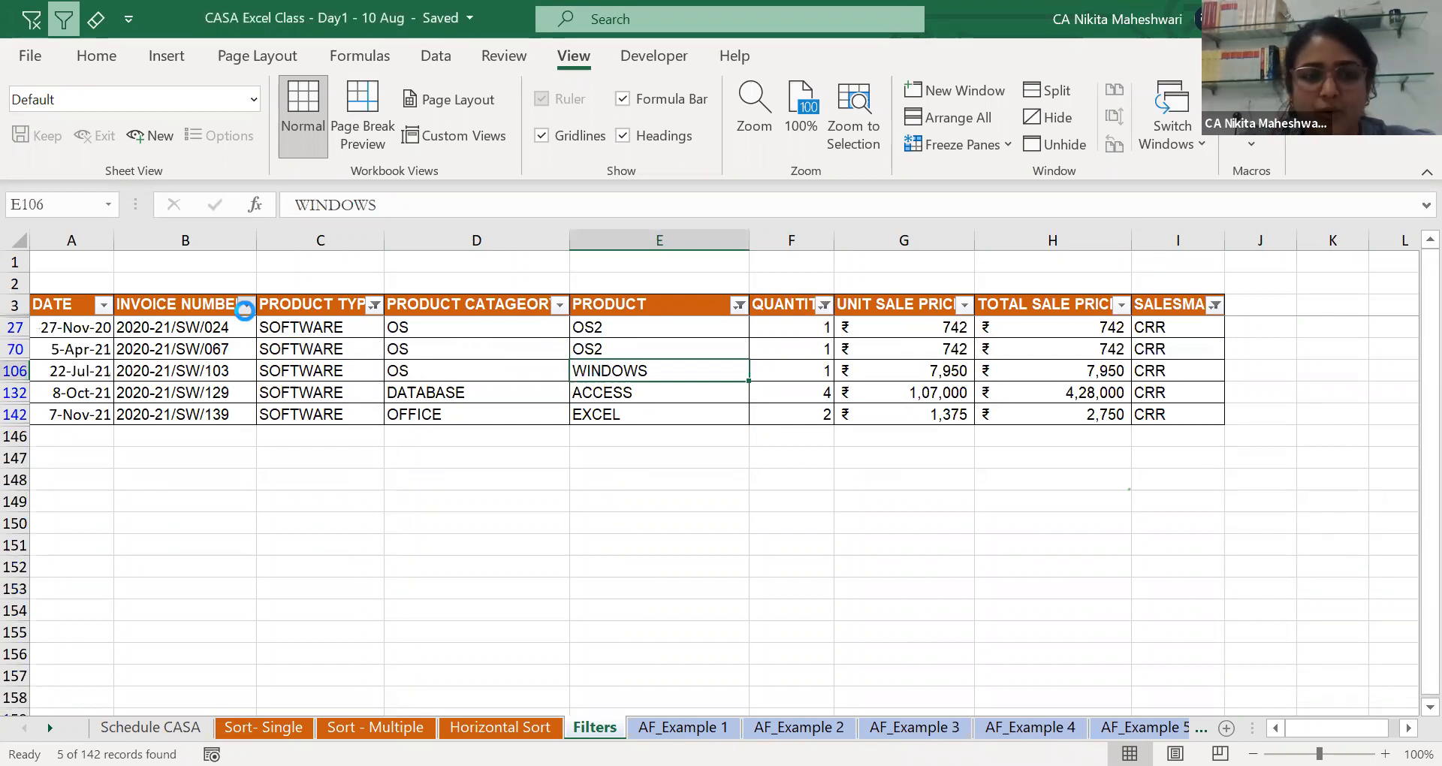
{"action": "left_click", "coordinate": [376, 312]}
{"action": "left_click", "coordinate": [372, 307]}
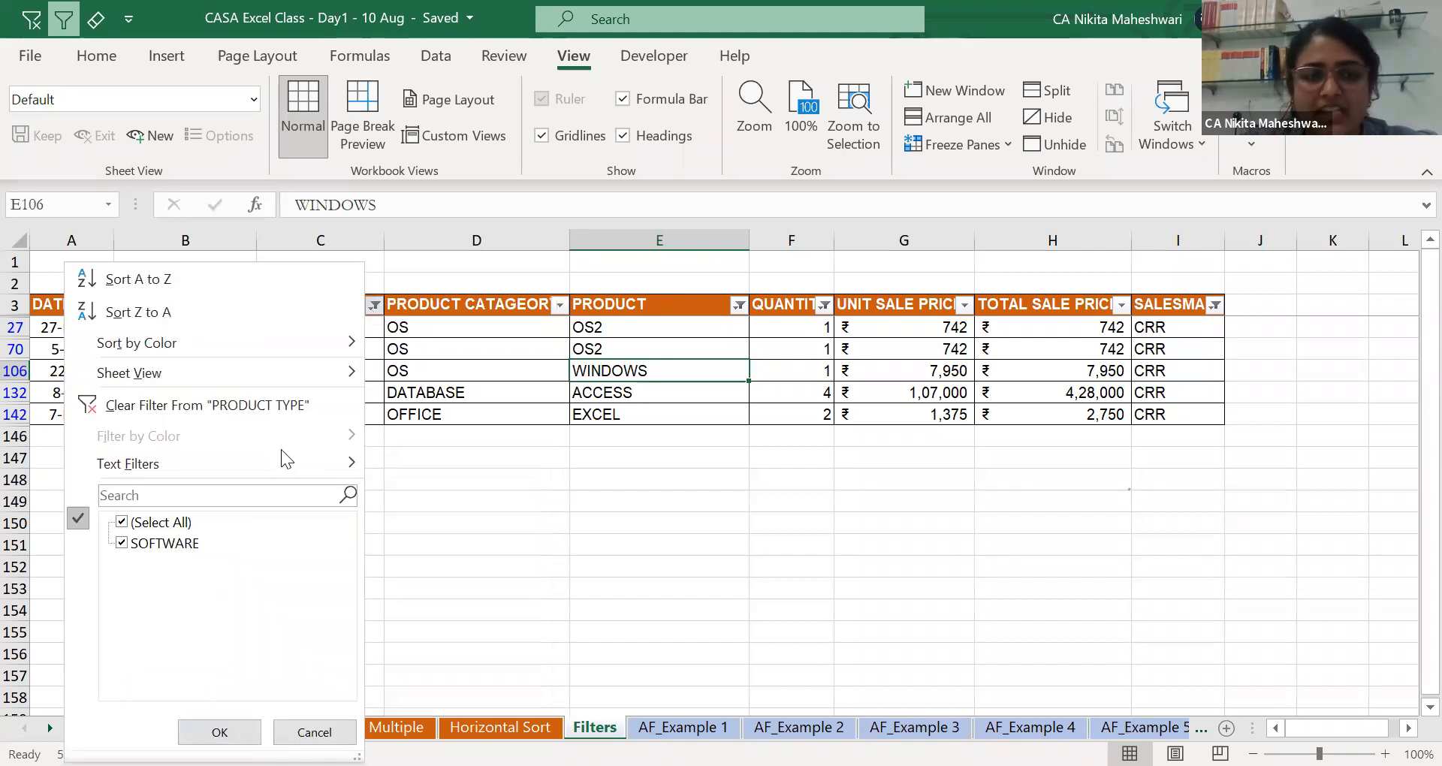
{"action": "key", "text": "Escape"}
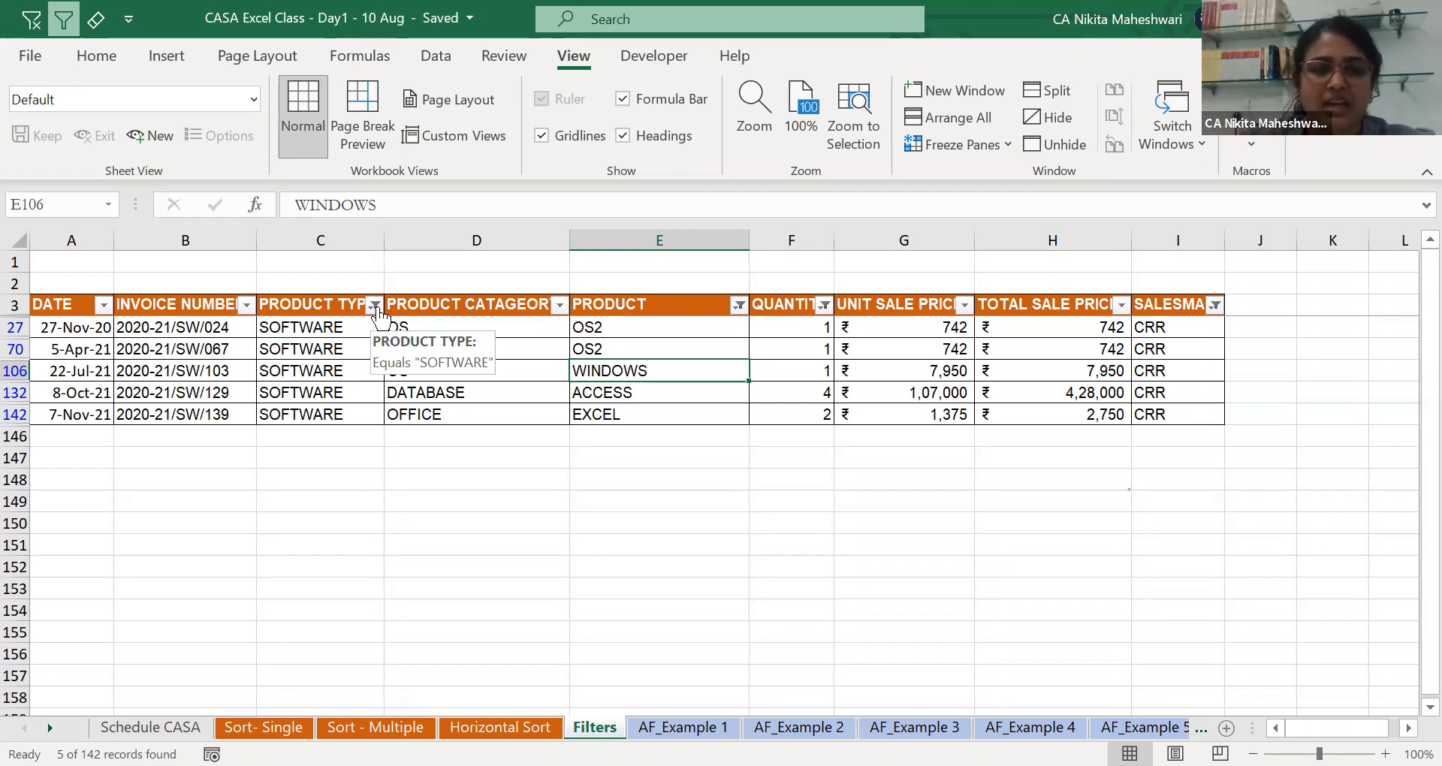
Clear the filters from all columns of the sales table at once.
{"action": "key", "text": "ctrl+Up"}
{"action": "key", "text": "ctrl+Left"}
{"action": "key", "text": "alt"}
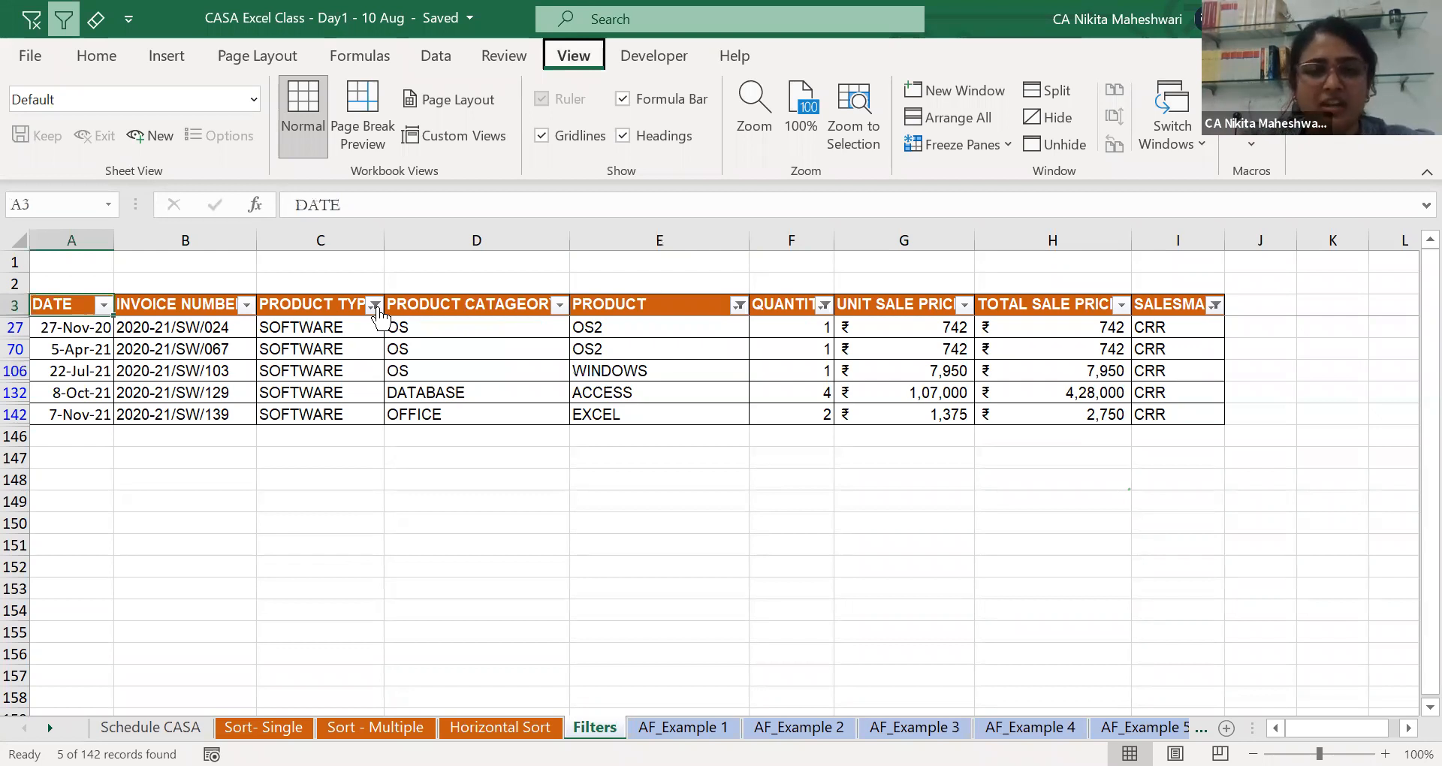
{"action": "key", "text": "1"}
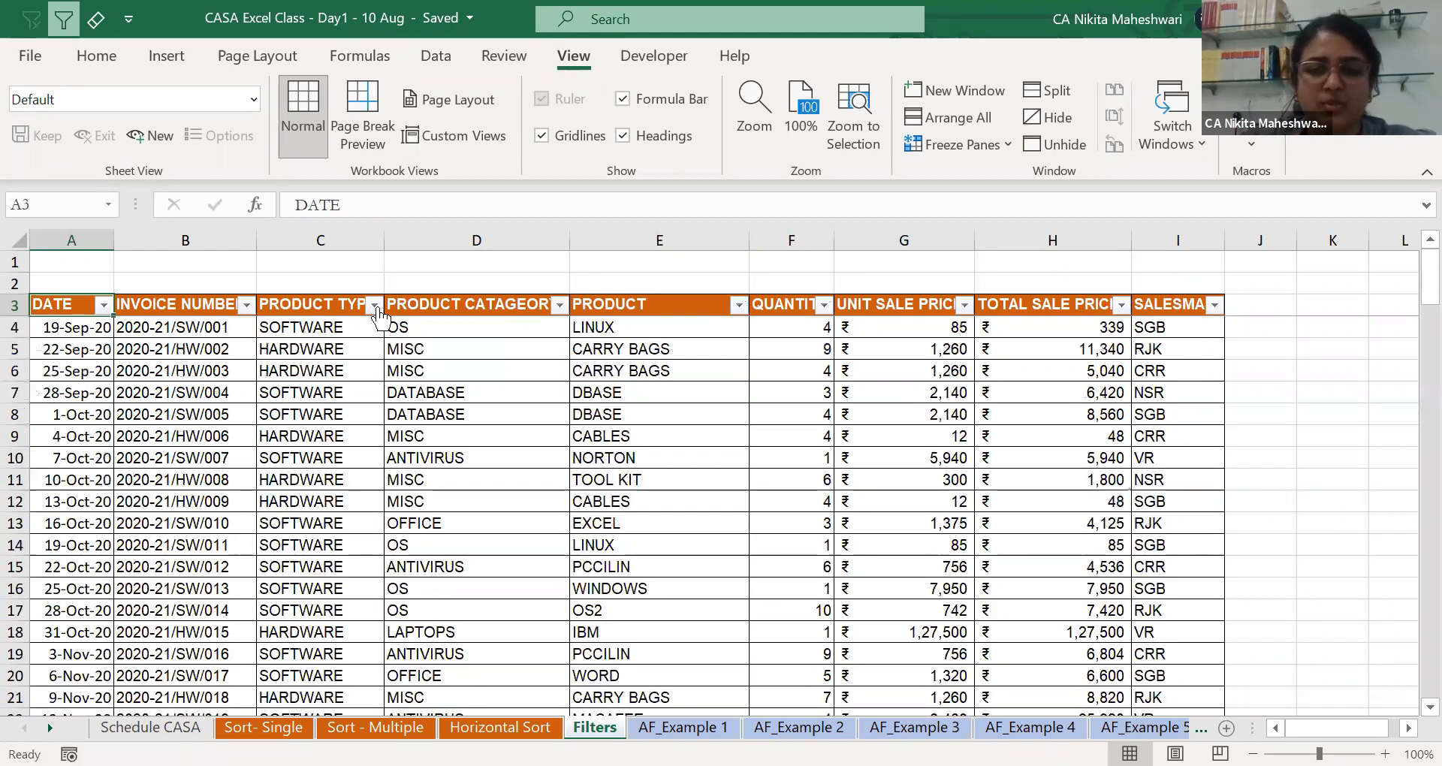
Glance at the AF_Example 1 sheet, return to the Filters sheet and undo the clearing of all filters.
{"action": "key", "text": "ctrl+Page_Down"}
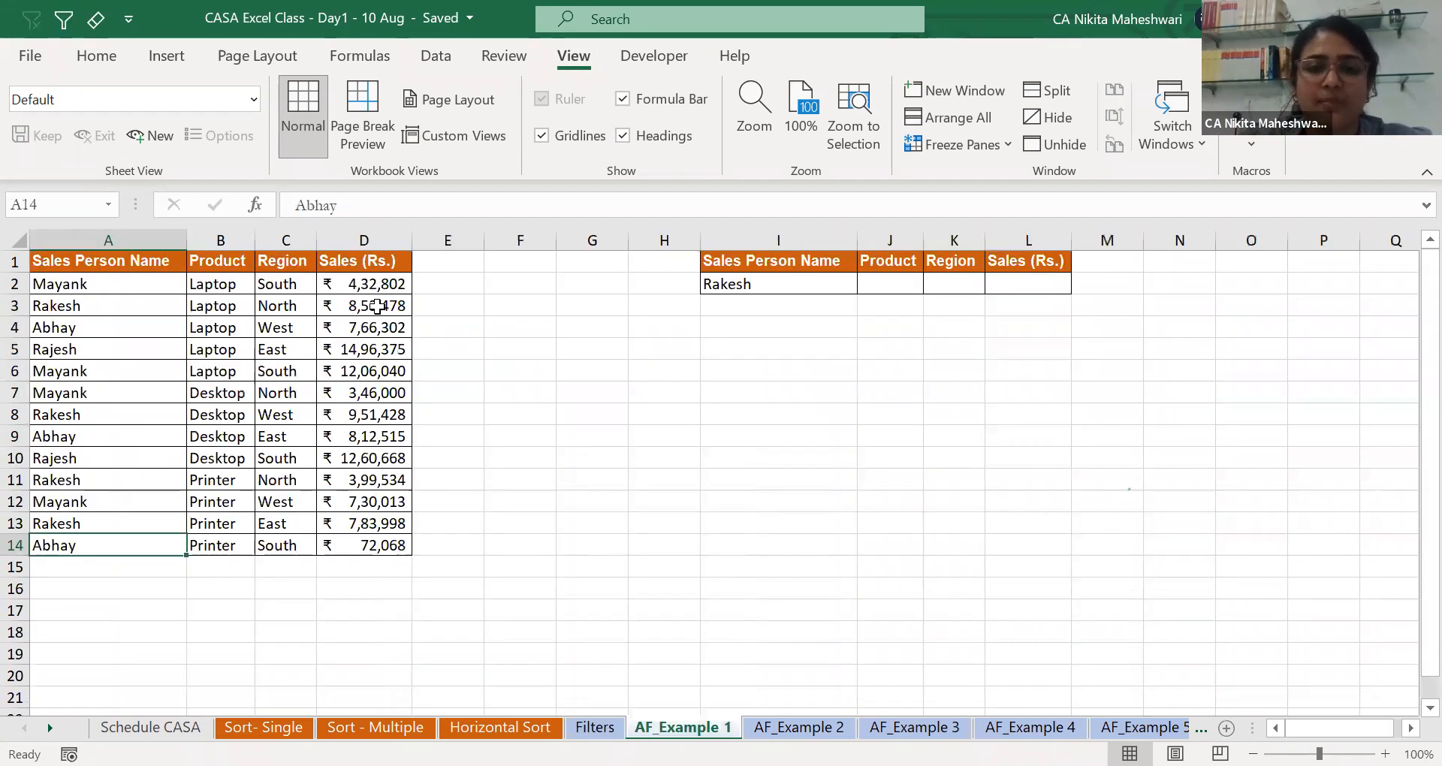
{"action": "key", "text": "ctrl+Page_Up"}
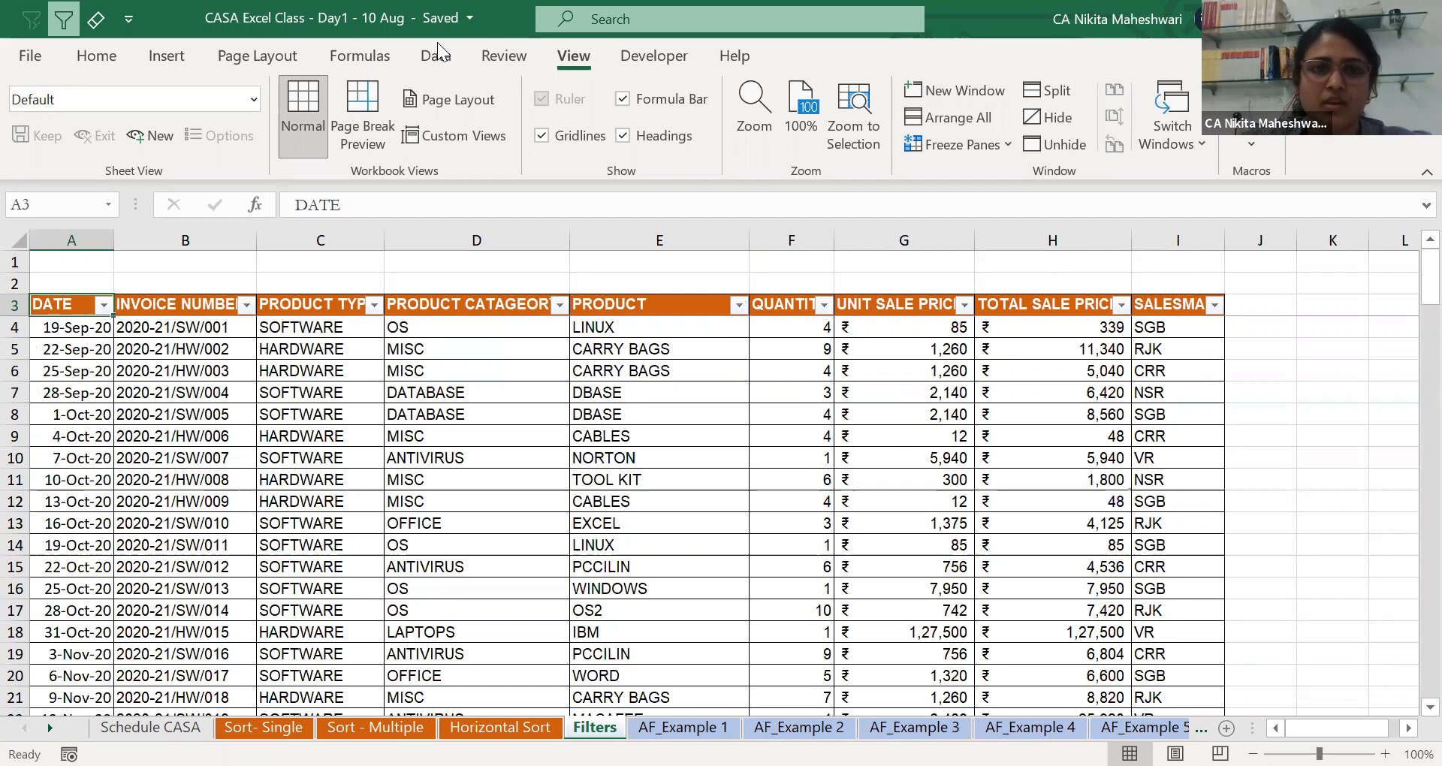
{"action": "key", "text": "ctrl+z"}
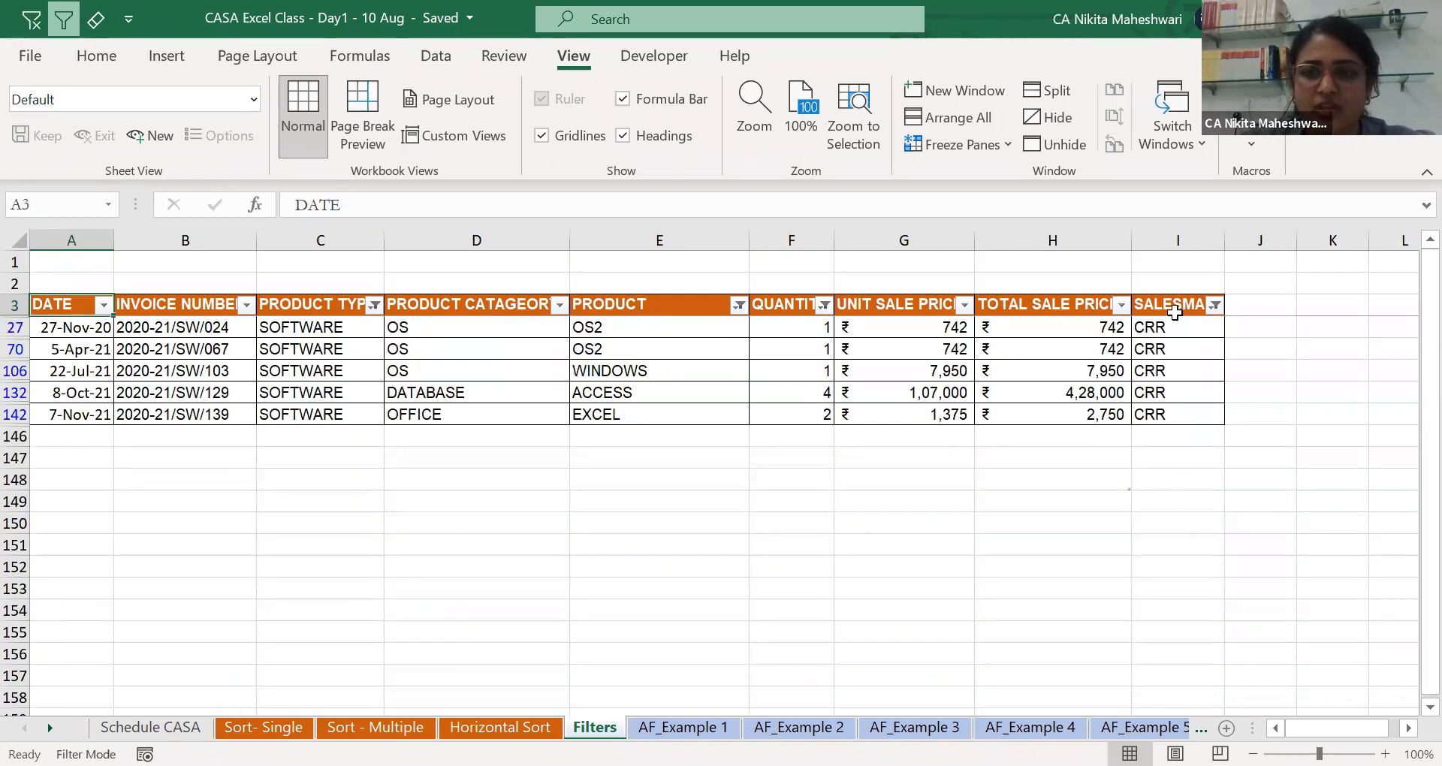
Reset the SALESMAN filter so that all salesmen are included.
{"action": "left_click", "coordinate": [1172, 308]}
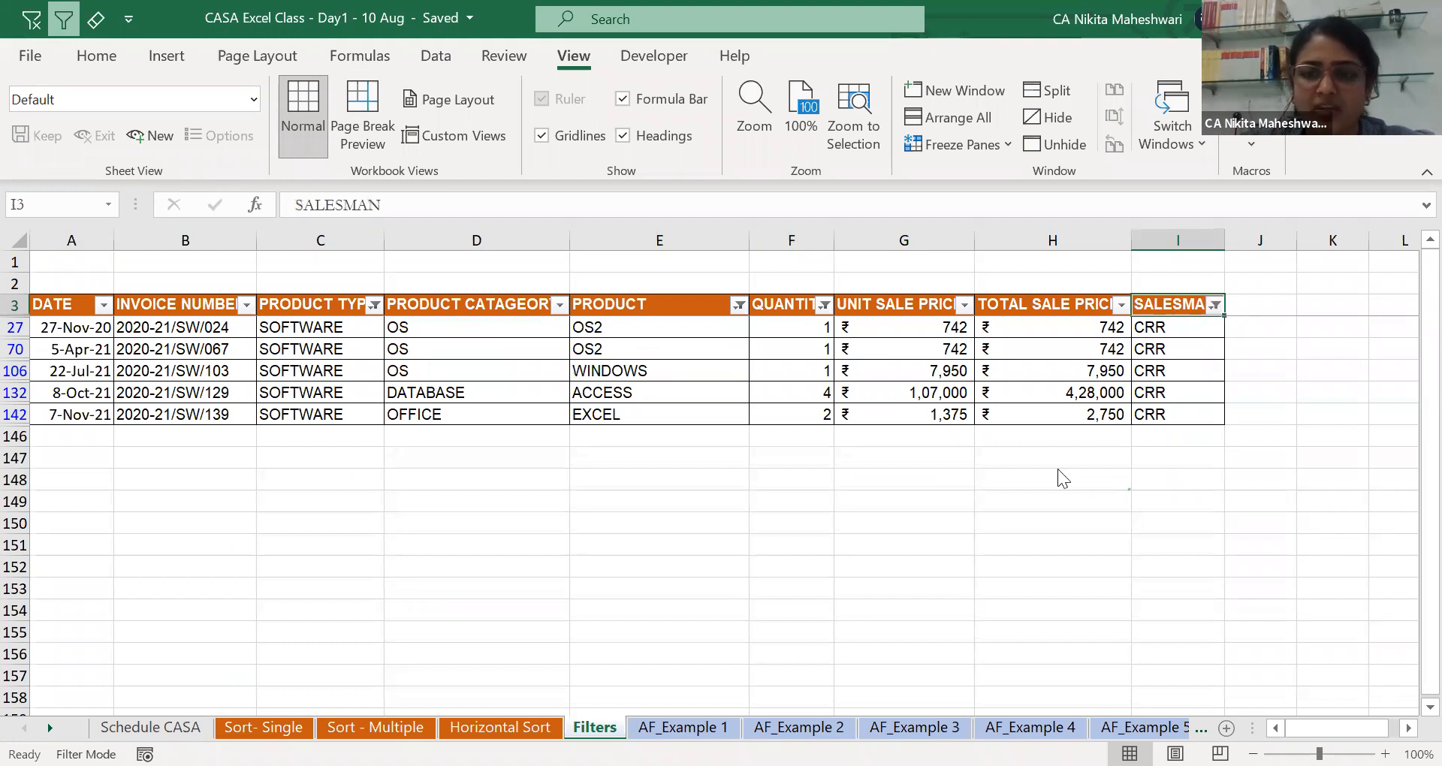
{"action": "key", "text": "alt+Down"}
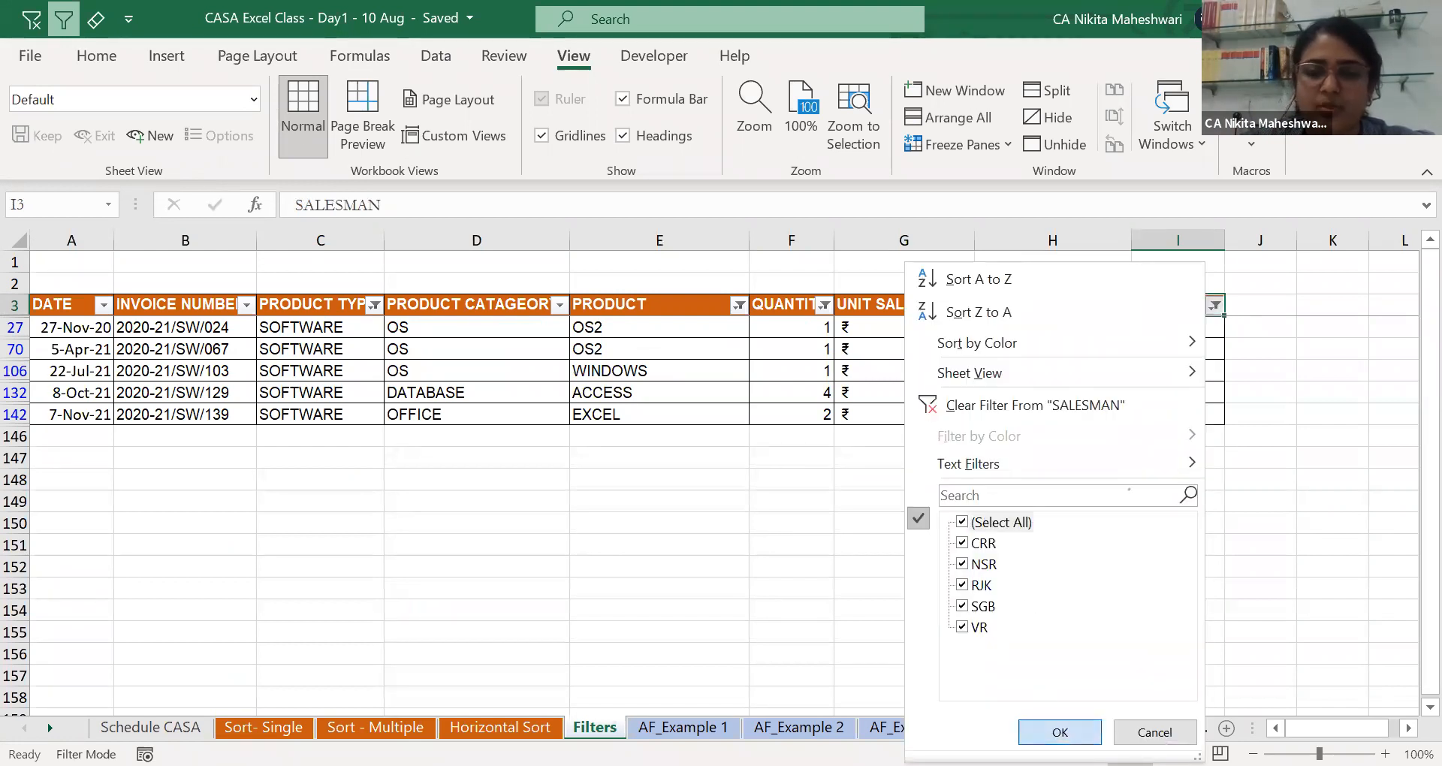
{"action": "key", "text": "Return"}
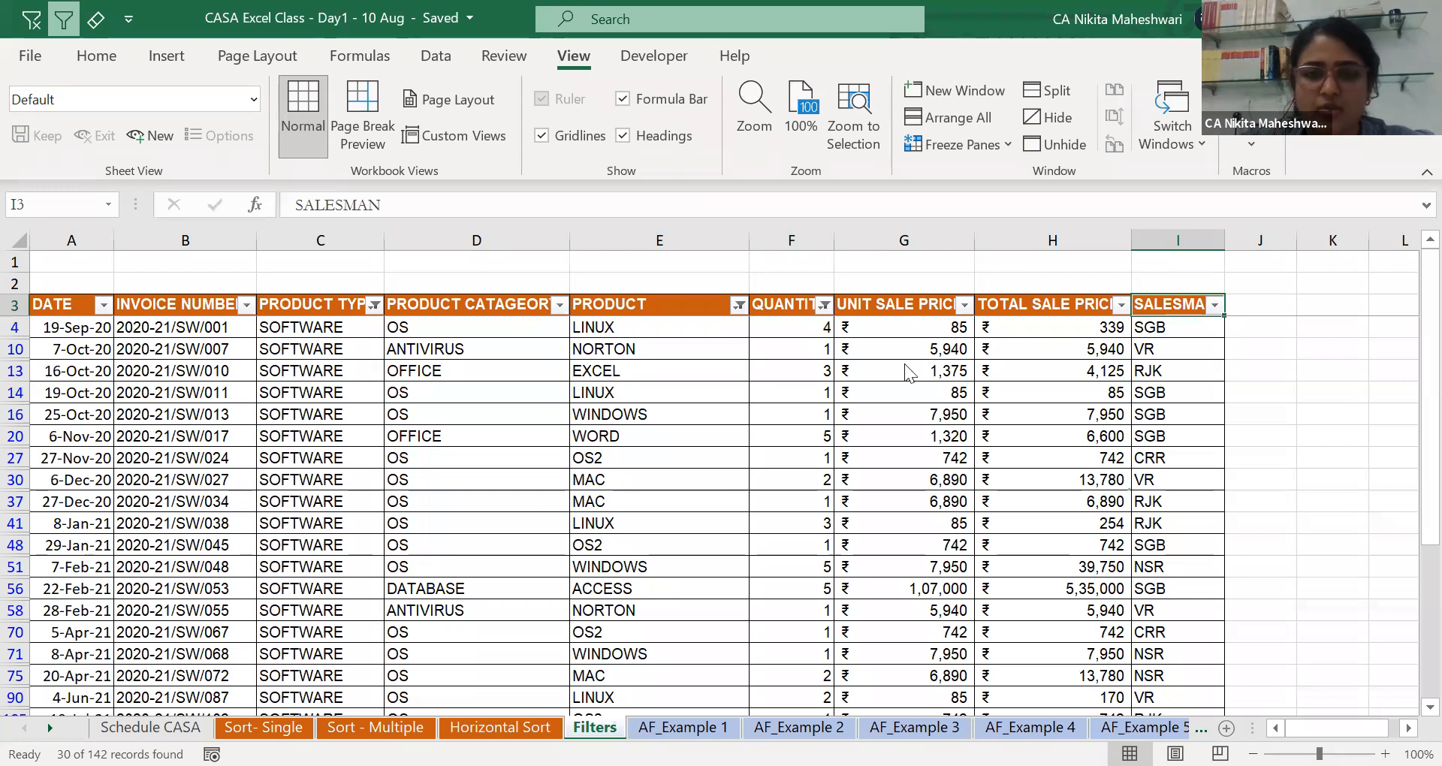
Reset the QUANTITY filter so that all quantities are included.
{"action": "left_click", "coordinate": [825, 305]}
{"action": "left_click", "coordinate": [618, 522]}
{"action": "left_click", "coordinate": [661, 732]}
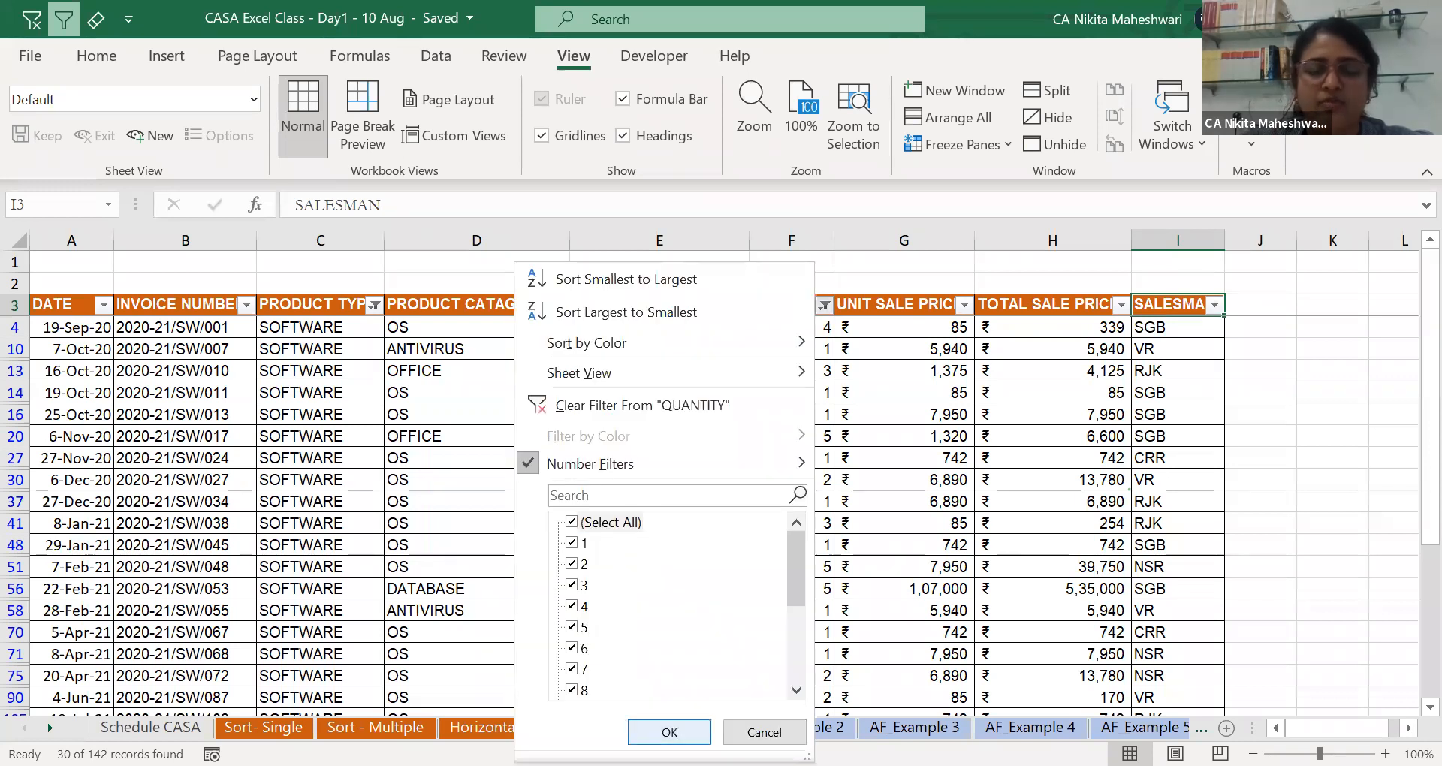
{"action": "left_click", "coordinate": [679, 725]}
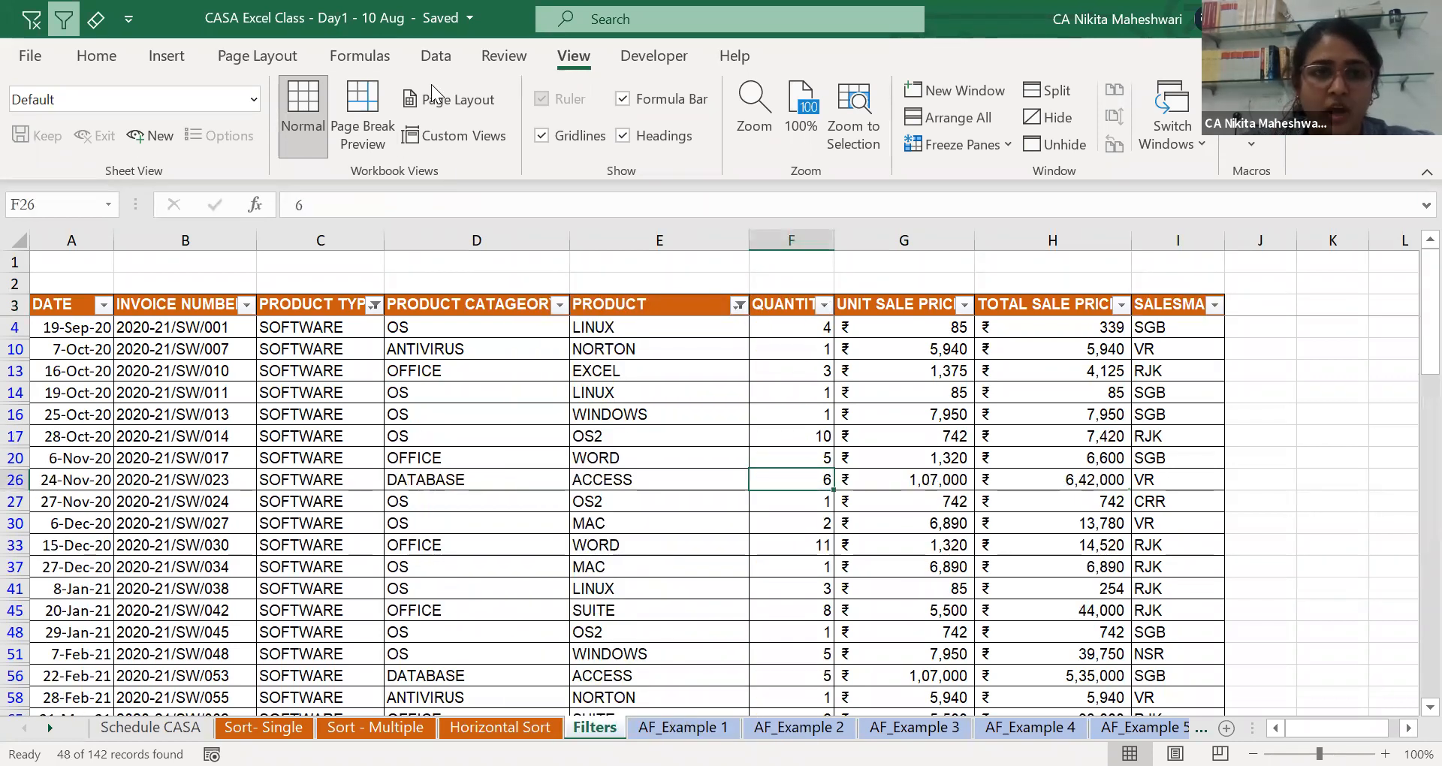
Clear the remaining filters from the whole table in one go and undo that clearing.
{"action": "left_click", "coordinate": [446, 57]}
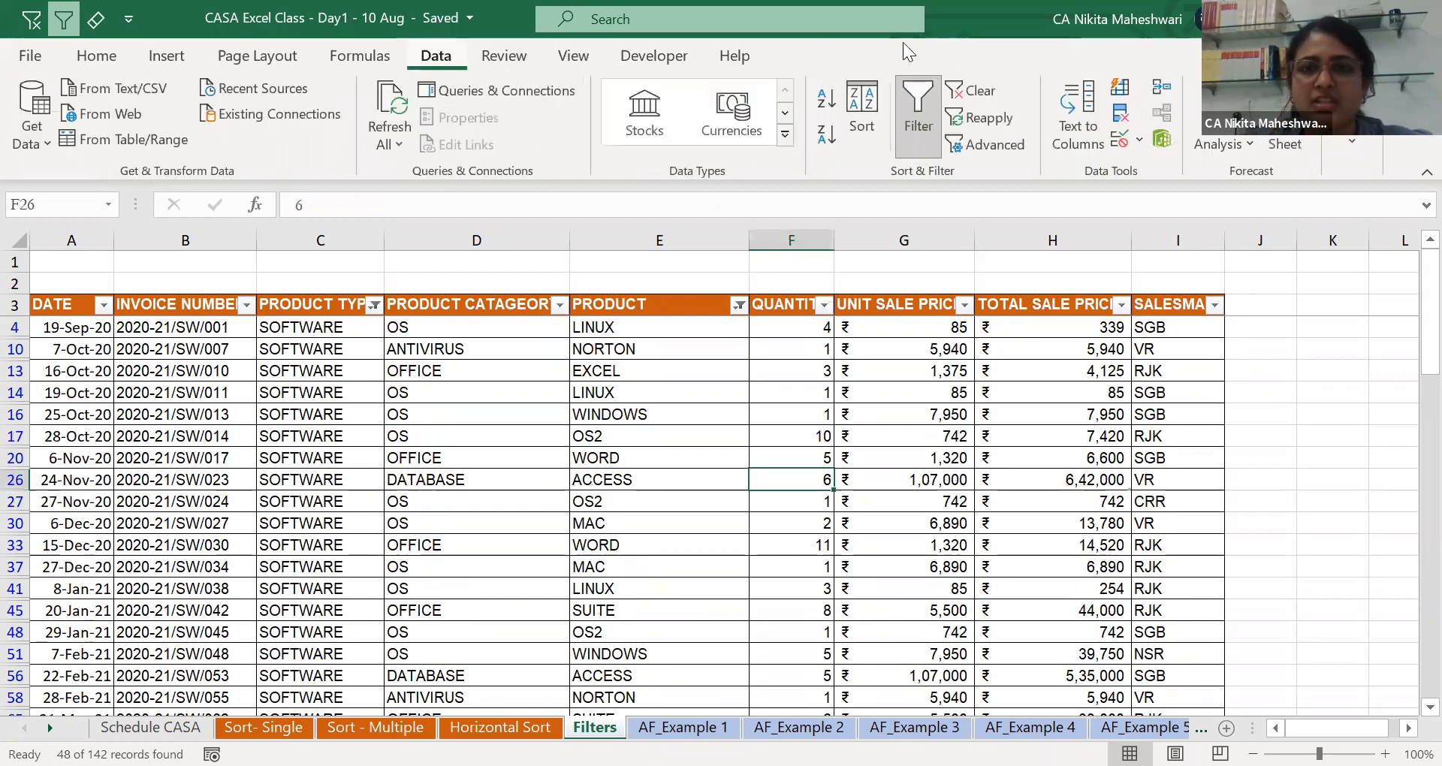
{"action": "left_click", "coordinate": [986, 99]}
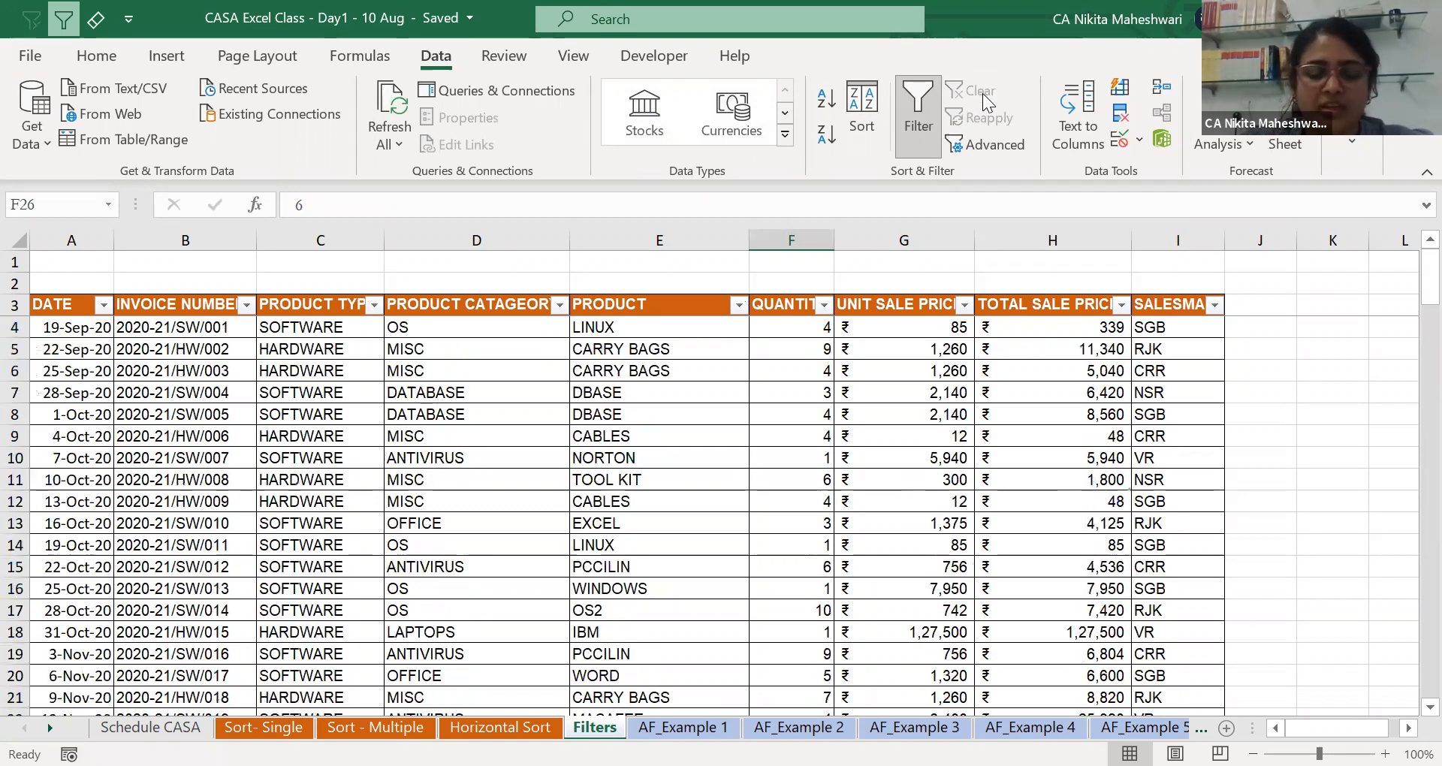
{"action": "key", "text": "ctrl+z"}
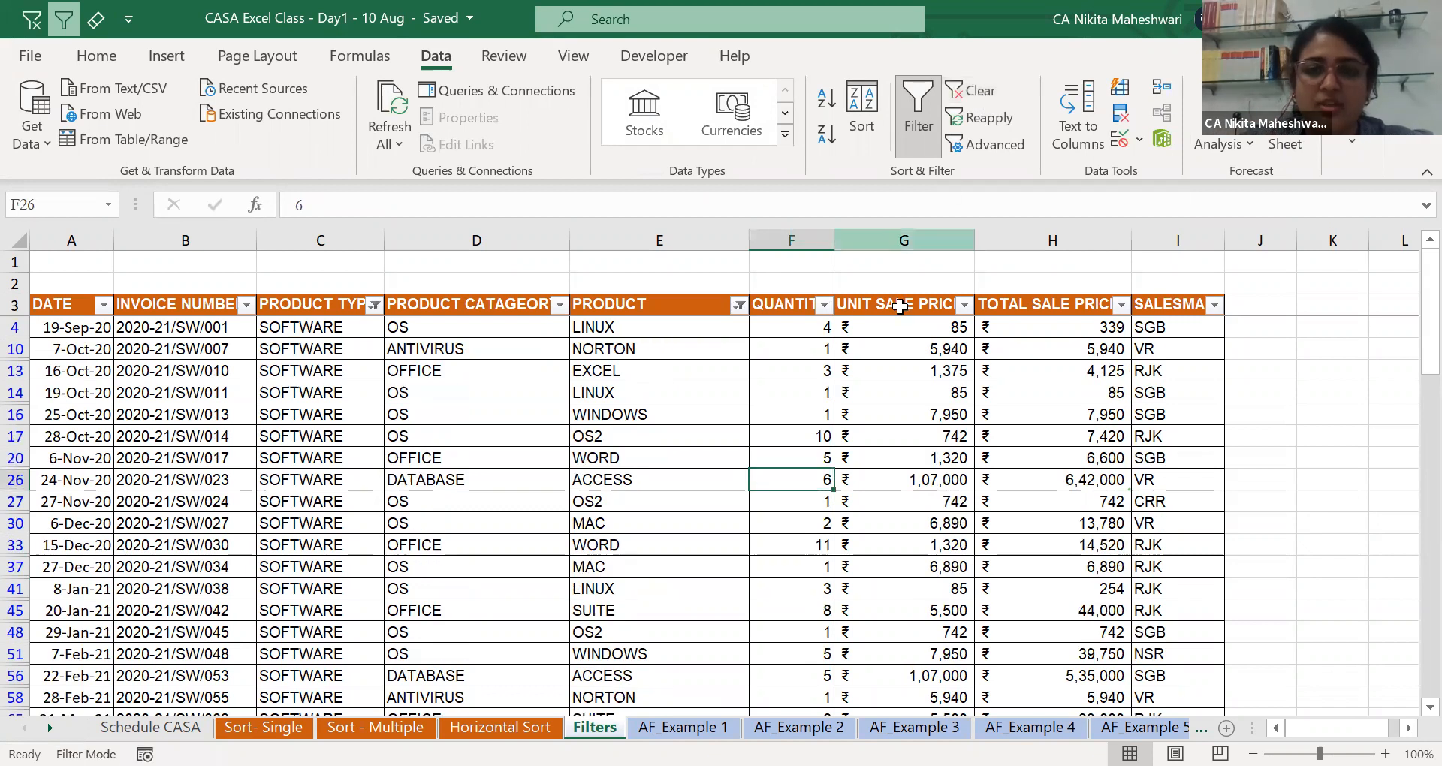
Examine the filtered columns and row numbers down to the last record and below it, and return to the DATE header.
{"action": "left_click", "coordinate": [898, 307]}
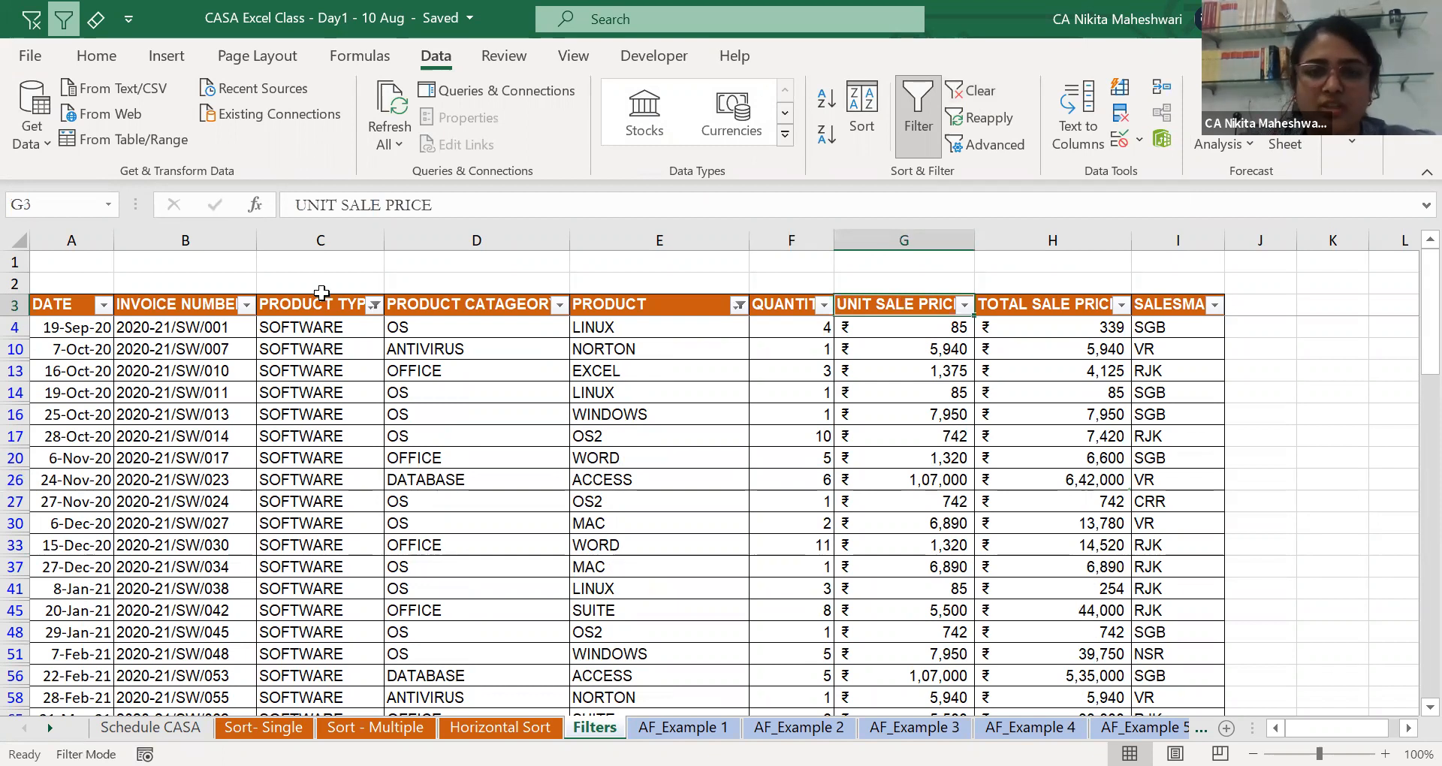
{"action": "left_click", "coordinate": [618, 303]}
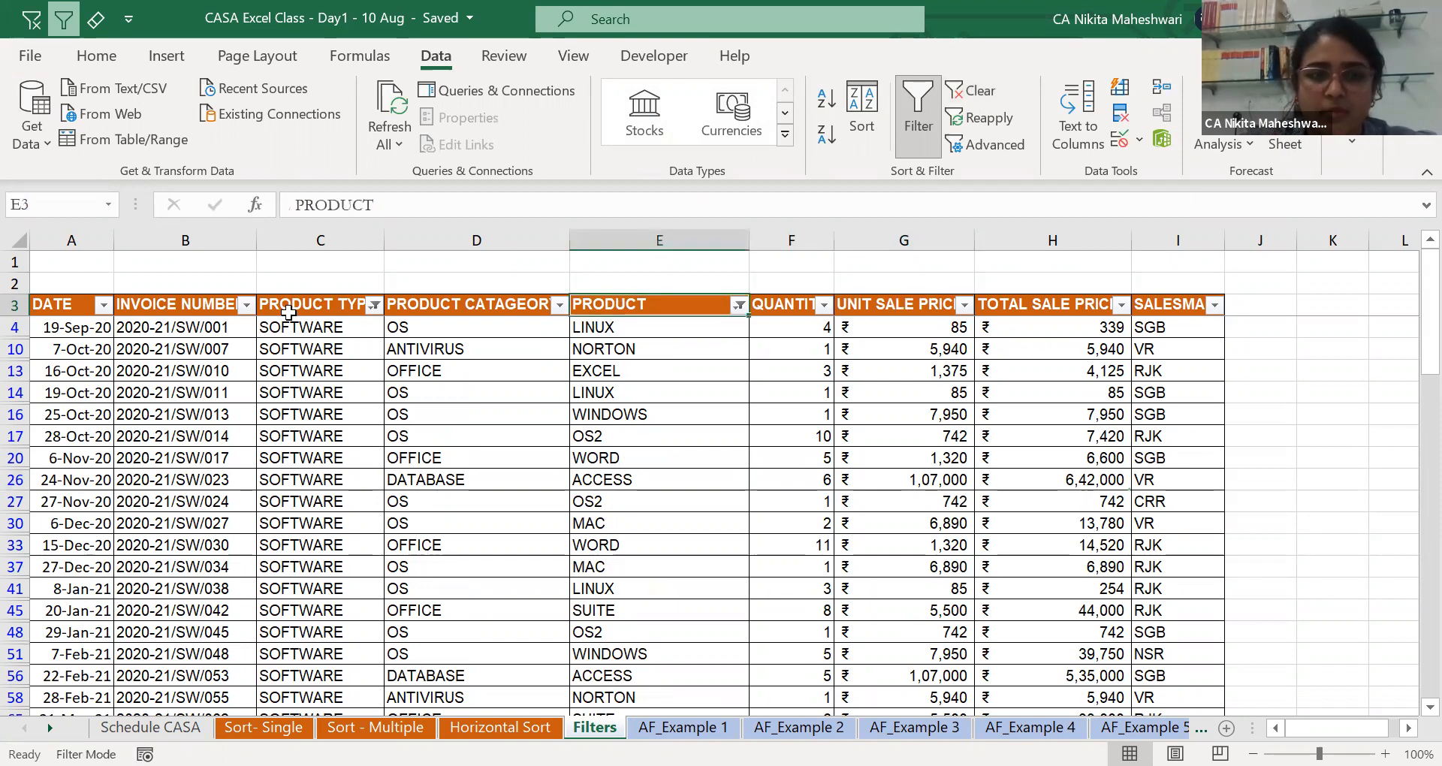
{"action": "left_click", "coordinate": [301, 310]}
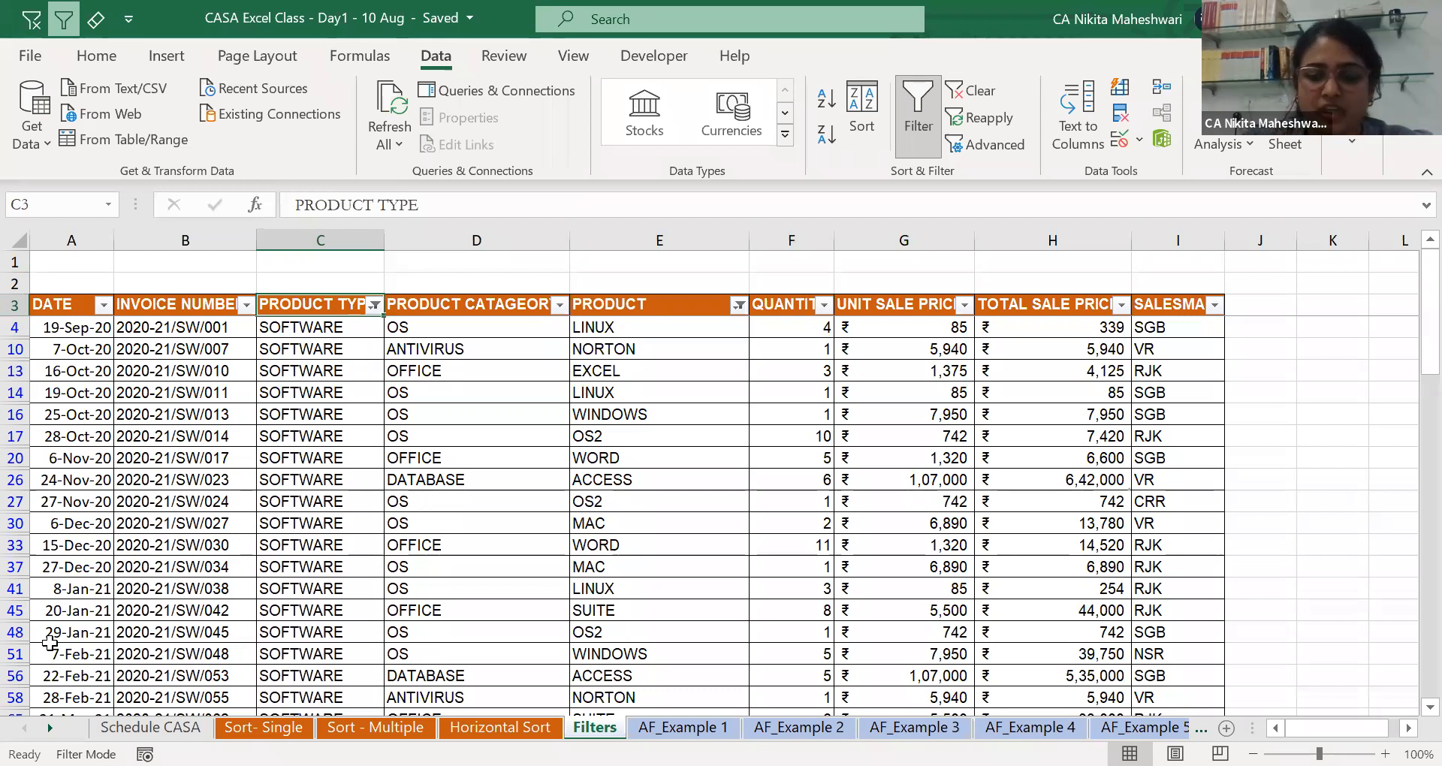
{"action": "key", "text": "Page_Down"}
{"action": "key", "text": "Page_Down"}
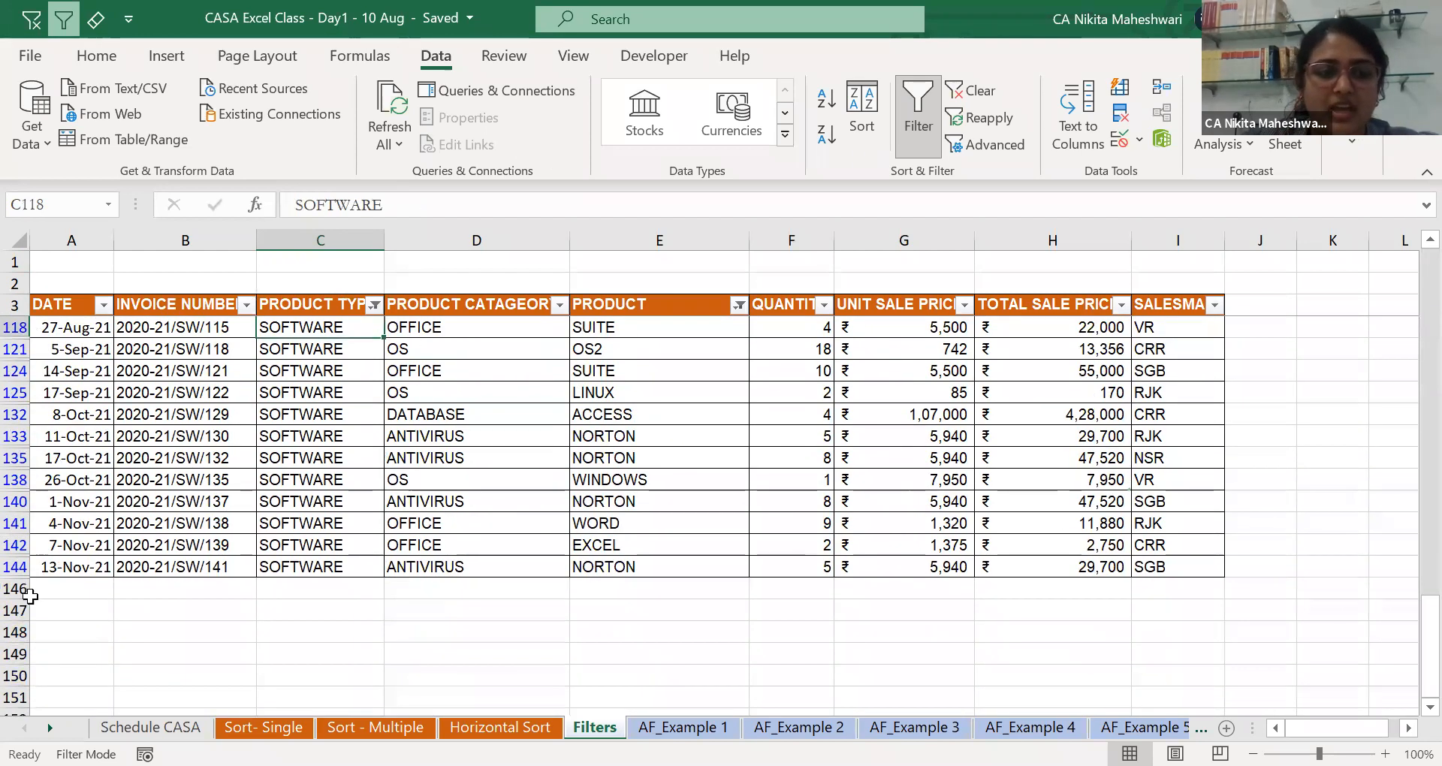
{"action": "left_click", "coordinate": [67, 563]}
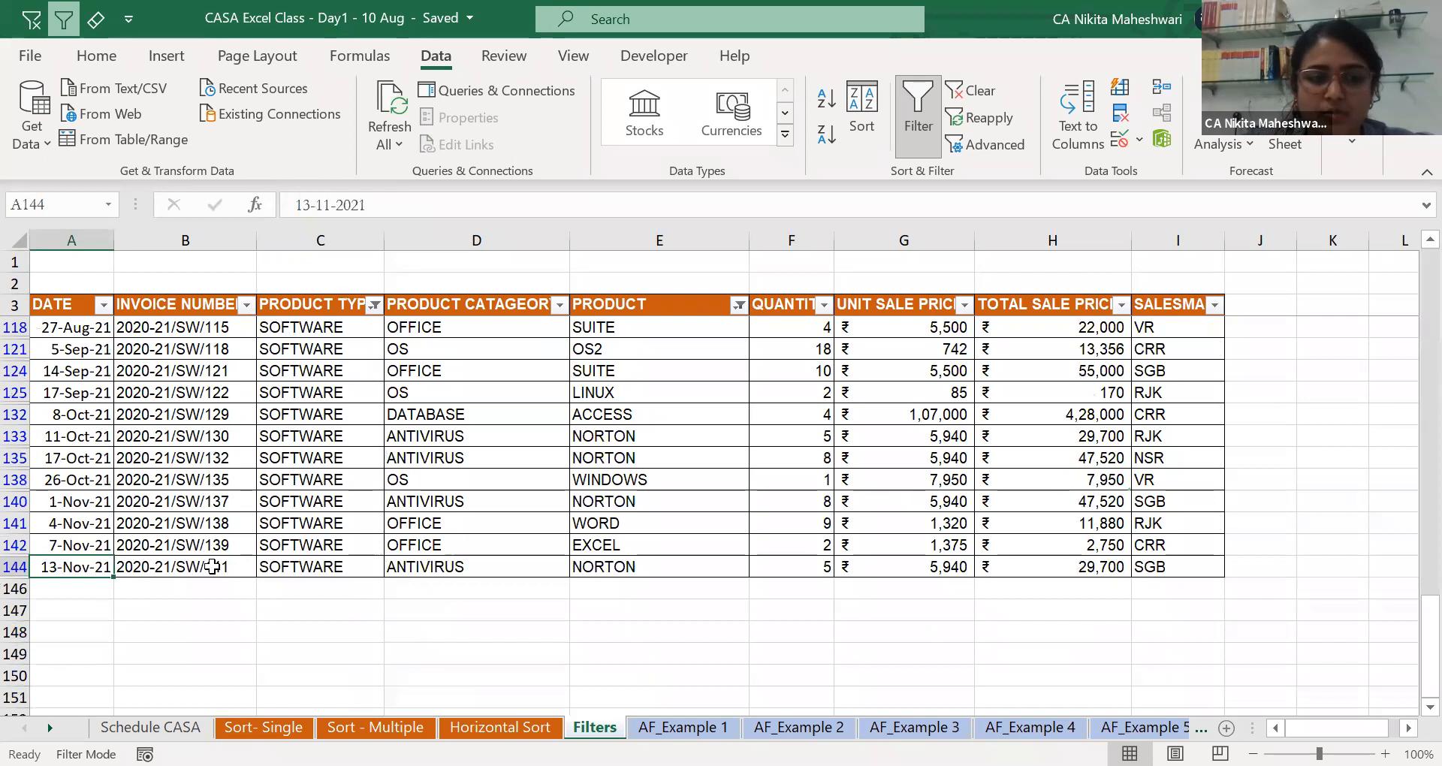
{"action": "key", "text": "Down"}
{"action": "key", "text": "Down"}
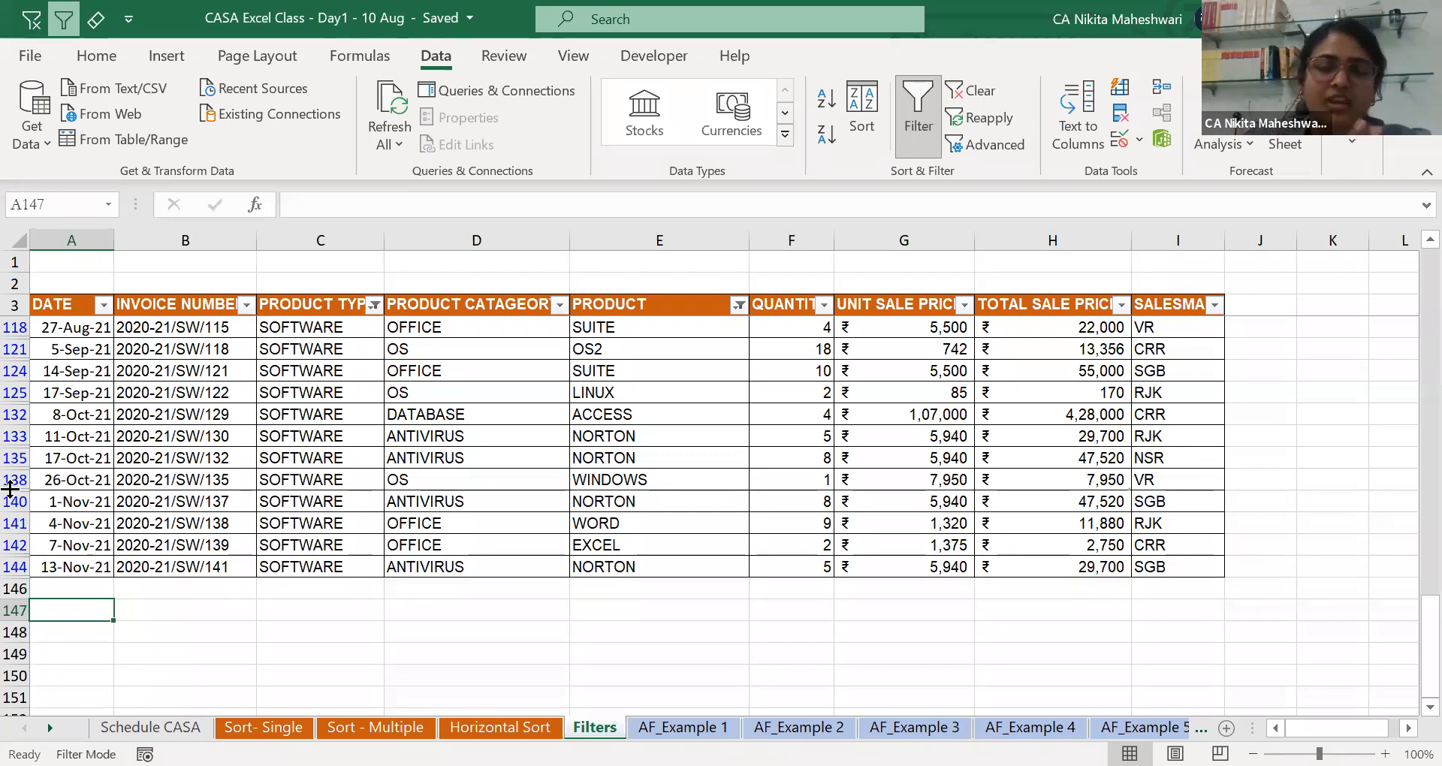
{"action": "key", "text": "ctrl+Up"}
{"action": "key", "text": "ctrl+Up"}
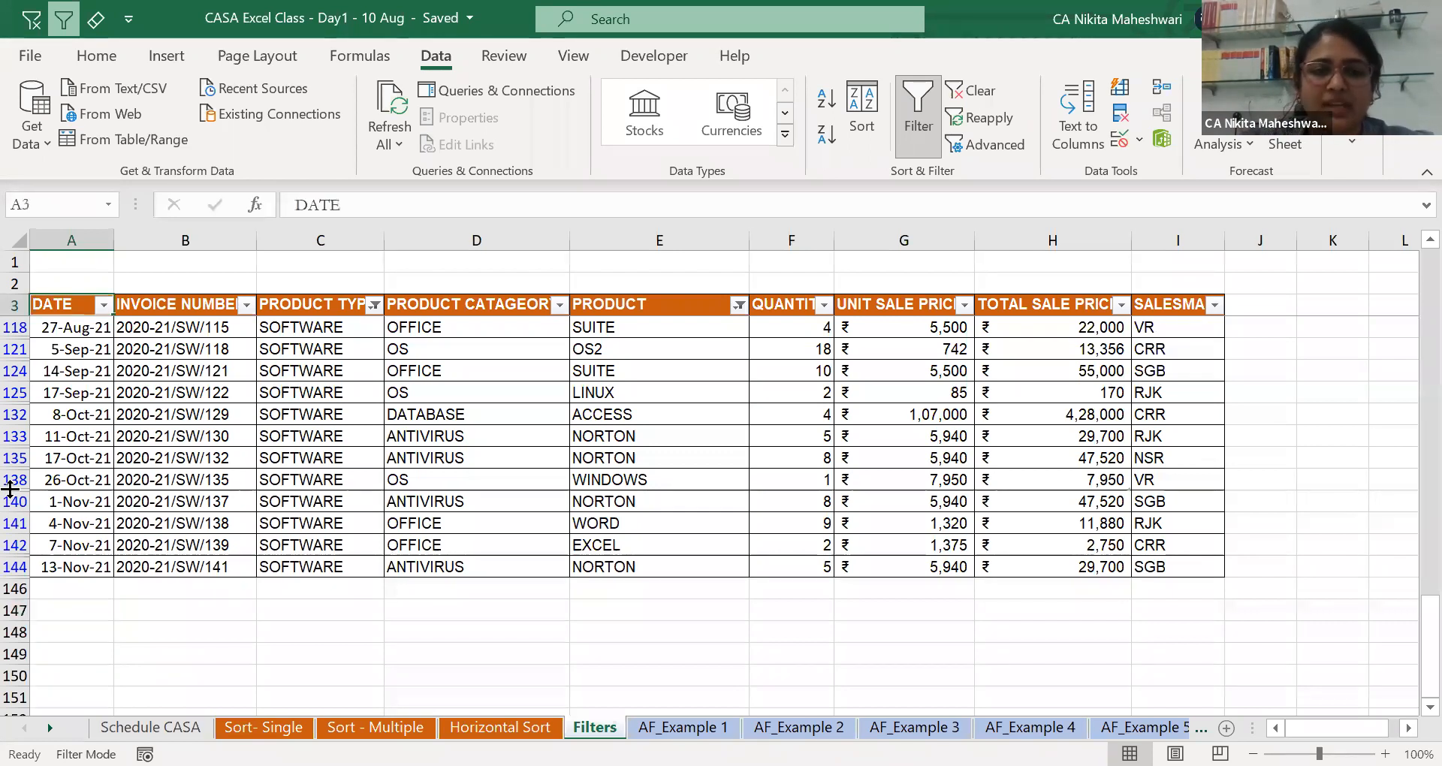
Clear all filters from the sales table on the Filters sheet.
{"action": "left_click", "coordinate": [991, 86]}
{"action": "left_click", "coordinate": [330, 396]}
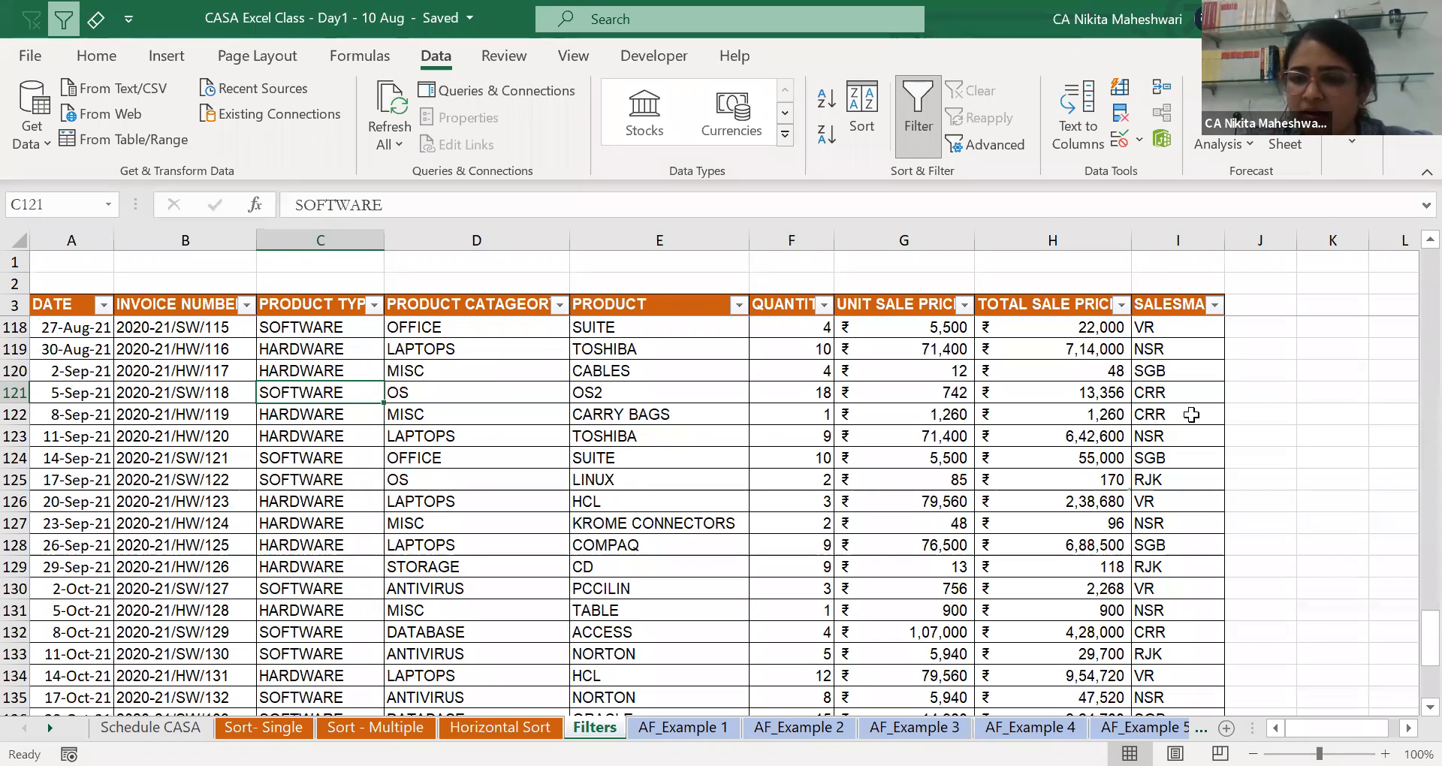
{"action": "key", "text": "alt+Tab"}
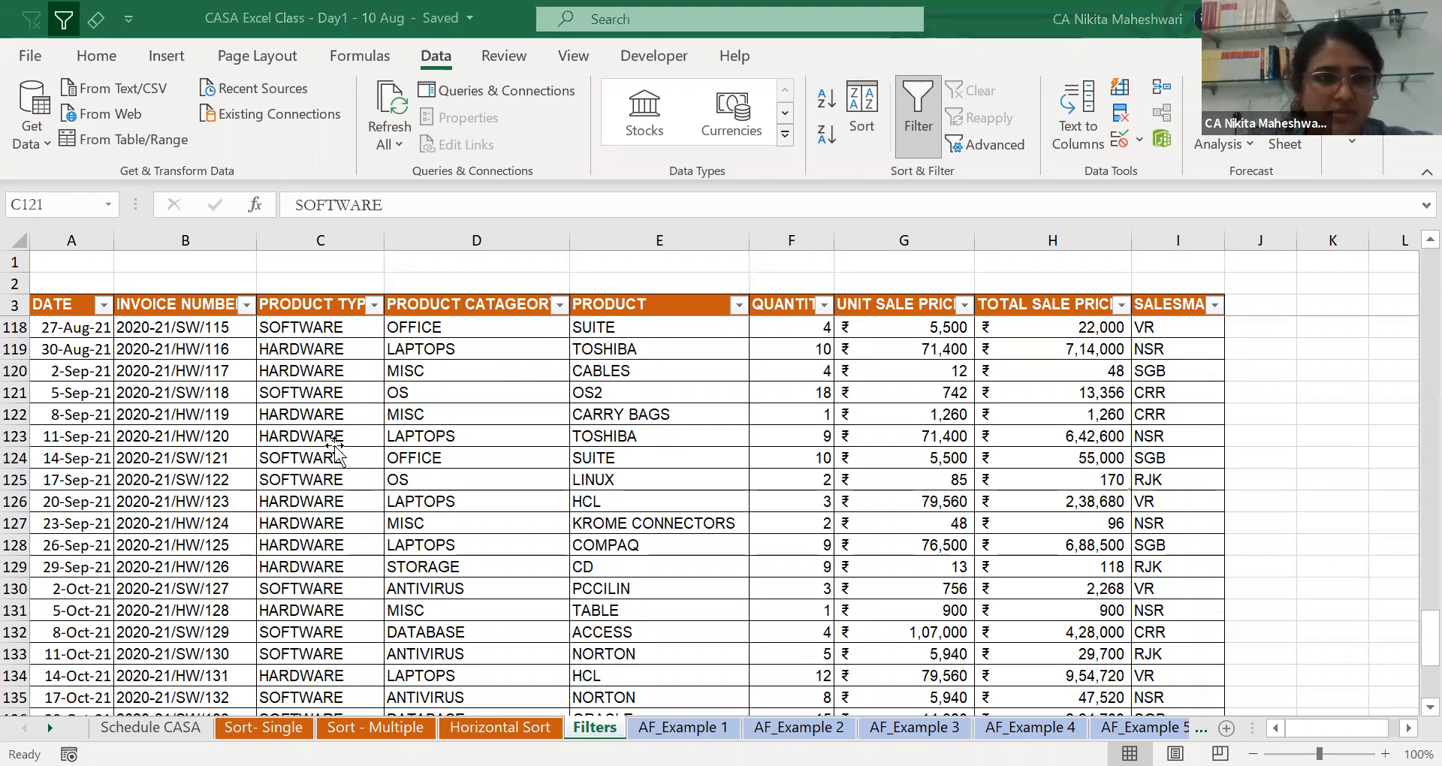
Switch to the Horizontal Sort sheet and select the UNIT SALE PRICE values from B4 down to the last record.
{"action": "left_click", "coordinate": [148, 386]}
{"action": "key", "text": "ctrl+Page_Up"}
{"action": "key", "text": "ctrl+Left"}
{"action": "key", "text": "ctrl+Up"}
{"action": "key", "text": "ctrl+Left"}
{"action": "key", "text": "ctrl+Down"}
{"action": "key", "text": "Right"}
{"action": "key", "text": "Down"}
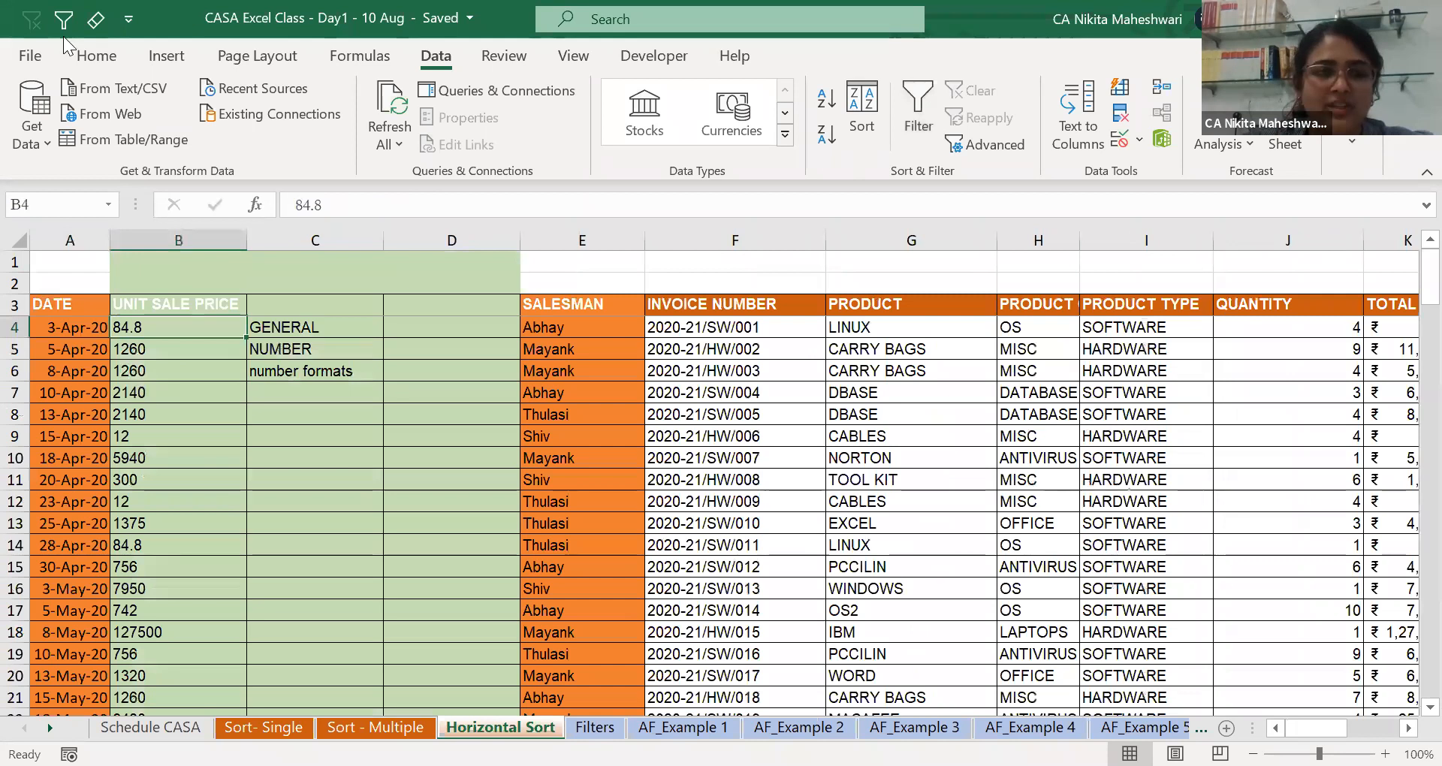
{"action": "left_click", "coordinate": [96, 56]}
{"action": "key", "text": "ctrl+shift+Down"}
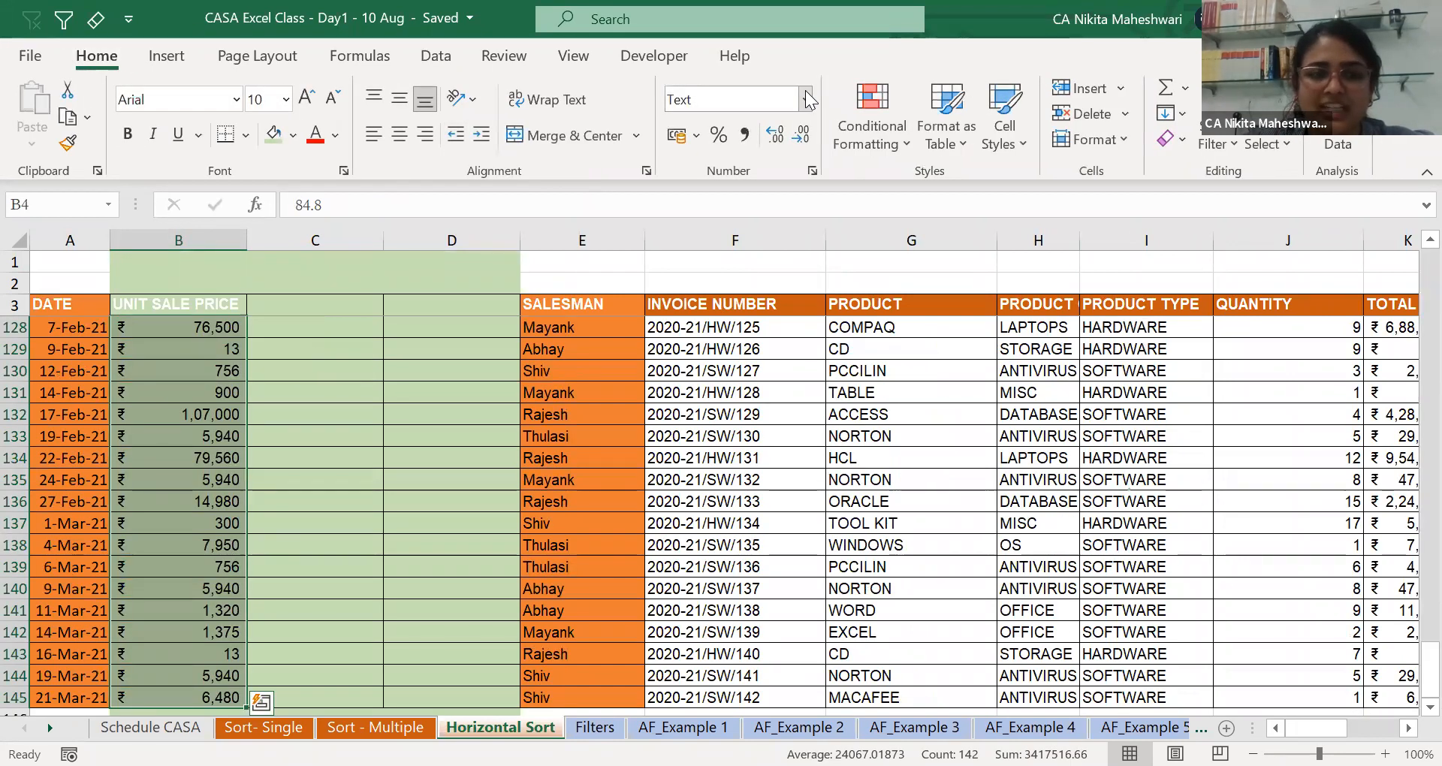
Reduce the UNIT SALE PRICE selection to B4:B11 and check its number format.
{"action": "key", "text": "ctrl+shift+Up"}
{"action": "key", "text": "shift+Down"}
{"action": "key", "text": "shift+Down"}
{"action": "key", "text": "shift+Down"}
{"action": "key", "text": "shift+Down"}
{"action": "key", "text": "shift+Down"}
{"action": "key", "text": "shift+Down"}
{"action": "key", "text": "shift+Down"}
{"action": "key", "text": "shift+Down"}
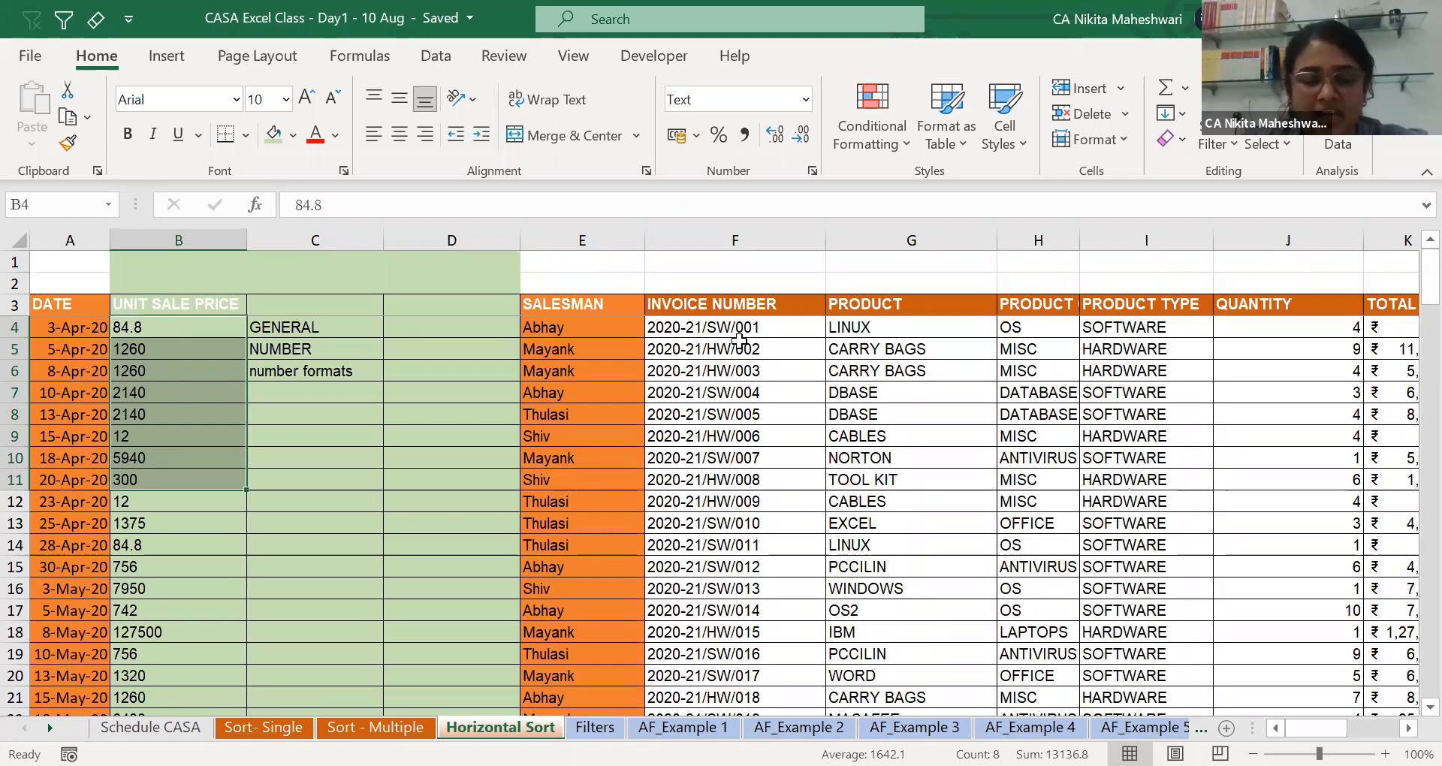
Check the number format and alignment of the first record's PRODUCT TYPE and QUANTITY cells for comparison.
{"action": "left_click", "coordinate": [1143, 323]}
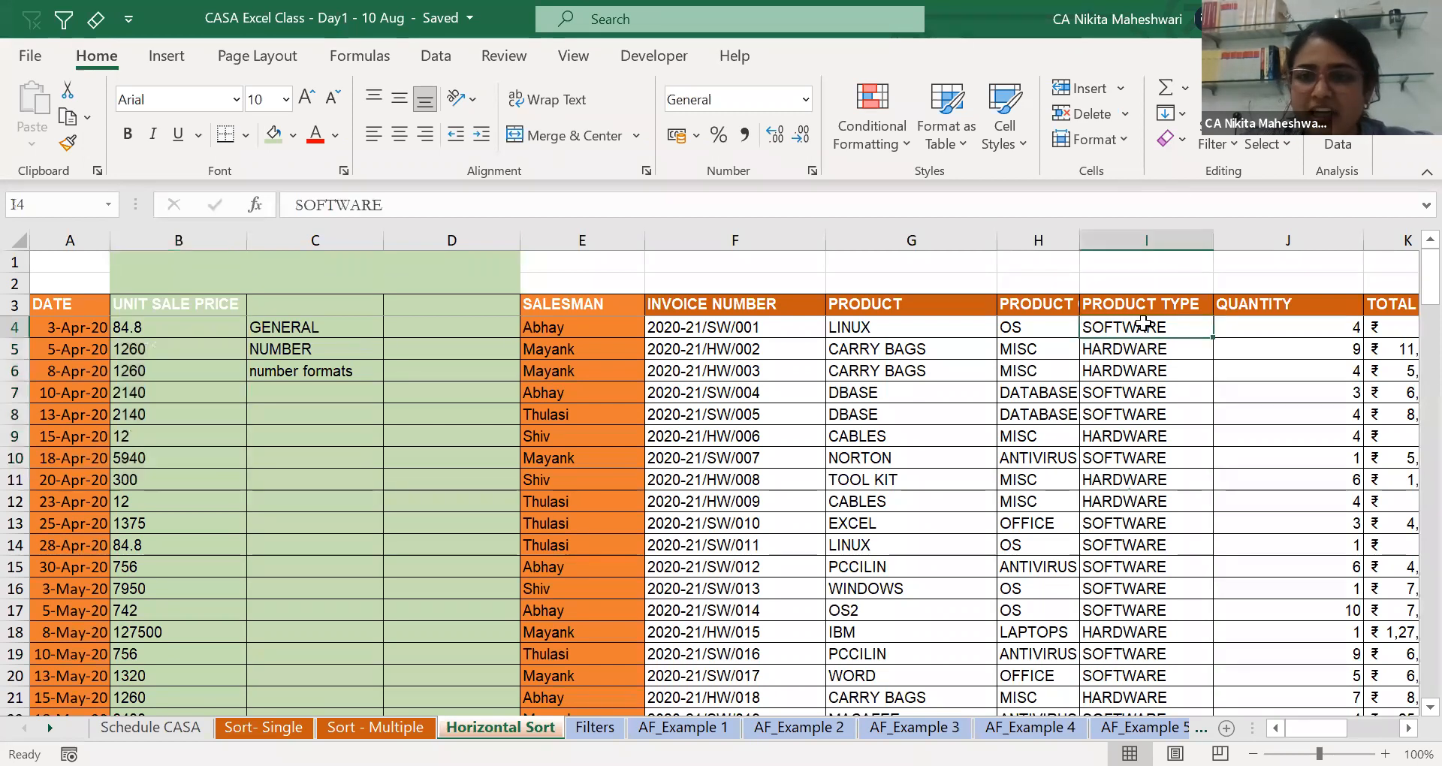
{"action": "key", "text": "Right"}
{"action": "scroll", "coordinate": [676, 327], "scroll_direction": "right", "scroll_amount": 4}
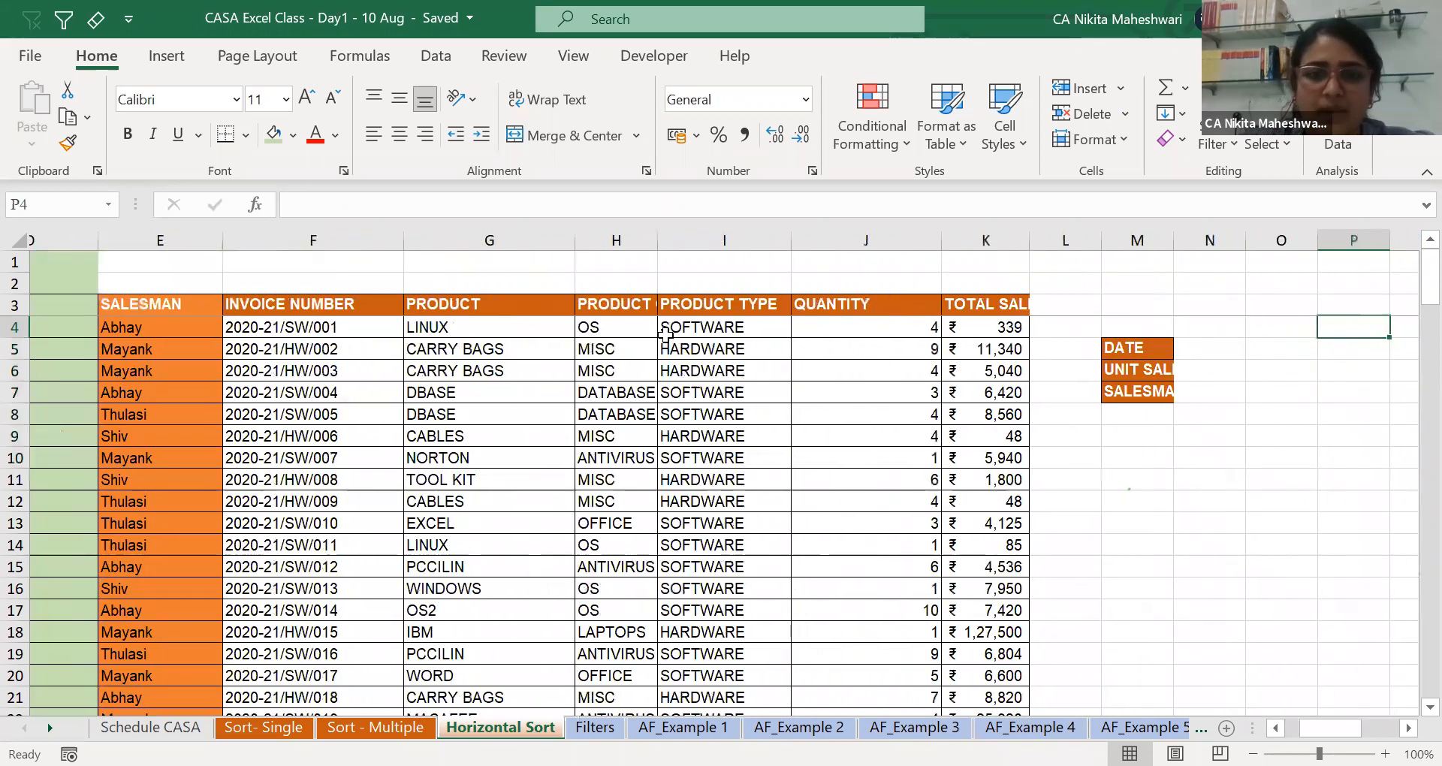
{"action": "left_click", "coordinate": [689, 328]}
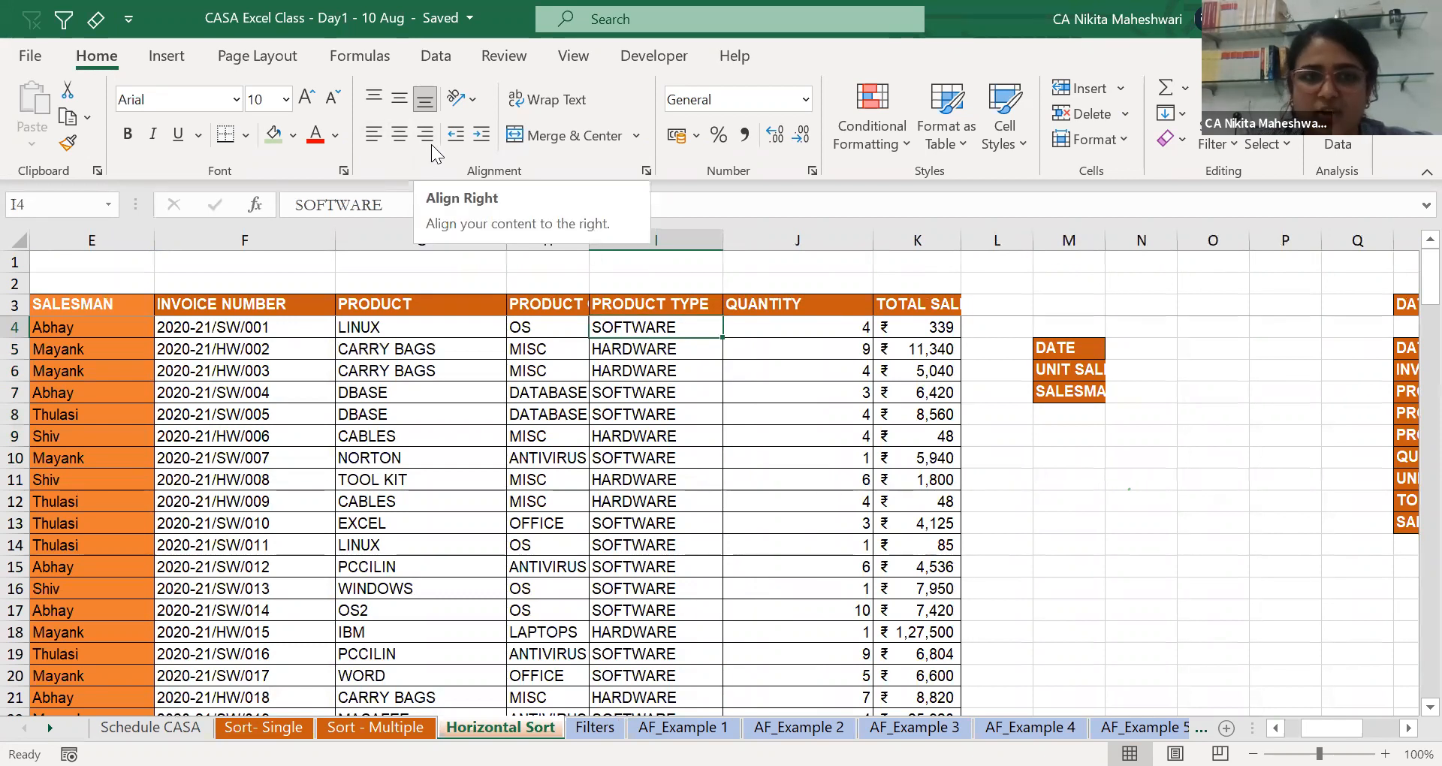
{"action": "key", "text": "Right"}
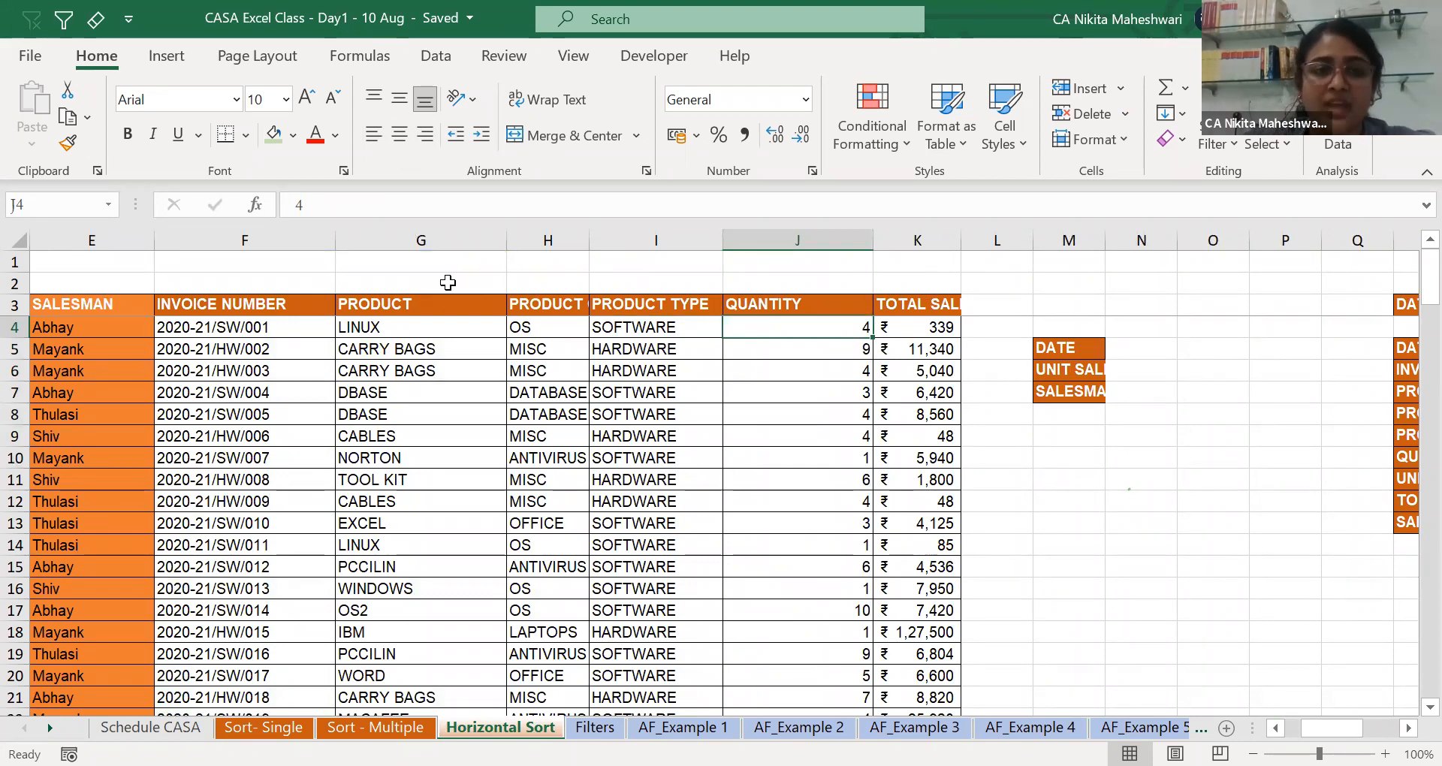
Set the number format of UNIT SALE PRICE cells B4:B11 to General.
{"action": "key", "text": "ctrl+Left"}
{"action": "key", "text": "ctrl+Left"}
{"action": "key", "text": "ctrl+Left"}
{"action": "key", "text": "ctrl+Left"}
{"action": "key", "text": "Right"}
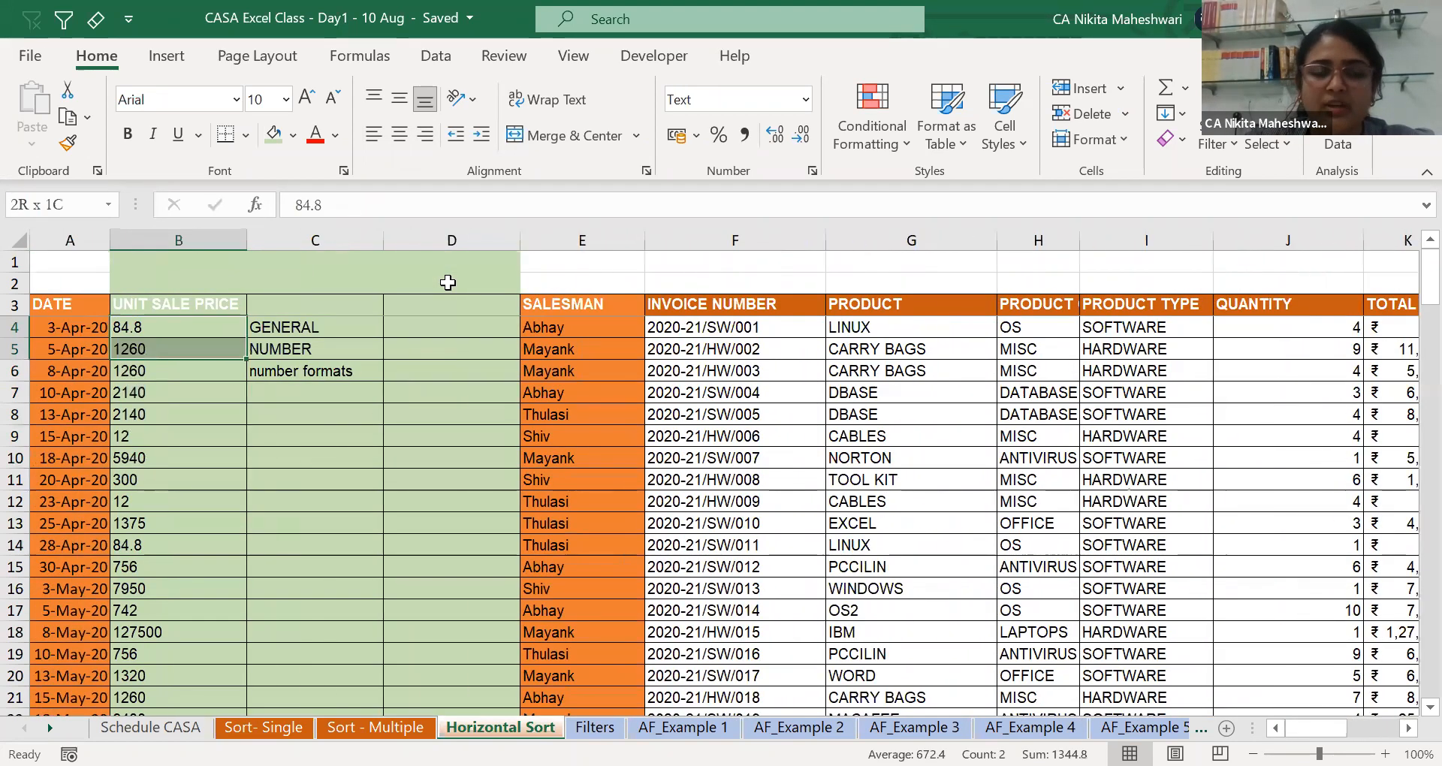
{"action": "key", "text": "shift+Down"}
{"action": "key", "text": "shift+Down"}
{"action": "key", "text": "shift+Down"}
{"action": "key", "text": "shift+Down"}
{"action": "key", "text": "shift+Down"}
{"action": "key", "text": "shift+Down"}
{"action": "key", "text": "shift+Down"}
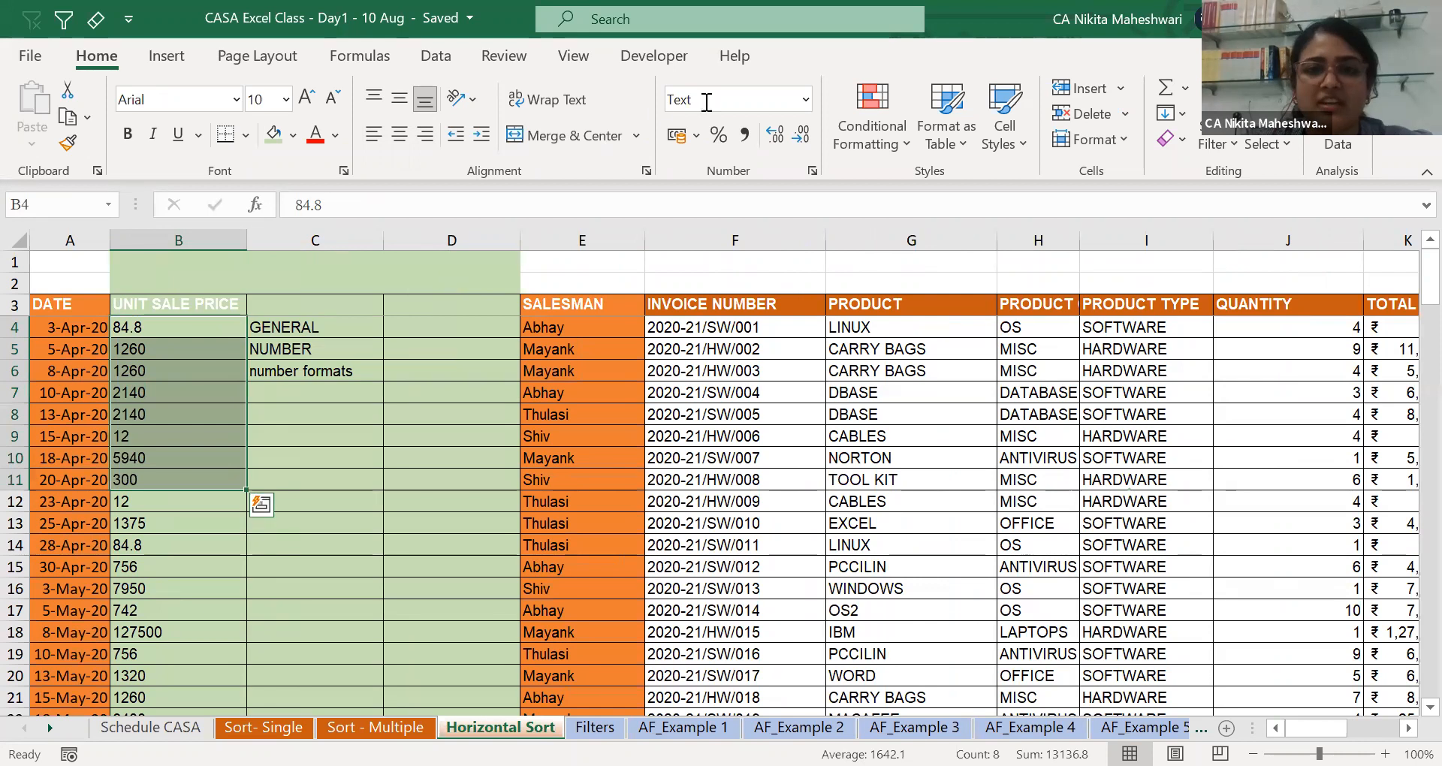
{"action": "left_click", "coordinate": [806, 101]}
{"action": "left_click", "coordinate": [798, 135]}
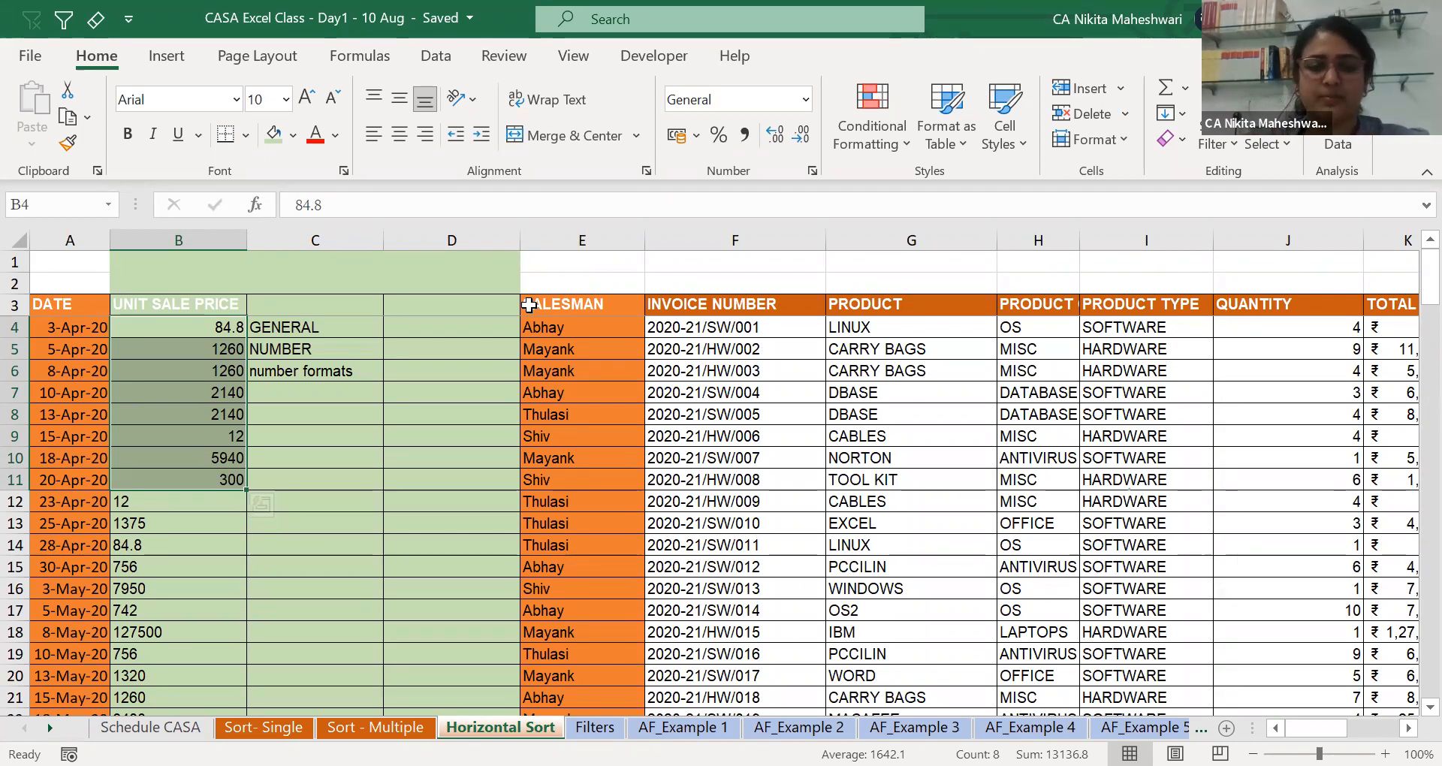
Return to the Filters sheet, look through the DATE records below A121, and go to the first record's PRODUCT CATAGEORY cell.
{"action": "key", "text": "ctrl+Page_Down"}
{"action": "key", "text": "Left"}
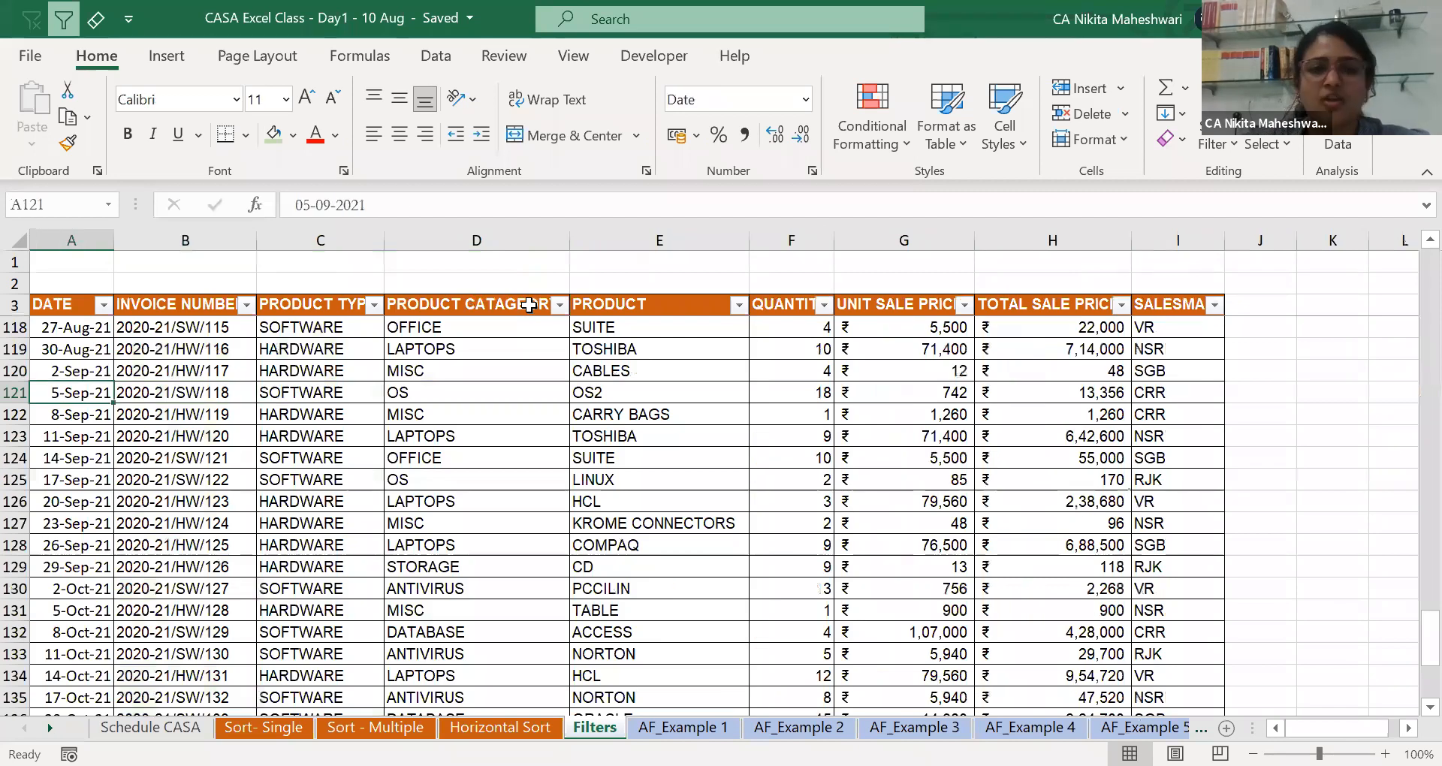
{"action": "key", "text": "Down"}
{"action": "key", "text": "Down"}
{"action": "key", "text": "Down"}
{"action": "key", "text": "Down"}
{"action": "key", "text": "Down"}
{"action": "key", "text": "Down"}
{"action": "key", "text": "Down"}
{"action": "key", "text": "Down"}
{"action": "key", "text": "Down"}
{"action": "key", "text": "Down"}
{"action": "key", "text": "Down"}
{"action": "key", "text": "Down"}
{"action": "key", "text": "Down"}
{"action": "key", "text": "Down"}
{"action": "key", "text": "Down"}
{"action": "key", "text": "Down"}
{"action": "key", "text": "Down"}
{"action": "key", "text": "Down"}
{"action": "key", "text": "Down"}
{"action": "key", "text": "Down"}
{"action": "key", "text": "ctrl+Up"}
{"action": "key", "text": "Down"}
{"action": "key", "text": "Right"}
{"action": "key", "text": "Right"}
{"action": "key", "text": "Right"}
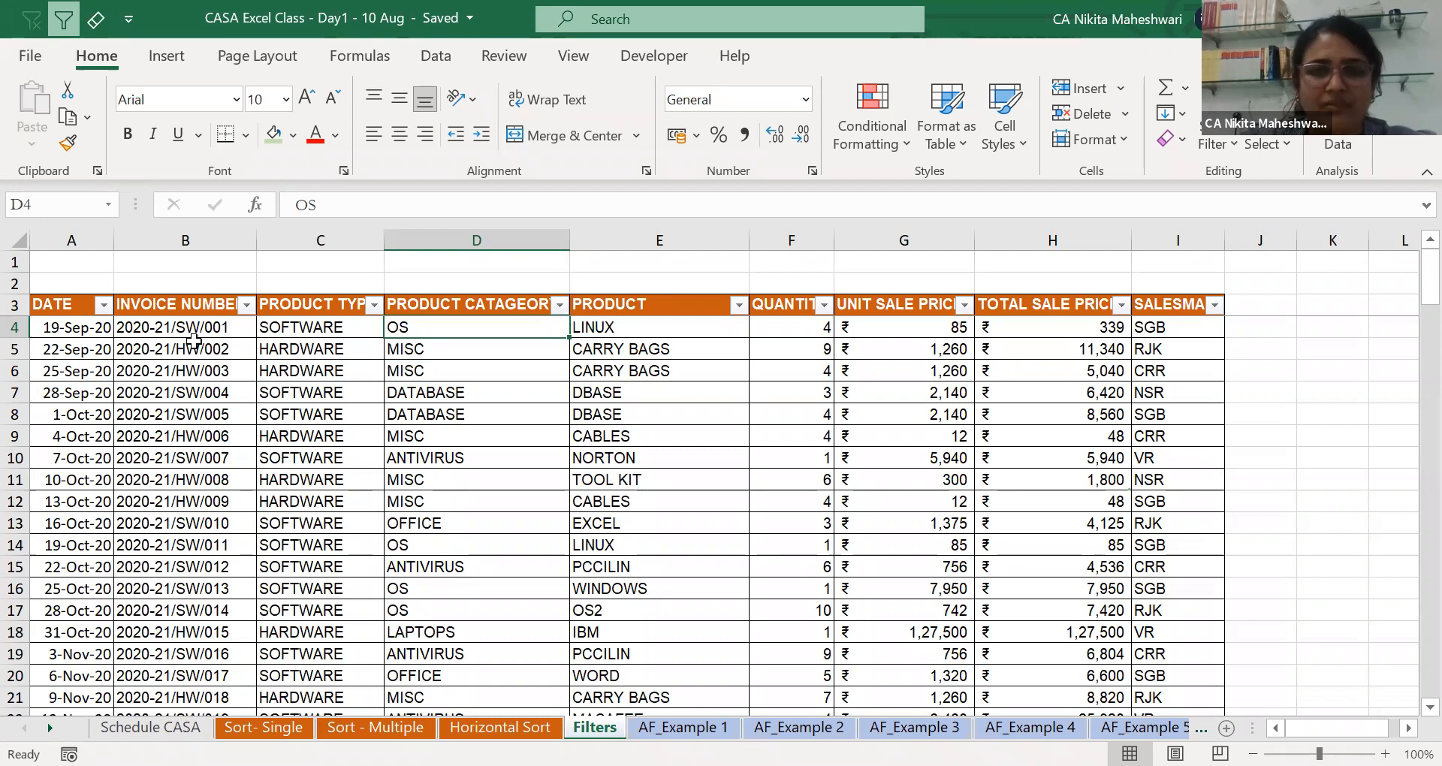
Open the Quick Access Toolbar customization in Excel Options and list All Commands.
{"action": "left_click", "coordinate": [28, 60]}
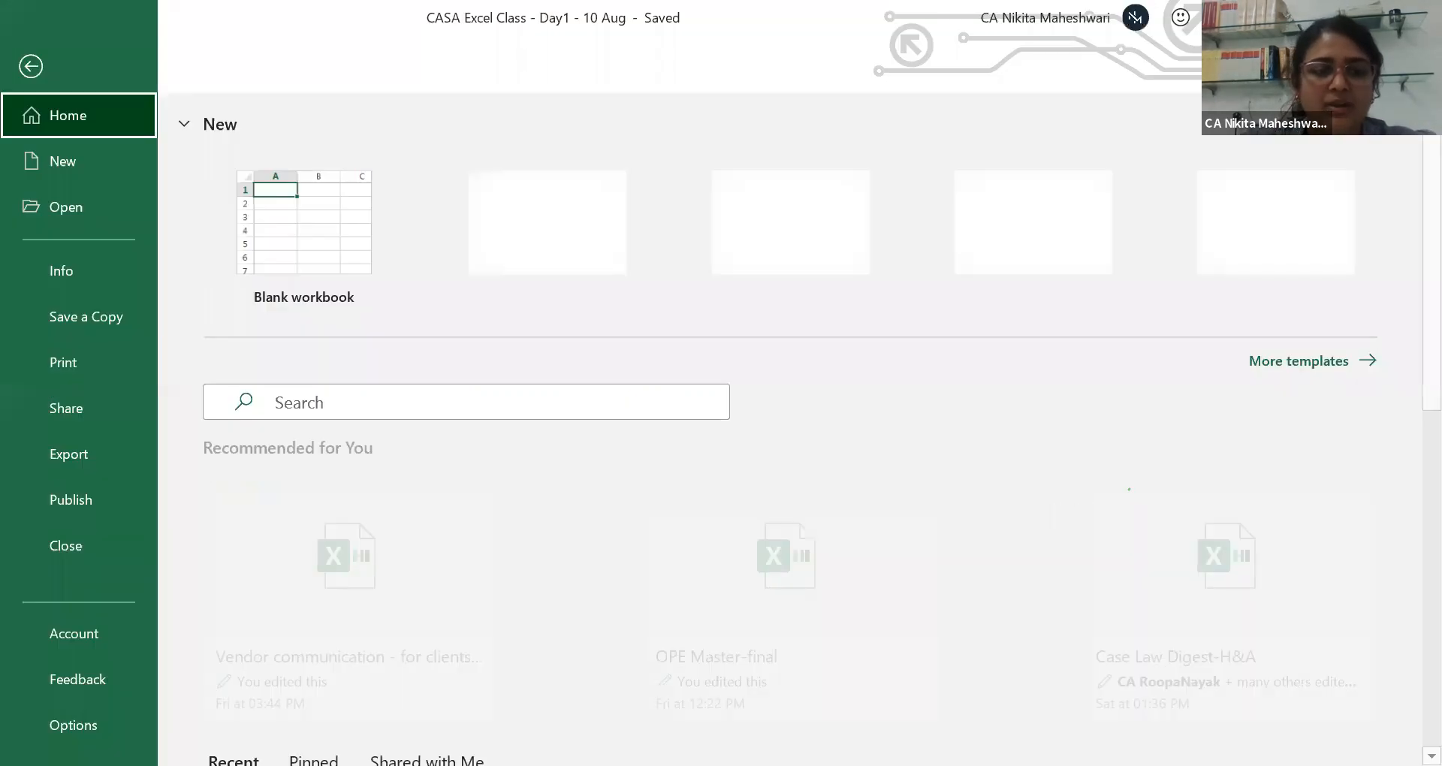
{"action": "left_click", "coordinate": [74, 726]}
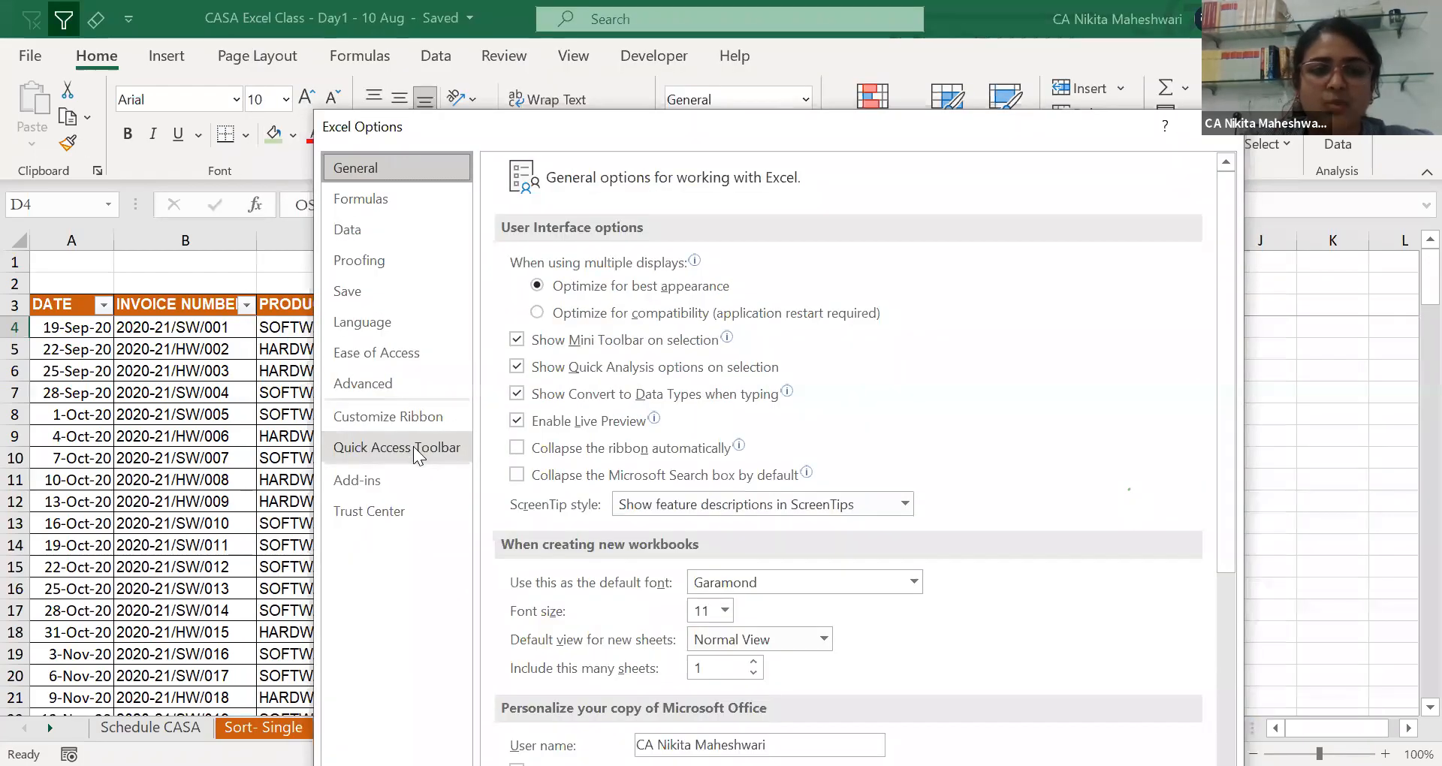
{"action": "left_click", "coordinate": [425, 450]}
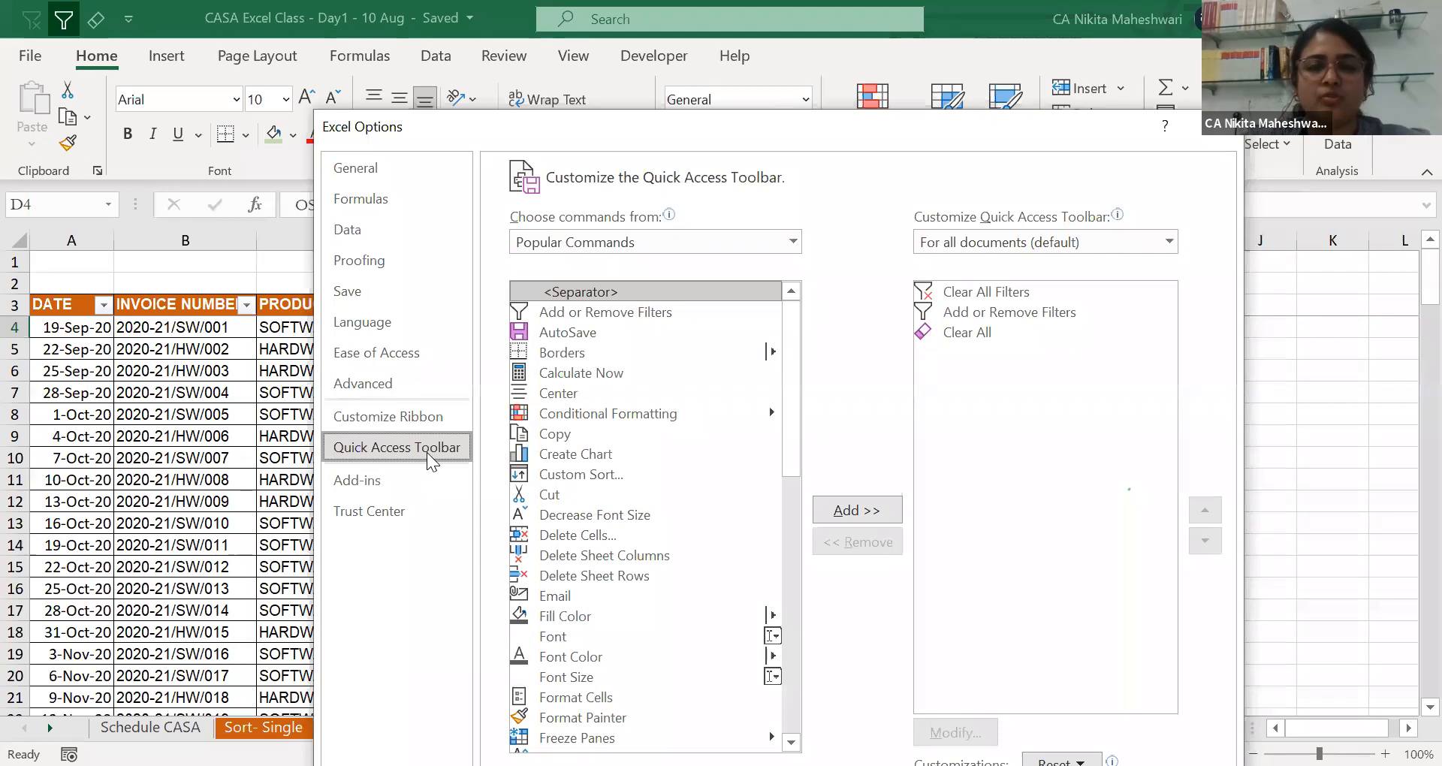
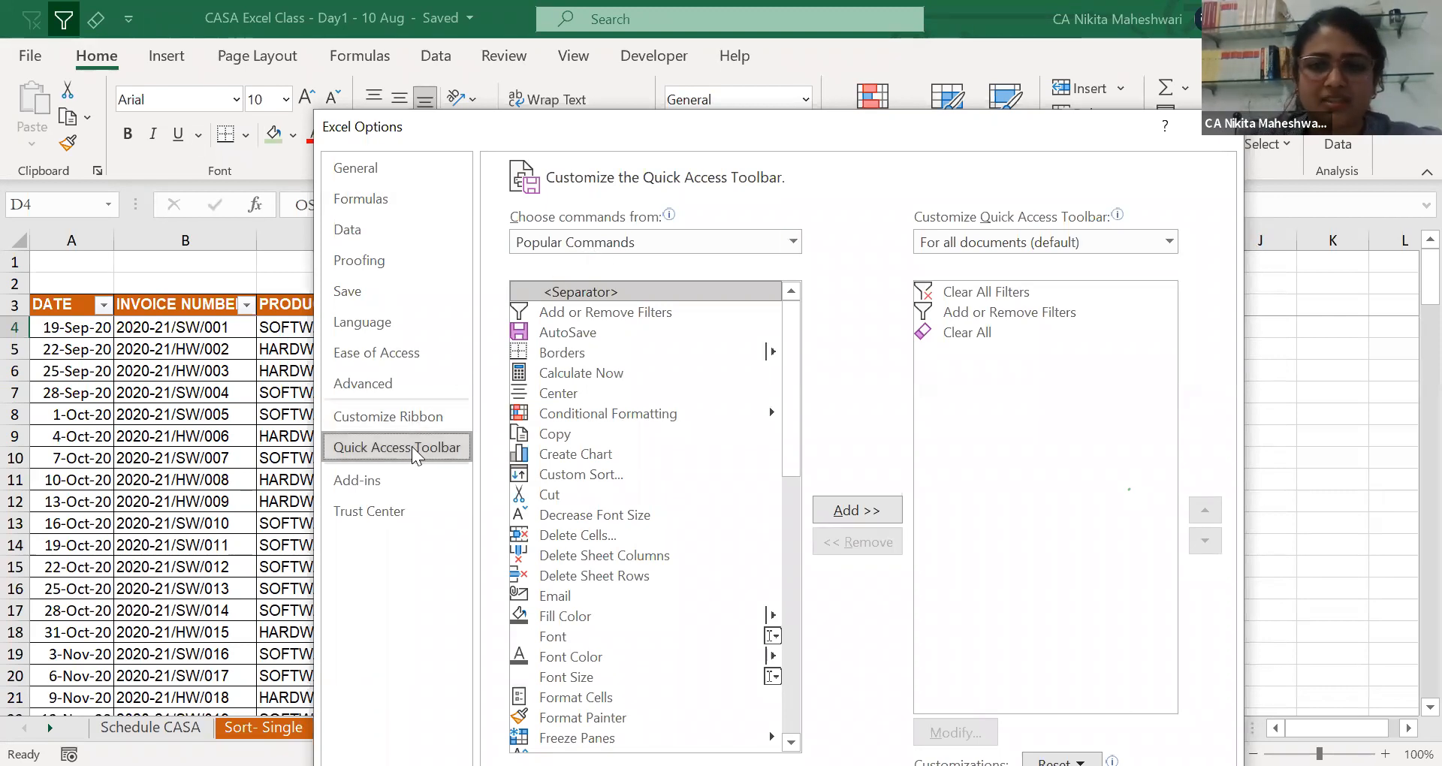
{"action": "left_click", "coordinate": [671, 246]}
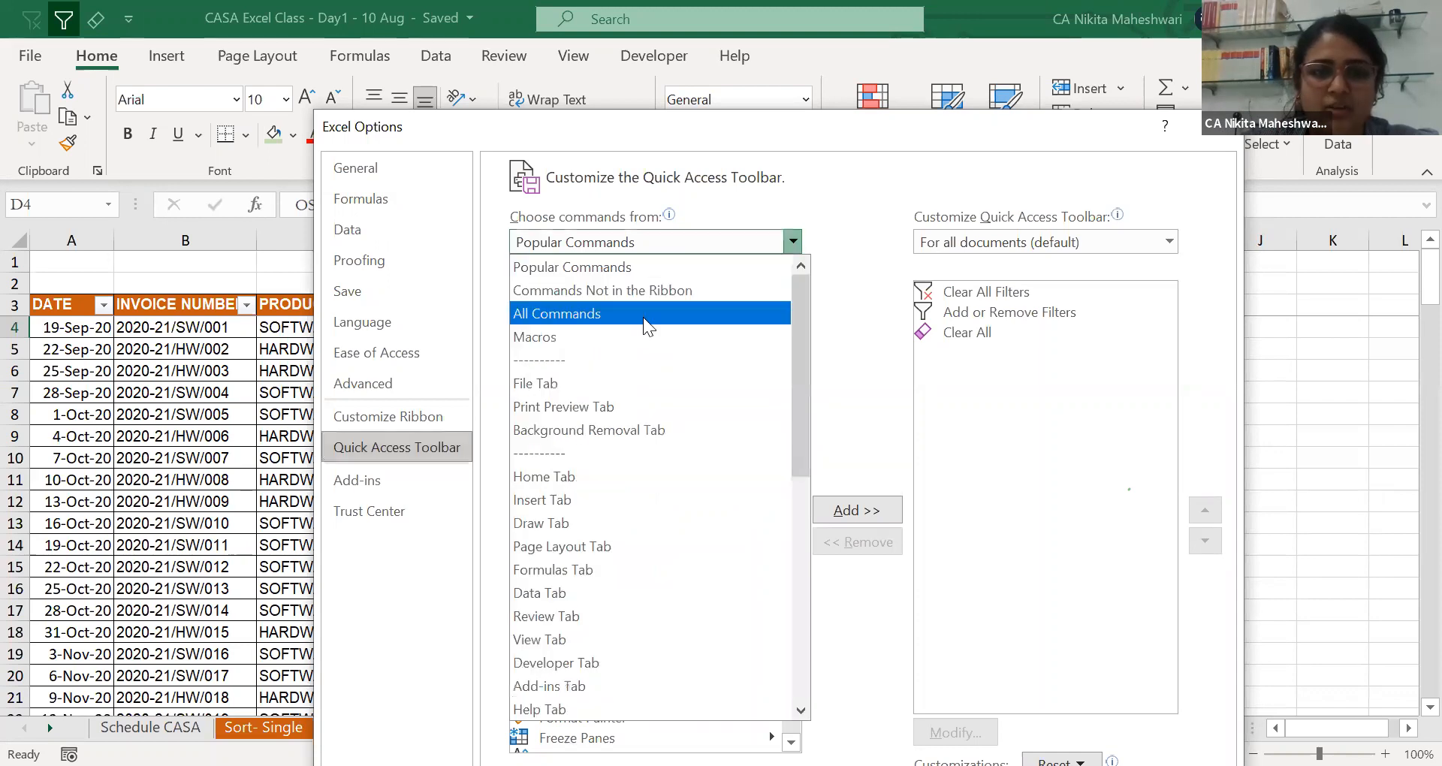
{"action": "left_click", "coordinate": [643, 317]}
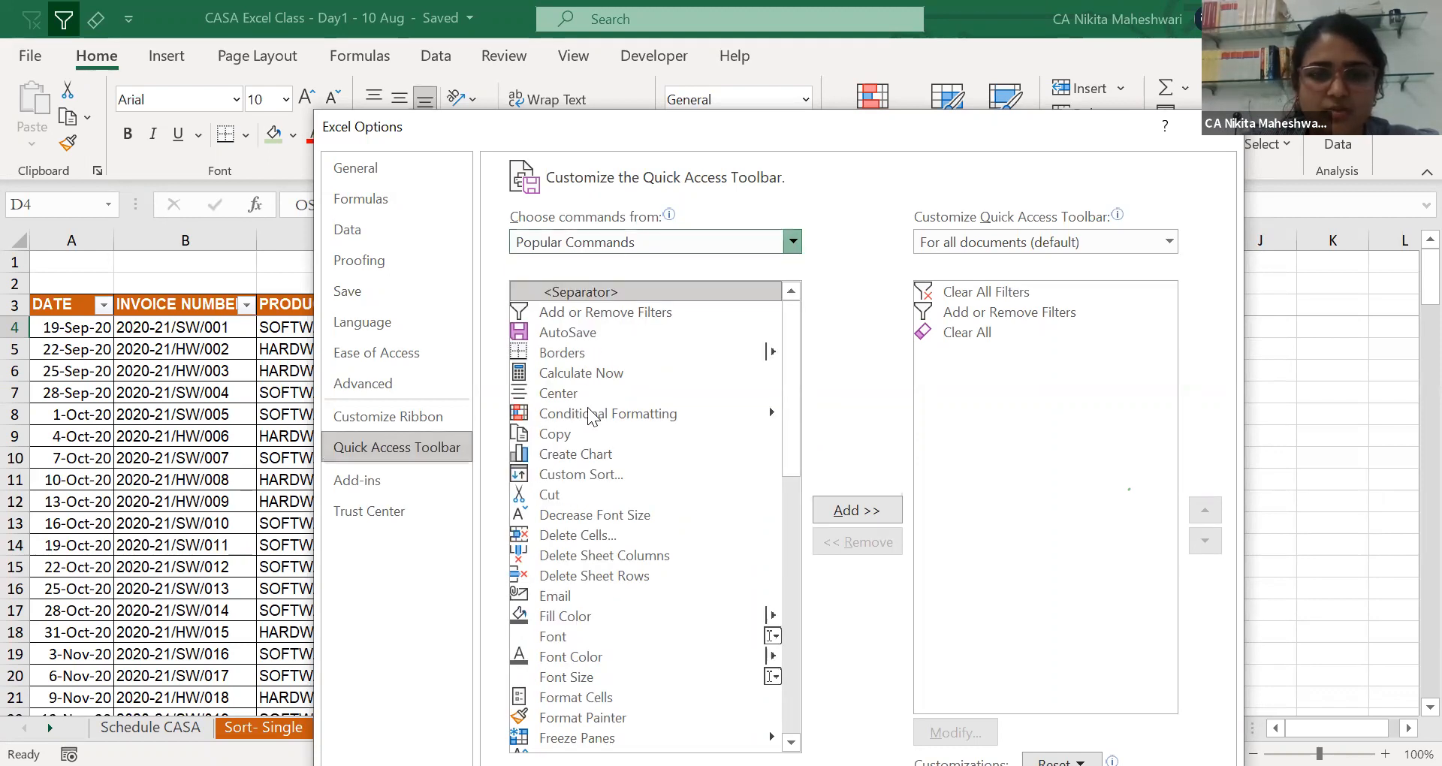
Add the AutoFilter command to the Quick Access Toolbar for all documents and apply the customization.
{"action": "scroll", "coordinate": [594, 415], "scroll_direction": "down", "scroll_amount": 12}
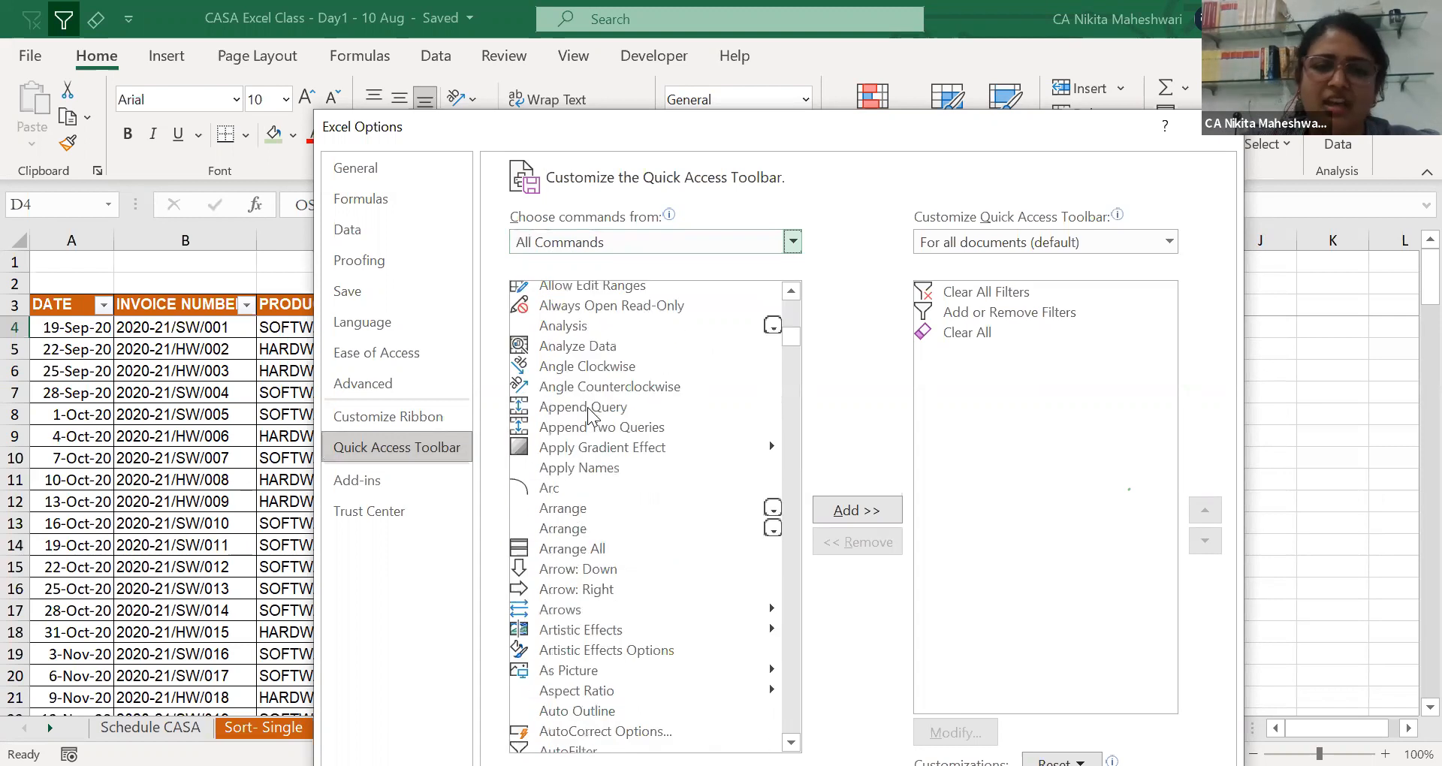
{"action": "scroll", "coordinate": [590, 414], "scroll_direction": "up", "scroll_amount": 12}
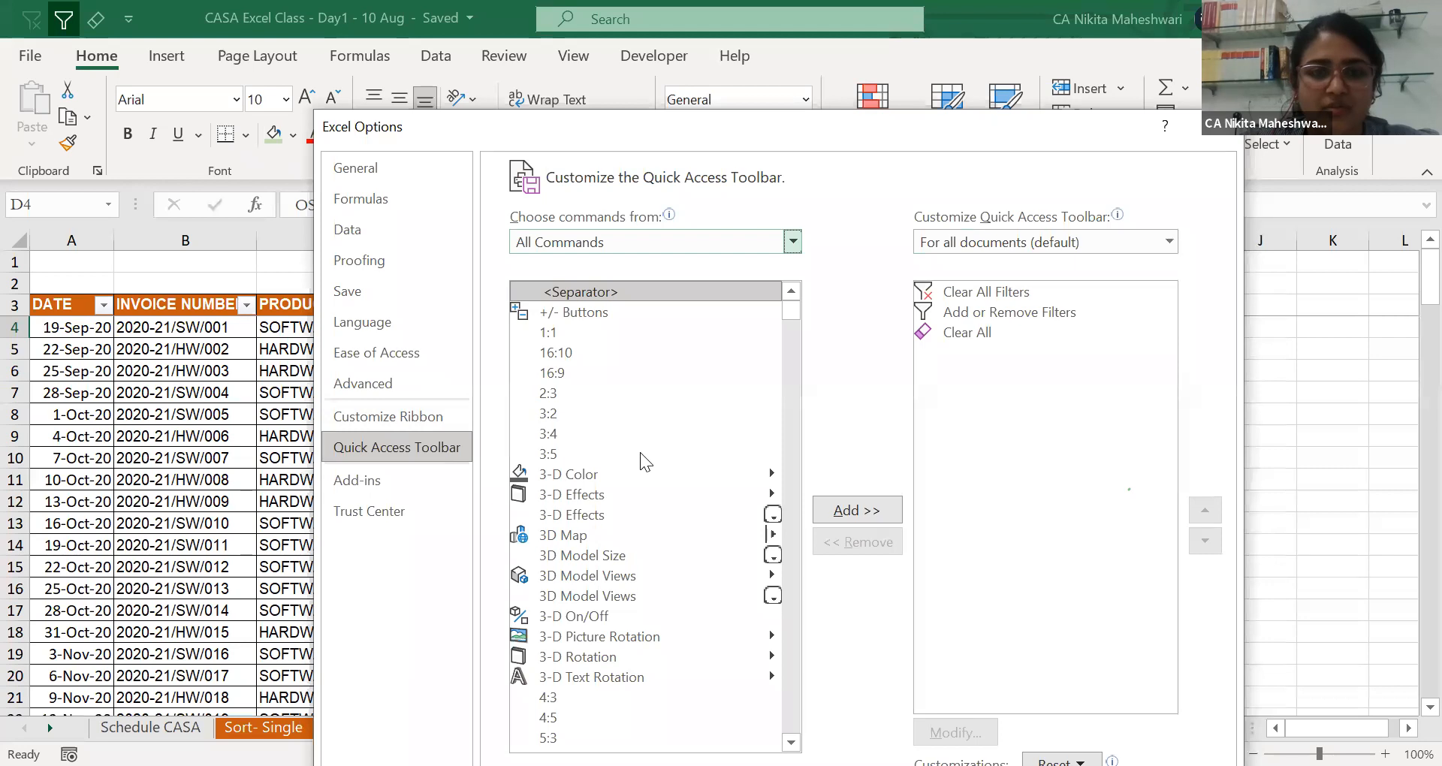
{"action": "scroll", "coordinate": [640, 453], "scroll_direction": "down", "scroll_amount": 15}
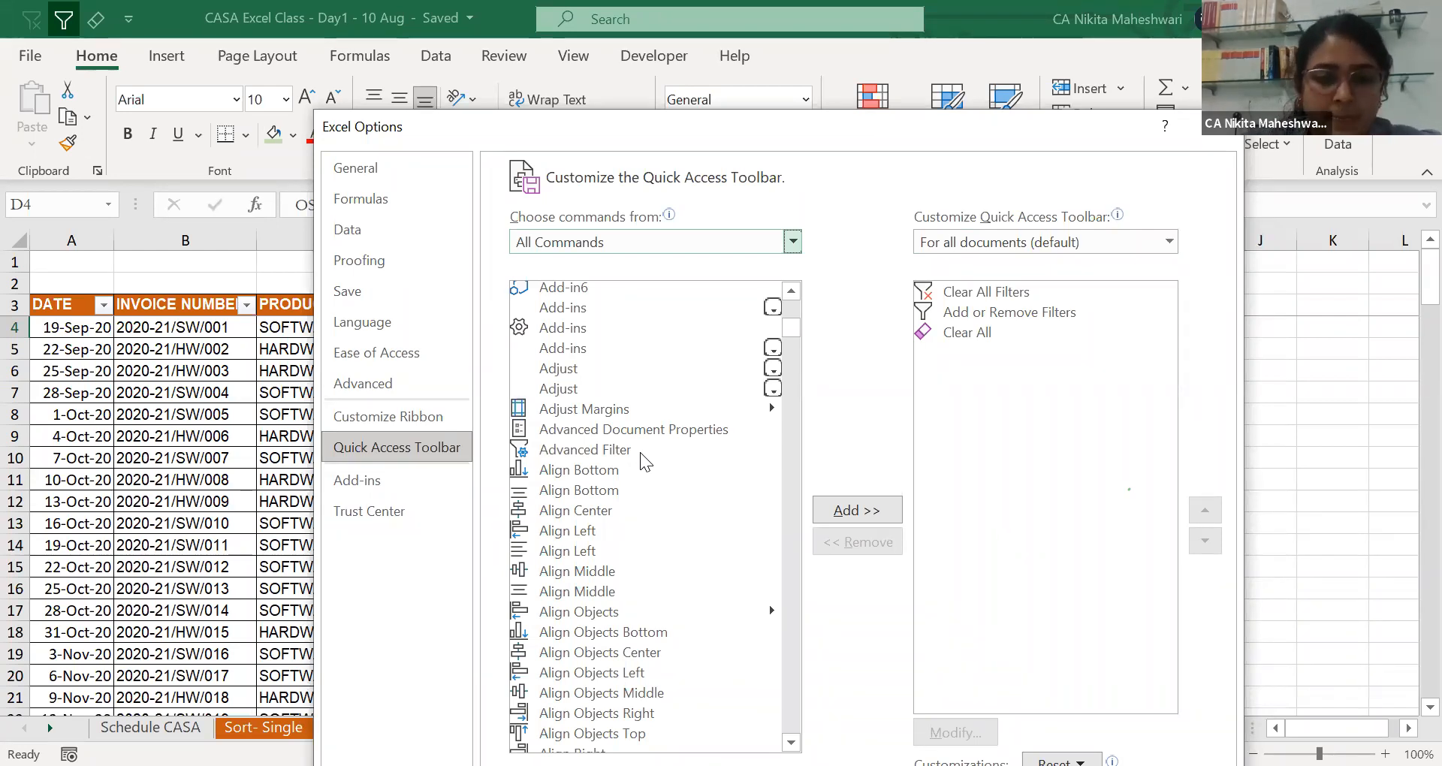
{"action": "scroll", "coordinate": [640, 452], "scroll_direction": "down", "scroll_amount": 20}
{"action": "scroll", "coordinate": [640, 453], "scroll_direction": "up", "scroll_amount": 6}
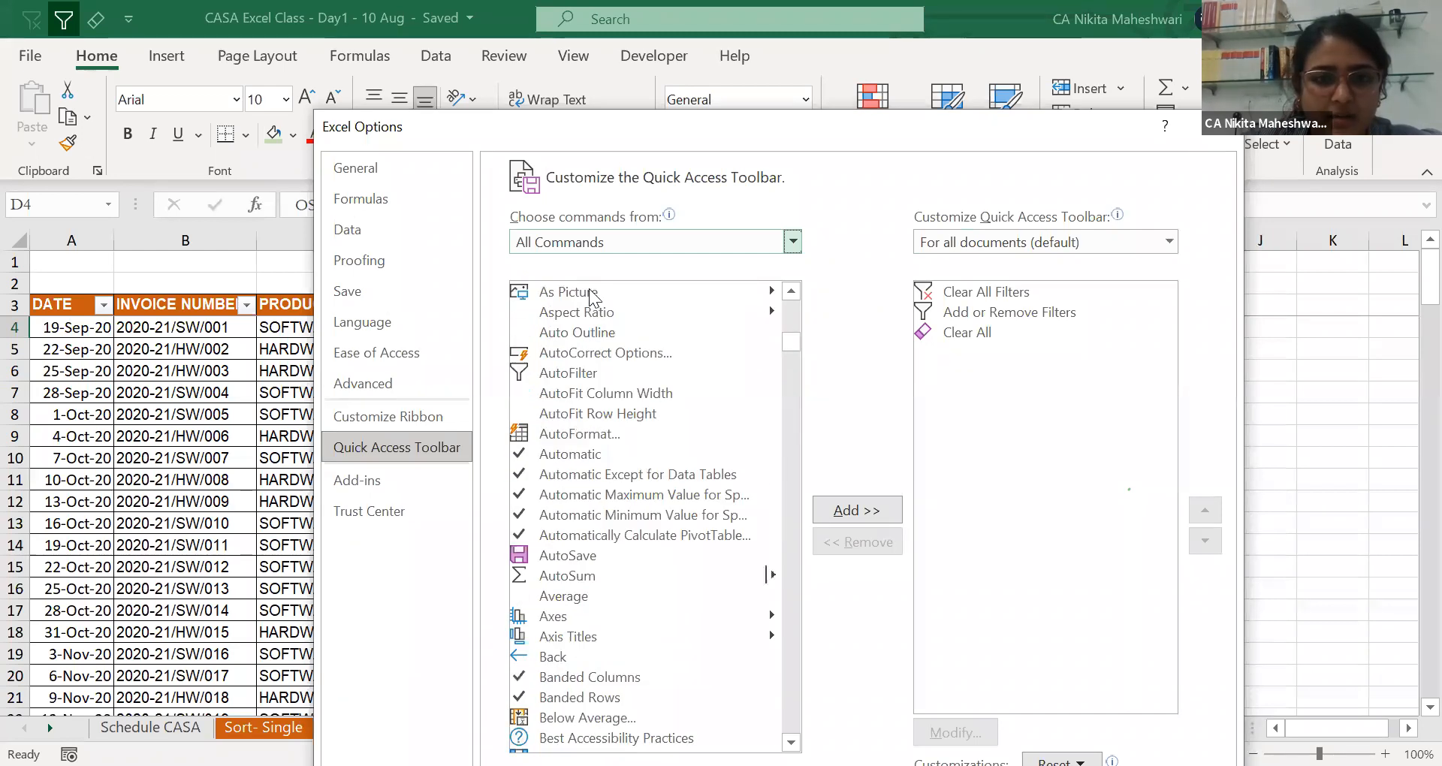
{"action": "left_click", "coordinate": [583, 379]}
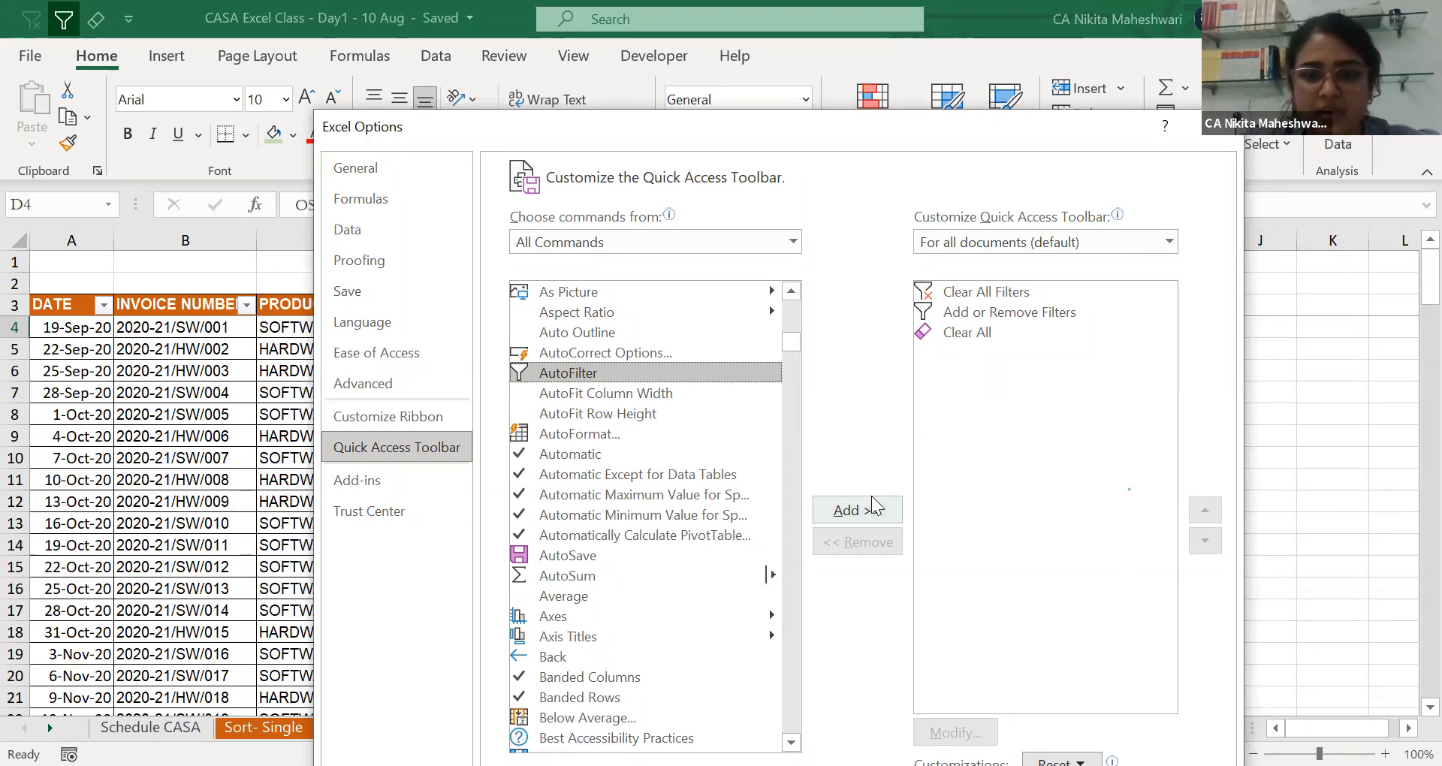
{"action": "left_click", "coordinate": [872, 515]}
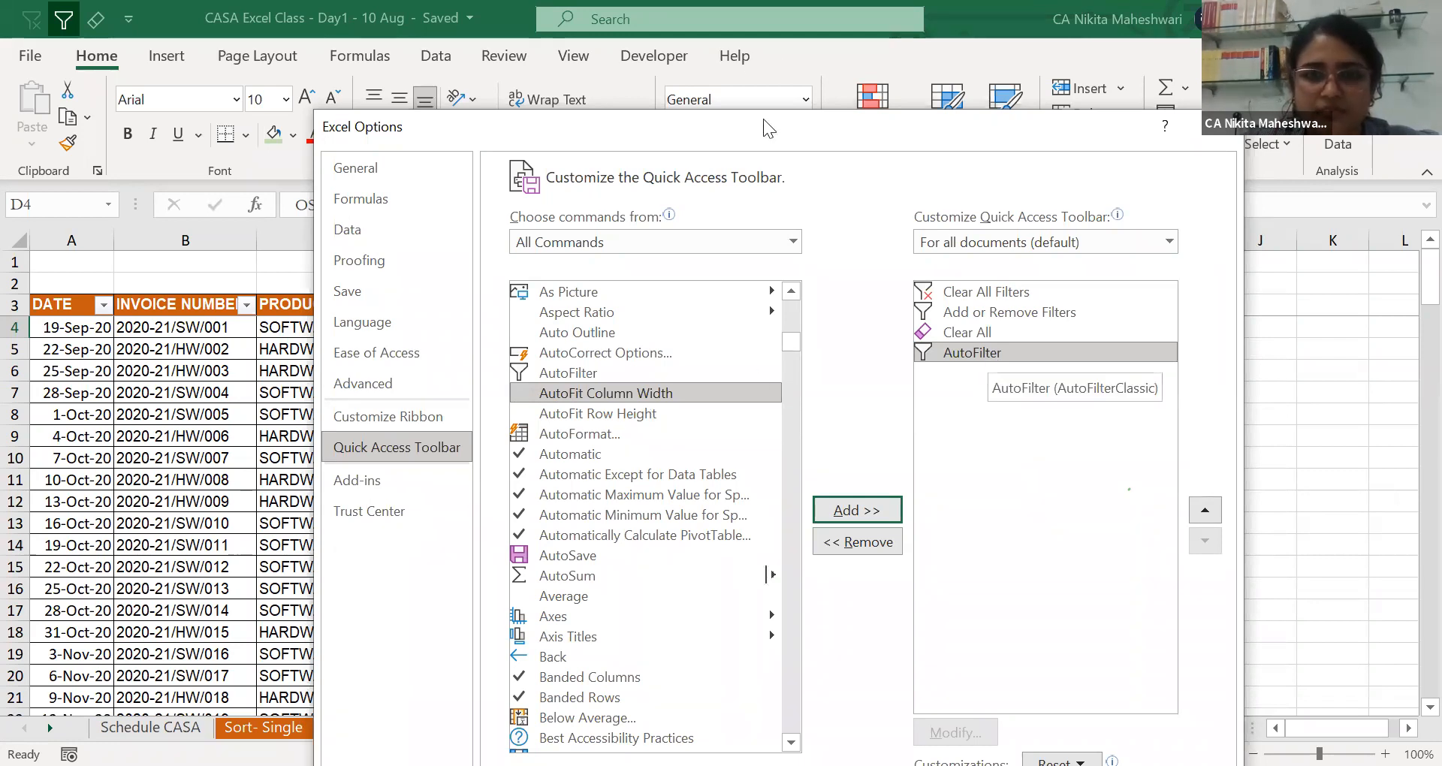
{"action": "left_click_drag", "start_coordinate": [763, 118], "coordinate": [774, 52]}
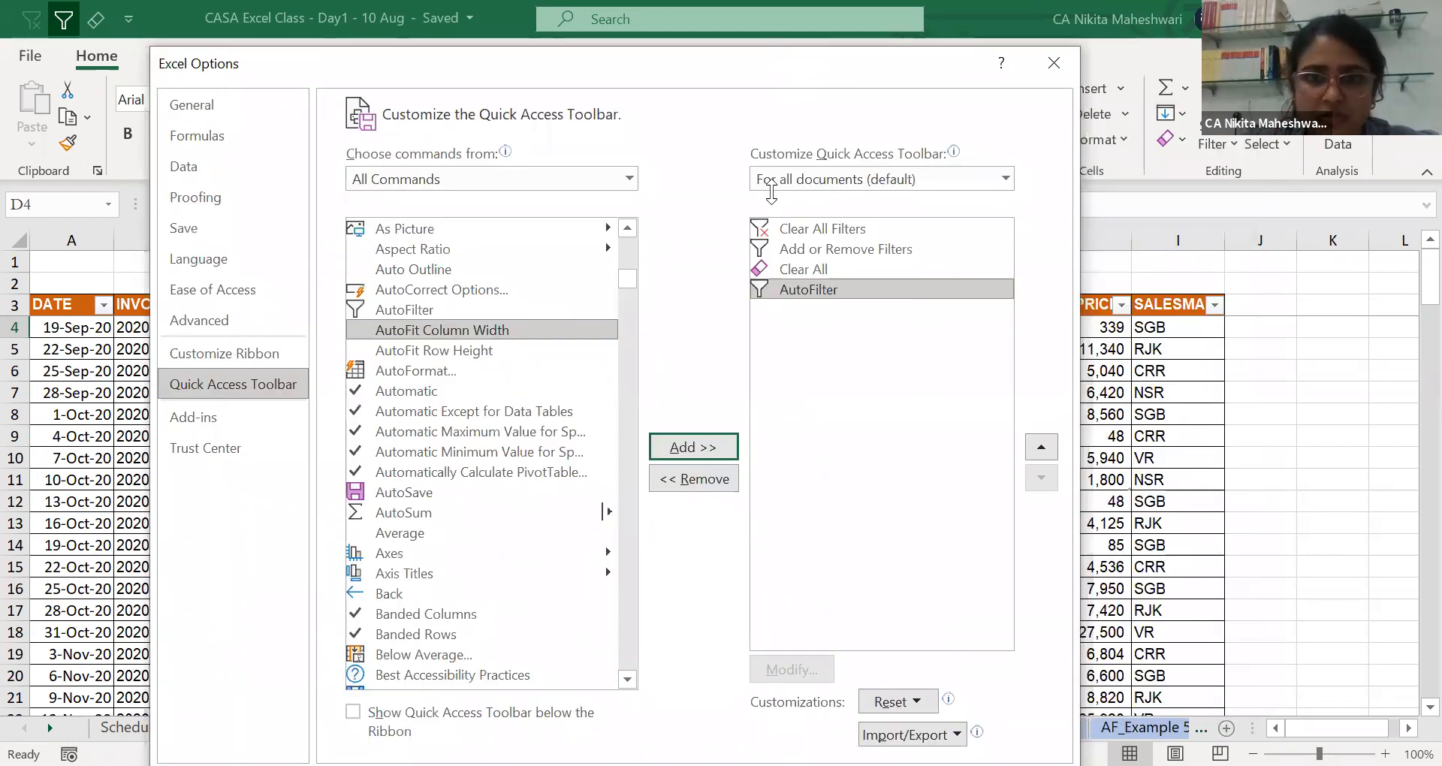
{"action": "left_click_drag", "start_coordinate": [753, 213], "coordinate": [736, 105]}
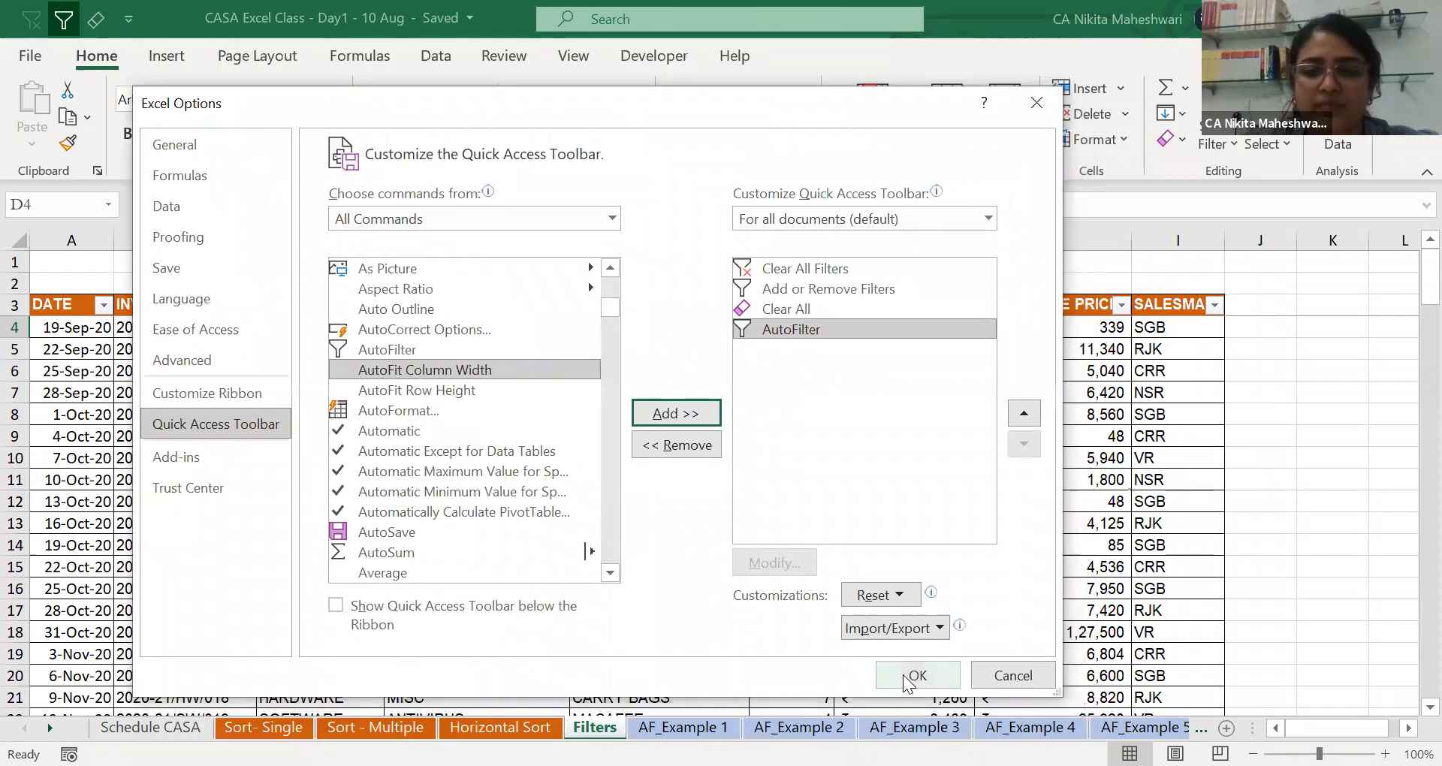
{"action": "left_click", "coordinate": [905, 680]}
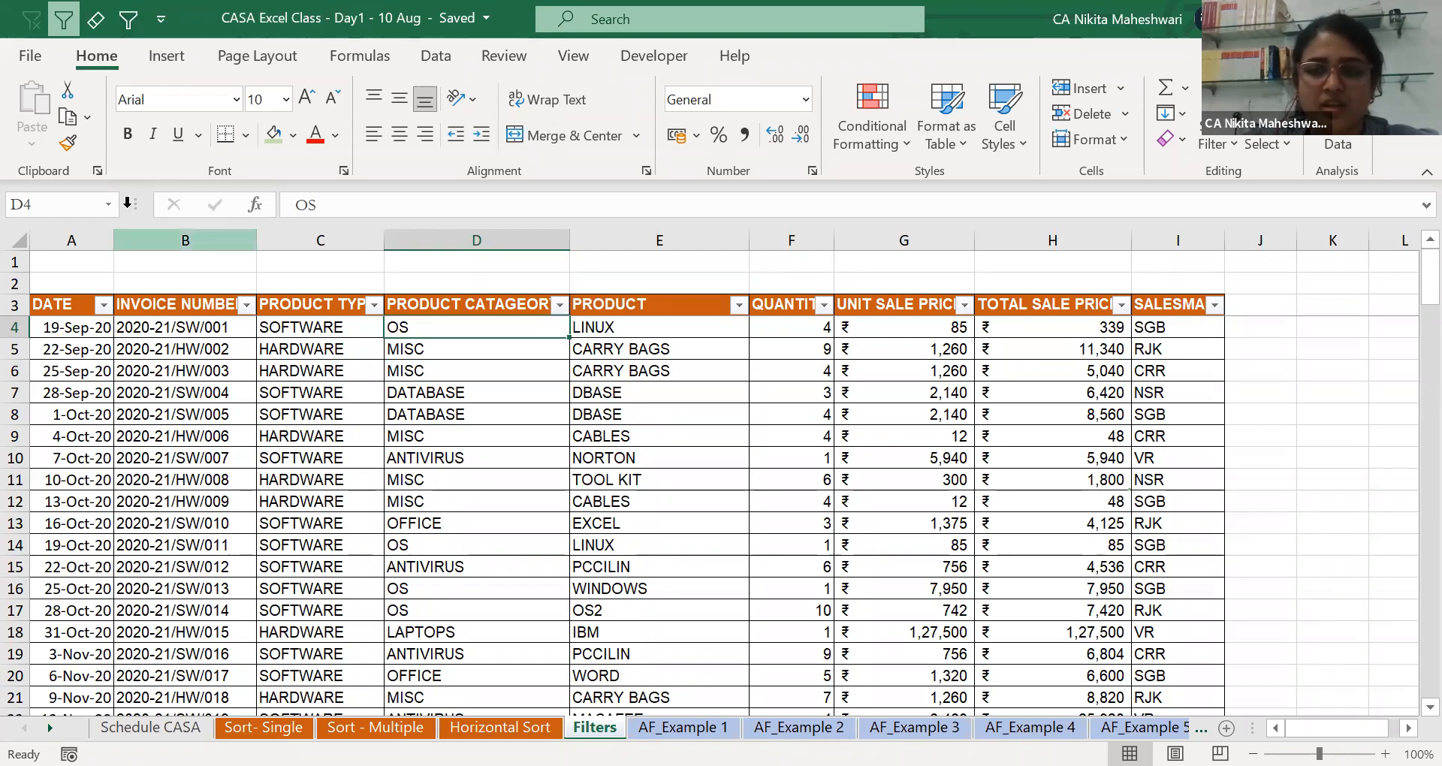
Remove the filter from the sales table's header row and select the PRODUCT CATAGEORY header.
{"action": "left_click", "coordinate": [316, 481]}
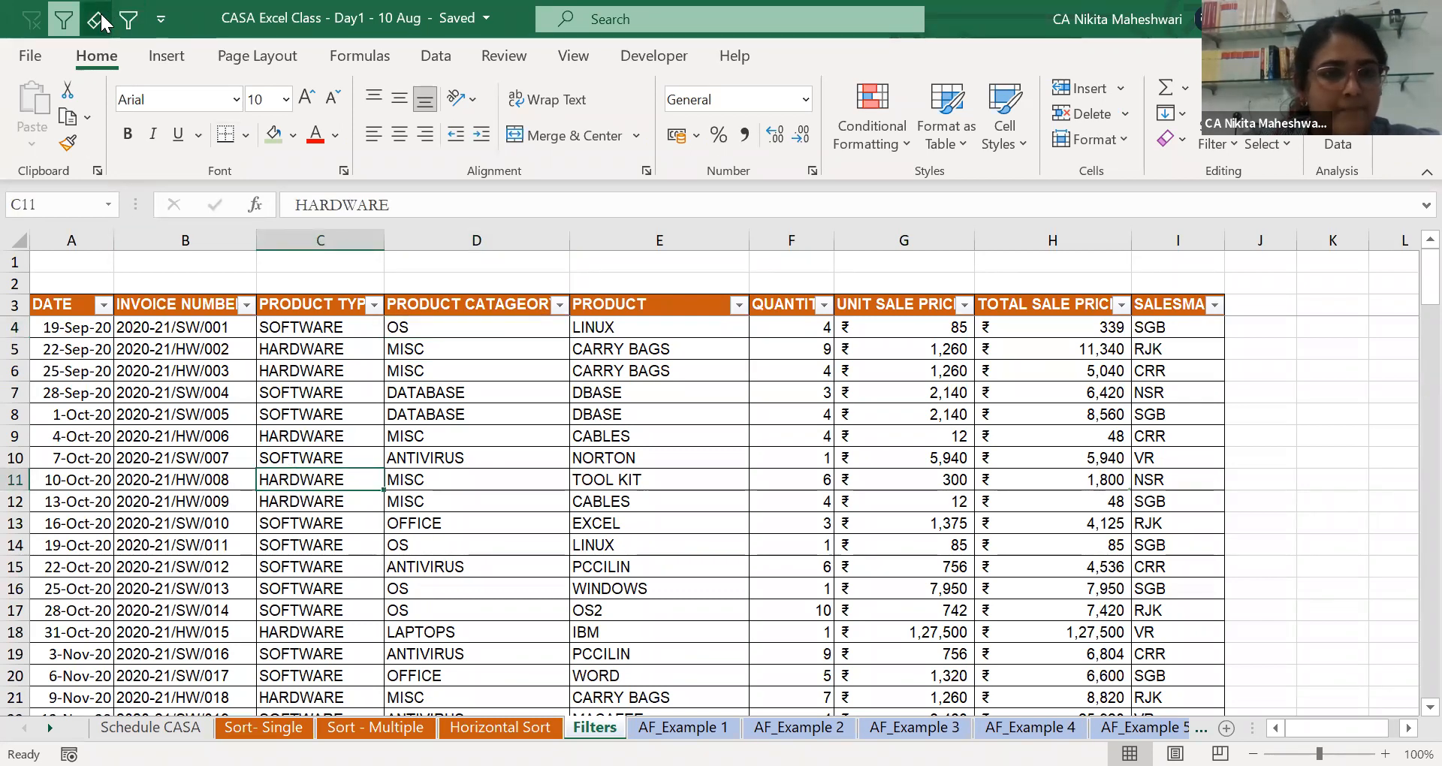
{"action": "left_click", "coordinate": [289, 304]}
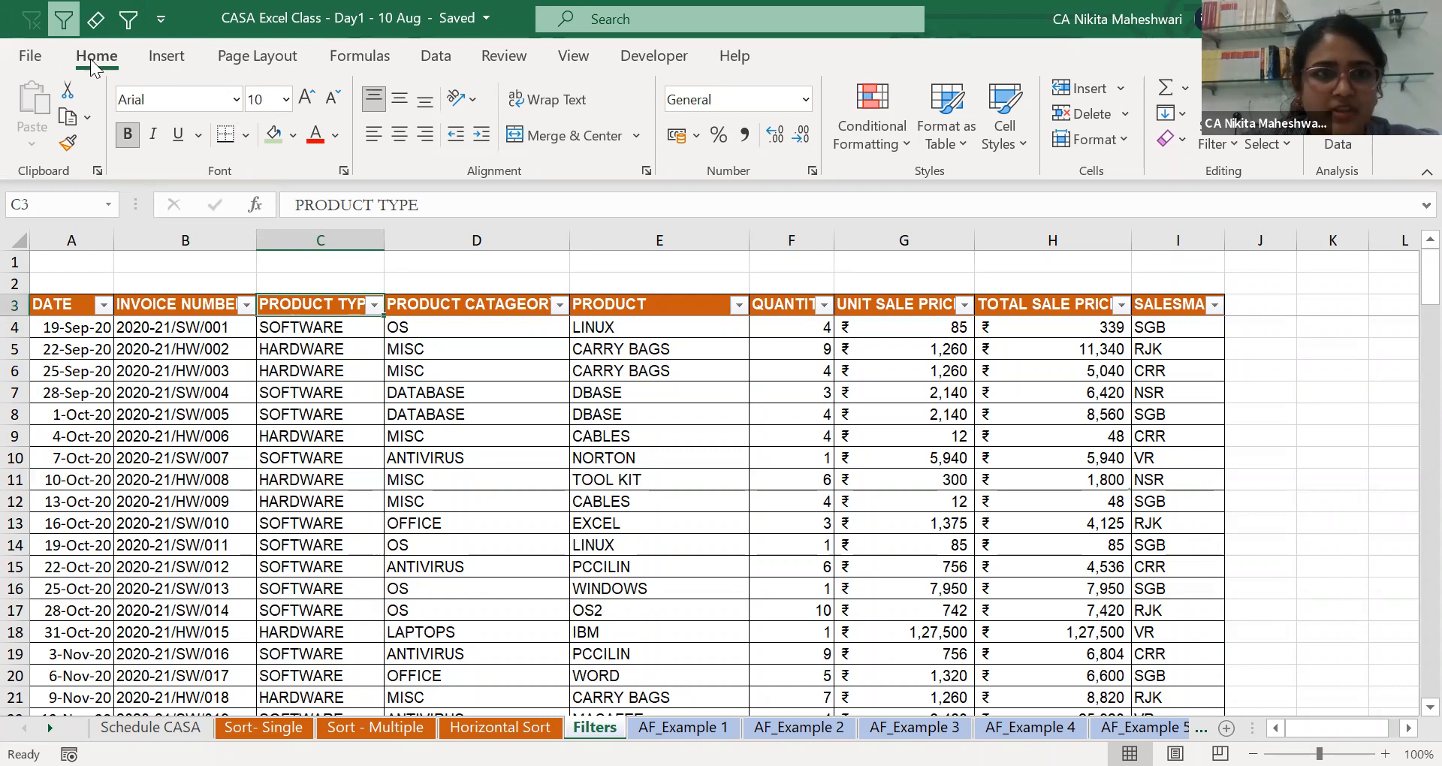
{"action": "left_click", "coordinate": [436, 55]}
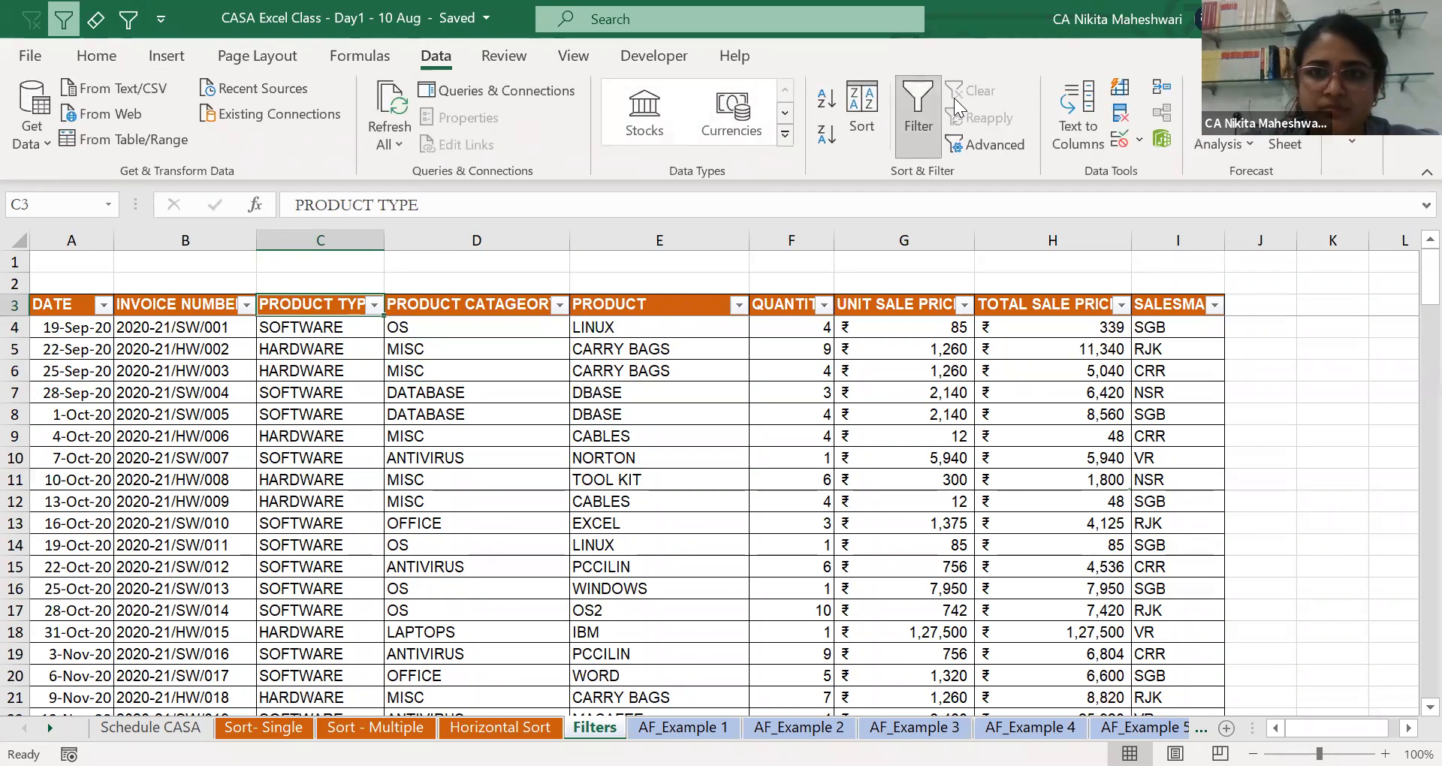
{"action": "left_click", "coordinate": [918, 113]}
{"action": "left_click", "coordinate": [653, 349]}
{"action": "left_click", "coordinate": [480, 348]}
{"action": "left_click", "coordinate": [519, 306]}
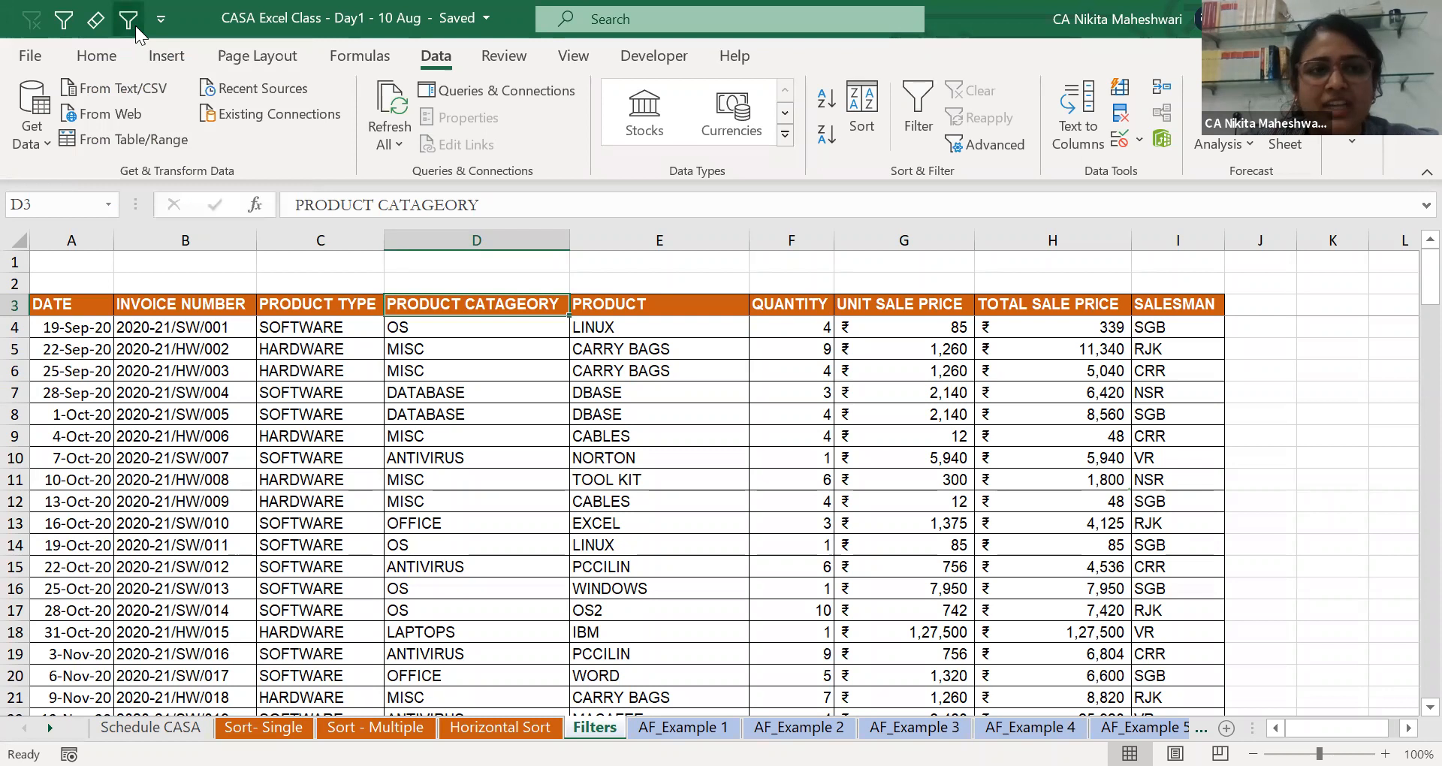
Add the filter to the sales table's header row with the Add or Remove Filters command and remove it again.
{"action": "left_click", "coordinate": [96, 56]}
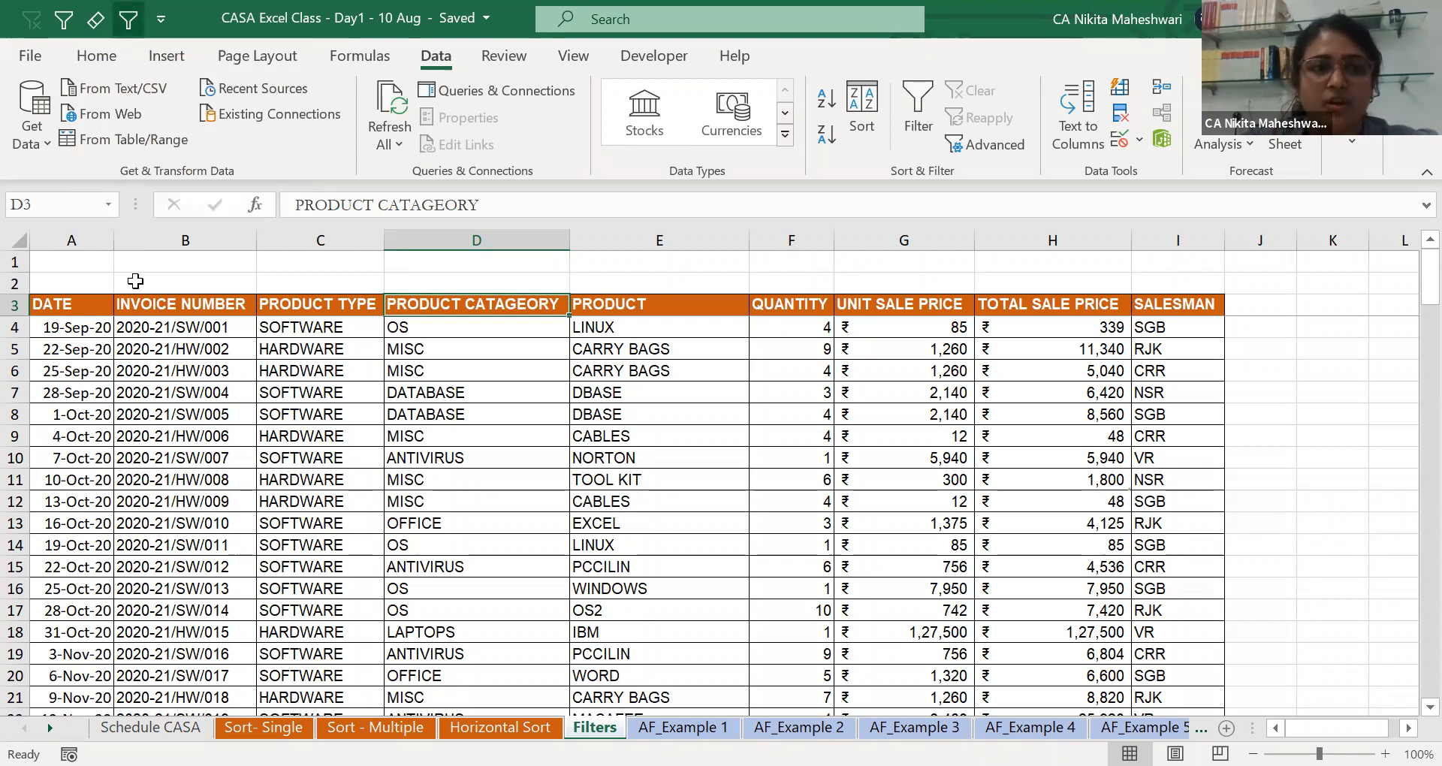
{"action": "key", "text": "alt"}
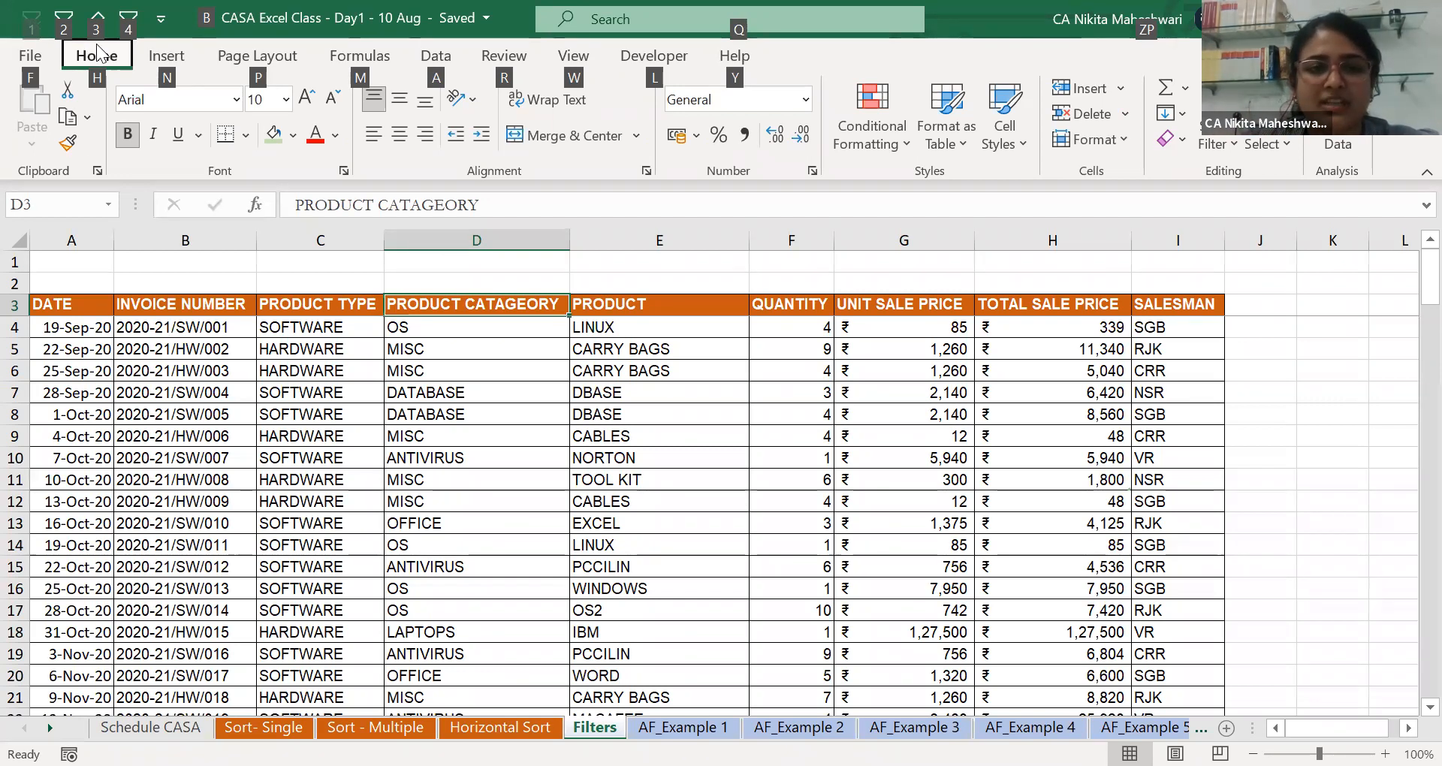
{"action": "key", "text": "2"}
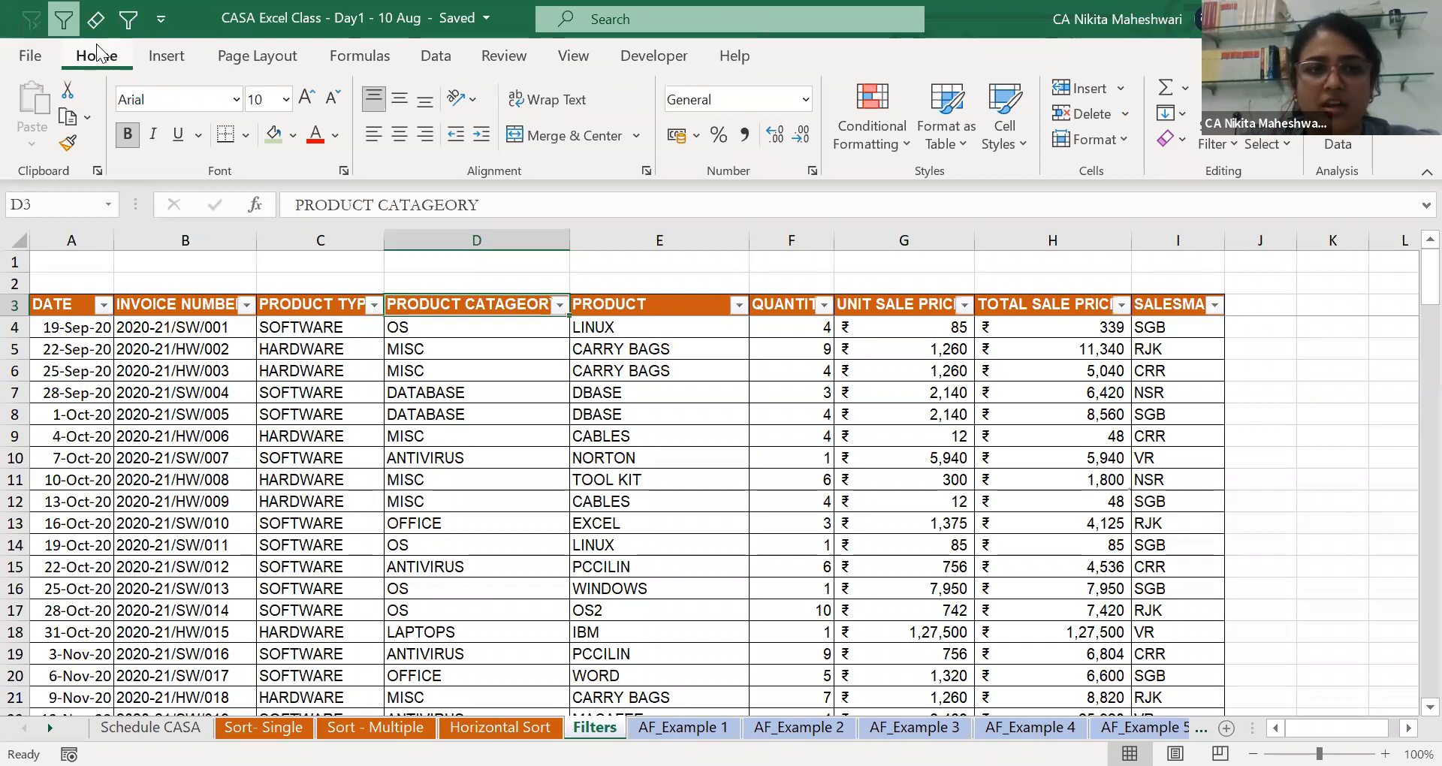
{"action": "key", "text": "alt"}
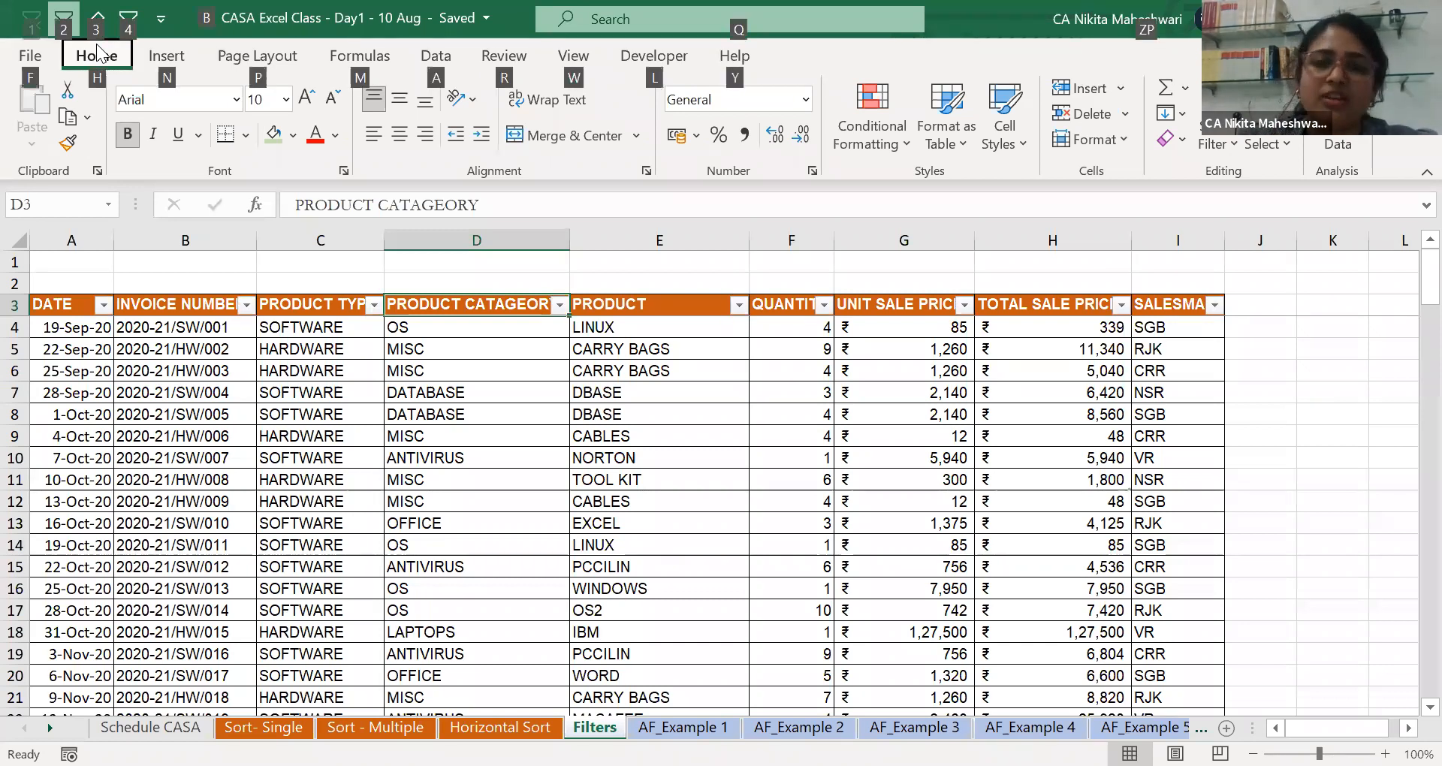
{"action": "key", "text": "2"}
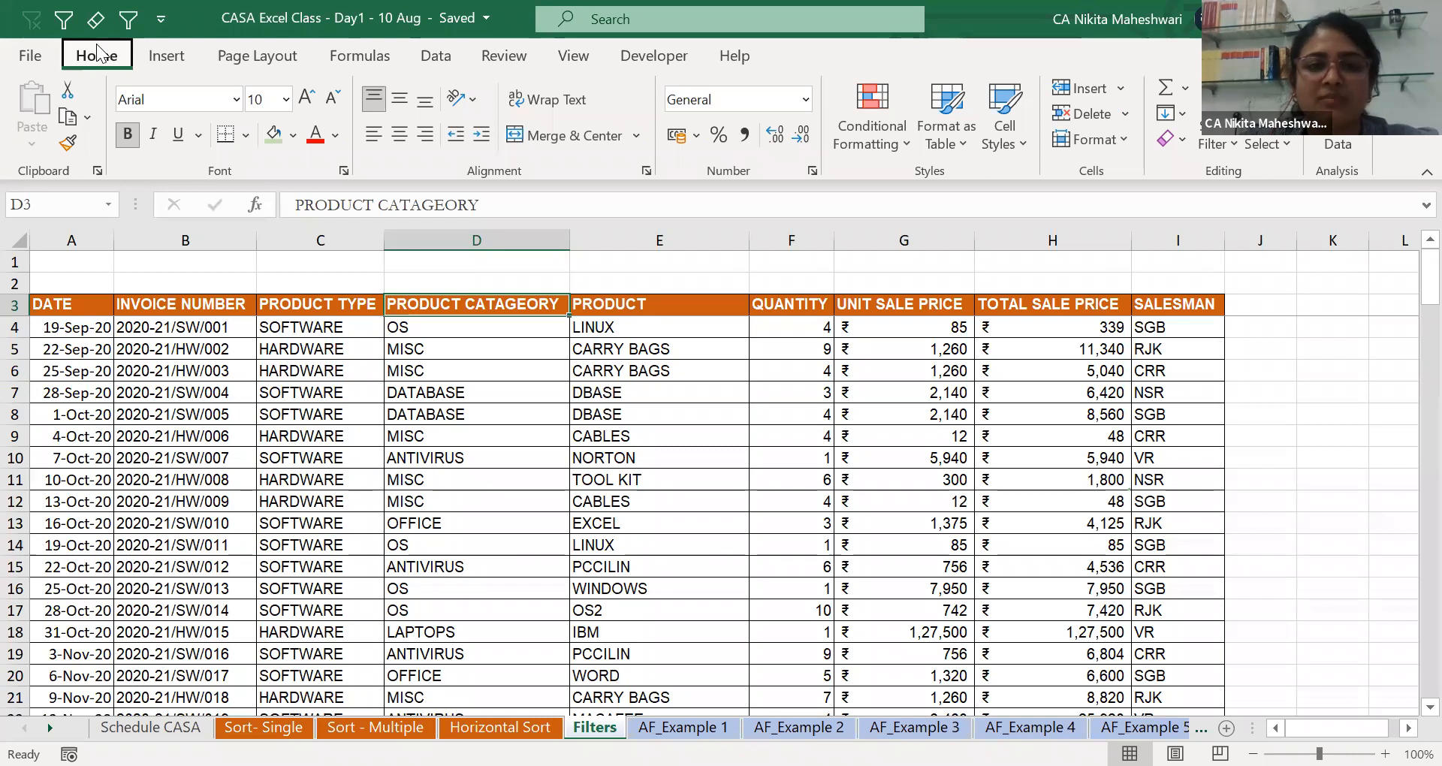
Turn on filtering for the sales table and exclude DATABASE from the PRODUCT CATAGEORY column.
{"action": "key", "text": "2"}
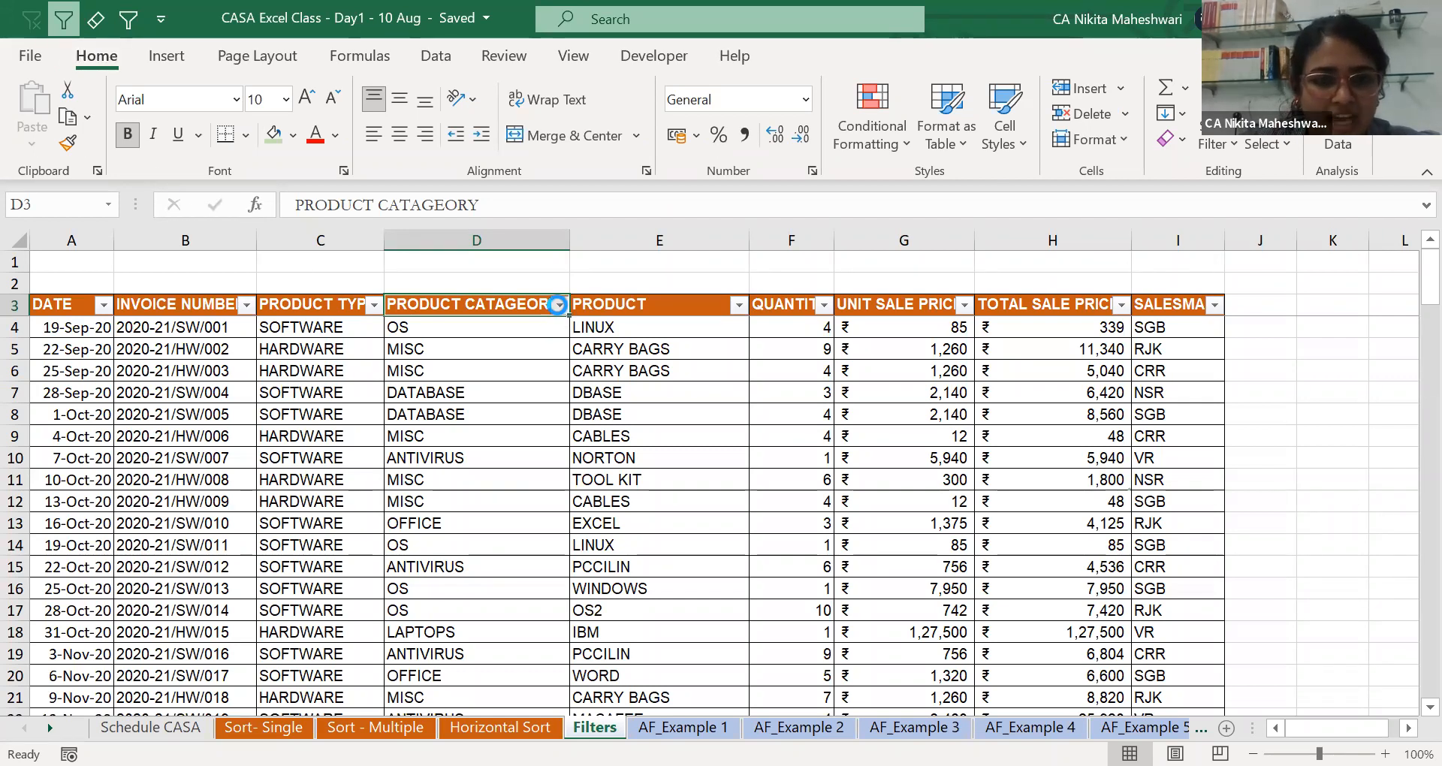
{"action": "left_click", "coordinate": [557, 305]}
{"action": "left_click", "coordinate": [413, 572]}
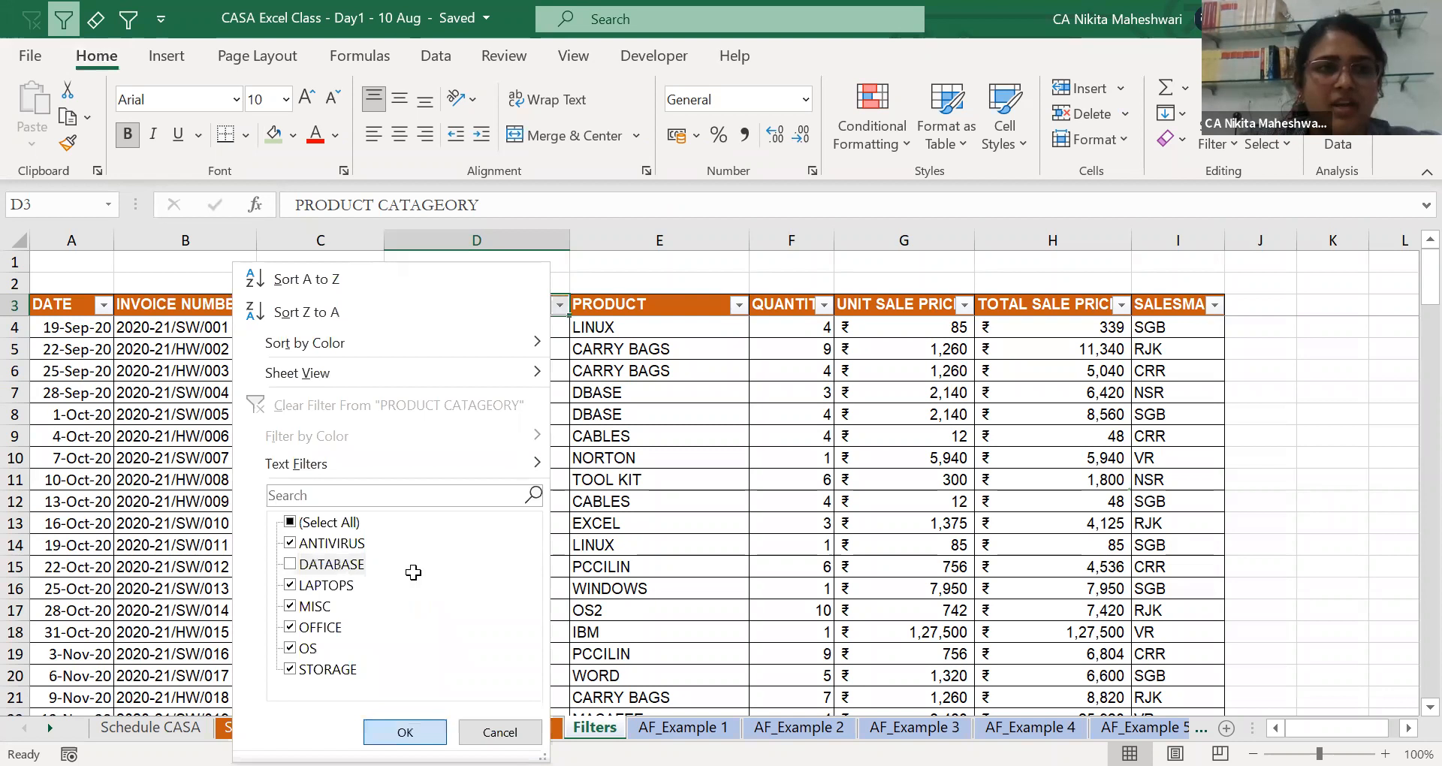
{"action": "left_click", "coordinate": [405, 731]}
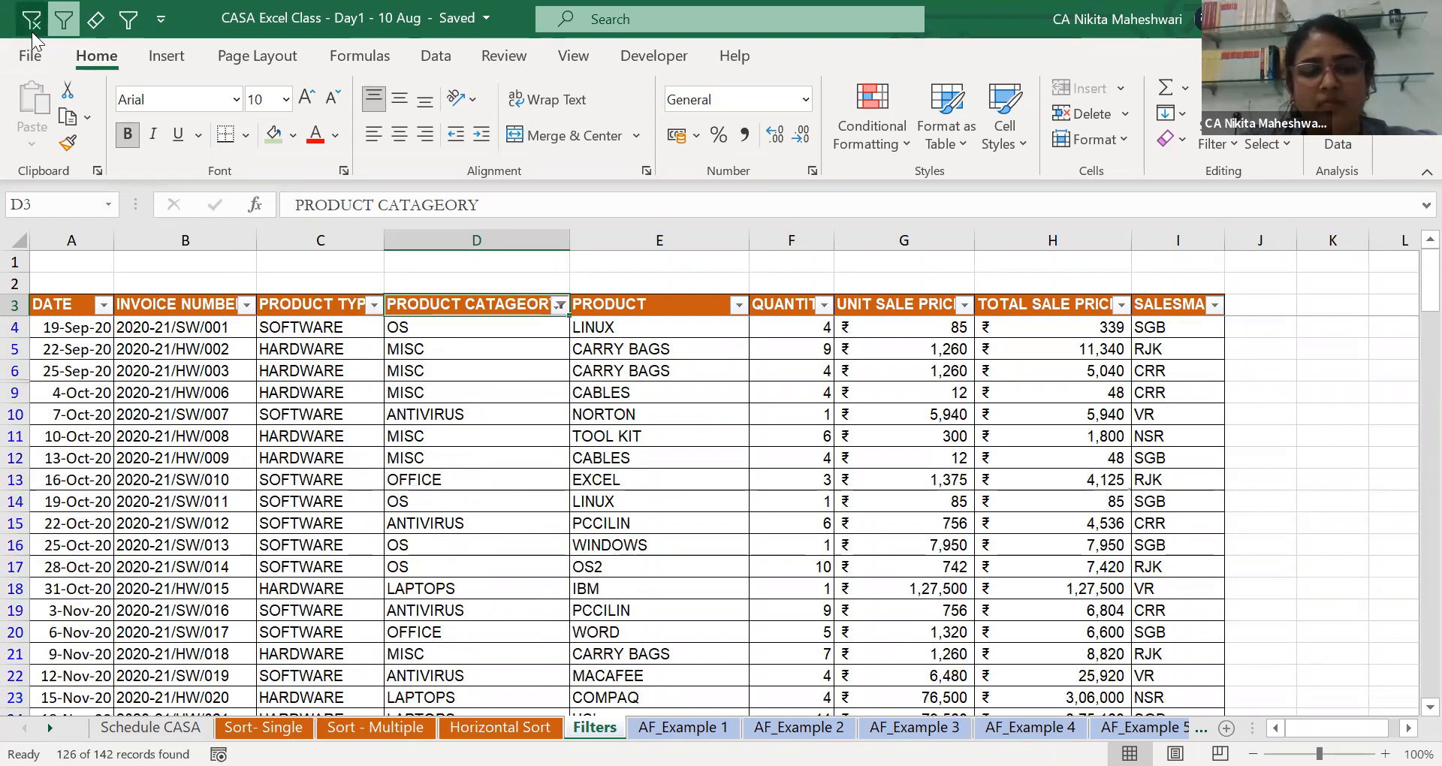
Clear the PRODUCT CATAGEORY filter with the Clear All Filters command, keeping the header filters on.
{"action": "key", "text": "alt"}
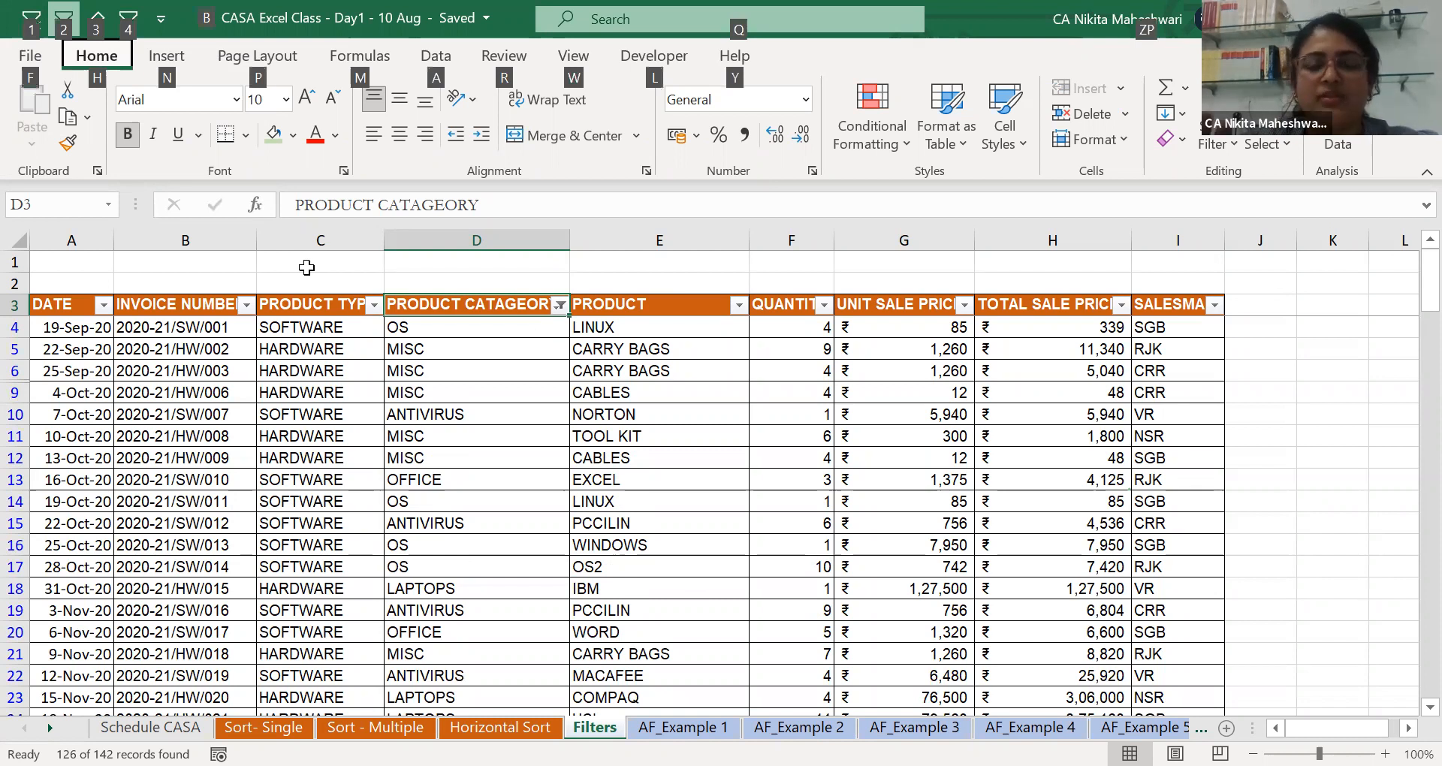
{"action": "key", "text": "1"}
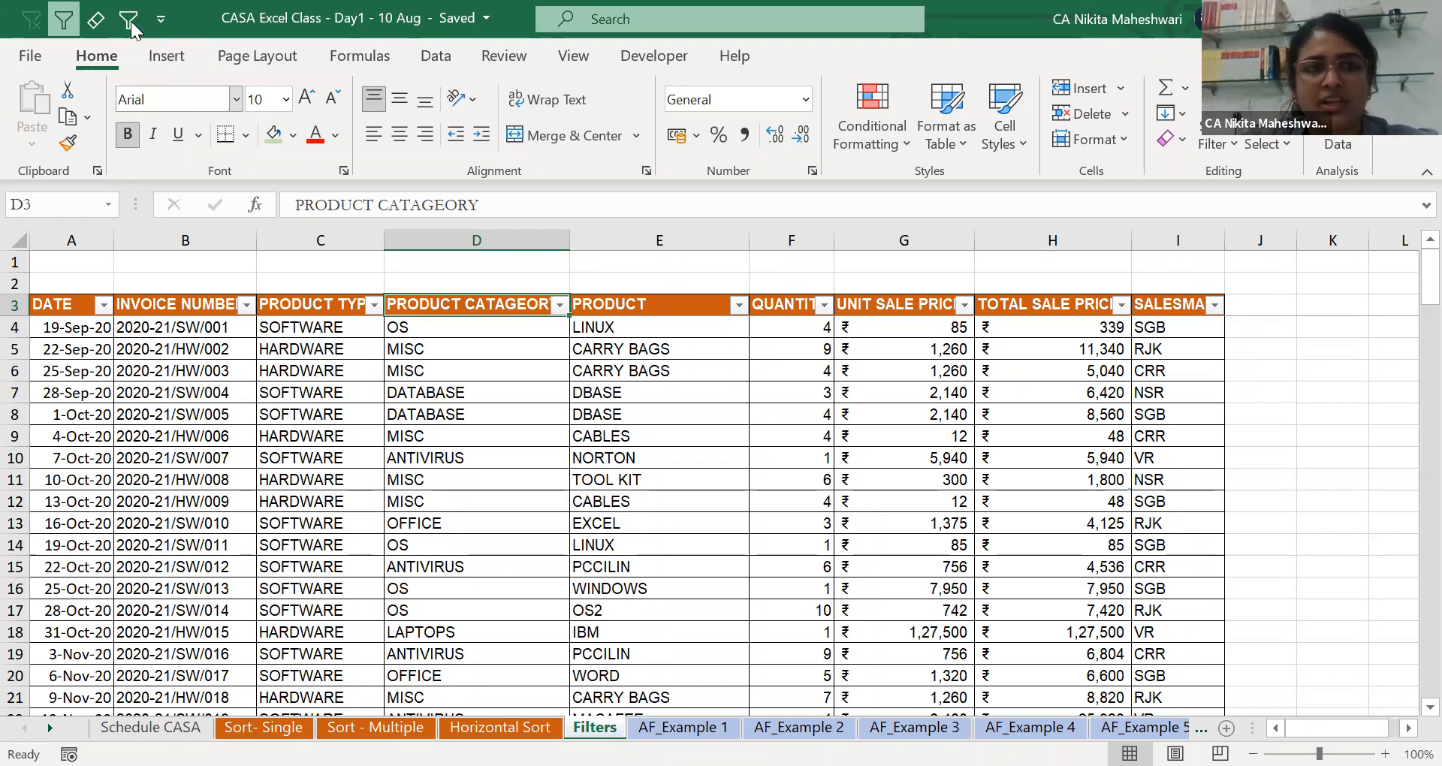
{"action": "key", "text": "alt"}
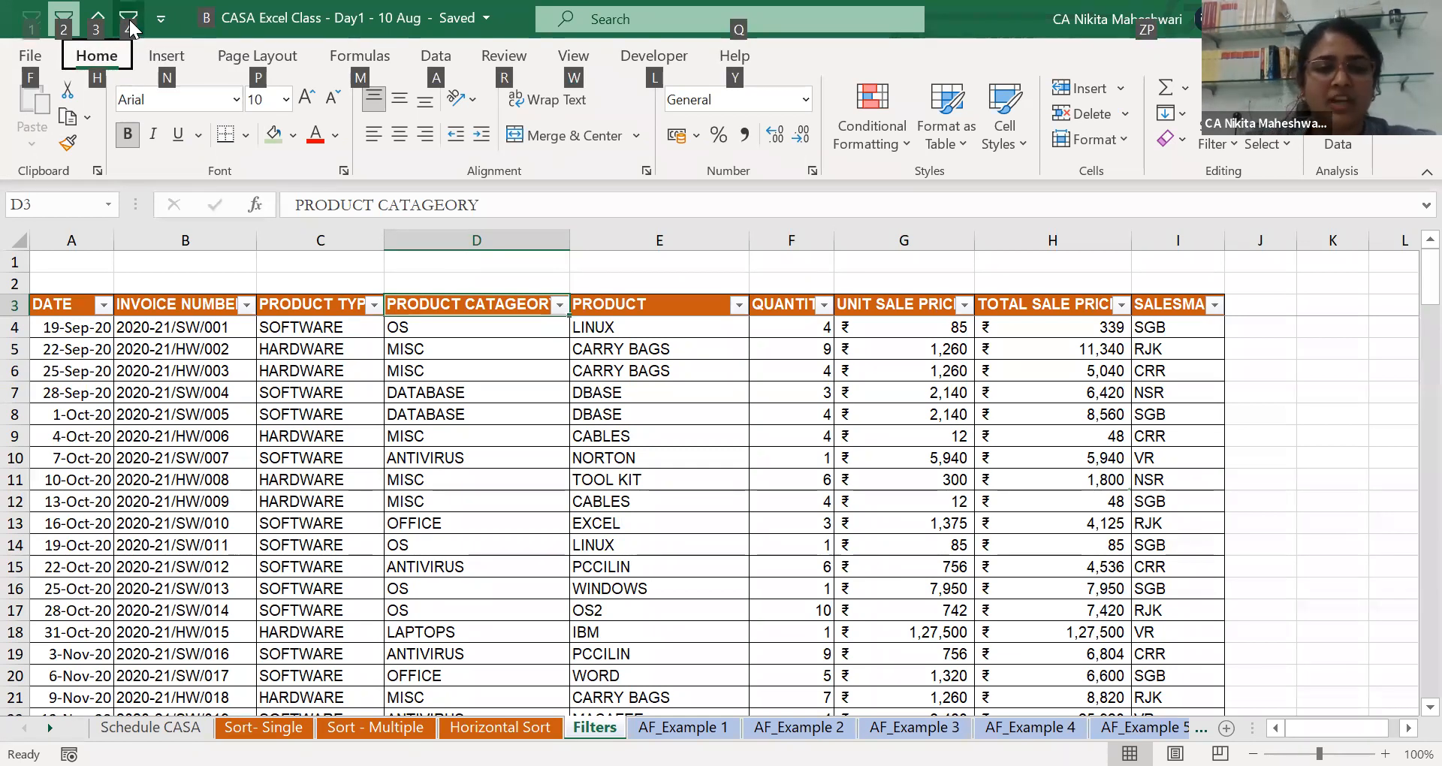
{"action": "key", "text": "alt"}
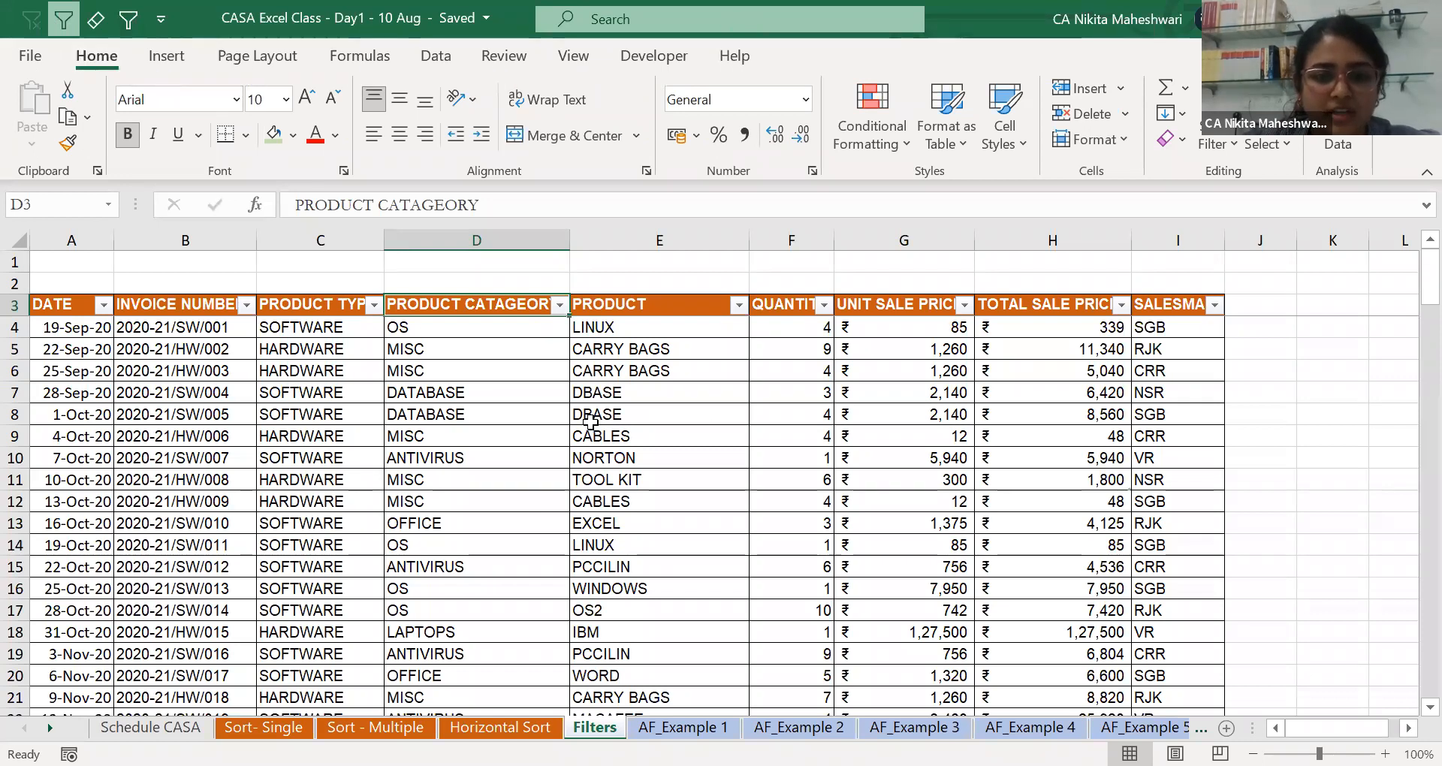
Look through the command categories in the Quick Access Toolbar customization of Excel Options and close it without changes.
{"action": "left_click", "coordinate": [739, 305]}
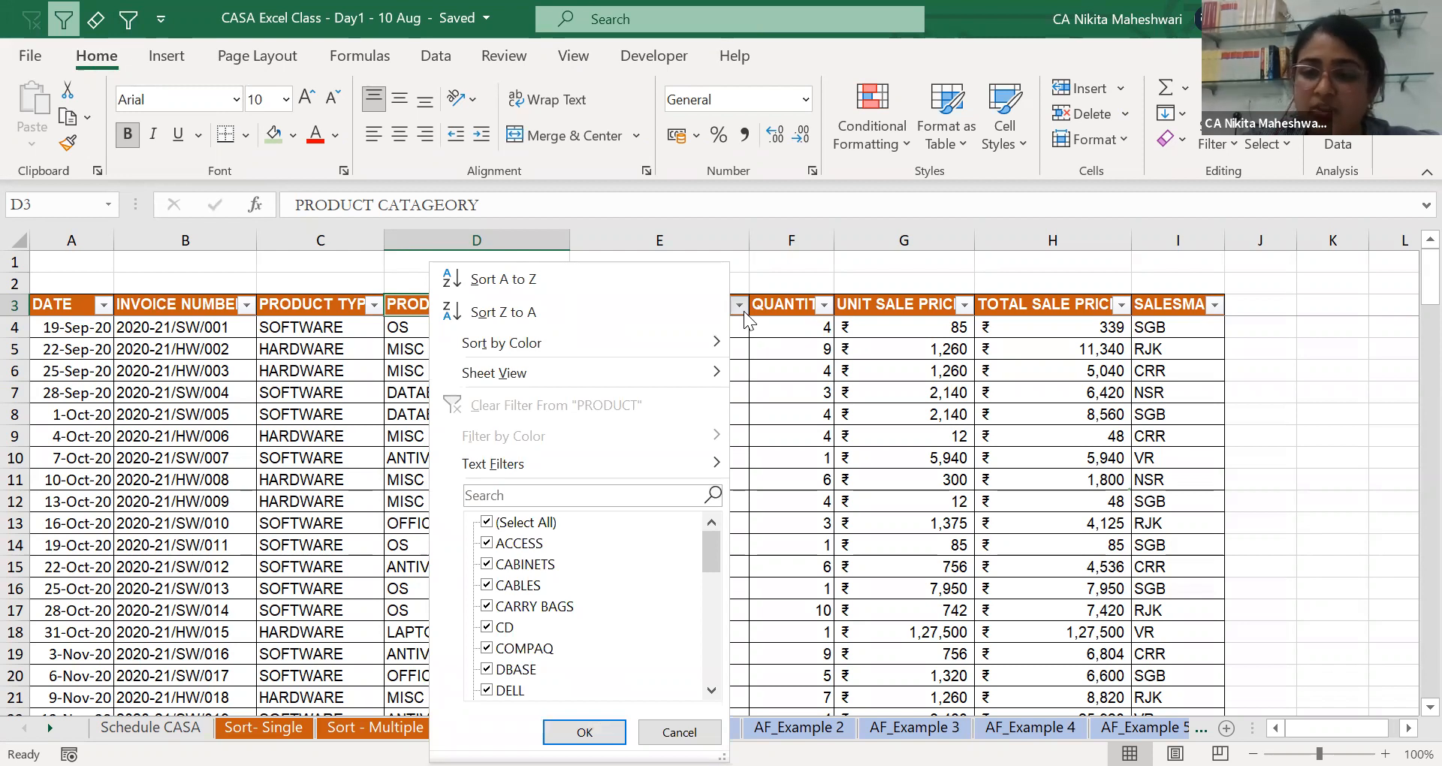
{"action": "left_click", "coordinate": [35, 54]}
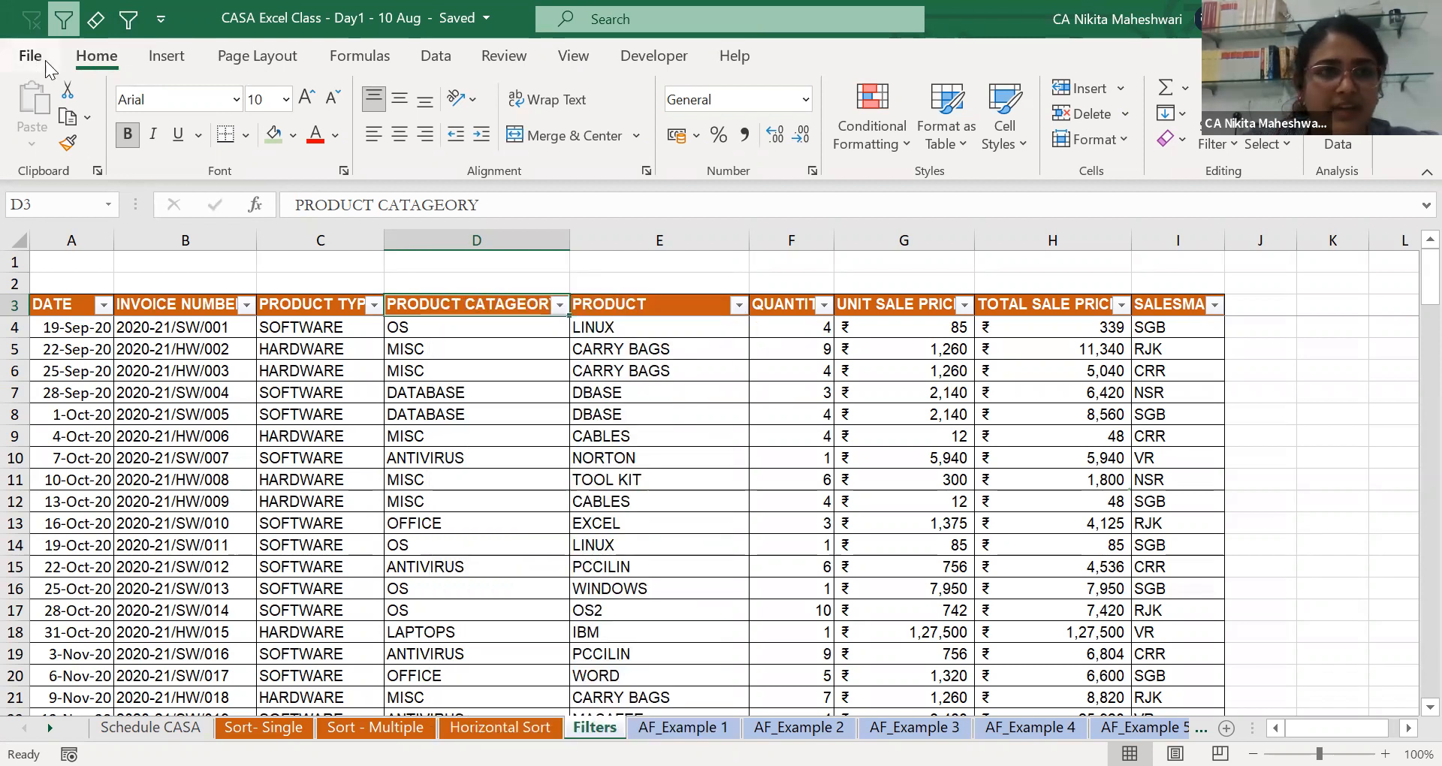
{"action": "left_click", "coordinate": [43, 59]}
{"action": "left_click", "coordinate": [103, 717]}
{"action": "left_click", "coordinate": [329, 337]}
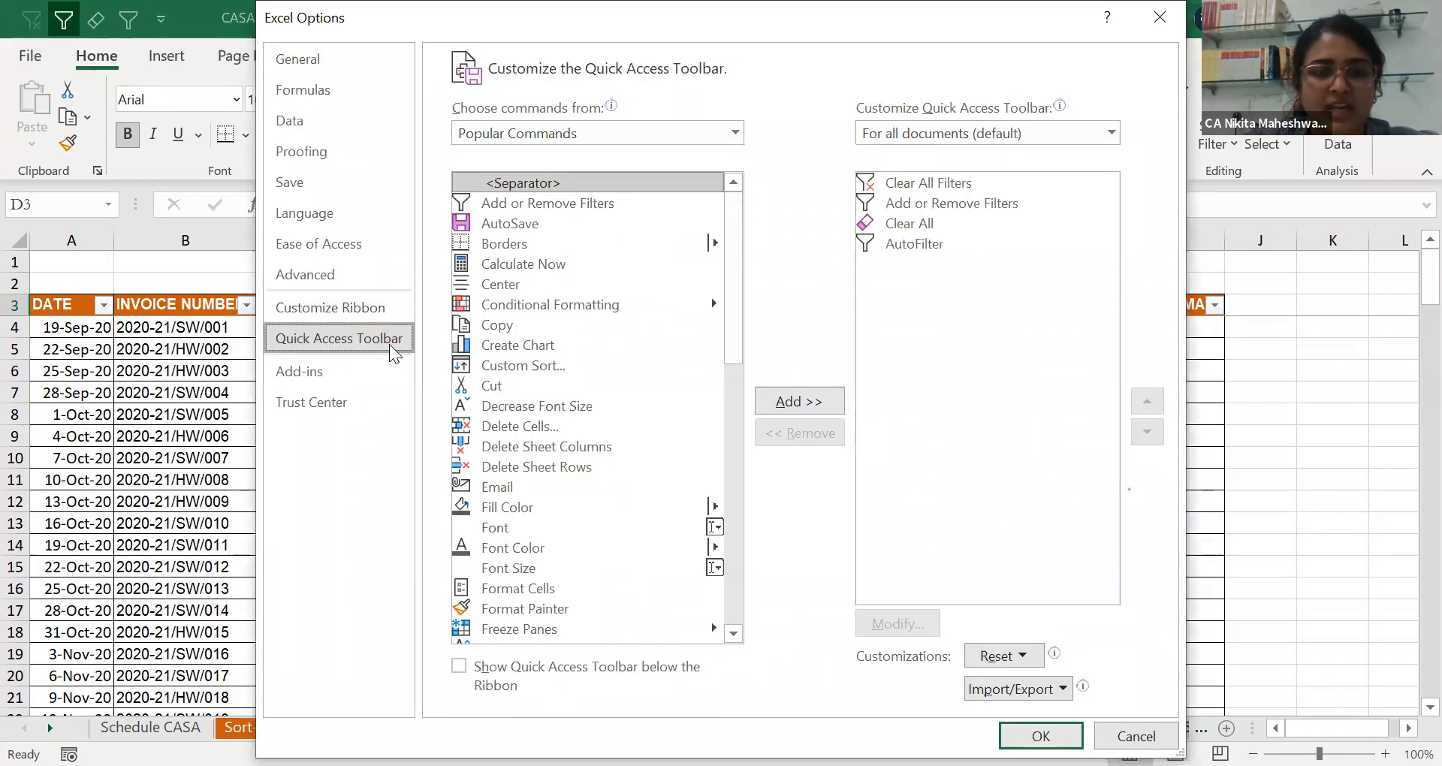
{"action": "left_click", "coordinate": [610, 135]}
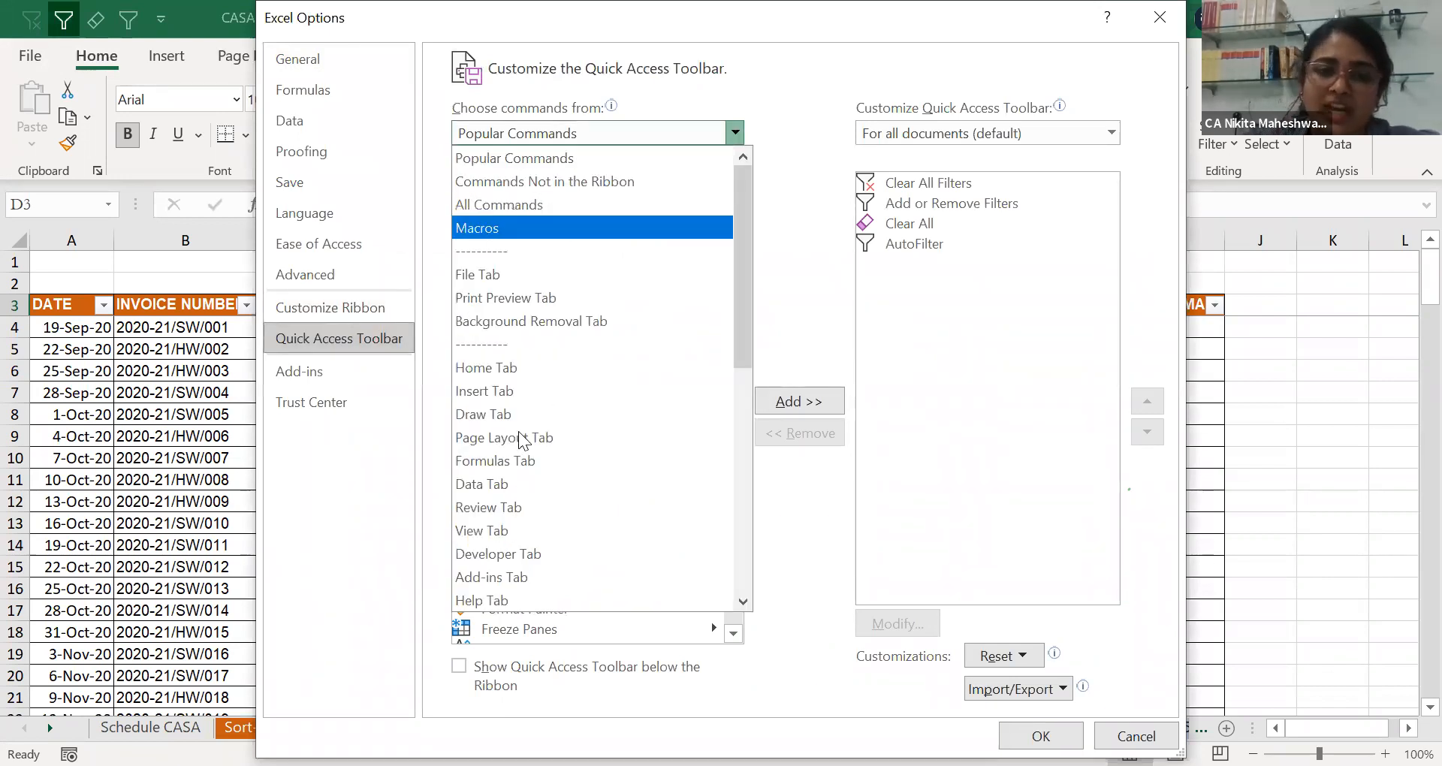
{"action": "left_click_drag", "start_coordinate": [736, 263], "coordinate": [691, 538]}
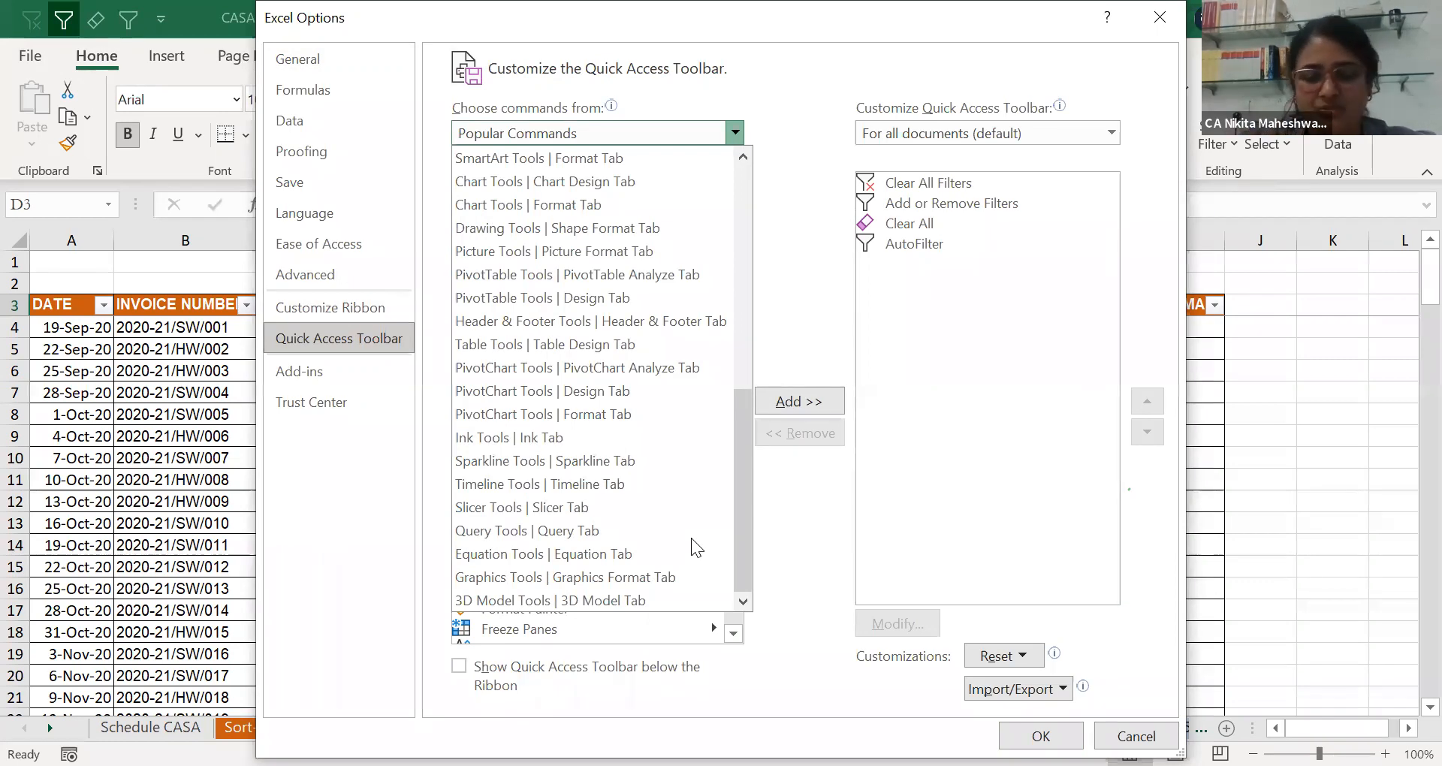
{"action": "left_click_drag", "start_coordinate": [739, 497], "coordinate": [781, 218]}
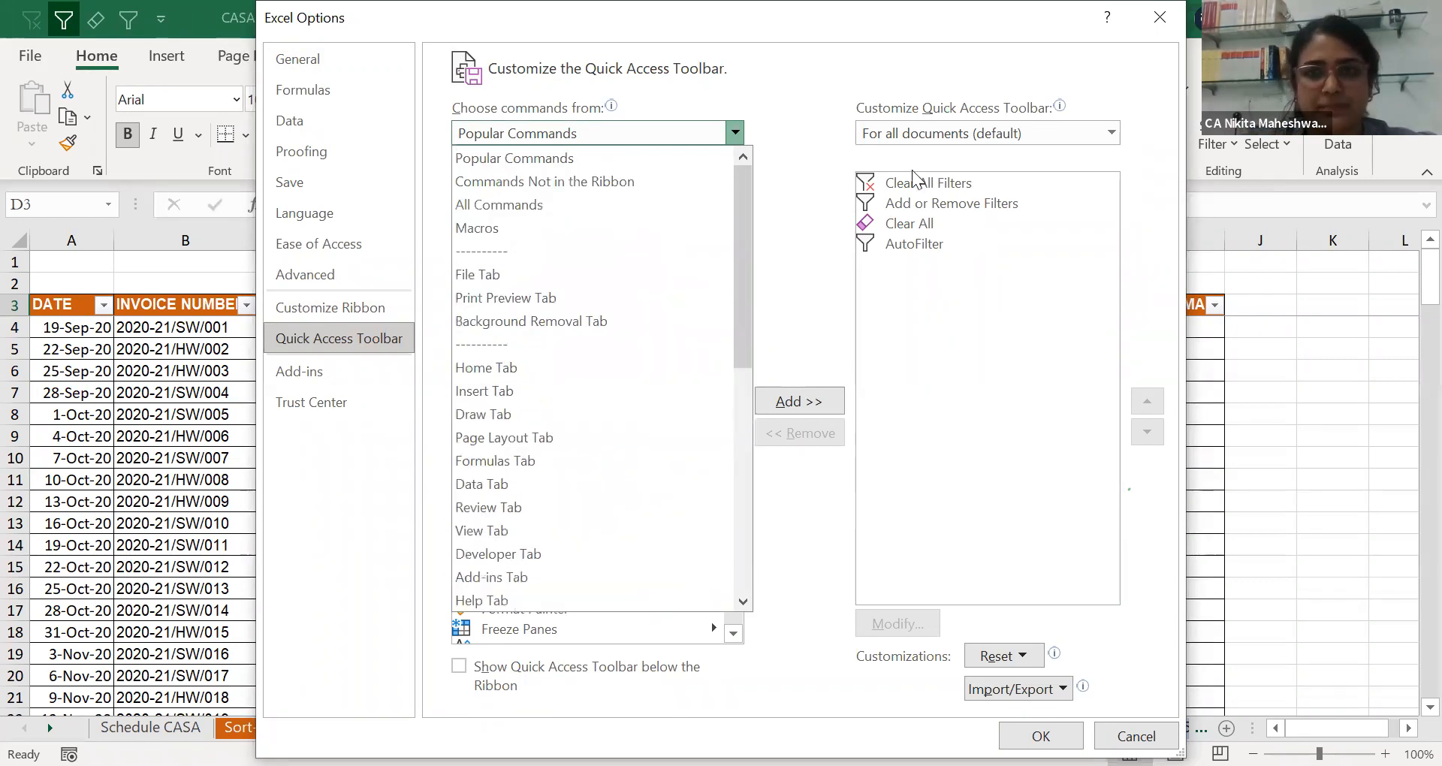
{"action": "left_click", "coordinate": [1163, 29]}
{"action": "left_click", "coordinate": [1161, 19]}
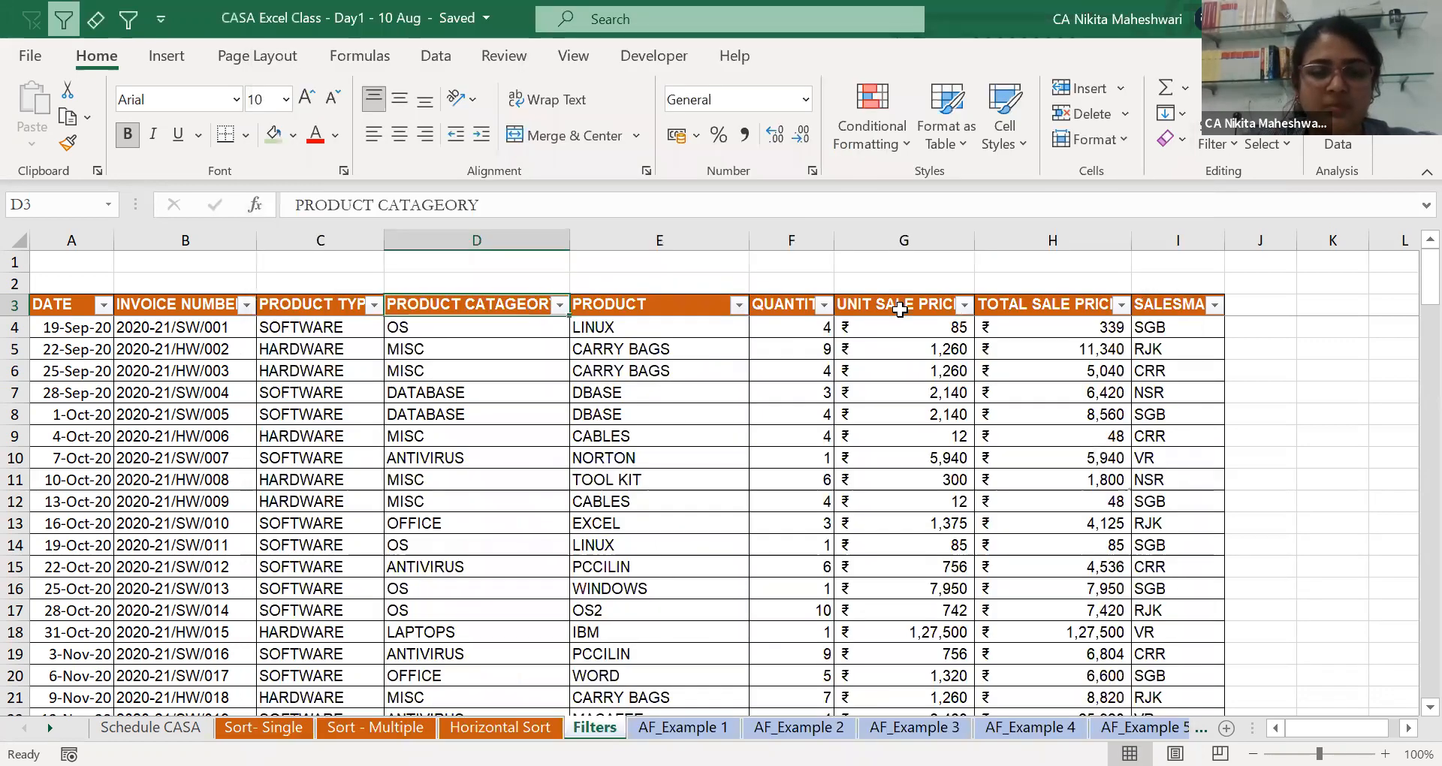
Filter the PRODUCT column to show only CABLES.
{"action": "left_click", "coordinate": [540, 458]}
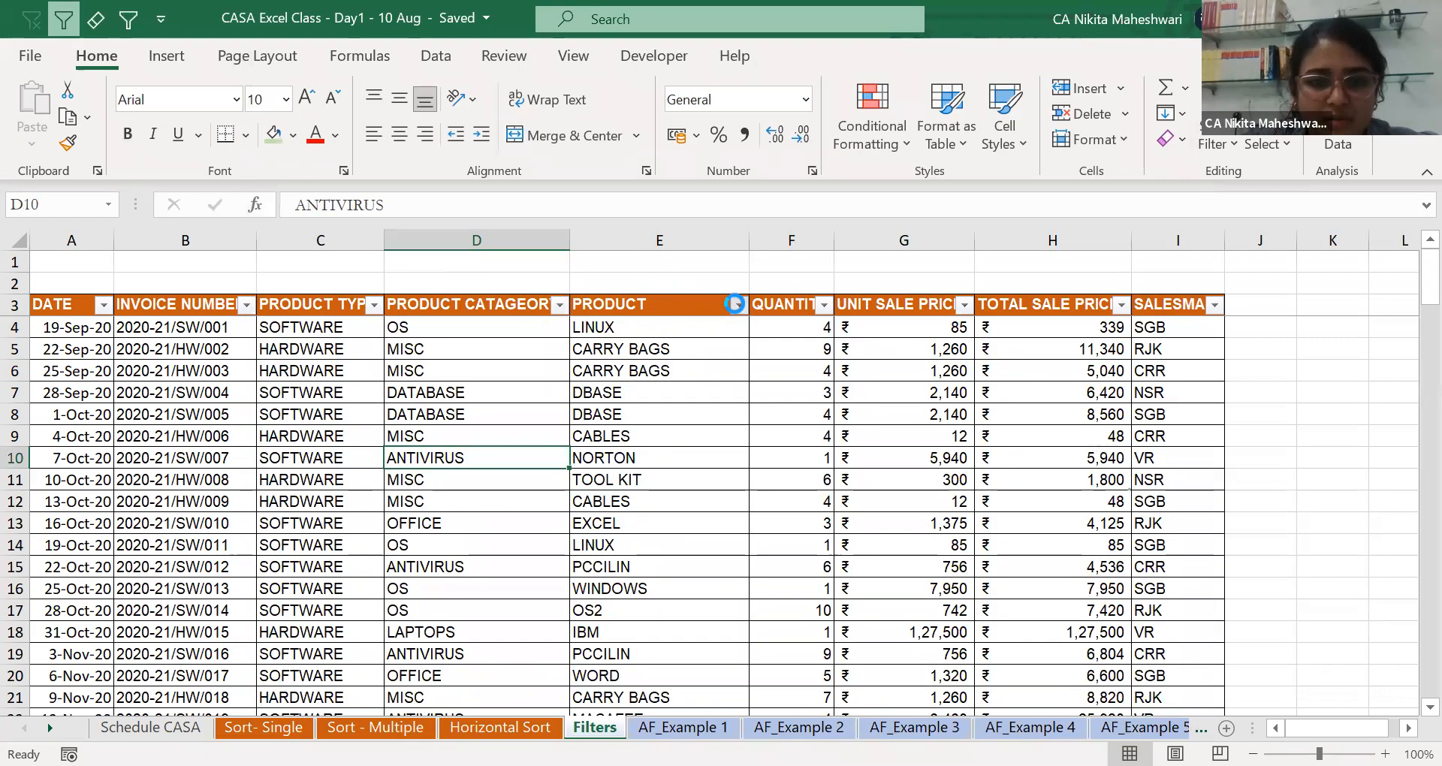
{"action": "left_click", "coordinate": [739, 305]}
{"action": "left_click", "coordinate": [486, 522]}
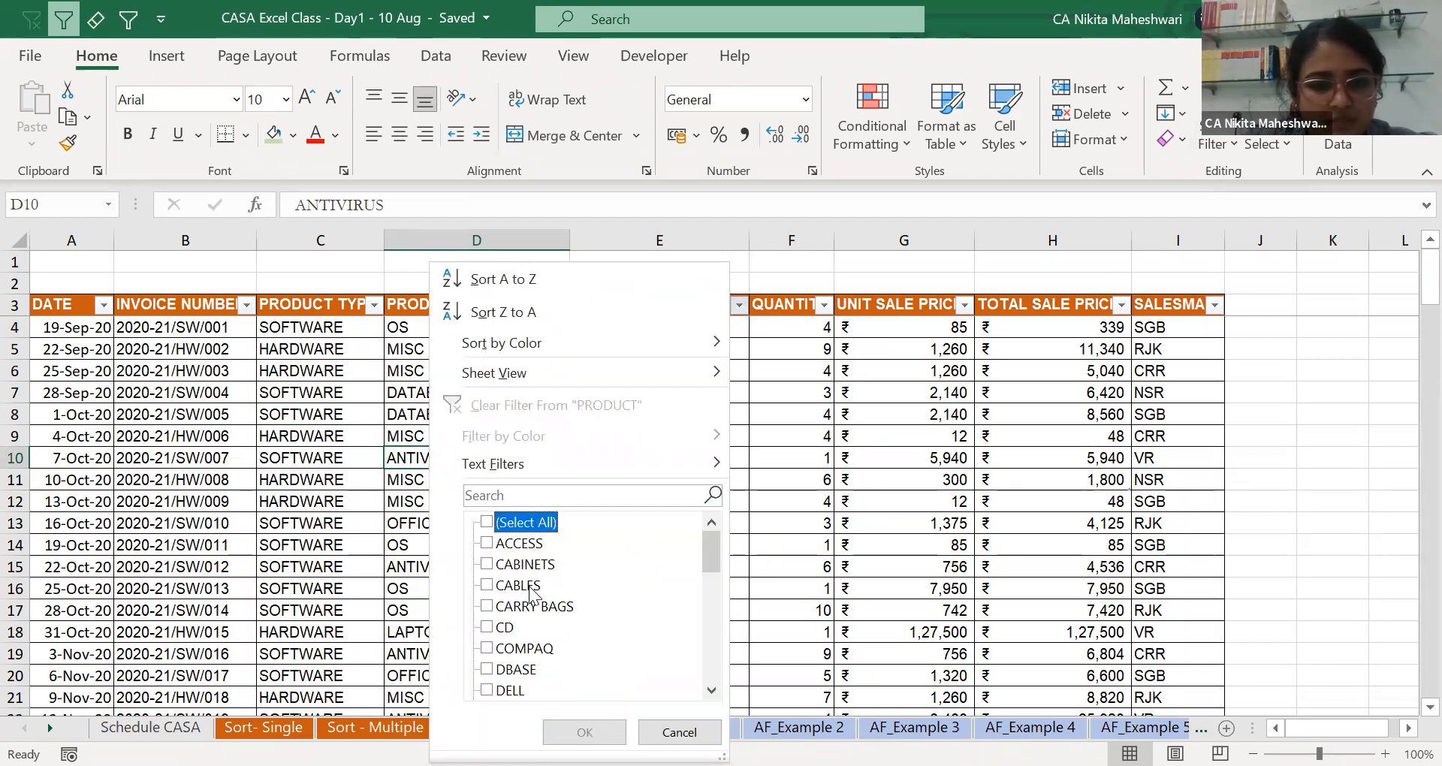
{"action": "left_click", "coordinate": [486, 585]}
{"action": "key", "text": "Return"}
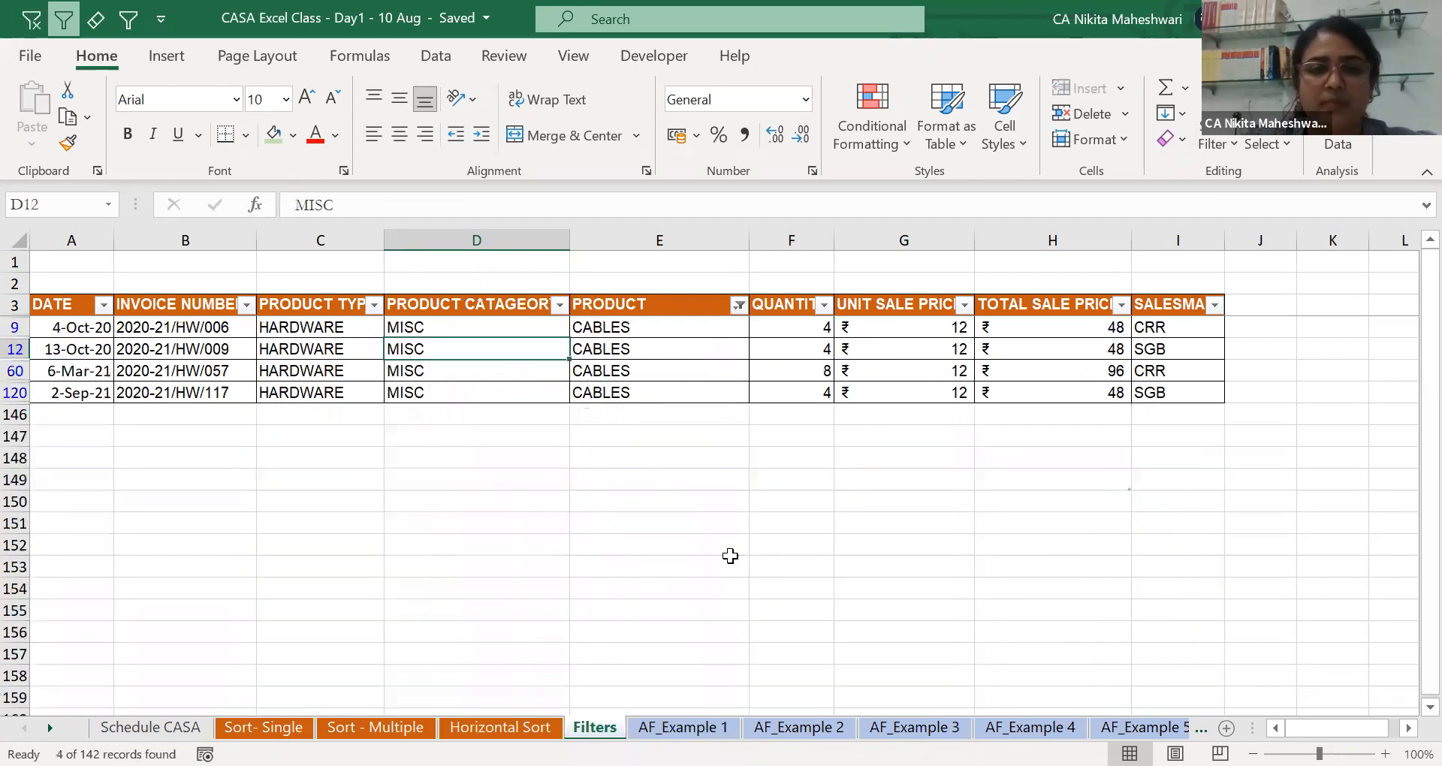
Check the PRODUCT column's filter selection and clear all filters from the sales table.
{"action": "left_click", "coordinate": [739, 304]}
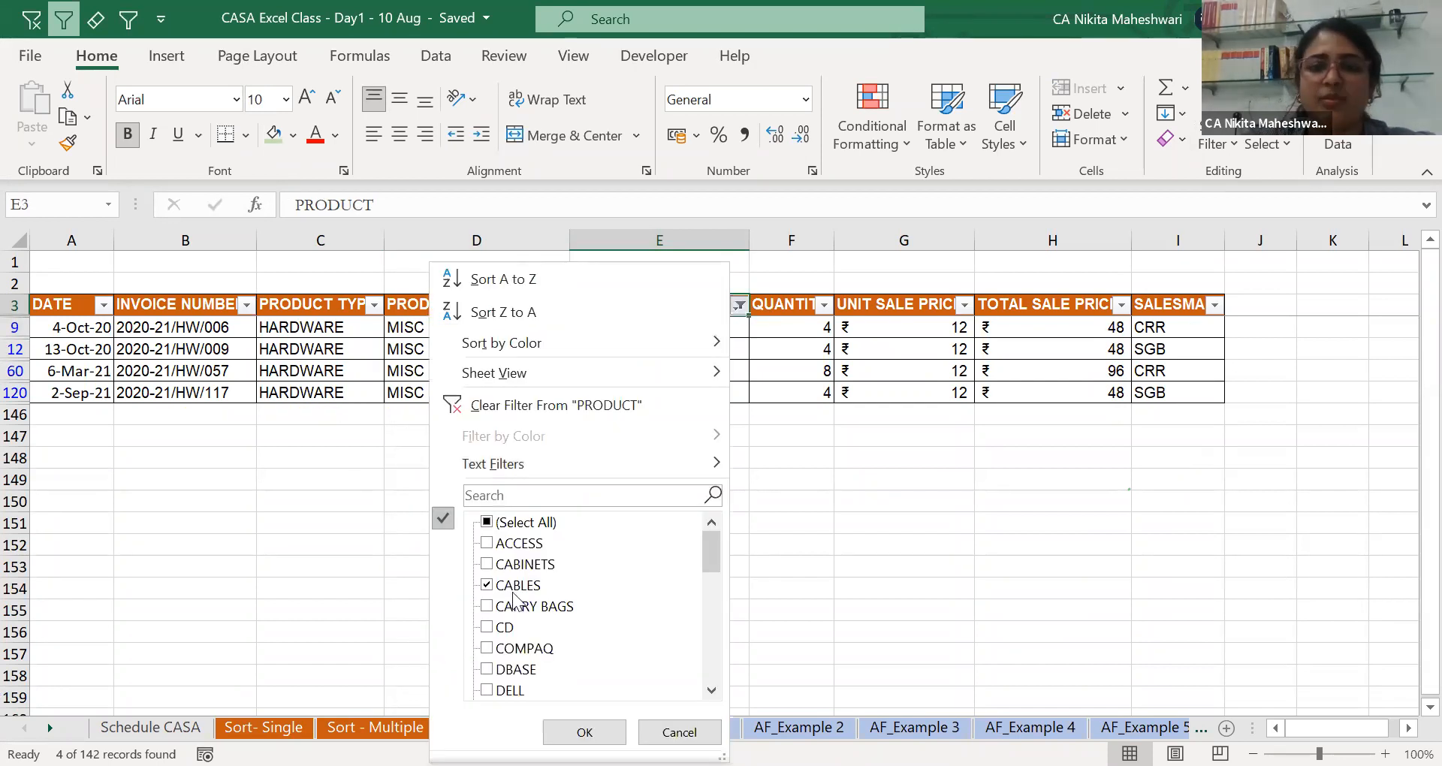
{"action": "key", "text": "Escape"}
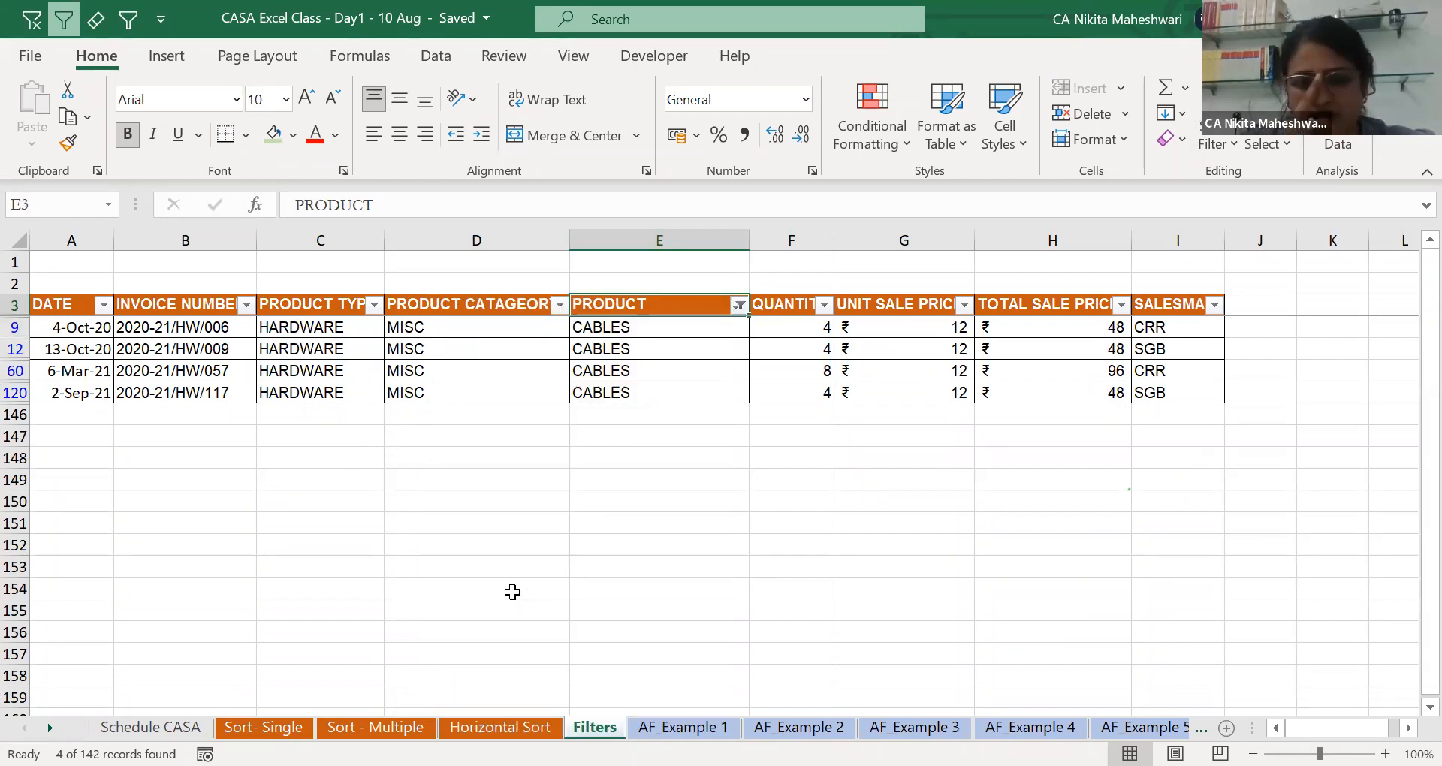
{"action": "key", "text": "alt+1"}
Look through the PRODUCT entries down to the table's last record and return to the first record.
{"action": "key", "text": "Down"}
{"action": "key", "text": "Down"}
{"action": "key", "text": "Down"}
{"action": "key", "text": "Down"}
{"action": "key", "text": "Down"}
{"action": "key", "text": "Down"}
{"action": "key", "text": "Down"}
{"action": "key", "text": "Down"}
{"action": "key", "text": "Down"}
{"action": "key", "text": "Down"}
{"action": "key", "text": "Down"}
{"action": "key", "text": "Down"}
{"action": "key", "text": "Down"}
{"action": "key", "text": "Down"}
{"action": "key", "text": "Down"}
{"action": "key", "text": "Down"}
{"action": "key", "text": "Down"}
{"action": "key", "text": "Down"}
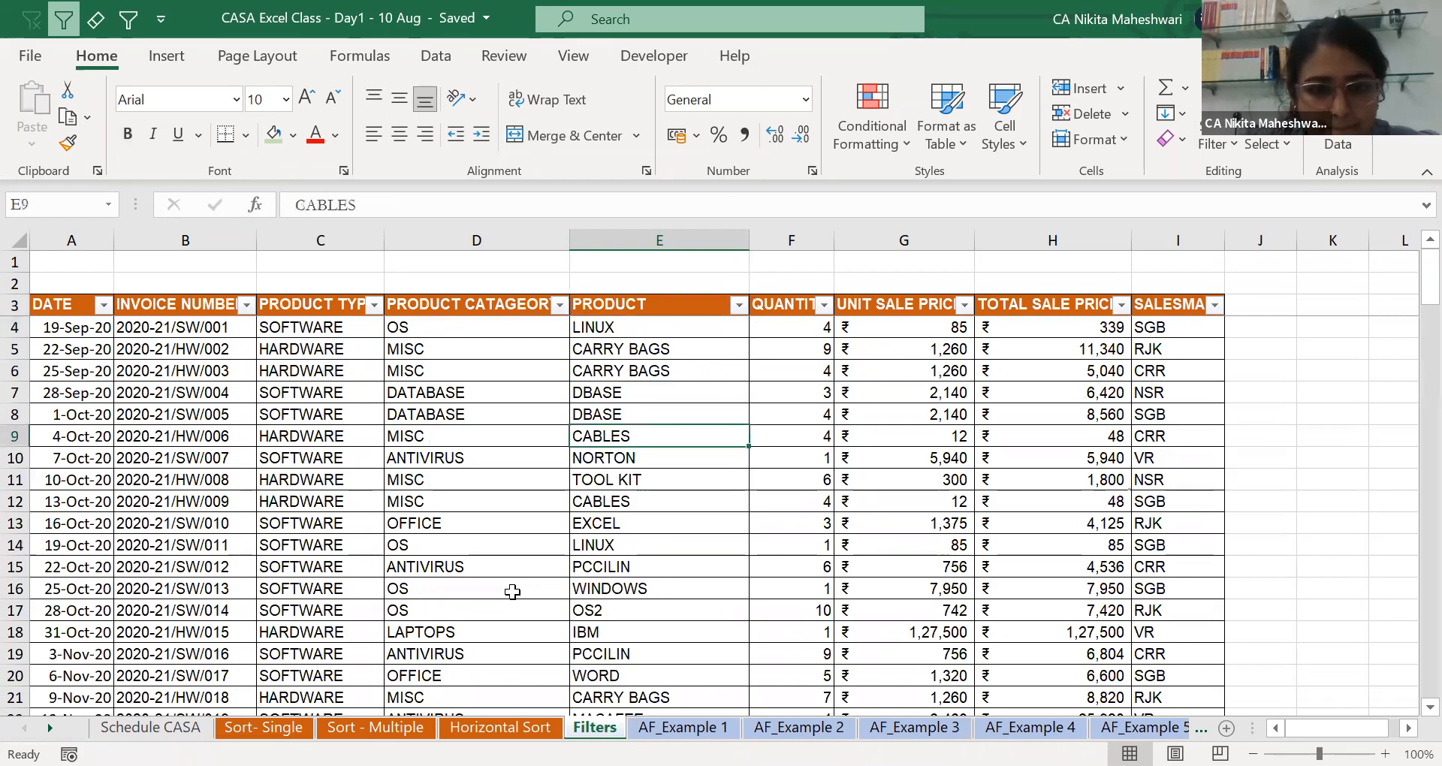
{"action": "key", "text": "Down"}
{"action": "key", "text": "Down"}
{"action": "key", "text": "Down"}
{"action": "key", "text": "Down"}
{"action": "key", "text": "Down"}
{"action": "key", "text": "Down"}
{"action": "key", "text": "Down"}
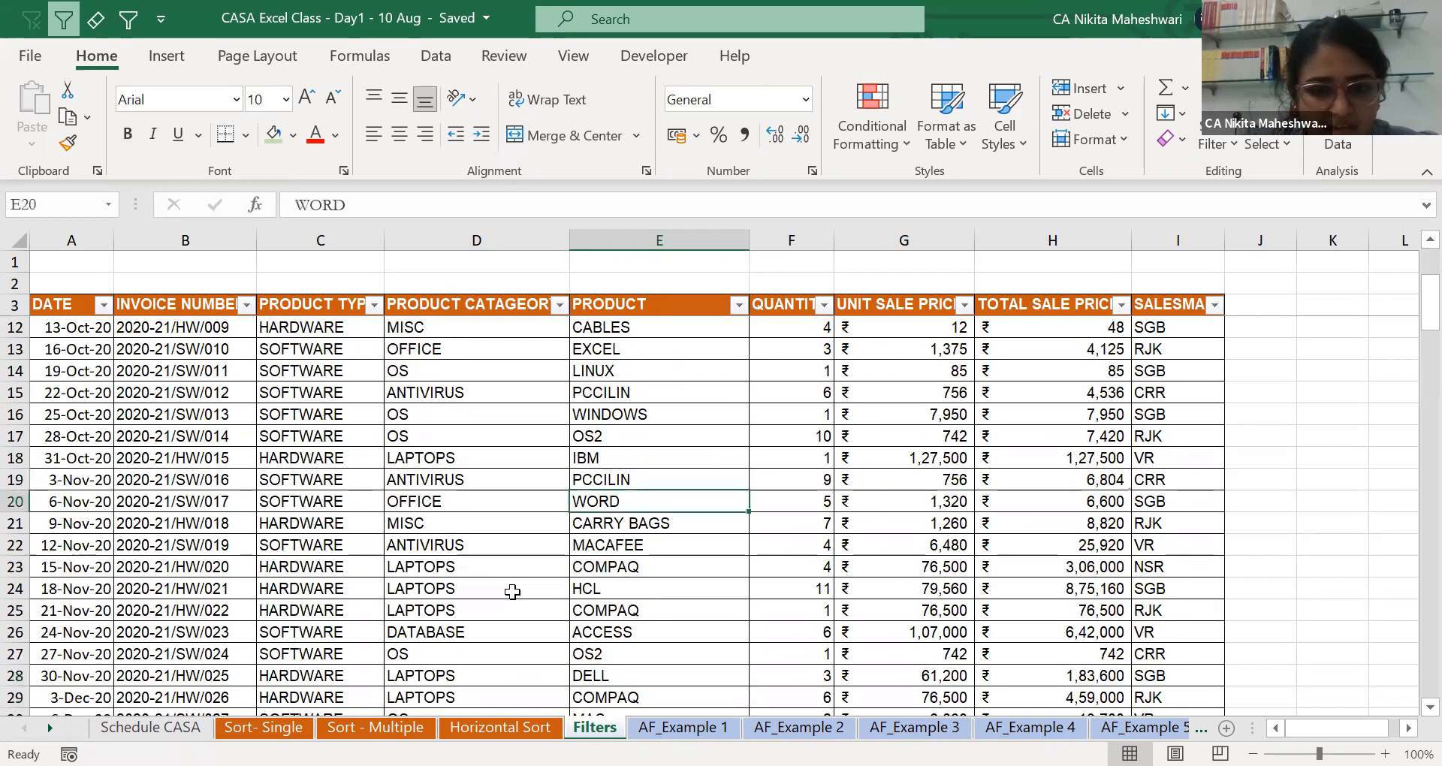
{"action": "key", "text": "Down"}
{"action": "key", "text": "Down"}
{"action": "key", "text": "Down"}
{"action": "key", "text": "Down"}
{"action": "key", "text": "Down"}
{"action": "key", "text": "Down"}
{"action": "key", "text": "Down"}
{"action": "key", "text": "Down"}
{"action": "key", "text": "Down"}
{"action": "key", "text": "Down"}
{"action": "key", "text": "Down"}
{"action": "key", "text": "Down"}
{"action": "key", "text": "Down"}
{"action": "key", "text": "Down"}
{"action": "key", "text": "Down"}
{"action": "key", "text": "Down"}
{"action": "key", "text": "Down"}
{"action": "key", "text": "Down"}
{"action": "key", "text": "Down"}
{"action": "key", "text": "Down"}
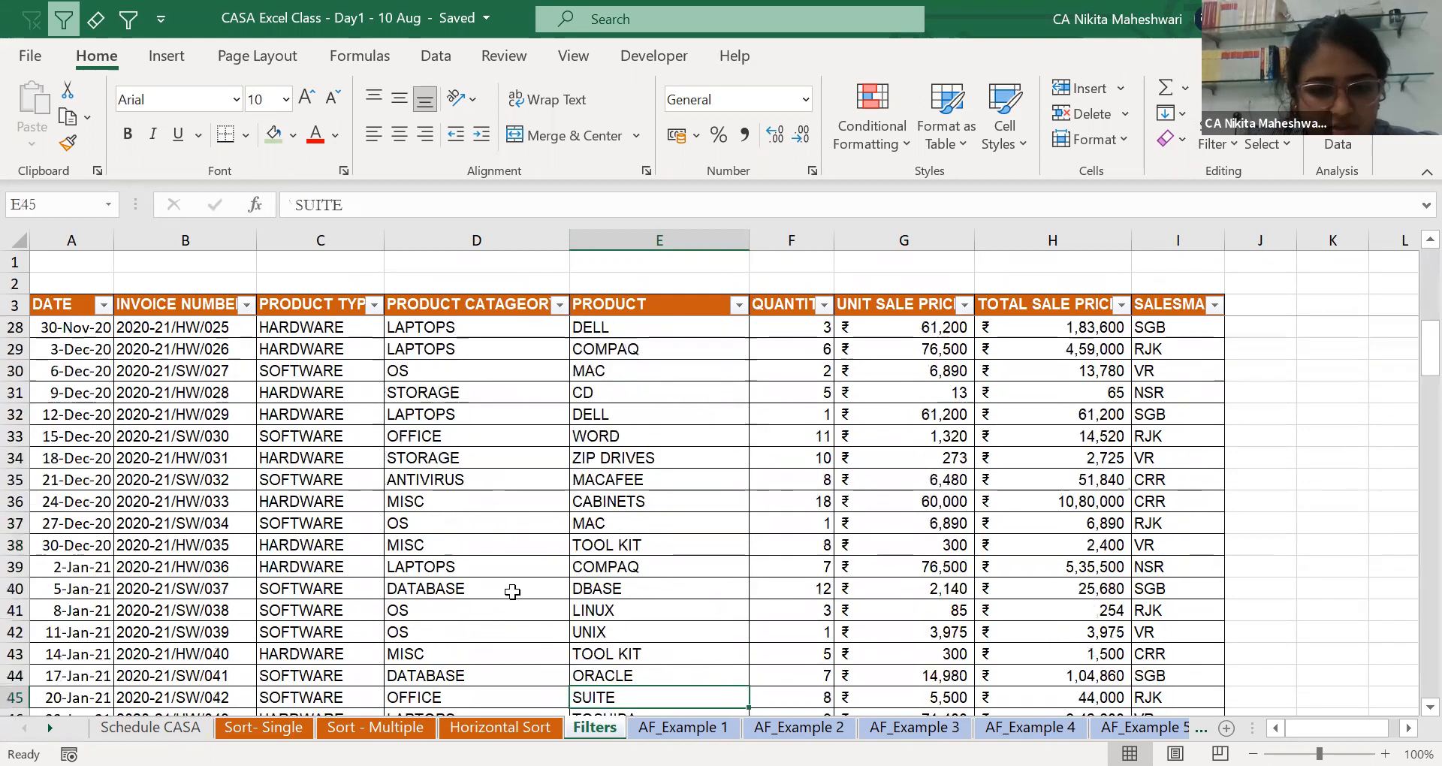
{"action": "key", "text": "Down"}
{"action": "key", "text": "Down"}
{"action": "key", "text": "Down"}
{"action": "key", "text": "Down"}
{"action": "key", "text": "Down"}
{"action": "key", "text": "Down"}
{"action": "key", "text": "Down"}
{"action": "key", "text": "Down"}
{"action": "key", "text": "Down"}
{"action": "key", "text": "Down"}
{"action": "key", "text": "Down"}
{"action": "key", "text": "Down"}
{"action": "key", "text": "Down"}
{"action": "key", "text": "Down"}
{"action": "key", "text": "Down"}
{"action": "key", "text": "Down"}
{"action": "key", "text": "Down"}
{"action": "key", "text": "Down"}
{"action": "key", "text": "Down"}
{"action": "key", "text": "Down"}
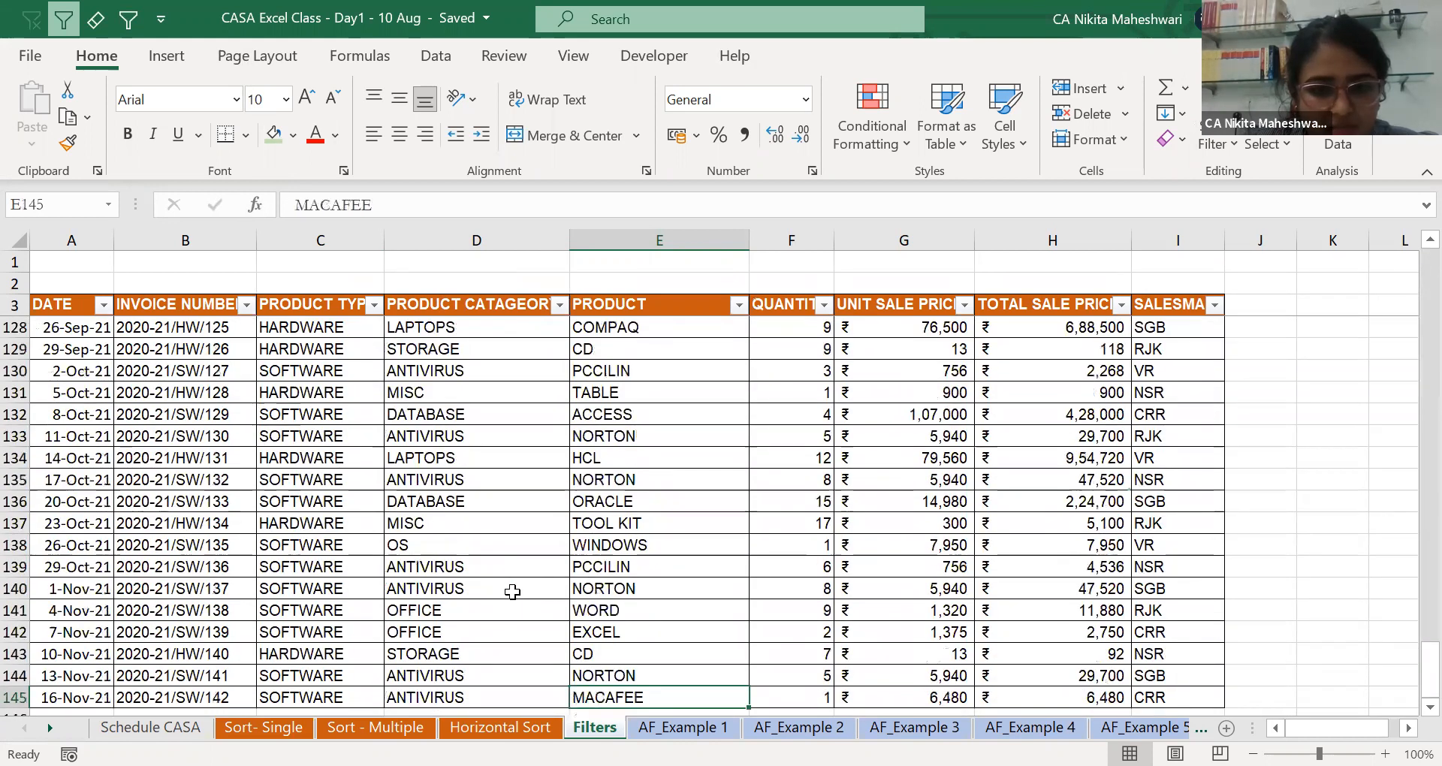
{"action": "key", "text": "ctrl+Up"}
{"action": "key", "text": "Down"}
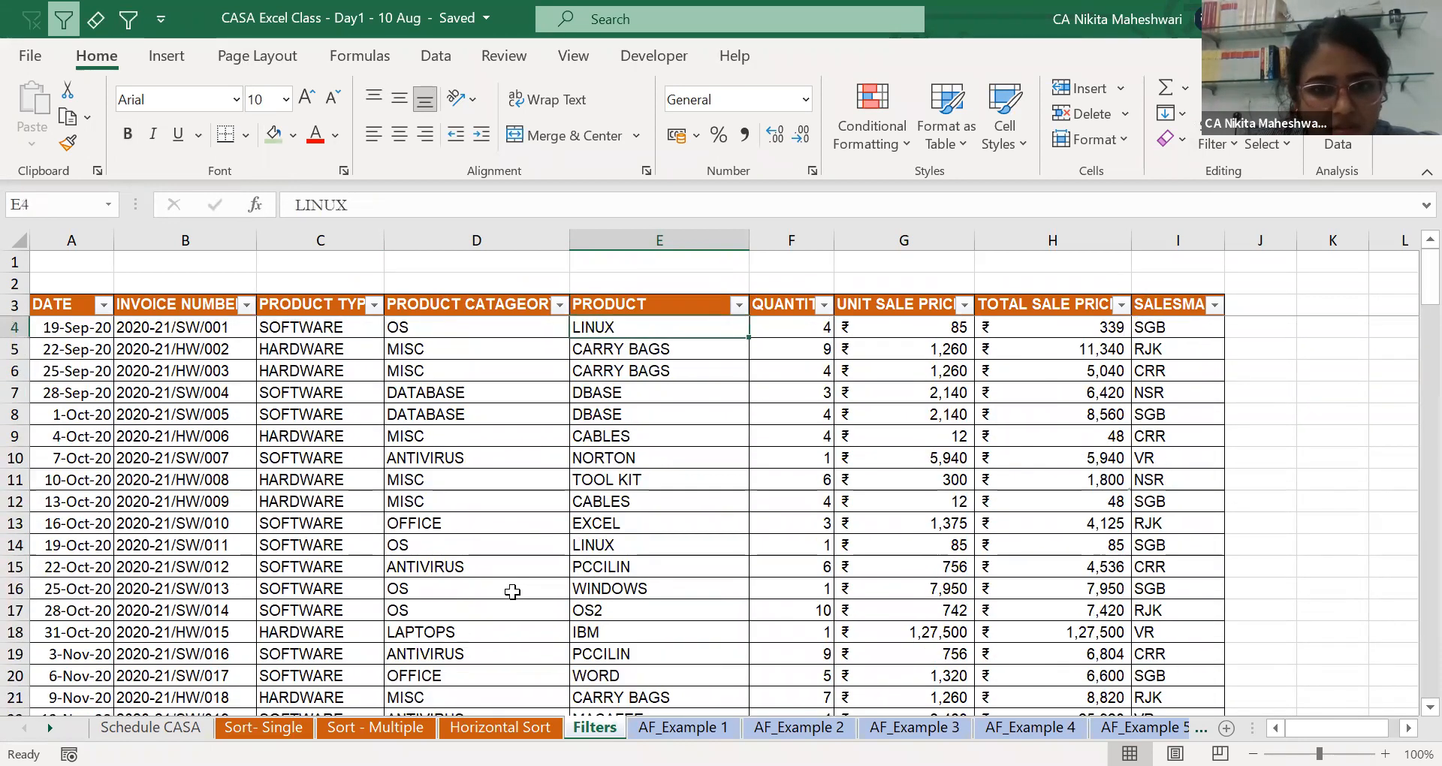
Find the first PRODUCT cell containing "cables" and fill it with light green.
{"action": "key", "text": "ctrl+f"}
{"action": "key", "text": "Return"}
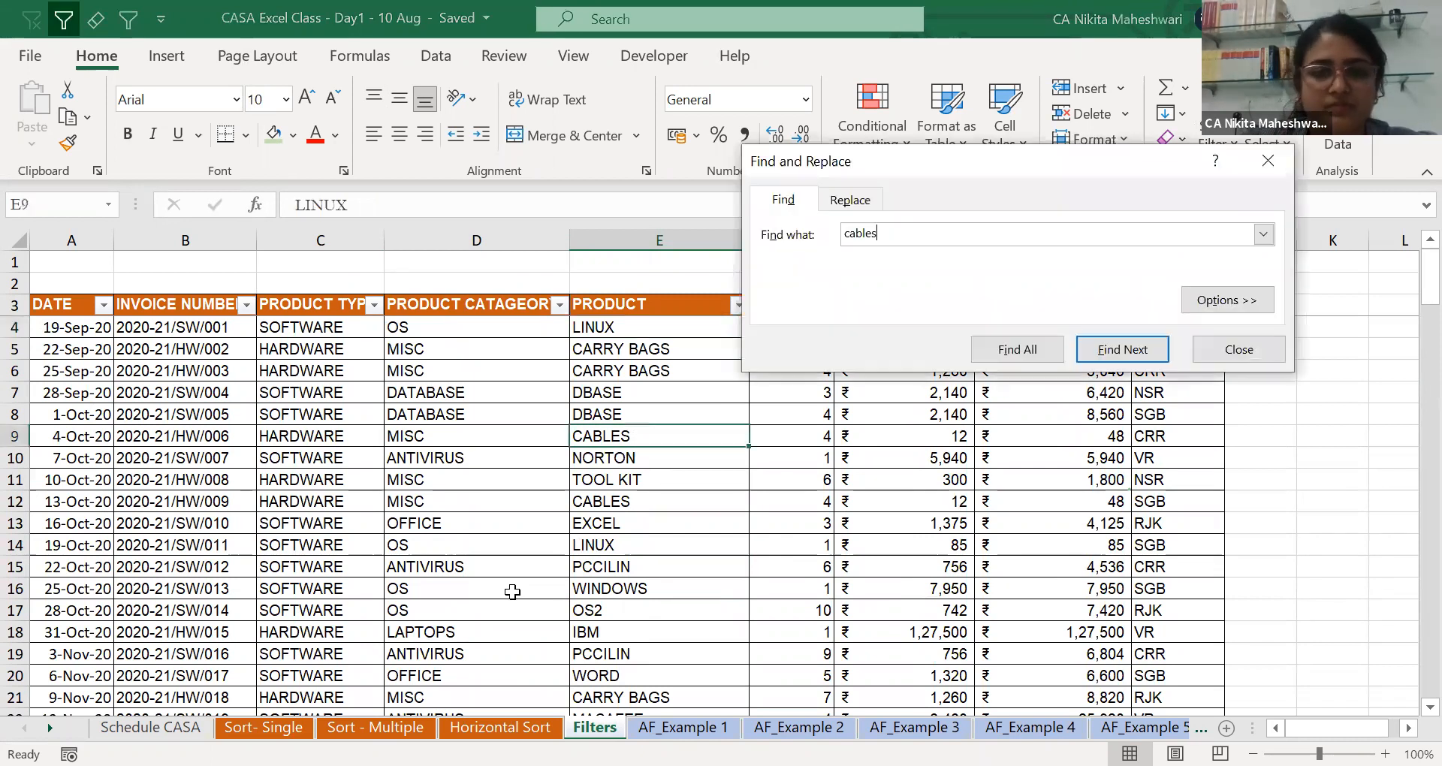
{"action": "key", "text": "Escape"}
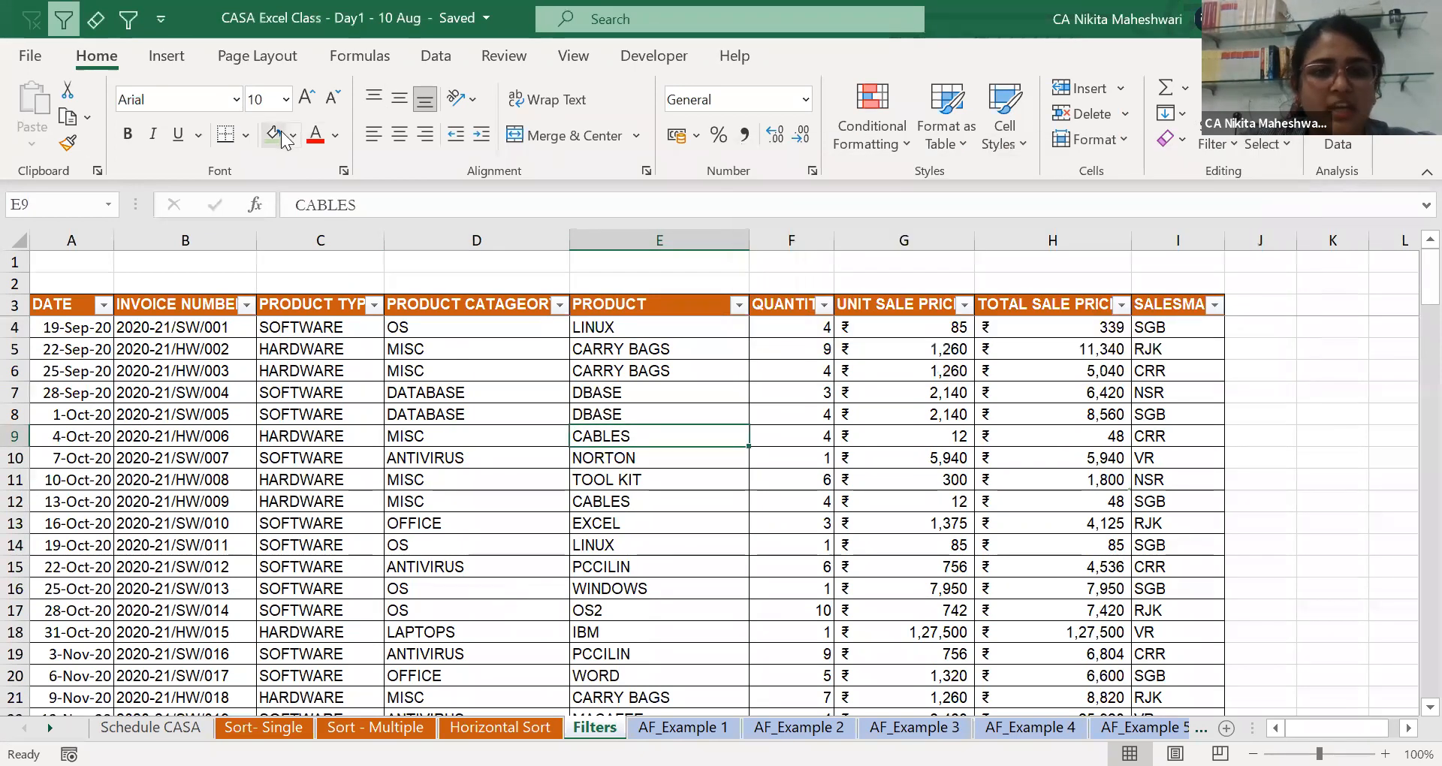
{"action": "left_click", "coordinate": [279, 134]}
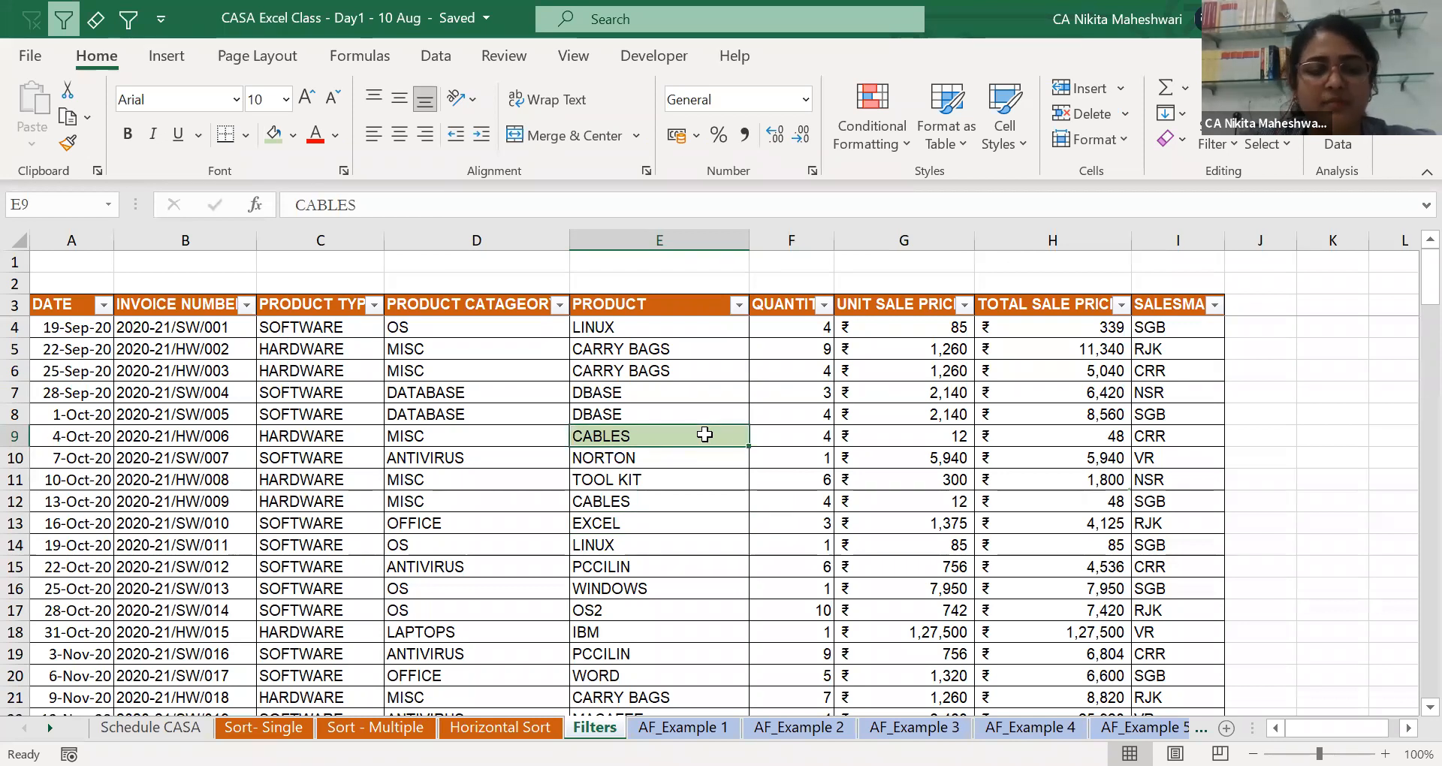
Filter the table by the highlighted CABLES cell with the AutoFilter command and check the PRODUCT column's filter selection.
{"action": "left_click", "coordinate": [133, 23]}
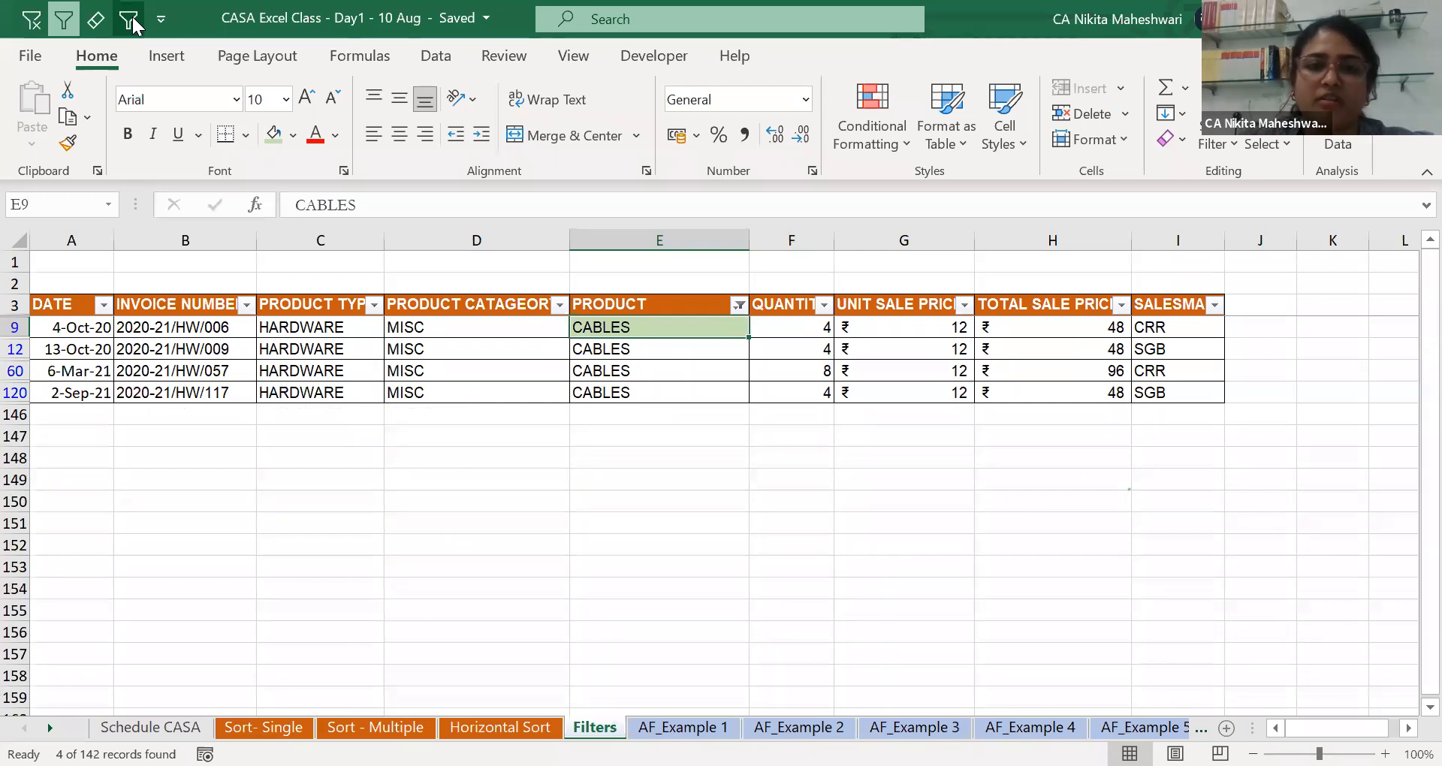
{"action": "left_click", "coordinate": [132, 23]}
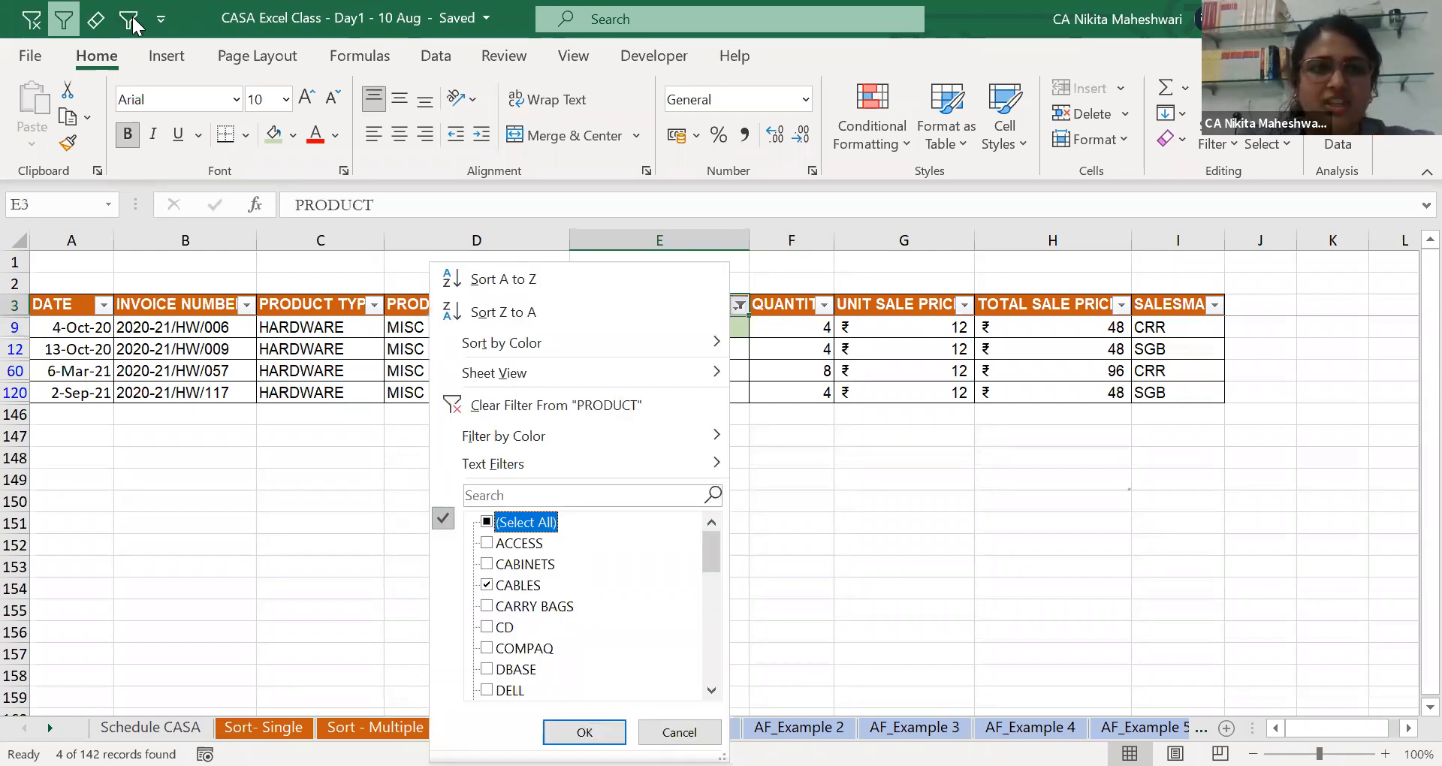
{"action": "left_click", "coordinate": [128, 26]}
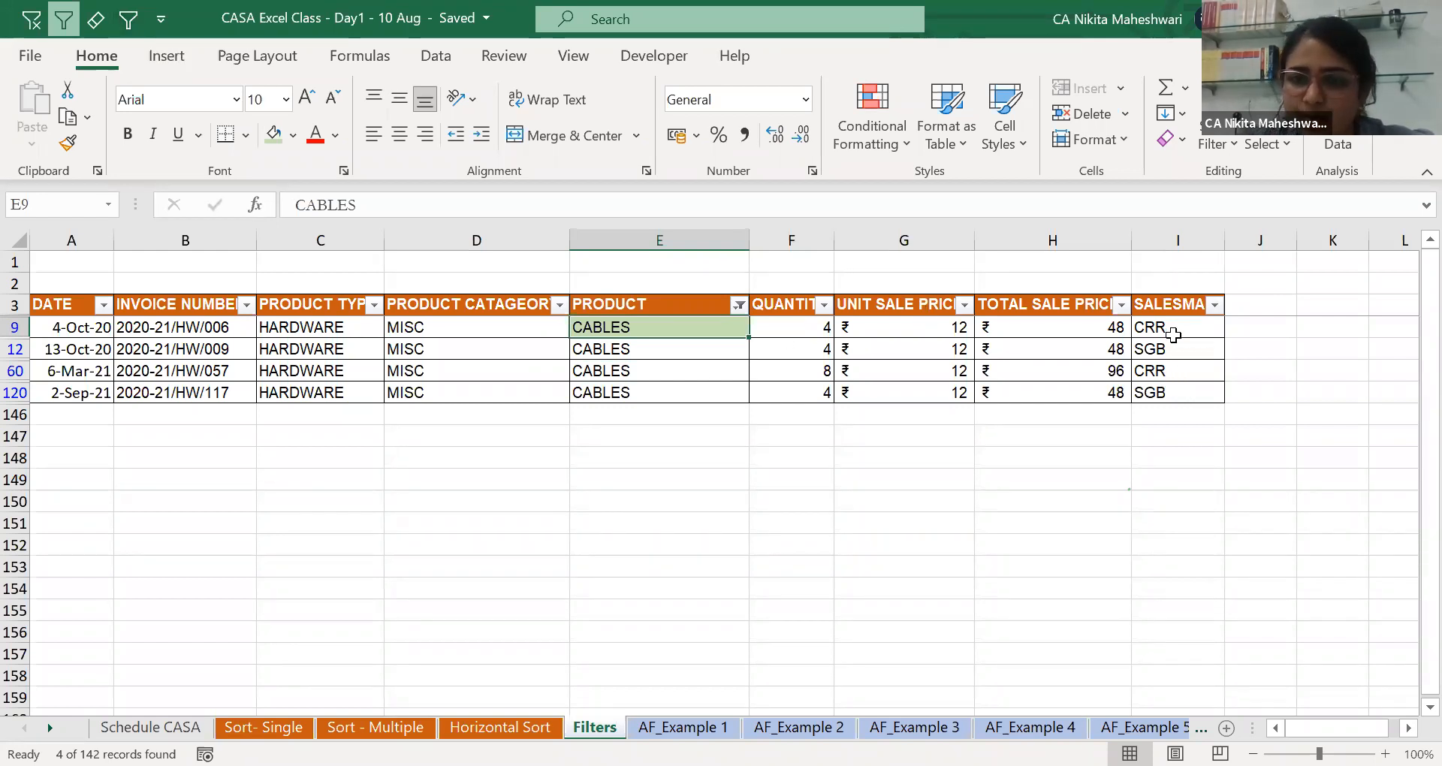
Narrow the filtered CABLES records to salesman CRR by applying AutoFilter to the first SALESMAN cell.
{"action": "left_click", "coordinate": [1209, 331]}
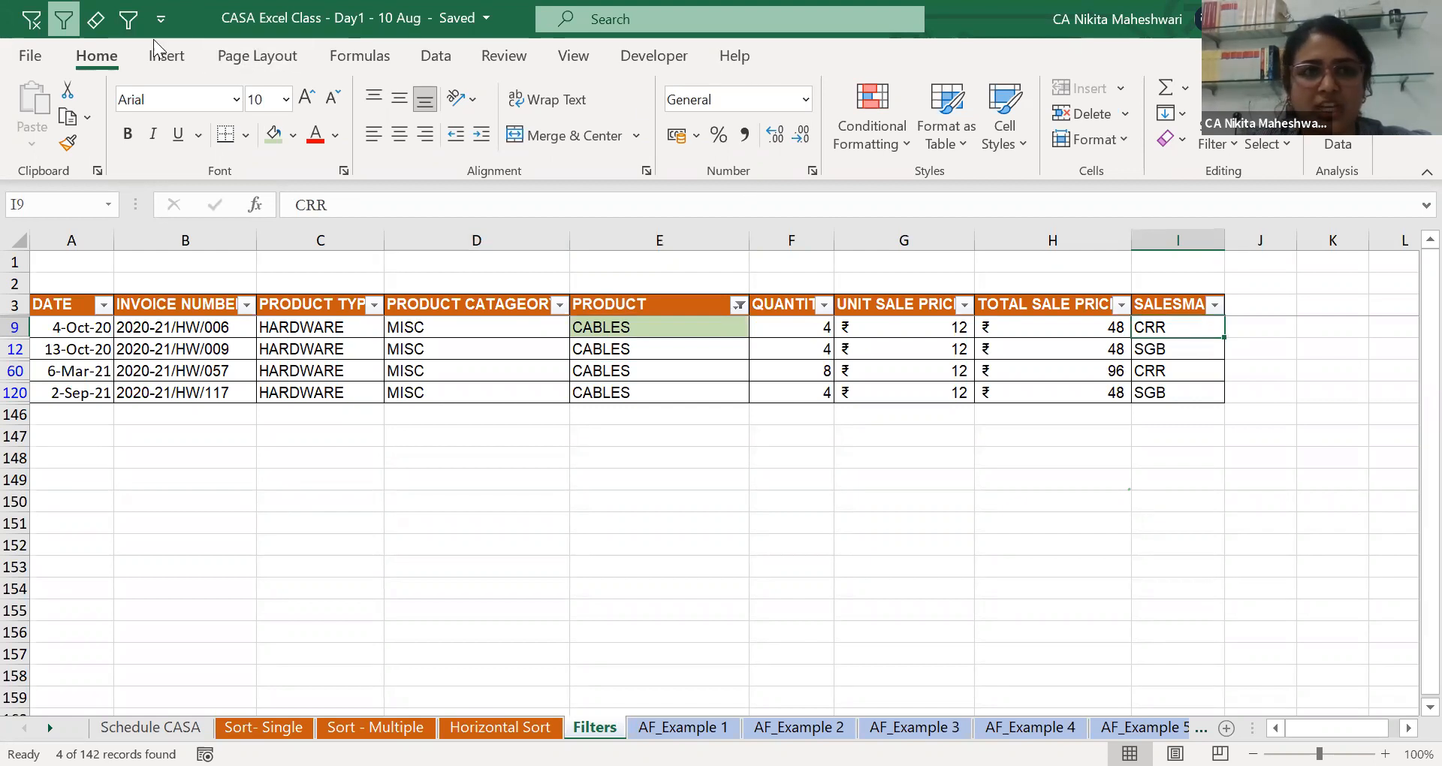
{"action": "left_click", "coordinate": [125, 30]}
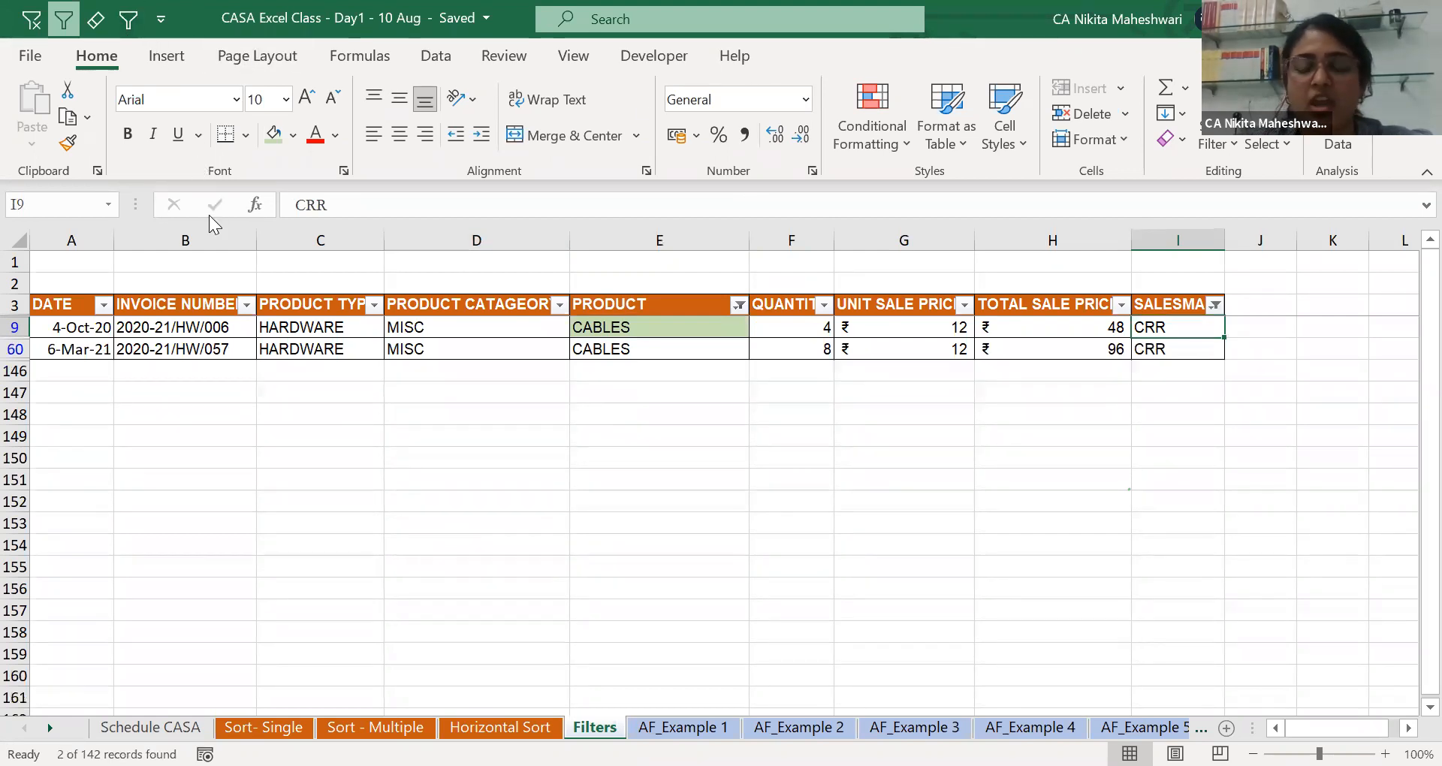
{"action": "key", "text": "Up"}
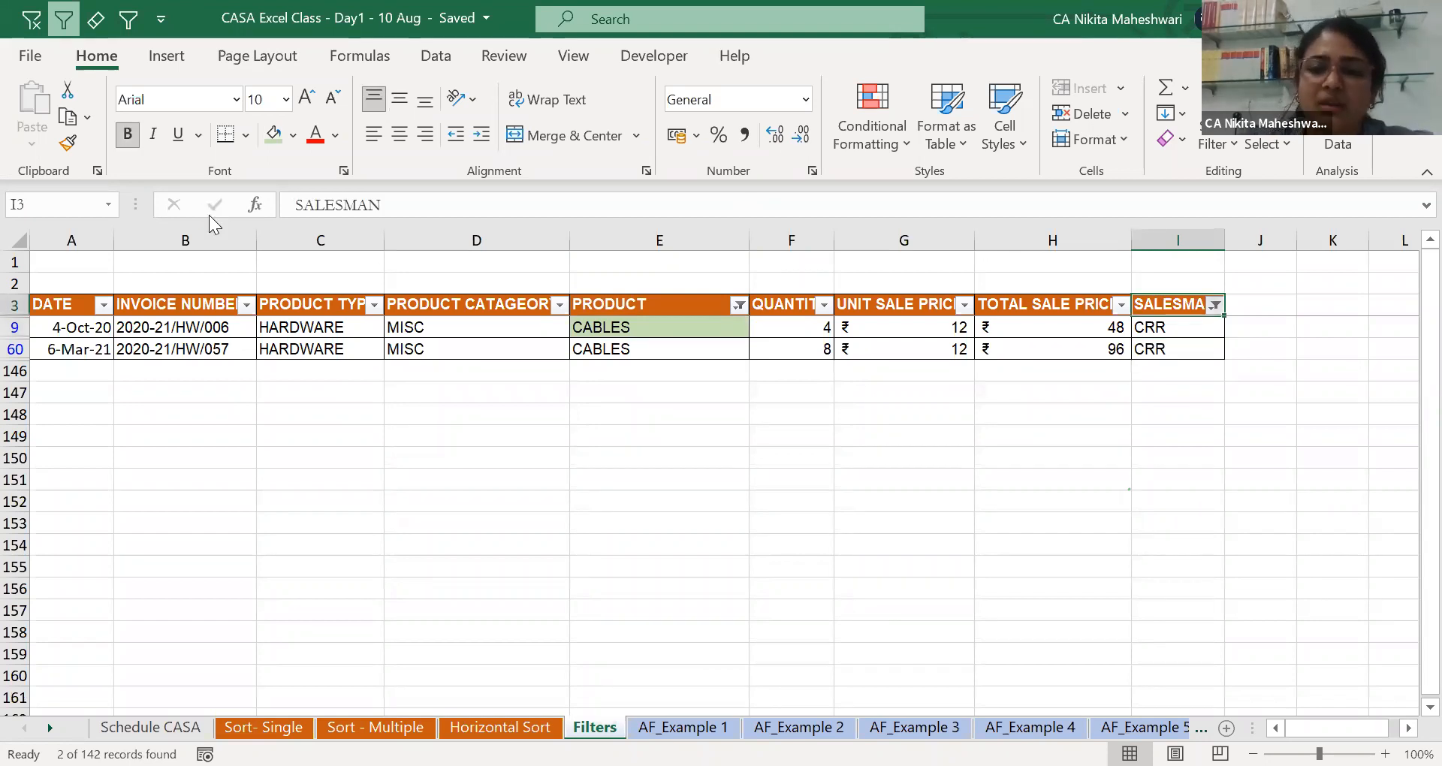
{"action": "key", "text": "Down"}
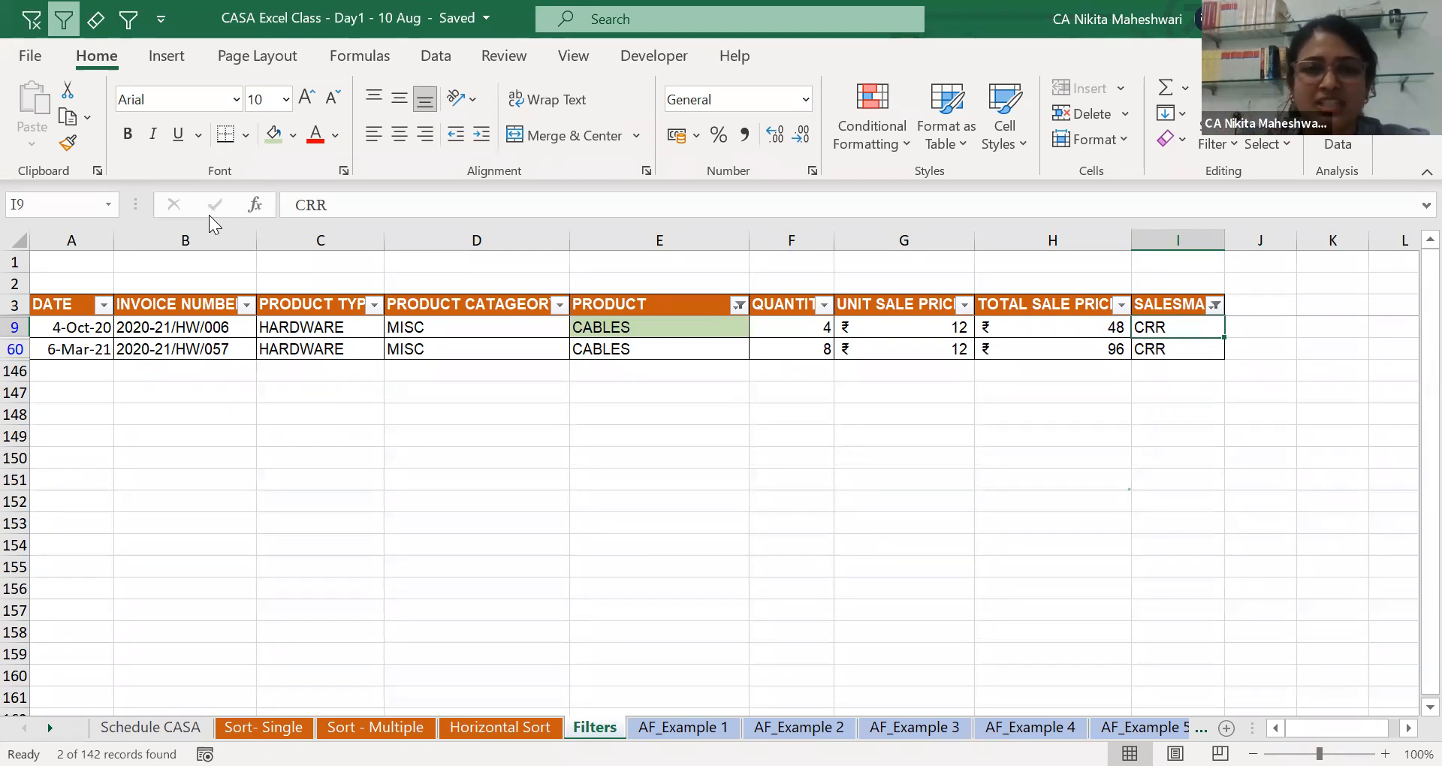
Clear all filters from the sales table and return to the cells of the highlighted CABLES record in row 9.
{"action": "key", "text": "alt+a"}
{"action": "key", "text": "c"}
{"action": "key", "text": "Left"}
{"action": "key", "text": "Left"}
{"action": "key", "text": "Left"}
{"action": "key", "text": "Left"}
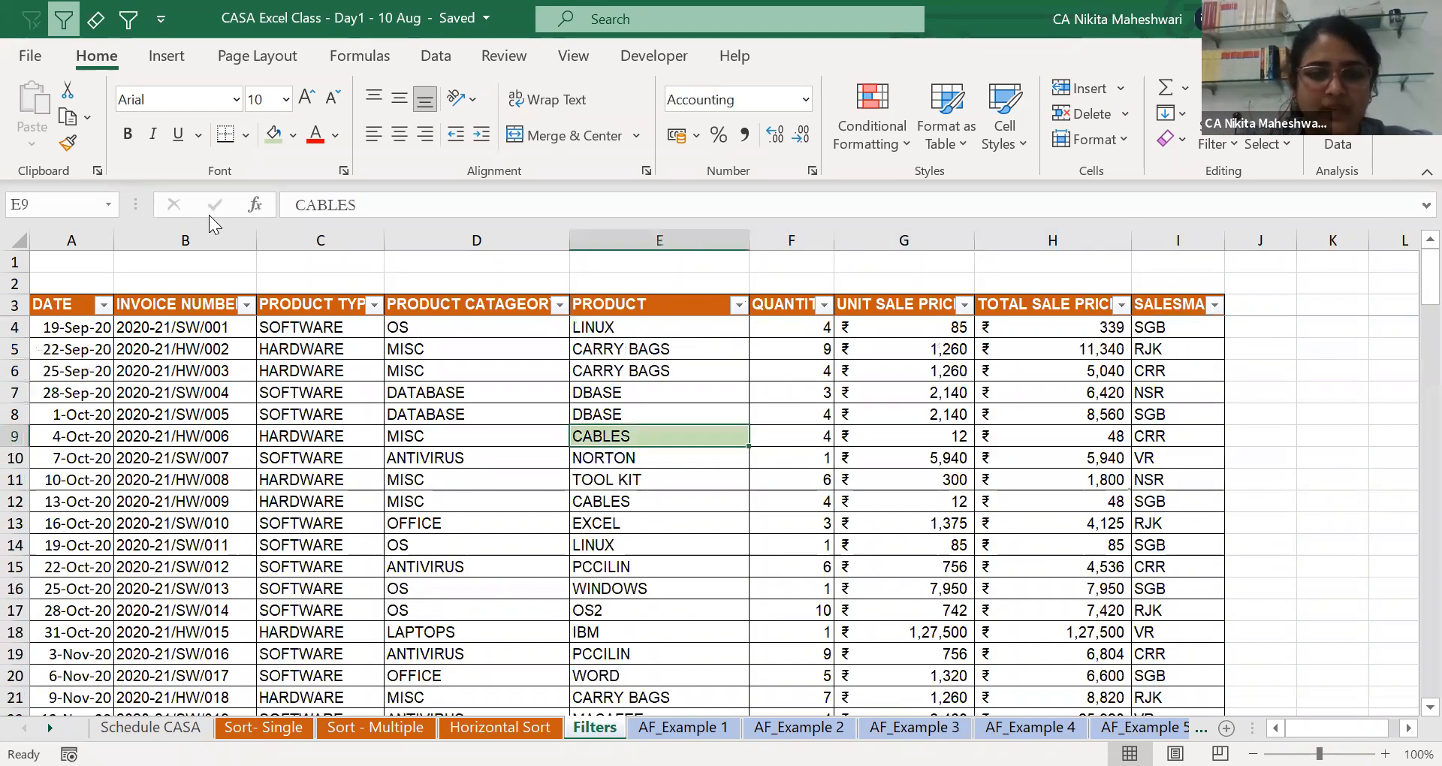
{"action": "key", "text": "Left"}
{"action": "key", "text": "Right"}
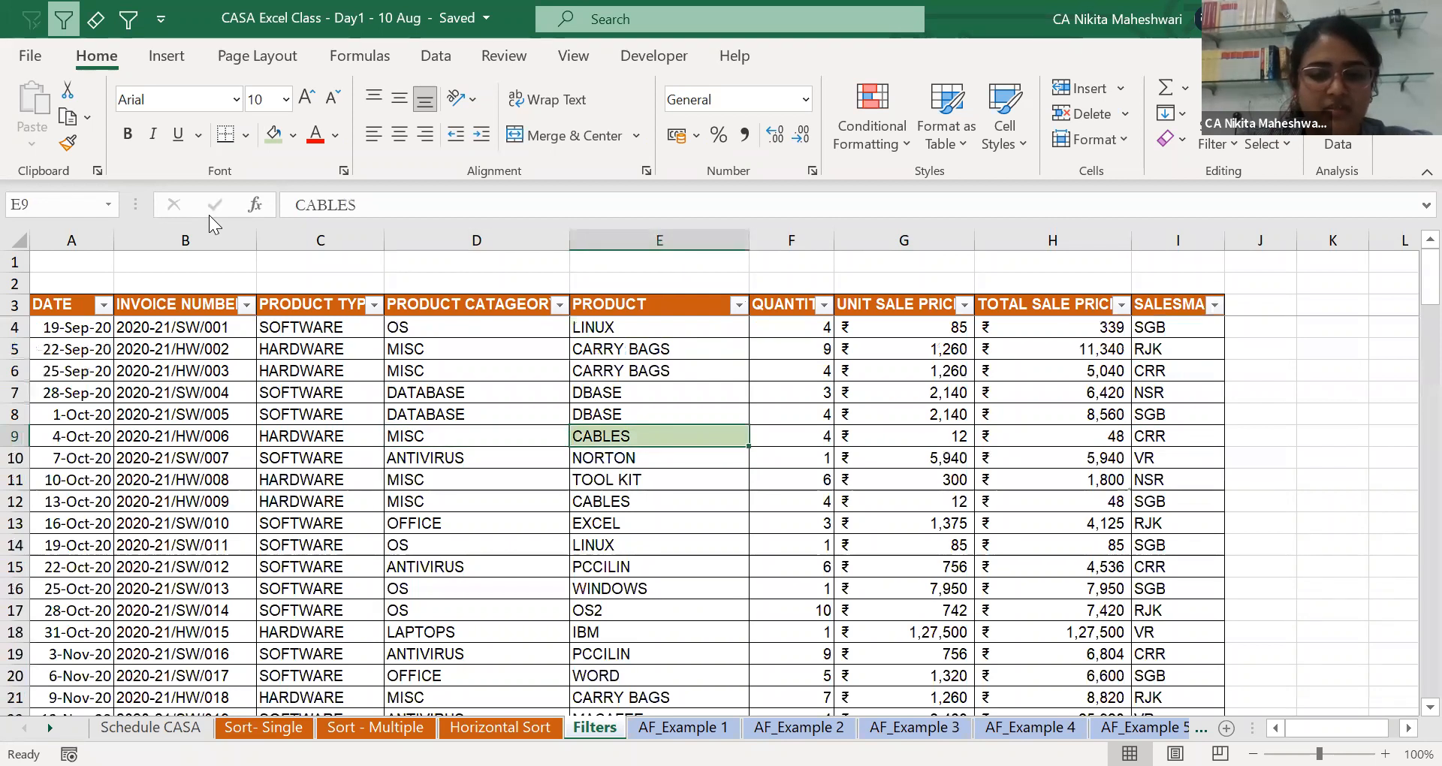
{"action": "key", "text": "Right"}
{"action": "key", "text": "Home"}
{"action": "key", "text": "Right"}
{"action": "key", "text": "Right"}
{"action": "key", "text": "Right"}
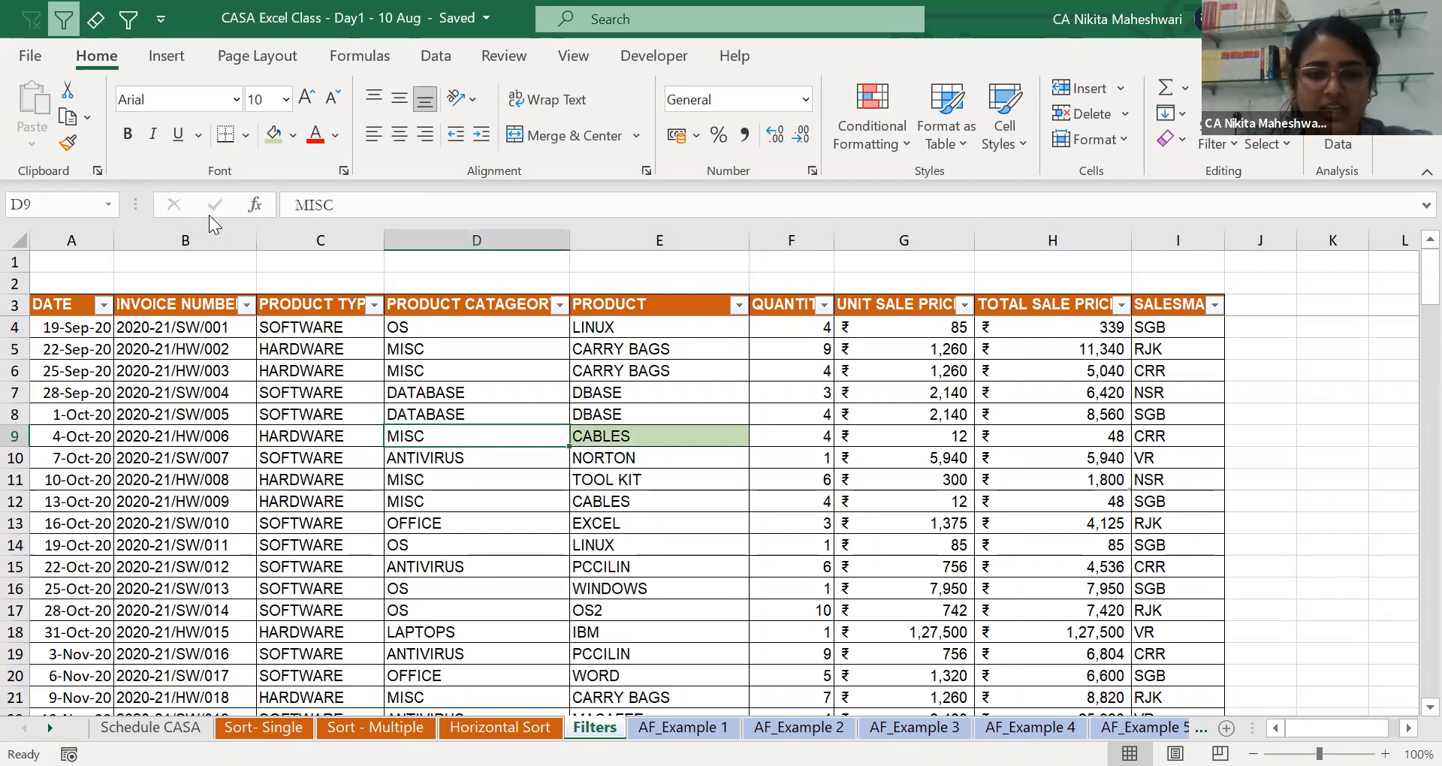
Copy the highlighted CABLES cell into N1, outside the sales table, and copy the pasted cell again.
{"action": "key", "text": "Right"}
{"action": "key", "text": "ctrl+c"}
{"action": "key", "text": "ctrl+Up"}
{"action": "key", "text": "Up"}
{"action": "key", "text": "Up"}
{"action": "key", "text": "Right"}
{"action": "key", "text": "Right"}
{"action": "key", "text": "Right"}
{"action": "key", "text": "Right"}
{"action": "key", "text": "Right"}
{"action": "key", "text": "Right"}
{"action": "key", "text": "Right"}
{"action": "key", "text": "Right"}
{"action": "key", "text": "Right"}
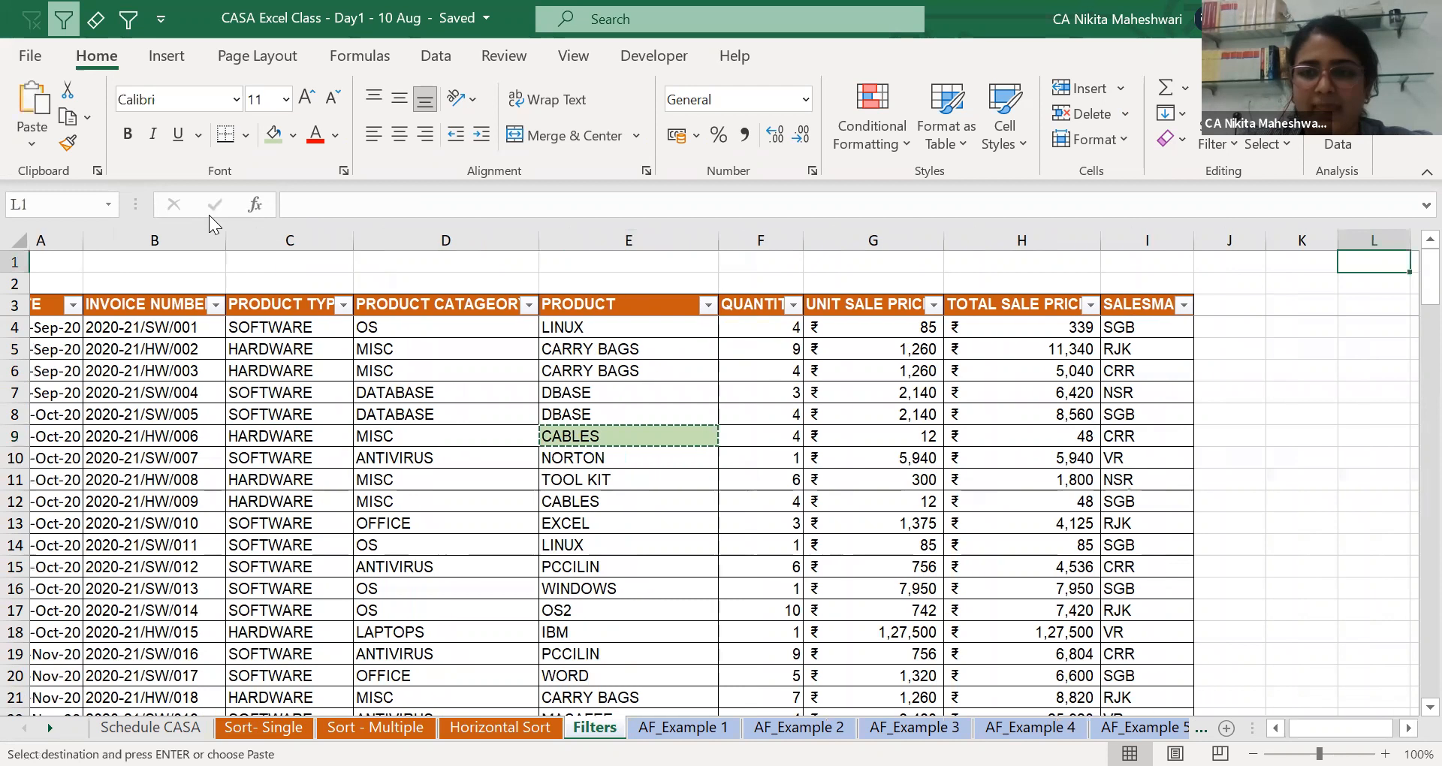
{"action": "key", "text": "Return"}
{"action": "key", "text": "ctrl+c"}
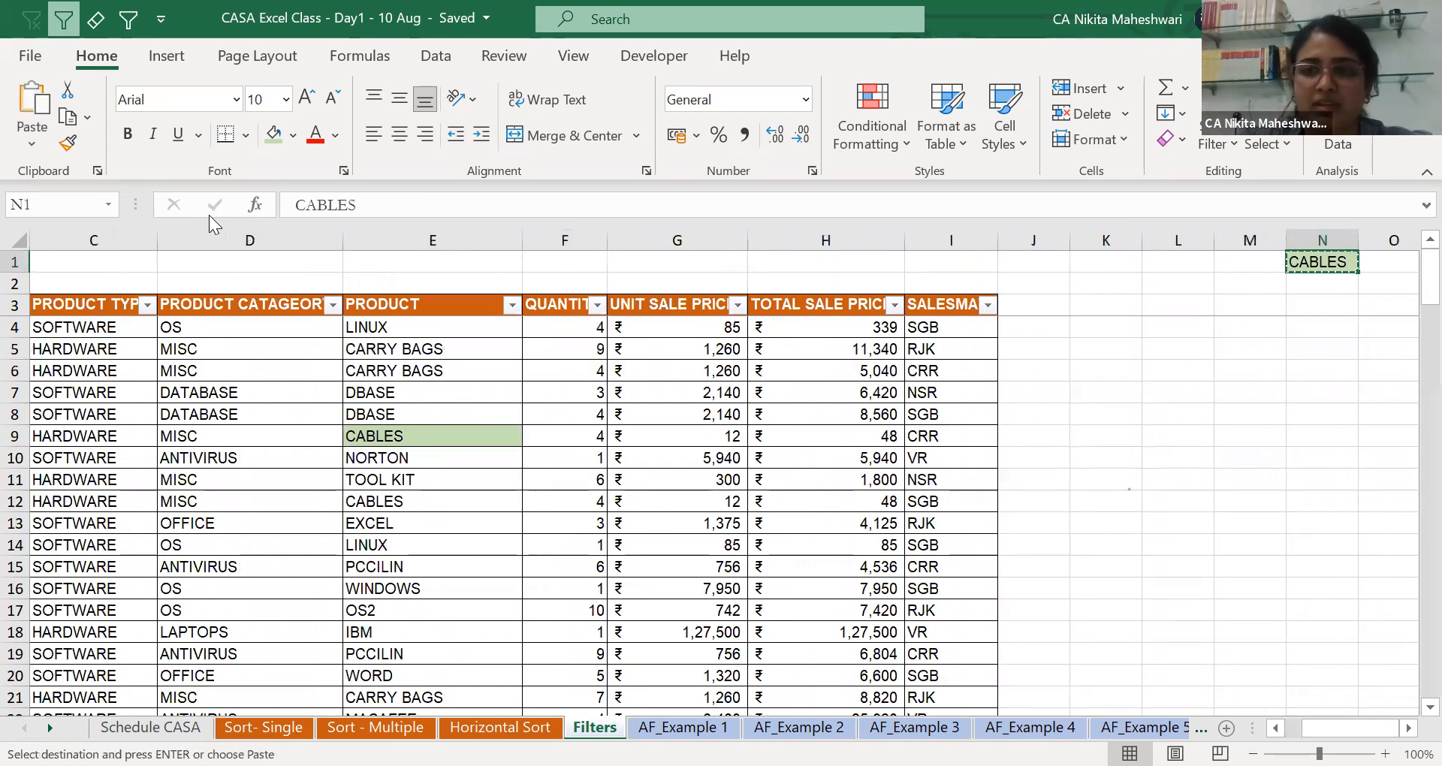
Find CABLES from the beginning of the sheet, copy the found PRODUCT cell and go to the PRODUCT header.
{"action": "key", "text": "Left"}
{"action": "key", "text": "ctrl+Home"}
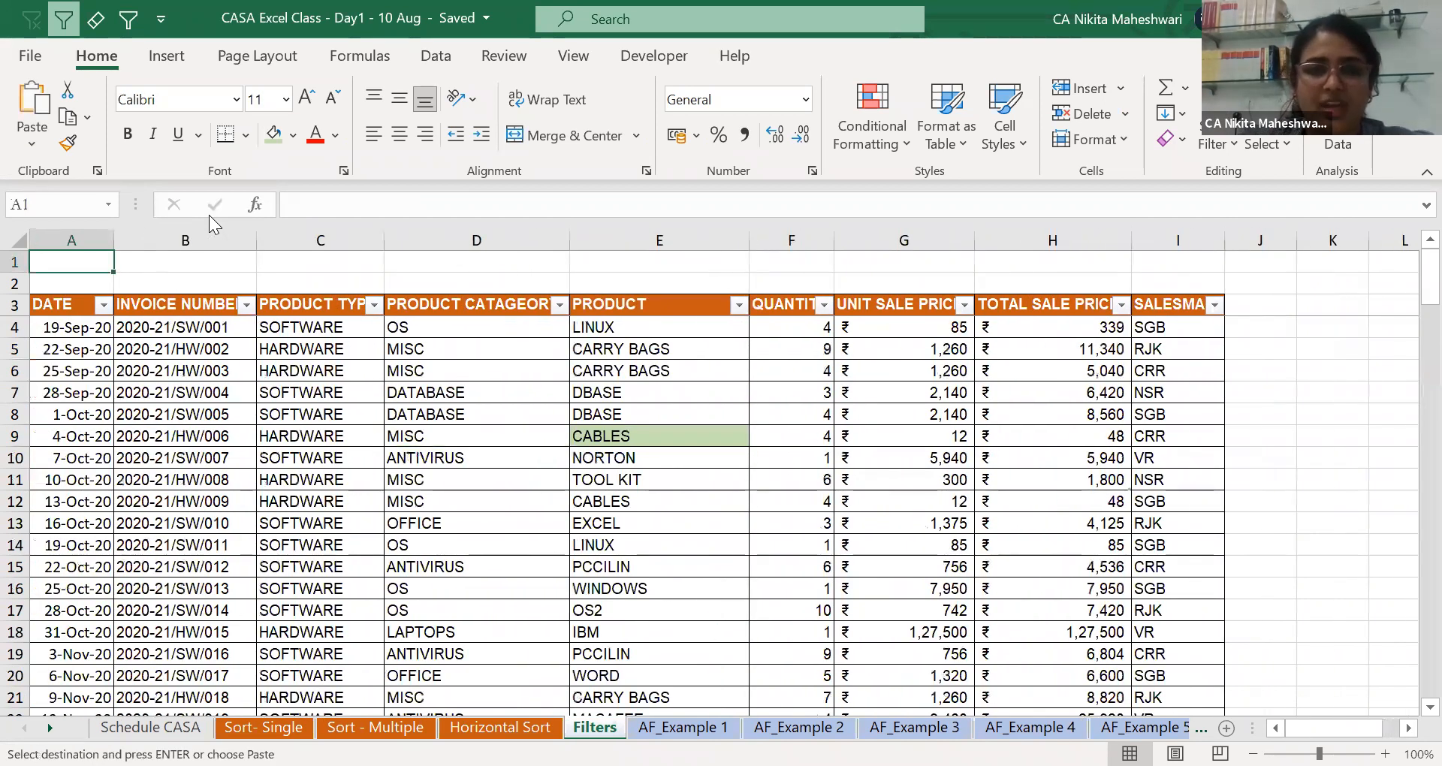
{"action": "key", "text": "ctrl+f"}
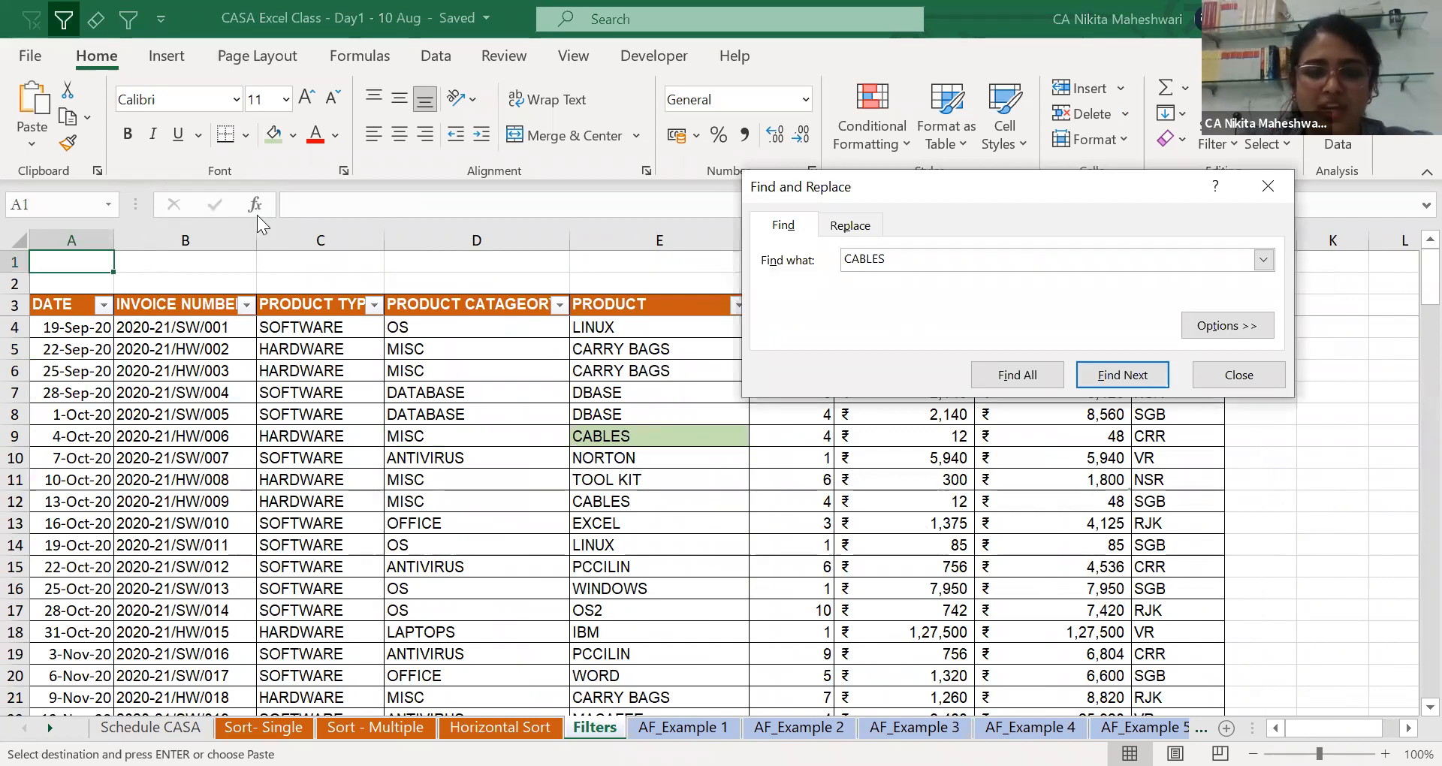
{"action": "key", "text": "Return"}
{"action": "key", "text": "Escape"}
{"action": "key", "text": "ctrl+Up"}
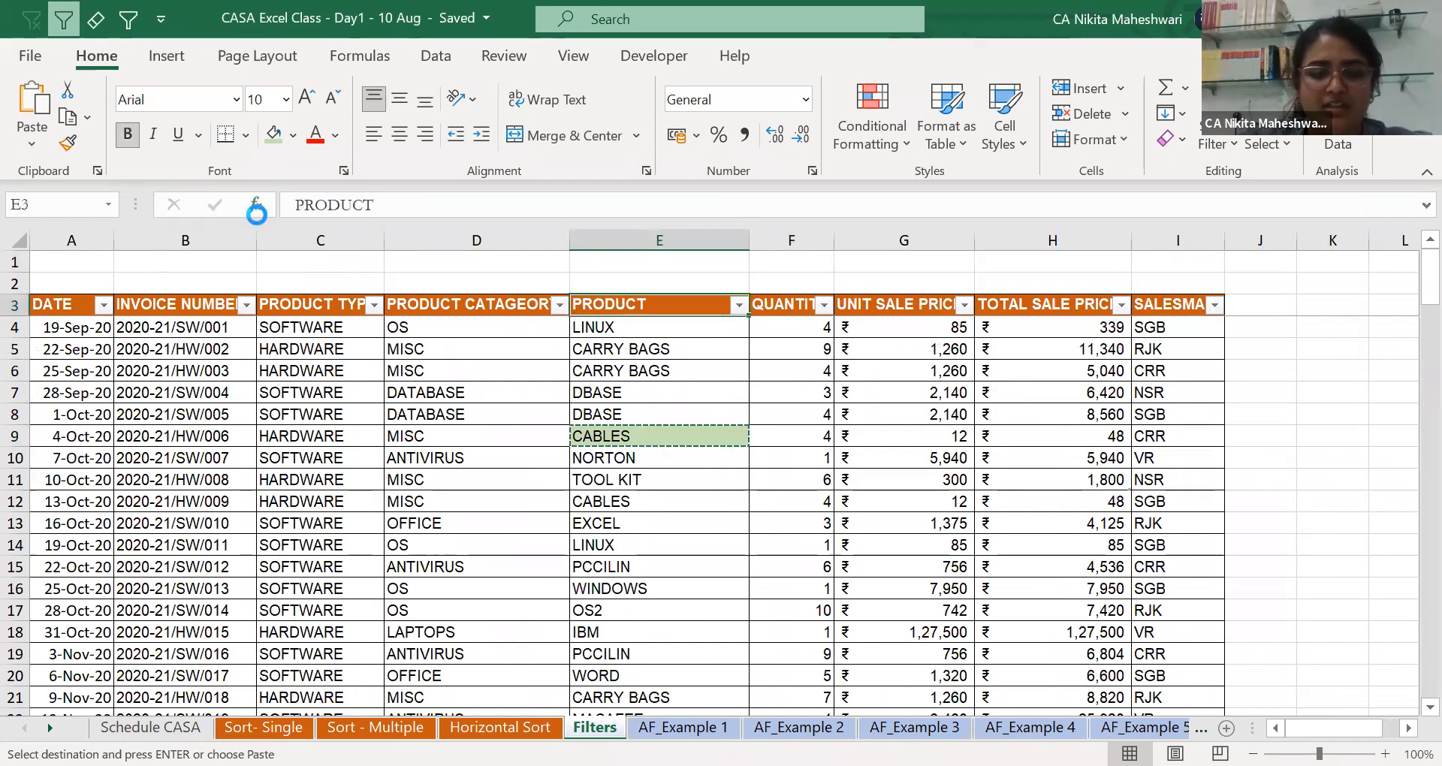
Filter the PRODUCT column for CABLES by pasting the copied value into its filter search.
{"action": "key", "text": "alt+Down"}
{"action": "key", "text": "Down"}
{"action": "key", "text": "Down"}
{"action": "key", "text": "Down"}
{"action": "key", "text": "Down"}
{"action": "key", "text": "Down"}
{"action": "key", "text": "Down"}
{"action": "key", "text": "Down"}
{"action": "key", "text": "Down"}
{"action": "key", "text": "ctrl+v"}
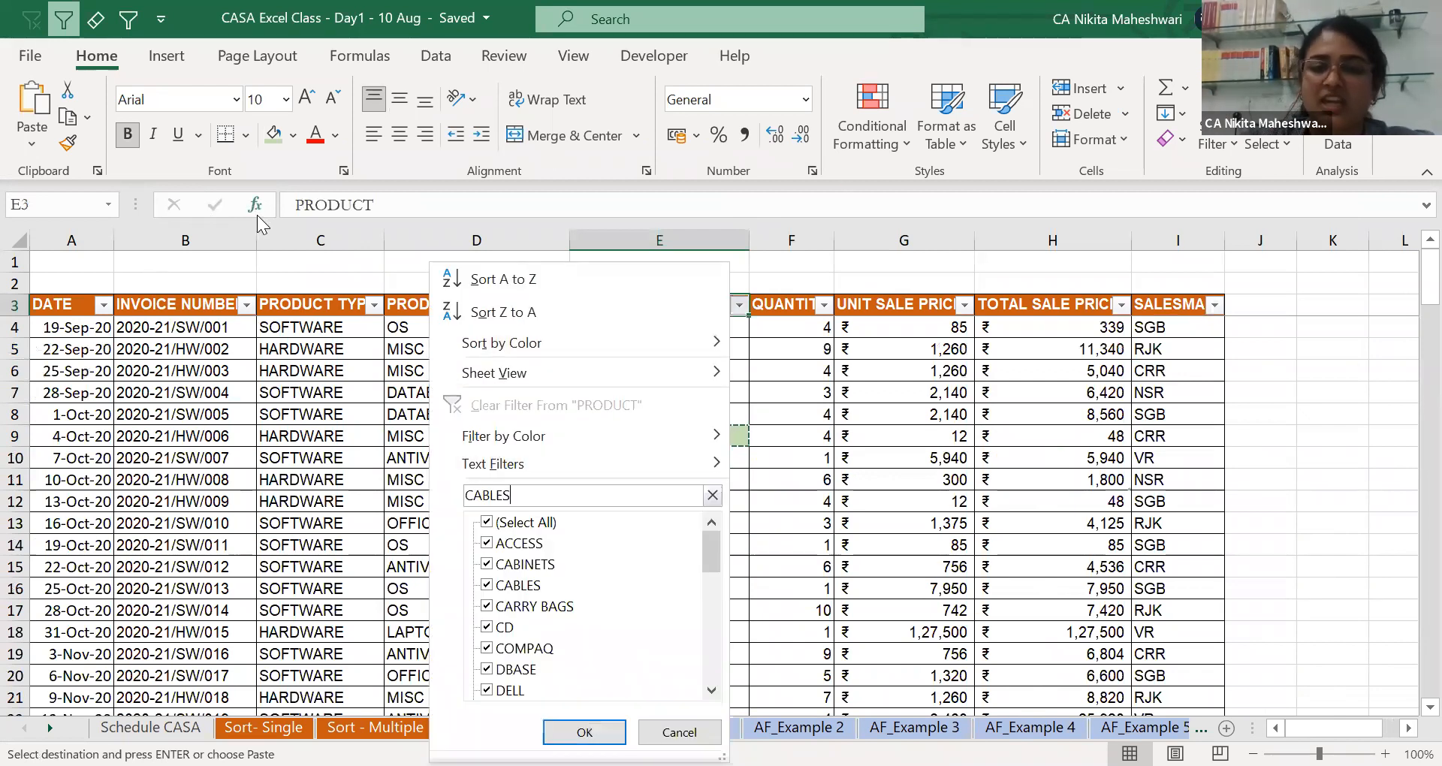
{"action": "key", "text": "Return"}
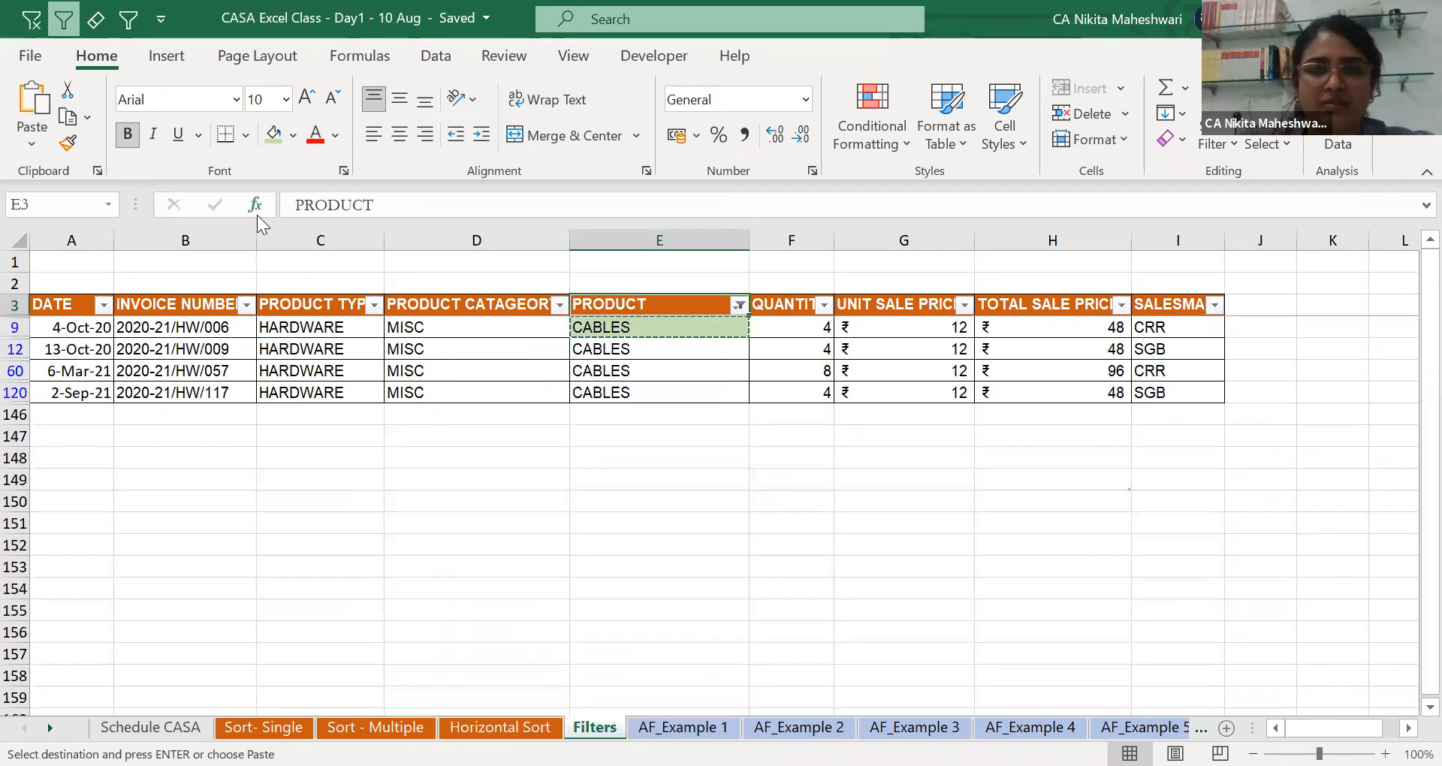
Clear the PRODUCT filter and select the highlighted CABLES cell in row 9.
{"action": "key", "text": "Down"}
{"action": "key", "text": "Up"}
{"action": "key", "text": "alt+1"}
{"action": "key", "text": "Down"}
{"action": "key", "text": "Down"}
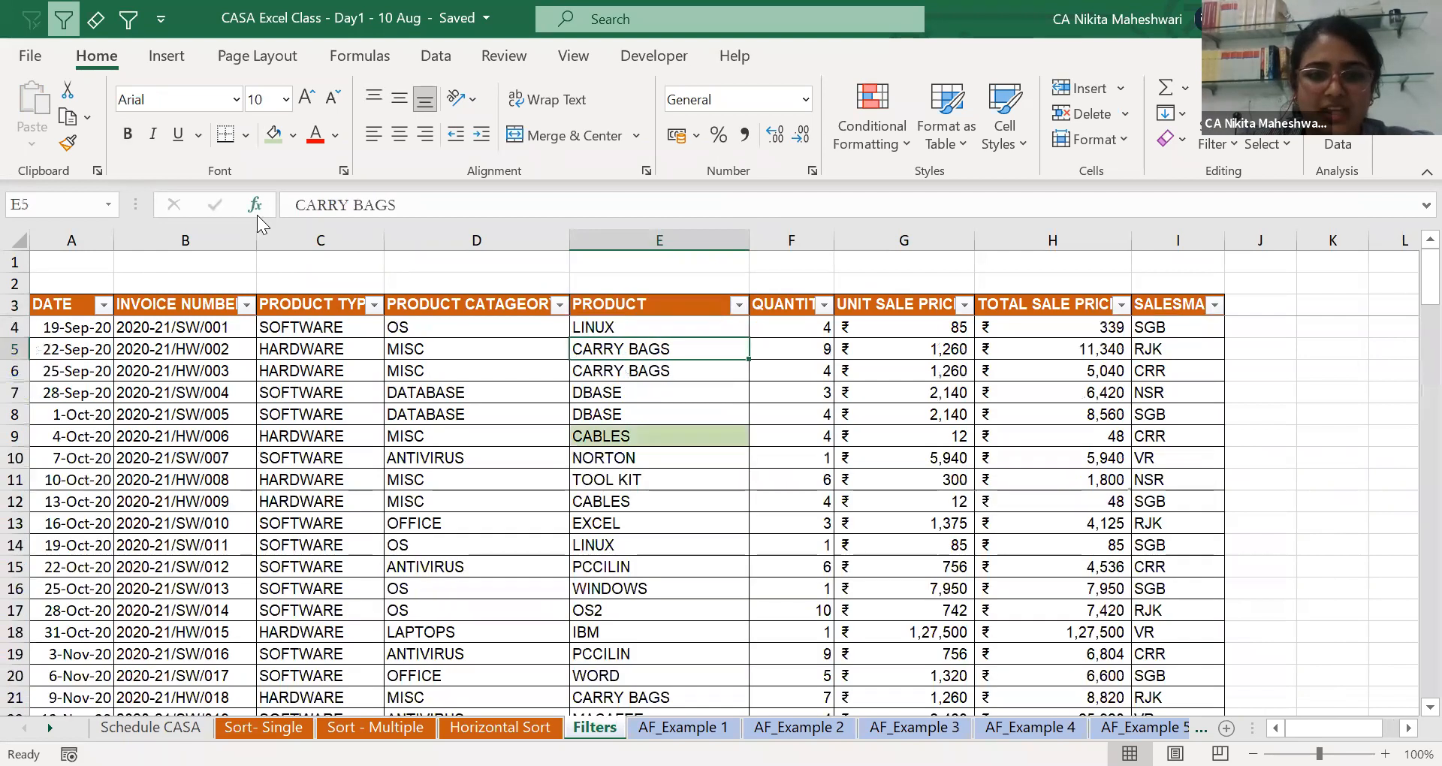
{"action": "key", "text": "Down"}
{"action": "key", "text": "Down"}
{"action": "key", "text": "Down"}
{"action": "key", "text": "Down"}
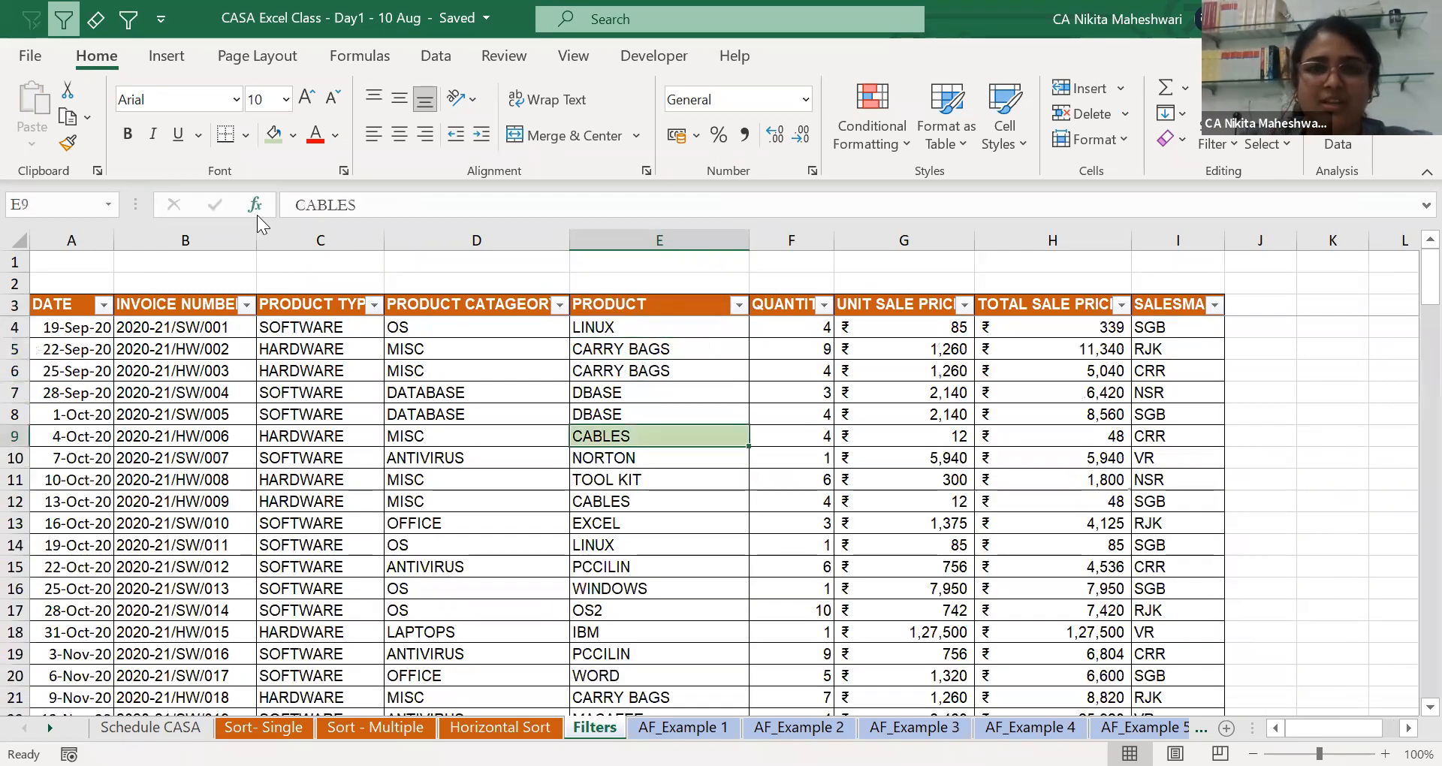
Look at the PRODUCT column's filter options and item list, and leave them without filtering.
{"action": "key", "text": "ctrl+Up"}
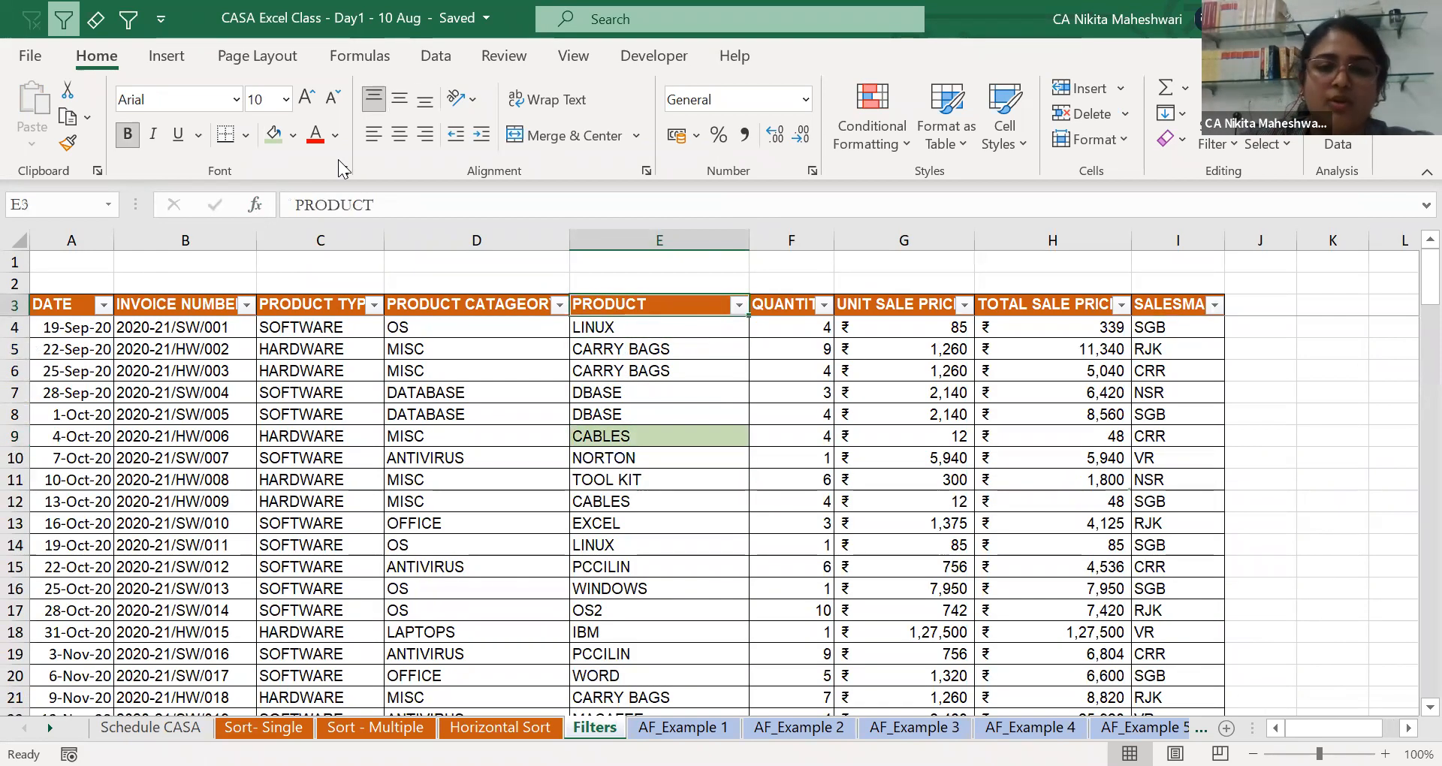
{"action": "key", "text": "alt+Down"}
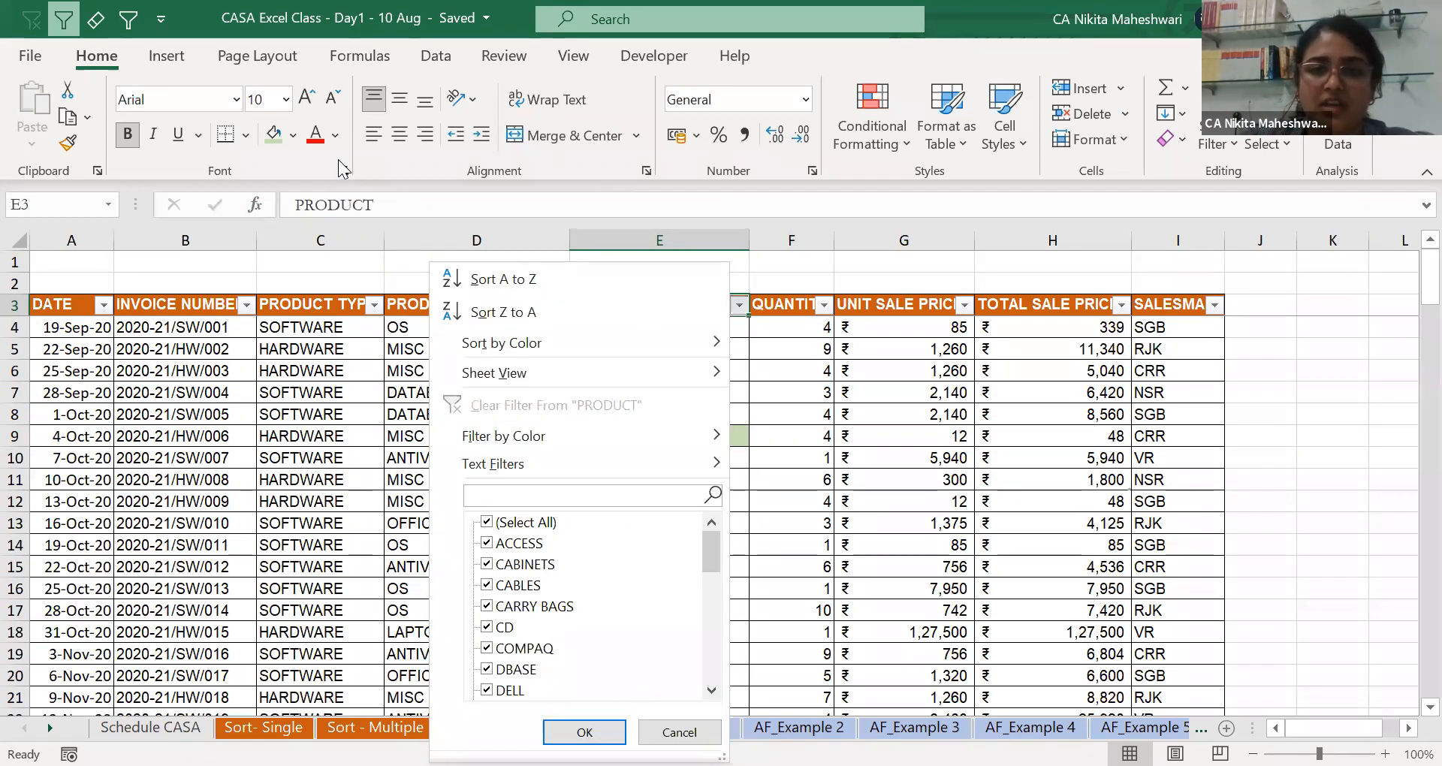
{"action": "key", "text": "Escape"}
Filter the table by the highlighted CABLES cell with the AutoFilter command and clear all filters again.
{"action": "left_click", "coordinate": [640, 440]}
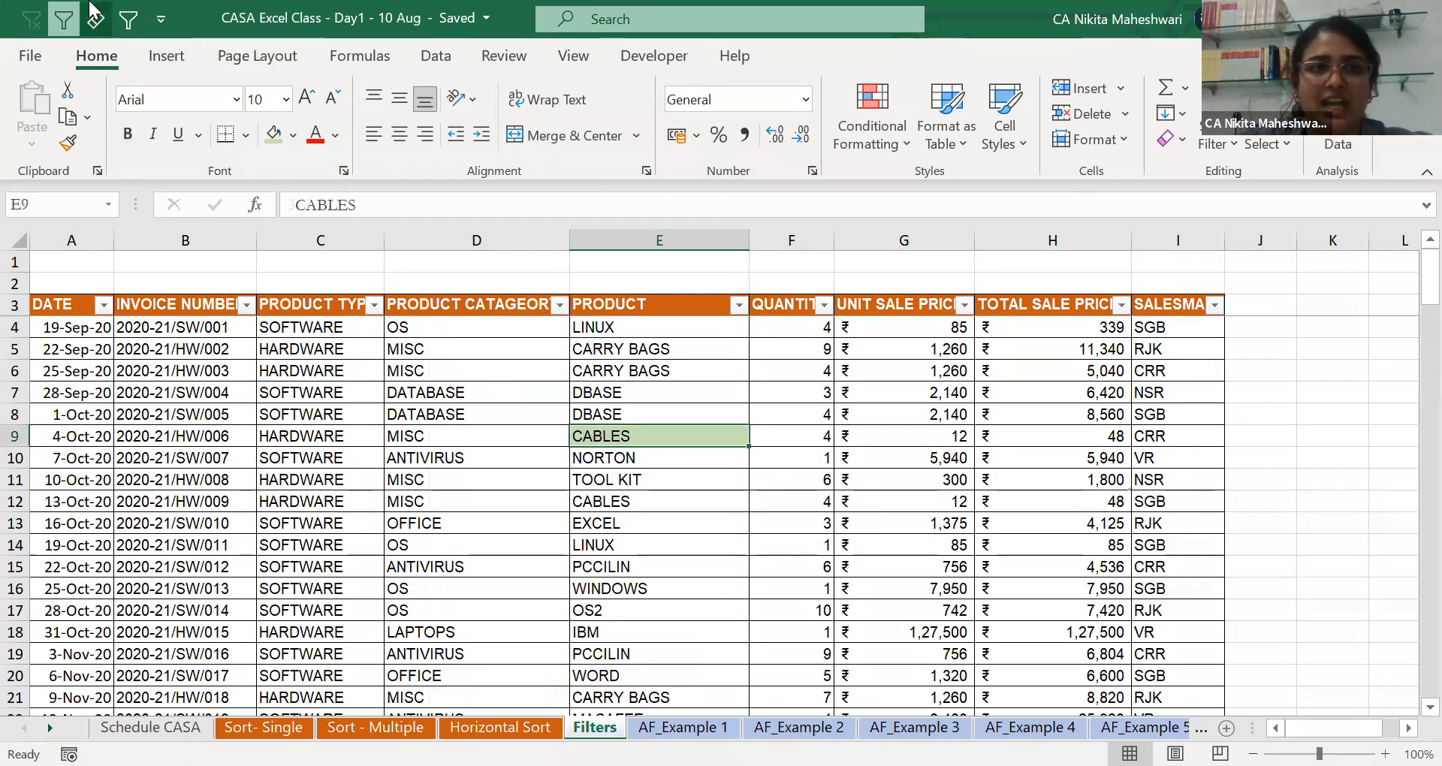
{"action": "left_click", "coordinate": [117, 25]}
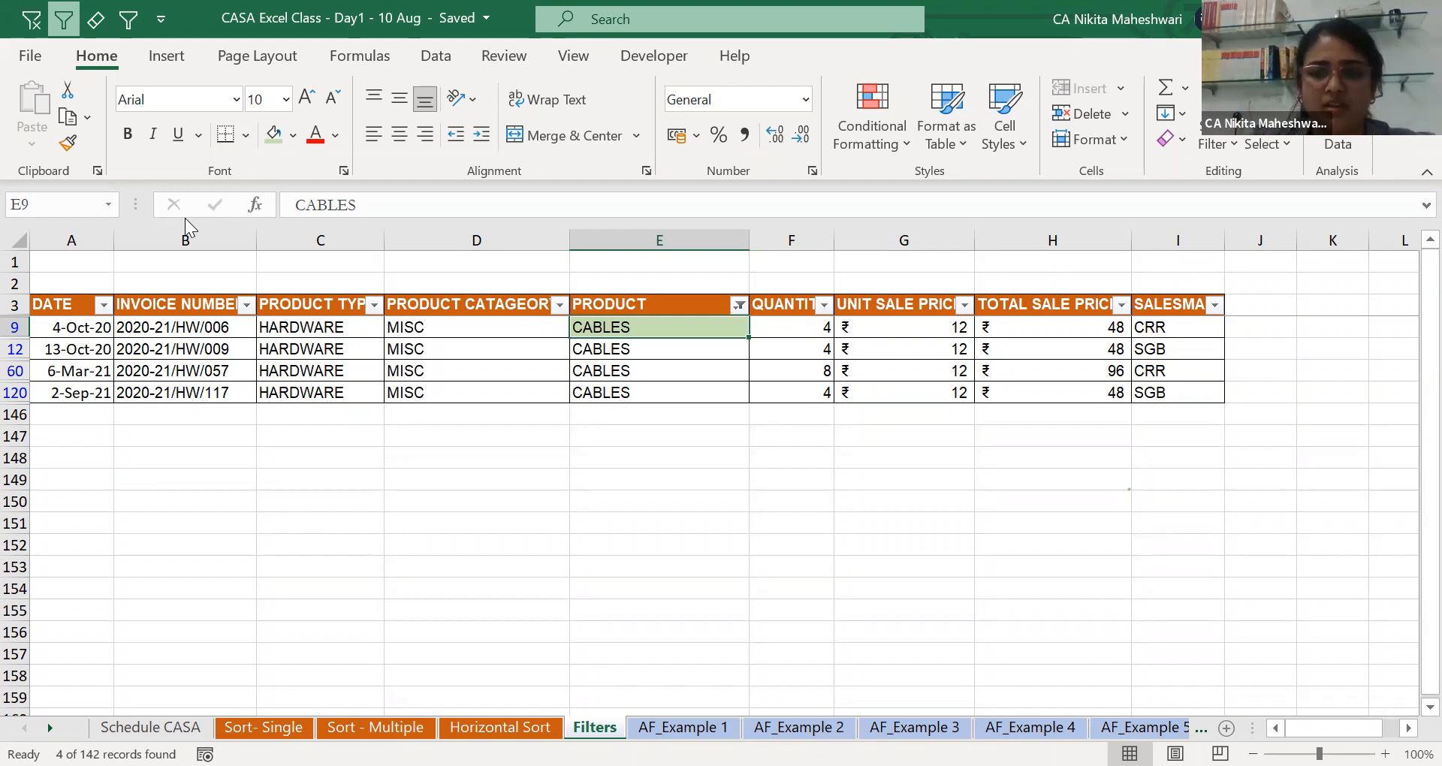
{"action": "key", "text": "alt+1"}
{"action": "key", "text": "ctrl+Up"}
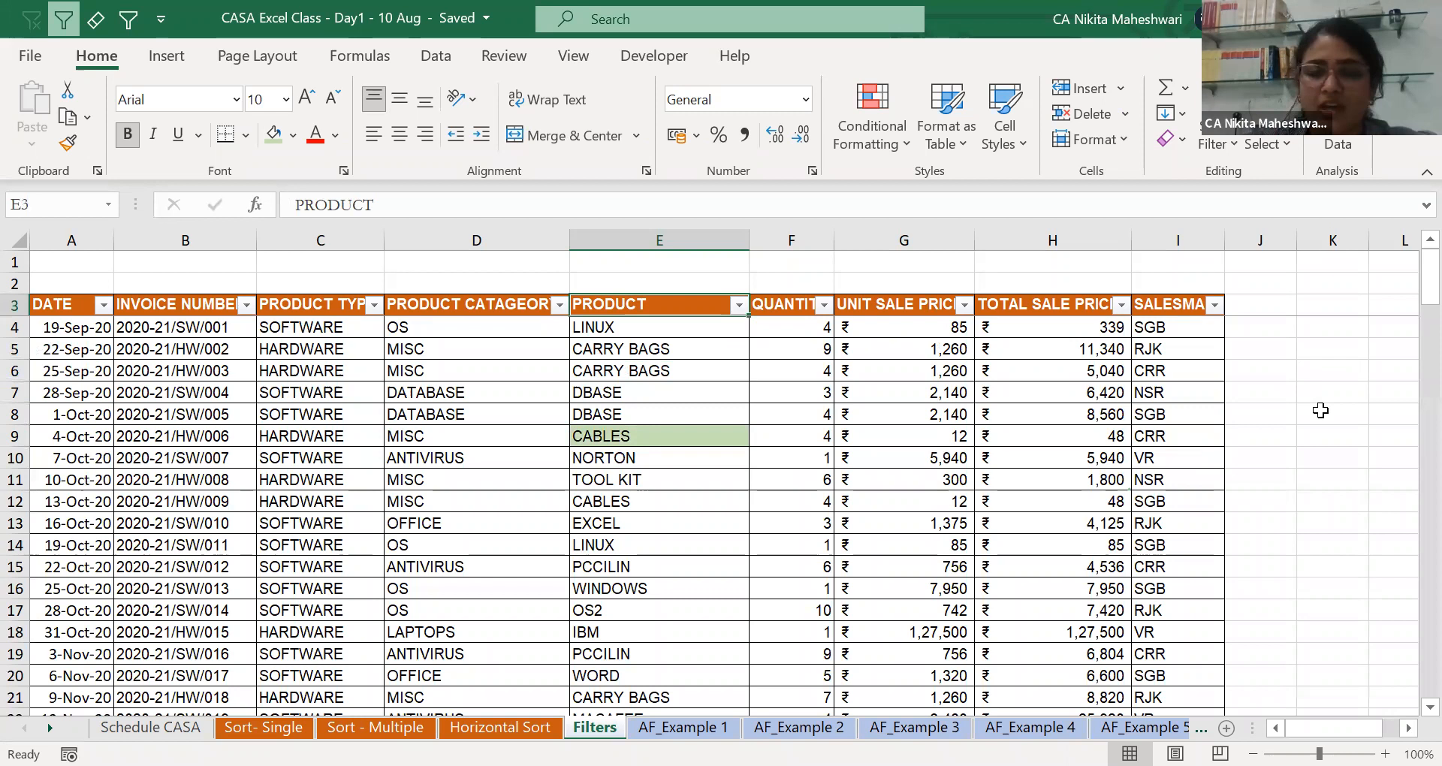
Switch to the Horizontal Sort sheet.
{"action": "left_click", "coordinate": [728, 441]}
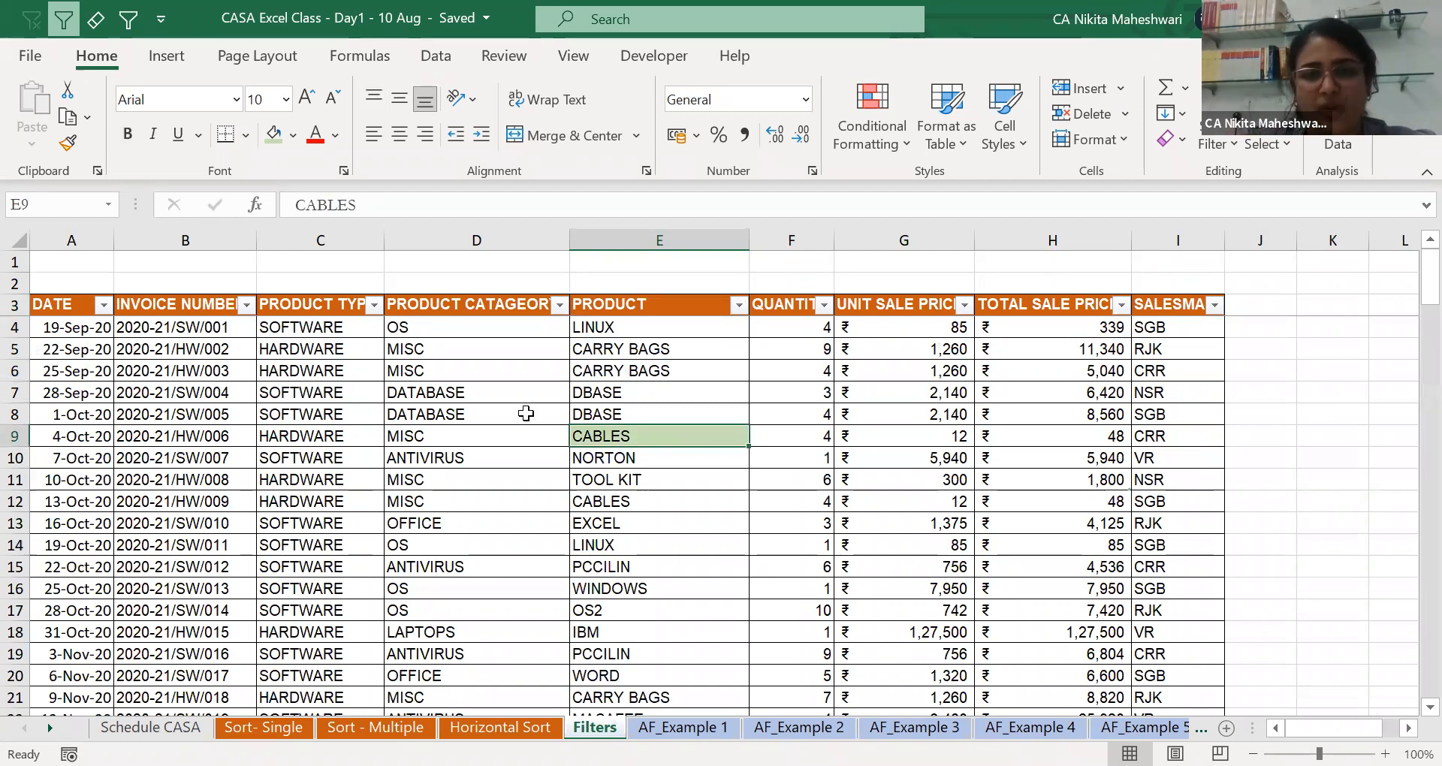
{"action": "left_click", "coordinate": [607, 325]}
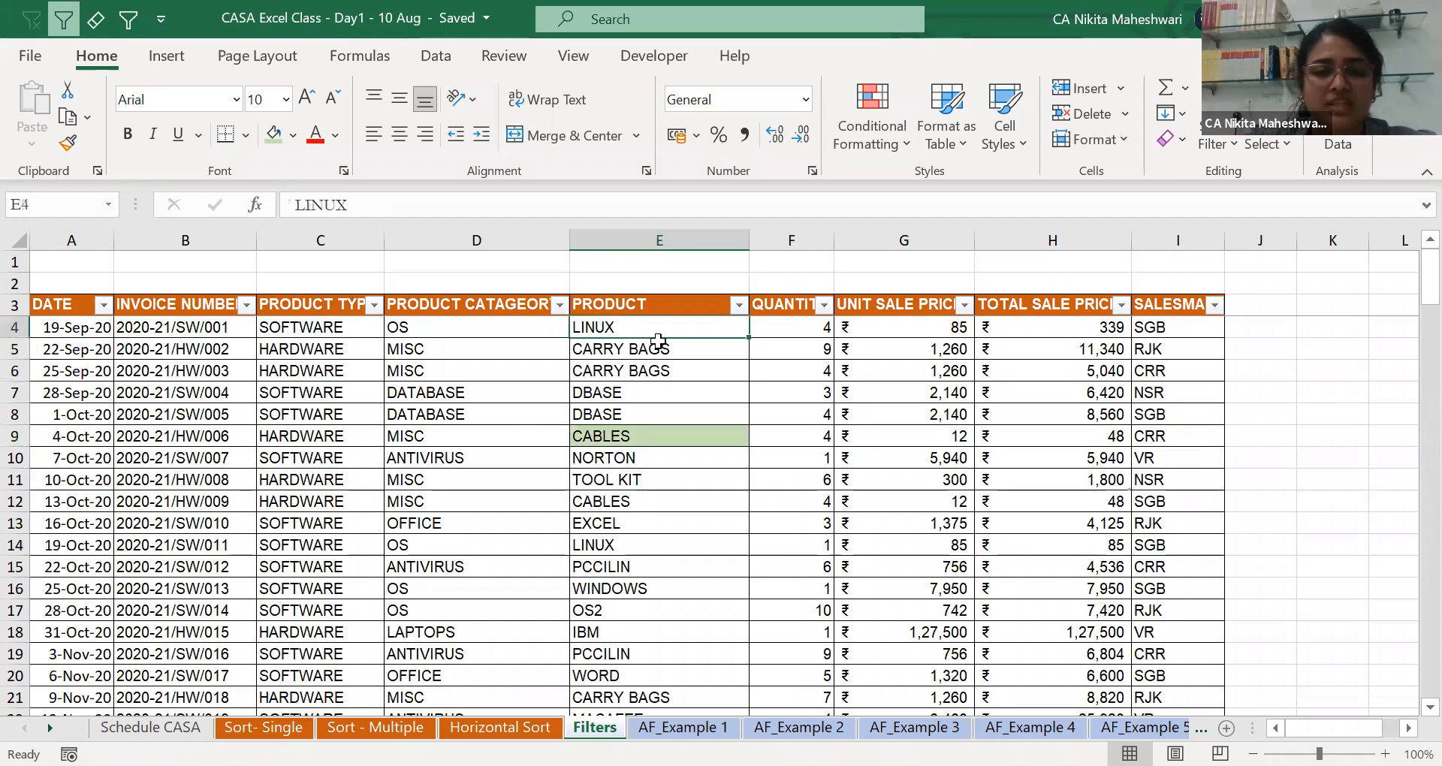
{"action": "key", "text": "ctrl+Page_Up"}
{"action": "key", "text": "Right"}
{"action": "key", "text": "Left"}
{"action": "key", "text": "Right"}
{"action": "key", "text": "Left"}
{"action": "key", "text": "Right"}
{"action": "key", "text": "Left"}
{"action": "key", "text": "ctrl+c"}
{"action": "key", "text": "Right"}
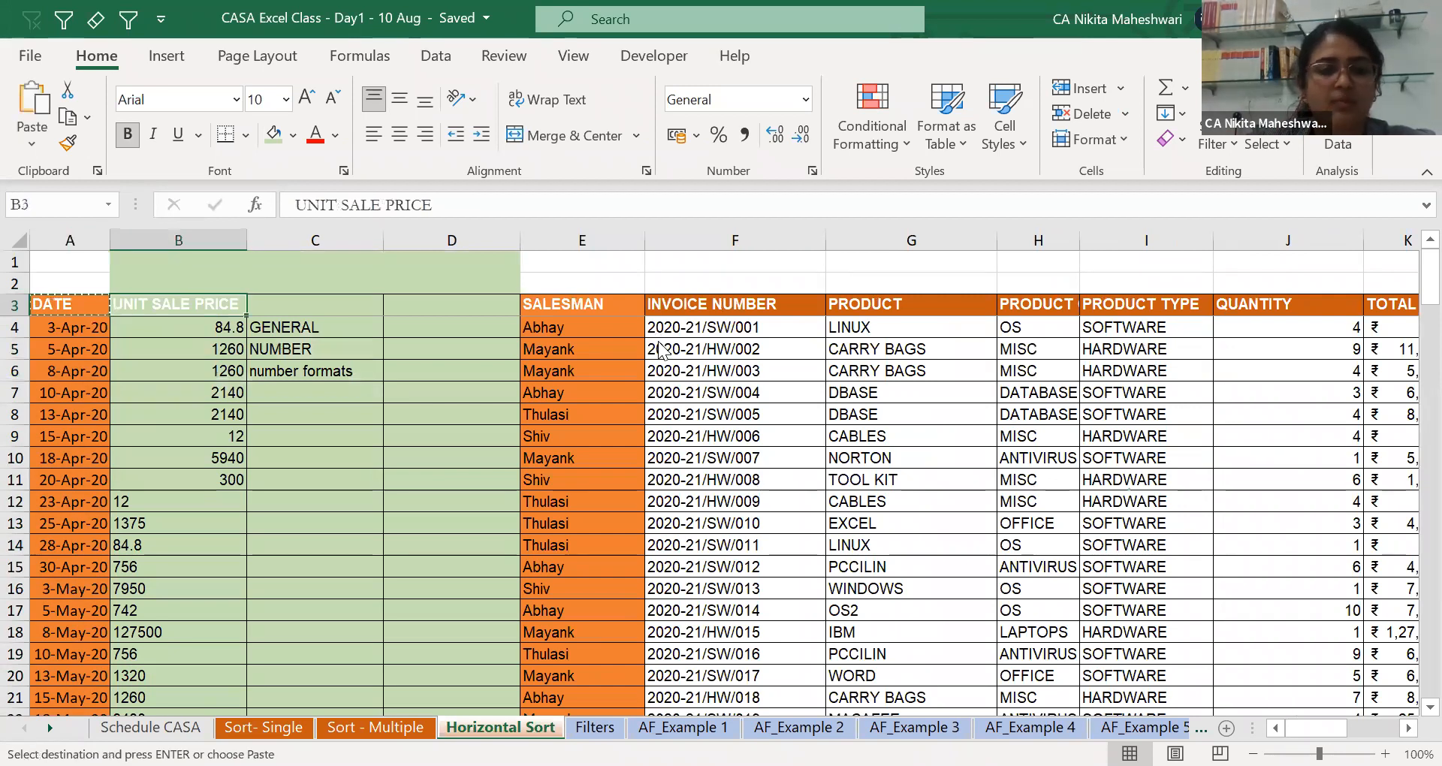
{"action": "key", "text": "Escape"}
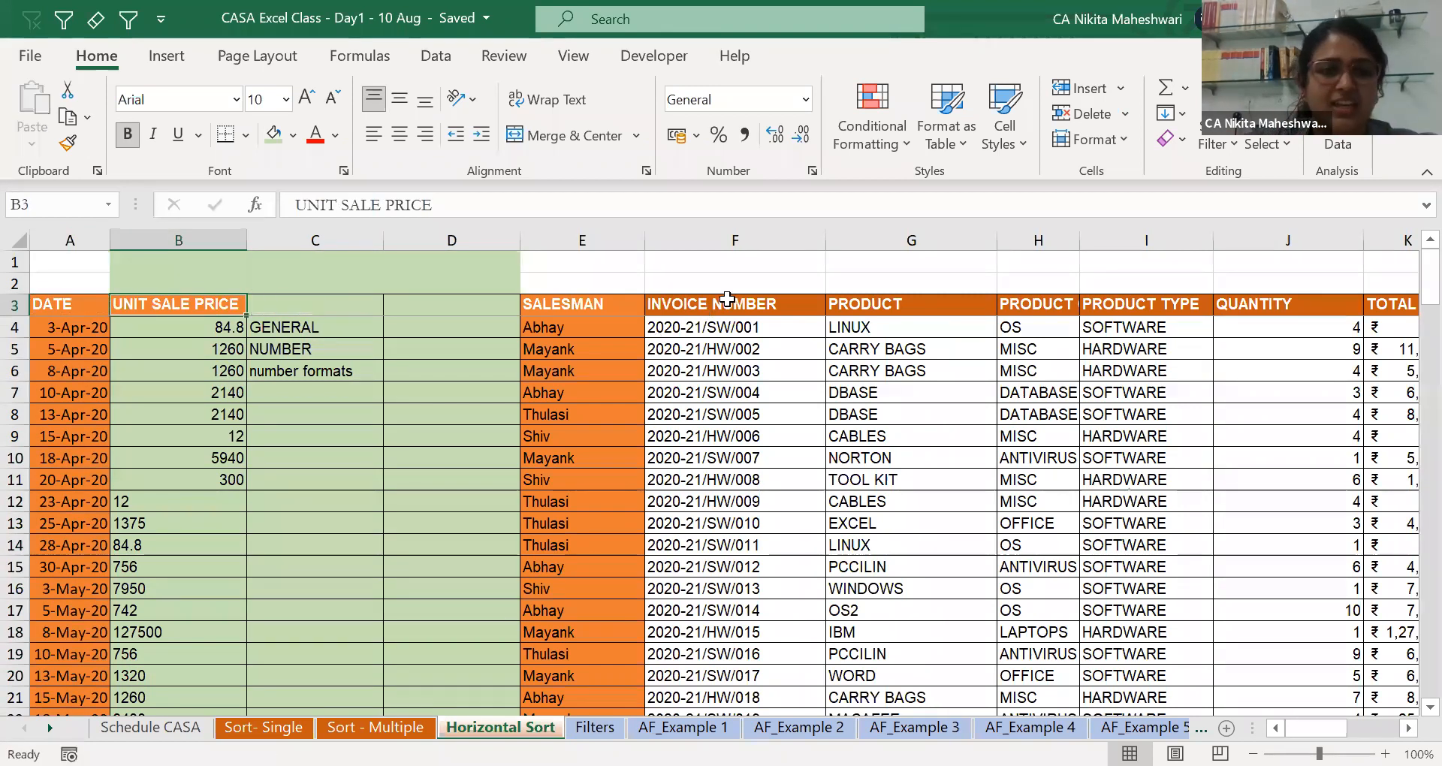
Delete the two green columns C and D between UNIT SALE PRICE and SALESMAN.
{"action": "left_click", "coordinate": [313, 325]}
{"action": "key", "text": "ctrl+space"}
{"action": "key", "text": "ctrl+minus"}
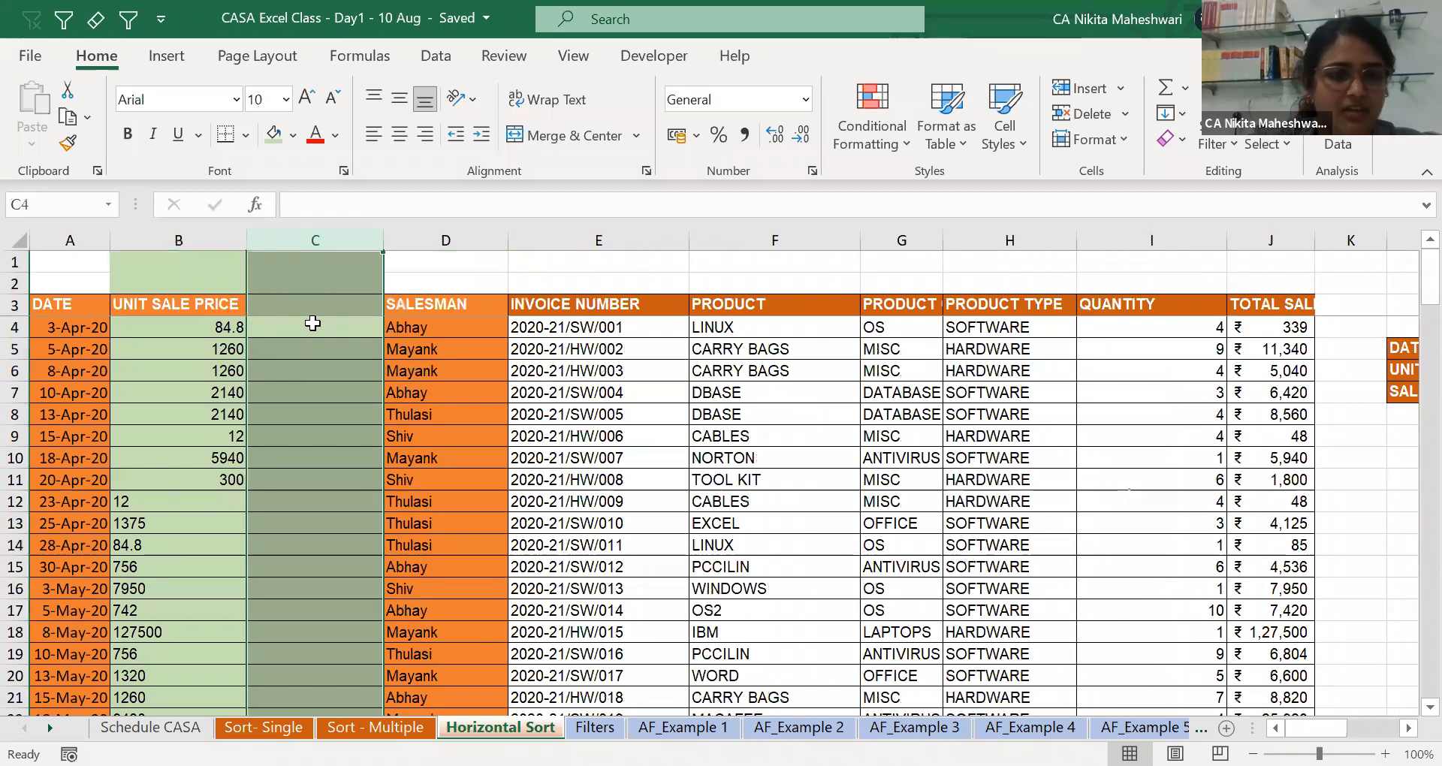
{"action": "key", "text": "ctrl+minus"}
Paste the first date cell's formatting onto all UNIT SALE PRICE values and set their number format to General.
{"action": "key", "text": "Home"}
{"action": "key", "text": "ctrl+c"}
{"action": "key", "text": "Right"}
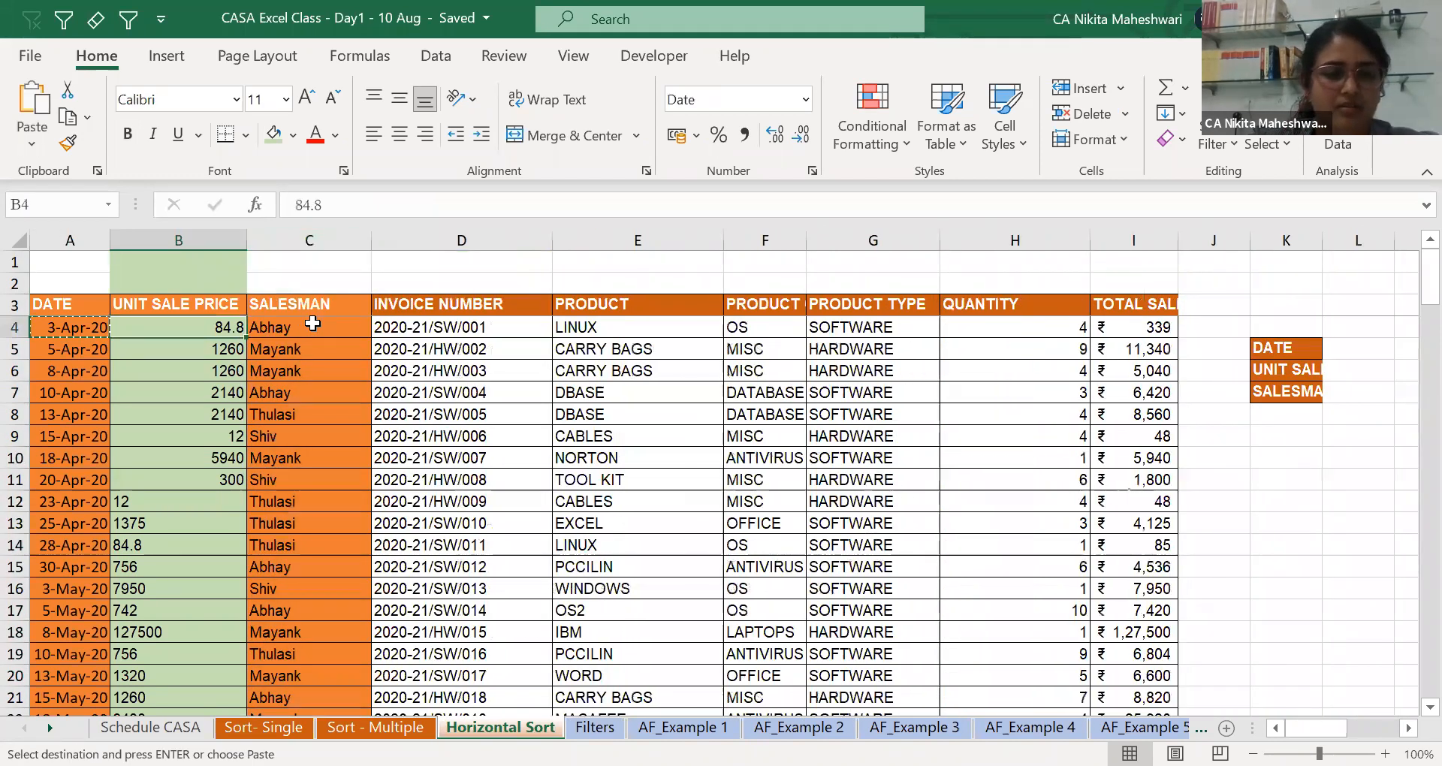
{"action": "key", "text": "ctrl+shift+Down"}
{"action": "key", "text": "ctrl+alt+v"}
{"action": "key", "text": "t"}
{"action": "key", "text": "Return"}
{"action": "key", "text": "Escape"}
{"action": "key", "text": "ctrl+shift+grave"}
Remove the green fill from B1:B2 by pasting the blank cell C2 over them.
{"action": "key", "text": "Up"}
{"action": "key", "text": "Up"}
{"action": "key", "text": "Right"}
{"action": "key", "text": "ctrl+c"}
{"action": "key", "text": "Left"}
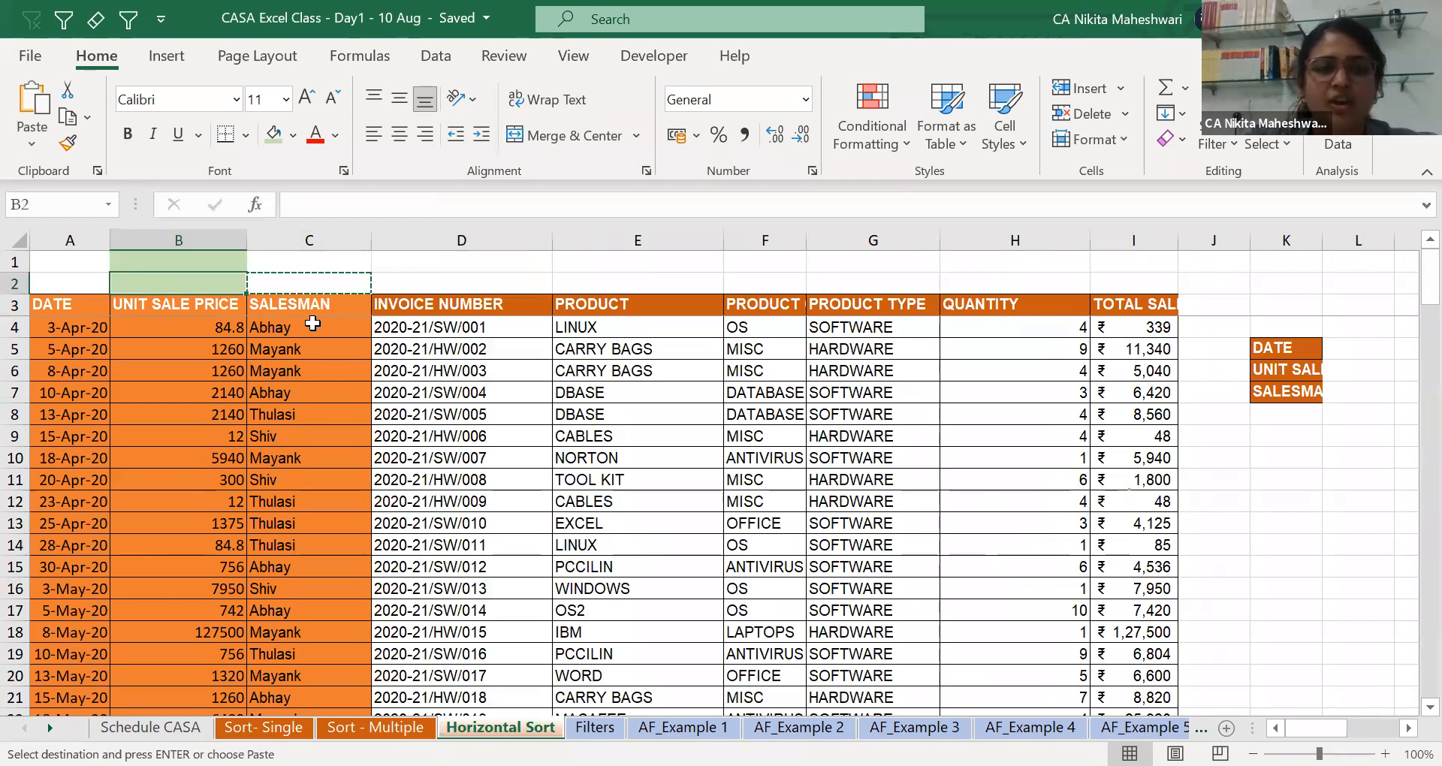
{"action": "key", "text": "shift+Up"}
{"action": "key", "text": "Return"}
{"action": "left_click_drag", "start_coordinate": [82, 302], "coordinate": [221, 312]}
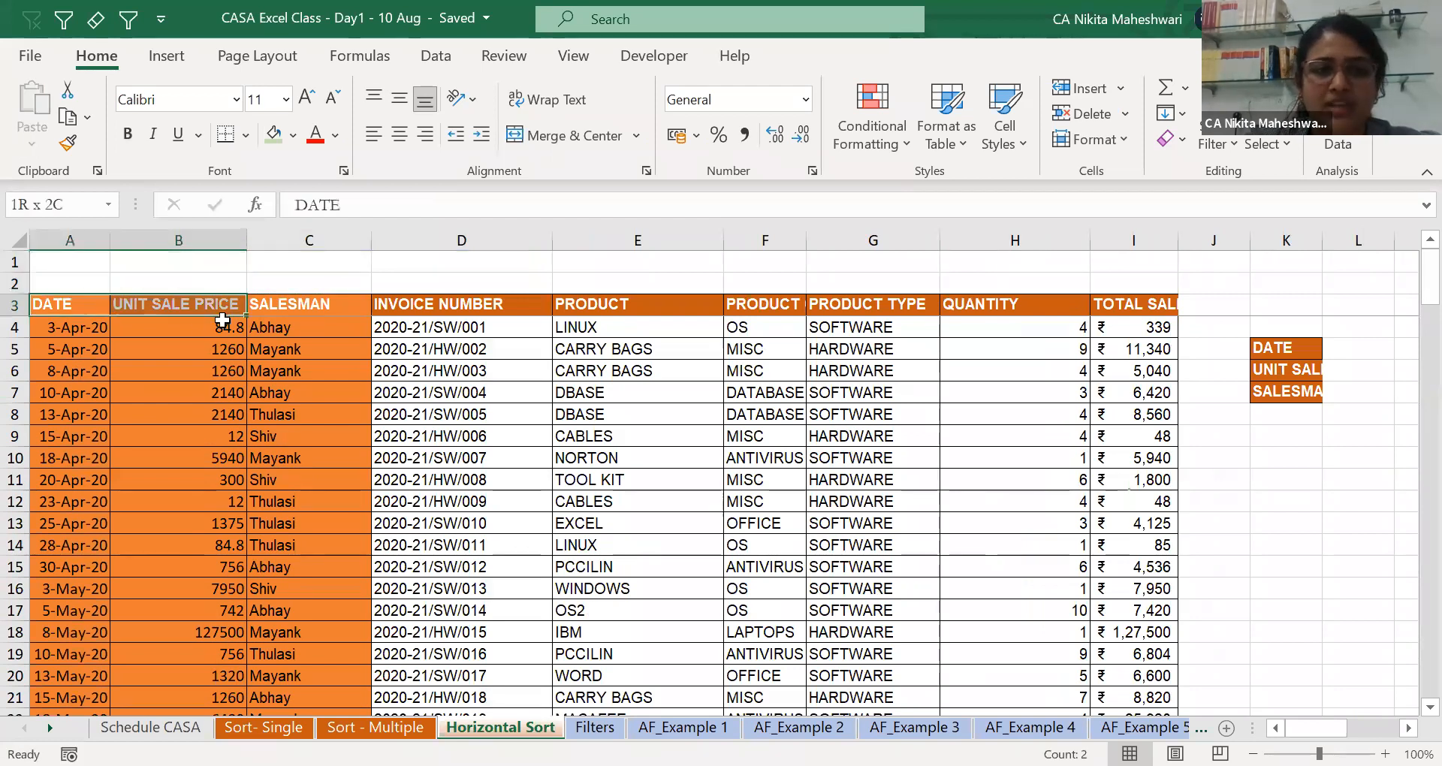
{"action": "left_click", "coordinate": [436, 307]}
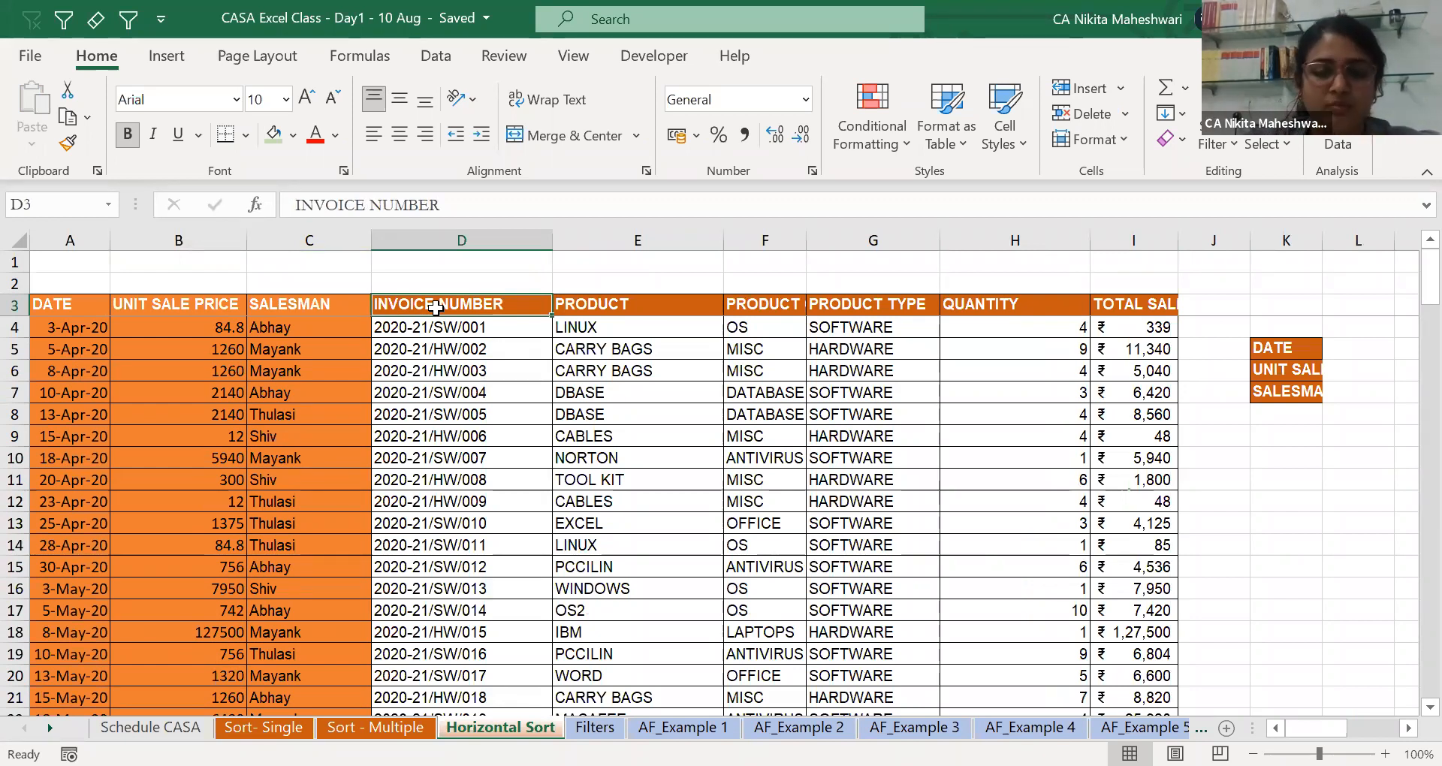
Go to the AF_Example 1 sheet and delete two empty columns between the sales data and the criteria table.
{"action": "key", "text": "ctrl+Page_Down"}
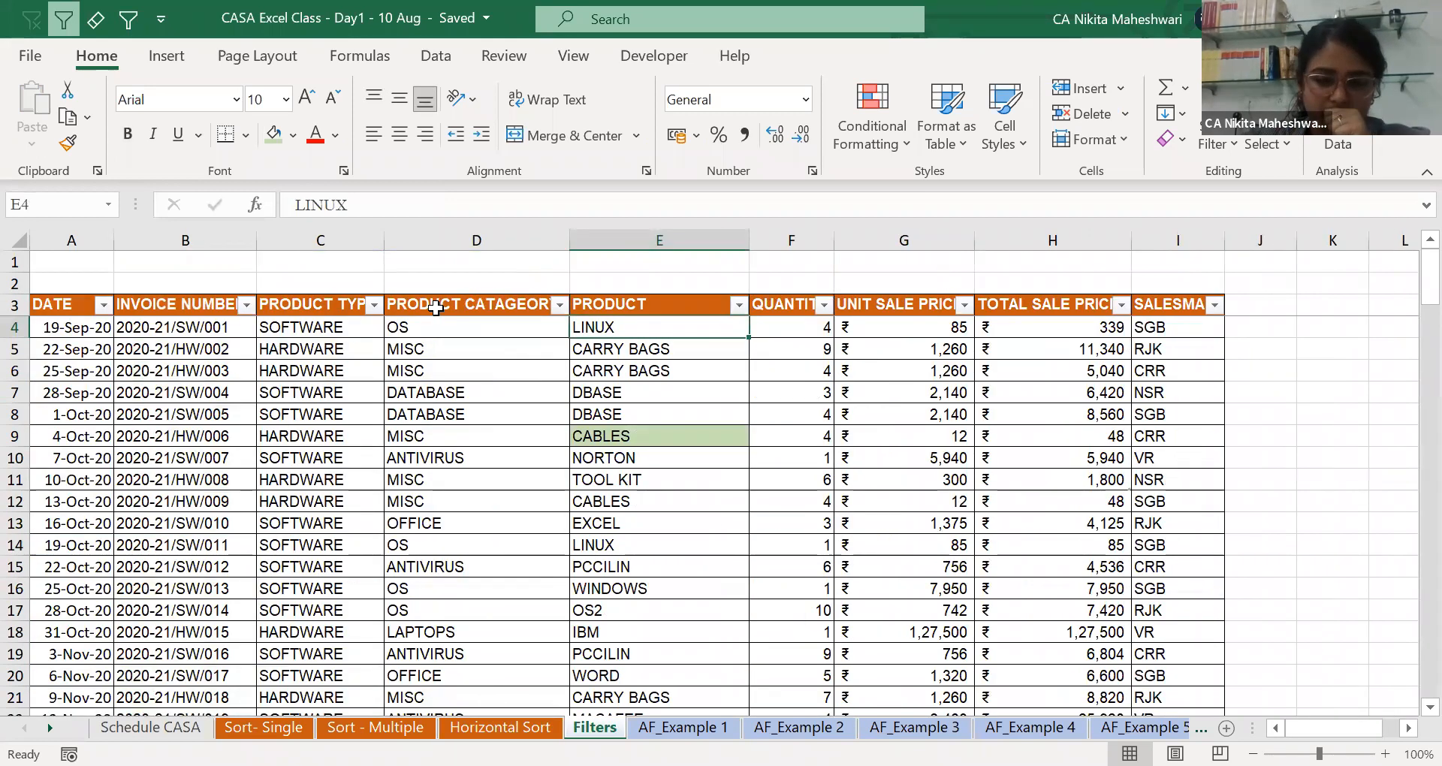
{"action": "key", "text": "ctrl+Page_Down"}
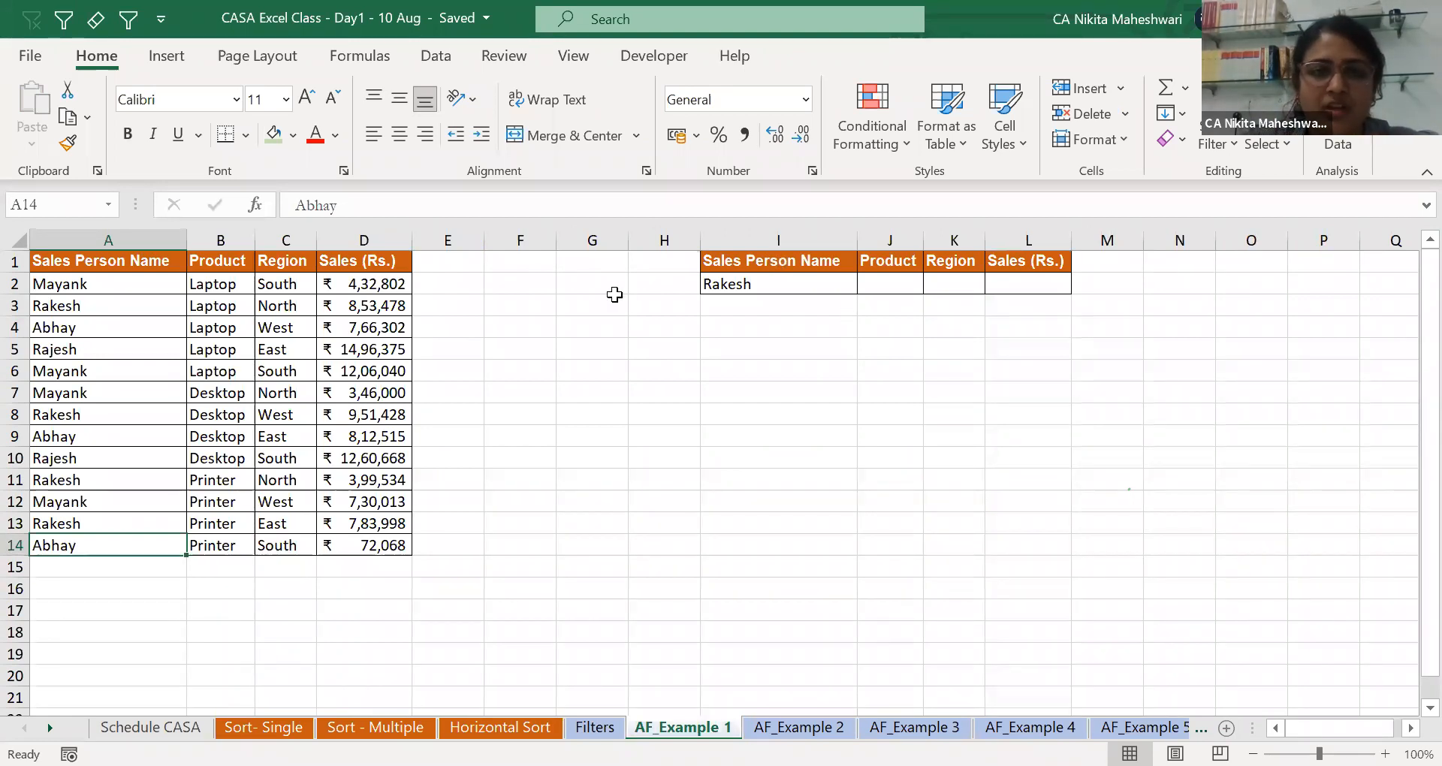
{"action": "left_click", "coordinate": [594, 305]}
{"action": "key", "text": "ctrl+space"}
{"action": "key", "text": "ctrl+minus"}
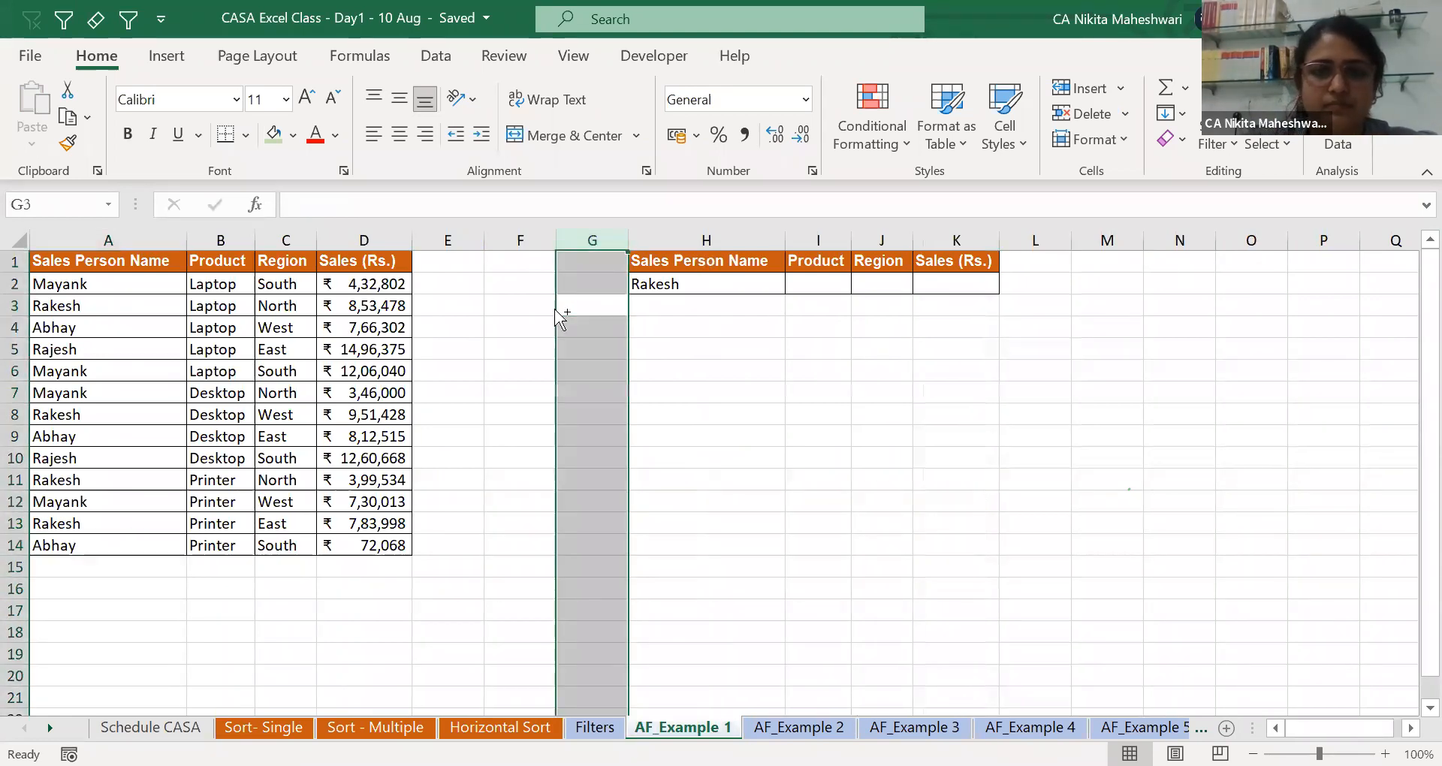
{"action": "key", "text": "ctrl+minus"}
Add filter controls to the header row of the sales table A1:D14.
{"action": "left_click", "coordinate": [602, 285]}
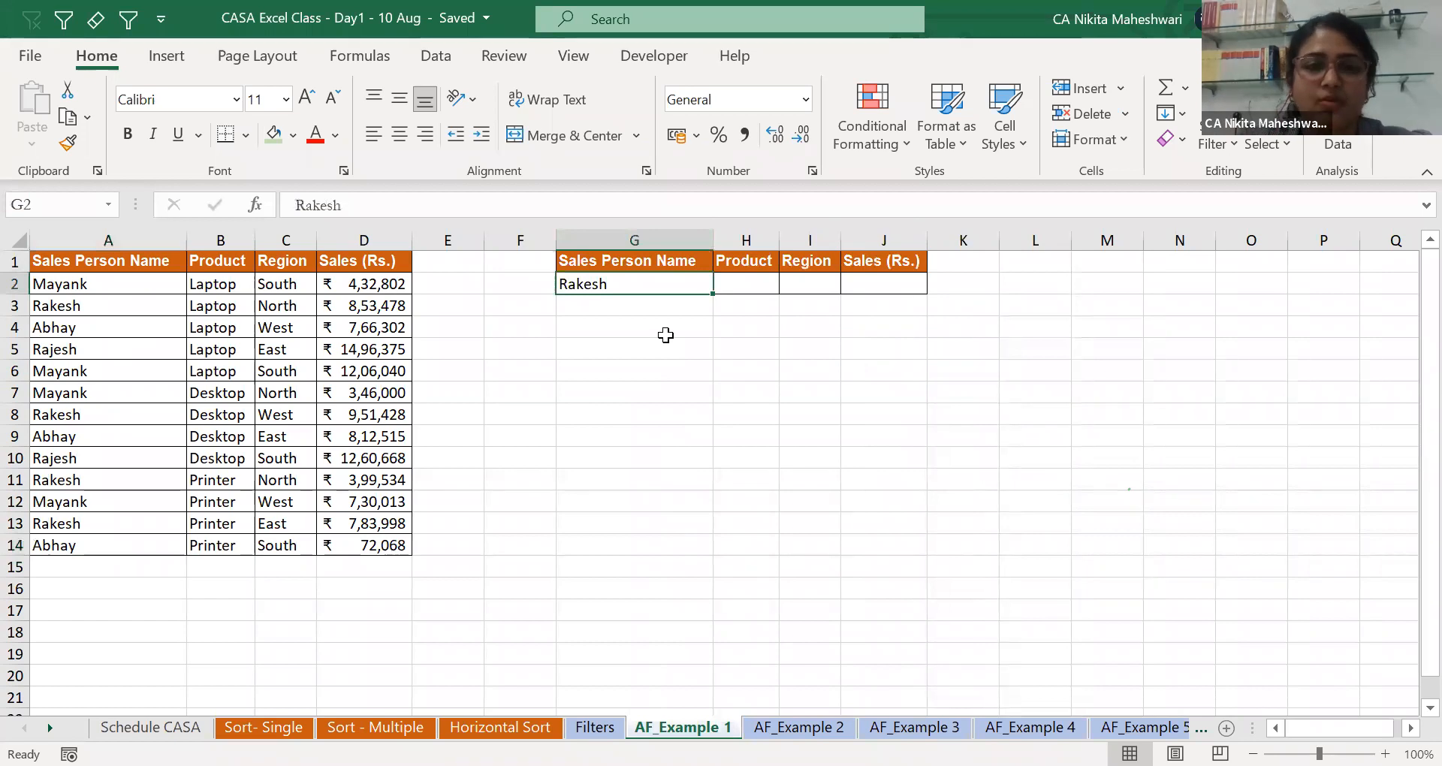
{"action": "left_click", "coordinate": [367, 278]}
{"action": "key", "text": "Left"}
{"action": "key", "text": "Up"}
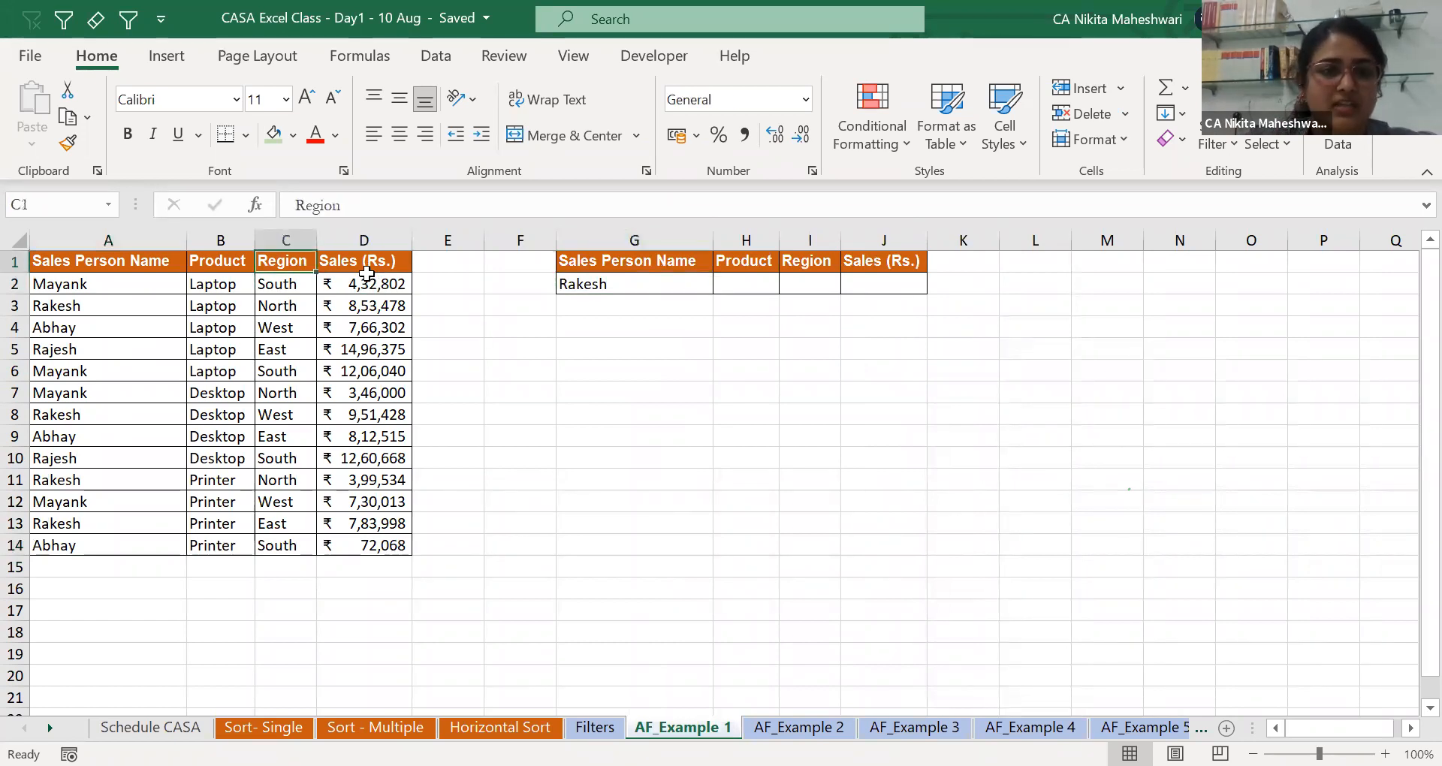
{"action": "key", "text": "Left"}
{"action": "key", "text": "ctrl+shift+Down"}
{"action": "key", "text": "Left"}
{"action": "key", "text": "ctrl+shift+Down"}
{"action": "key", "text": "ctrl+shift+Right"}
{"action": "key", "text": "ctrl+shift+l"}
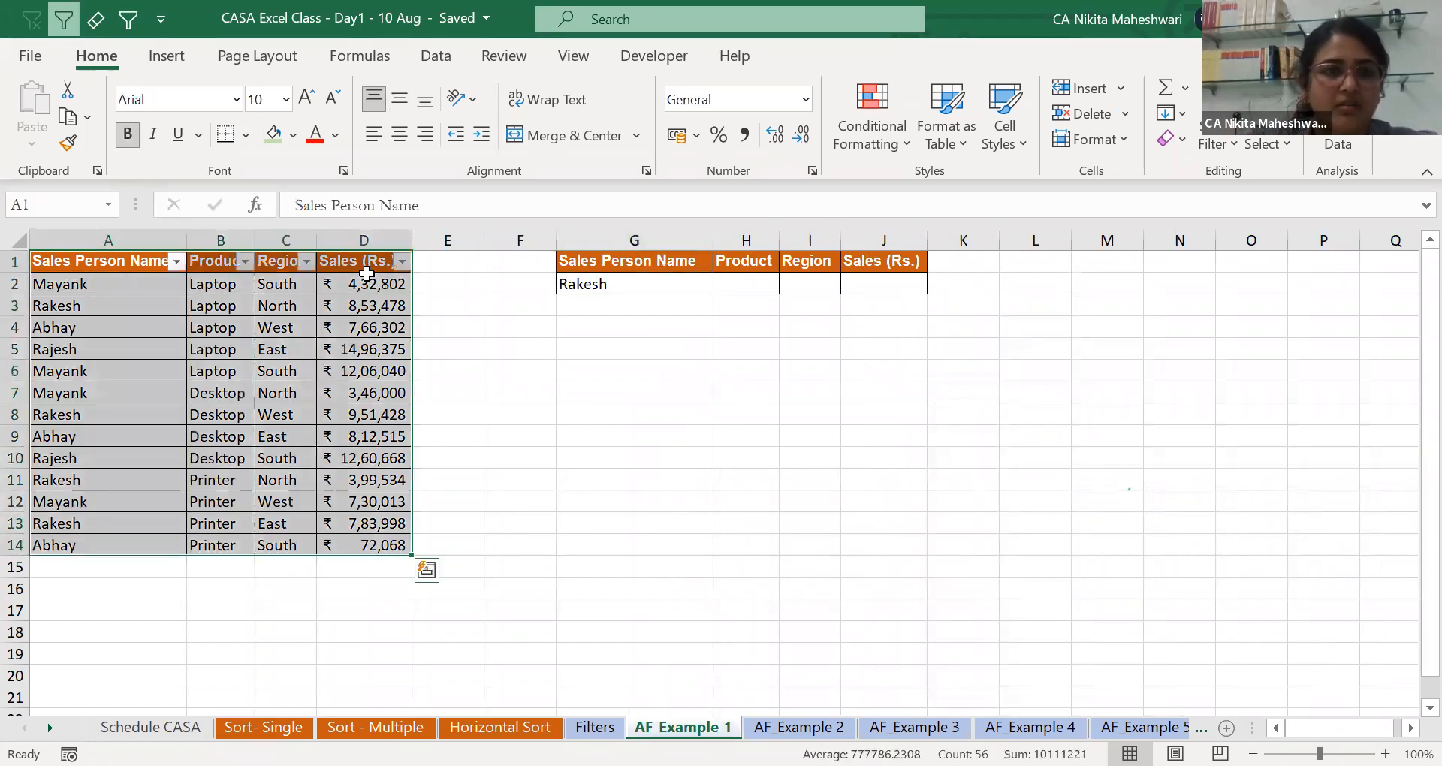
Filter the Sales Person Name column to show only the salesperson listed in the criteria table.
{"action": "key", "text": "Up"}
{"action": "key", "text": "alt+Down"}
{"action": "key", "text": "e"}
{"action": "key", "text": "Down"}
{"action": "key", "text": "space"}
{"action": "key", "text": "Down"}
{"action": "key", "text": "Down"}
{"action": "key", "text": "Down"}
{"action": "key", "text": "Down"}
{"action": "key", "text": "space"}
{"action": "key", "text": "Tab"}
{"action": "key", "text": "Return"}
{"action": "key", "text": "Down"}
{"action": "key", "text": "Right"}
{"action": "key", "text": "Right"}
{"action": "key", "text": "Right"}
{"action": "key", "text": "Right"}
{"action": "key", "text": "Right"}
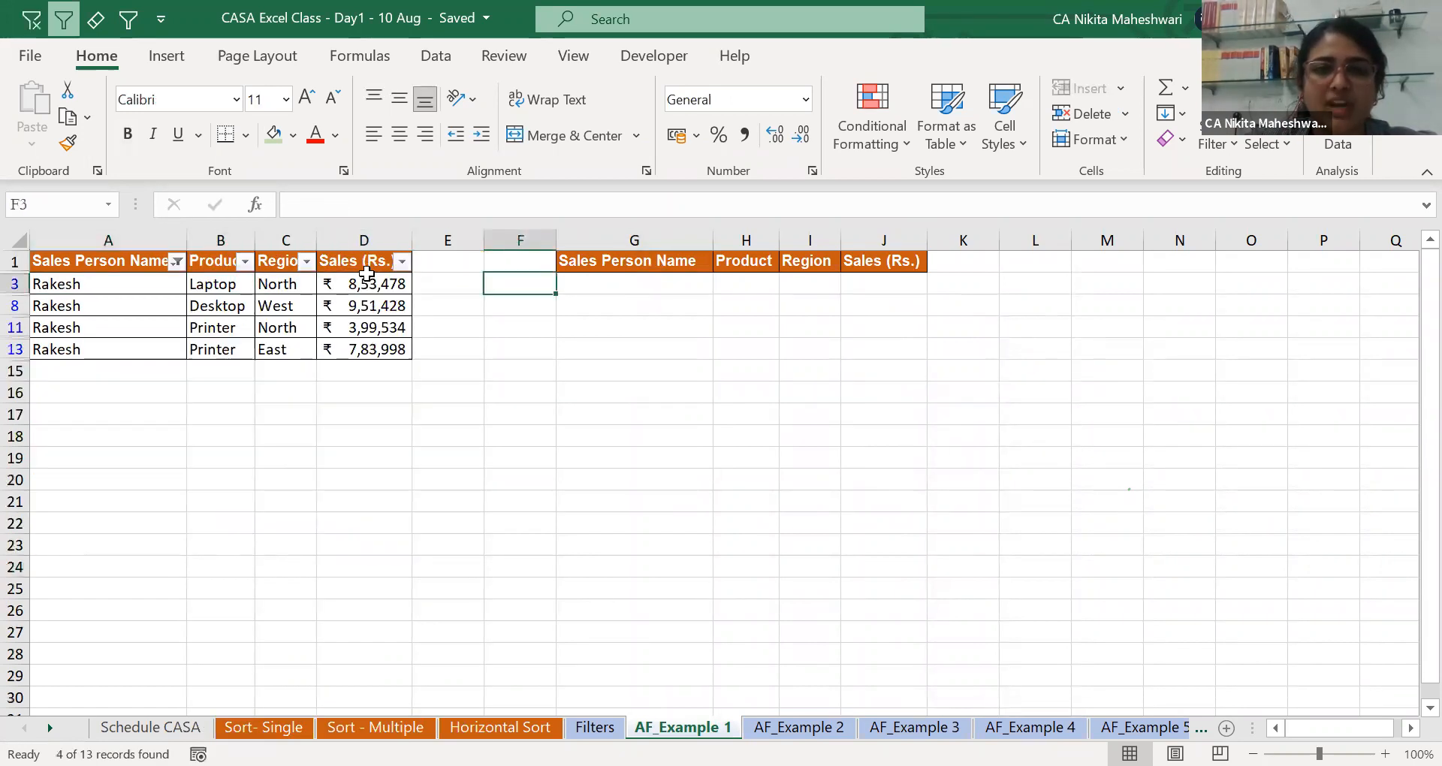
Clear the Sales Person Name filter and return to header cell A1 of the sales table.
{"action": "key", "text": "alt+1"}
{"action": "key", "text": "ctrl+Up"}
{"action": "key", "text": "ctrl+Right"}
{"action": "key", "text": "ctrl+Left"}
{"action": "key", "text": "ctrl+Left"}
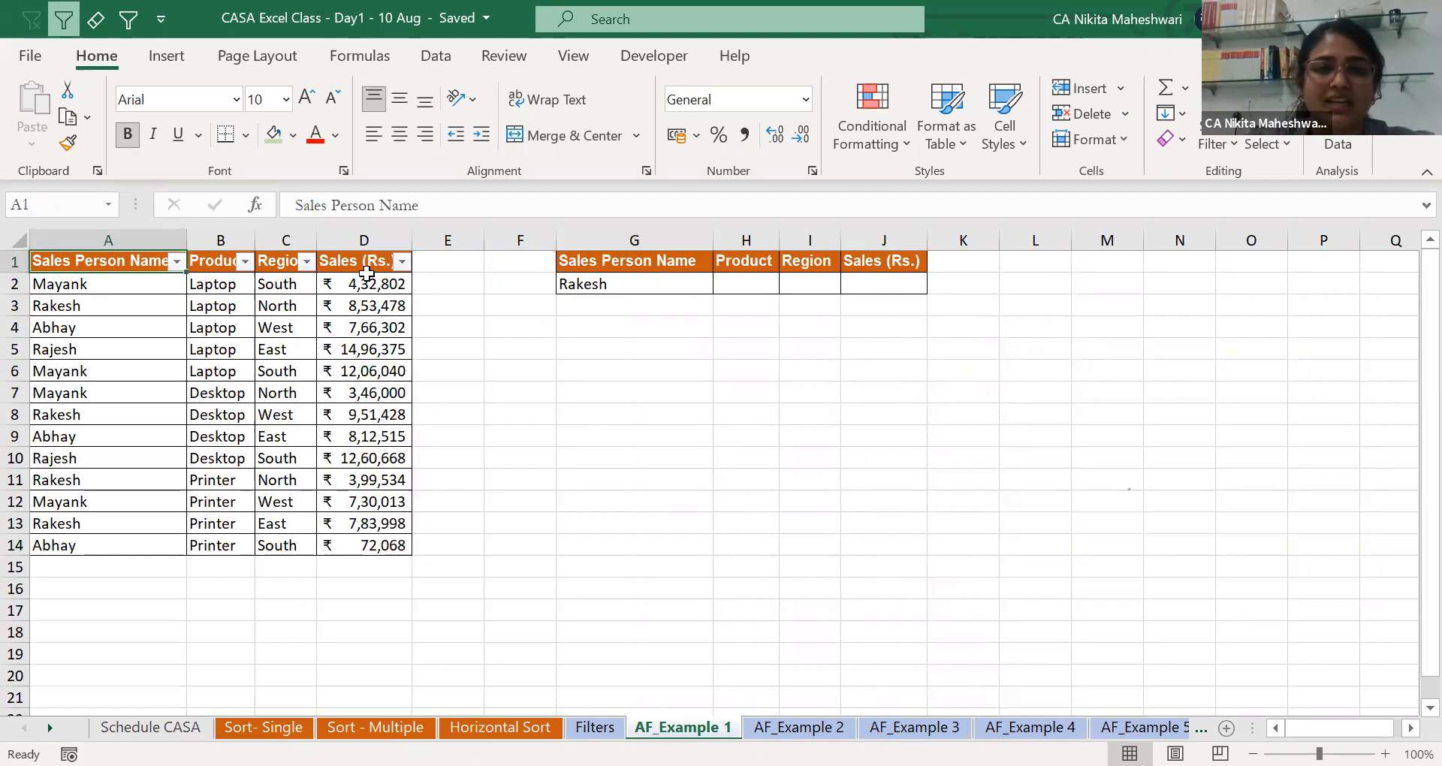
Start an Advanced Filter on the sales list A1:D14 with its results copied to another location.
{"action": "left_click", "coordinate": [423, 55]}
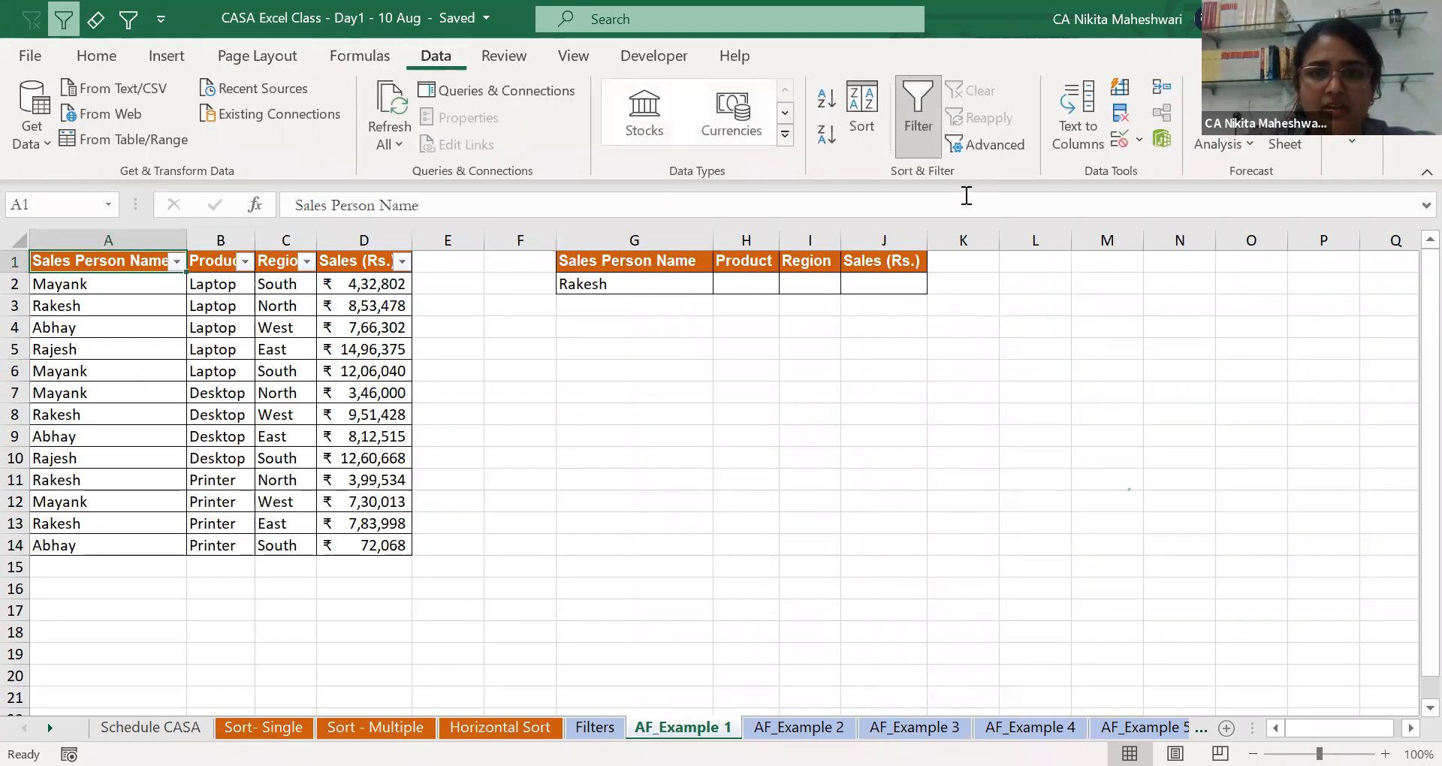
{"action": "left_click", "coordinate": [1008, 147]}
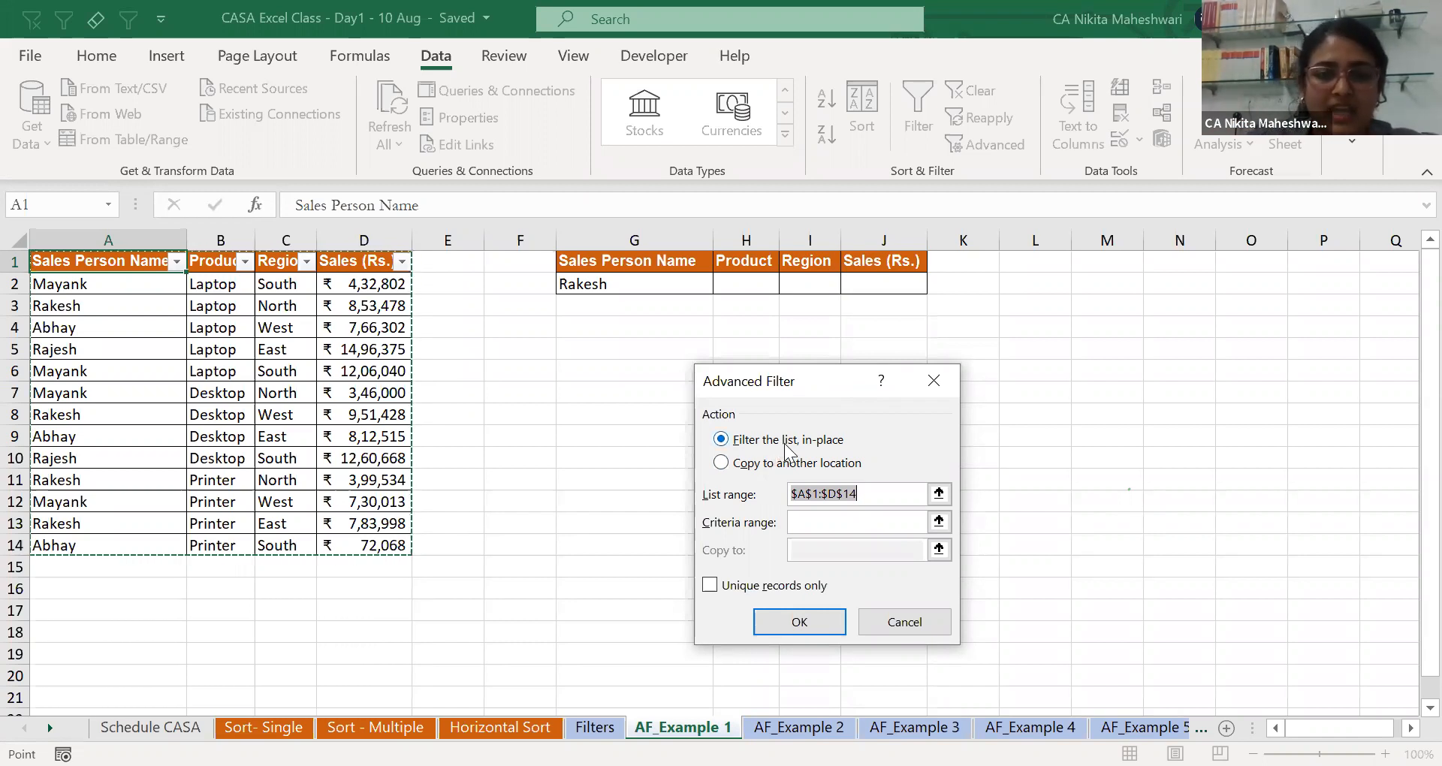
{"action": "left_click", "coordinate": [804, 467]}
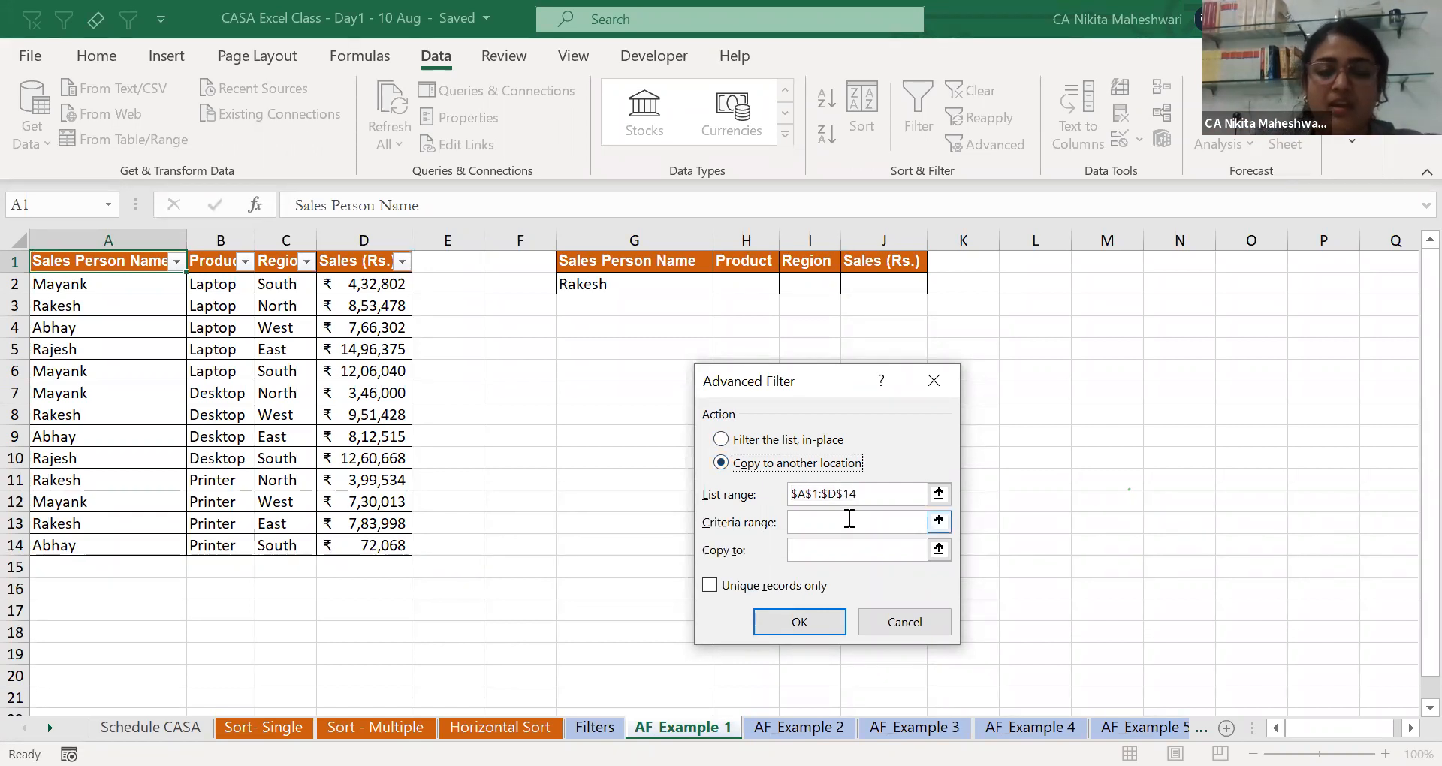
{"action": "left_click", "coordinate": [883, 495]}
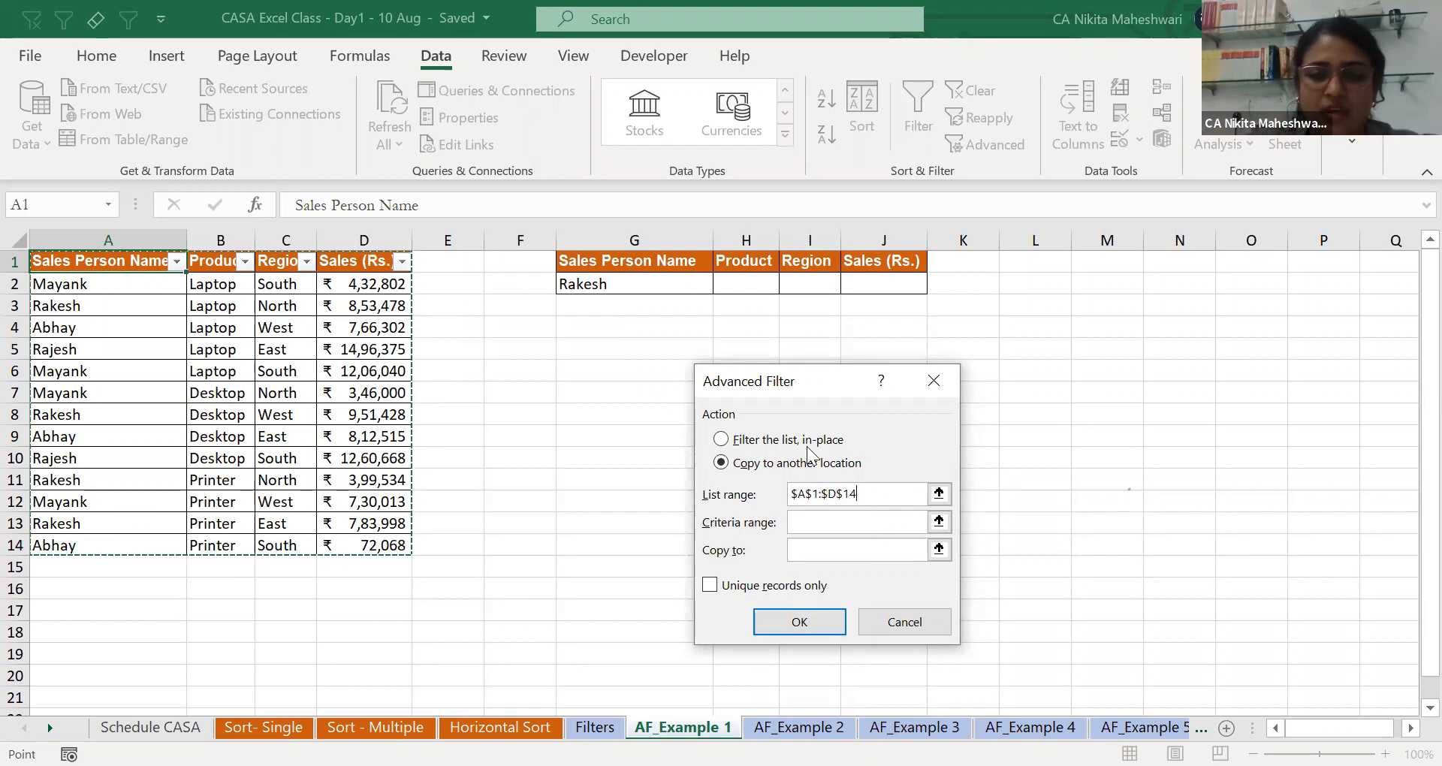
Pick G1:G2 as the Advanced Filter's criteria range and replace it with cell G2 alone.
{"action": "left_click", "coordinate": [816, 522]}
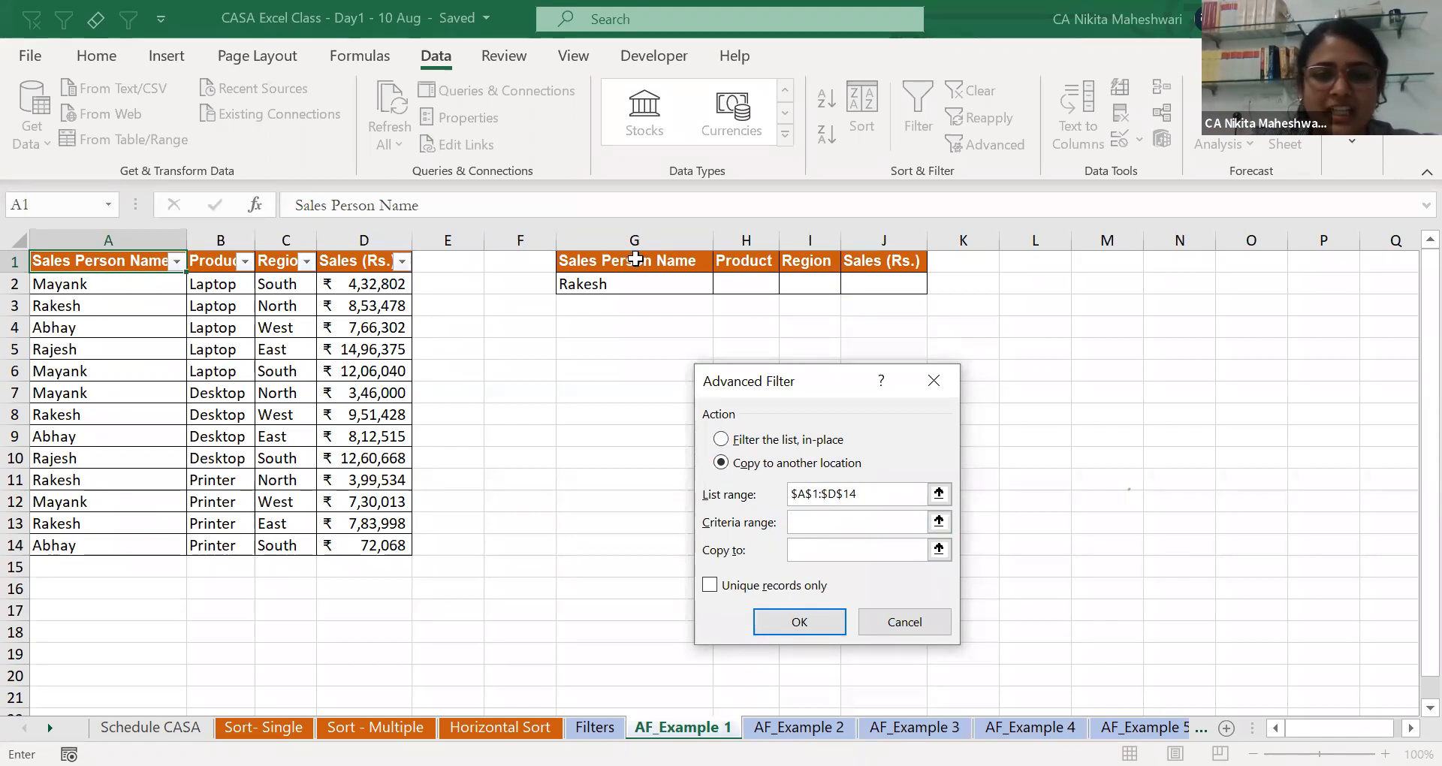
{"action": "left_click", "coordinate": [636, 259]}
{"action": "left_click_drag", "start_coordinate": [645, 277], "coordinate": [646, 278]}
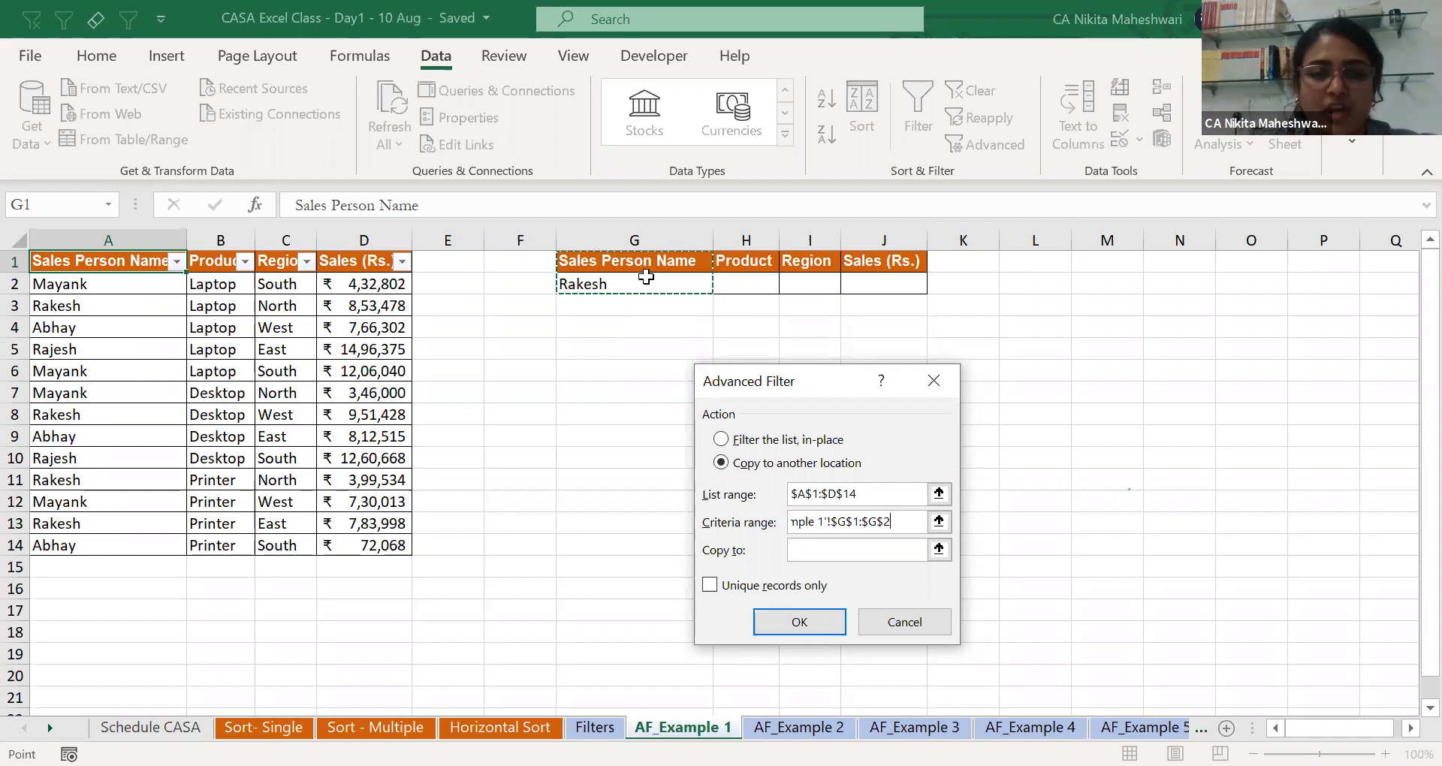
{"action": "left_click", "coordinate": [614, 282]}
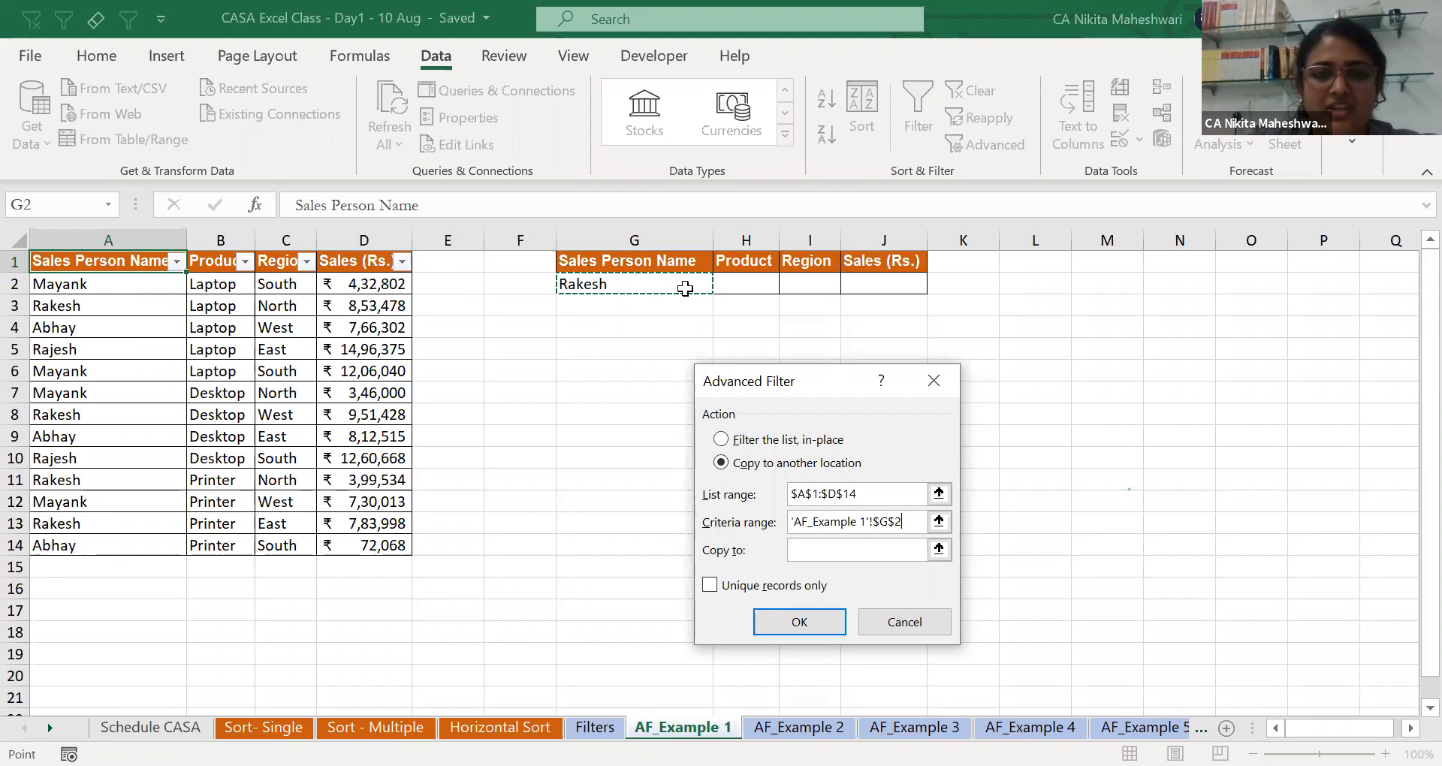
{"action": "left_click", "coordinate": [665, 260]}
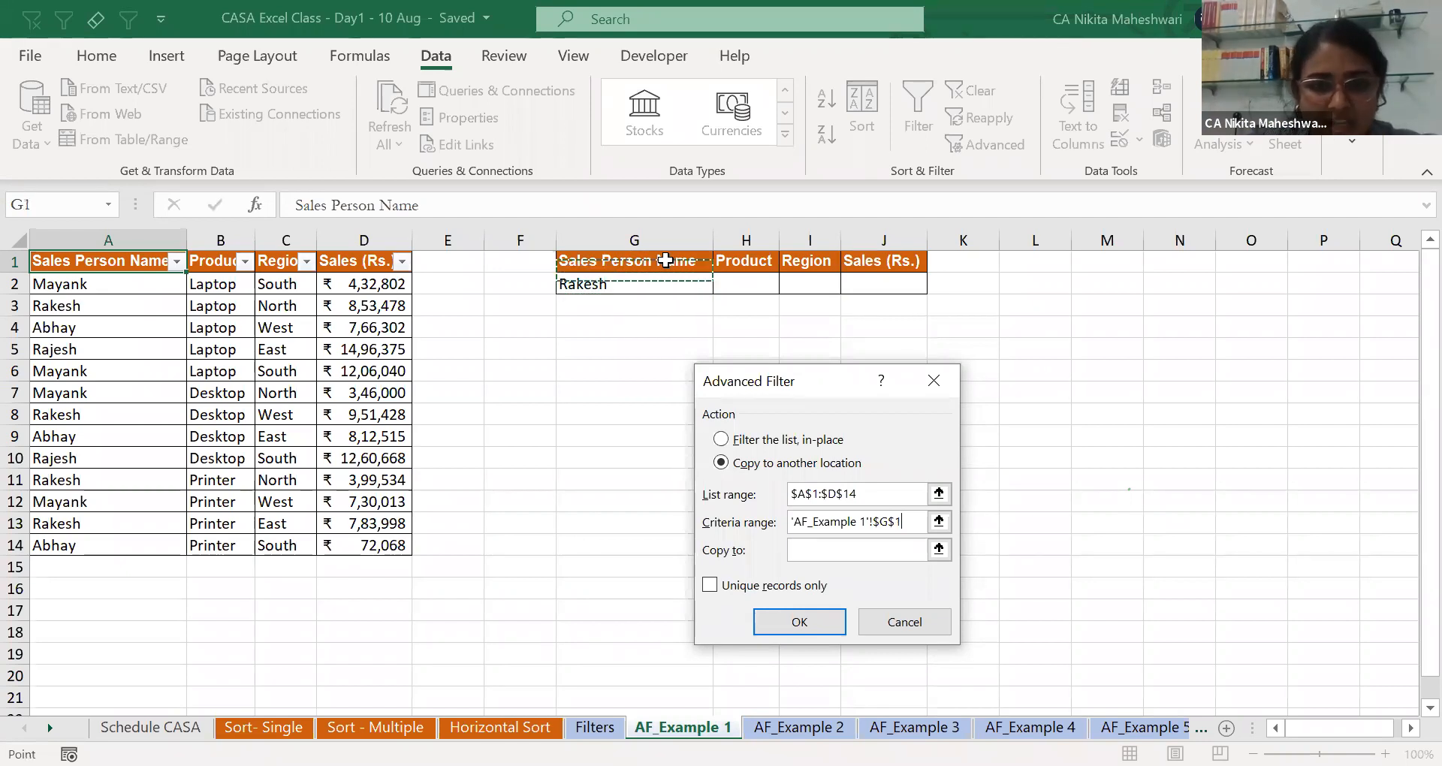
{"action": "left_click_drag", "start_coordinate": [664, 279], "coordinate": [661, 282]}
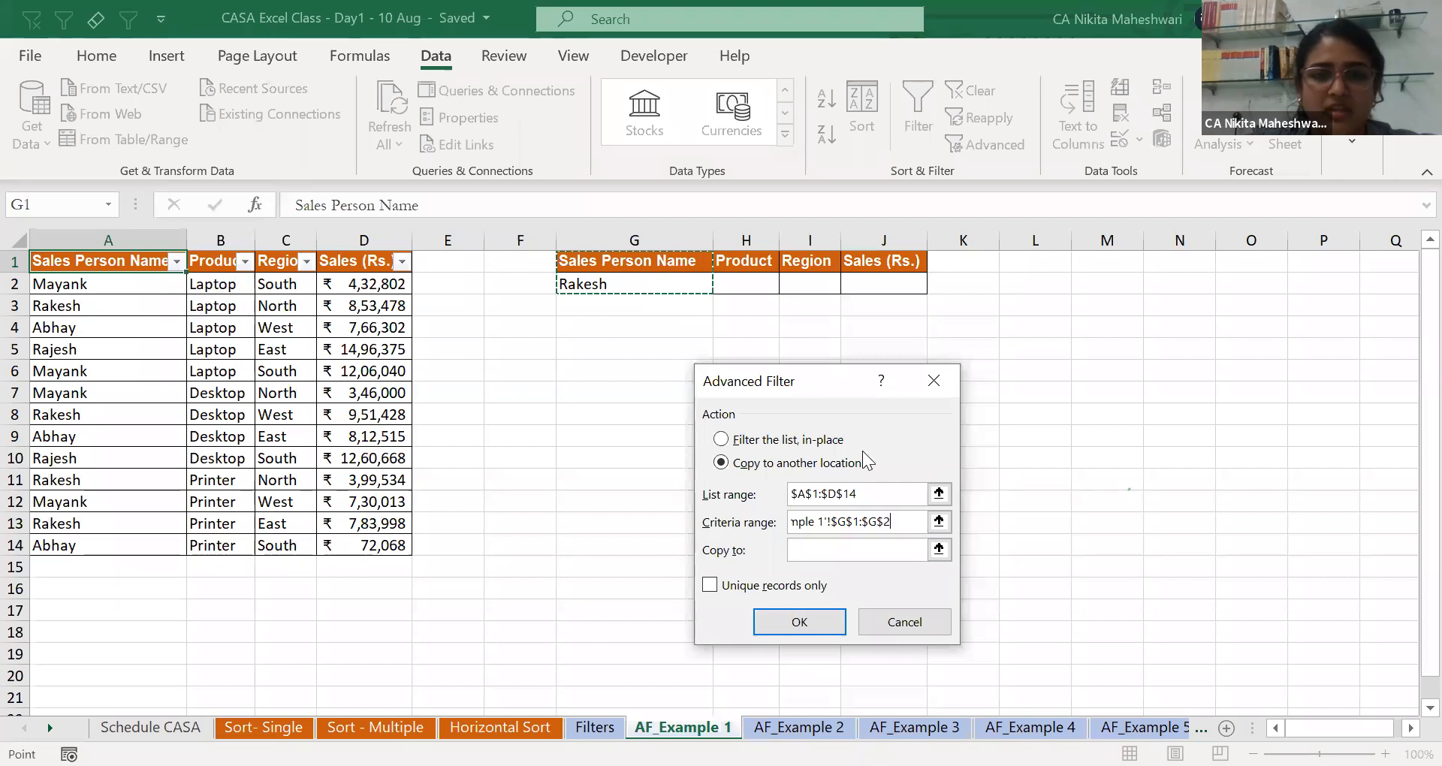
{"action": "left_click", "coordinate": [174, 348]}
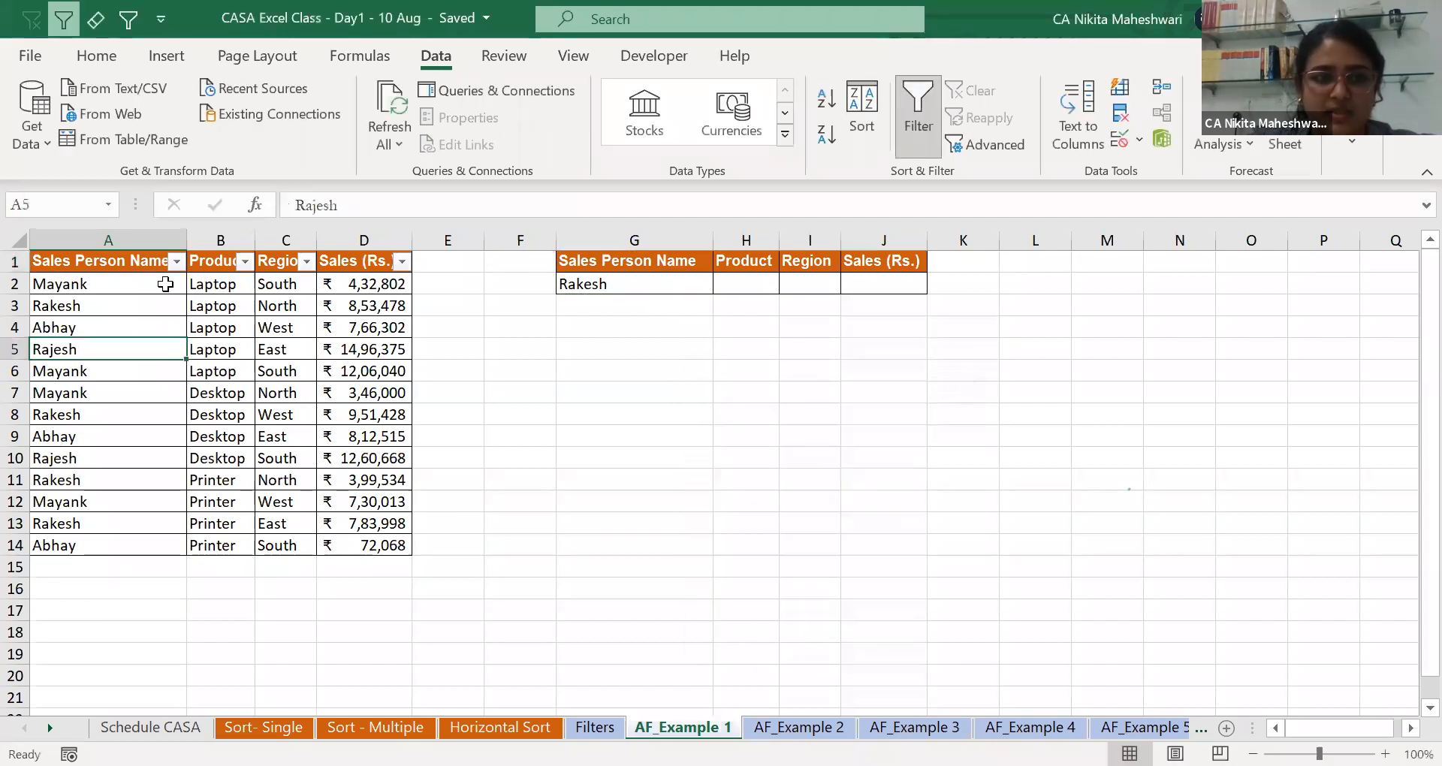
Run an Advanced Filter on A1:D14 that copies matching rows to another location, with criteria range G1:G2 and destination G9.
{"action": "left_click", "coordinate": [980, 149]}
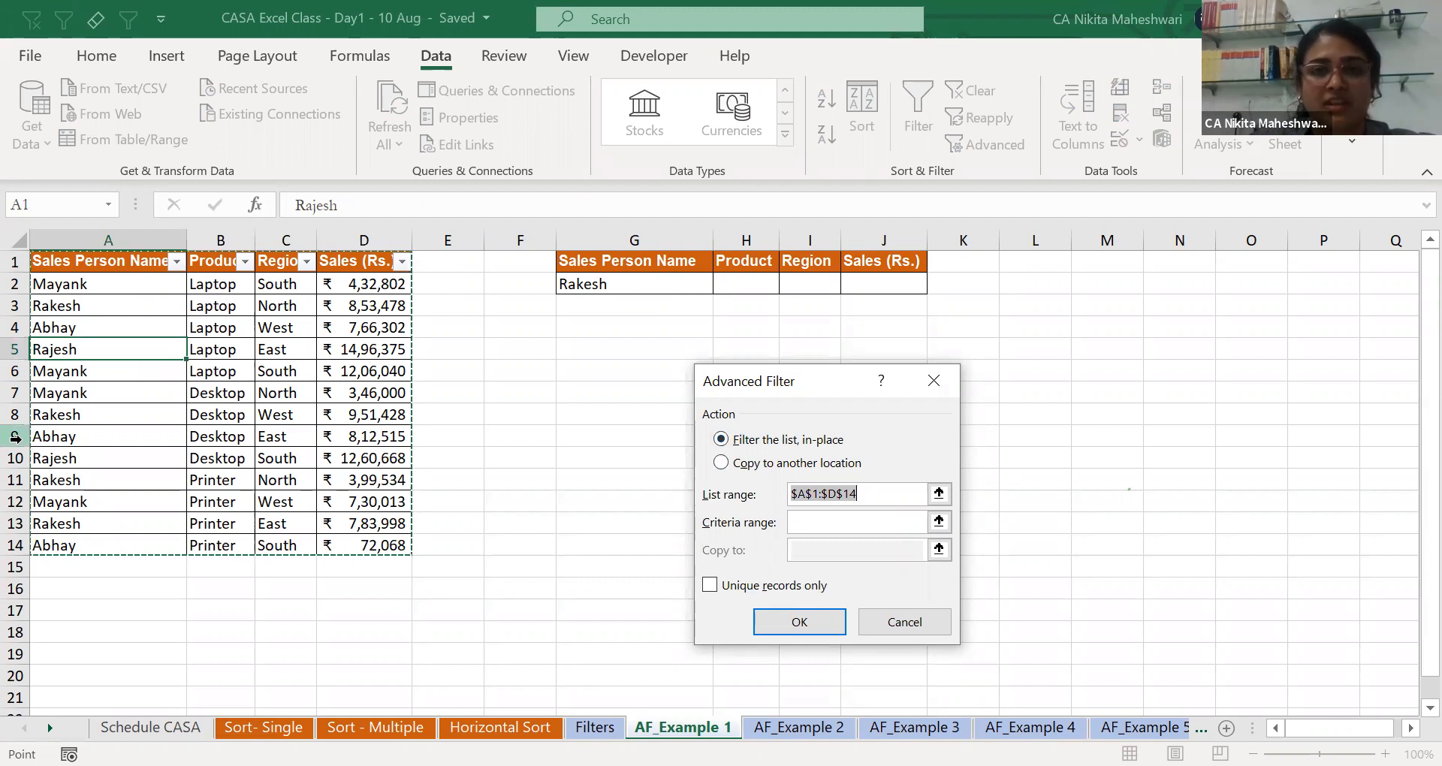
{"action": "left_click", "coordinate": [722, 466]}
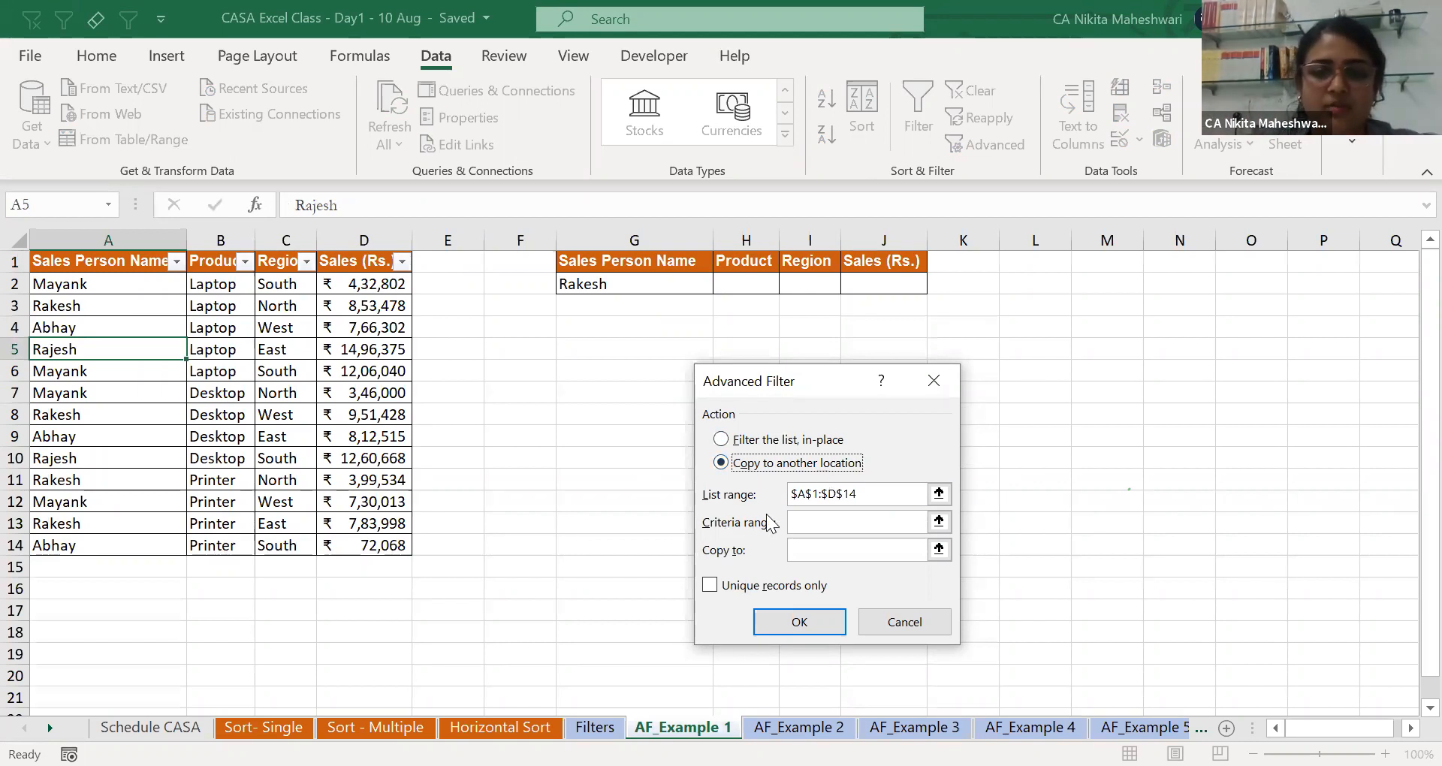
{"action": "left_click", "coordinate": [890, 492]}
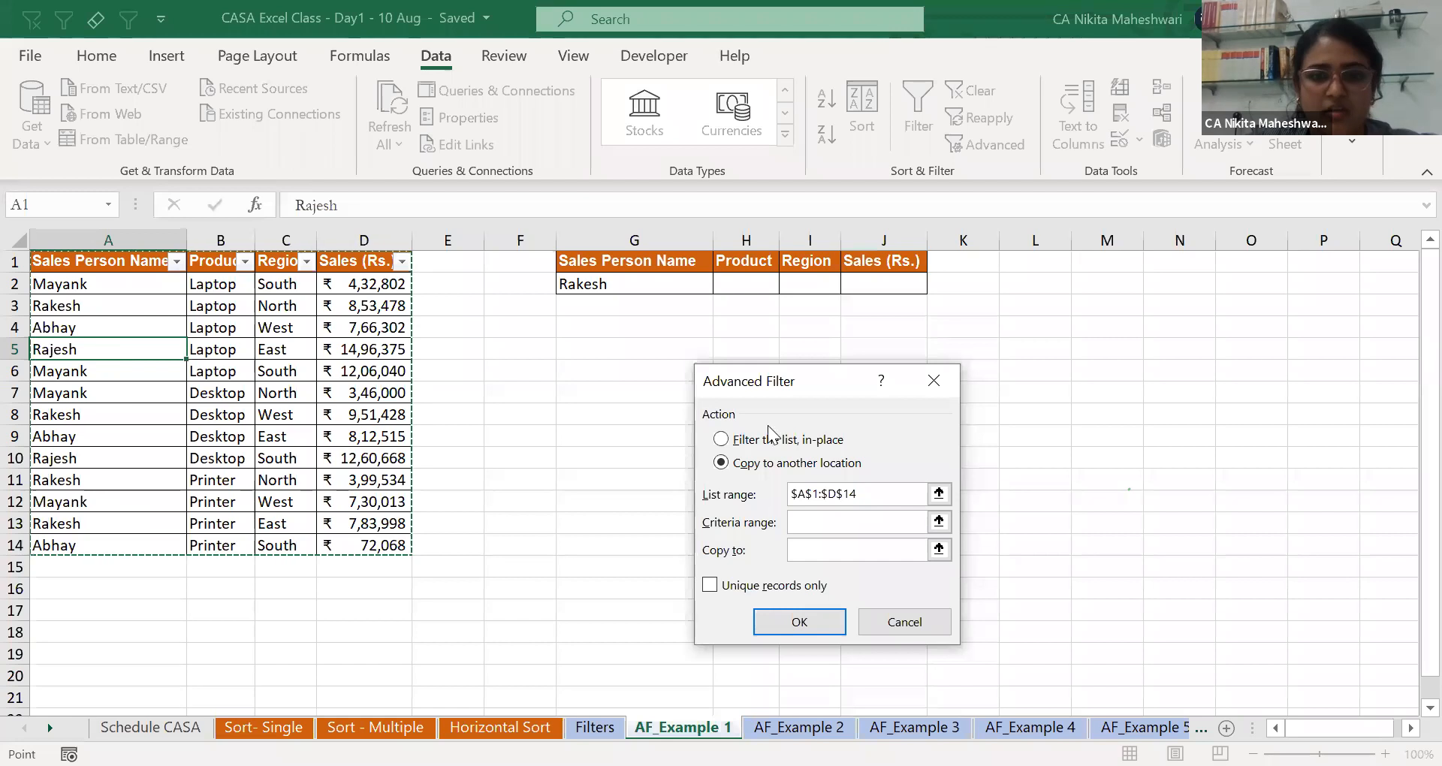
{"action": "left_click", "coordinate": [886, 521]}
{"action": "left_click_drag", "start_coordinate": [642, 263], "coordinate": [646, 281]}
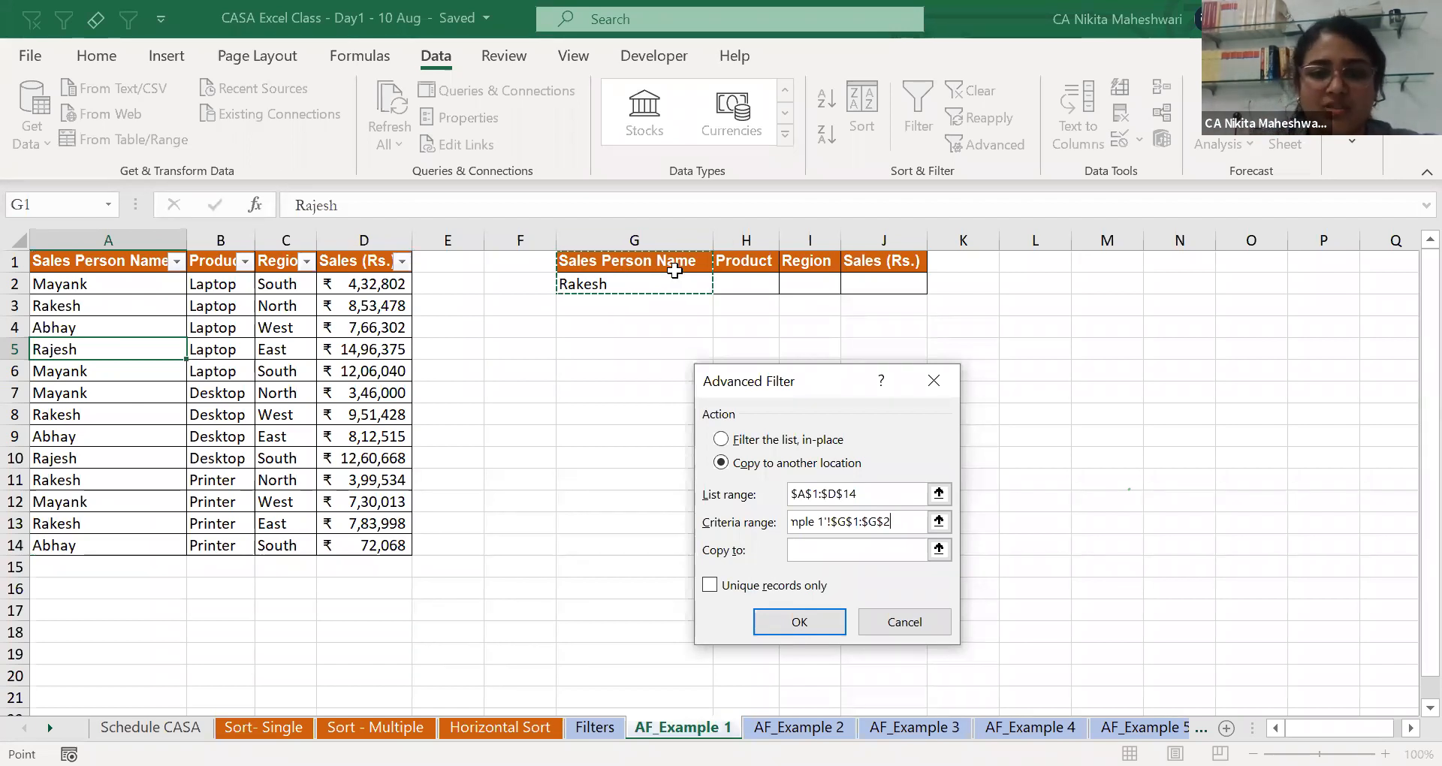
{"action": "left_click", "coordinate": [811, 549]}
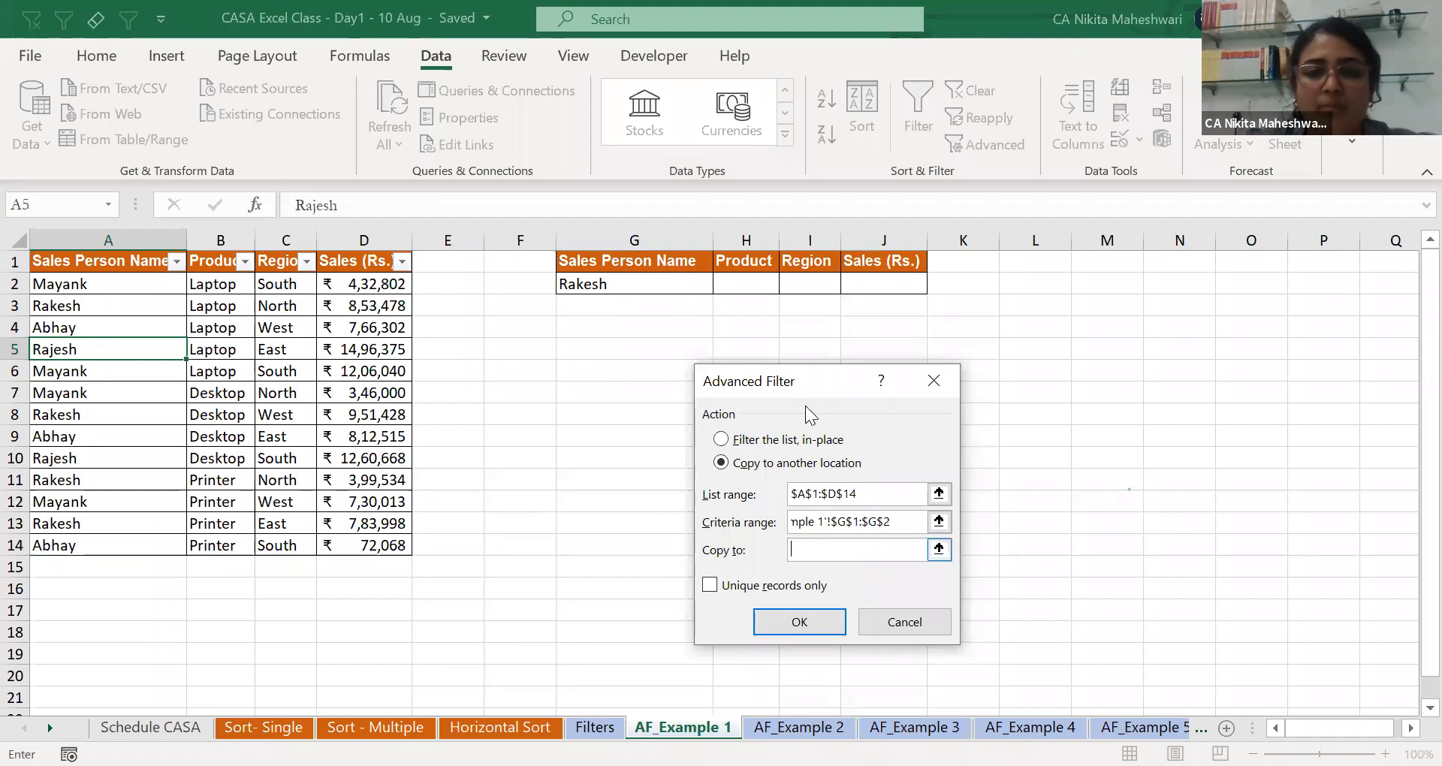
{"action": "left_click", "coordinate": [652, 440]}
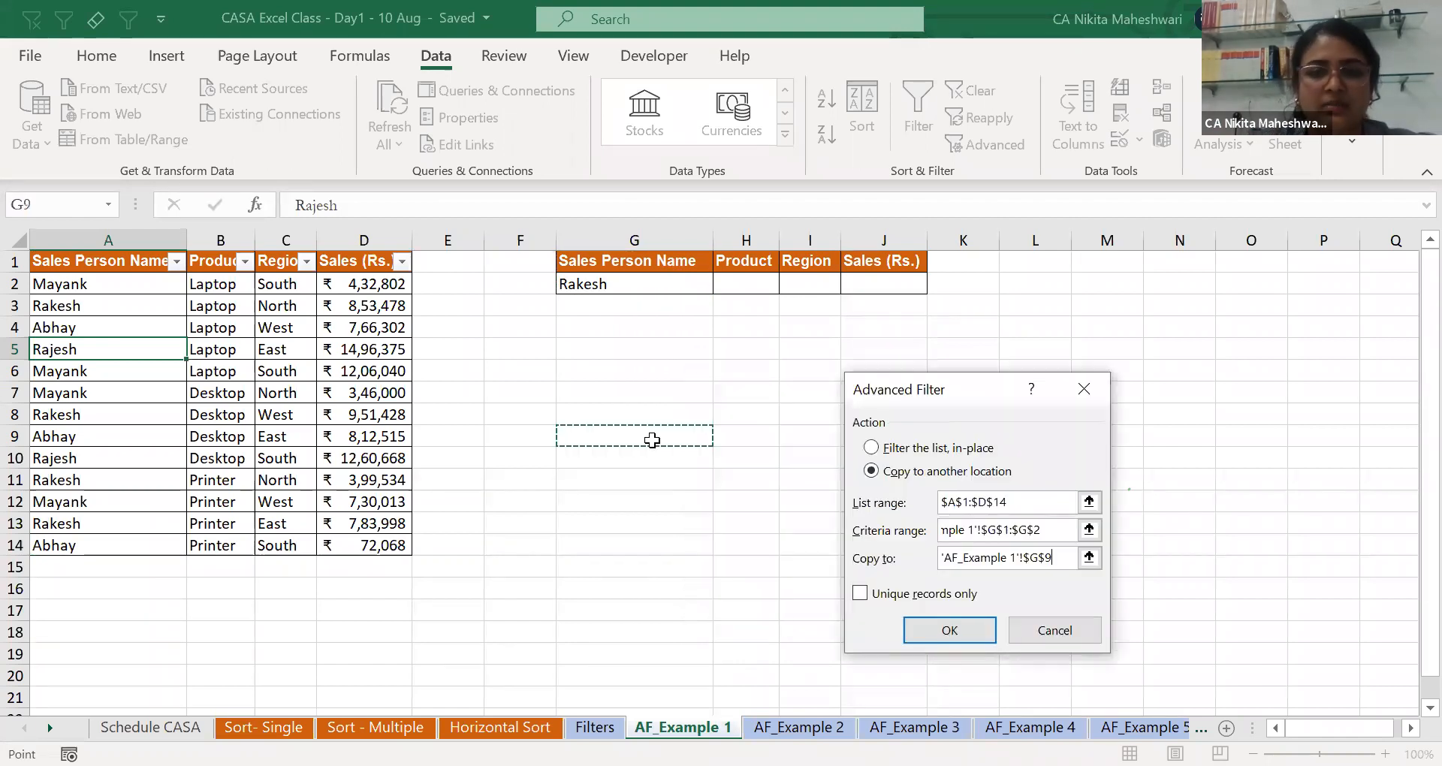
{"action": "left_click", "coordinate": [933, 637]}
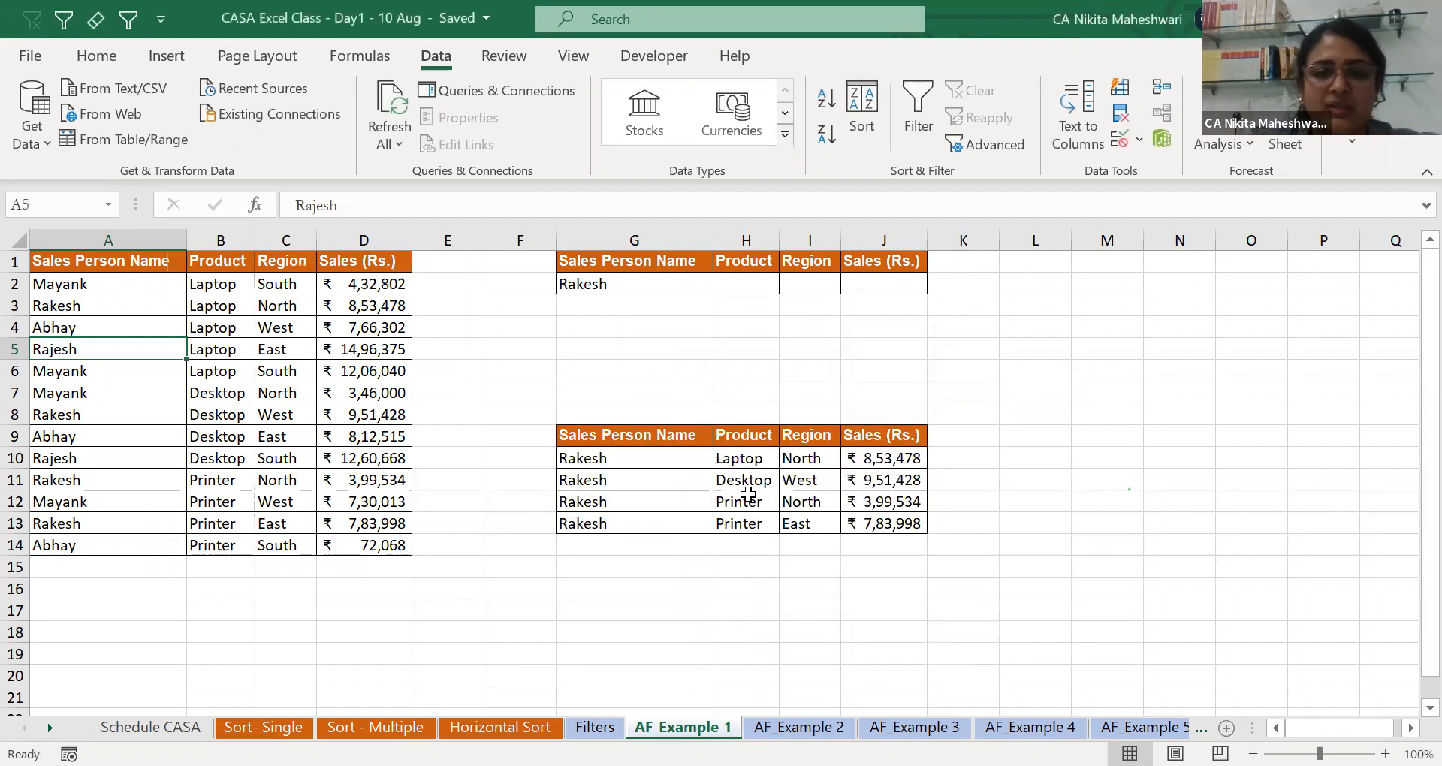
{"action": "left_click_drag", "start_coordinate": [648, 460], "coordinate": [660, 523]}
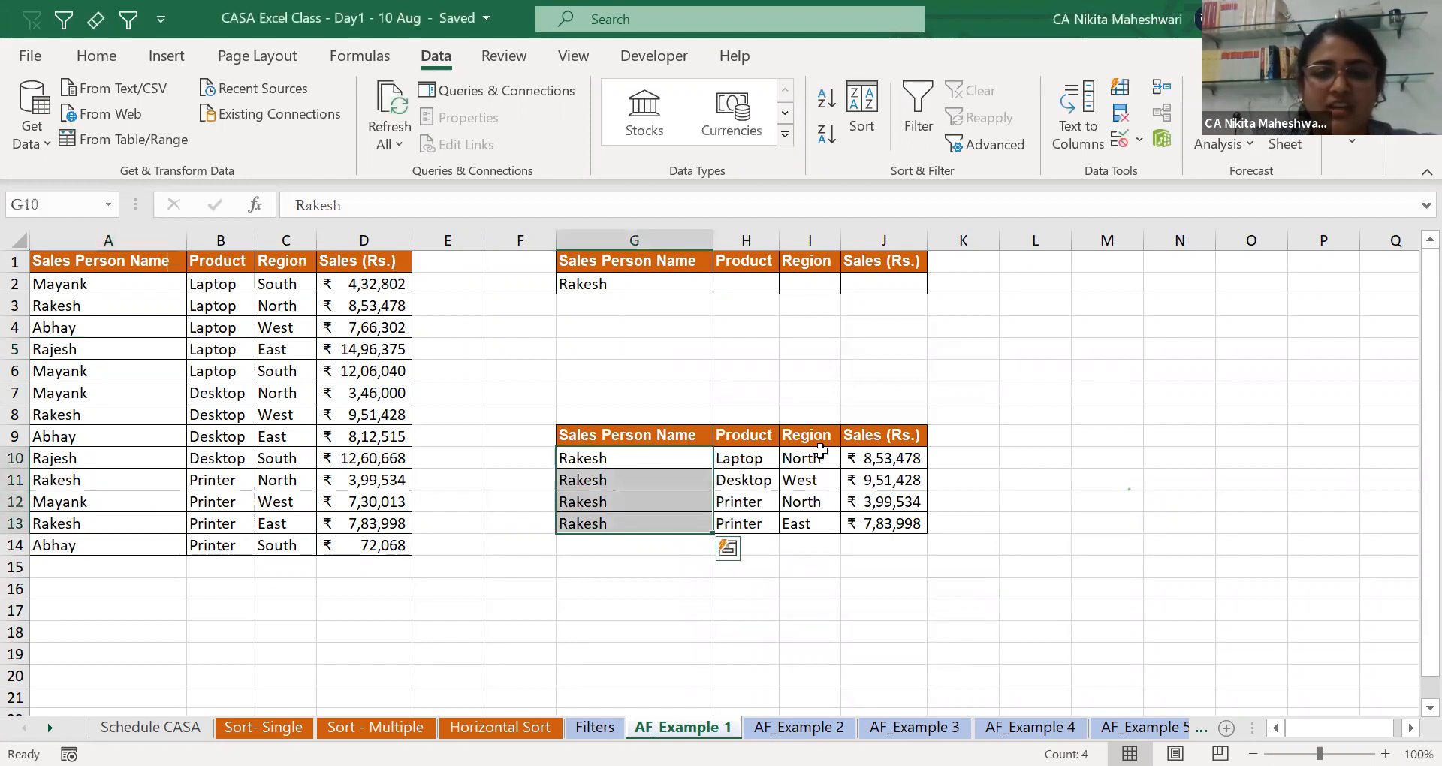
{"action": "left_click_drag", "start_coordinate": [742, 466], "coordinate": [748, 518]}
{"action": "left_click_drag", "start_coordinate": [817, 465], "coordinate": [813, 483]}
{"action": "left_click", "coordinate": [900, 503]}
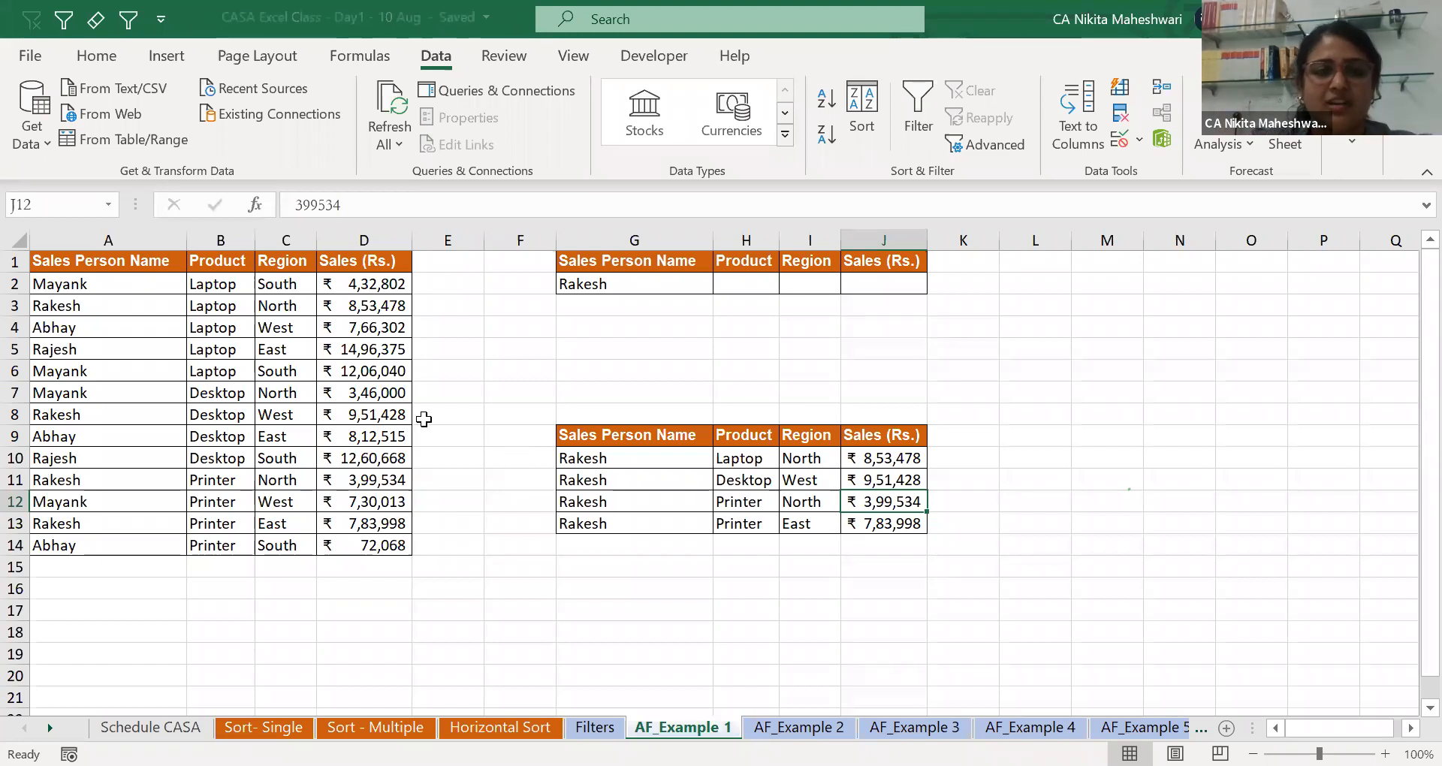
Turn on column filters for the sales table and filter Sales Person Name to only the salesperson named in G2.
{"action": "left_click", "coordinate": [137, 258]}
{"action": "key", "text": "ctrl+a"}
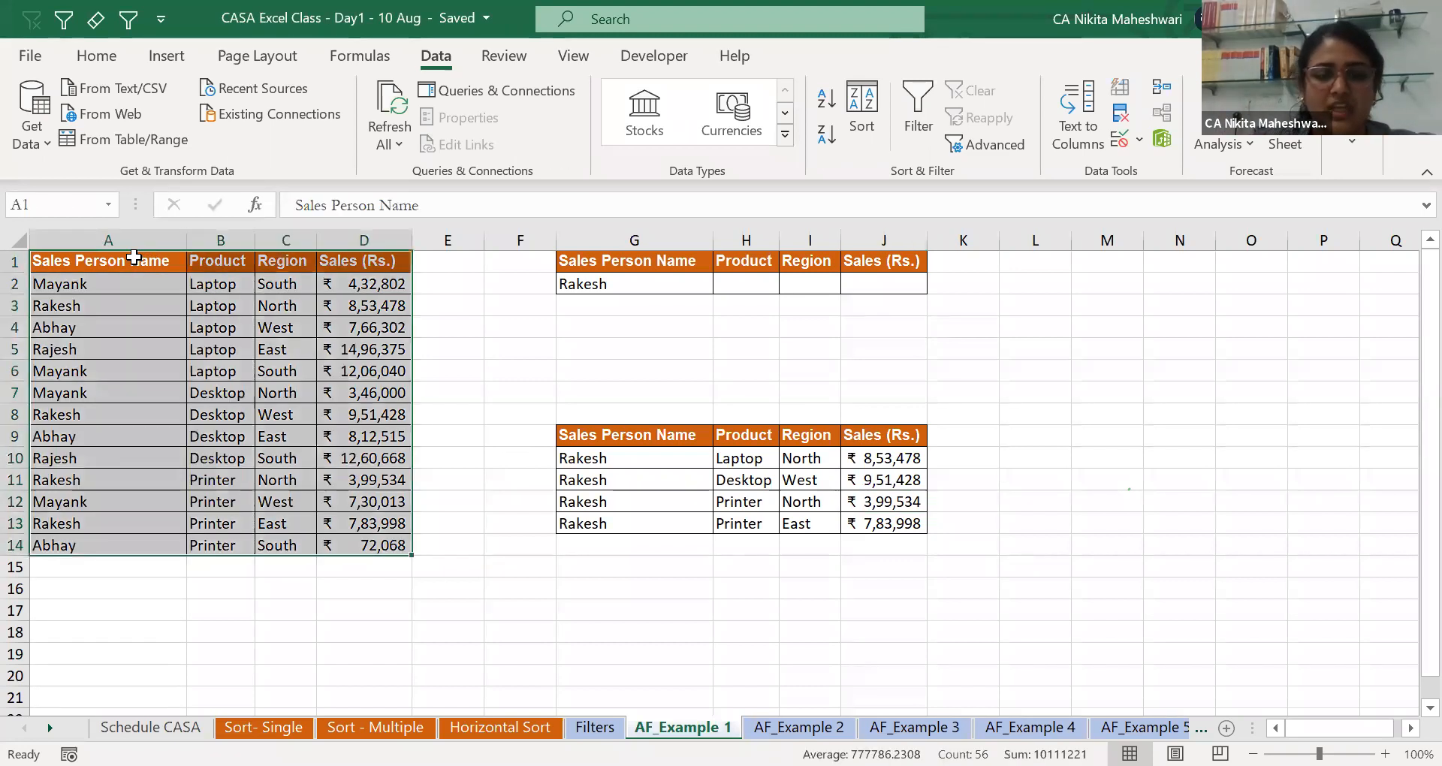
{"action": "key", "text": "ctrl+shift+l"}
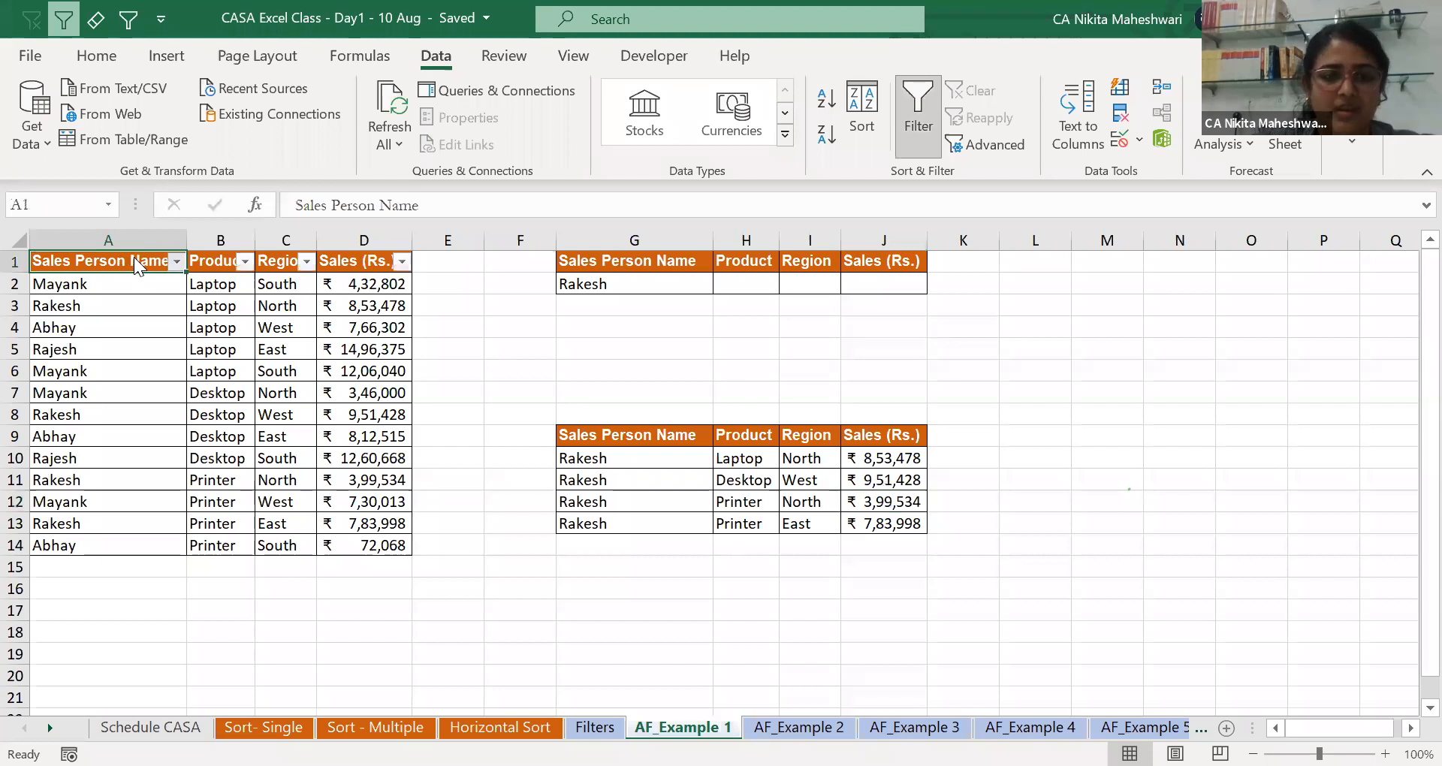
{"action": "key", "text": "alt+Down"}
{"action": "key", "text": "space"}
{"action": "key", "text": "Down"}
{"action": "key", "text": "Down"}
{"action": "key", "text": "Down"}
{"action": "key", "text": "Down"}
{"action": "key", "text": "space"}
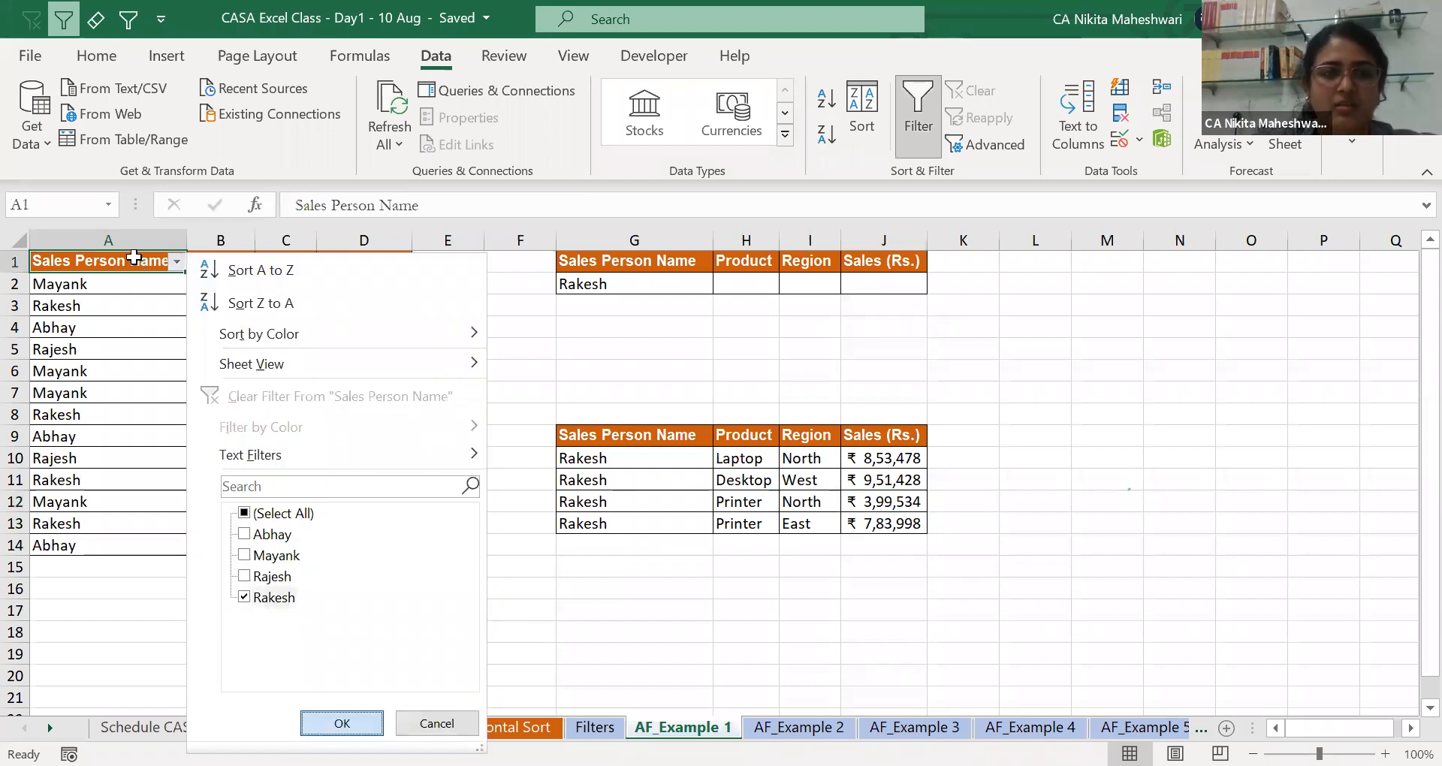
{"action": "key", "text": "Return"}
Copy the filtered sales table with its headers and paste it at G19.
{"action": "key", "text": "ctrl+a"}
{"action": "key", "text": "ctrl+c"}
{"action": "key", "text": "Down"}
{"action": "key", "text": "Down"}
{"action": "key", "text": "Down"}
{"action": "key", "text": "Down"}
{"action": "key", "text": "Down"}
{"action": "key", "text": "Down"}
{"action": "key", "text": "Down"}
{"action": "key", "text": "Down"}
{"action": "key", "text": "Down"}
{"action": "key", "text": "Right"}
{"action": "key", "text": "Right"}
{"action": "key", "text": "Right"}
{"action": "key", "text": "Right"}
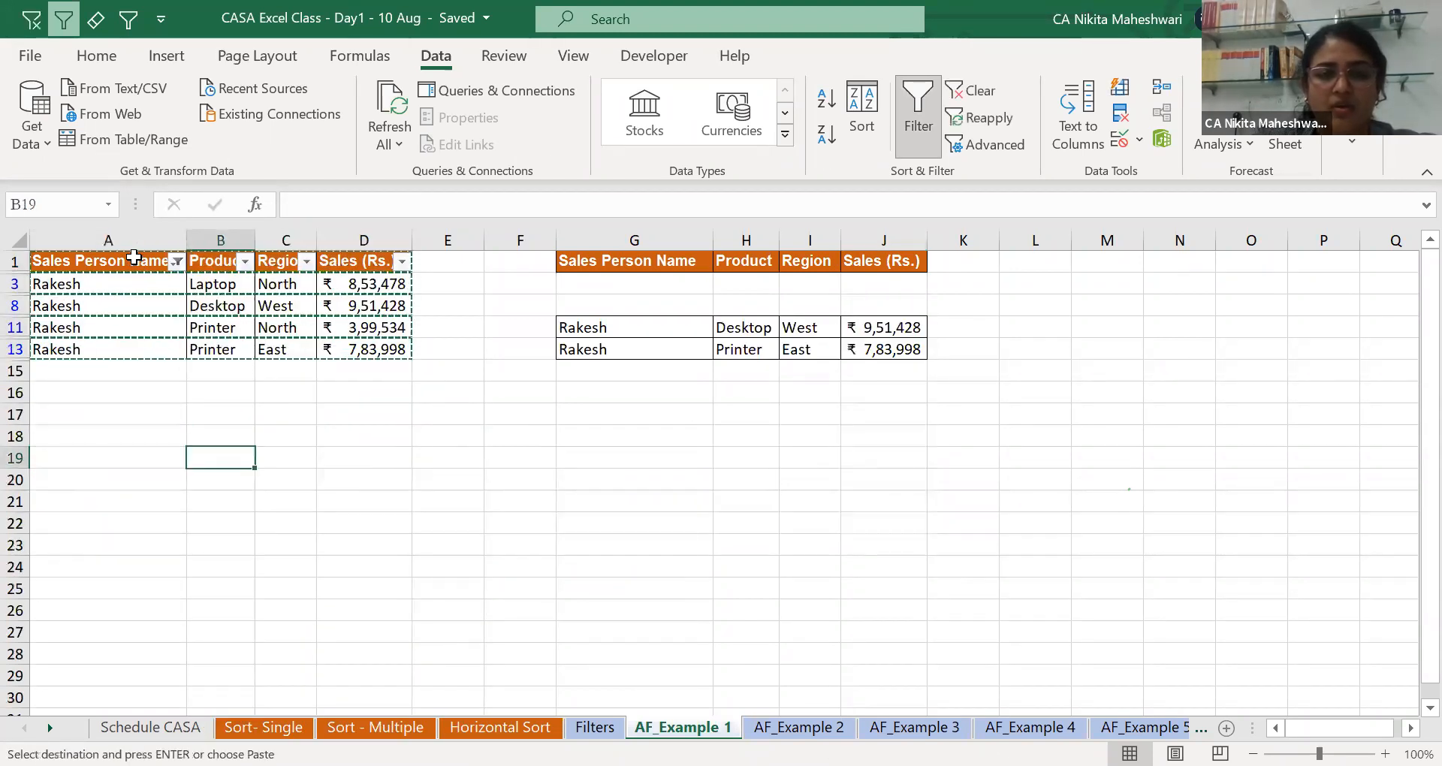
{"action": "key", "text": "Right"}
{"action": "key", "text": "Right"}
{"action": "key", "text": "ctrl+v"}
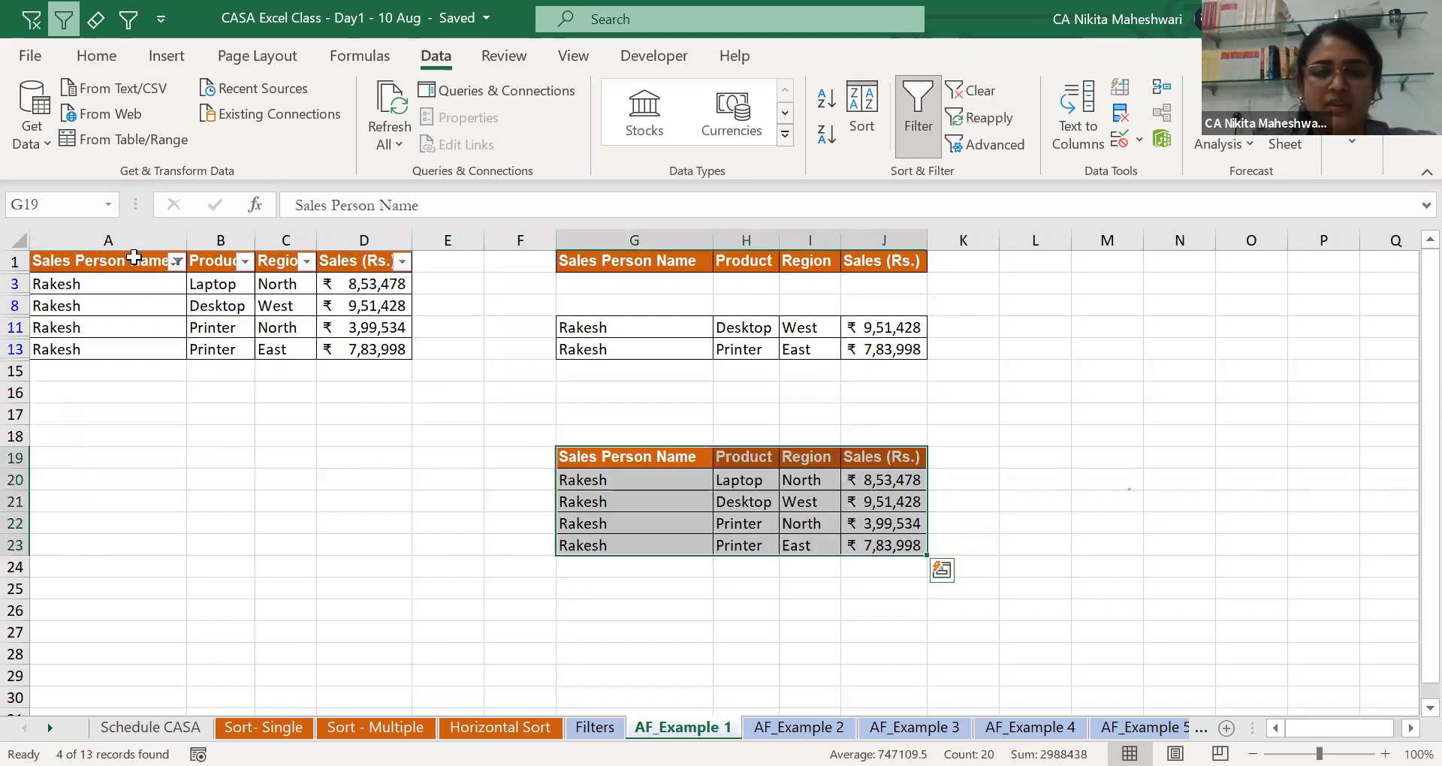
Clear the filter on the sales table and delete both extracted tables in G9:J23.
{"action": "left_click", "coordinate": [222, 328]}
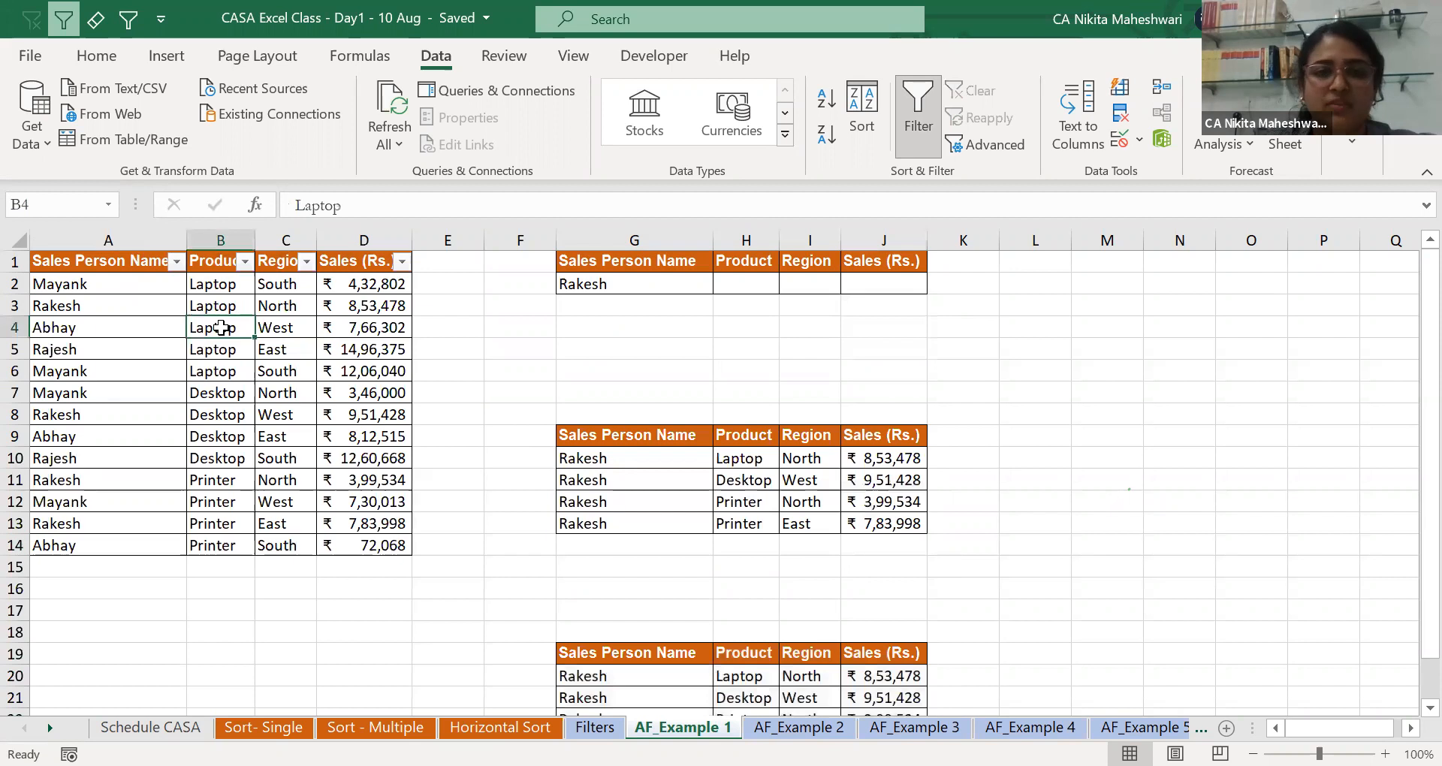
{"action": "left_click", "coordinate": [624, 287]}
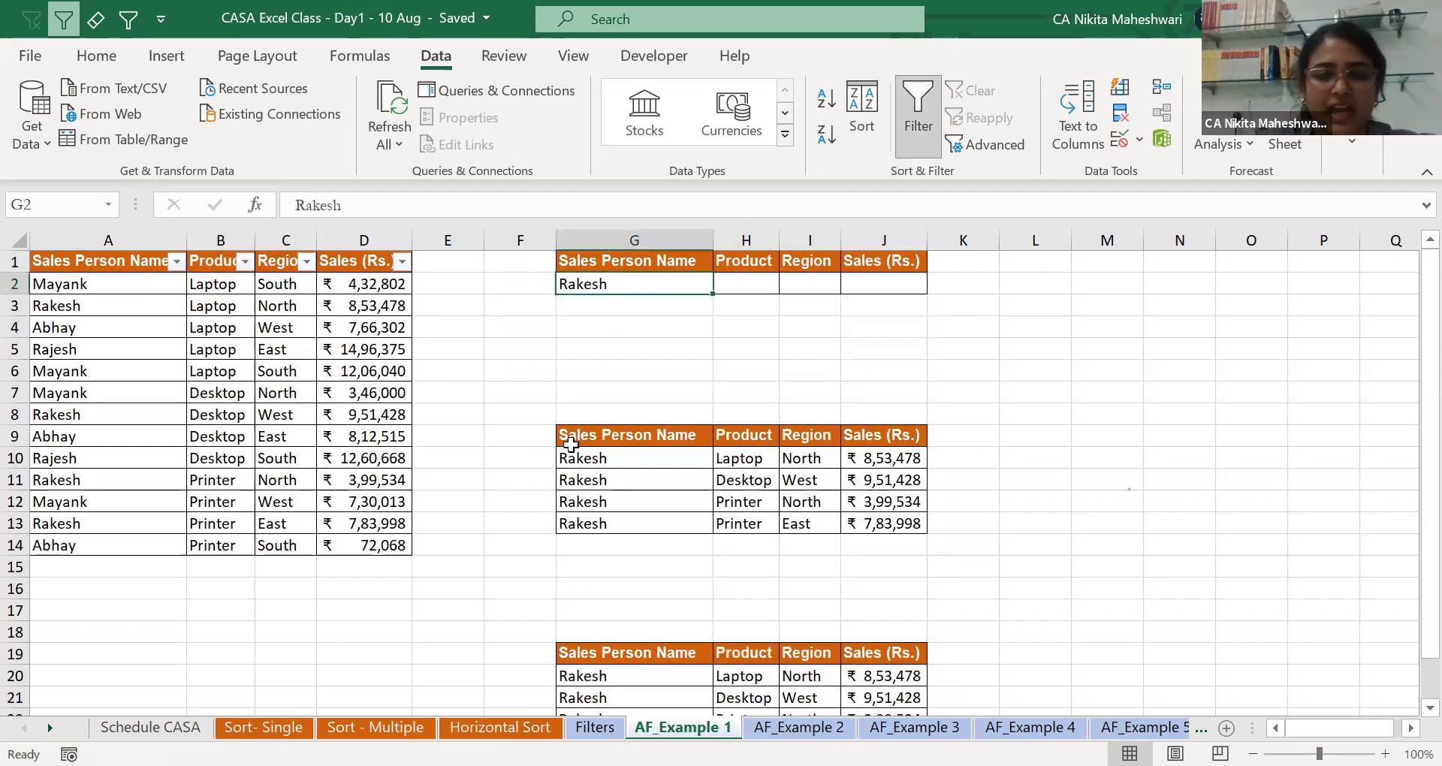
{"action": "left_click_drag", "start_coordinate": [596, 284], "coordinate": [605, 350]}
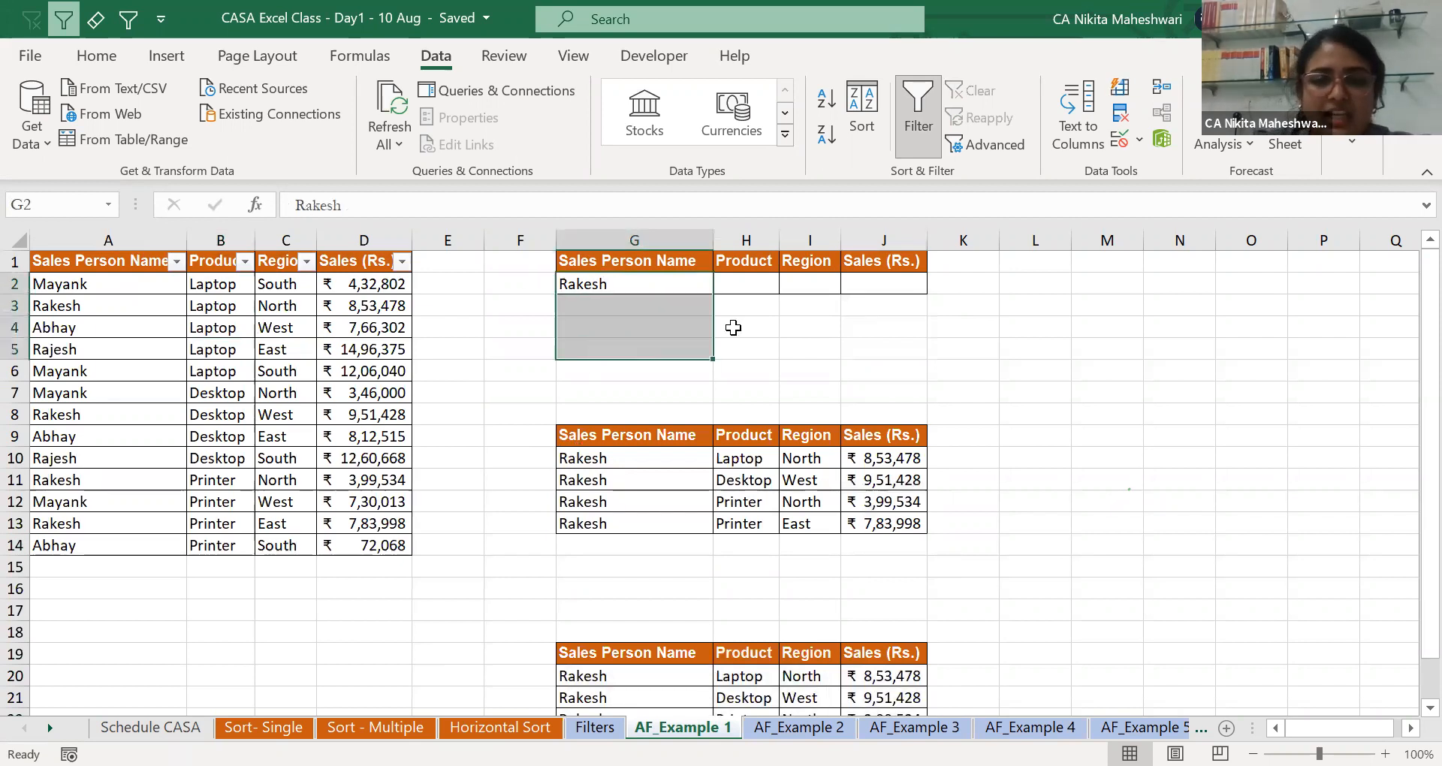
{"action": "left_click", "coordinate": [733, 327]}
{"action": "left_click_drag", "start_coordinate": [593, 444], "coordinate": [877, 725]}
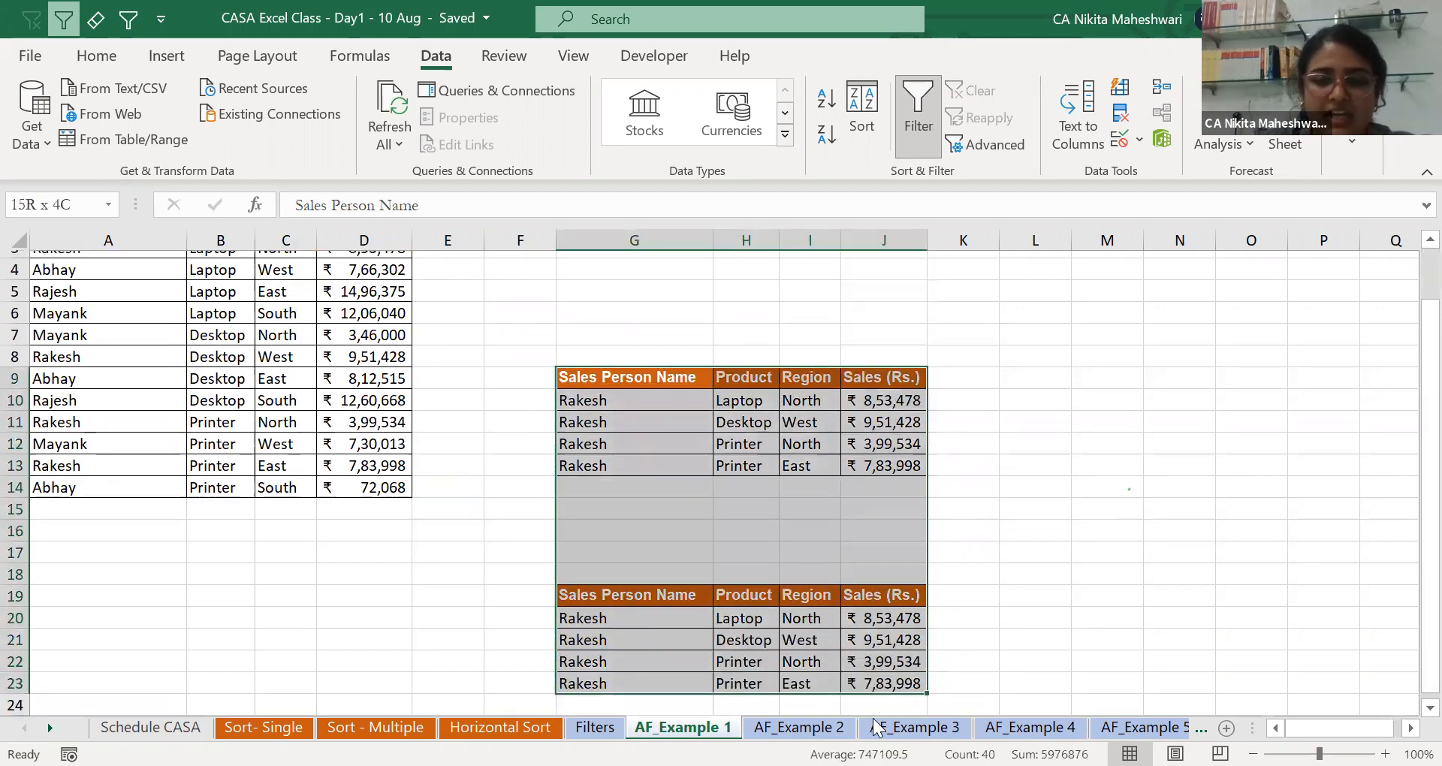
{"action": "key", "text": "Delete"}
Enter a second salesperson's name in G3, below the existing criterion under Sales Person Name.
{"action": "key", "text": "ctrl+Up"}
{"action": "key", "text": "Down"}
{"action": "type", "text": "Mayank"}
{"action": "key", "text": "Return"}
{"action": "key", "text": "ctrl+Up"}
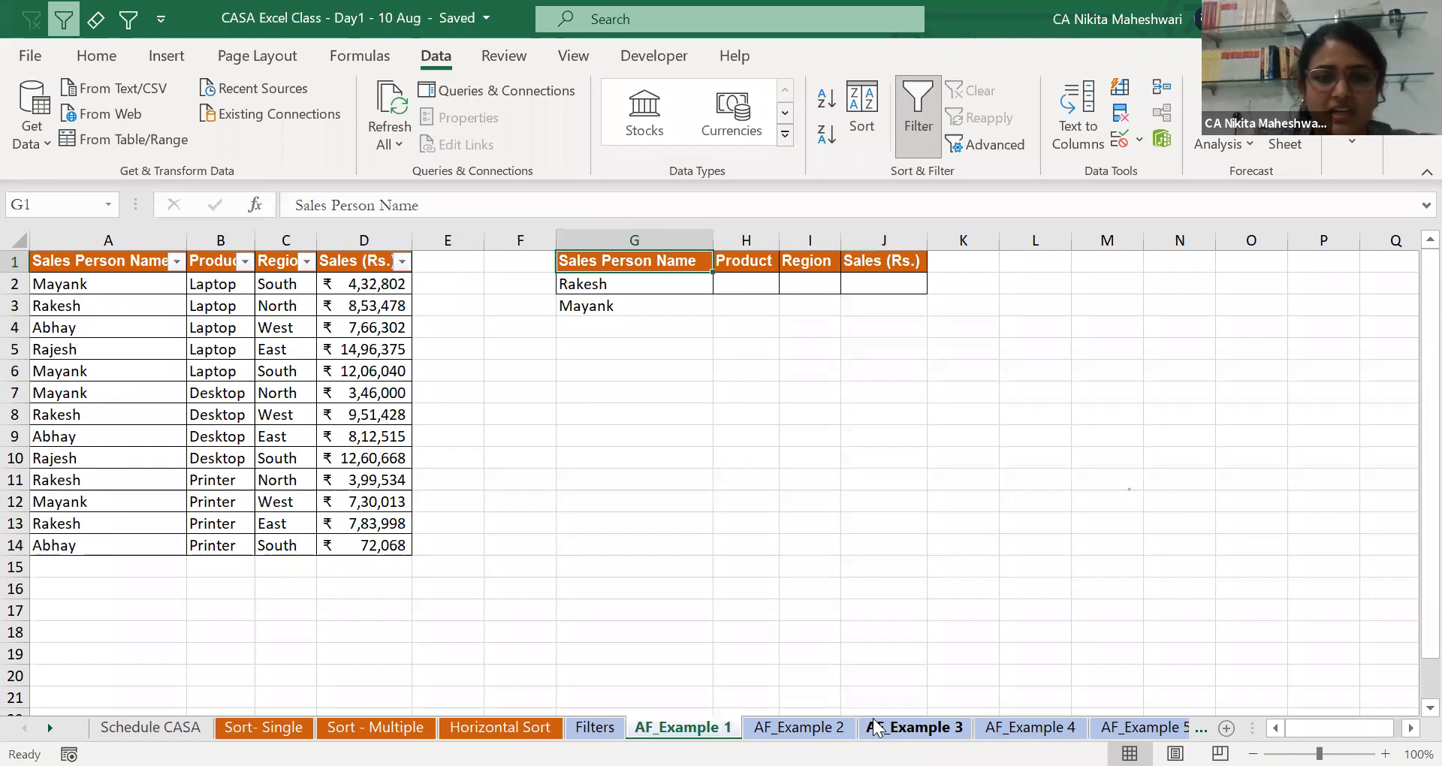
Set up a new Advanced Filter on the sales table that copies to another location, with criteria range G1:G3.
{"action": "key", "text": "Left"}
{"action": "key", "text": "Left"}
{"action": "key", "text": "Left"}
{"action": "key", "text": "Left"}
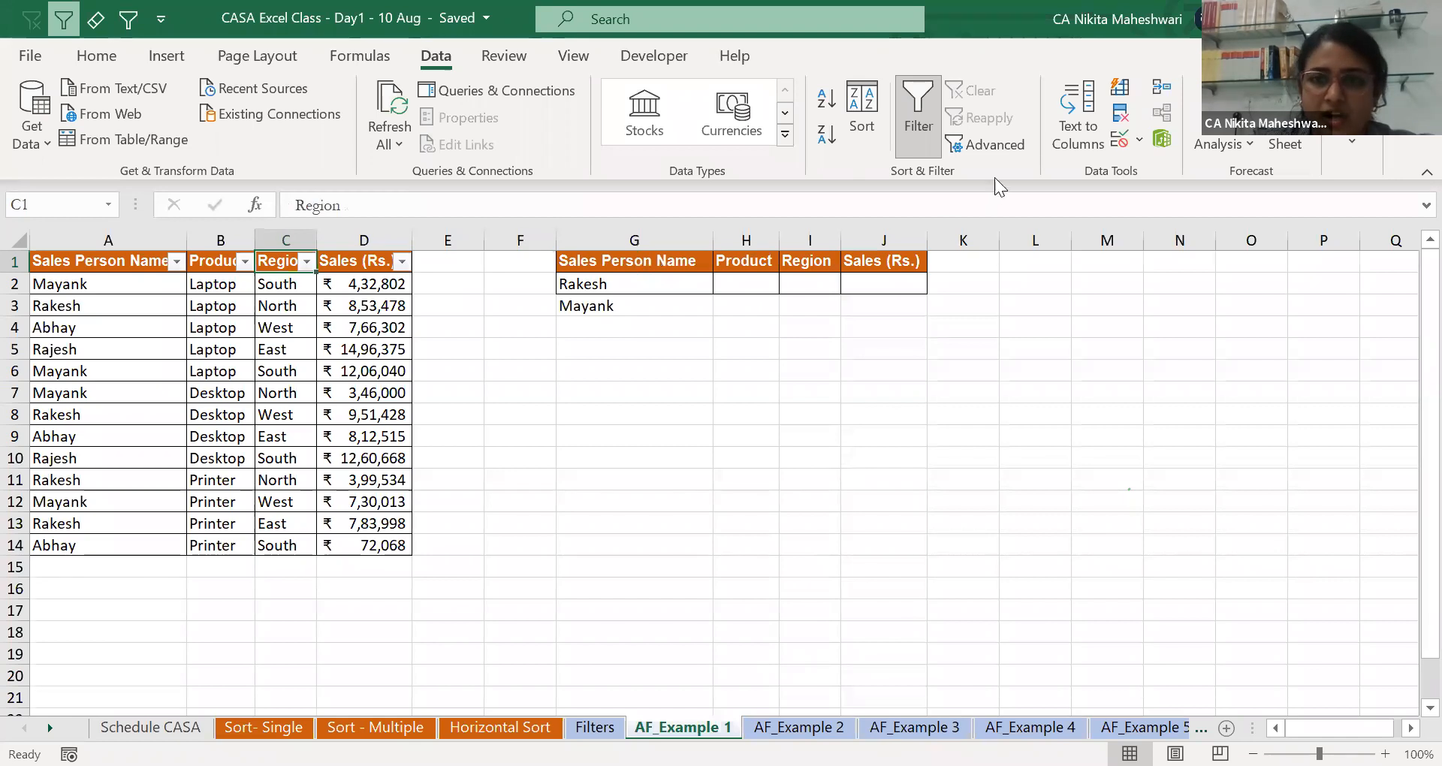
{"action": "left_click", "coordinate": [1004, 148]}
{"action": "left_click", "coordinate": [948, 472]}
{"action": "left_click", "coordinate": [1025, 531]}
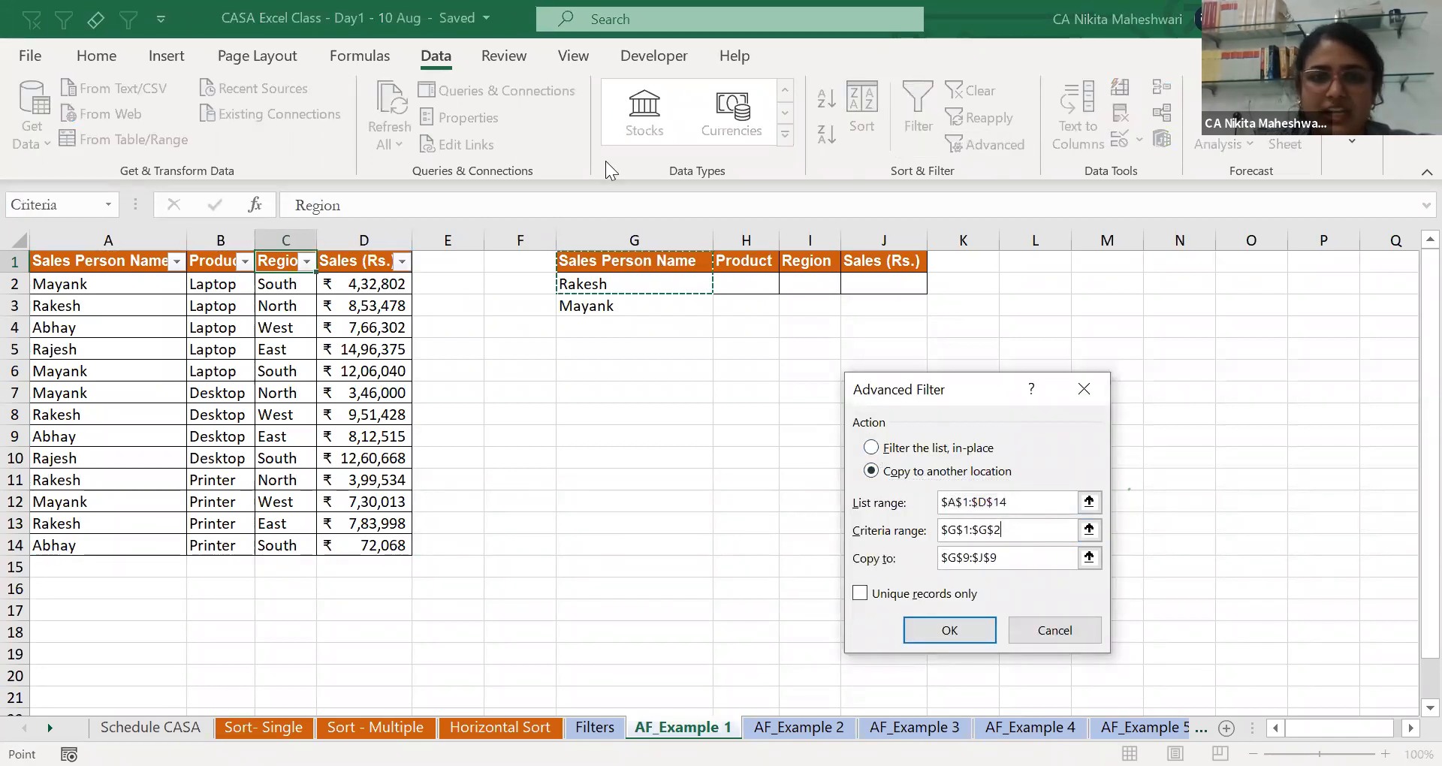
{"action": "left_click", "coordinate": [633, 268]}
{"action": "left_click", "coordinate": [641, 304], "text": "shift"}
Replace the Advanced Filter's copy destination with G9 and run the filter.
{"action": "left_click", "coordinate": [1007, 557]}
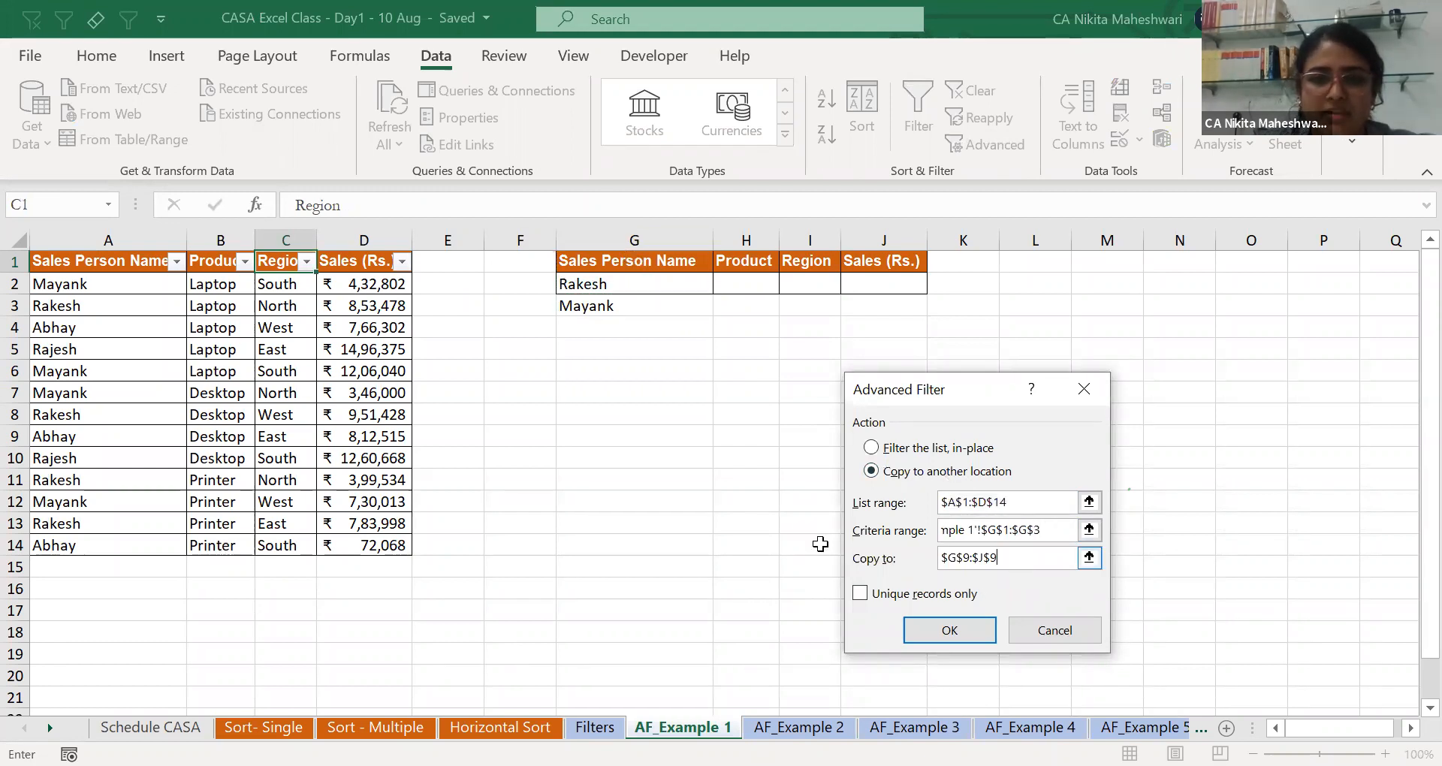
{"action": "left_click", "coordinate": [663, 412]}
{"action": "left_click_drag", "start_coordinate": [1042, 558], "coordinate": [899, 559]}
{"action": "key", "text": "BackSpace"}
{"action": "left_click", "coordinate": [680, 434]}
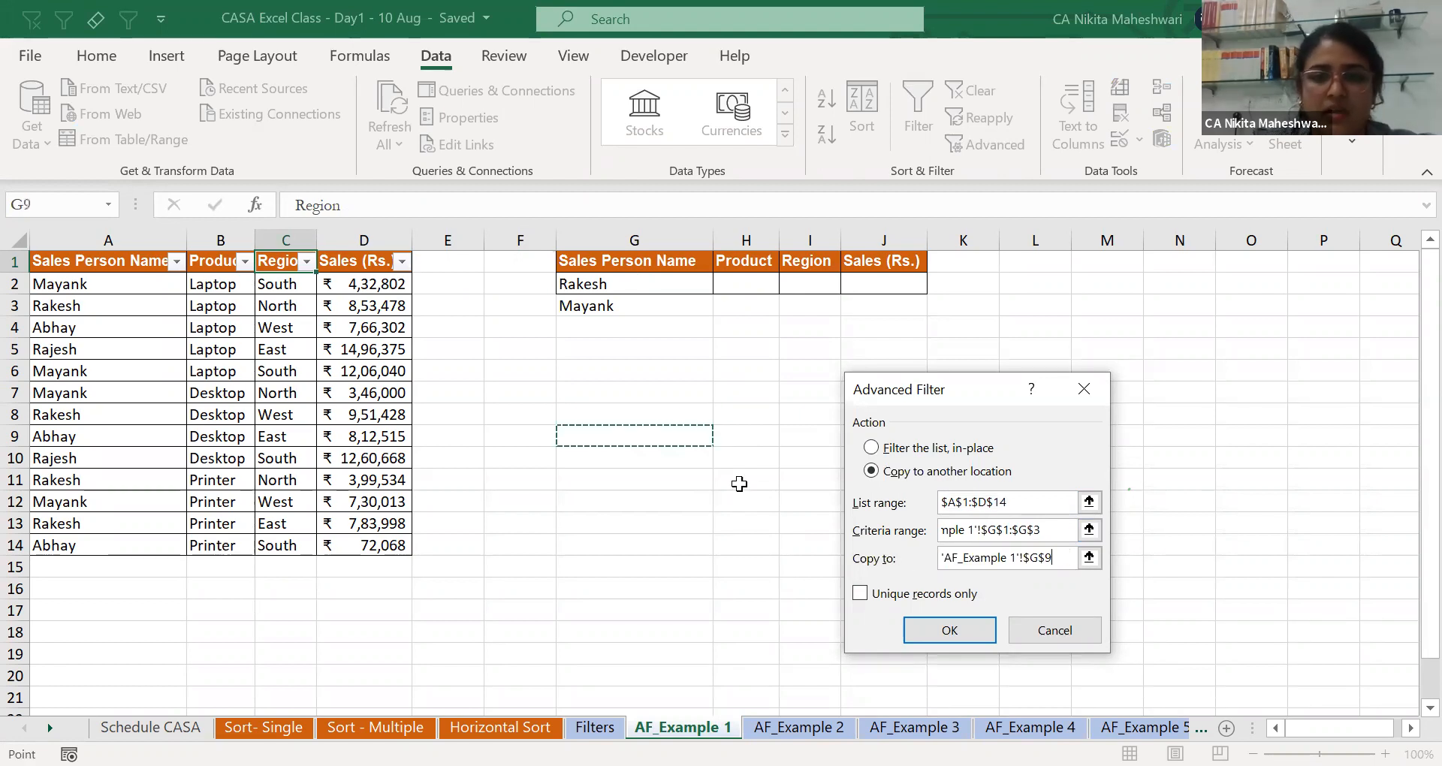
{"action": "left_click", "coordinate": [944, 627]}
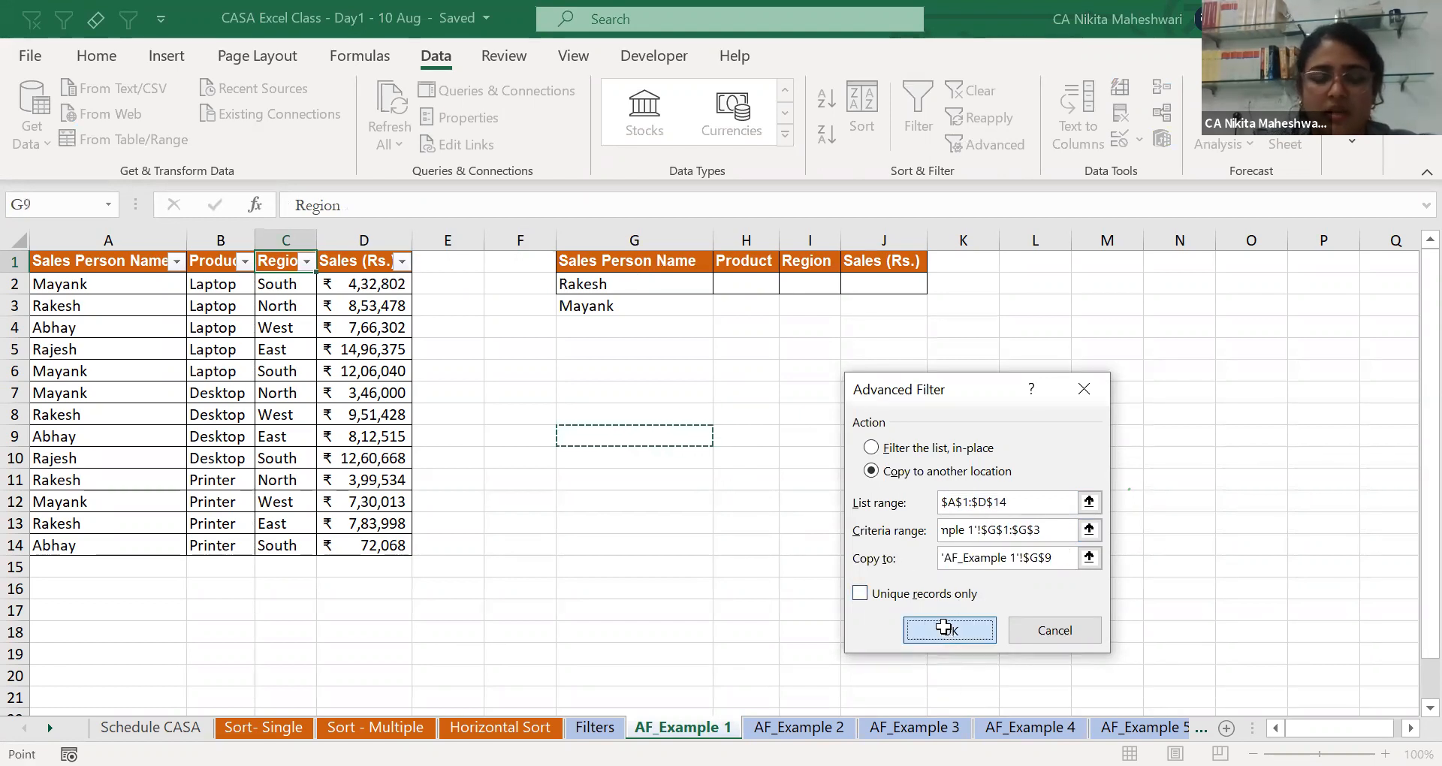
{"action": "left_click", "coordinate": [668, 477]}
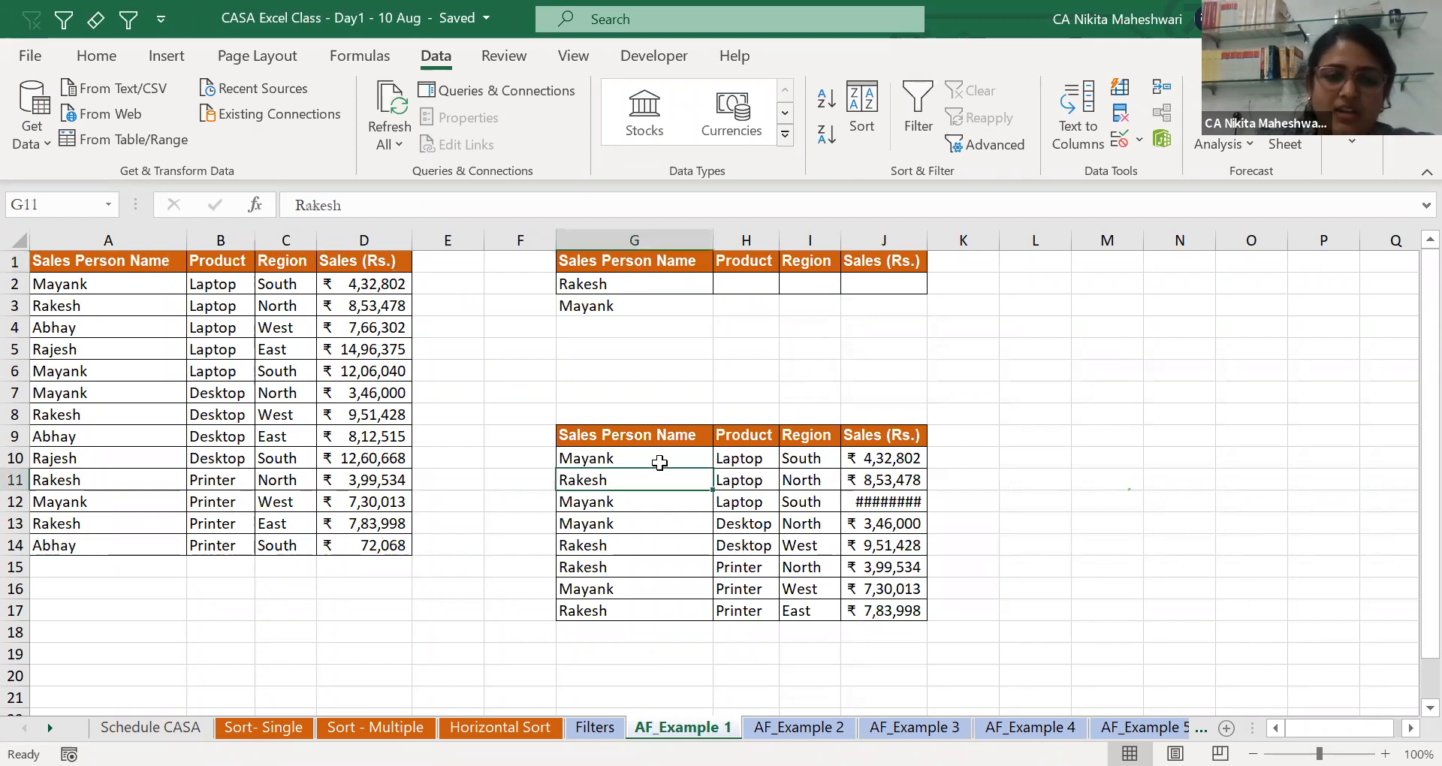
{"action": "left_click", "coordinate": [655, 551]}
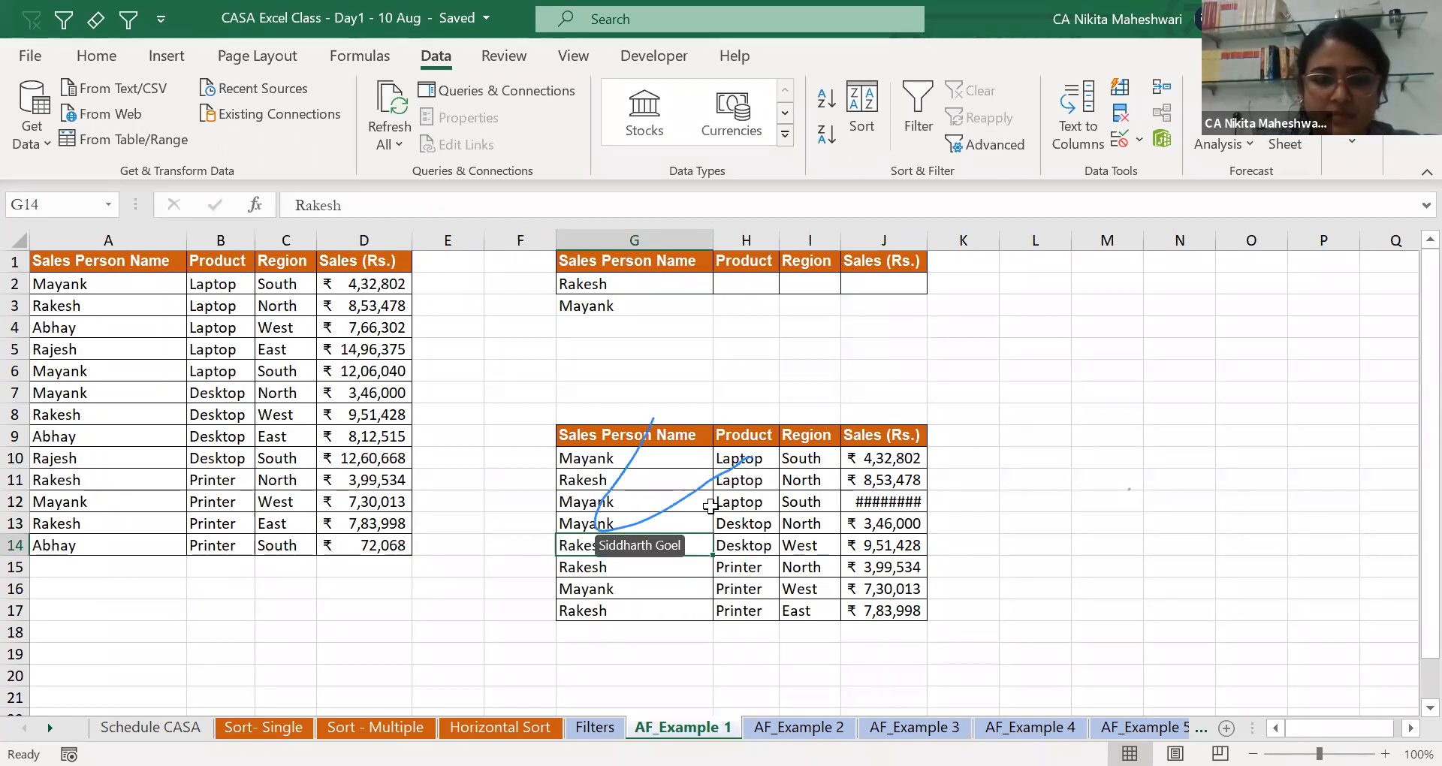
{"action": "left_click", "coordinate": [746, 538]}
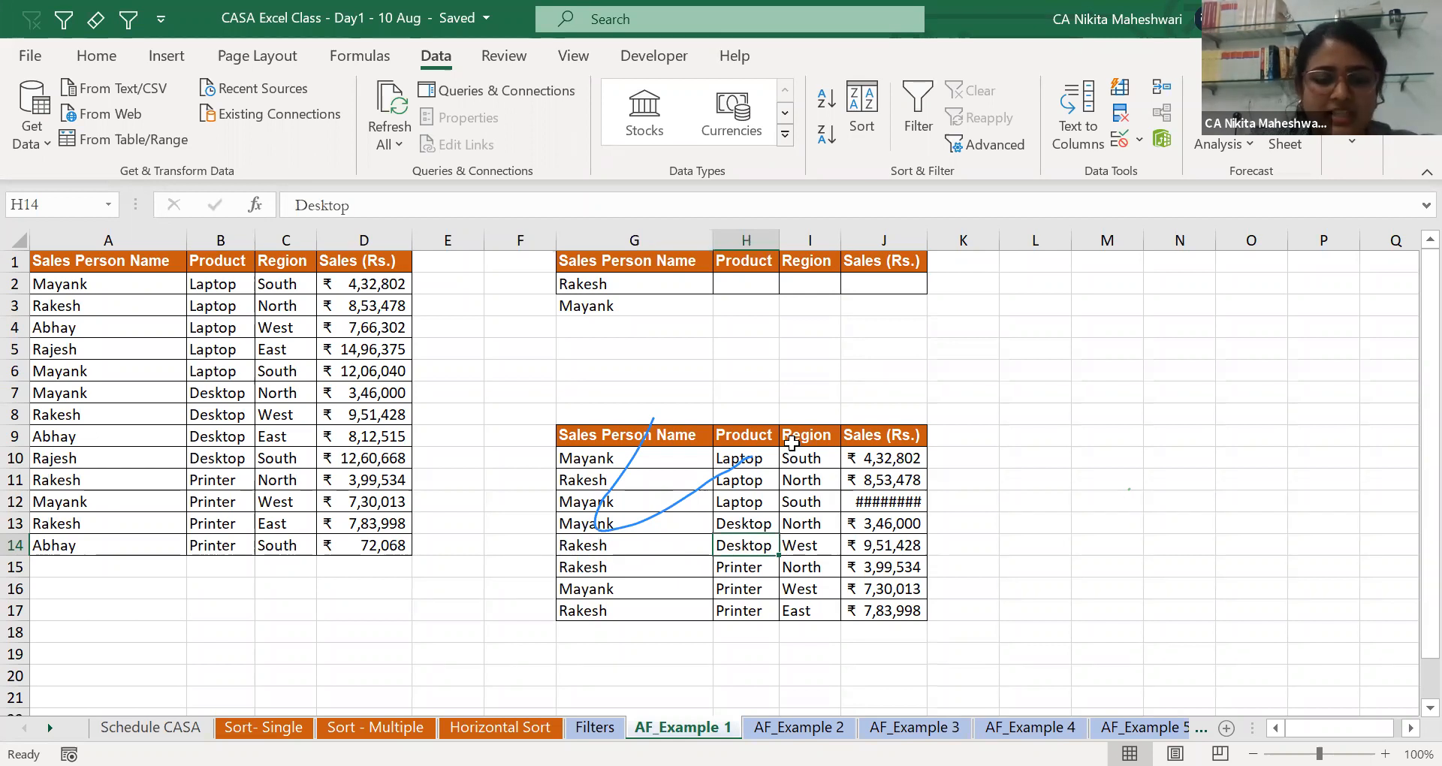
{"action": "key", "text": "ctrl+Page_Up"}
{"action": "key", "text": "ctrl+Page_Up"}
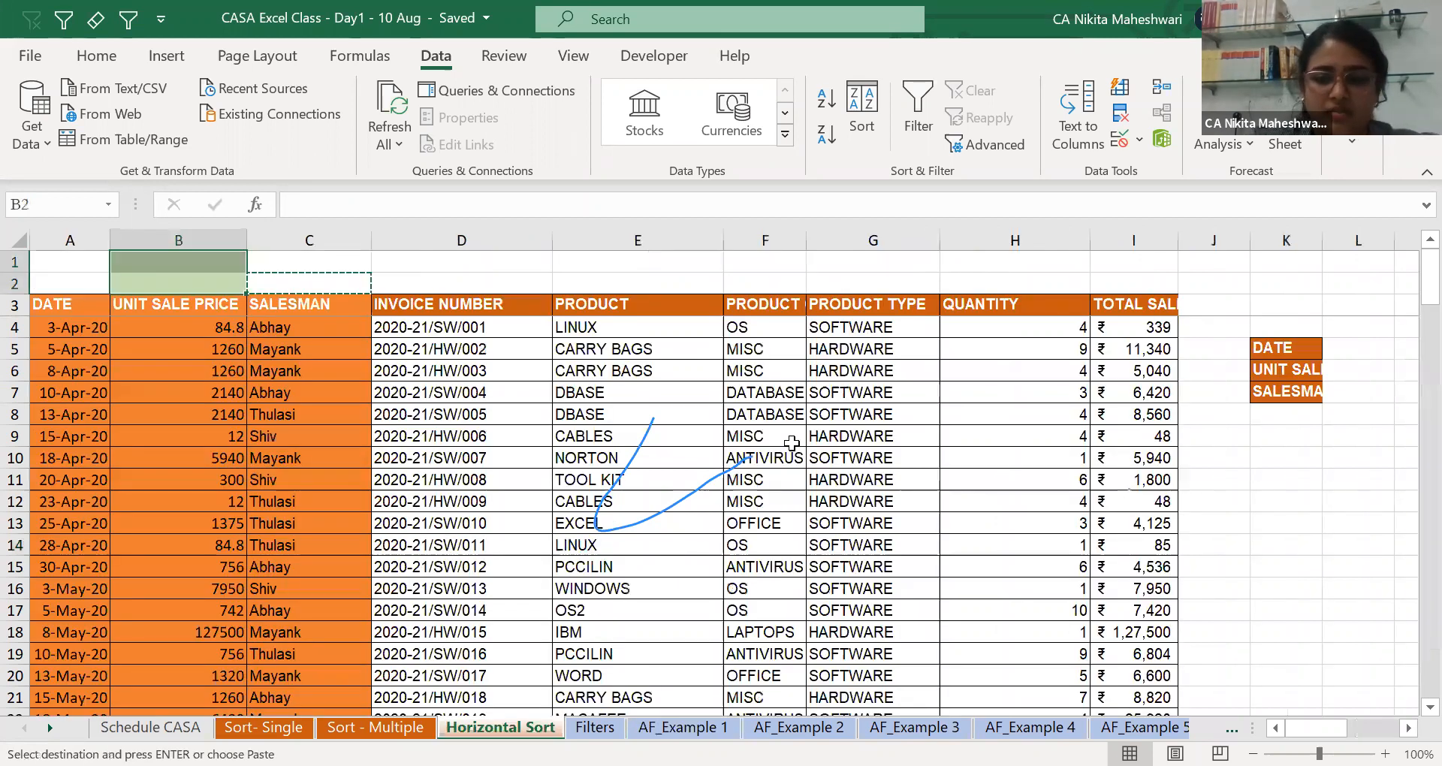
{"action": "key", "text": "Escape"}
{"action": "key", "text": "ctrl+Page_Down"}
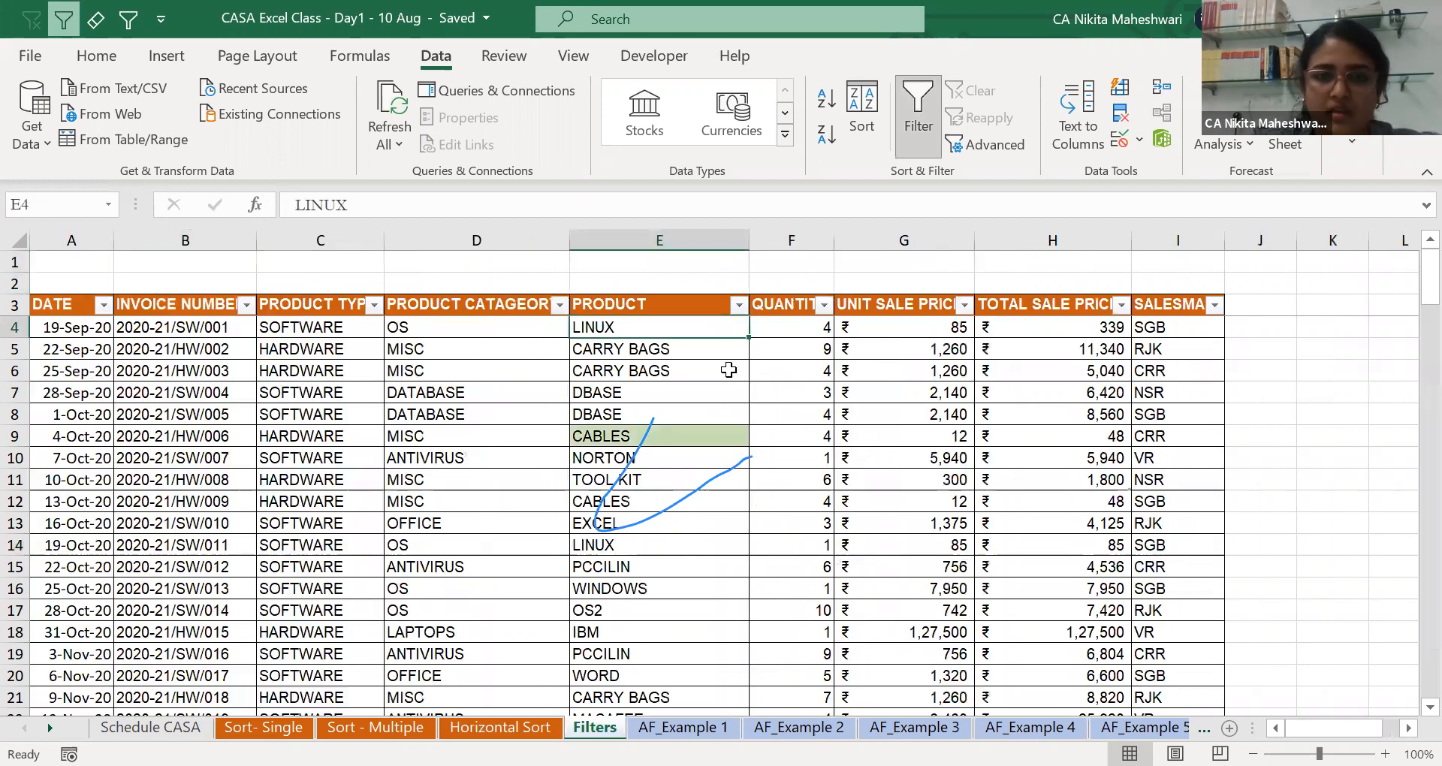
{"action": "key", "text": "ctrl+Page_Down"}
{"action": "left_click_drag", "start_coordinate": [660, 438], "coordinate": [886, 622]}
{"action": "key", "text": "ctrl+z"}
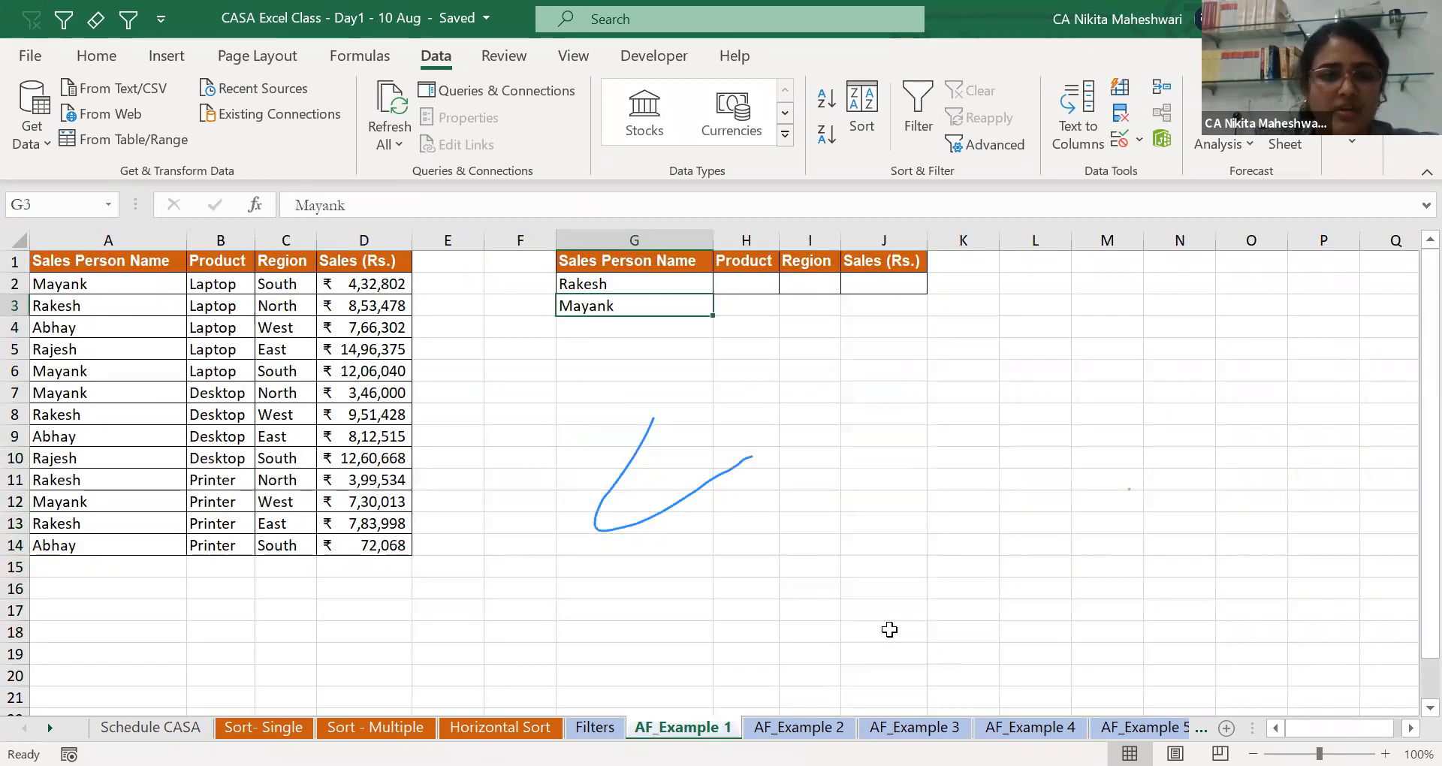
{"action": "key", "text": "Right"}
{"action": "key", "text": "Up"}
{"action": "key", "text": "Right"}
{"action": "key", "text": "Right"}
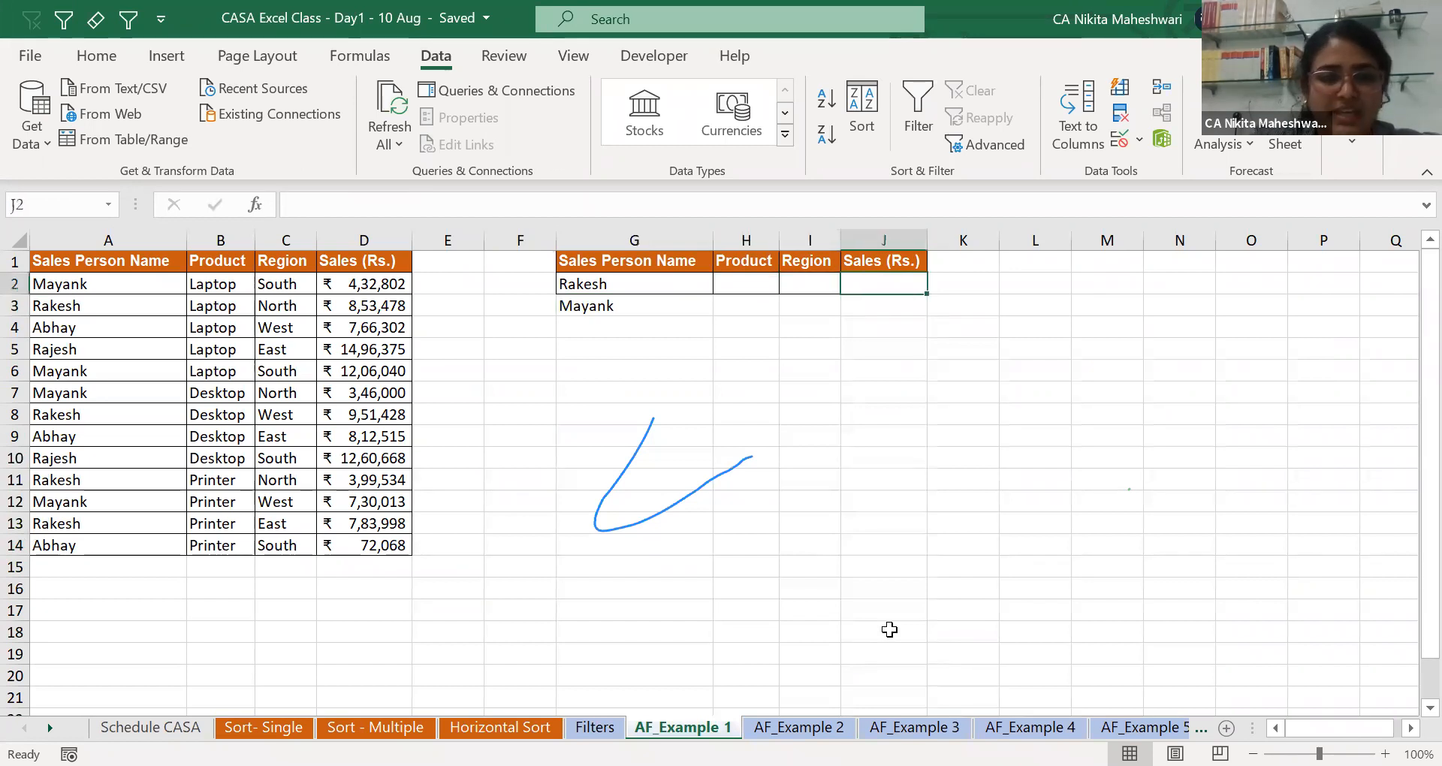
{"action": "type", "text": ">30000"}
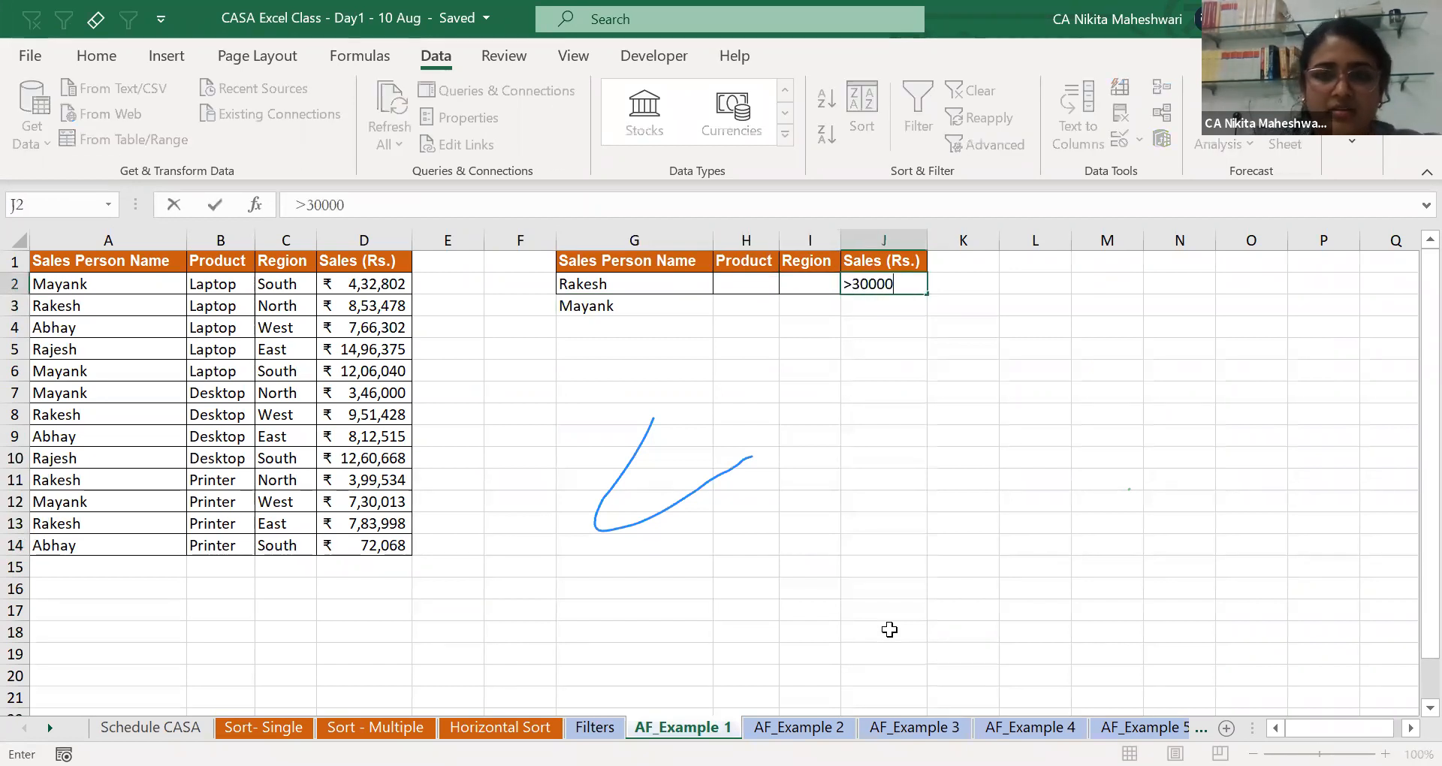
{"action": "key", "text": "Escape"}
{"action": "key", "text": "ctrl+z"}
AutoFit the Sales (Rs.) column to the extracted values in J10:J17.
{"action": "key", "text": "Right"}
{"action": "key", "text": "Down"}
{"action": "key", "text": "Right"}
{"action": "key", "text": "Right"}
{"action": "key", "text": "ctrl+shift+Down"}
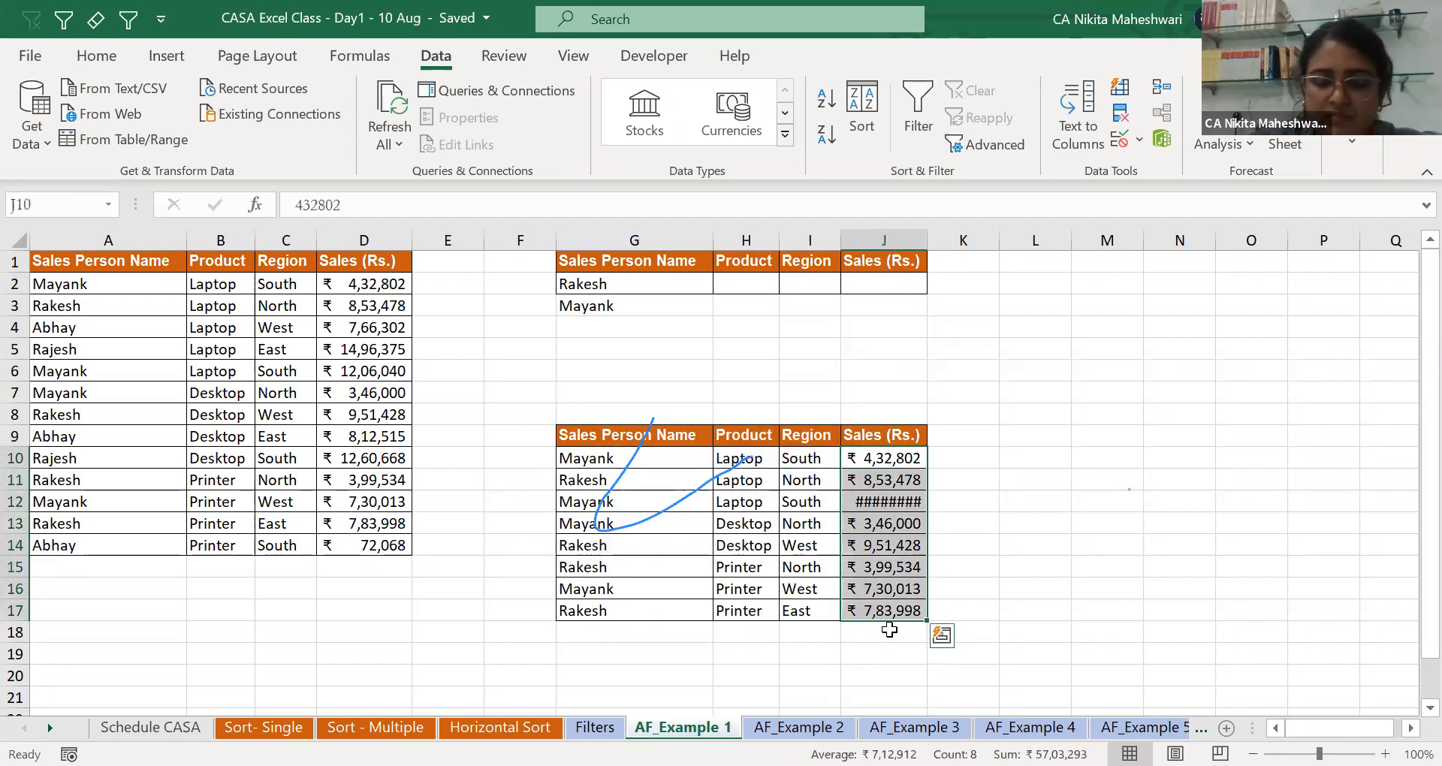
{"action": "key", "text": "alt+h"}
{"action": "key", "text": "o"}
{"action": "key", "text": "i"}
Enter the Sales (Rs.) criteria >300000 in J2 and >700000 in J3.
{"action": "key", "text": "Down"}
{"action": "key", "text": "Down"}
{"action": "key", "text": "Down"}
{"action": "key", "text": "Down"}
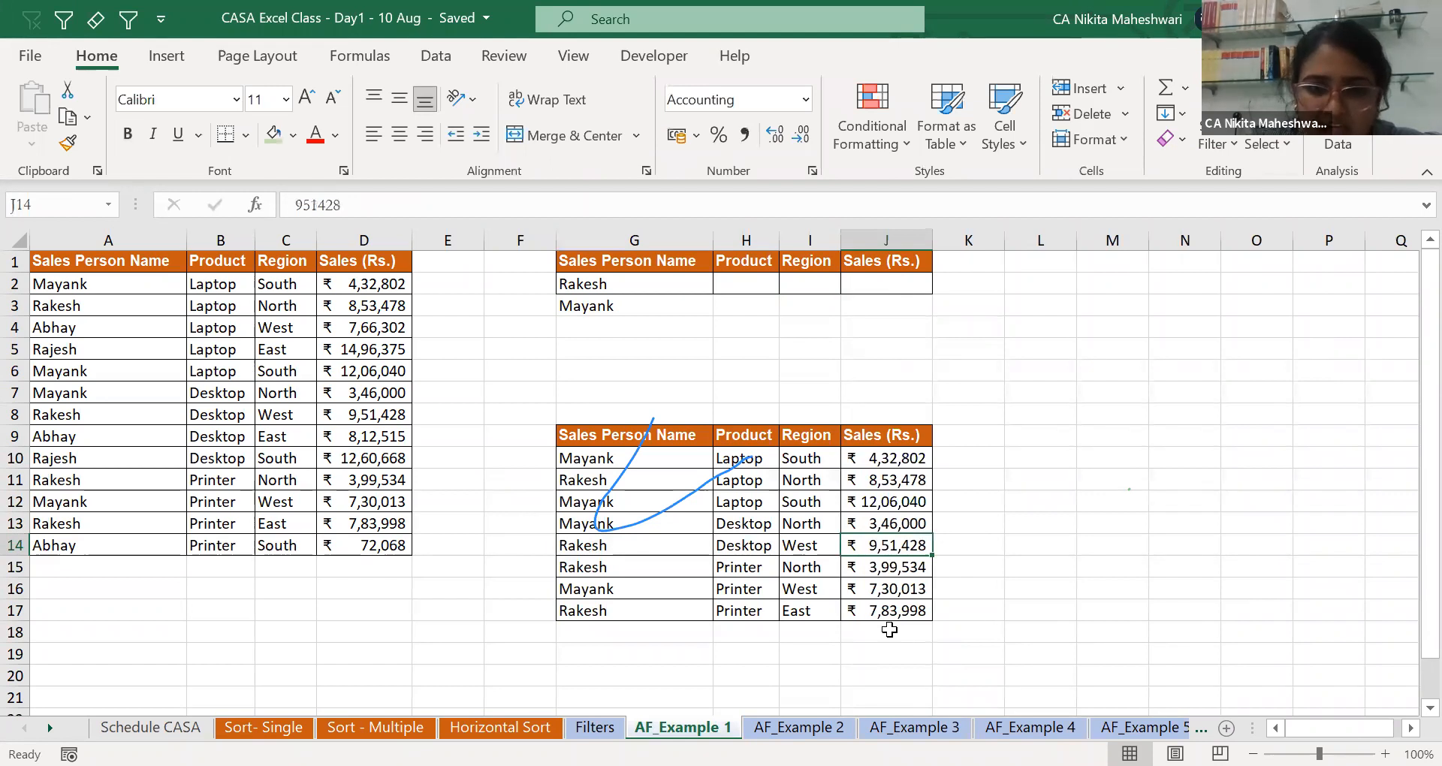
{"action": "key", "text": "ctrl+Up"}
{"action": "key", "text": "ctrl+Up"}
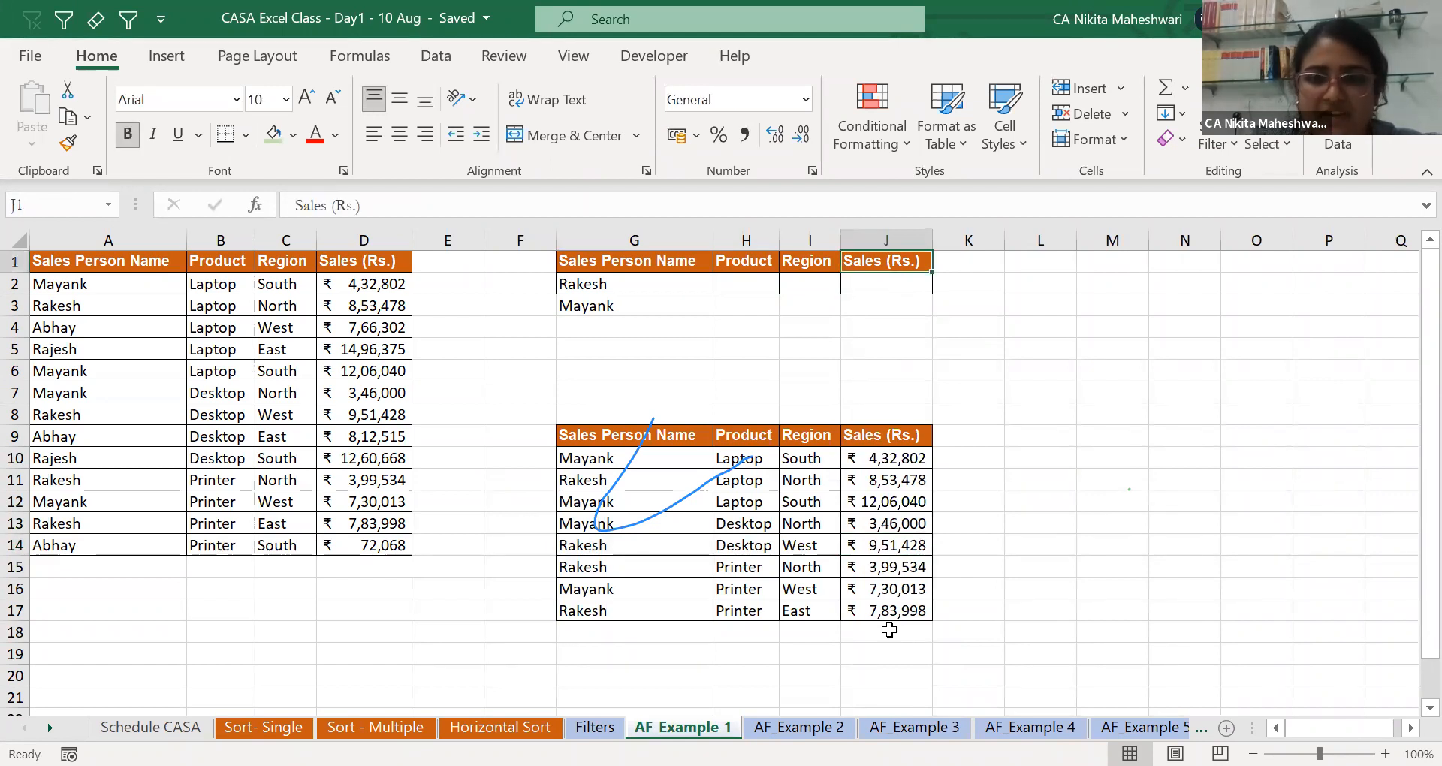
{"action": "key", "text": "Down"}
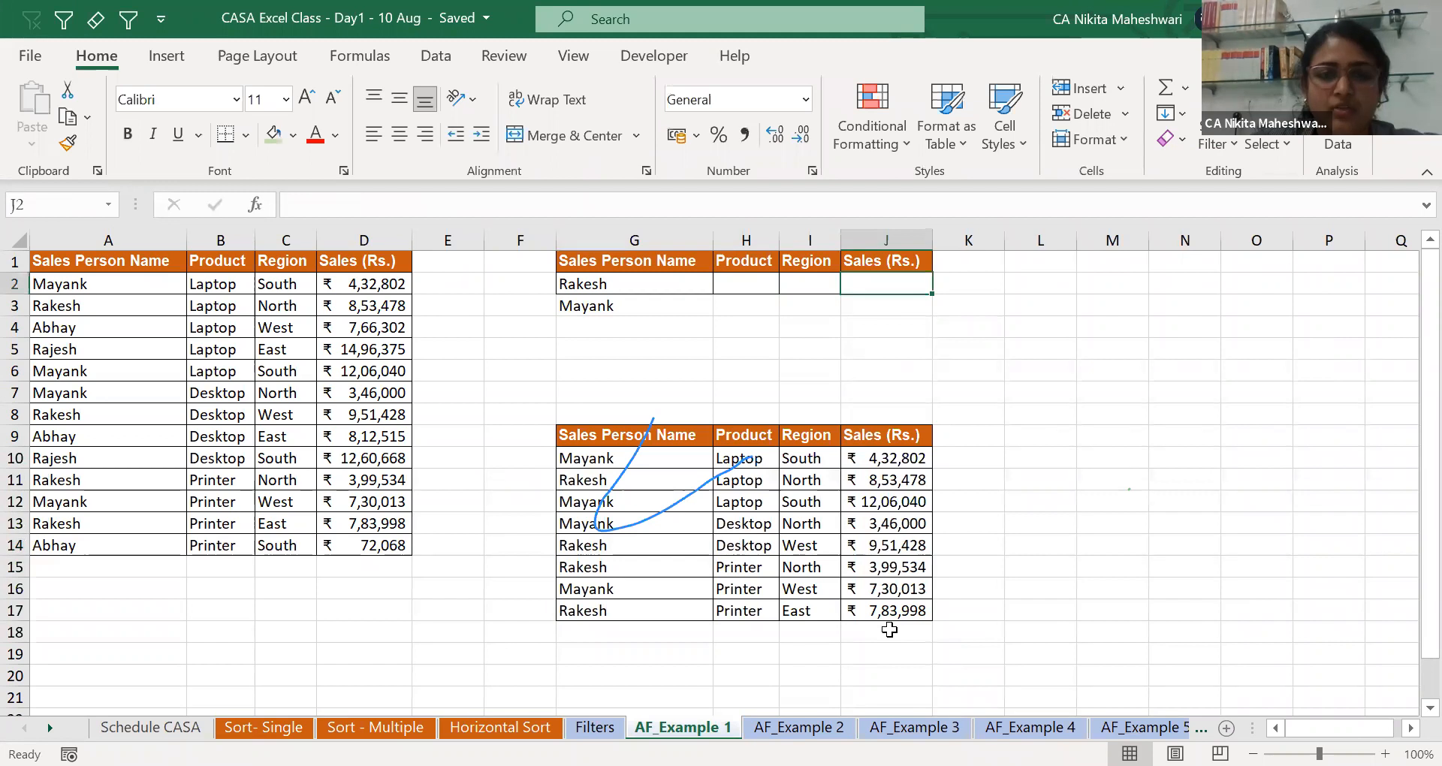
{"action": "type", "text": ">300000"}
{"action": "key", "text": "Return"}
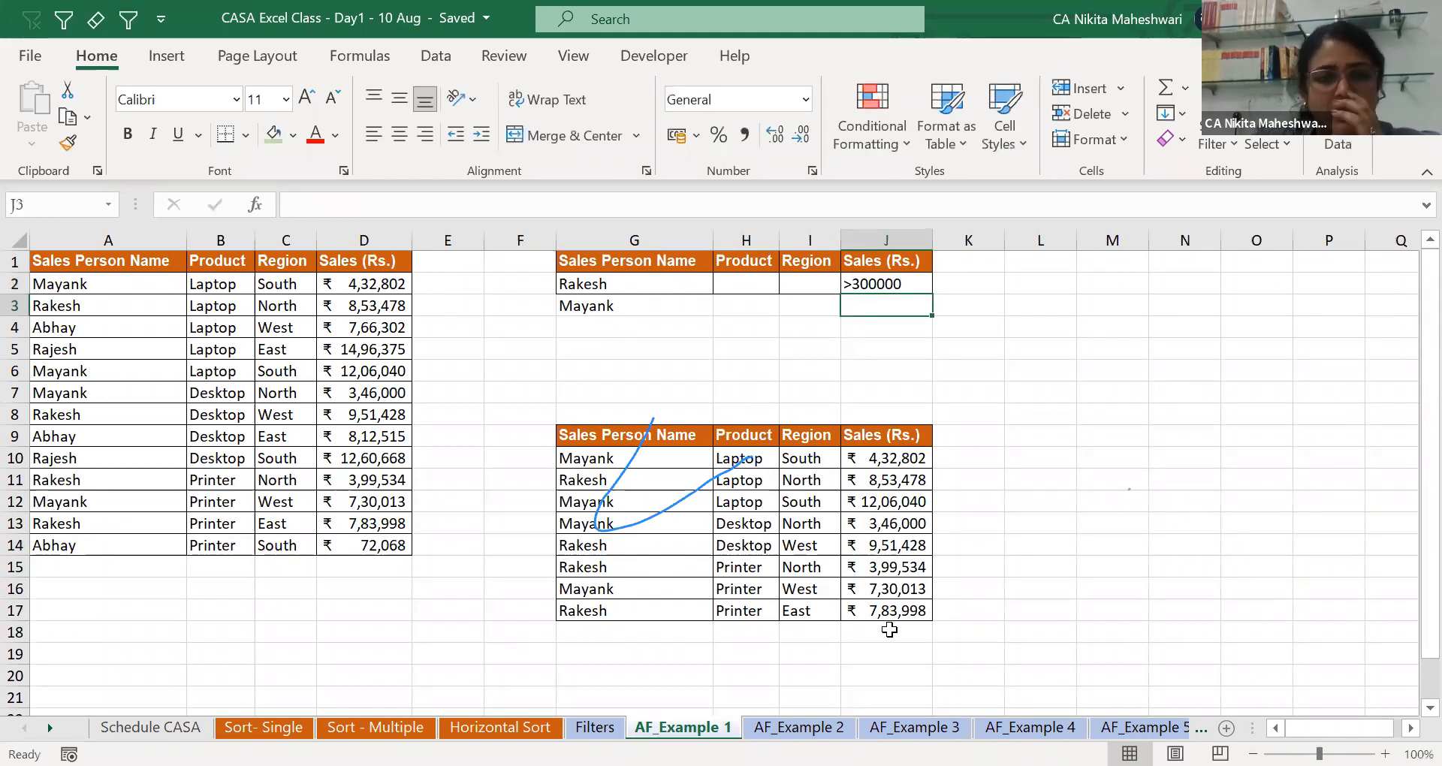
{"action": "type", "text": ">70000"}
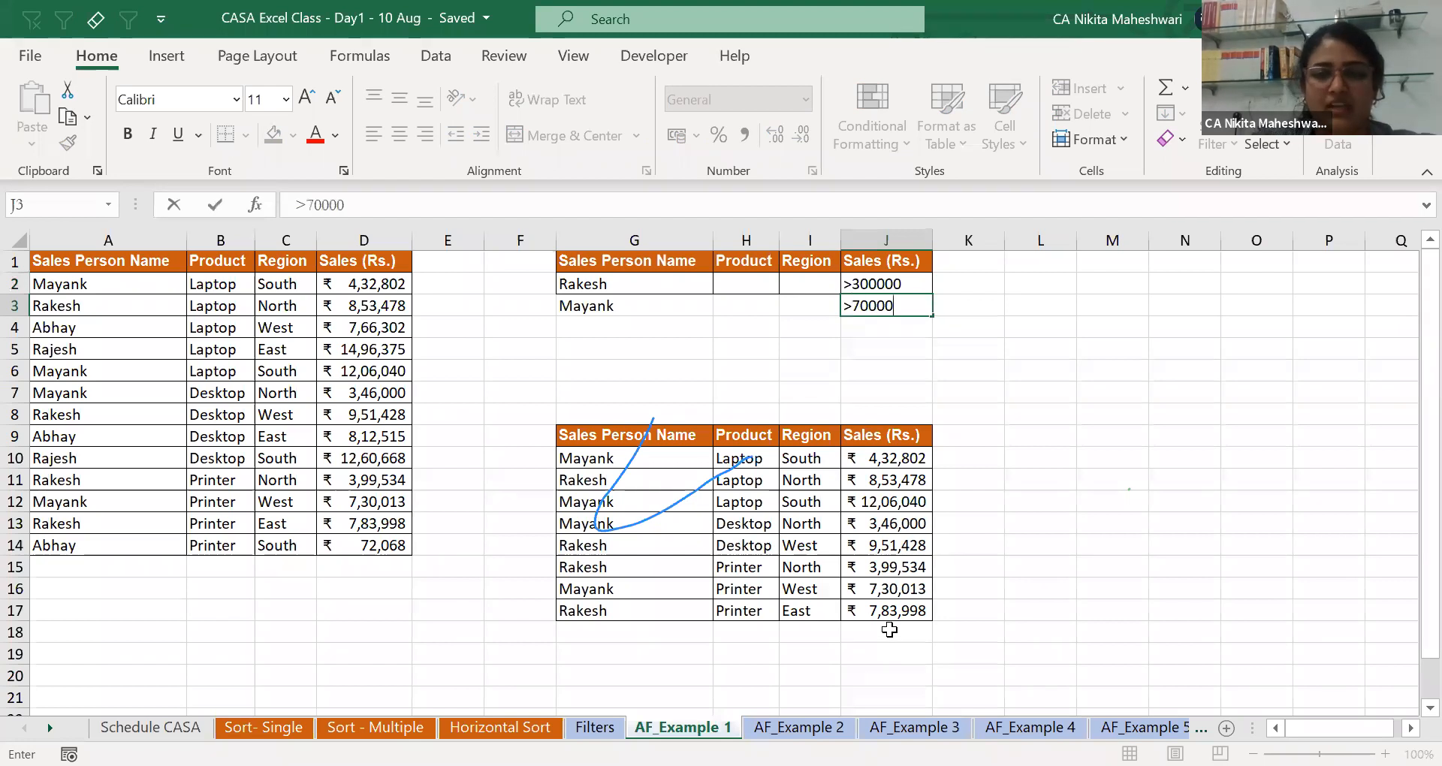
{"action": "type", "text": "0"}
{"action": "key", "text": "Return"}
Delete the extracted table in G9:J17.
{"action": "left_click", "coordinate": [612, 305]}
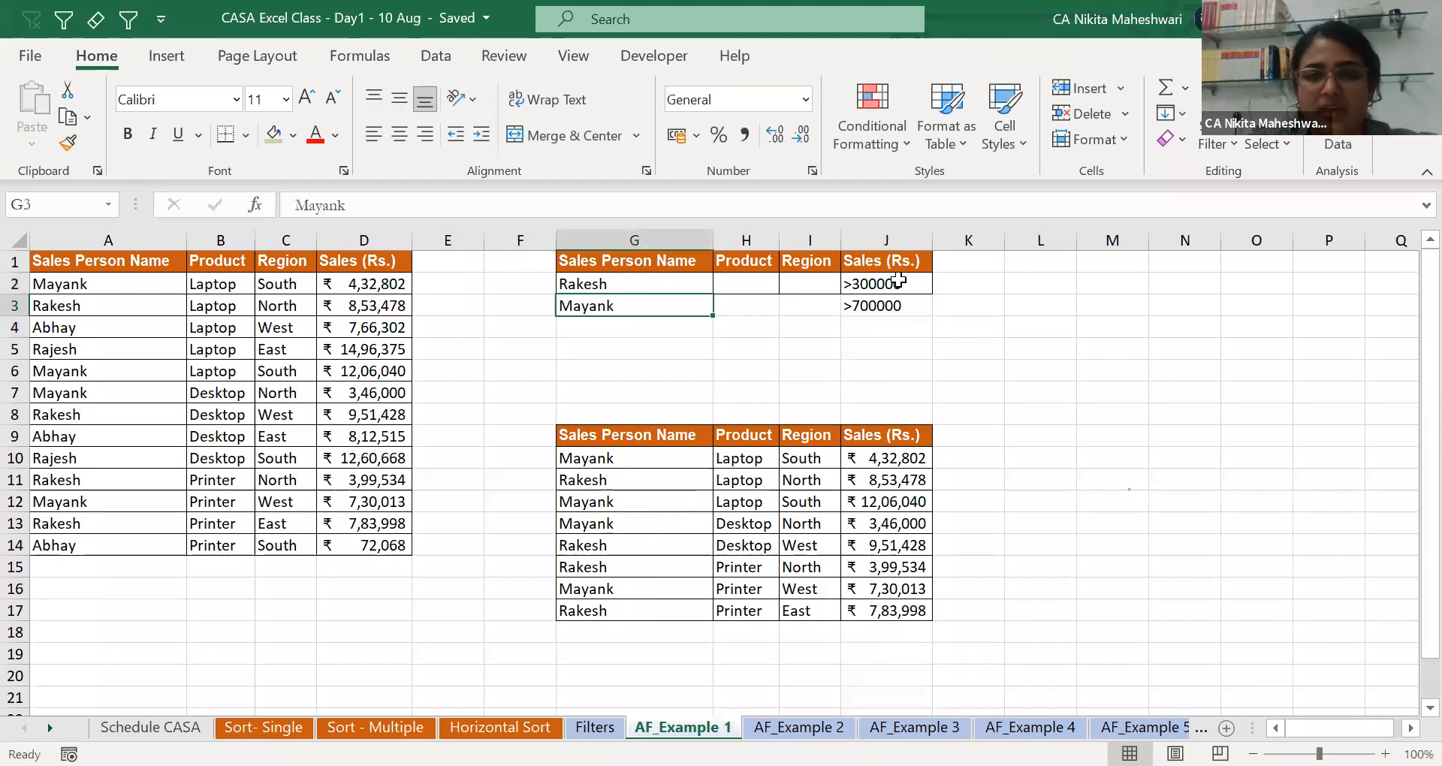
{"action": "left_click", "coordinate": [899, 303]}
{"action": "left_click", "coordinate": [585, 281]}
{"action": "left_click", "coordinate": [907, 286]}
{"action": "left_click_drag", "start_coordinate": [585, 436], "coordinate": [910, 610]}
{"action": "key", "text": "Delete"}
Set up an Advanced Filter on the sales table that copies to another location, with criteria range G1:J3.
{"action": "left_click", "coordinate": [383, 305]}
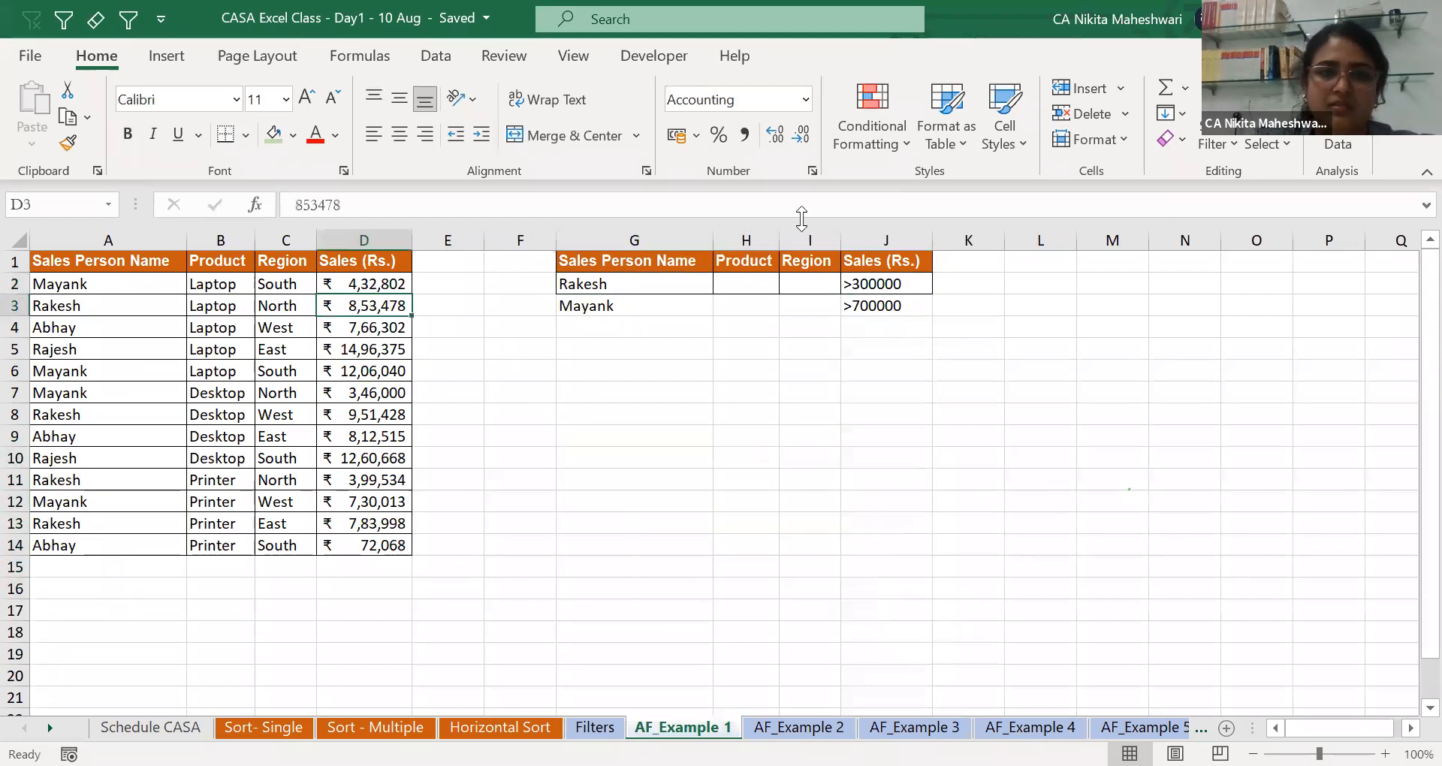
{"action": "left_click", "coordinate": [421, 52]}
{"action": "key", "text": "ctrl+shift+l"}
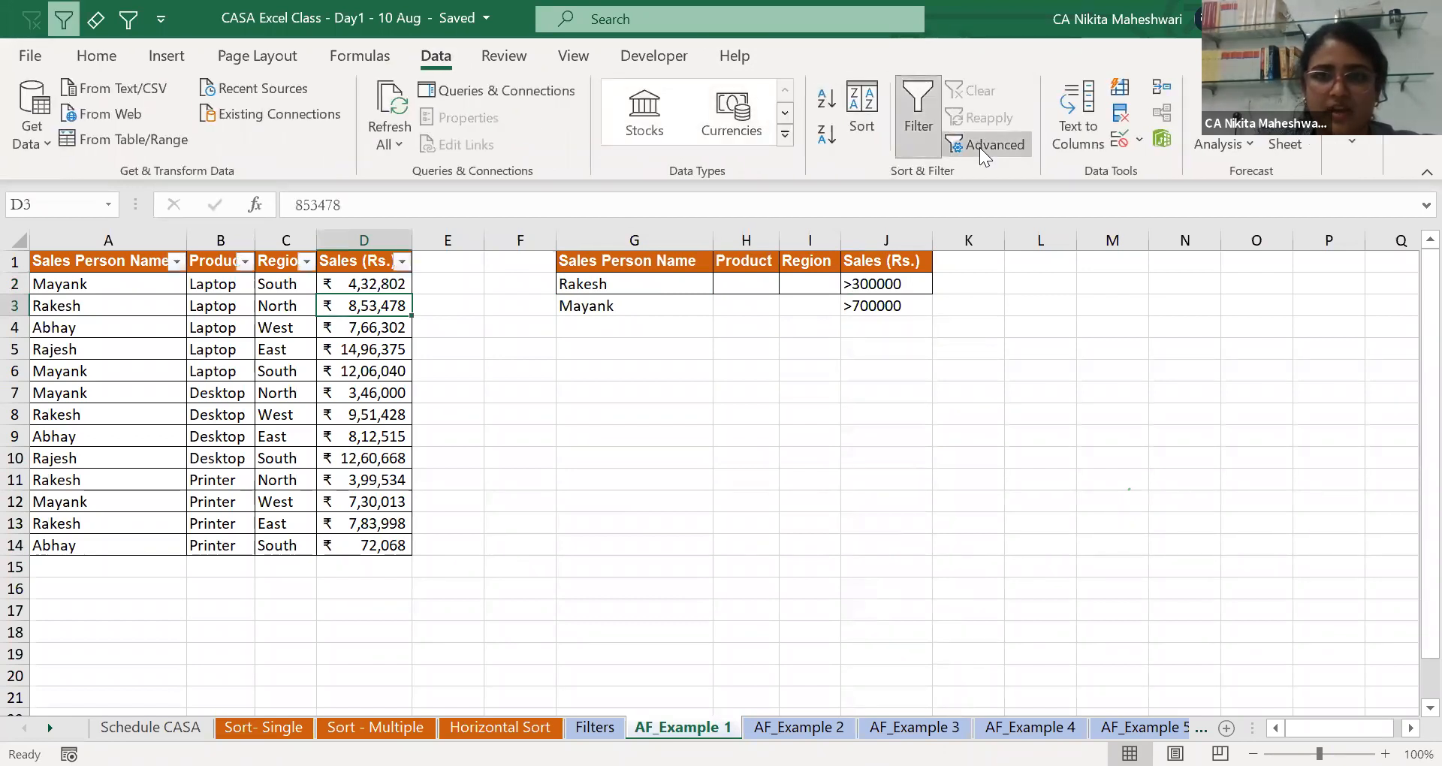
{"action": "left_click", "coordinate": [1014, 530]}
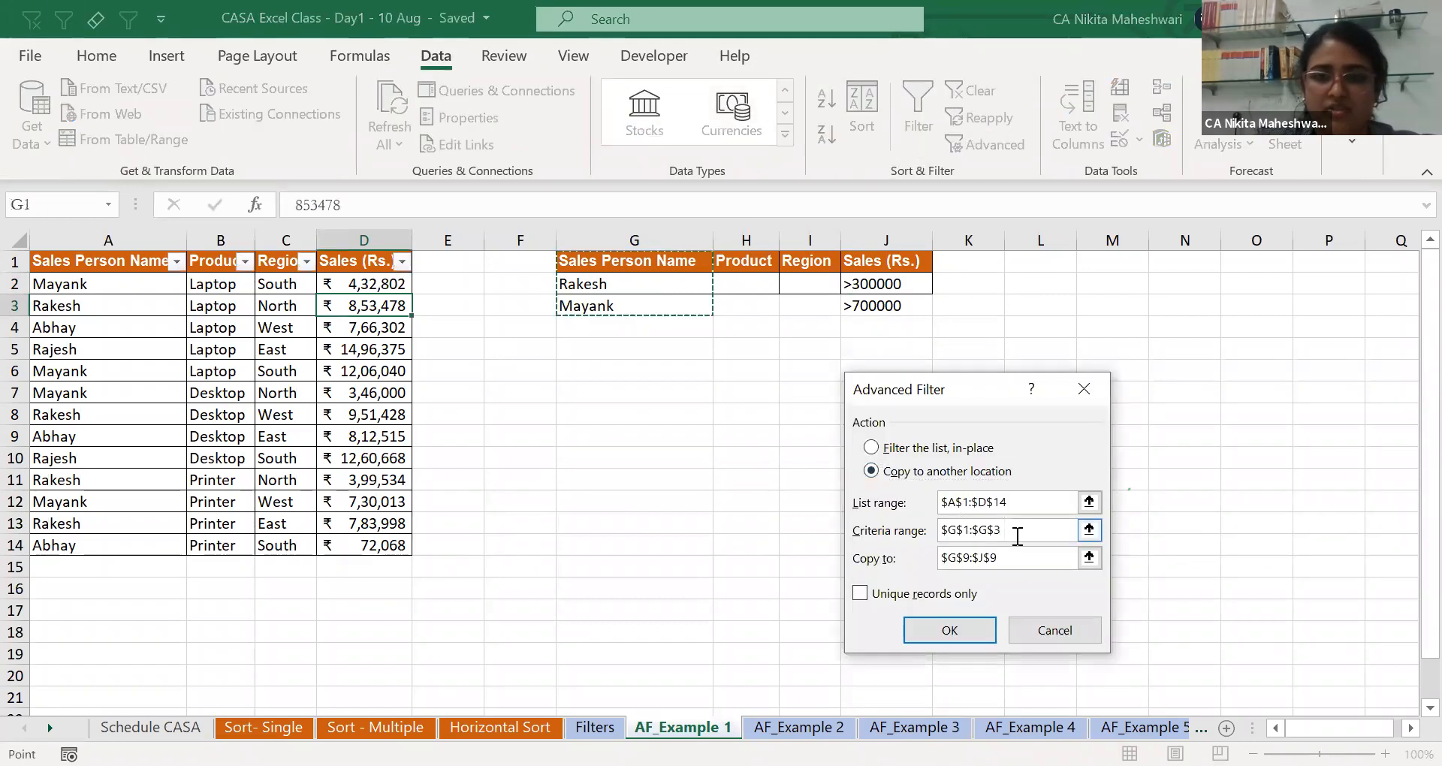
{"action": "left_click", "coordinate": [630, 261]}
{"action": "left_click_drag", "start_coordinate": [631, 262], "coordinate": [732, 311]}
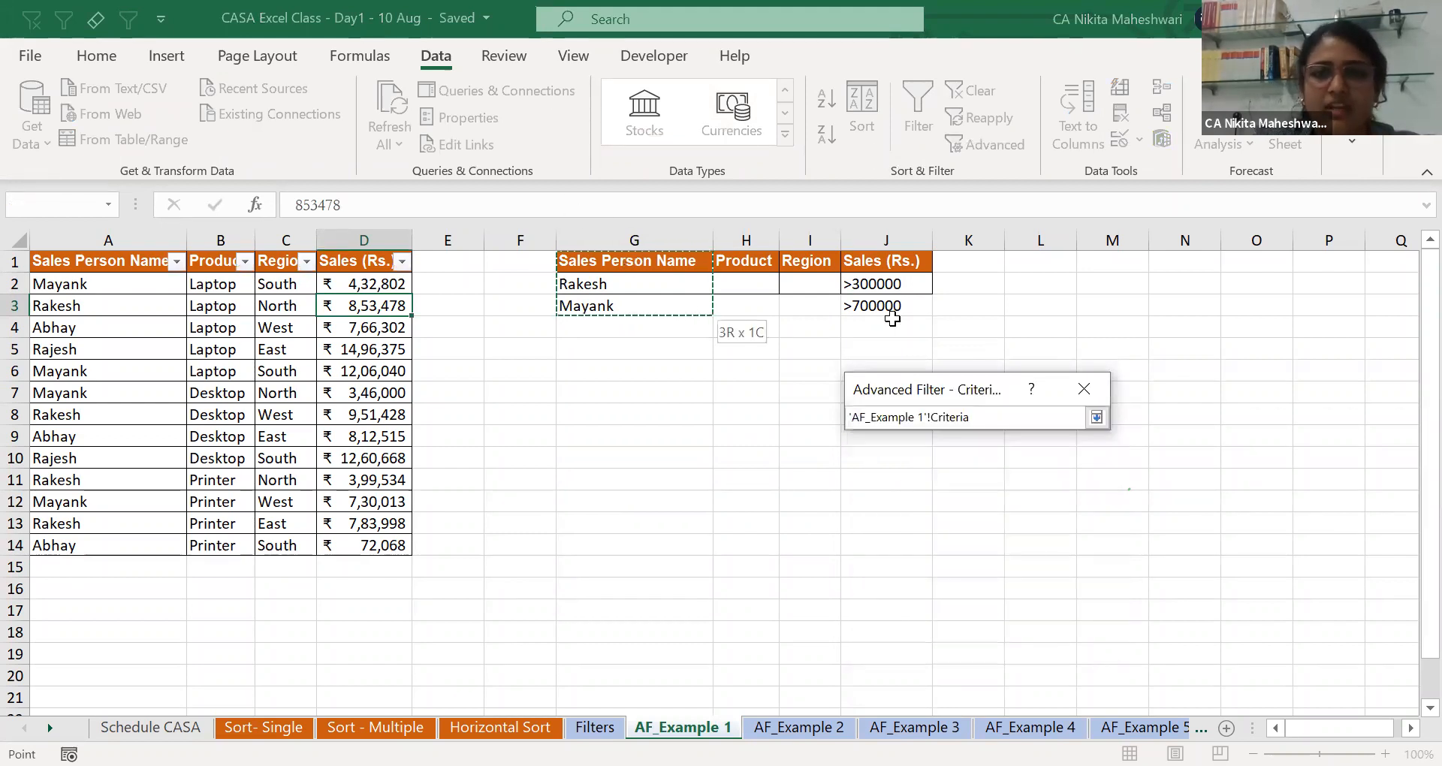
{"action": "left_click_drag", "start_coordinate": [894, 306], "coordinate": [894, 307]}
Replace the copy destination with cell G9 and run the Advanced Filter.
{"action": "left_click", "coordinate": [1007, 560]}
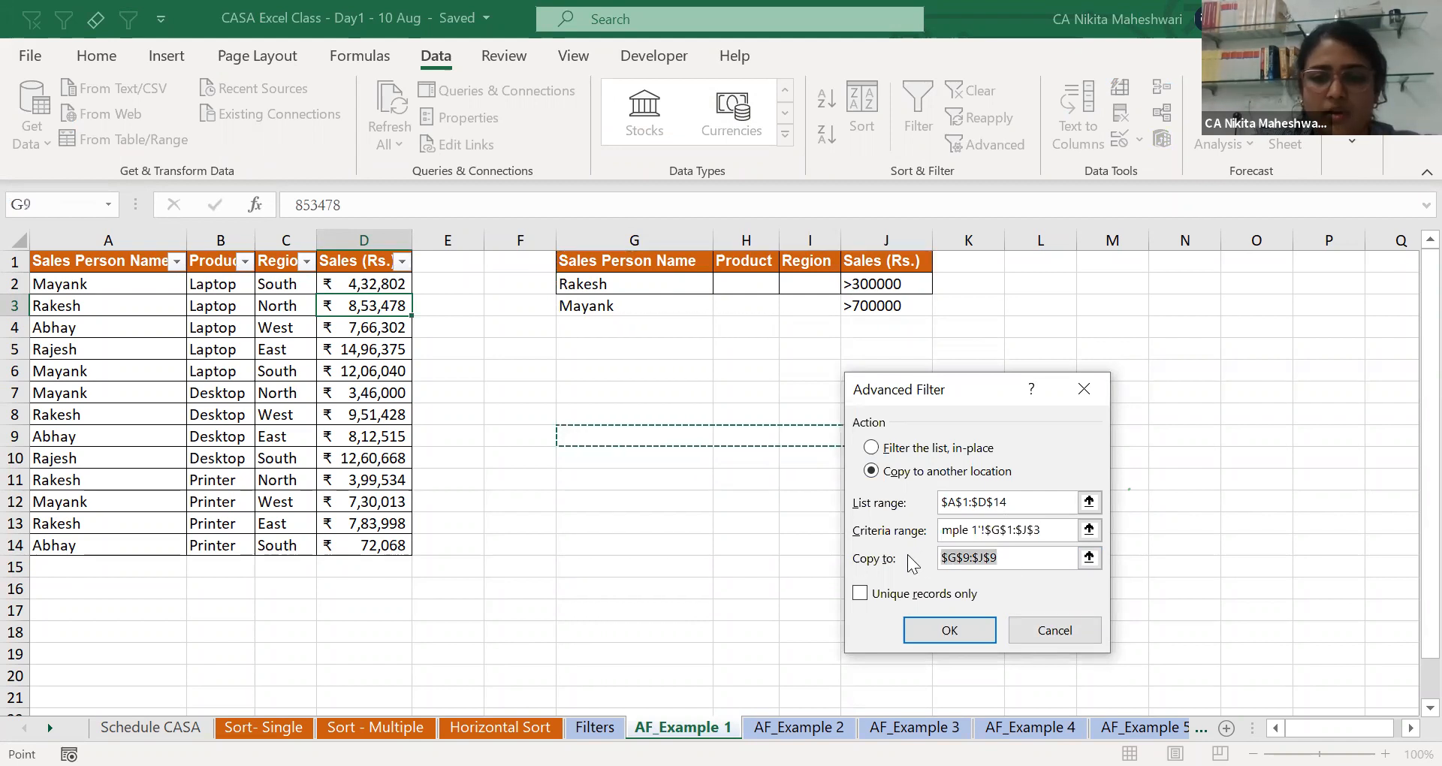
{"action": "key", "text": "BackSpace"}
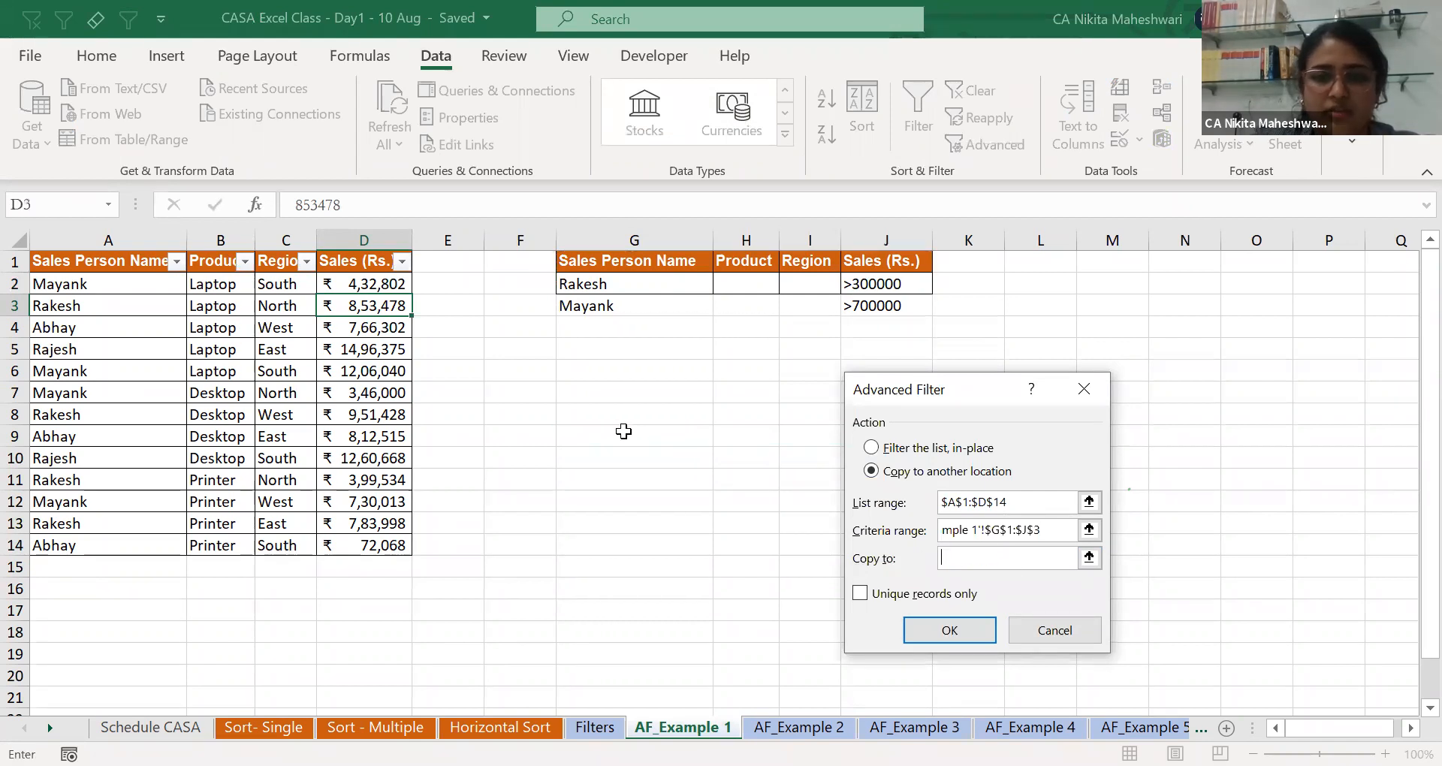
{"action": "left_click", "coordinate": [623, 431]}
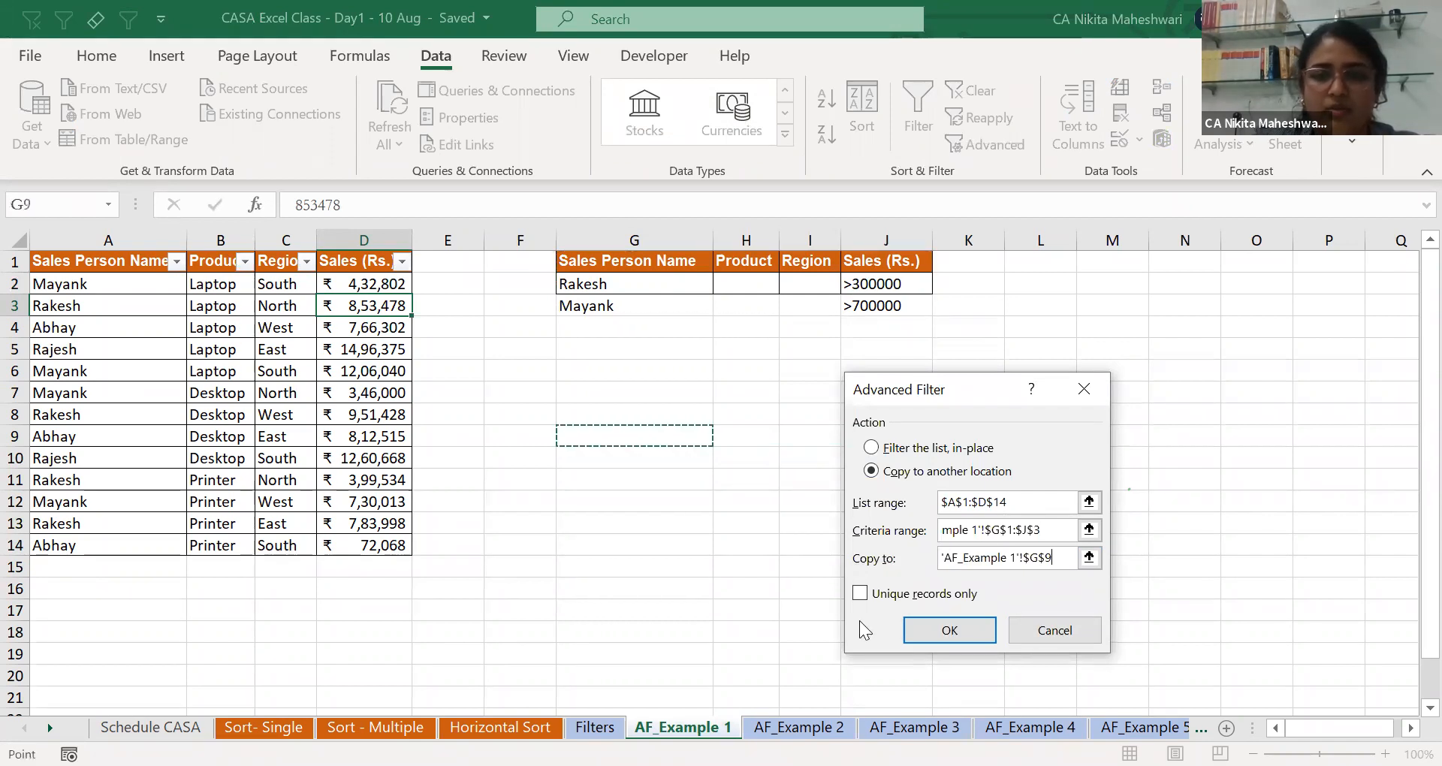
{"action": "left_click", "coordinate": [949, 629]}
Review the extracted records in G9:J15 against the salesperson and sales criteria.
{"action": "left_click", "coordinate": [615, 477]}
{"action": "key", "text": "Up"}
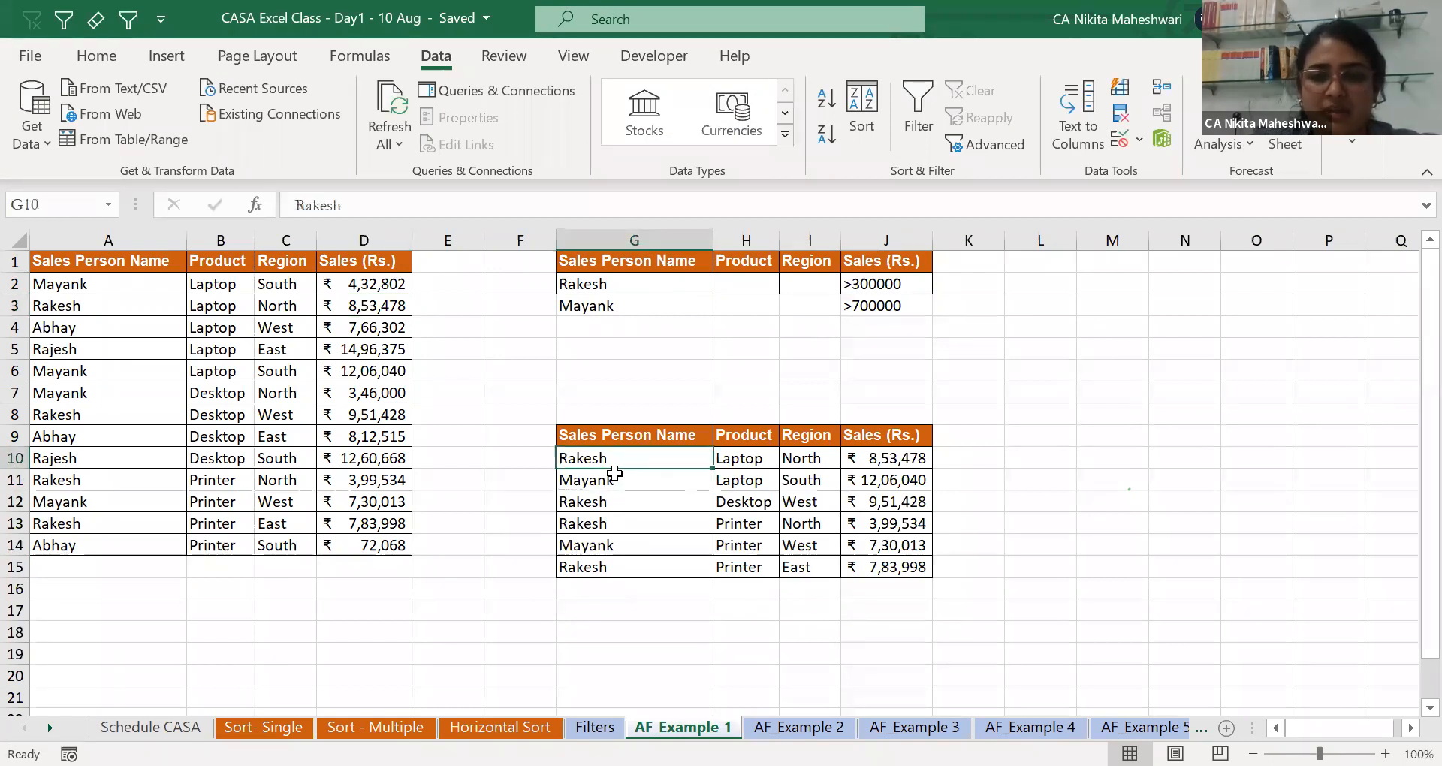
{"action": "key", "text": "Right"}
{"action": "key", "text": "Right"}
{"action": "key", "text": "Right"}
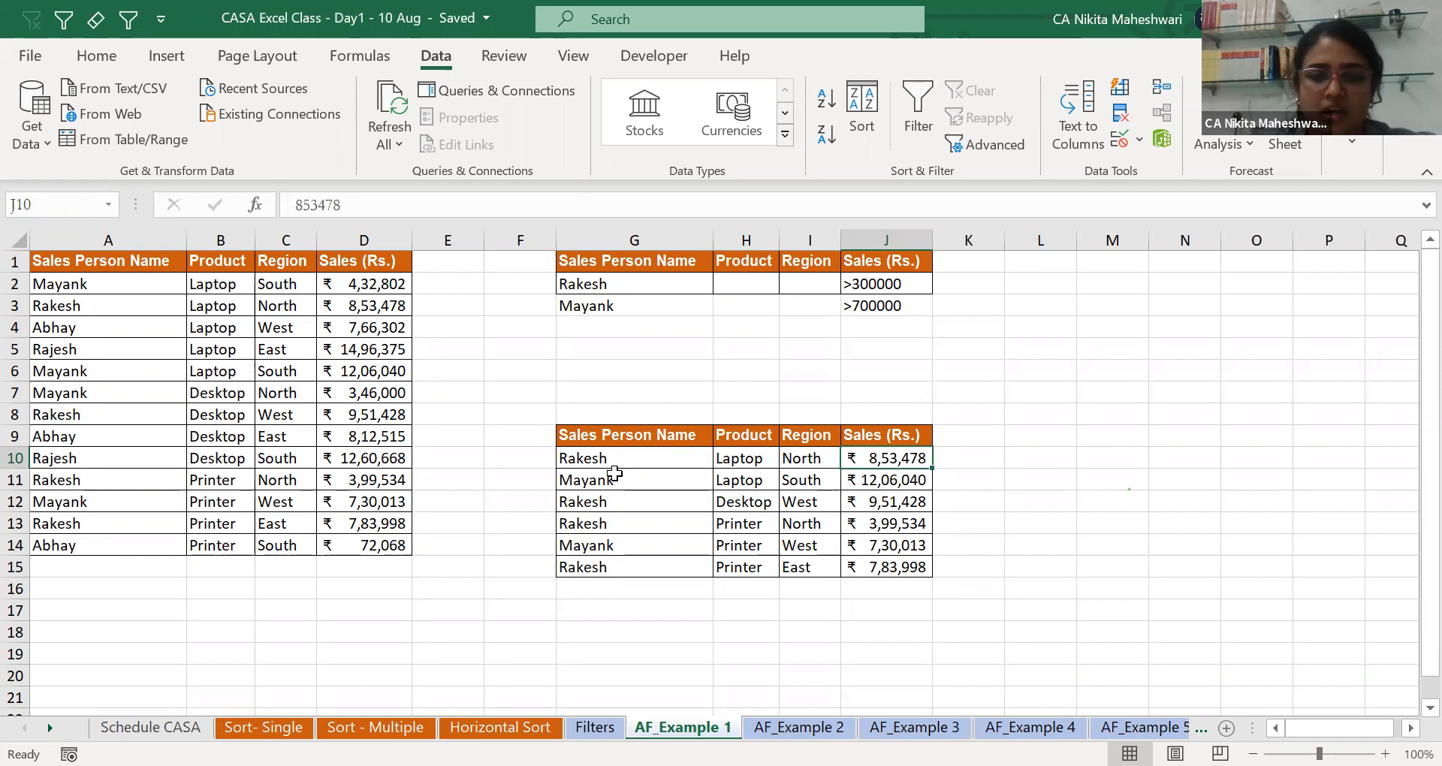
{"action": "left_click_drag", "start_coordinate": [638, 435], "coordinate": [866, 571]}
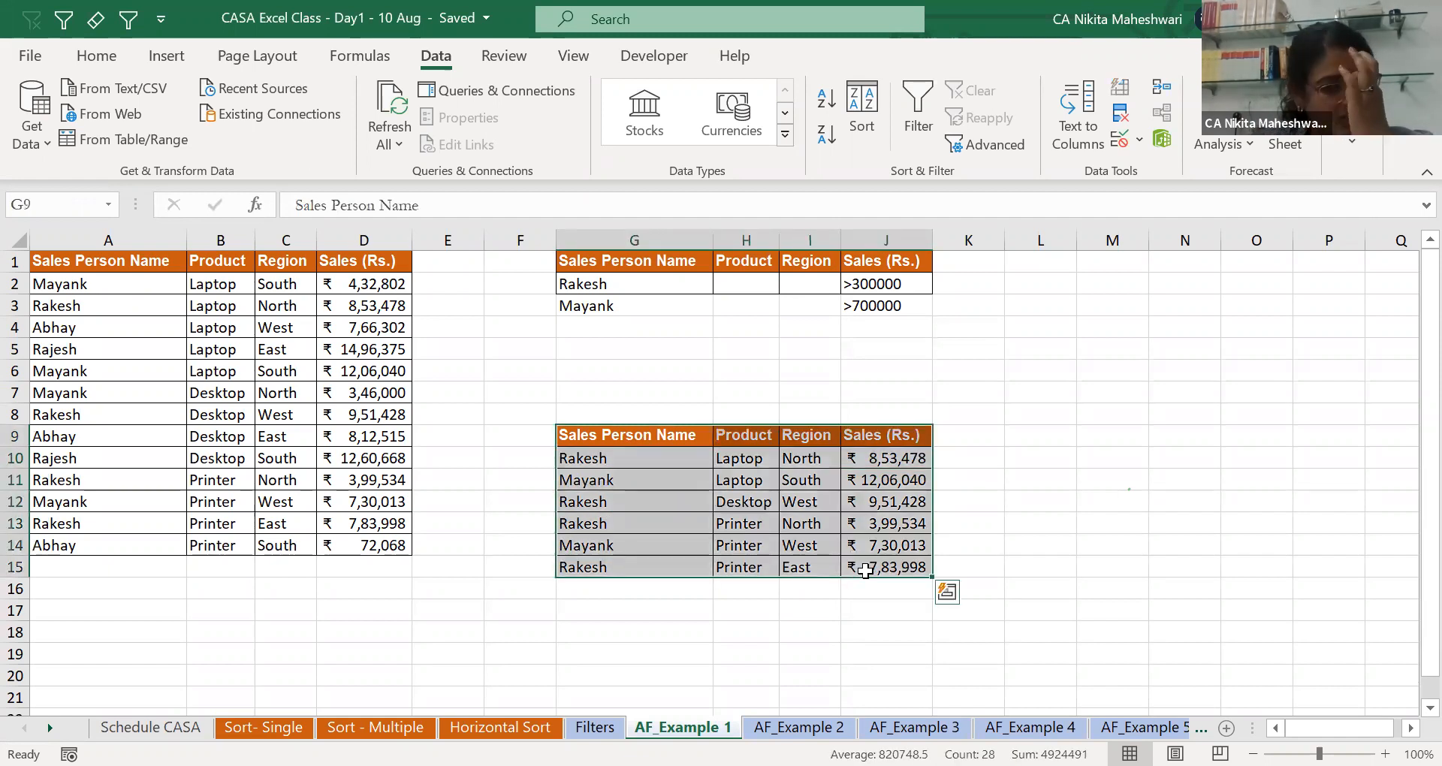
Enter Laptop as the Product criterion in H2 and North as the Region criterion in I3.
{"action": "left_click", "coordinate": [896, 289]}
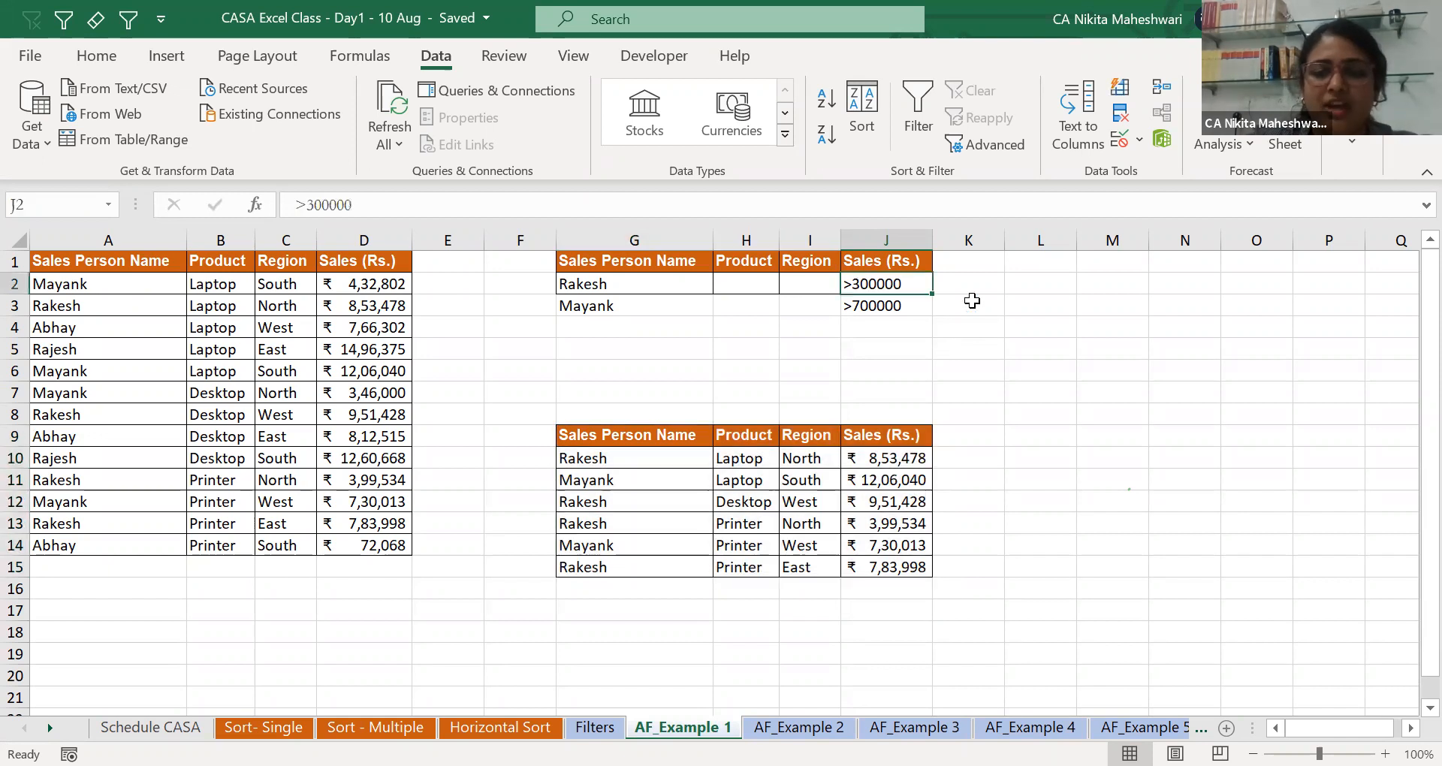
{"action": "key", "text": "Left"}
{"action": "key", "text": "Left"}
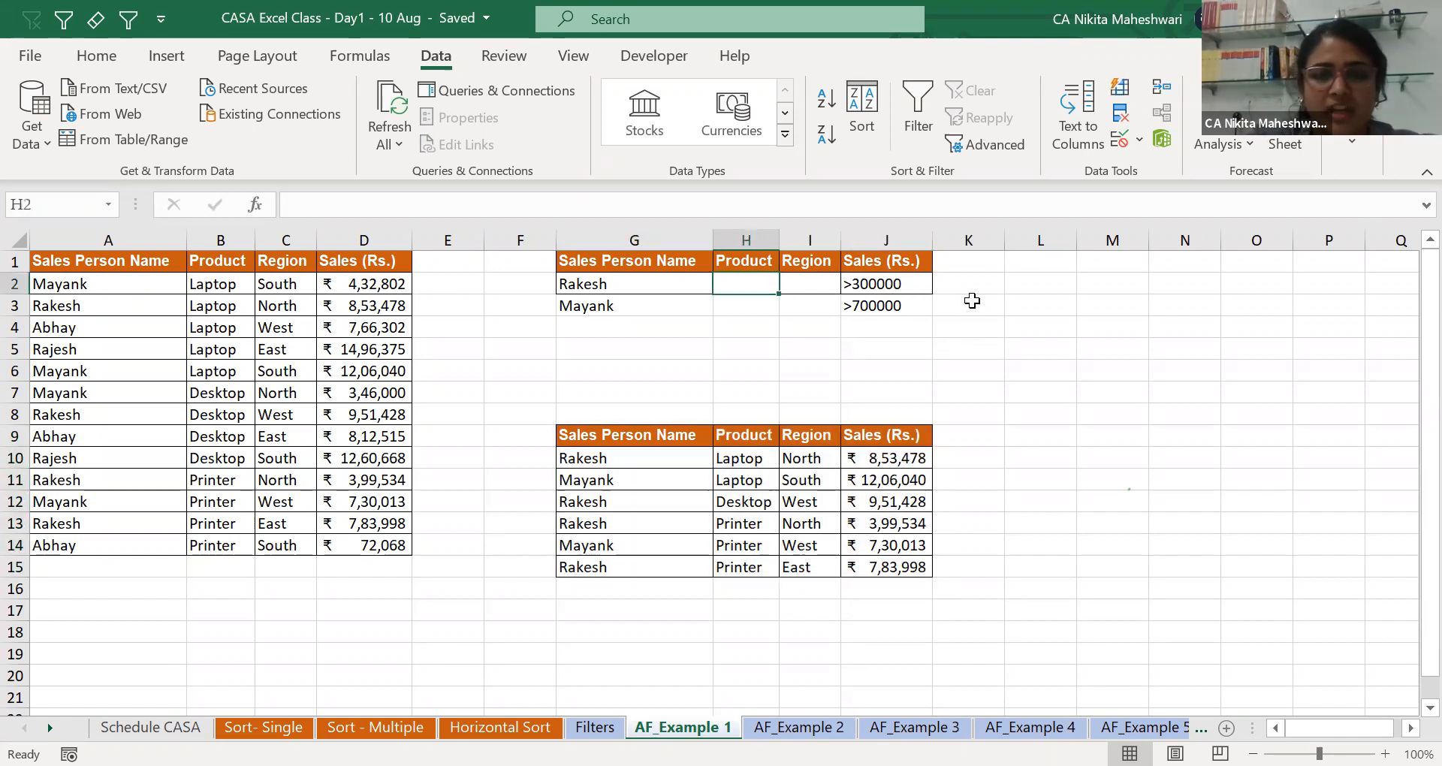
{"action": "type", "text": "Laptop"}
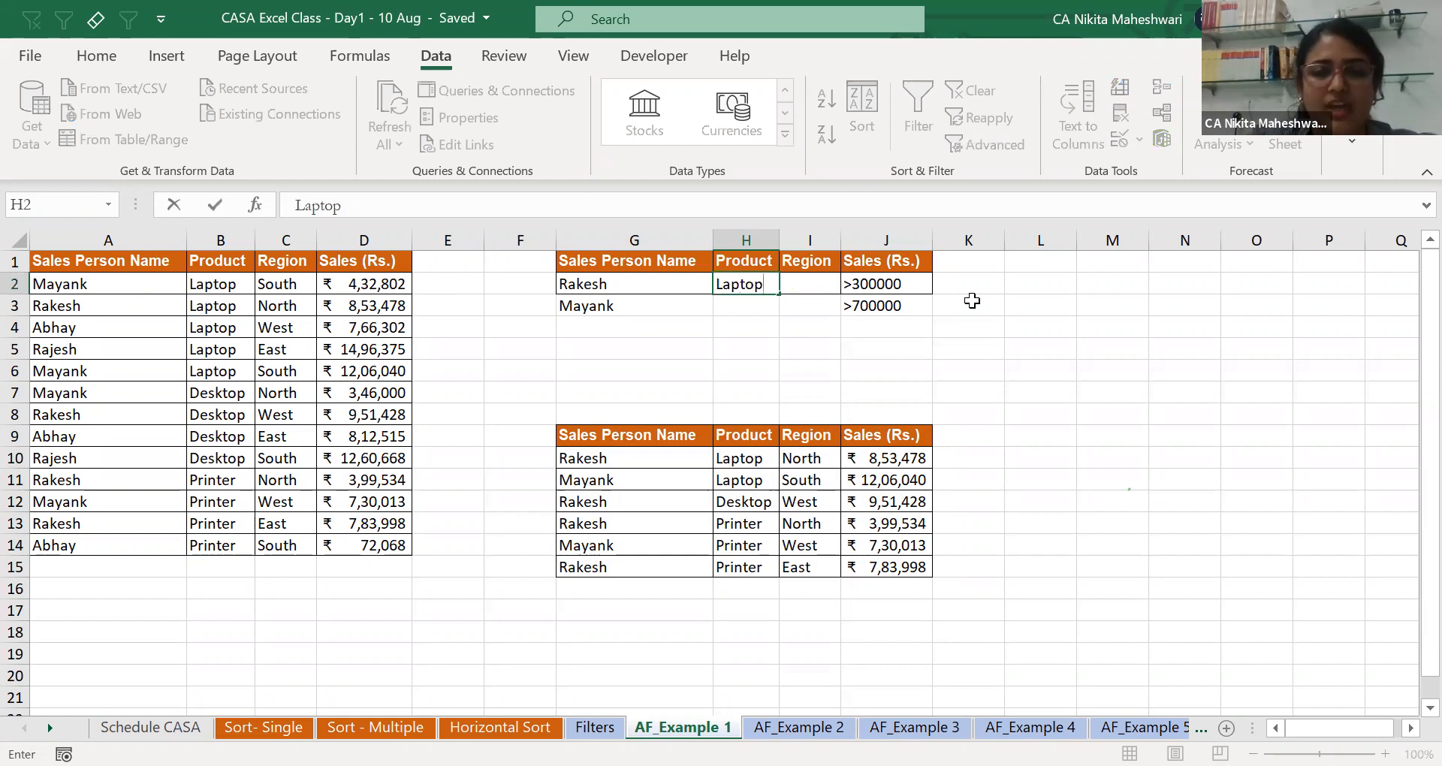
{"action": "key", "text": "Return"}
{"action": "key", "text": "Right"}
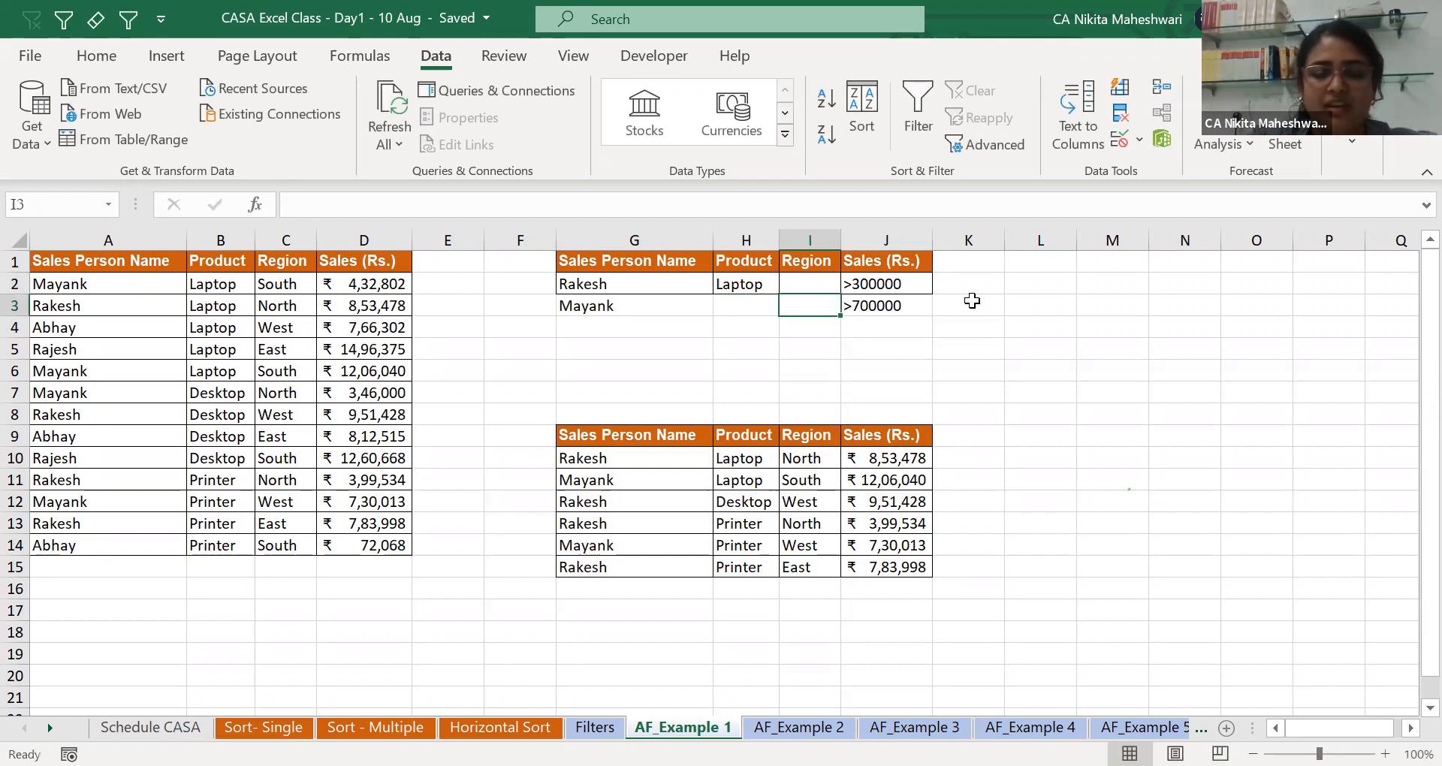
{"action": "type", "text": "North"}
{"action": "key", "text": "Return"}
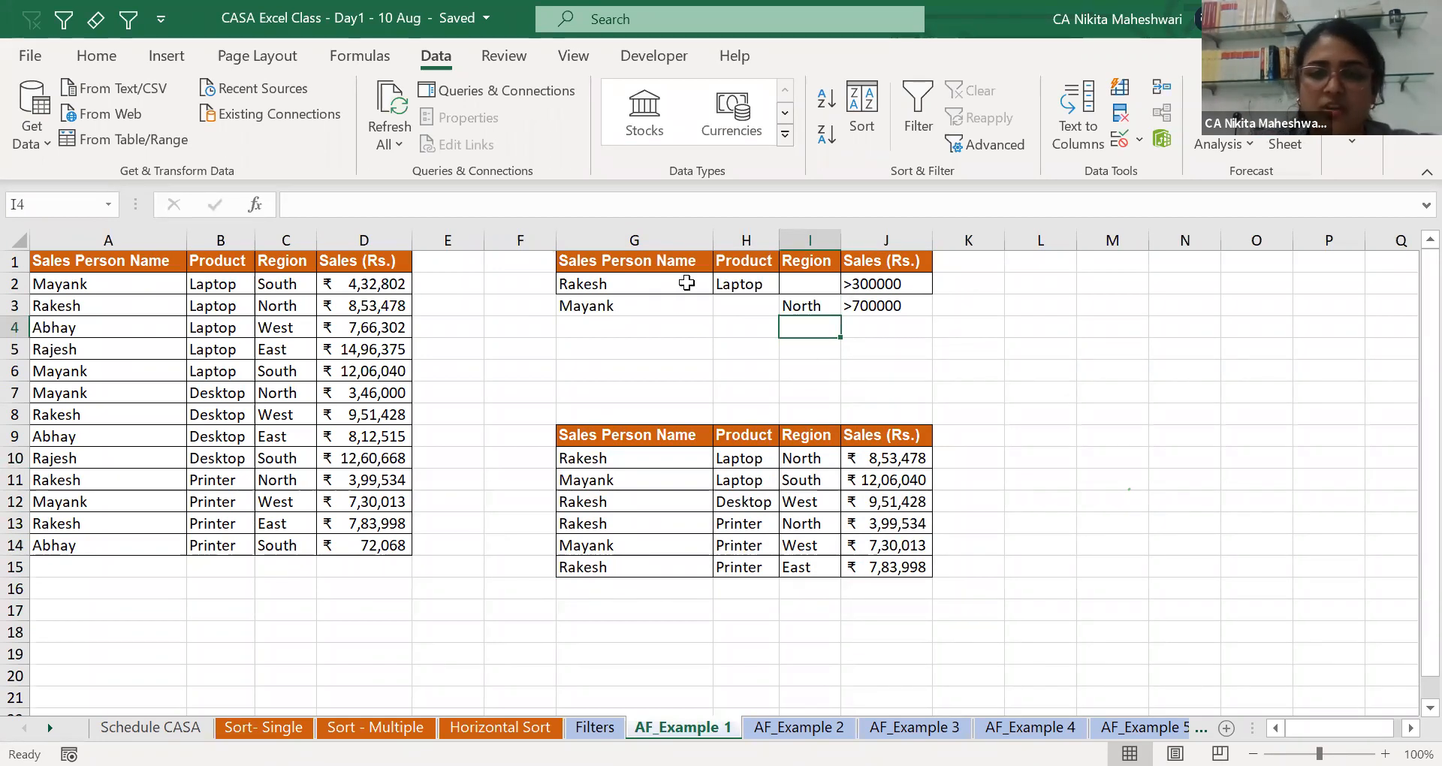
Delete the extracted table in G9:J15 and clear the Product and Region criteria in H2:I3.
{"action": "left_click_drag", "start_coordinate": [560, 445], "coordinate": [946, 577]}
{"action": "key", "text": "ctrl+z"}
{"action": "key", "text": "shift+Down"}
{"action": "key", "text": "shift+Right"}
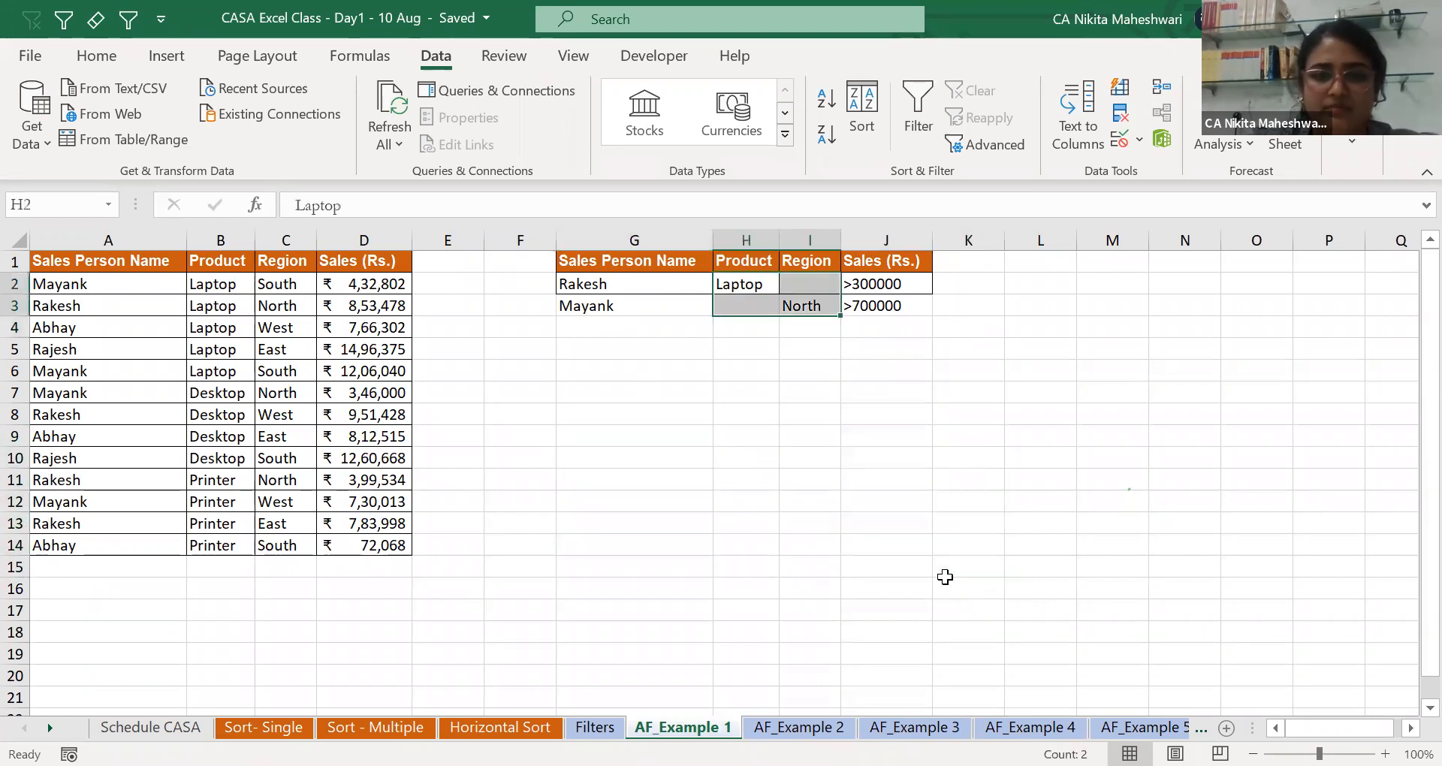
{"action": "key", "text": "Delete"}
{"action": "key", "text": "Down"}
{"action": "key", "text": "Down"}
{"action": "key", "text": "Down"}
{"action": "key", "text": "Down"}
{"action": "key", "text": "Down"}
{"action": "key", "text": "Down"}
{"action": "key", "text": "Left"}
{"action": "key", "text": "Left"}
{"action": "key", "text": "Left"}
{"action": "key", "text": "Left"}
{"action": "key", "text": "Left"}
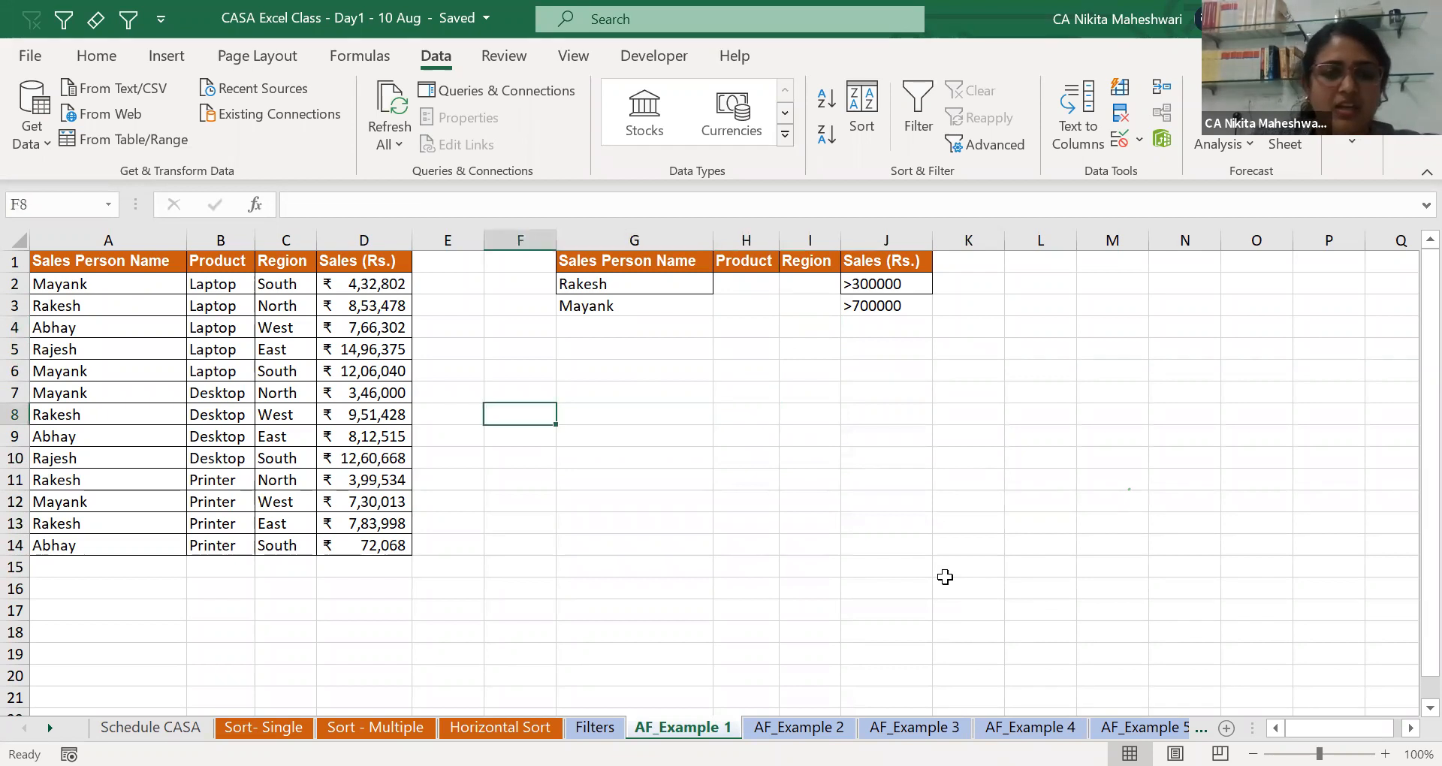
Start an Advanced Filter that copies to another location, using A1:D14 as the list range.
{"action": "left_click_drag", "start_coordinate": [116, 261], "coordinate": [378, 544]}
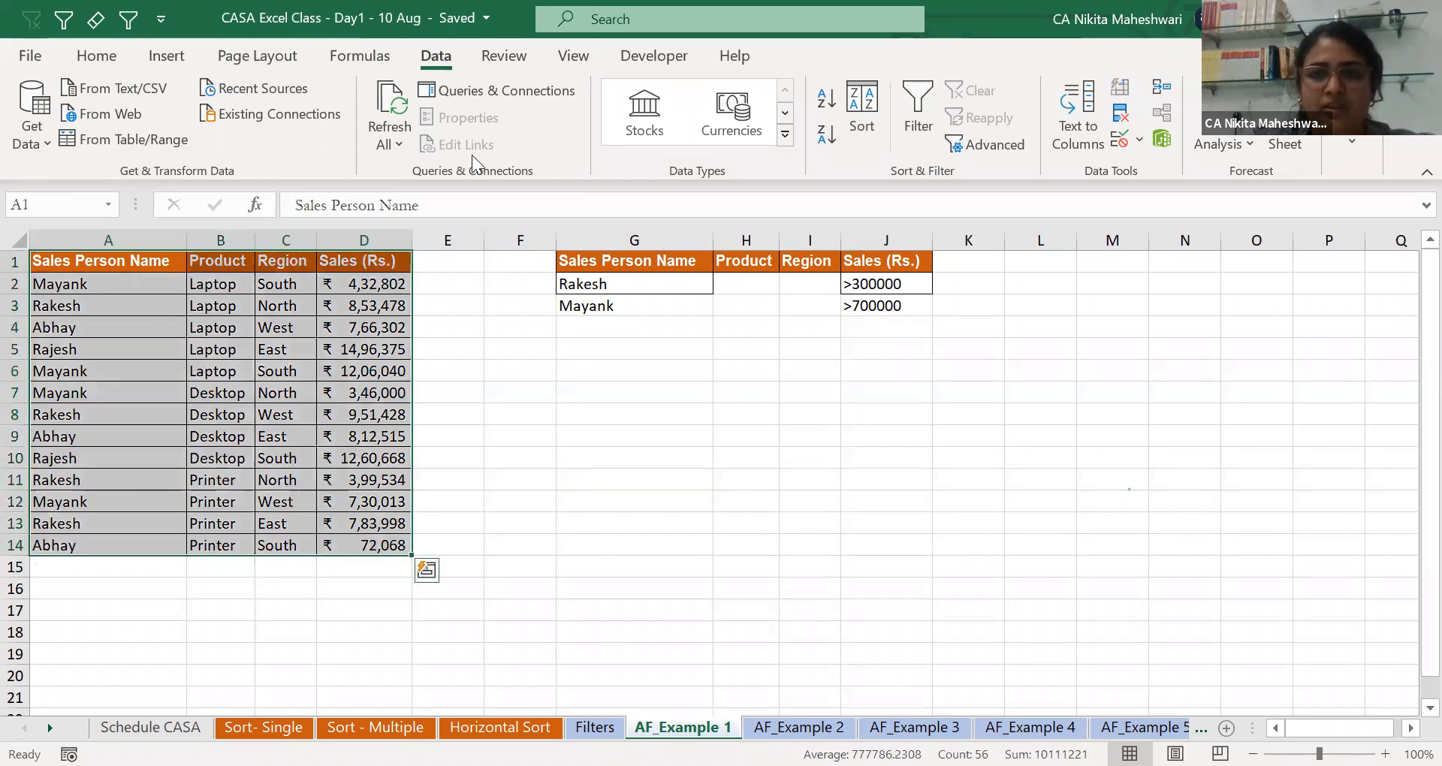
{"action": "left_click", "coordinate": [988, 156]}
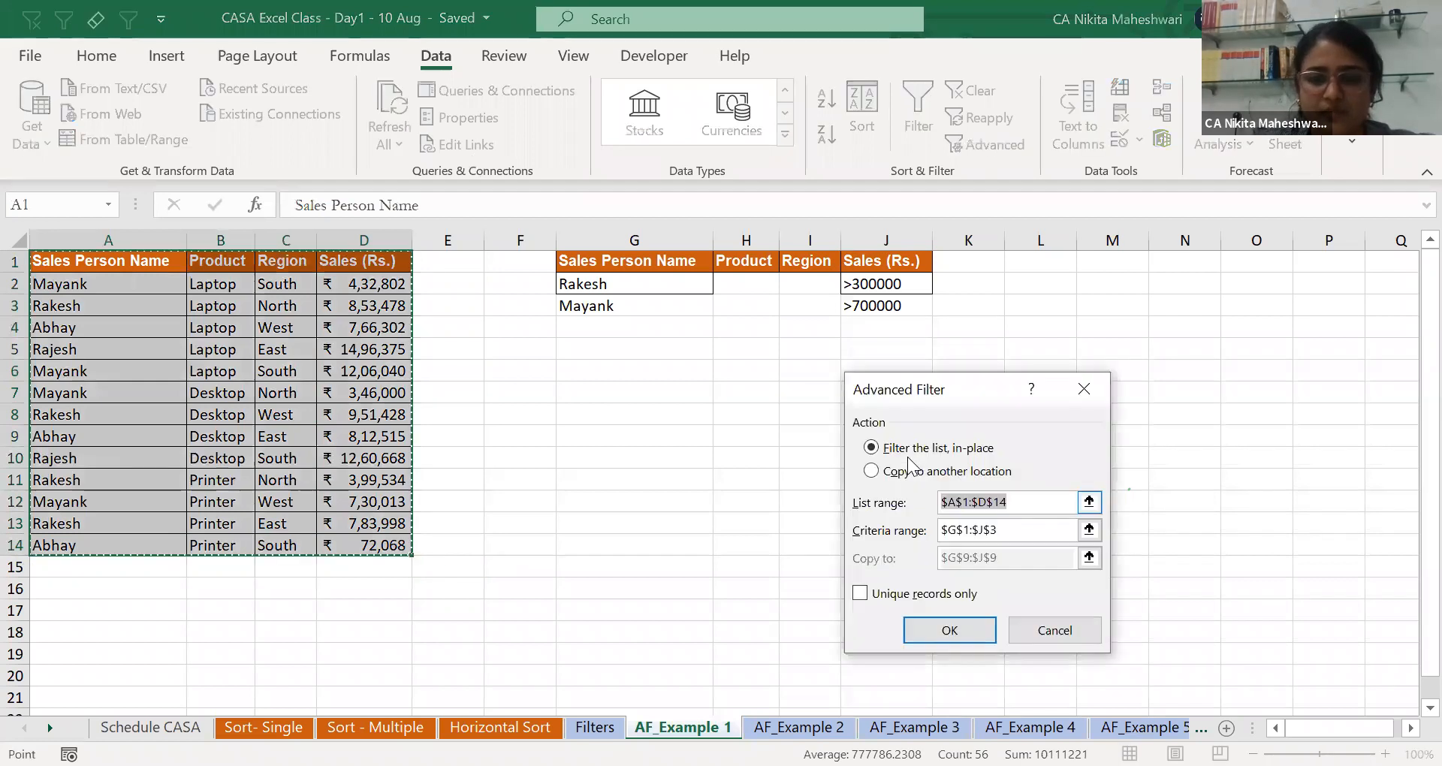
{"action": "left_click", "coordinate": [906, 471]}
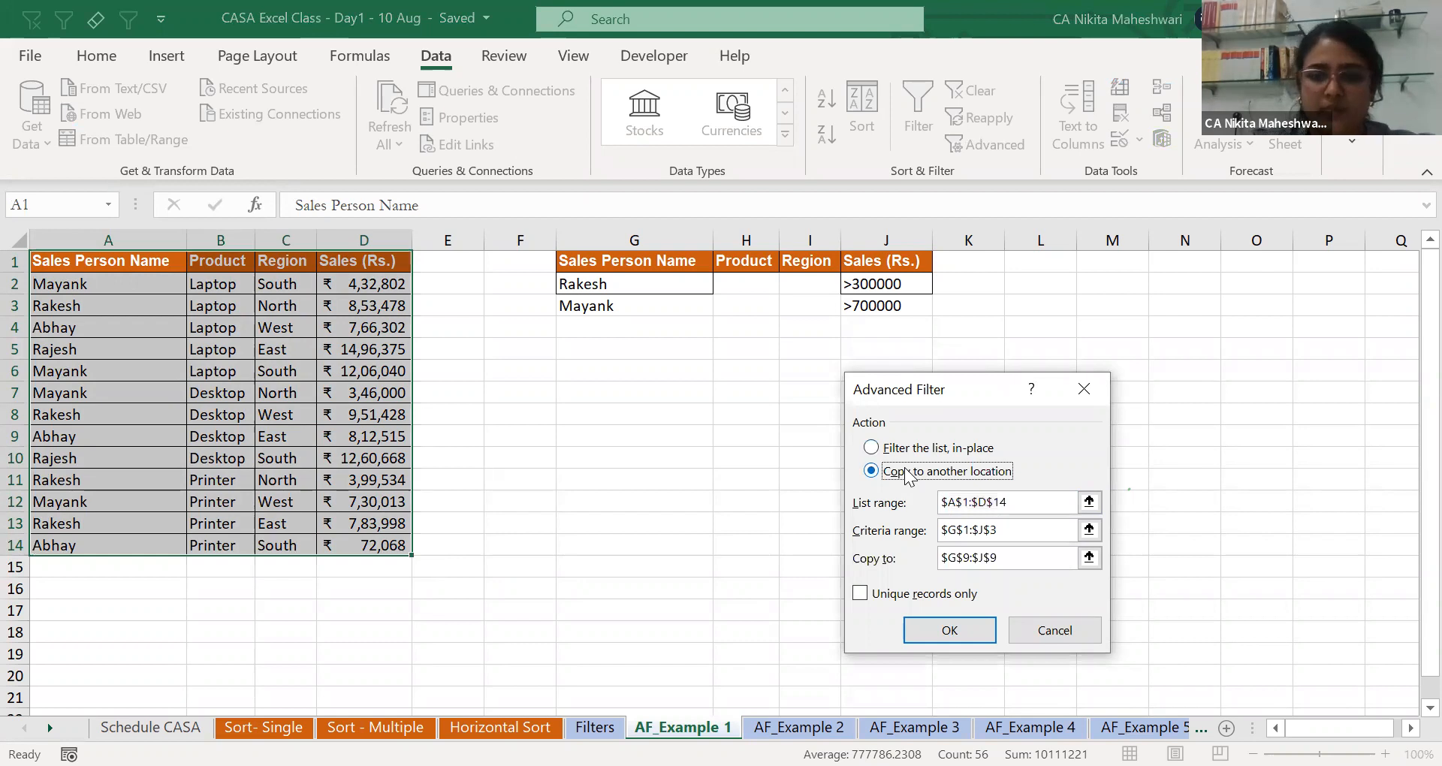
{"action": "left_click", "coordinate": [1059, 502]}
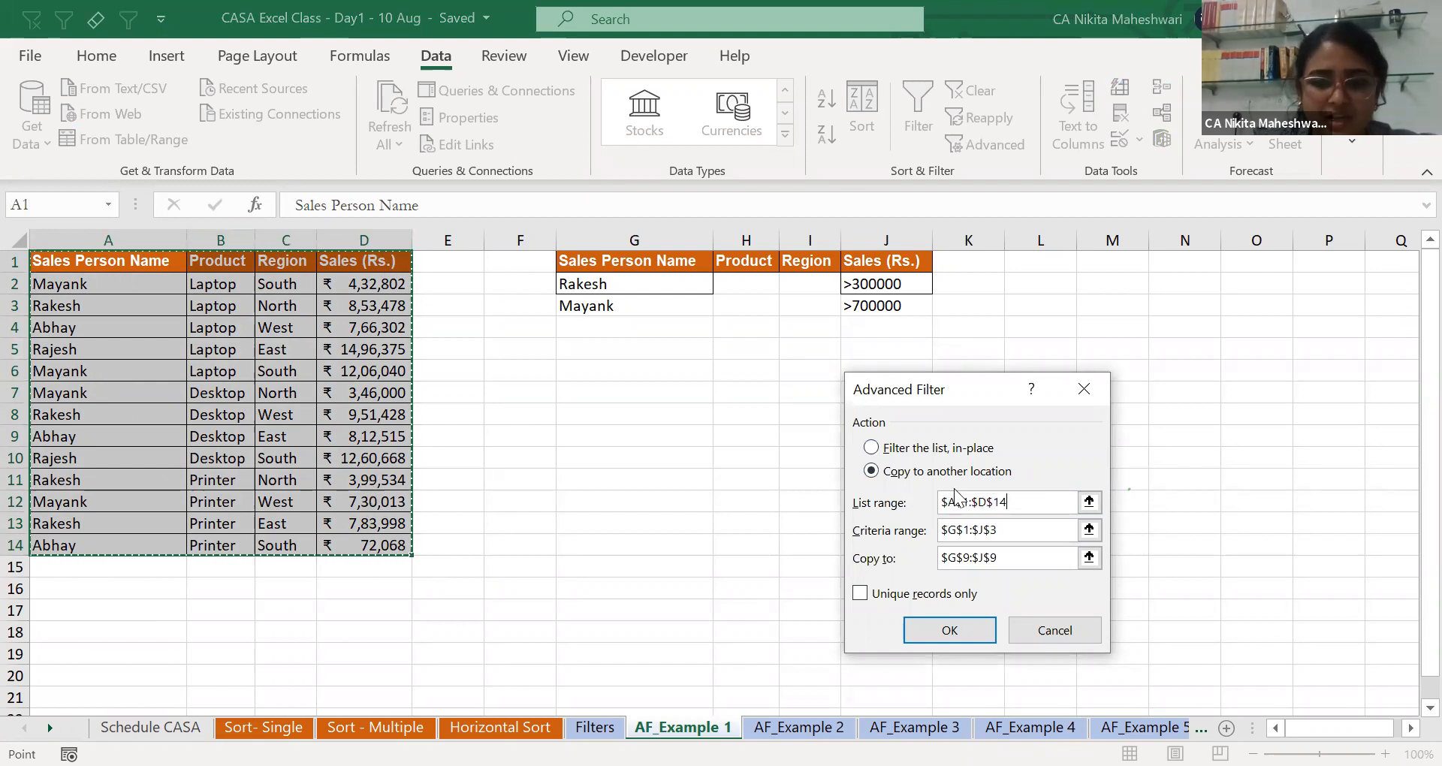
{"action": "left_click_drag", "start_coordinate": [97, 328], "coordinate": [334, 470]}
{"action": "left_click_drag", "start_coordinate": [401, 536], "coordinate": [403, 554]}
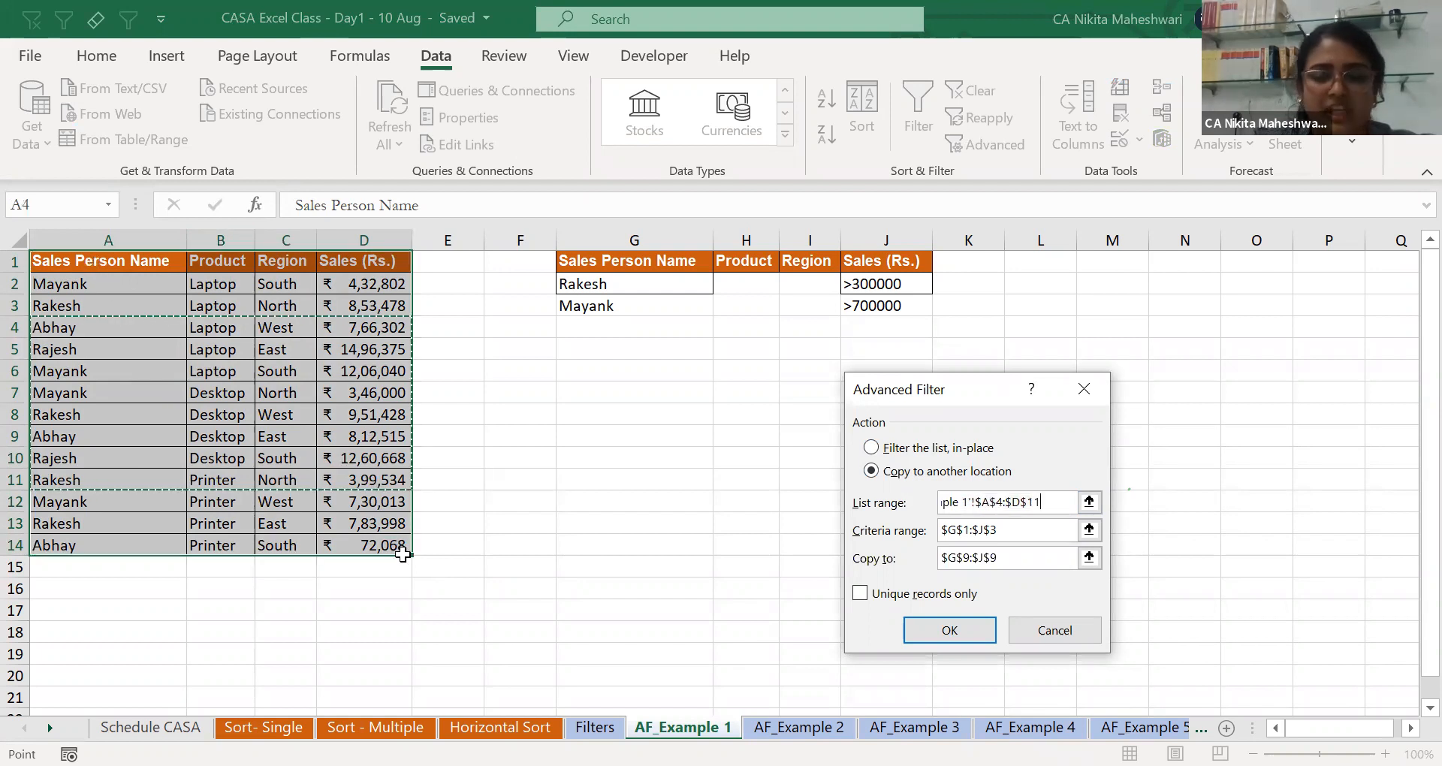
Run the Advanced Filter with criteria range G1:J3 and copy-to cell G9, then check the extracted records.
{"action": "left_click", "coordinate": [1025, 530]}
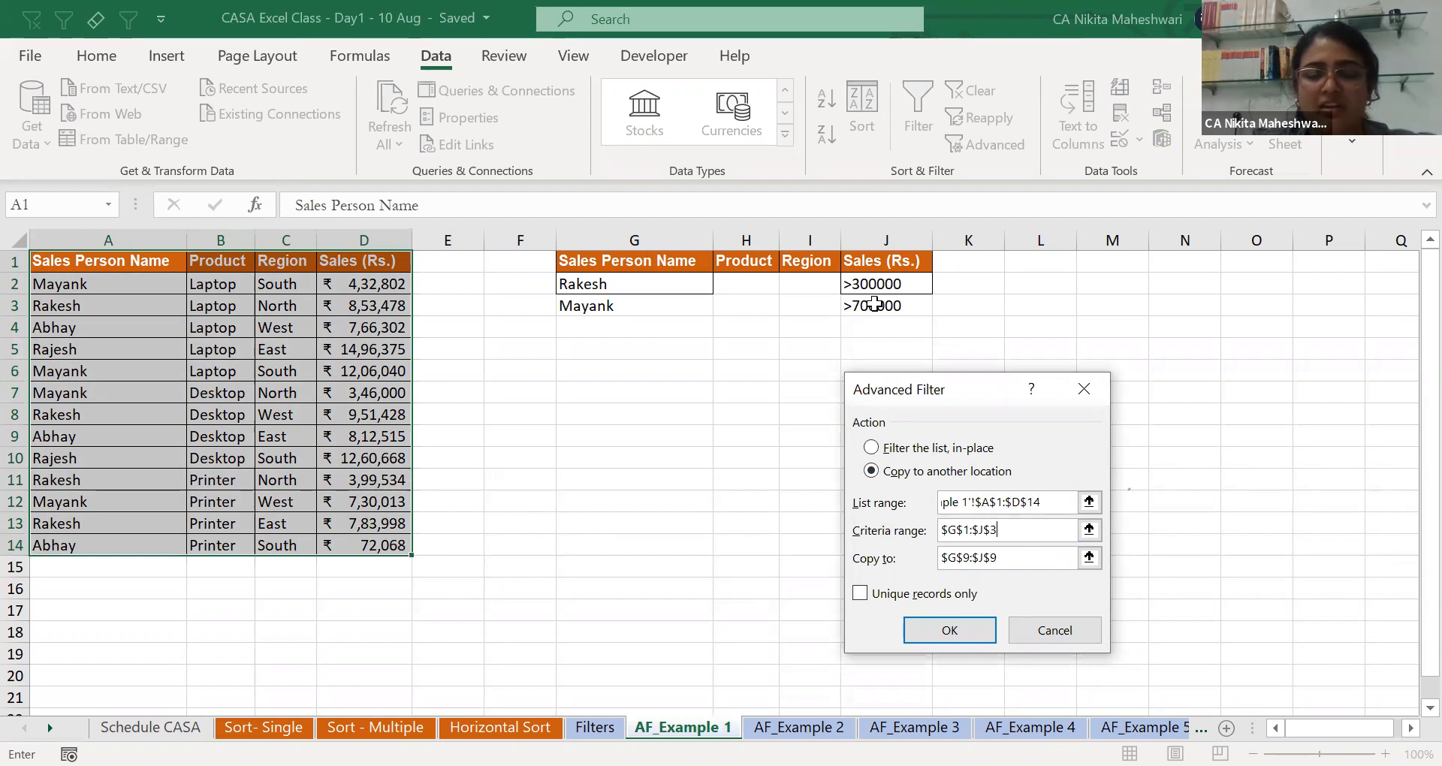
{"action": "left_click_drag", "start_coordinate": [635, 261], "coordinate": [875, 304]}
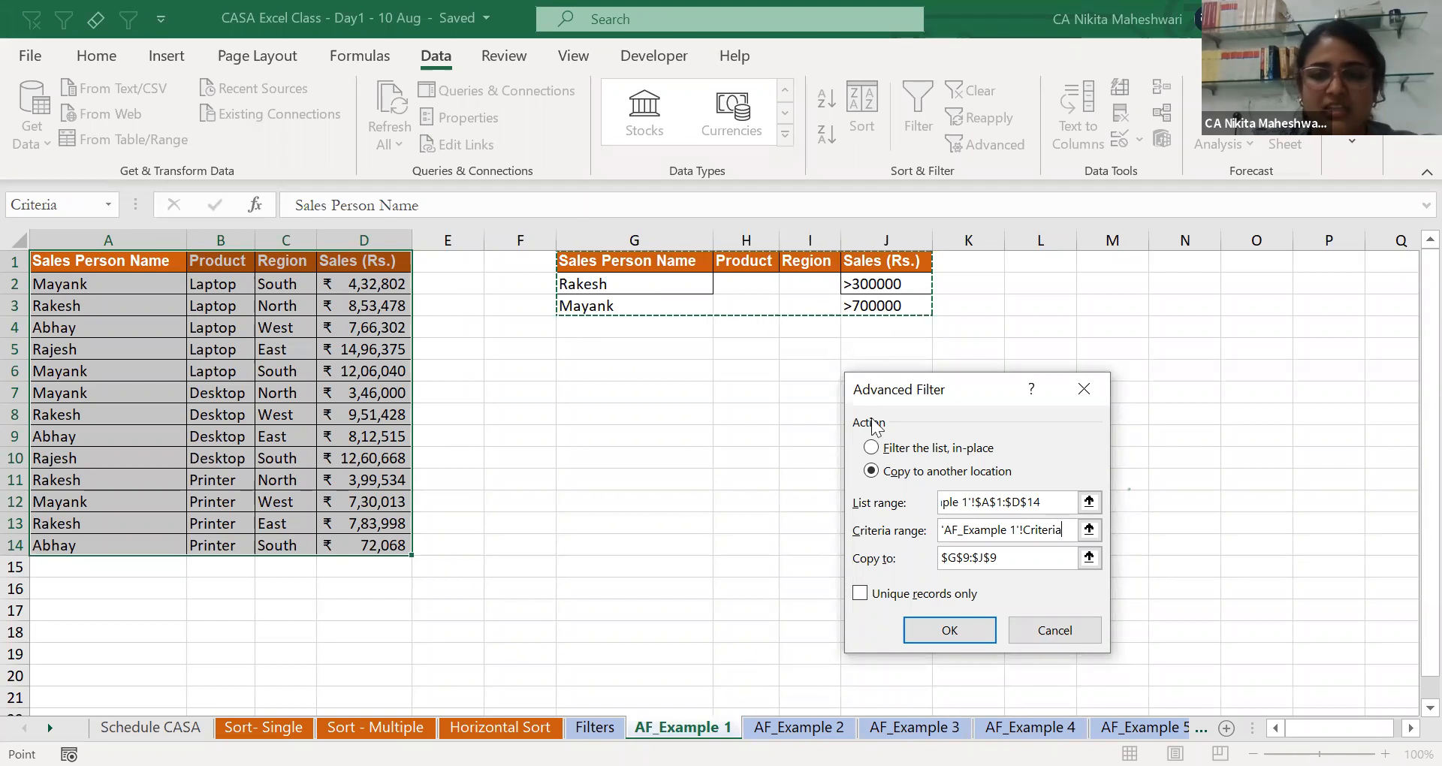
{"action": "left_click", "coordinate": [995, 556]}
{"action": "left_click_drag", "start_coordinate": [1003, 558], "coordinate": [915, 560]}
{"action": "key", "text": "BackSpace"}
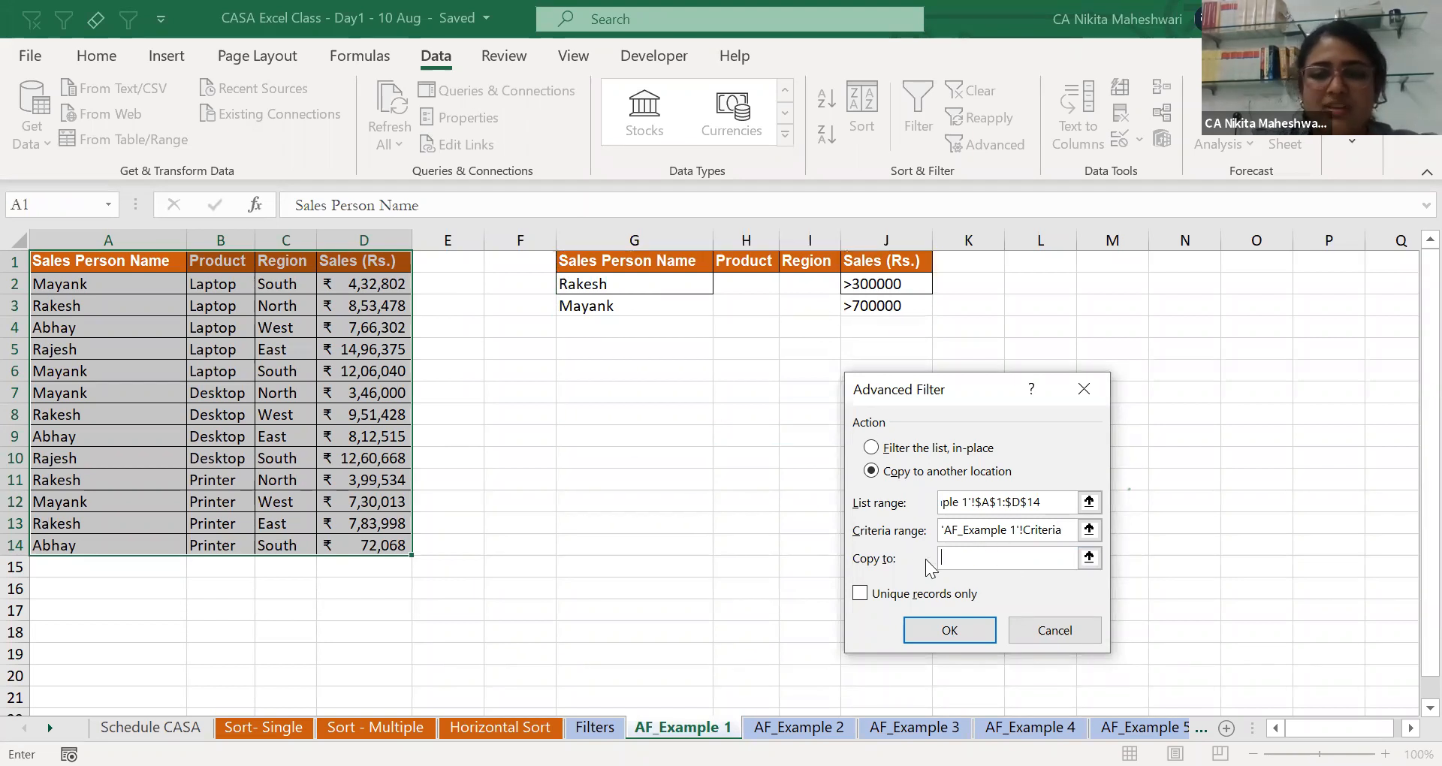
{"action": "left_click", "coordinate": [656, 429]}
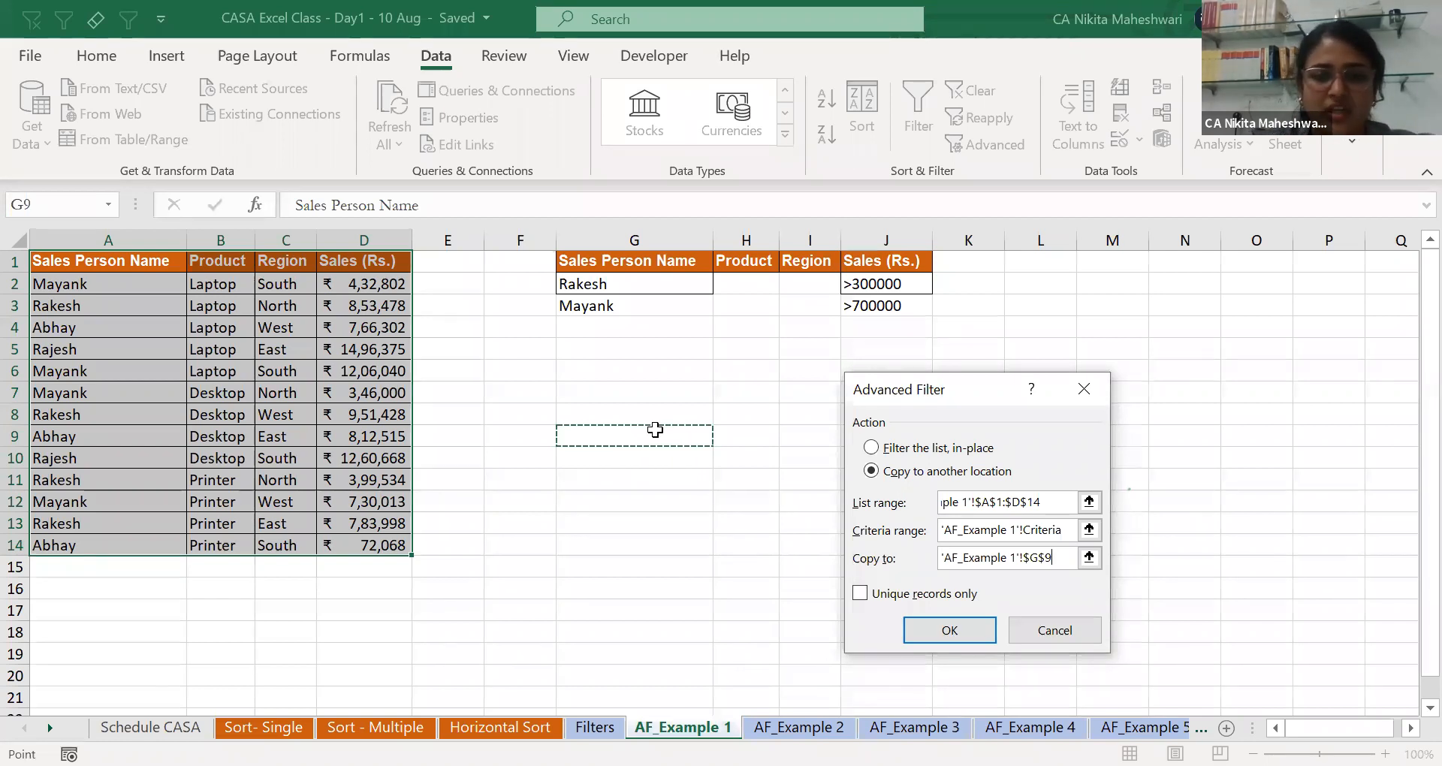
{"action": "left_click", "coordinate": [933, 637]}
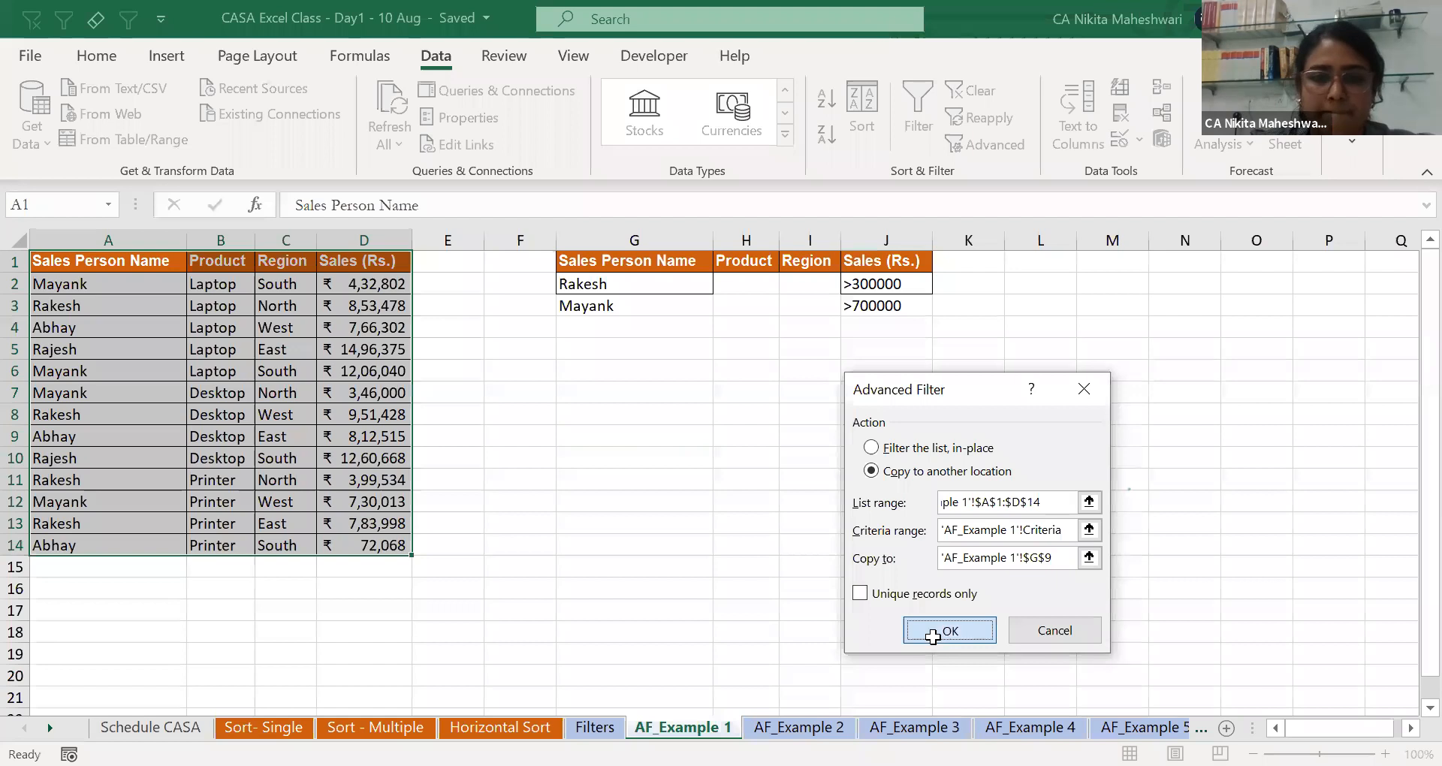
{"action": "left_click_drag", "start_coordinate": [659, 456], "coordinate": [888, 566]}
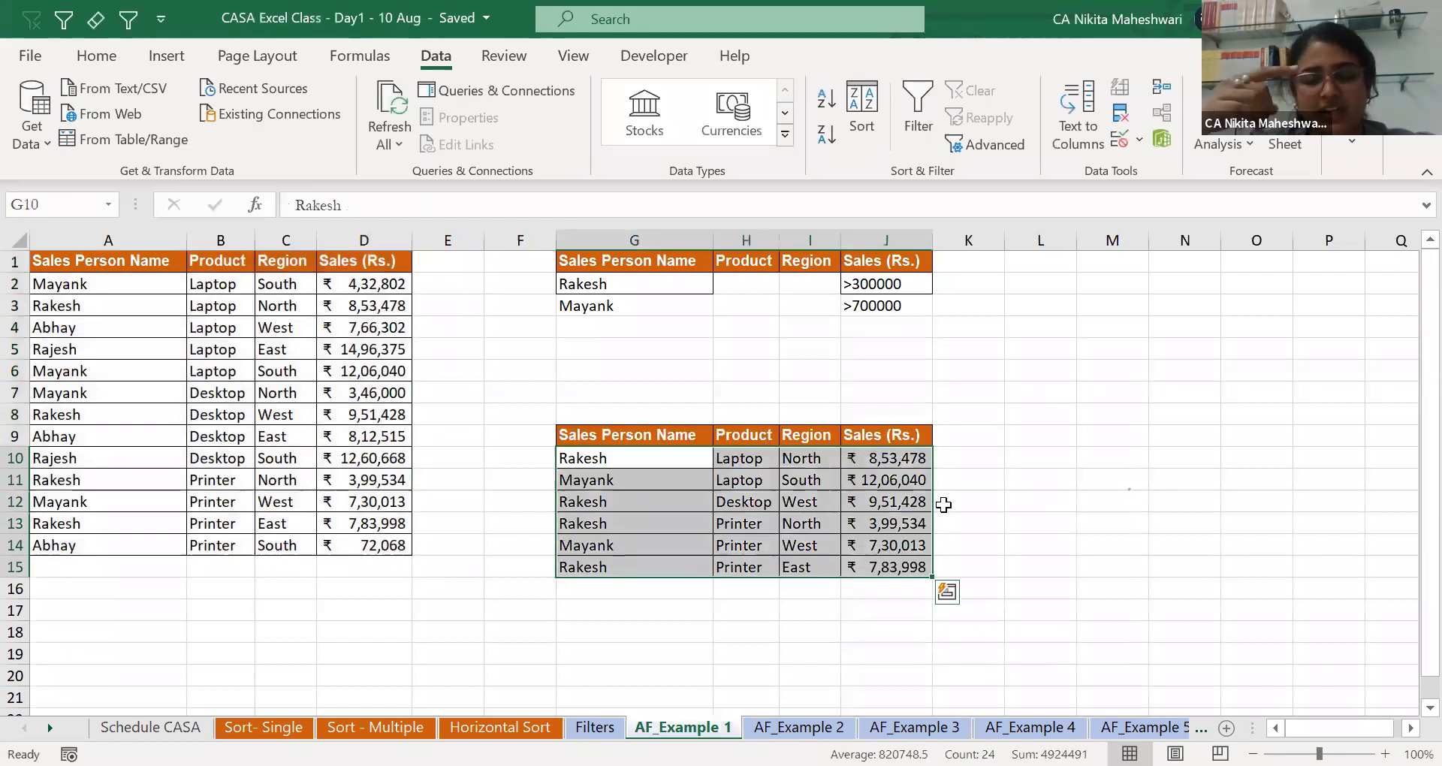
{"action": "left_click_drag", "start_coordinate": [622, 439], "coordinate": [640, 565]}
{"action": "left_click", "coordinate": [822, 484]}
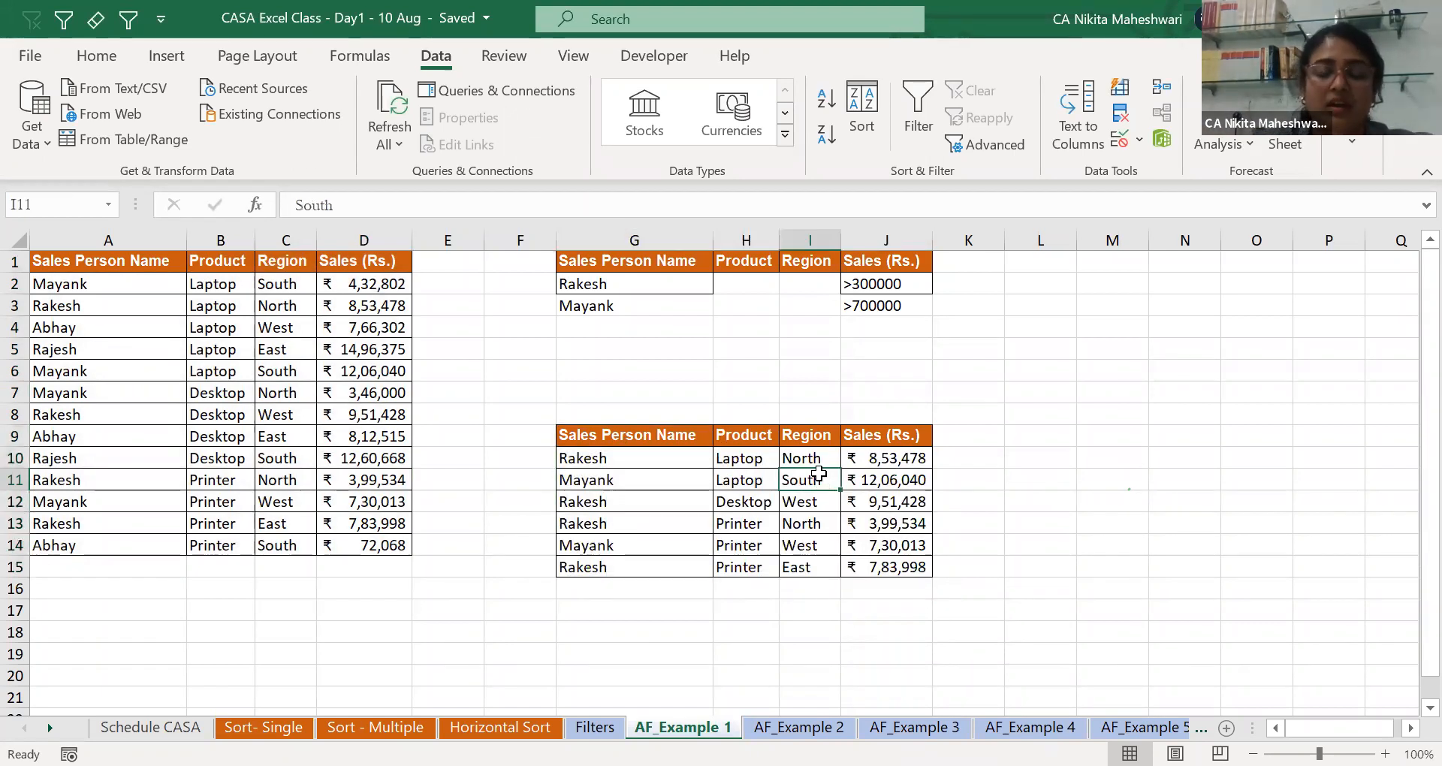
Delete the Region and Sales (Rs.) columns, I9:J15, from the extracted table.
{"action": "left_click_drag", "start_coordinate": [736, 432], "coordinate": [802, 587]}
{"action": "key", "text": "ctrl+minus"}
{"action": "key", "text": "Escape"}
{"action": "key", "text": "Right"}
{"action": "key", "text": "ctrl+shift+Right"}
{"action": "key", "text": "ctrl+shift+Down"}
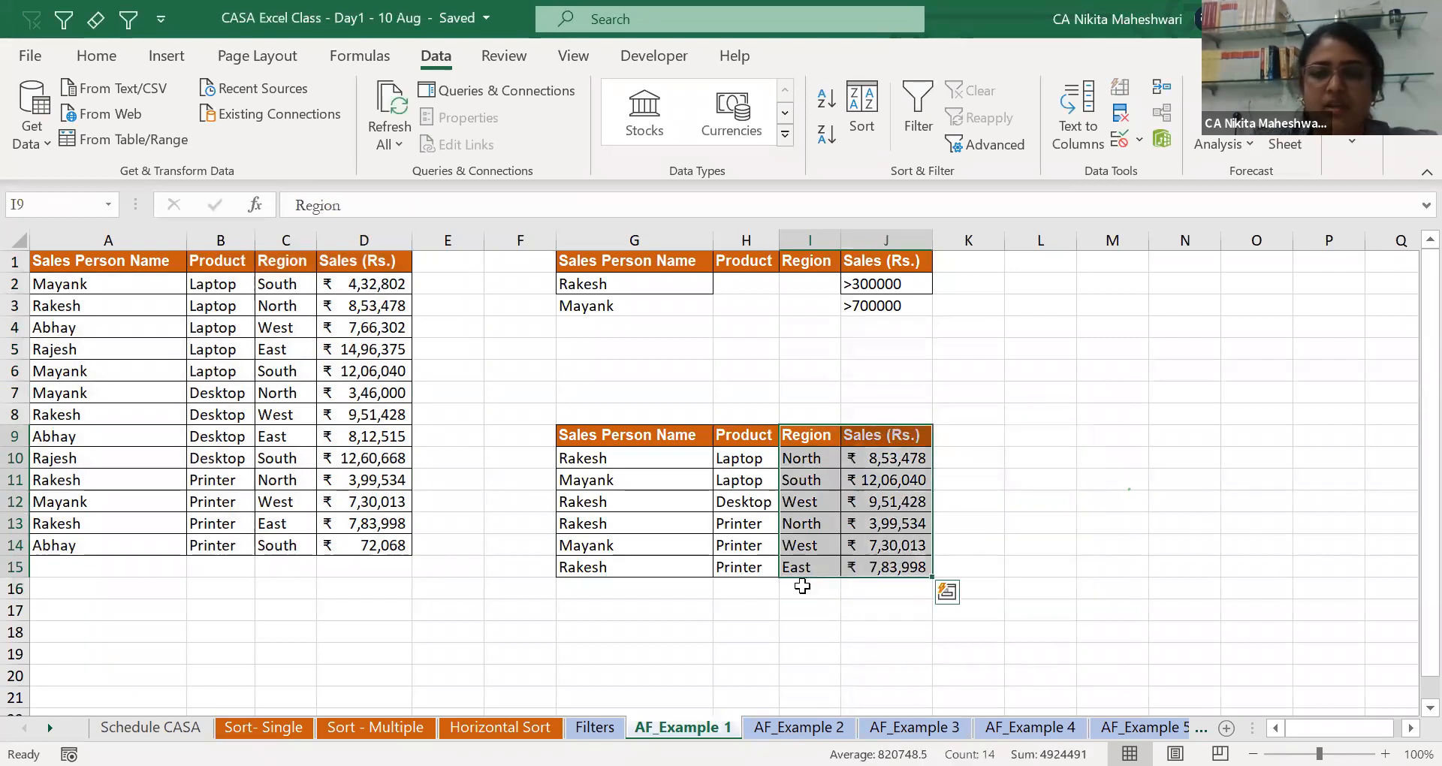
{"action": "key", "text": "ctrl+minus"}
{"action": "key", "text": "Return"}
Delete the extracted records in G10:H15 below the Sales Person Name and Product headers.
{"action": "key", "text": "Left"}
{"action": "key", "text": "Down"}
{"action": "key", "text": "ctrl+shift+Down"}
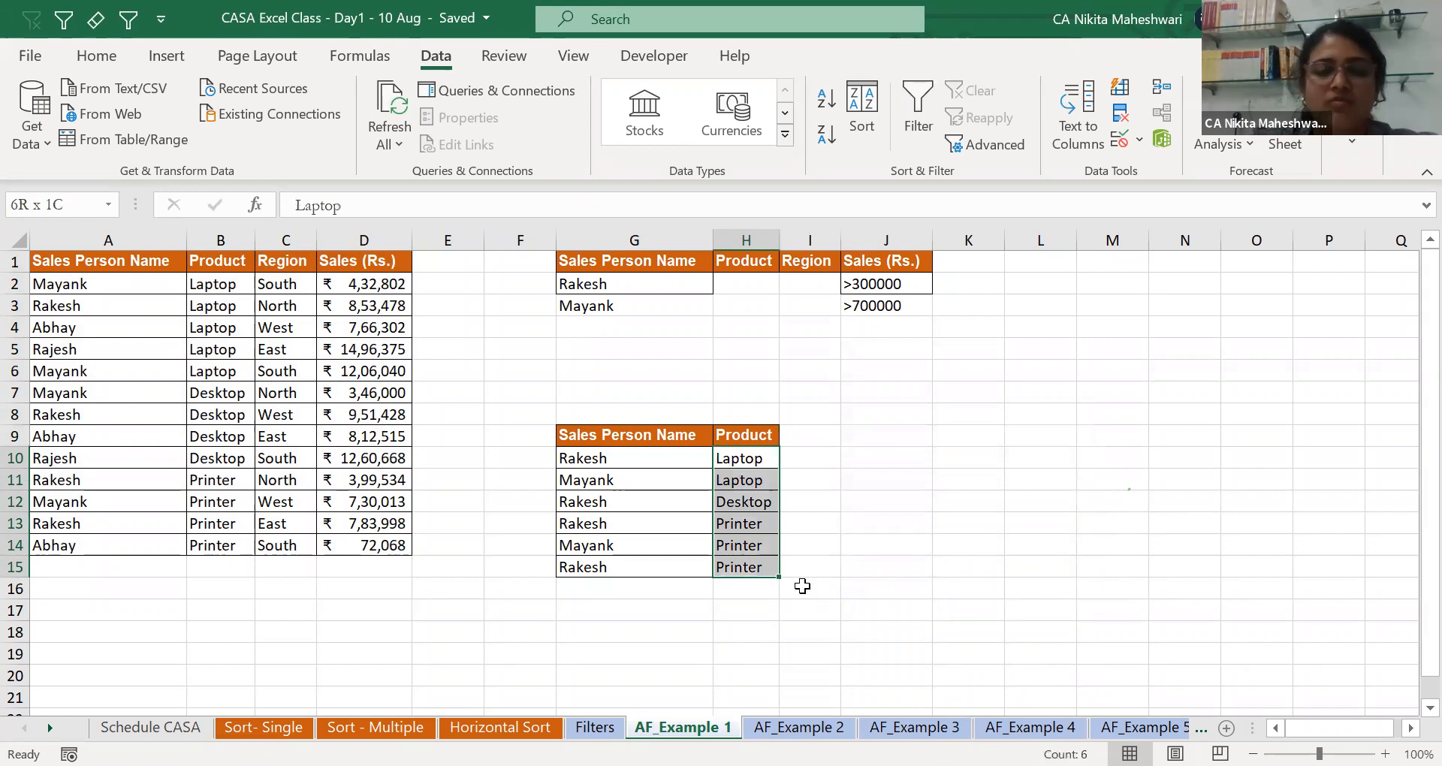
{"action": "key", "text": "ctrl+shift+Left"}
{"action": "key", "text": "ctrl+minus"}
{"action": "key", "text": "Return"}
{"action": "key", "text": "Up"}
Start an Advanced Filter that copies to another location, with list range A1:D14 and criteria range G1:J3.
{"action": "key", "text": "ctrl+Left"}
{"action": "key", "text": "ctrl+Left"}
{"action": "key", "text": "ctrl+Left"}
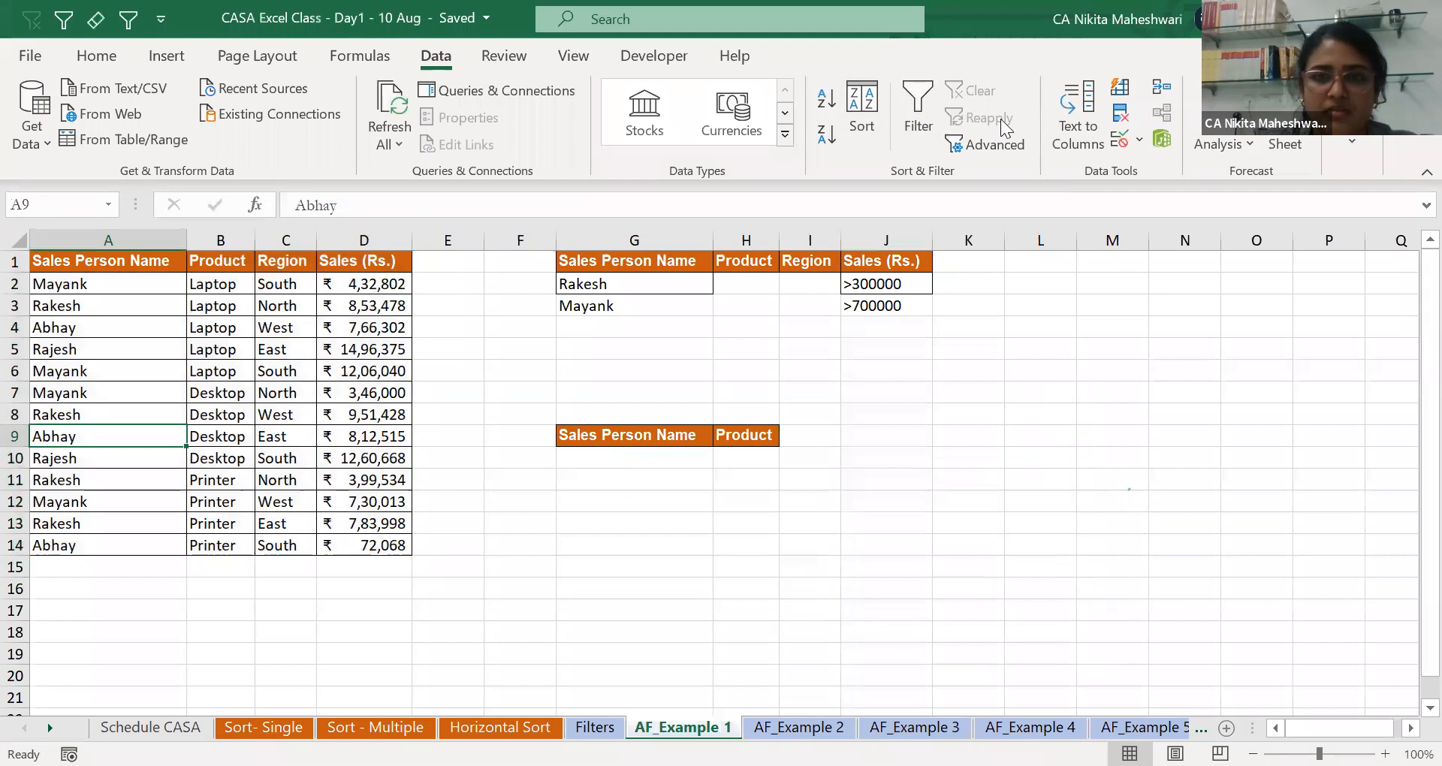
{"action": "left_click", "coordinate": [990, 145]}
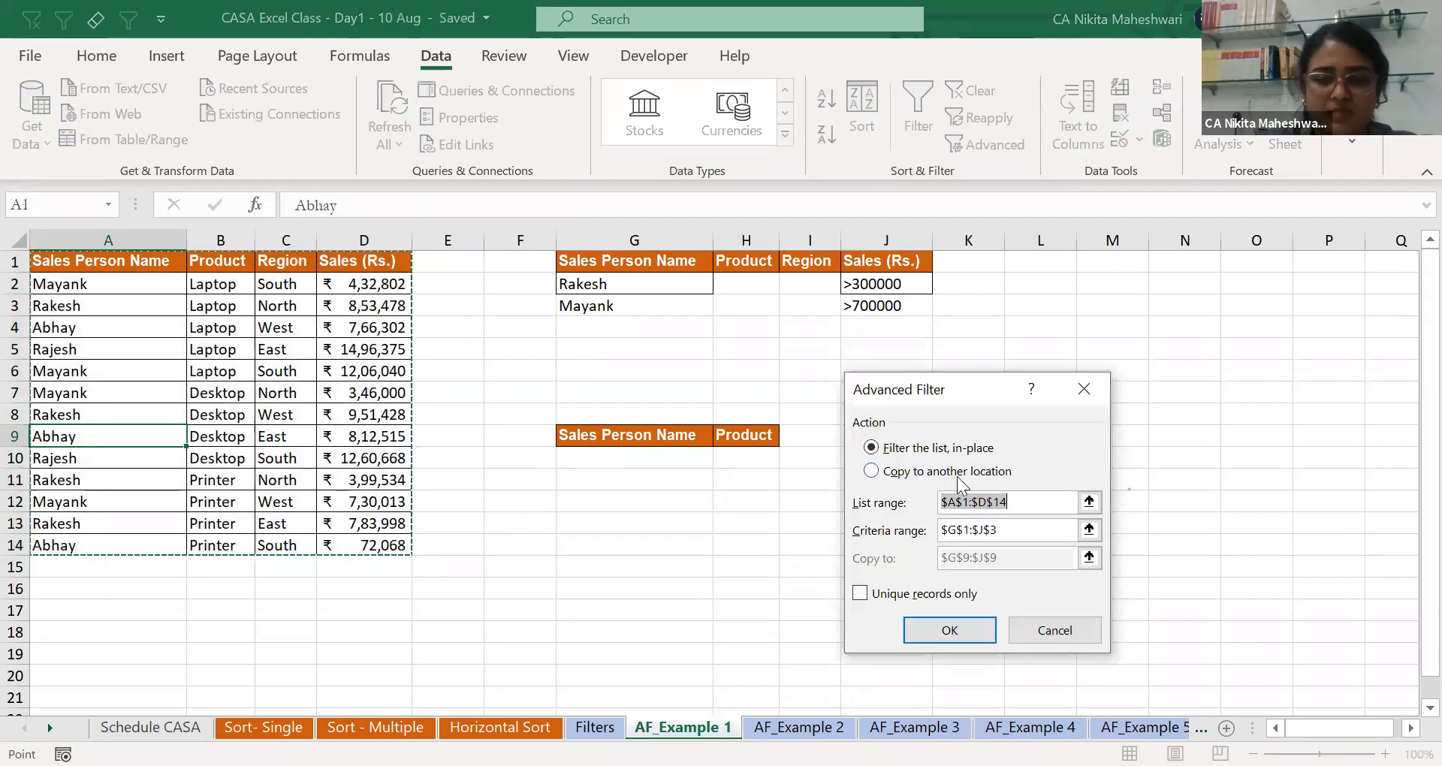
{"action": "left_click", "coordinate": [928, 476]}
{"action": "left_click", "coordinate": [1014, 529]}
Set the copy-to range to the Sales Person Name and Product headers in G9:H9 and run the filter.
{"action": "left_click", "coordinate": [1008, 559]}
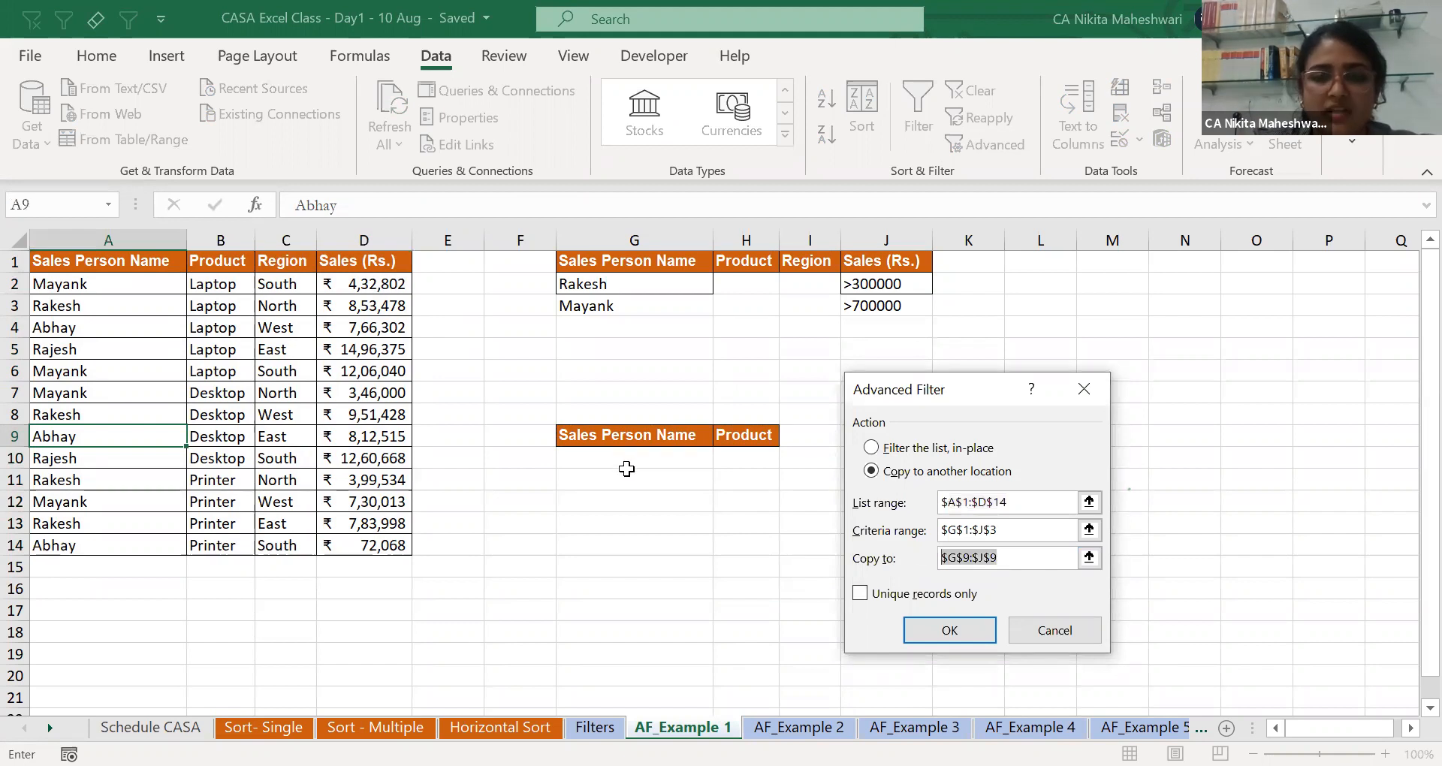
{"action": "left_click", "coordinate": [601, 437]}
{"action": "left_click_drag", "start_coordinate": [601, 437], "coordinate": [740, 439]}
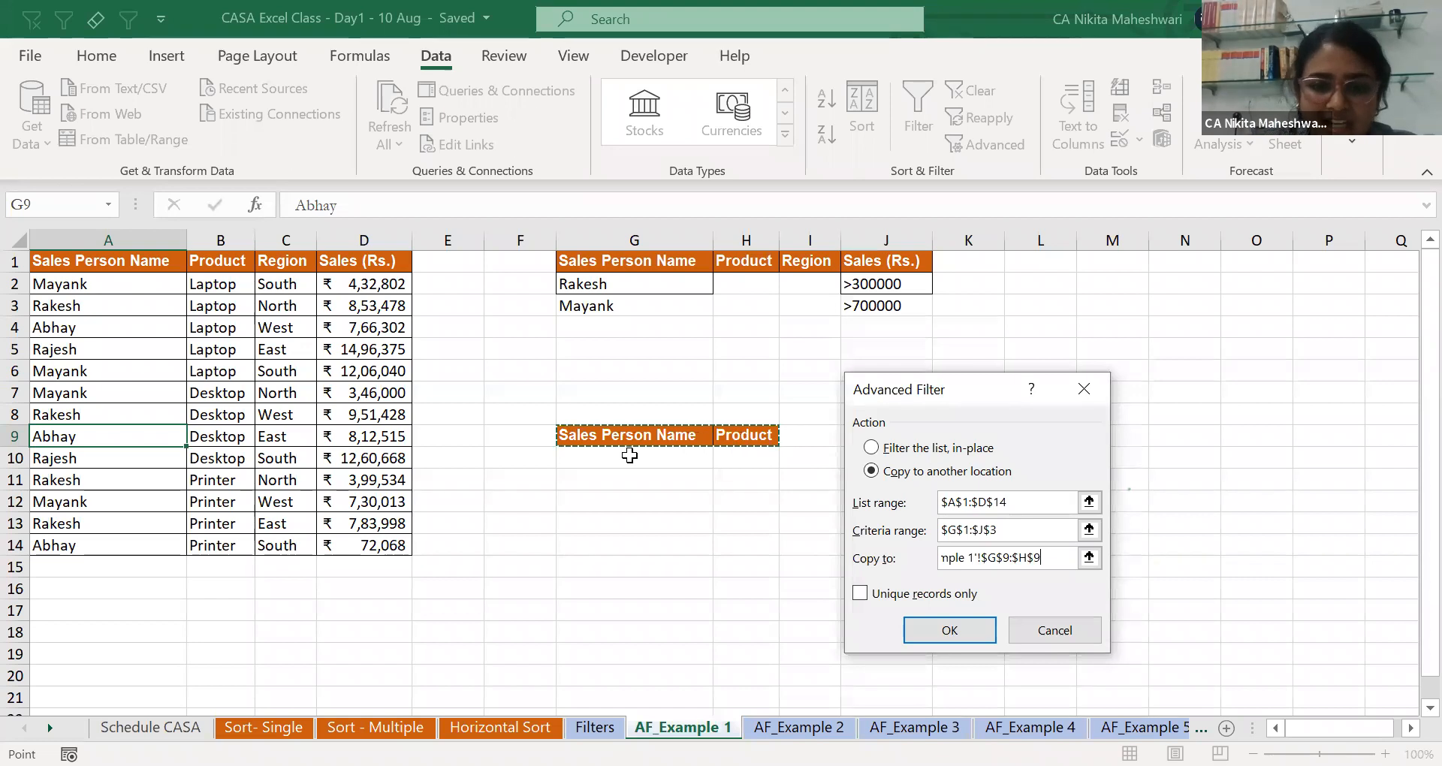
{"action": "left_click_drag", "start_coordinate": [623, 456], "coordinate": [796, 566]}
{"action": "left_click", "coordinate": [613, 366]}
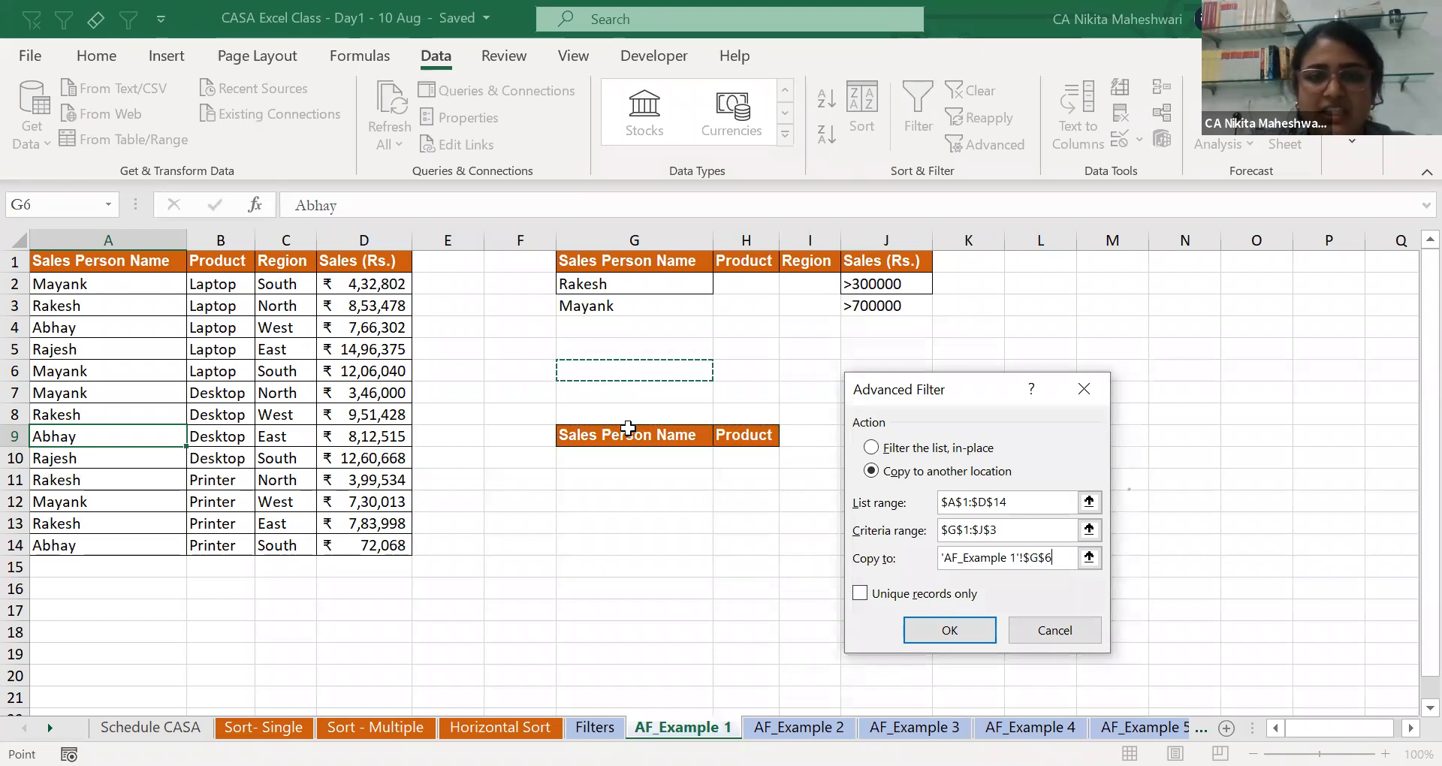
{"action": "left_click", "coordinate": [628, 434]}
{"action": "left_click", "coordinate": [732, 434], "text": "shift"}
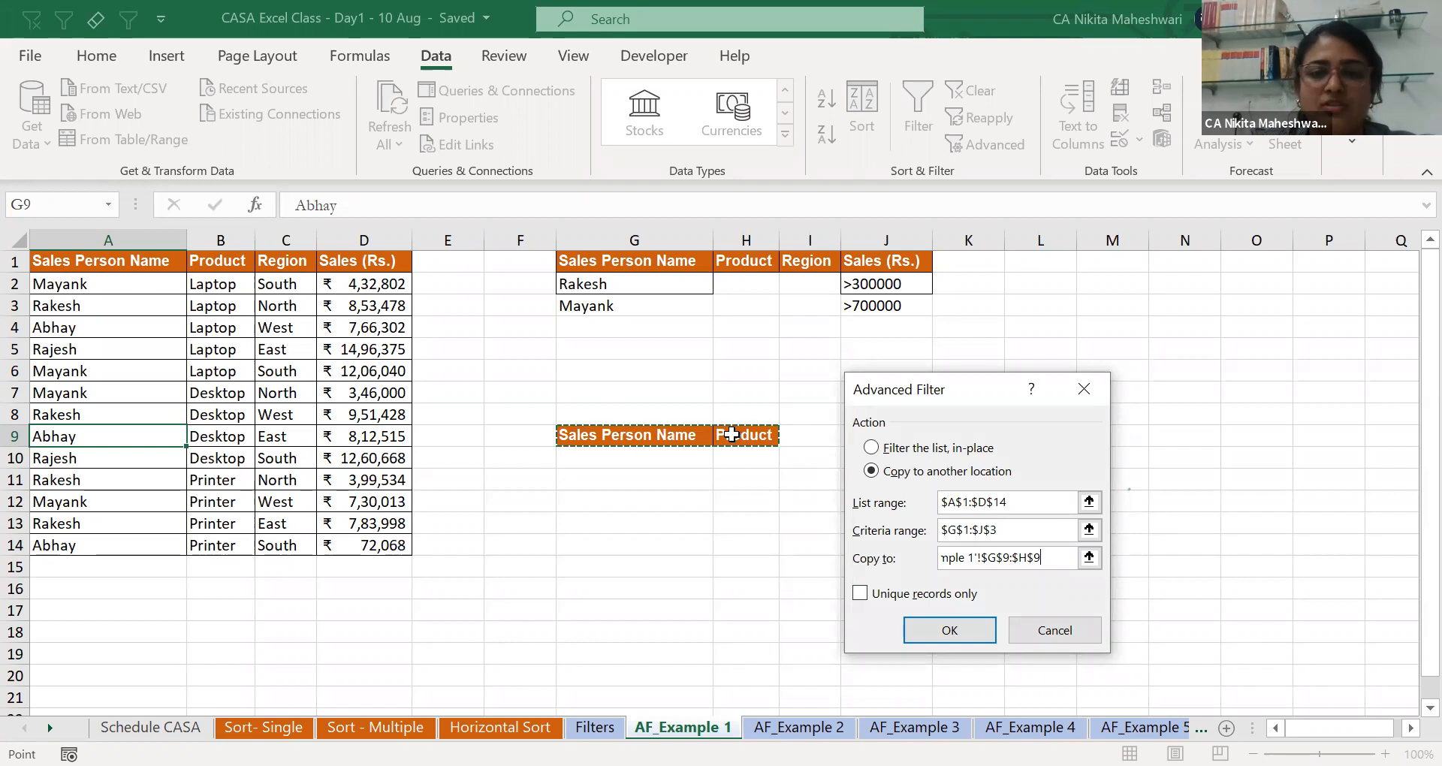
{"action": "left_click", "coordinate": [950, 629]}
Review the records extracted under the Sales Person Name and Product headers in G9:H9.
{"action": "left_click", "coordinate": [686, 489]}
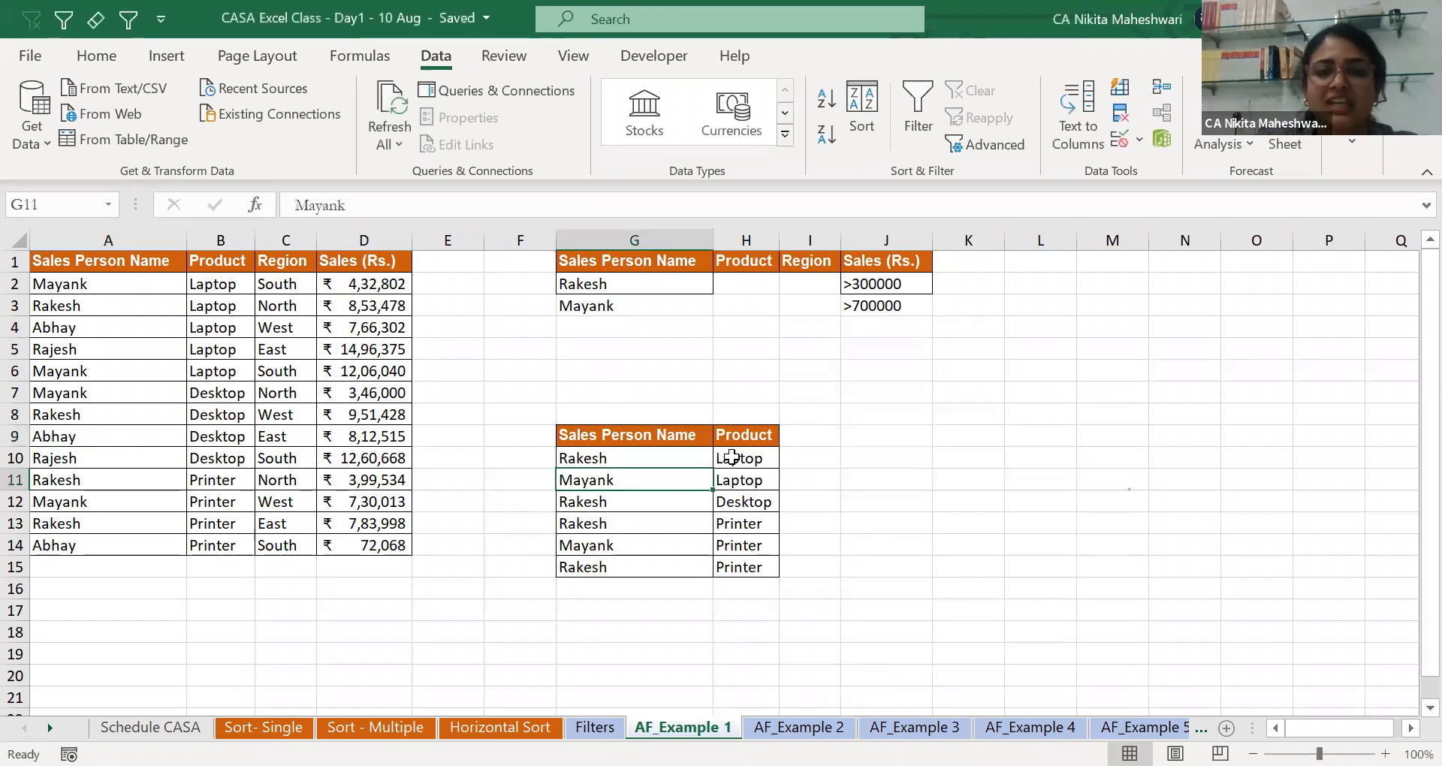
{"action": "left_click", "coordinate": [804, 452]}
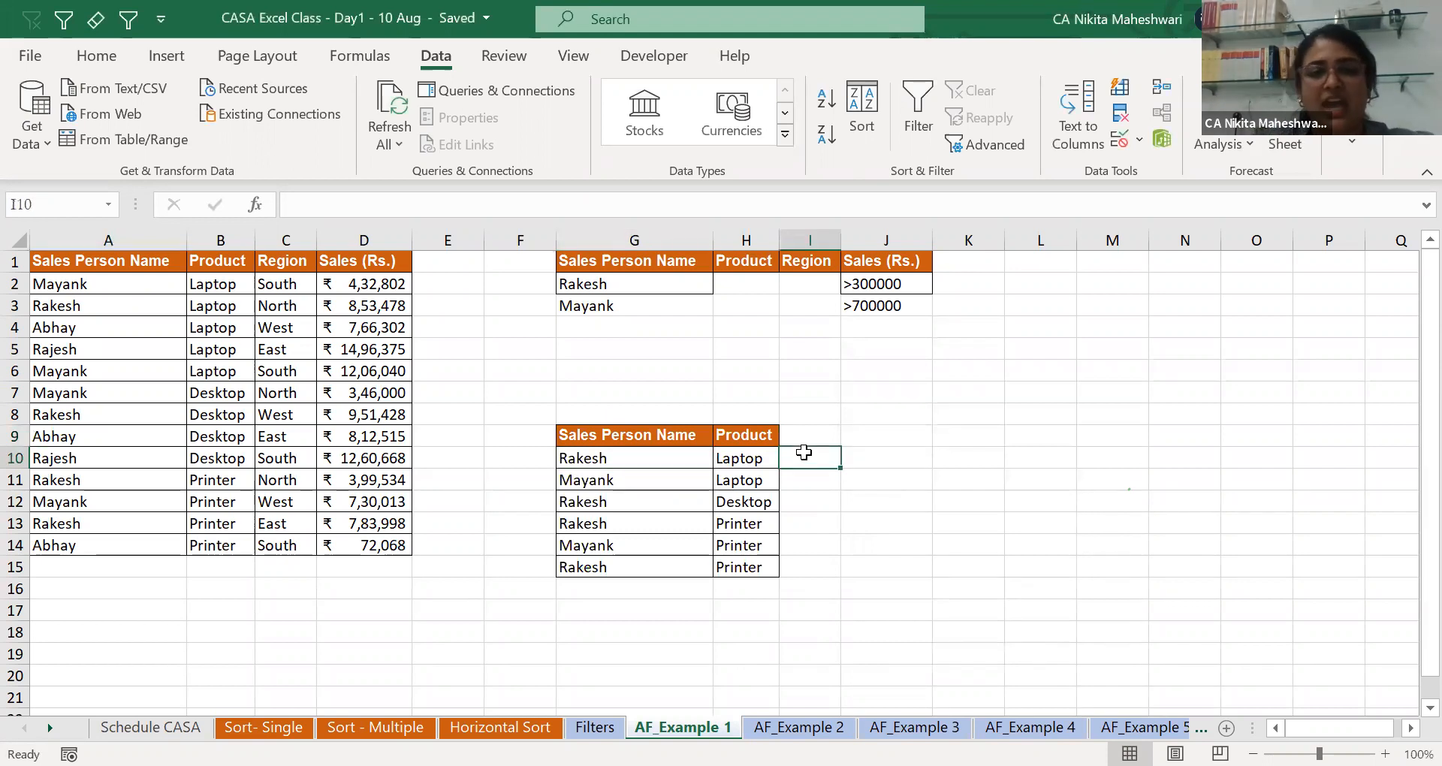
{"action": "left_click", "coordinate": [631, 435]}
{"action": "left_click", "coordinate": [756, 435]}
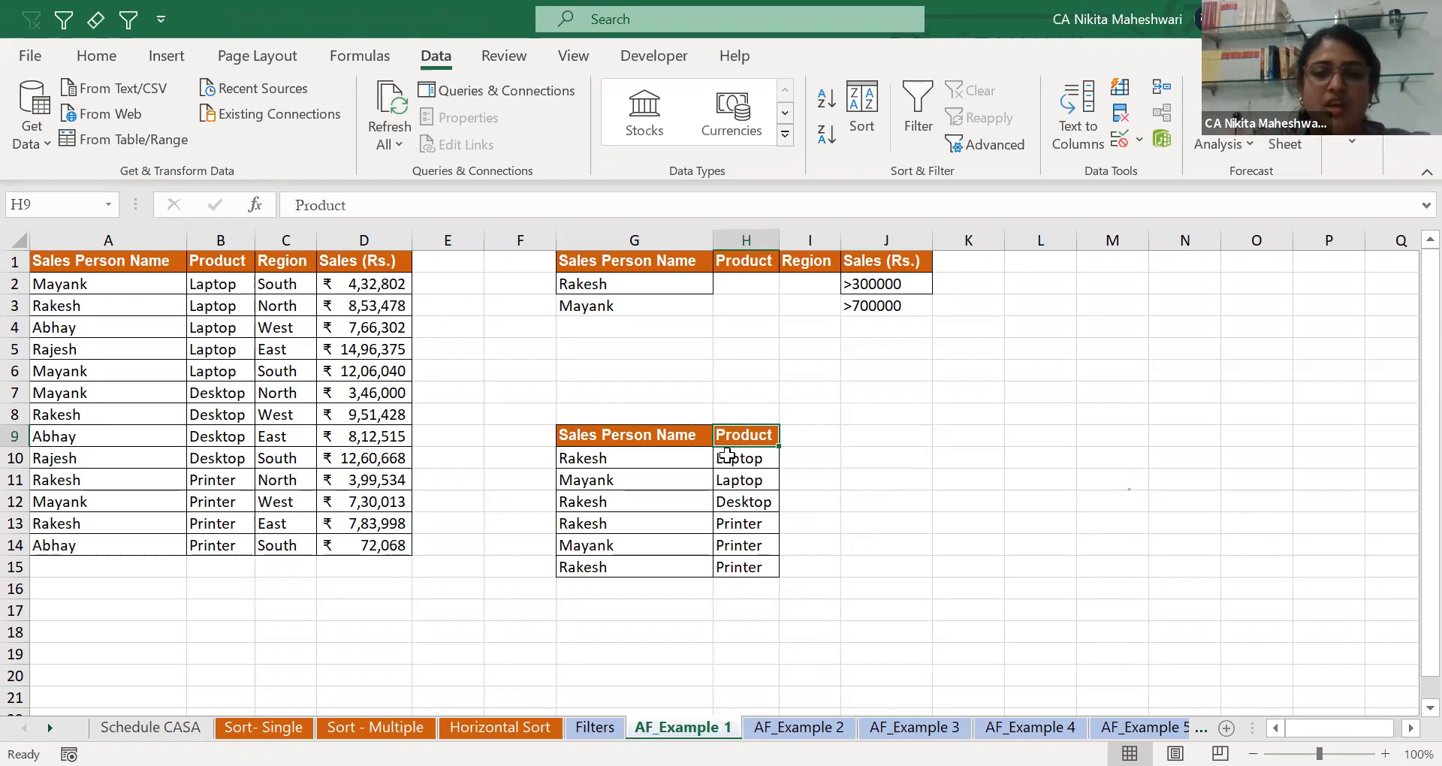
{"action": "left_click_drag", "start_coordinate": [652, 435], "coordinate": [733, 438]}
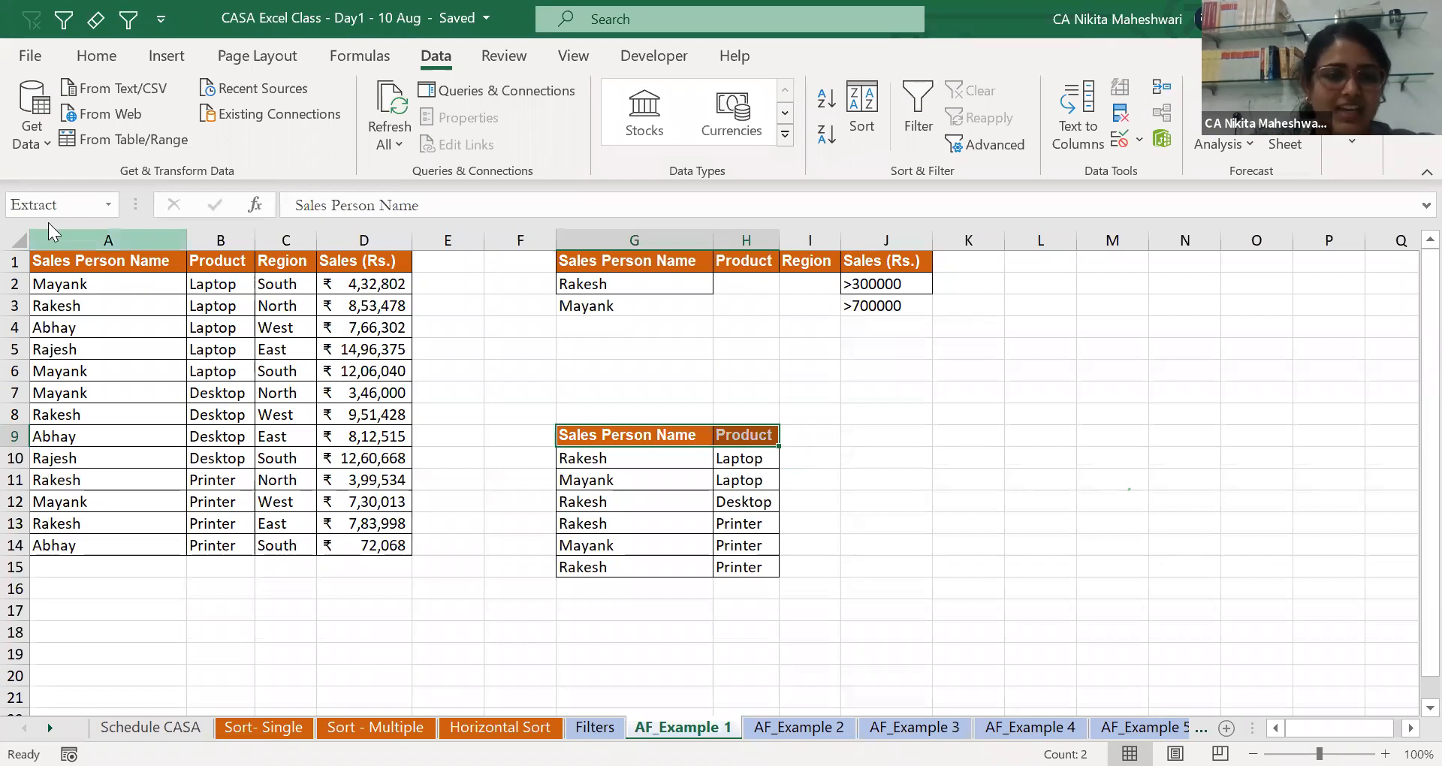
Apply an in-place Advanced Filter to A1:D14 using criteria range G1:J3.
{"action": "mouse_move", "coordinate": [68, 263]}
{"action": "left_mouse_down"}
{"action": "mouse_move", "coordinate": [347, 509]}
{"action": "mouse_move", "coordinate": [355, 547]}
{"action": "left_mouse_up"}
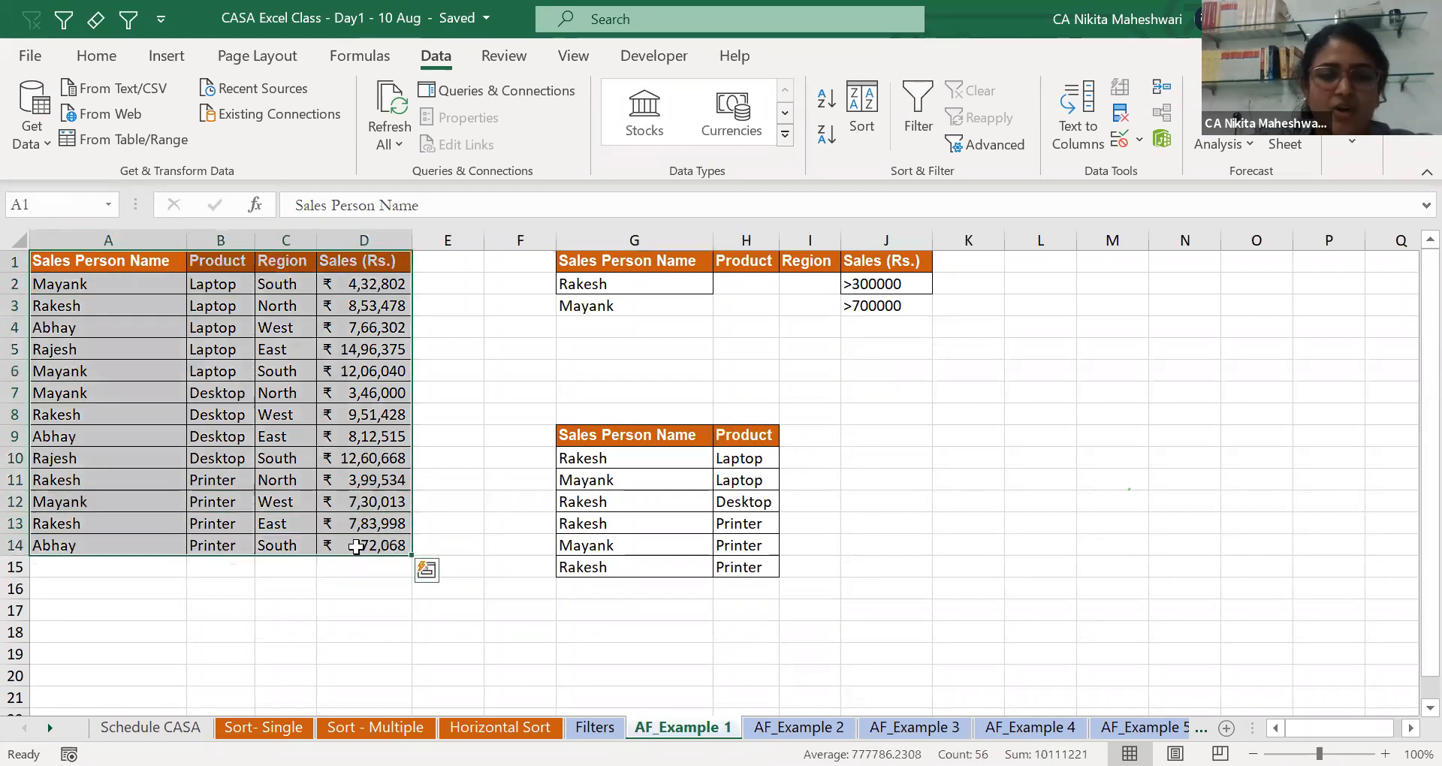
{"action": "left_click", "coordinate": [980, 147]}
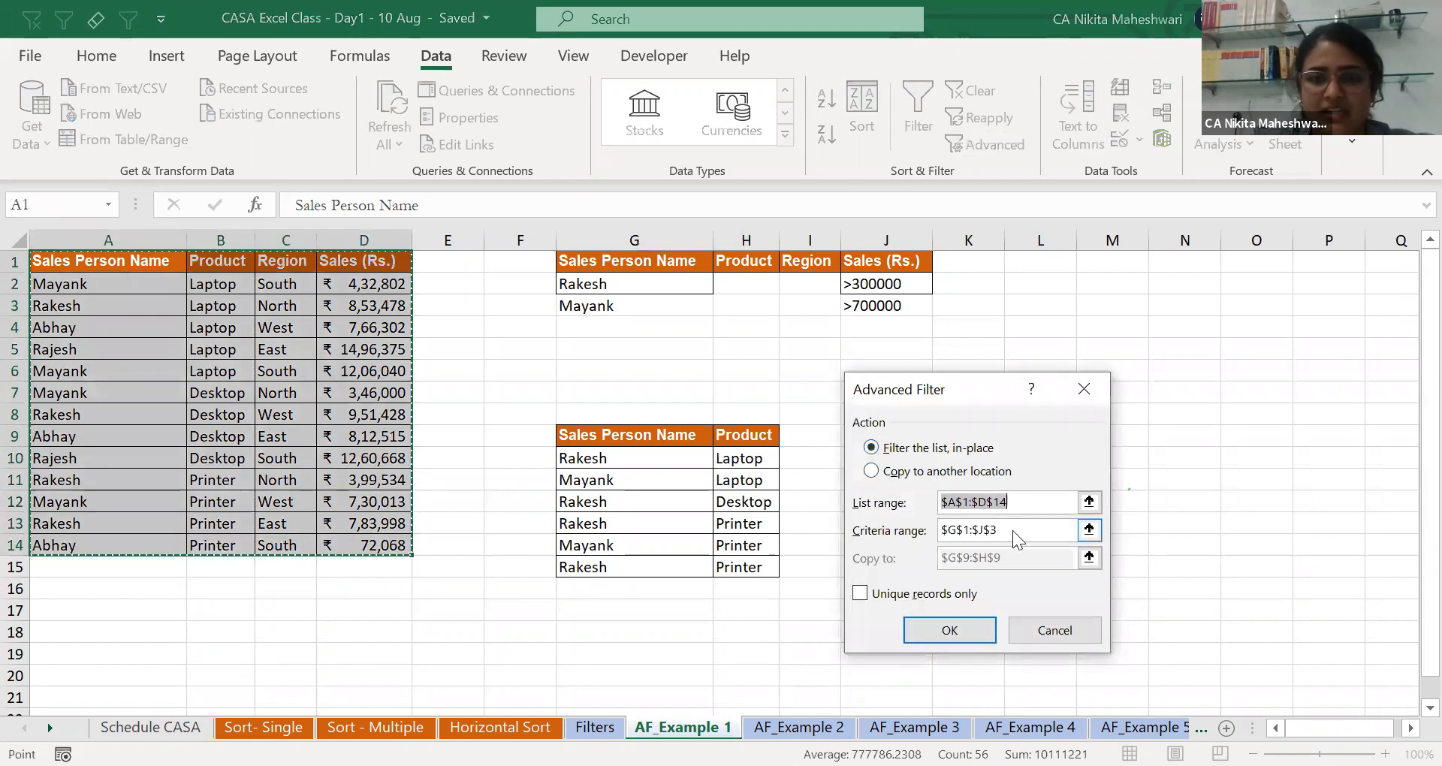
{"action": "left_click", "coordinate": [1014, 533]}
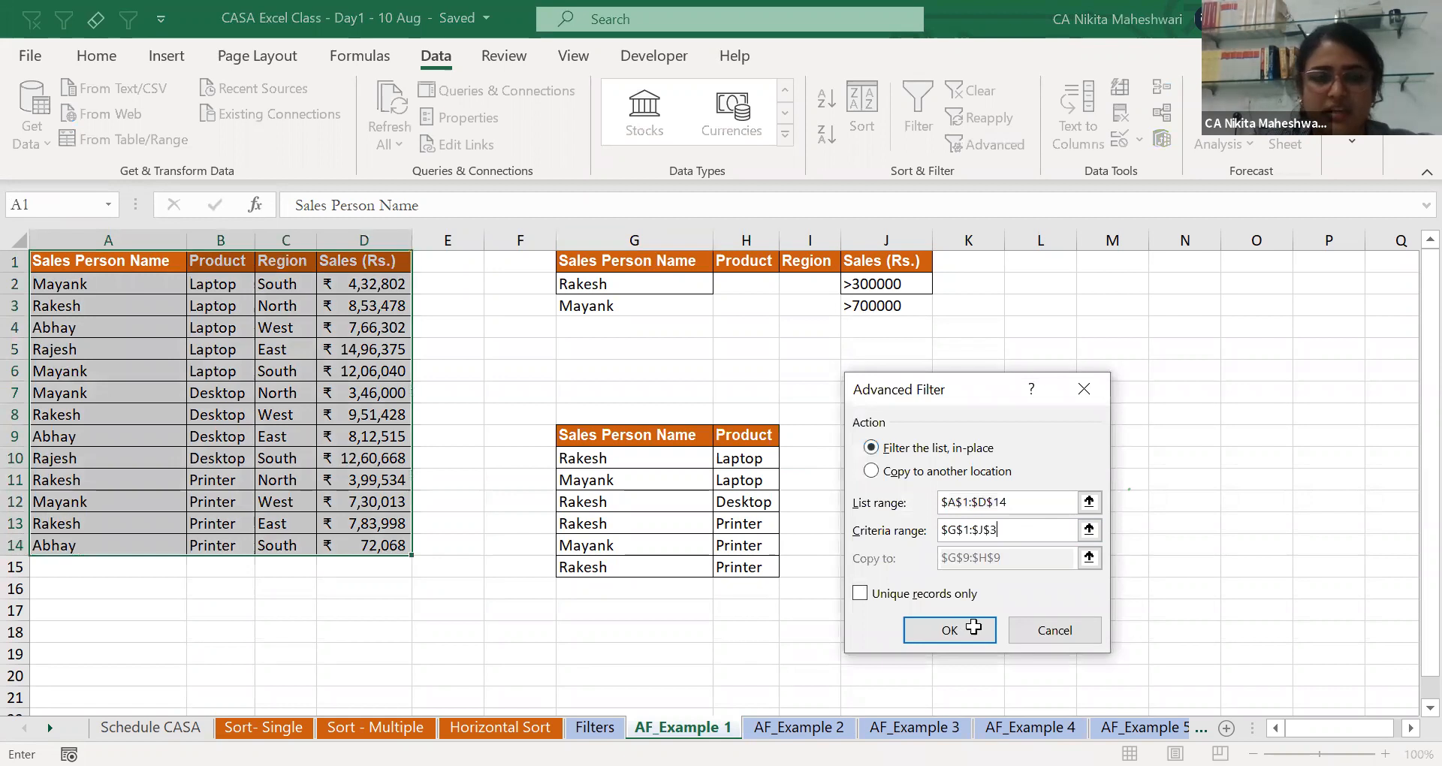
{"action": "key", "text": "Return"}
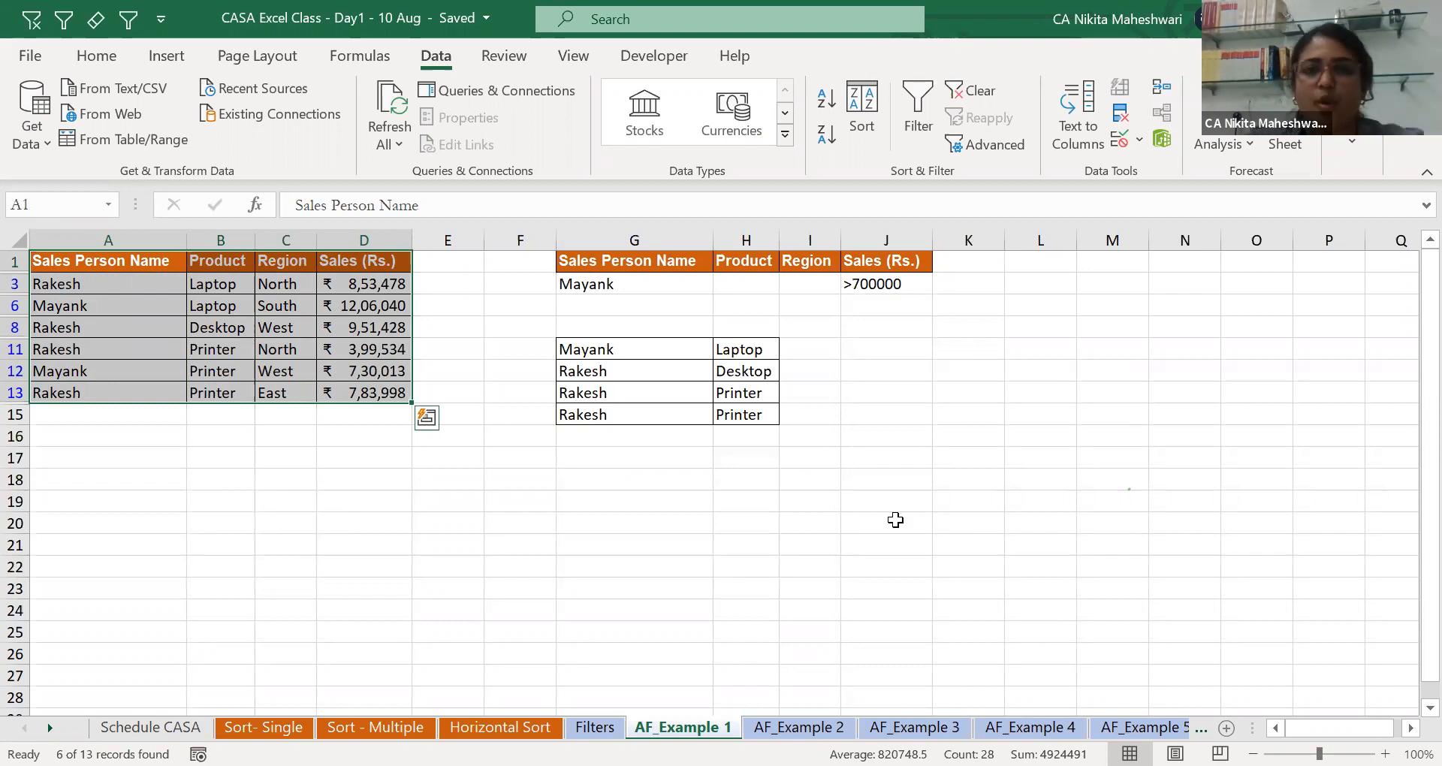
Inspect the filtered rows and the partly hidden extract table beside them, then clear the in-place filter.
{"action": "left_click", "coordinate": [75, 328]}
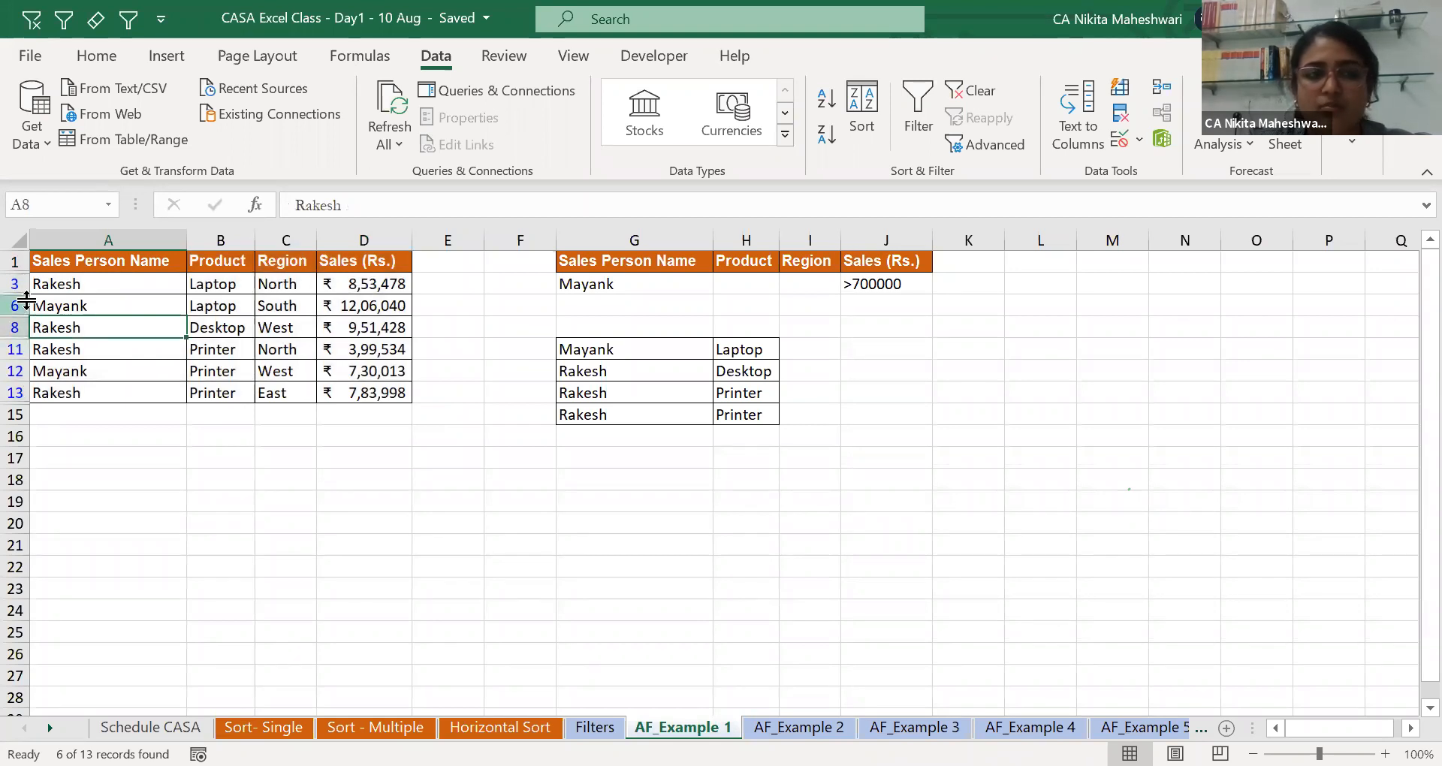
{"action": "left_click_drag", "start_coordinate": [63, 266], "coordinate": [387, 266]}
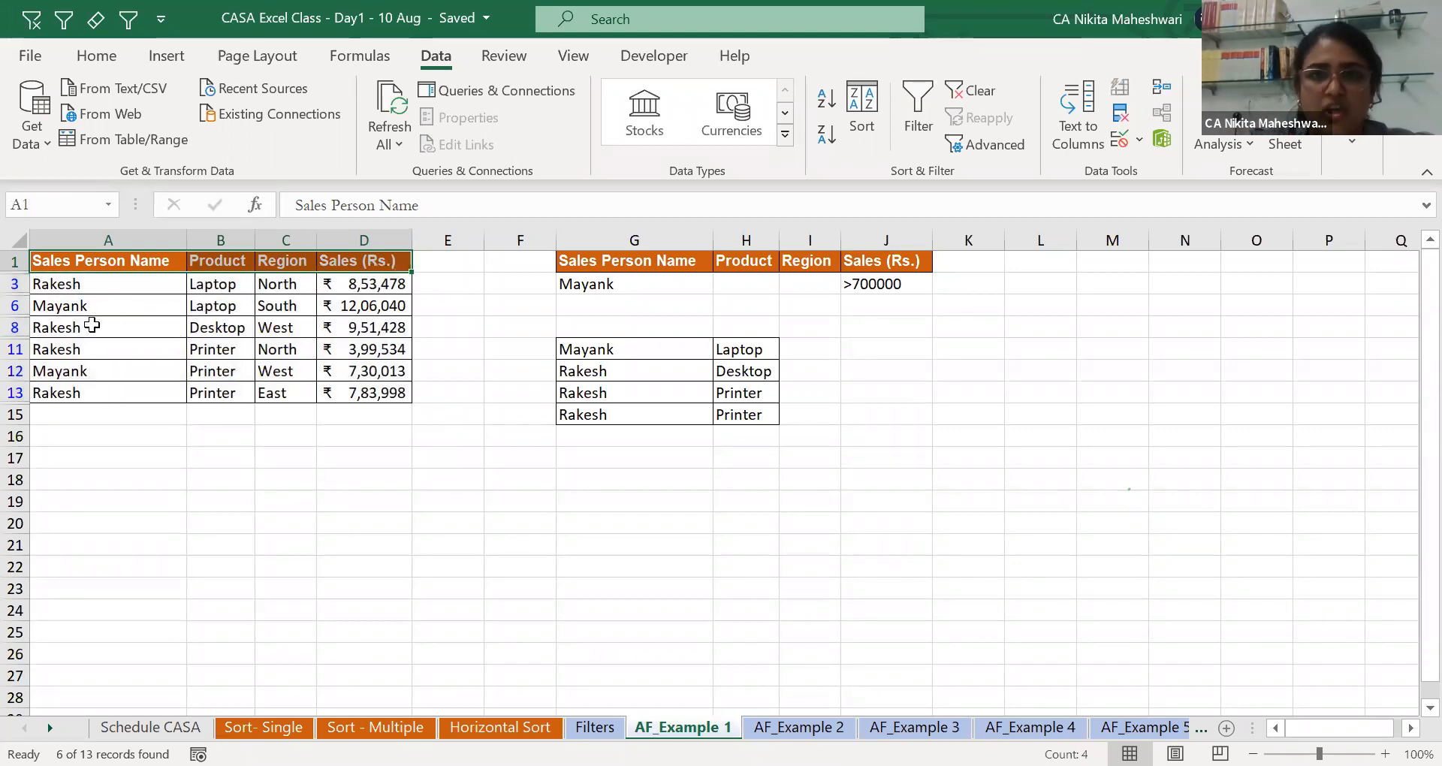
{"action": "left_click_drag", "start_coordinate": [164, 288], "coordinate": [413, 393]}
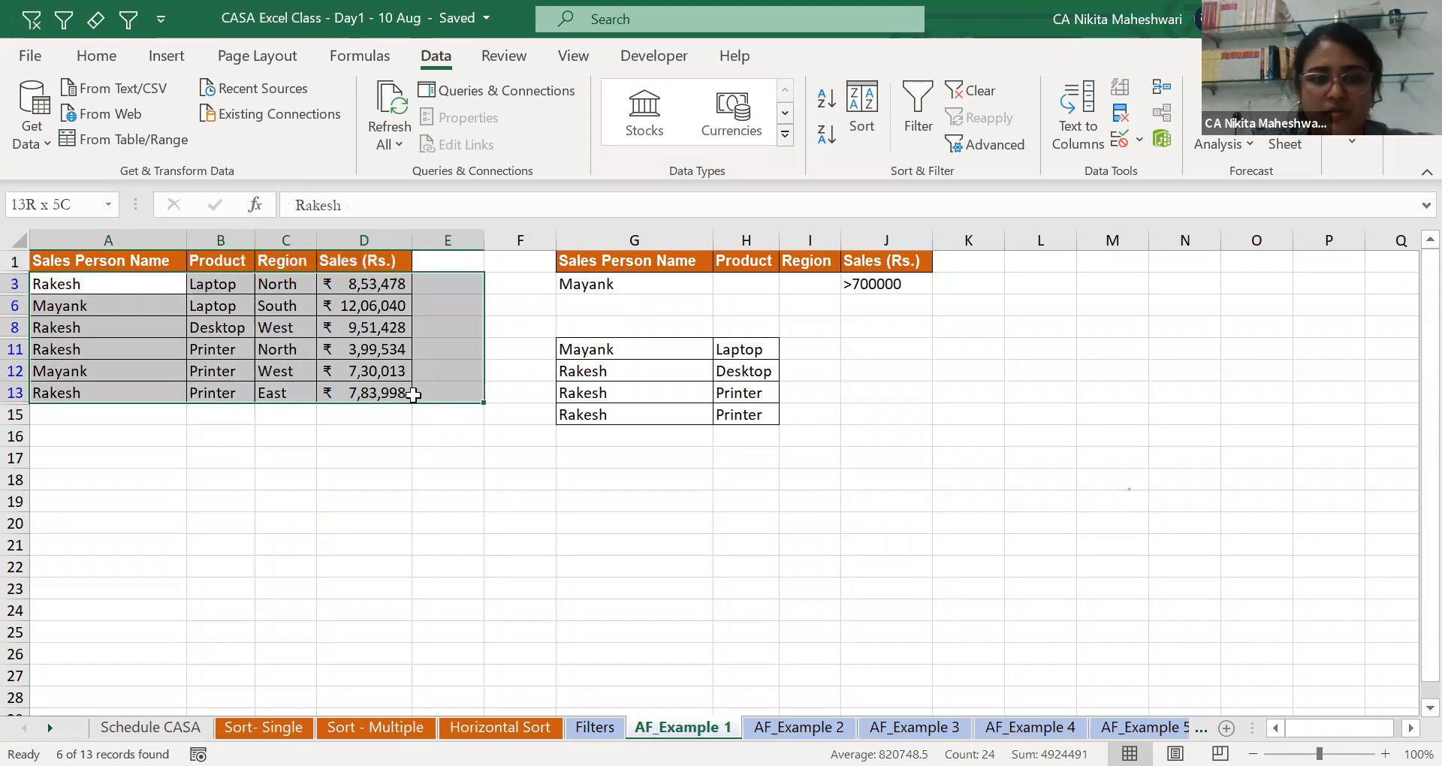
{"action": "left_click_drag", "start_coordinate": [646, 354], "coordinate": [748, 411]}
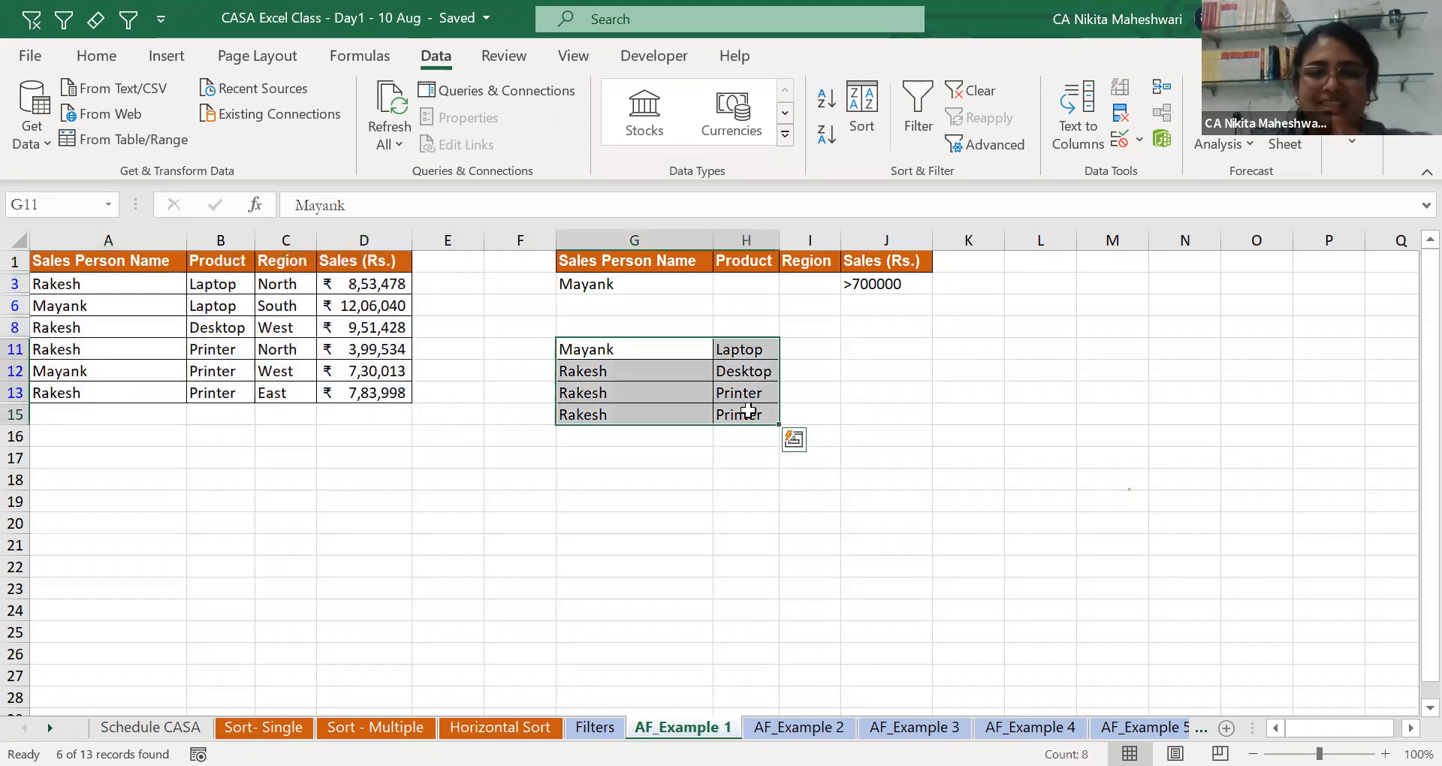
{"action": "left_click", "coordinate": [982, 90]}
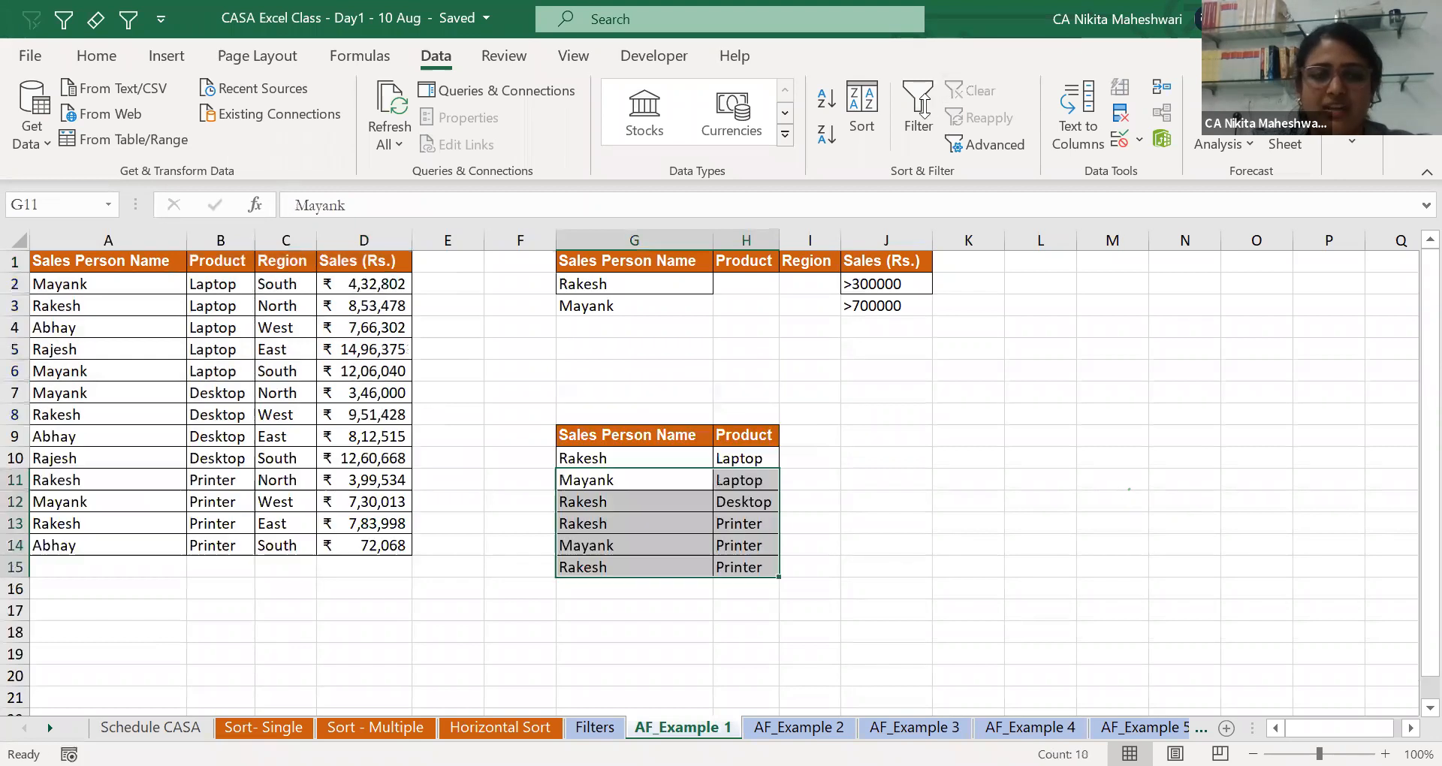
Delete the criteria table and the extracted table in G1:K19.
{"action": "left_click", "coordinate": [232, 399]}
{"action": "left_click_drag", "start_coordinate": [608, 267], "coordinate": [933, 661]}
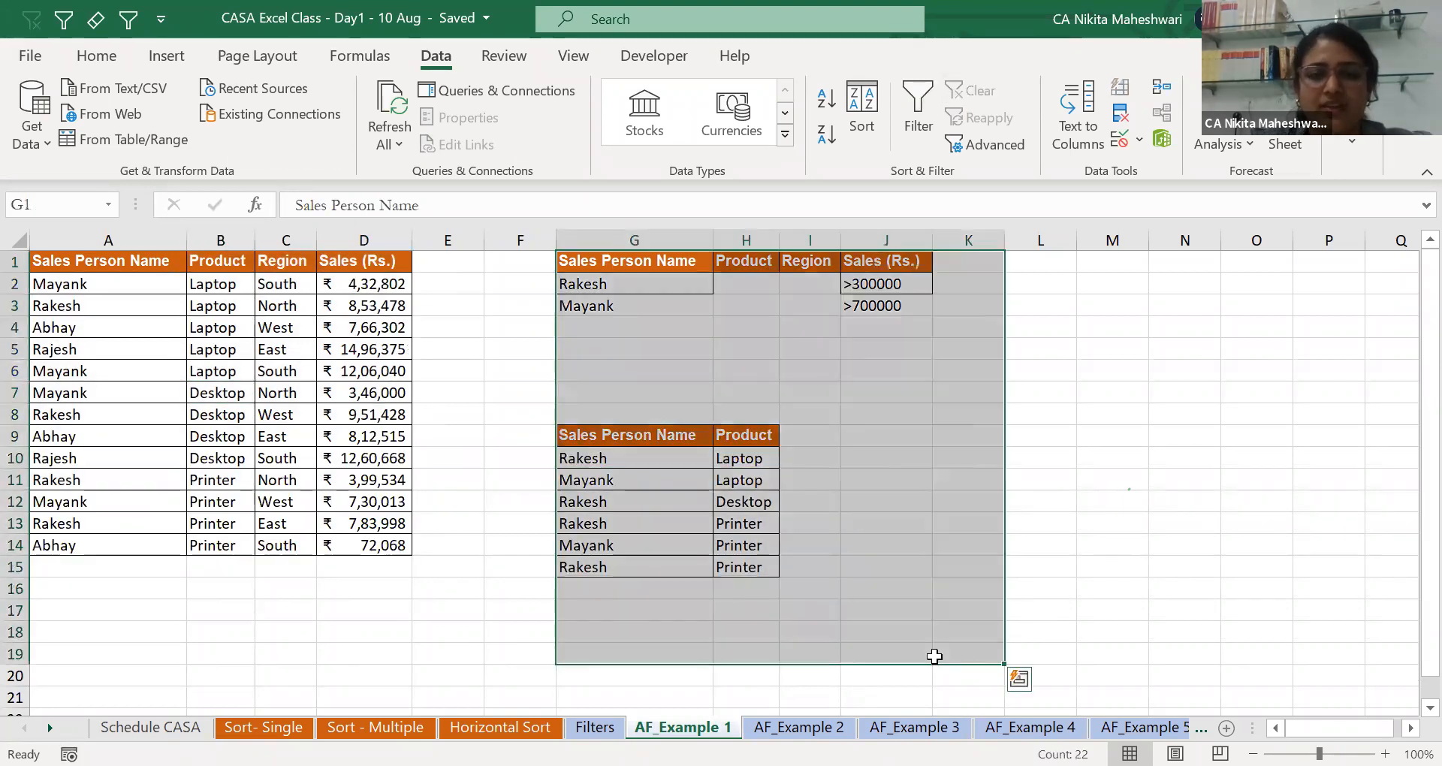
{"action": "key", "text": "Delete"}
{"action": "left_click", "coordinate": [674, 404]}
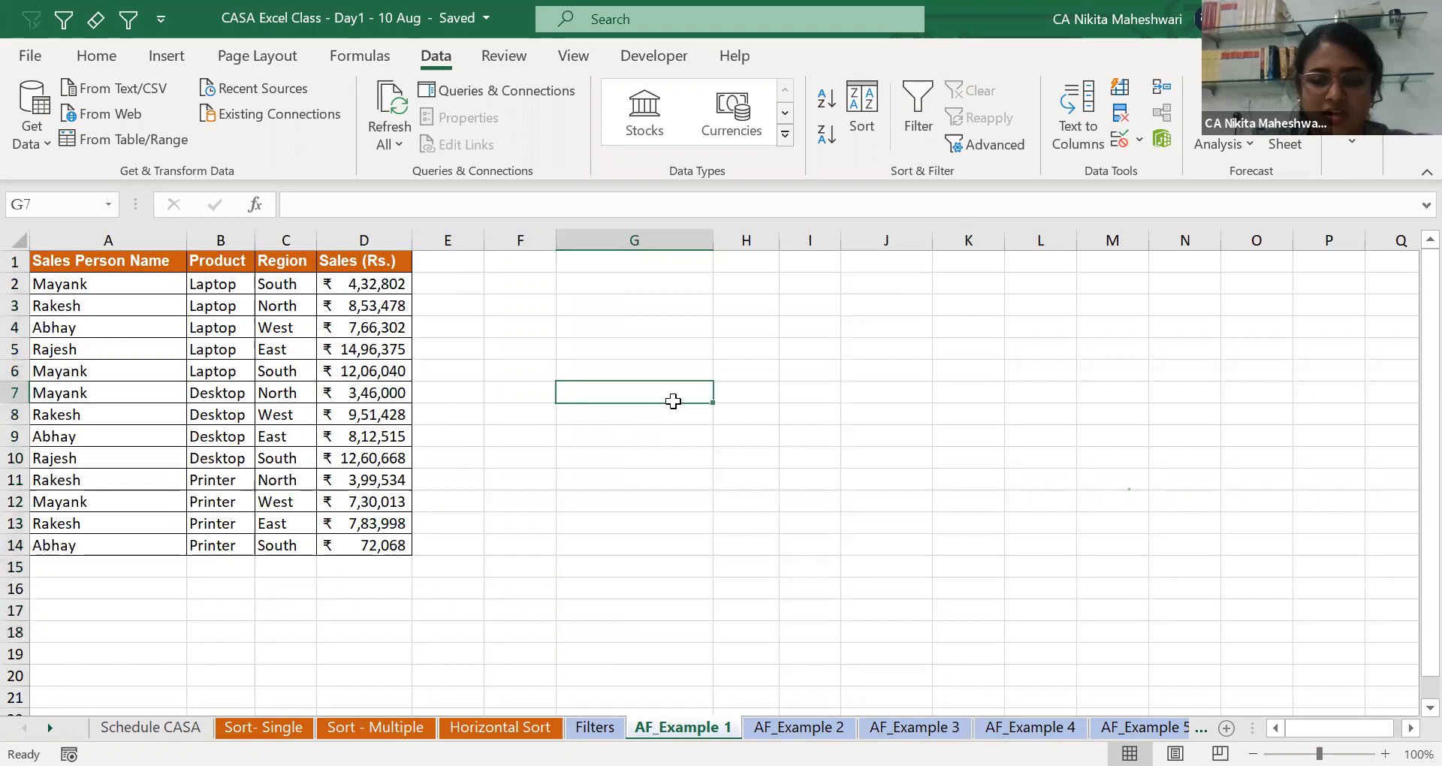
Examine the source table and the criteria table in I1:O2 on the AF_Example 3 sheet.
{"action": "key", "text": "ctrl+Page_Down"}
{"action": "key", "text": "ctrl+Page_Down"}
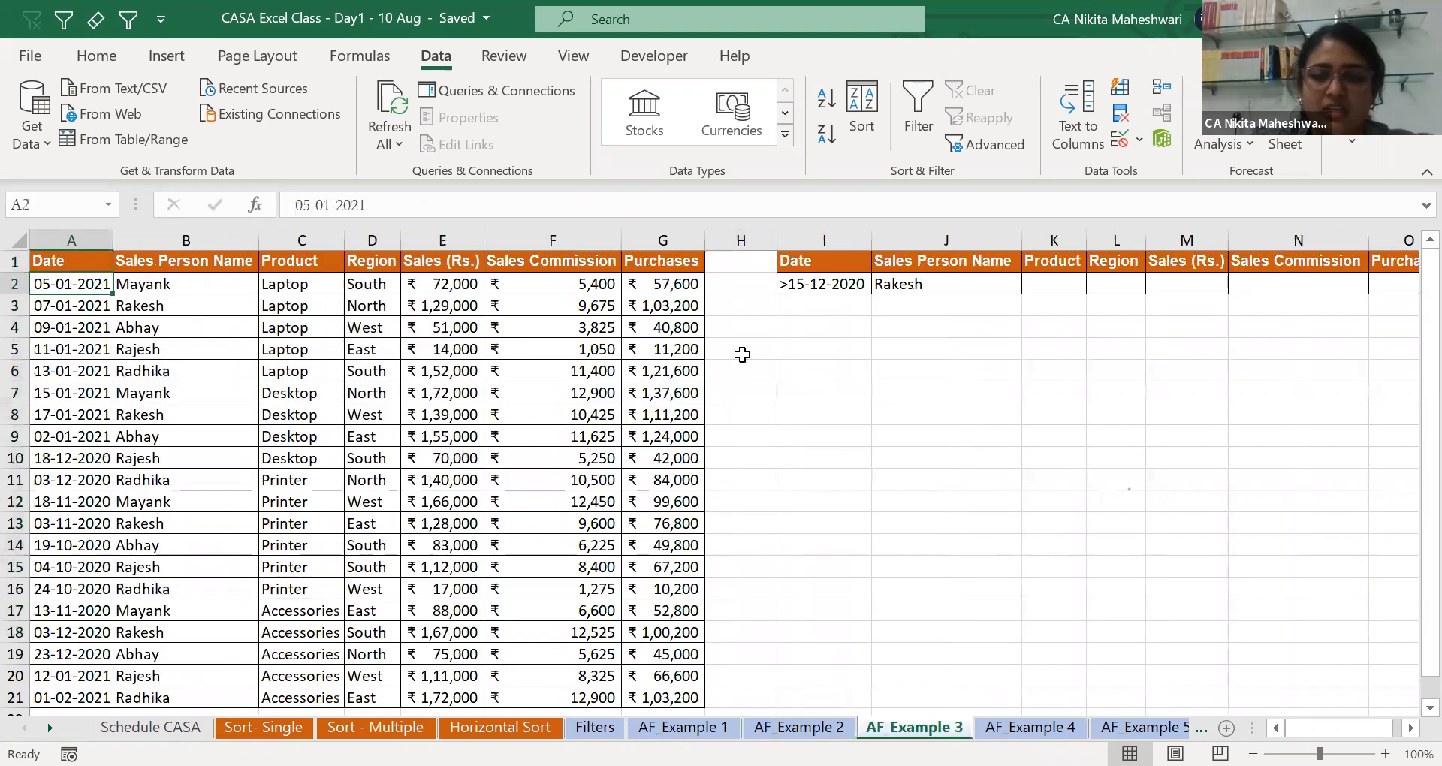
{"action": "left_click", "coordinate": [874, 282]}
{"action": "key", "text": "Tab"}
{"action": "key", "text": "Right"}
{"action": "key", "text": "Right"}
{"action": "key", "text": "Right"}
{"action": "key", "text": "Right"}
{"action": "key", "text": "Right"}
{"action": "key", "text": "Right"}
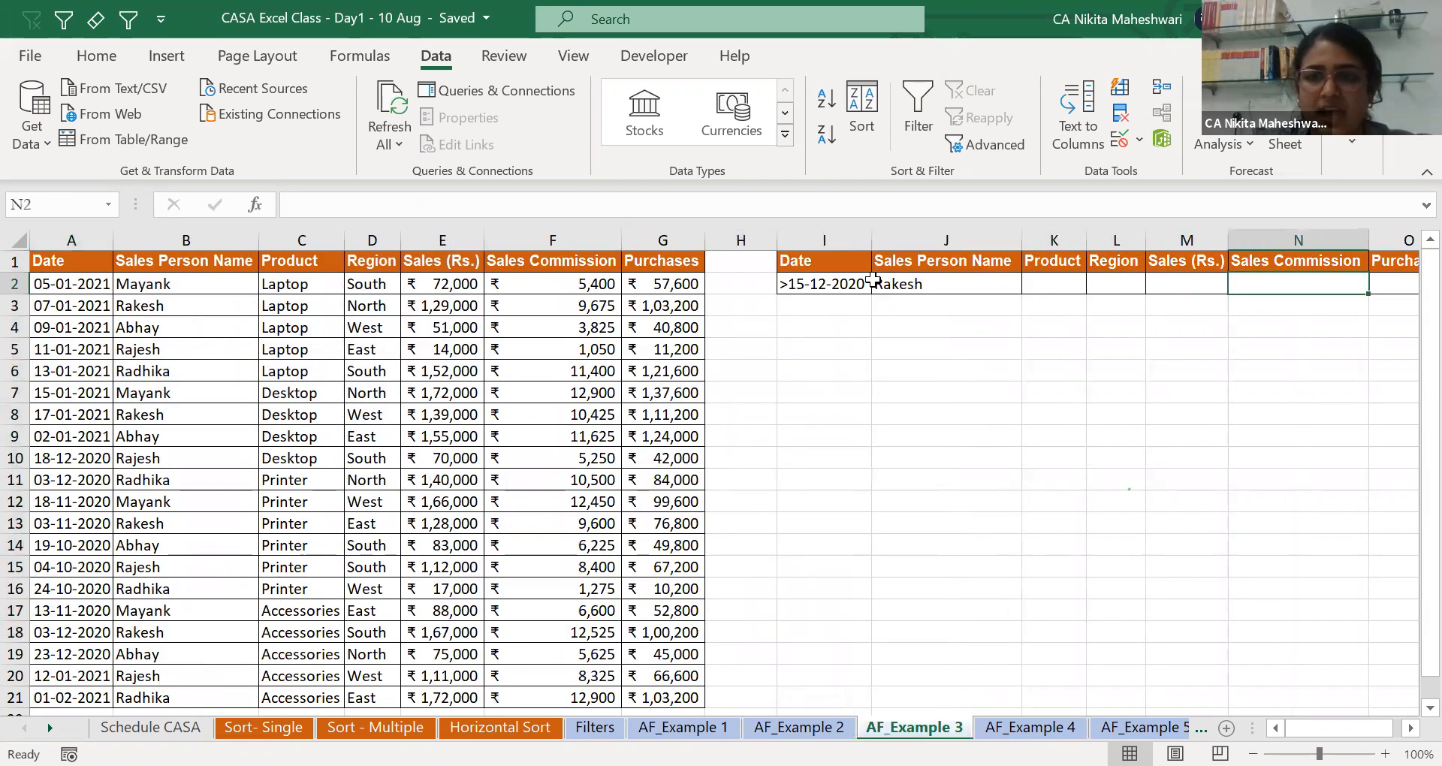
{"action": "key", "text": "Left"}
{"action": "key", "text": "Left"}
{"action": "key", "text": "Up"}
{"action": "key", "text": "Left"}
{"action": "key", "text": "Left"}
{"action": "key", "text": "Left"}
{"action": "key", "text": "Left"}
{"action": "key", "text": "Left"}
{"action": "key", "text": "Left"}
{"action": "key", "text": "Left"}
{"action": "key", "text": "Left"}
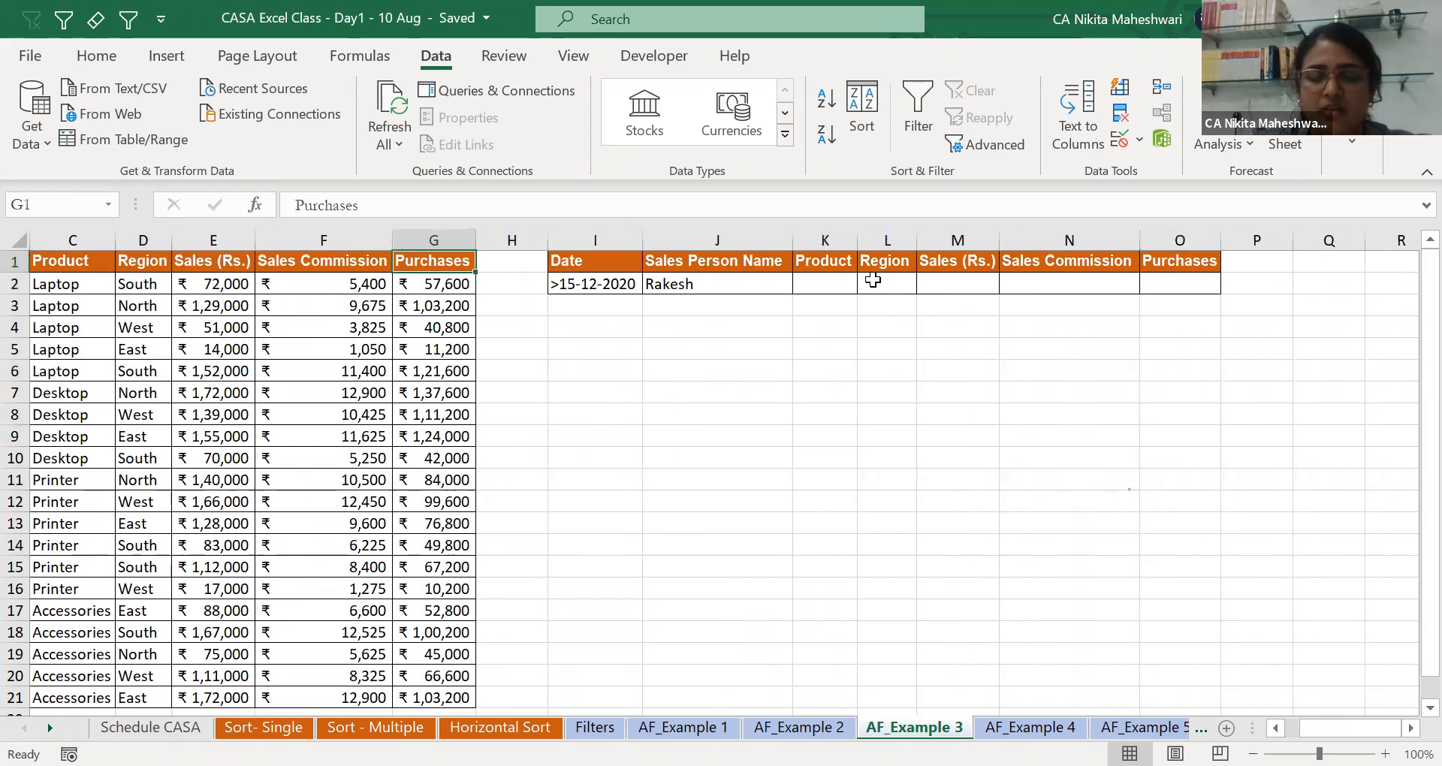
{"action": "key", "text": "Left"}
{"action": "key", "text": "Left"}
{"action": "key", "text": "Left"}
{"action": "key", "text": "Left"}
{"action": "key", "text": "Left"}
{"action": "key", "text": "Left"}
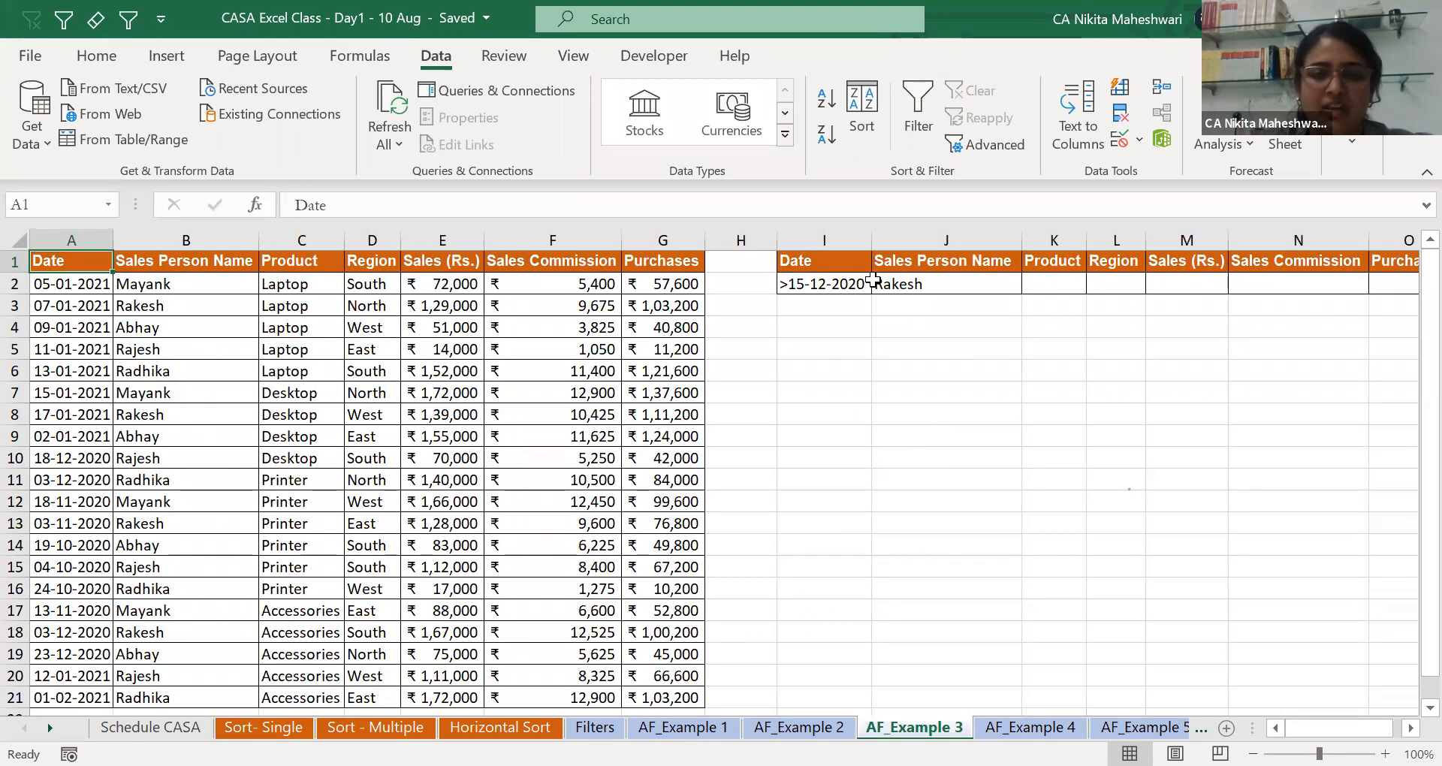
Go past the remaining AF_Example sheets to the Auditing a spreadsheet sheet.
{"action": "key", "text": "ctrl+Page_Down"}
{"action": "key", "text": "ctrl+Page_Down"}
{"action": "key", "text": "ctrl+Page_Down"}
{"action": "key", "text": "ctrl+Page_Down"}
{"action": "key", "text": "ctrl+Page_Down"}
{"action": "key", "text": "ctrl+Page_Down"}
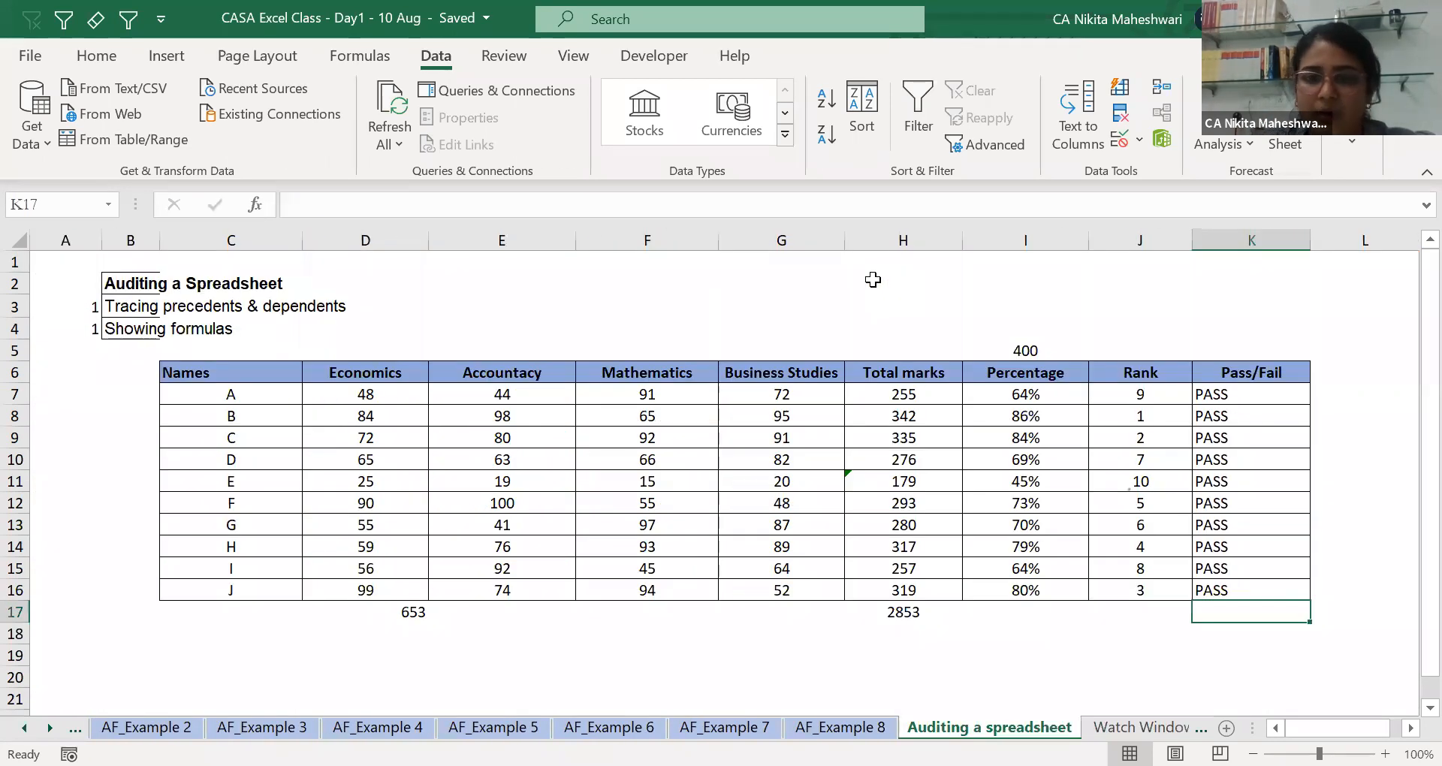
{"action": "key", "text": "ctrl+Page_Up"}
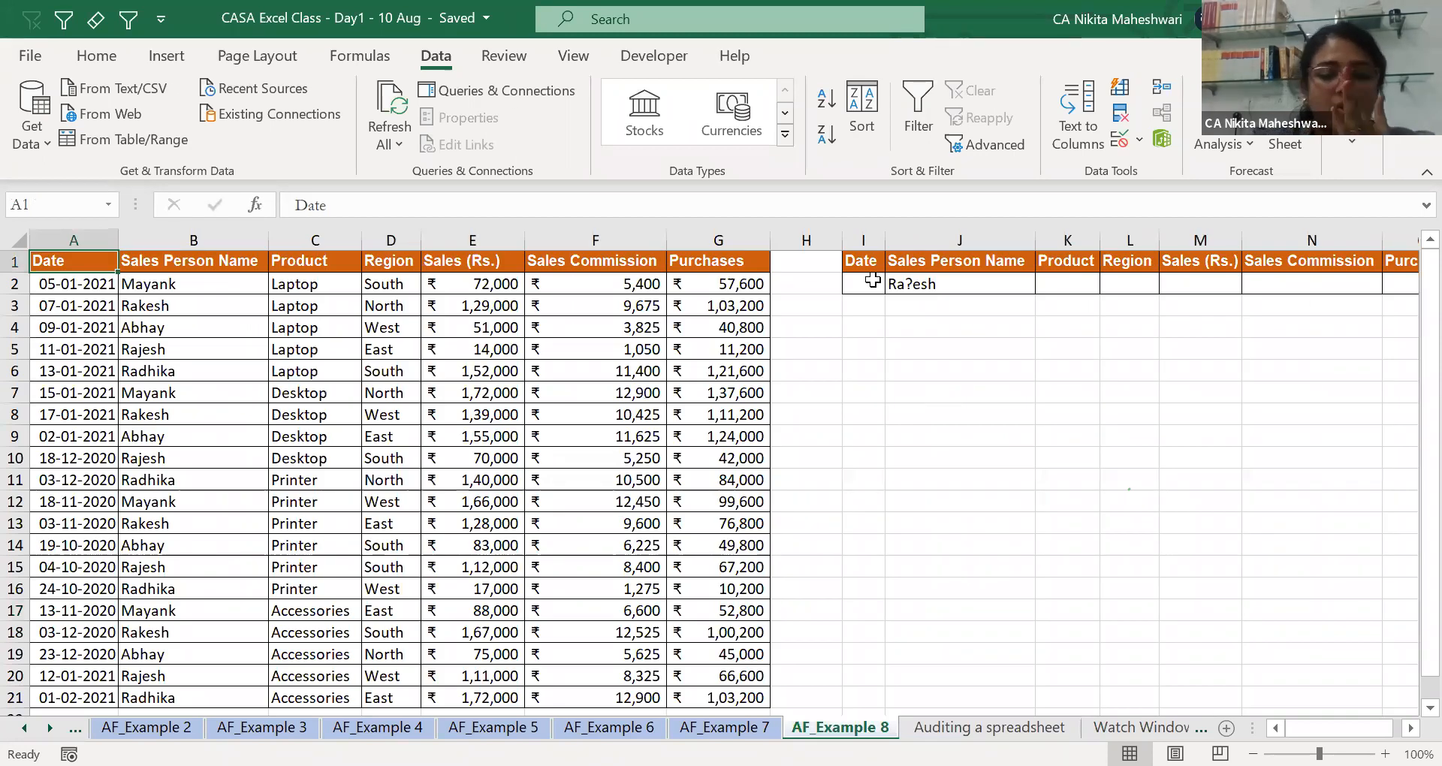
{"action": "key", "text": "ctrl+Page_Down"}
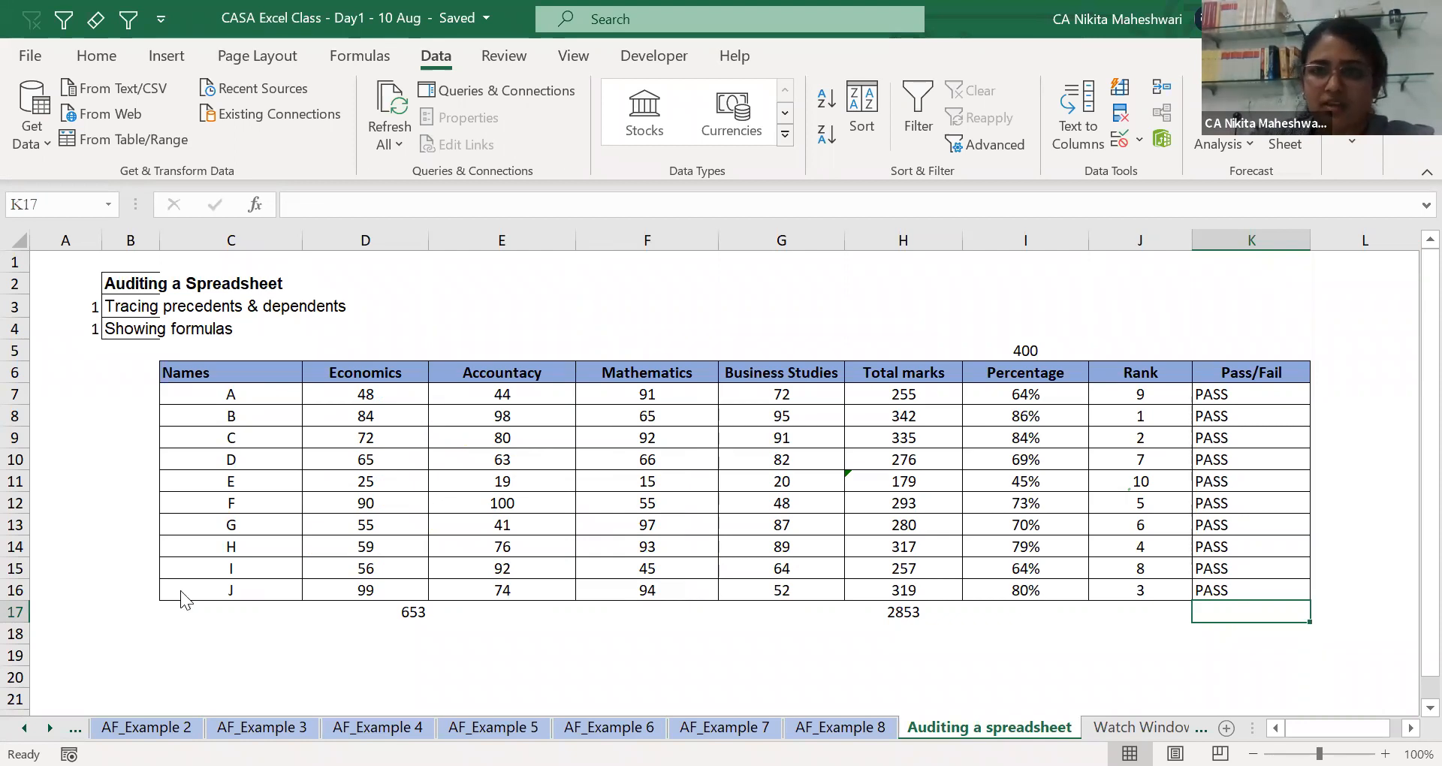
{"action": "left_click", "coordinate": [1011, 549]}
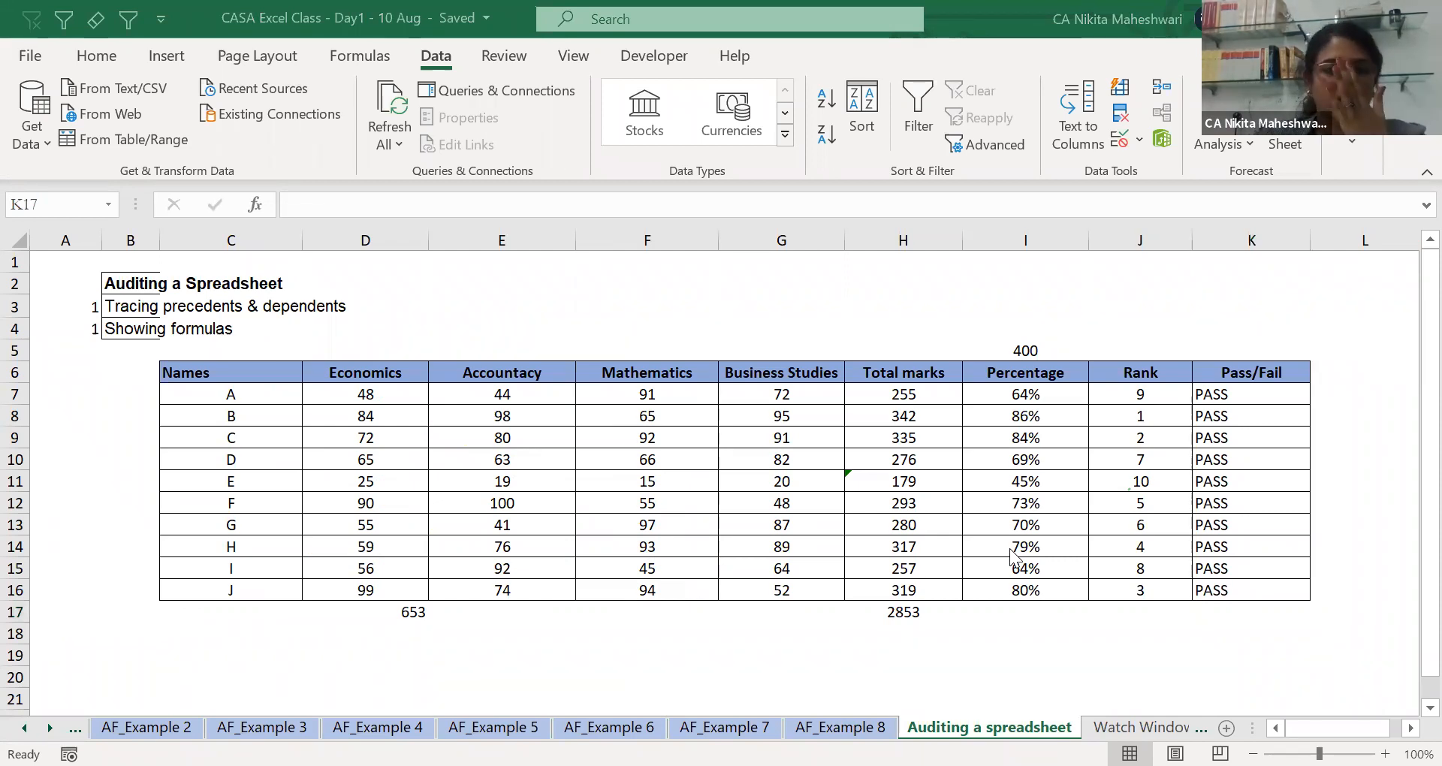
{"action": "key", "text": "alt+Tab"}
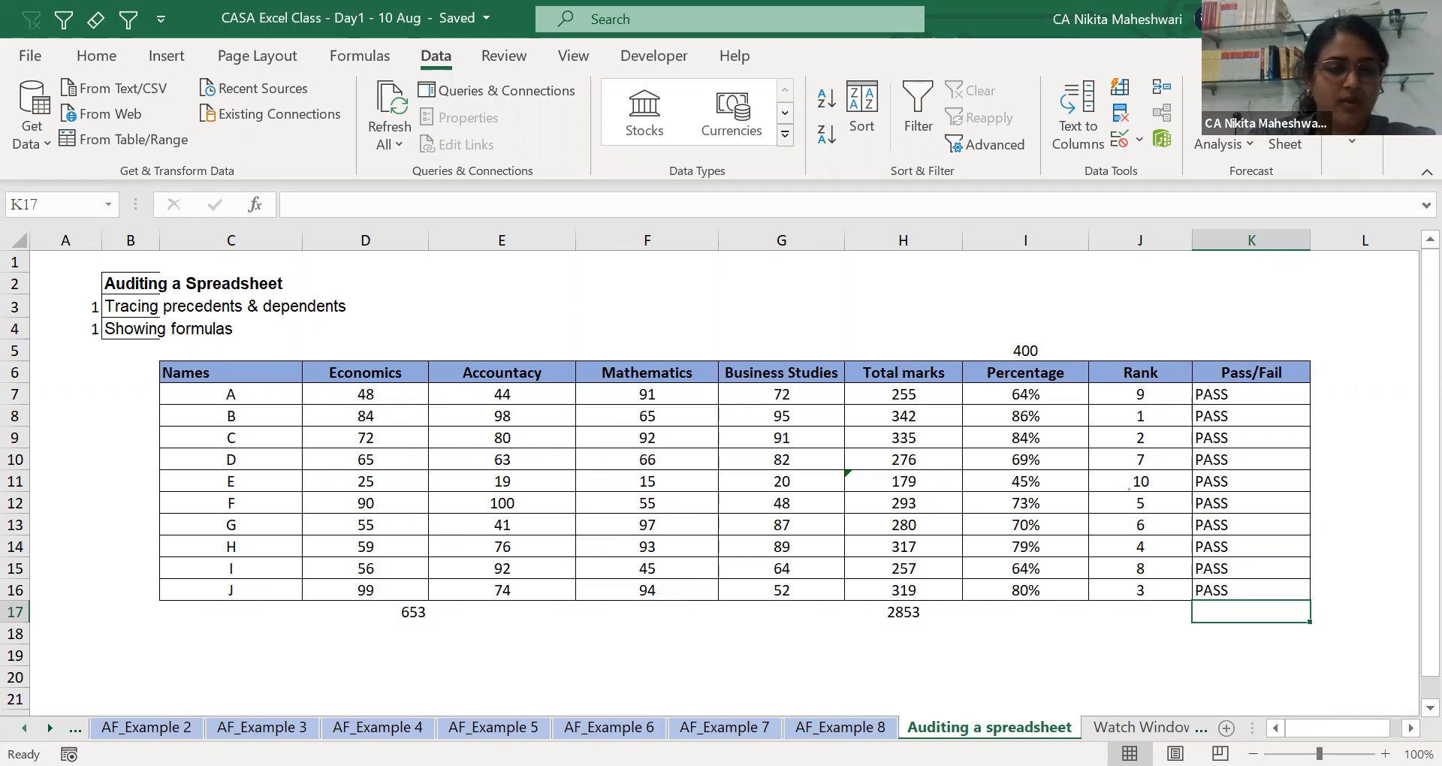
Go to the Schedule CASA sheet and review the topics listed under Auditing a Spreadsheet, from tracing precedents to showing formulas.
{"action": "left_click", "coordinate": [24, 727]}
{"action": "left_click", "coordinate": [24, 728]}
{"action": "left_click", "coordinate": [24, 728]}
{"action": "left_click", "coordinate": [24, 728]}
{"action": "left_click", "coordinate": [24, 728]}
{"action": "left_click", "coordinate": [25, 728]}
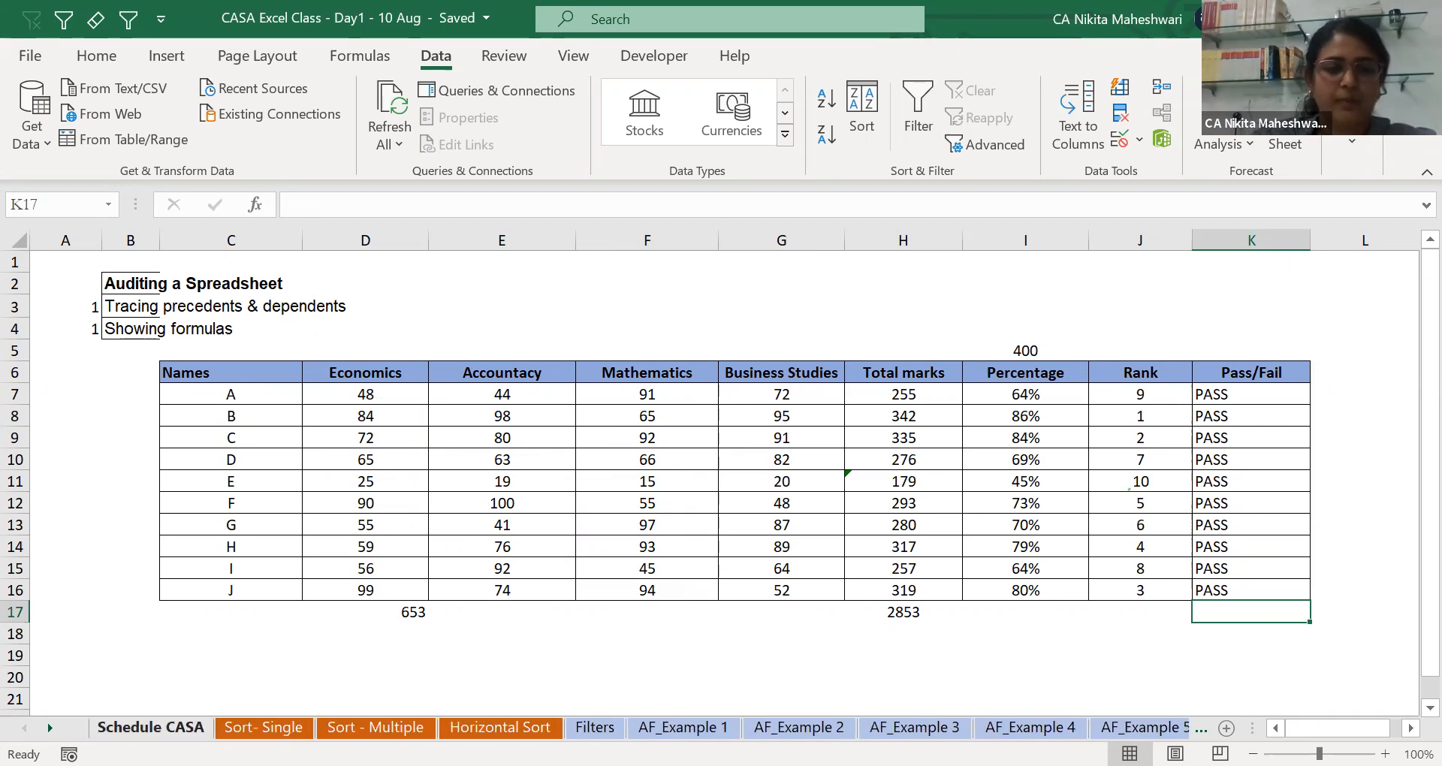
{"action": "left_click", "coordinate": [150, 727]}
{"action": "left_click", "coordinate": [473, 522]}
{"action": "left_click", "coordinate": [432, 508]}
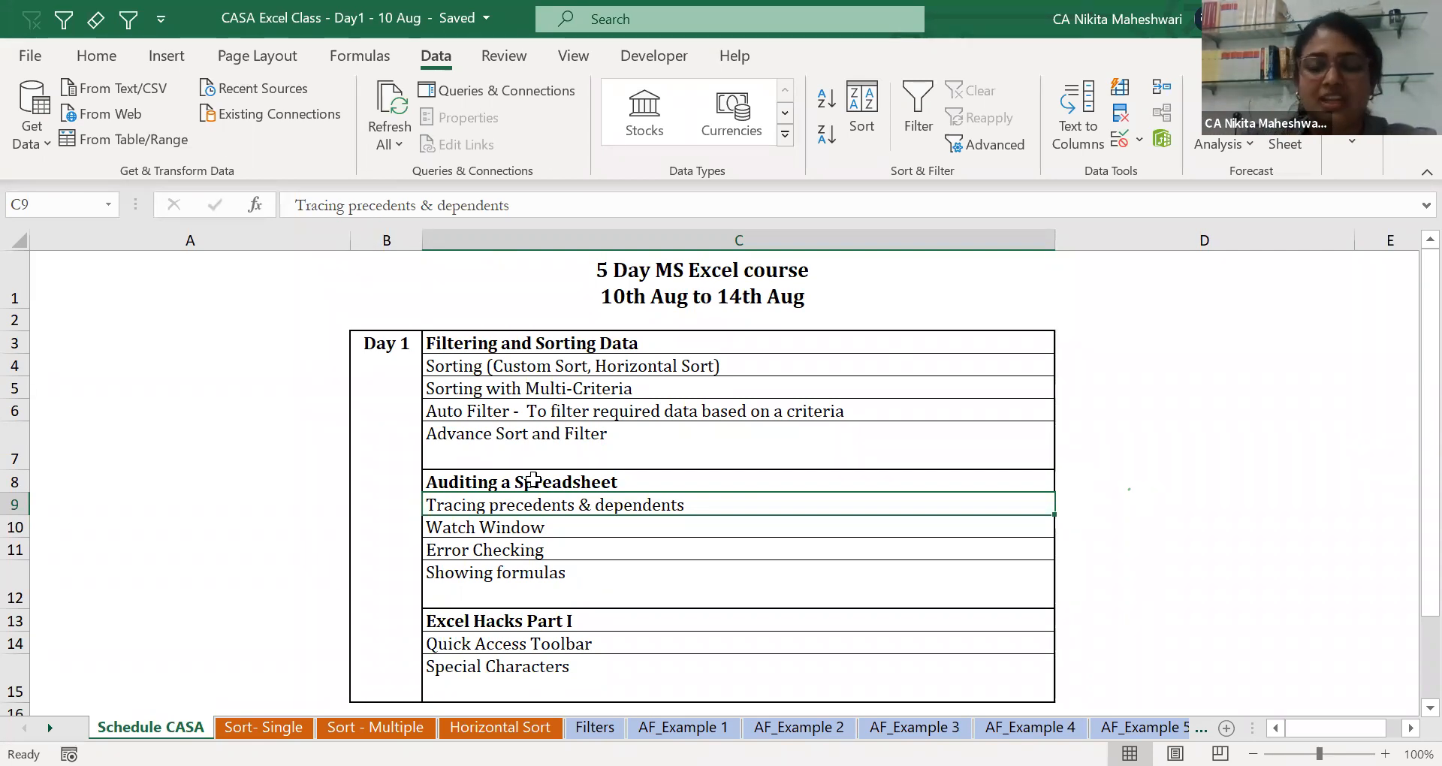
{"action": "left_click", "coordinate": [560, 533]}
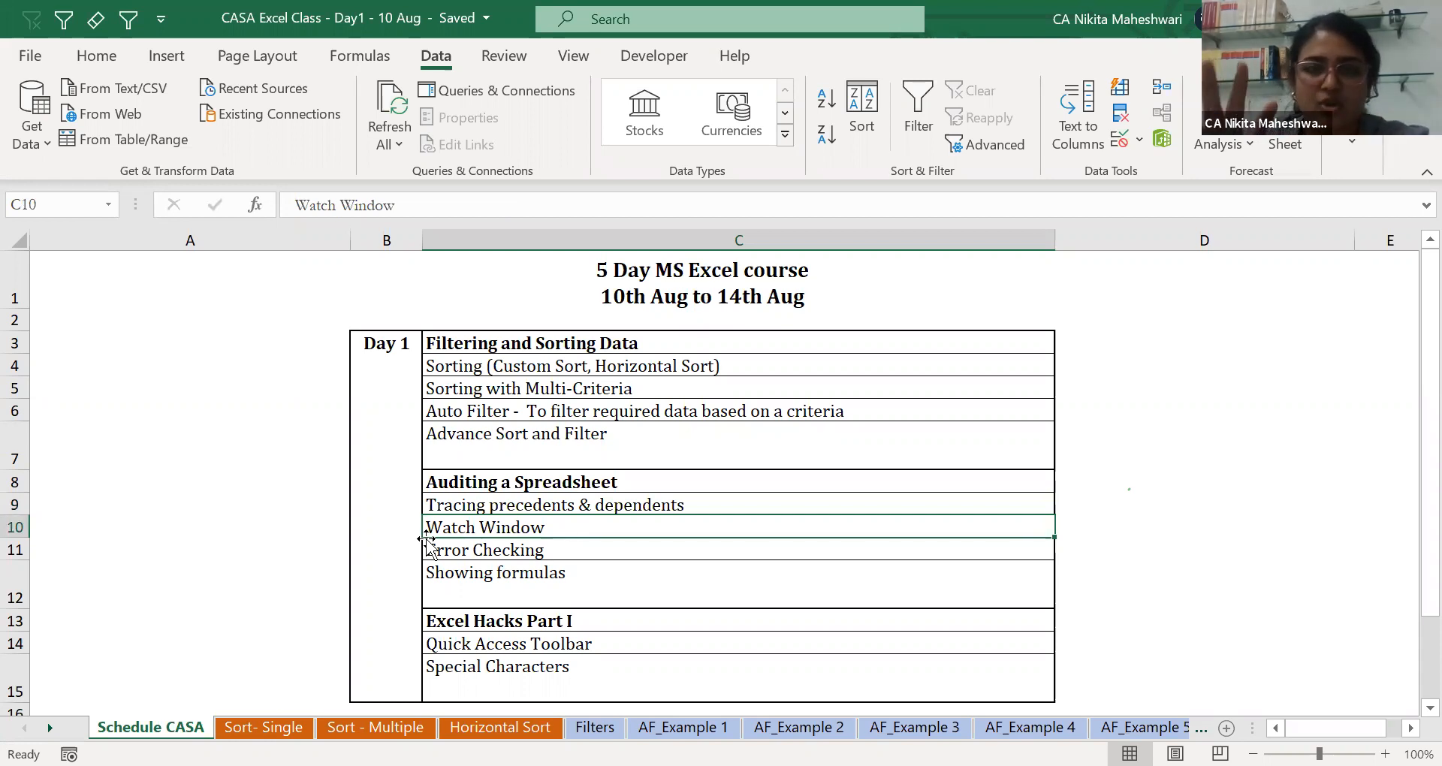
{"action": "left_click", "coordinate": [582, 552]}
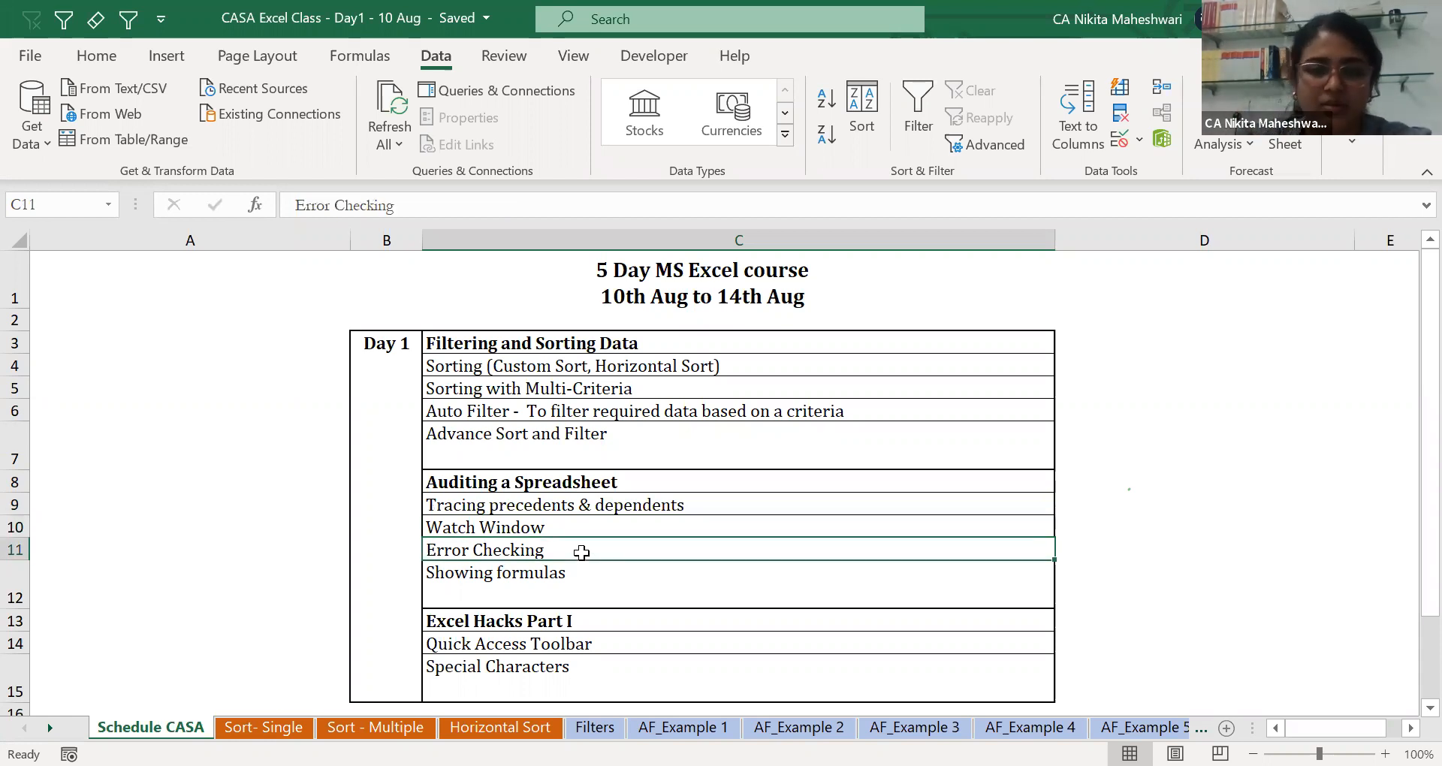
{"action": "key", "text": "Down"}
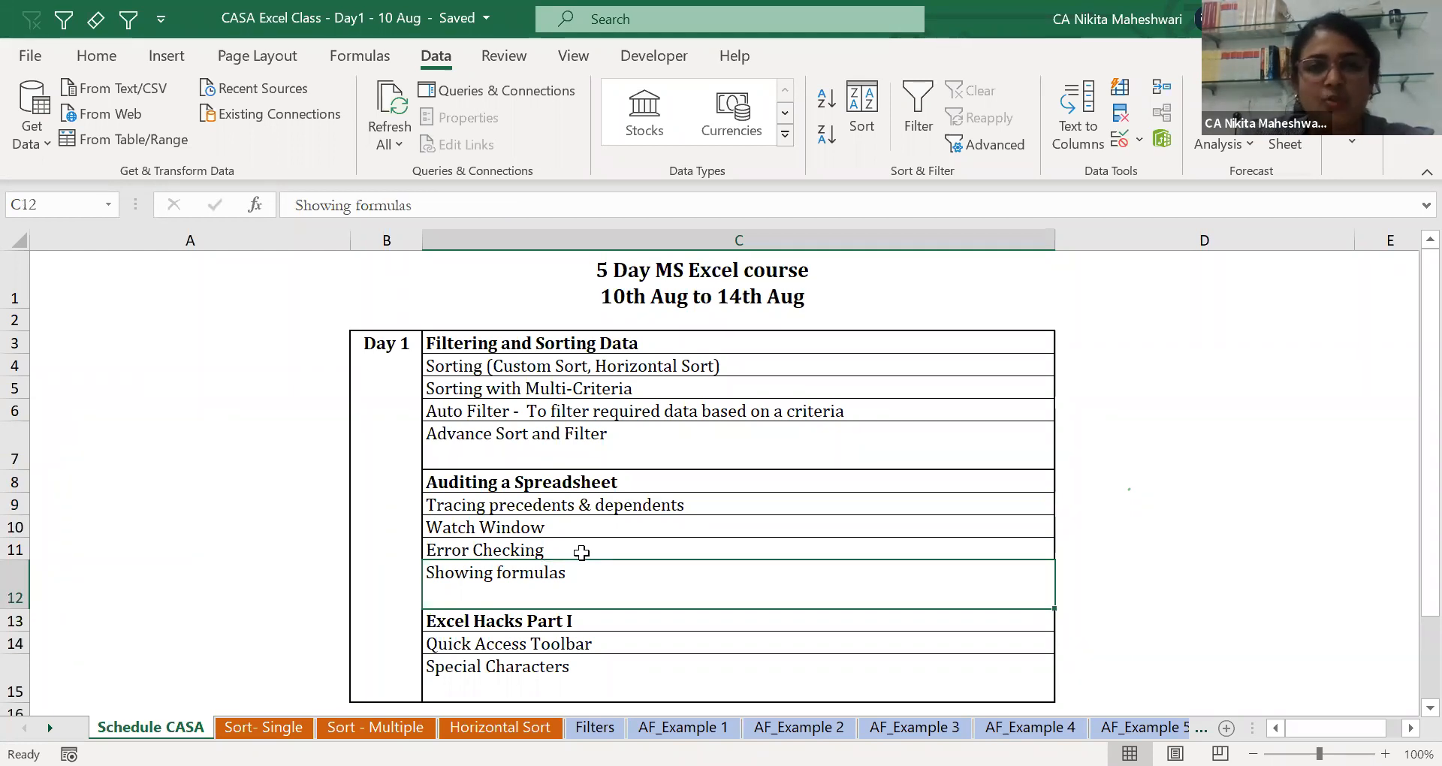
Return from the schedule to the Auditing a spreadsheet sheet.
{"action": "key", "text": "ctrl+Page_Down"}
{"action": "key", "text": "ctrl+Page_Down"}
{"action": "key", "text": "ctrl+Page_Down"}
{"action": "key", "text": "ctrl+Page_Down"}
{"action": "key", "text": "ctrl+Page_Down"}
{"action": "key", "text": "ctrl+Page_Down"}
{"action": "key", "text": "ctrl+Page_Down"}
{"action": "key", "text": "ctrl+Page_Down"}
{"action": "key", "text": "ctrl+Page_Down"}
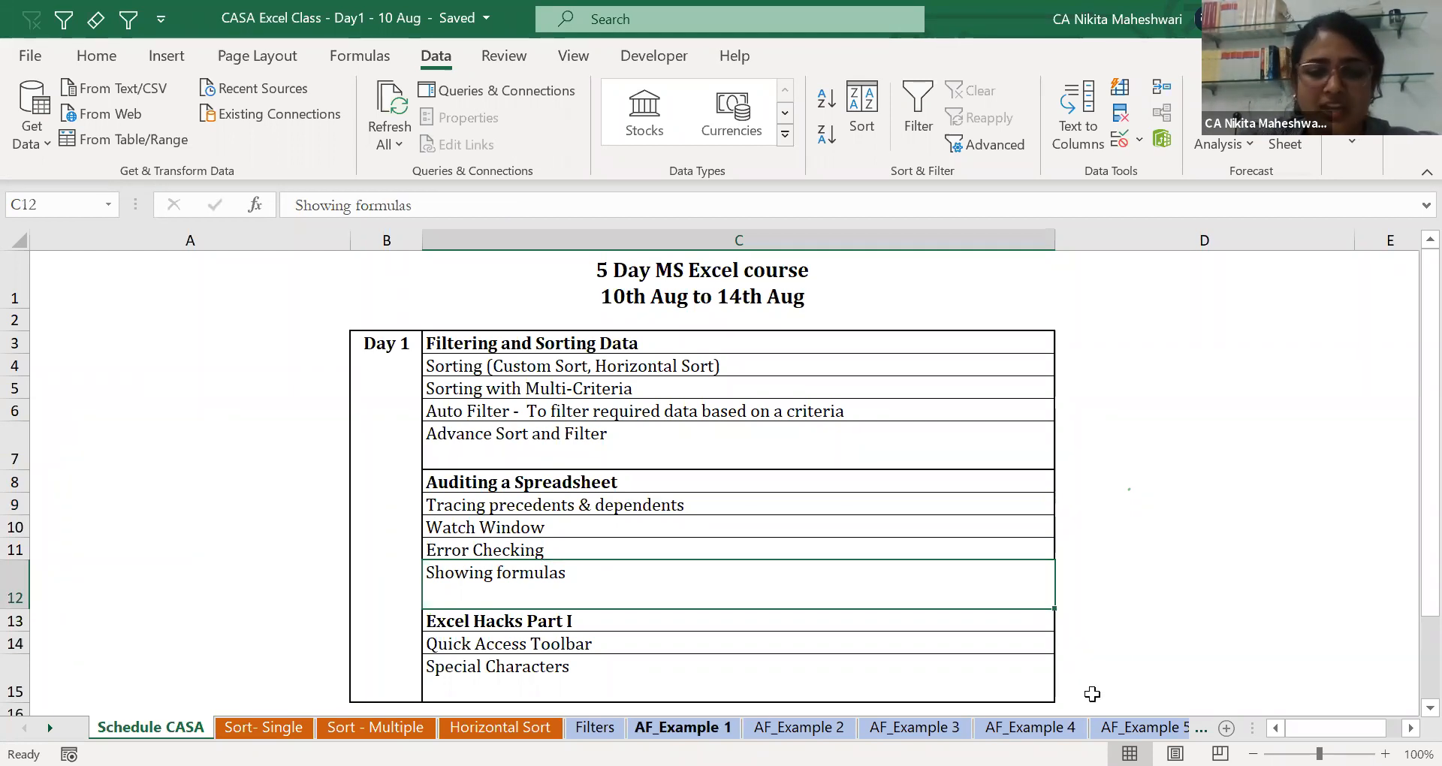
{"action": "key", "text": "ctrl+Page_Down"}
{"action": "key", "text": "ctrl+Page_Down"}
{"action": "key", "text": "ctrl+Page_Down"}
{"action": "key", "text": "ctrl+Page_Down"}
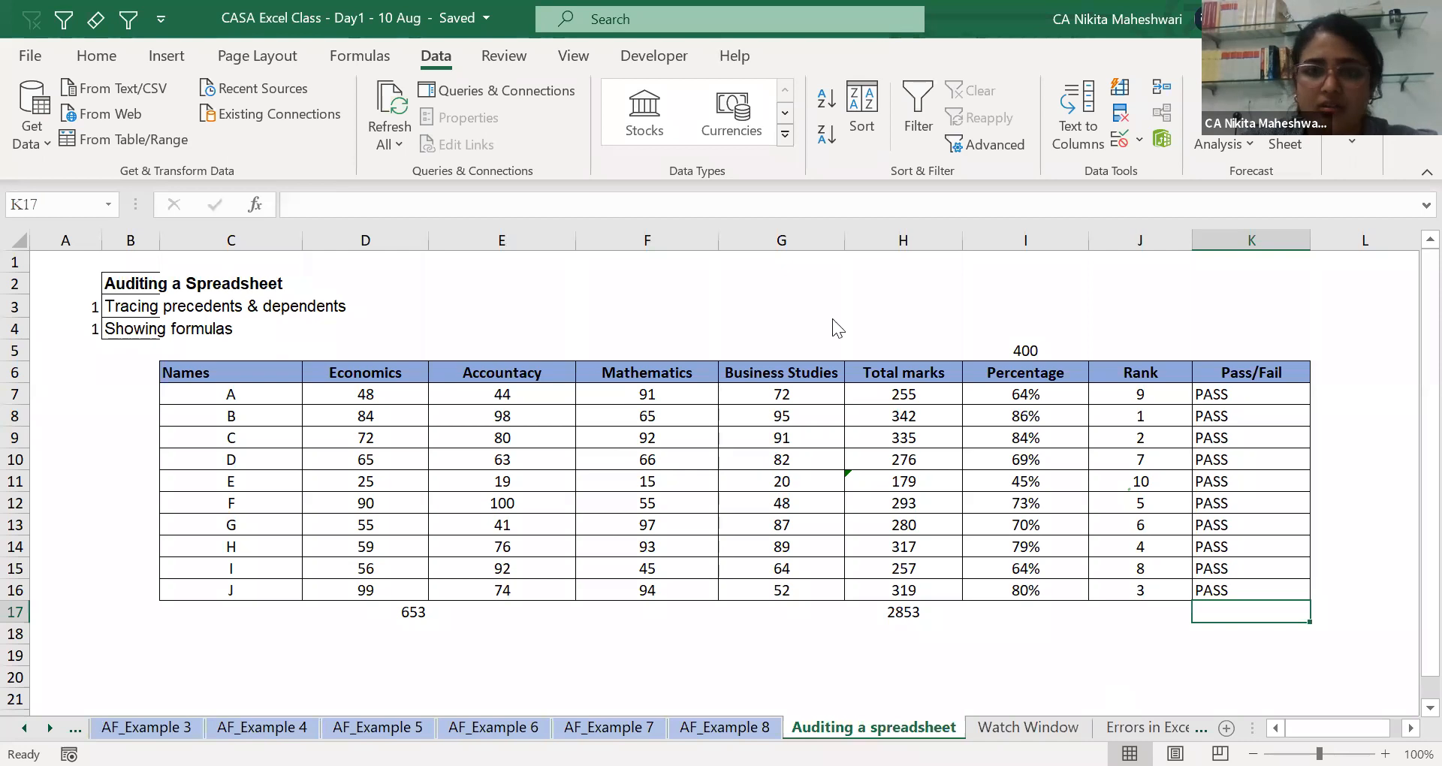
{"action": "key", "text": "alt+Tab"}
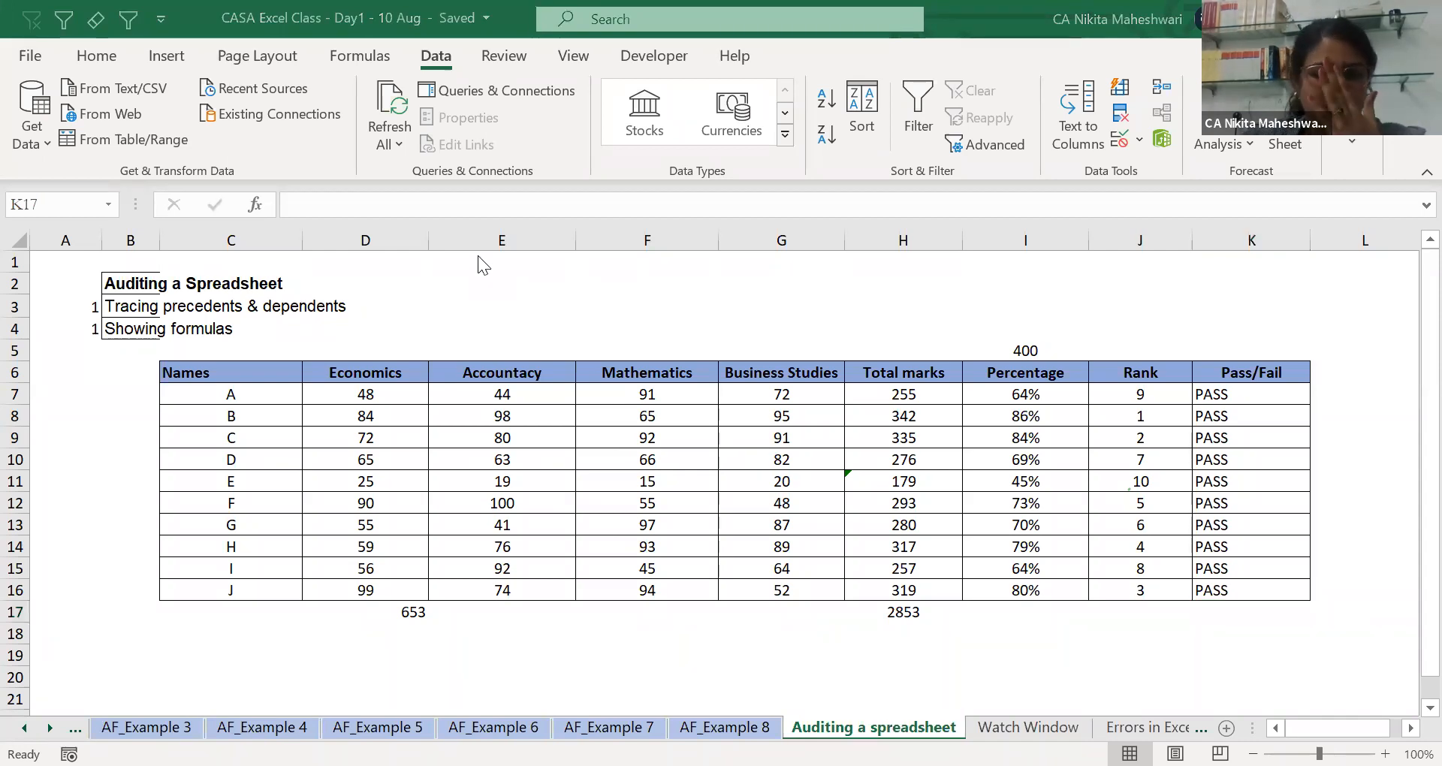
Examine student A's subject marks and the formulas for total marks, percentage, rank and pass/fail in H7:K7.
{"action": "left_click_drag", "start_coordinate": [366, 394], "coordinate": [814, 393]}
{"action": "left_click", "coordinate": [901, 393]}
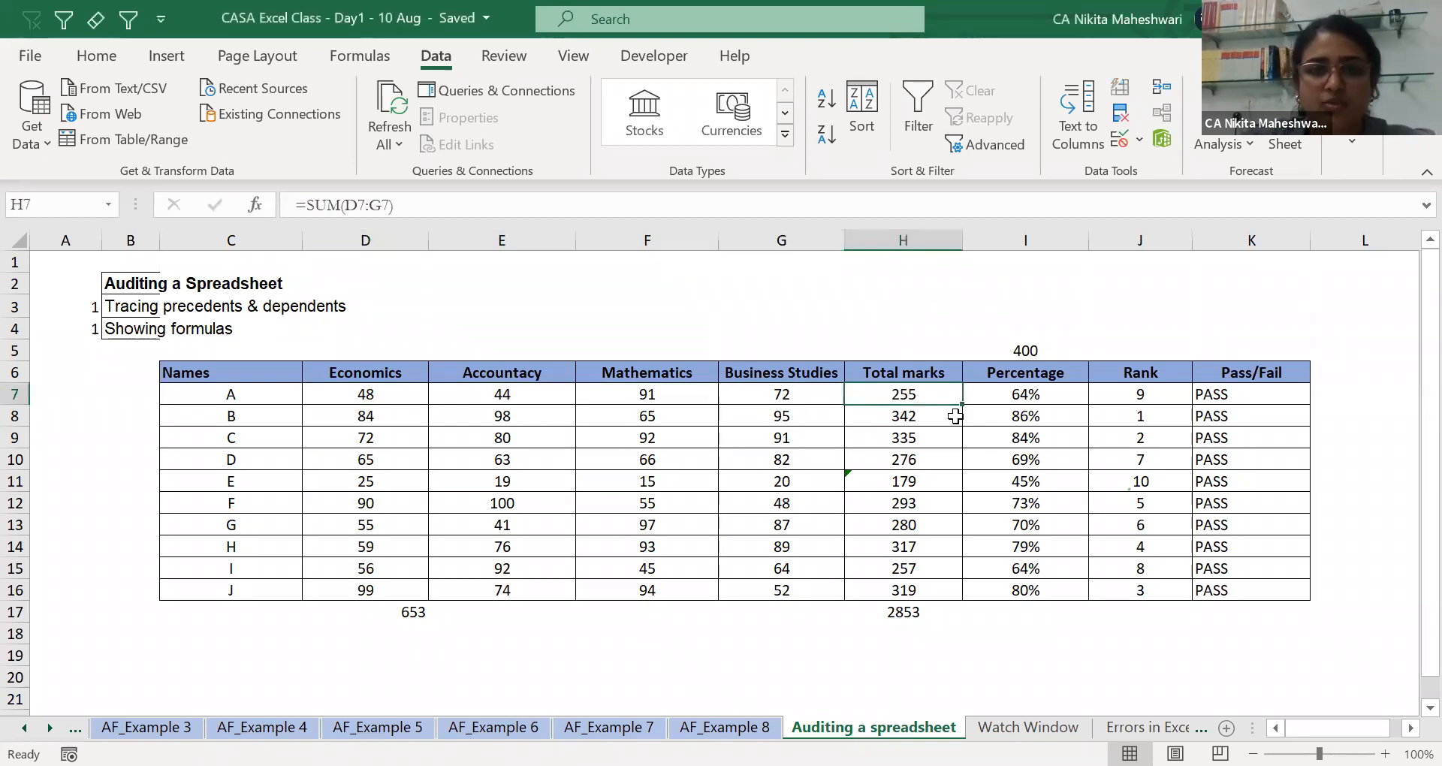
{"action": "key", "text": "F2"}
{"action": "key", "text": "Escape"}
{"action": "key", "text": "Right"}
{"action": "key", "text": "F2"}
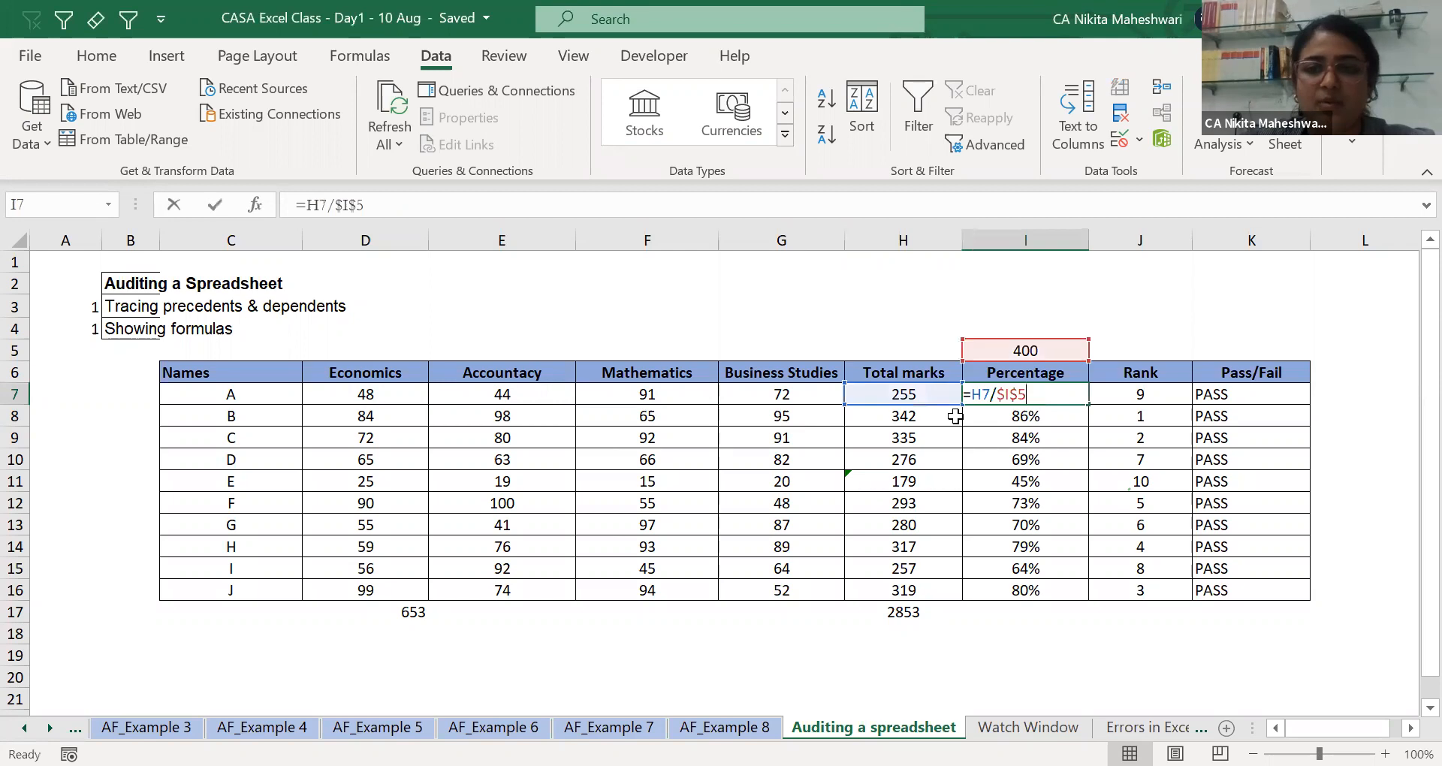
{"action": "key", "text": "Escape"}
{"action": "key", "text": "Right"}
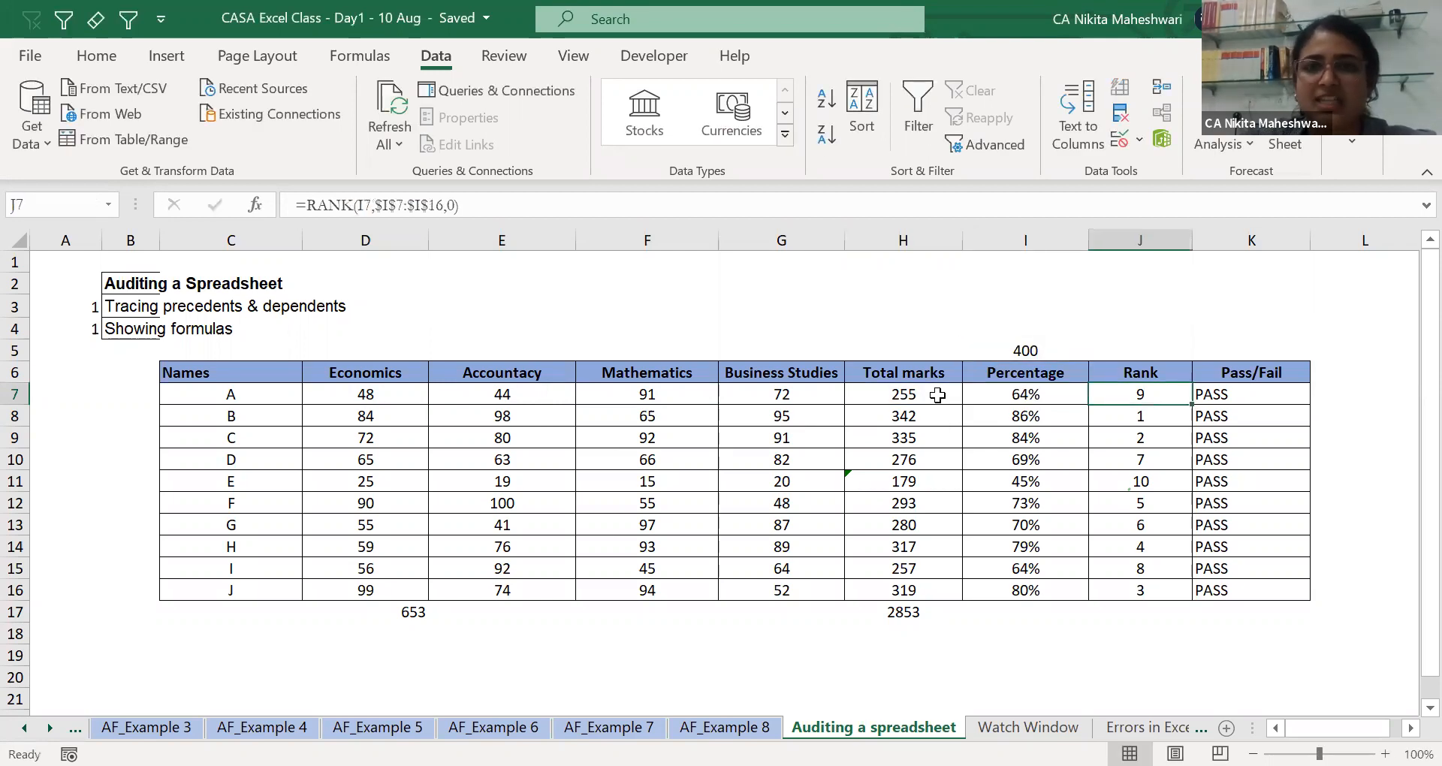
{"action": "key", "text": "Right"}
{"action": "key", "text": "F2"}
{"action": "key", "text": "Escape"}
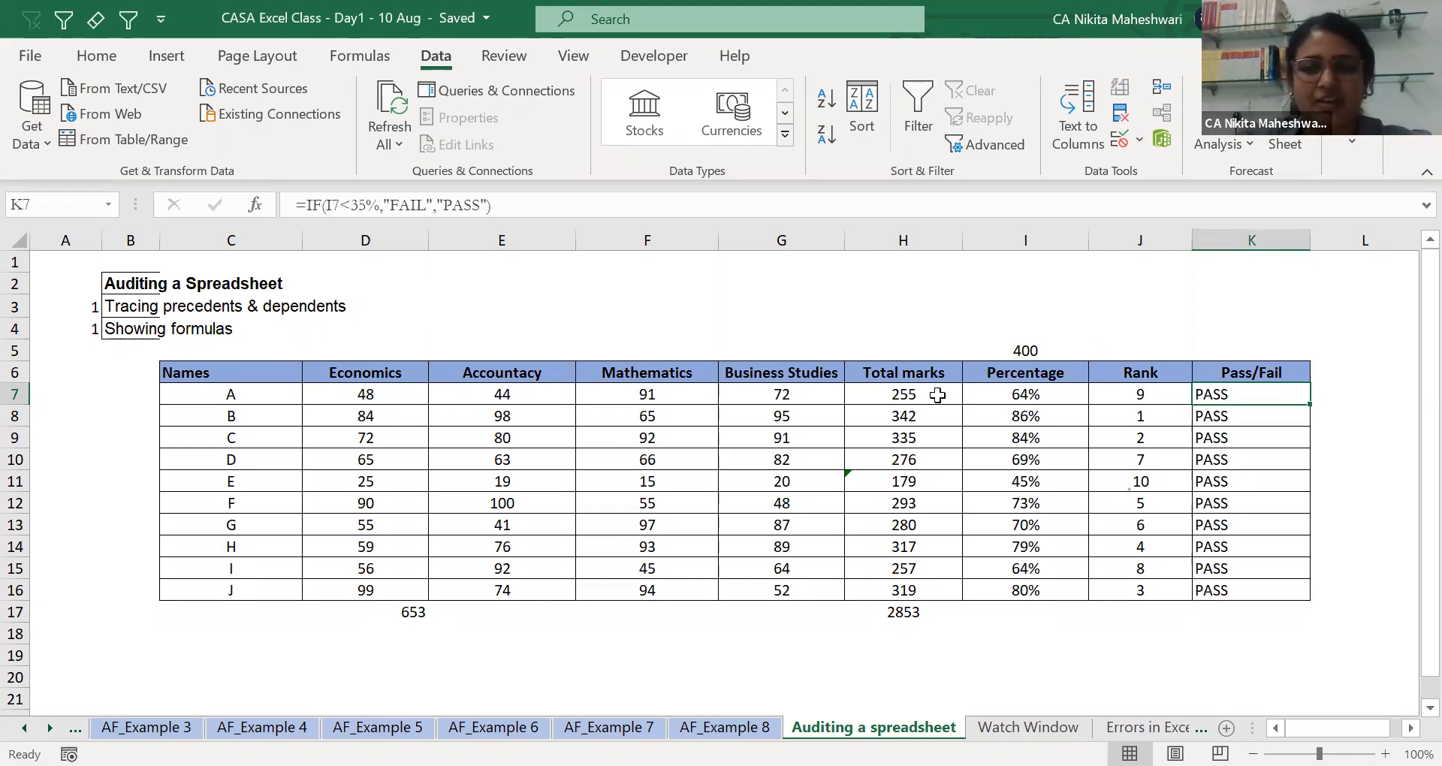
Trace the precedents of student A's total marks in H7 and compare the arrow with the cell's formula.
{"action": "left_click", "coordinate": [872, 391]}
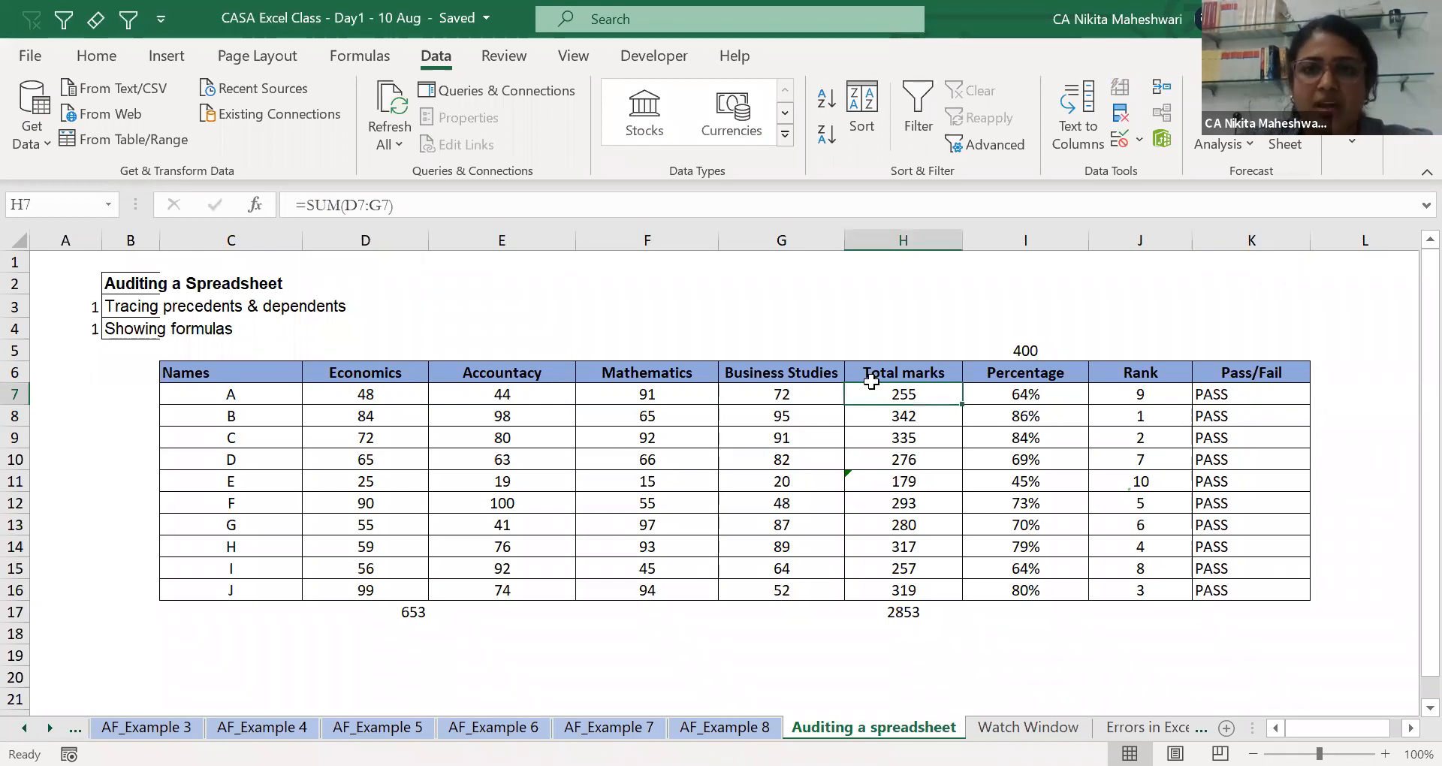
{"action": "left_click", "coordinate": [446, 74]}
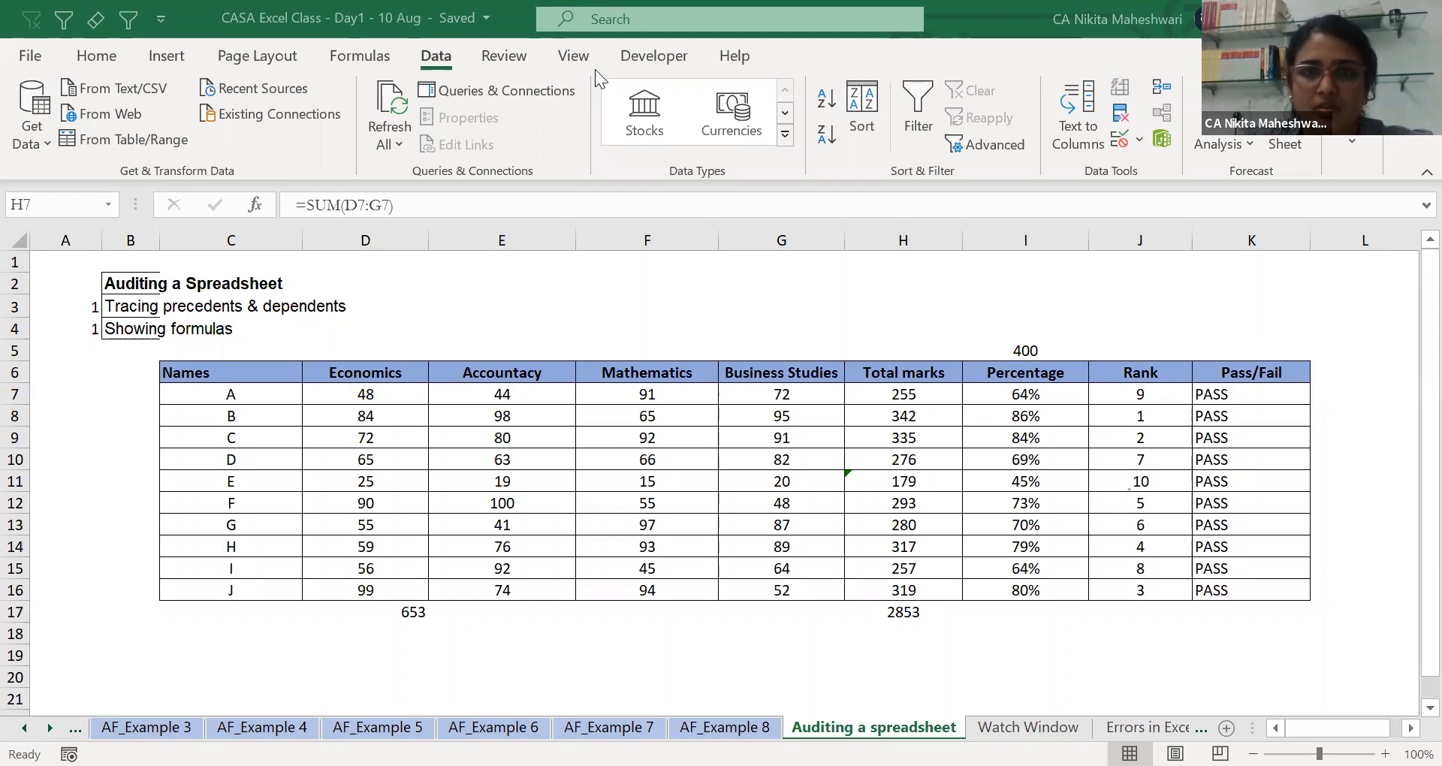
{"action": "left_click", "coordinate": [506, 60]}
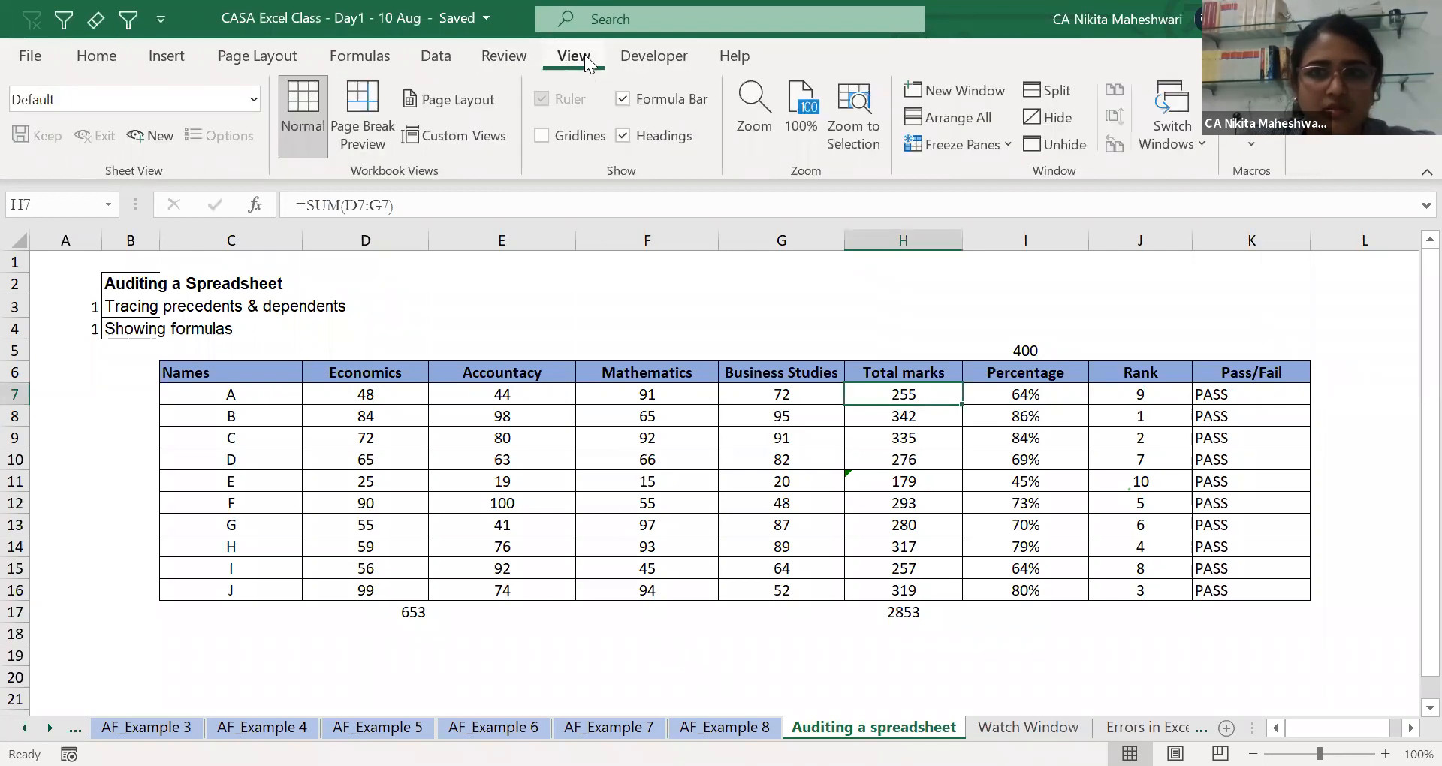
{"action": "left_click", "coordinate": [371, 56]}
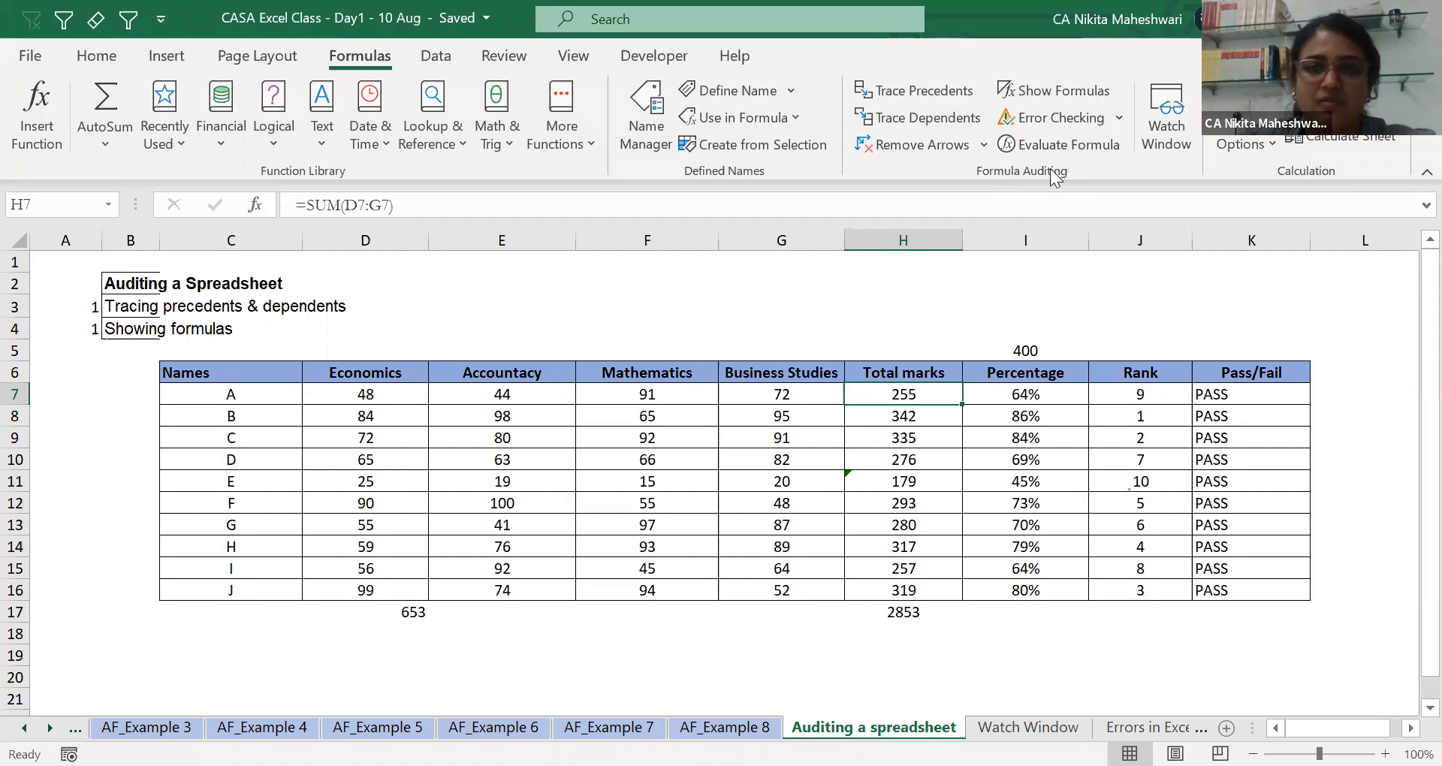
{"action": "left_click", "coordinate": [908, 96]}
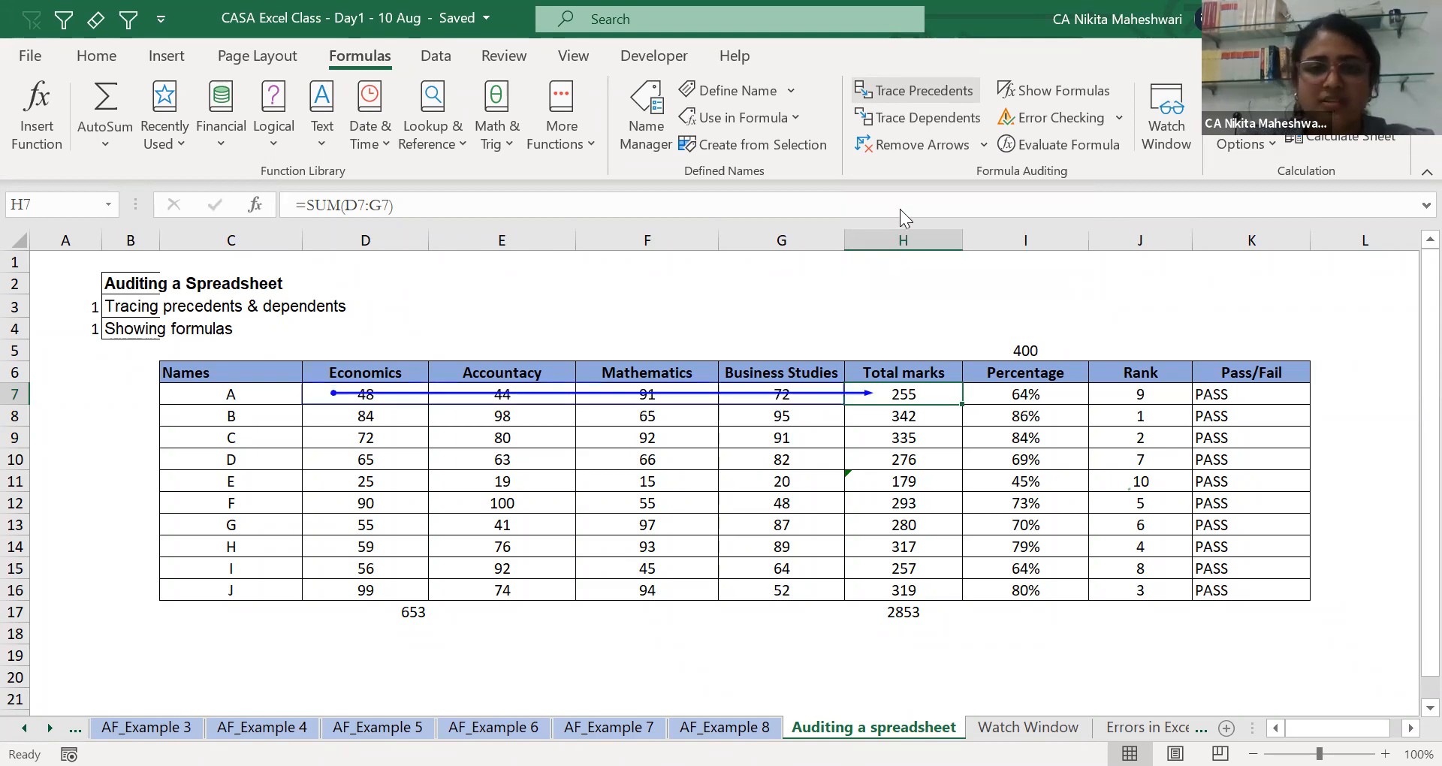
{"action": "double_click", "coordinate": [892, 400]}
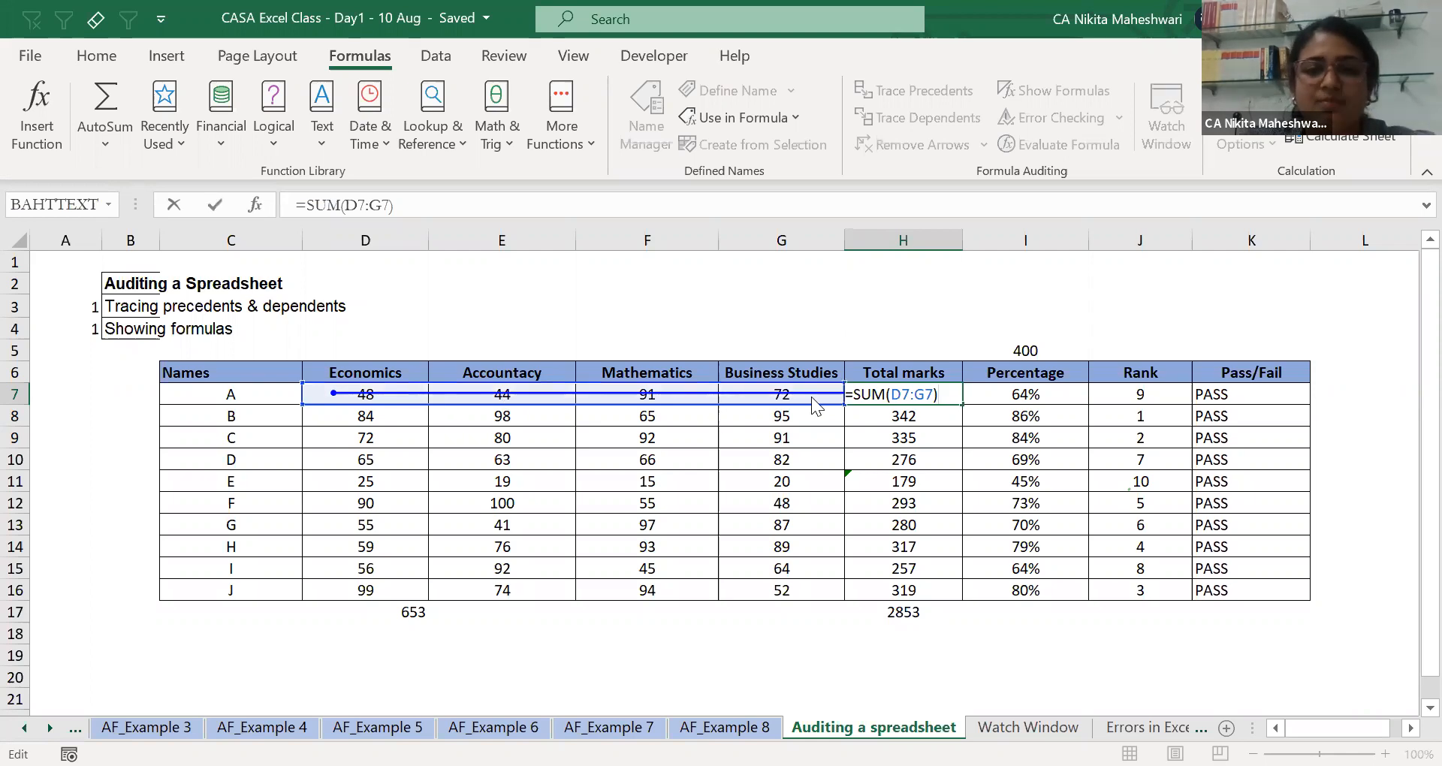
{"action": "key", "text": "Escape"}
{"action": "key", "text": "Down"}
{"action": "key", "text": "Down"}
{"action": "key", "text": "Up"}
{"action": "key", "text": "F2"}
{"action": "type", "text": "+"}
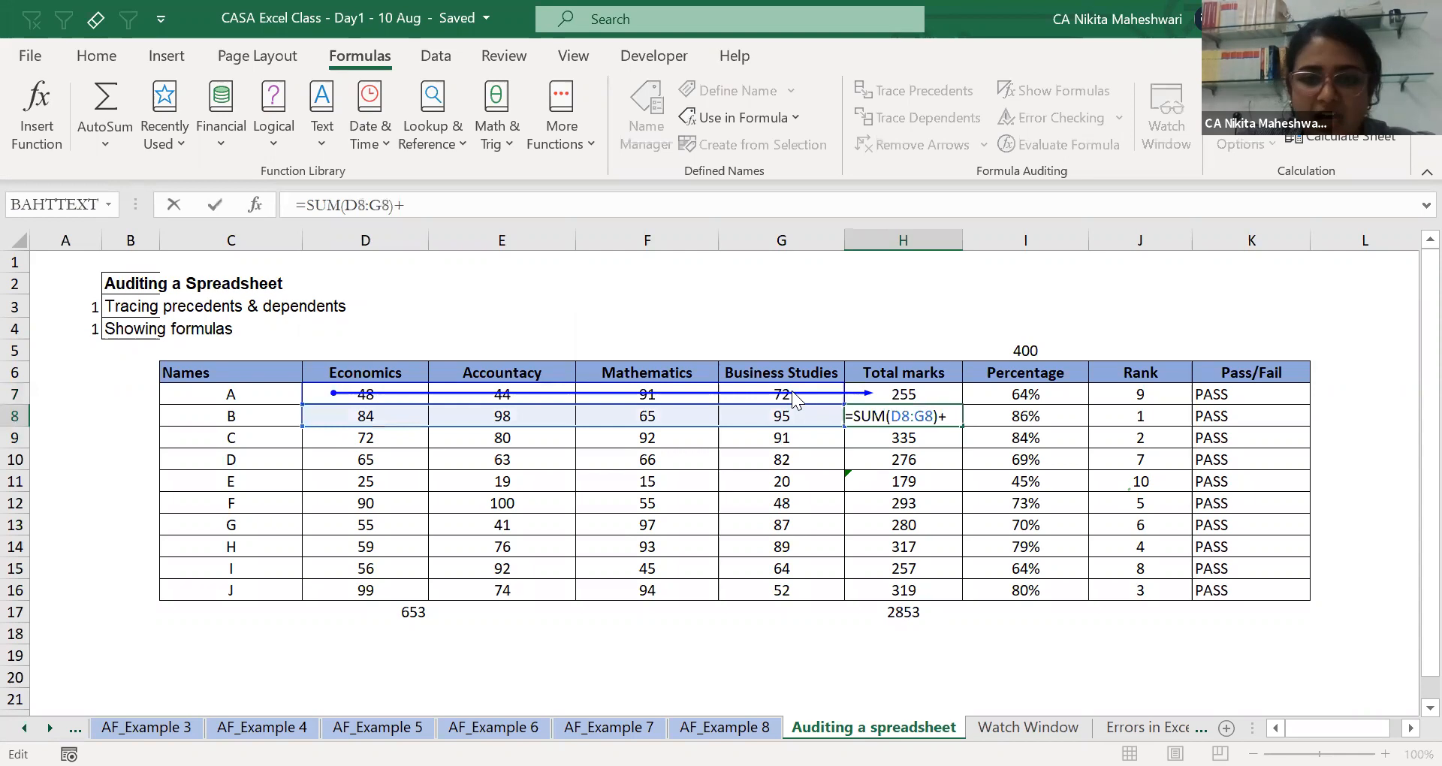
{"action": "key", "text": "Return"}
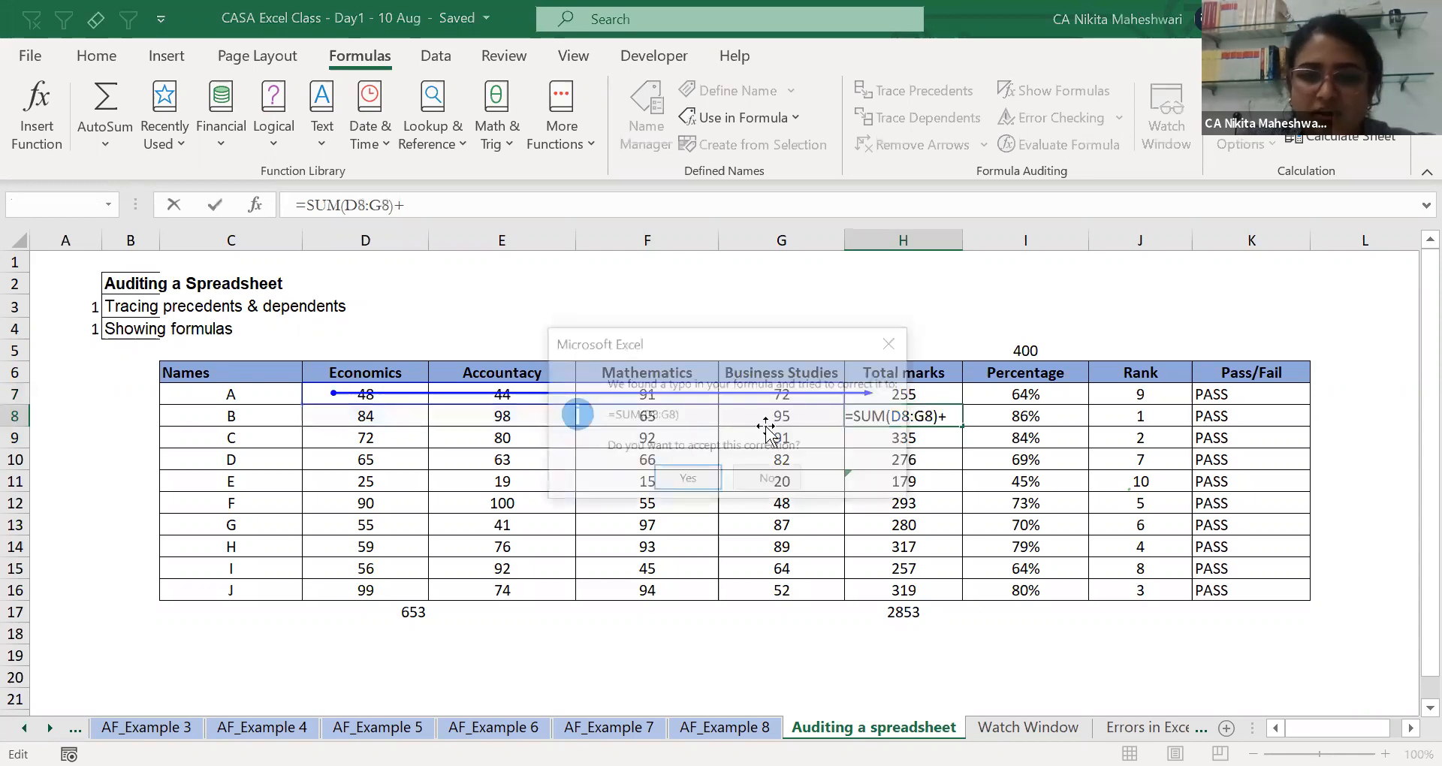
{"action": "key", "text": "Escape"}
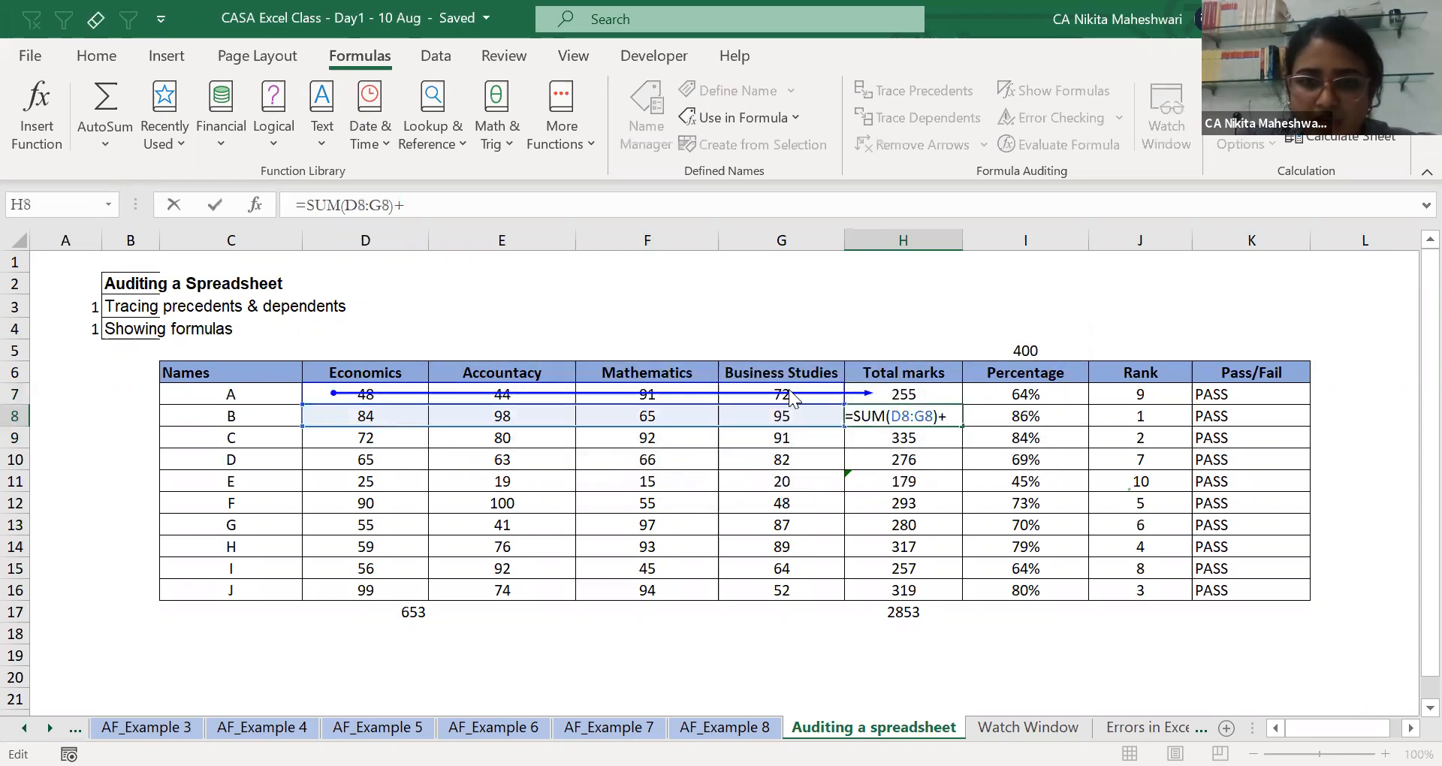
{"action": "key", "text": "Return"}
{"action": "key", "text": "Return"}
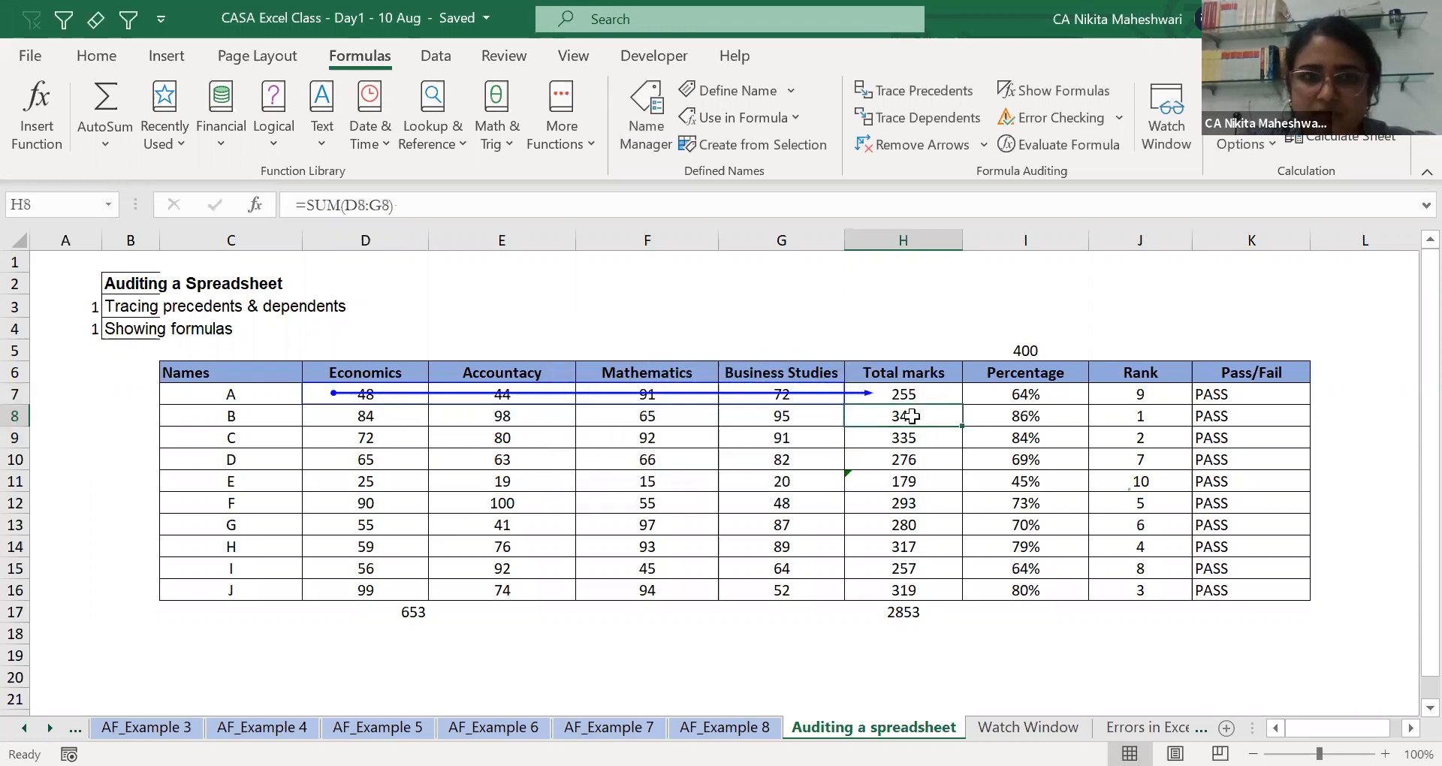
Change student B's total marks formula in H8 to =SUM(D8:G8)+G9.
{"action": "double_click", "coordinate": [912, 416]}
{"action": "type", "text": "+"}
{"action": "left_click", "coordinate": [785, 447]}
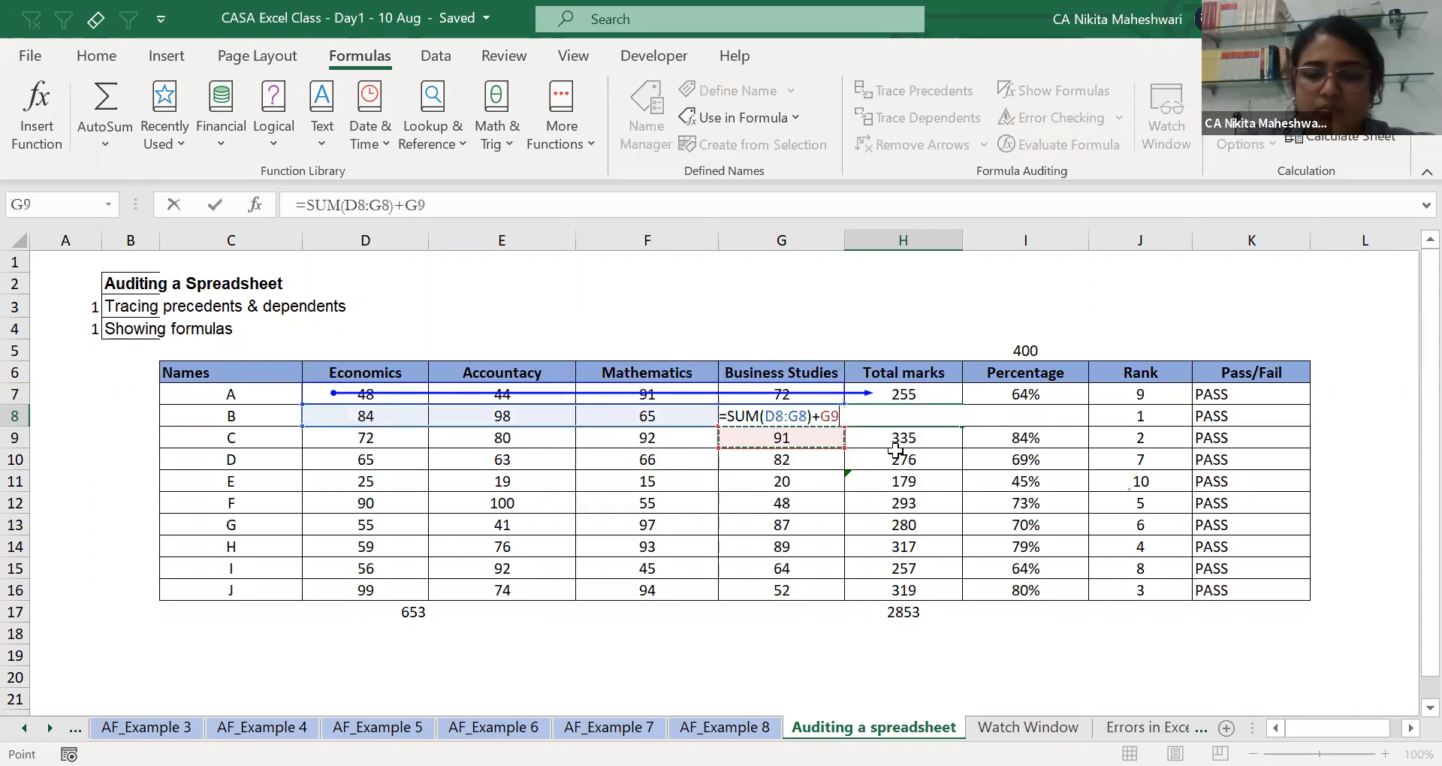
{"action": "key", "text": "Return"}
Trace the precedents of student B's total marks in H8 and examine the arrows from row 8 and G9.
{"action": "key", "text": "Up"}
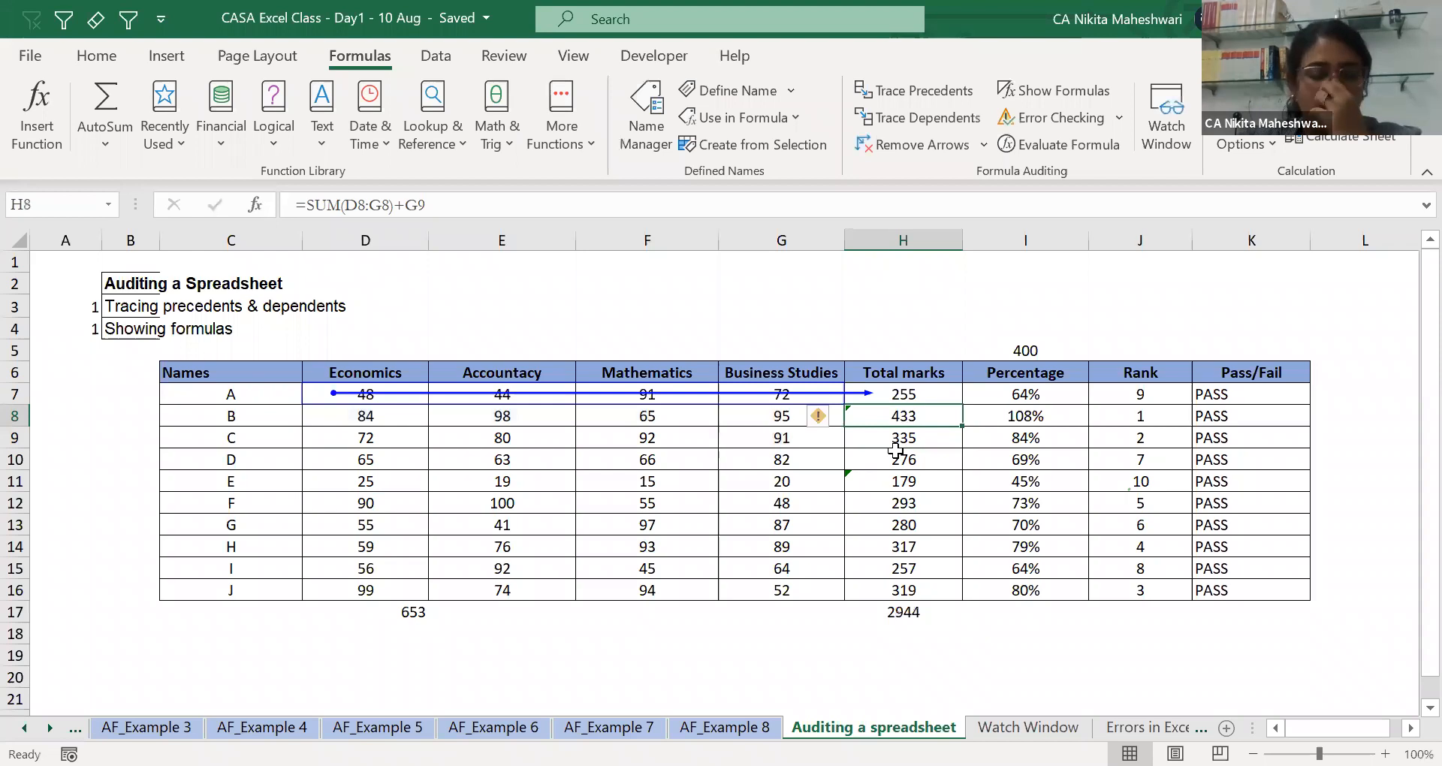
{"action": "left_click", "coordinate": [925, 93]}
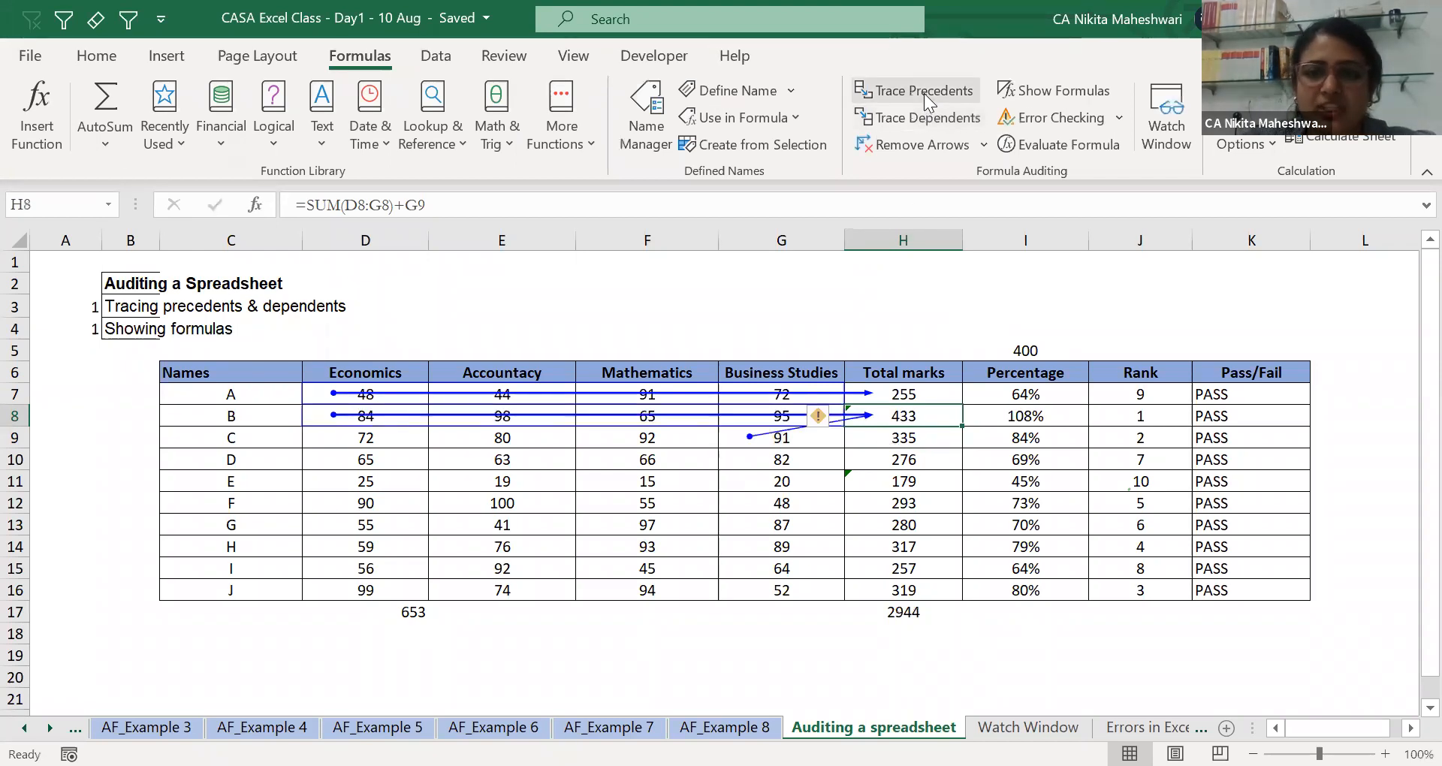
{"action": "left_click", "coordinate": [760, 522]}
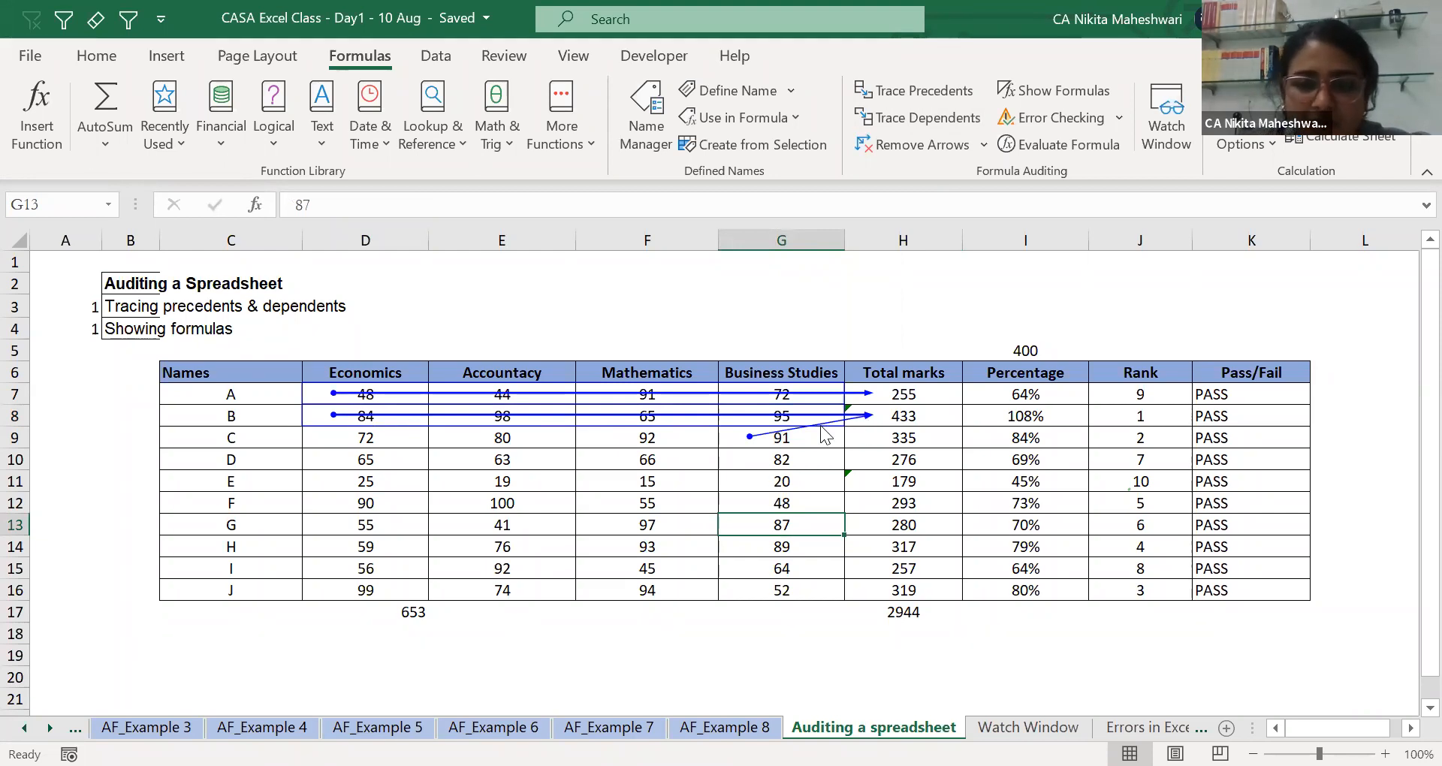
{"action": "scroll", "coordinate": [826, 435], "scroll_direction": "up", "scroll_amount": 1}
{"action": "scroll", "coordinate": [821, 425], "scroll_direction": "up", "scroll_amount": 2}
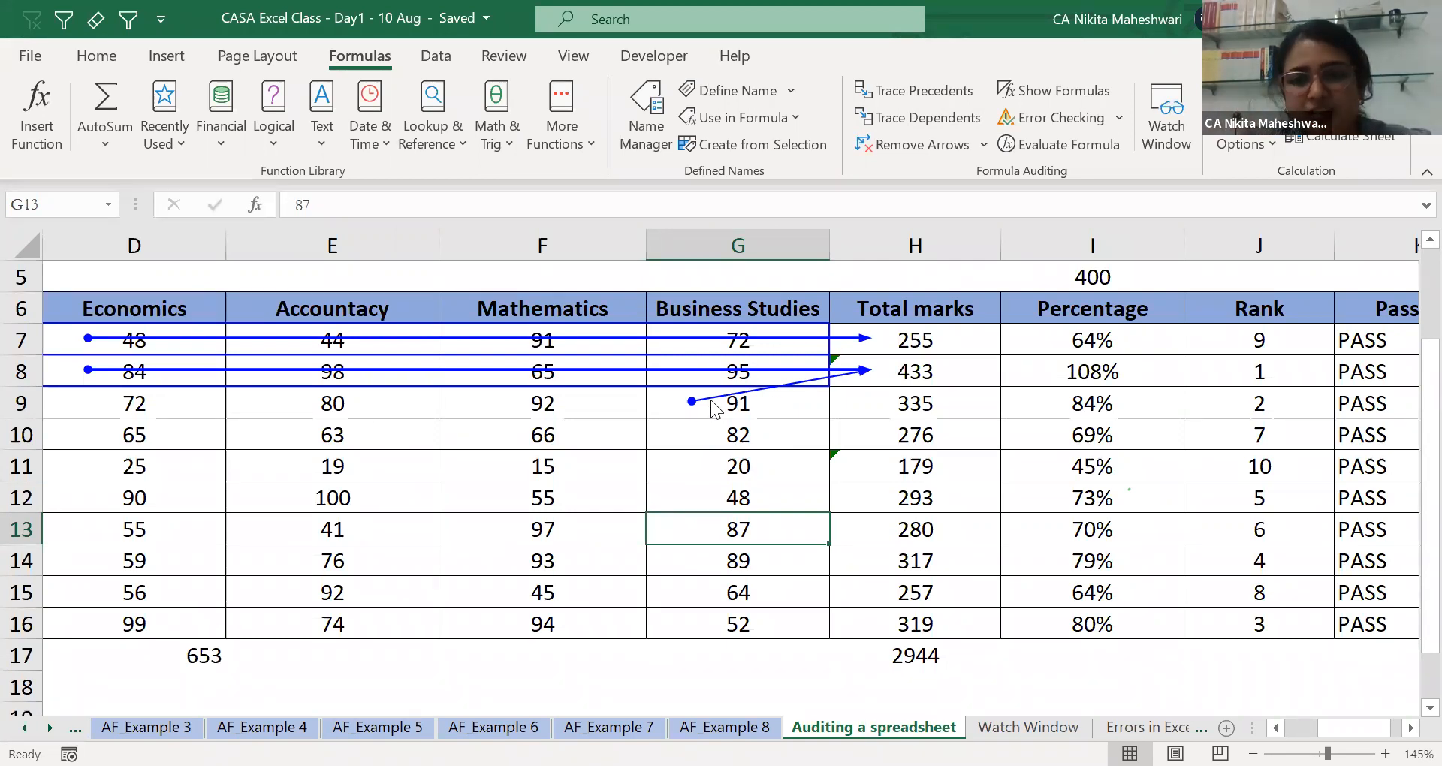
Inspect the error warning on H8 and its available options, then dismiss them without choosing any.
{"action": "left_click", "coordinate": [907, 368]}
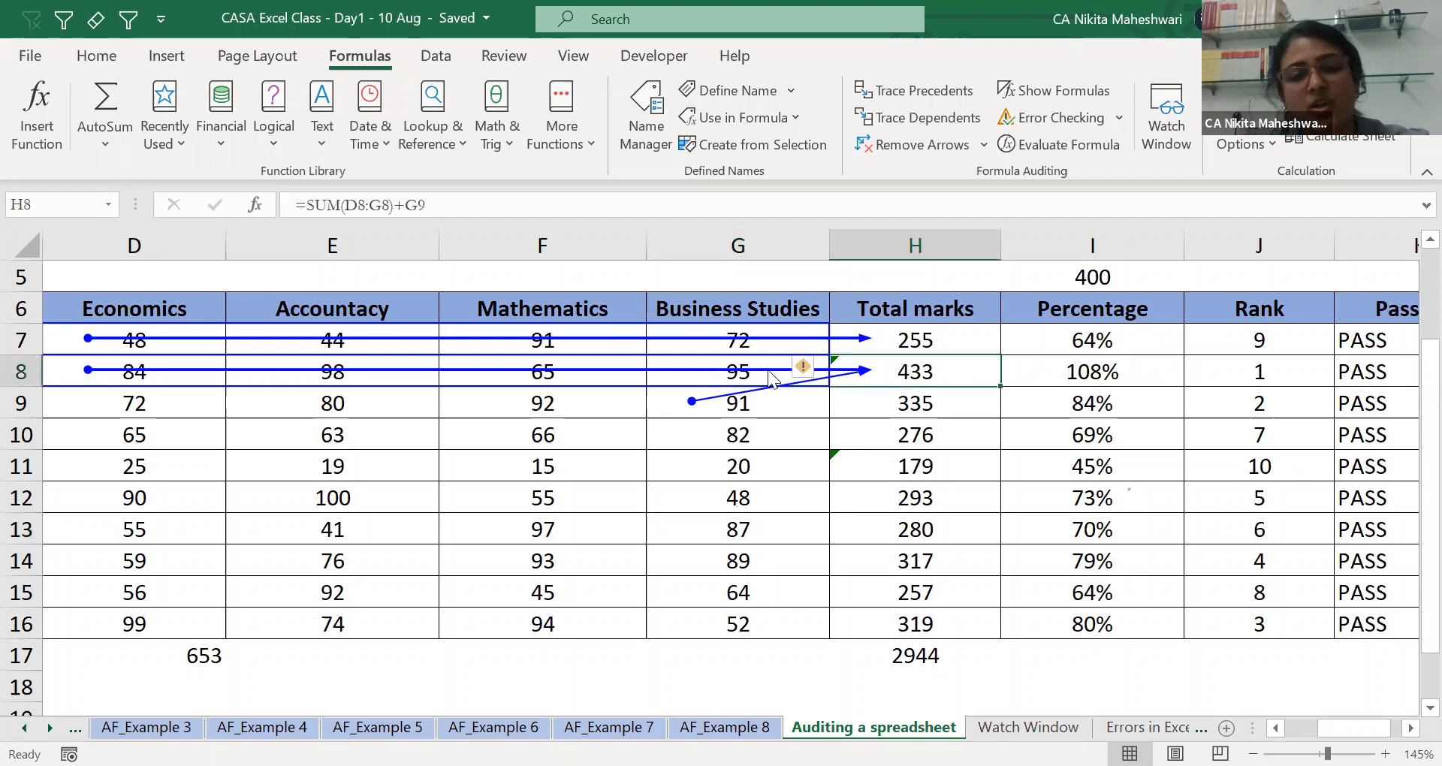
{"action": "mouse_move", "coordinate": [803, 369]}
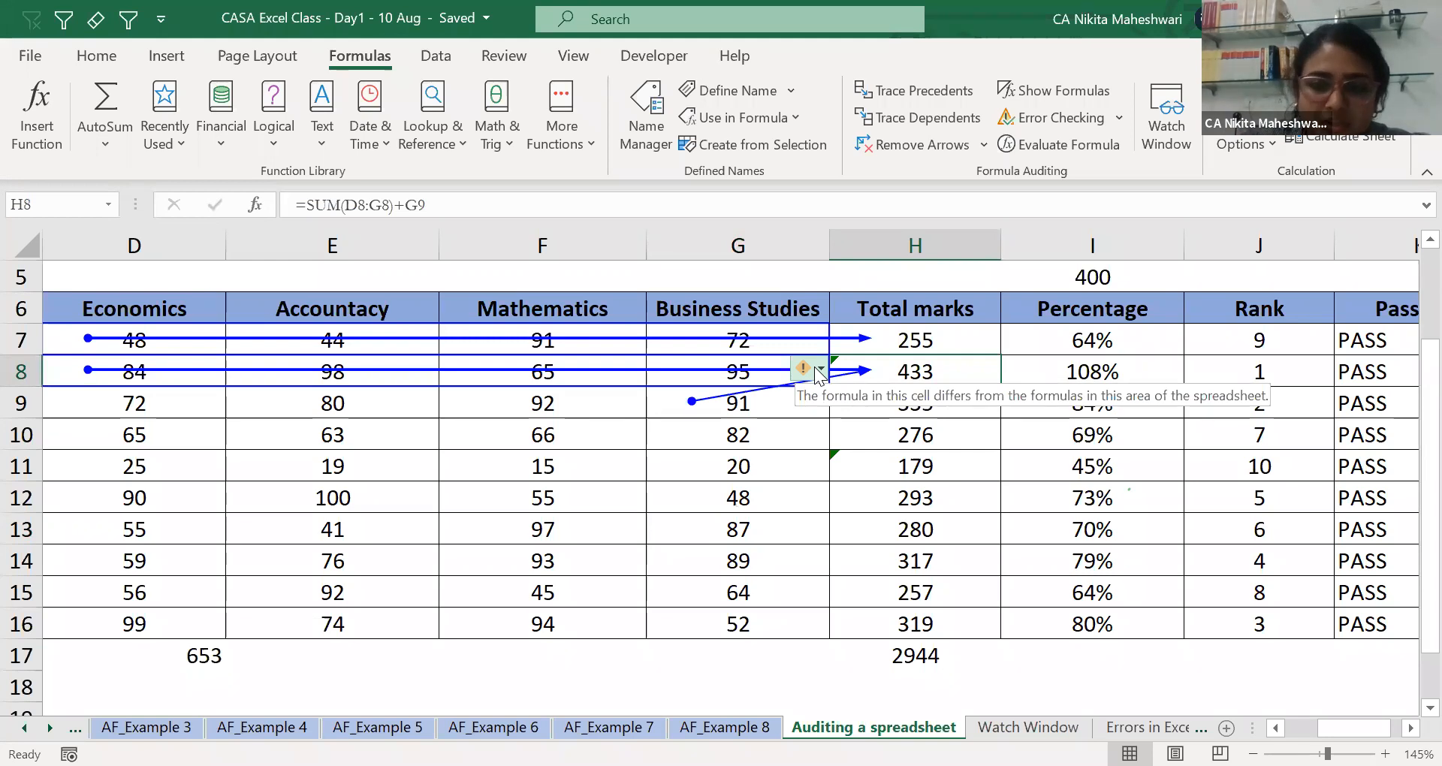
{"action": "left_click", "coordinate": [820, 372]}
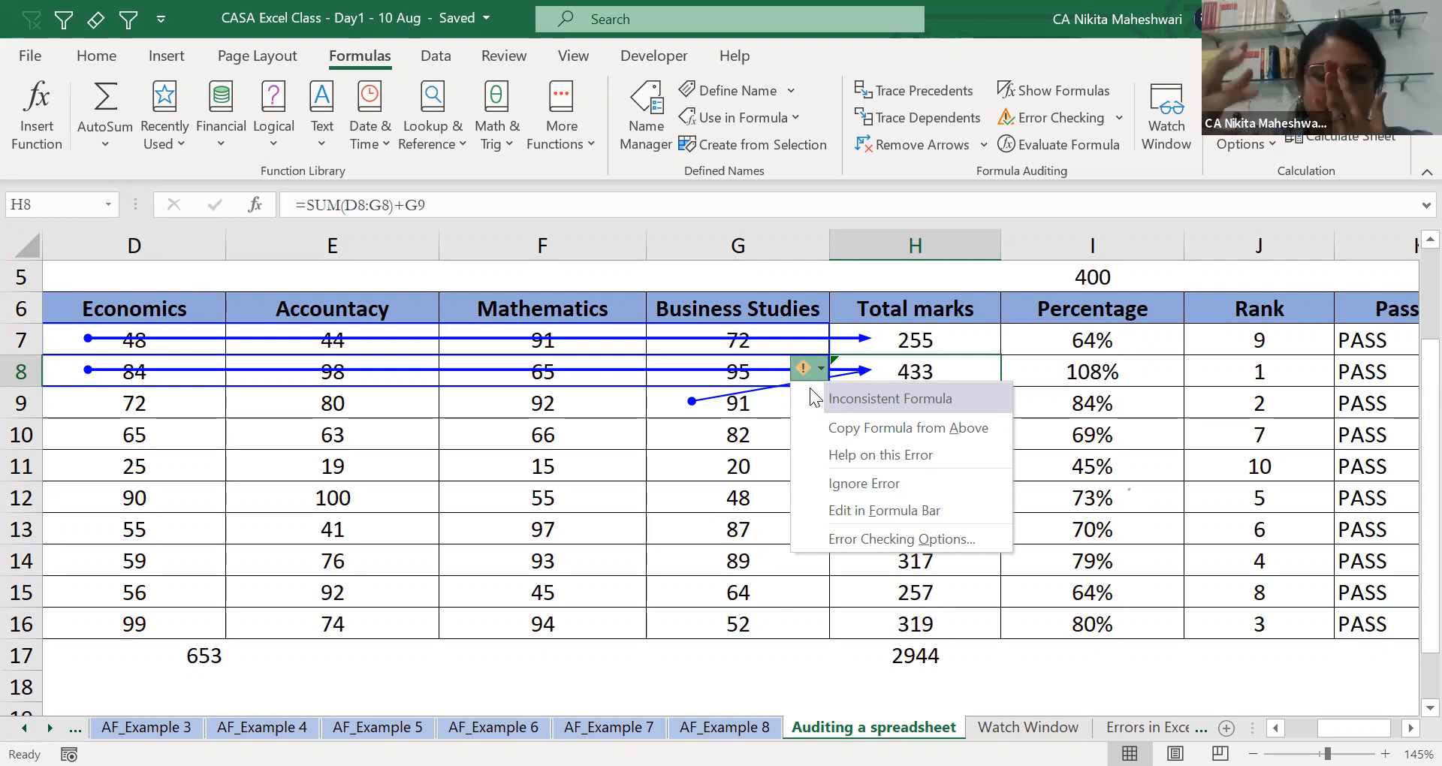
{"action": "key", "text": "Escape"}
{"action": "key", "text": "Up"}
{"action": "key", "text": "Down"}
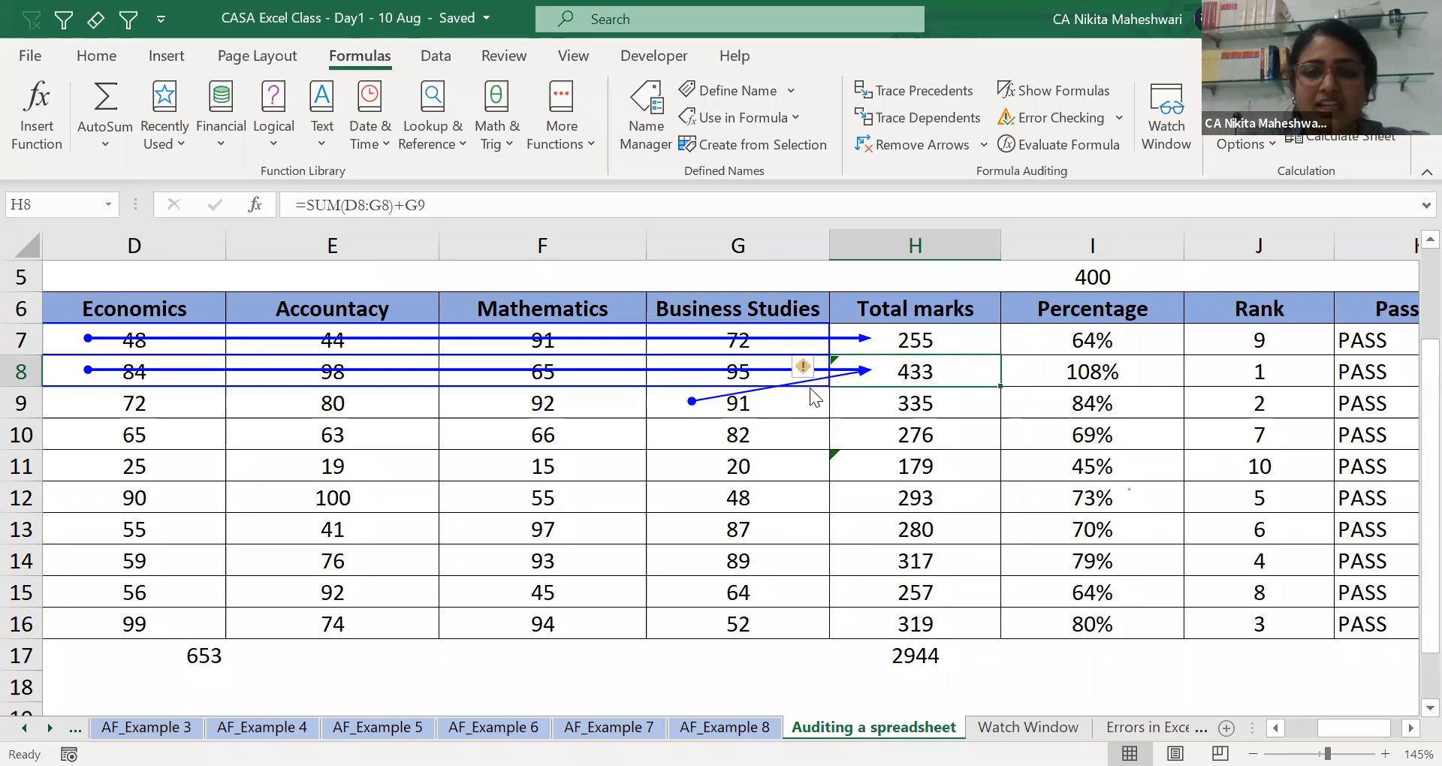
Change student B's total marks formula in H8 to =SUM(D8:G8) and trace the cell's precedents again.
{"action": "key", "text": "F2"}
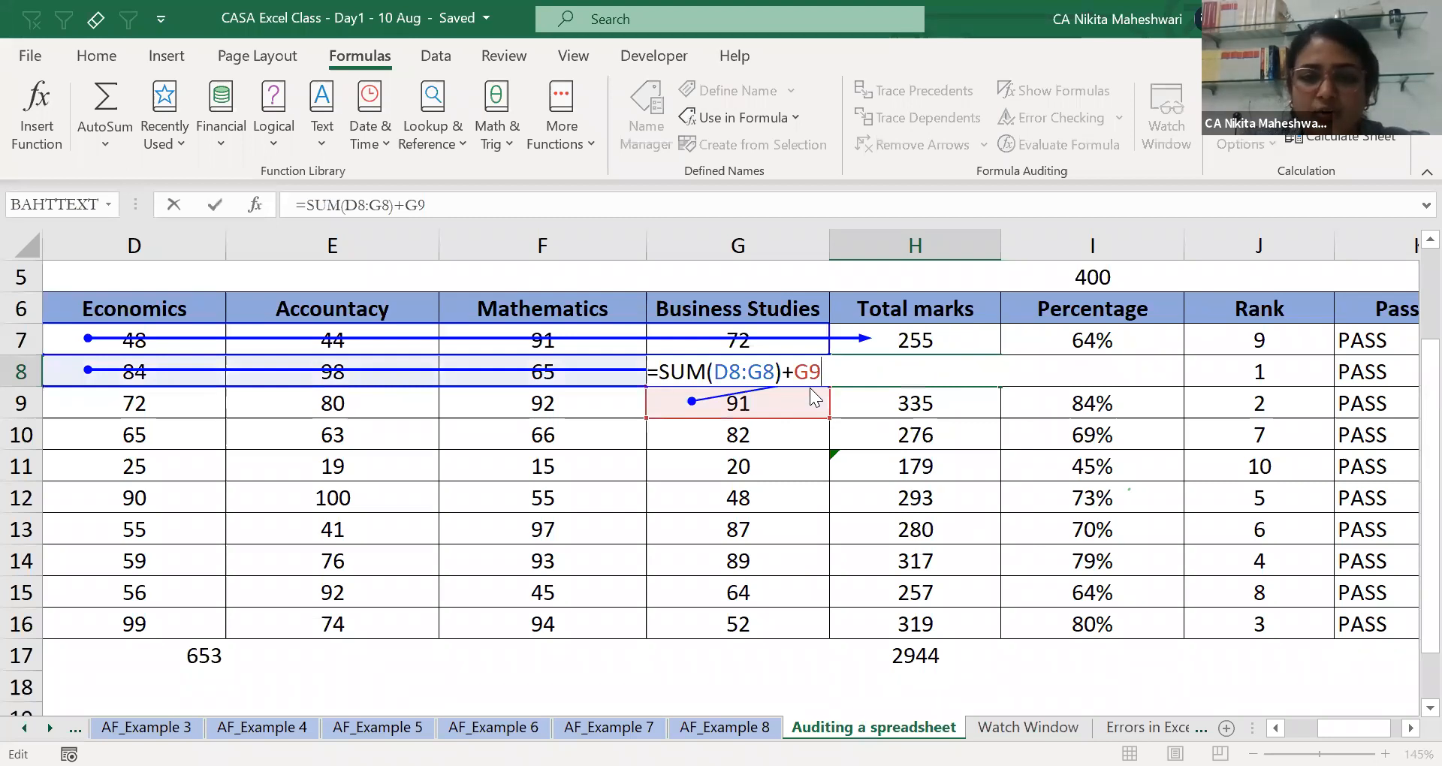
{"action": "key", "text": "BackSpace"}
{"action": "key", "text": "BackSpace"}
{"action": "key", "text": "BackSpace"}
{"action": "key", "text": "ctrl+Return"}
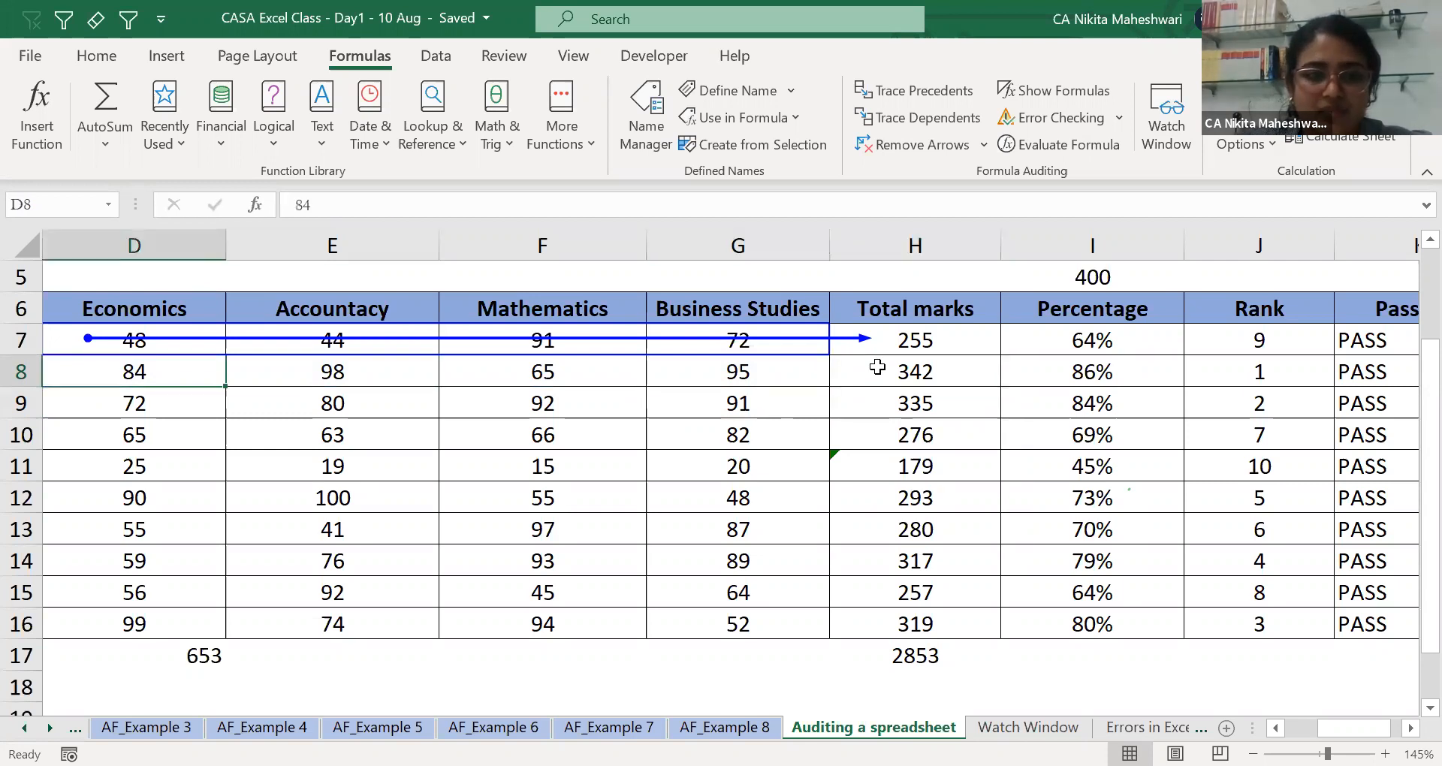
{"action": "scroll", "coordinate": [877, 366], "scroll_direction": "left", "scroll_amount": 1}
{"action": "left_click", "coordinate": [930, 91]}
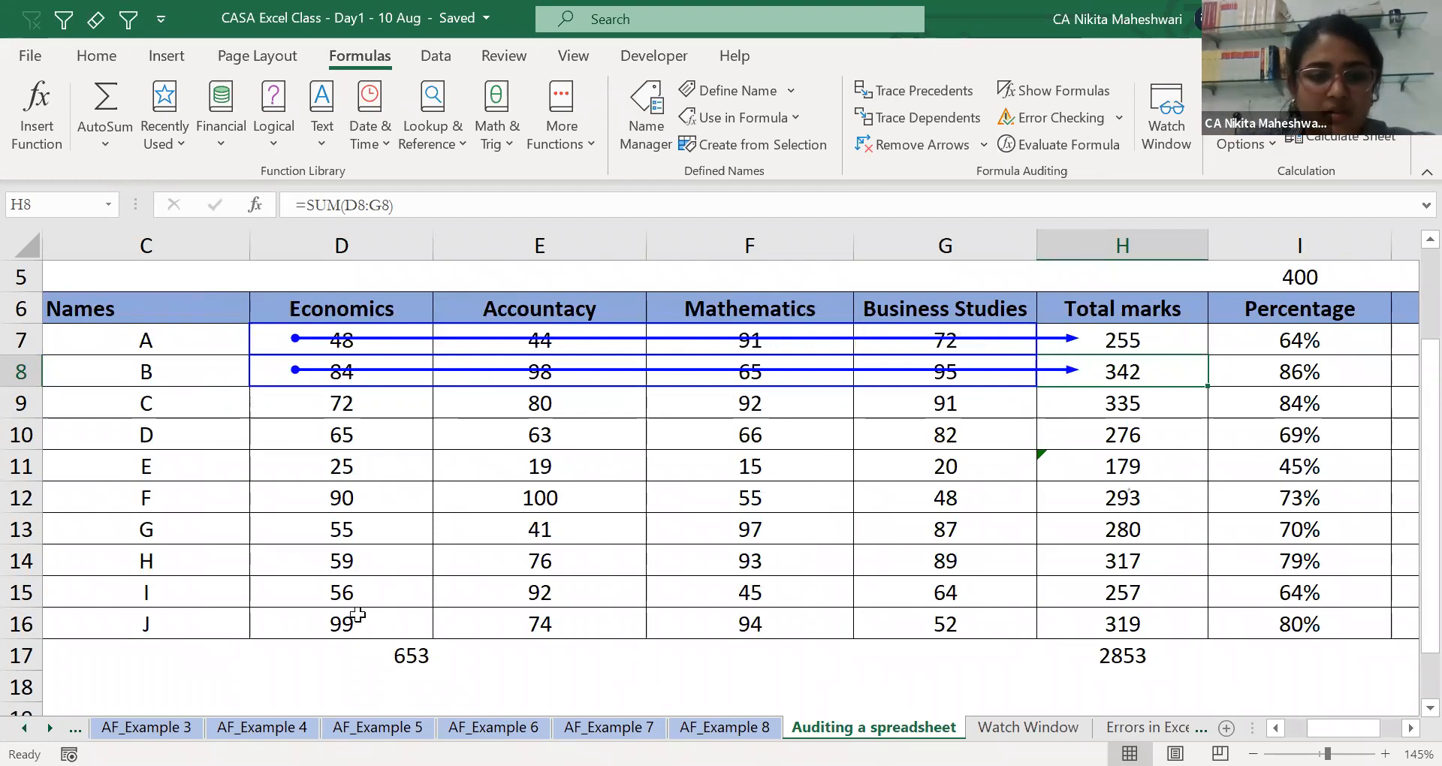
Check the formulas in H12 and the row 17 Economics total, and trace the dependents of student F's Economics mark in D12.
{"action": "left_click", "coordinate": [365, 497]}
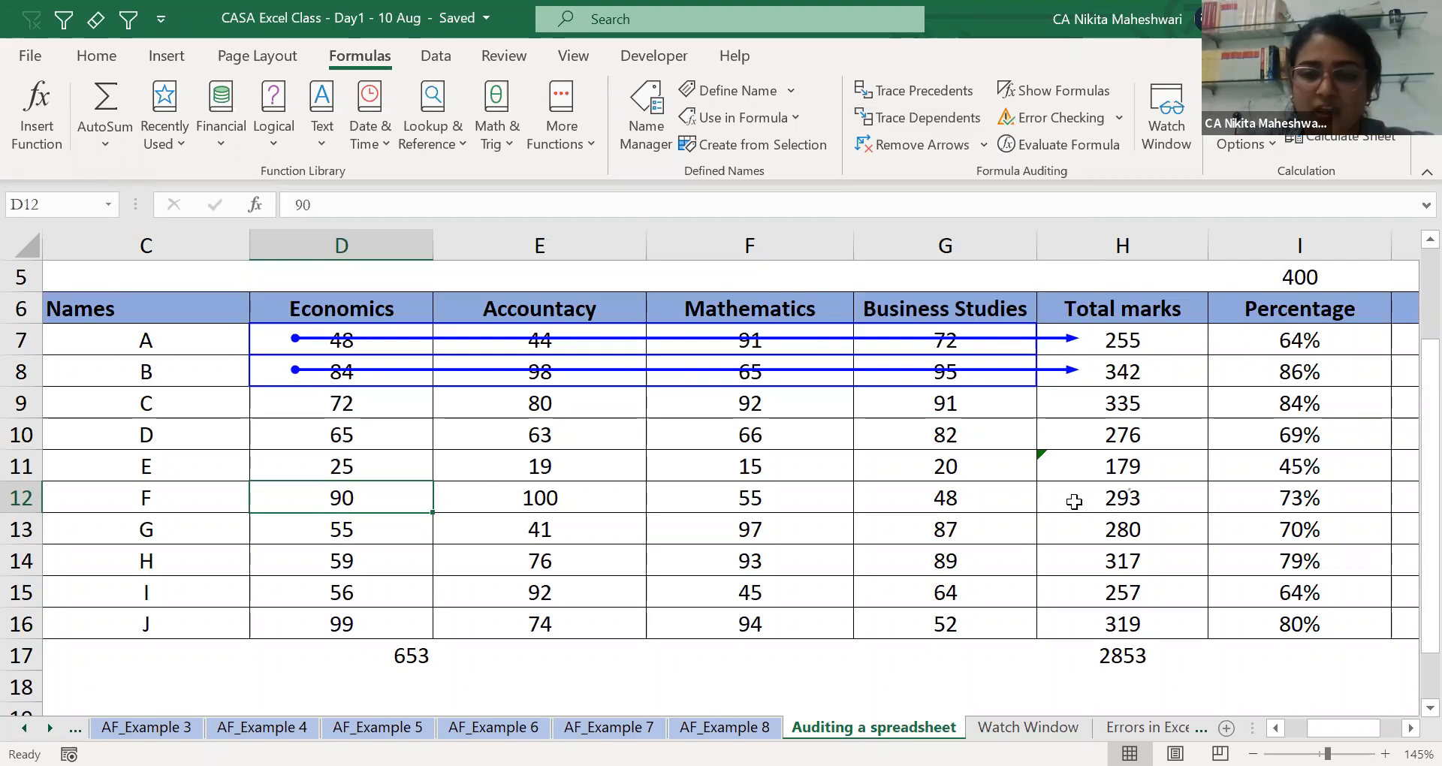
{"action": "left_click", "coordinate": [1076, 502]}
{"action": "key", "text": "F2"}
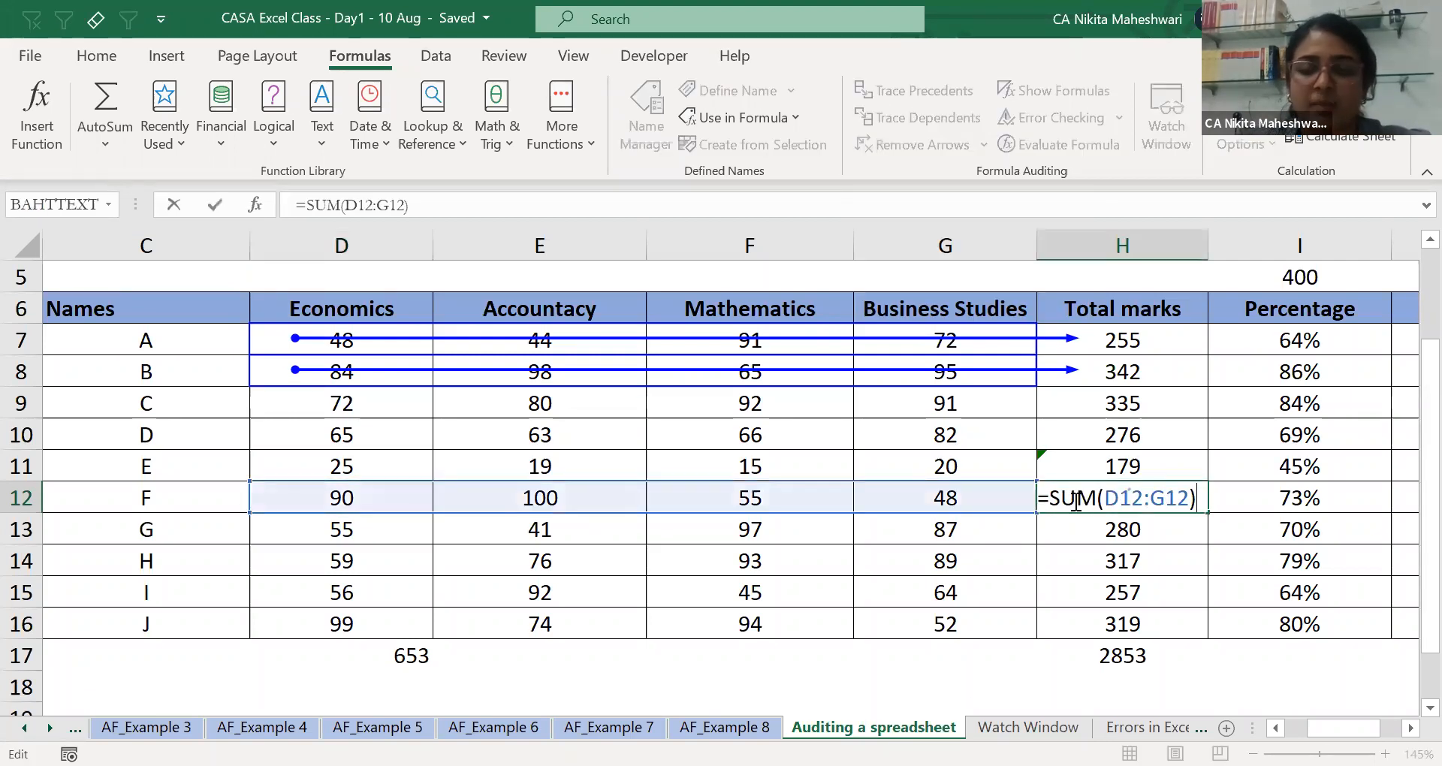
{"action": "key", "text": "Escape"}
{"action": "left_click", "coordinate": [422, 655]}
{"action": "key", "text": "F2"}
{"action": "key", "text": "Escape"}
{"action": "left_click", "coordinate": [373, 490]}
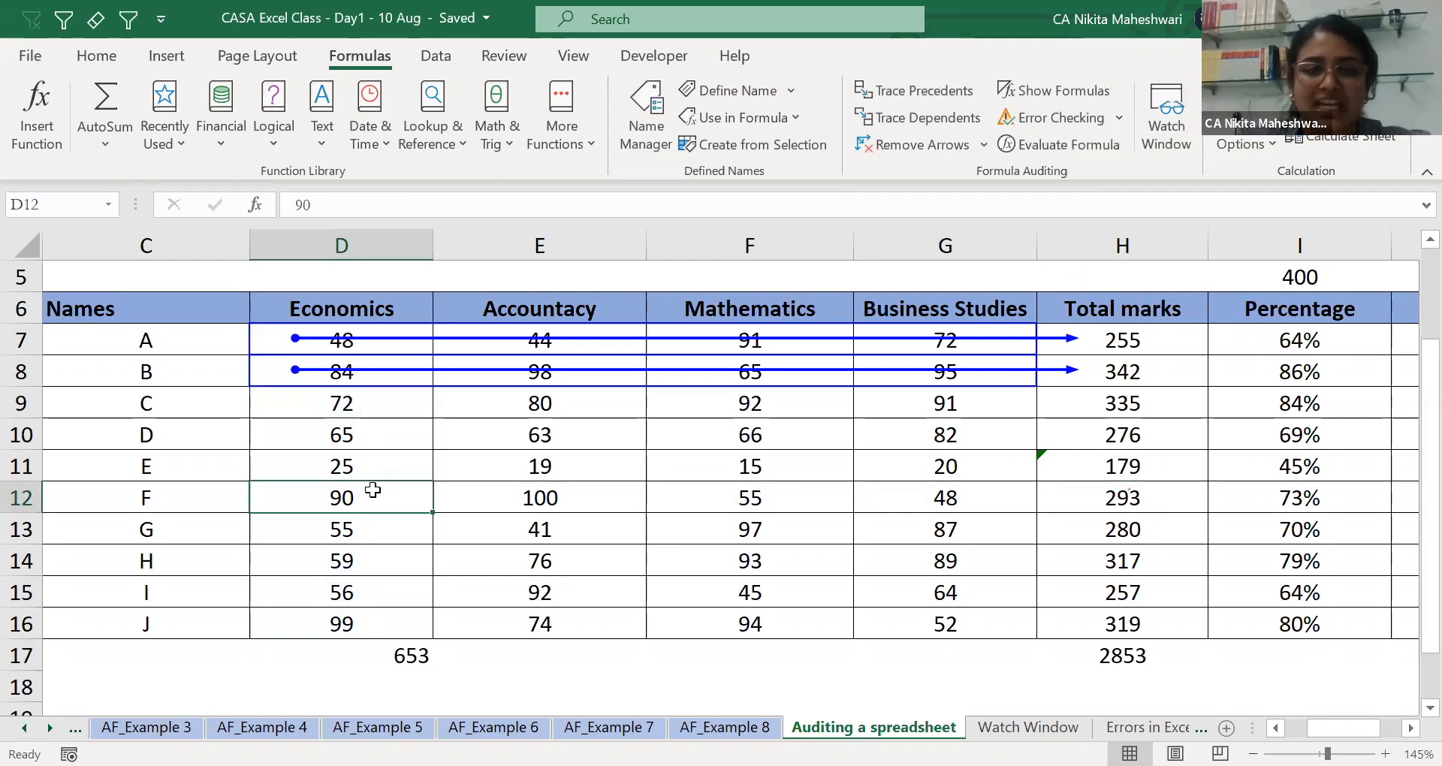
{"action": "left_click", "coordinate": [957, 114]}
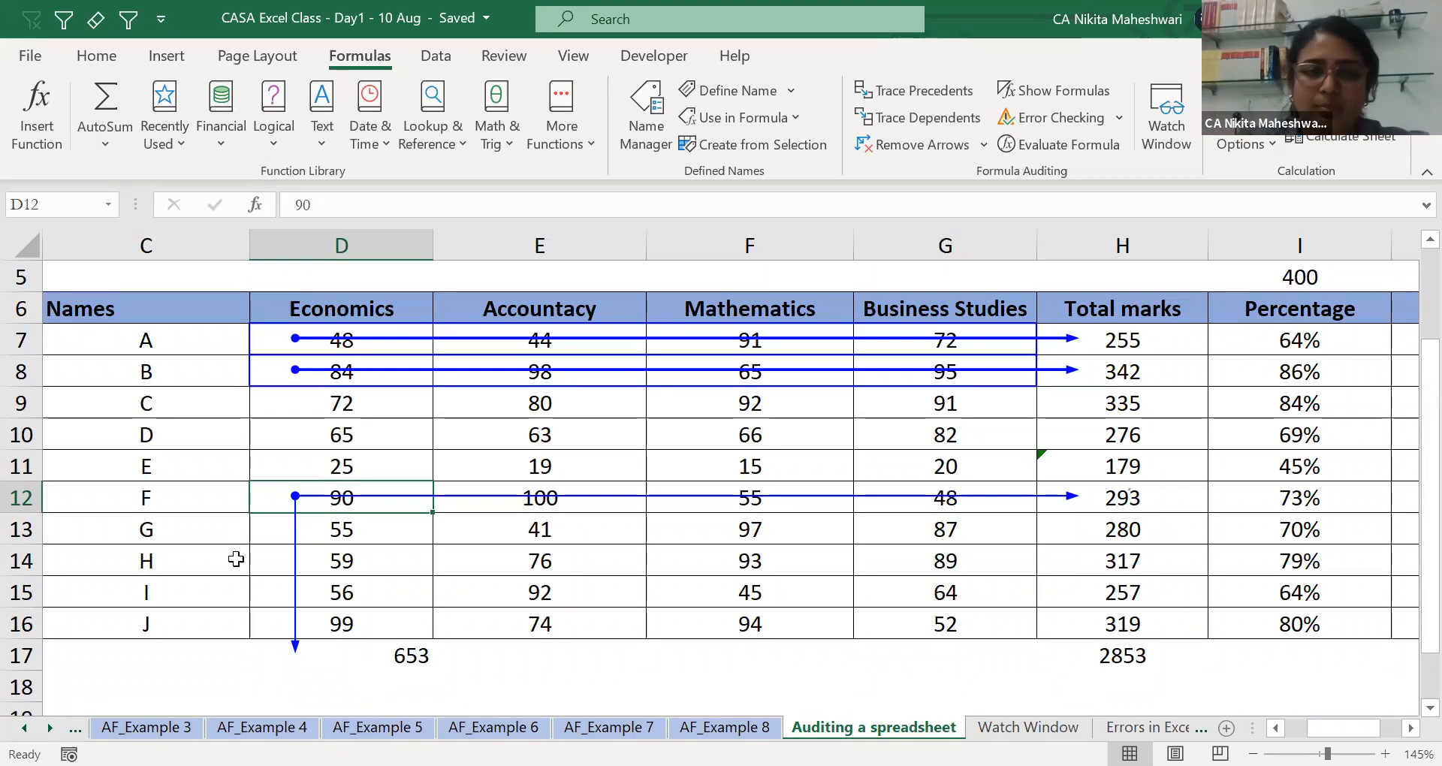
Trace the dependents of student E's Economics mark in D11.
{"action": "left_click", "coordinate": [303, 464]}
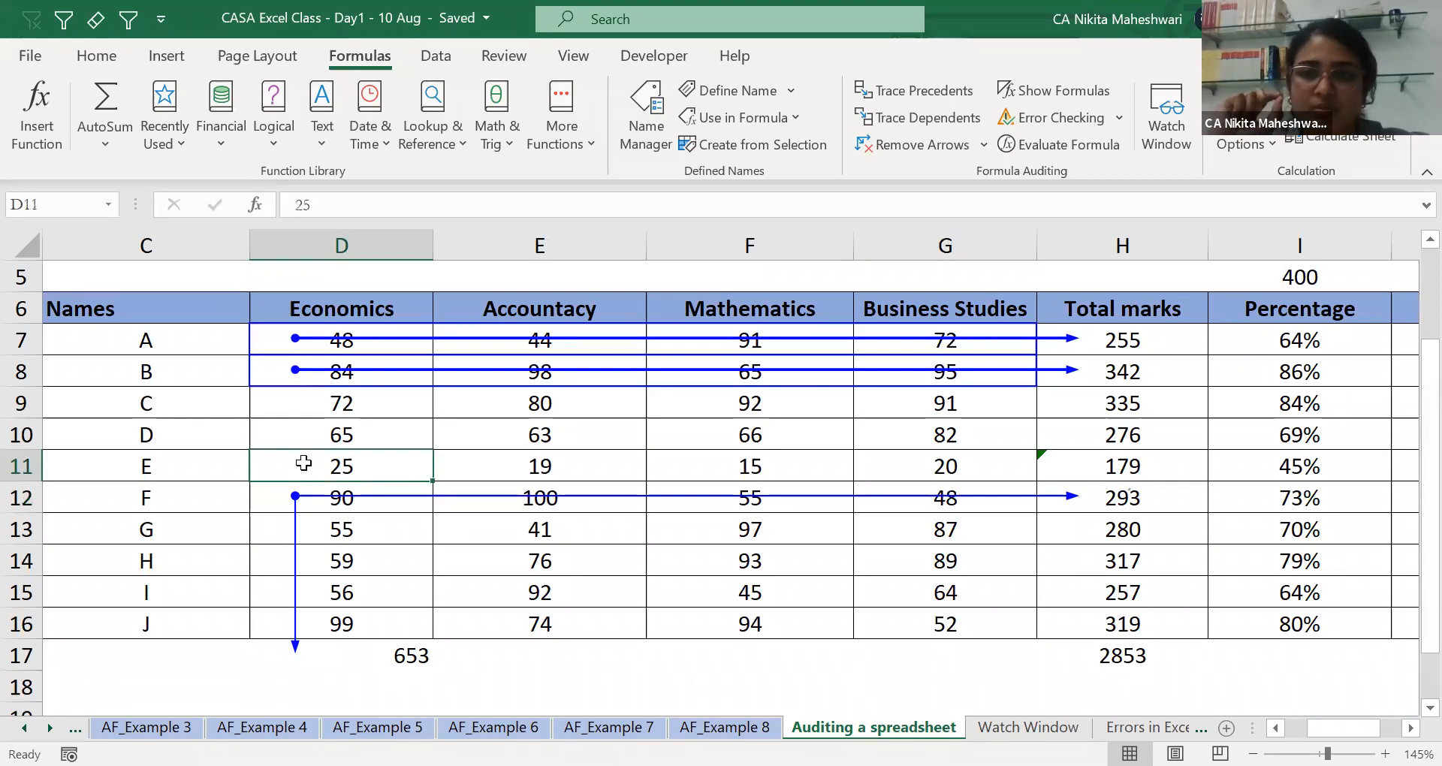
{"action": "left_click", "coordinate": [918, 120]}
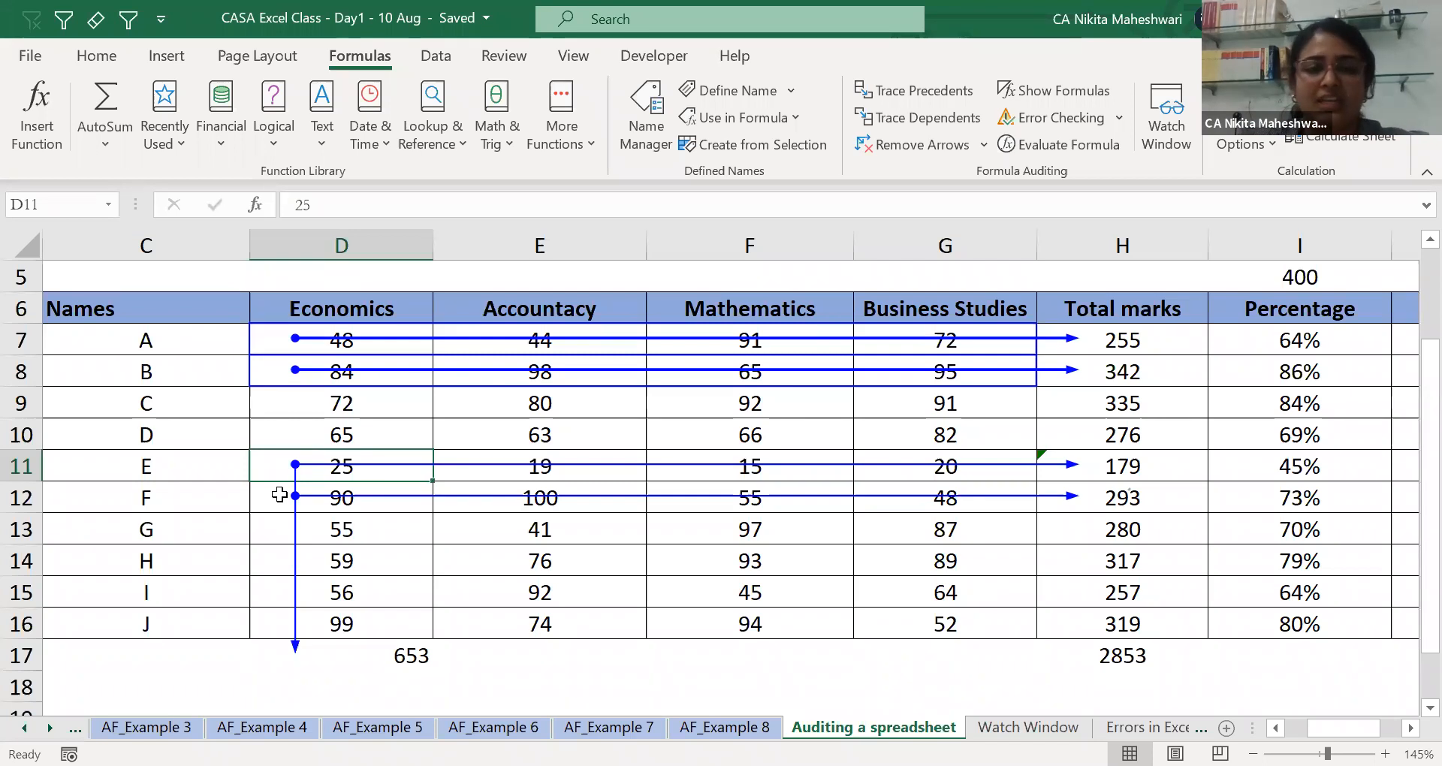
Set student E's Economics mark in D11 to 40 to test its dependent cells, and undo the change.
{"action": "type", "text": "40"}
{"action": "key", "text": "Return"}
{"action": "key", "text": "Up"}
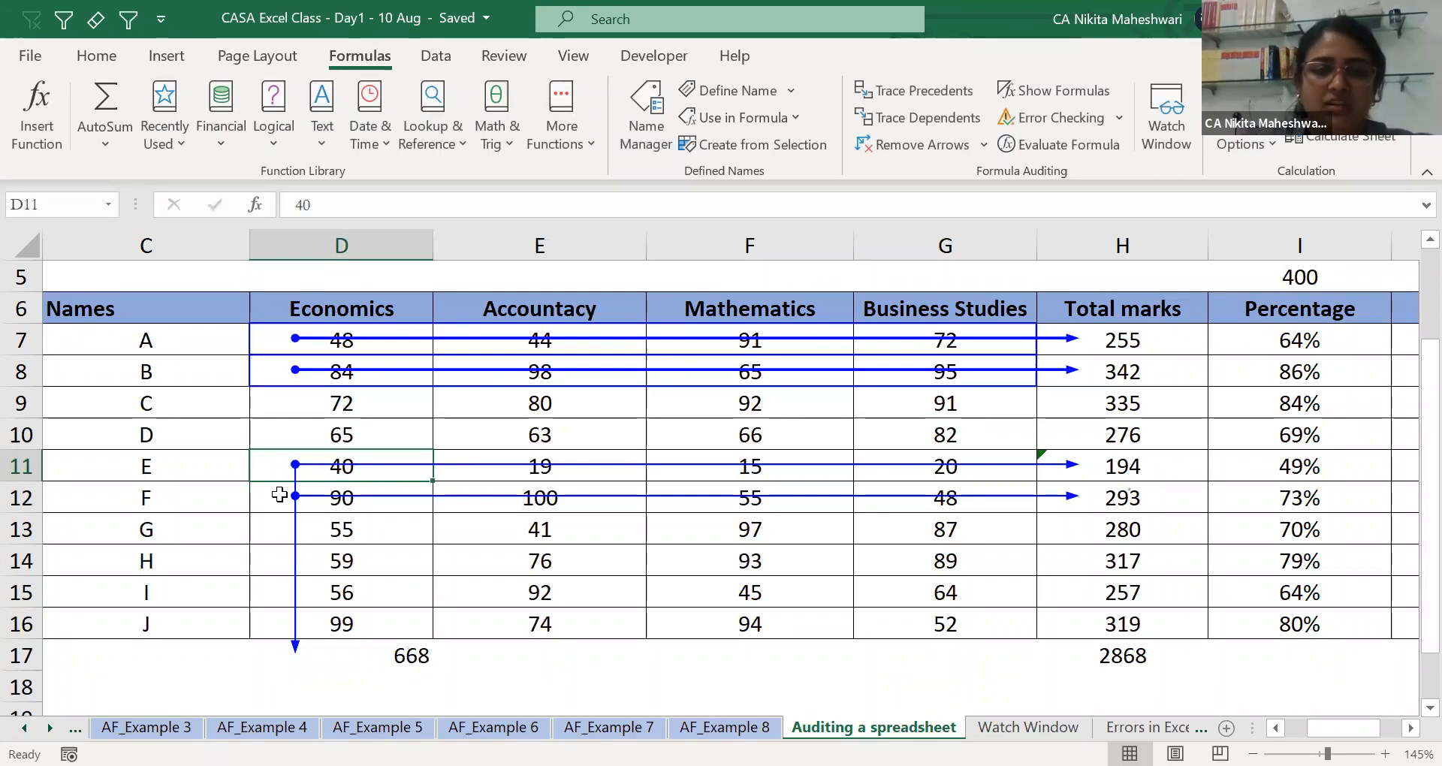
{"action": "key", "text": "ctrl+z"}
Trace the precedents of the overall total marks sum in H17.
{"action": "key", "text": "Right"}
{"action": "key", "text": "Right"}
{"action": "key", "text": "Right"}
{"action": "key", "text": "Right"}
{"action": "key", "text": "Right"}
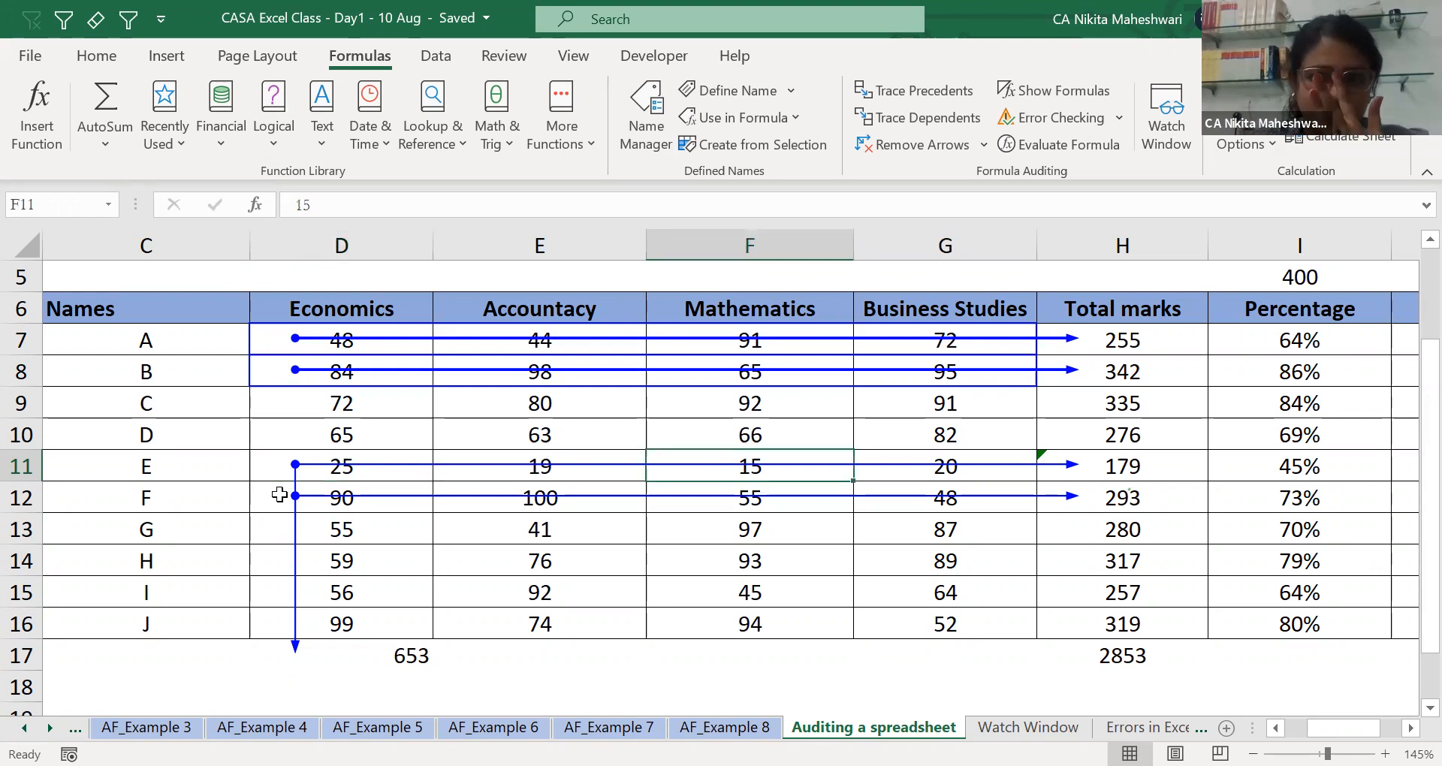
{"action": "key", "text": "Left"}
{"action": "key", "text": "ctrl+Down"}
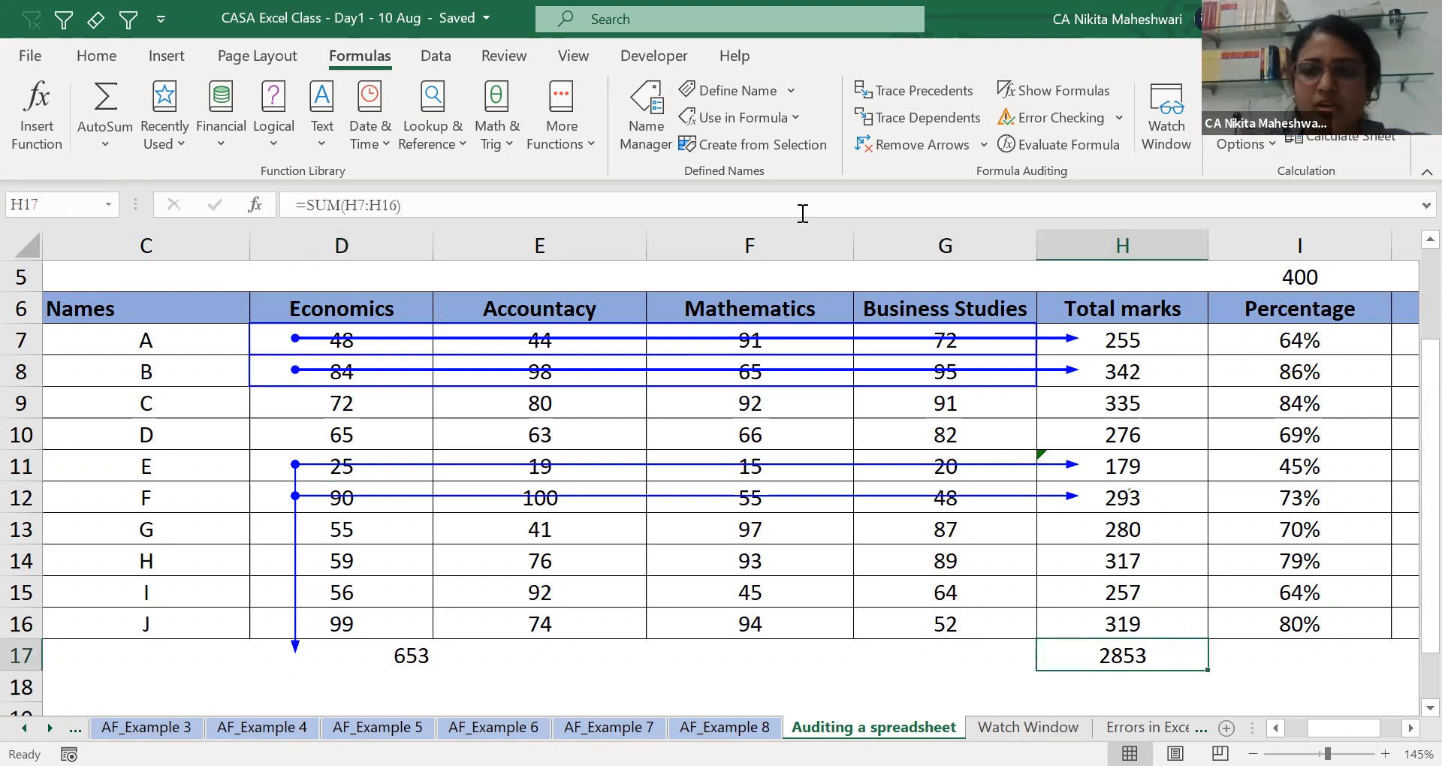
{"action": "left_click", "coordinate": [941, 90]}
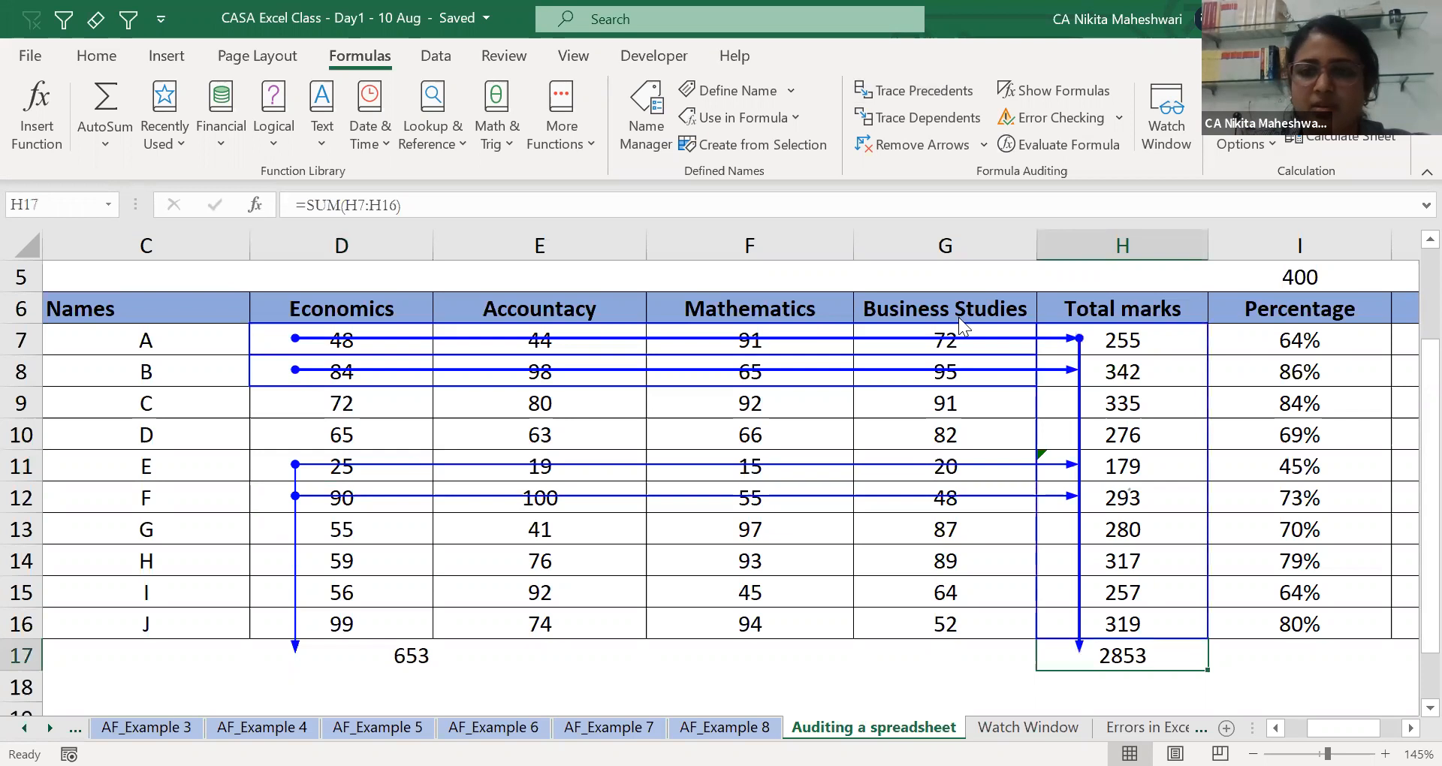
Remove all precedent and dependent arrows from the marks table.
{"action": "scroll", "coordinate": [958, 317], "scroll_direction": "up", "scroll_amount": 2}
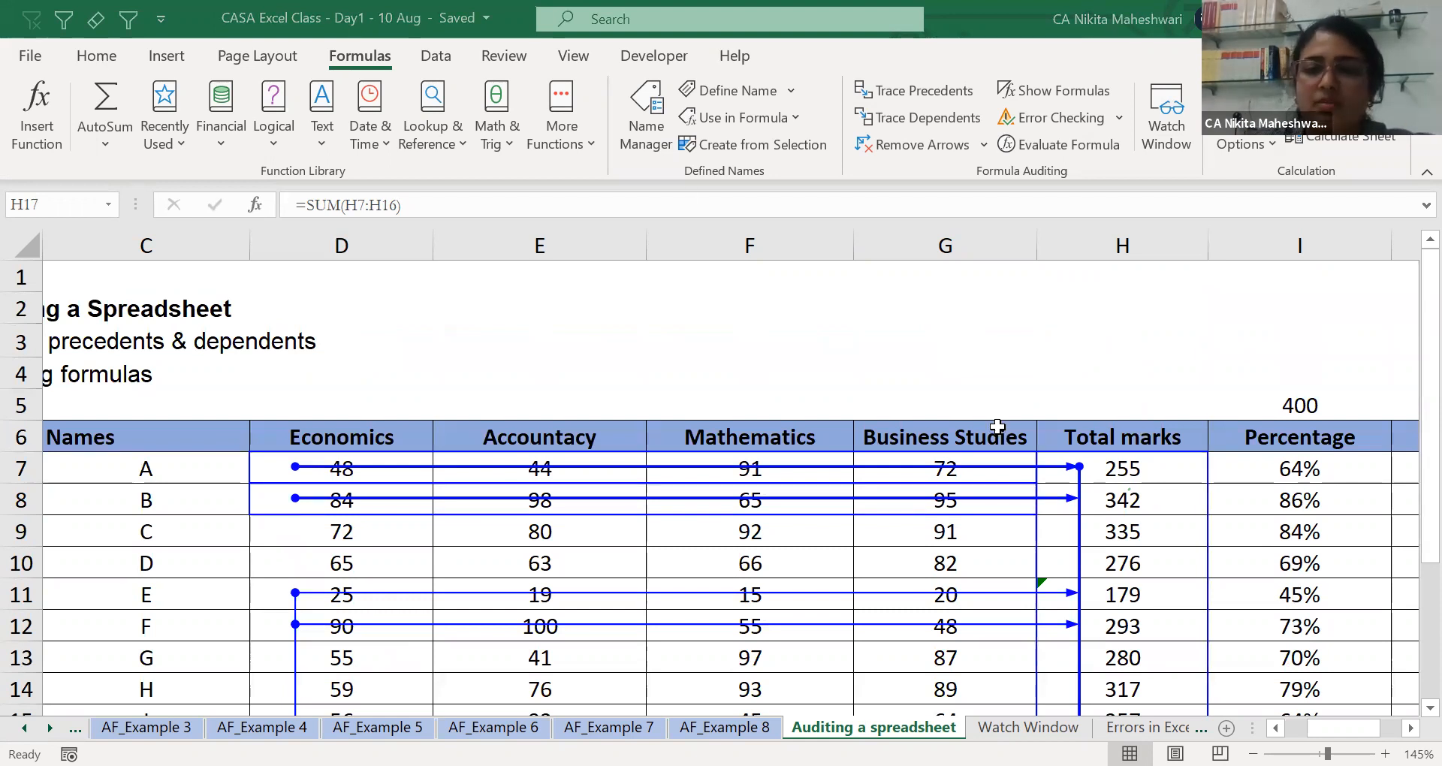
{"action": "scroll", "coordinate": [997, 427], "scroll_direction": "down", "scroll_amount": 1}
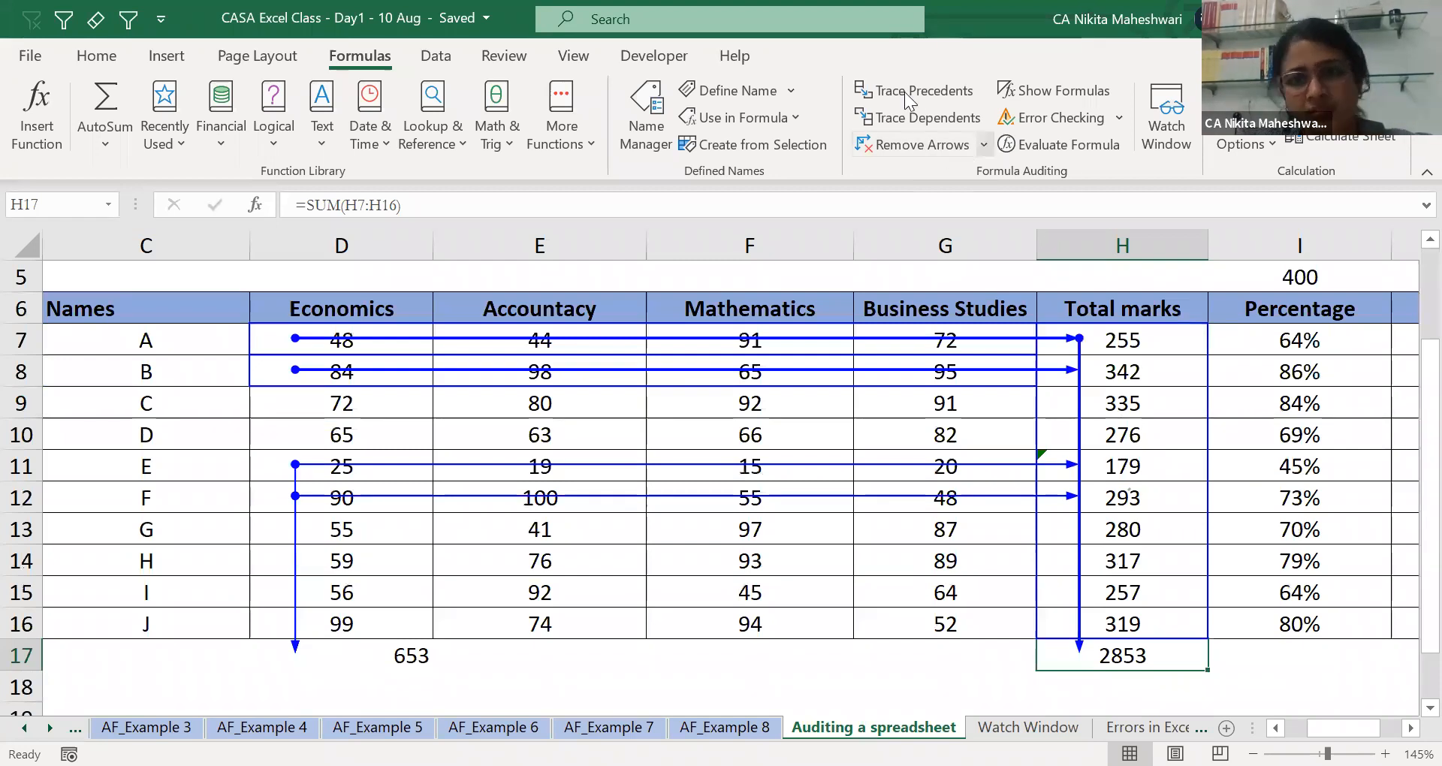
{"action": "left_click", "coordinate": [984, 144]}
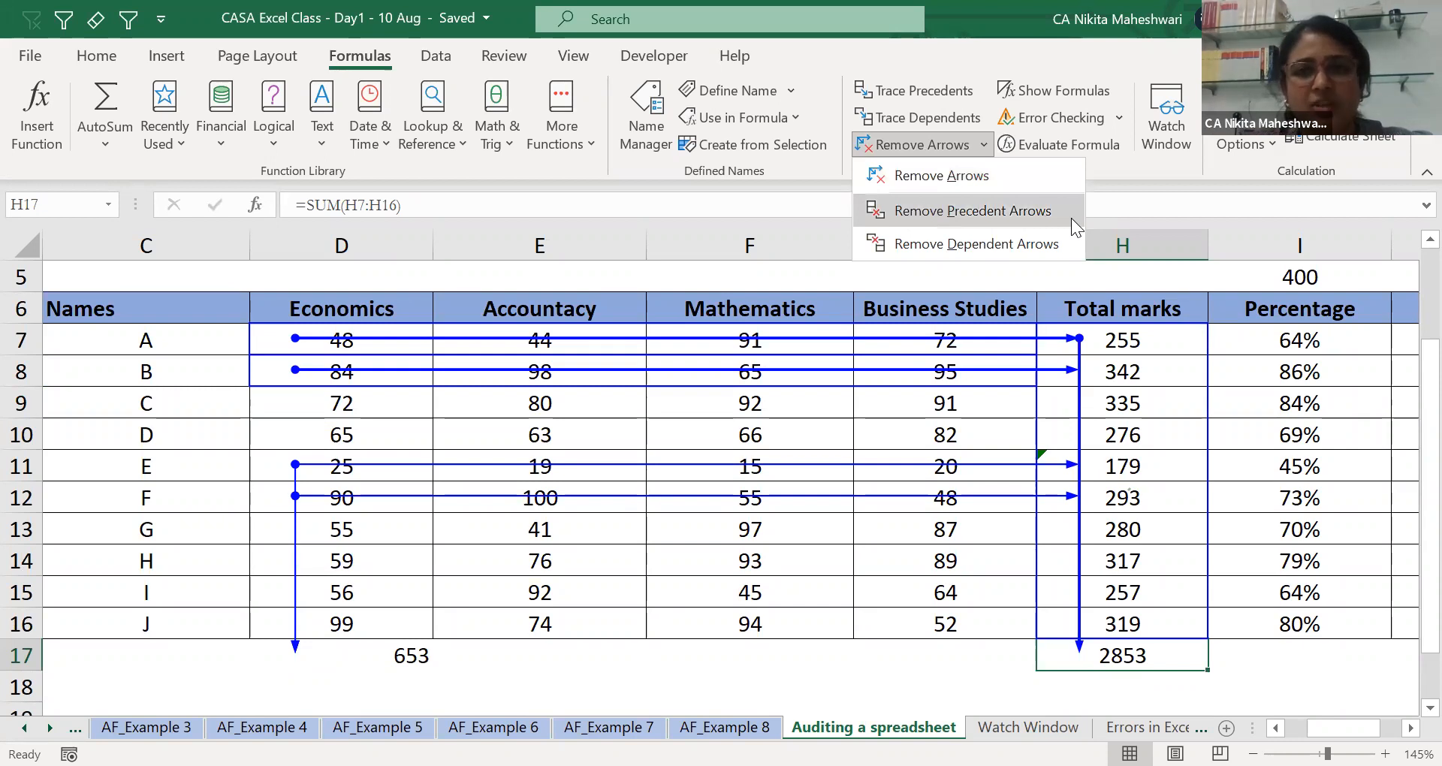
{"action": "left_click", "coordinate": [1026, 178]}
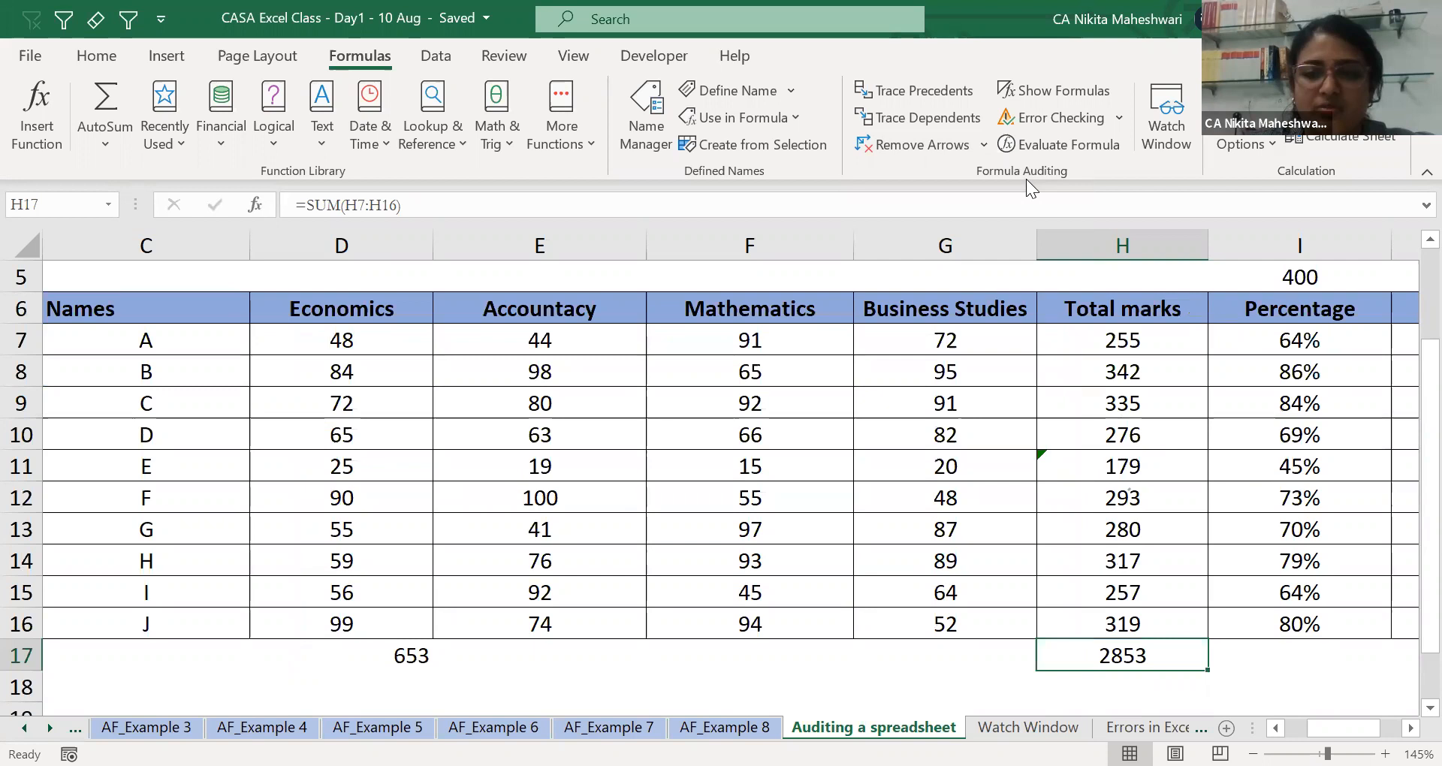
Inspect the error-checking options for student E's total marks in H11 and close them without choosing any.
{"action": "left_click", "coordinate": [1059, 475]}
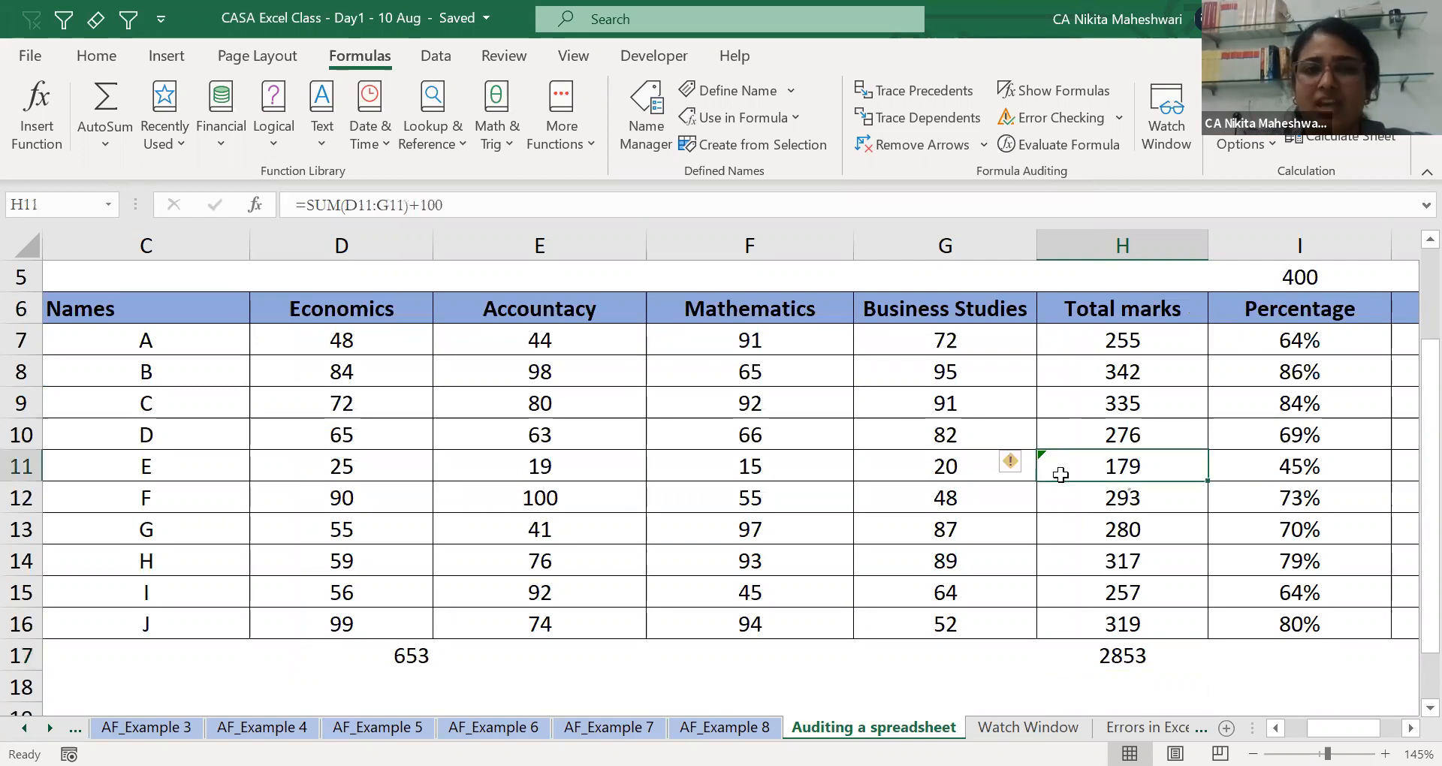
{"action": "left_click", "coordinate": [1018, 464]}
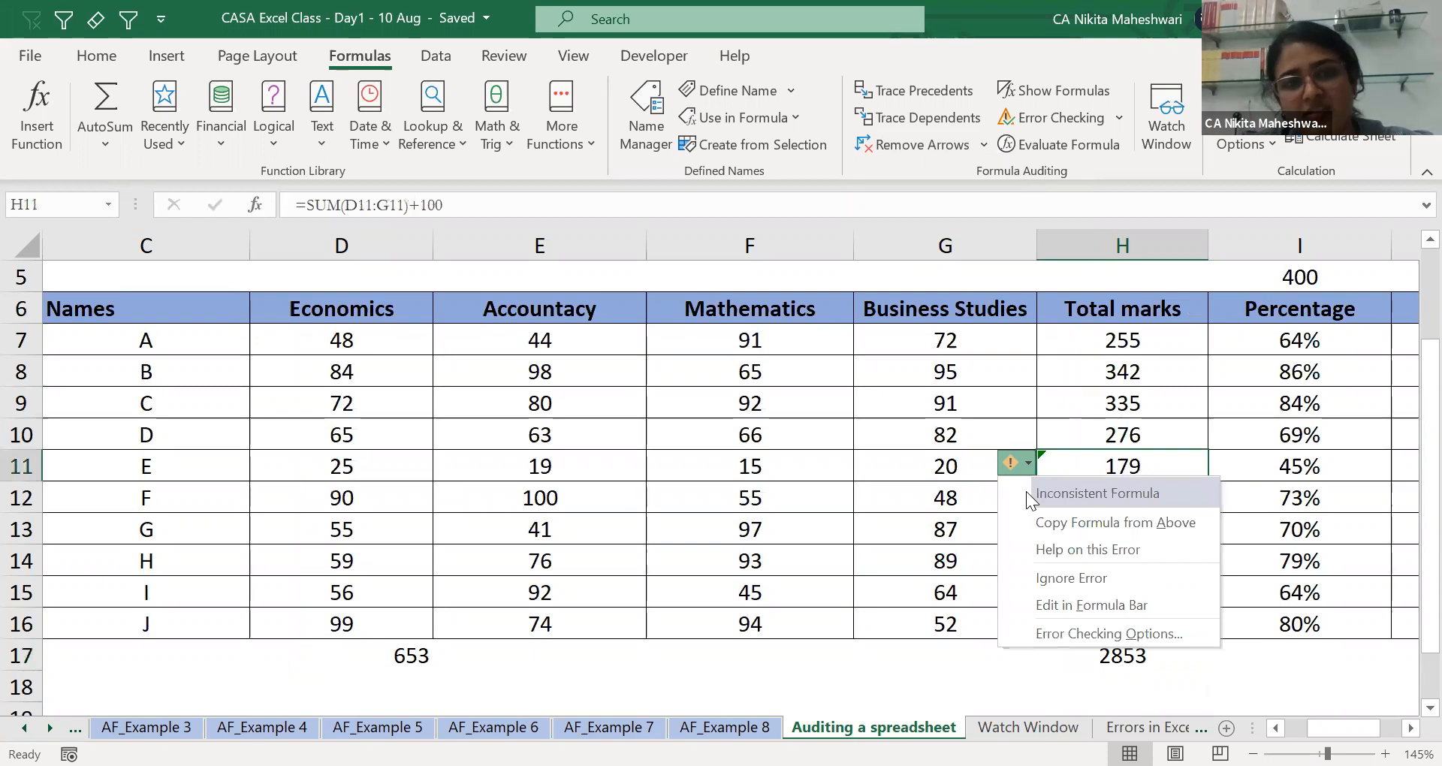
{"action": "key", "text": "Escape"}
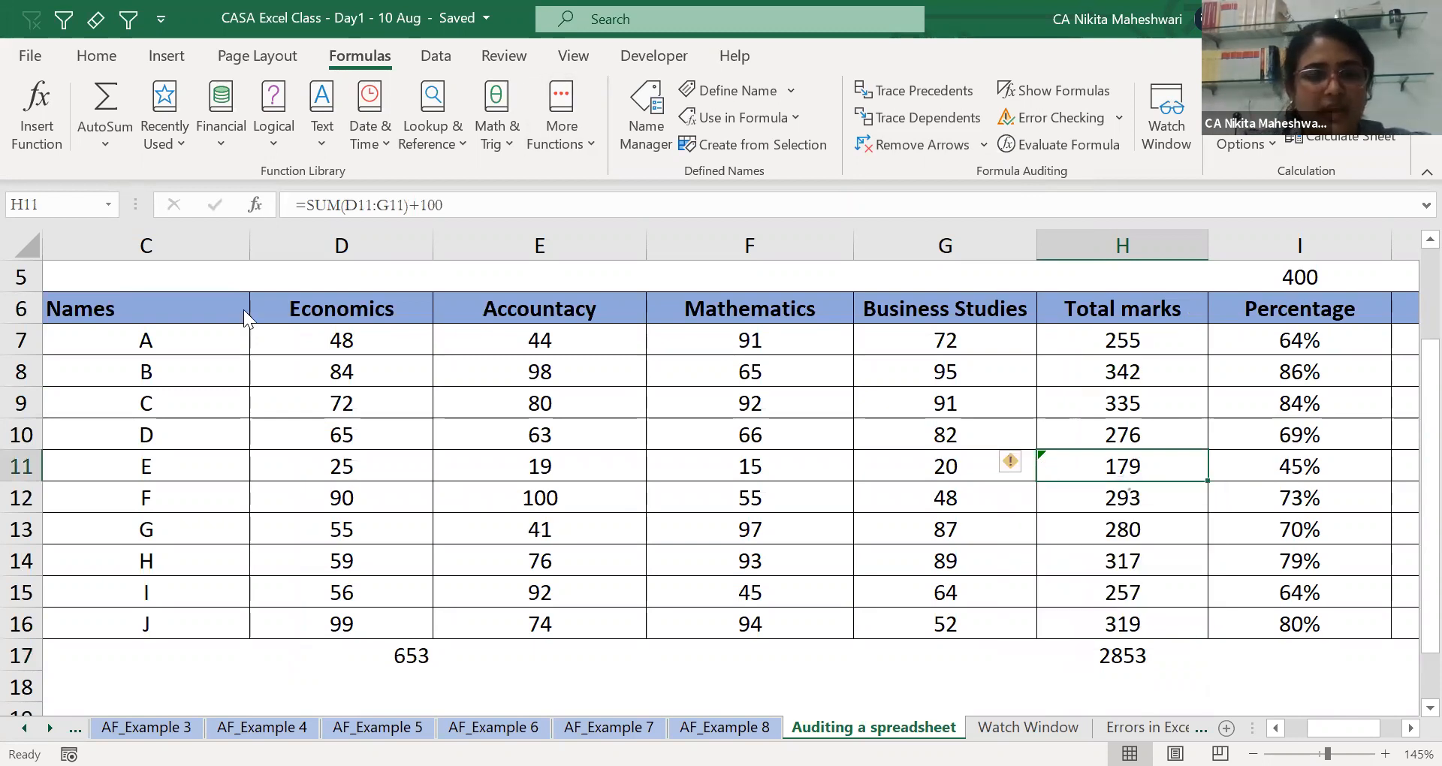
Change student E's total marks formula in H11 to =SUM(D11:G11), and undo the edit.
{"action": "key", "text": "ctrl+Home"}
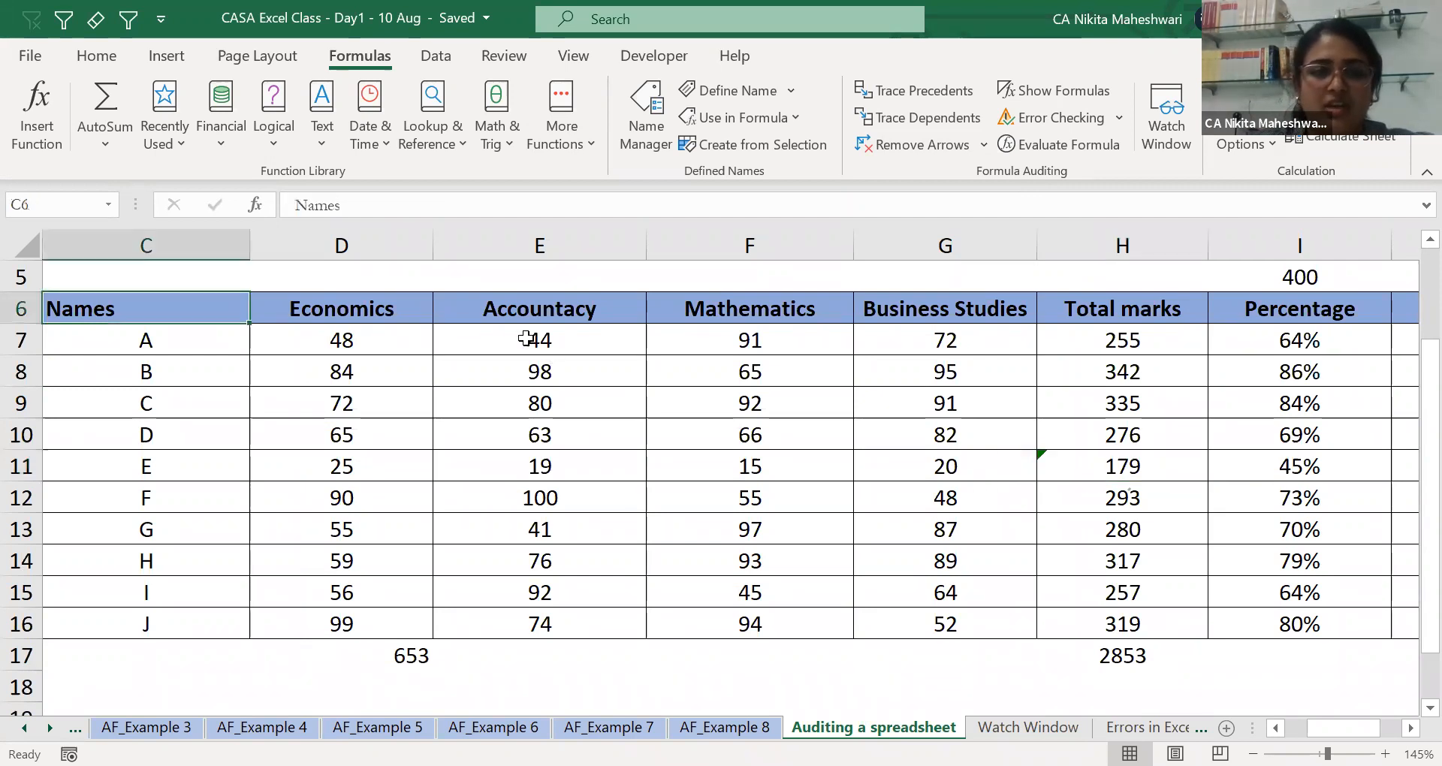
{"action": "scroll", "coordinate": [597, 348], "scroll_direction": "down", "scroll_amount": 1}
{"action": "scroll", "coordinate": [597, 347], "scroll_direction": "down", "scroll_amount": 2}
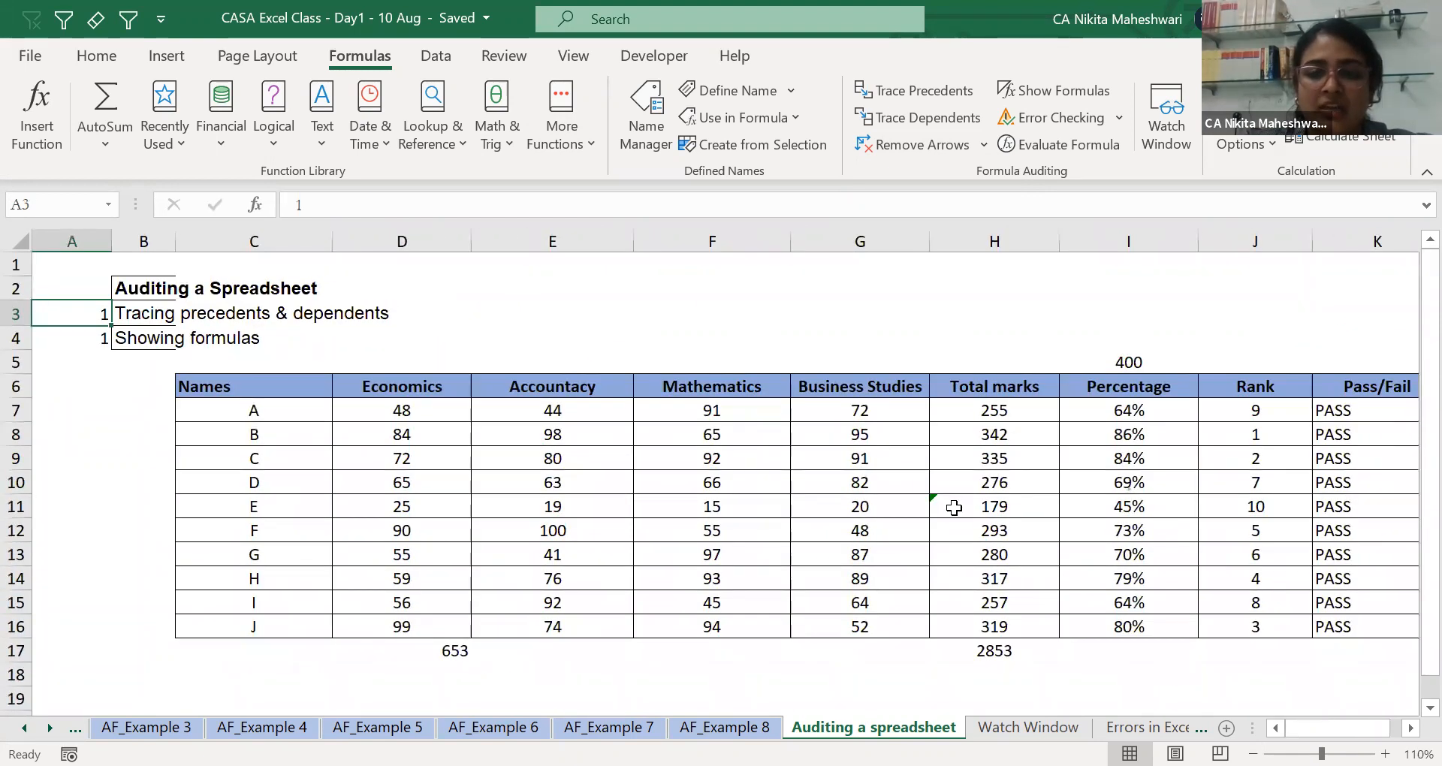
{"action": "left_click", "coordinate": [952, 507]}
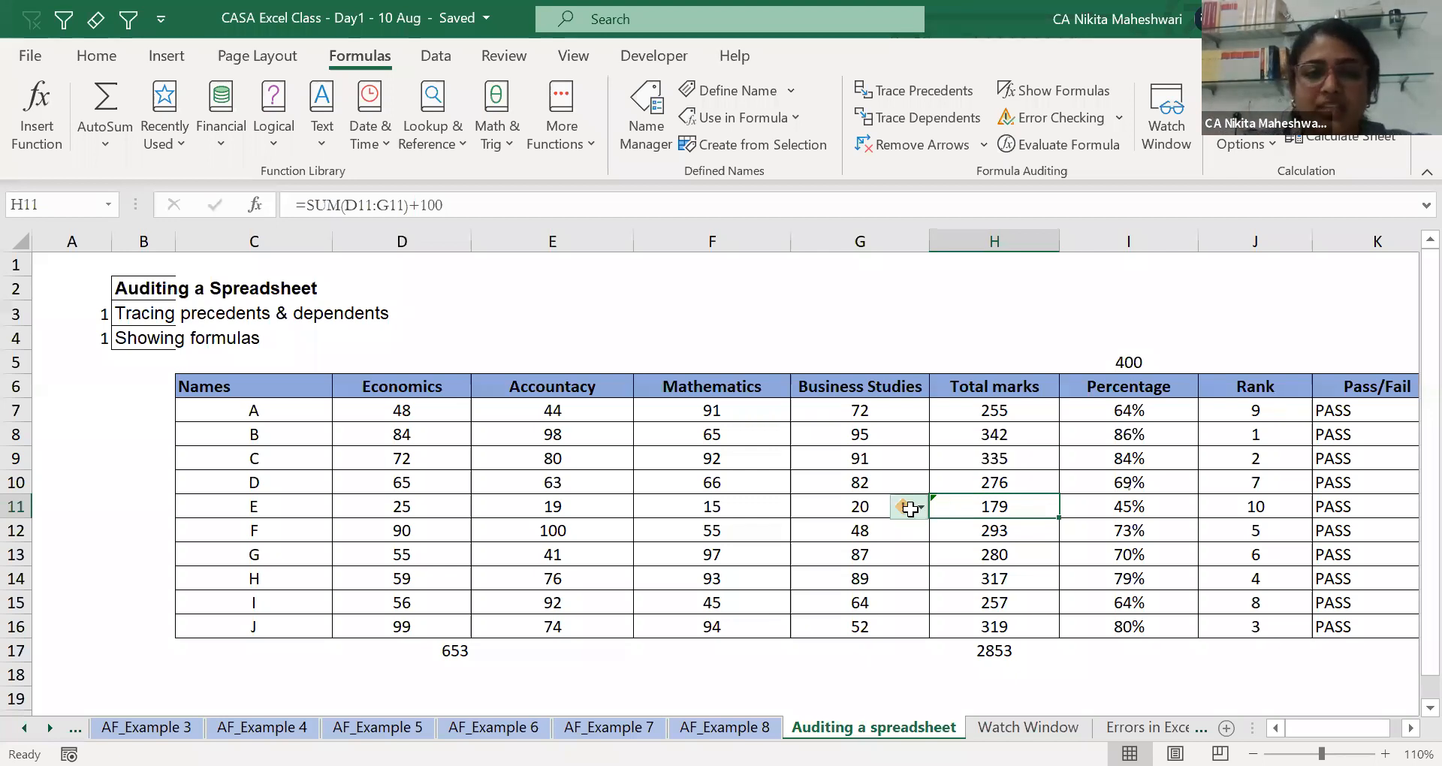
{"action": "left_click", "coordinate": [454, 203]}
{"action": "key", "text": "BackSpace"}
{"action": "key", "text": "BackSpace"}
{"action": "key", "text": "BackSpace"}
{"action": "key", "text": "BackSpace"}
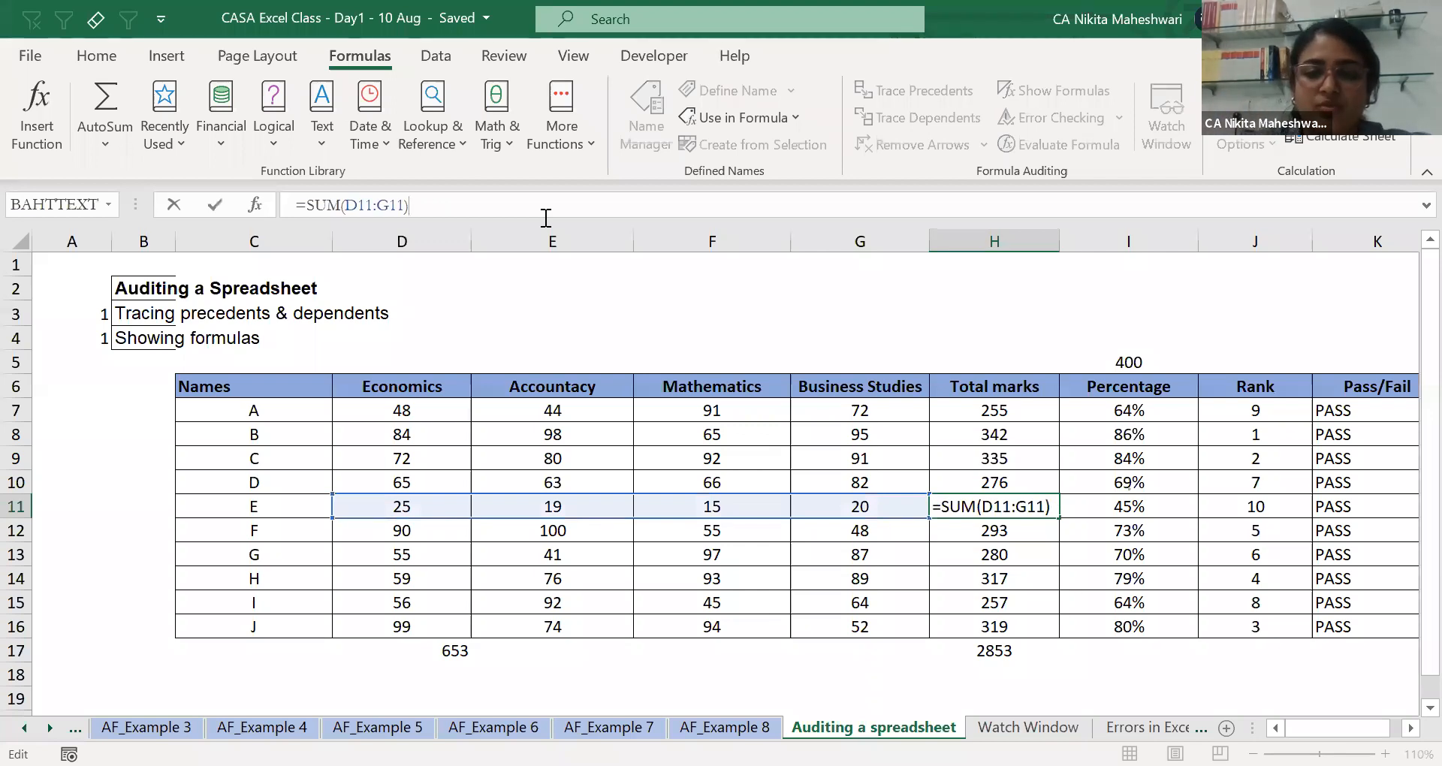
{"action": "key", "text": "ctrl+Return"}
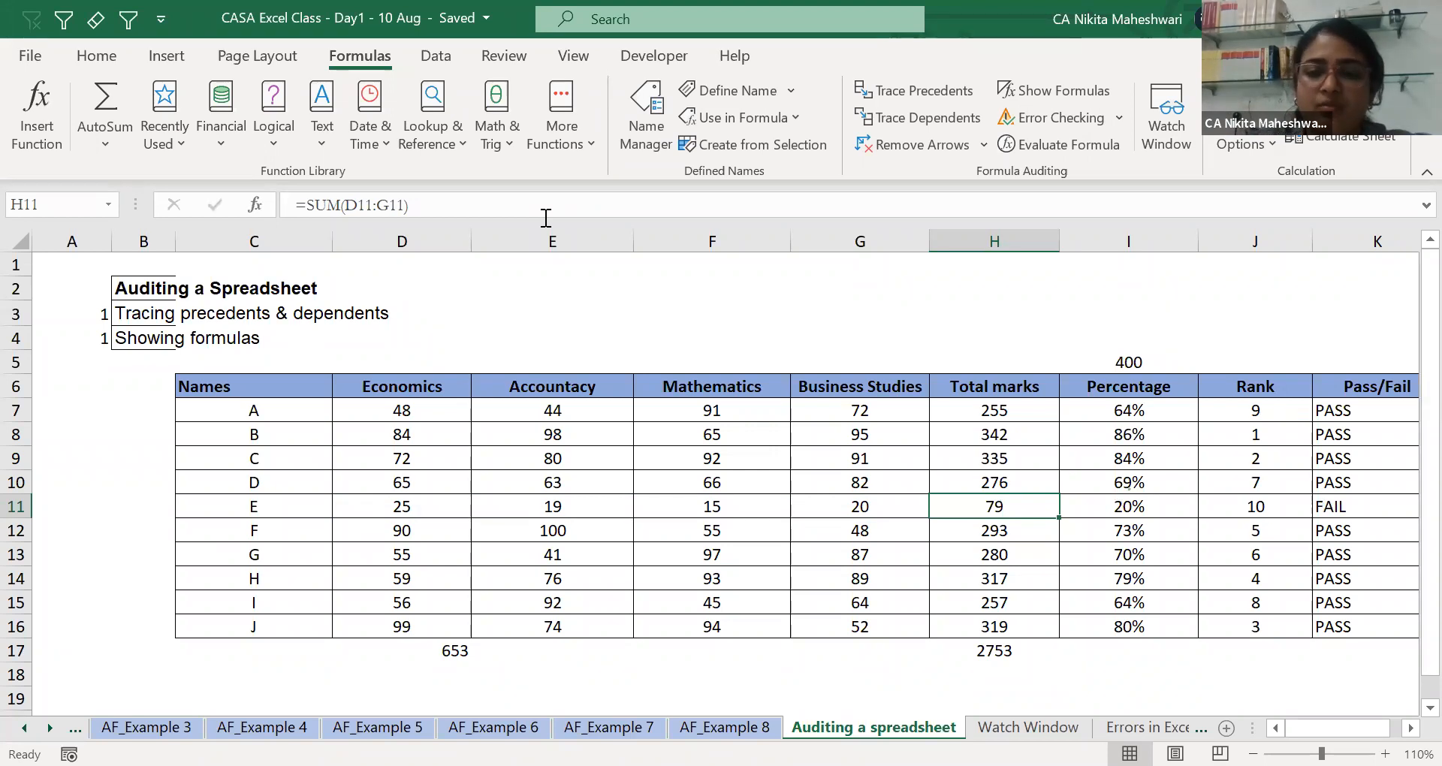
{"action": "key", "text": "ctrl+z"}
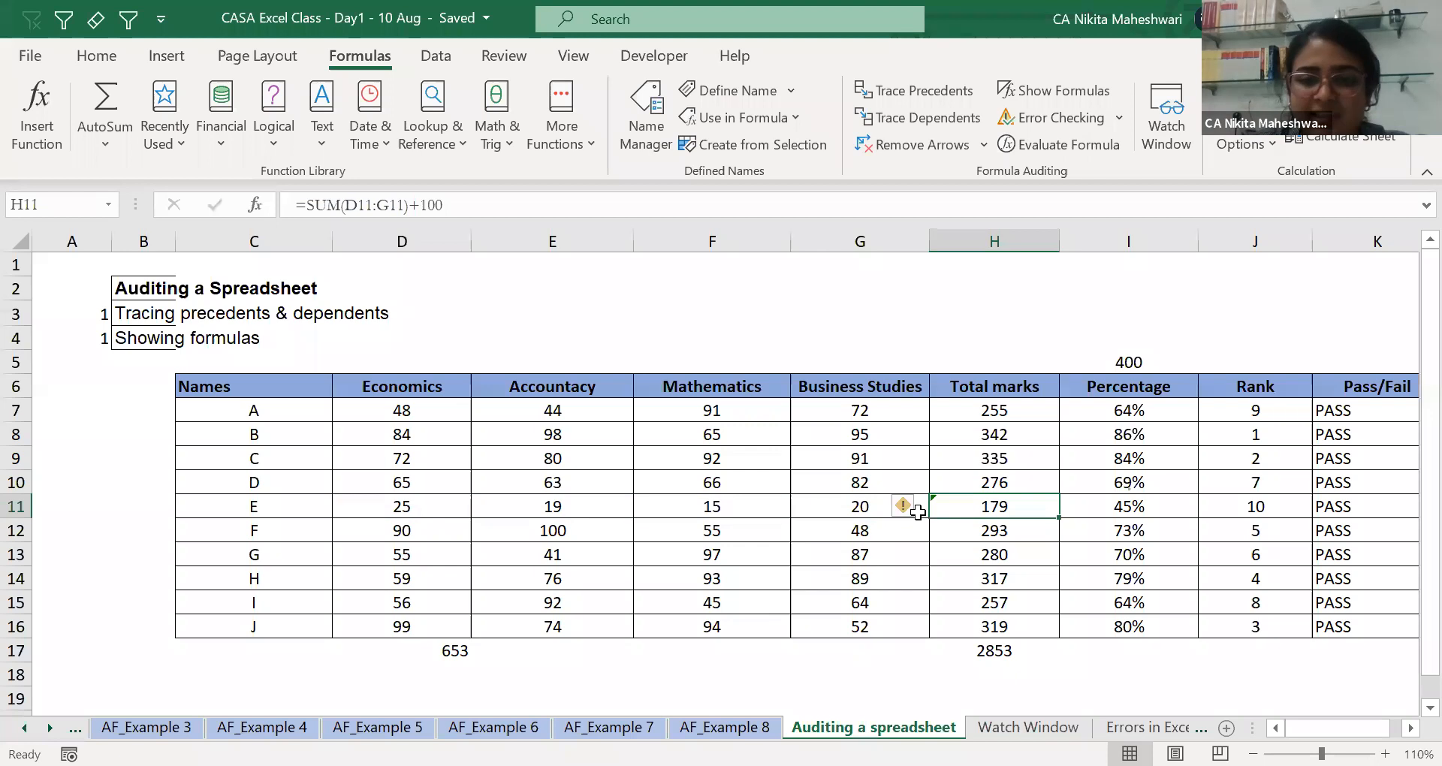
Read the error warning shown for student E's total marks in H11.
{"action": "mouse_move", "coordinate": [916, 516]}
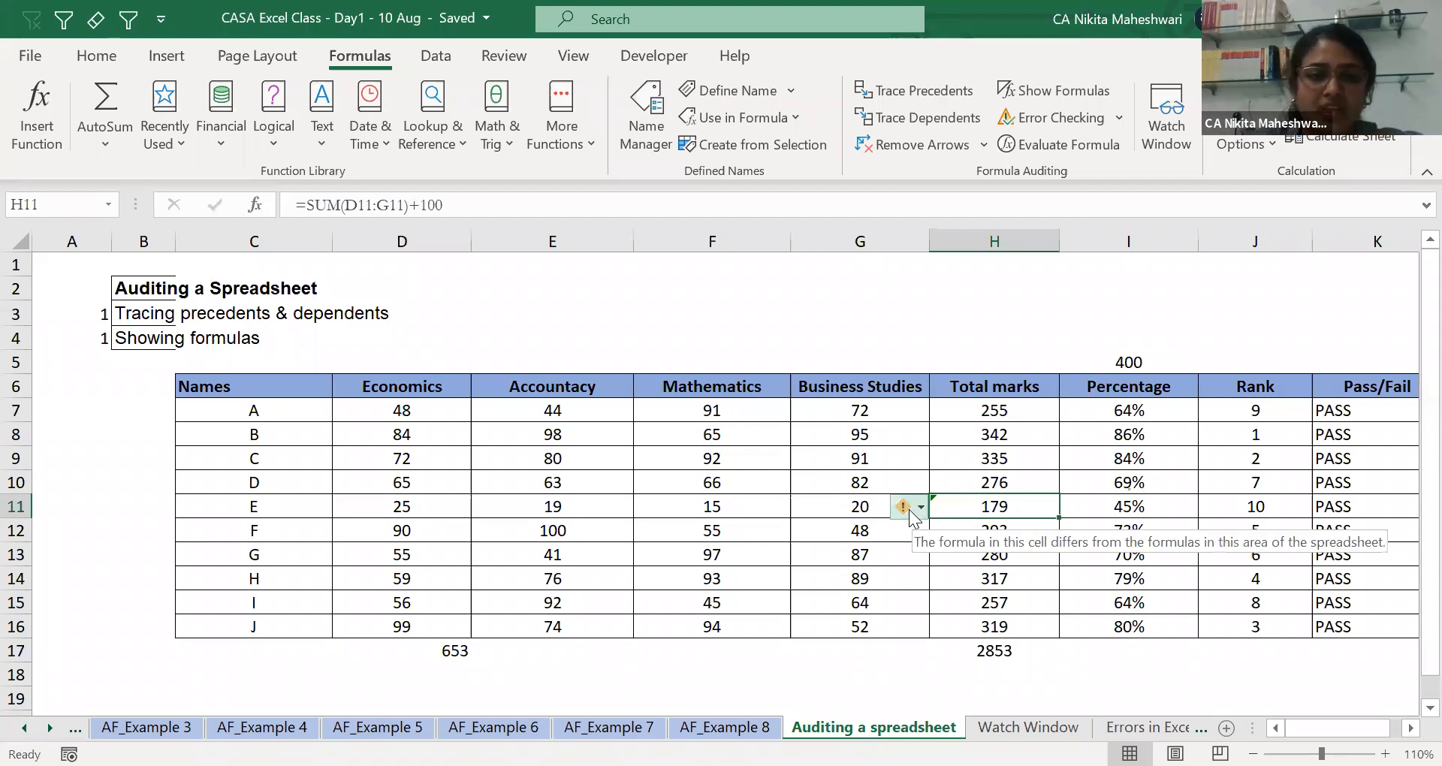
{"action": "left_click", "coordinate": [631, 284]}
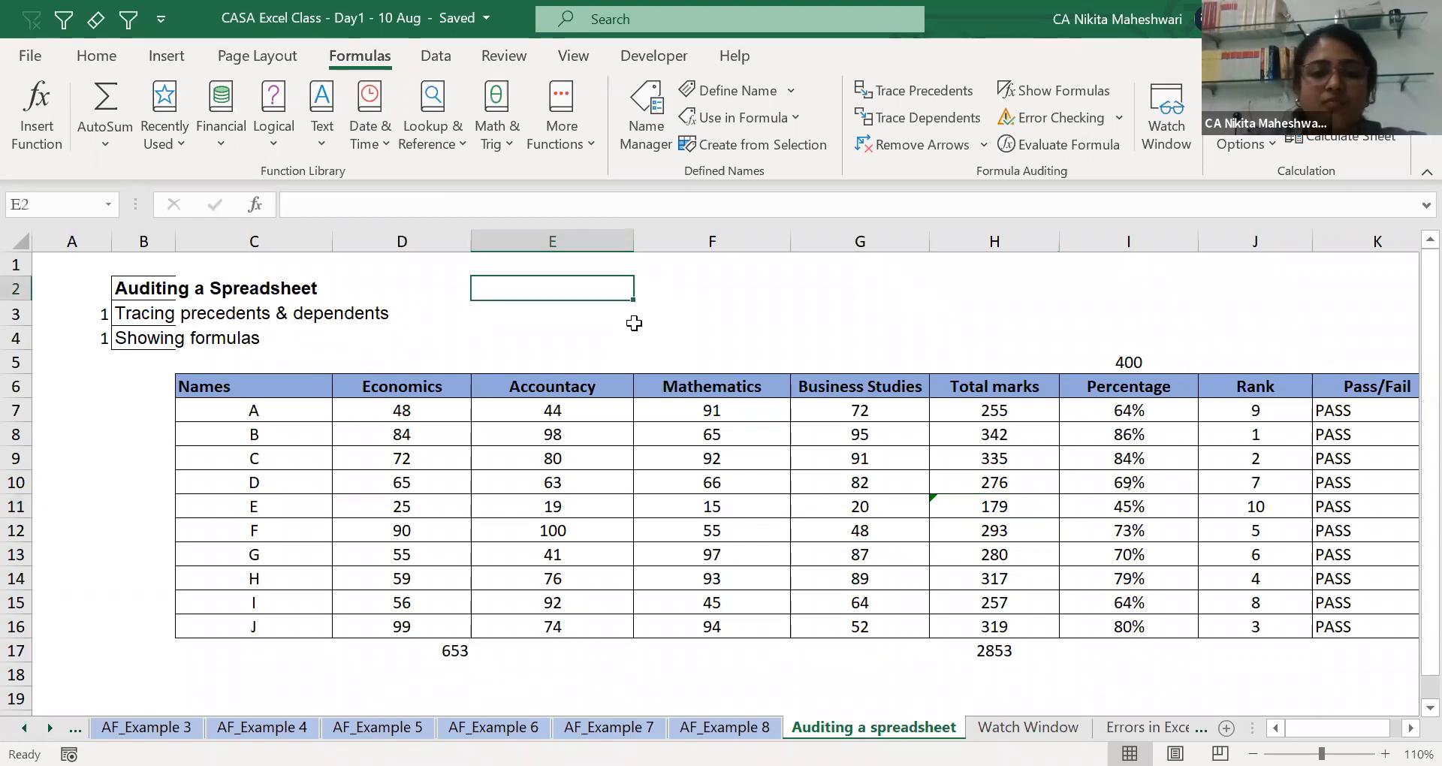
Replace the student names in C7:C16 with the current date, 10-08-2021.
{"action": "left_click", "coordinate": [297, 418]}
{"action": "key", "text": "ctrl+semicolon"}
{"action": "key", "text": "ctrl+Return"}
{"action": "key", "text": "ctrl+c"}
{"action": "key", "text": "ctrl+shift+Down"}
{"action": "key", "text": "Return"}
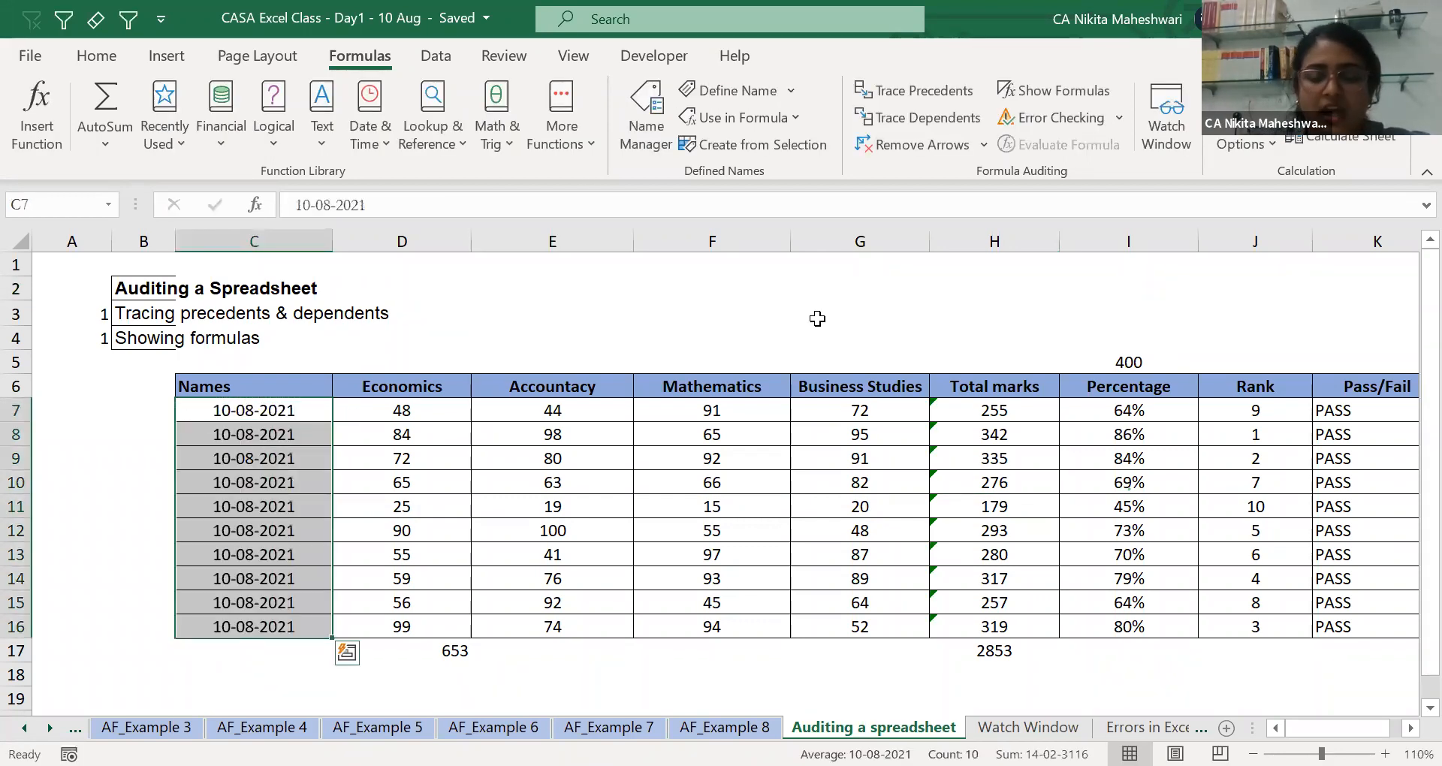
Compare the date in C7 with the range used by the total marks formula in H7.
{"action": "left_click", "coordinate": [311, 406]}
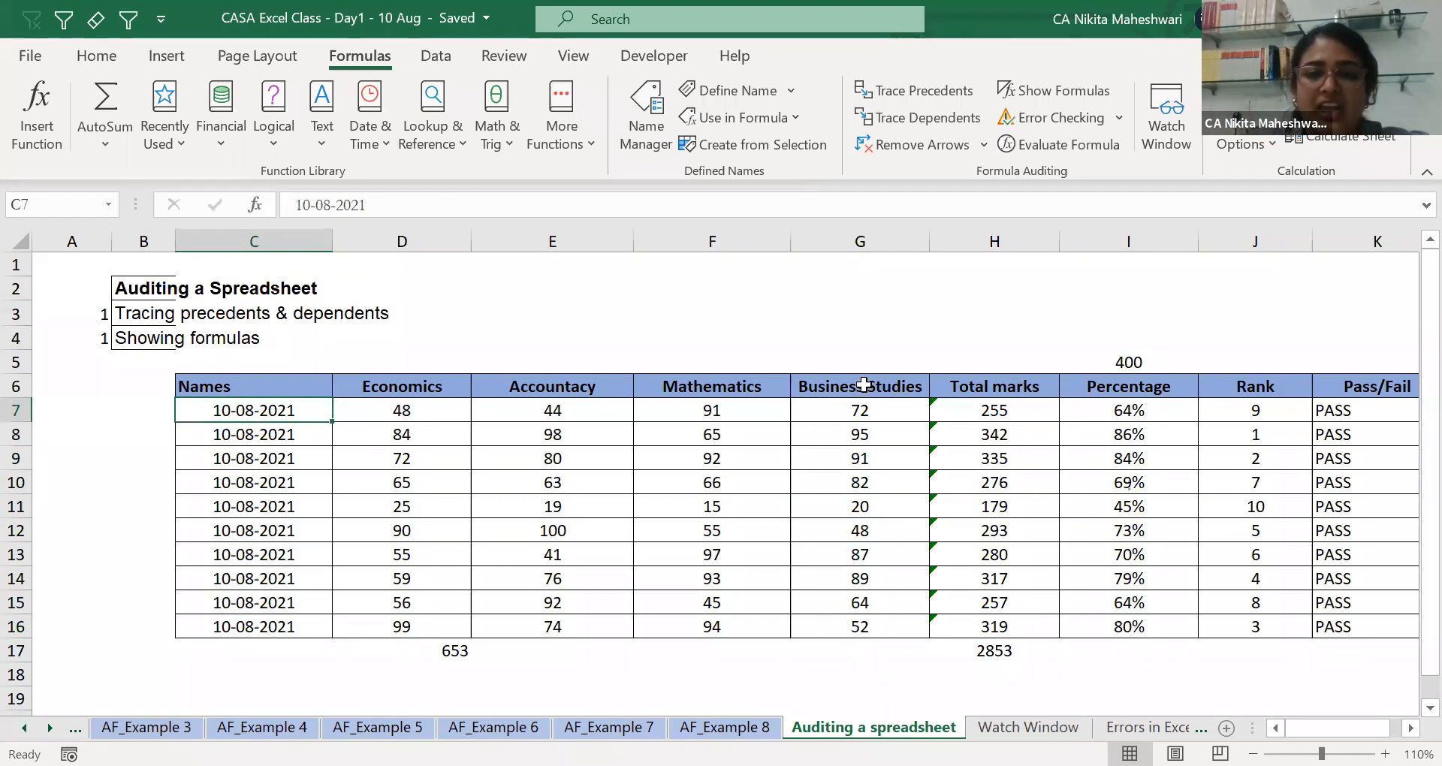
{"action": "left_click", "coordinate": [969, 416]}
{"action": "double_click", "coordinate": [976, 419]}
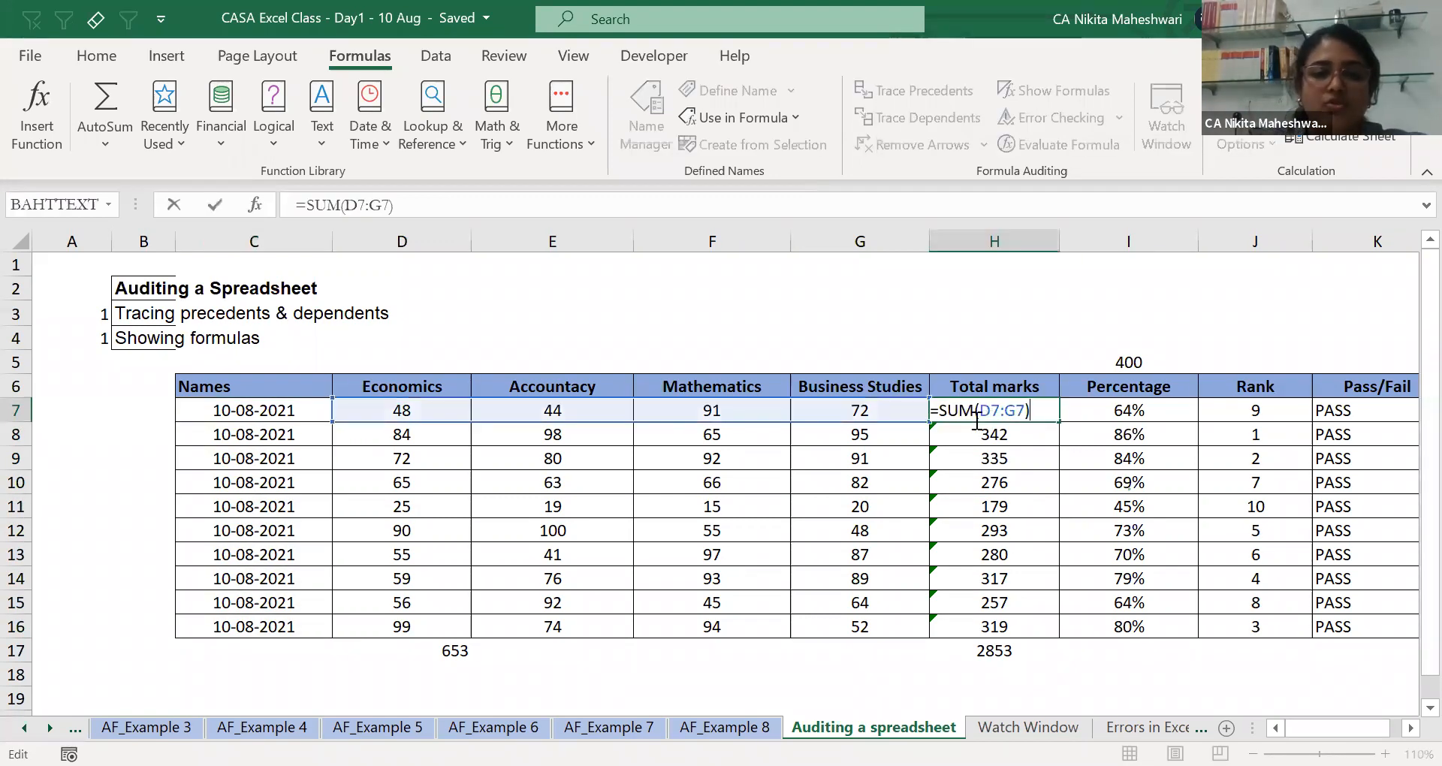
{"action": "left_click", "coordinate": [246, 411]}
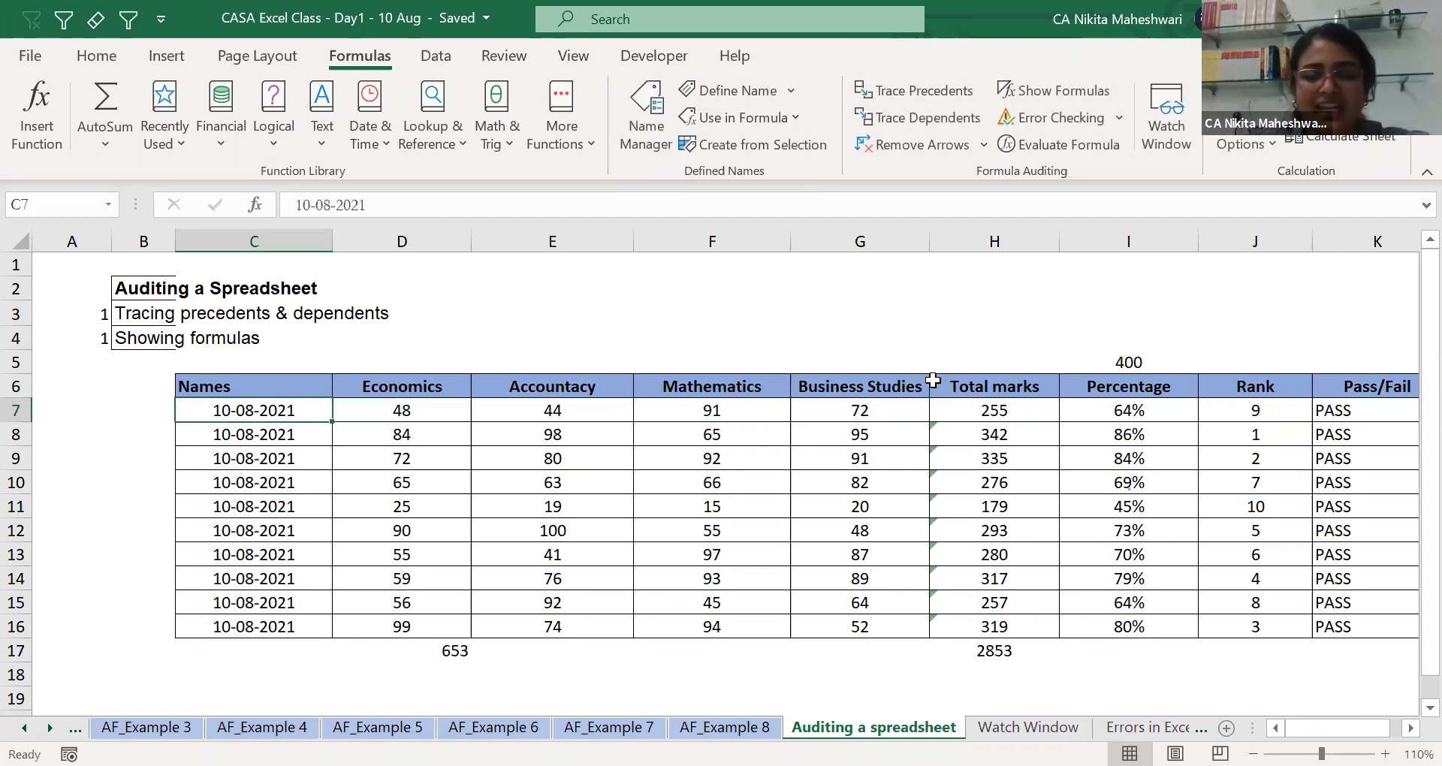
Read the error warning on the total marks formula in H7.
{"action": "left_click", "coordinate": [964, 411]}
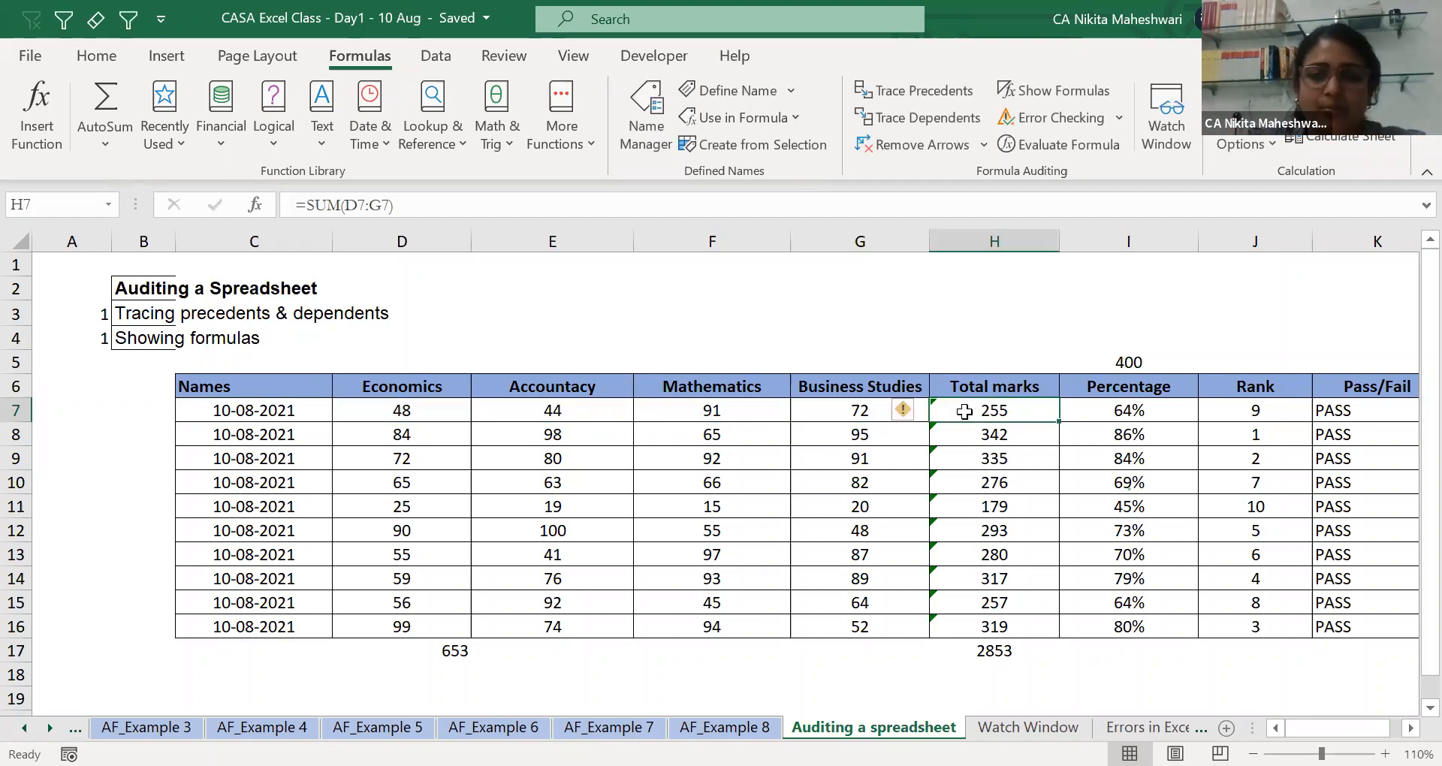
{"action": "left_click", "coordinate": [902, 410]}
{"action": "left_click", "coordinate": [903, 410]}
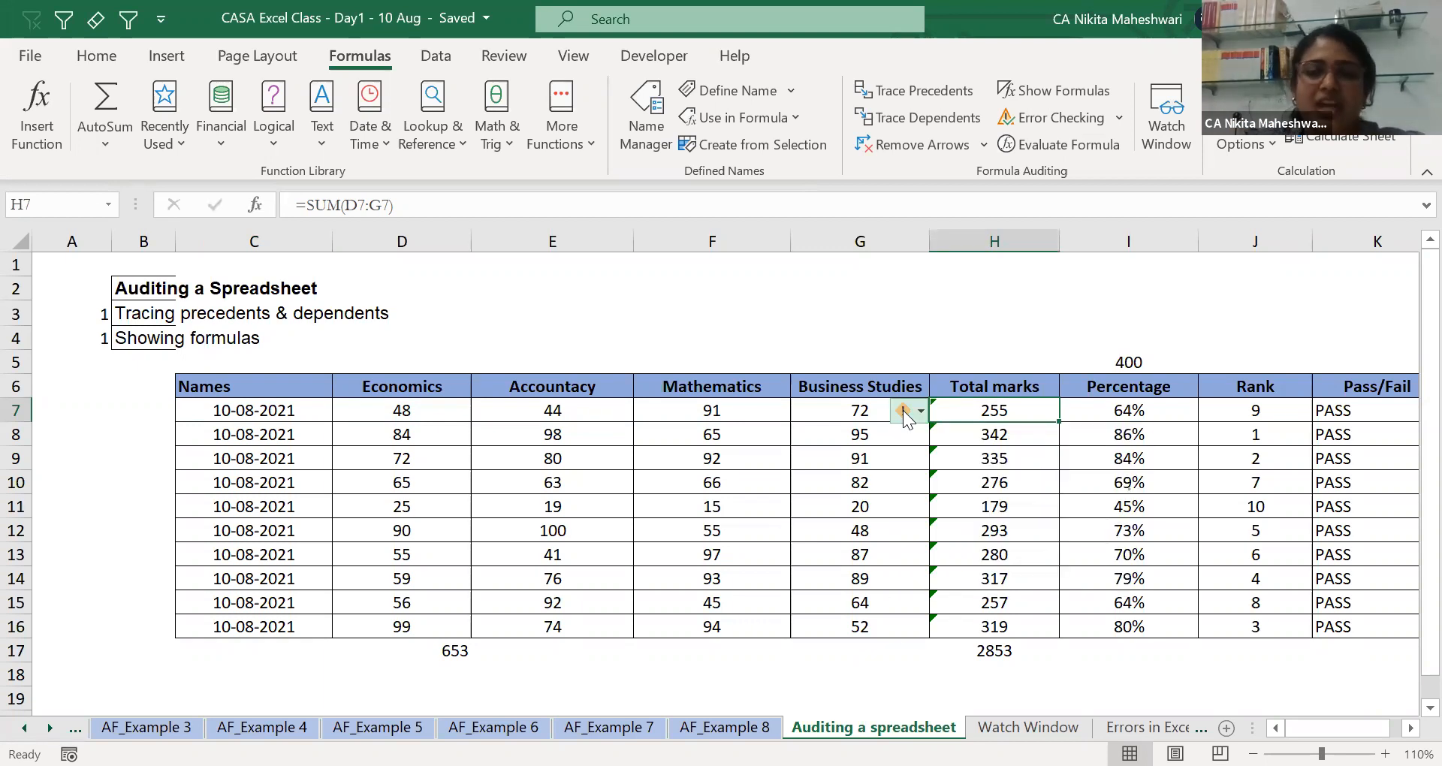
{"action": "mouse_move", "coordinate": [904, 418]}
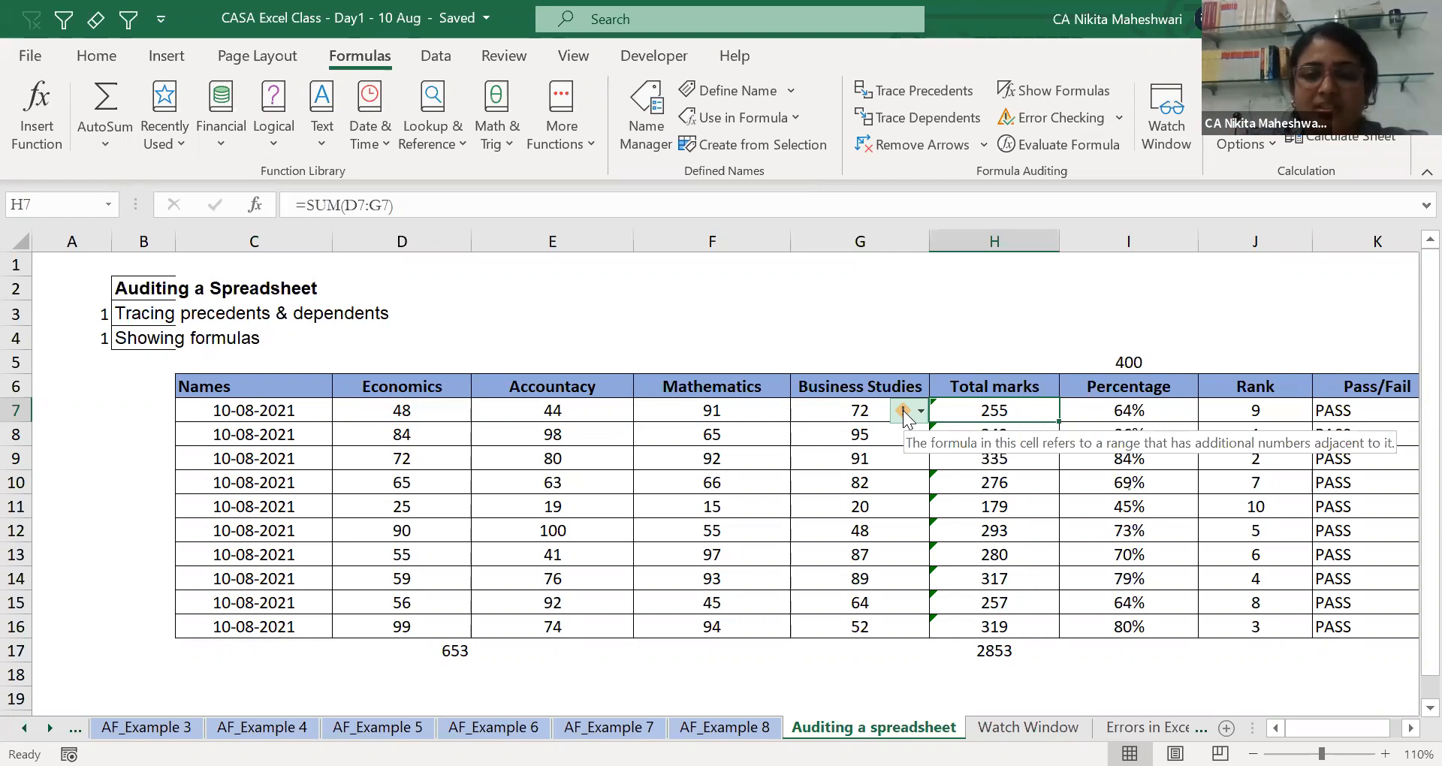
Review the error-handling options for the total marks formula in H7 and inspect the formula in H11.
{"action": "left_click", "coordinate": [905, 413]}
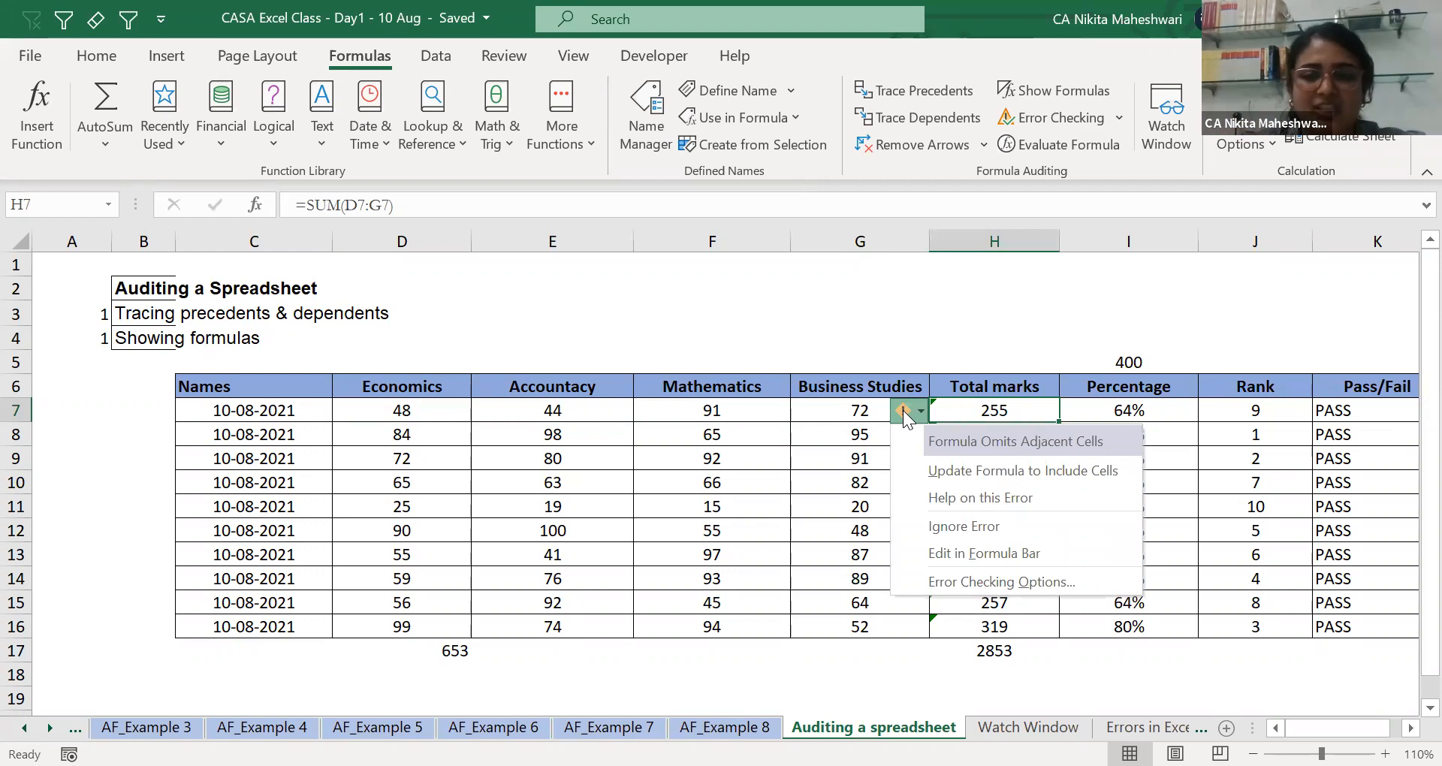
{"action": "key", "text": "Escape"}
{"action": "key", "text": "Down"}
{"action": "key", "text": "Down"}
{"action": "key", "text": "Down"}
{"action": "key", "text": "Down"}
{"action": "key", "text": "F2"}
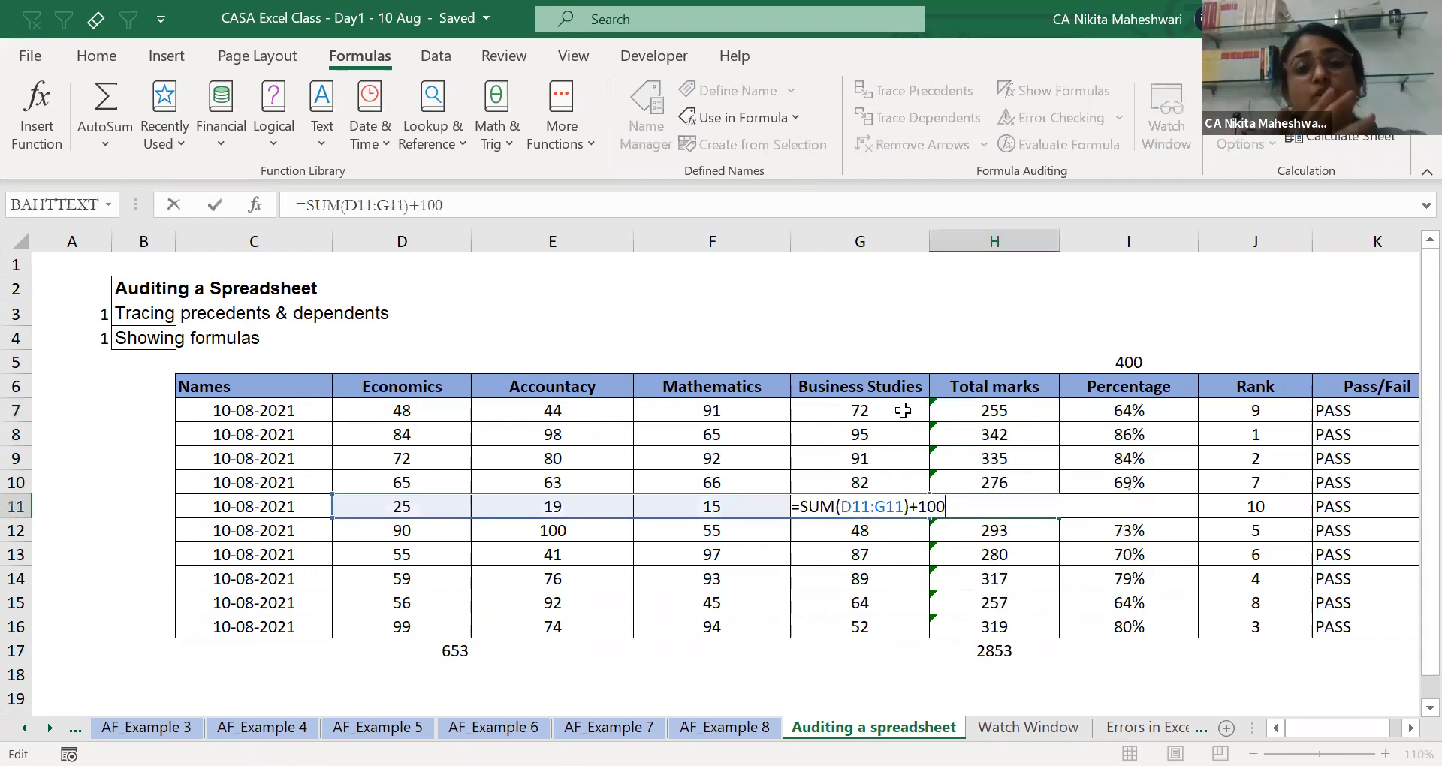
{"action": "key", "text": "Escape"}
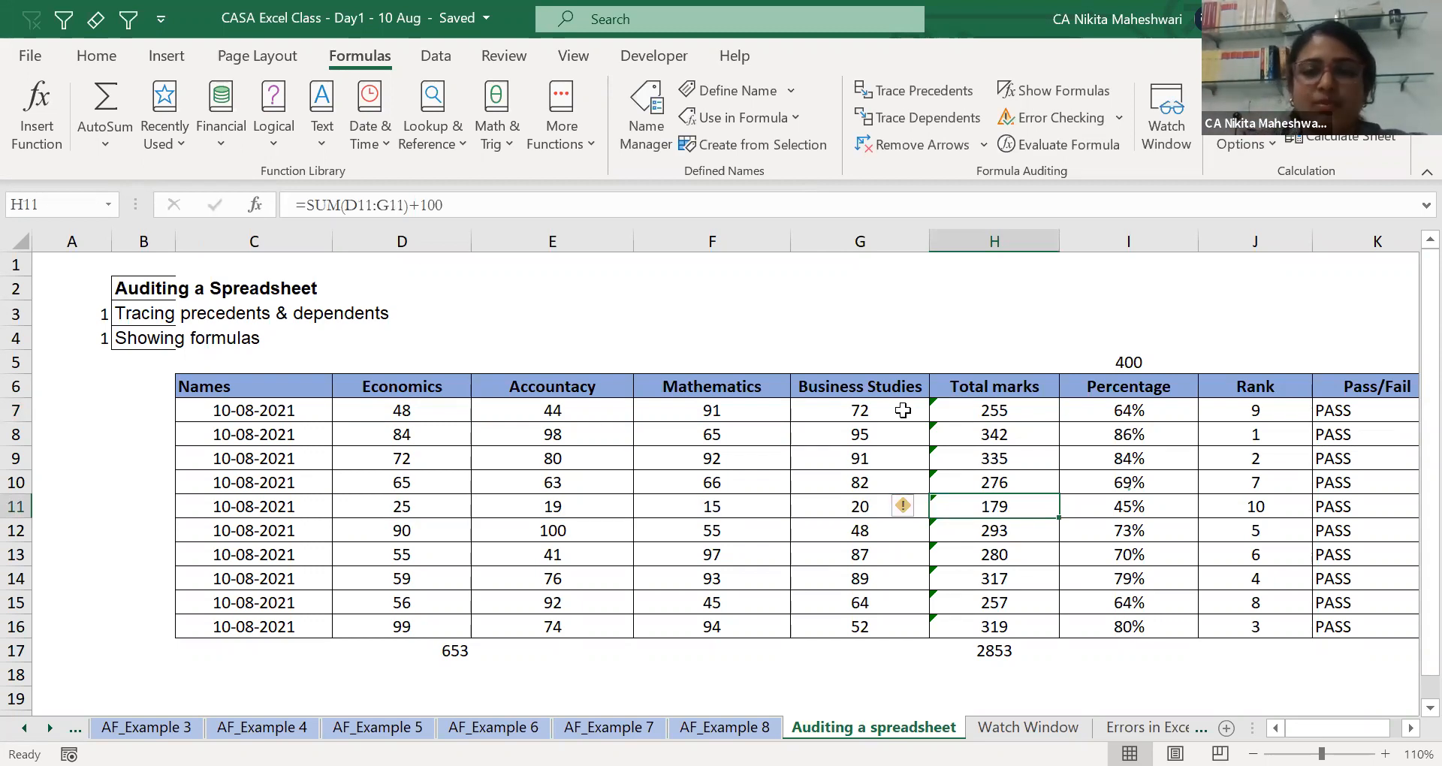
Display the formulas throughout the sheet, look at the Names and subject columns, and return to displaying values.
{"action": "left_click", "coordinate": [1052, 98]}
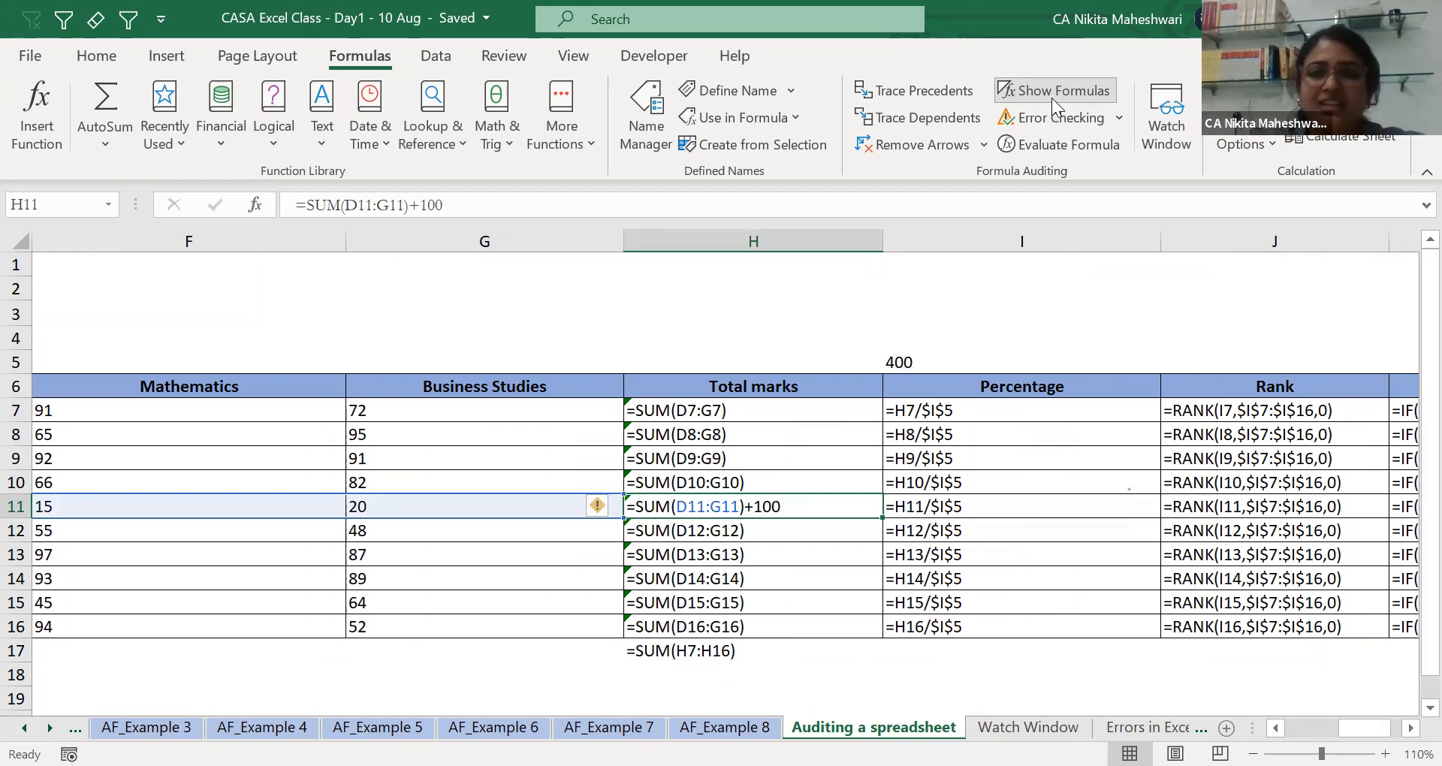
{"action": "key", "text": "ctrl+Left"}
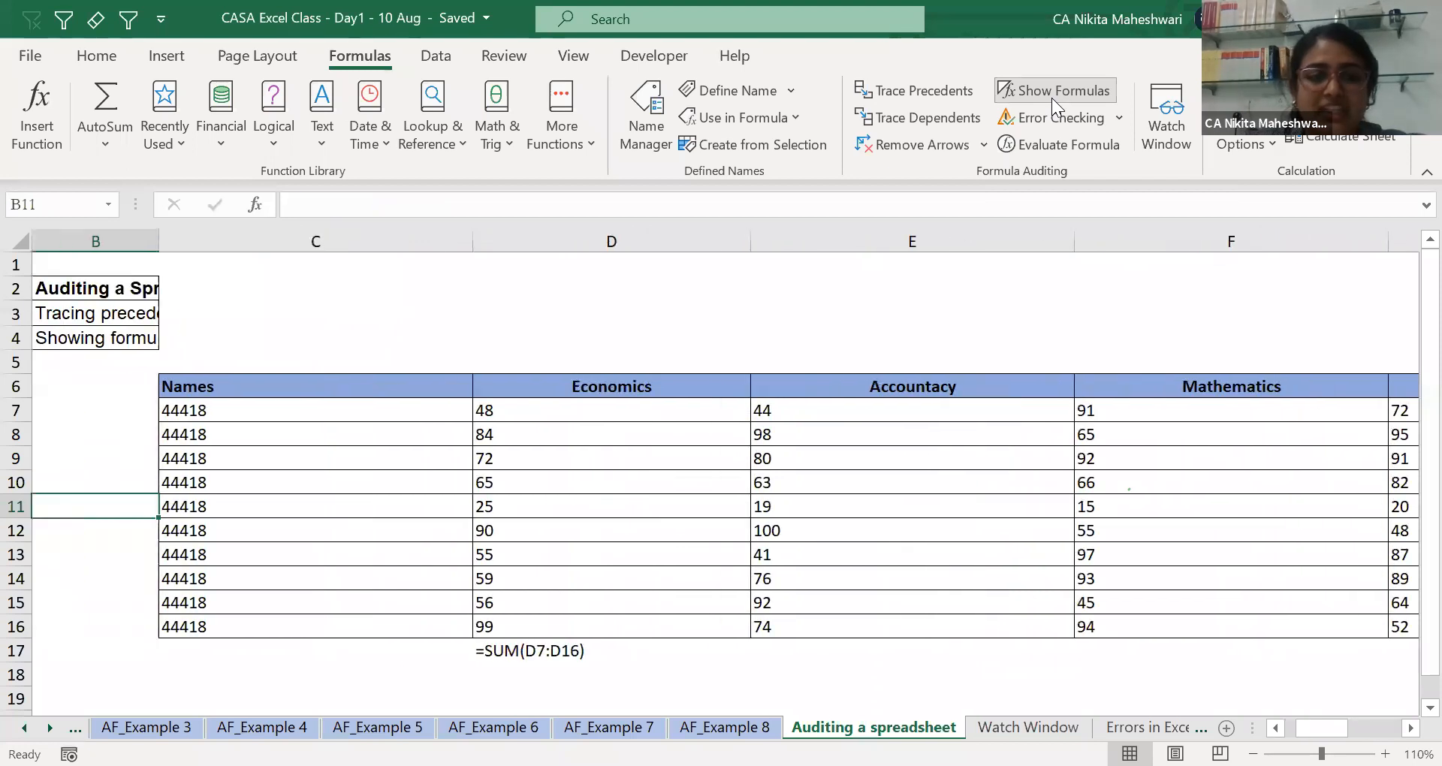
{"action": "left_click", "coordinate": [1052, 91]}
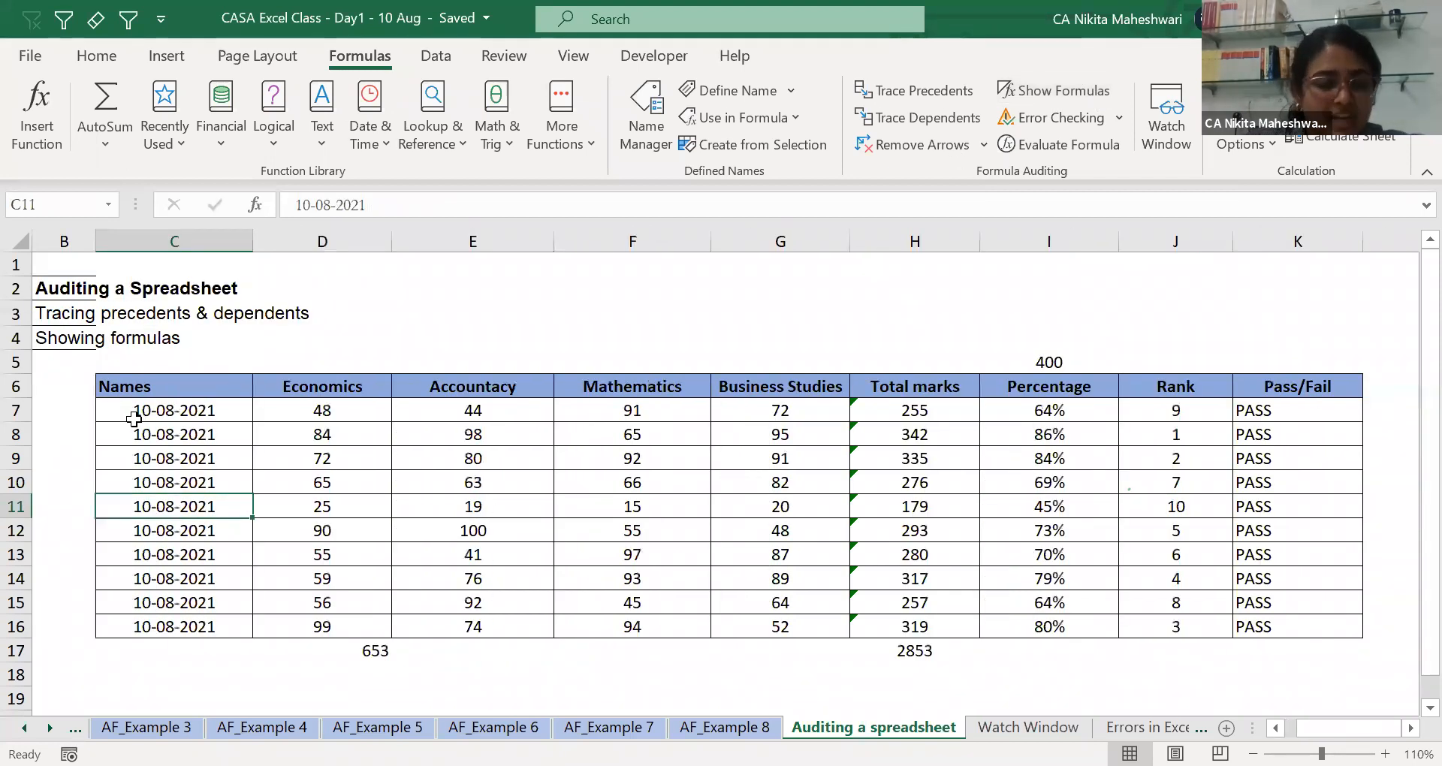
Display the sheet's formulas again and examine row 11 across the total marks, percentage and rank columns.
{"action": "left_click", "coordinate": [1036, 86]}
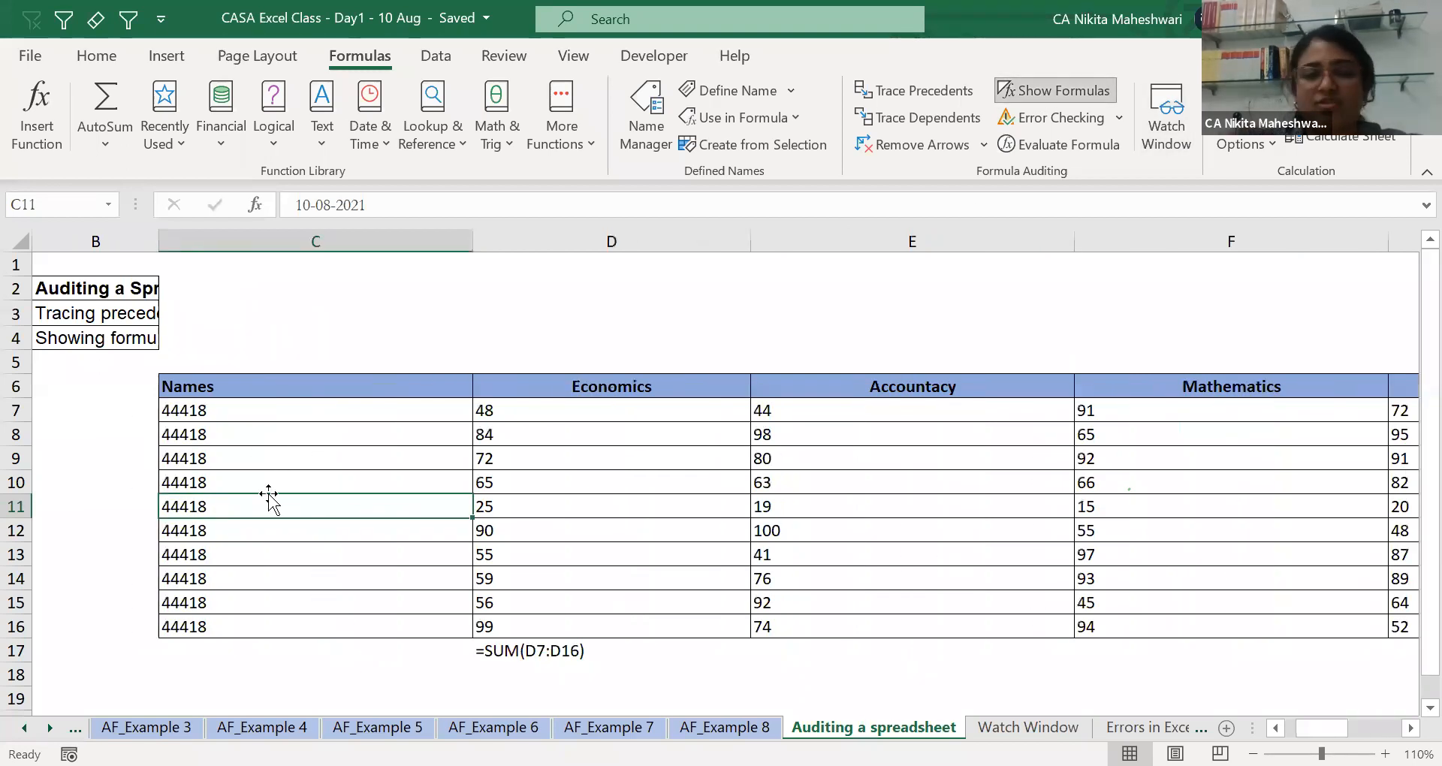
{"action": "key", "text": "Right"}
{"action": "key", "text": "Right"}
{"action": "key", "text": "Right"}
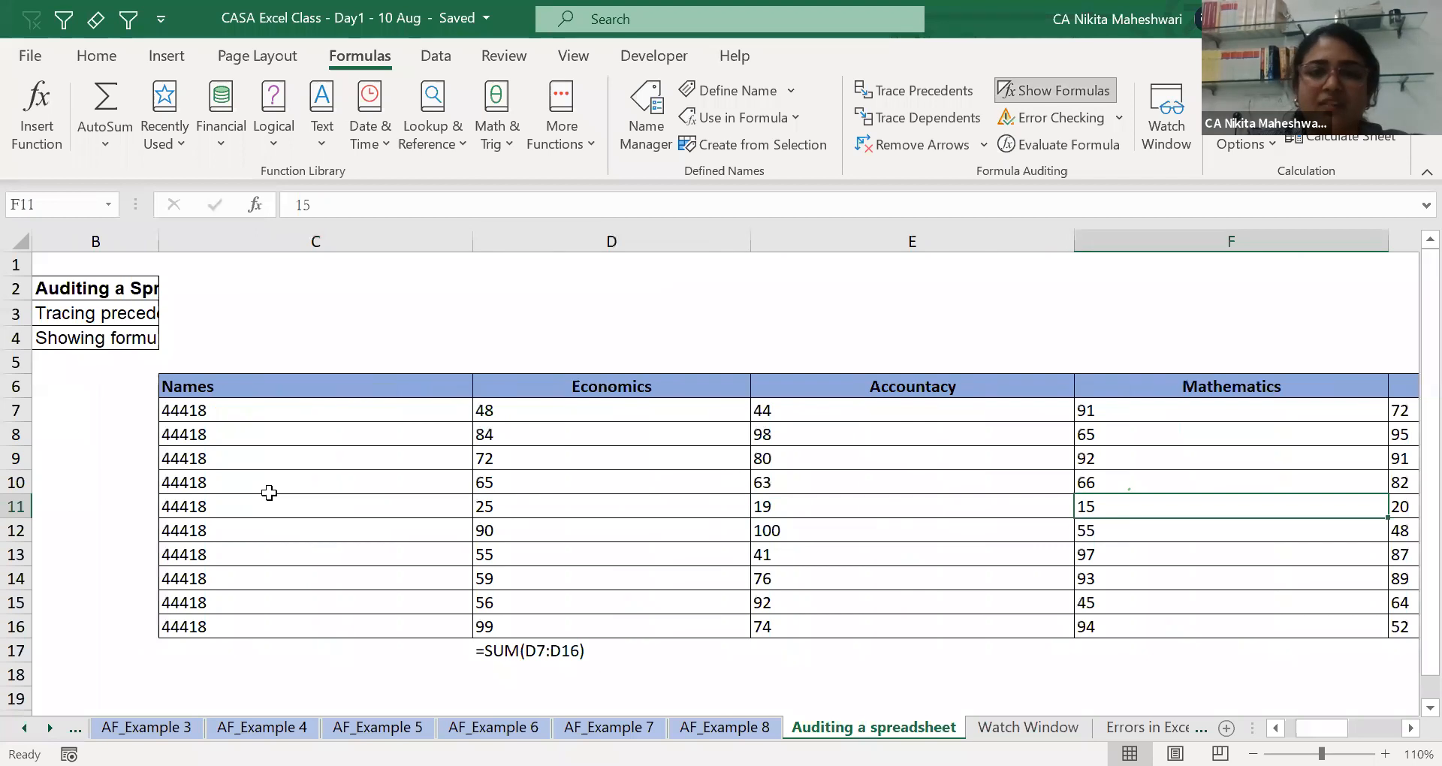
{"action": "key", "text": "Right"}
{"action": "key", "text": "Right"}
{"action": "key", "text": "Right"}
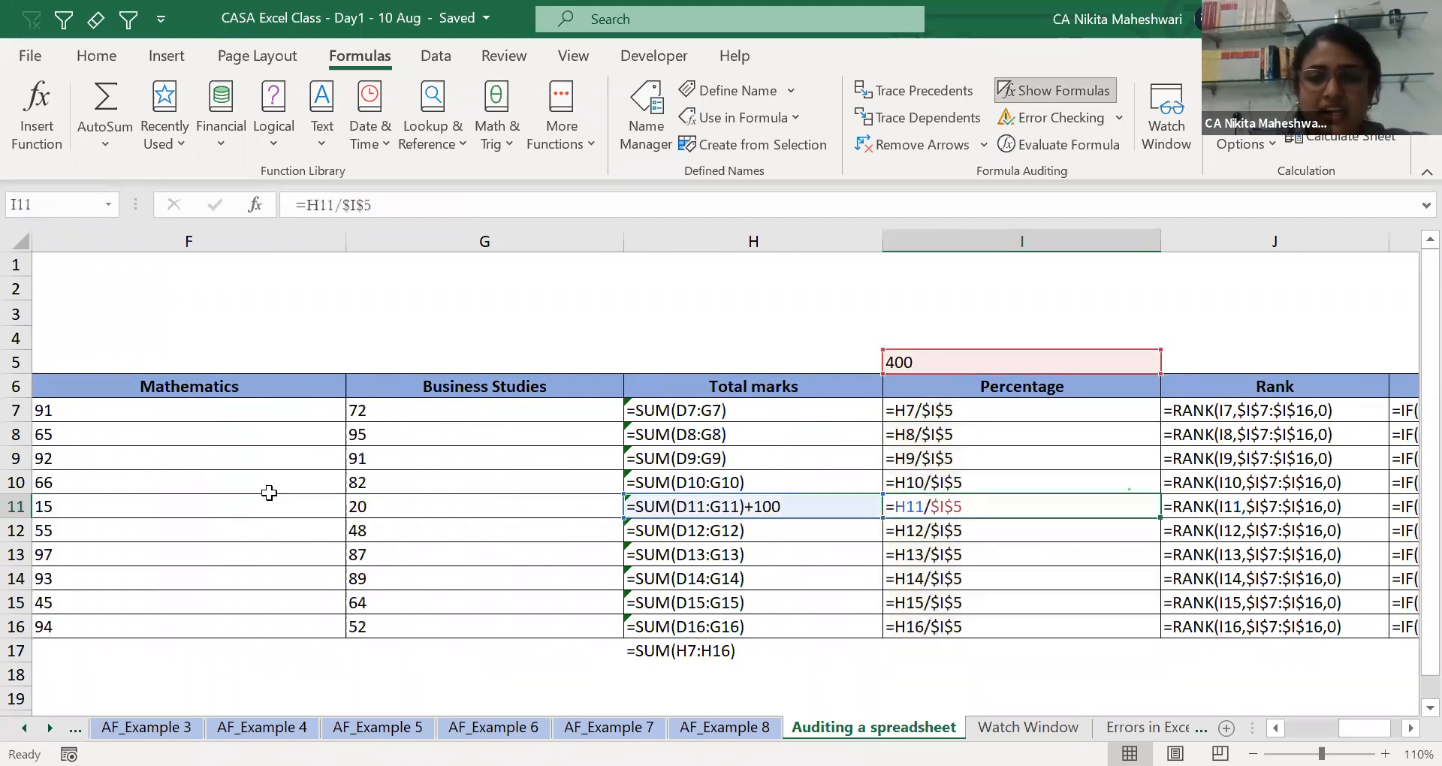
{"action": "key", "text": "Right"}
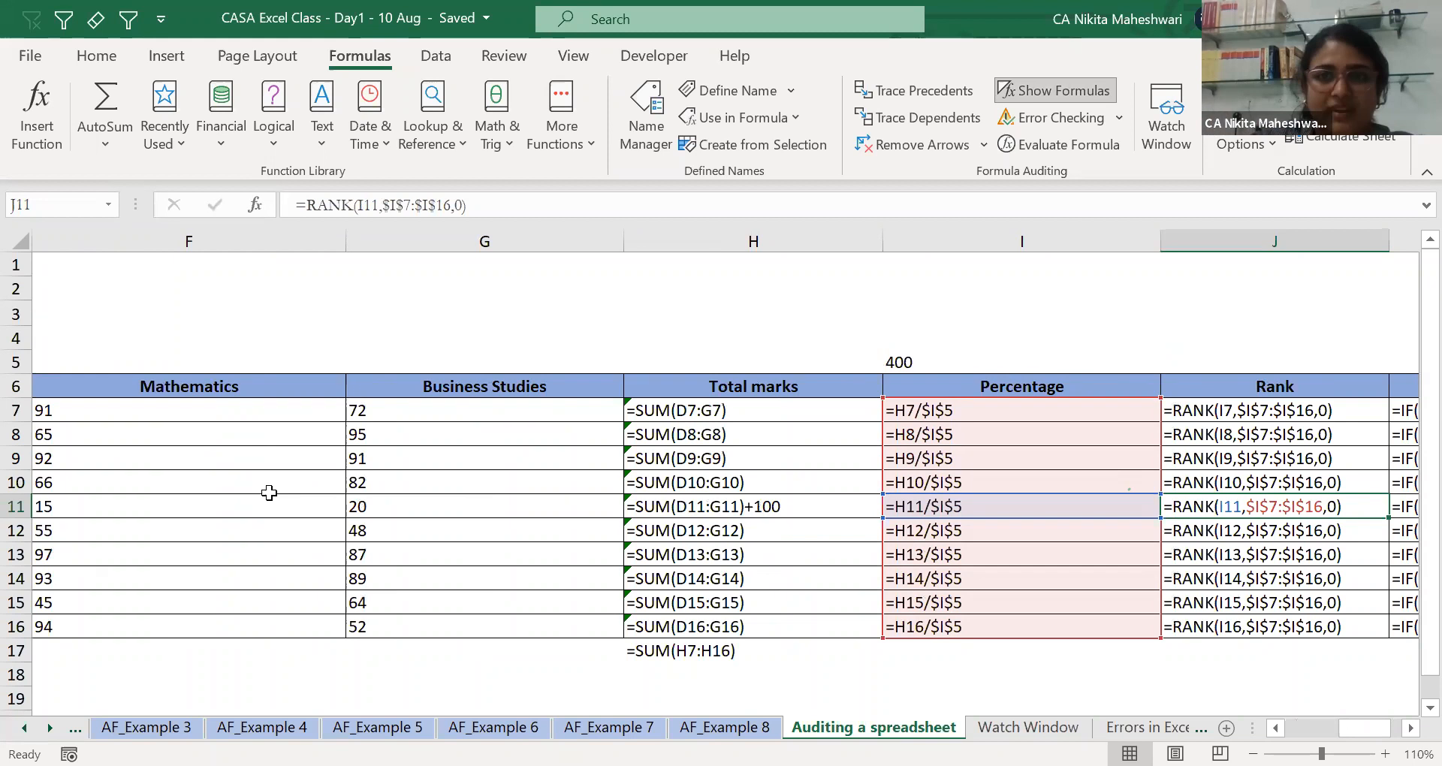
{"action": "key", "text": "Left"}
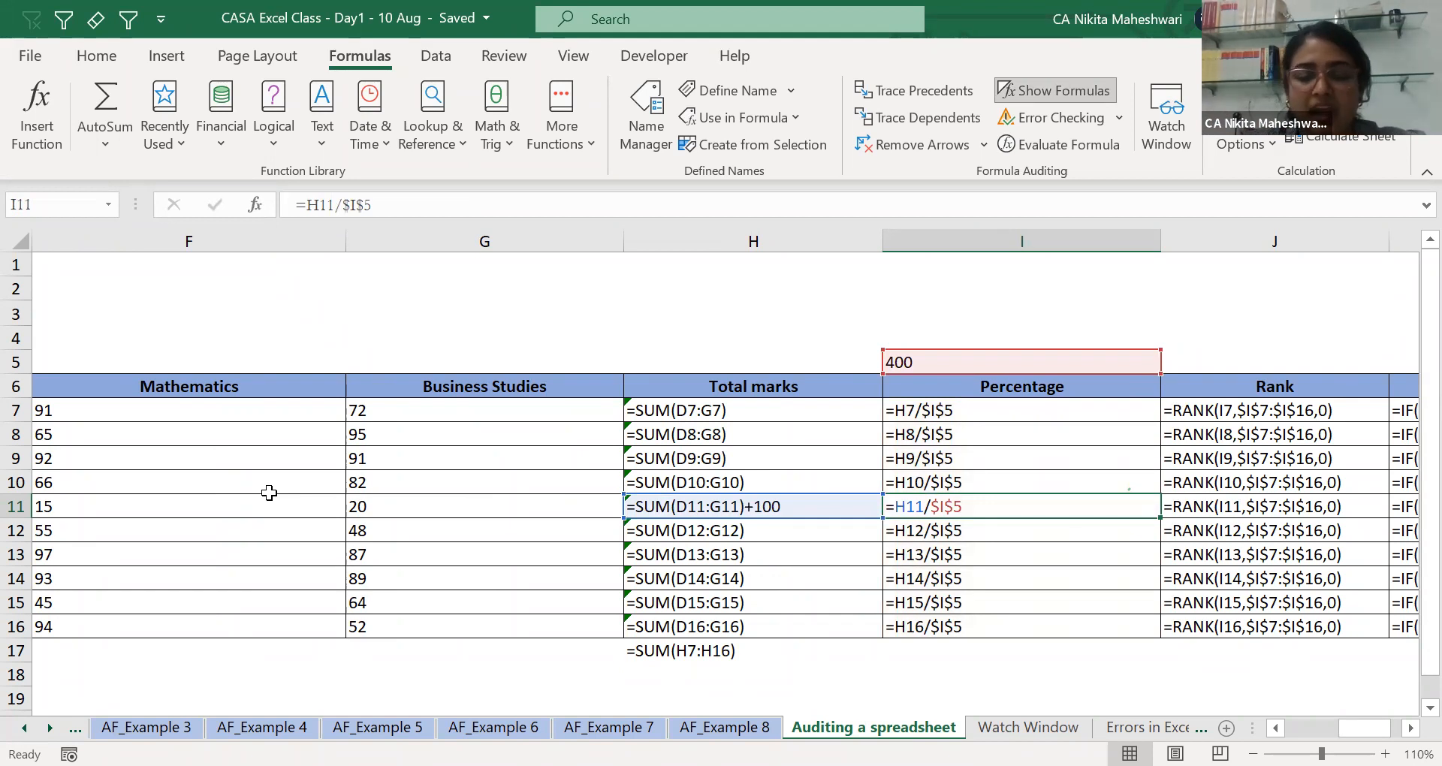
Remove the +100 from the total marks formula in H11 and switch the sheet back to displaying values.
{"action": "key", "text": "Escape"}
{"action": "key", "text": "Left"}
{"action": "key", "text": "F2"}
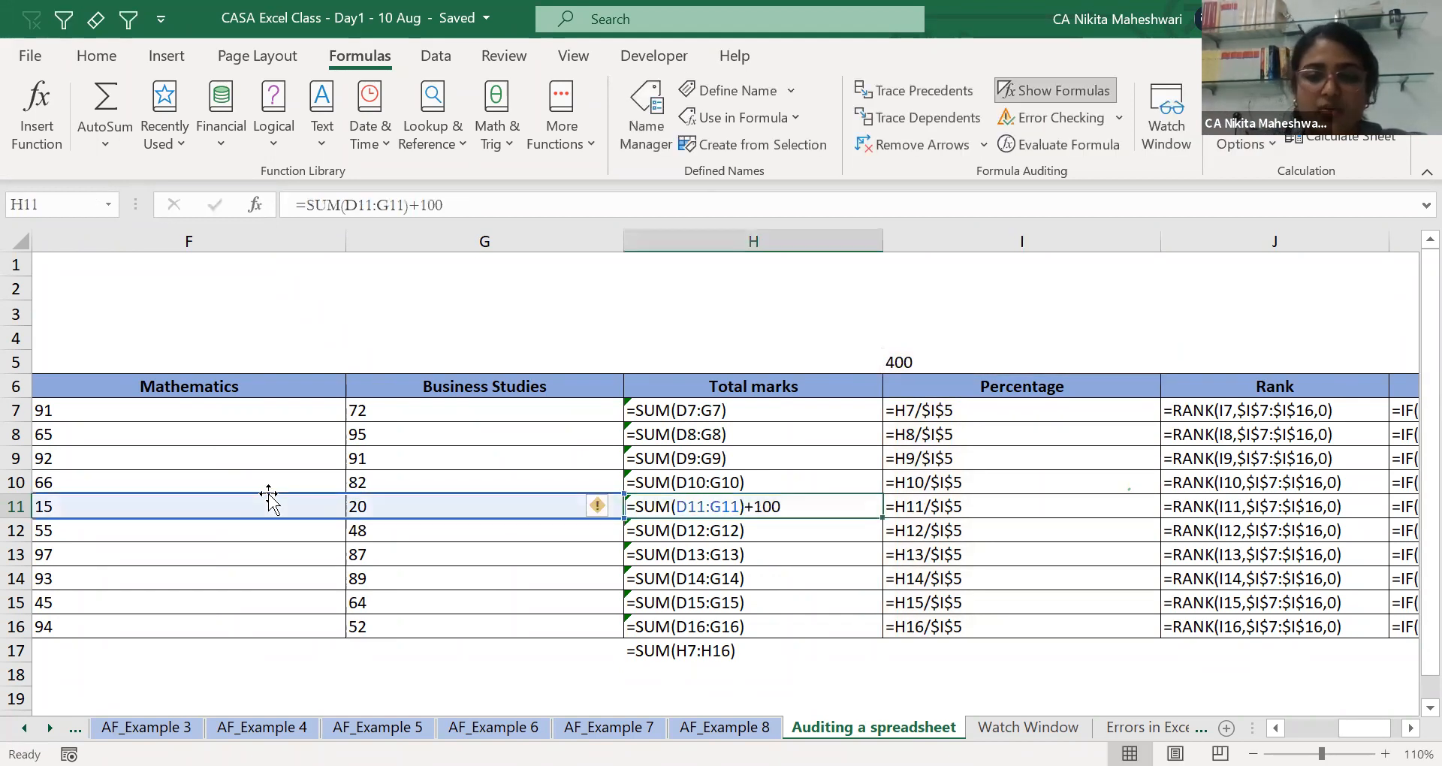
{"action": "key", "text": "BackSpace"}
{"action": "key", "text": "BackSpace"}
{"action": "key", "text": "BackSpace"}
{"action": "key", "text": "BackSpace"}
{"action": "key", "text": "Return"}
{"action": "key", "text": "Up"}
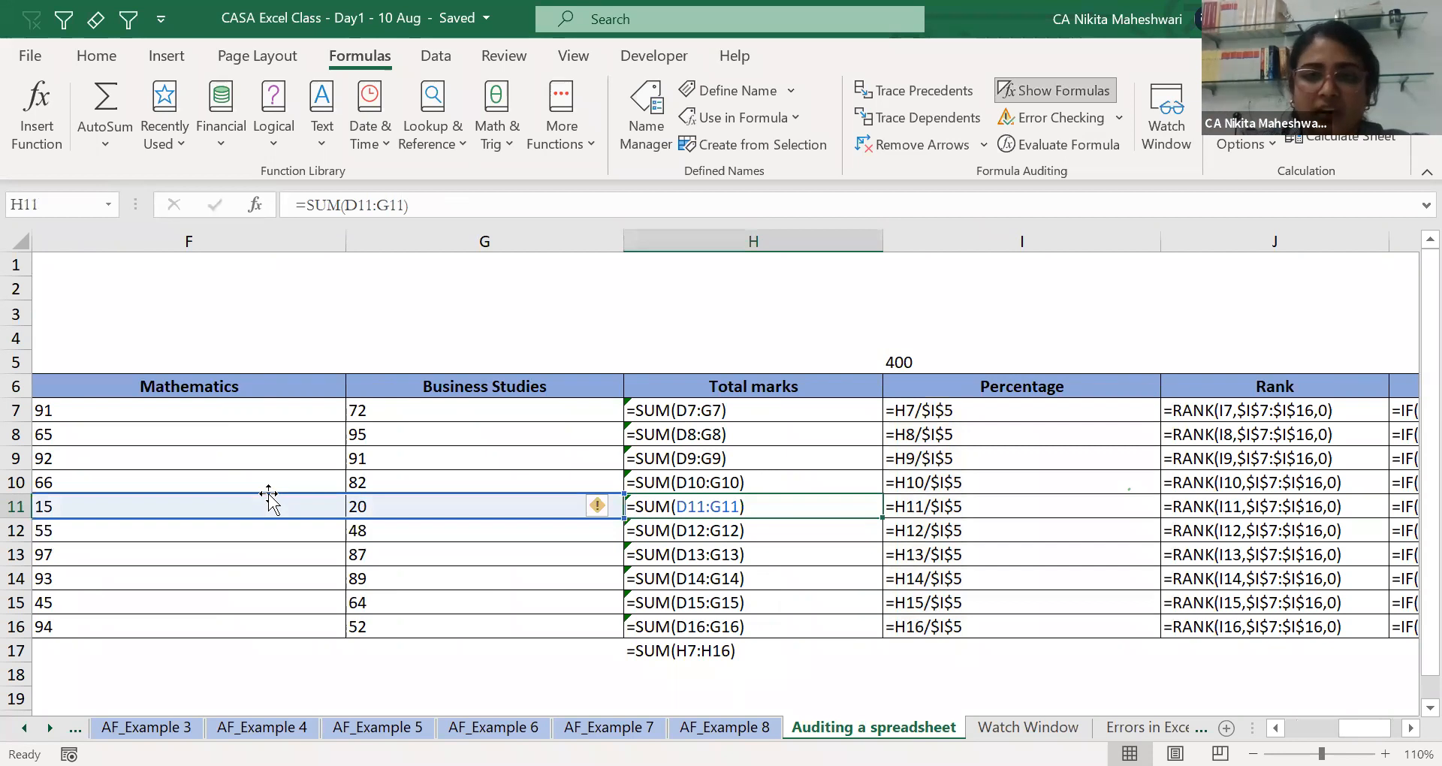
{"action": "left_click", "coordinate": [1064, 89]}
Replace the dates in C7:C16 with the letters a, b, c, d, e, f, h, g, i and j.
{"action": "left_click", "coordinate": [362, 384]}
{"action": "key", "text": "ctrl+Left"}
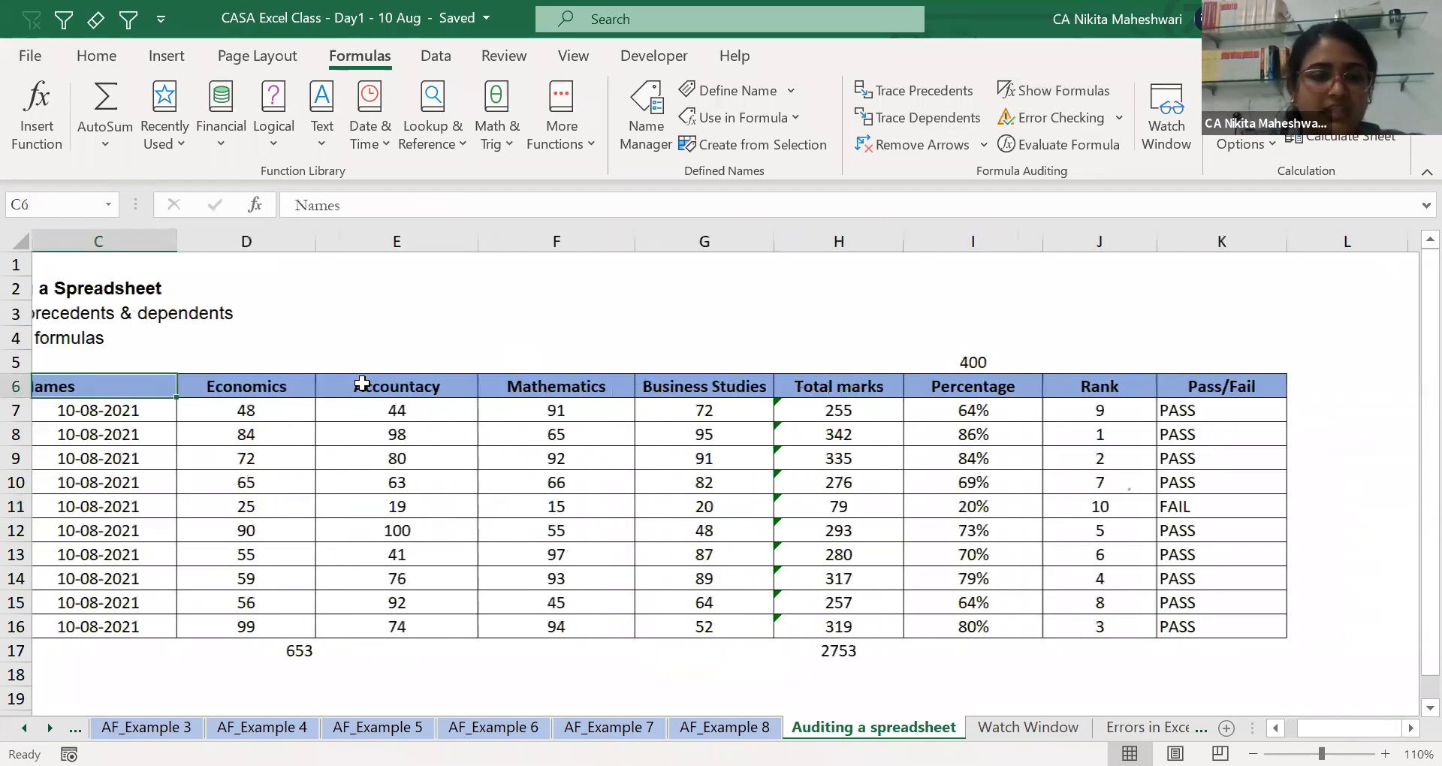
{"action": "key", "text": "Down"}
{"action": "type", "text": "a"}
{"action": "key", "text": "Return"}
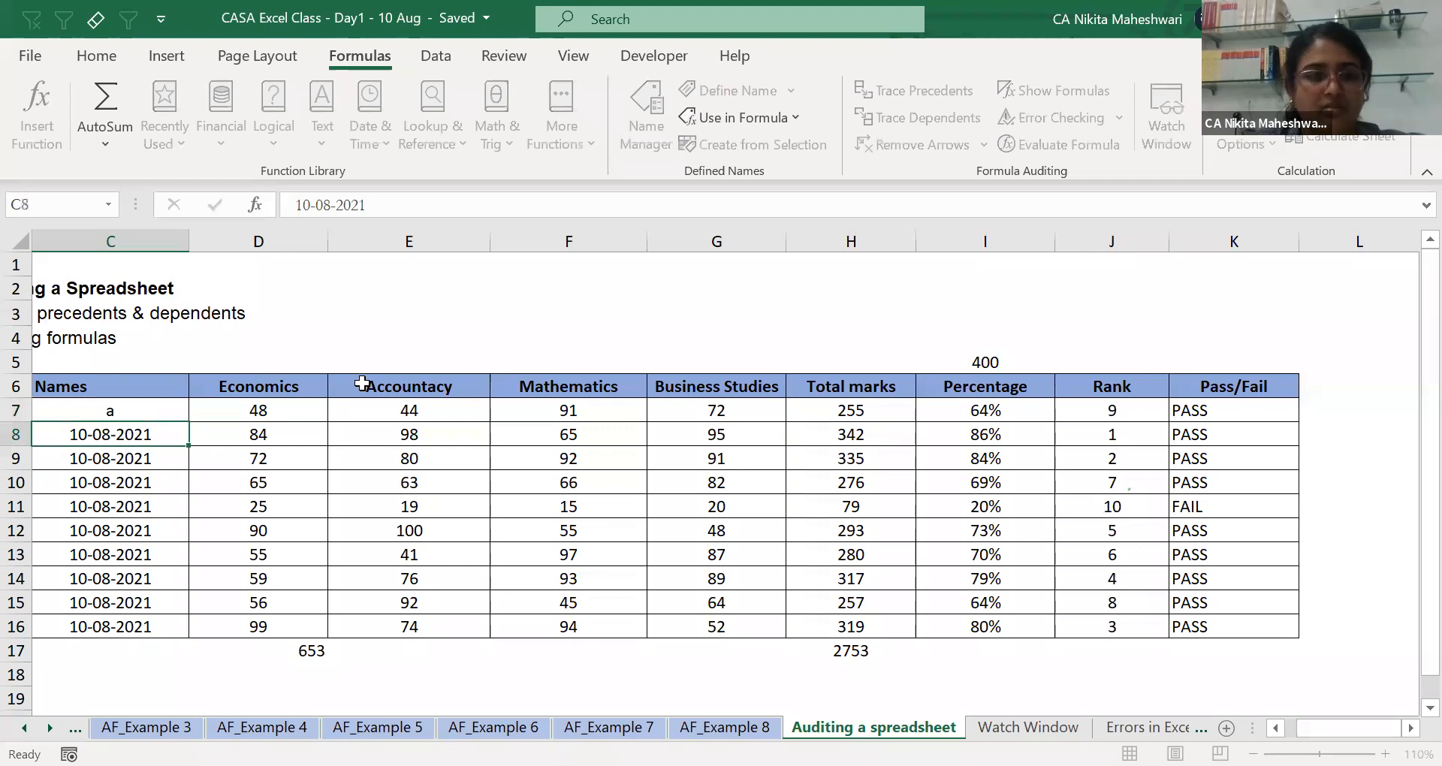
{"action": "type", "text": "b c d e f"}
{"action": "key", "text": "Return"}
{"action": "type", "text": "g"}
{"action": "key", "text": "Up"}
{"action": "type", "text": "h"}
{"action": "key", "text": "Return"}
{"action": "key", "text": "Return"}
{"action": "type", "text": "i"}
{"action": "key", "text": "Return"}
{"action": "type", "text": "j"}
{"action": "key", "text": "Return"}
{"action": "key", "text": "Up"}
{"action": "key", "text": "Up"}
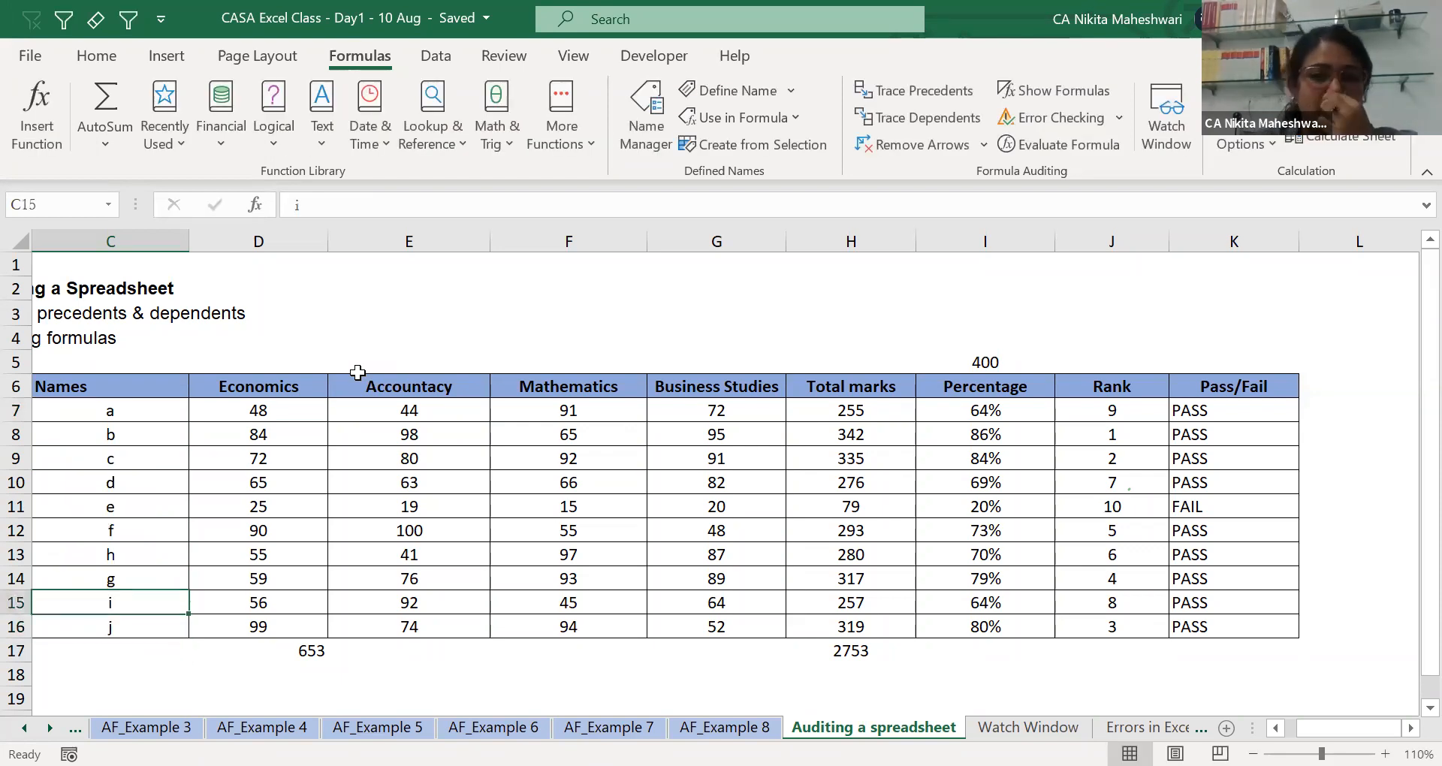
Check the total marks cells, examine row 10 with formulas displayed up to the Pass/Fail column, and return to displaying values.
{"action": "left_click_drag", "start_coordinate": [798, 410], "coordinate": [790, 602]}
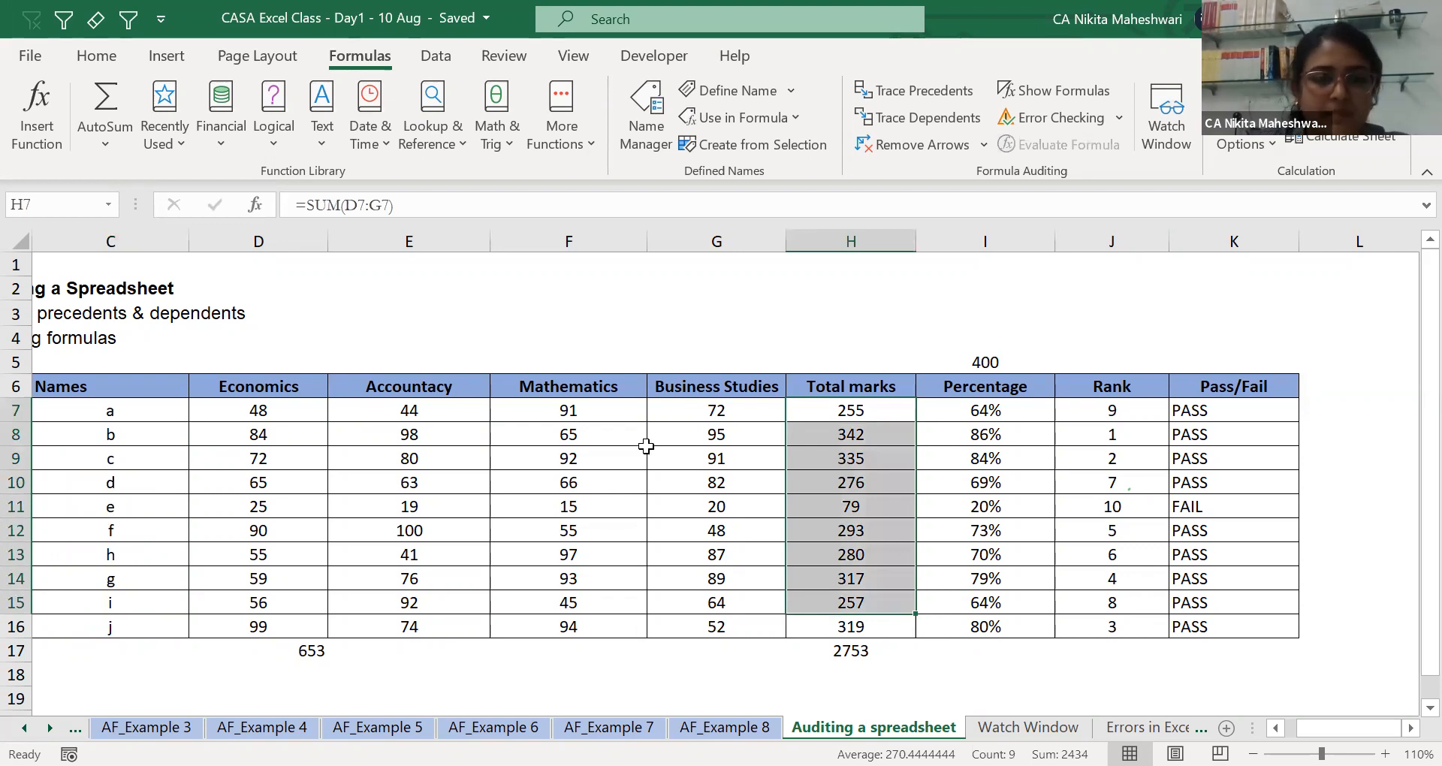
{"action": "left_click", "coordinate": [853, 474]}
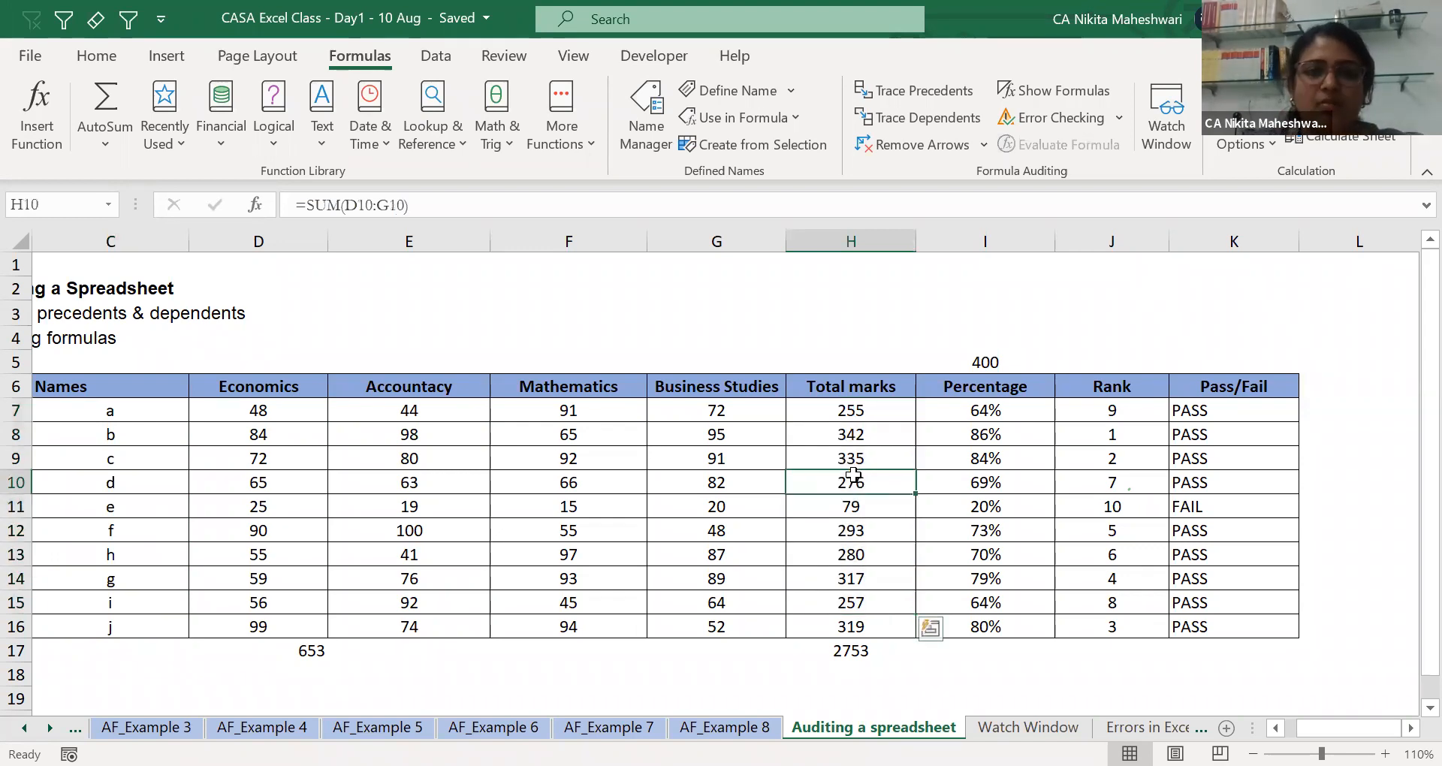
{"action": "left_click", "coordinate": [1056, 80]}
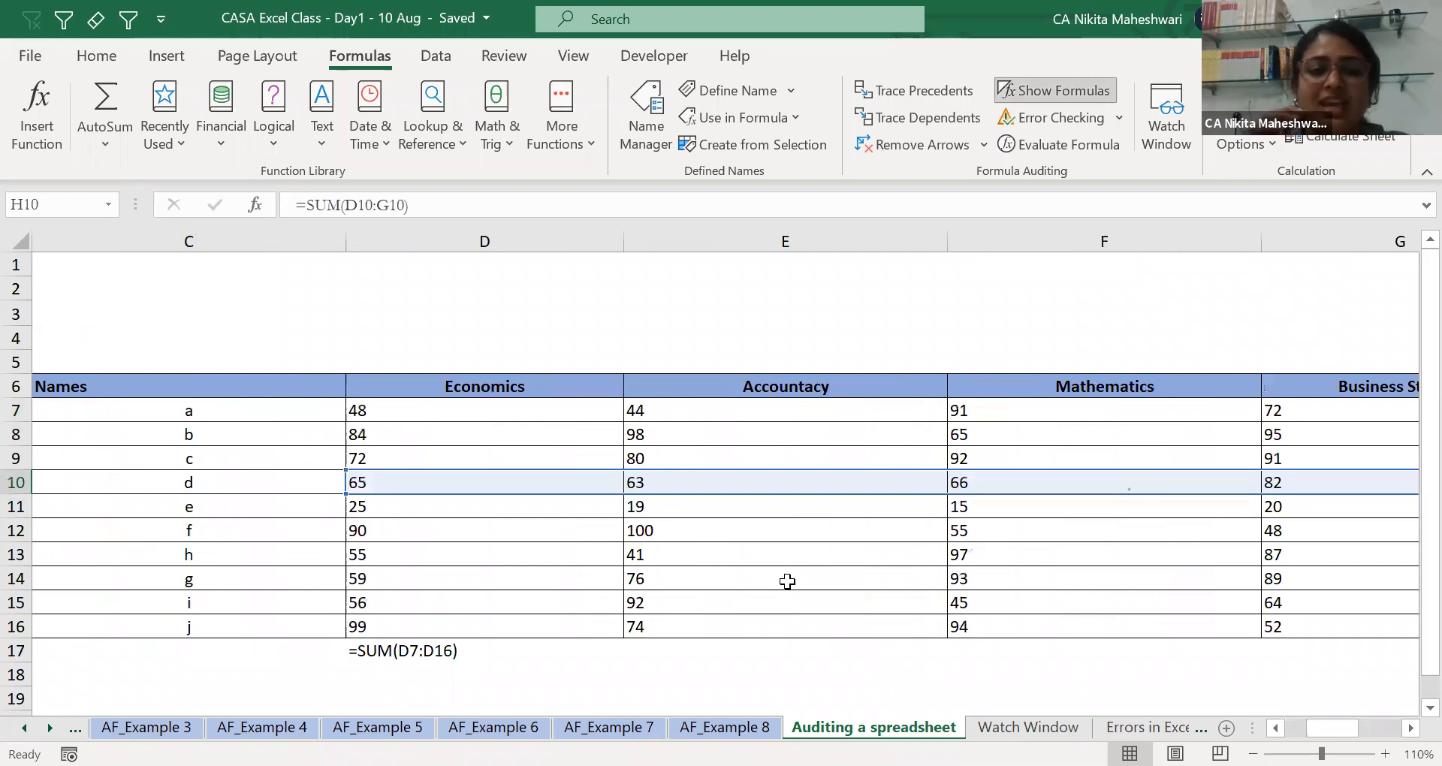
{"action": "key", "text": "Right"}
{"action": "key", "text": "Right"}
{"action": "key", "text": "Right"}
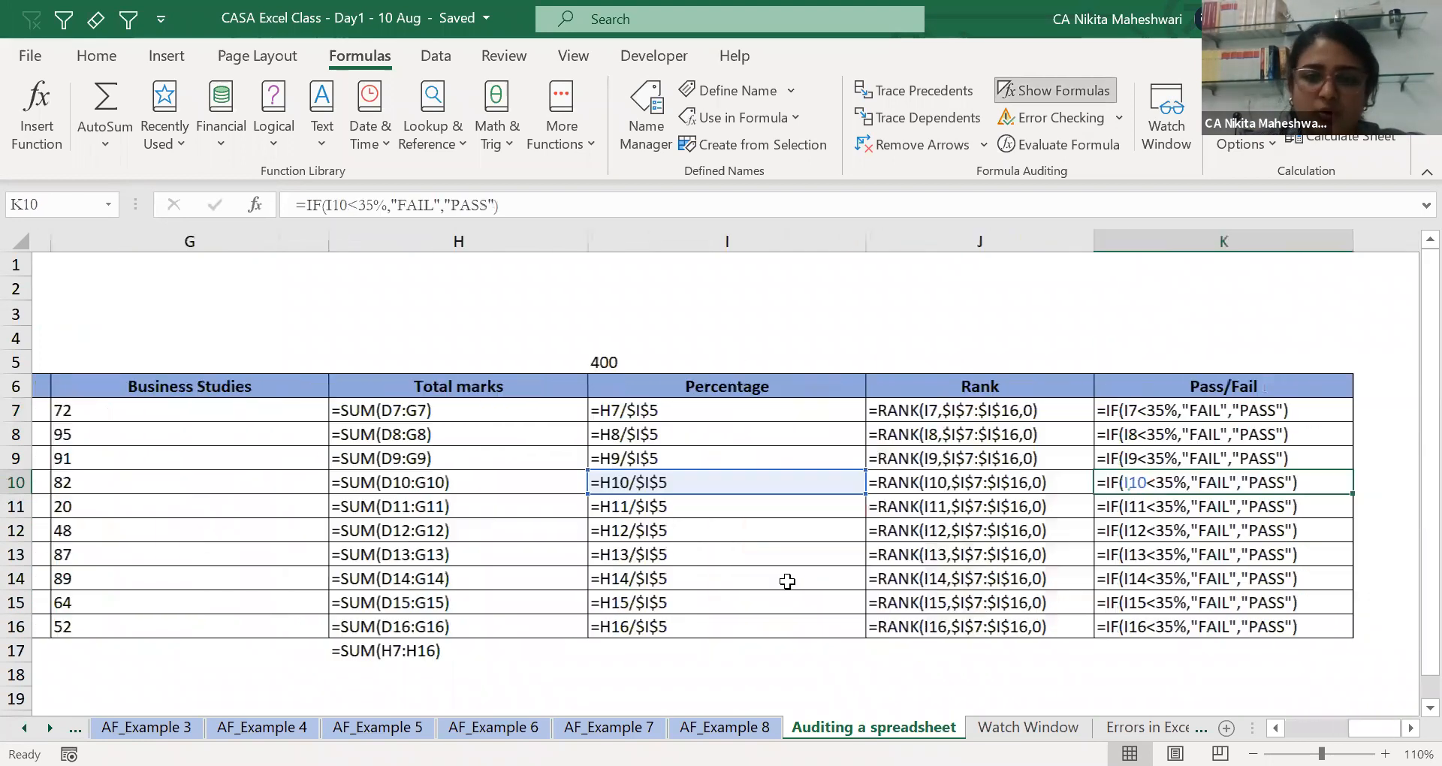
{"action": "key", "text": "Left"}
{"action": "key", "text": "F2"}
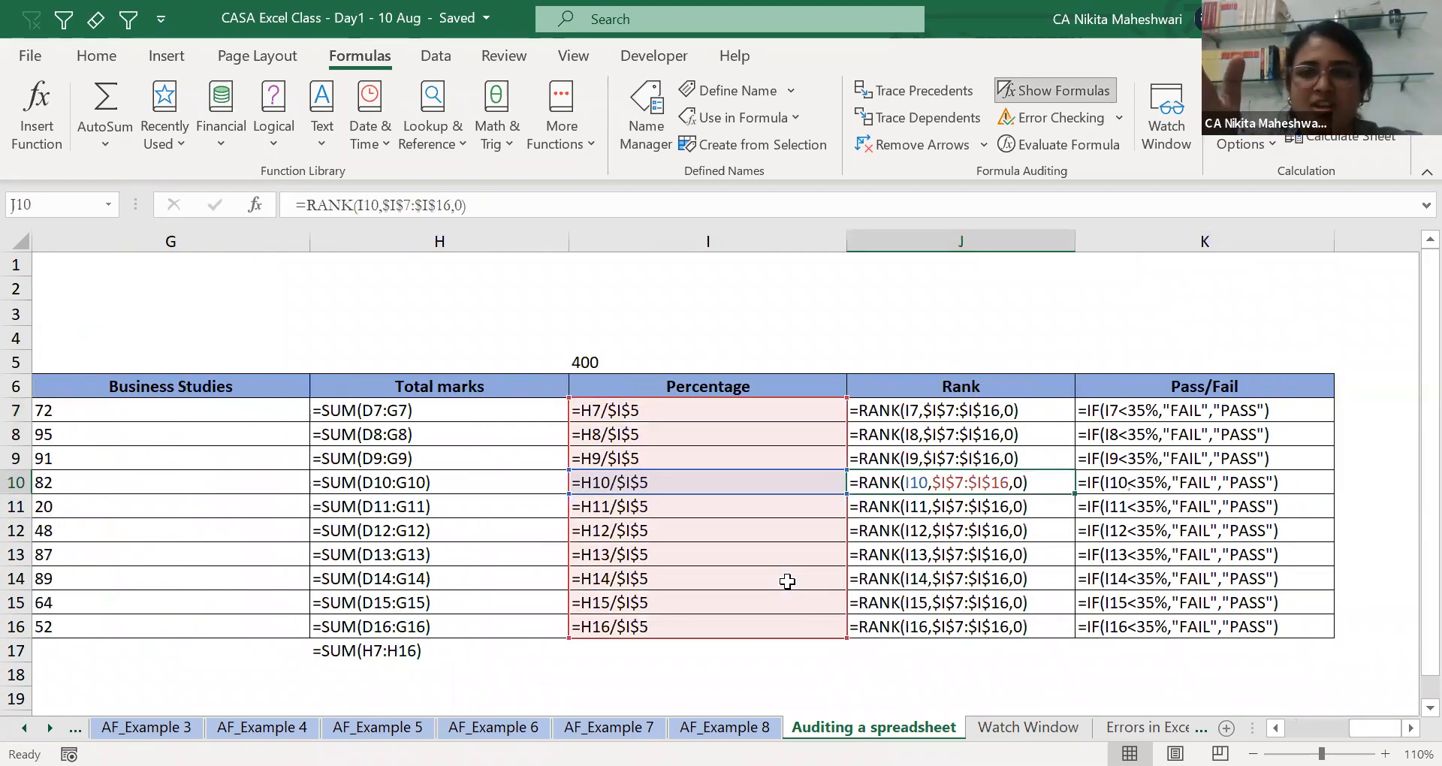
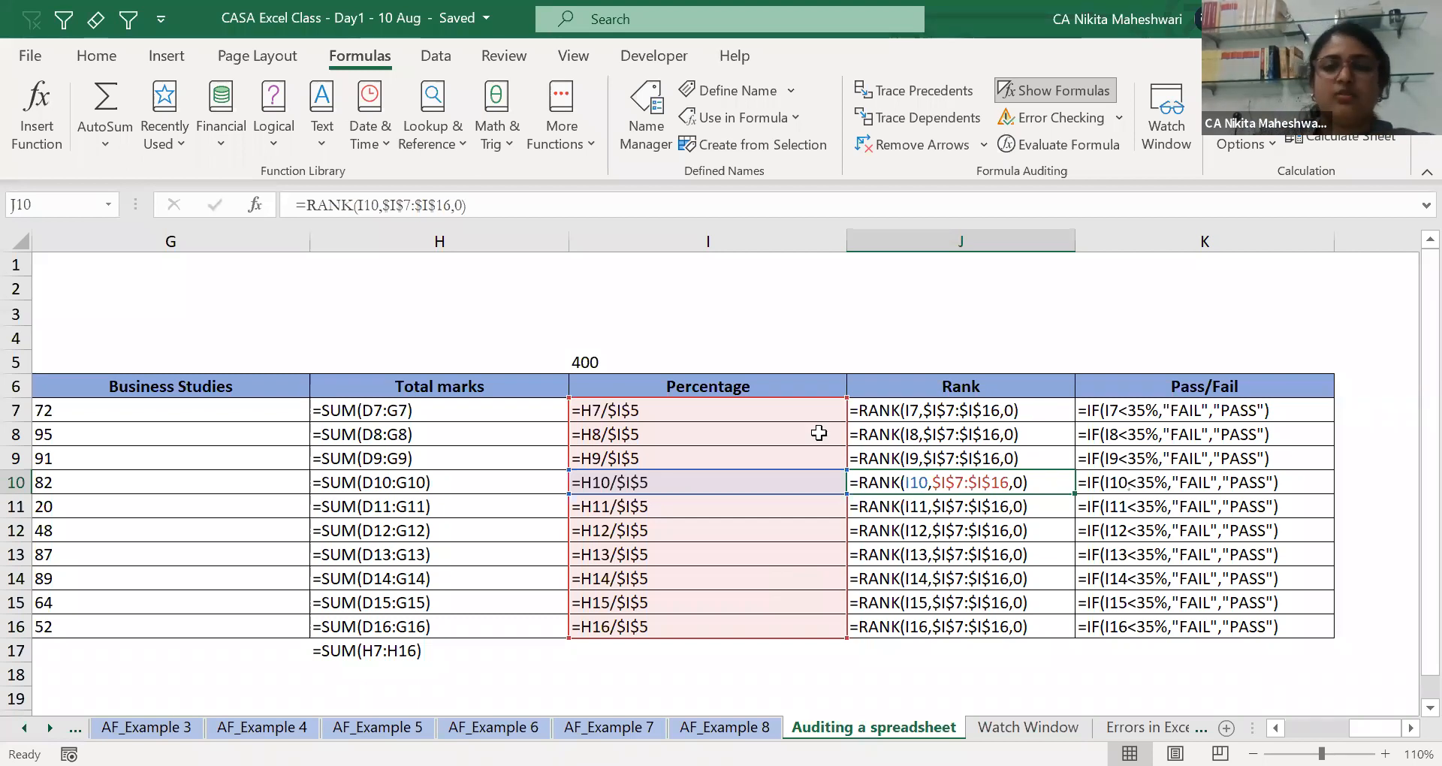
{"action": "left_click", "coordinate": [1034, 101]}
Fill all the Names cells C7:C16 with the date 10-08-2021.
{"action": "left_click", "coordinate": [502, 397]}
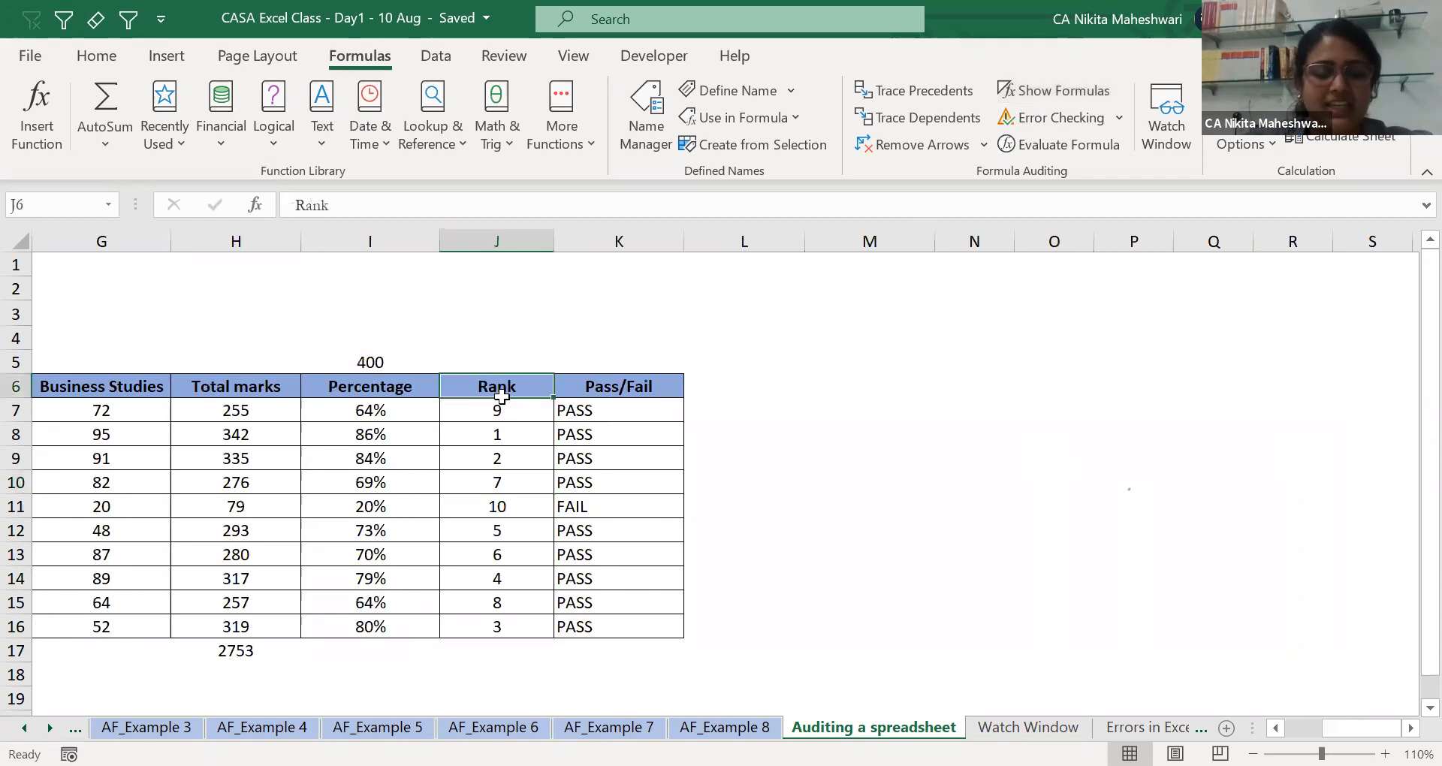
{"action": "key", "text": "ctrl+Left"}
{"action": "key", "text": "Down"}
{"action": "key", "text": "ctrl+shift+Down"}
{"action": "type", "text": "10-08-2021"}
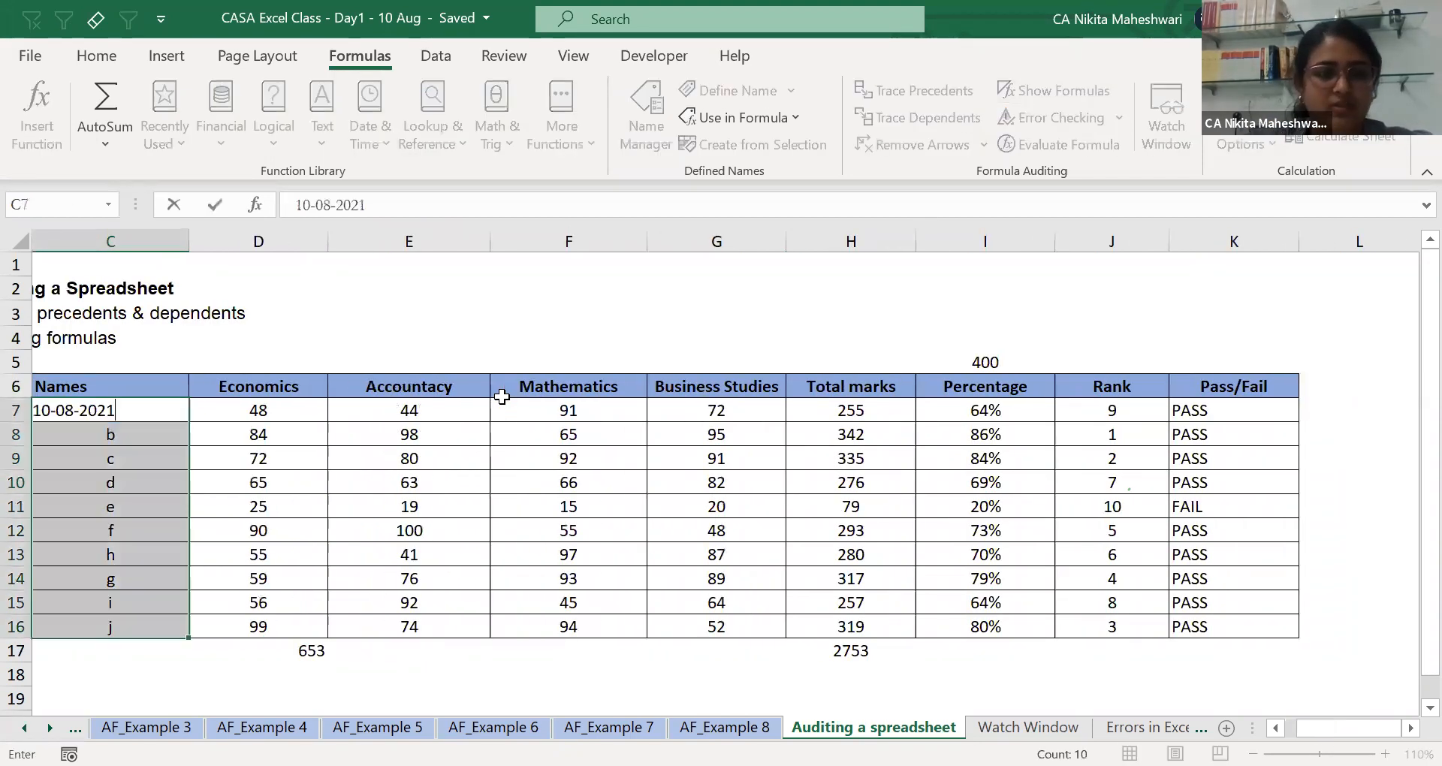
{"action": "key", "text": "ctrl+Return"}
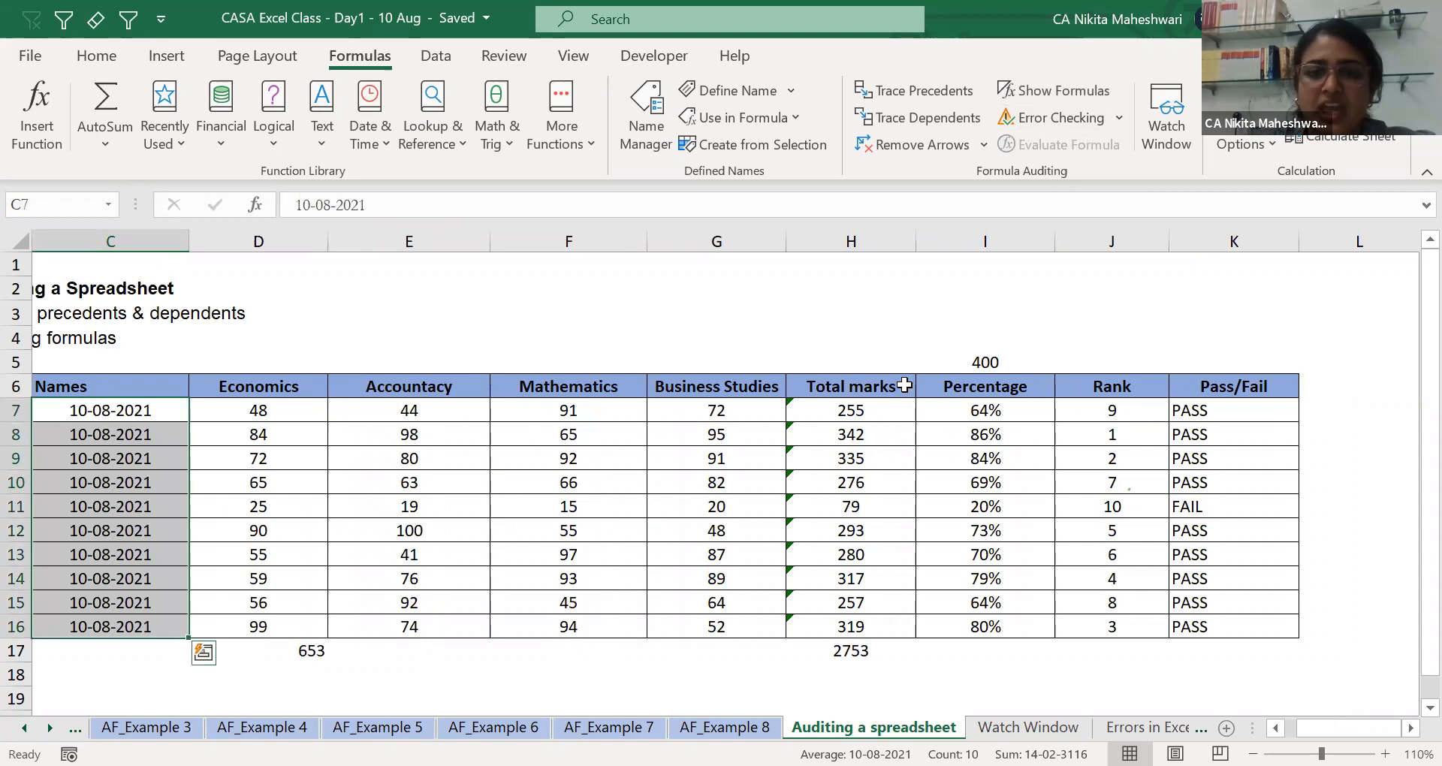
Run Error Checking from H7, read through the flagged total marks formulas up to H10, and close it.
{"action": "left_click", "coordinate": [871, 415]}
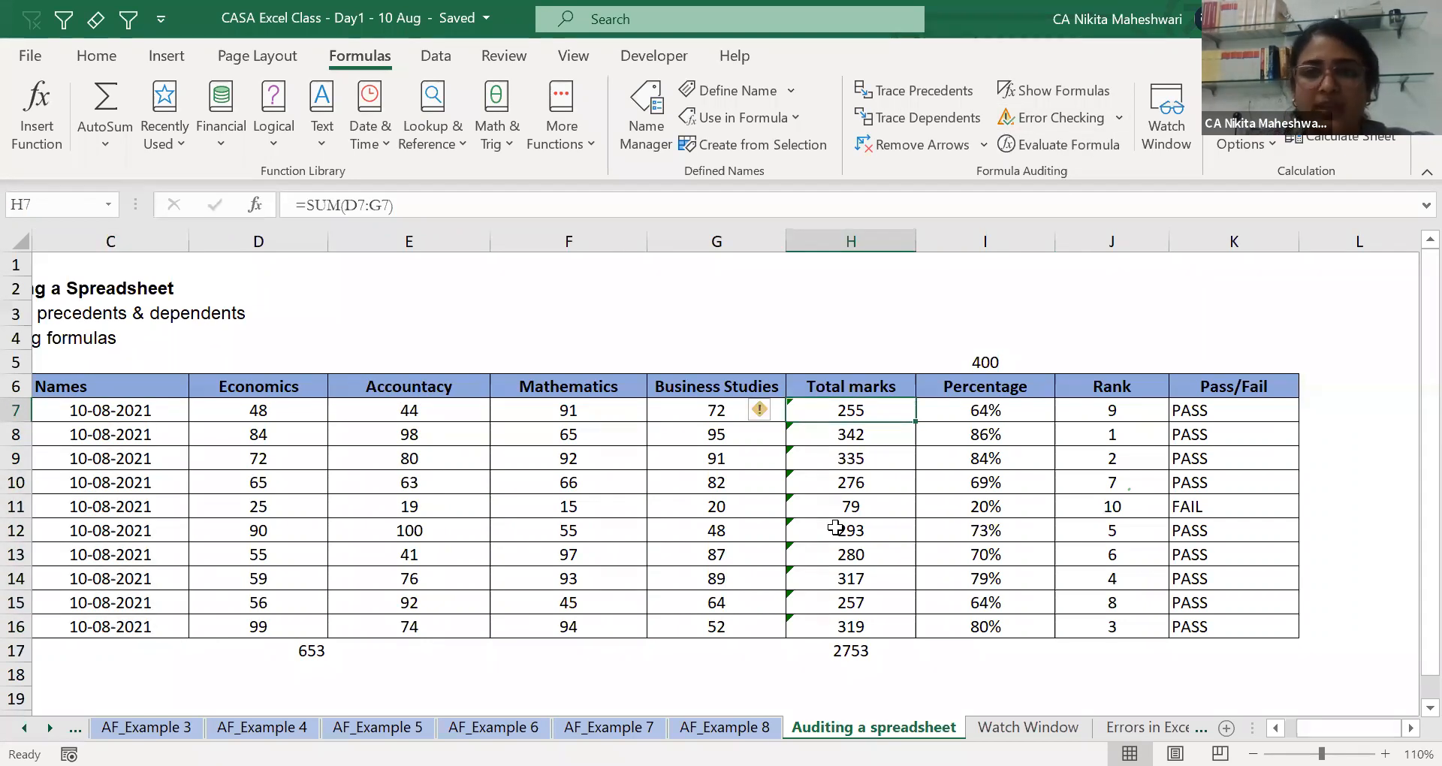
{"action": "left_click", "coordinate": [1086, 120]}
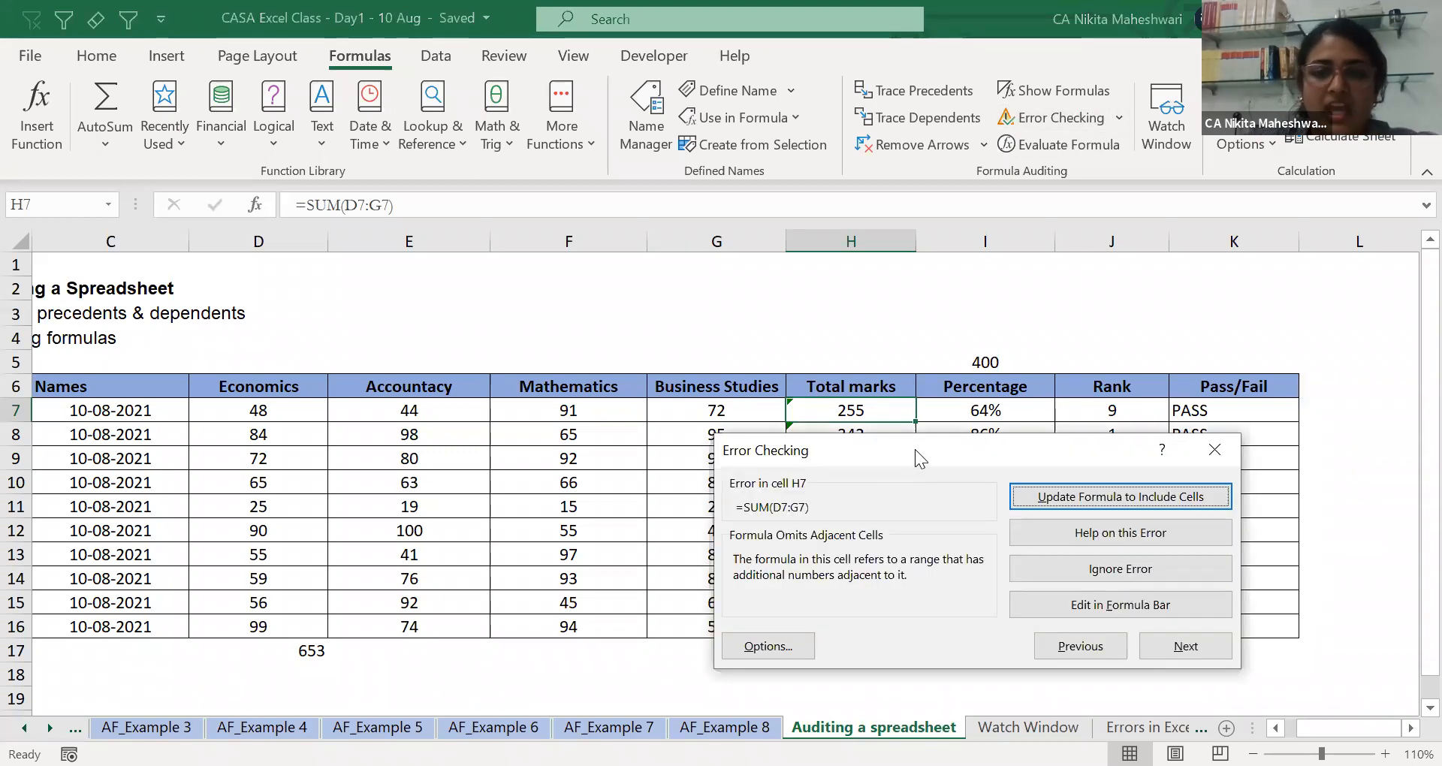
{"action": "left_click_drag", "start_coordinate": [914, 449], "coordinate": [340, 161]}
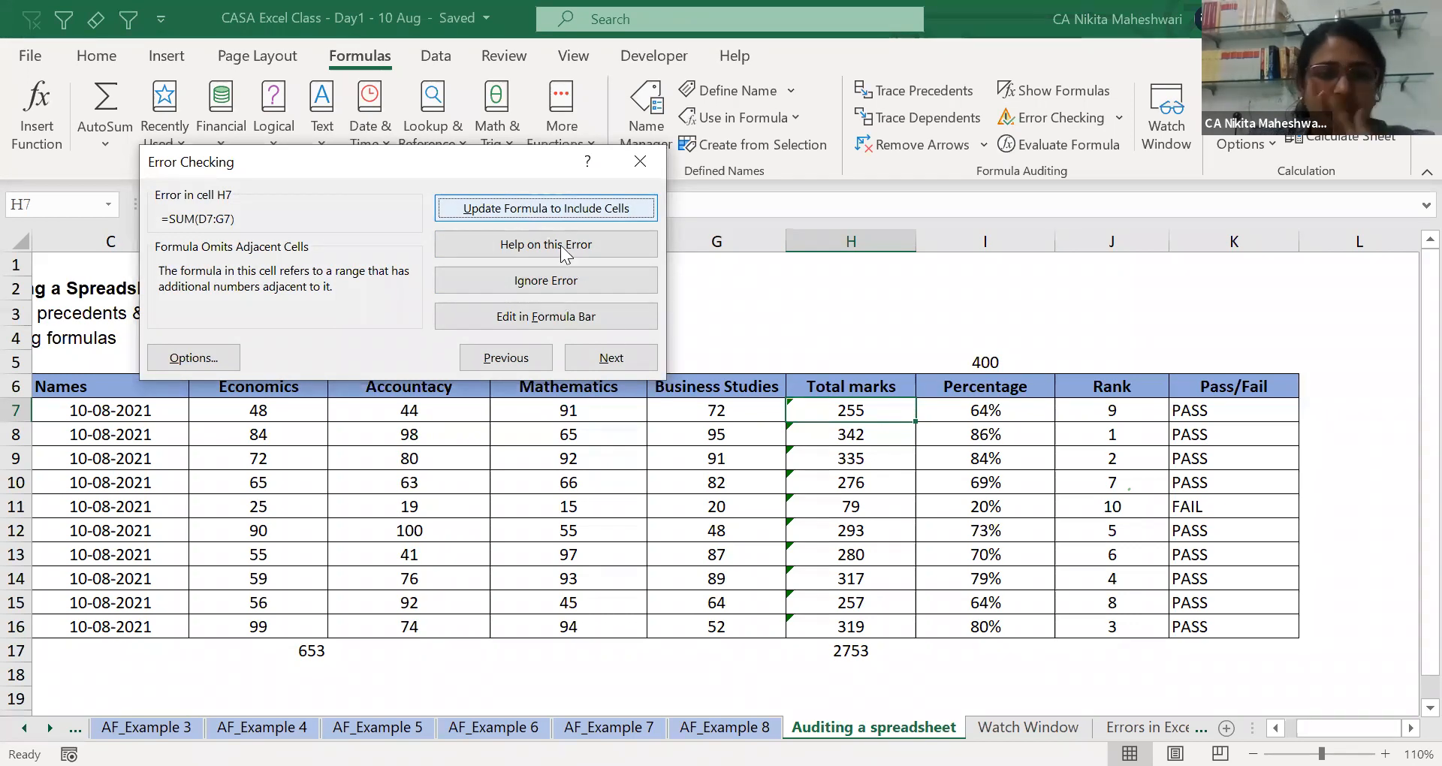
{"action": "left_click", "coordinate": [608, 362]}
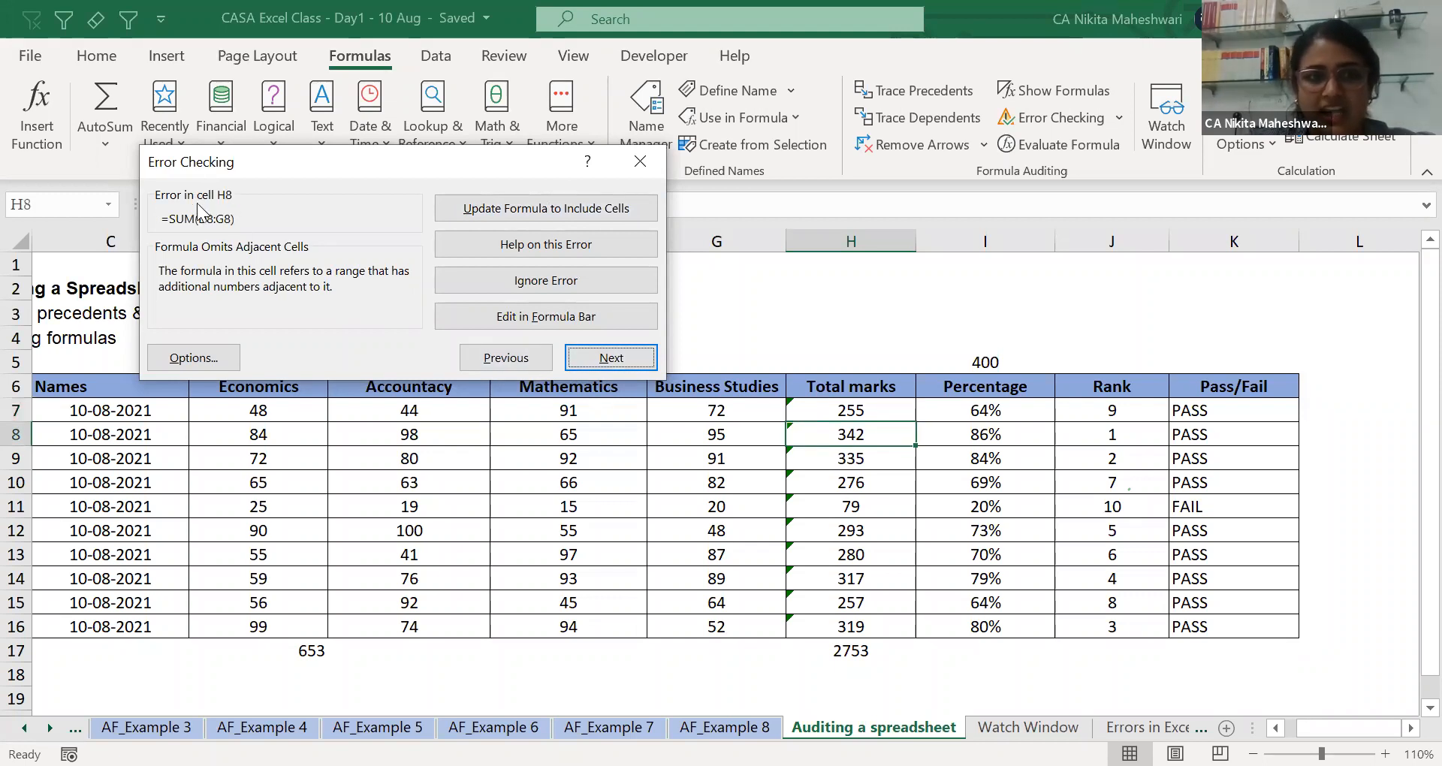
{"action": "left_click", "coordinate": [601, 359]}
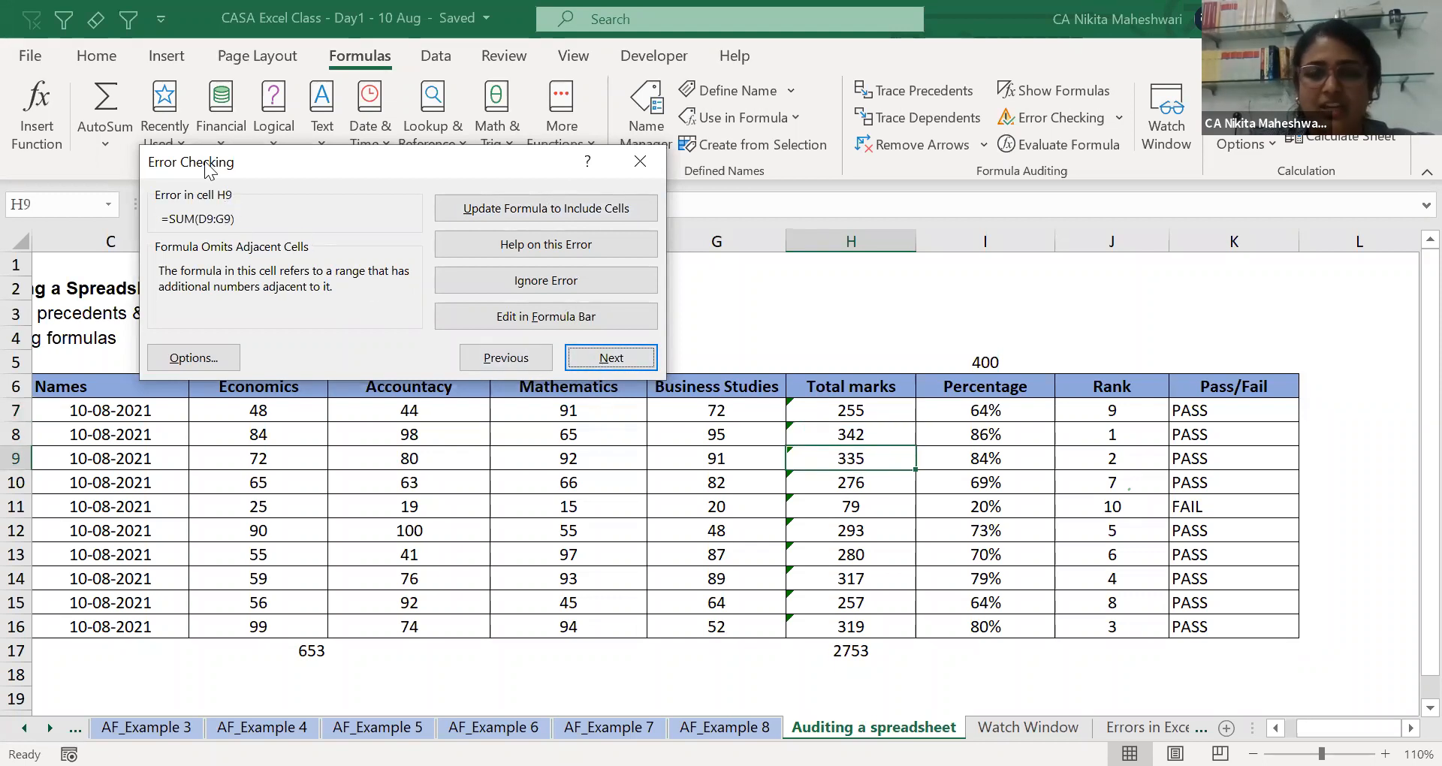
{"action": "left_click", "coordinate": [601, 361]}
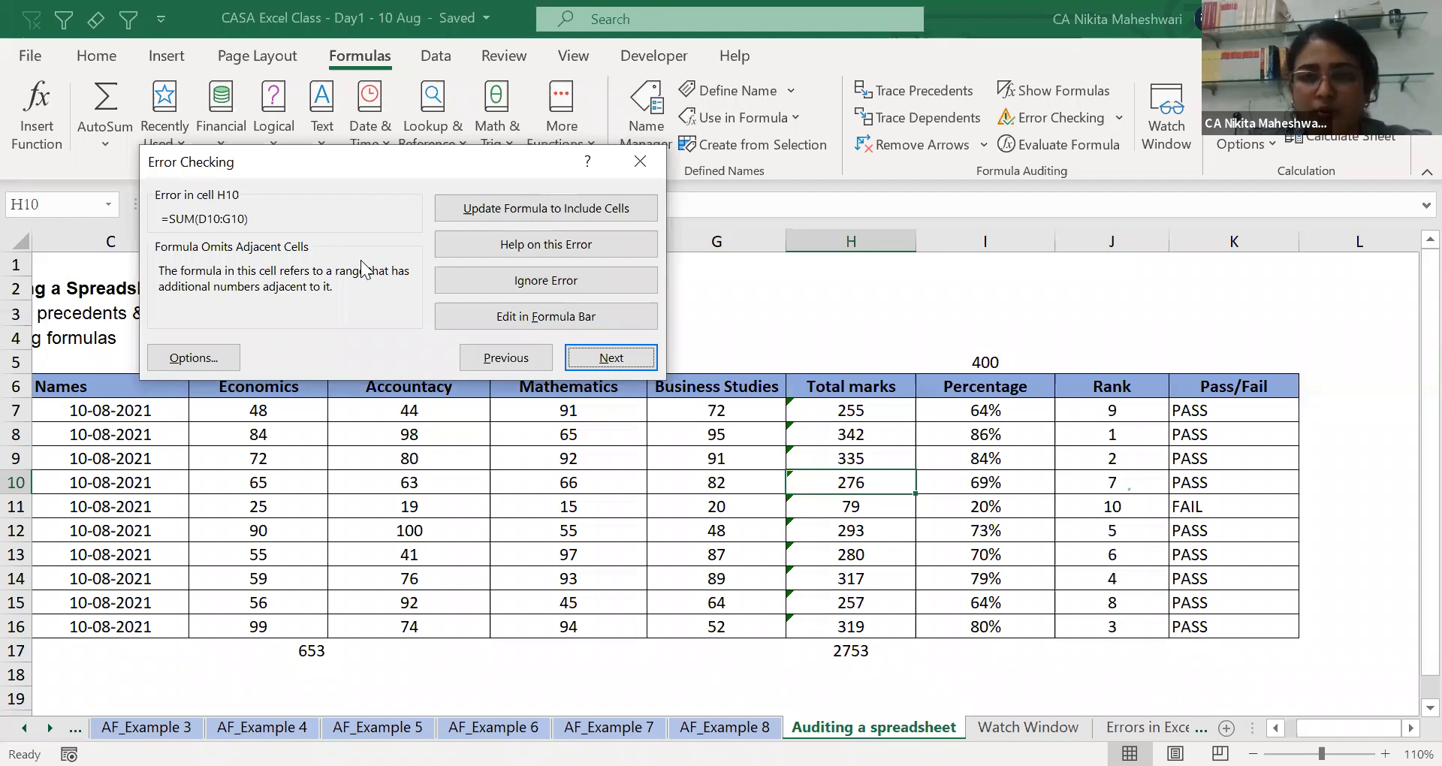
{"action": "left_click", "coordinate": [631, 158]}
Use Error Checking to ignore the error in H10 and update the H11 formula to include the adjacent cells, making it =SUM(C11:G11).
{"action": "left_click", "coordinate": [762, 481]}
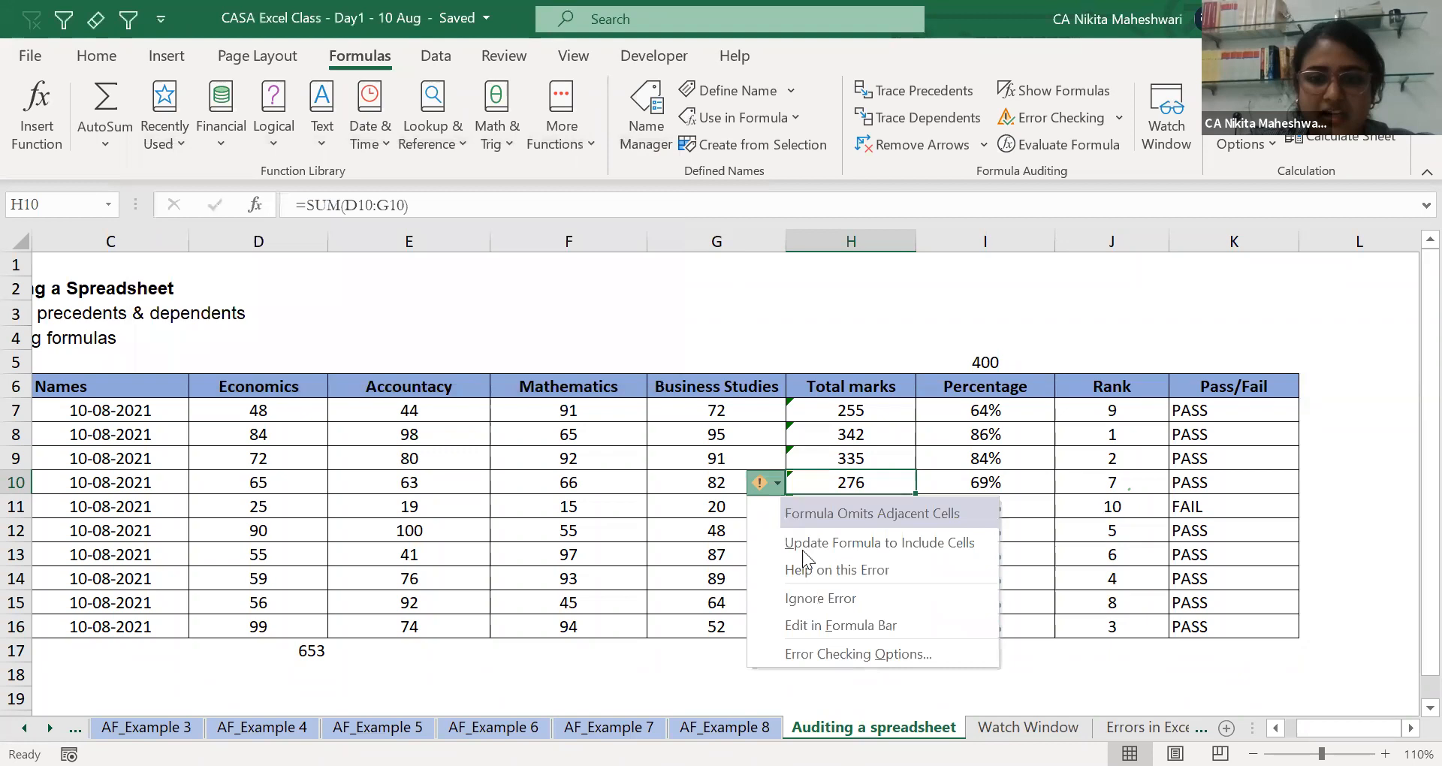
{"action": "left_click", "coordinate": [826, 483]}
{"action": "left_click", "coordinate": [1057, 120]}
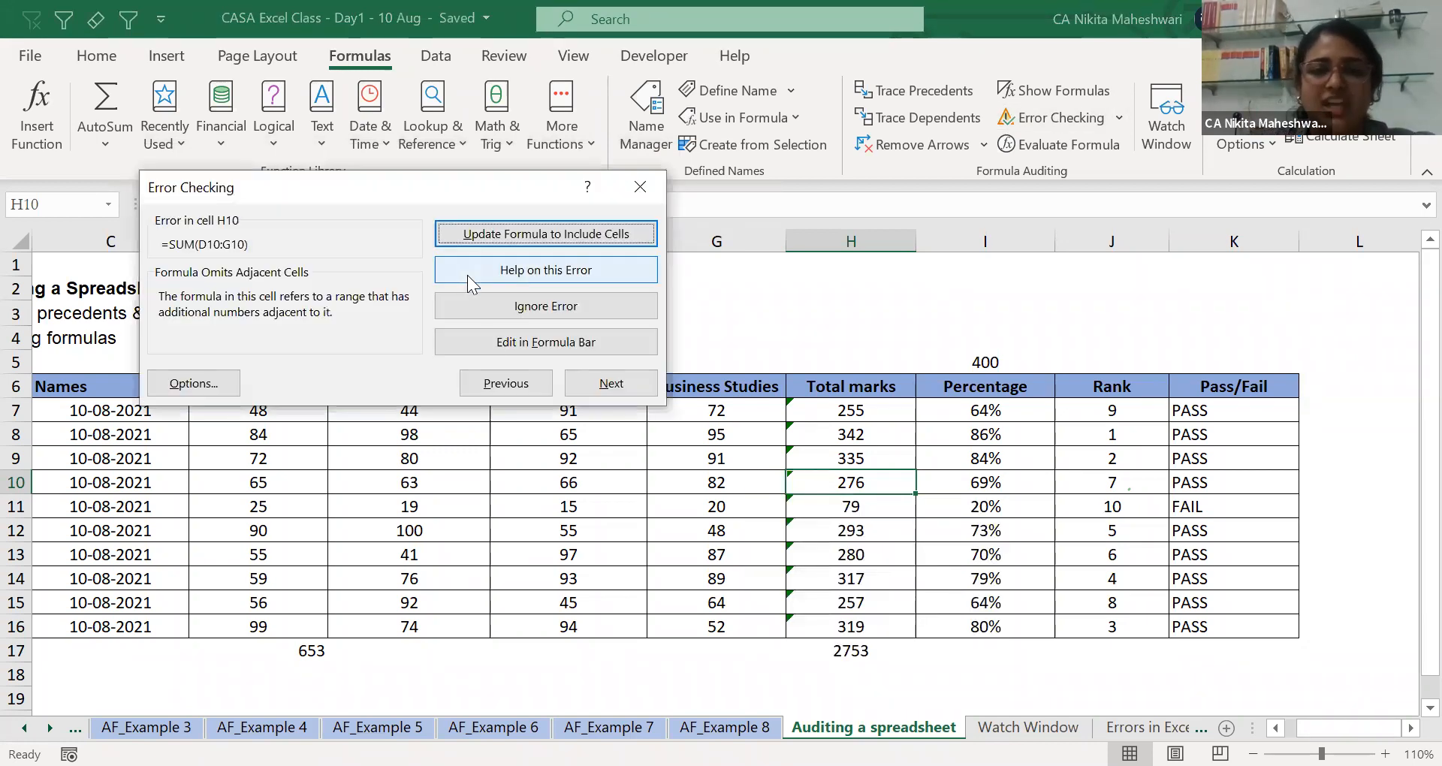
{"action": "left_click", "coordinate": [503, 308]}
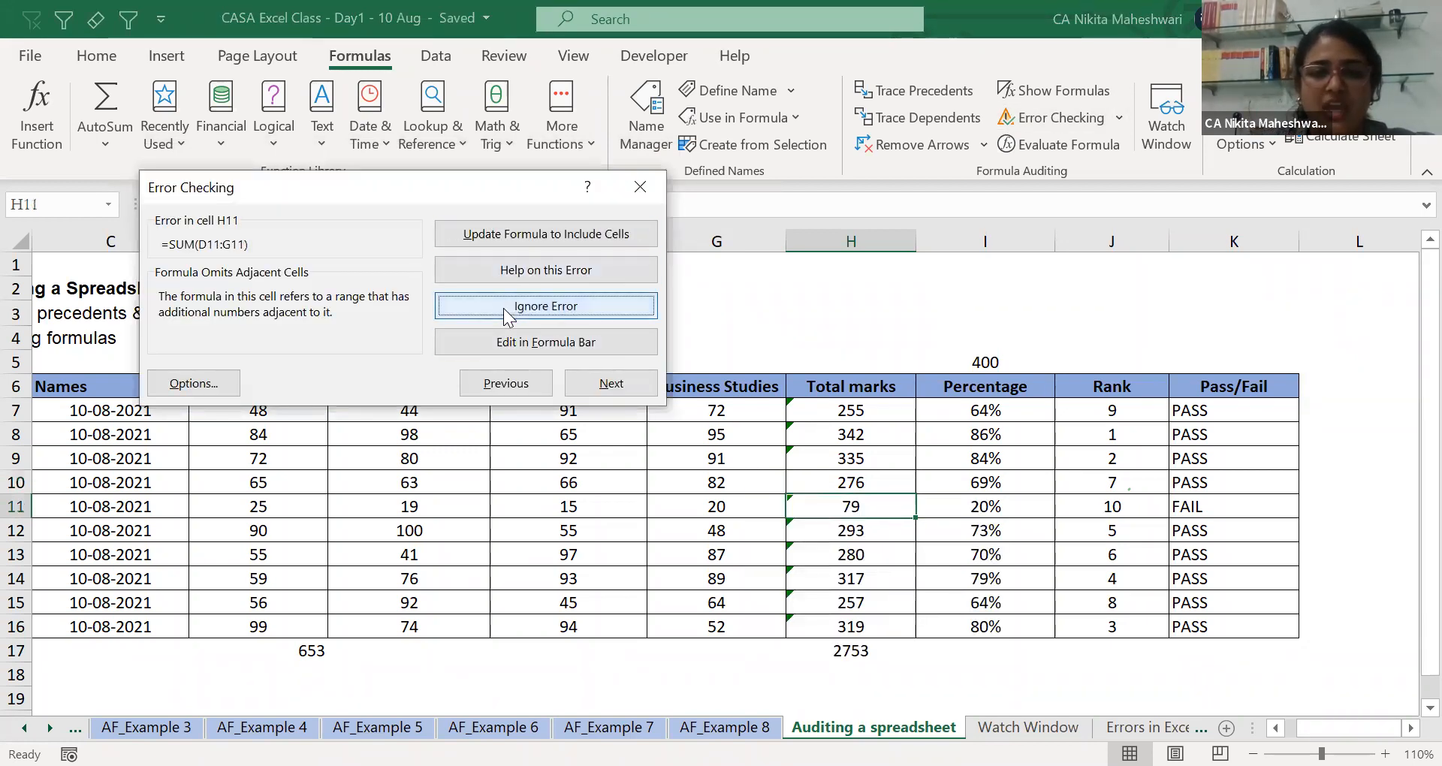
{"action": "left_click", "coordinate": [506, 236]}
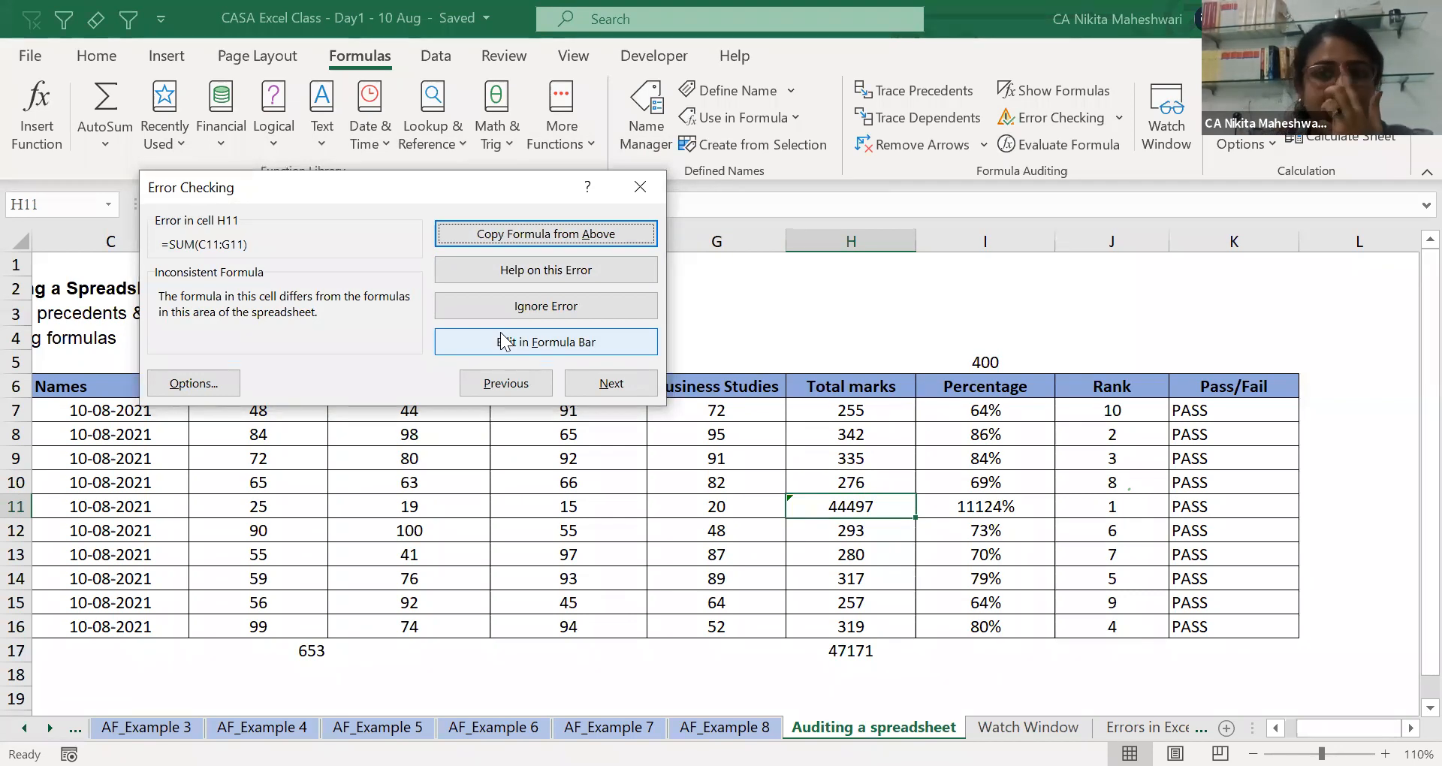
Open the H11 formula for editing from Error Checking, accept it unchanged, close the dialog, and undo the H11 formula update.
{"action": "left_click", "coordinate": [503, 342]}
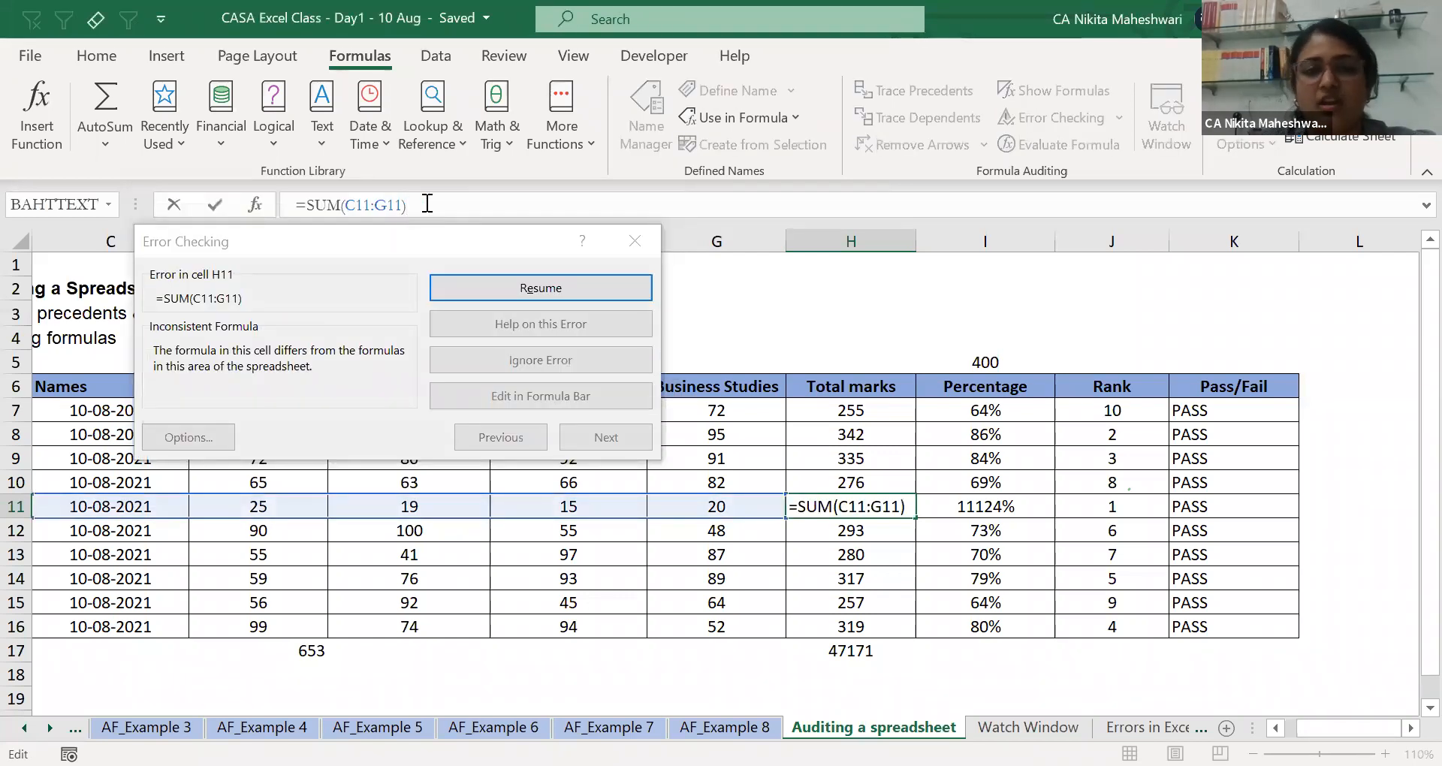
{"action": "key", "text": "Return"}
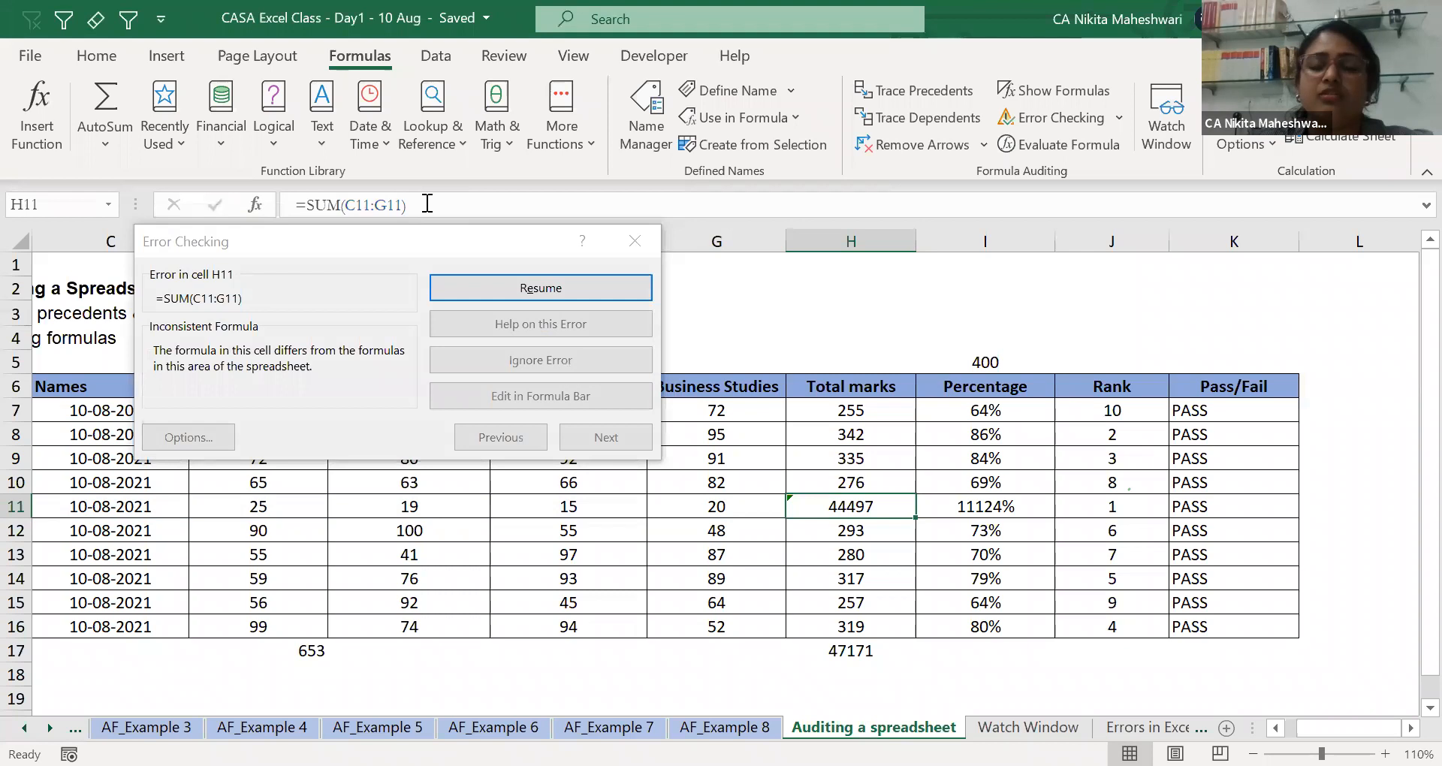
{"action": "left_click", "coordinate": [635, 242]}
{"action": "key", "text": "ctrl+z"}
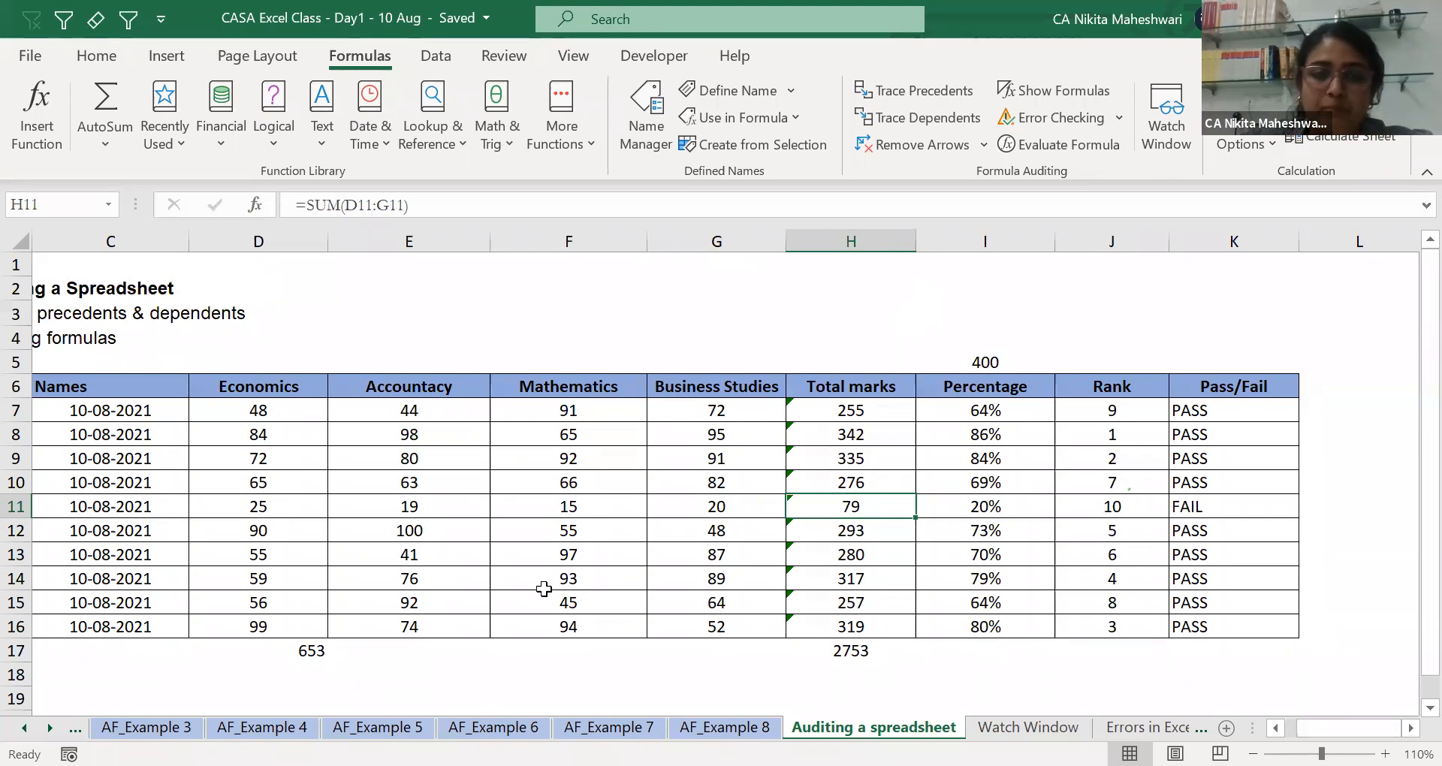
Create a circular reference in D17 with the formula =SUM(D6:D17), and review its range.
{"action": "left_click", "coordinate": [321, 647]}
{"action": "type", "text": "="}
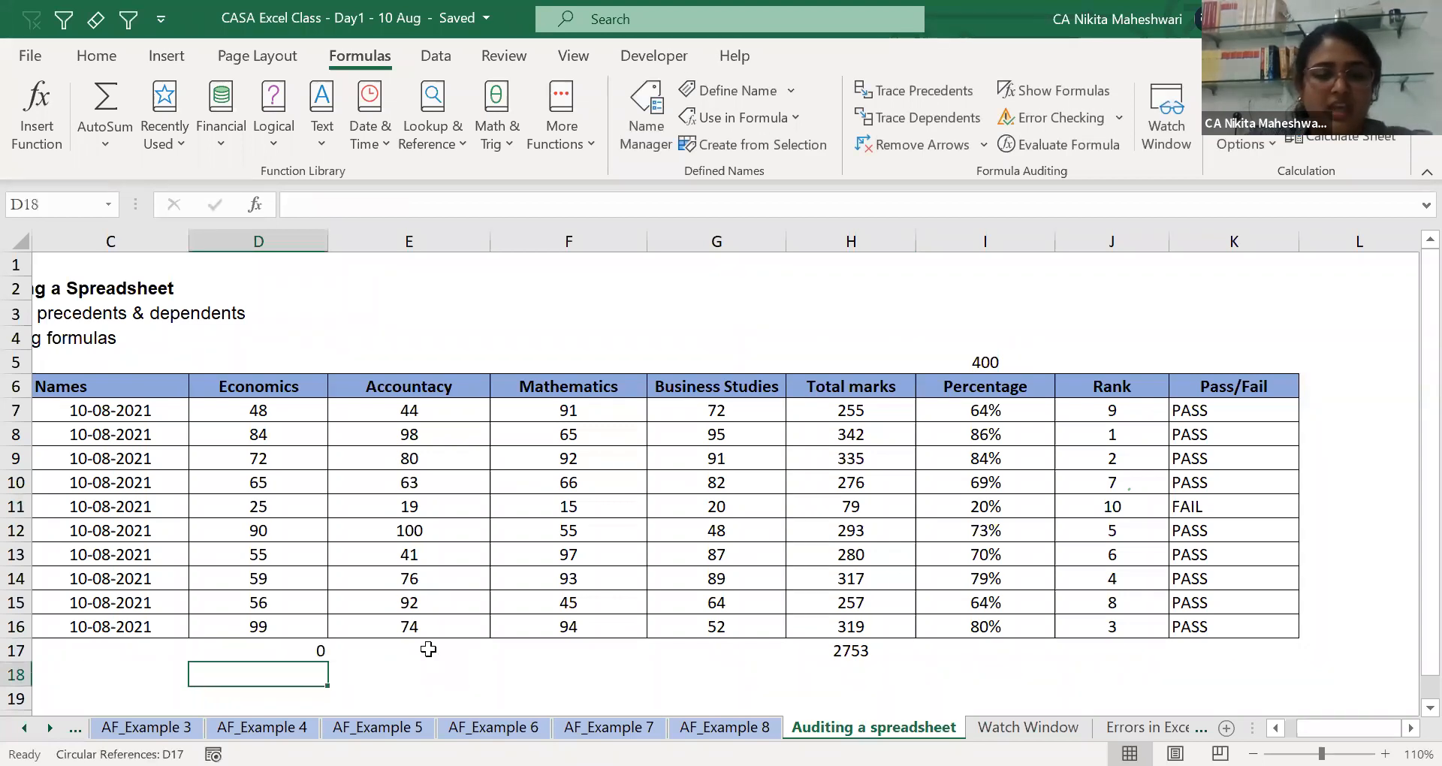
{"action": "key", "text": "Up"}
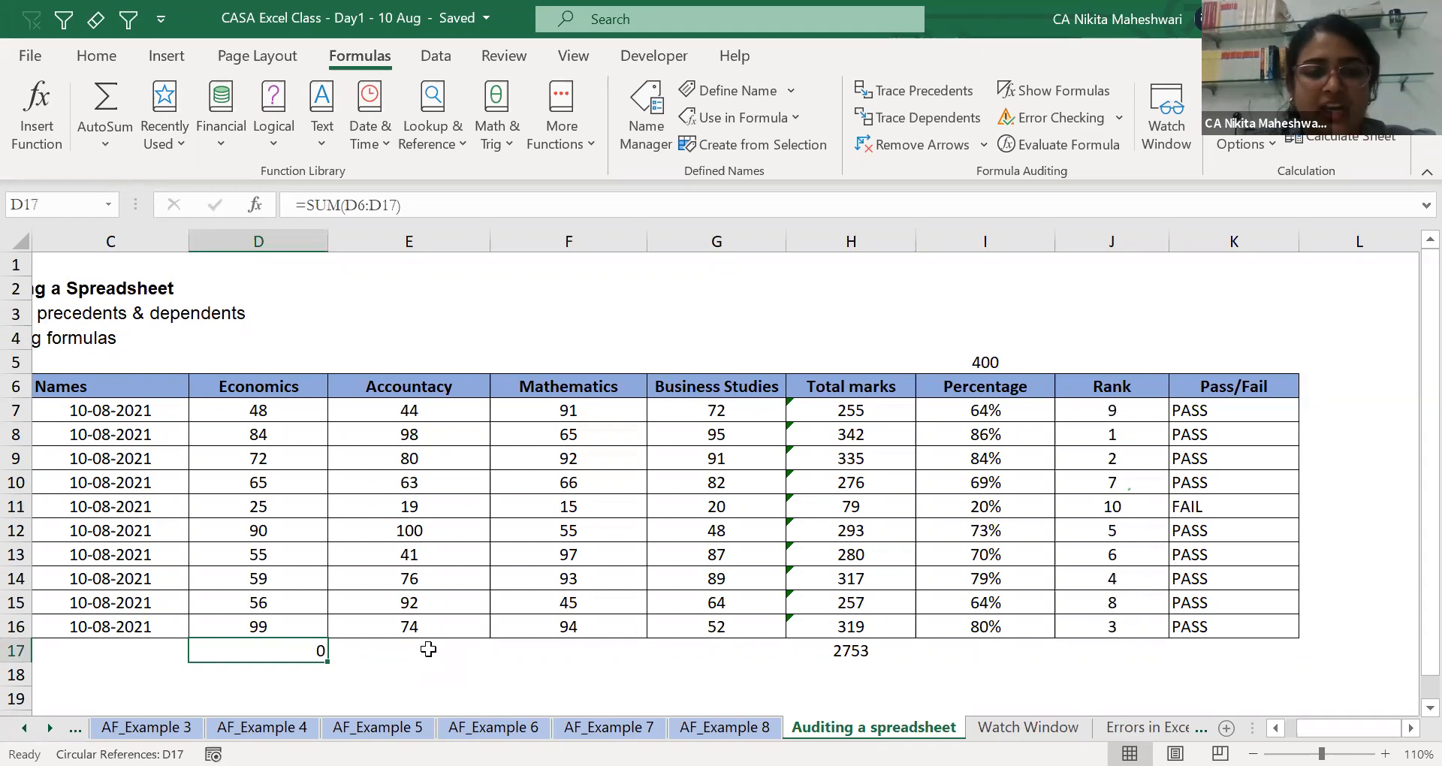
{"action": "key", "text": "F2"}
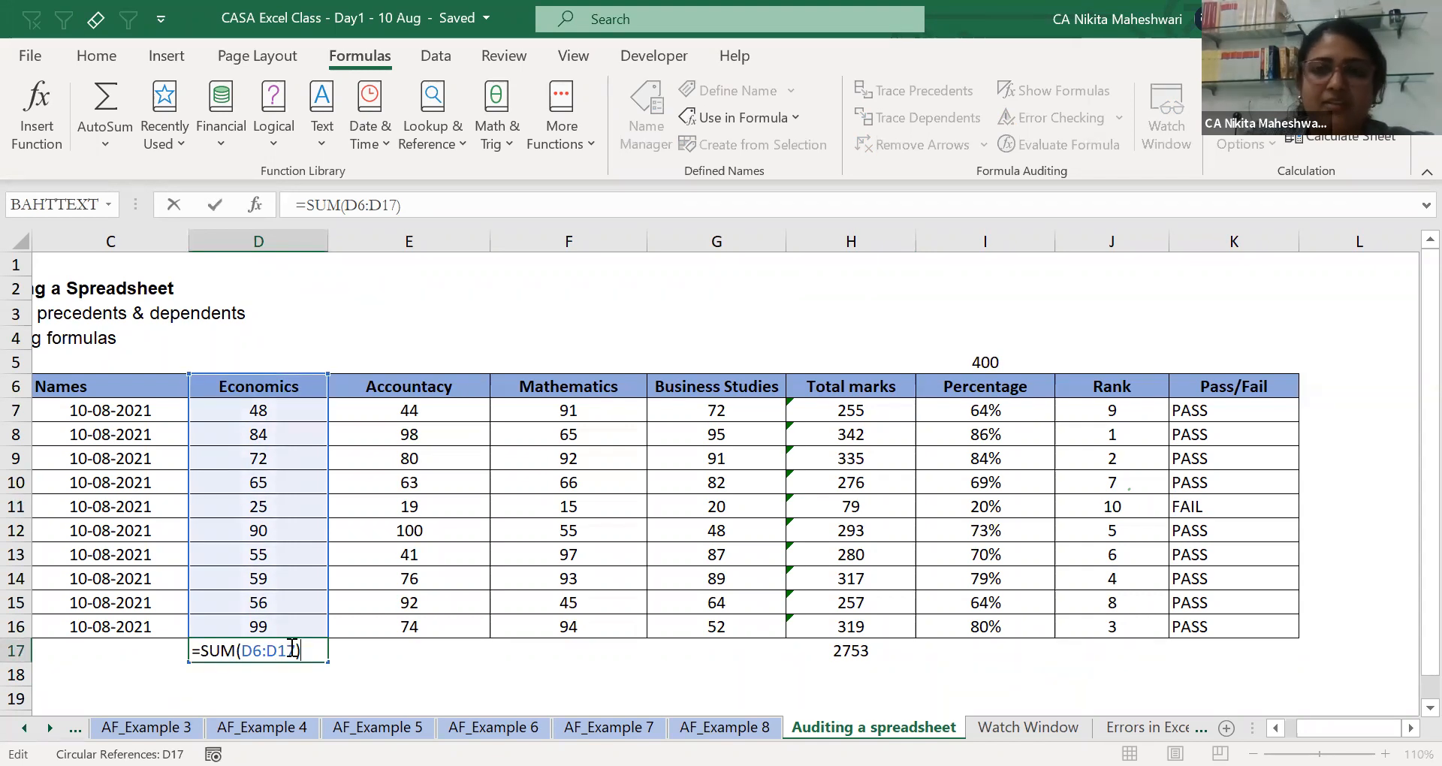
{"action": "key", "text": "ctrl+Return"}
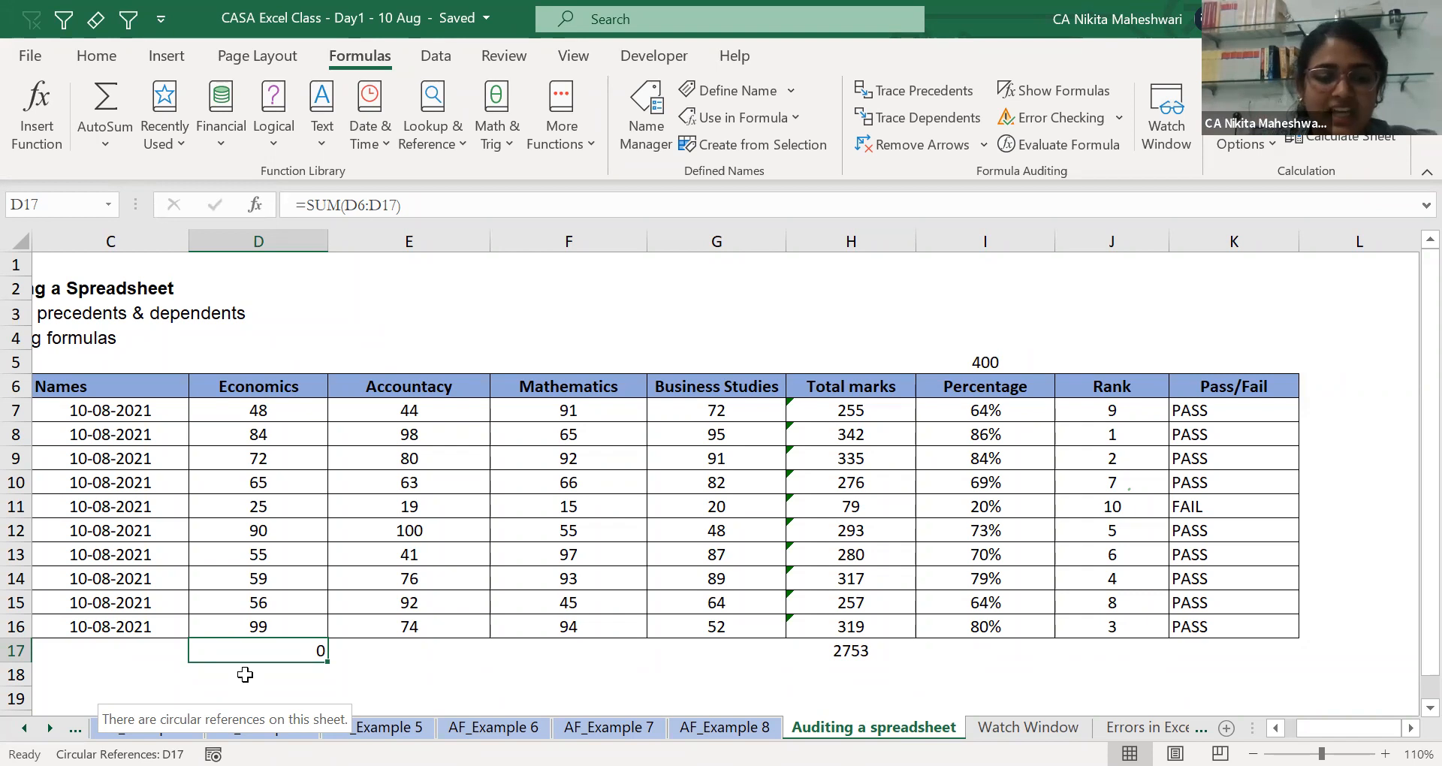
List the workbook's circular references from the auditing sheet, and again from the AF_Example 8 sheet.
{"action": "left_click", "coordinate": [1120, 117]}
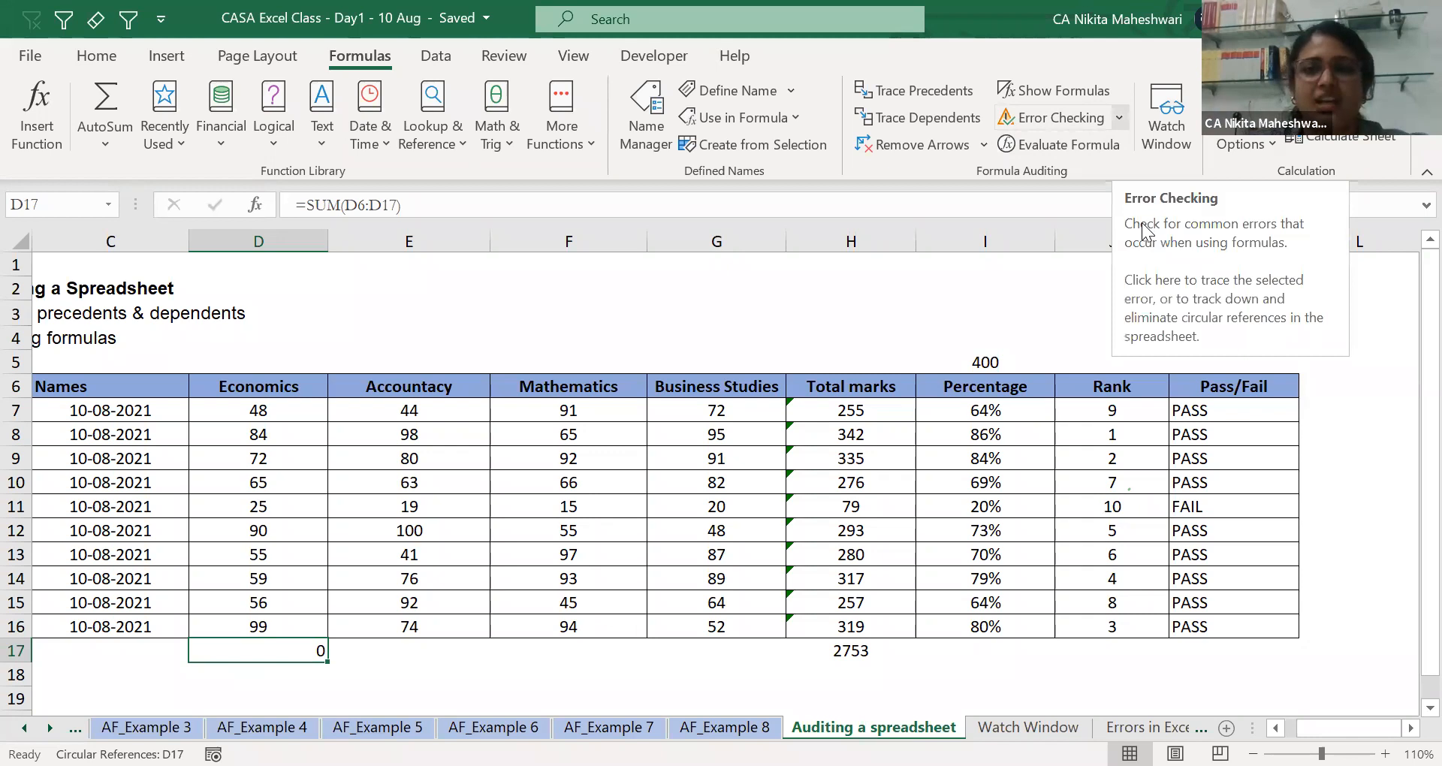
{"action": "mouse_move", "coordinate": [1143, 217]}
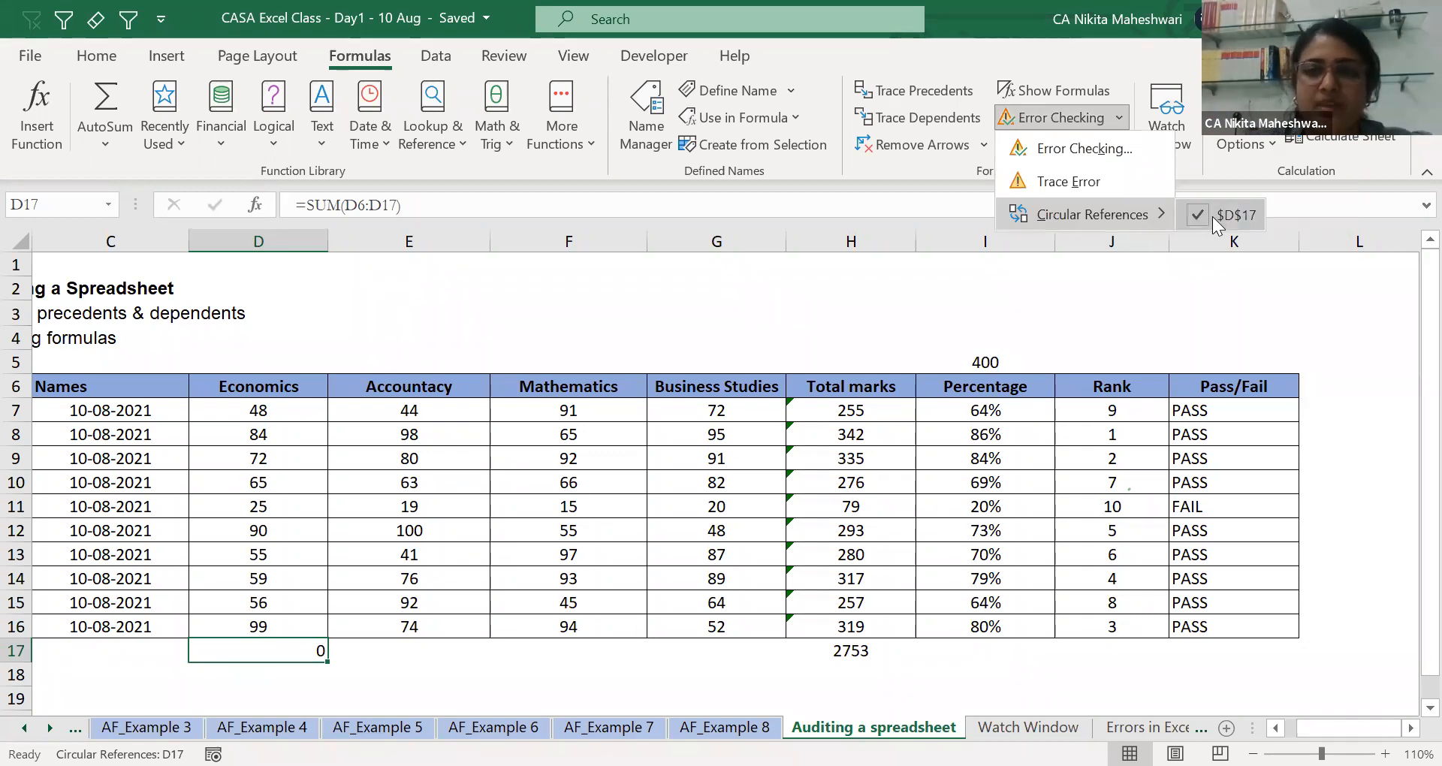
{"action": "left_click", "coordinate": [1125, 113]}
{"action": "key", "text": "ctrl+Page_Up"}
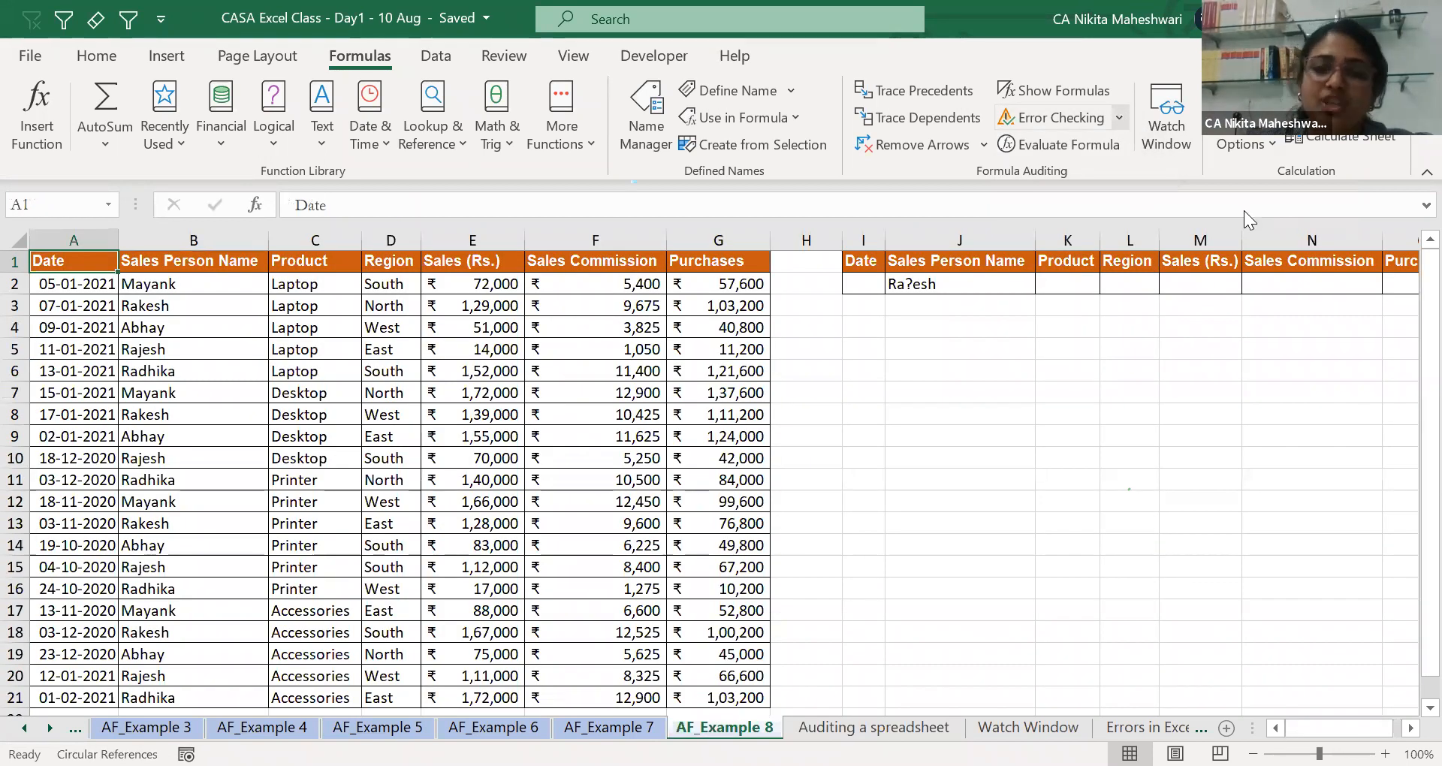
{"action": "mouse_move", "coordinate": [1131, 204]}
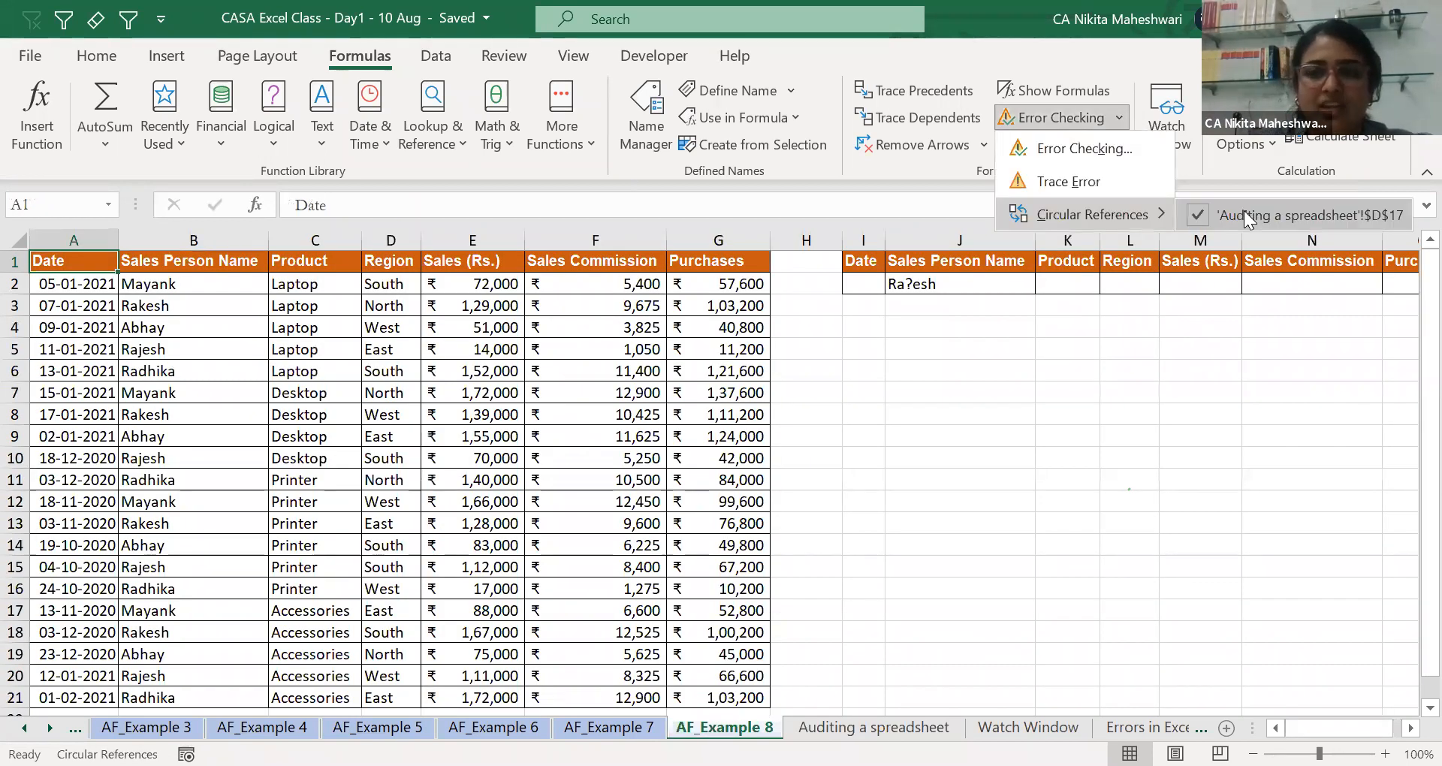
Go to the listed circular reference in D17 and correct its formula to =SUM(D6:D16).
{"action": "left_click", "coordinate": [1244, 215]}
{"action": "left_click", "coordinate": [1245, 211]}
{"action": "key", "text": "Left"}
{"action": "key", "text": "BackSpace"}
{"action": "type", "text": "6"}
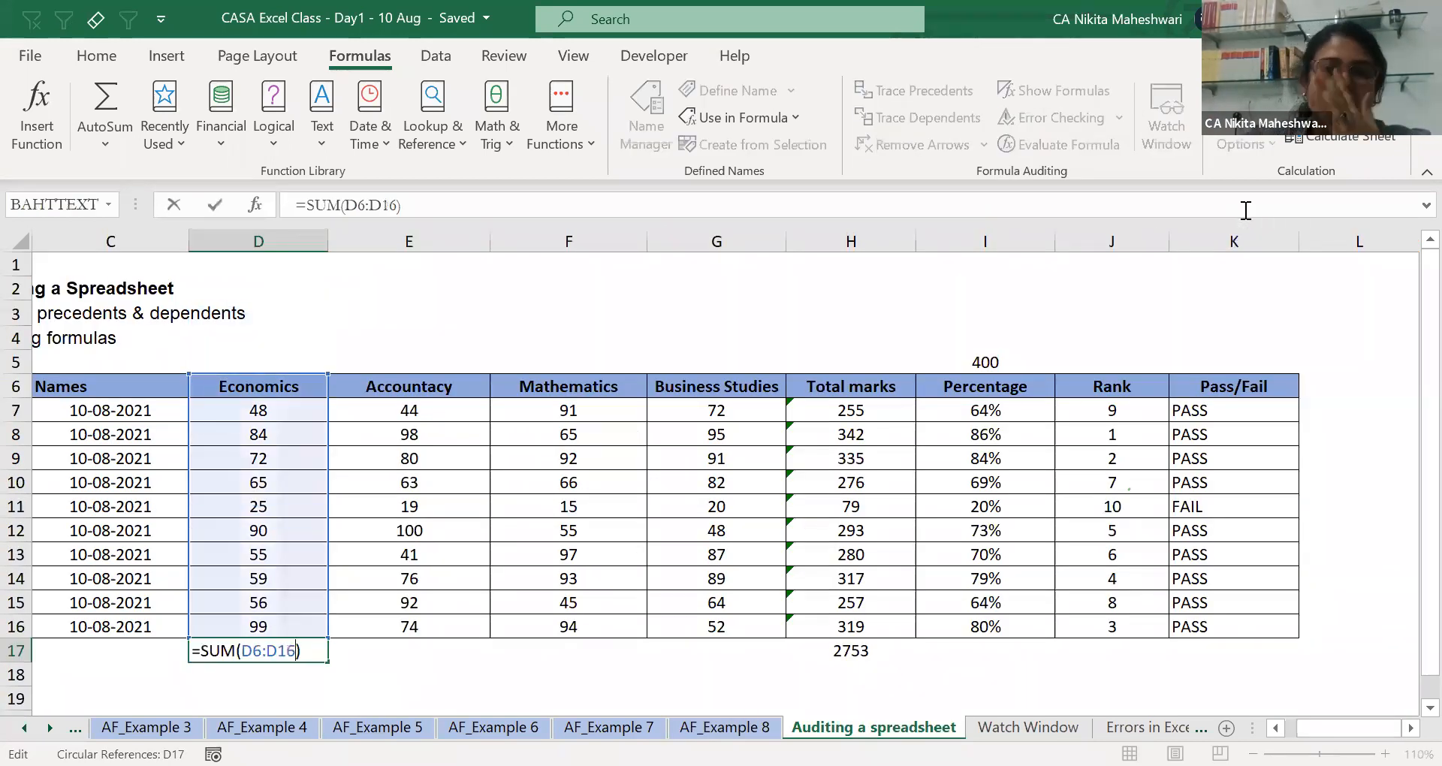
{"action": "key", "text": "ctrl+Return"}
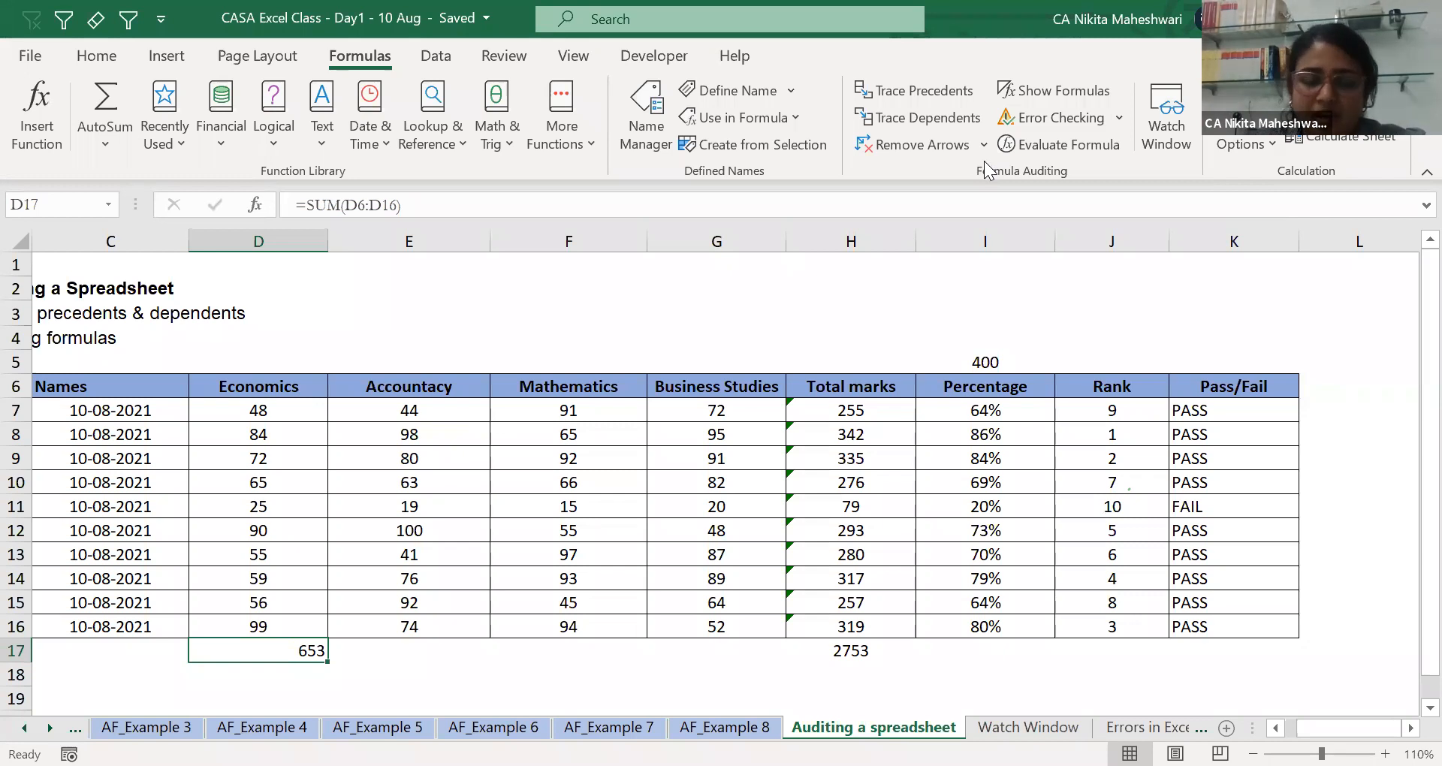
Reintroduce the circular reference in D17 by setting its formula to =SUM(D6:D17).
{"action": "key", "text": "F2"}
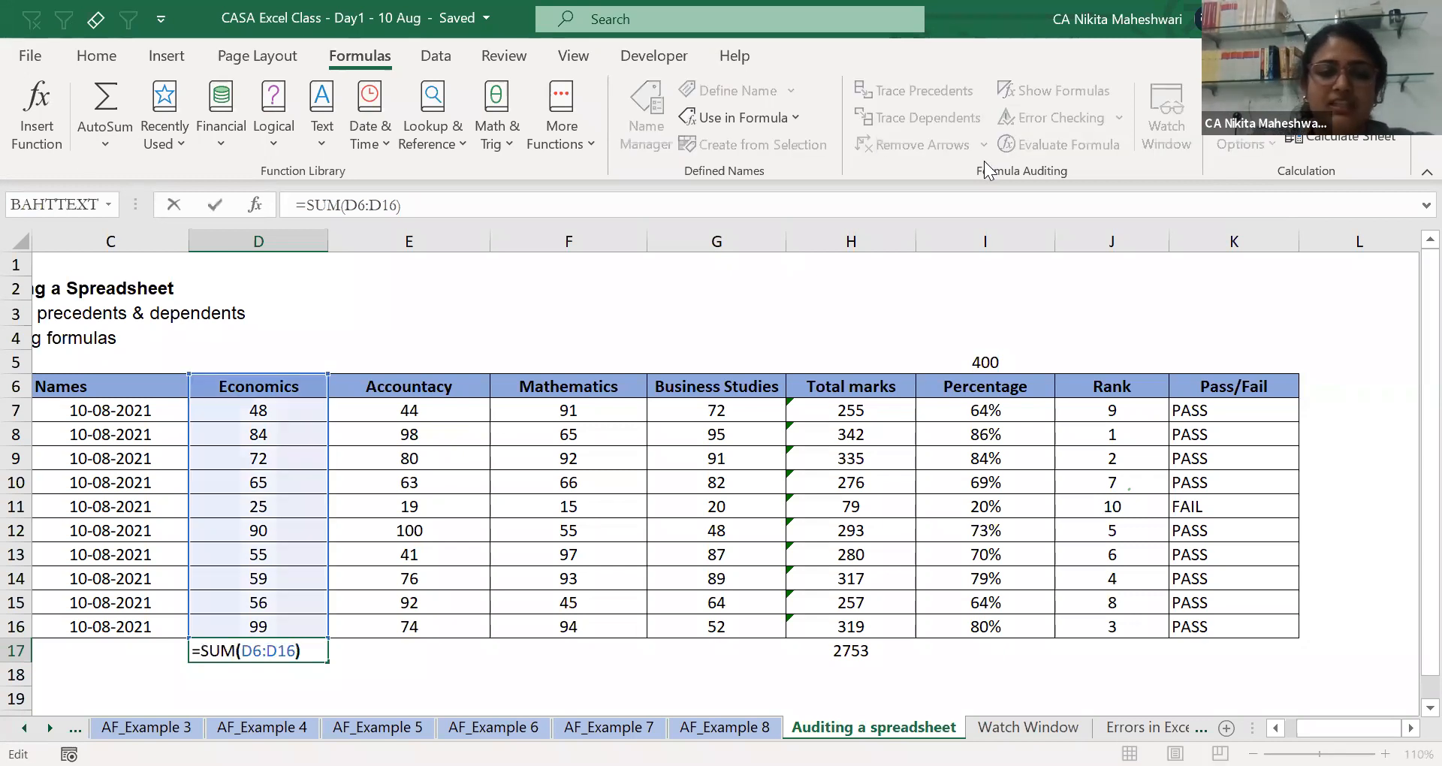
{"action": "key", "text": "Left"}
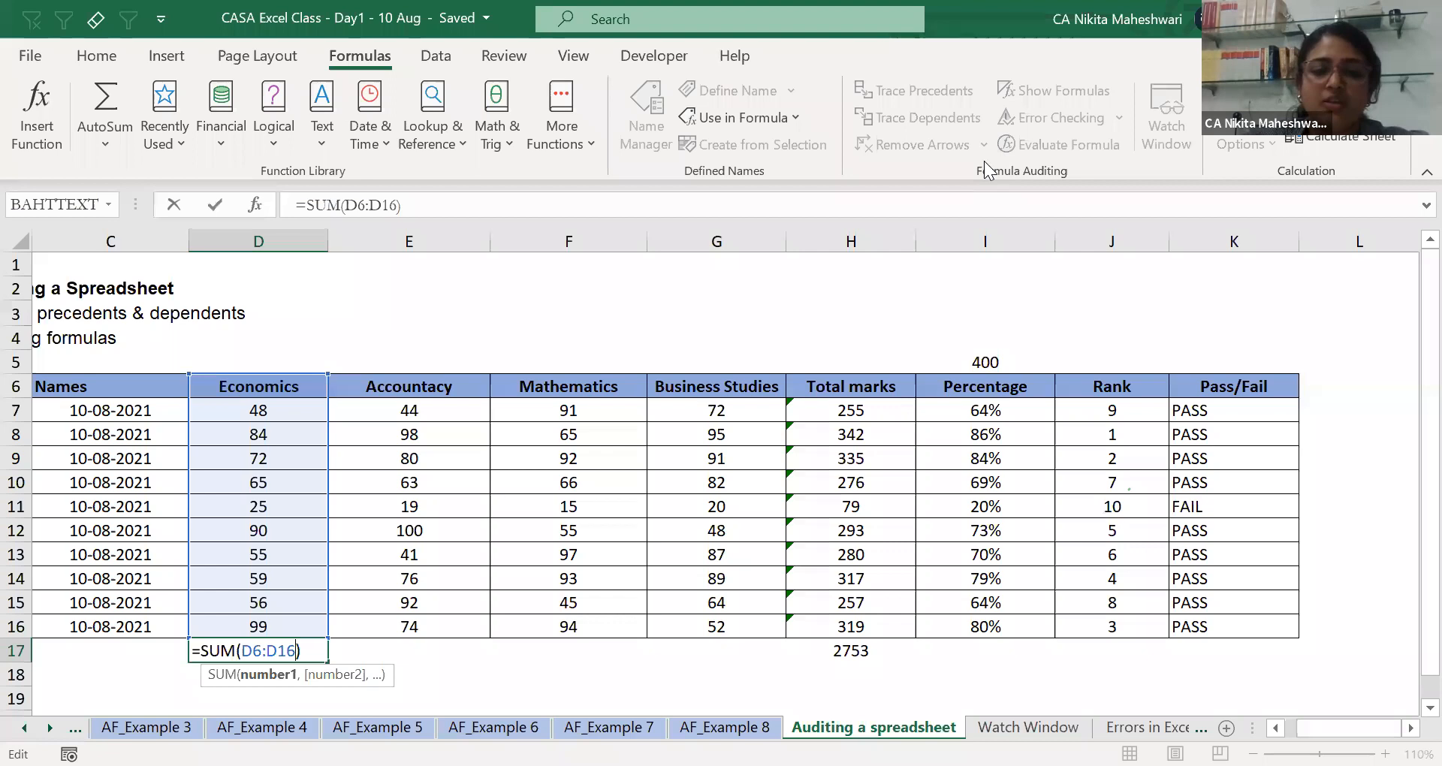
{"action": "key", "text": "Return"}
{"action": "left_click_drag", "start_coordinate": [836, 440], "coordinate": [847, 524]}
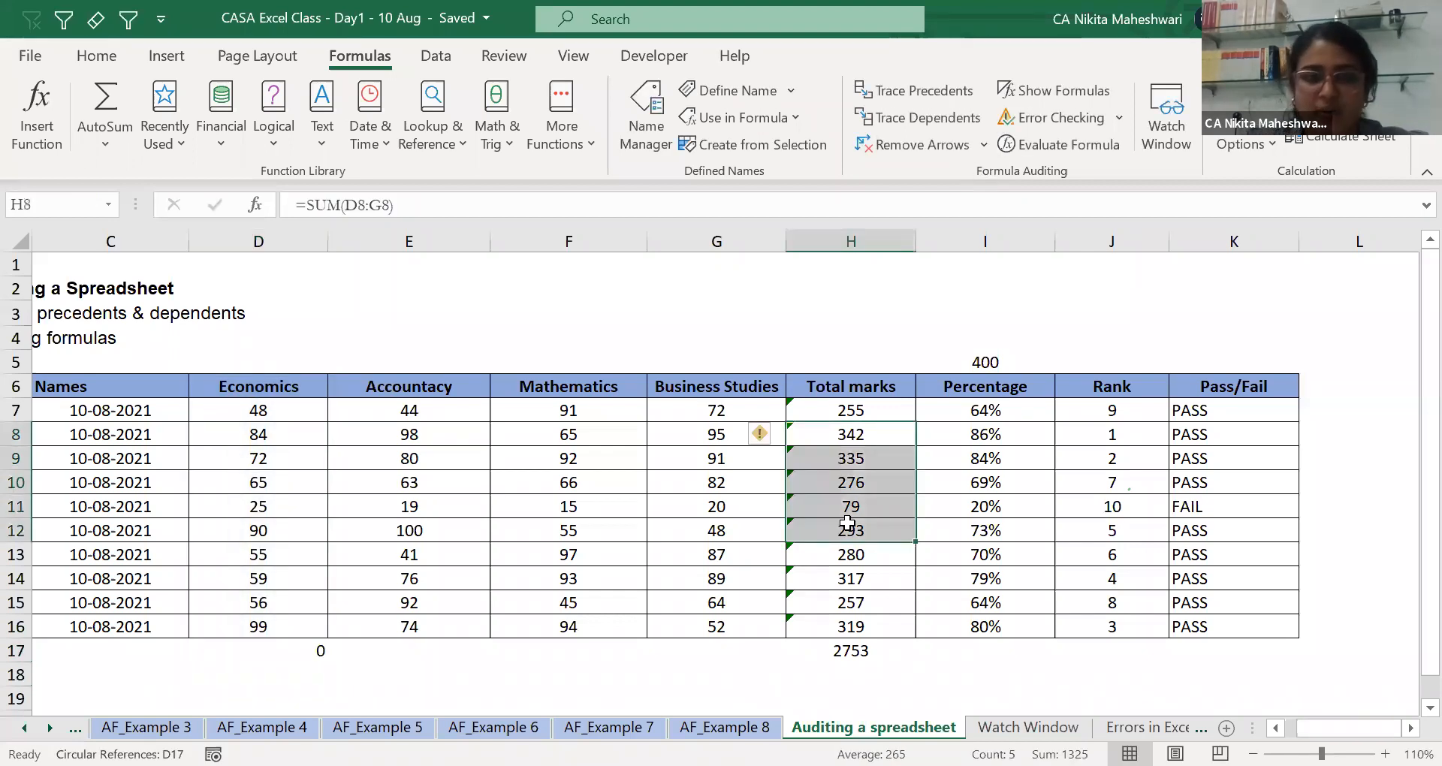
{"action": "left_click", "coordinate": [302, 652]}
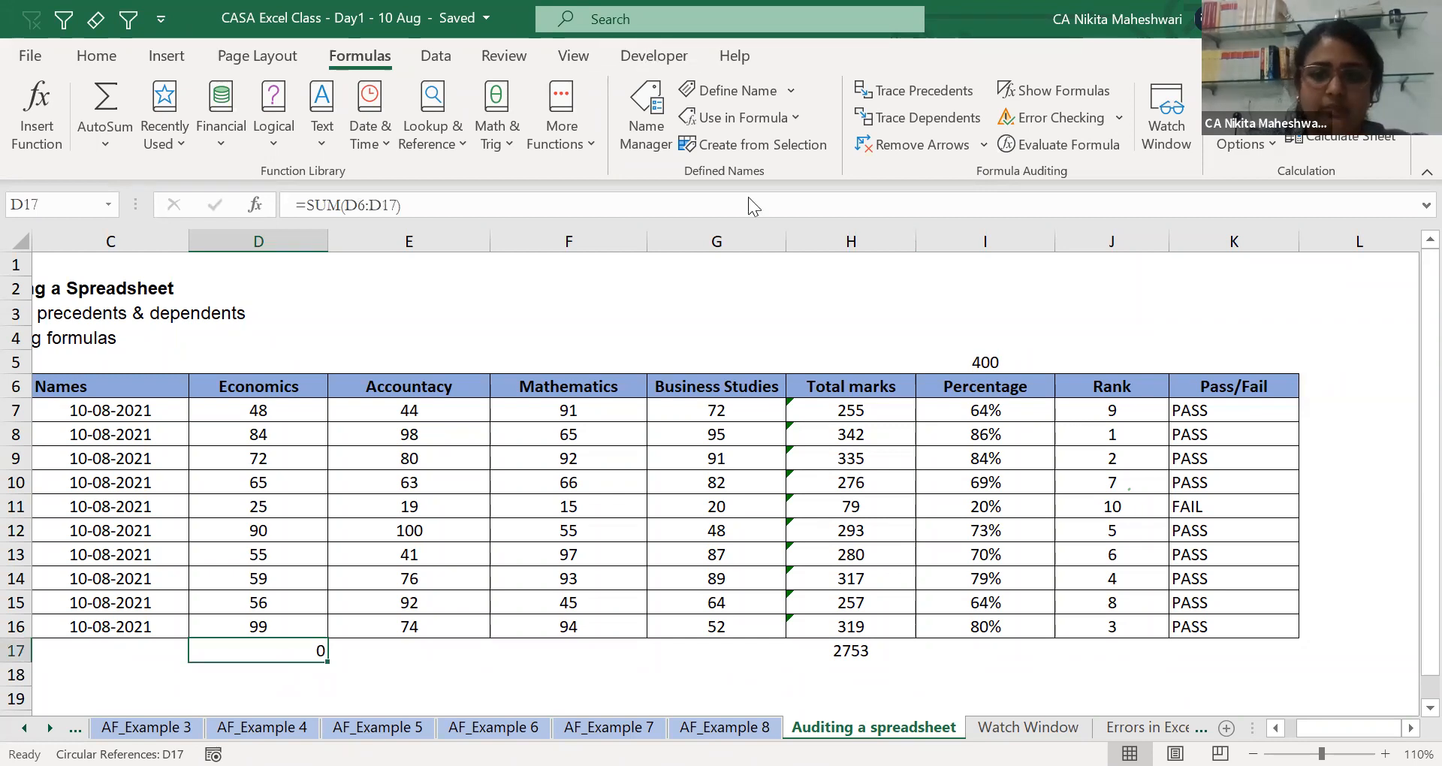
{"action": "left_click", "coordinate": [620, 554]}
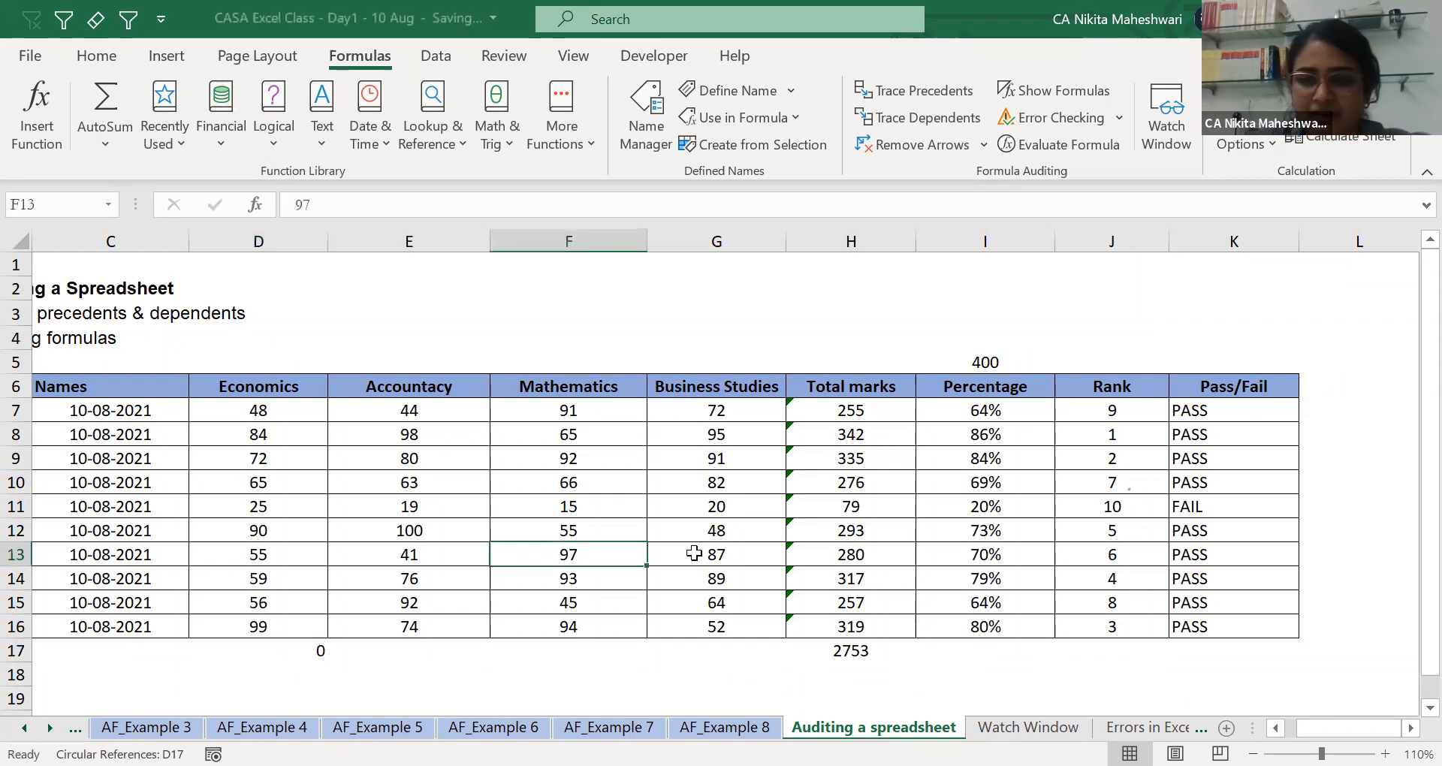
Open the Watch Window and reduce its height to leave more room for the worksheet.
{"action": "left_click", "coordinate": [1154, 149]}
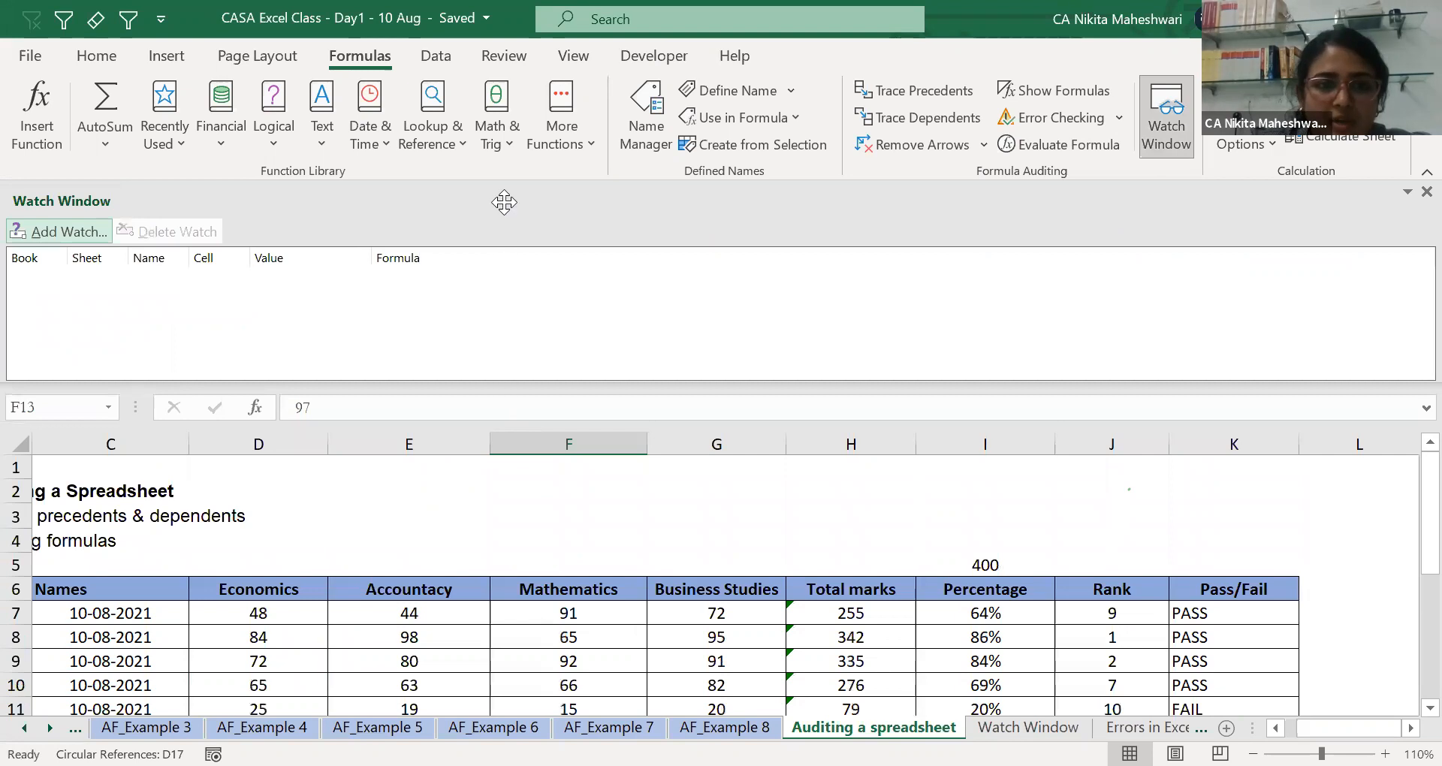
{"action": "left_click_drag", "start_coordinate": [504, 257], "coordinate": [669, 190]}
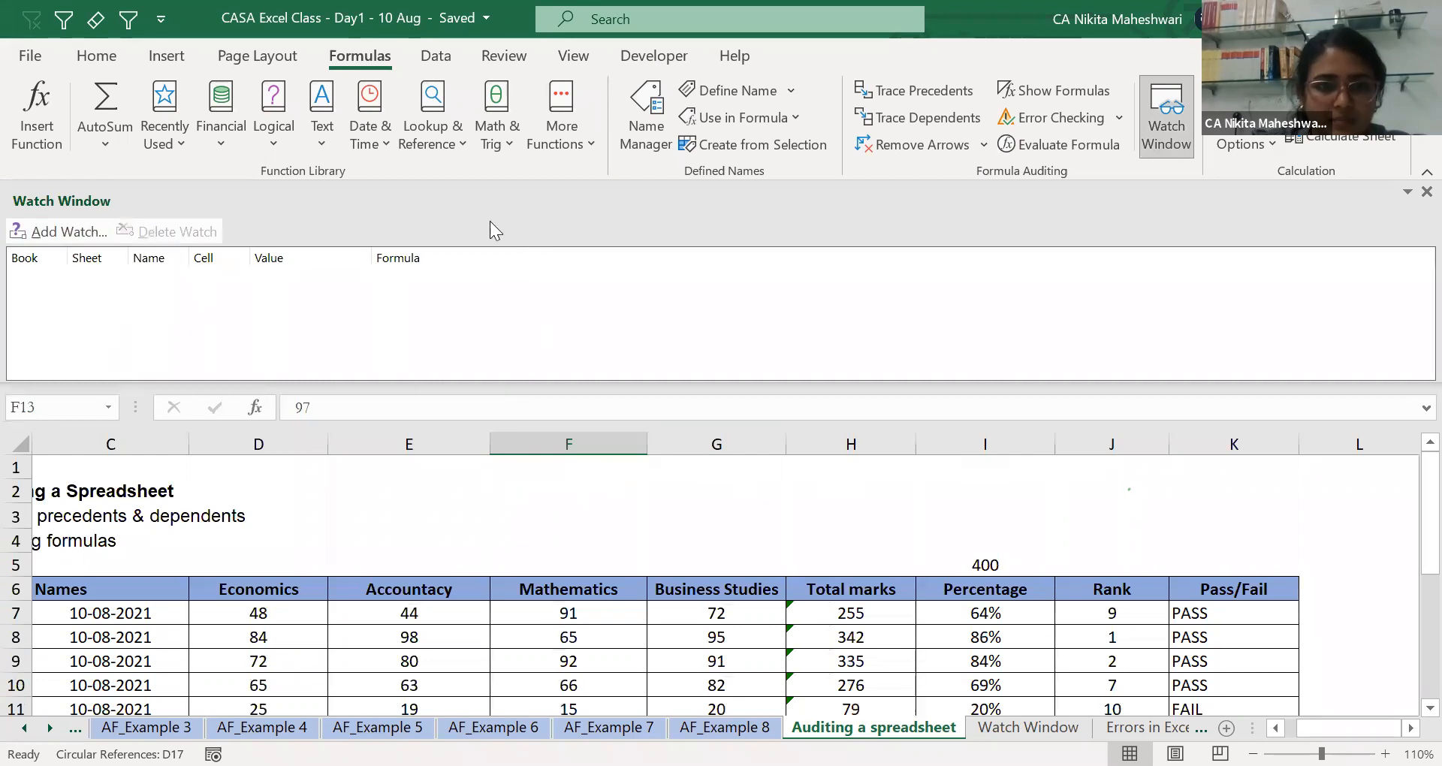
{"action": "mouse_move", "coordinate": [484, 203]}
{"action": "left_mouse_down"}
{"action": "mouse_move", "coordinate": [483, 508]}
{"action": "mouse_move", "coordinate": [863, 428]}
{"action": "mouse_move", "coordinate": [268, 263]}
{"action": "mouse_move", "coordinate": [261, 312]}
{"action": "mouse_move", "coordinate": [288, 177]}
{"action": "left_mouse_up"}
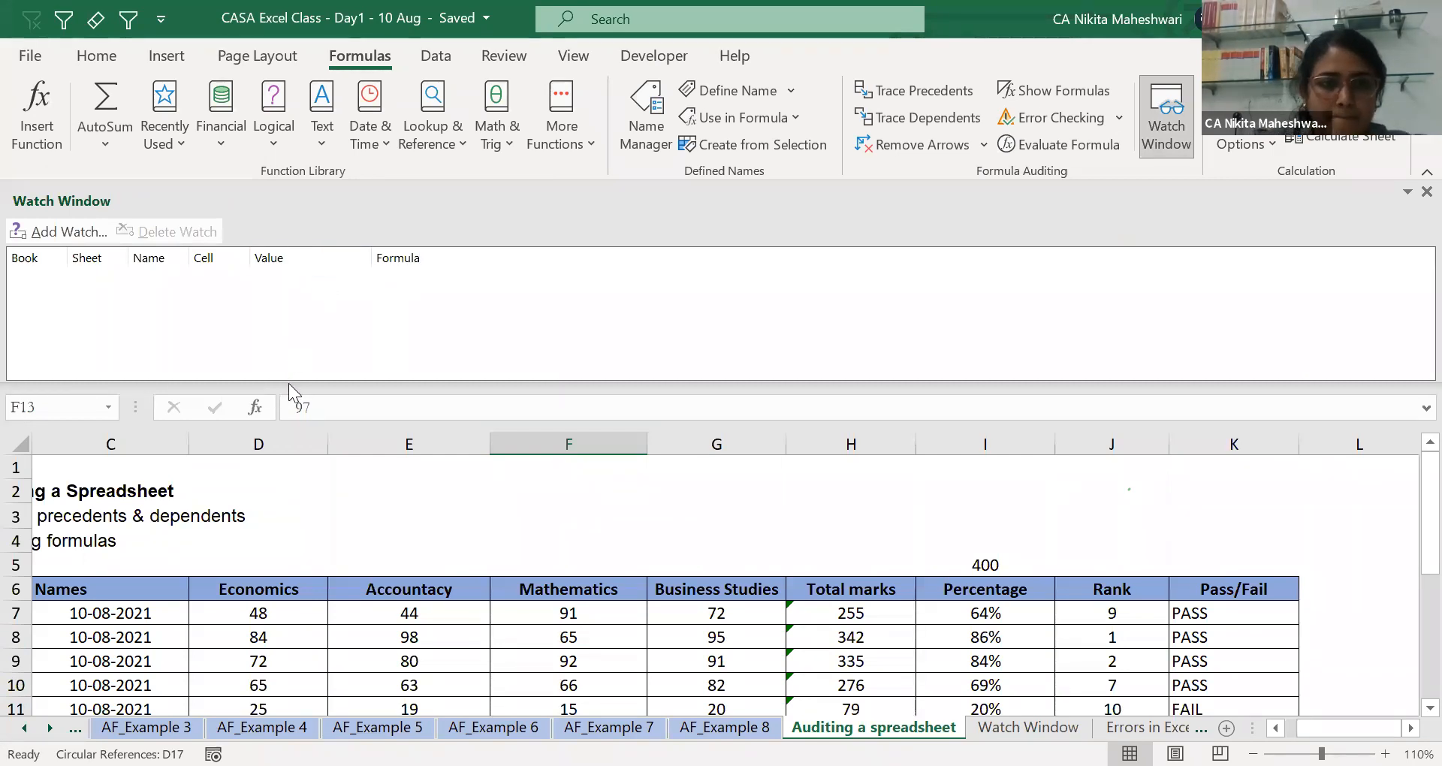
{"action": "left_click_drag", "start_coordinate": [289, 381], "coordinate": [292, 313]}
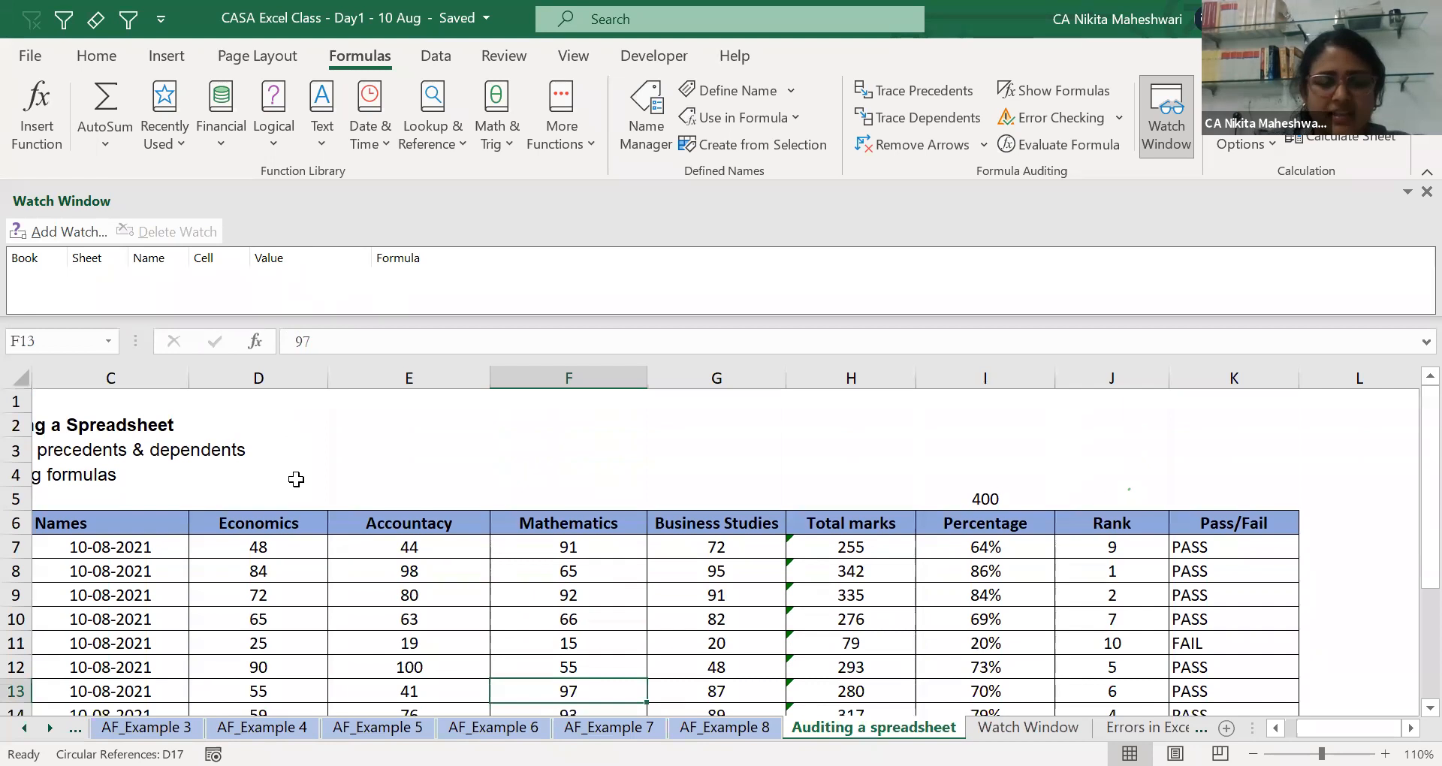
{"action": "left_click", "coordinate": [294, 475]}
Examine the sales table on the Watch Window sheet across the product headings from 1 to 50.
{"action": "key", "text": "ctrl+Page_Down"}
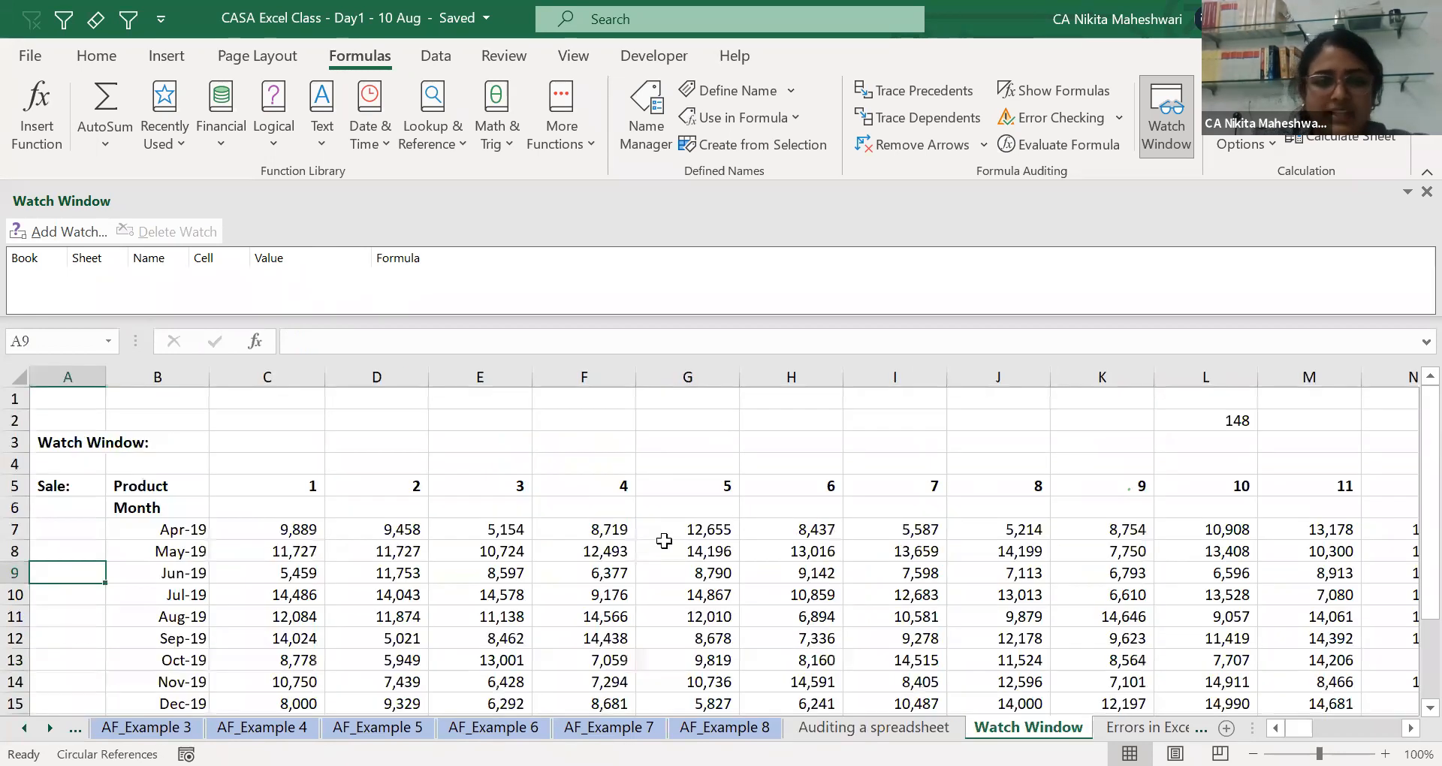
{"action": "left_click", "coordinate": [666, 544]}
{"action": "key", "text": "Up"}
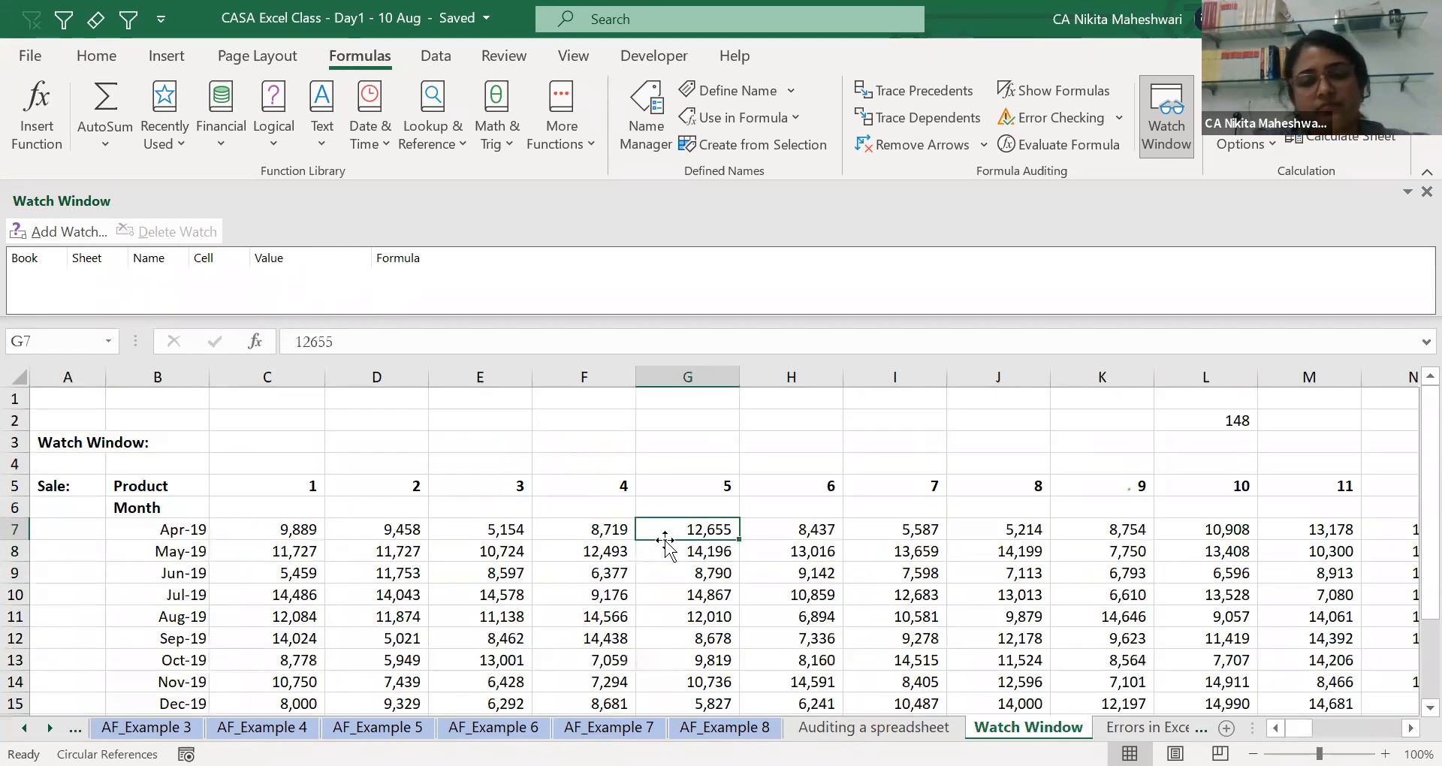
{"action": "key", "text": "Left"}
{"action": "key", "text": "Left"}
{"action": "key", "text": "Left"}
{"action": "key", "text": "Left"}
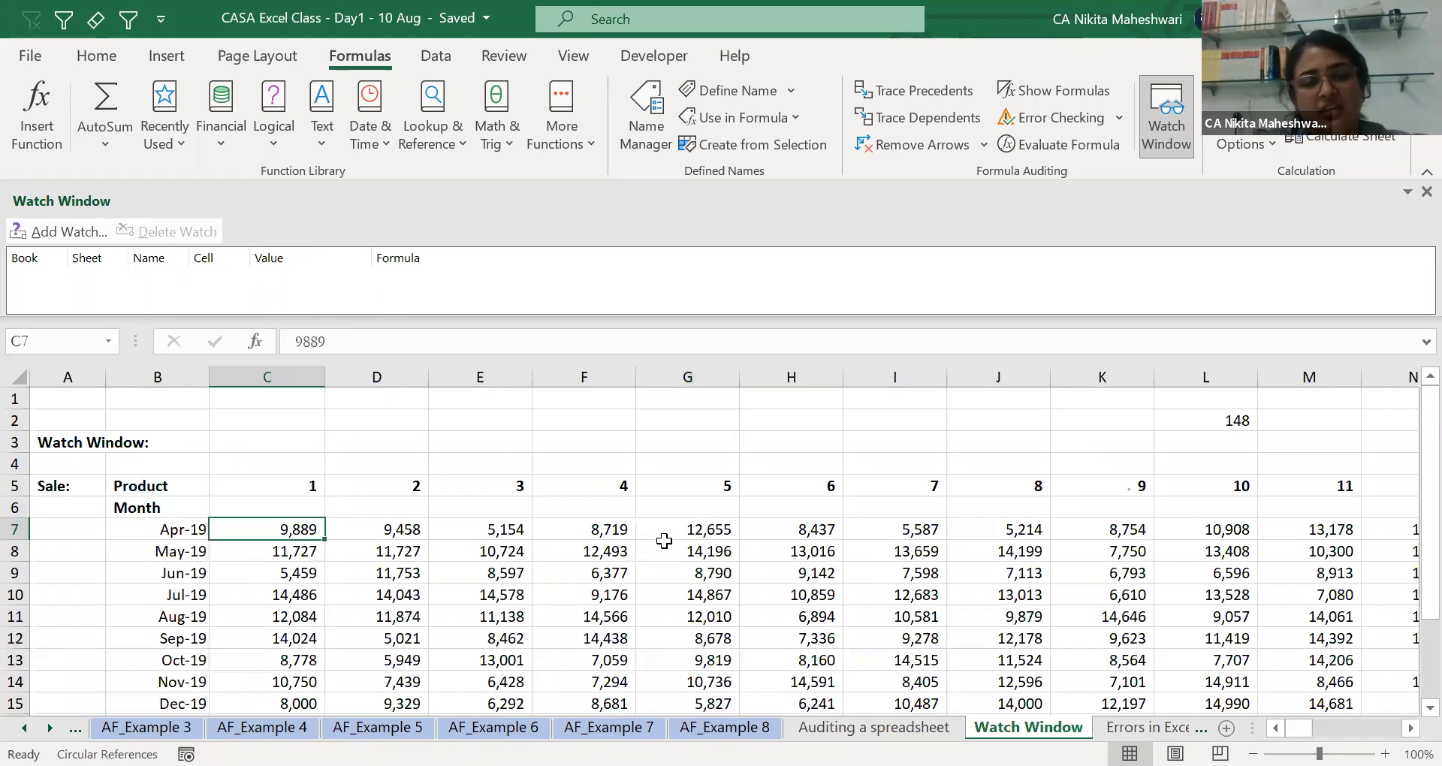
{"action": "key", "text": "Up"}
{"action": "key", "text": "Up"}
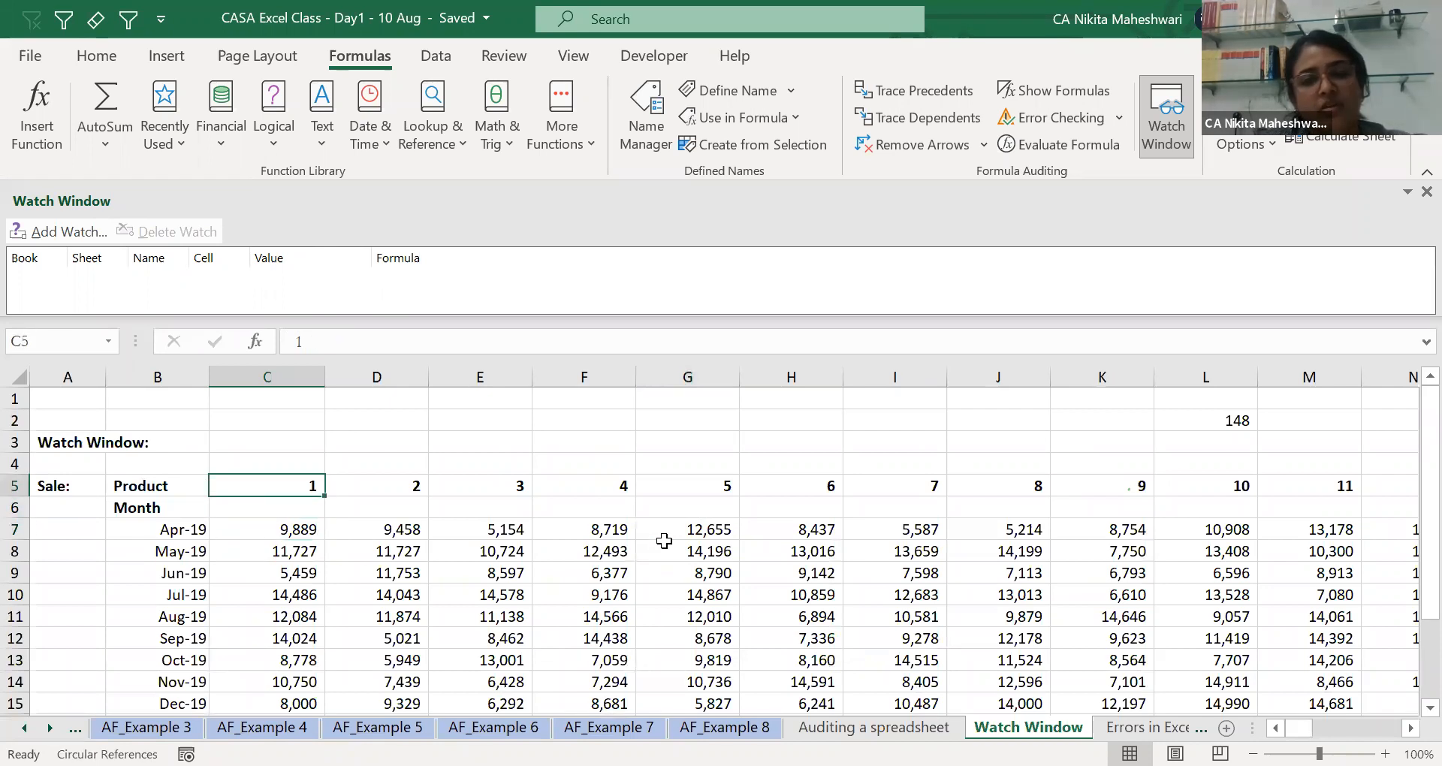
{"action": "key", "text": "ctrl+Right"}
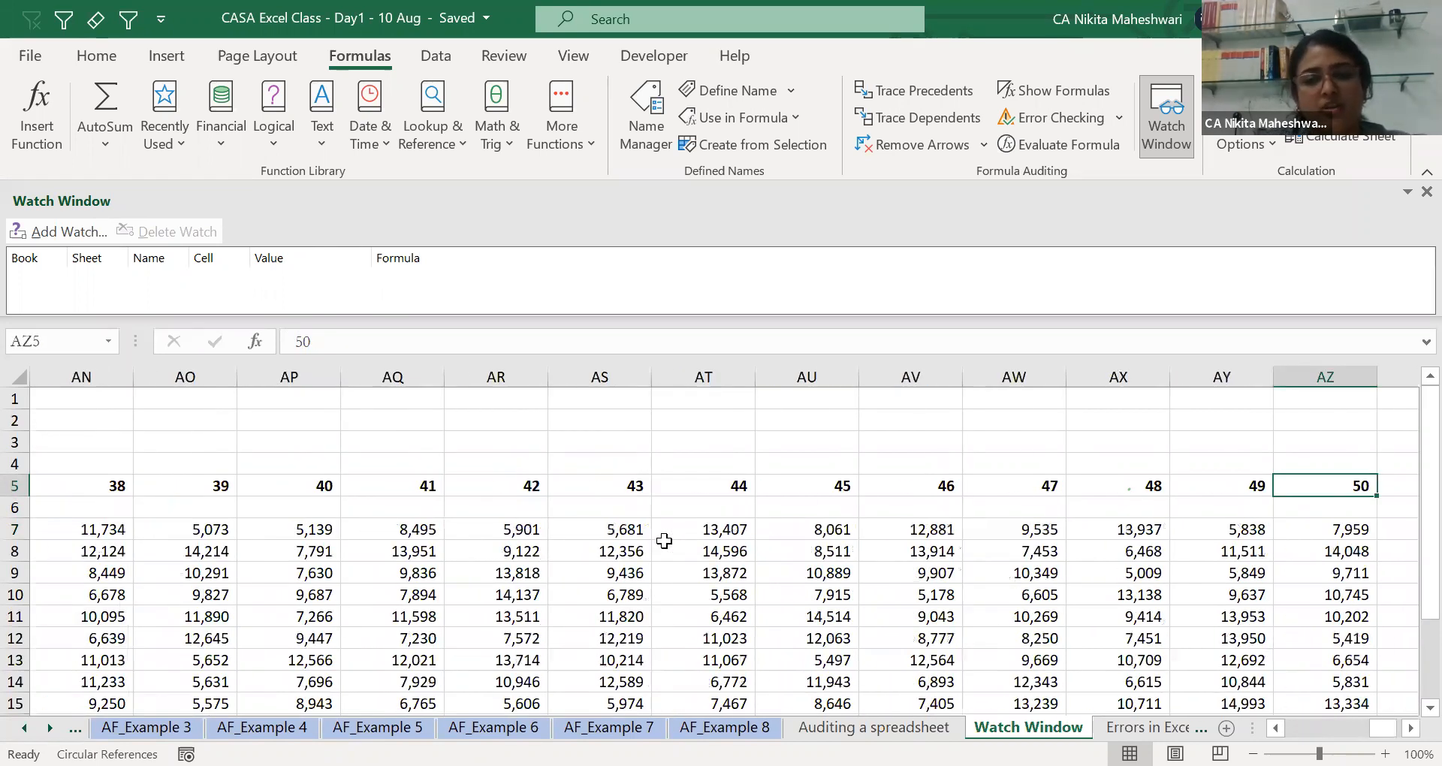
Add a watch on the Apr-19 total in BB7 and widen the Watch Window columns so their contents are readable.
{"action": "key", "text": "Down"}
{"action": "key", "text": "Down"}
{"action": "key", "text": "Right"}
{"action": "key", "text": "Right"}
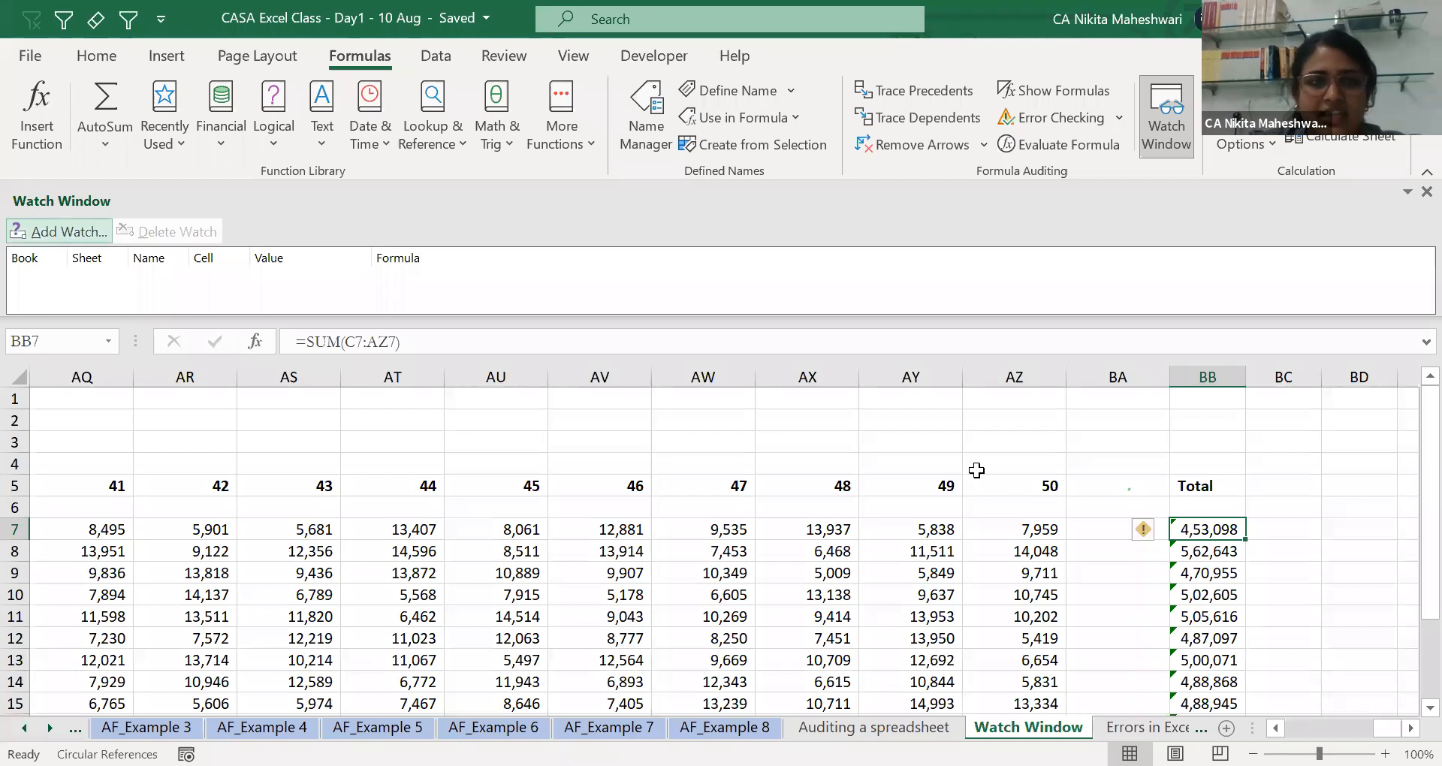
{"action": "left_click", "coordinate": [80, 229]}
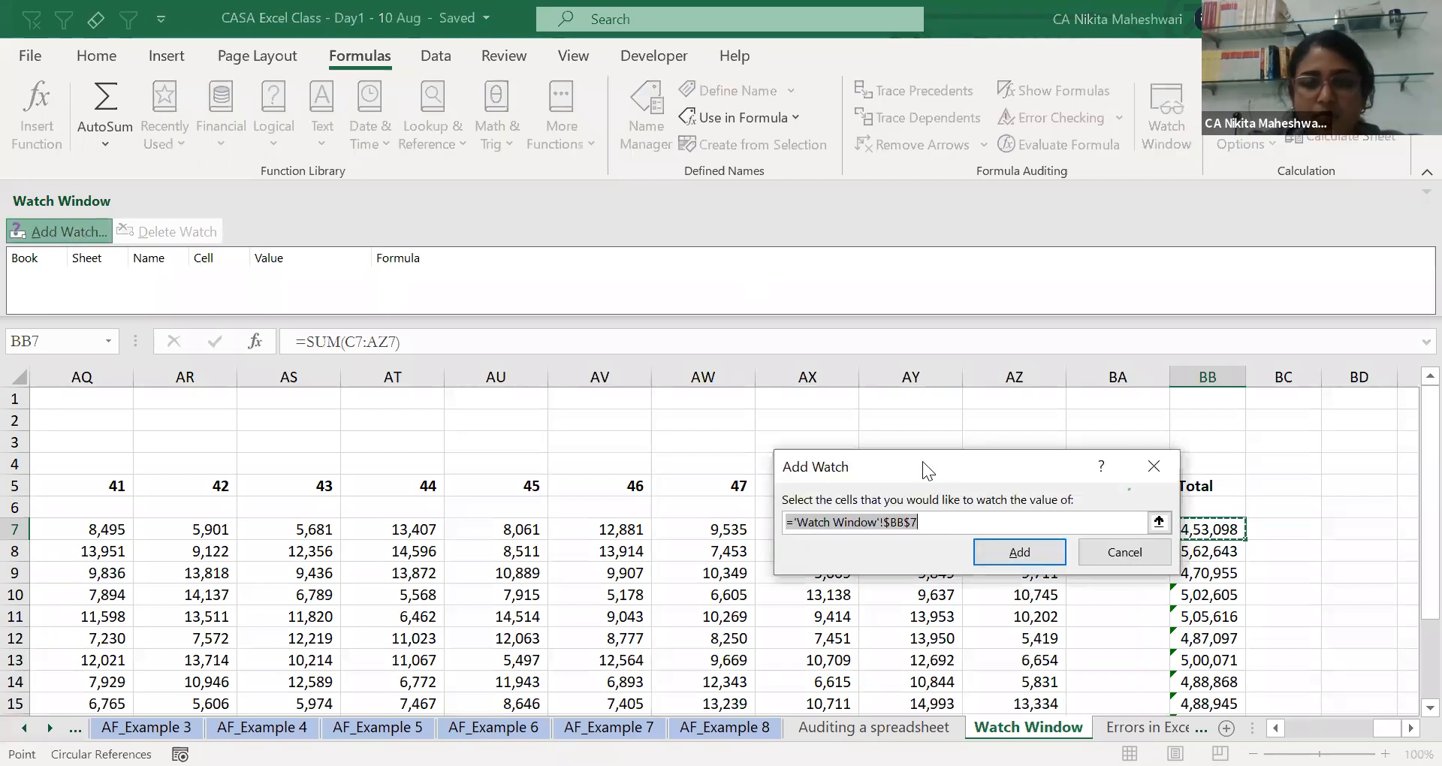
{"action": "left_click_drag", "start_coordinate": [922, 462], "coordinate": [805, 253]}
{"action": "left_click", "coordinate": [875, 334]}
{"action": "left_click_drag", "start_coordinate": [69, 256], "coordinate": [387, 248]}
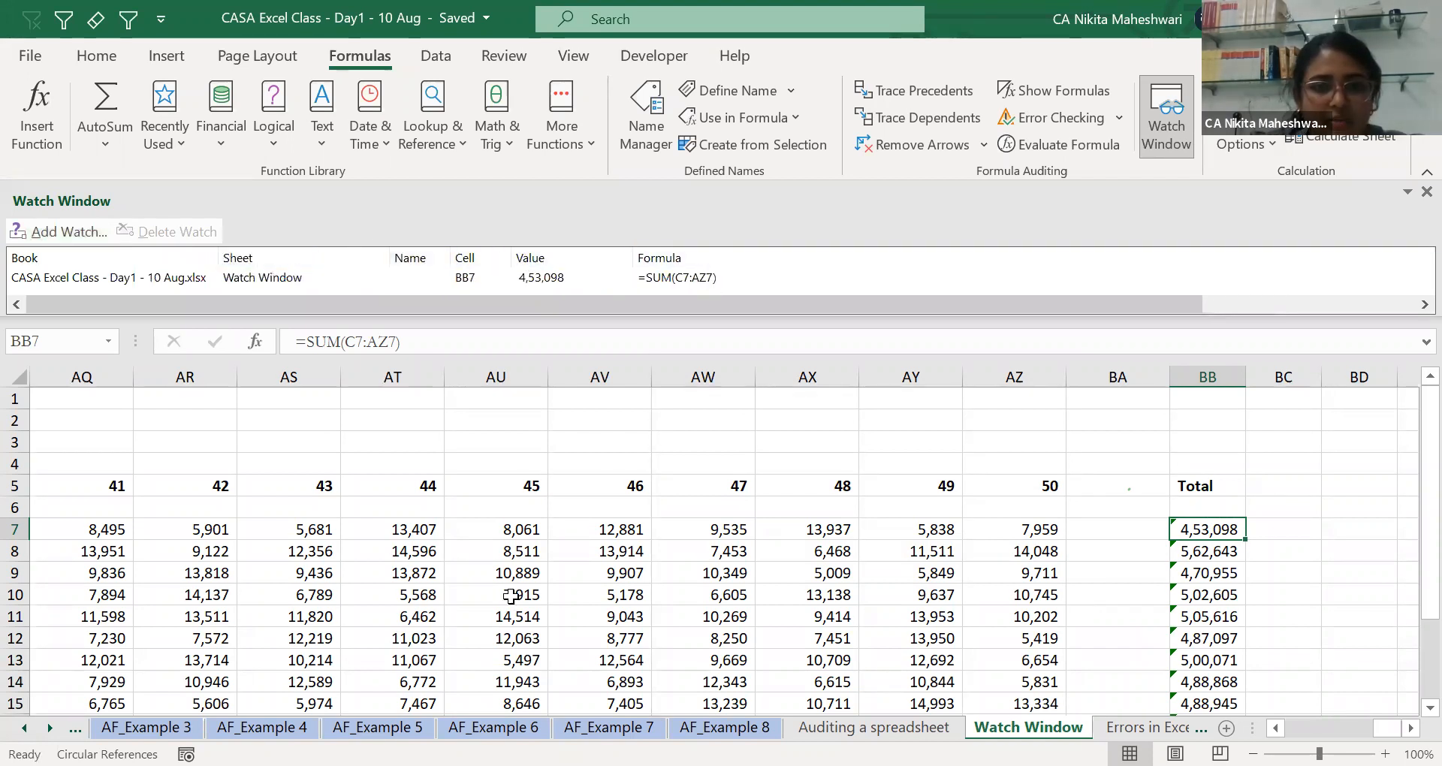
Clear the Apr-19 sales value of product 6 in H7 to test the watch on BB7.
{"action": "left_click", "coordinate": [517, 552]}
{"action": "left_click", "coordinate": [518, 524]}
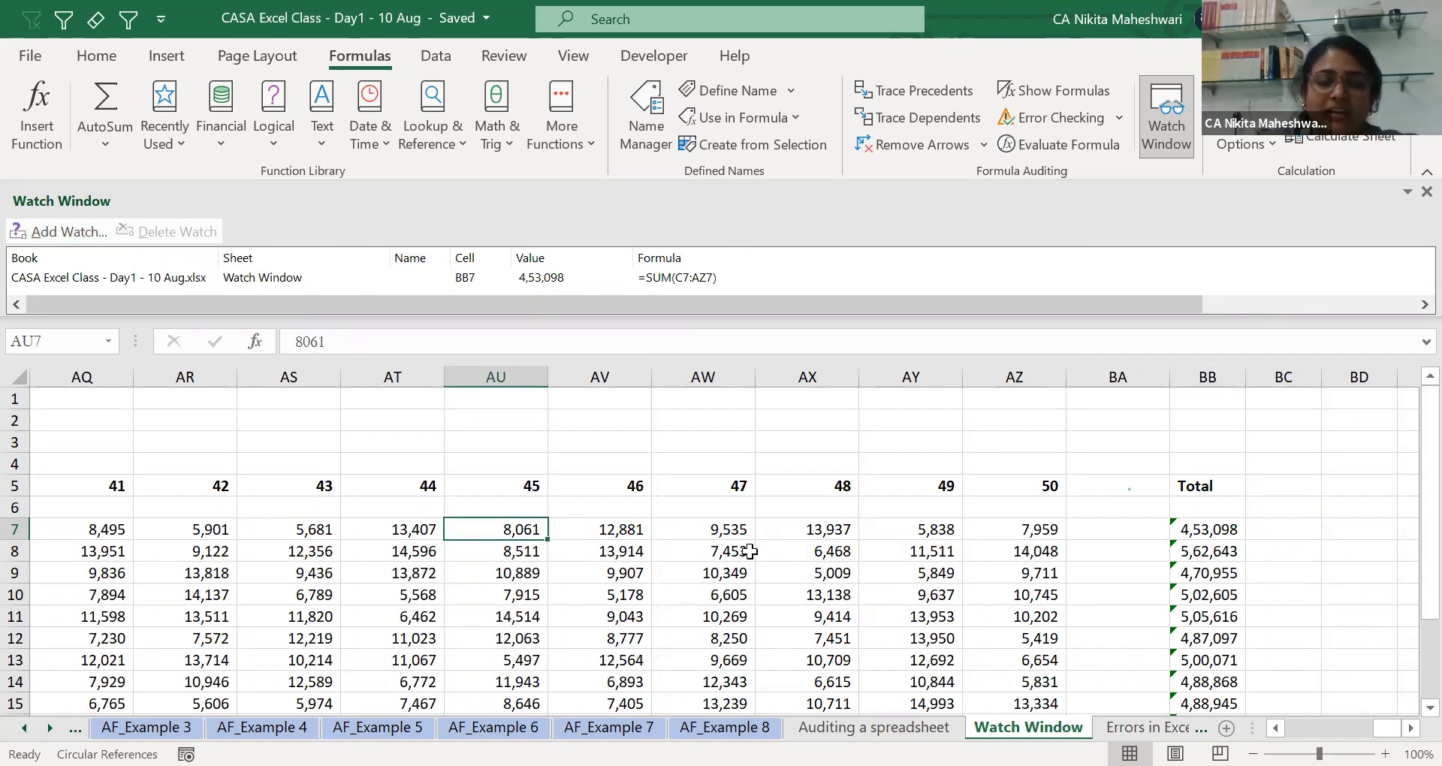
{"action": "key", "text": "ctrl+Left"}
{"action": "key", "text": "Right"}
{"action": "key", "text": "Right"}
{"action": "key", "text": "Right"}
{"action": "key", "text": "Right"}
{"action": "key", "text": "Right"}
{"action": "key", "text": "Right"}
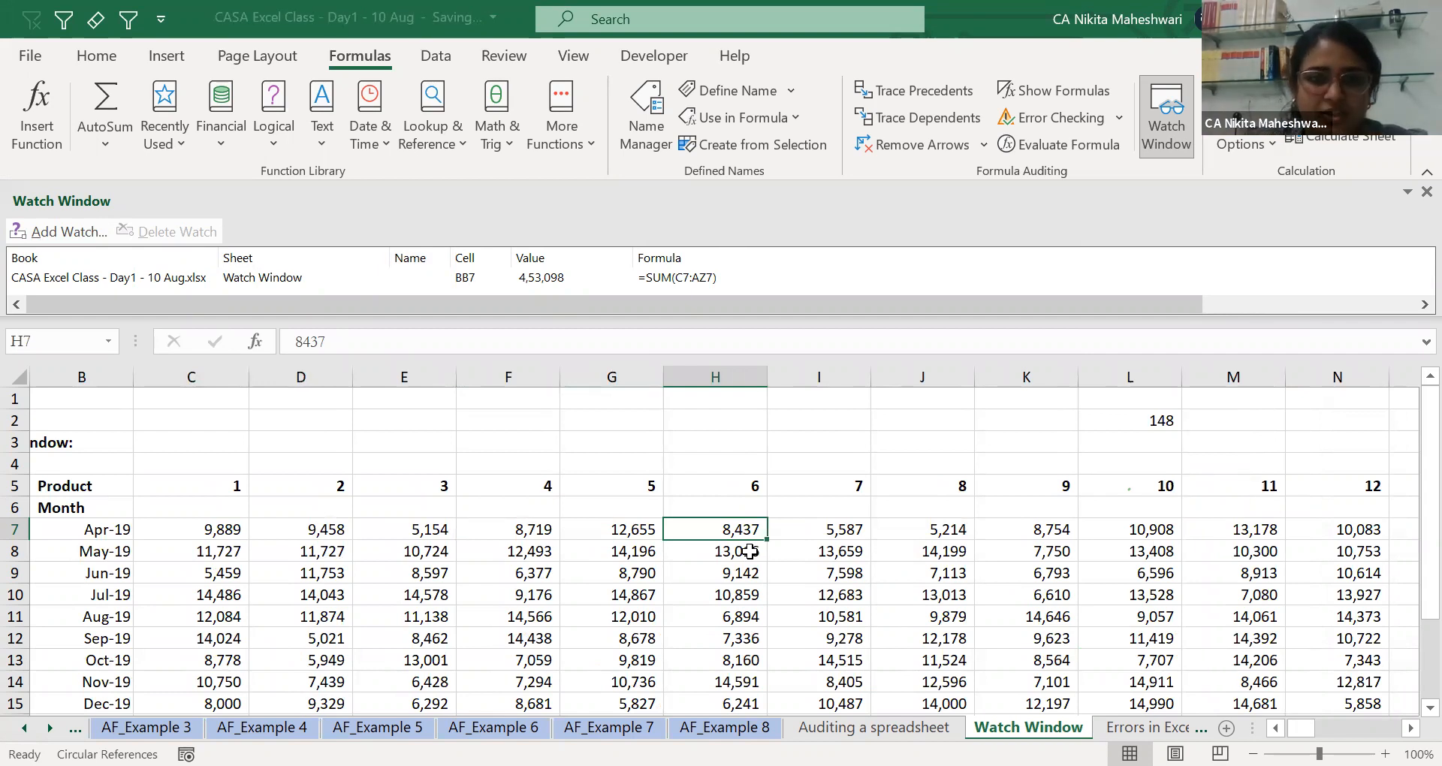
{"action": "key", "text": "Delete"}
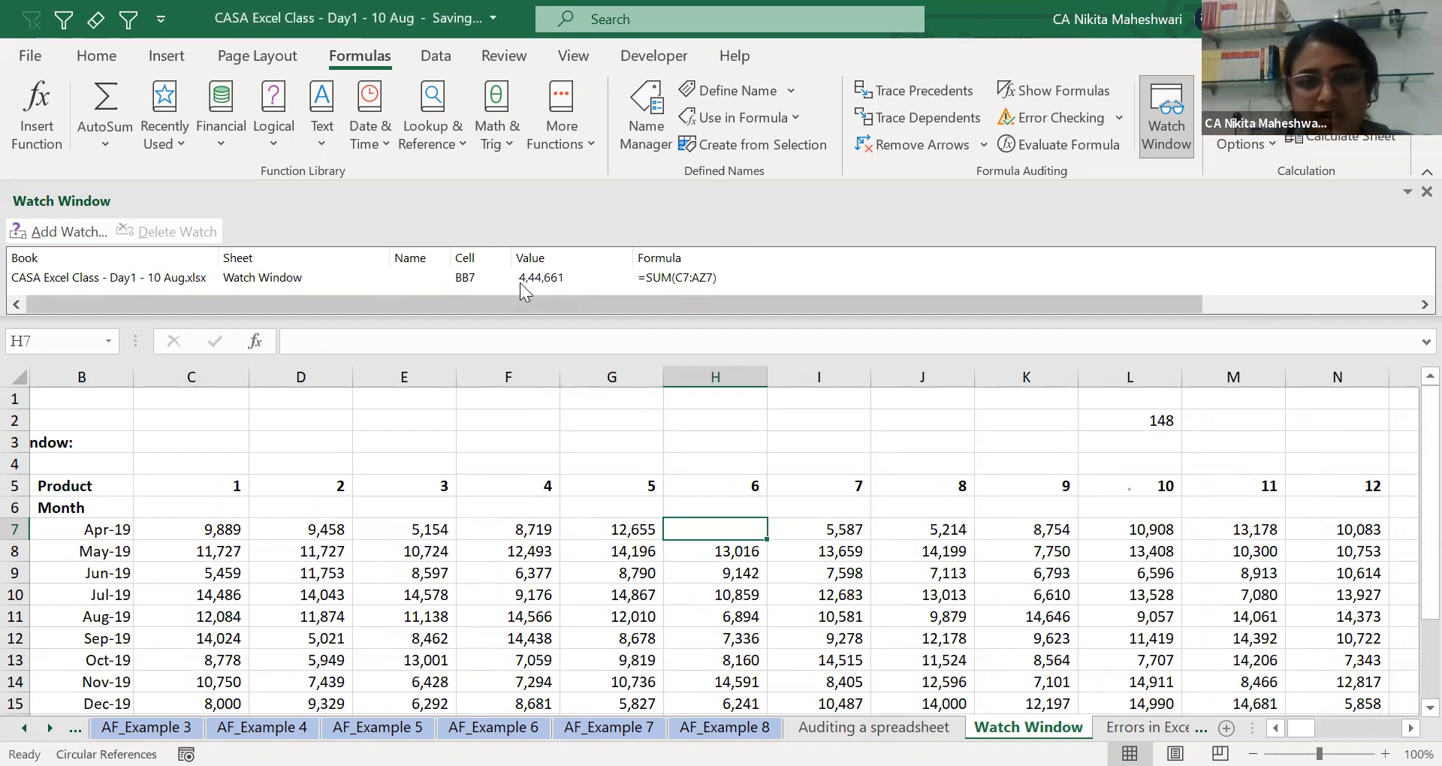
Undo, redo, and again undo the deletion in H7 while comparing the watched BB7 total.
{"action": "key", "text": "ctrl+z"}
{"action": "key", "text": "ctrl+y"}
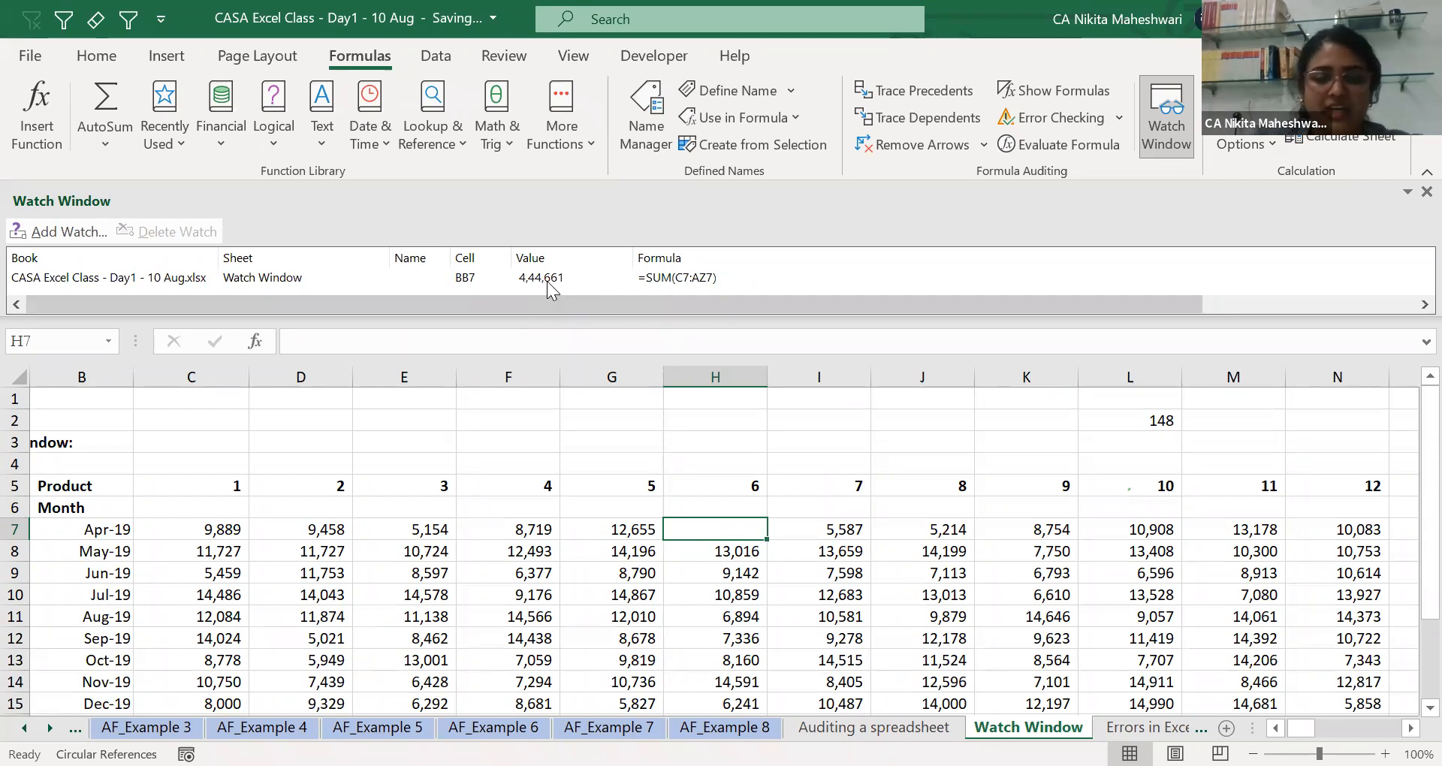
{"action": "key", "text": "ctrl+z"}
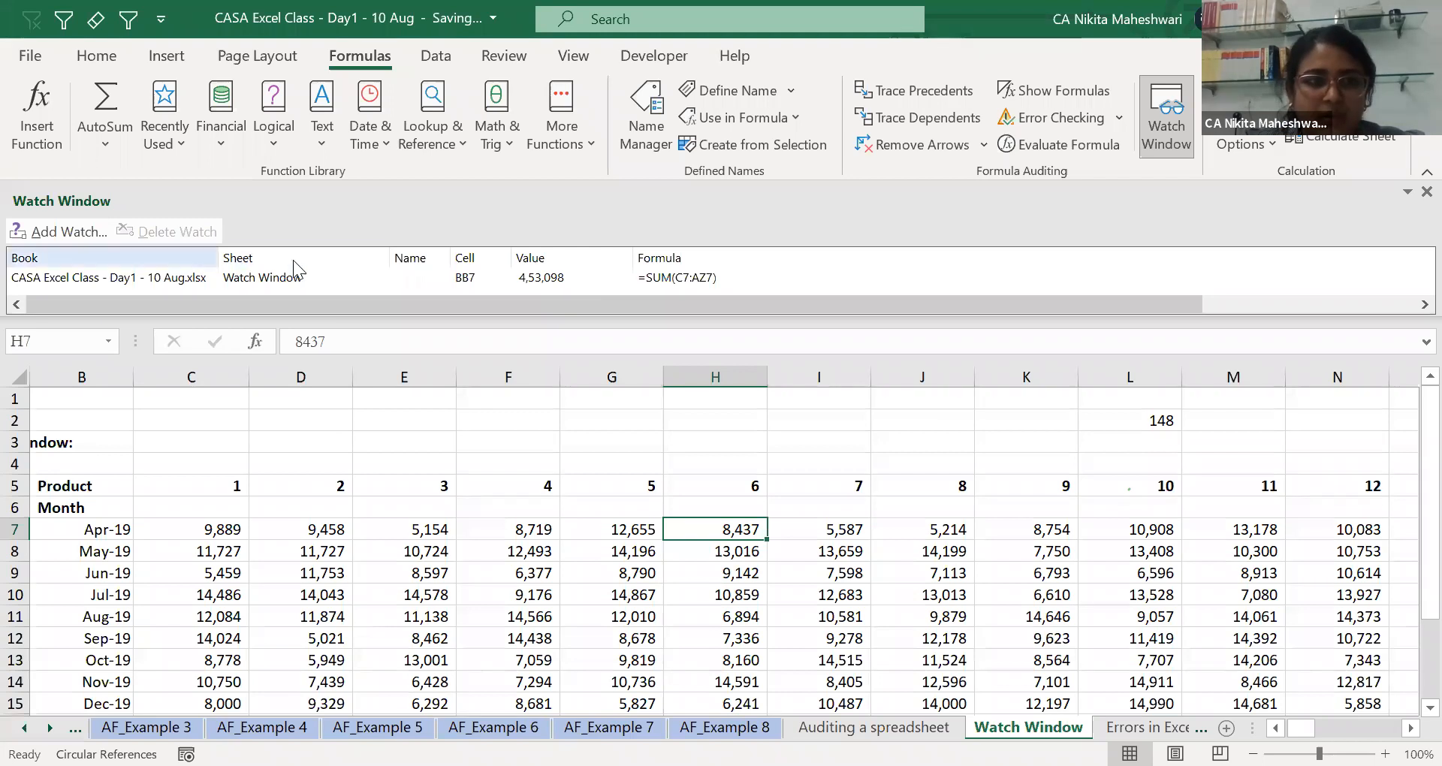
Add watches on the remaining monthly totals in BB8:BB18 of the Watch Window sheet.
{"action": "left_click", "coordinate": [1011, 538]}
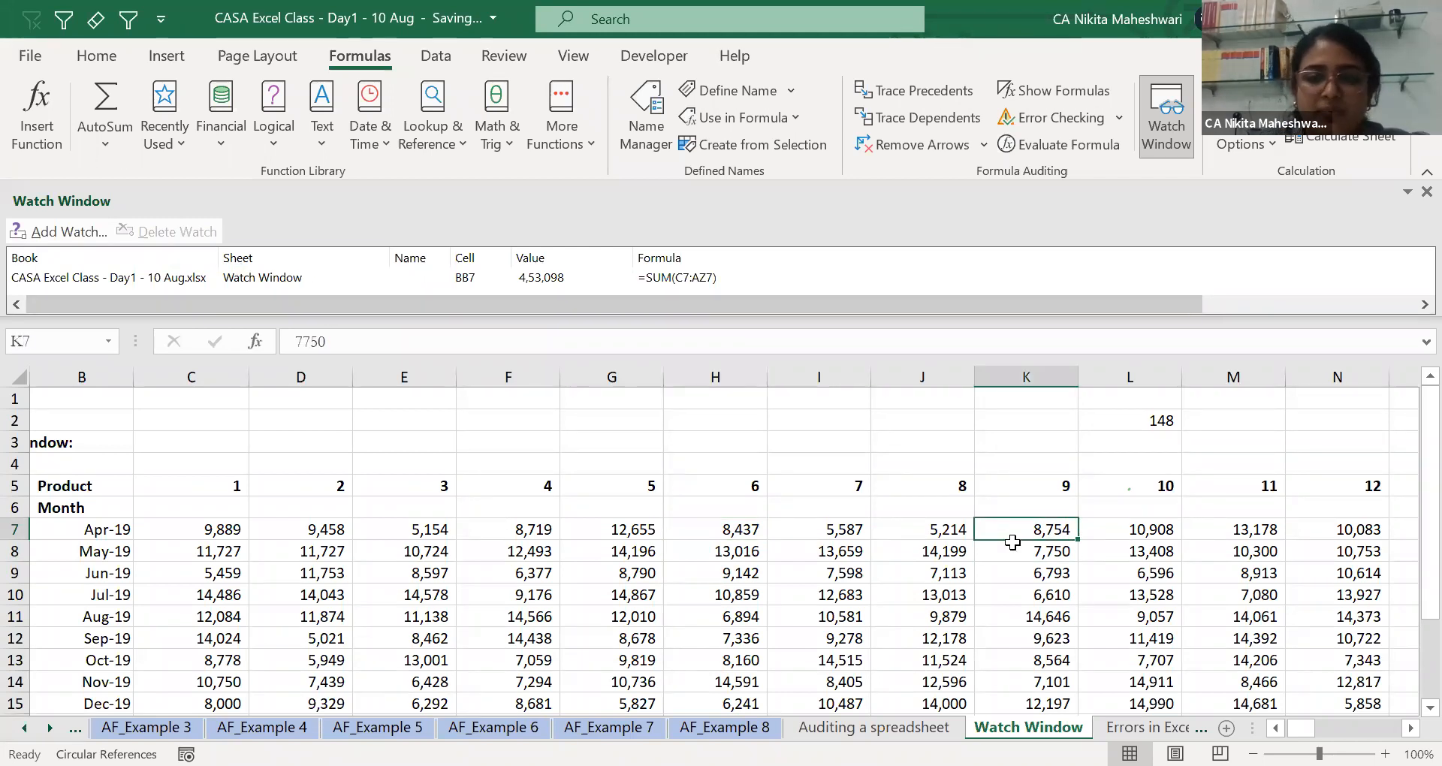
{"action": "key", "text": "ctrl+Right"}
{"action": "key", "text": "Right"}
{"action": "key", "text": "Right"}
{"action": "key", "text": "Down"}
{"action": "key", "text": "ctrl+shift+Down"}
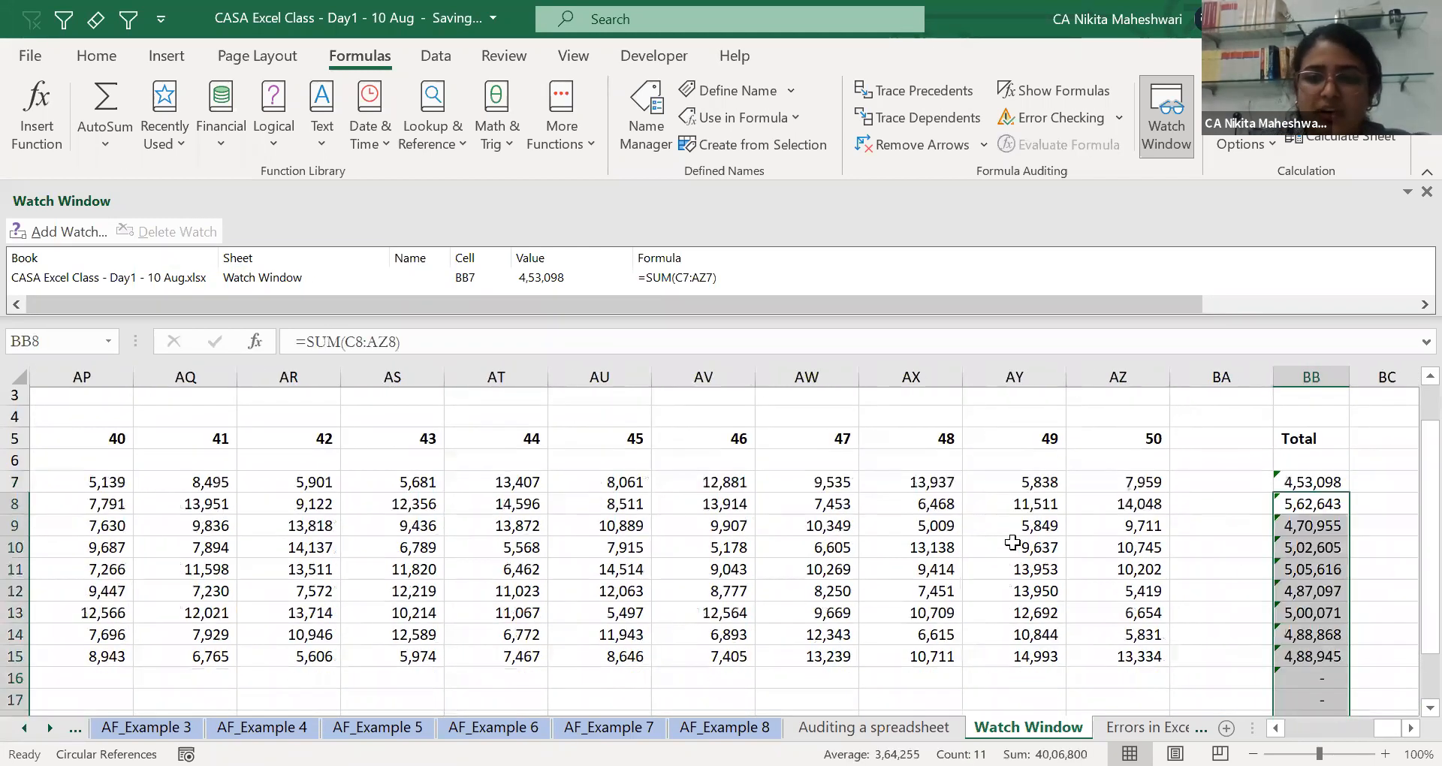
{"action": "left_click", "coordinate": [72, 230]}
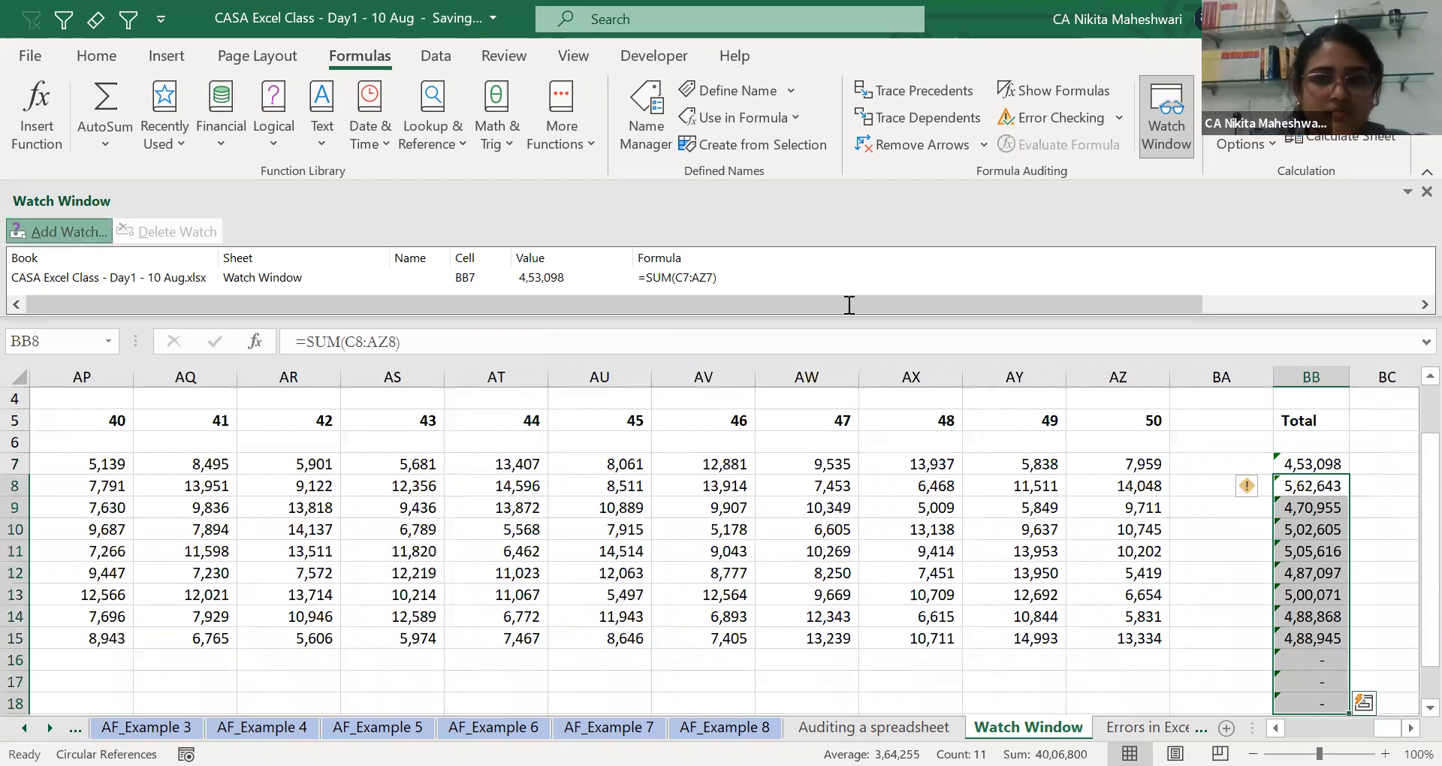
{"action": "key", "text": "Return"}
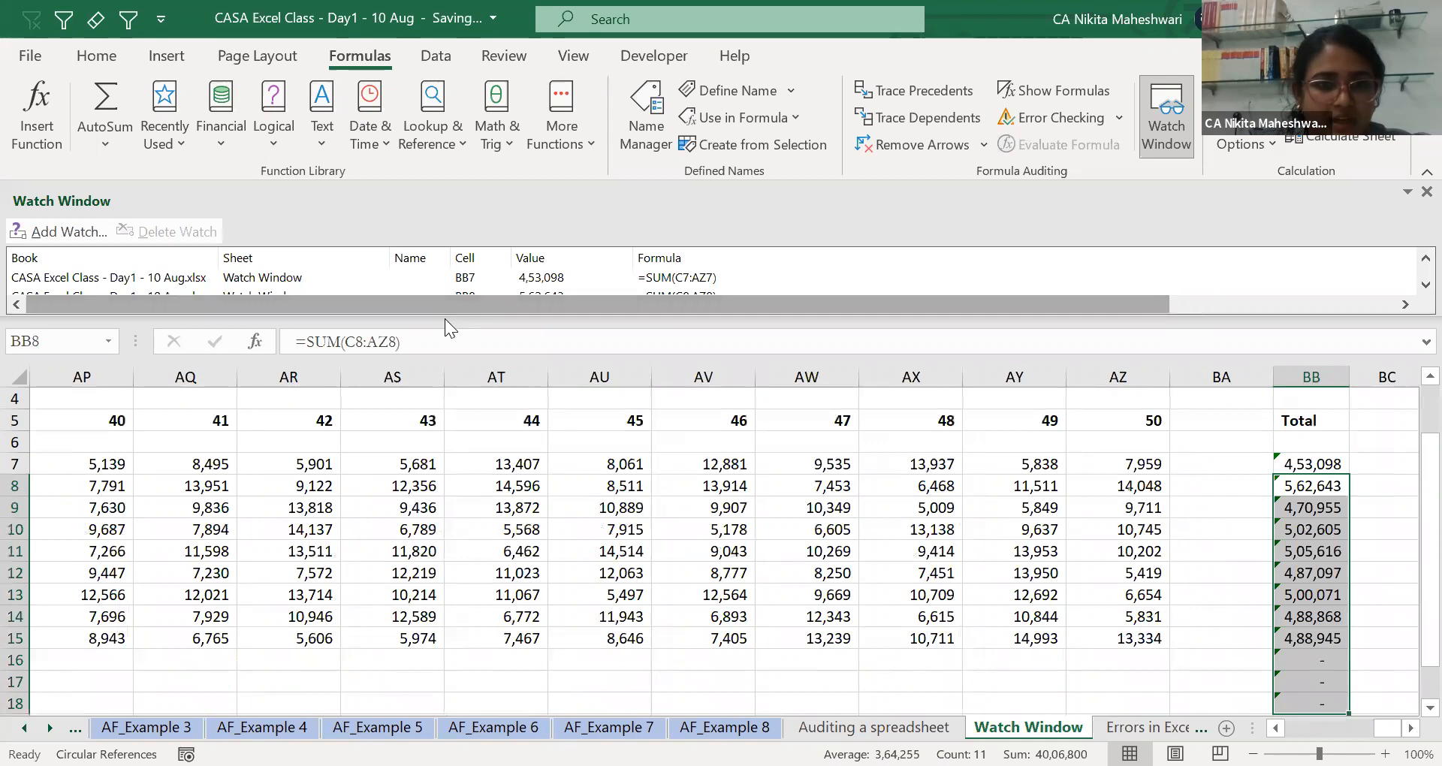
Enlarge the Watch Window, float and re-dock it, and narrow its sheet and name columns so the formulas fit.
{"action": "left_click_drag", "start_coordinate": [445, 319], "coordinate": [449, 538]}
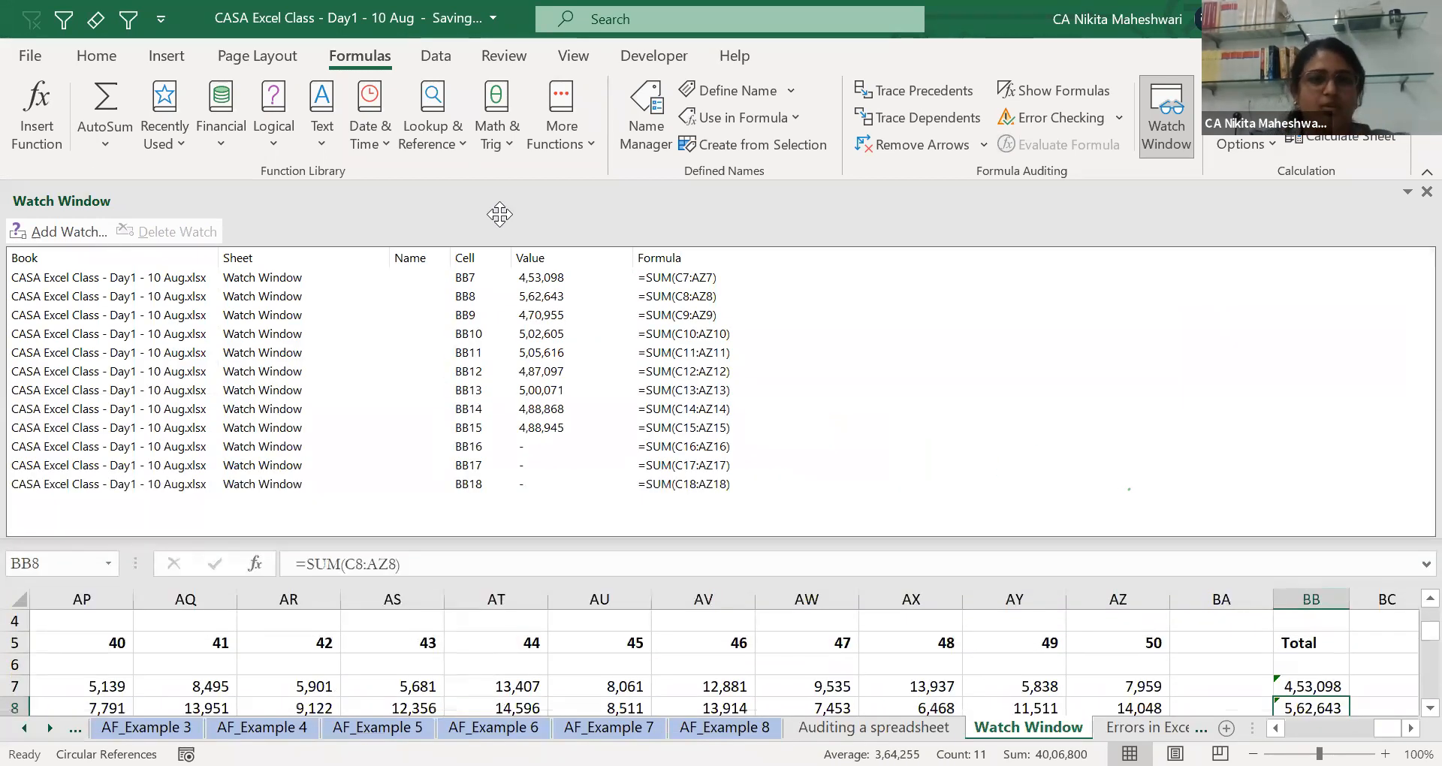
{"action": "left_click_drag", "start_coordinate": [564, 550], "coordinate": [285, 582]}
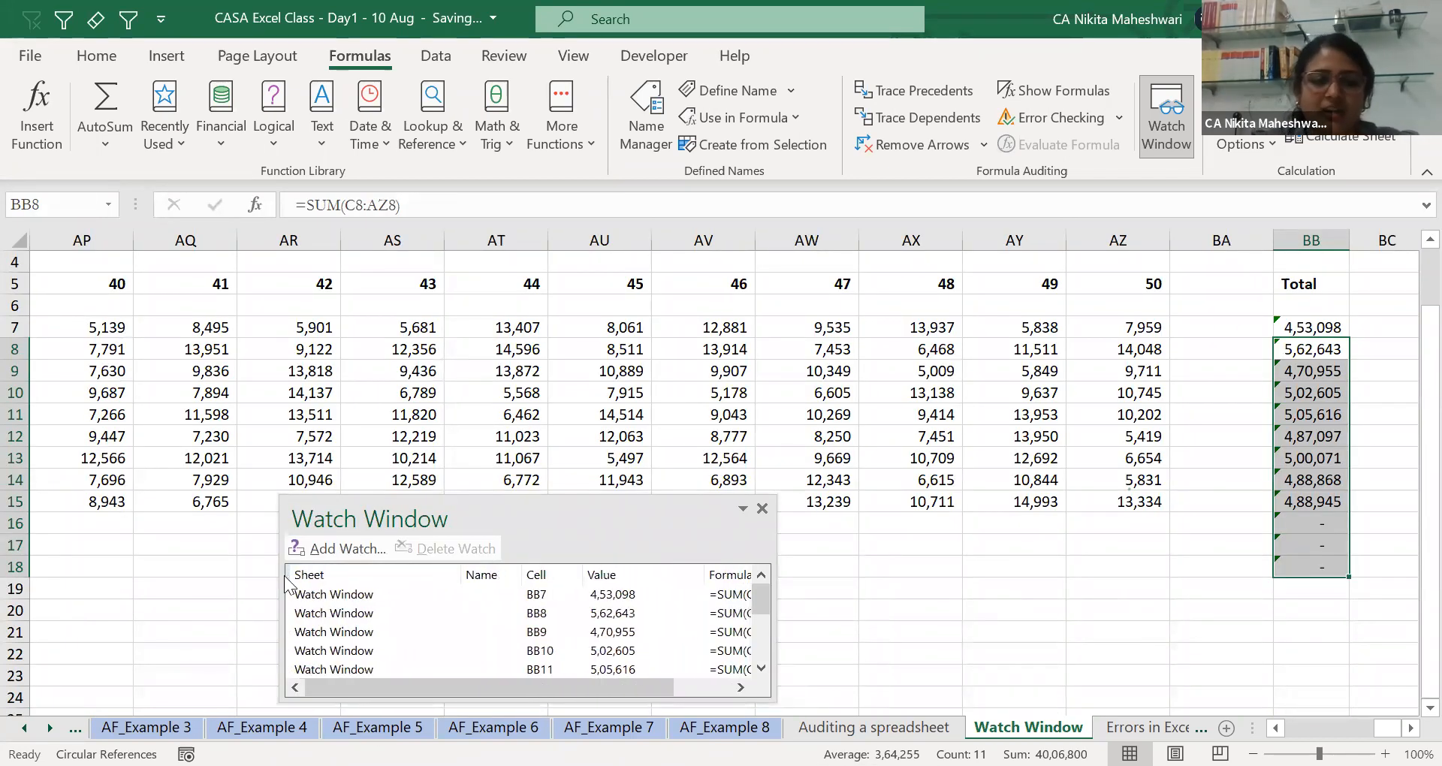
{"action": "left_click_drag", "start_coordinate": [460, 575], "coordinate": [311, 574]}
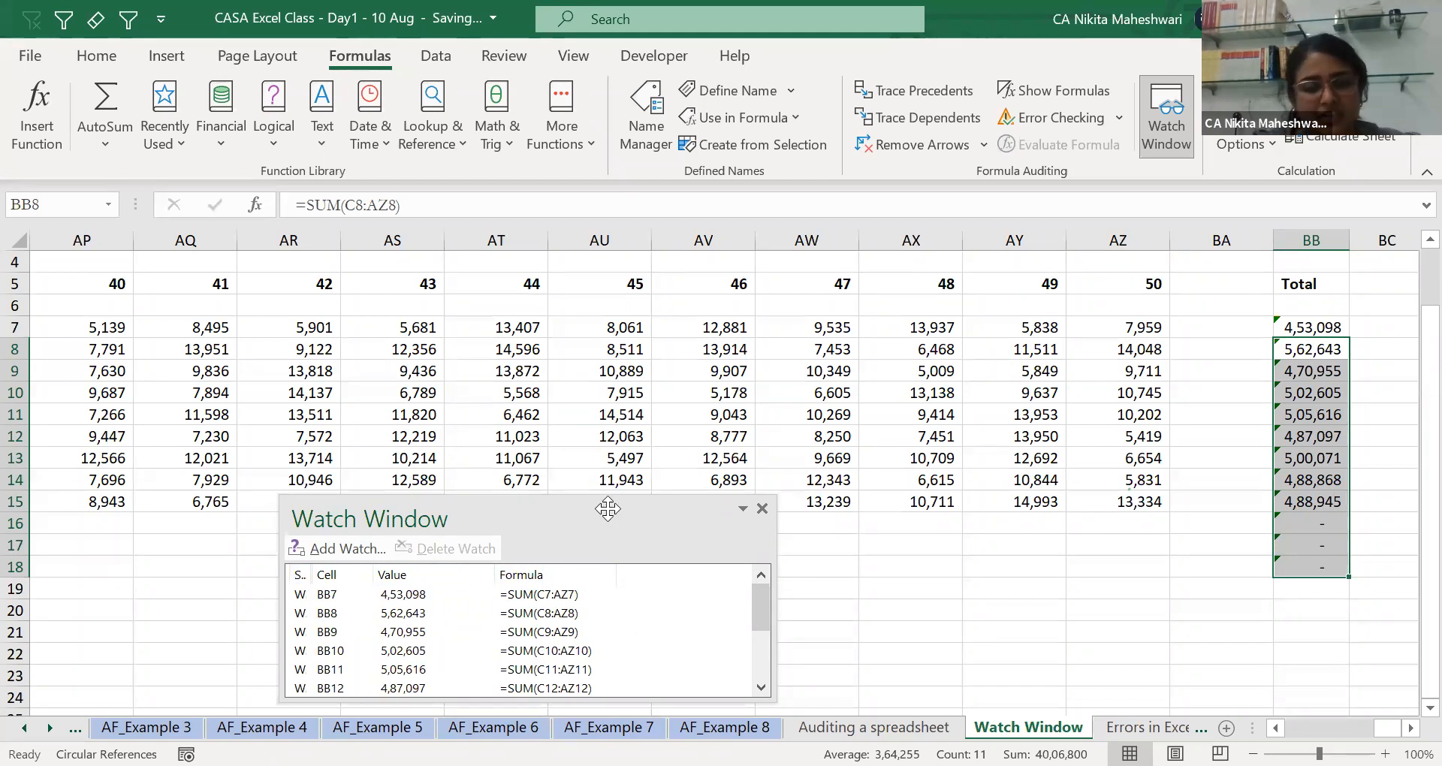
{"action": "double_click", "coordinate": [573, 510]}
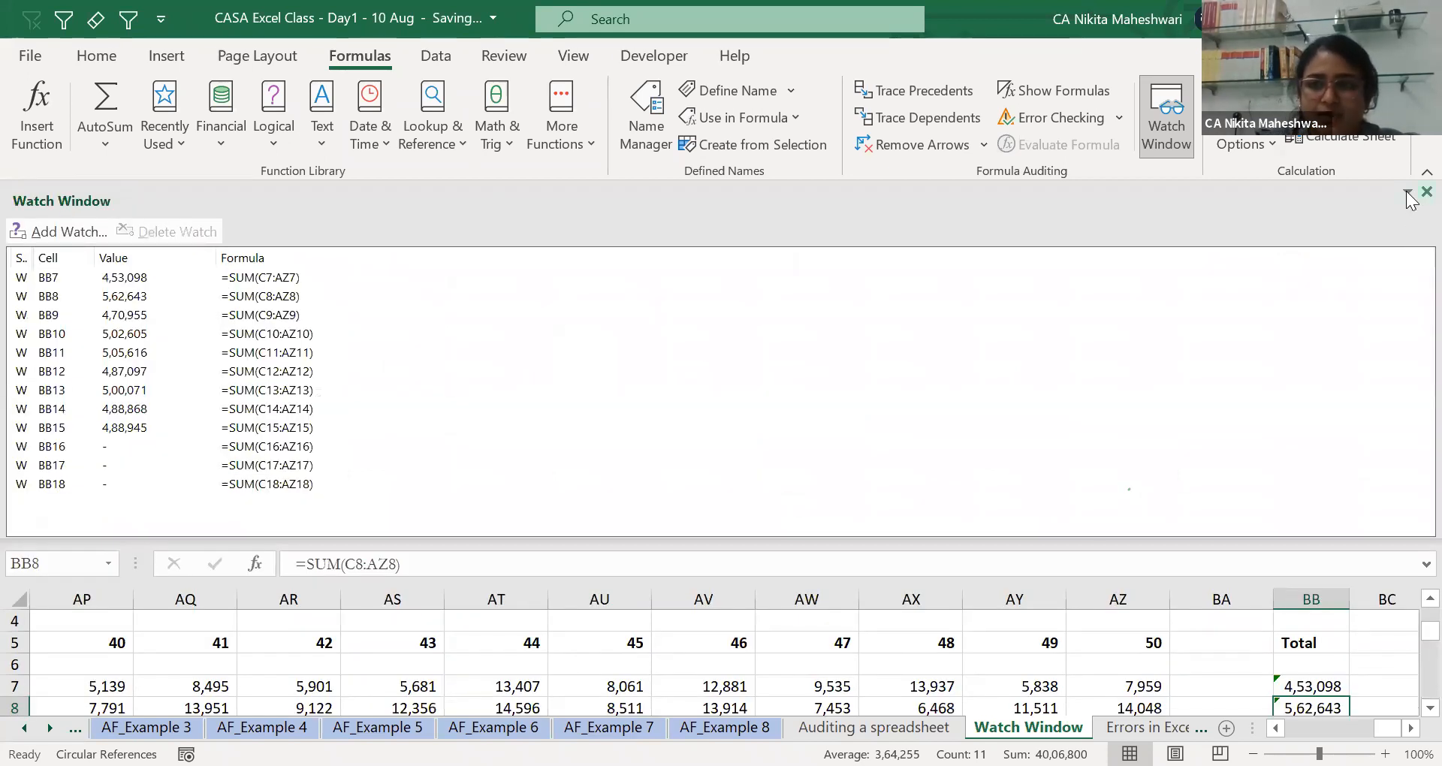
Close the Watch Window and return to the start of the Apr-19 row at A7.
{"action": "left_click", "coordinate": [1162, 114]}
{"action": "left_click", "coordinate": [849, 419]}
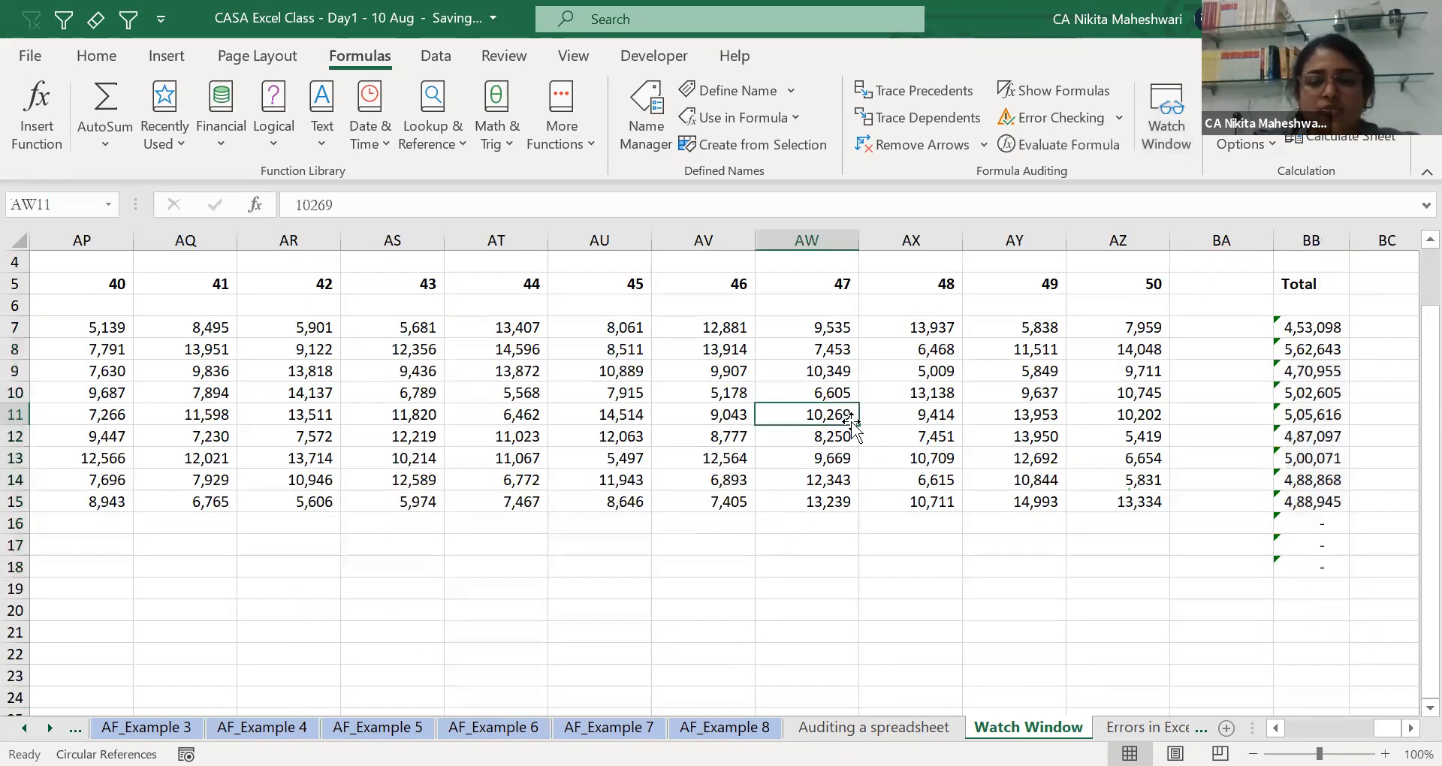
{"action": "key", "text": "Up"}
{"action": "key", "text": "Up"}
{"action": "key", "text": "Up"}
{"action": "key", "text": "Up"}
{"action": "key", "text": "ctrl+Left"}
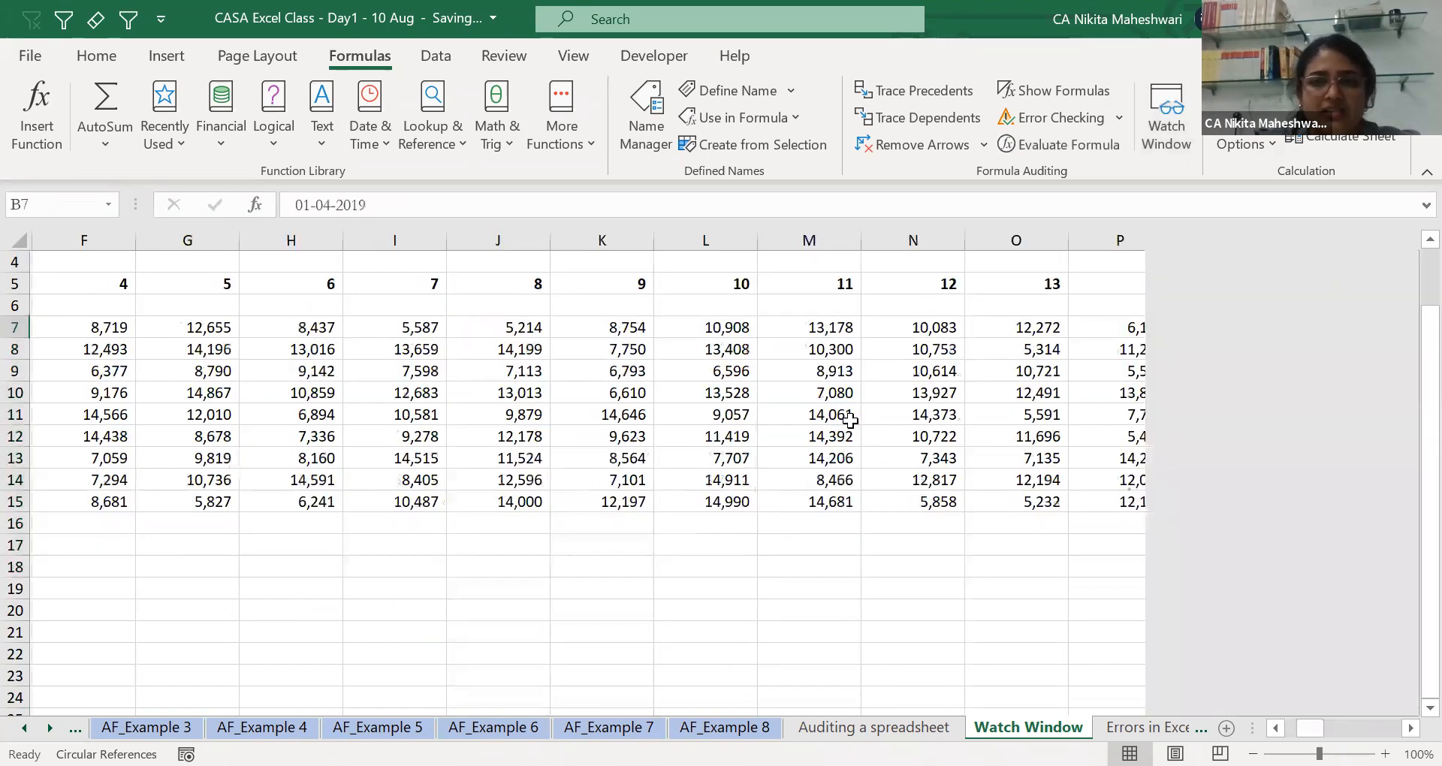
{"action": "key", "text": "ctrl+Left"}
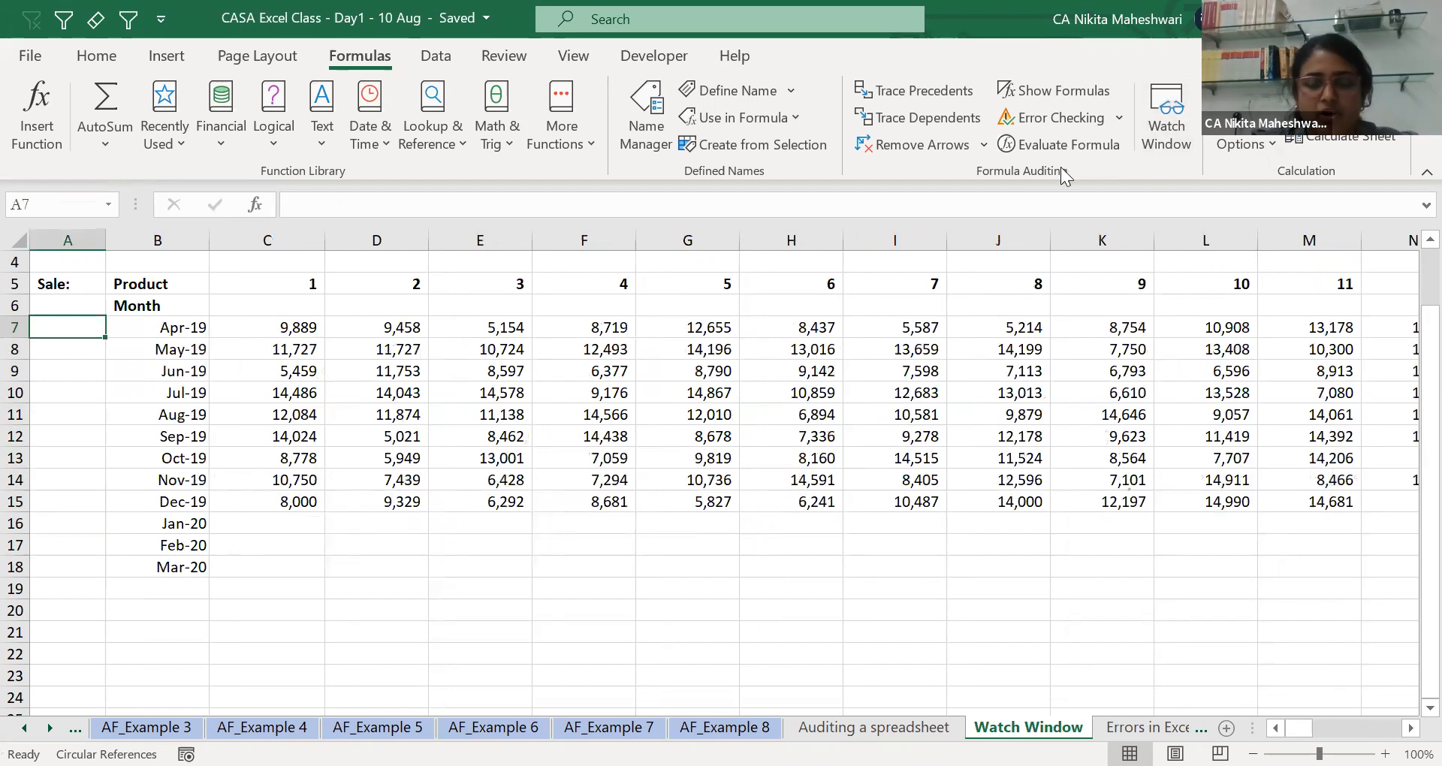
Reopen the Watch Window and delete all watches from BB7 to BB18.
{"action": "left_click", "coordinate": [1169, 112]}
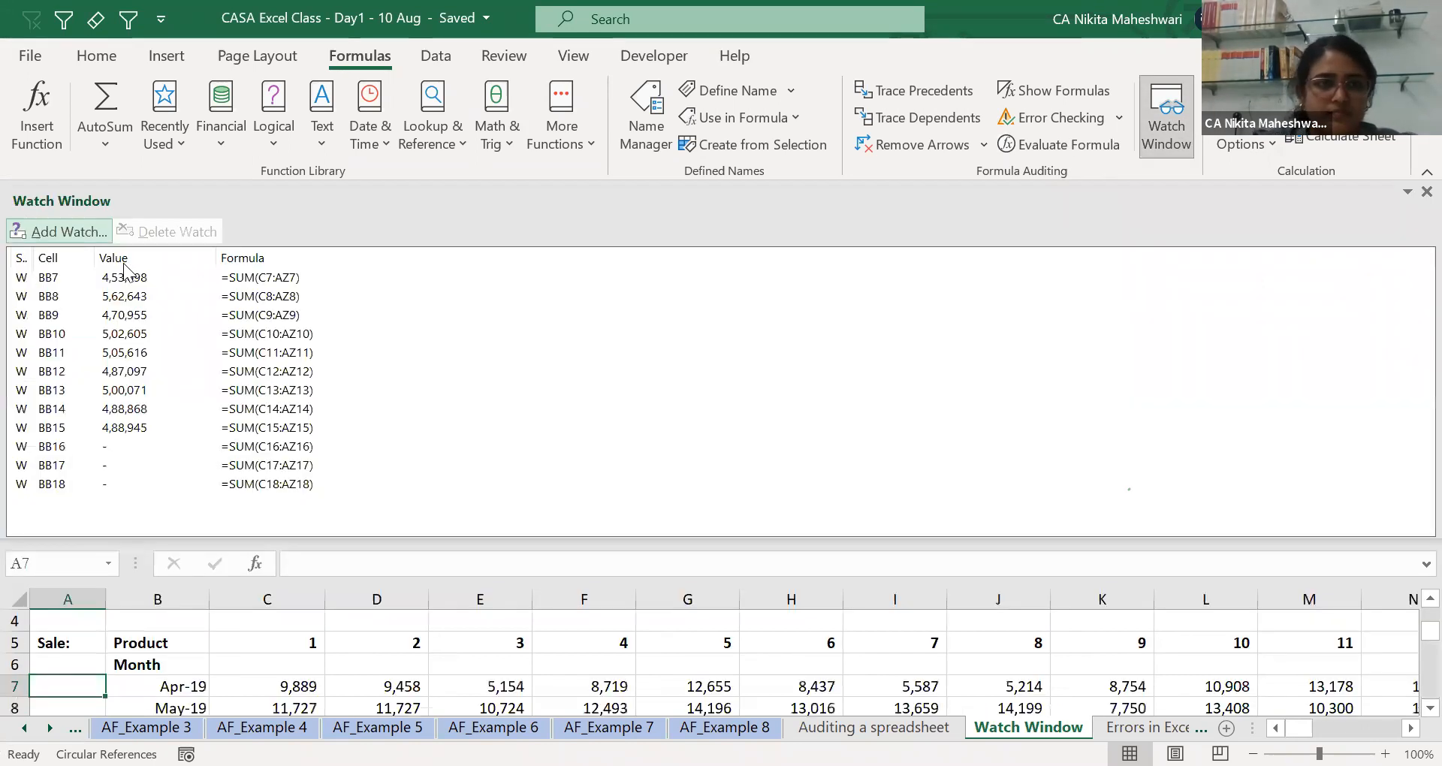
{"action": "left_click", "coordinate": [65, 281]}
{"action": "left_click", "coordinate": [72, 484], "text": "shift"}
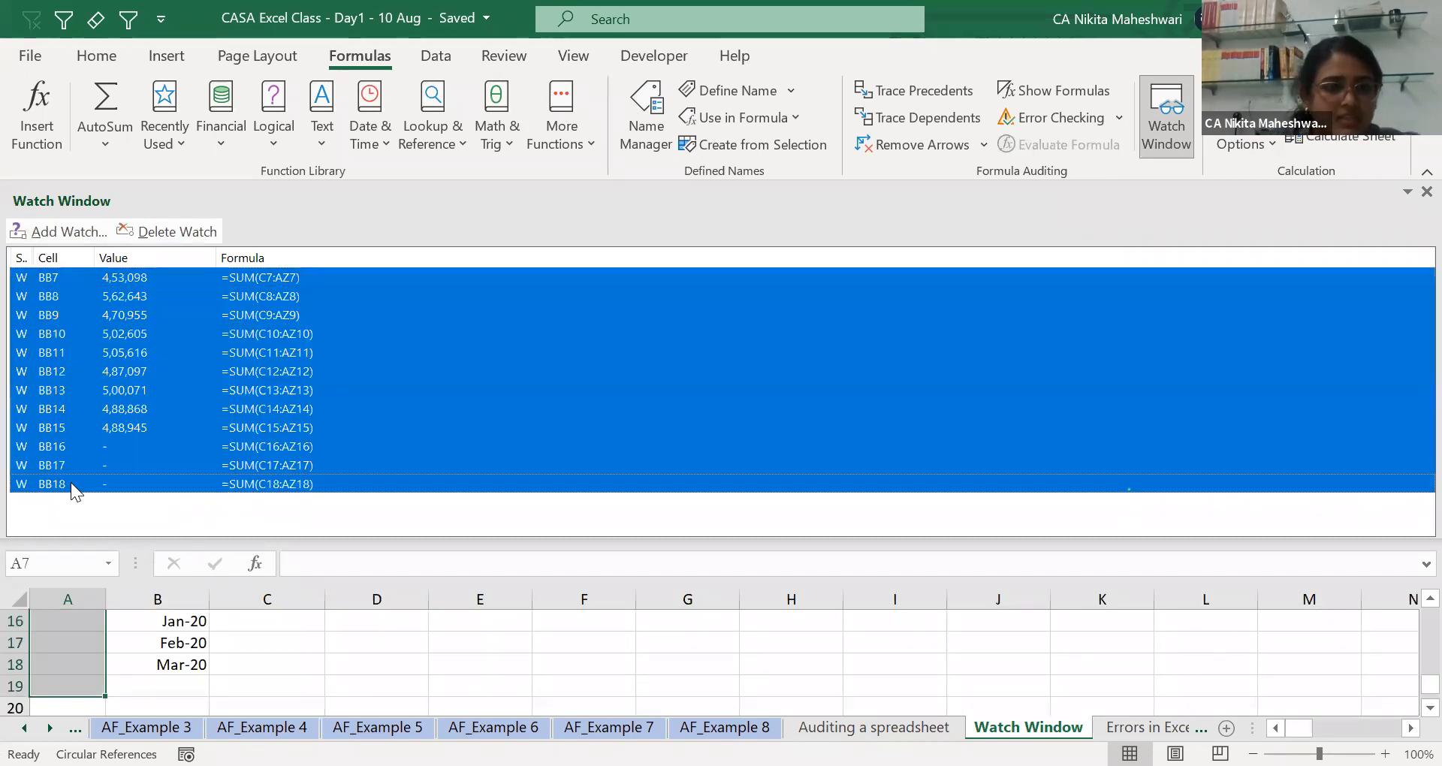
{"action": "left_click", "coordinate": [169, 232]}
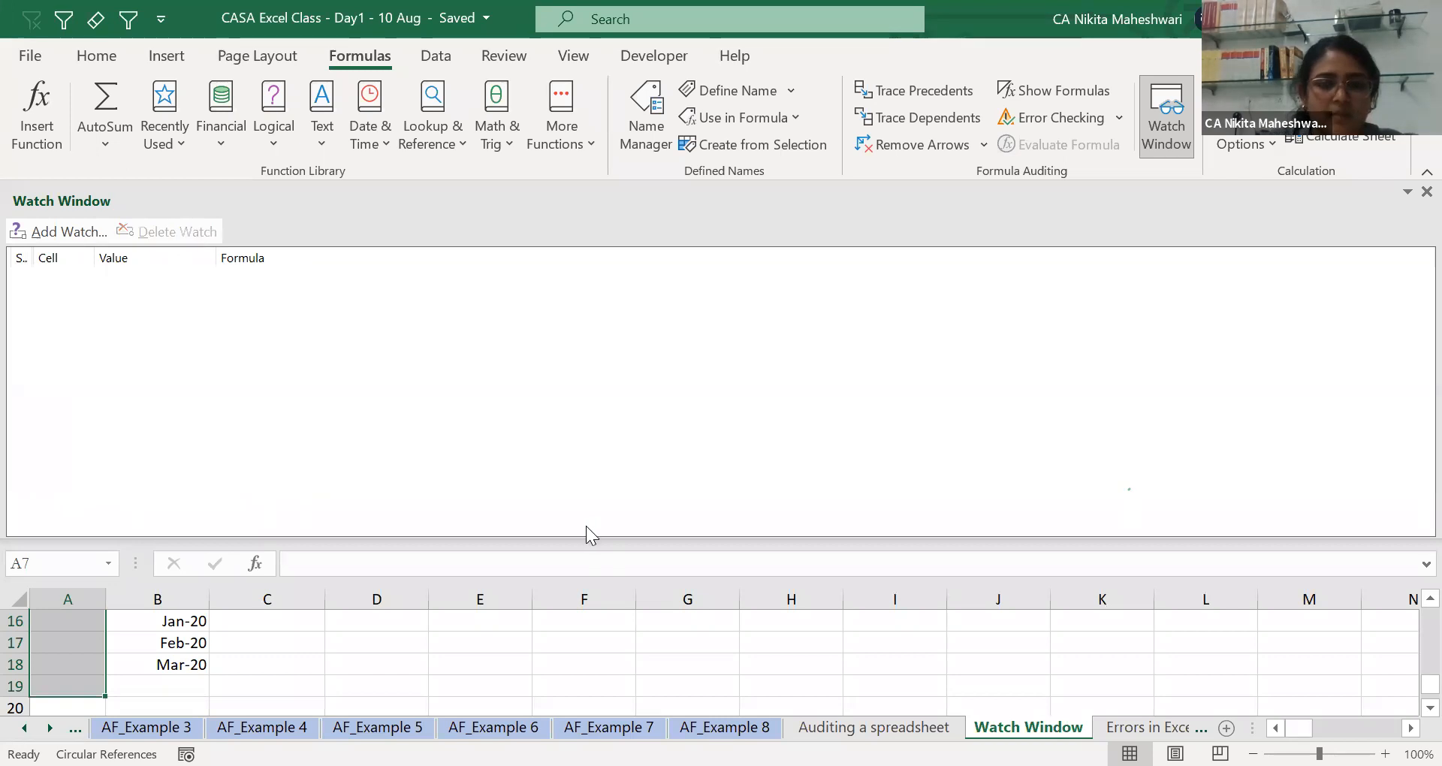
Reduce the Watch Window's height and add a watch on the Apr-19 total in BB7.
{"action": "left_click_drag", "start_coordinate": [585, 536], "coordinate": [580, 501]}
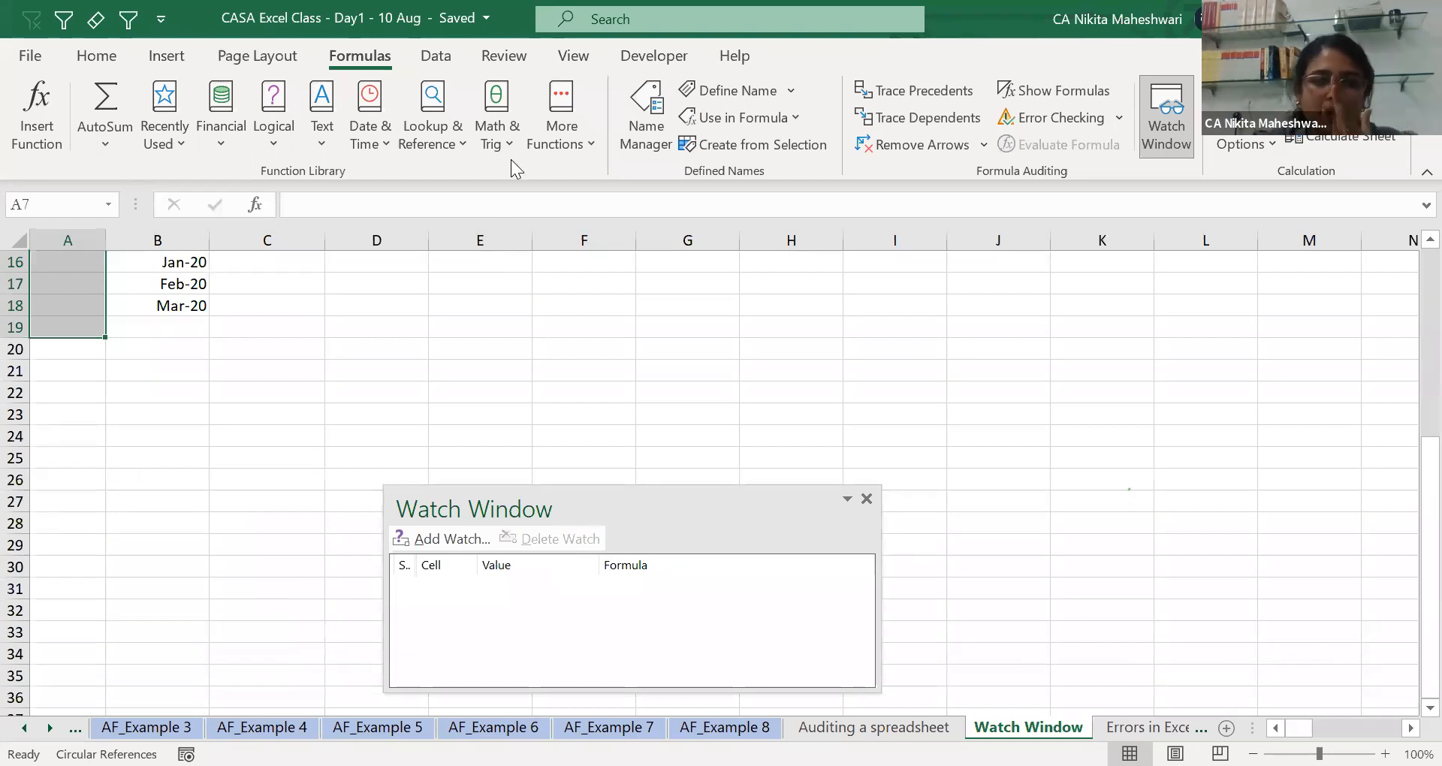
{"action": "left_click", "coordinate": [185, 507]}
{"action": "key", "text": "ctrl+Up"}
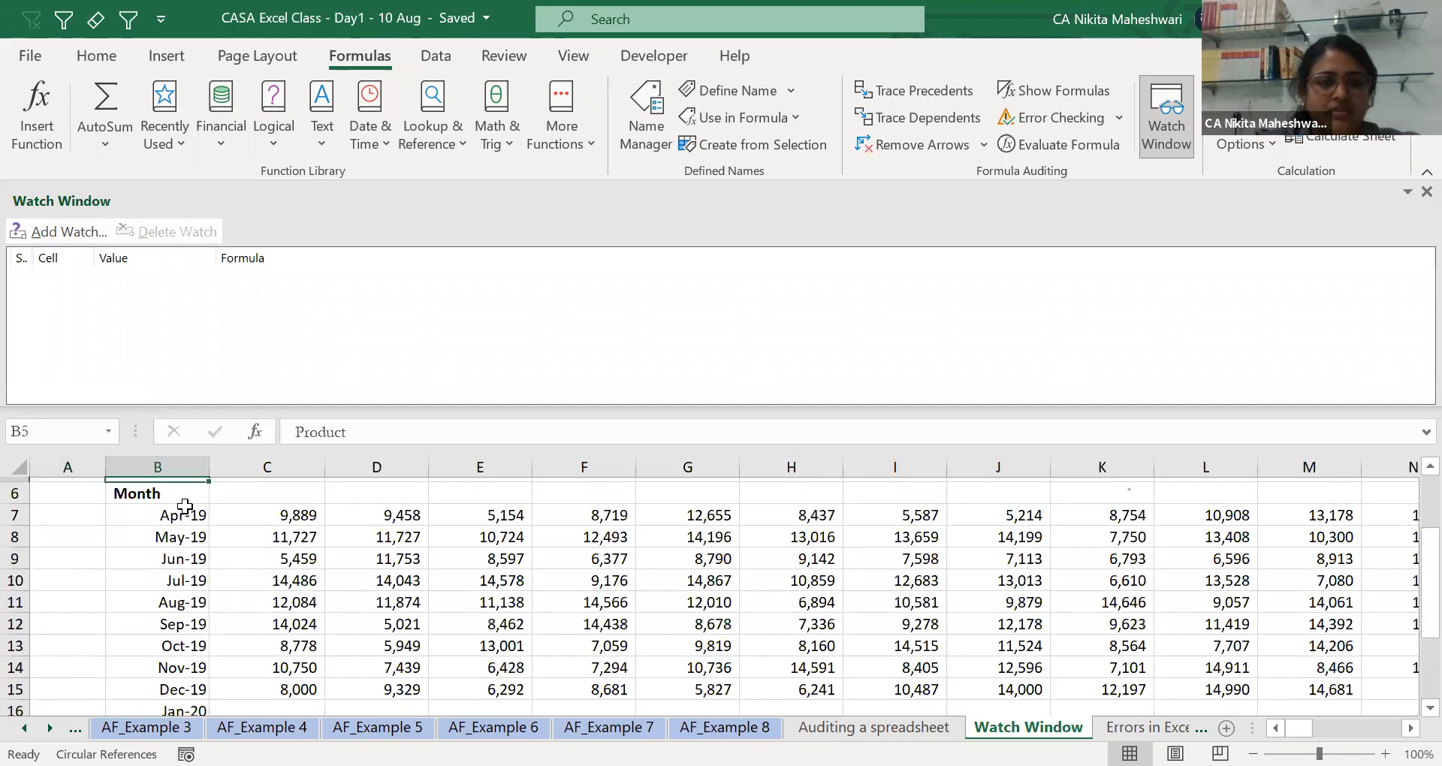
{"action": "key", "text": "Down"}
{"action": "key", "text": "Down"}
{"action": "key", "text": "ctrl+Right"}
{"action": "key", "text": "ctrl+Right"}
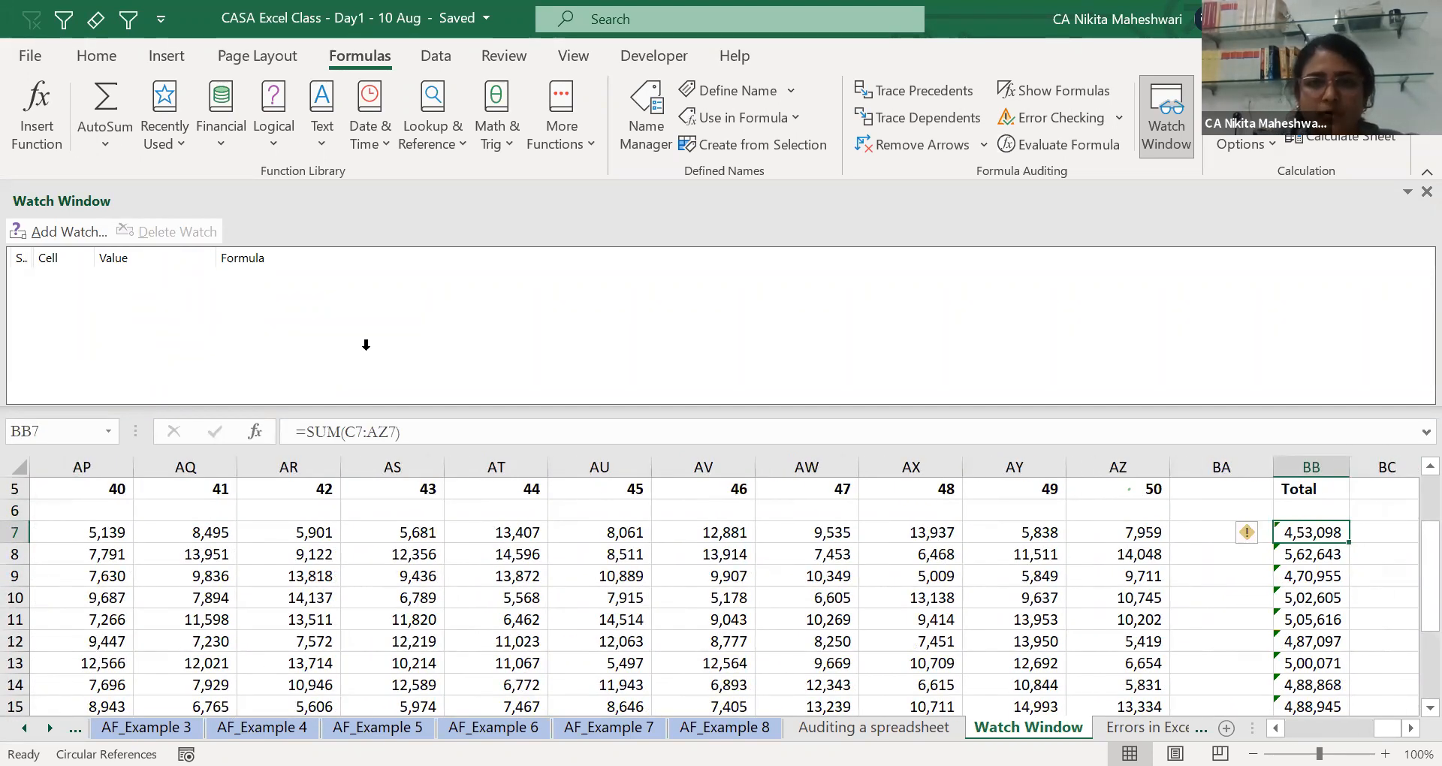
{"action": "left_click", "coordinate": [61, 233]}
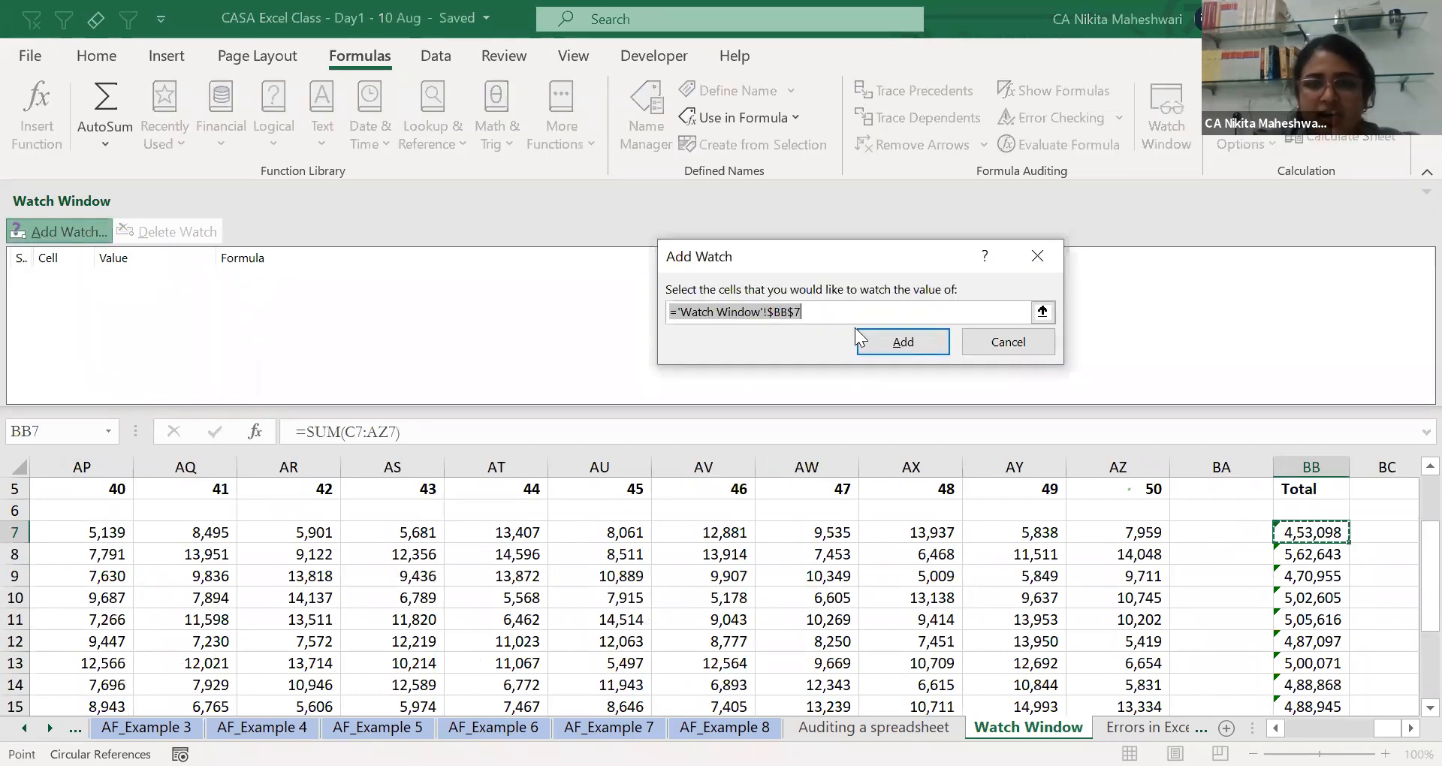
{"action": "left_click", "coordinate": [903, 343]}
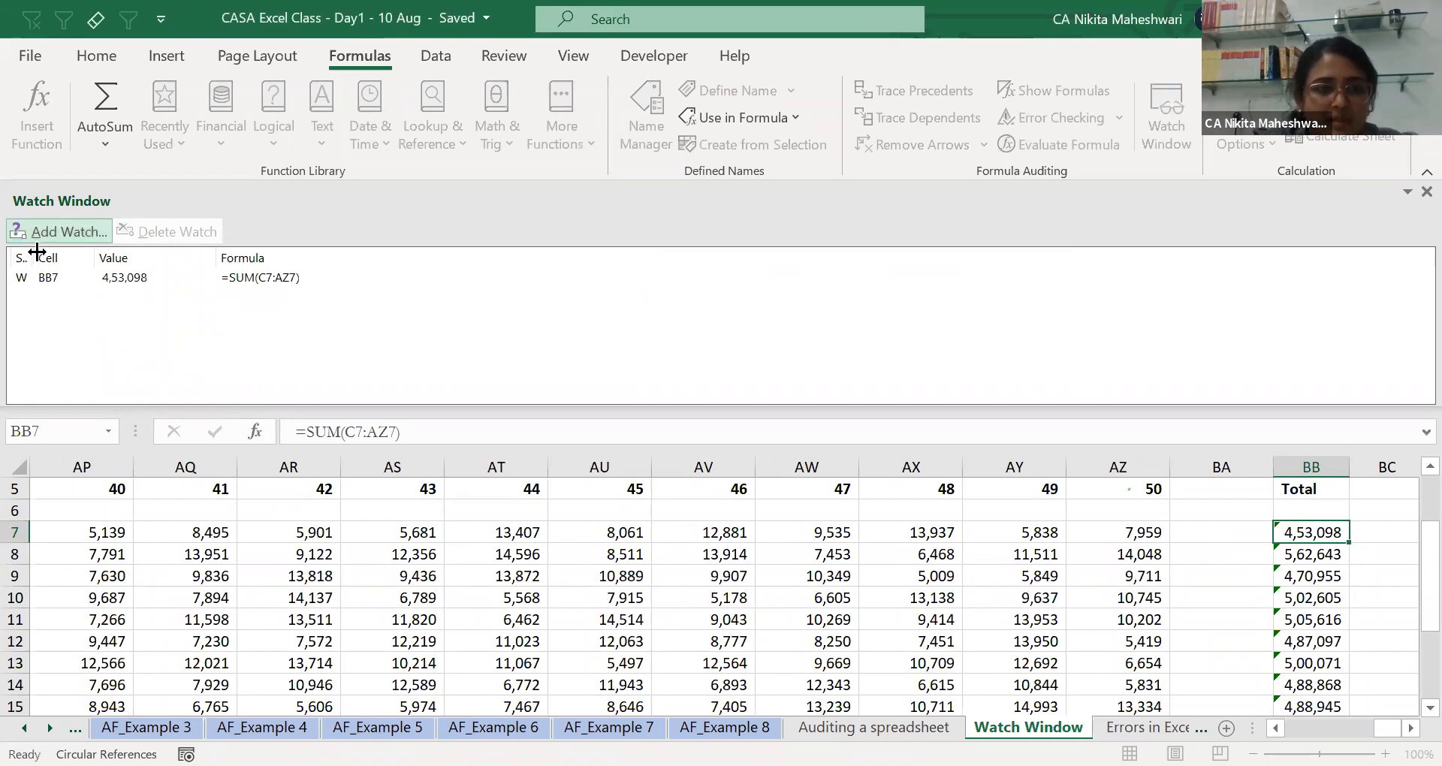
Resize the Watch Window's Book, Sheet and Name columns so all details of the BB7 watch are readable.
{"action": "left_click_drag", "start_coordinate": [476, 235], "coordinate": [419, 239]}
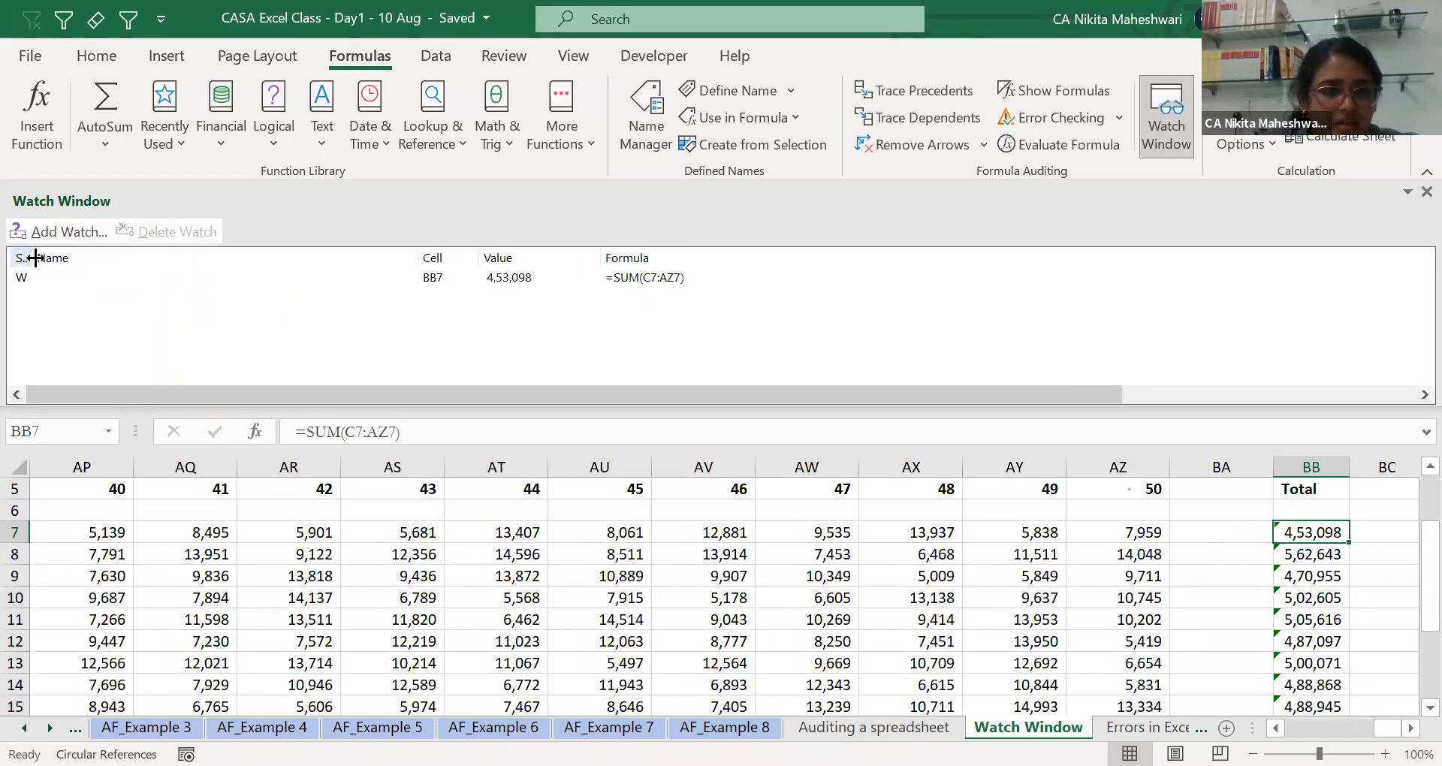
{"action": "left_click_drag", "start_coordinate": [31, 258], "coordinate": [362, 236]}
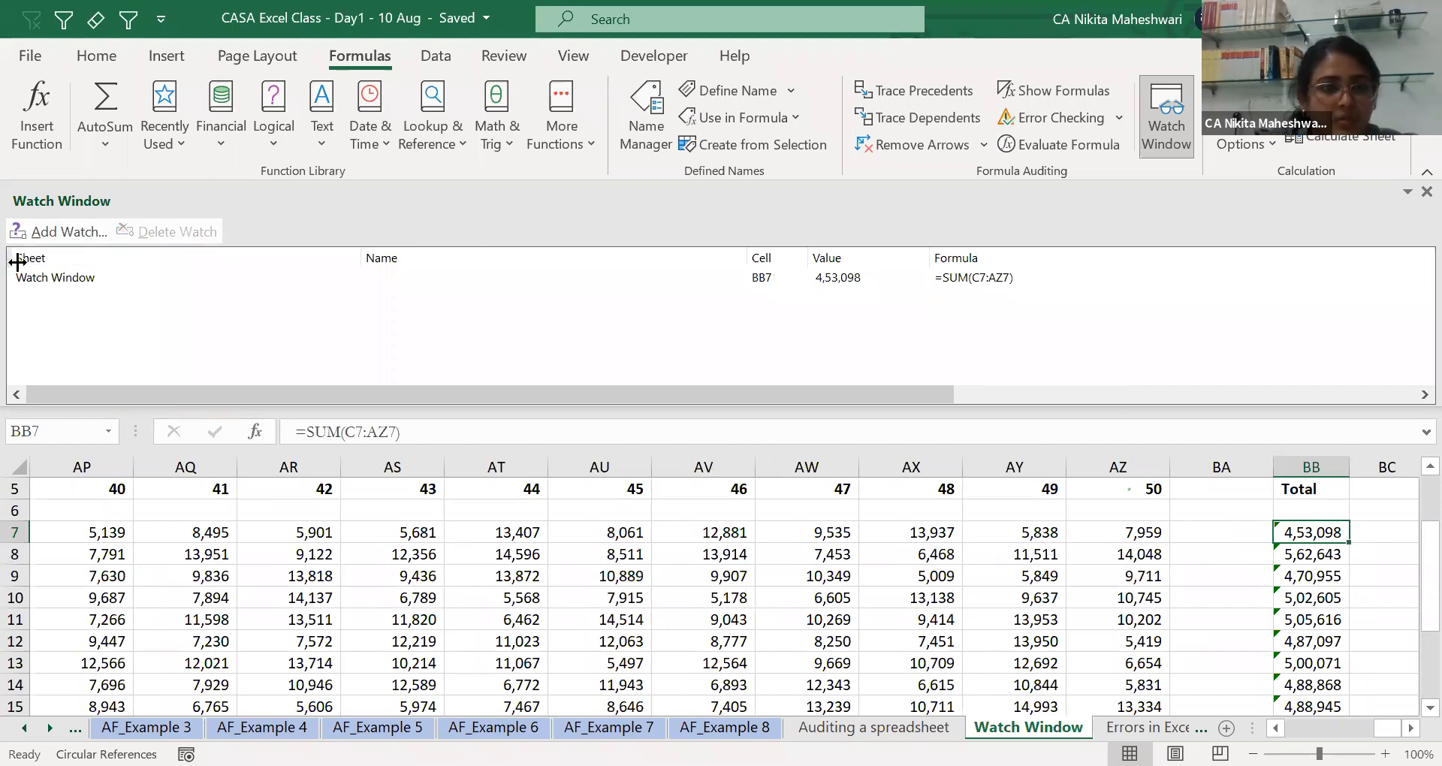
{"action": "left_click_drag", "start_coordinate": [9, 258], "coordinate": [273, 261]}
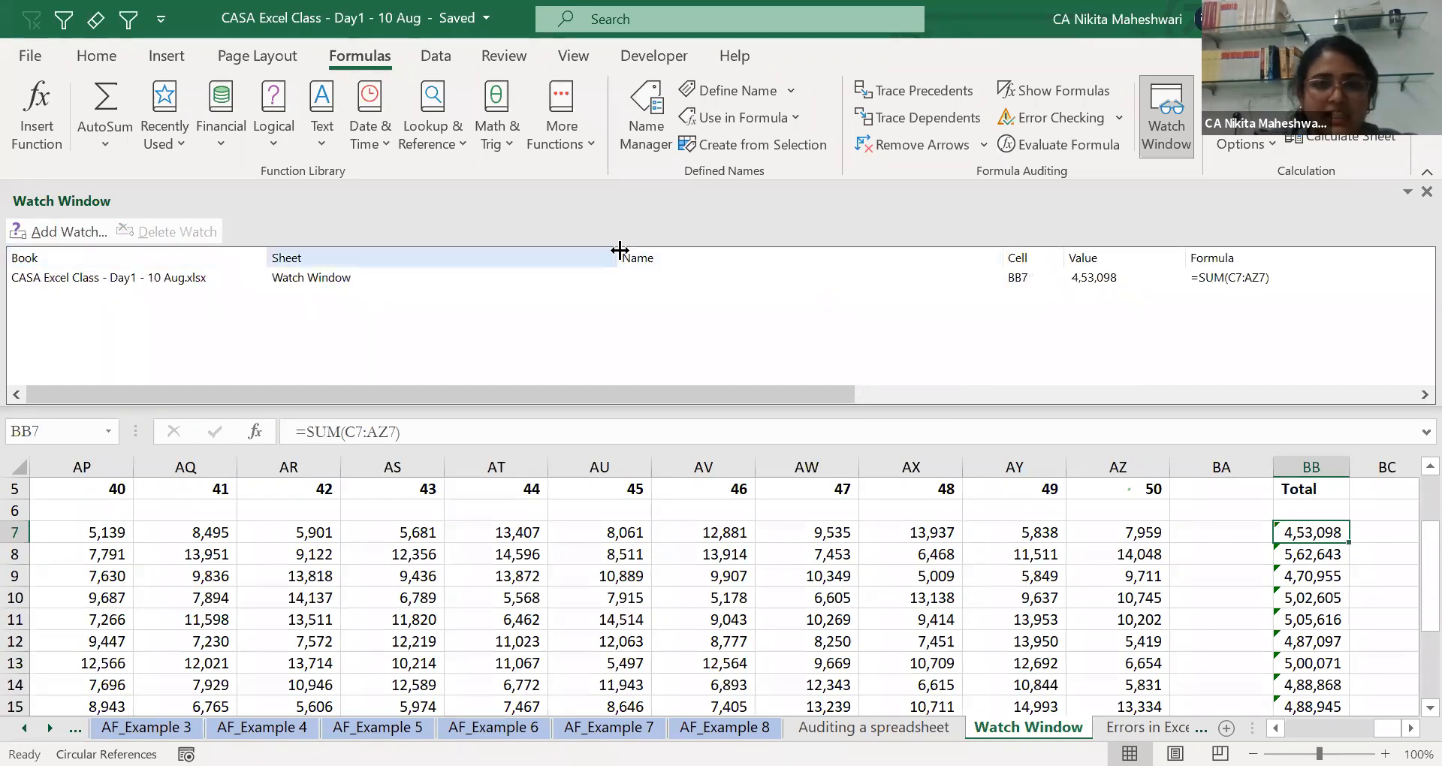
{"action": "left_click_drag", "start_coordinate": [616, 258], "coordinate": [412, 276]}
{"action": "left_click_drag", "start_coordinate": [795, 258], "coordinate": [546, 259]}
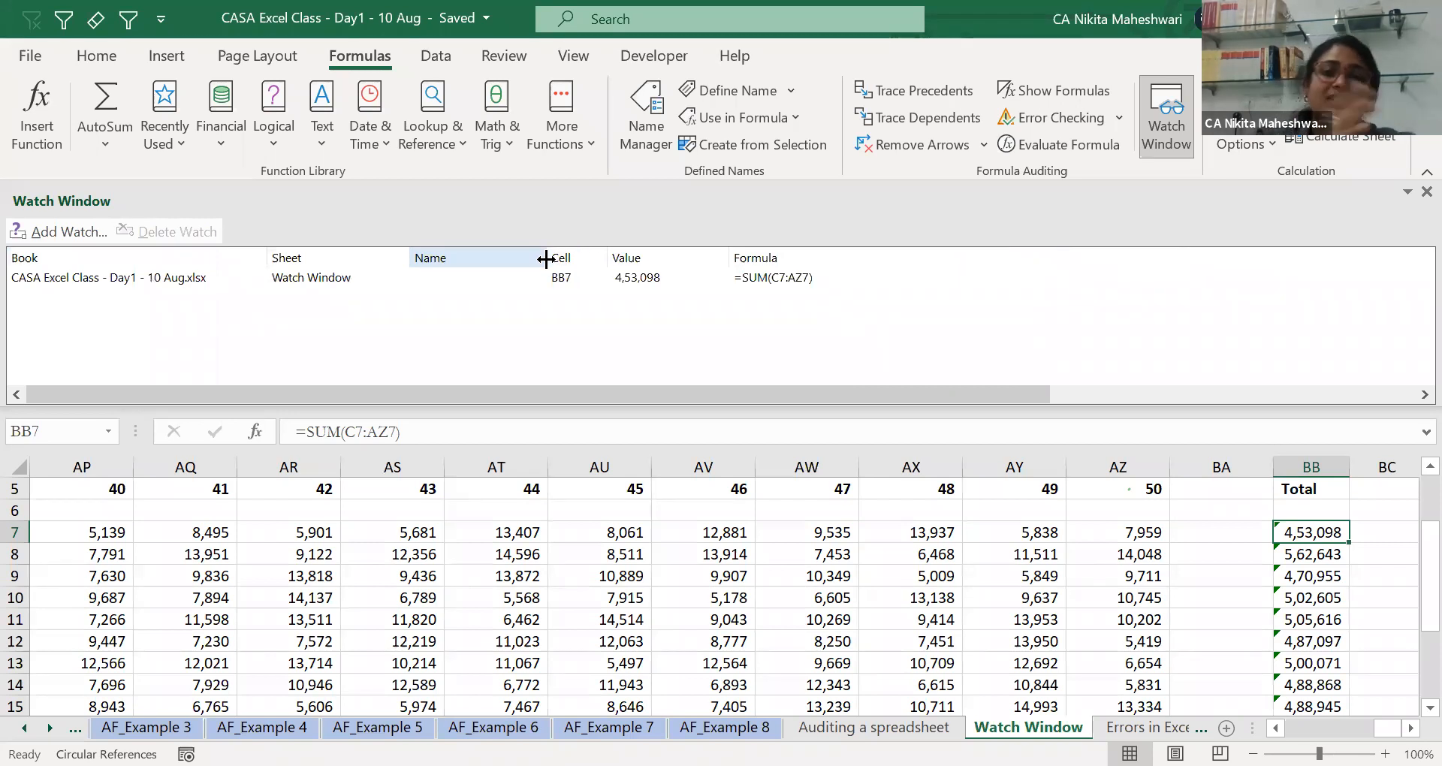
Clear the Apr-19 sales values of products 3 to 11 in E7:M7 to test the watch.
{"action": "left_click", "coordinate": [290, 532]}
{"action": "key", "text": "ctrl+Left"}
{"action": "key", "text": "Right"}
{"action": "key", "text": "Right"}
{"action": "key", "text": "Right"}
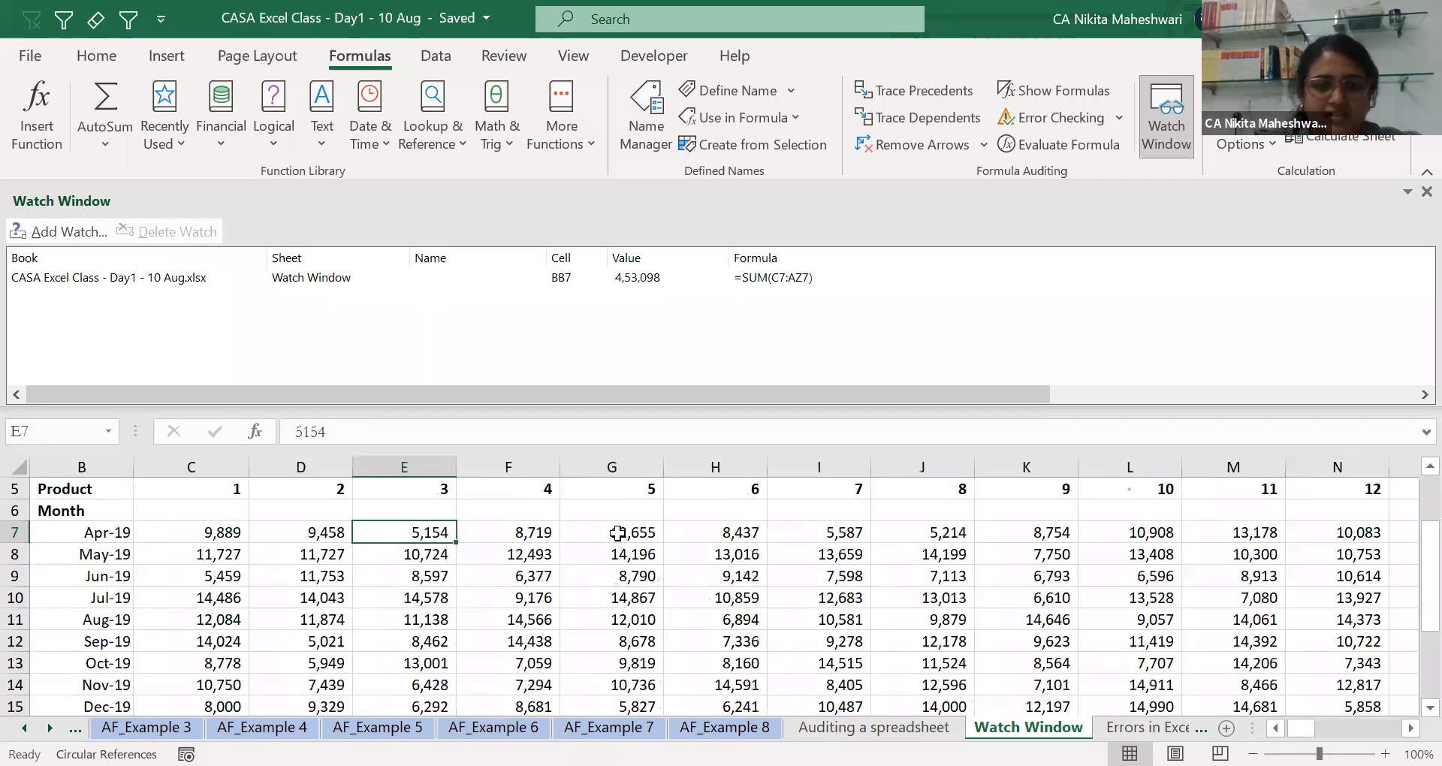
{"action": "key", "text": "shift+Right"}
{"action": "key", "text": "shift+Right"}
{"action": "key", "text": "shift+Right"}
{"action": "key", "text": "shift+Right"}
{"action": "key", "text": "shift+Right"}
{"action": "key", "text": "shift+Right"}
{"action": "key", "text": "shift+Right"}
{"action": "key", "text": "shift+Right"}
{"action": "key", "text": "Delete"}
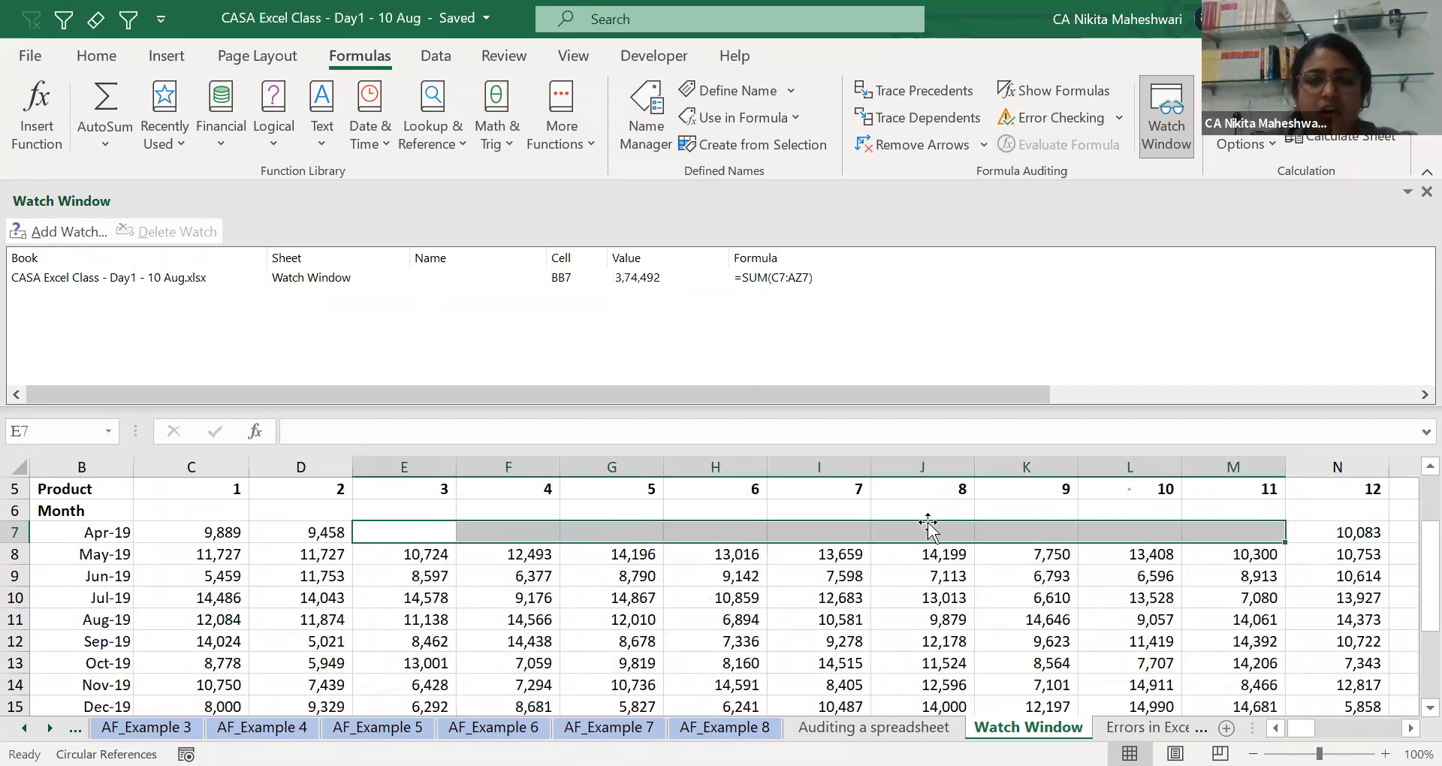
Compare the total in BB7 with its watched value, undo the deletion in E7:M7, and return to A7.
{"action": "key", "text": "ctrl+Right"}
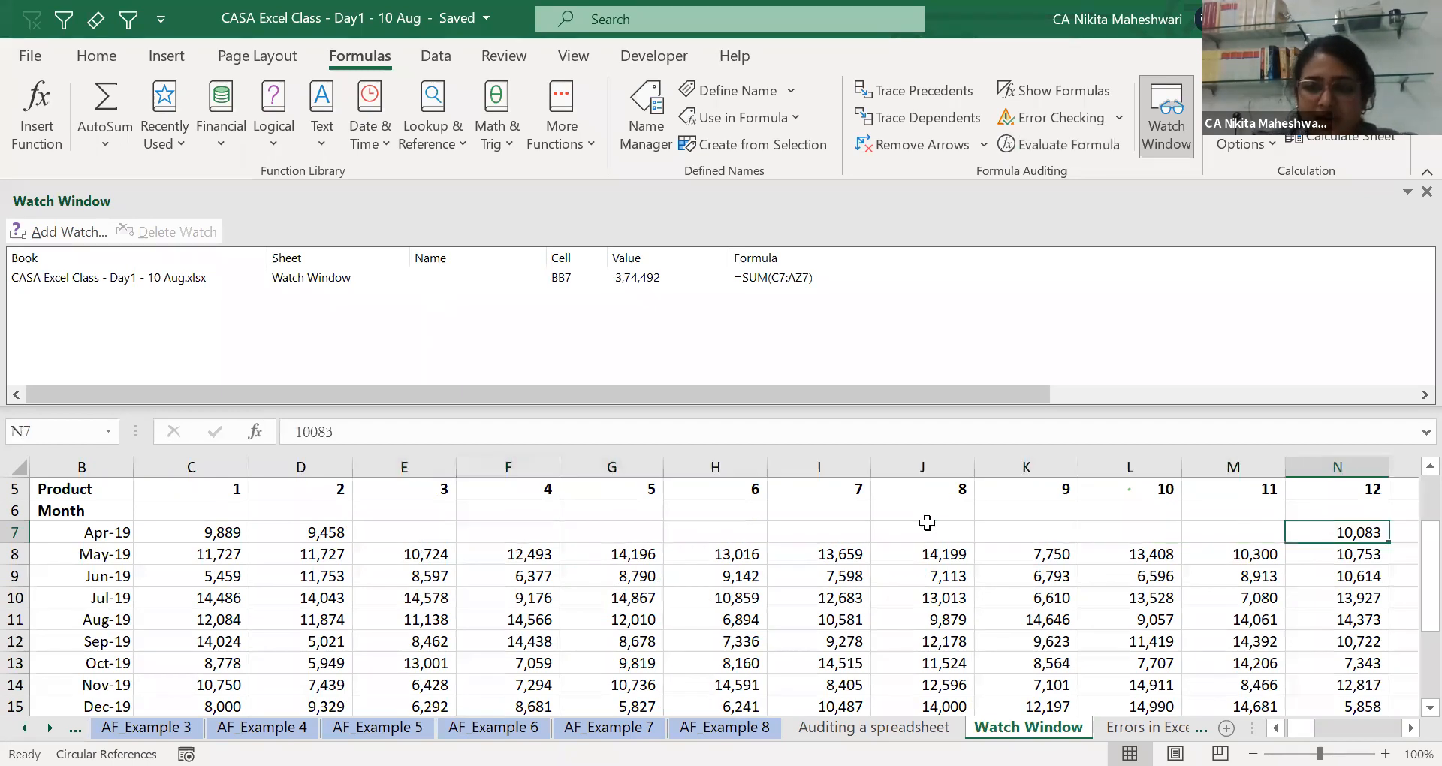
{"action": "key", "text": "ctrl+Right"}
{"action": "key", "text": "ctrl+Right"}
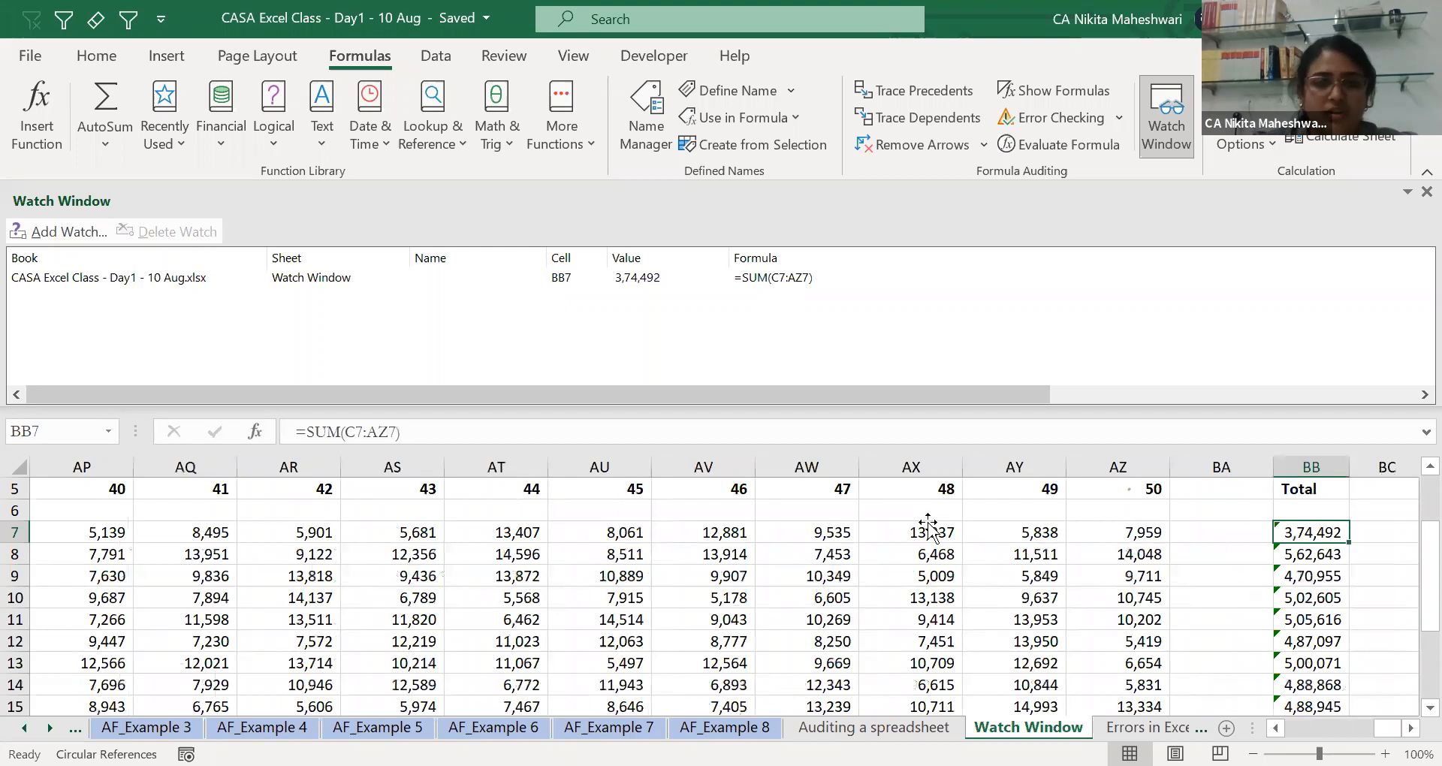
{"action": "key", "text": "ctrl+z"}
{"action": "key", "text": "Home"}
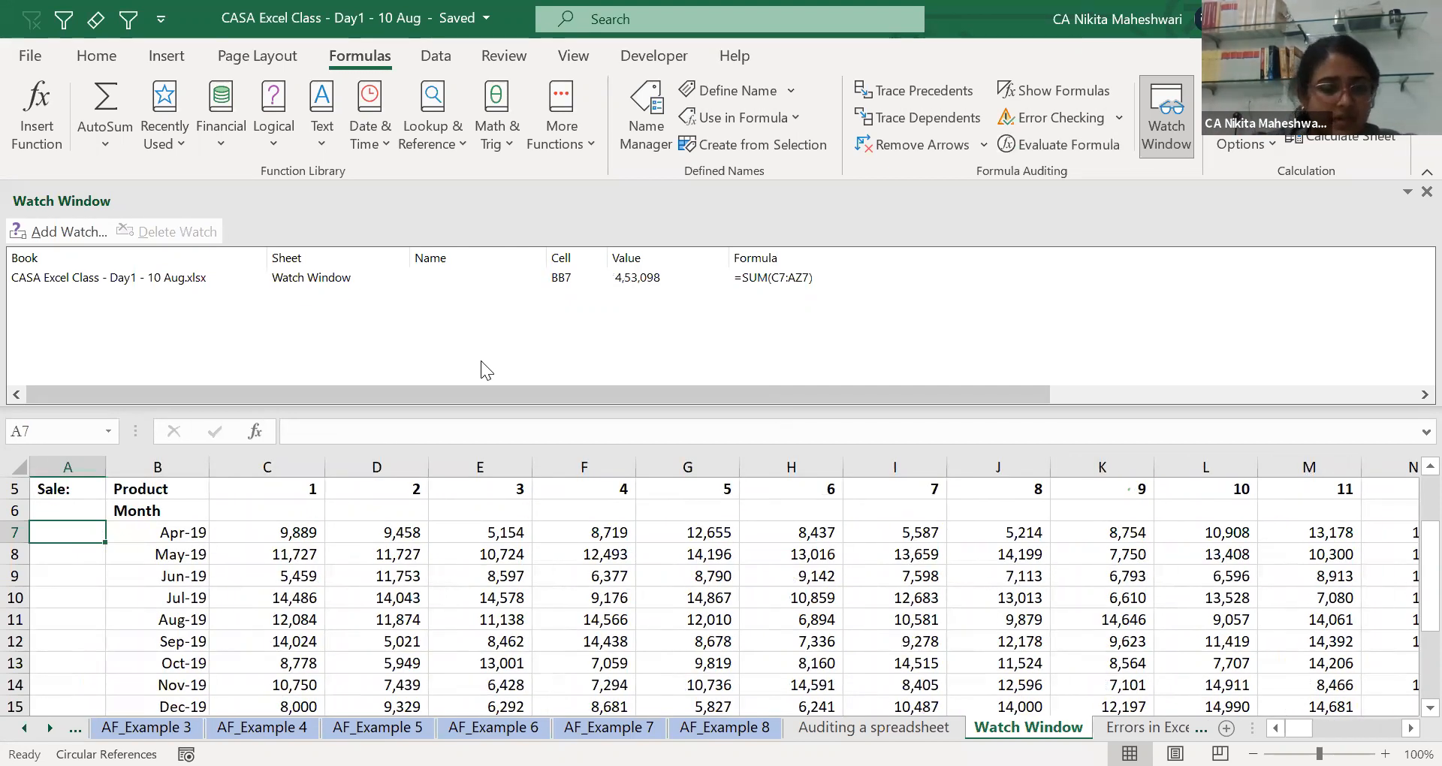
Close the Watch Window and select the Nov-19 sales value of product 5 in G14.
{"action": "key", "text": "alt+Tab"}
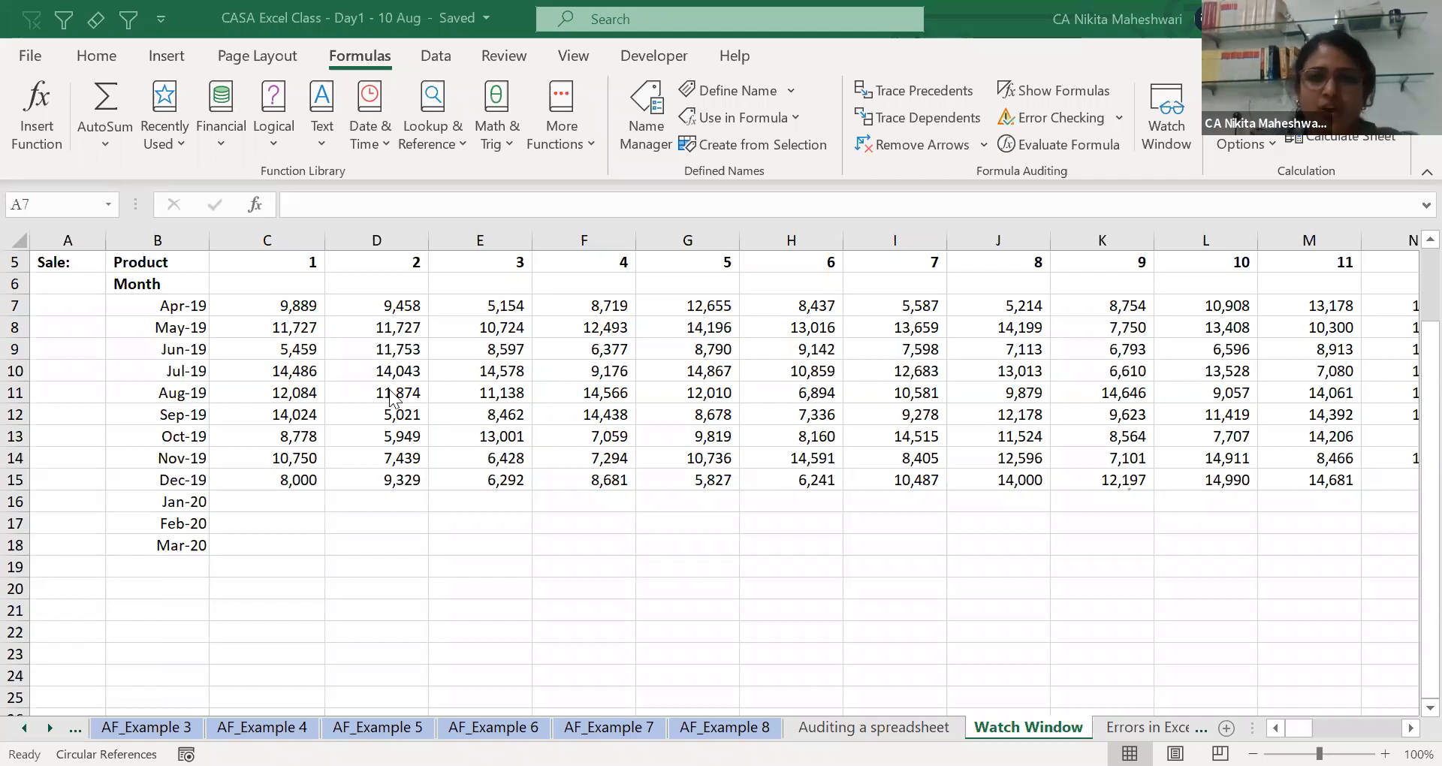
{"action": "left_click", "coordinate": [259, 155]}
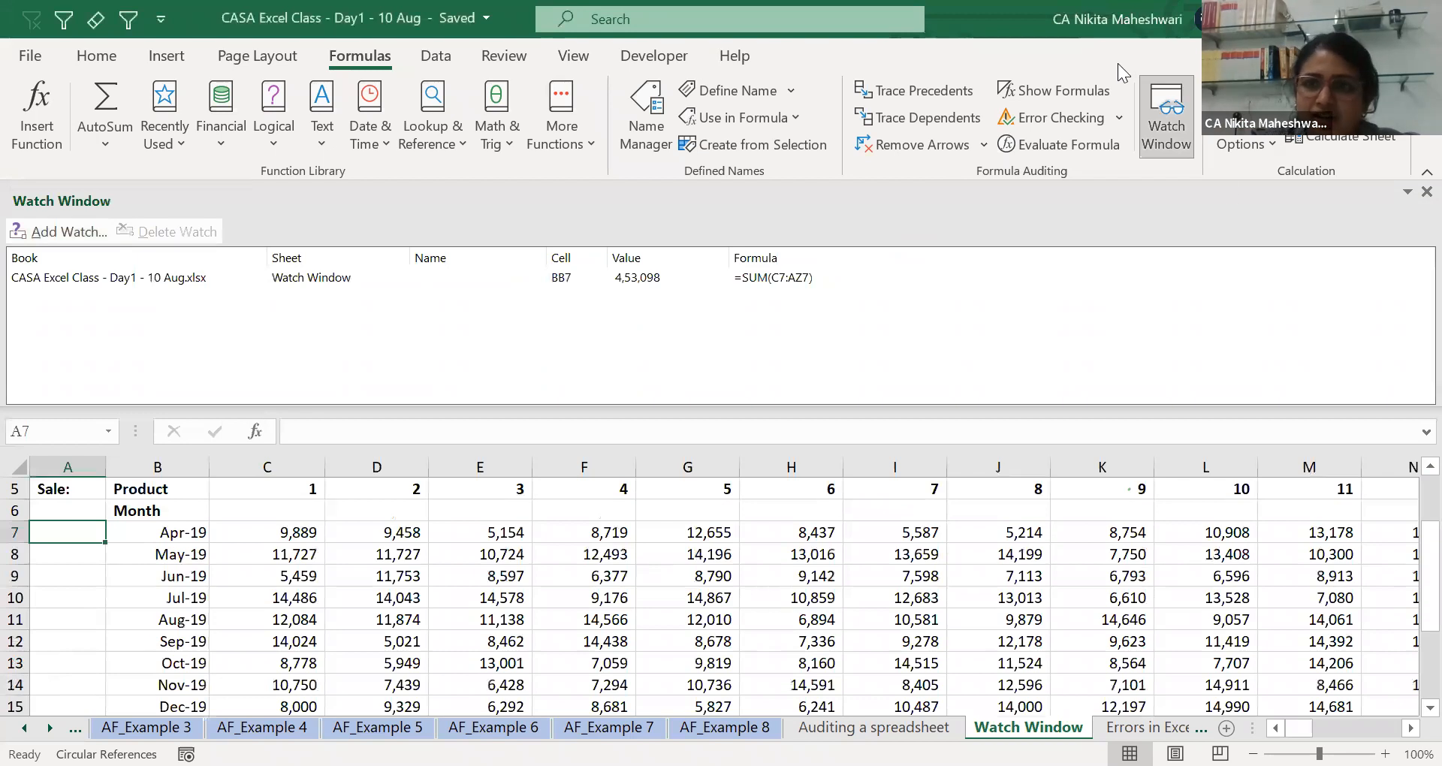
{"action": "left_click", "coordinate": [1166, 113]}
{"action": "left_click", "coordinate": [728, 461]}
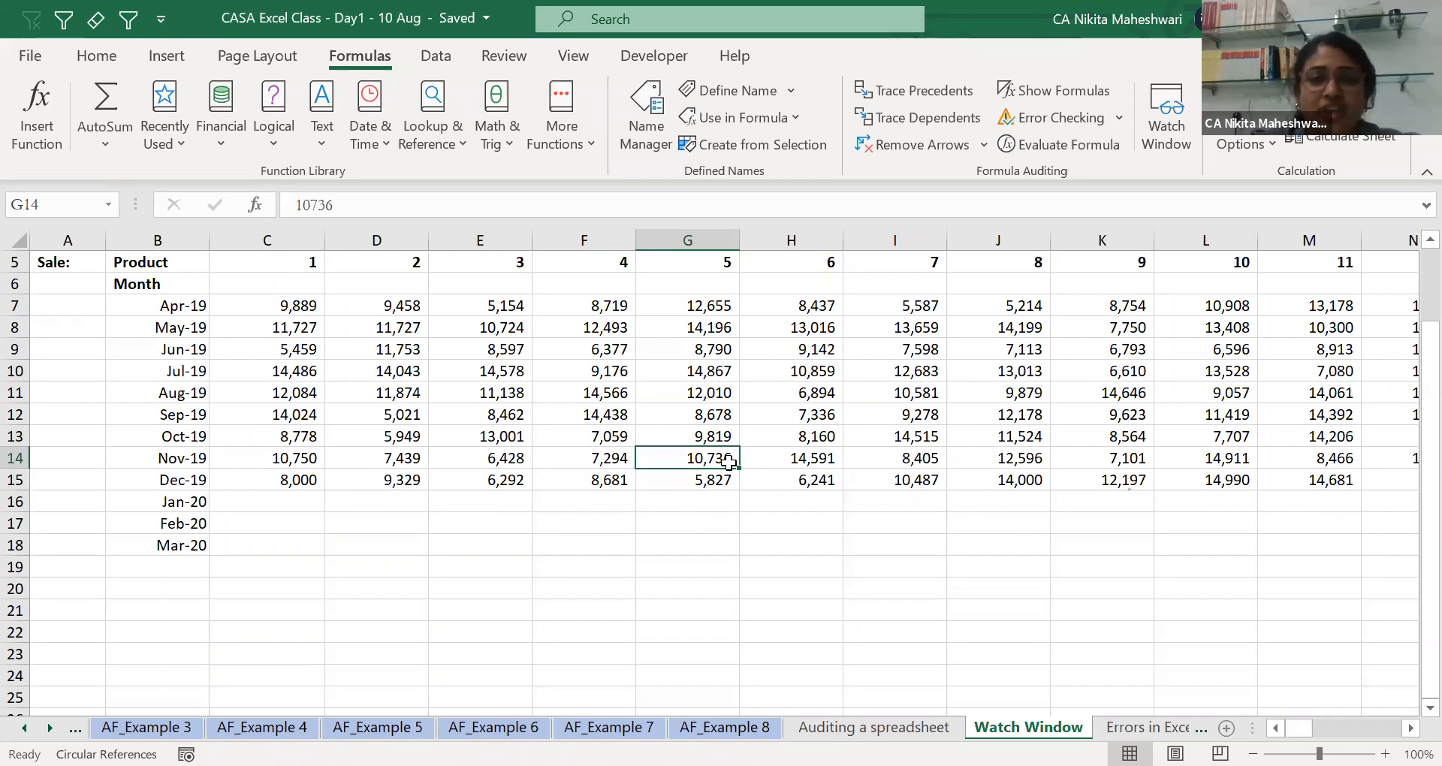
Review the table of error values, meanings, causes and examples on the Errors in Excel sheet.
{"action": "key", "text": "ctrl+Page_Down"}
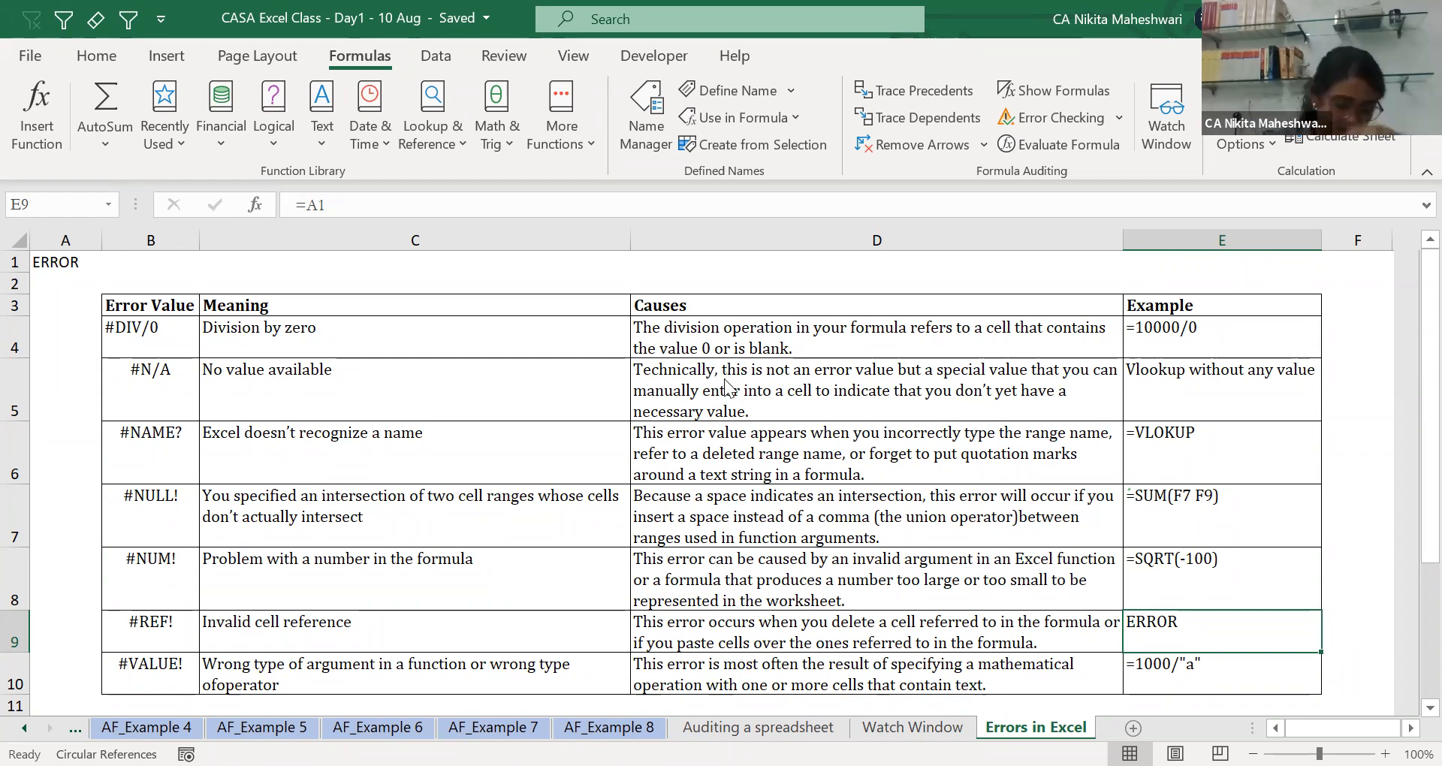
{"action": "left_click", "coordinate": [814, 329]}
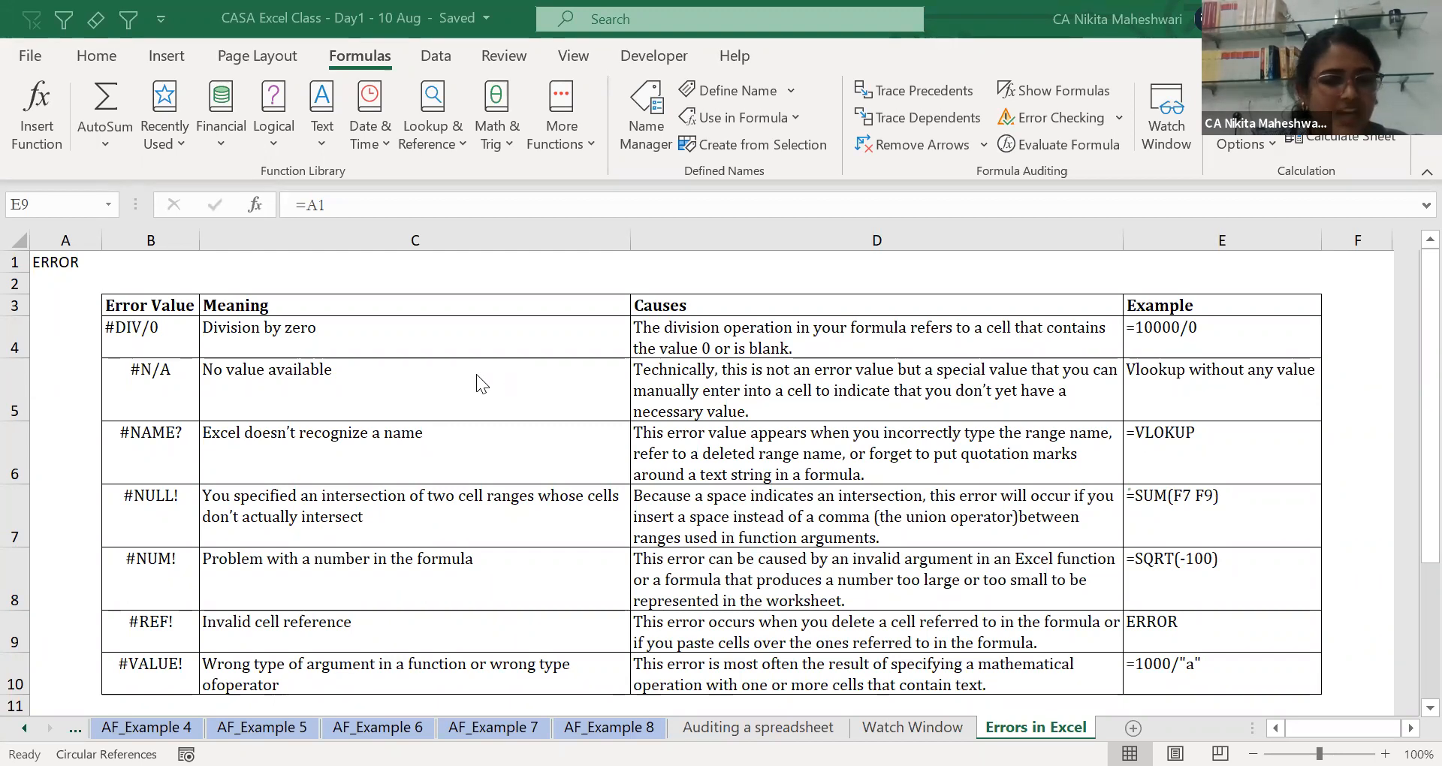
{"action": "left_click", "coordinate": [471, 427]}
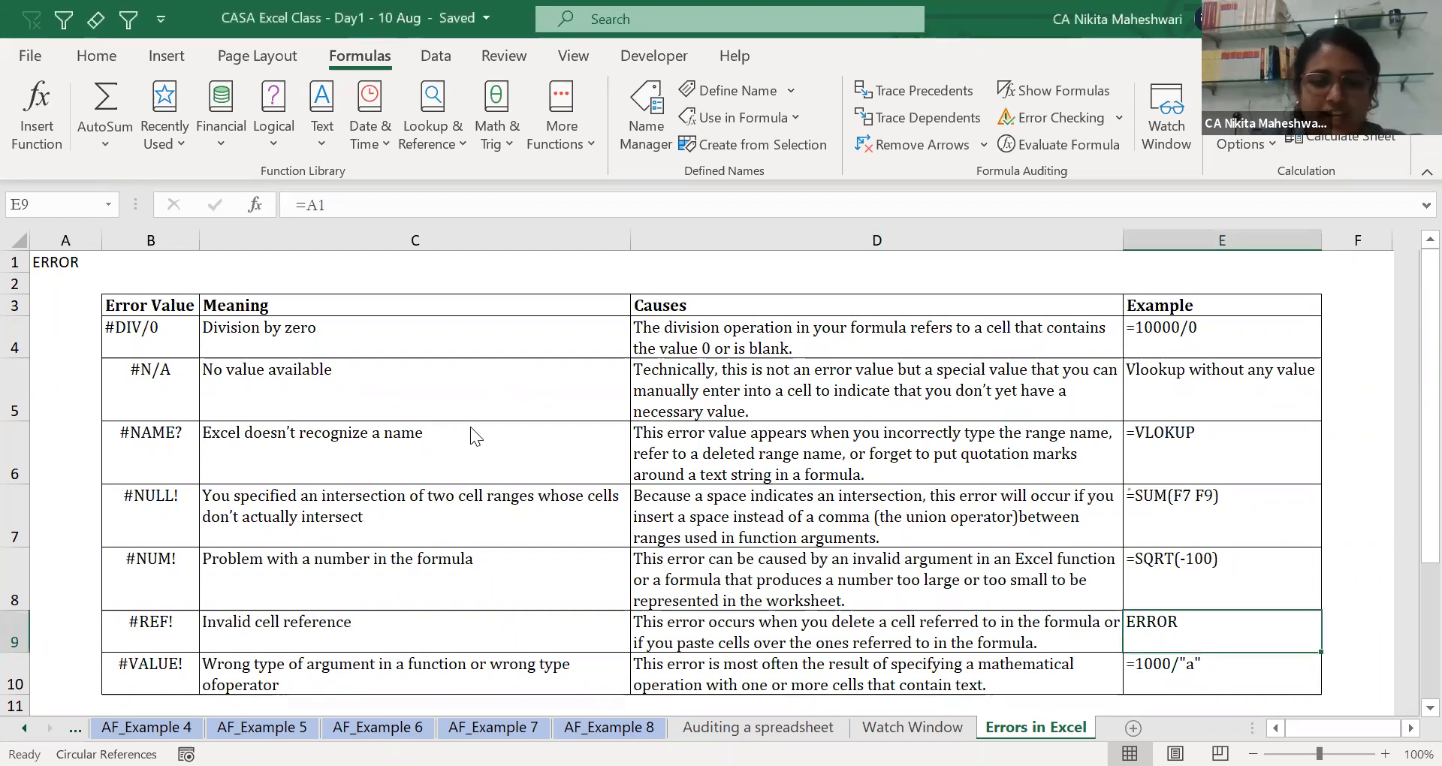
Trace the precedents of the first Percentage value, I7, on the Auditing a spreadsheet sheet.
{"action": "left_click", "coordinate": [750, 726]}
{"action": "left_click", "coordinate": [965, 419]}
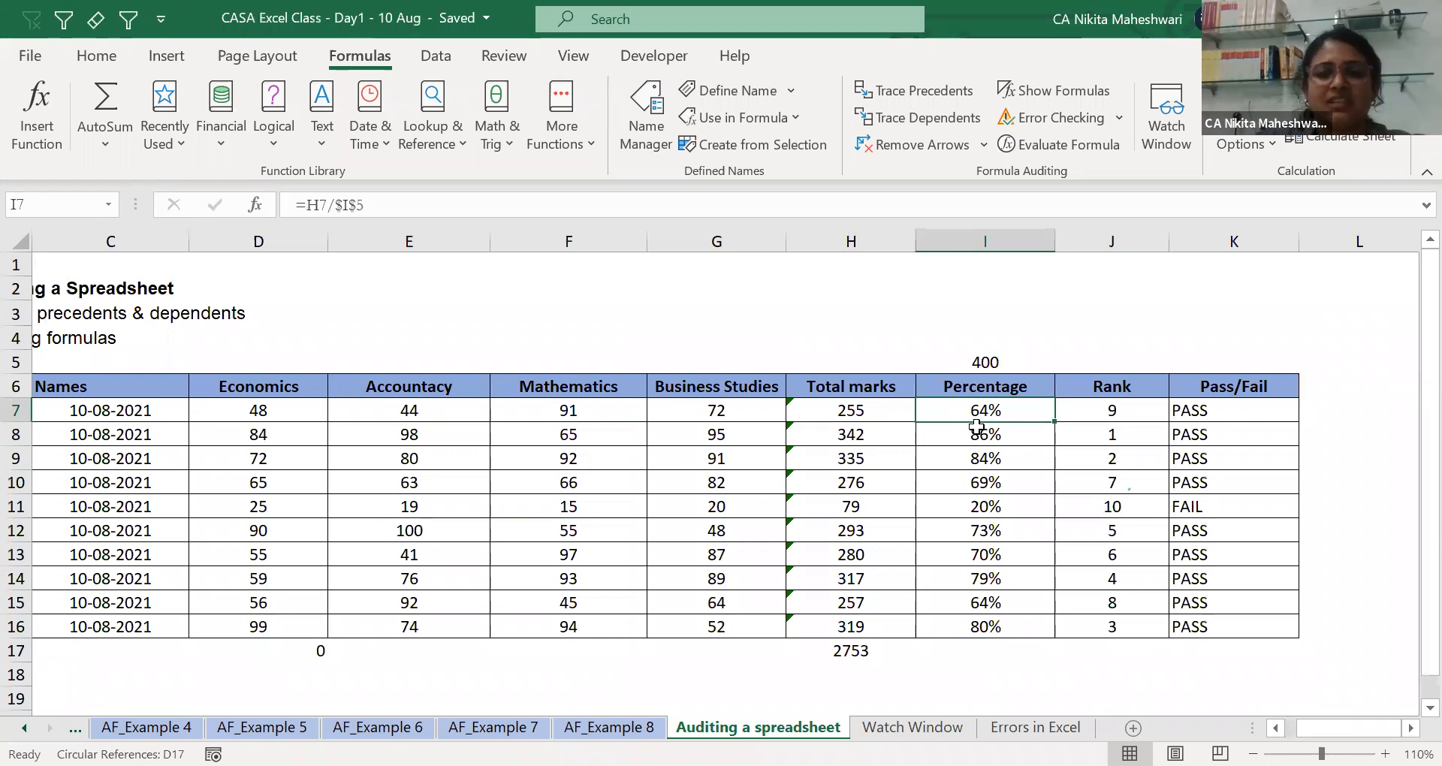
{"action": "left_click", "coordinate": [947, 94]}
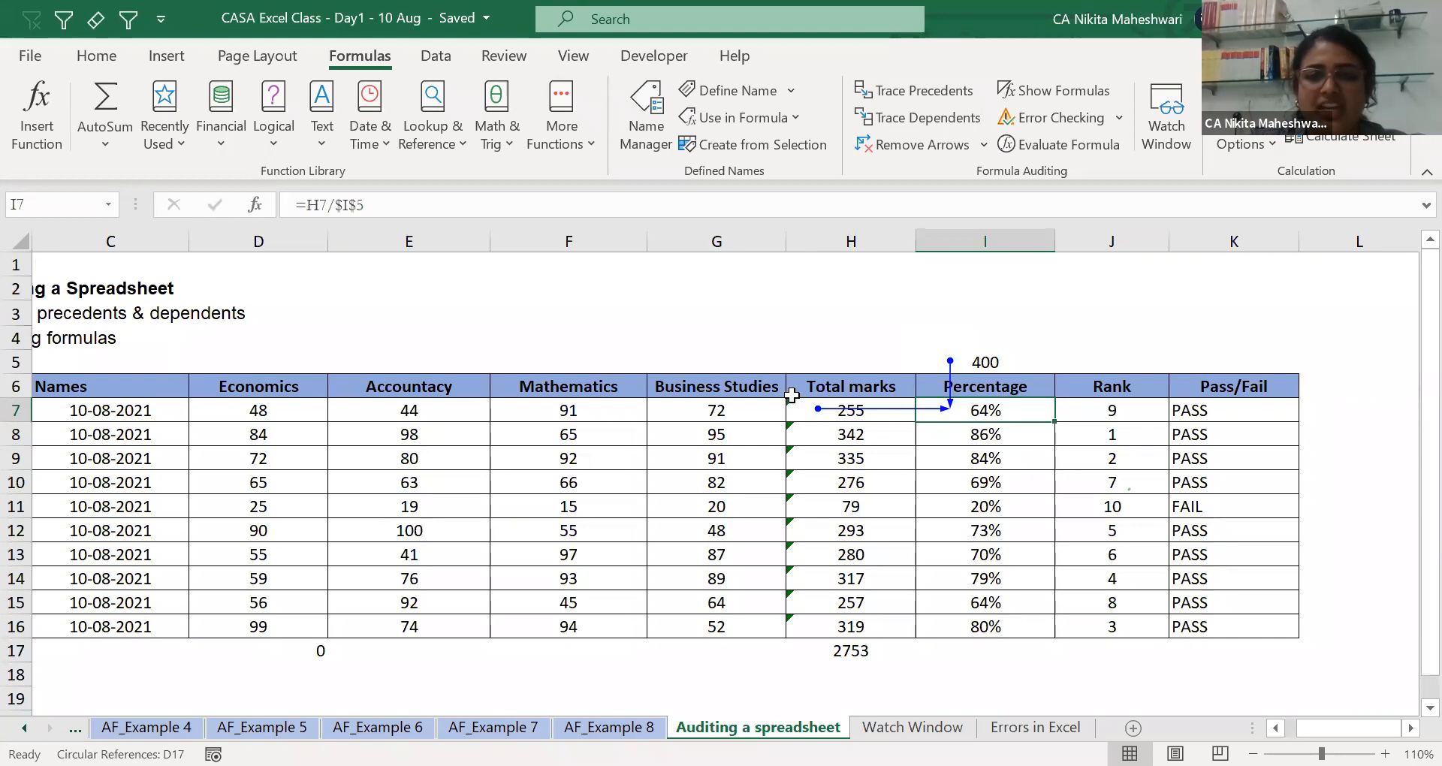
Compare the references in the I7 formula with the traced cells H7 and I5.
{"action": "key", "text": "F2"}
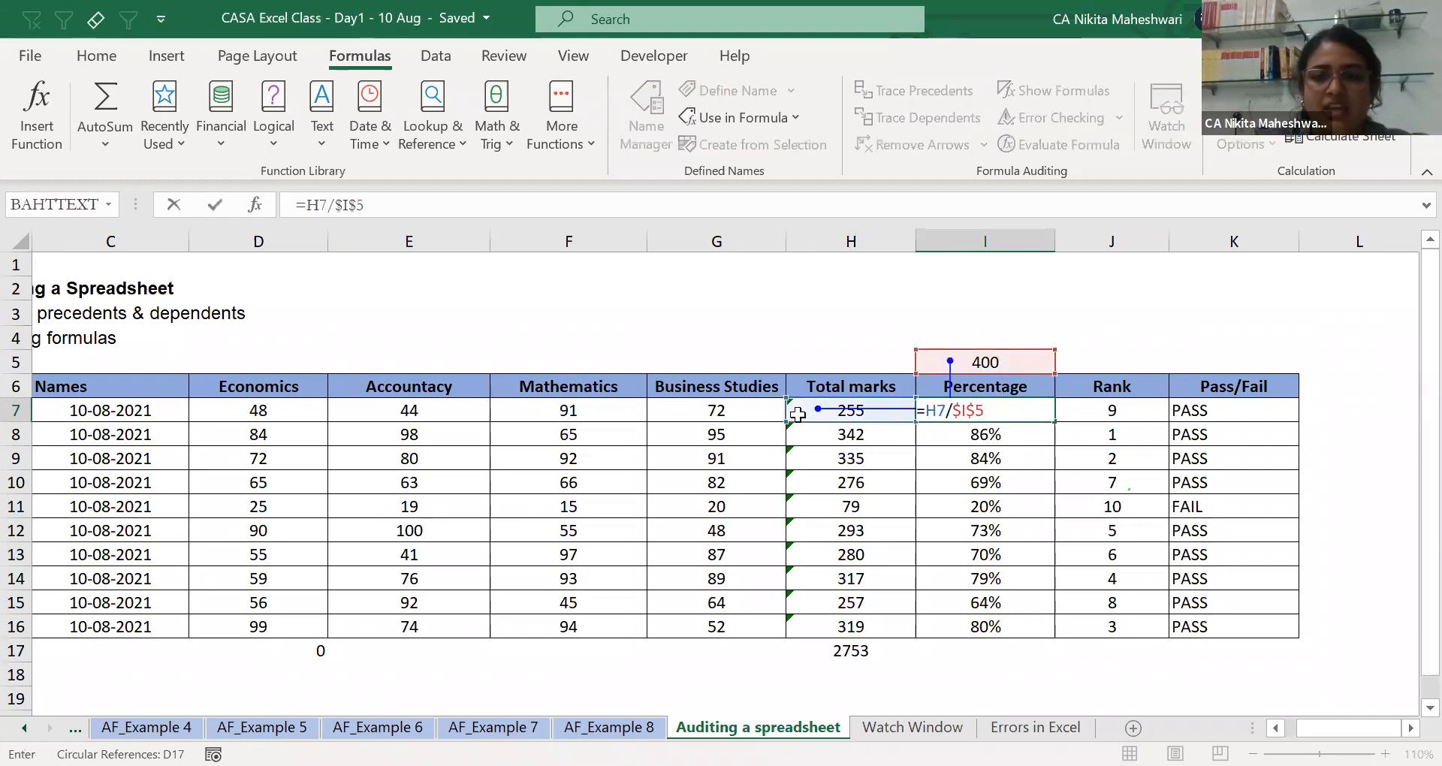
{"action": "key", "text": "Escape"}
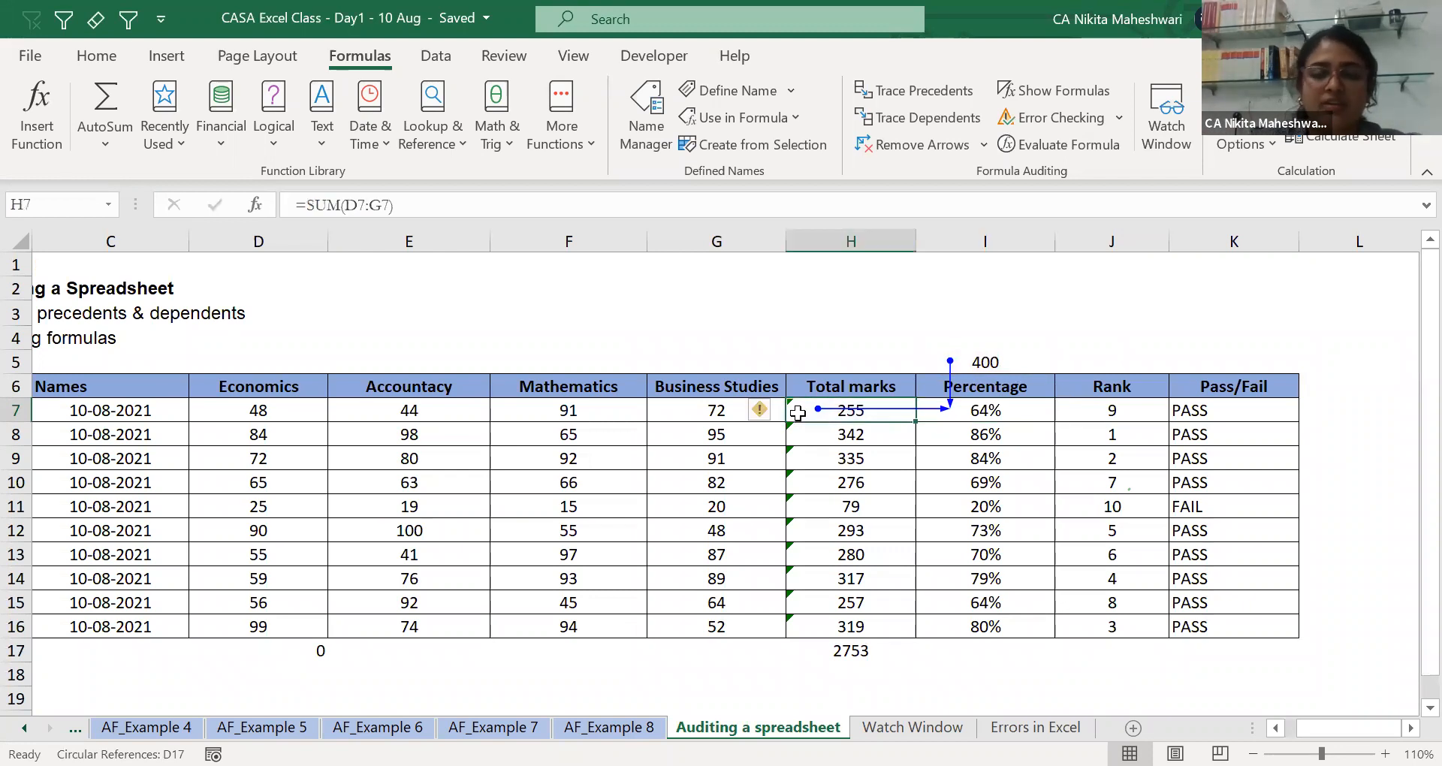
{"action": "left_click", "coordinate": [1003, 363]}
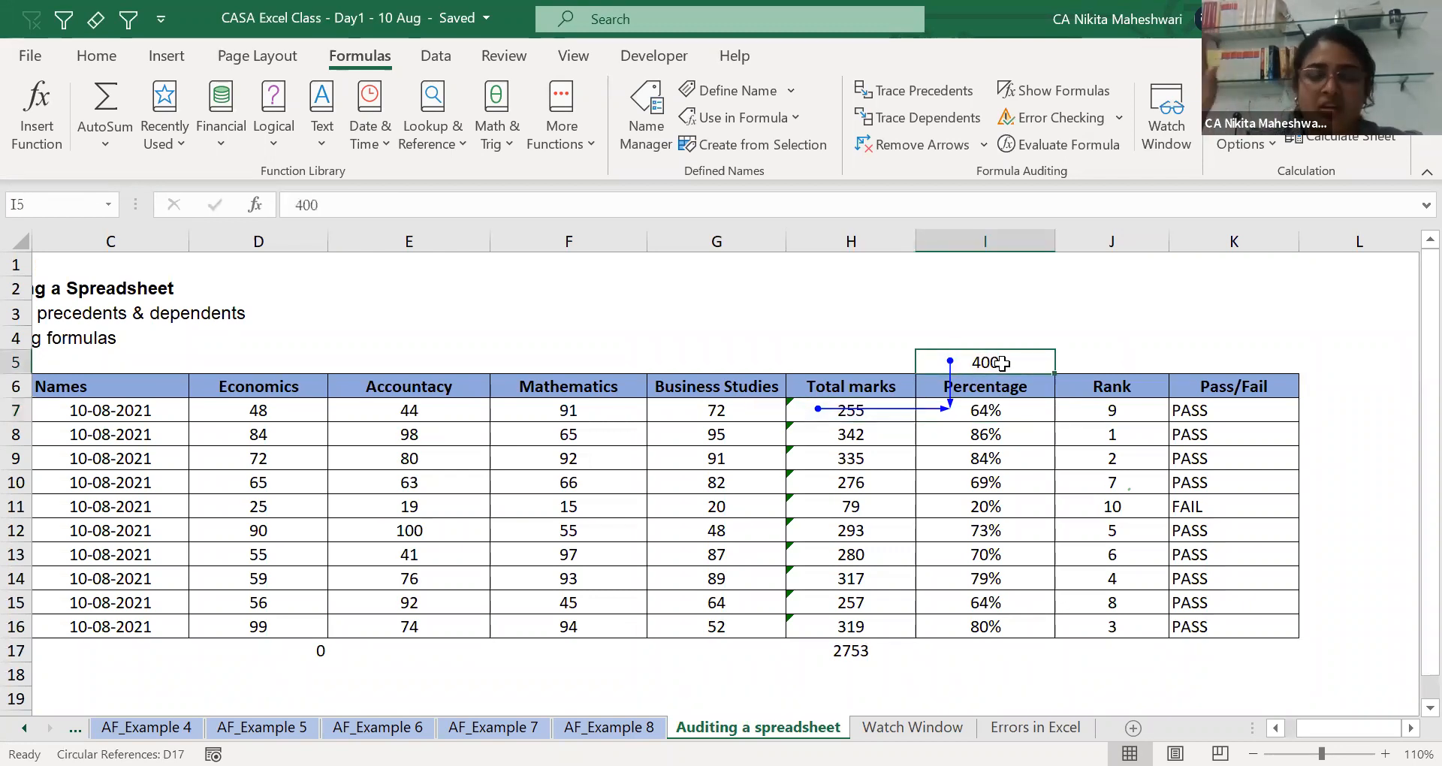
{"action": "key", "text": "Down"}
{"action": "key", "text": "Down"}
{"action": "key", "text": "F2"}
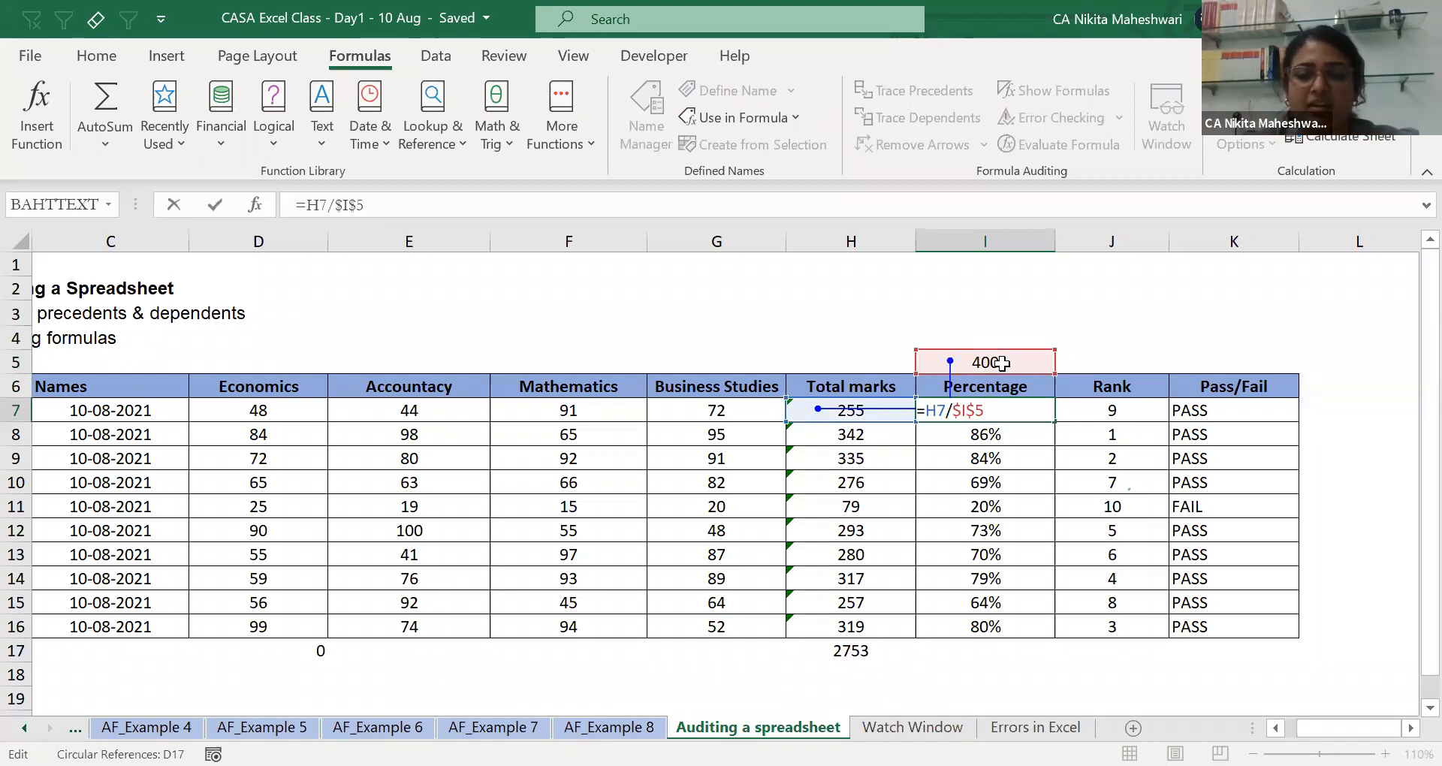
{"action": "key", "text": "Escape"}
Clear the dates from the Names column in C7:C16.
{"action": "key", "text": "Left"}
{"action": "key", "text": "ctrl+Left"}
{"action": "key", "text": "ctrl+shift+Down"}
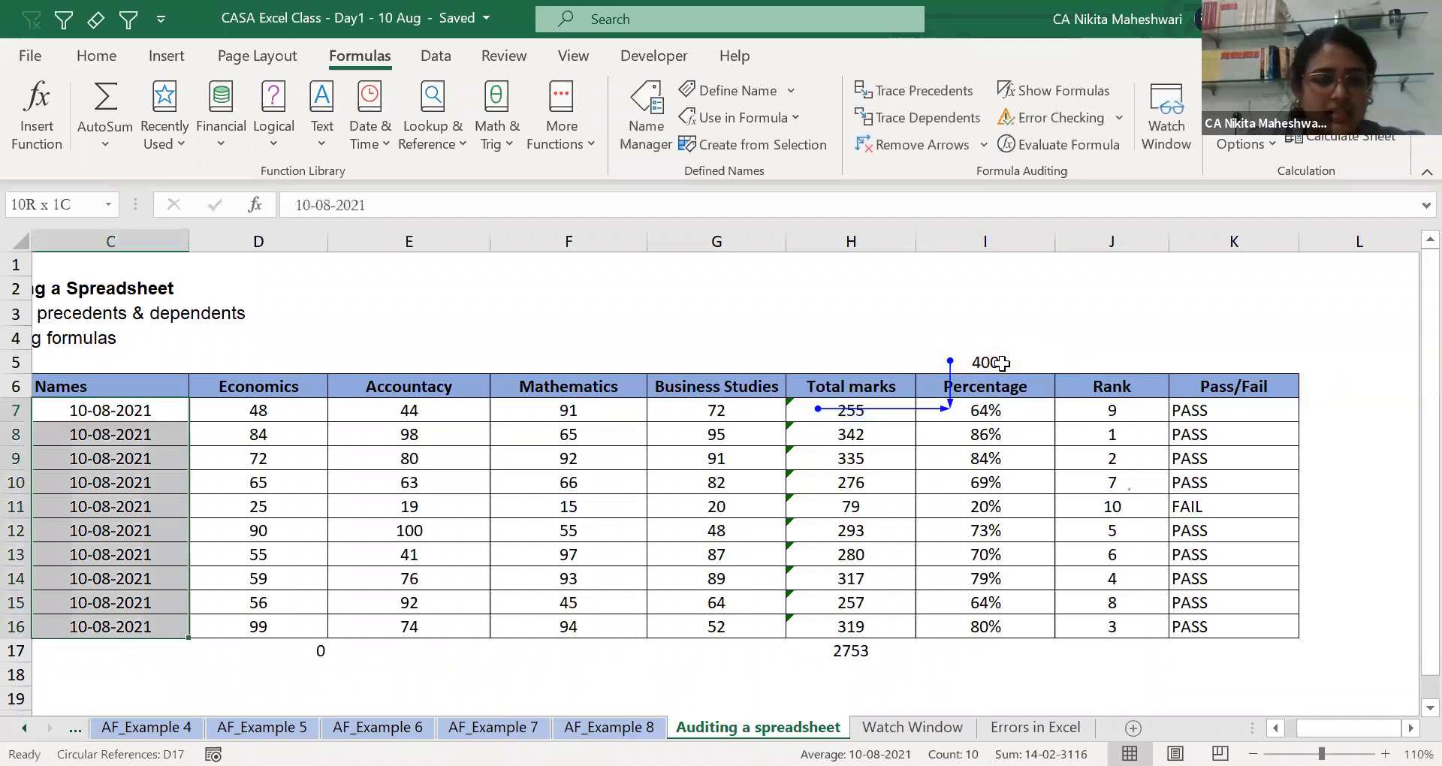
{"action": "key", "text": "Delete"}
Return to the first Total marks cell, H7, and remove the trace arrows from the sheet.
{"action": "key", "text": "Right"}
{"action": "key", "text": "Right"}
{"action": "key", "text": "Right"}
{"action": "key", "text": "Right"}
{"action": "key", "text": "Right"}
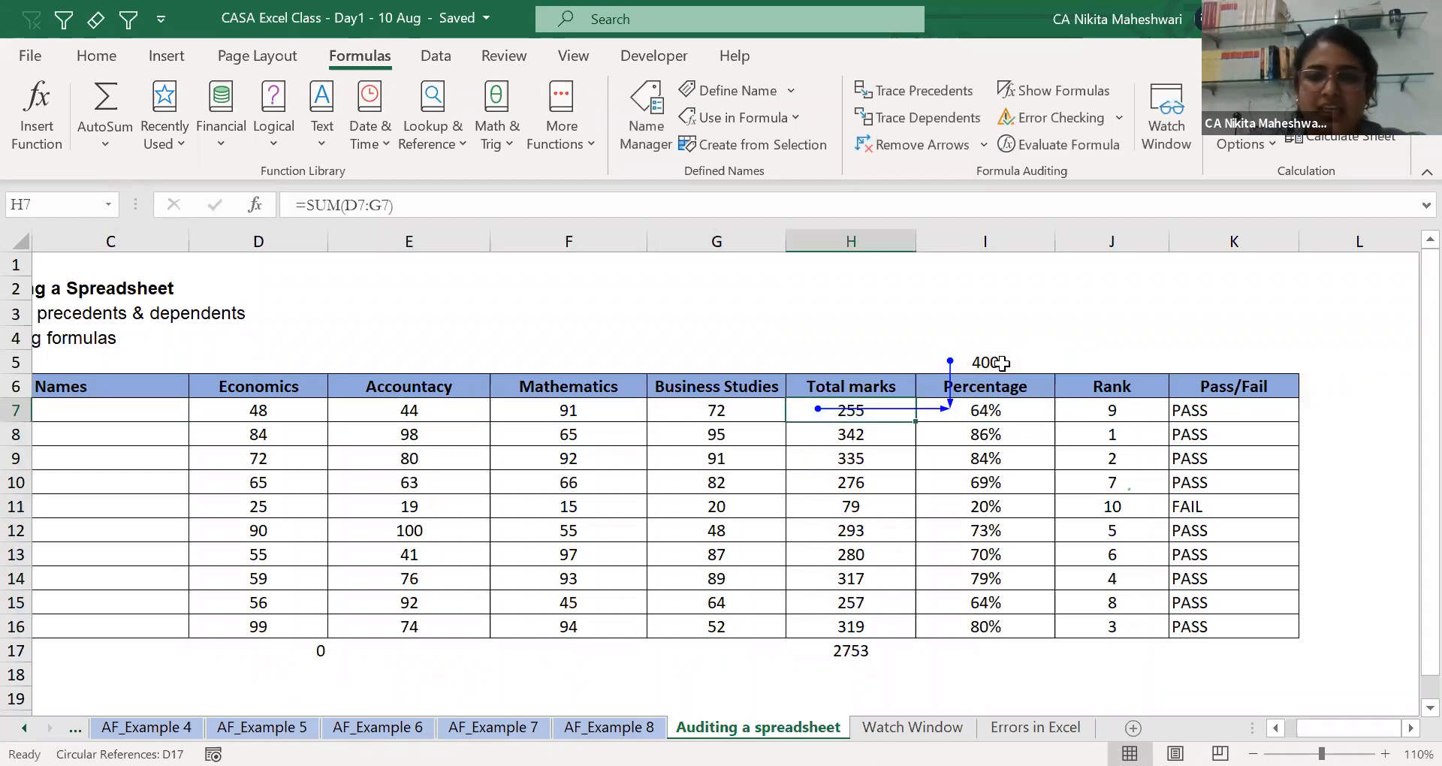
{"action": "left_click", "coordinate": [918, 144]}
Try adding +100 to the Total marks formula in H11 and undo the change.
{"action": "left_click", "coordinate": [863, 468]}
{"action": "key", "text": "Down"}
{"action": "key", "text": "Down"}
{"action": "key", "text": "F2"}
{"action": "type", "text": "+100"}
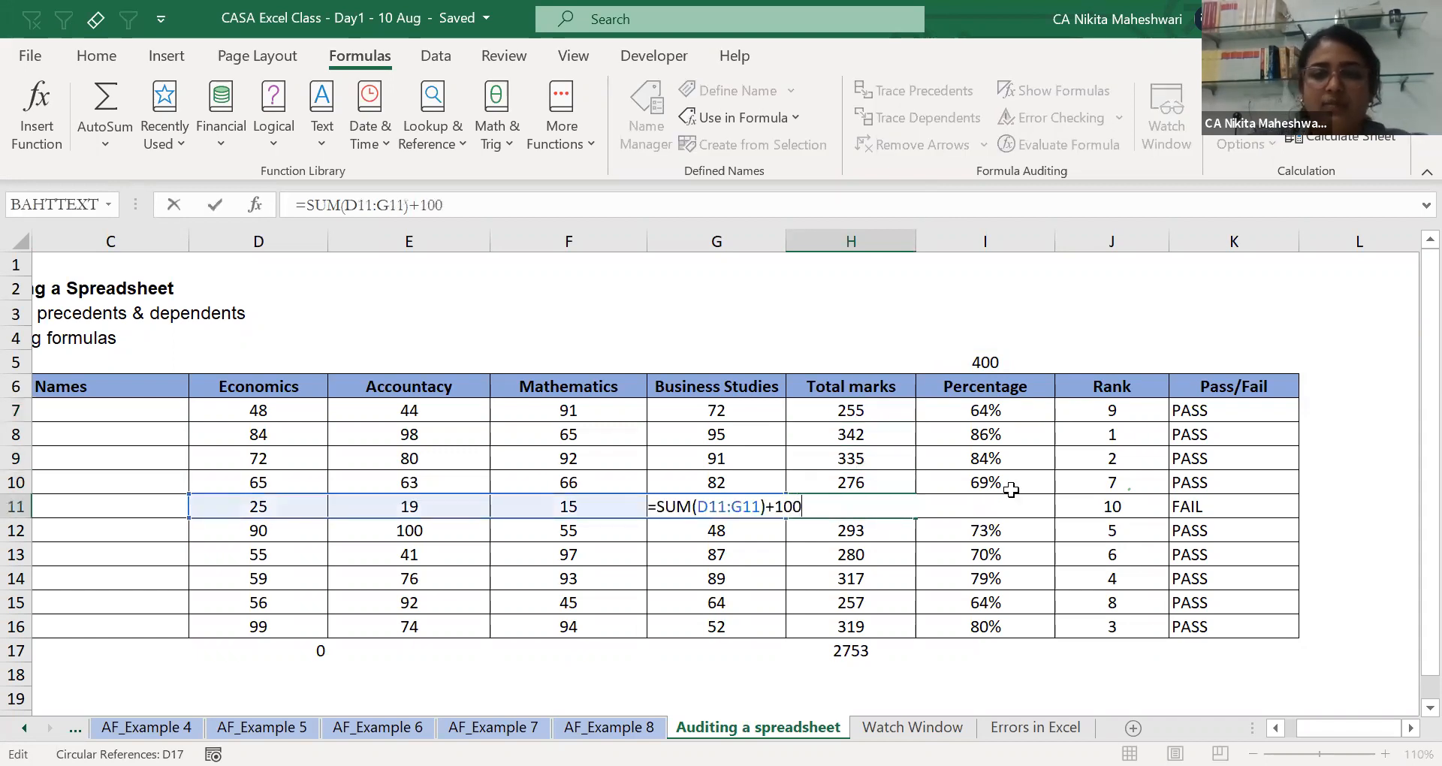
{"action": "key", "text": "ctrl+Return"}
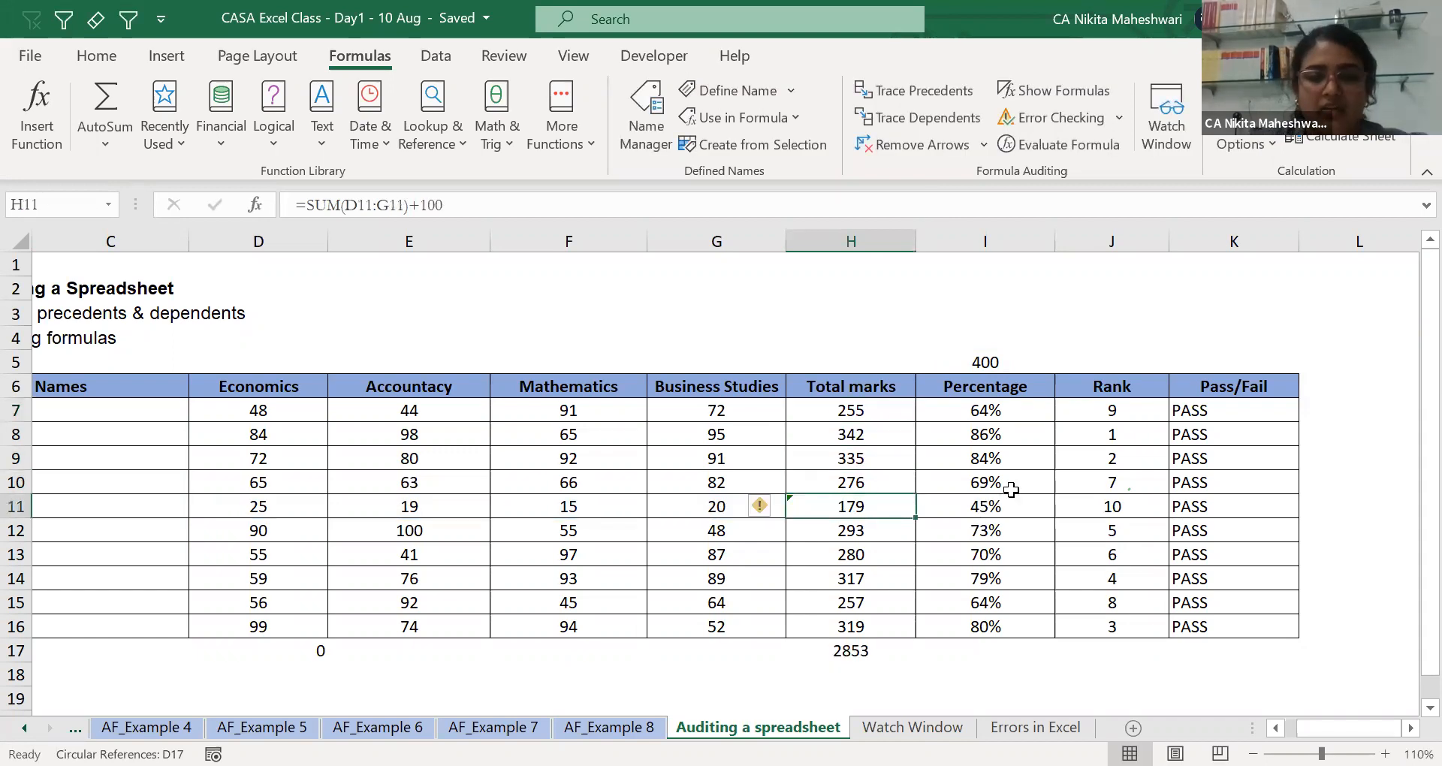
{"action": "key", "text": "ctrl+z"}
Append +G8 to the Total marks formula in H11 to plant an inconsistent reference.
{"action": "key", "text": "F2"}
{"action": "type", "text": "+"}
{"action": "left_click", "coordinate": [714, 434]}
{"action": "key", "text": "Return"}
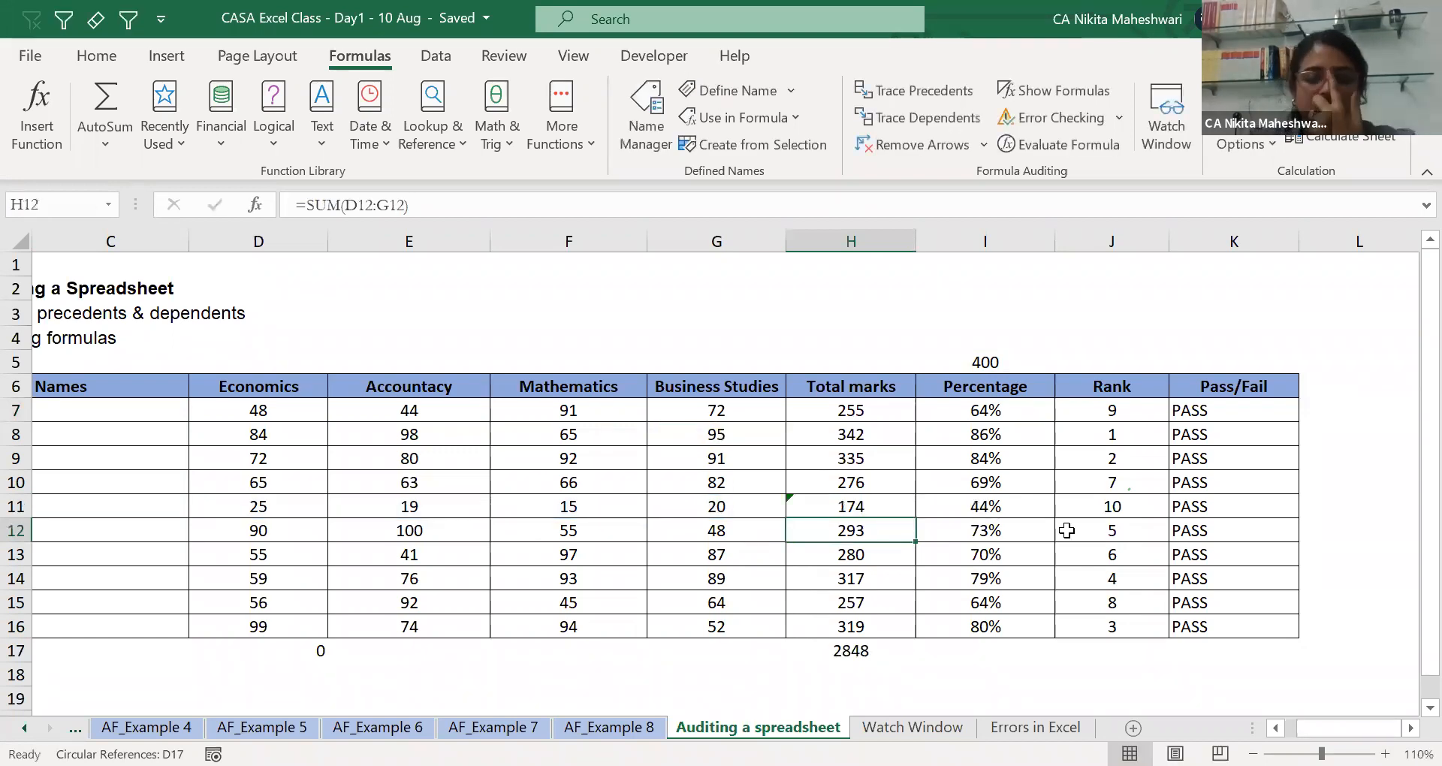
{"action": "key", "text": "Up"}
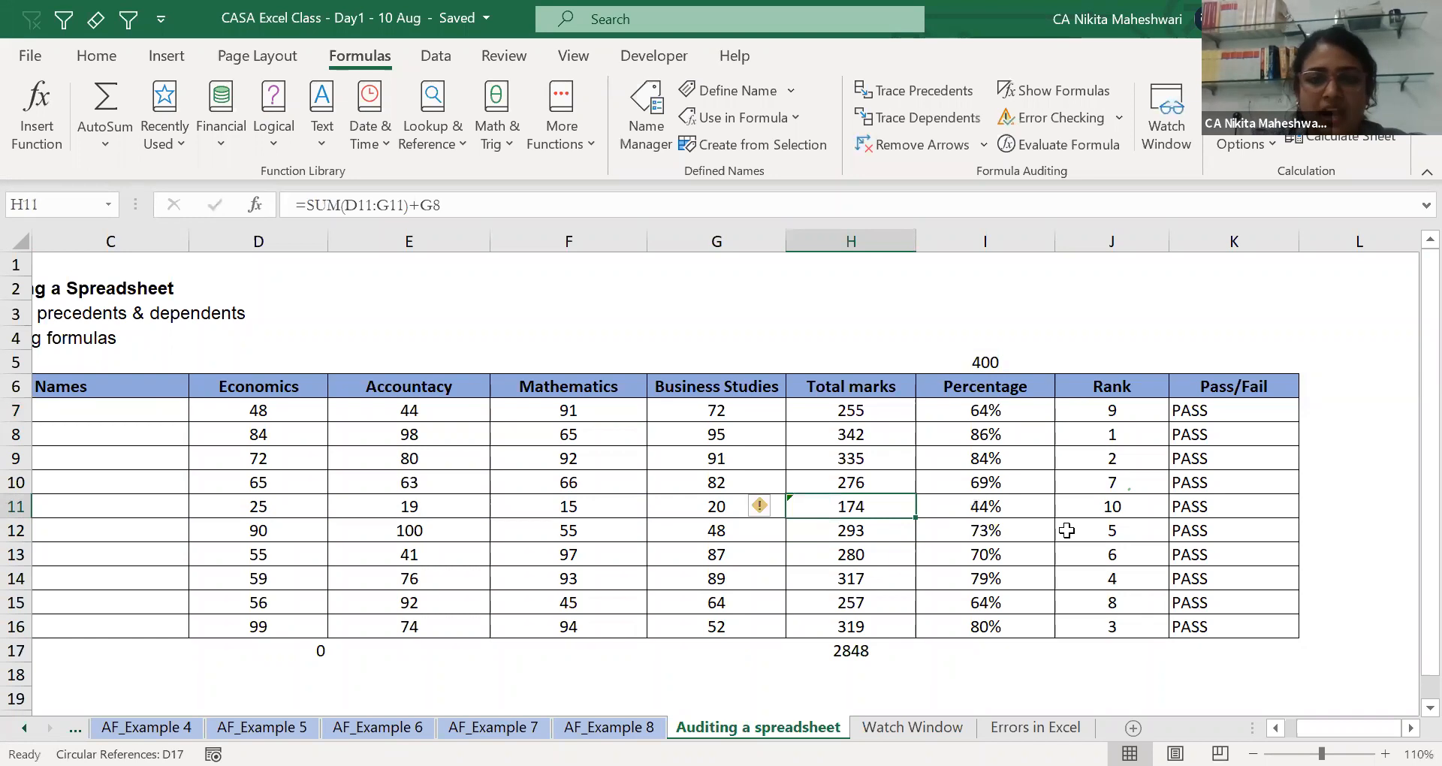
Select the Total marks range H7:H17 and trace precedents from its first cell, H7.
{"action": "key", "text": "Up"}
{"action": "key", "text": "Up"}
{"action": "key", "text": "Up"}
{"action": "key", "text": "Up"}
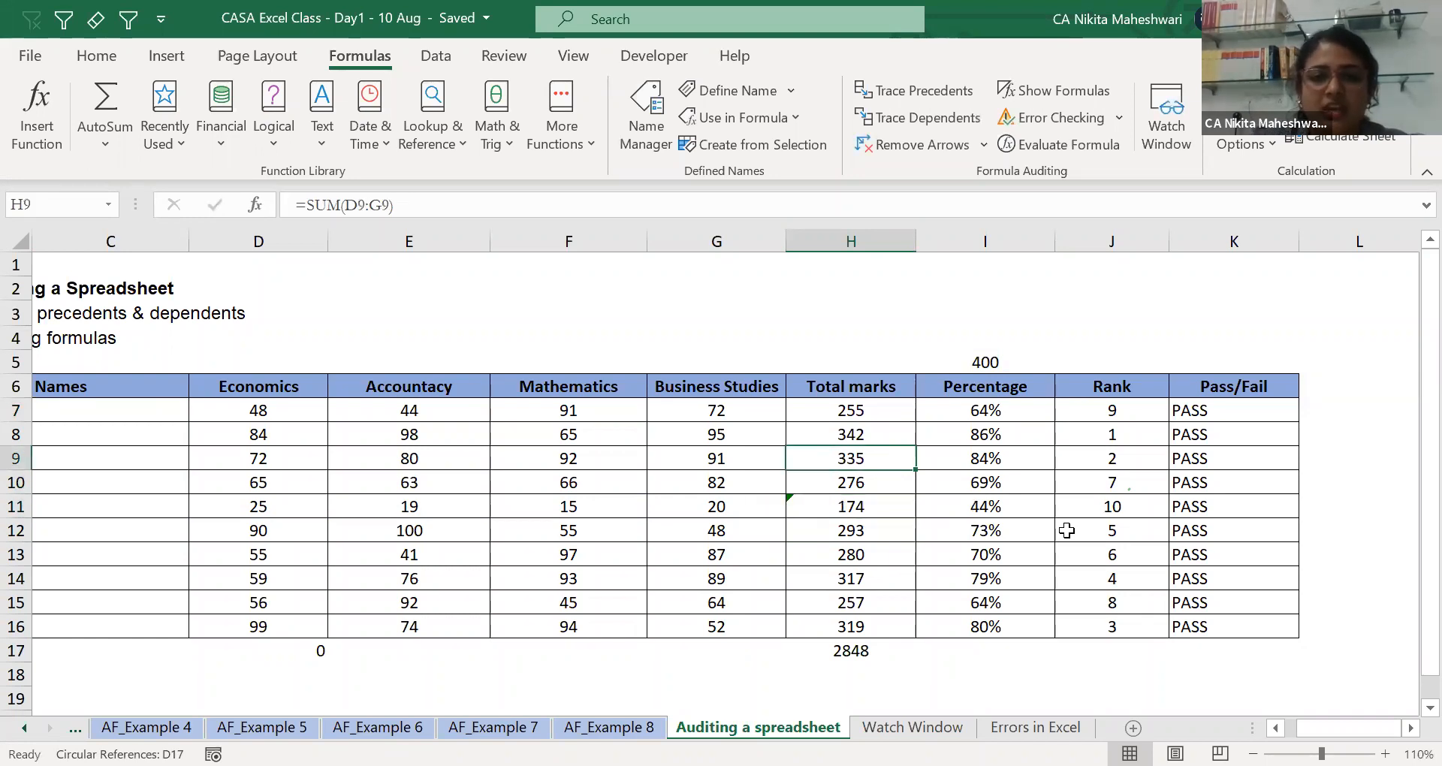
{"action": "key", "text": "shift+Down"}
{"action": "key", "text": "shift+Down"}
{"action": "key", "text": "shift+Down"}
{"action": "key", "text": "shift+Down"}
{"action": "key", "text": "shift+Down"}
{"action": "key", "text": "shift+Down"}
{"action": "key", "text": "shift+Down"}
{"action": "key", "text": "shift+Down"}
{"action": "key", "text": "shift+Down"}
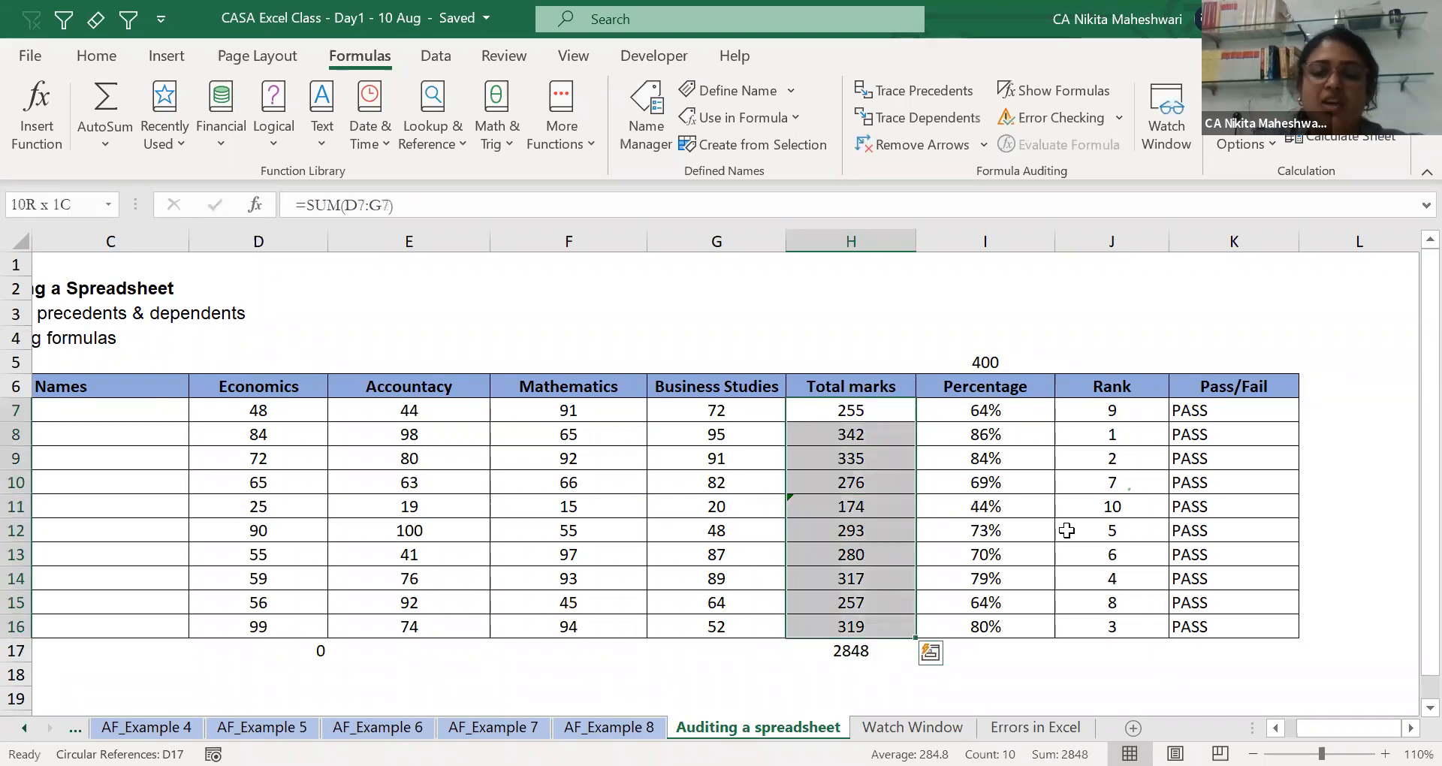
{"action": "key", "text": "shift+Down"}
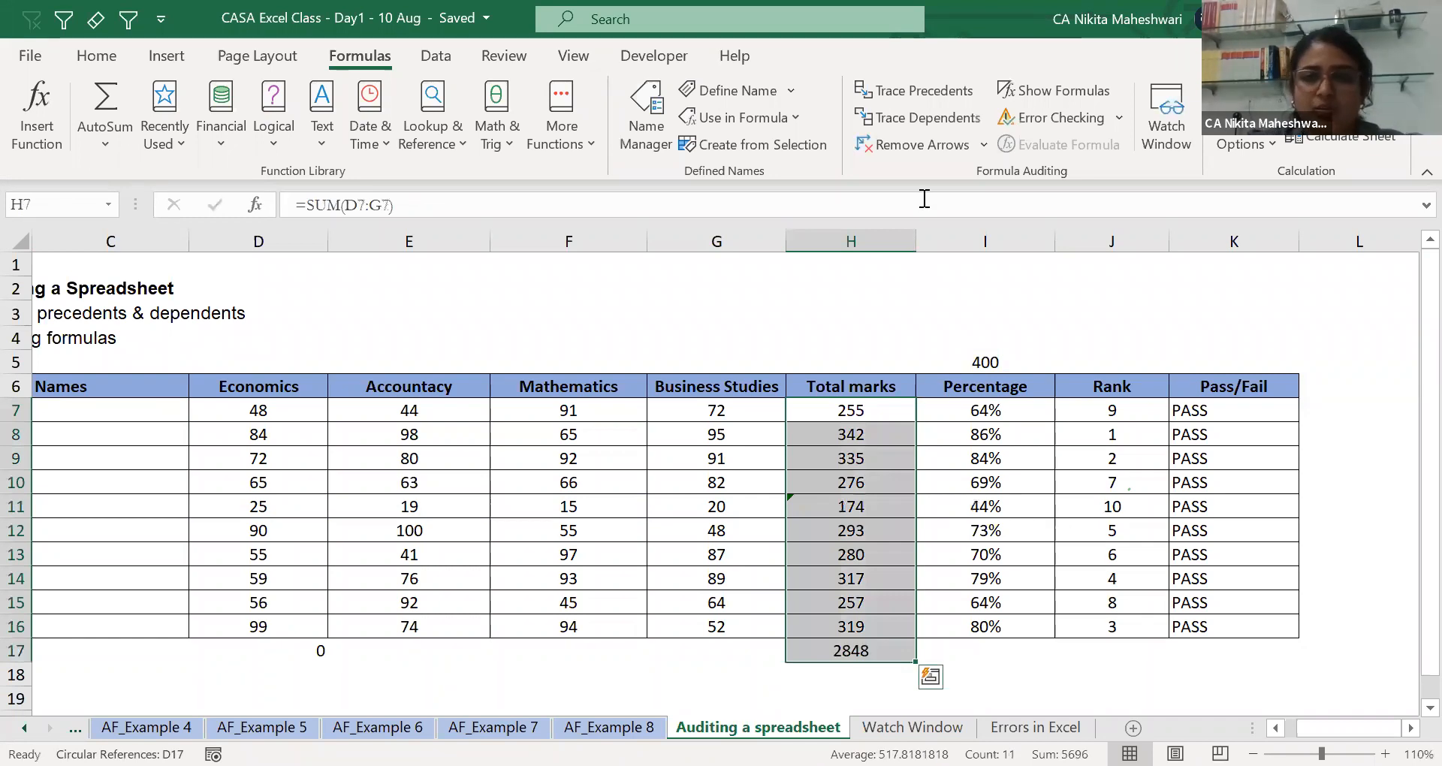
{"action": "left_click", "coordinate": [940, 89]}
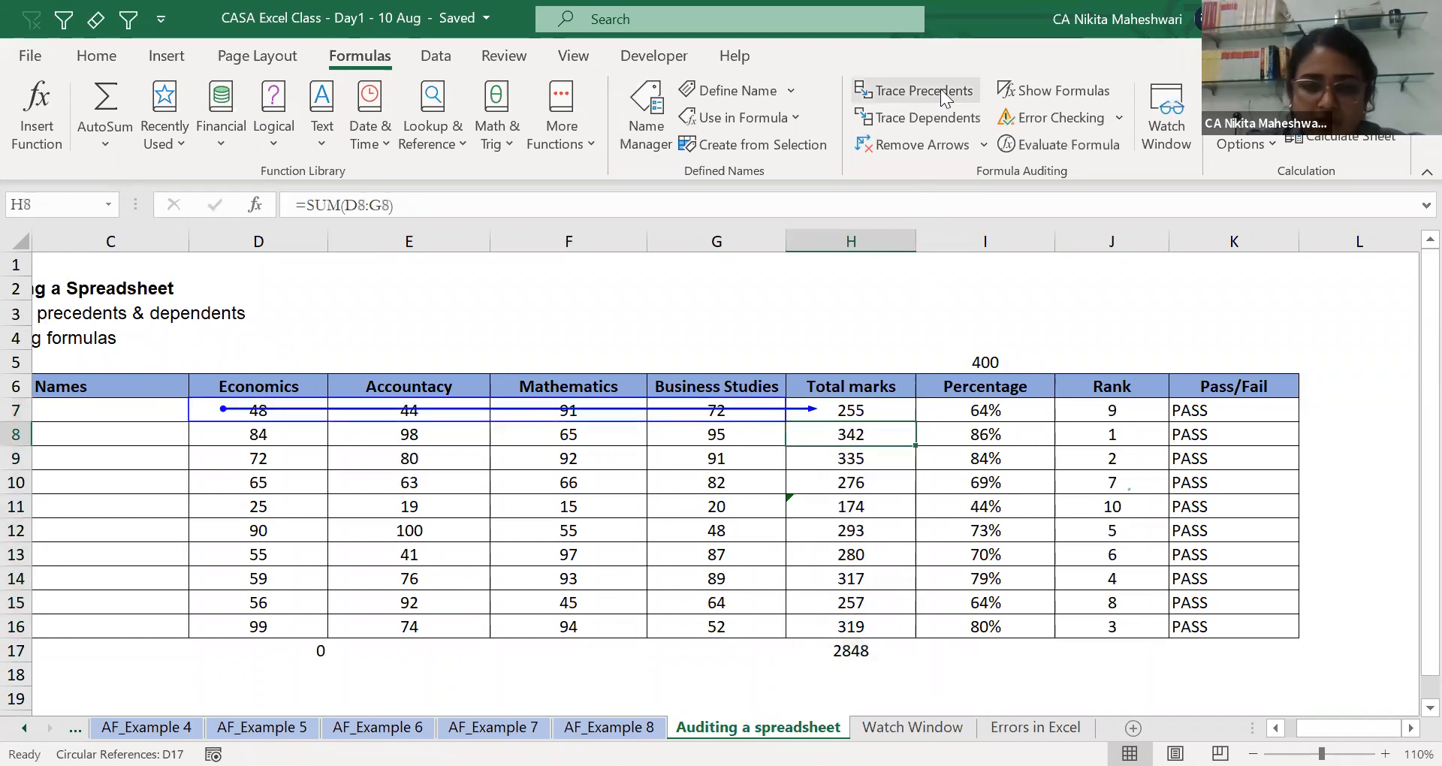
Trace the precedents of the Total marks in H8, H9, H10 and H11 one by one.
{"action": "left_click", "coordinate": [940, 88]}
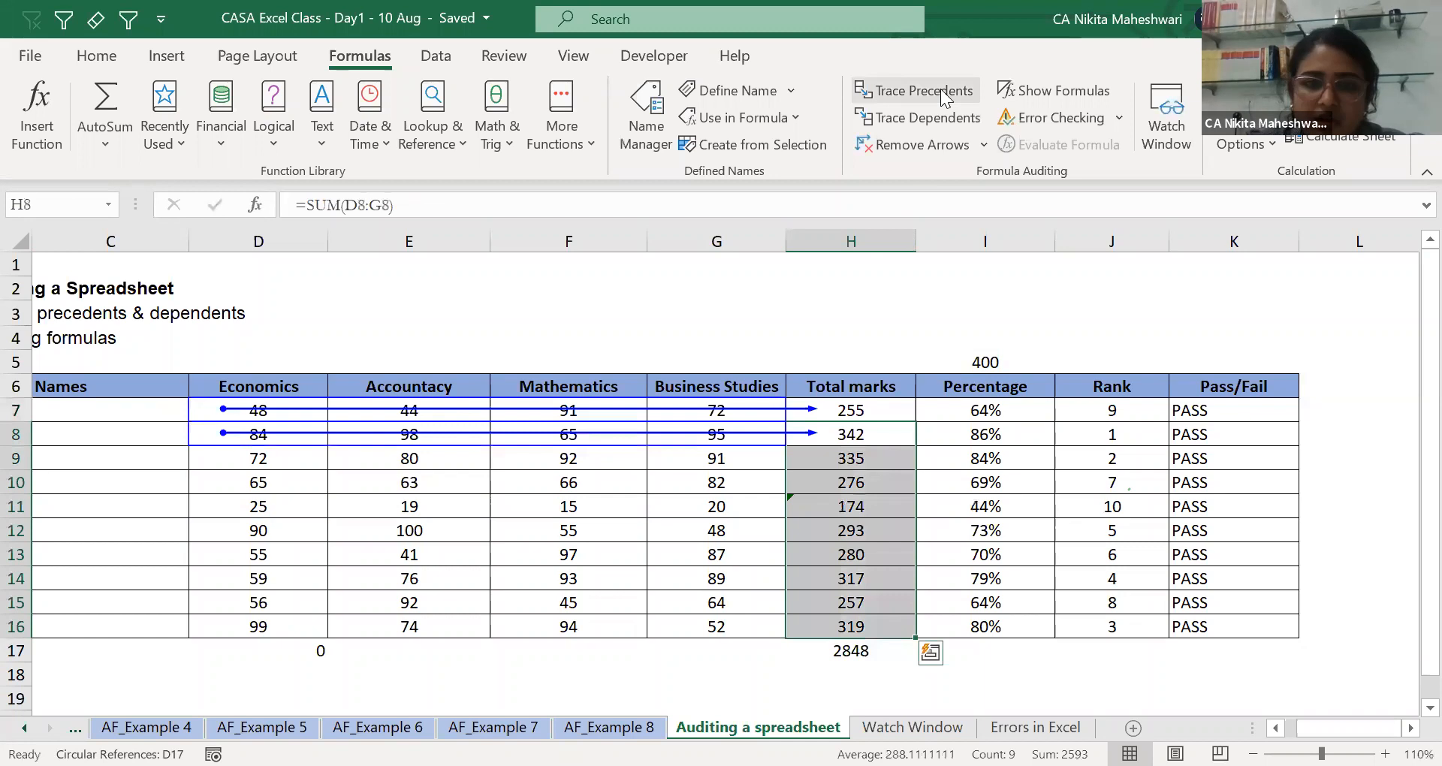
{"action": "key", "text": "Down"}
{"action": "left_click", "coordinate": [940, 88]}
{"action": "key", "text": "Down"}
{"action": "left_click", "coordinate": [941, 88]}
{"action": "key", "text": "Down"}
{"action": "left_click", "coordinate": [940, 89]}
{"action": "key", "text": "Down"}
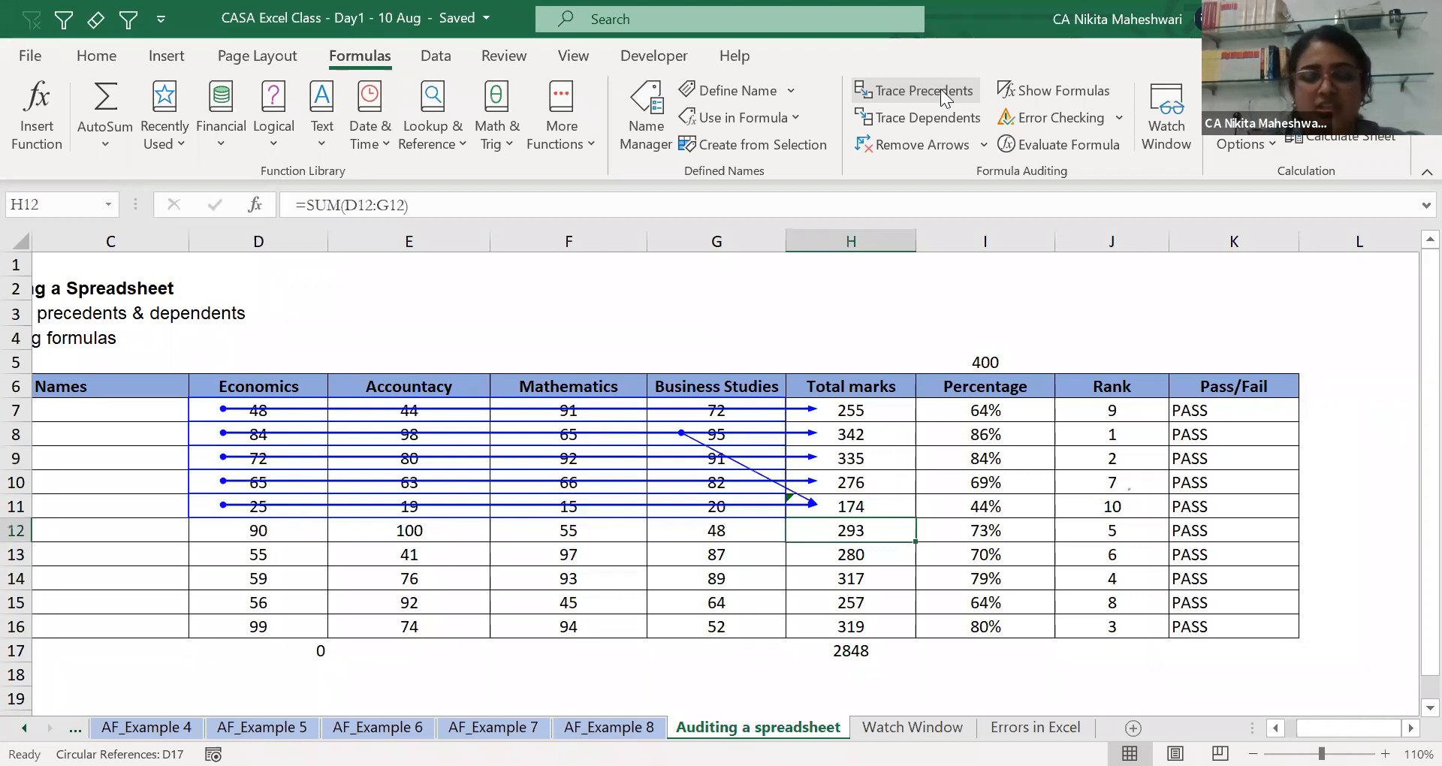
Trace the precedents of the remaining Total marks cells, H12 to H16.
{"action": "left_click", "coordinate": [941, 89]}
{"action": "key", "text": "Down"}
{"action": "left_click", "coordinate": [940, 88]}
{"action": "key", "text": "Down"}
{"action": "key", "text": "Down"}
{"action": "left_click", "coordinate": [941, 88]}
{"action": "key", "text": "Down"}
{"action": "left_click", "coordinate": [940, 88]}
{"action": "key", "text": "Up"}
{"action": "key", "text": "Up"}
{"action": "left_click", "coordinate": [941, 88]}
{"action": "key", "text": "Down"}
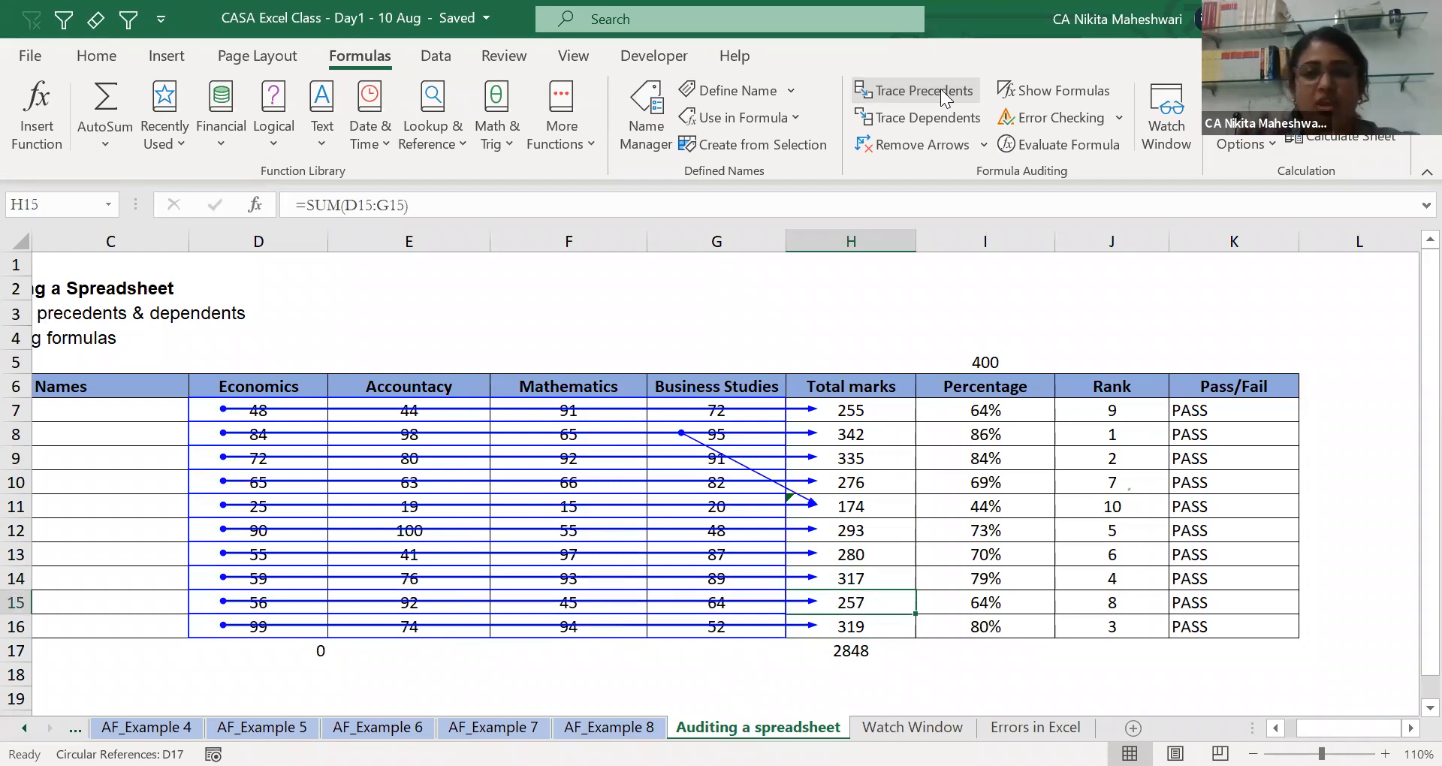
Remove the +G8 term from the H11 formula, leaving =SUM(D11:G11).
{"action": "left_click", "coordinate": [894, 506]}
{"action": "double_click", "coordinate": [896, 508]}
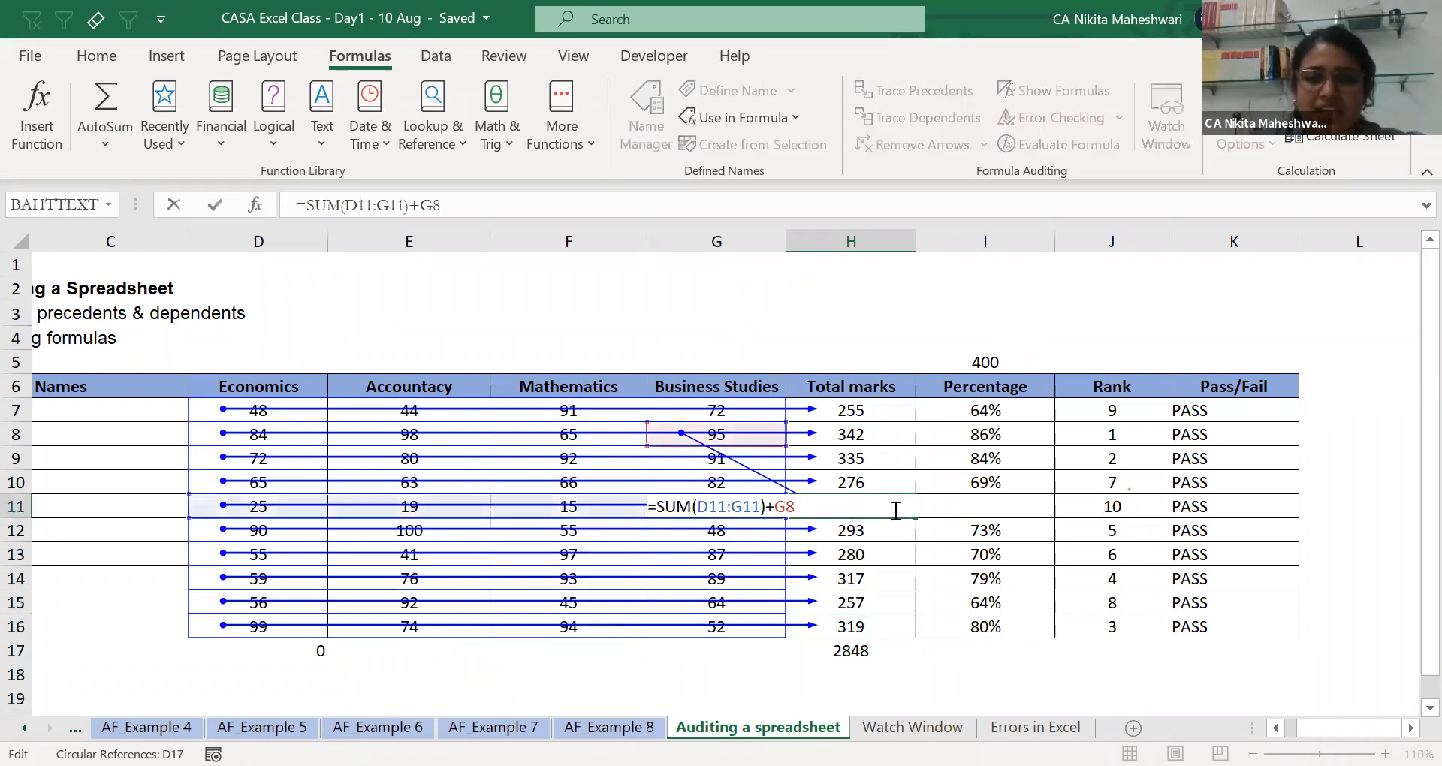
{"action": "key", "text": "shift+Left"}
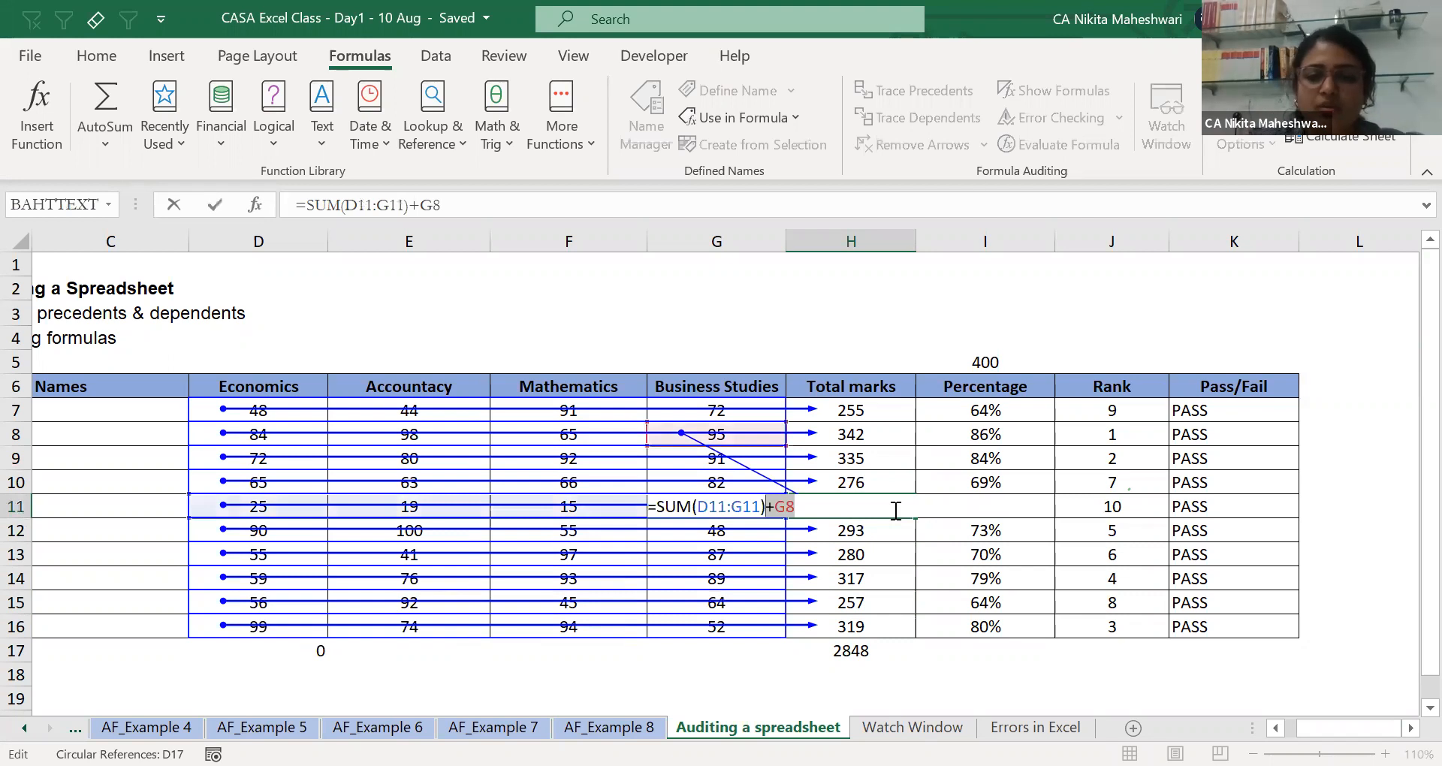
{"action": "key", "text": "BackSpace"}
{"action": "key", "text": "ctrl+Return"}
Retrace the precedents of H11 and clear all trace arrows from the sheet.
{"action": "left_click", "coordinate": [923, 84]}
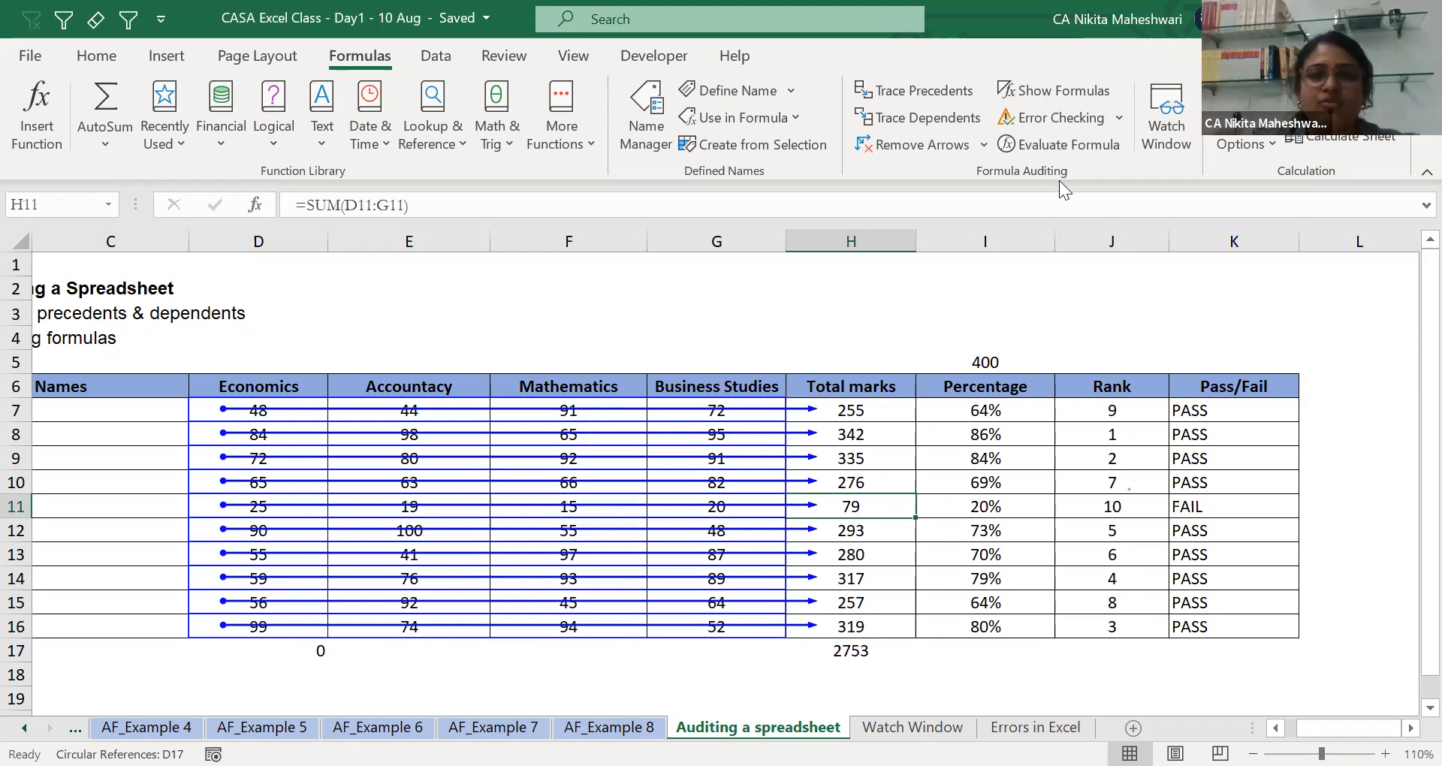
{"action": "left_click", "coordinate": [965, 145]}
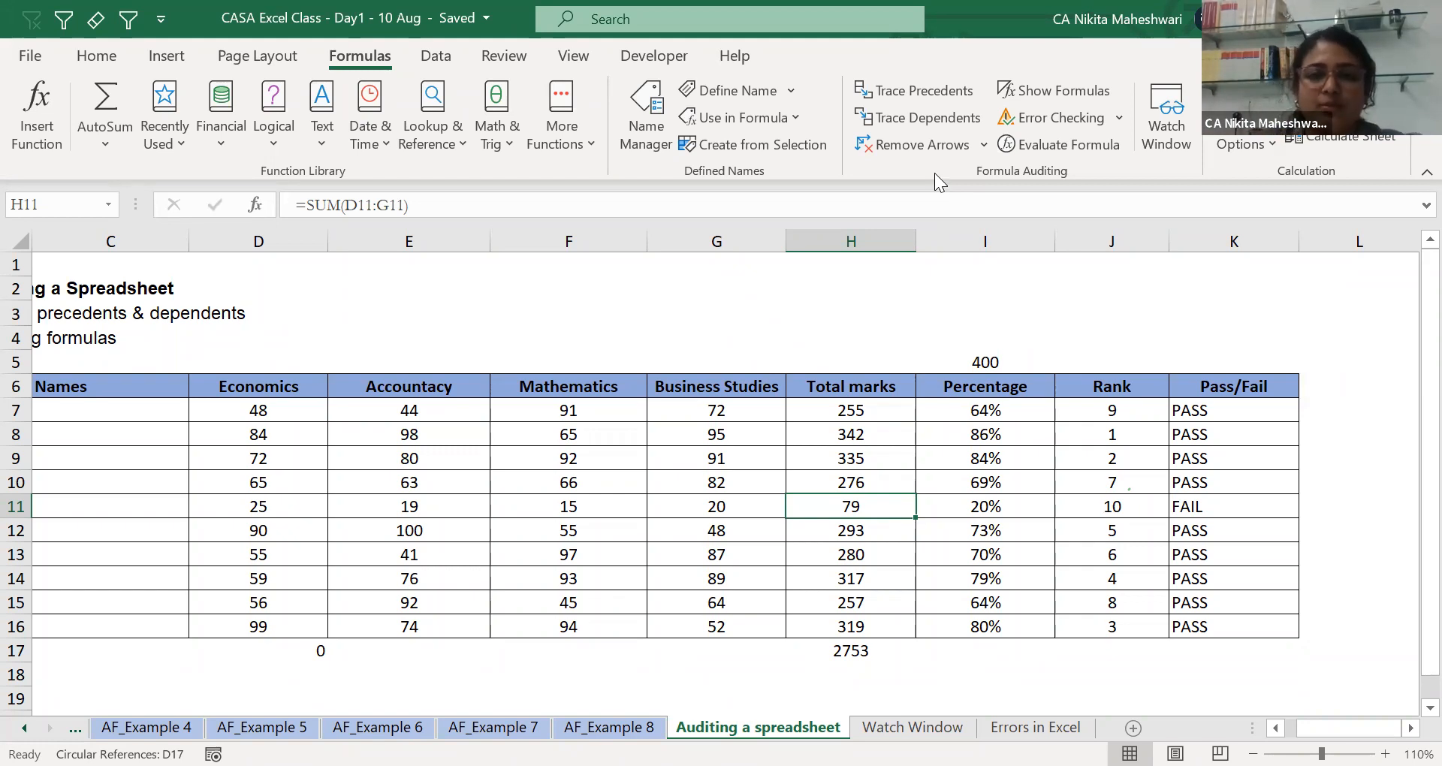
{"action": "left_click", "coordinate": [572, 506]}
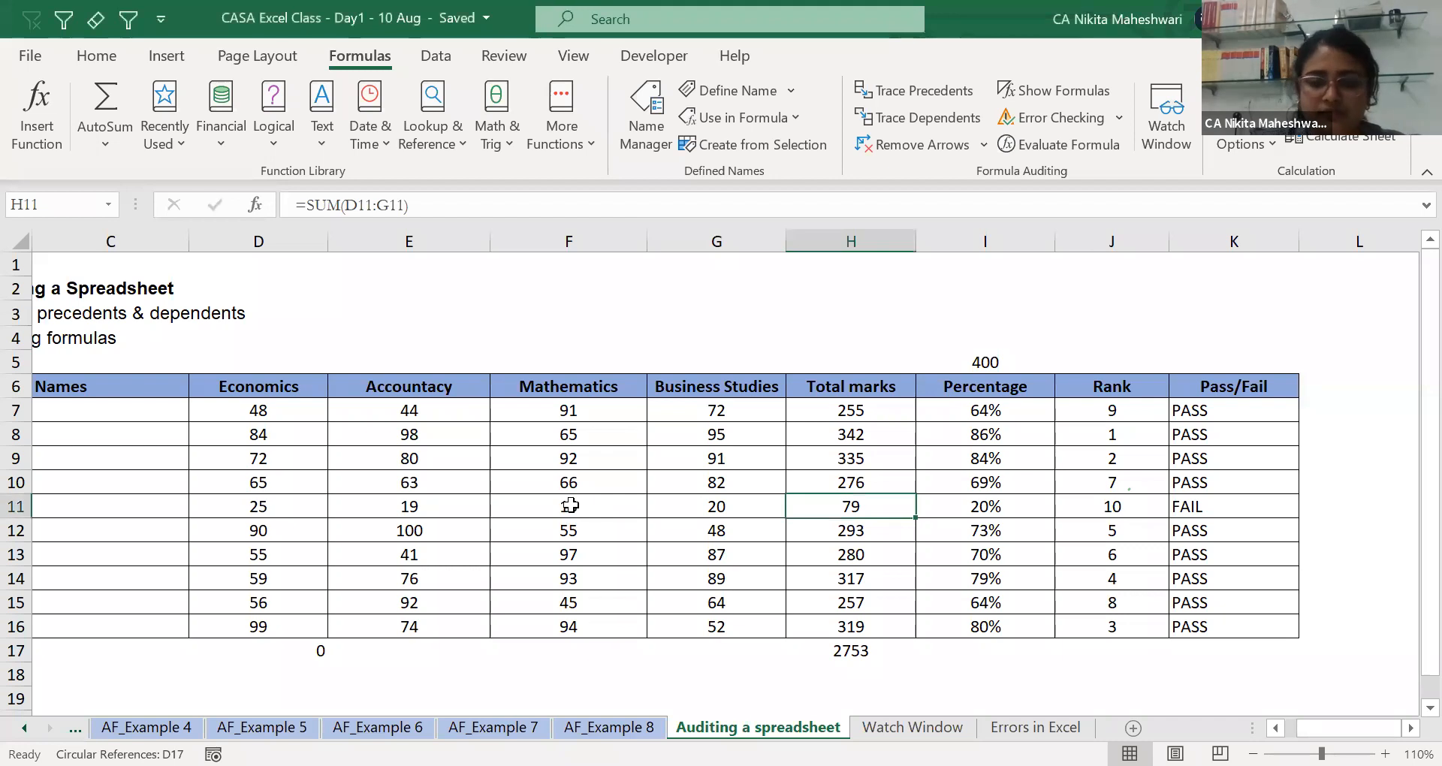
In G23 of the Watch Window sheet, add the Total marks H9 and H13 from the Auditing a spreadsheet sheet.
{"action": "key", "text": "ctrl+Page_Down"}
{"action": "key", "text": "Down"}
{"action": "key", "text": "Down"}
{"action": "key", "text": "Down"}
{"action": "key", "text": "Down"}
{"action": "key", "text": "Down"}
{"action": "key", "text": "Down"}
{"action": "key", "text": "Down"}
{"action": "key", "text": "Down"}
{"action": "key", "text": "Down"}
{"action": "type", "text": "="}
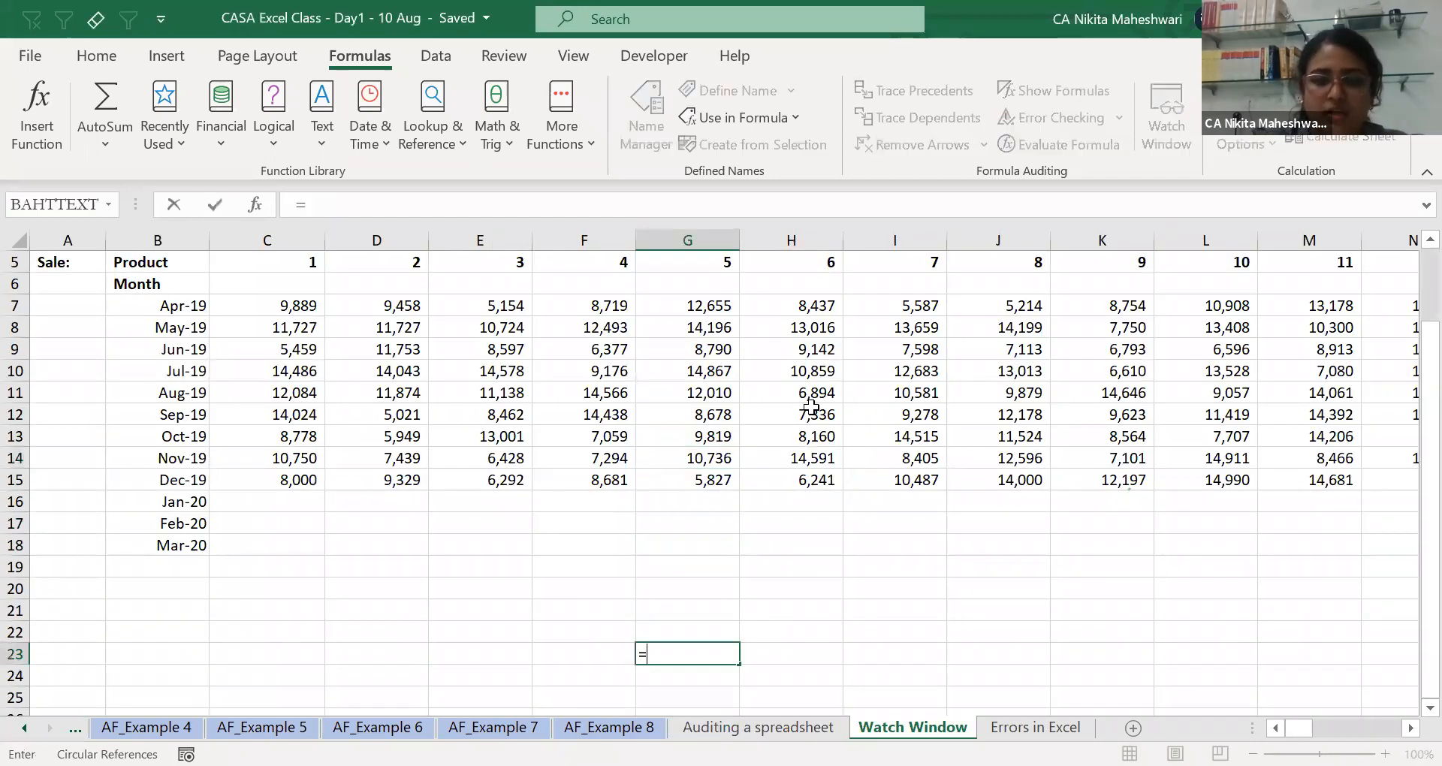
{"action": "key", "text": "ctrl+Page_Up"}
{"action": "left_click", "coordinate": [850, 456]}
{"action": "type", "text": "+"}
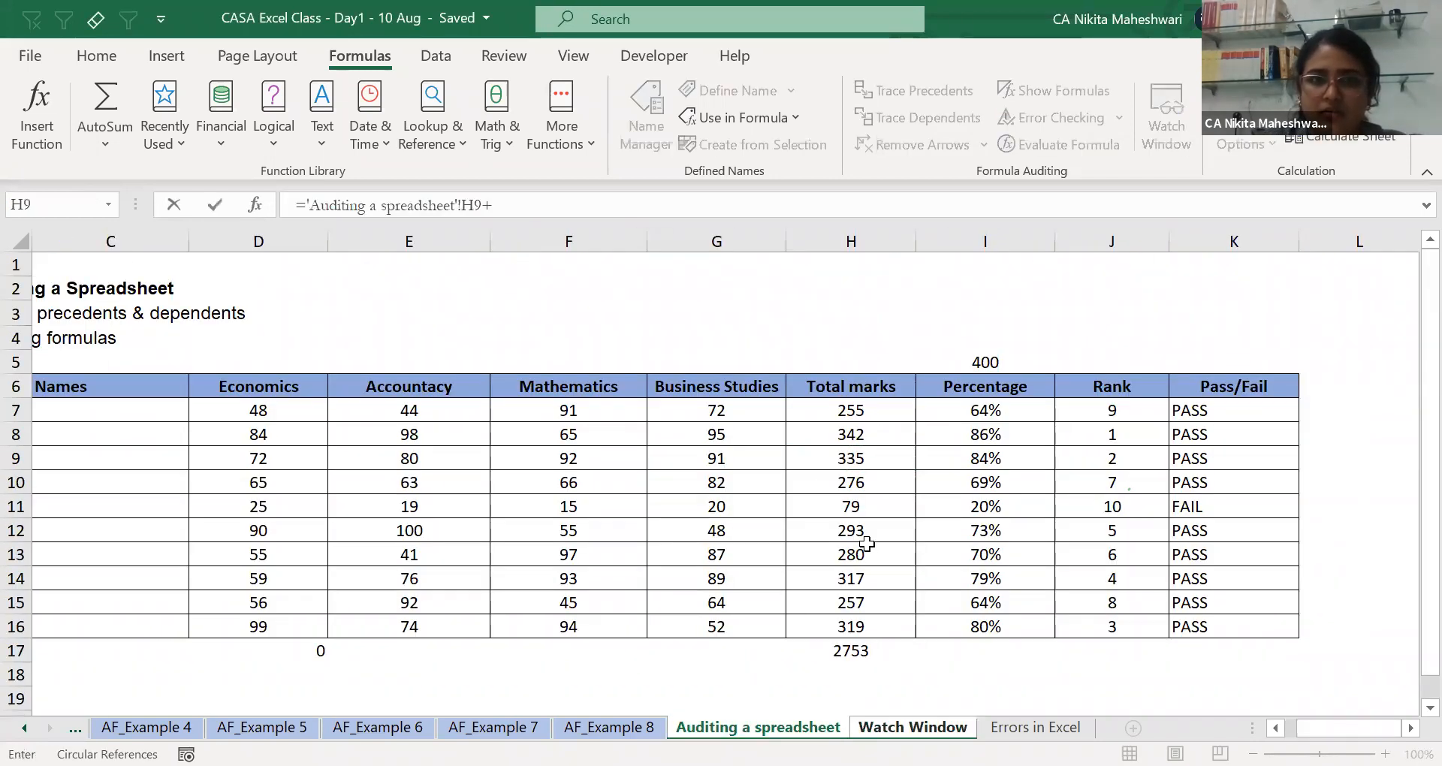
{"action": "left_click", "coordinate": [867, 548]}
{"action": "key", "text": "Return"}
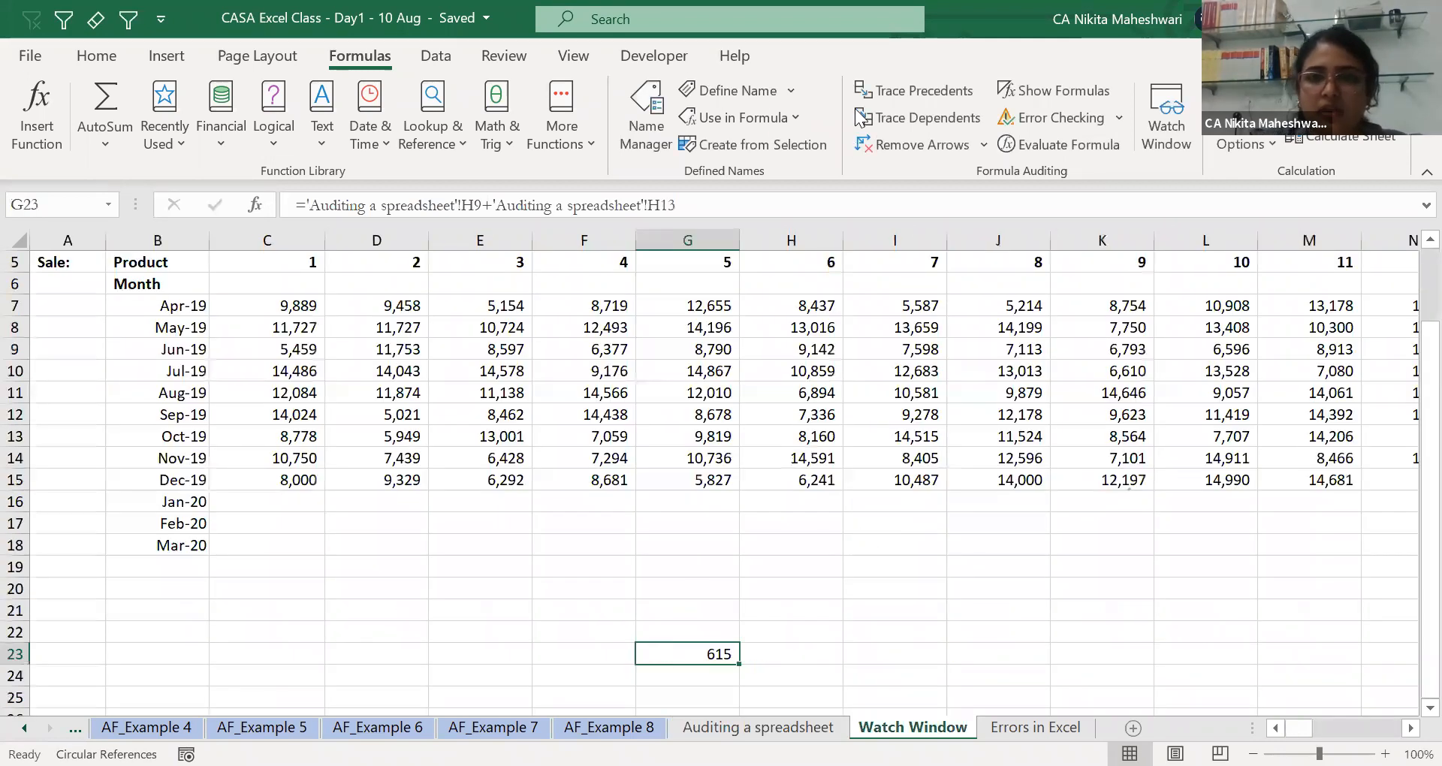
Trace the precedents of G23 and try to follow the dashed arrow to its source on the other sheet.
{"action": "left_click", "coordinate": [901, 91]}
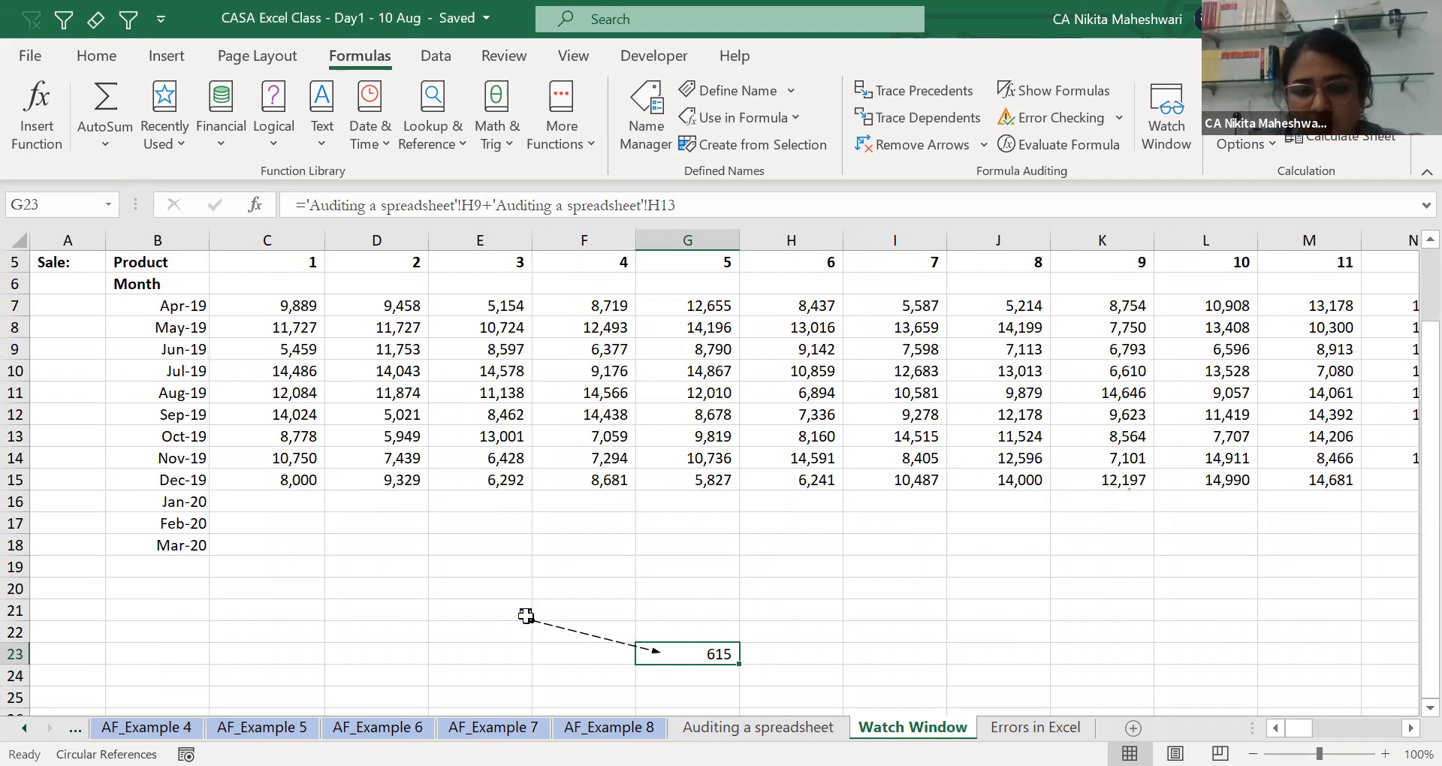
{"action": "left_click", "coordinate": [524, 610]}
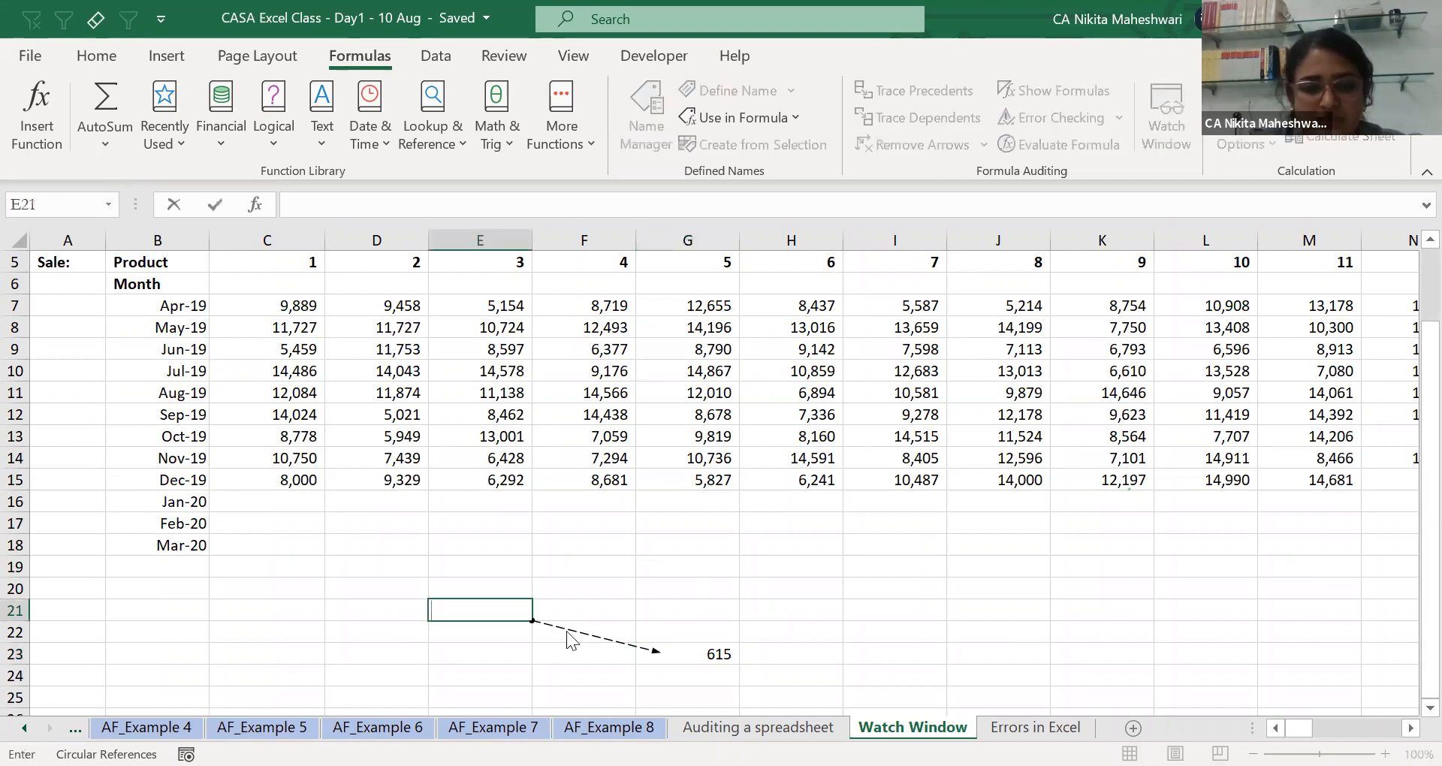
{"action": "left_click", "coordinate": [576, 669]}
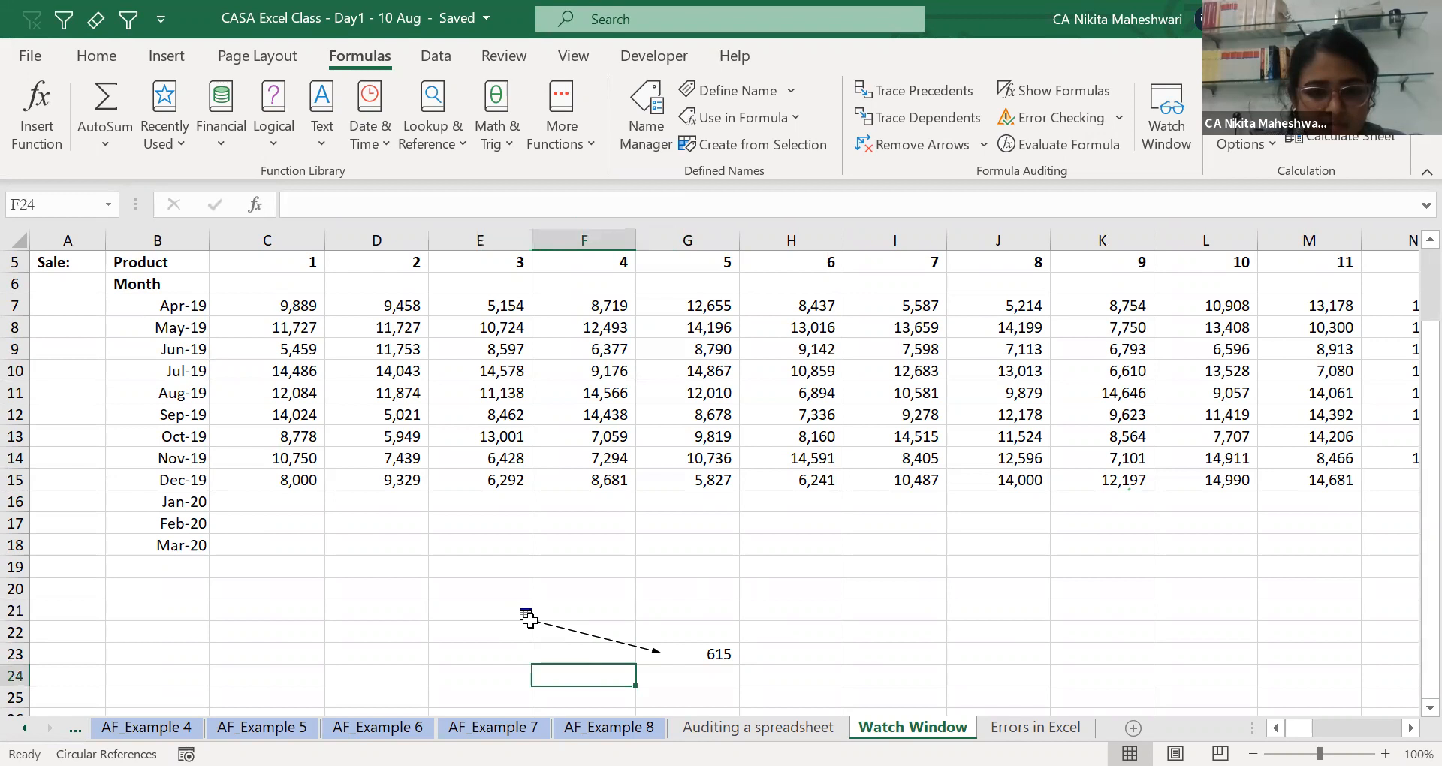
{"action": "left_click", "coordinate": [529, 617]}
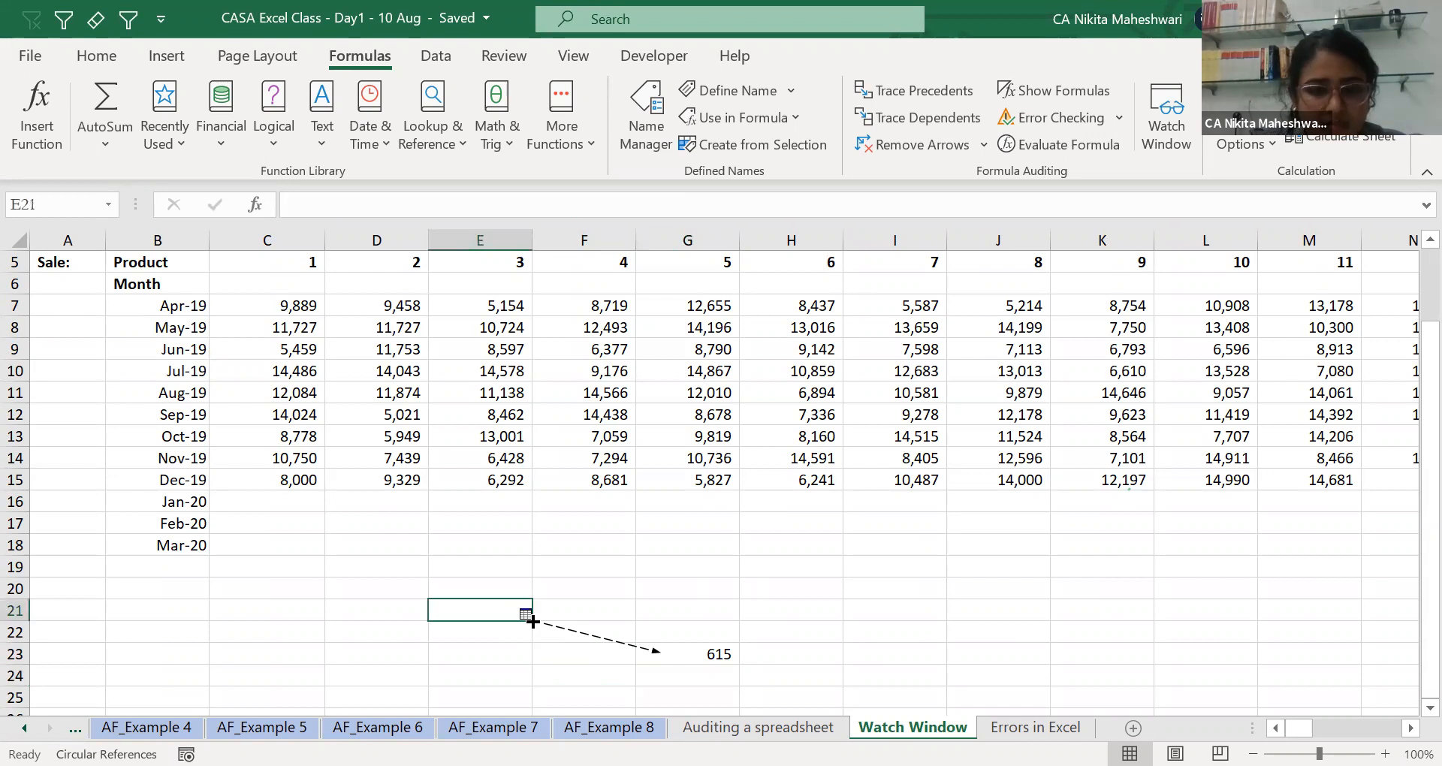
{"action": "left_click", "coordinate": [563, 652]}
{"action": "left_click_drag", "start_coordinate": [526, 615], "coordinate": [573, 603]}
{"action": "left_click", "coordinate": [579, 635]}
{"action": "double_click", "coordinate": [679, 652]}
{"action": "key", "text": "Escape"}
{"action": "left_click", "coordinate": [912, 91]}
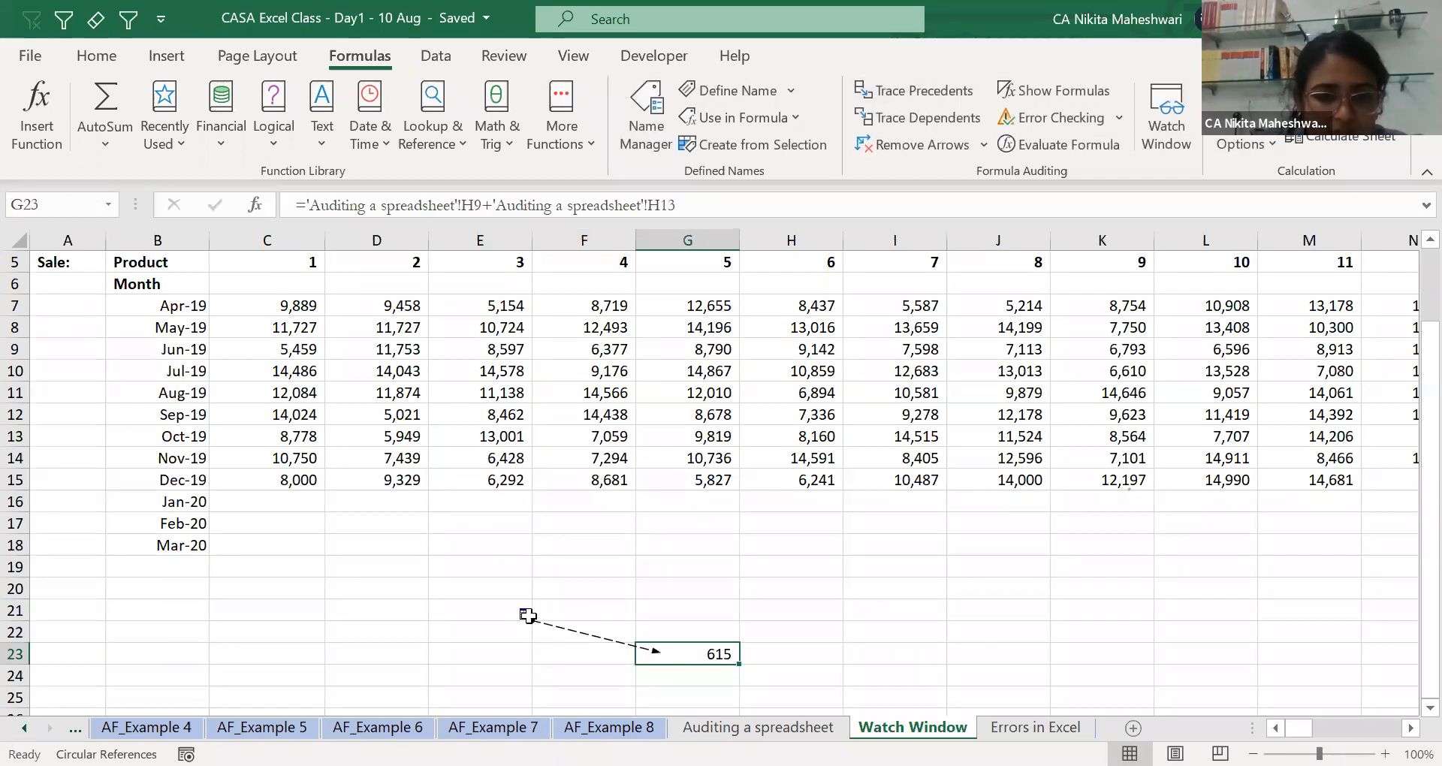
Open the Go To list of G23's other-sheet precedents from the dashed trace arrow.
{"action": "scroll", "coordinate": [528, 613], "scroll_direction": "up", "scroll_amount": 2, "text": "ctrl"}
{"action": "left_click", "coordinate": [586, 651]}
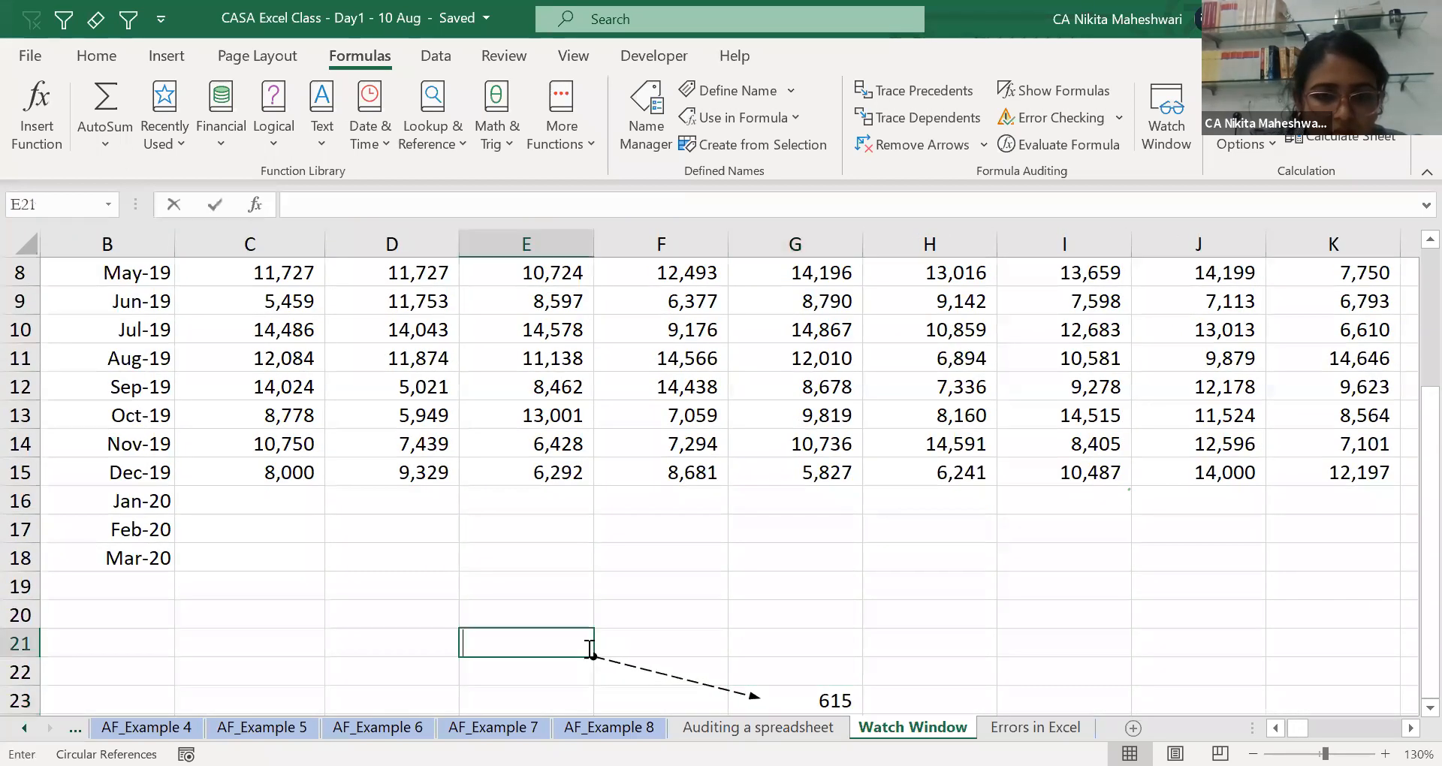
{"action": "left_click", "coordinate": [631, 647]}
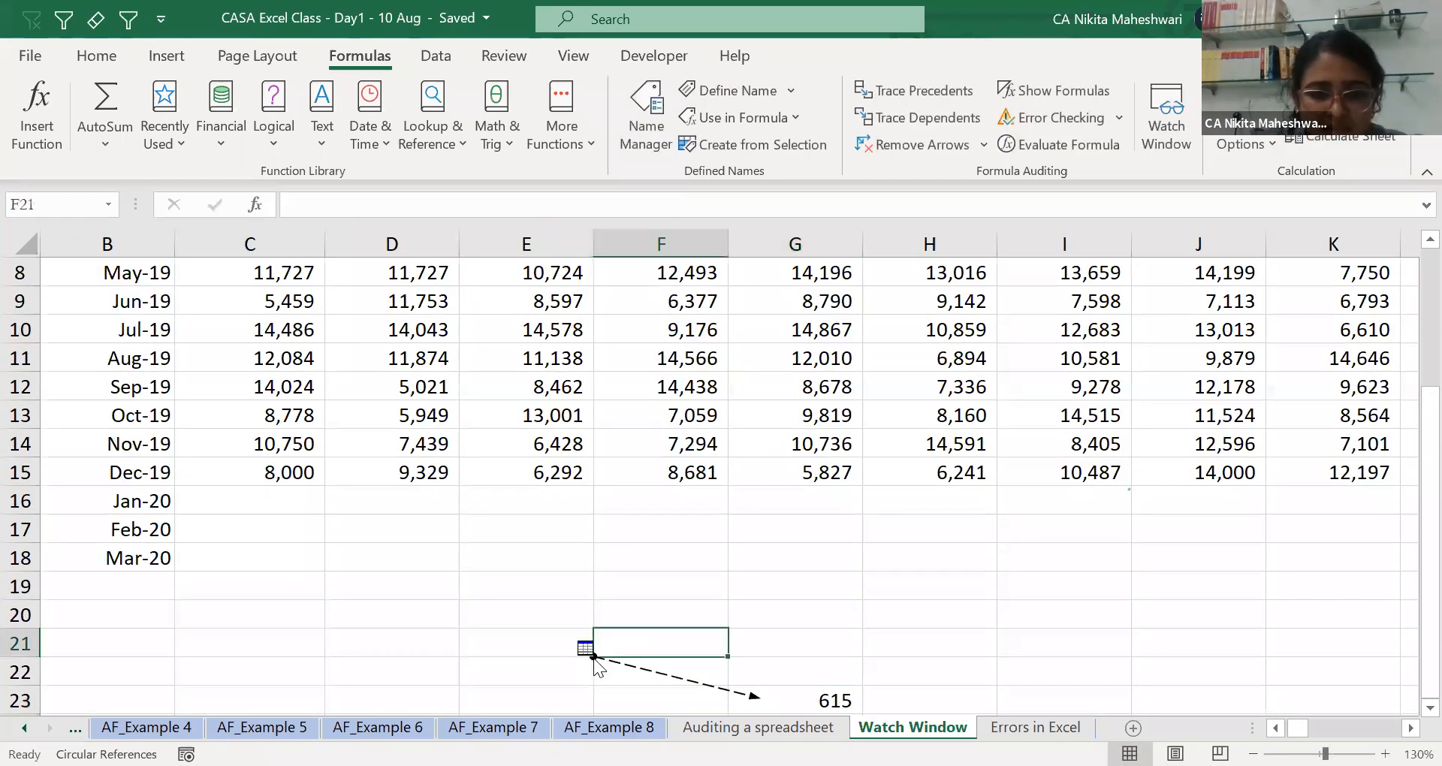
{"action": "double_click", "coordinate": [596, 659]}
{"action": "left_click", "coordinate": [1022, 158]}
{"action": "double_click", "coordinate": [595, 660]}
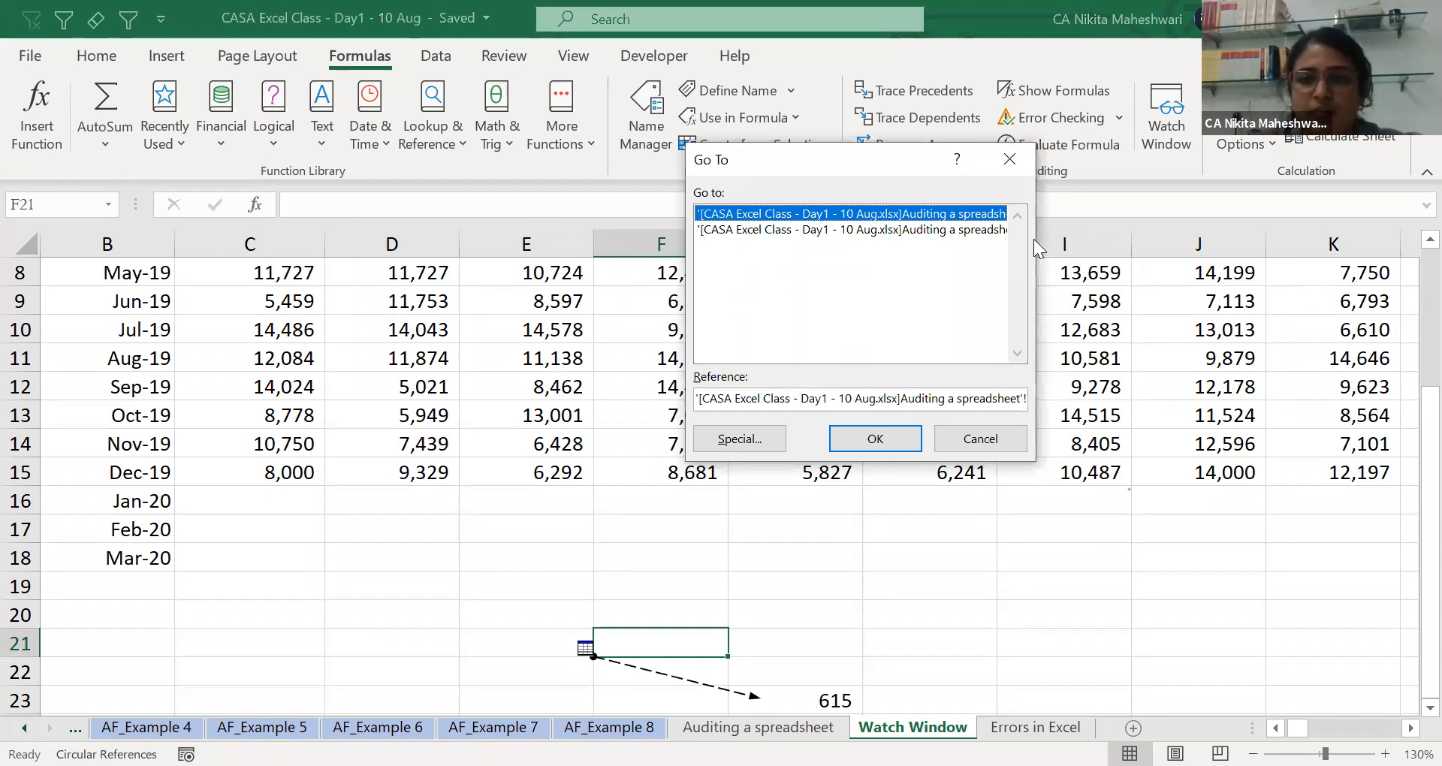
Close the Go To list and replace the second reference in G23's formula with cell J9 of the AF_Example 4 sheet.
{"action": "key", "text": "Return"}
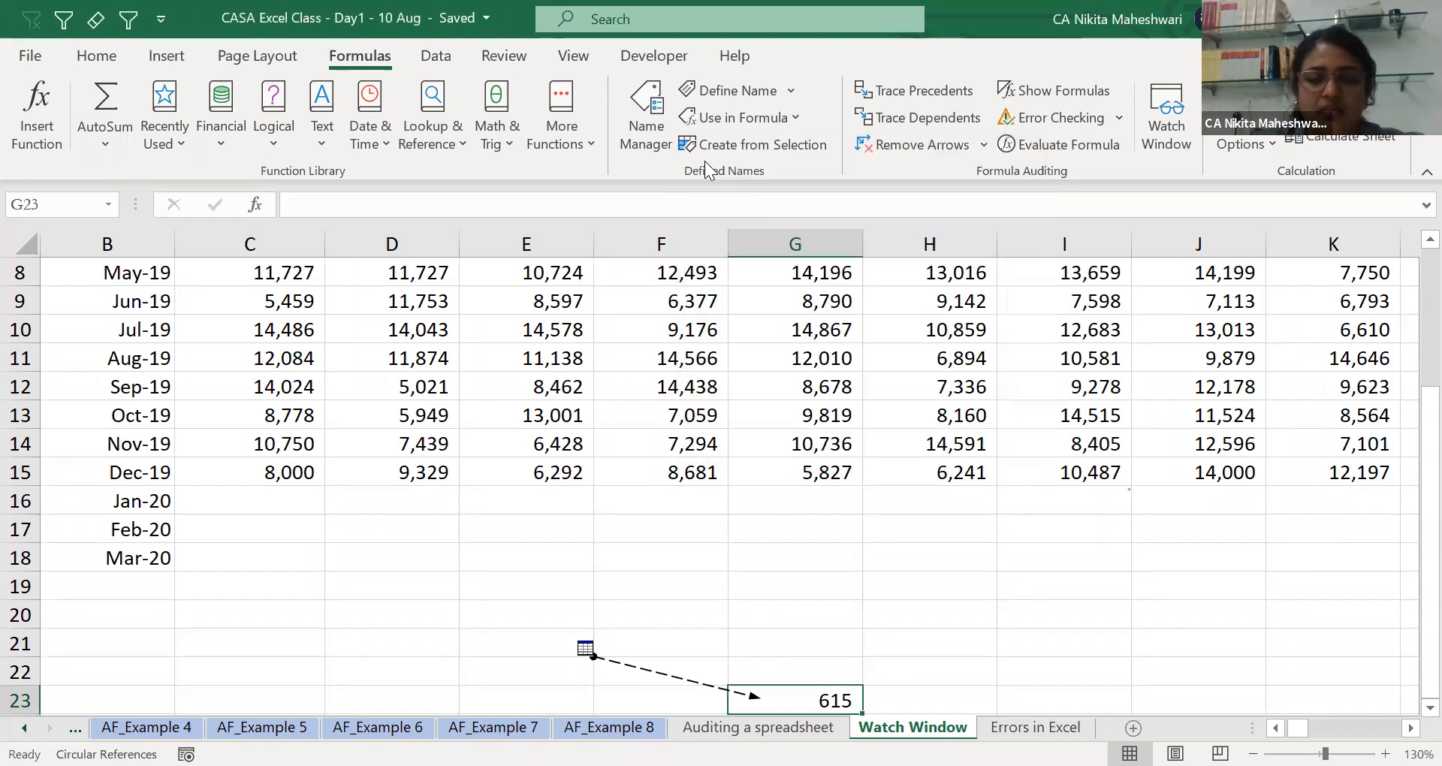
{"action": "key", "text": "F2"}
{"action": "key", "text": "ctrl+shift+Left"}
{"action": "key", "text": "ctrl+shift+Left"}
{"action": "key", "text": "ctrl+shift+Left"}
{"action": "key", "text": "ctrl+shift+Left"}
{"action": "key", "text": "ctrl+shift+Left"}
{"action": "key", "text": "ctrl+shift+Right"}
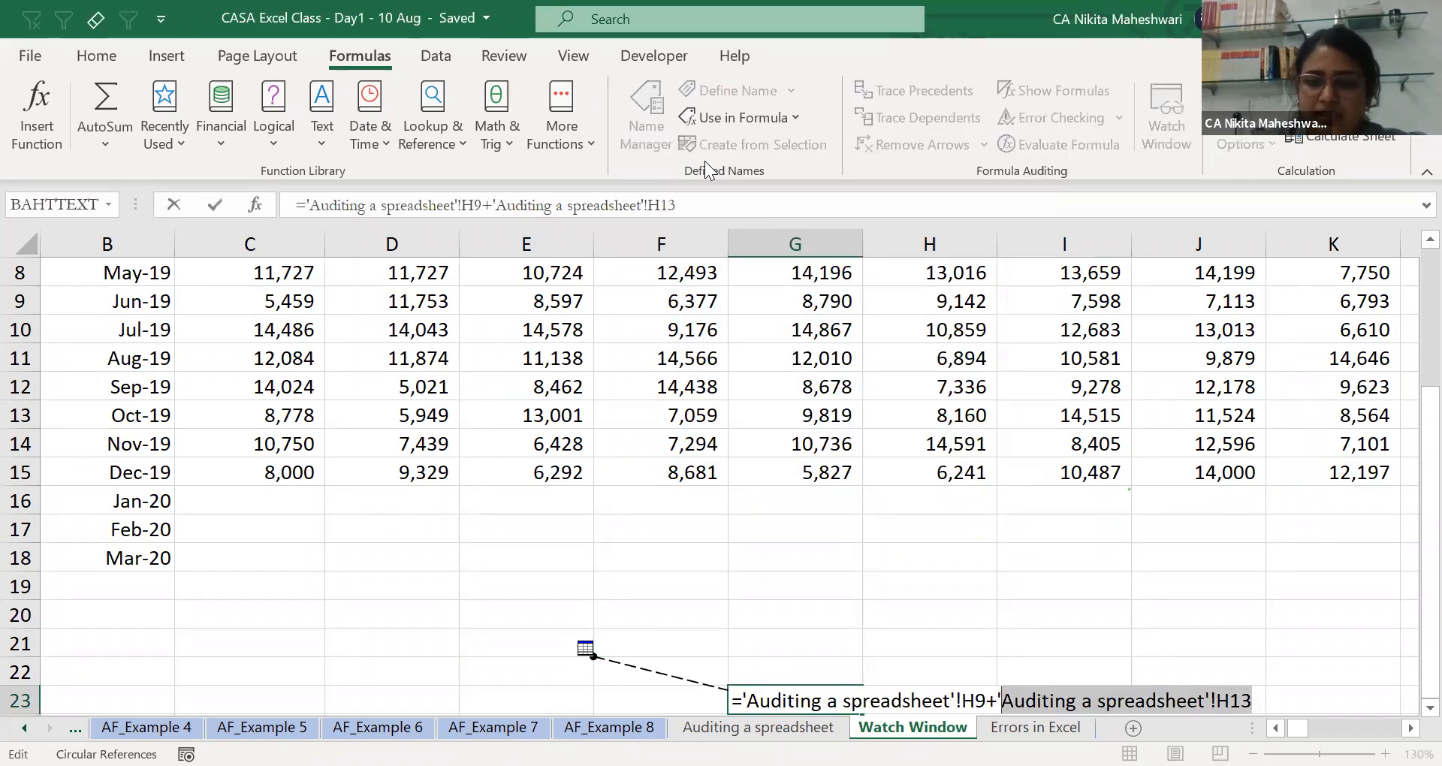
{"action": "key", "text": "BackSpace"}
{"action": "left_click", "coordinate": [190, 726]}
{"action": "left_click", "coordinate": [917, 436]}
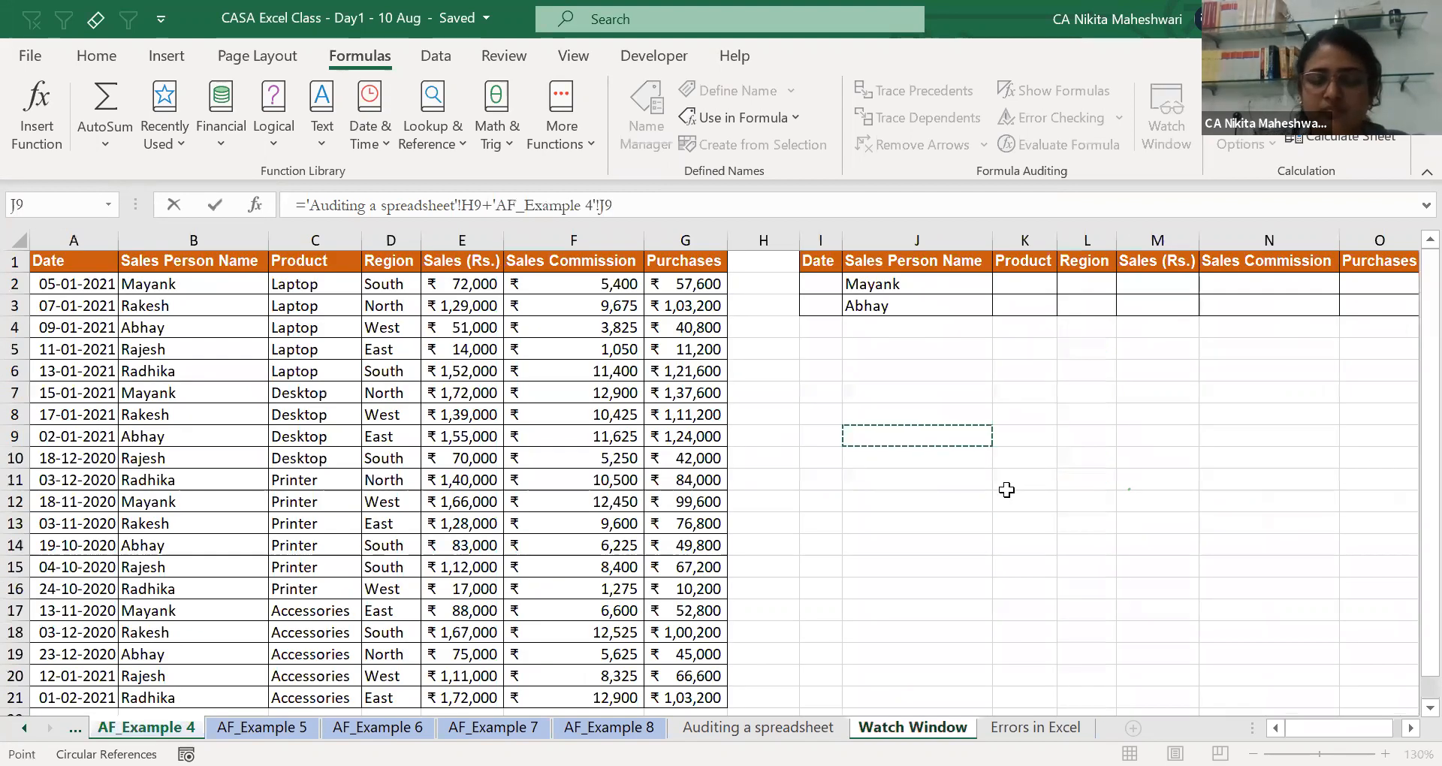
{"action": "key", "text": "Return"}
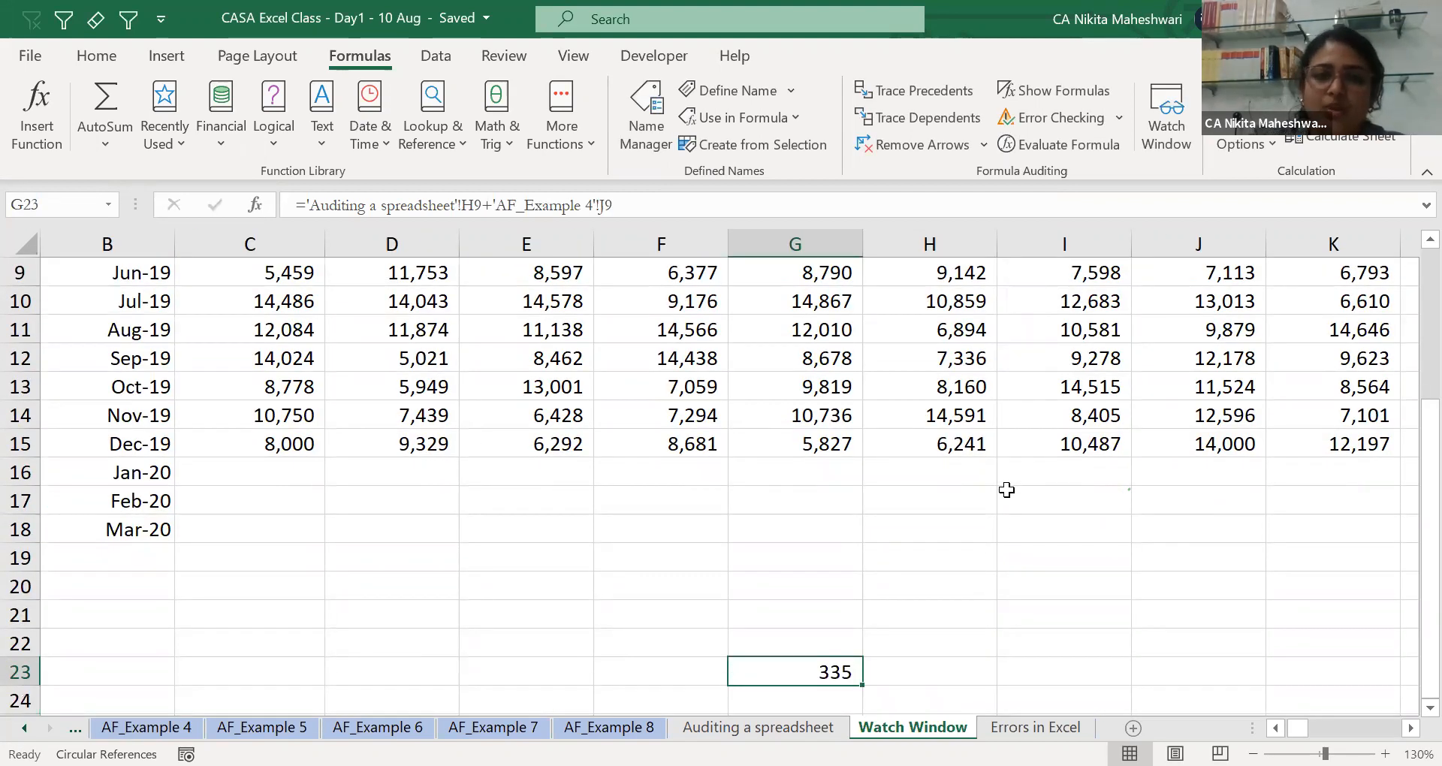
Jump from G23 to its first precedent and back, and follow its traced precedents to J9 on the AF_Example 4 sheet.
{"action": "key", "text": "ctrl+bracketleft"}
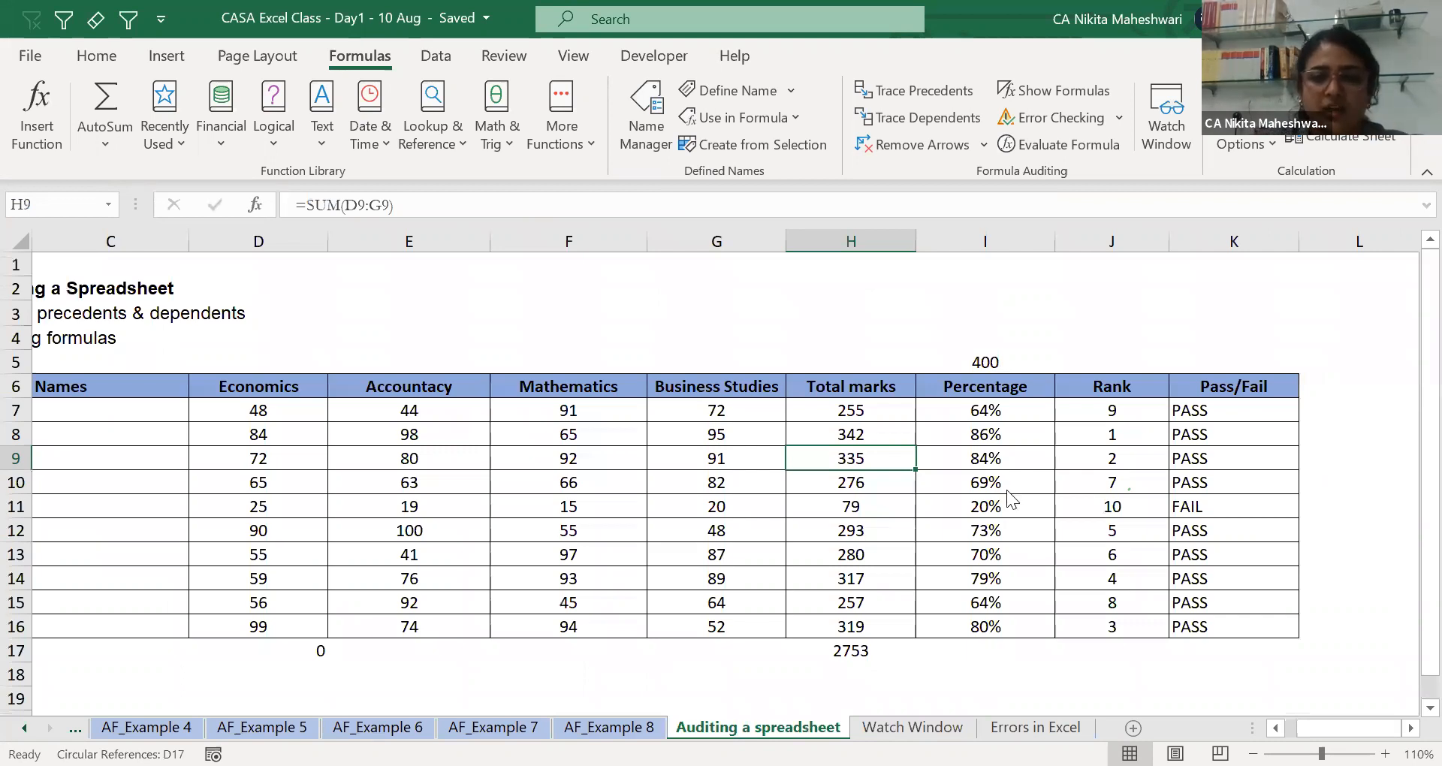
{"action": "left_click", "coordinate": [902, 727]}
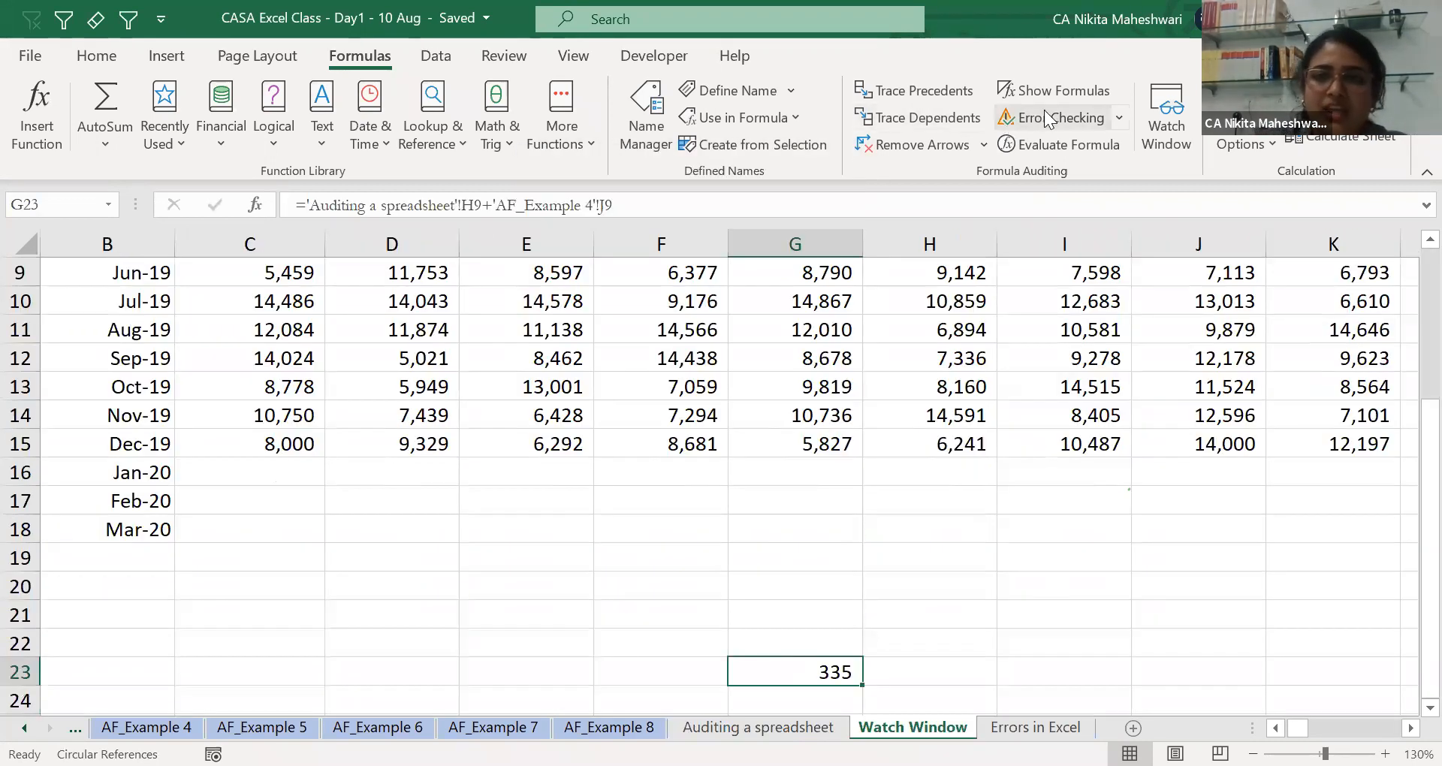
{"action": "left_click", "coordinate": [924, 90]}
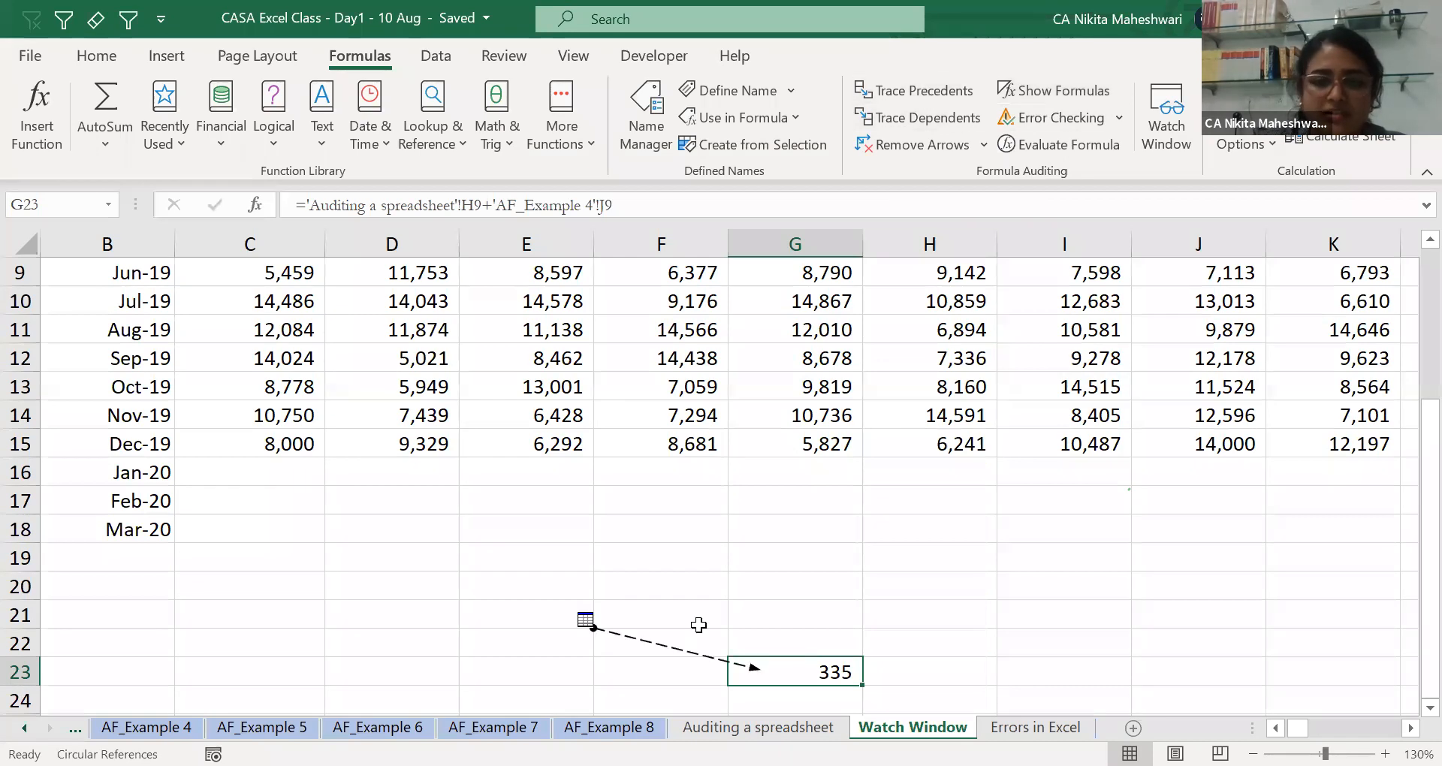
{"action": "double_click", "coordinate": [596, 633]}
{"action": "left_click", "coordinate": [723, 235]}
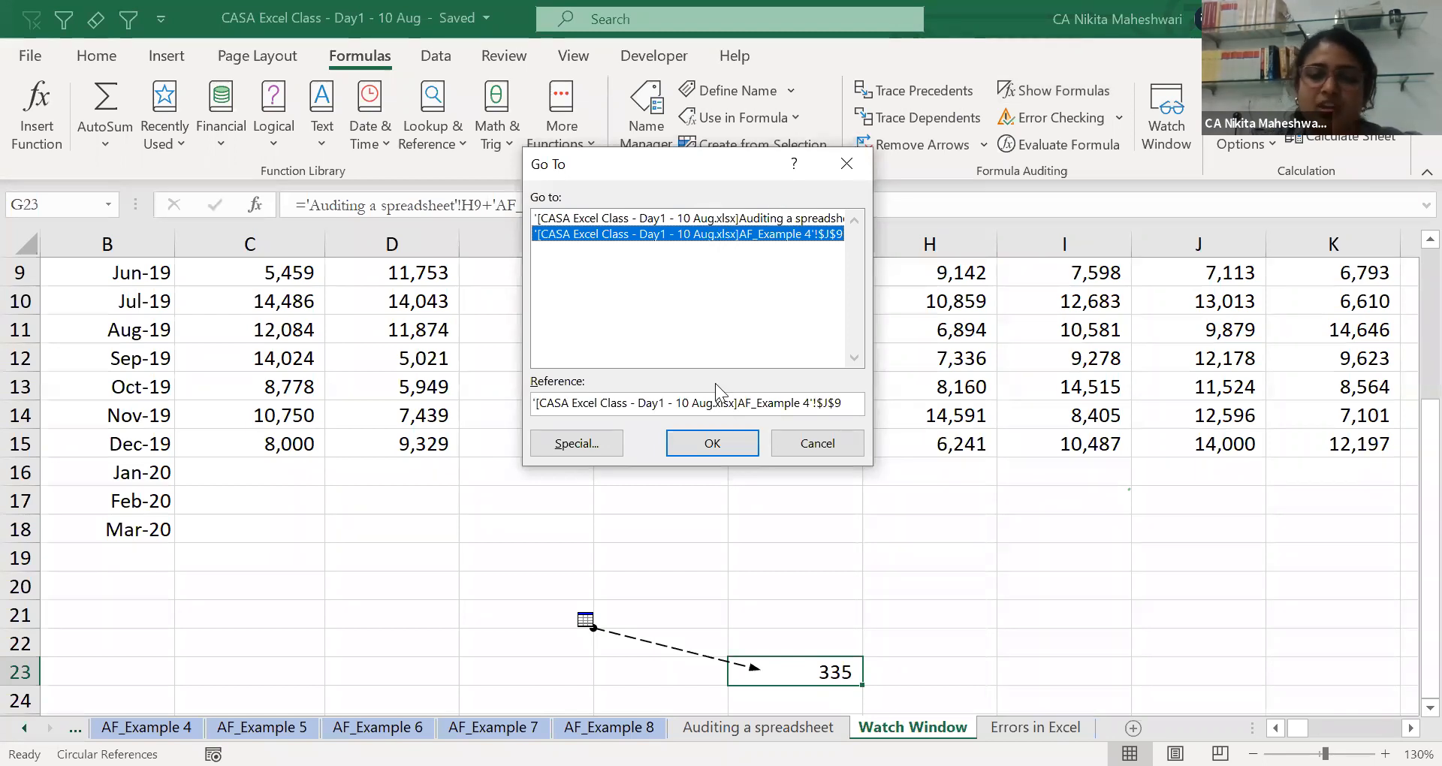
{"action": "left_click", "coordinate": [728, 435]}
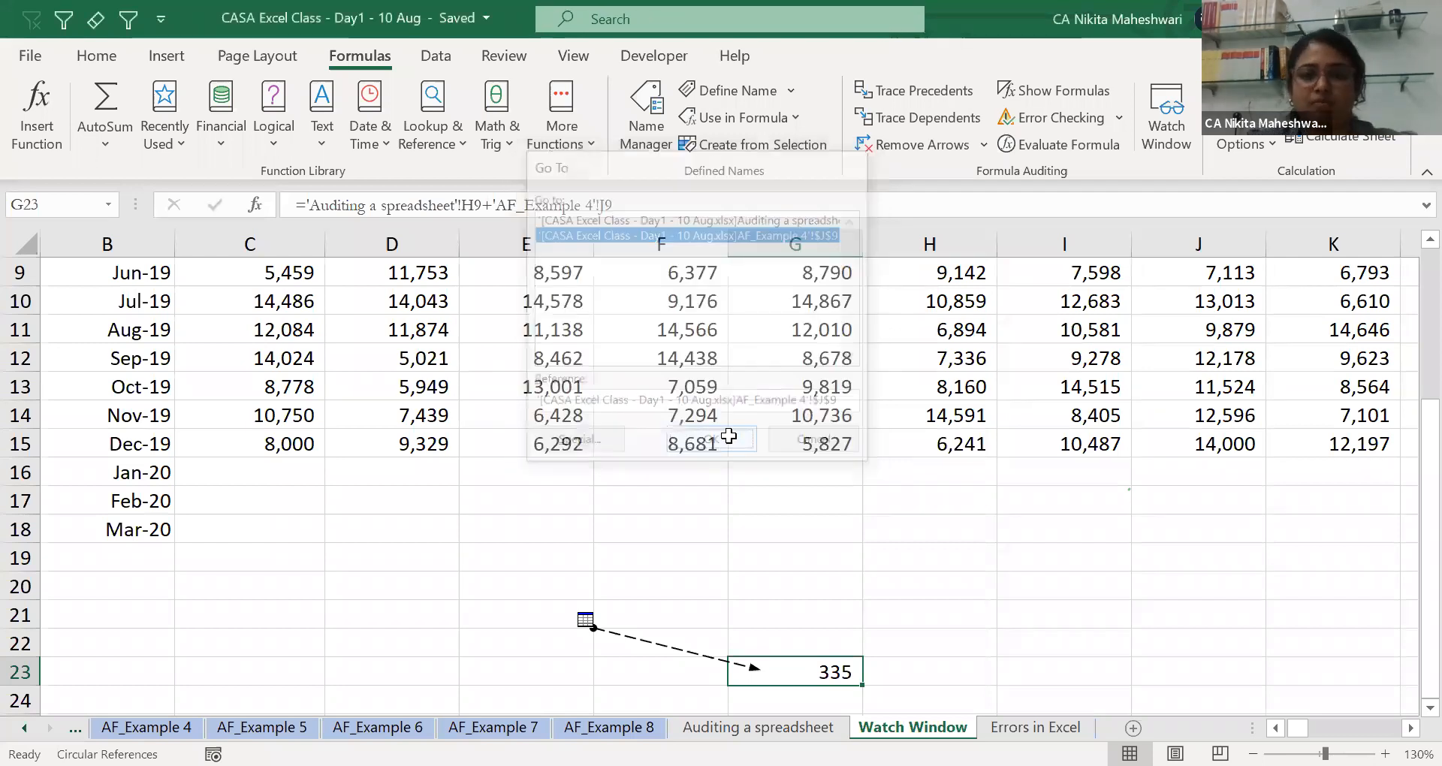
Return to the Watch Window sheet and clear the formula from G23.
{"action": "left_click", "coordinate": [913, 727]}
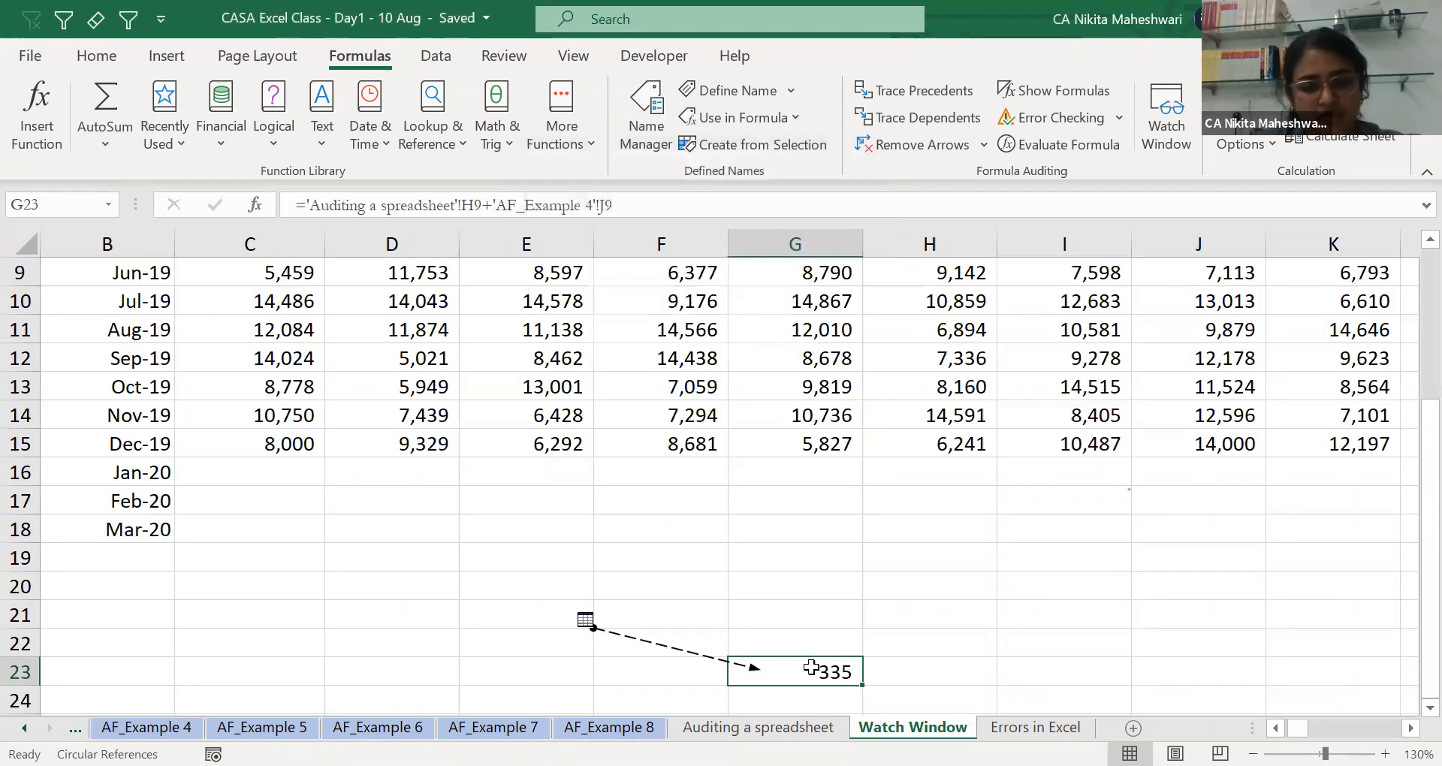
{"action": "double_click", "coordinate": [811, 667]}
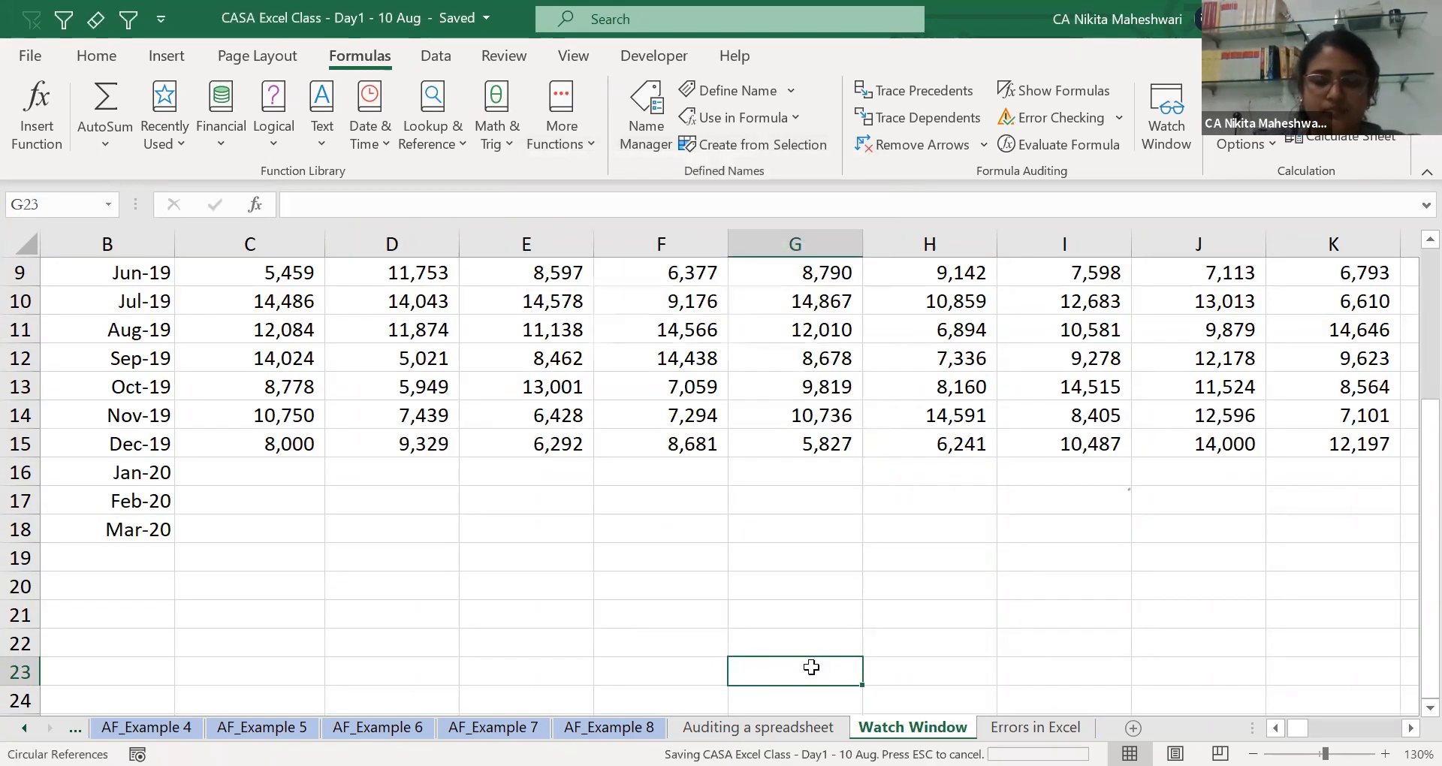